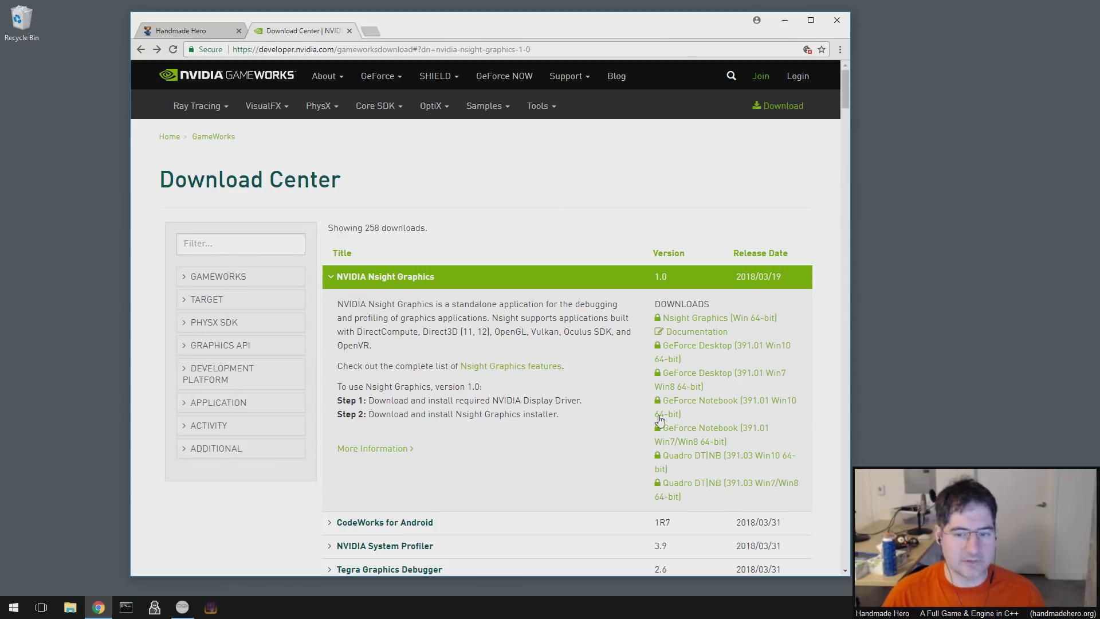
# - Open the NVIDIA sign-in dialog, enter the account e-mail and password, and submit
pyautogui.scroll(-5, 571, 427)
pyautogui.scroll(5, 571, 428)
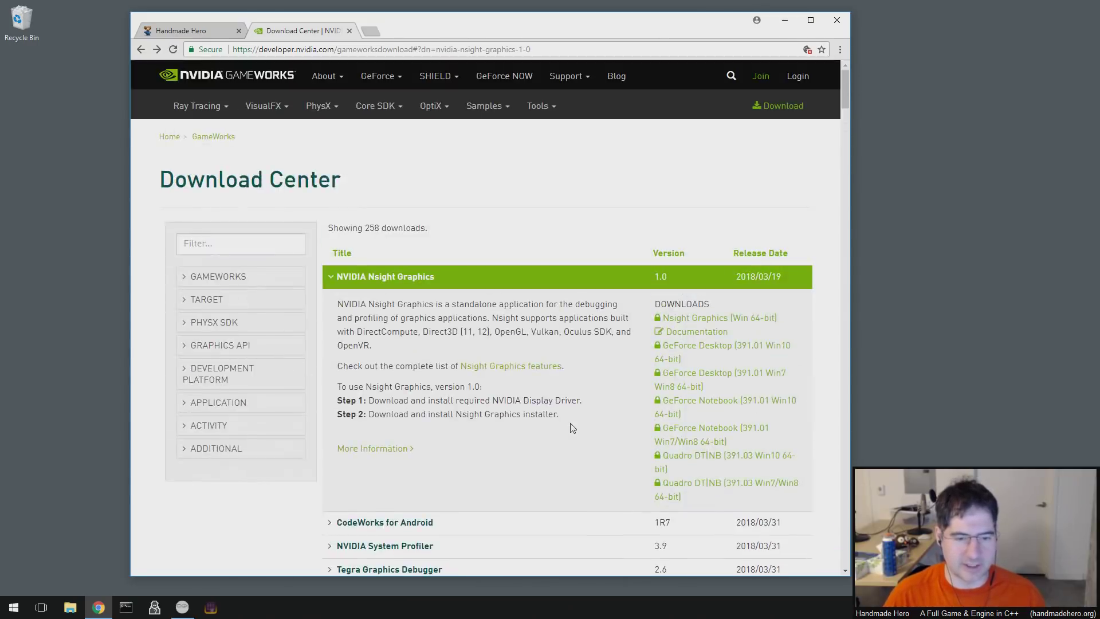
pyautogui.click(799, 78)
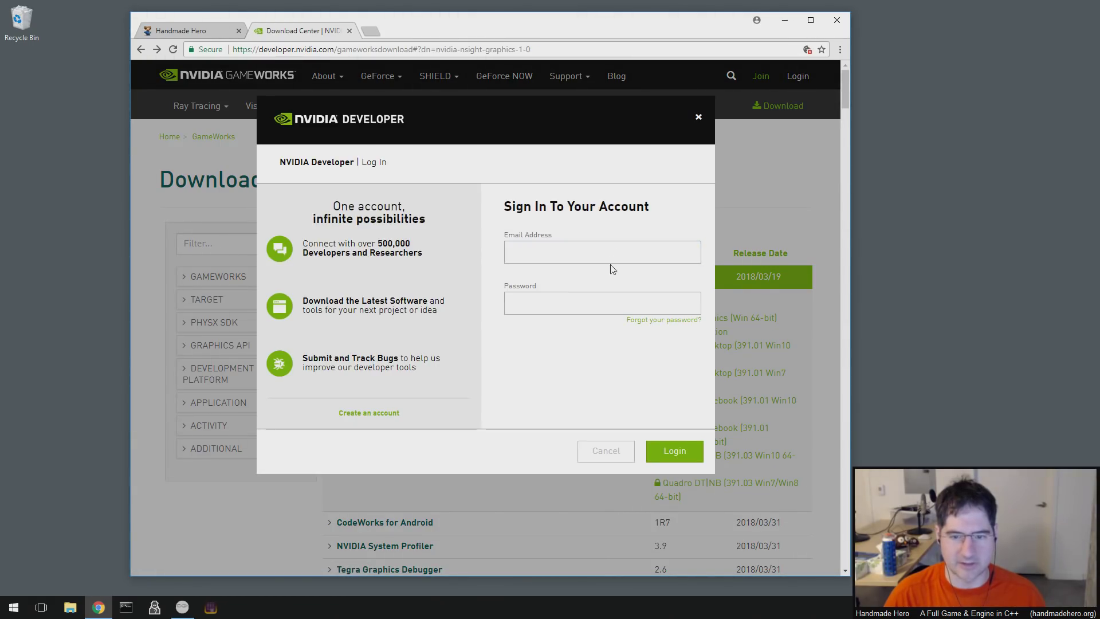
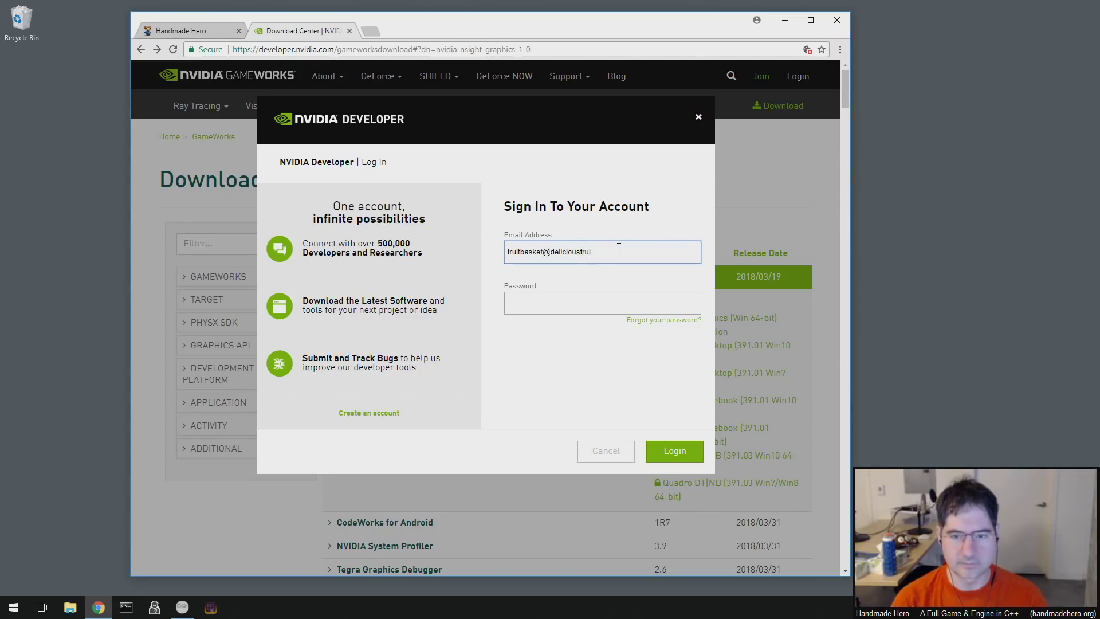
pyautogui.press('Tab')
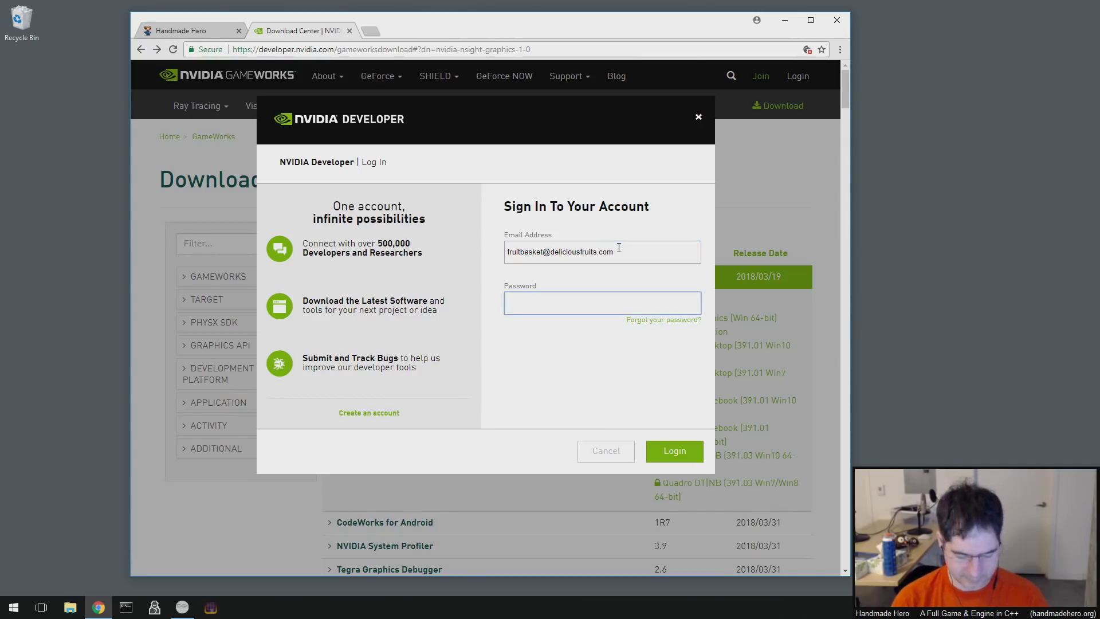
pyautogui.write('**********')
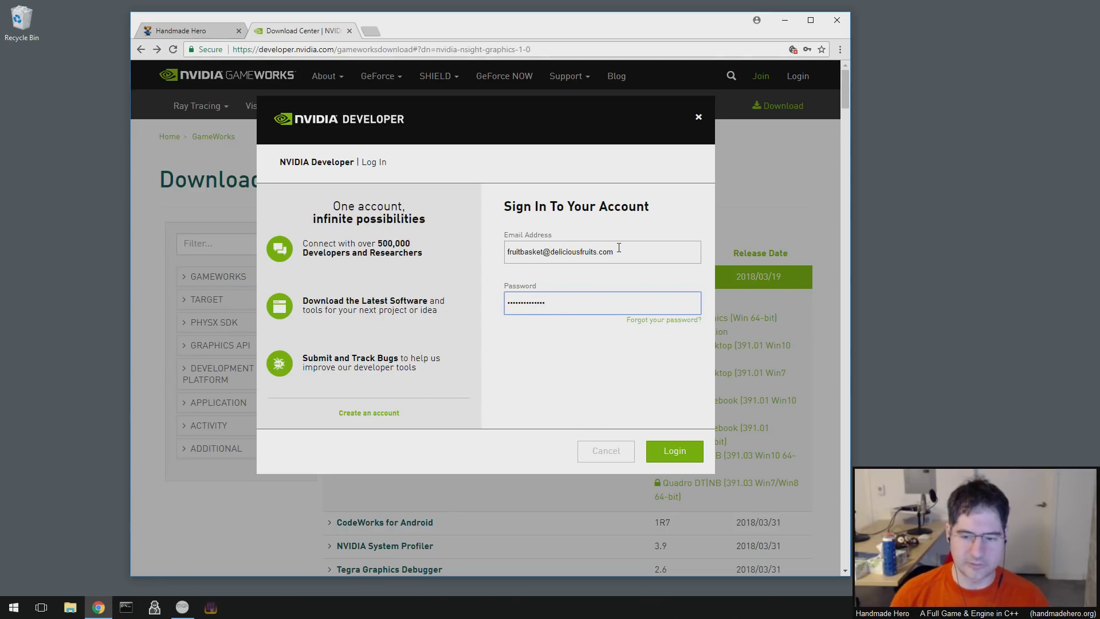
pyautogui.click(677, 459)
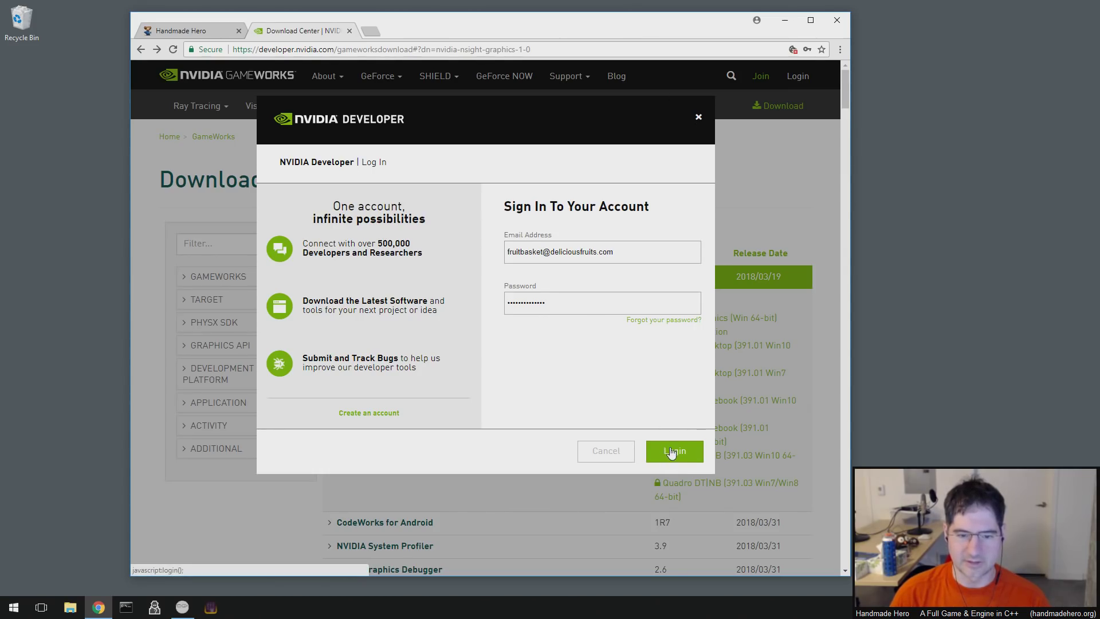
# - Refocus the e-mail and password fields, then inspect the Login button's markup
pyautogui.click(570, 252)
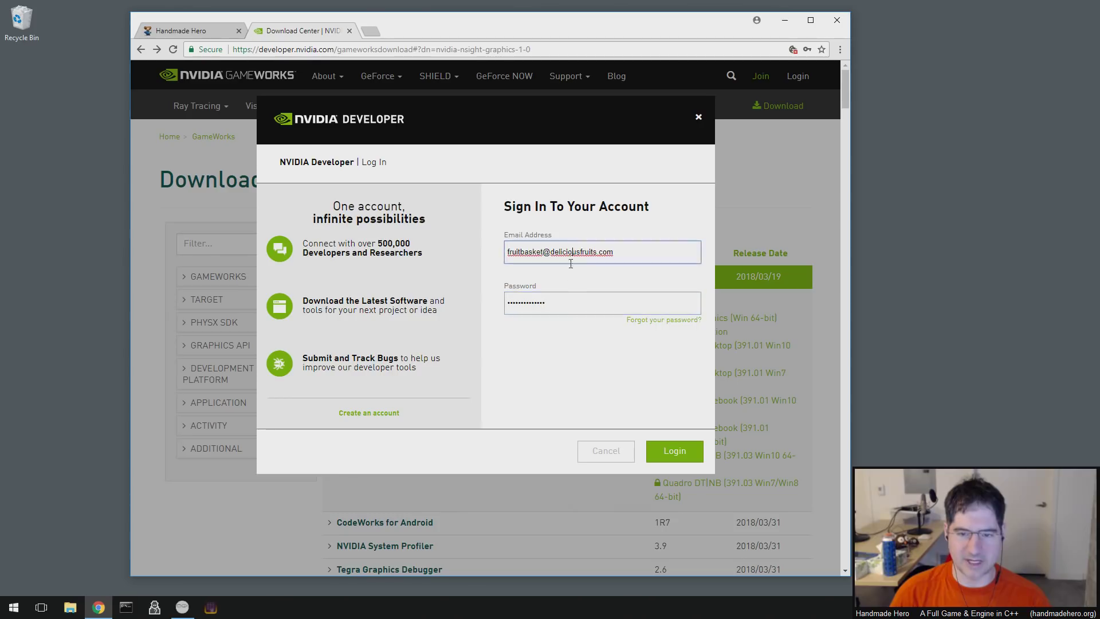
pyautogui.click(574, 307)
pyautogui.click(579, 246)
pyautogui.click(579, 307)
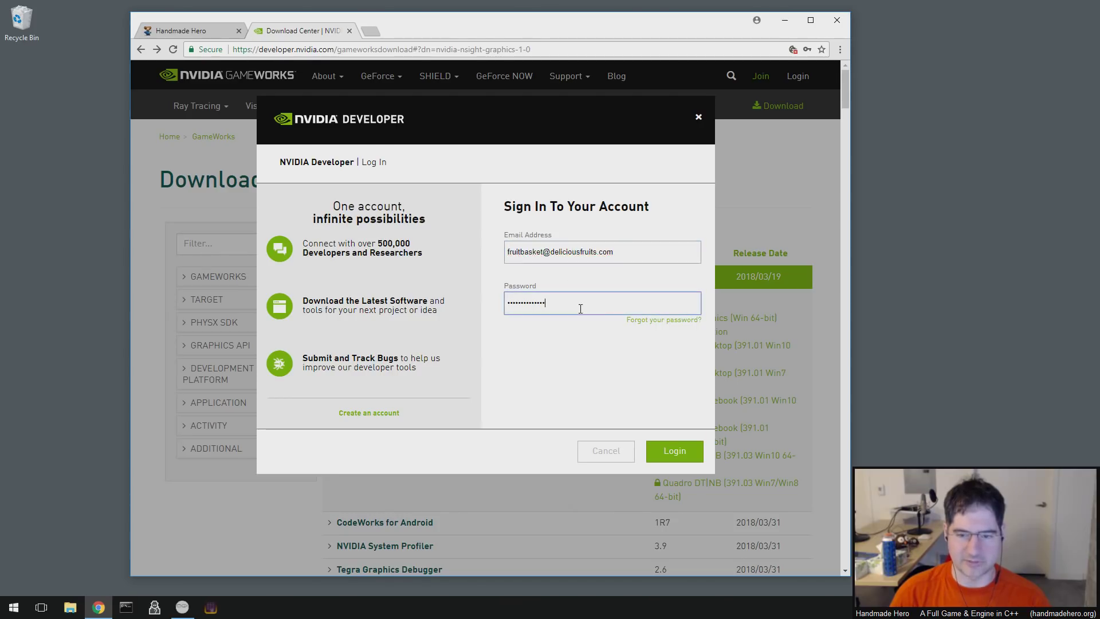
pyautogui.rightClick(678, 456)
pyautogui.click(723, 549)
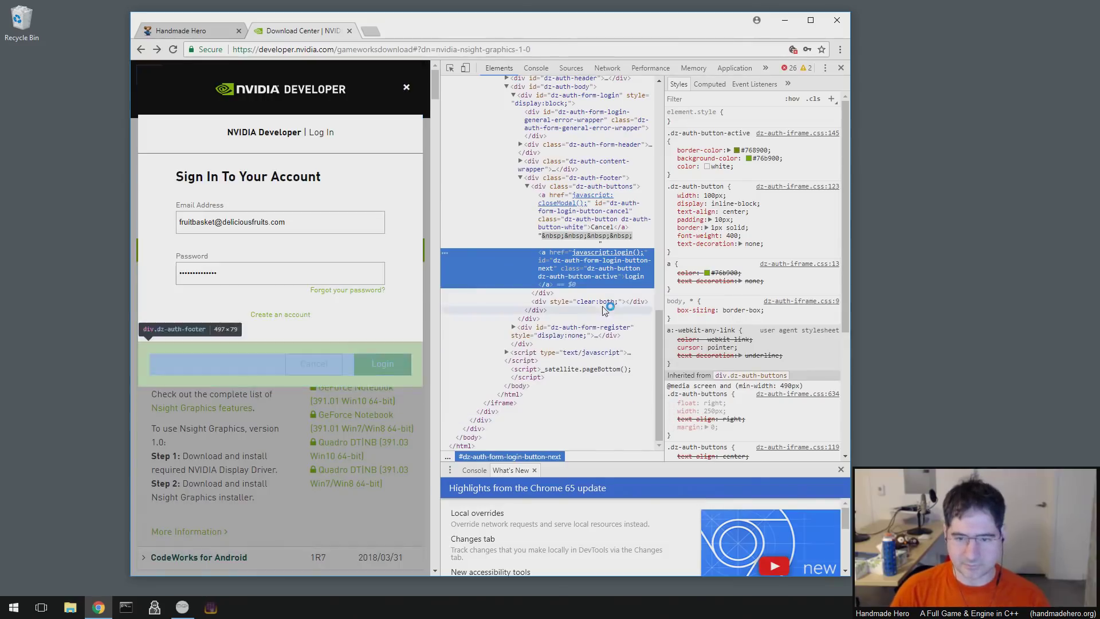
# - Open a taller Console drawer and expand the parser-blocking script warning
pyautogui.click(791, 68)
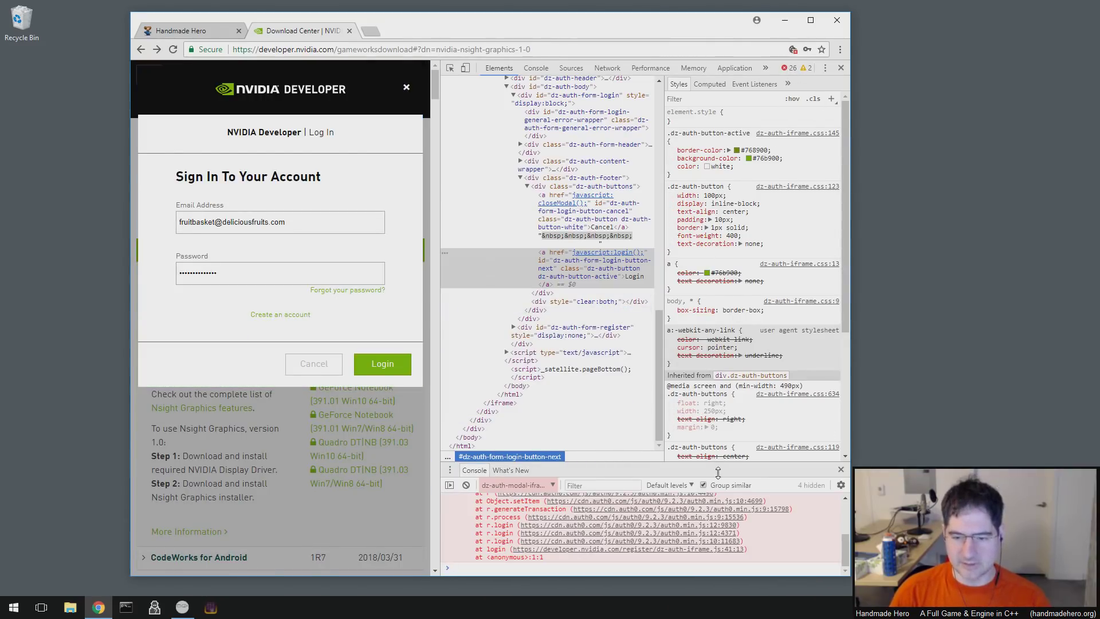
pyautogui.moveTo(718, 471); pyautogui.dragTo(718, 279)
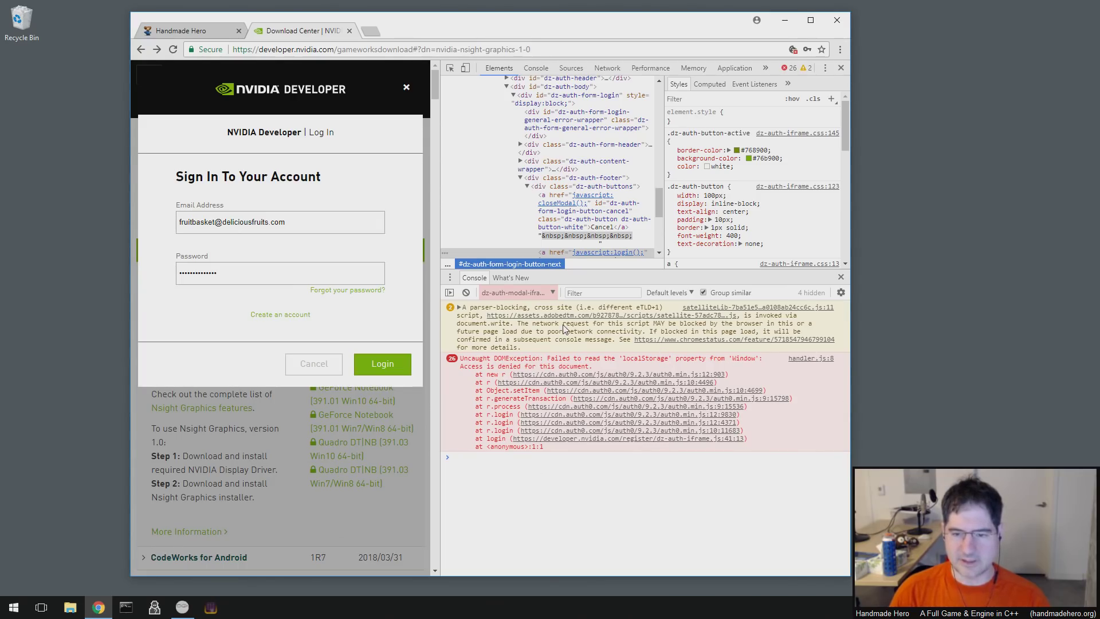
pyautogui.click(459, 308)
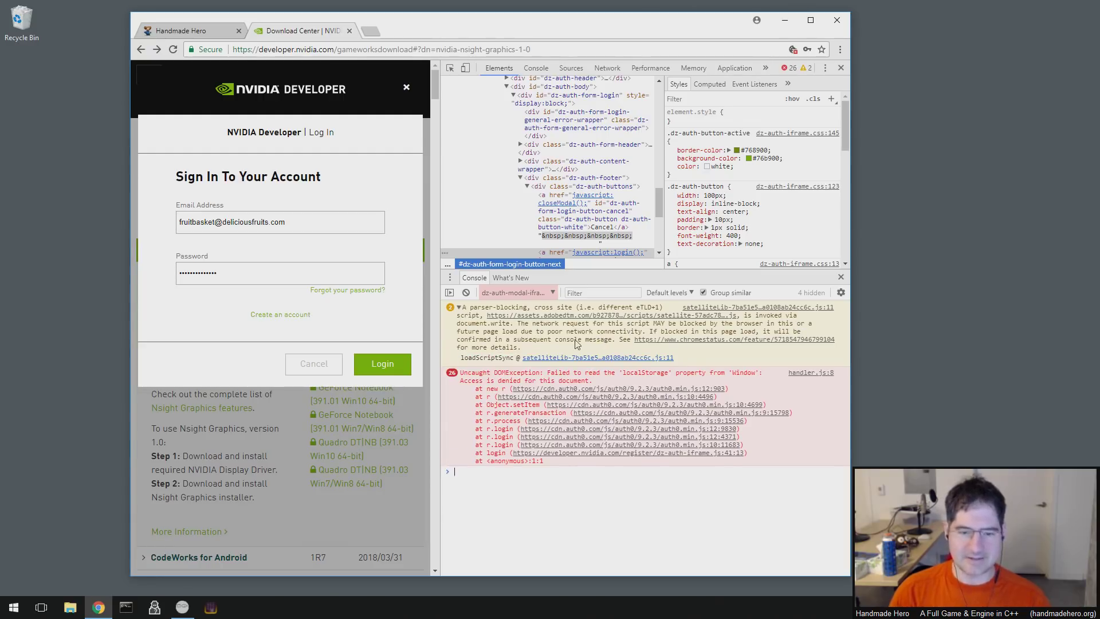
# - Check the console's frame context, then switch the main DevTools panel to Network
pyautogui.click(514, 292)
pyautogui.click(538, 68)
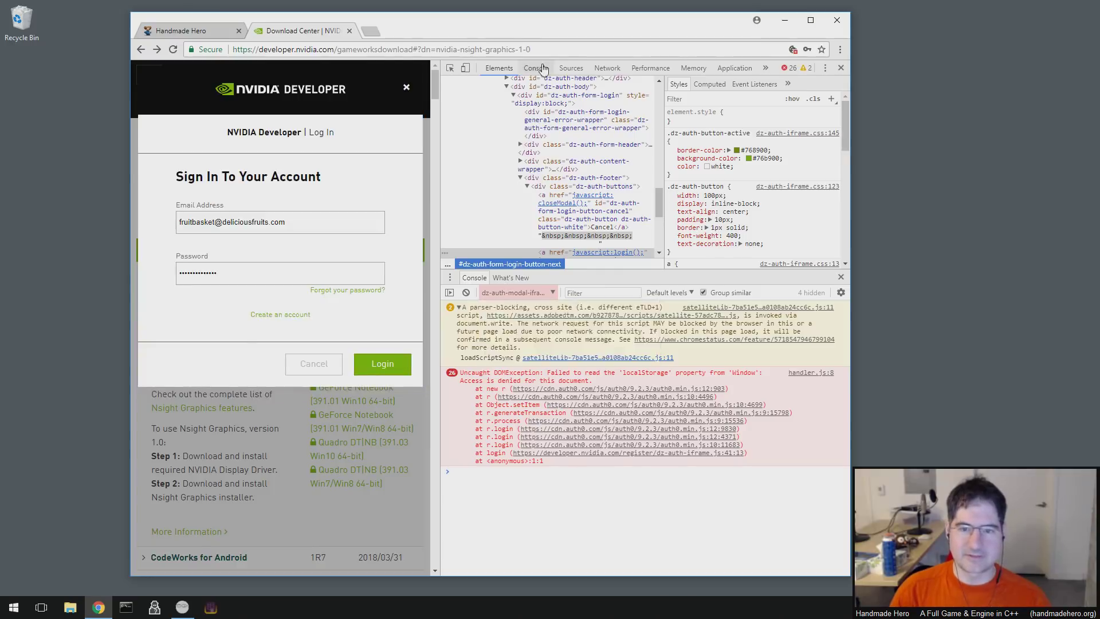
pyautogui.click(536, 68)
pyautogui.click(571, 67)
pyautogui.click(615, 70)
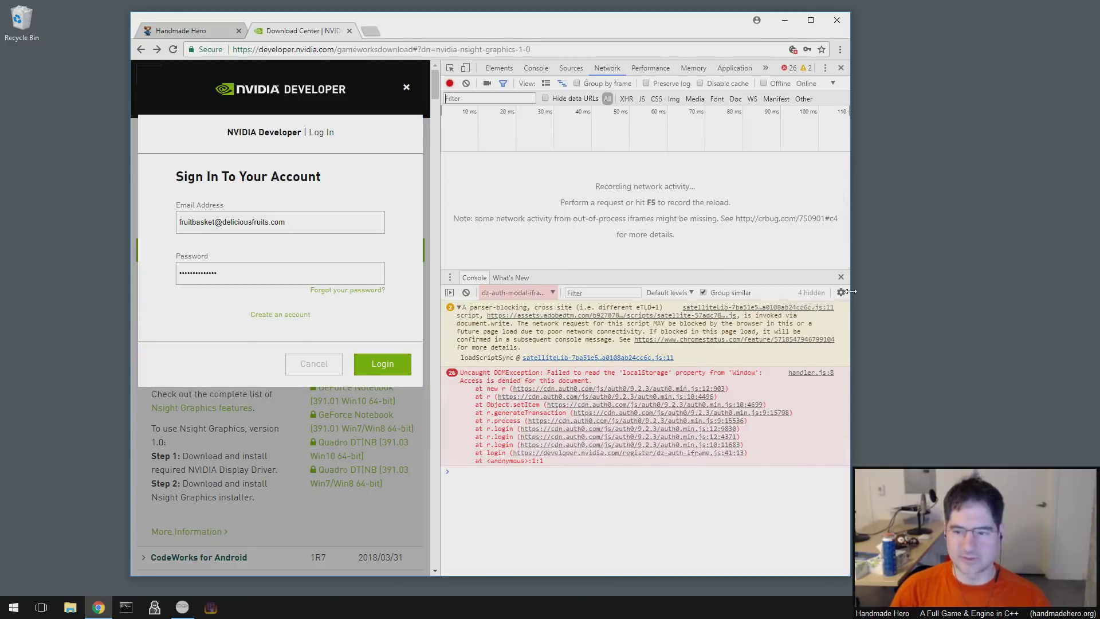
# - Widen the browser window and DevTools, then retry the login to reproduce the error
pyautogui.moveTo(850, 294); pyautogui.dragTo(986, 294)
pyautogui.moveTo(643, 277); pyautogui.dragTo(456, 267)
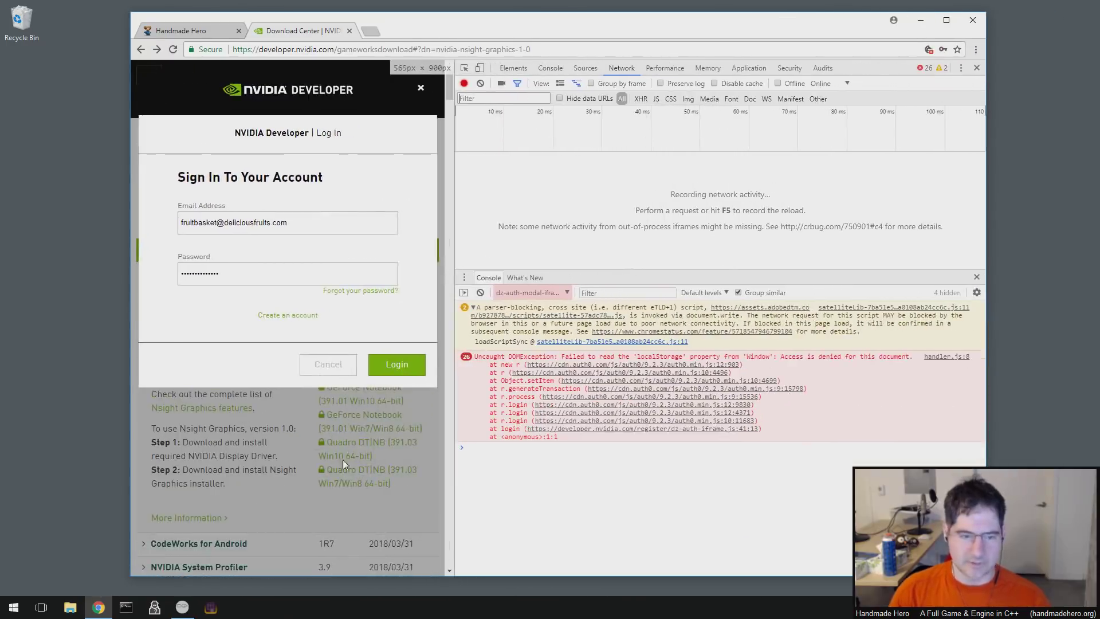
pyautogui.click(394, 364)
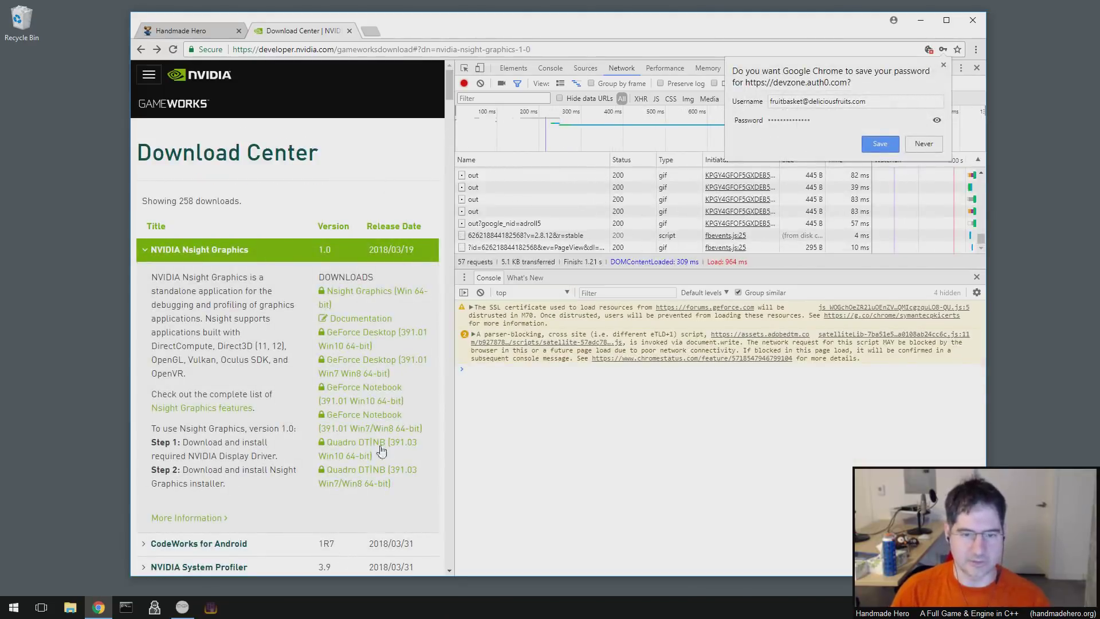
# - Reopen the sign-in dialog from the NVIDIA site's navigation menu while Network records
pyautogui.moveTo(452, 163); pyautogui.dragTo(501, 187)
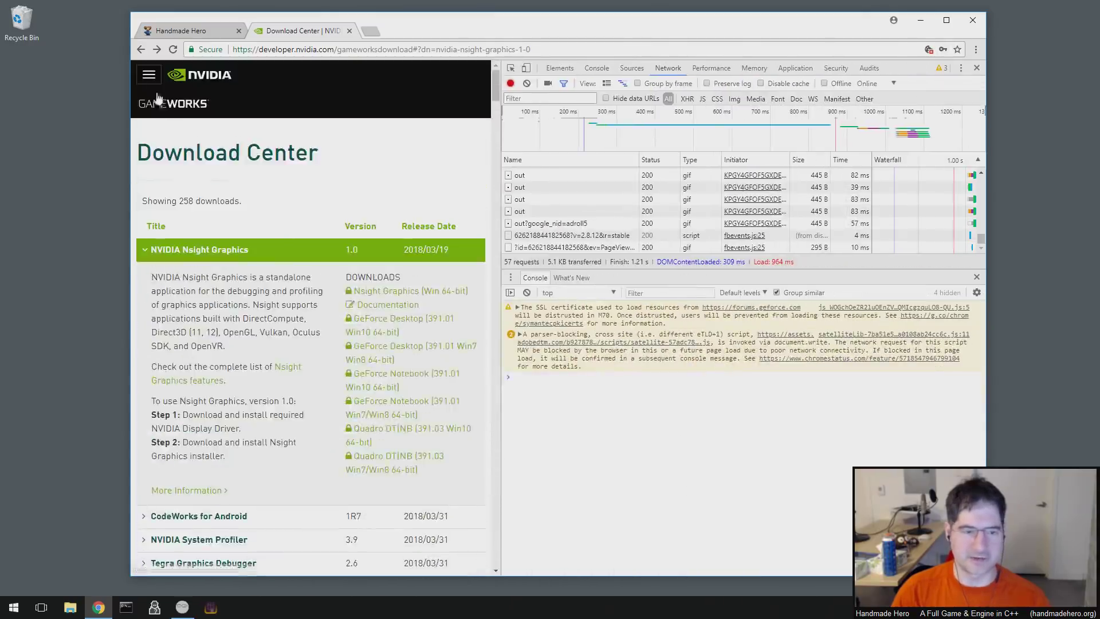
pyautogui.click(149, 75)
pyautogui.click(156, 284)
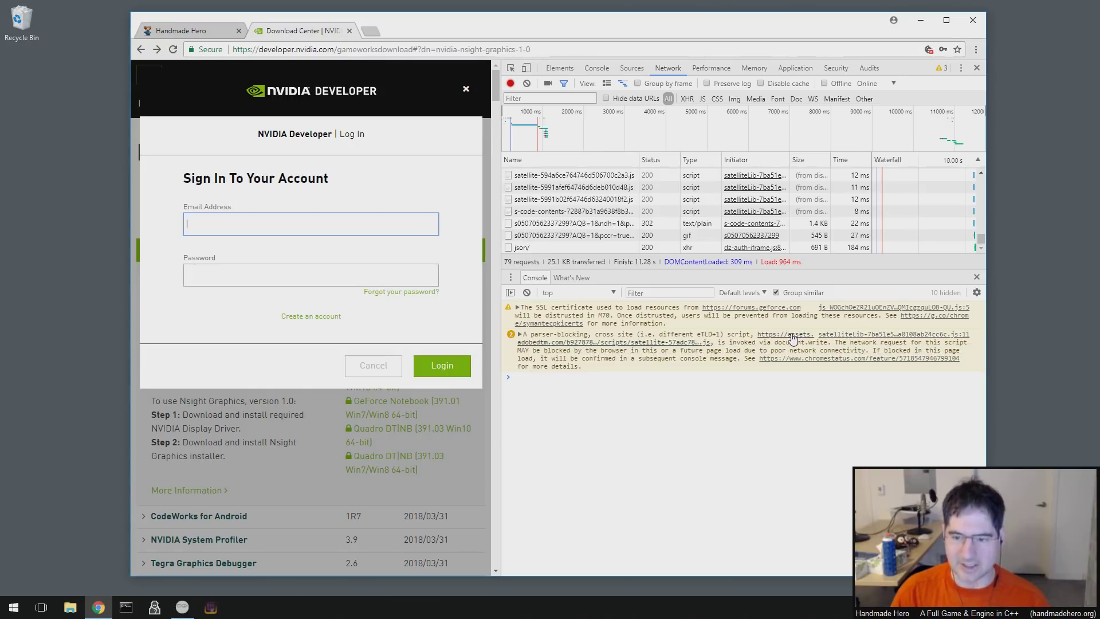
# - Enlarge the request list and view the first satellite script request's headers
pyautogui.moveTo(745, 270); pyautogui.dragTo(745, 403)
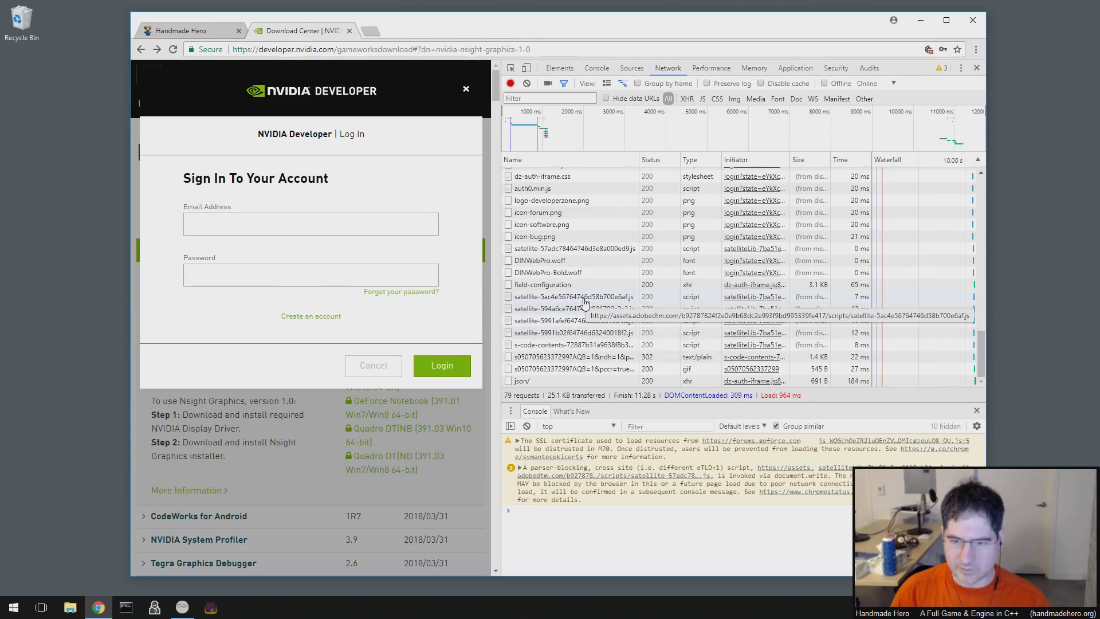
pyautogui.click(584, 300)
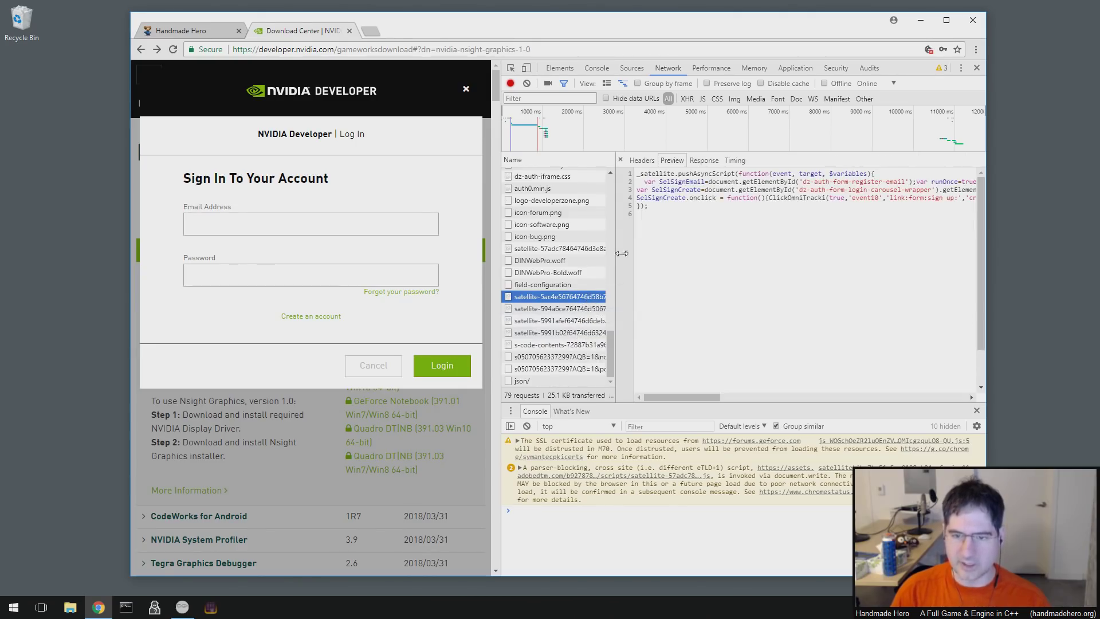
pyautogui.click(640, 162)
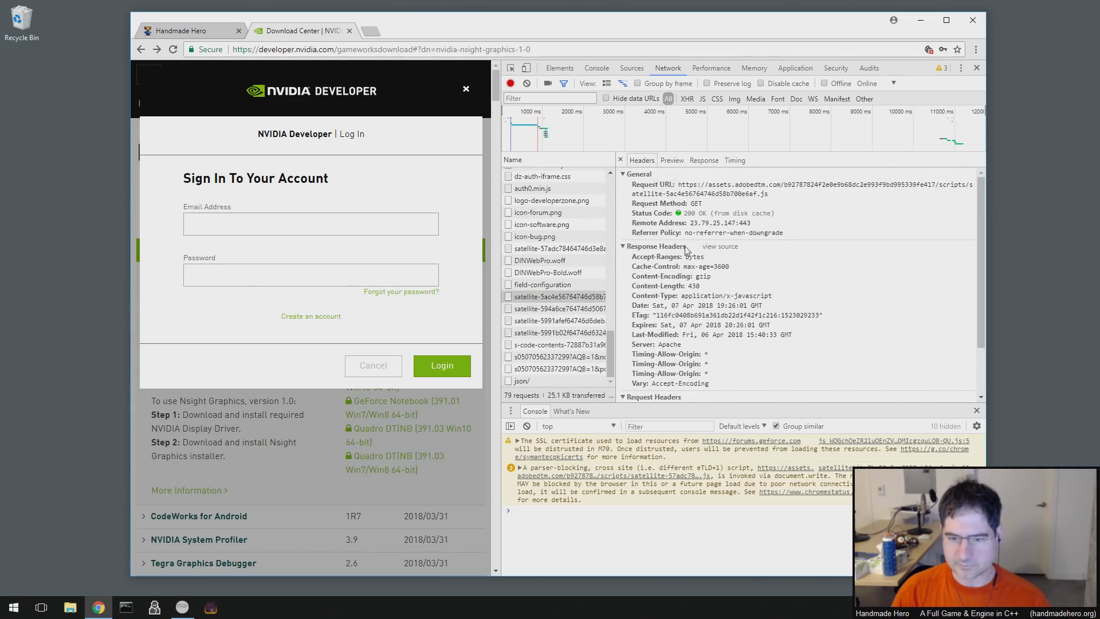
pyautogui.scroll(-2, 688, 299)
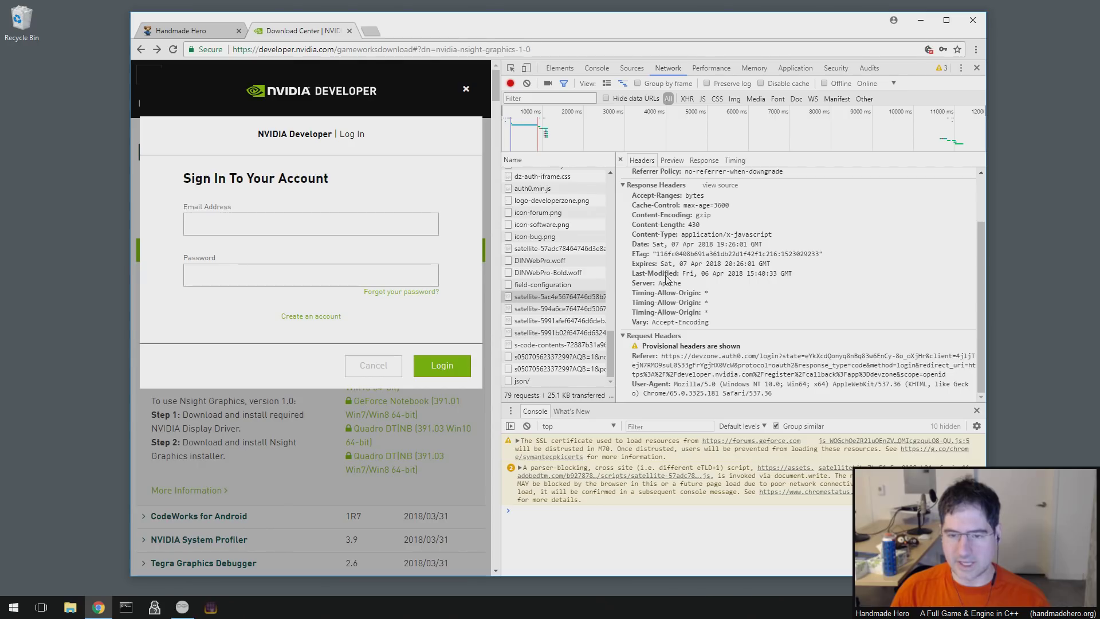
pyautogui.scroll(2, 665, 287)
pyautogui.scroll(-2, 673, 296)
pyautogui.scroll(2, 677, 296)
pyautogui.scroll(1, 677, 297)
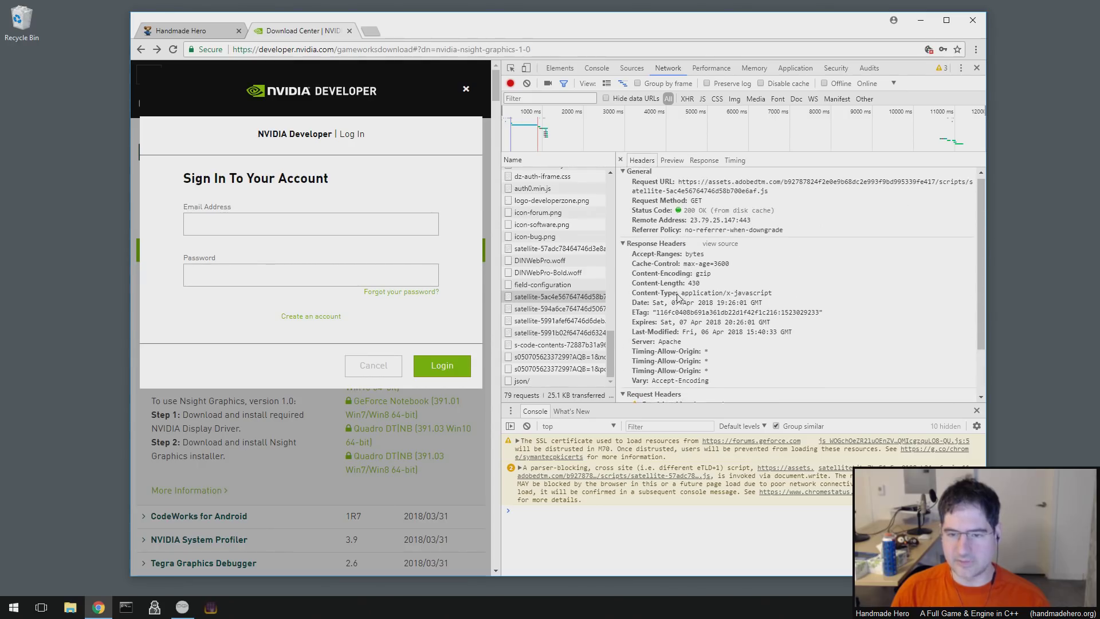
# - Compare other satellite script requests, opening two sources in tabs and closing them again
pyautogui.click(593, 309)
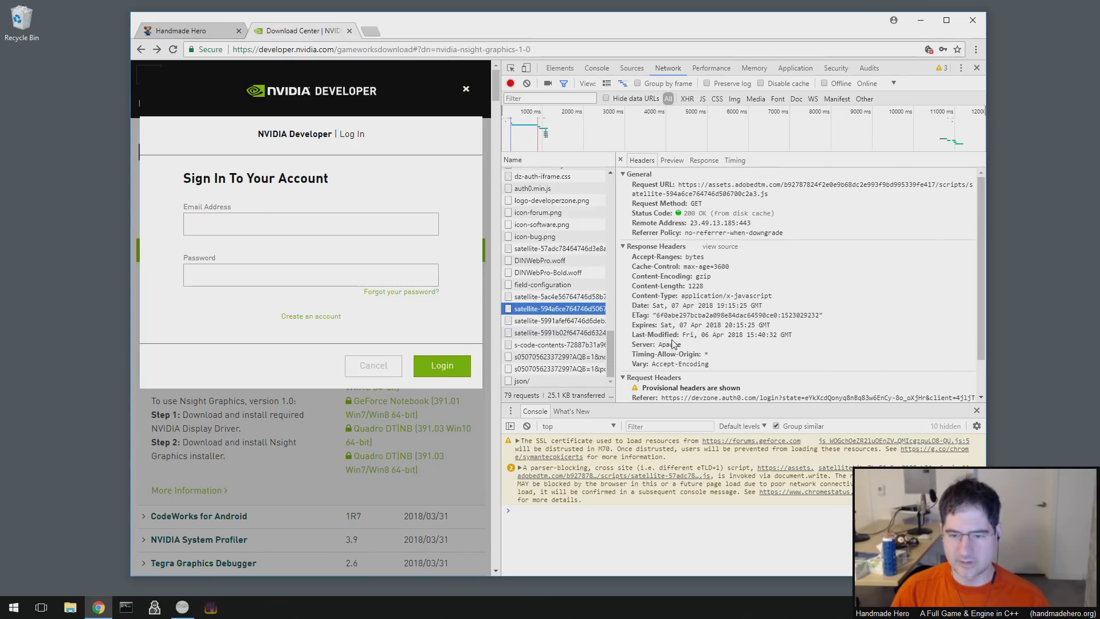
pyautogui.click(563, 321)
pyautogui.click(564, 332)
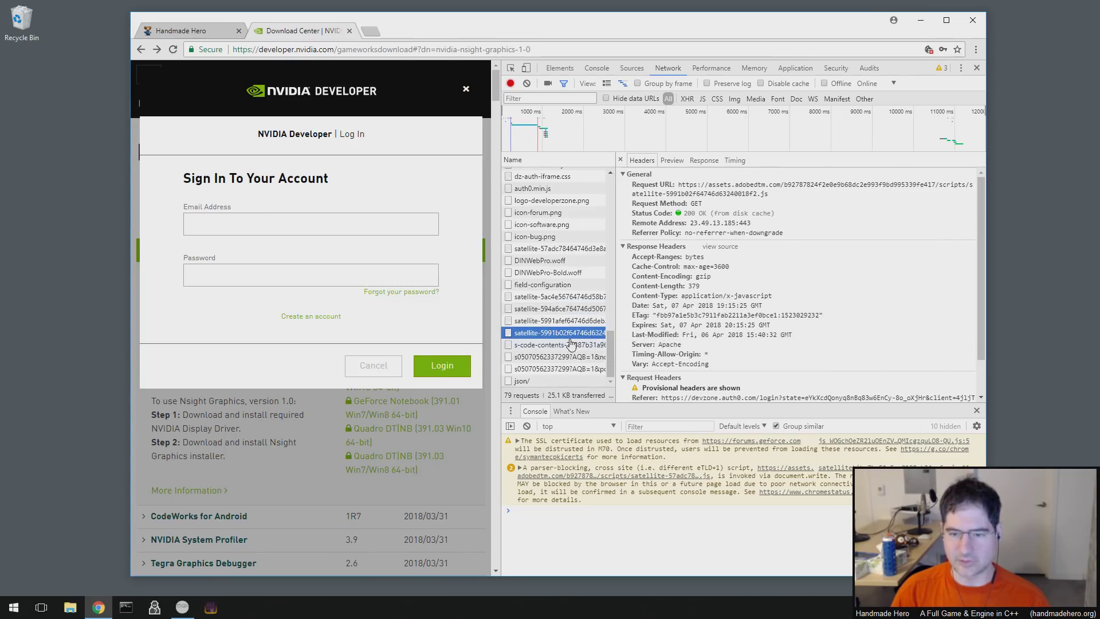
pyautogui.click(577, 310)
pyautogui.doubleClick(578, 296)
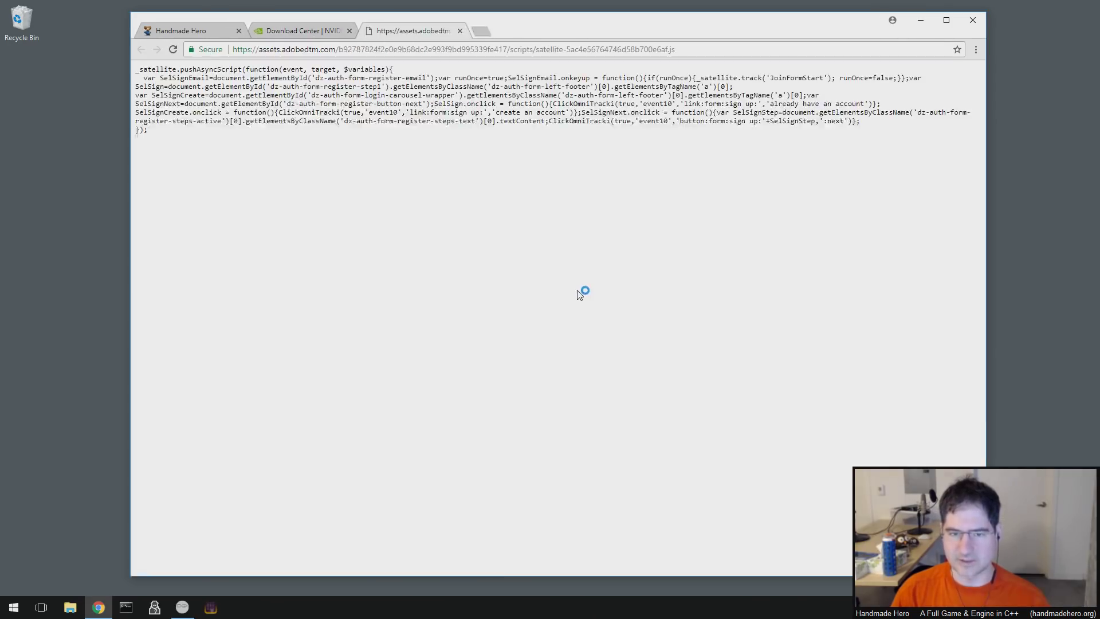
pyautogui.hotkey('ctrl', 'shift', 'Tab')
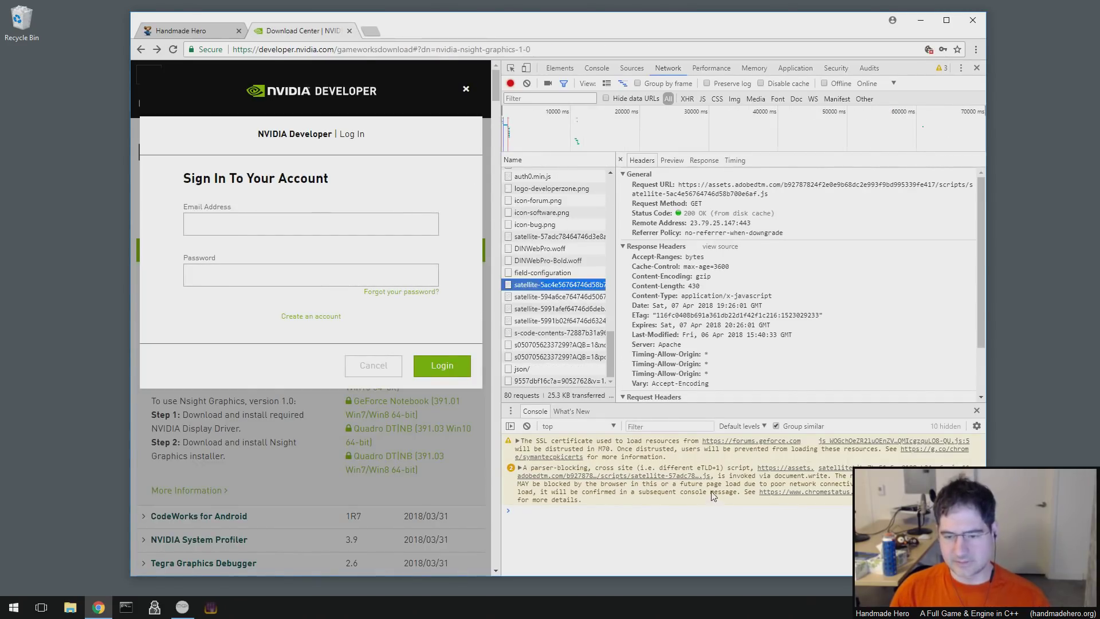
pyautogui.click(761, 526)
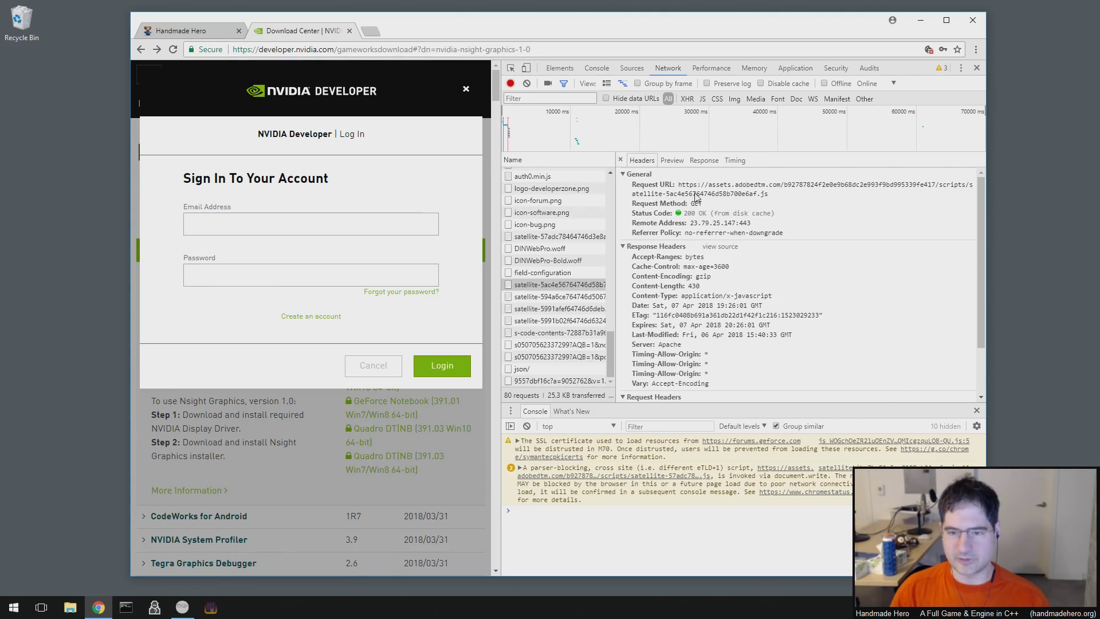
pyautogui.doubleClick(558, 308)
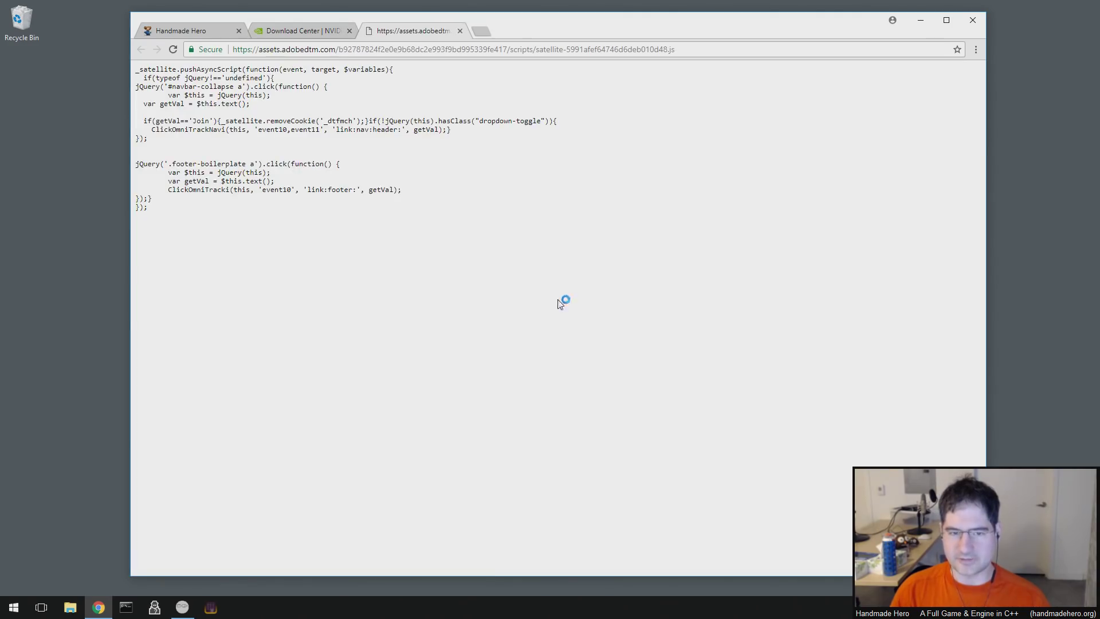
pyautogui.click(460, 31)
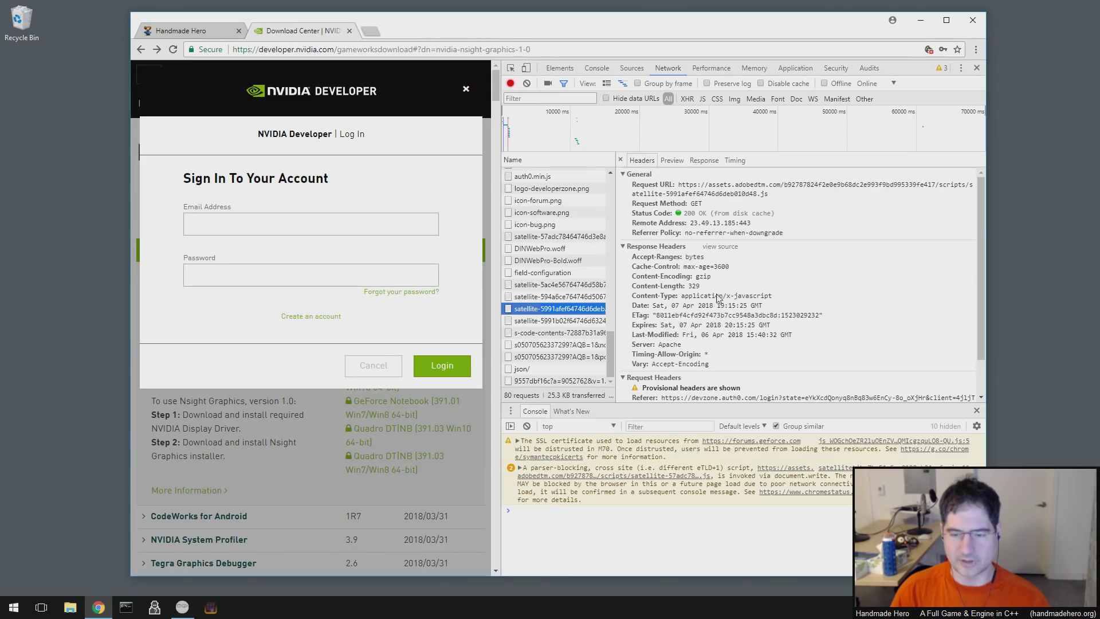
# - Recheck earlier satellite script requests' headers, ending on the first one's 200 disk-cache response
pyautogui.click(590, 322)
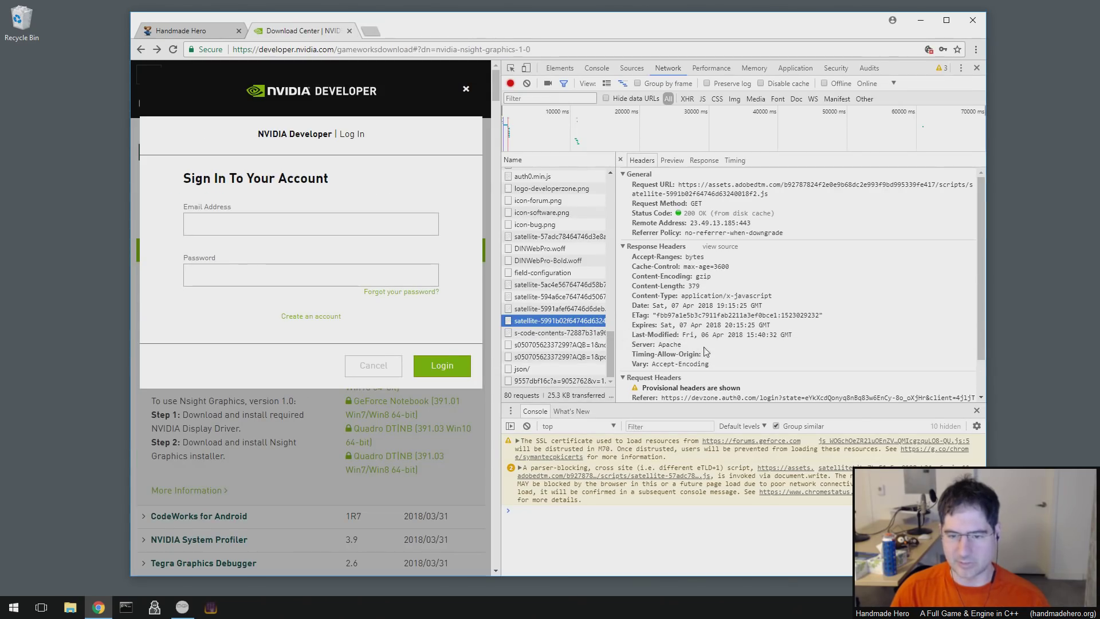
pyautogui.click(542, 308)
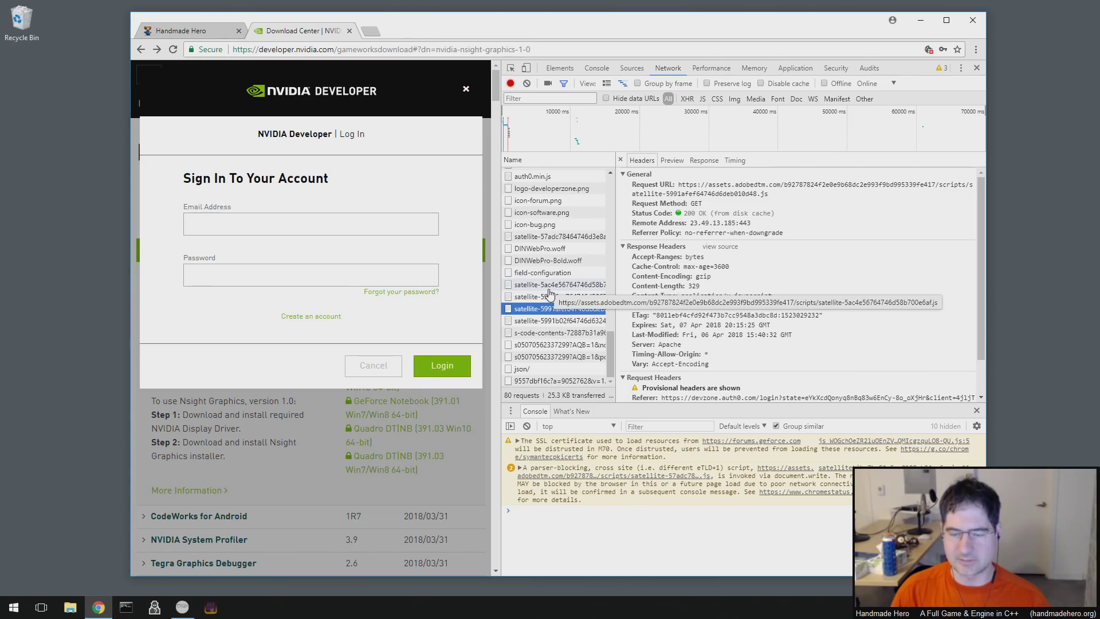
pyautogui.click(550, 287)
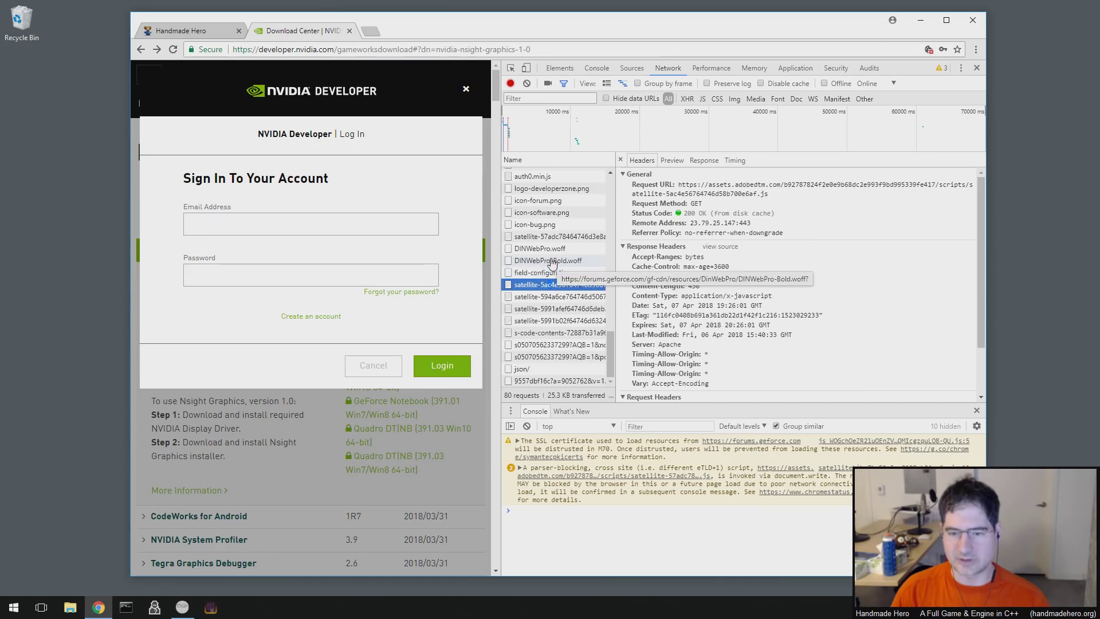
pyautogui.click(567, 309)
pyautogui.click(682, 513)
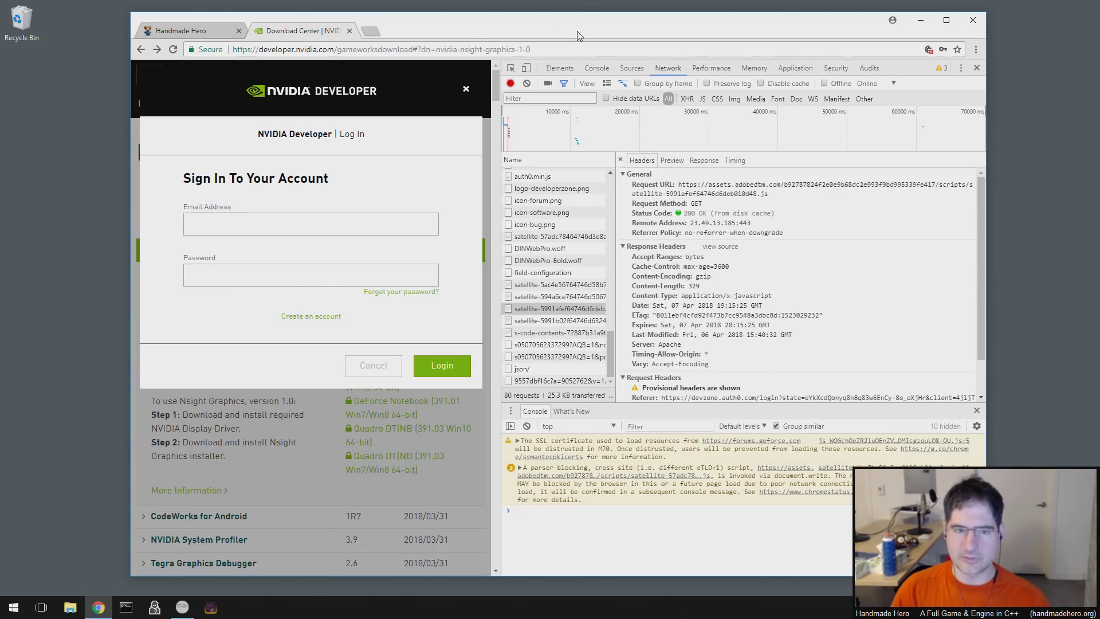
# - Move the Chrome window left, narrow it, and expand the parser-blocking warning's stack trace
pyautogui.moveTo(570, 33); pyautogui.dragTo(467, 31)
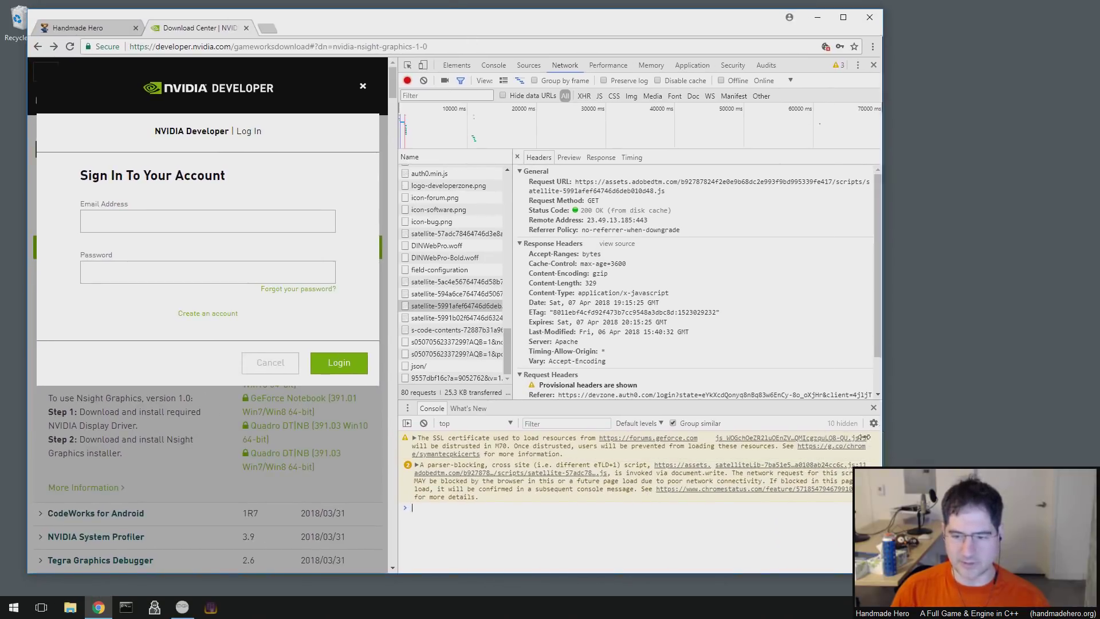
pyautogui.moveTo(883, 428); pyautogui.dragTo(831, 435)
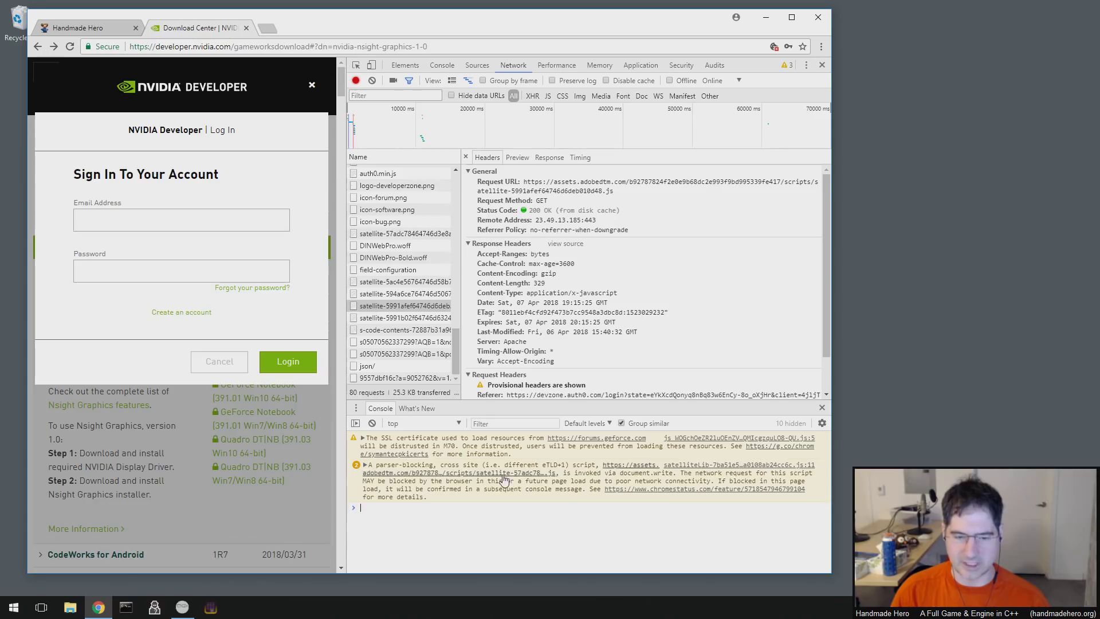
pyautogui.click(365, 465)
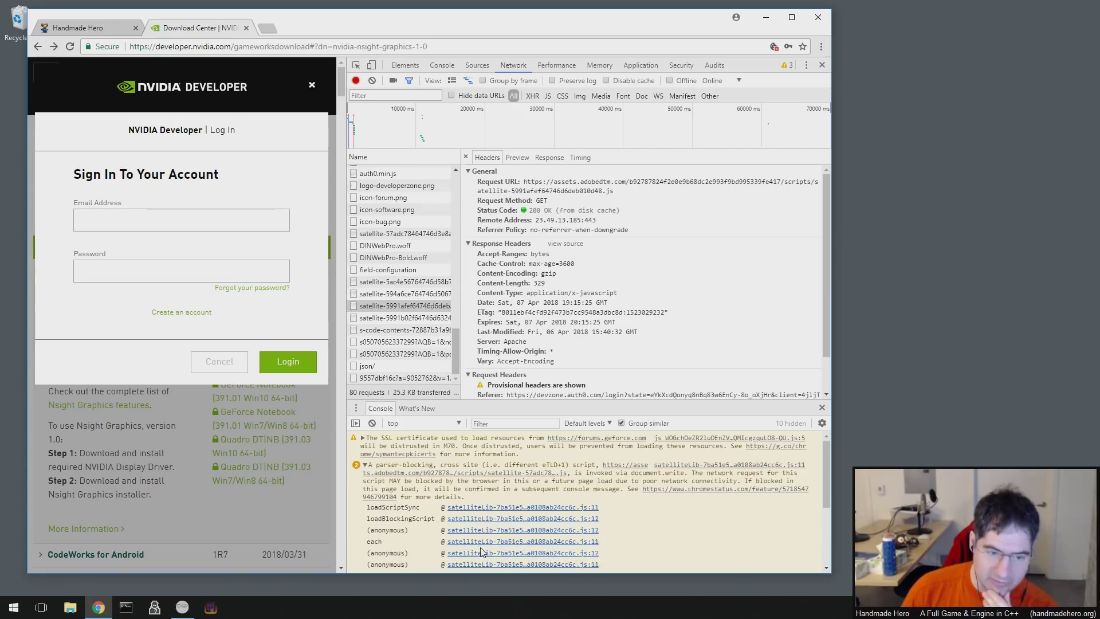
pyautogui.moveTo(830, 469); pyautogui.dragTo(830, 431)
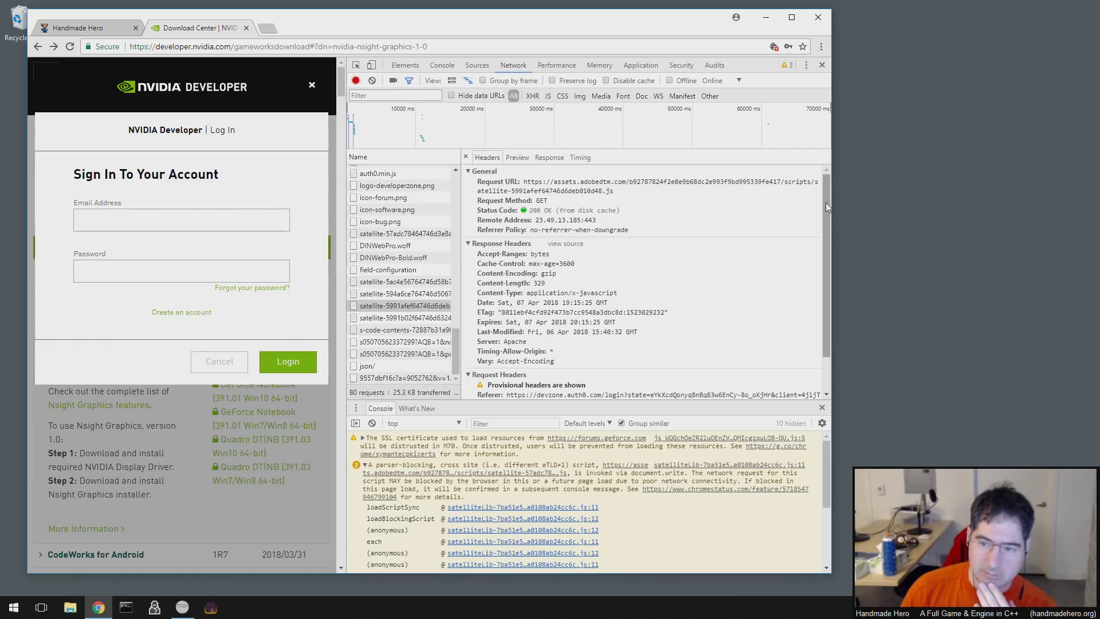
pyautogui.moveTo(826, 202)
pyautogui.mouseDown()
pyautogui.moveTo(829, 239)
pyautogui.moveTo(825, 183)
pyautogui.mouseUp()
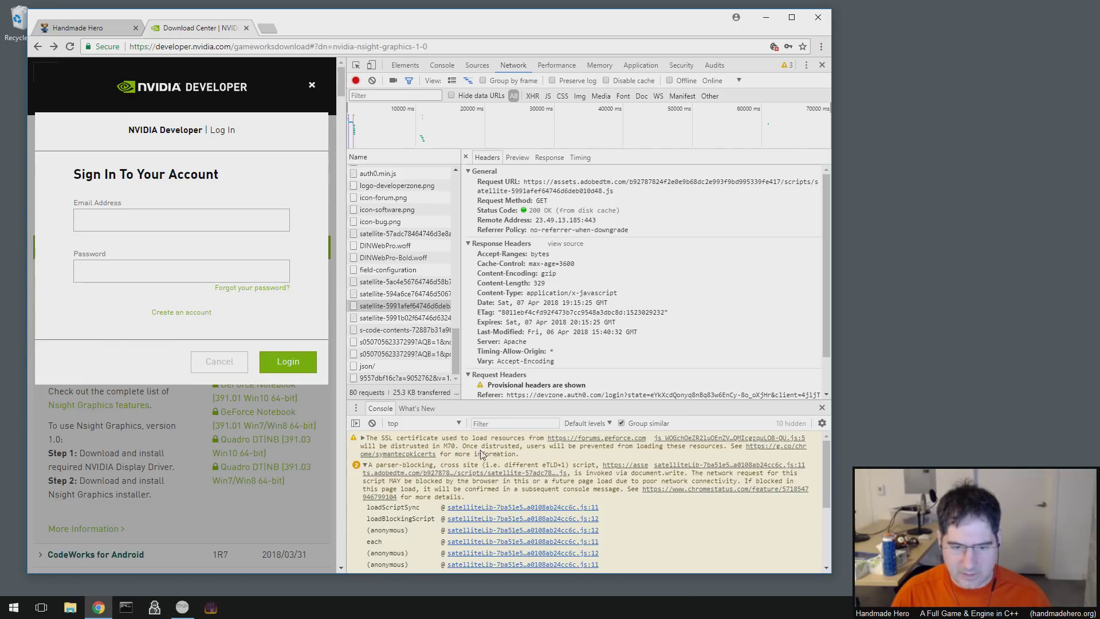
# - Toggle the SSL certificate warning, then reread the parser-blocking warning's loadScriptSync call stack
pyautogui.click(363, 438)
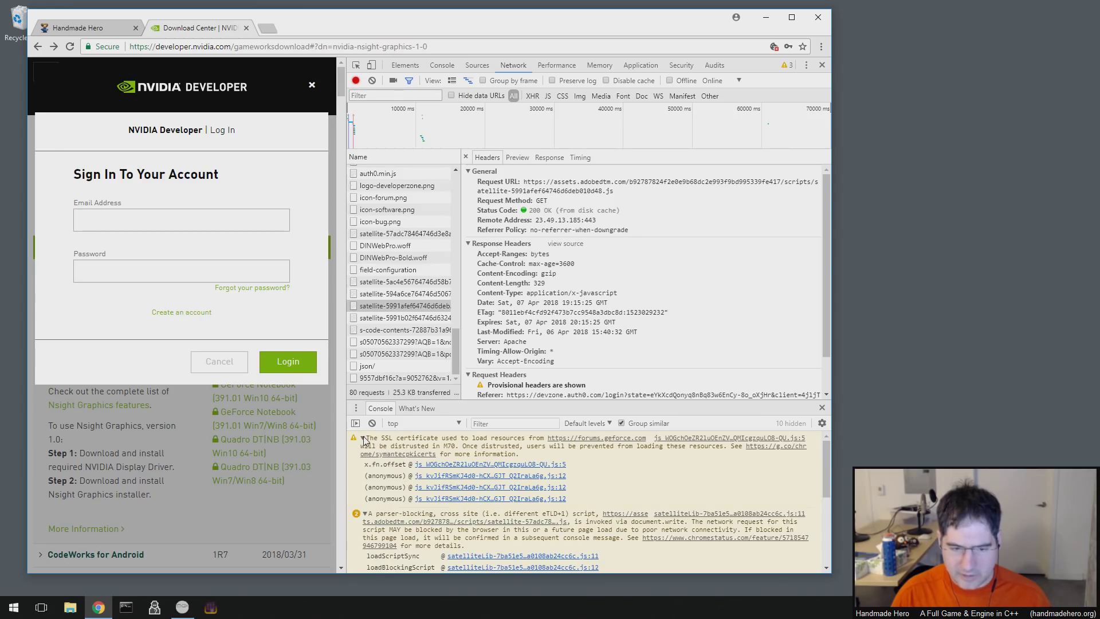
pyautogui.click(363, 438)
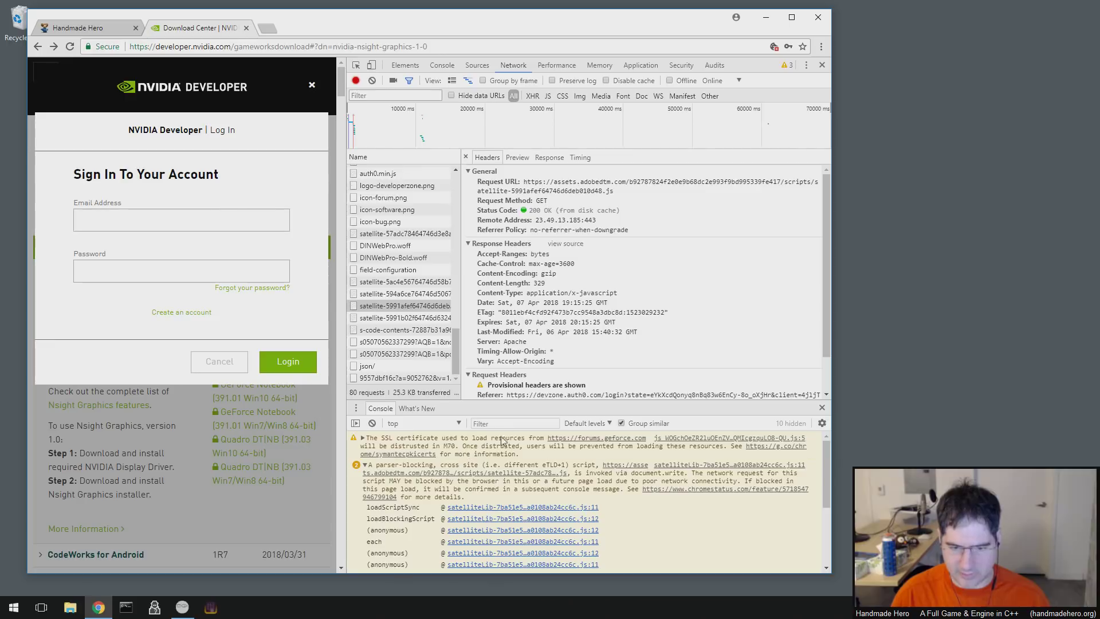
pyautogui.scroll(-3, 408, 492)
pyautogui.scroll(3, 407, 484)
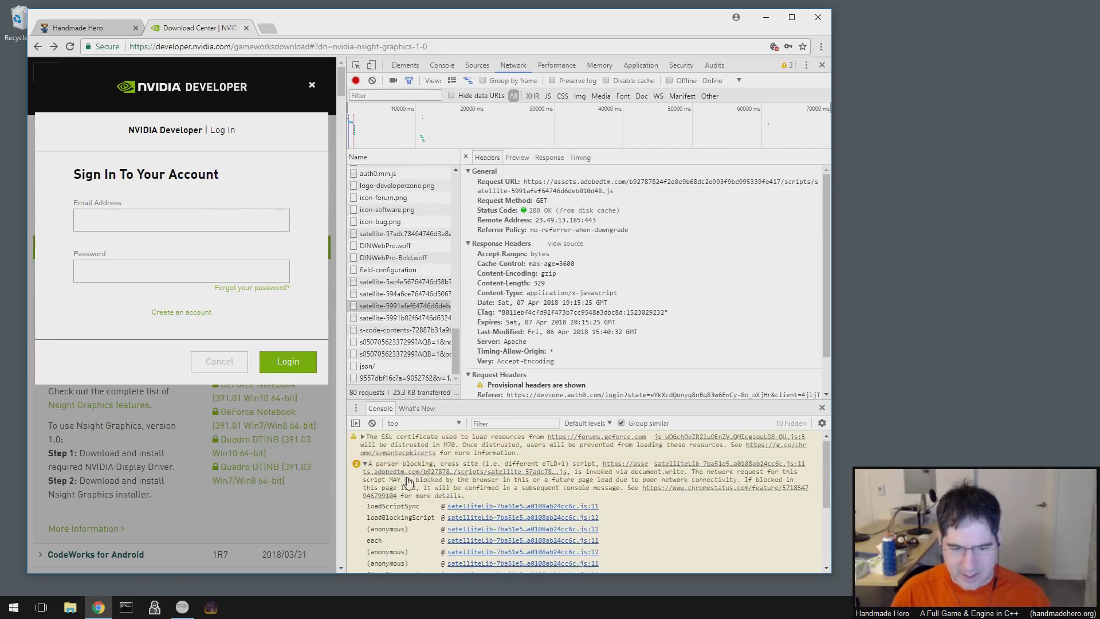
pyautogui.moveTo(587, 490); pyautogui.dragTo(366, 473)
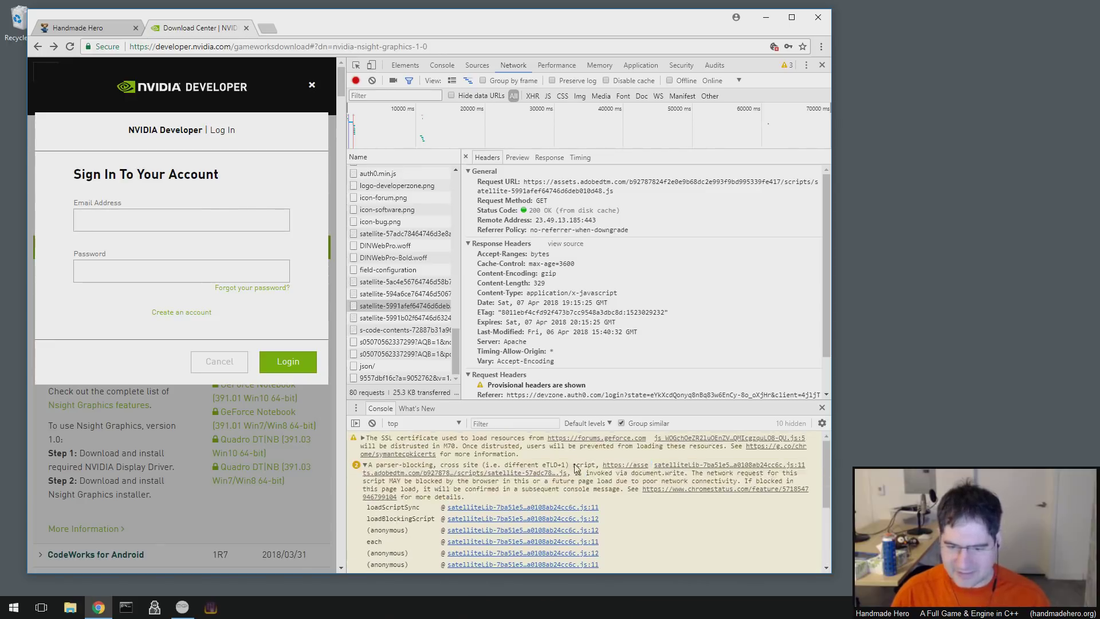
pyautogui.moveTo(572, 465); pyautogui.dragTo(591, 503)
pyautogui.click(591, 503)
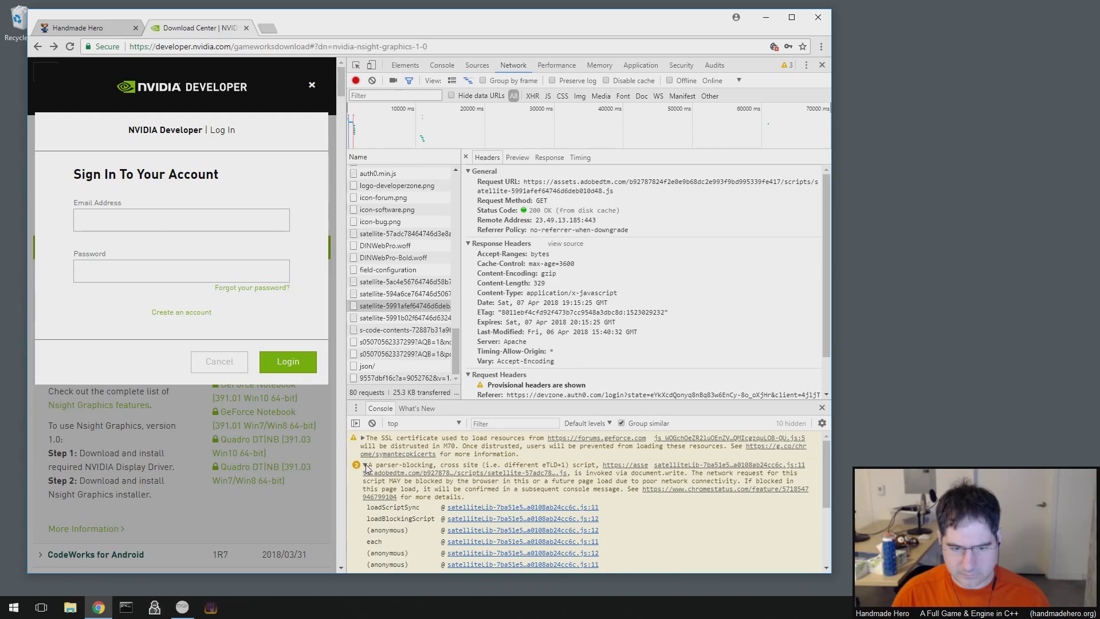
pyautogui.click(365, 466)
pyautogui.click(490, 510)
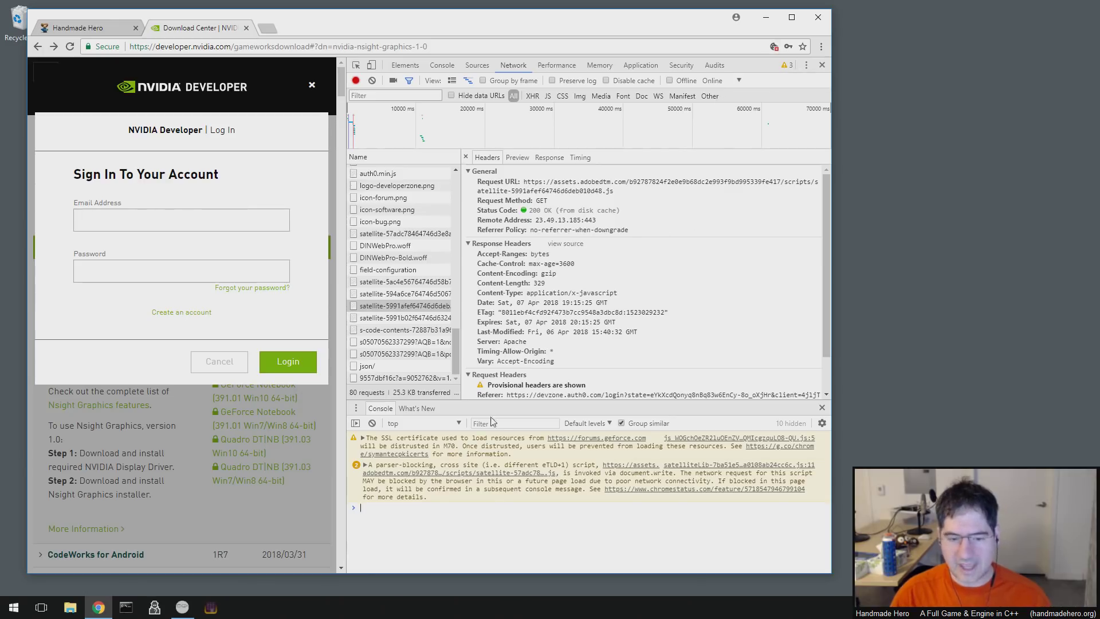
pyautogui.click(365, 465)
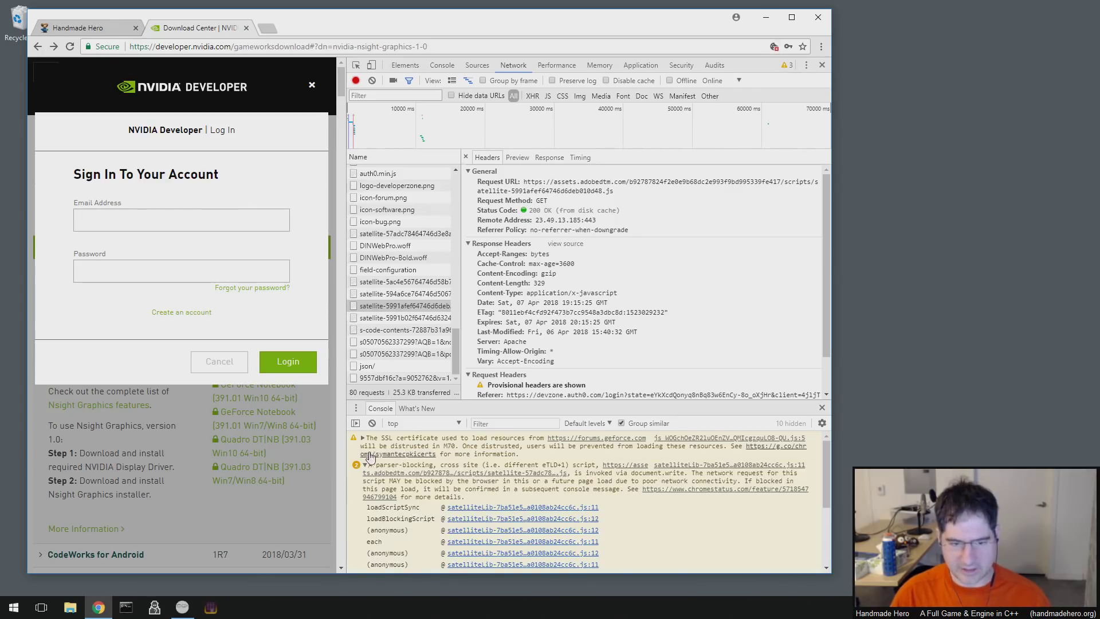
pyautogui.click(365, 465)
pyautogui.click(291, 362)
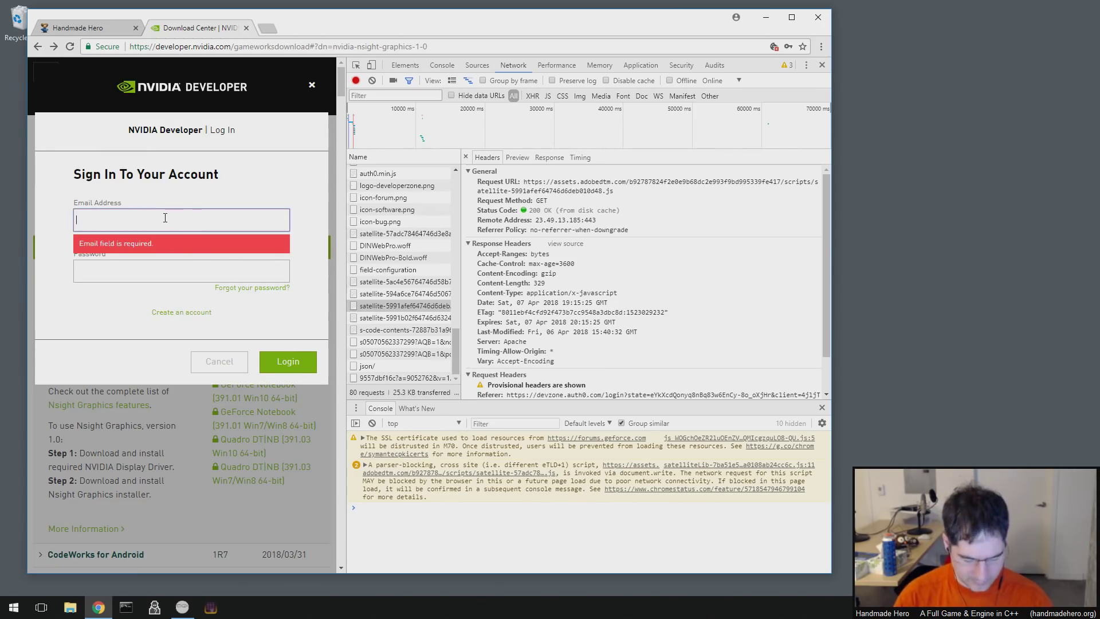
pyautogui.write('foo@bar.com')
pyautogui.press('Tab')
pyautogui.write('fo')
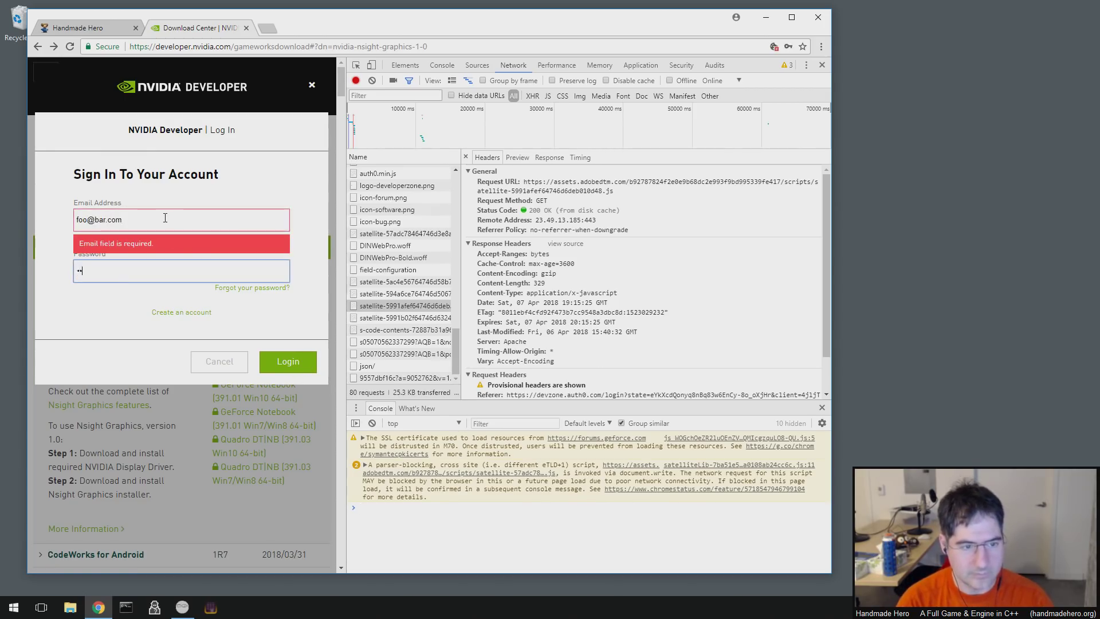
pyautogui.press('Return')
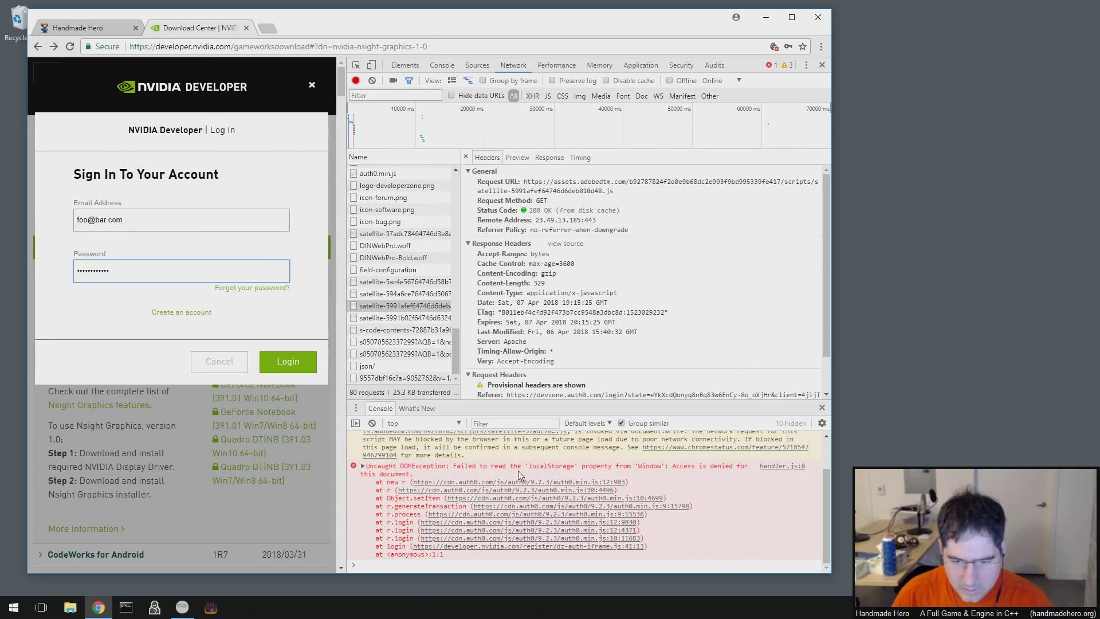
# - Expand the localStorage DOMException's call stack and open options on its handler.js link
pyautogui.click(580, 470)
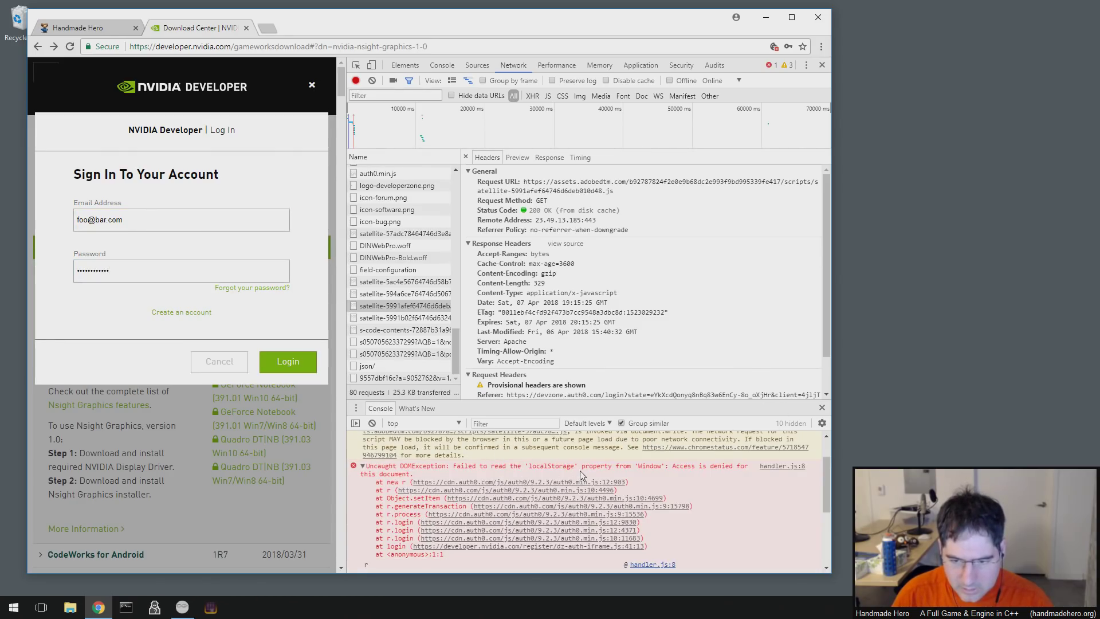
pyautogui.scroll(-4, 580, 470)
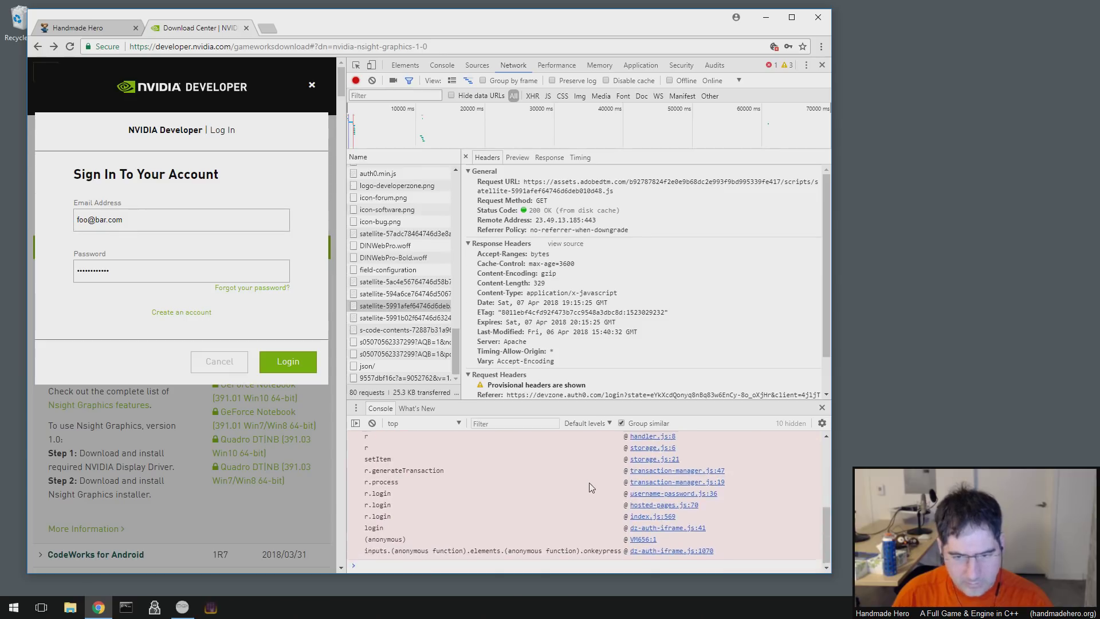
pyautogui.scroll(3, 590, 482)
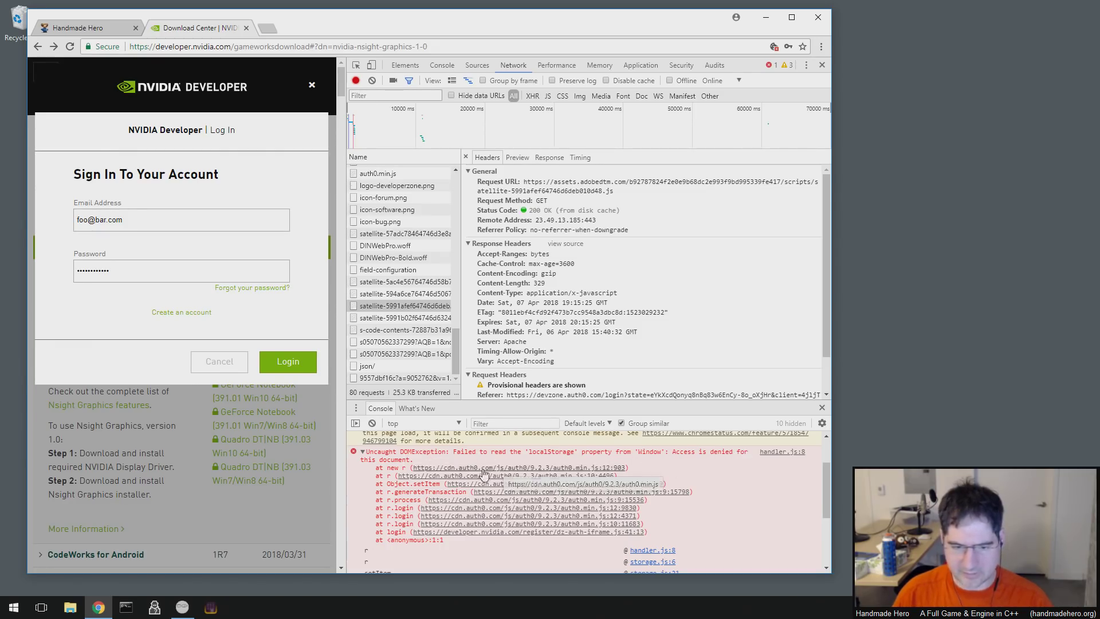
pyautogui.rightClick(781, 455)
# - Open handler.js at the failing line and highlight localStorage on line 8
pyautogui.click(809, 481)
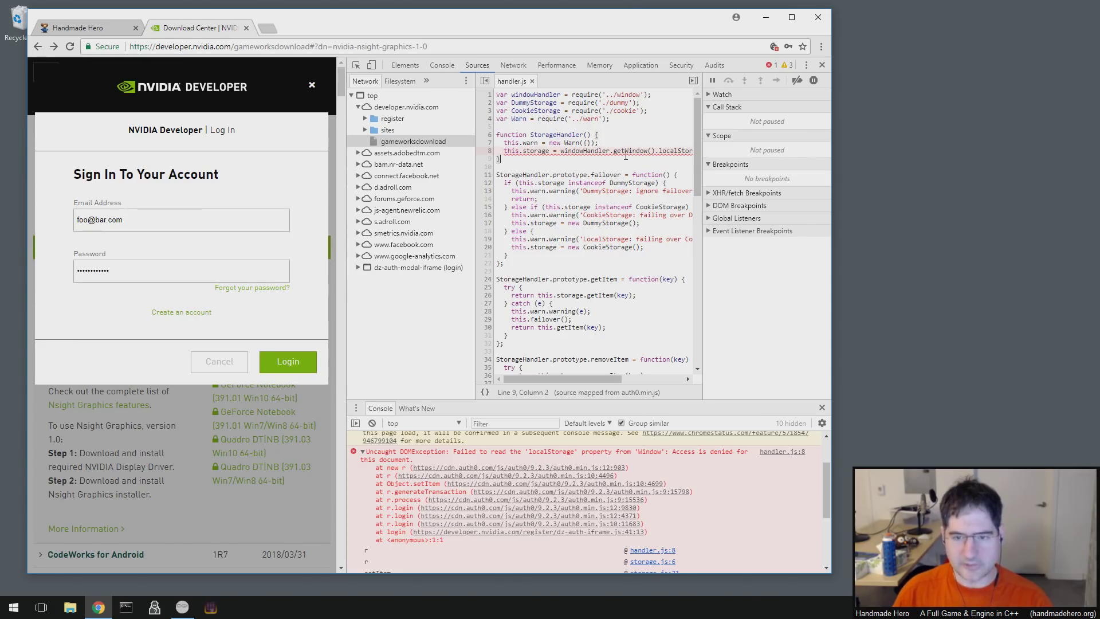
pyautogui.click(591, 151)
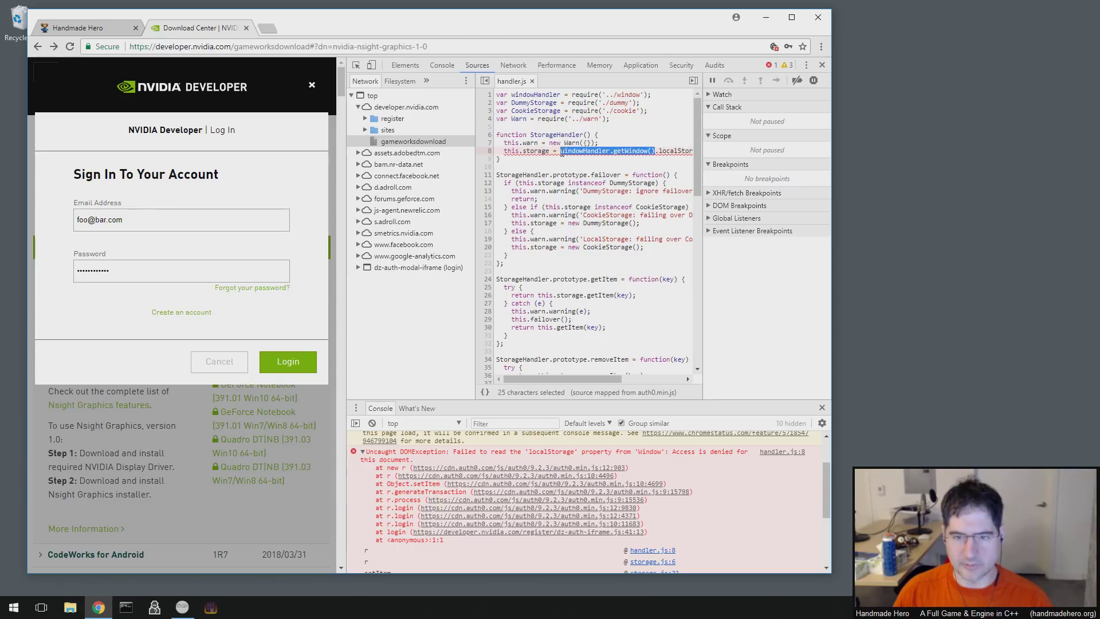
pyautogui.doubleClick(667, 151)
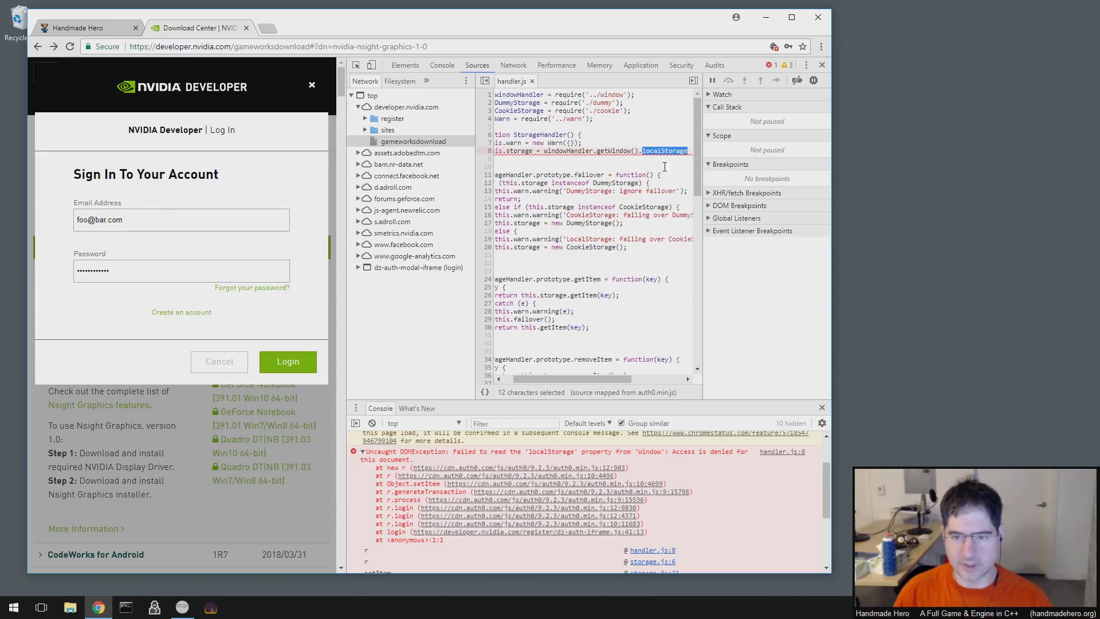
pyautogui.moveTo(548, 380); pyautogui.dragTo(539, 379)
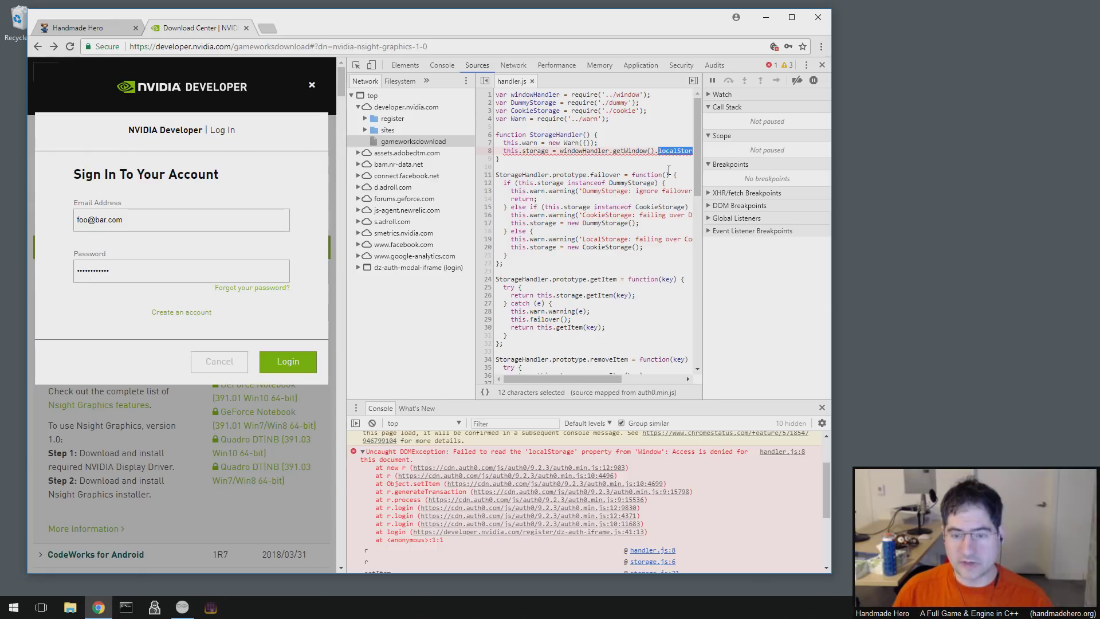
pyautogui.click(636, 151)
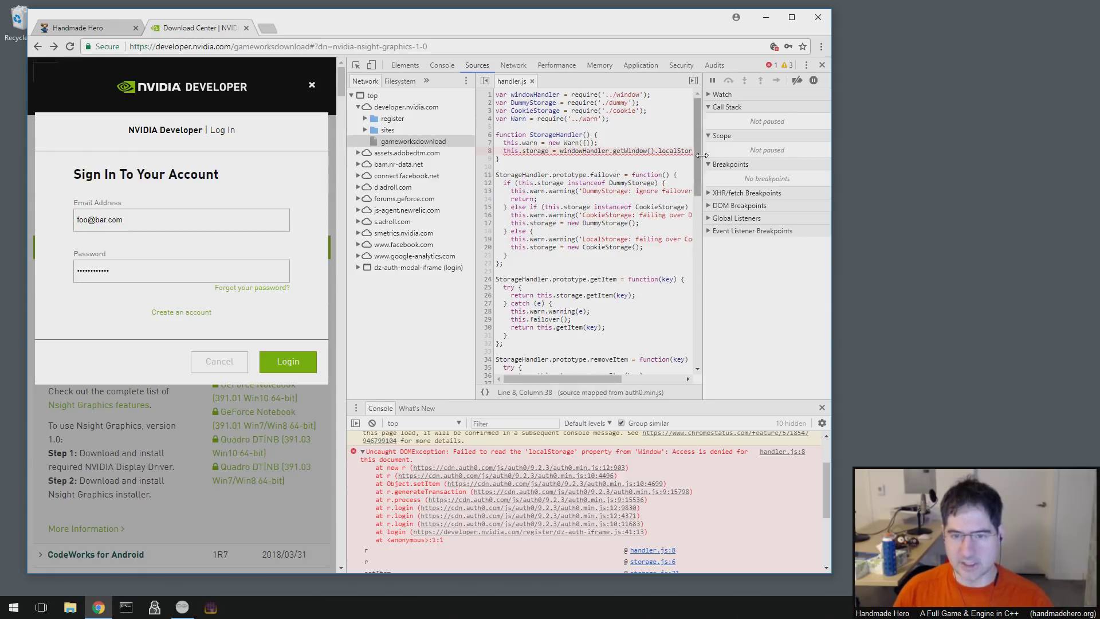
pyautogui.doubleClick(675, 151)
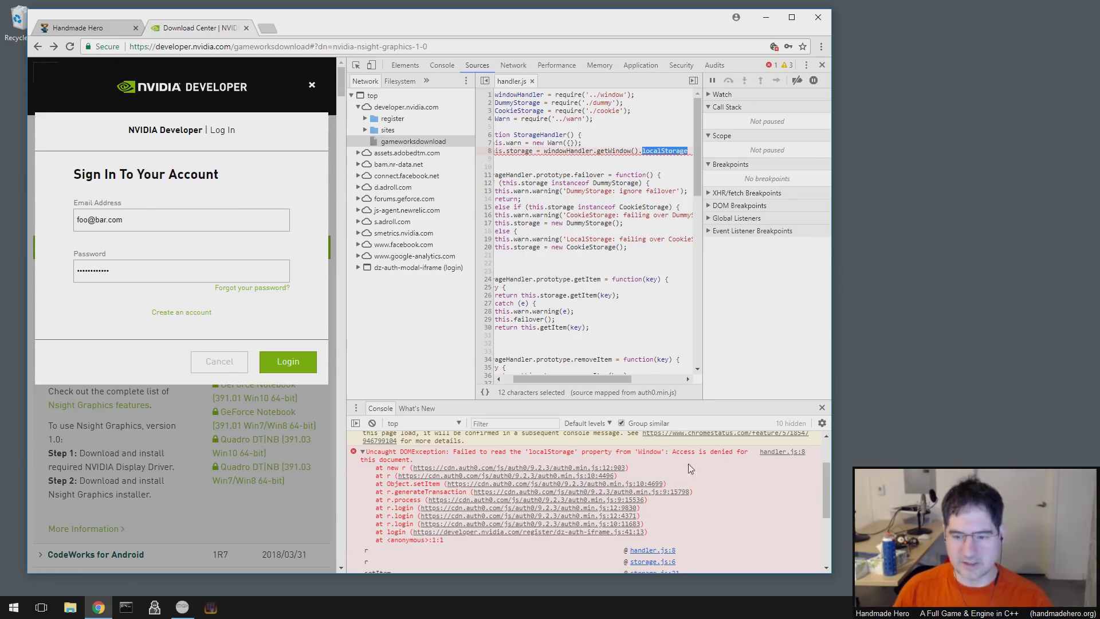
pyautogui.moveTo(537, 379); pyautogui.dragTo(528, 379)
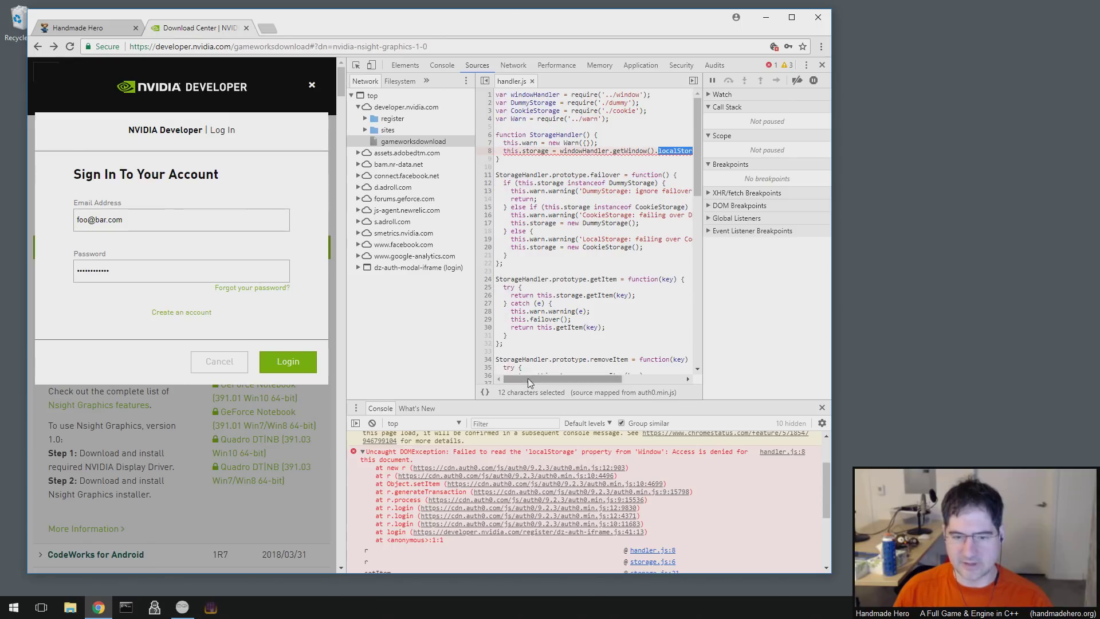
pyautogui.click(546, 167)
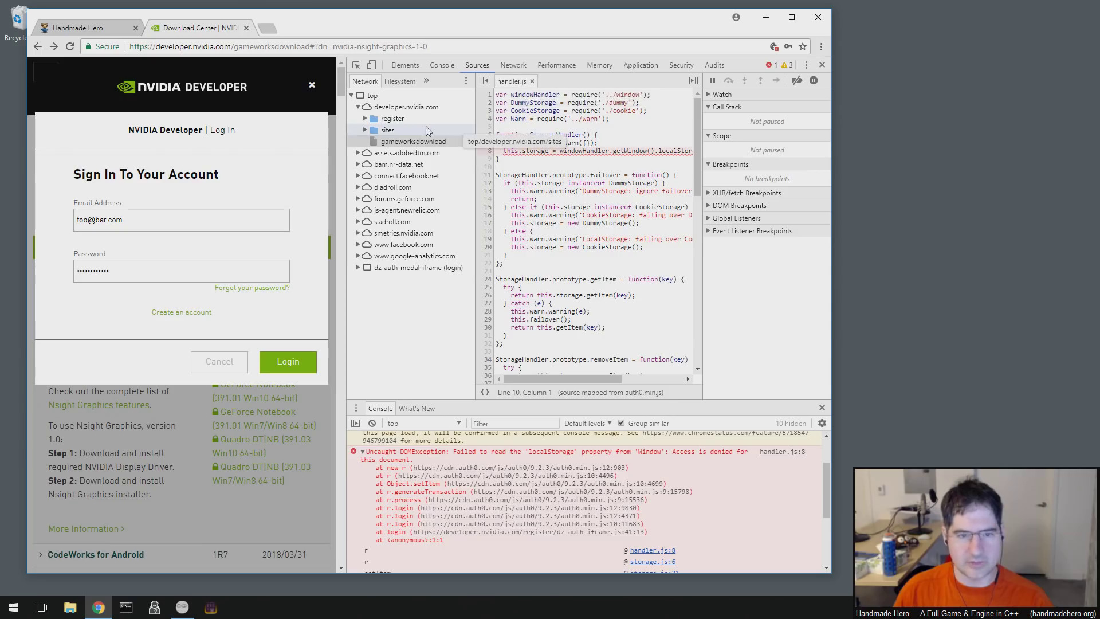
# - Highlight the windowHandler reference on line 8 of handler.js
pyautogui.rightClick(409, 112)
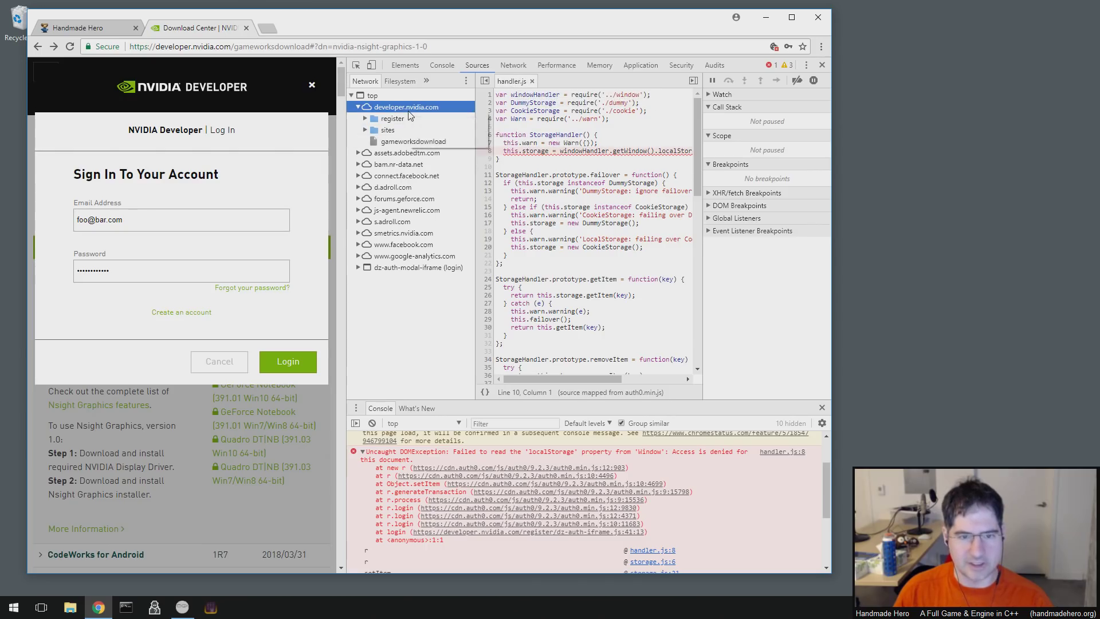
pyautogui.click(588, 152)
pyautogui.moveTo(589, 160)
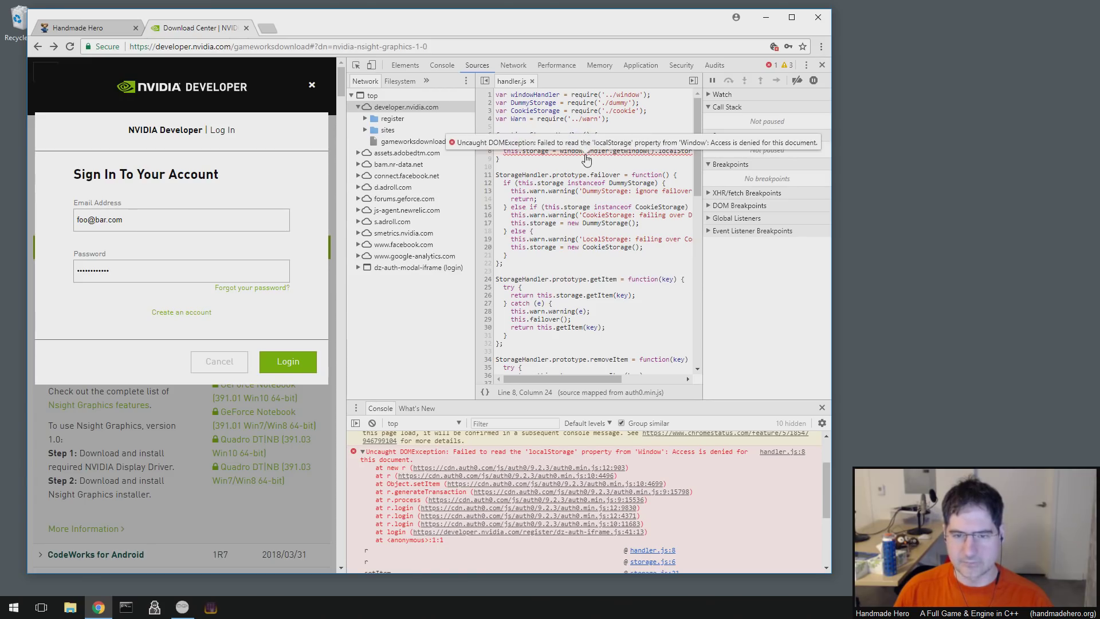
pyautogui.doubleClick(585, 151)
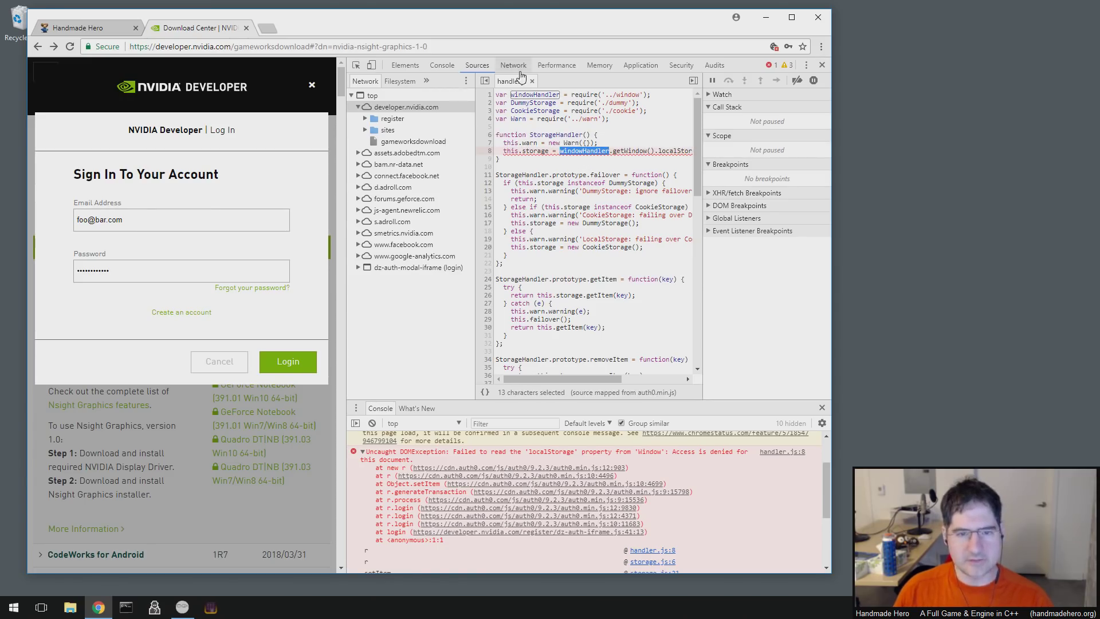
pyautogui.click(365, 130)
pyautogui.click(365, 130)
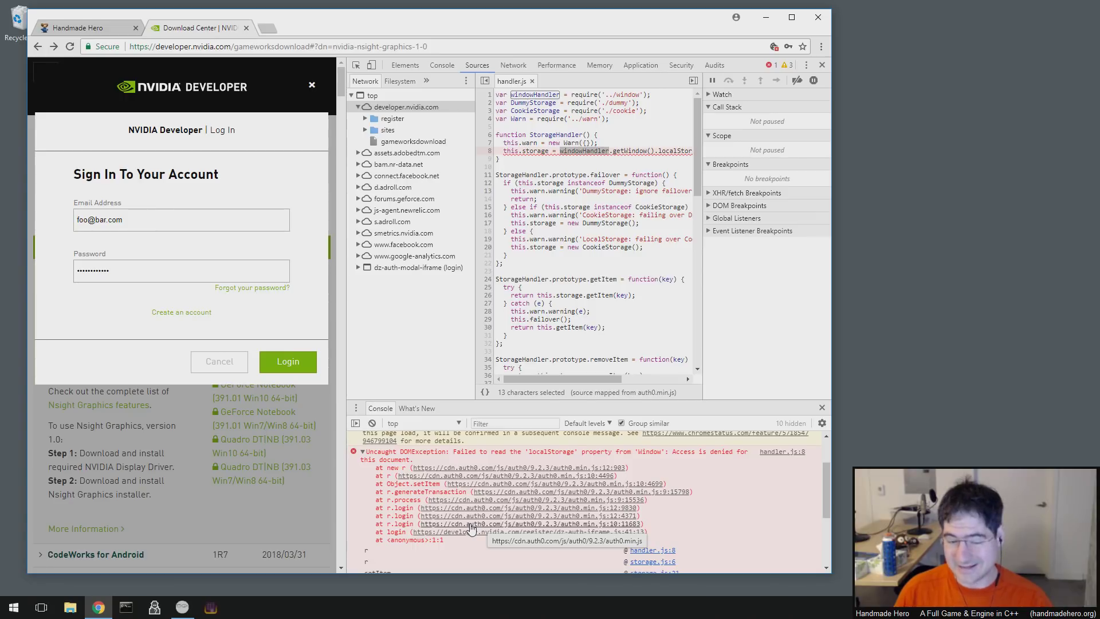
# - Review the localStorage error stack and parser-blocking warning, then return to the Network panel
pyautogui.scroll(-3, 474, 541)
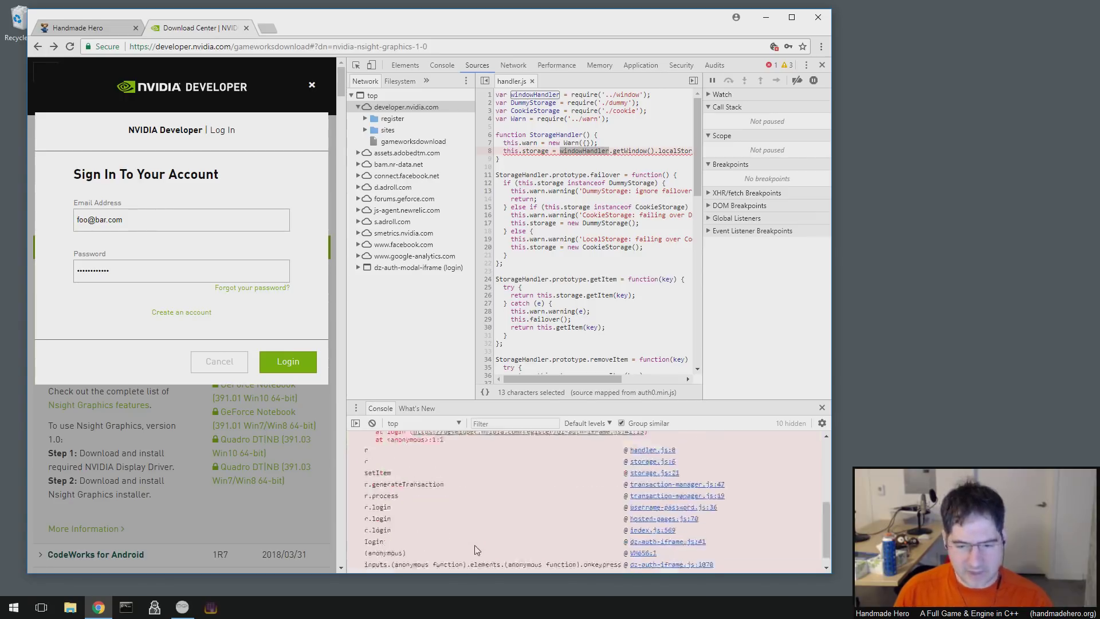
pyautogui.scroll(5, 479, 546)
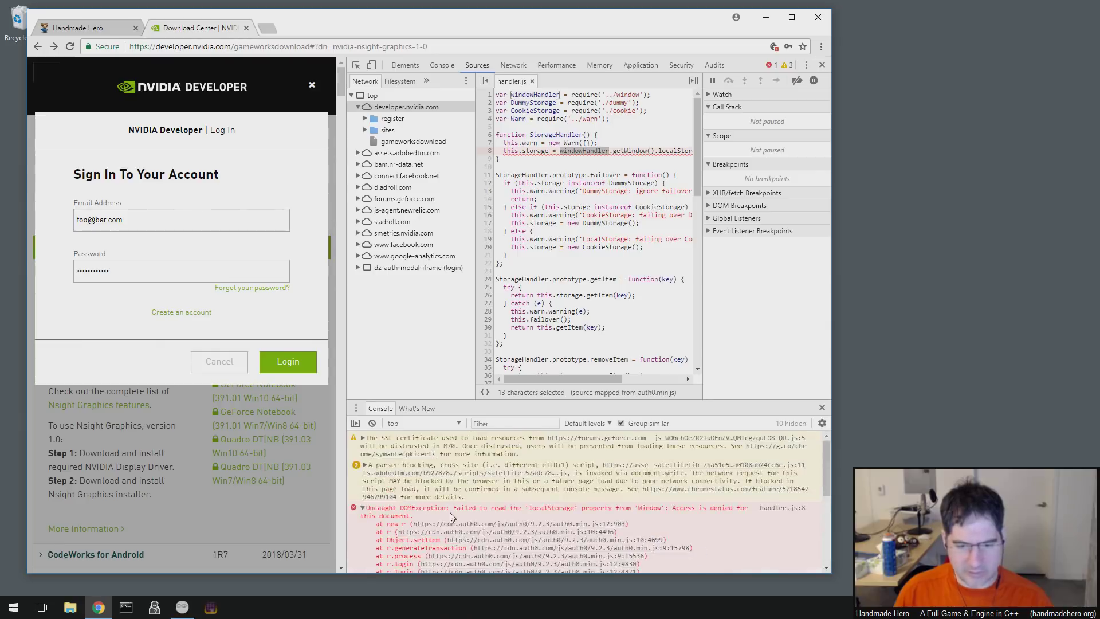
pyautogui.click(365, 465)
pyautogui.click(365, 465)
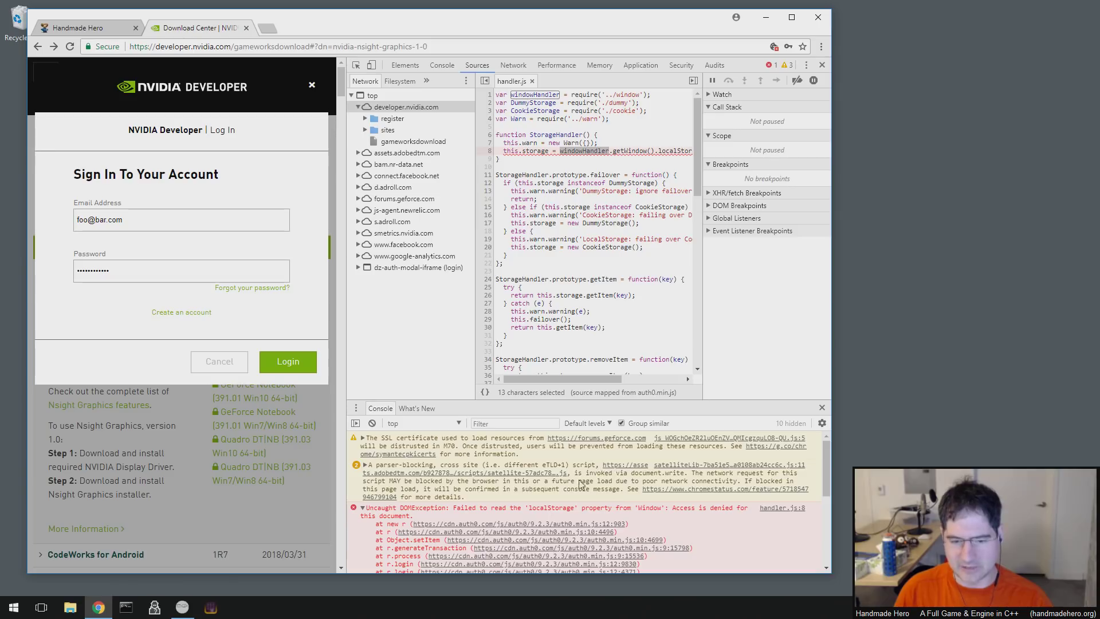
pyautogui.scroll(-2, 476, 485)
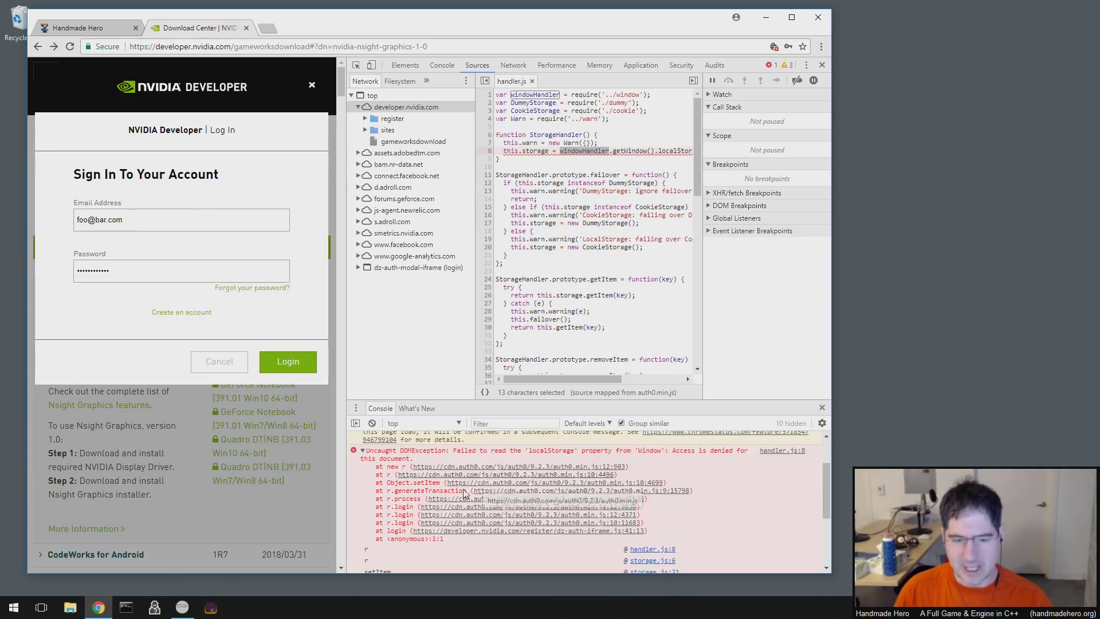
pyautogui.scroll(2, 630, 464)
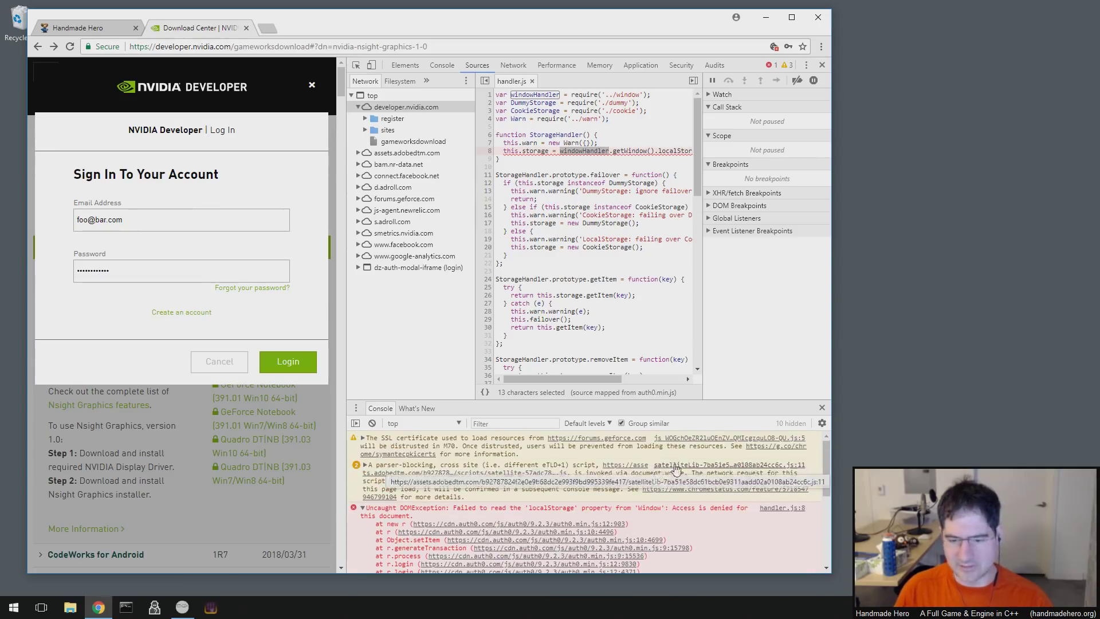
pyautogui.scroll(-2, 631, 476)
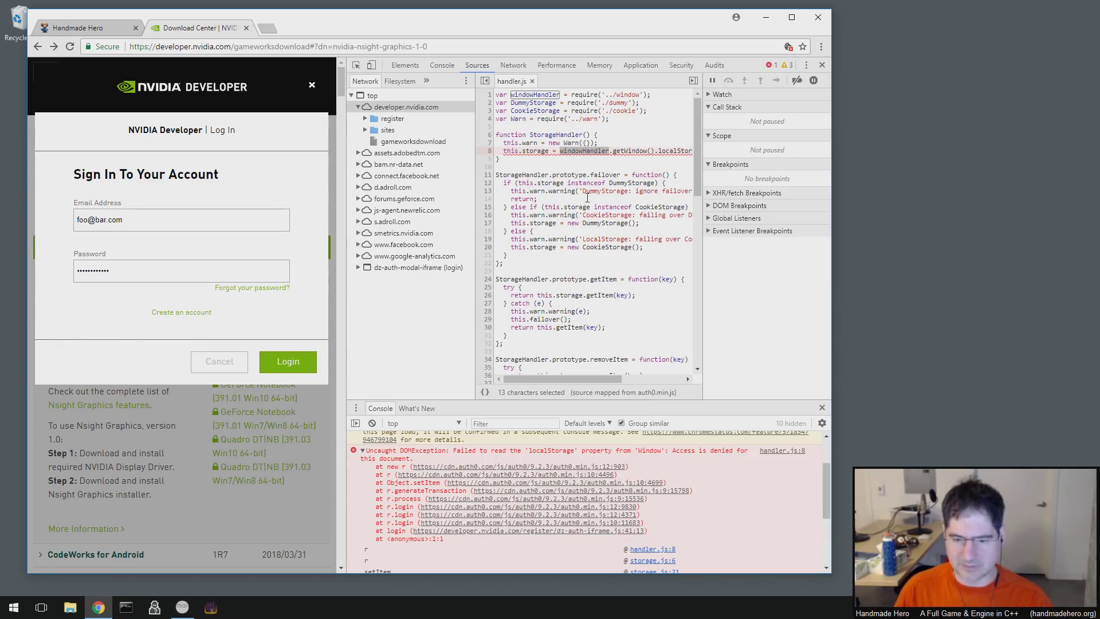
pyautogui.scroll(-2, 503, 448)
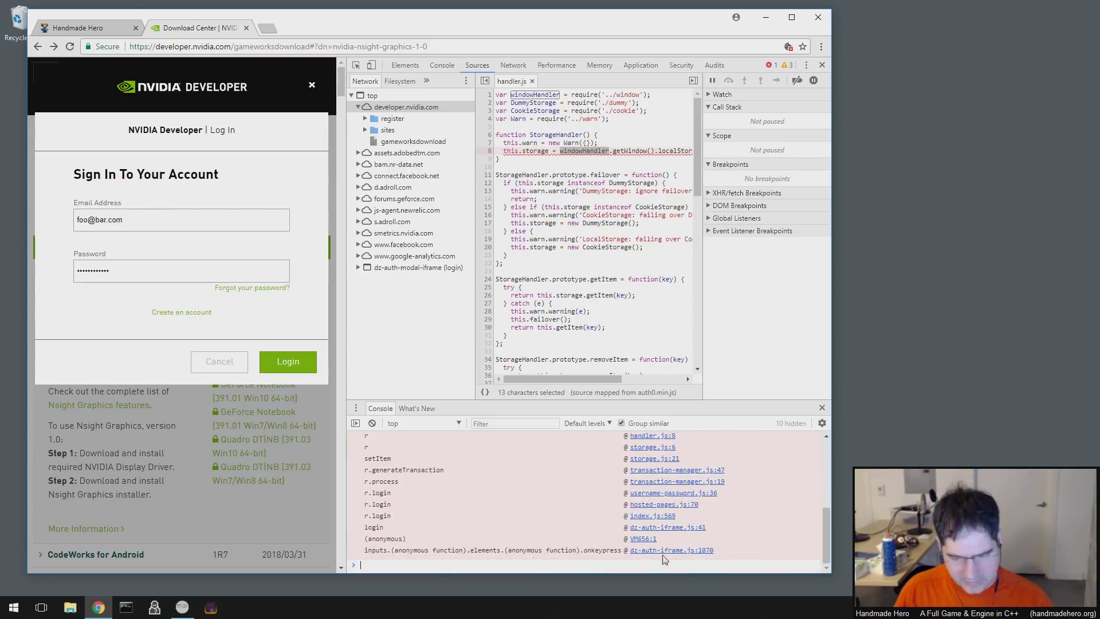
pyautogui.scroll(4, 662, 555)
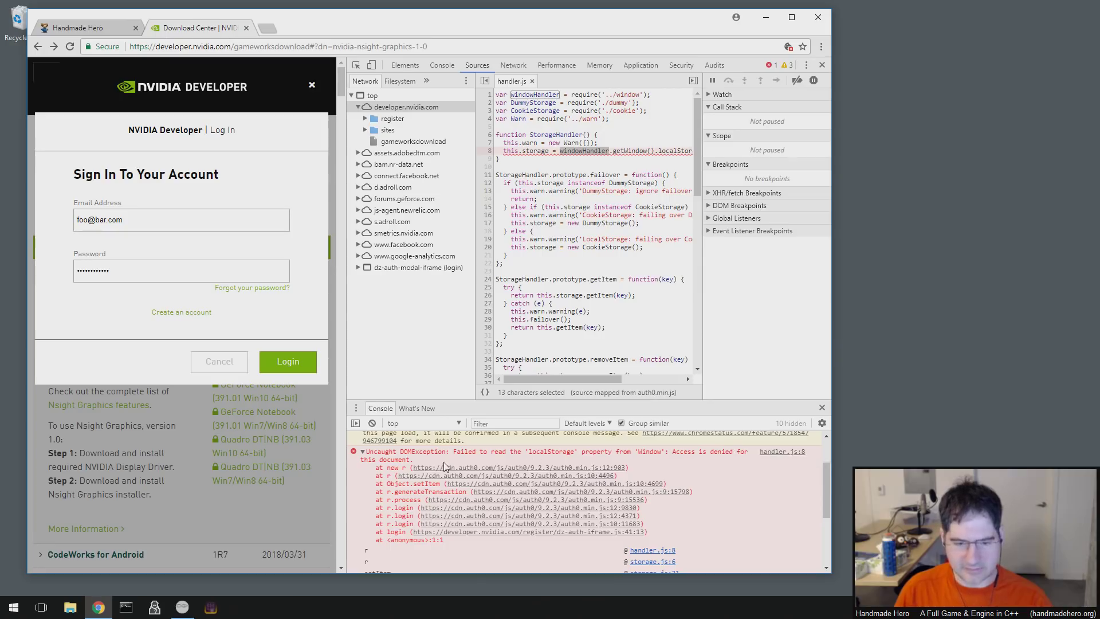
pyautogui.click(585, 150)
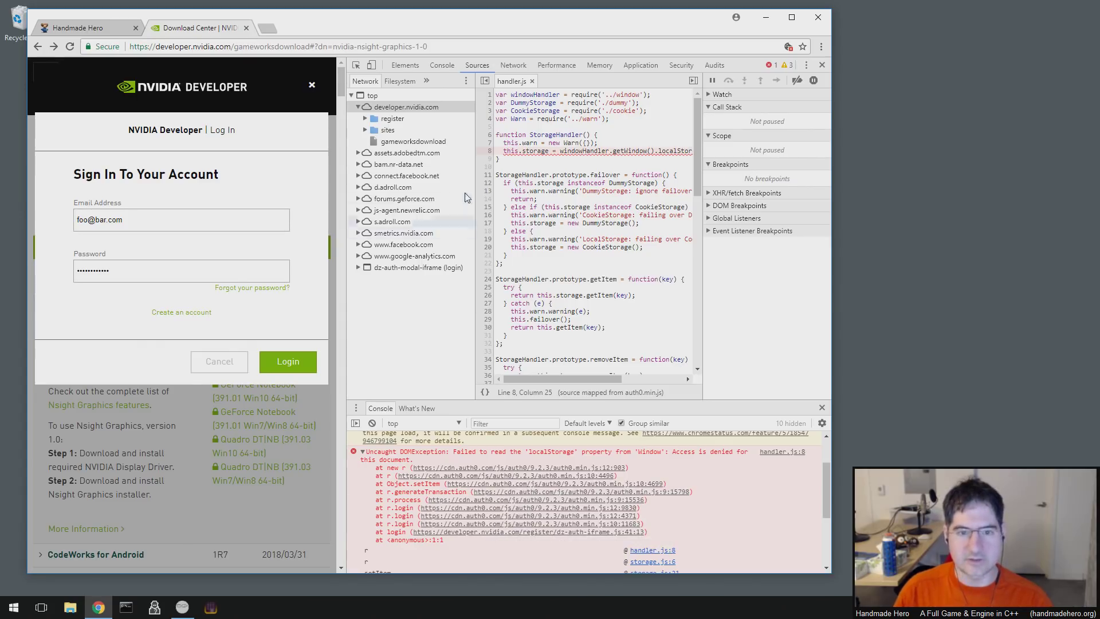
pyautogui.click(514, 65)
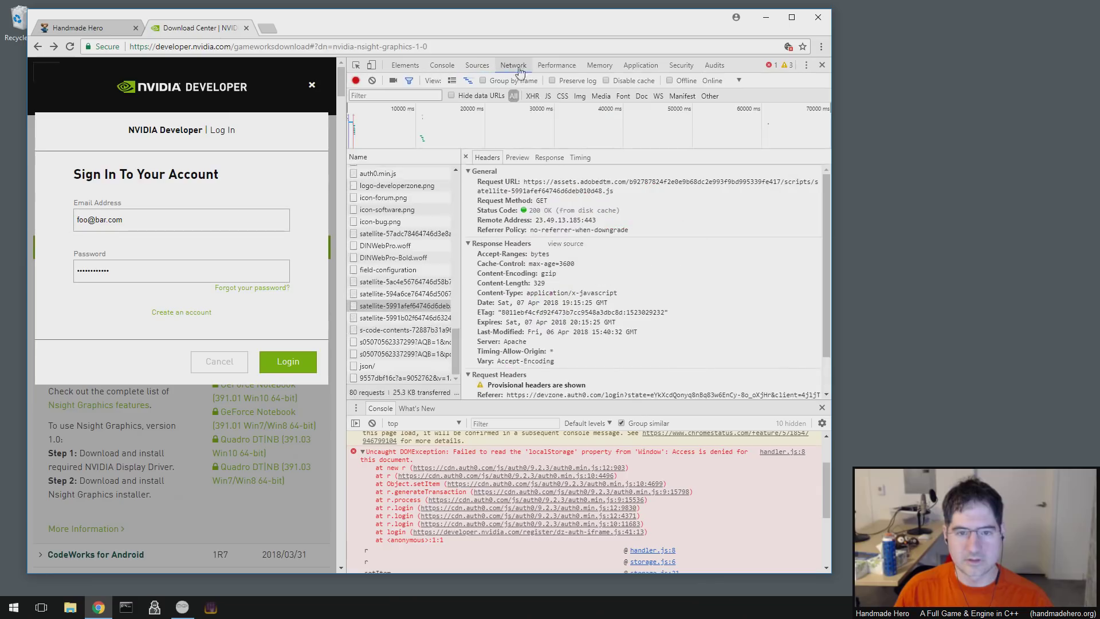
# - Show auth0.min.js request headers and highlight its cache-control max-age value 2628000
pyautogui.click(396, 173)
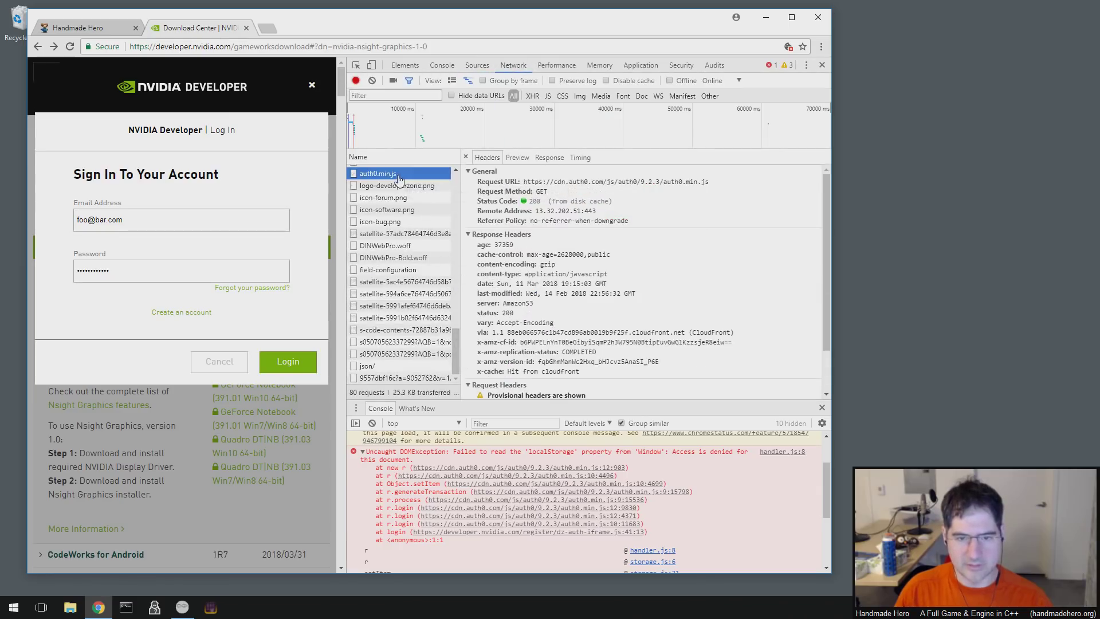
pyautogui.click(610, 330)
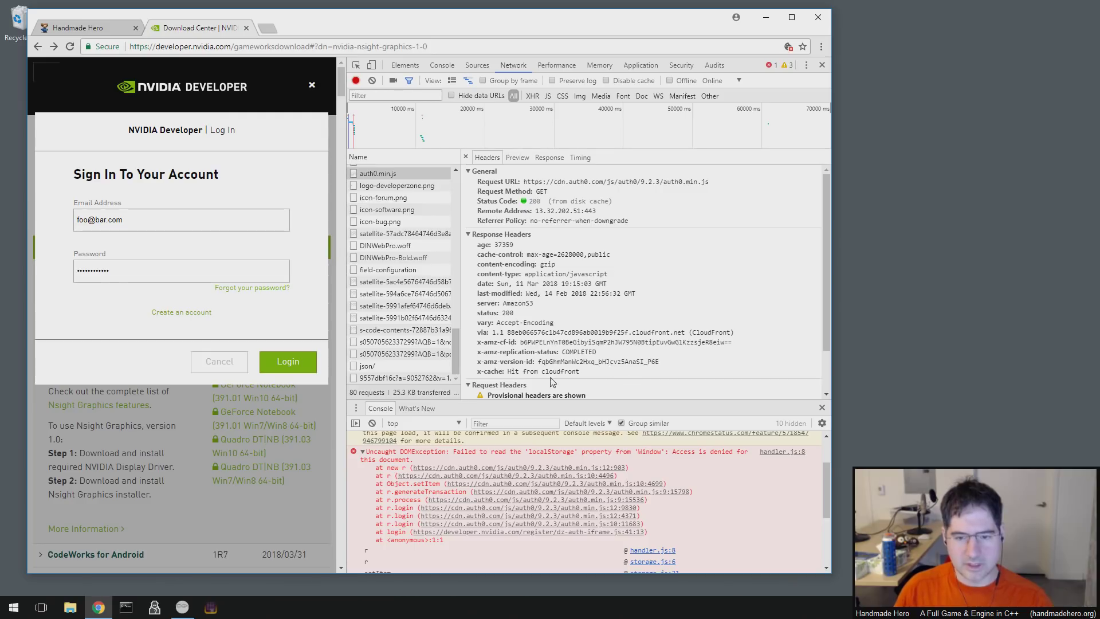
pyautogui.scroll(-2, 576, 379)
pyautogui.scroll(2, 593, 380)
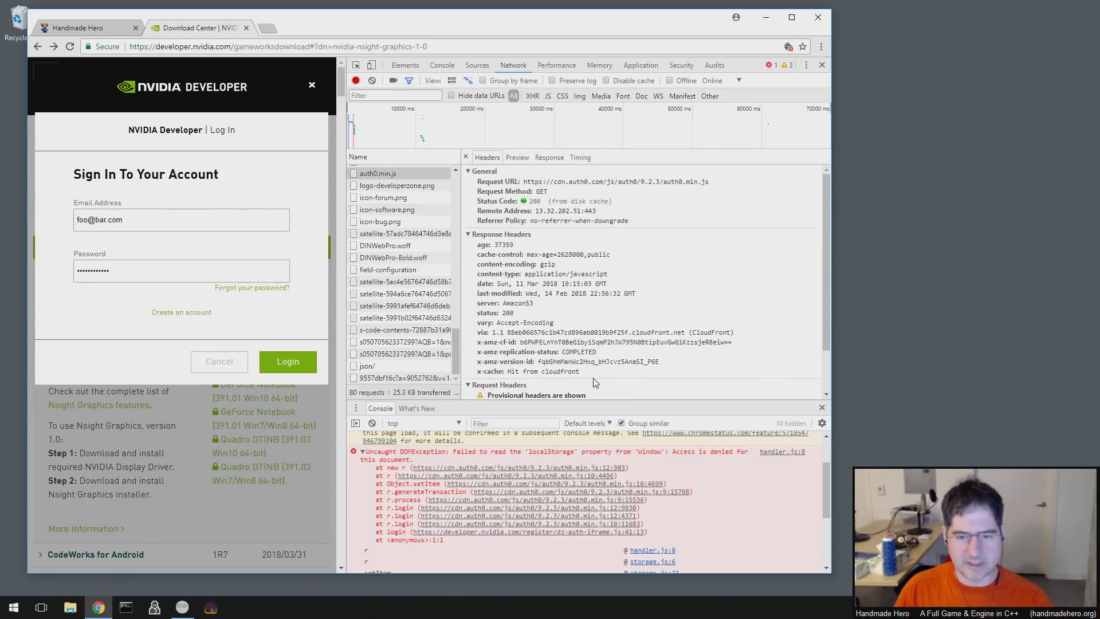
pyautogui.tripleClick(468, 343)
pyautogui.click(596, 293)
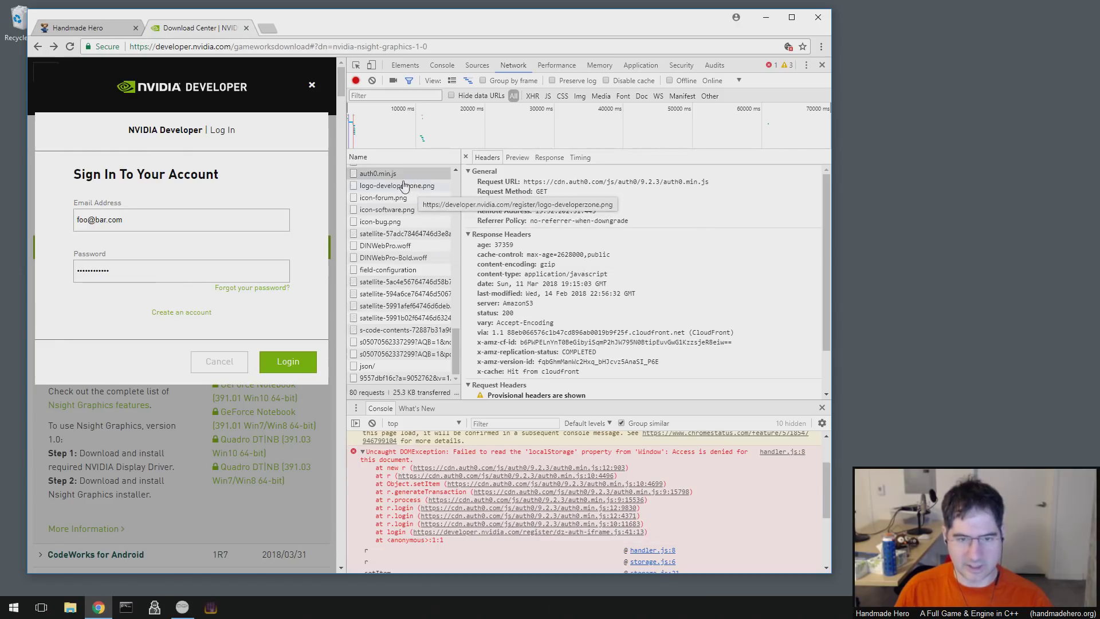
pyautogui.moveTo(455, 358); pyautogui.dragTo(456, 334)
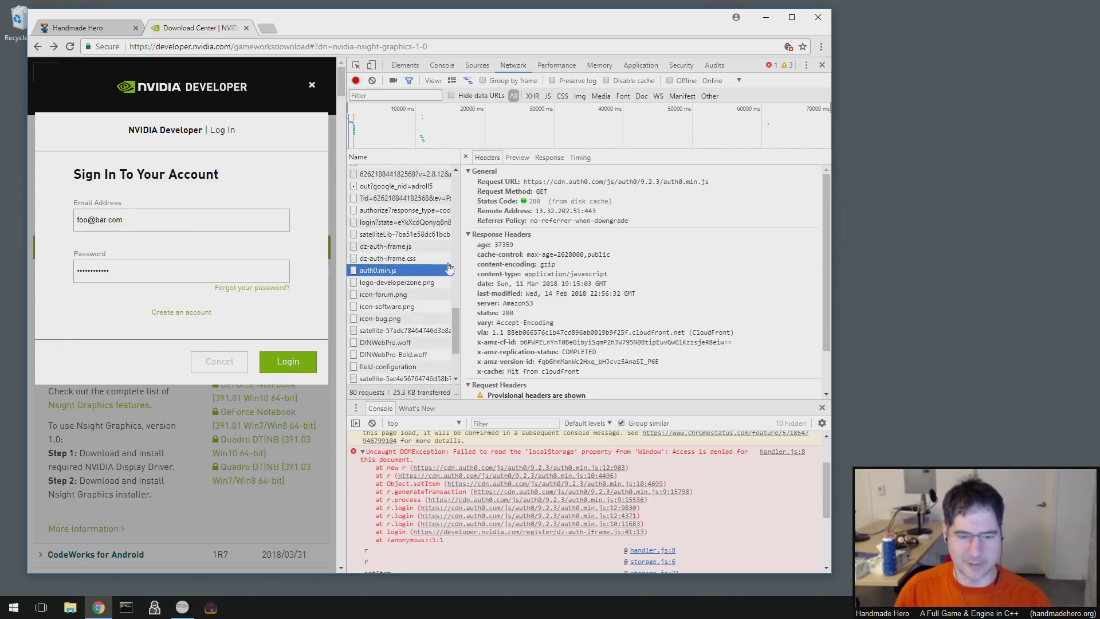
pyautogui.click(485, 307)
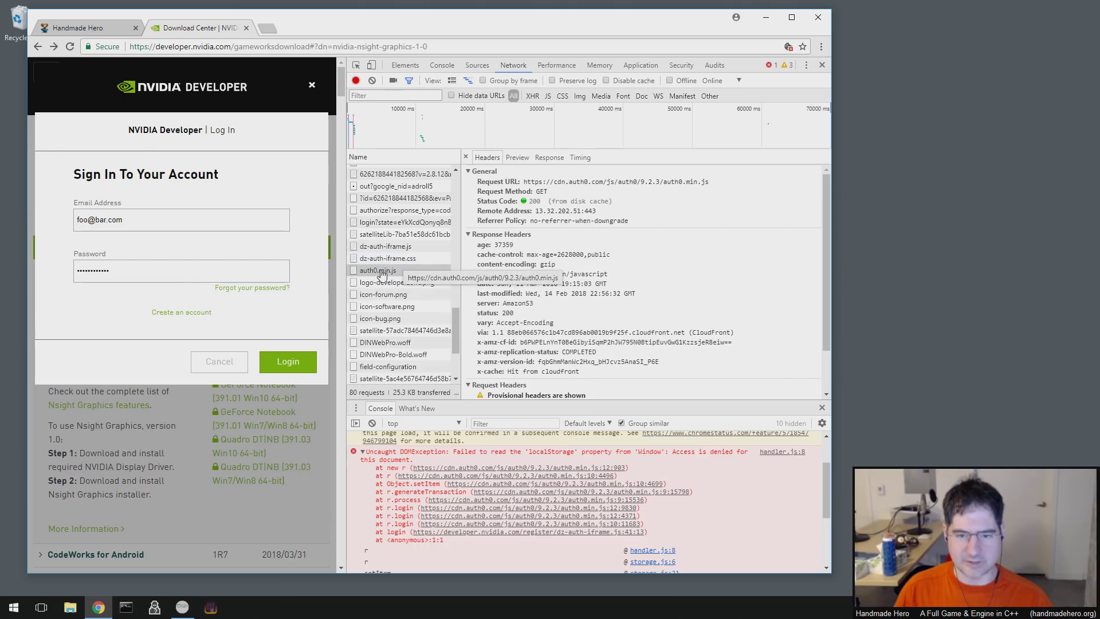
pyautogui.doubleClick(571, 255)
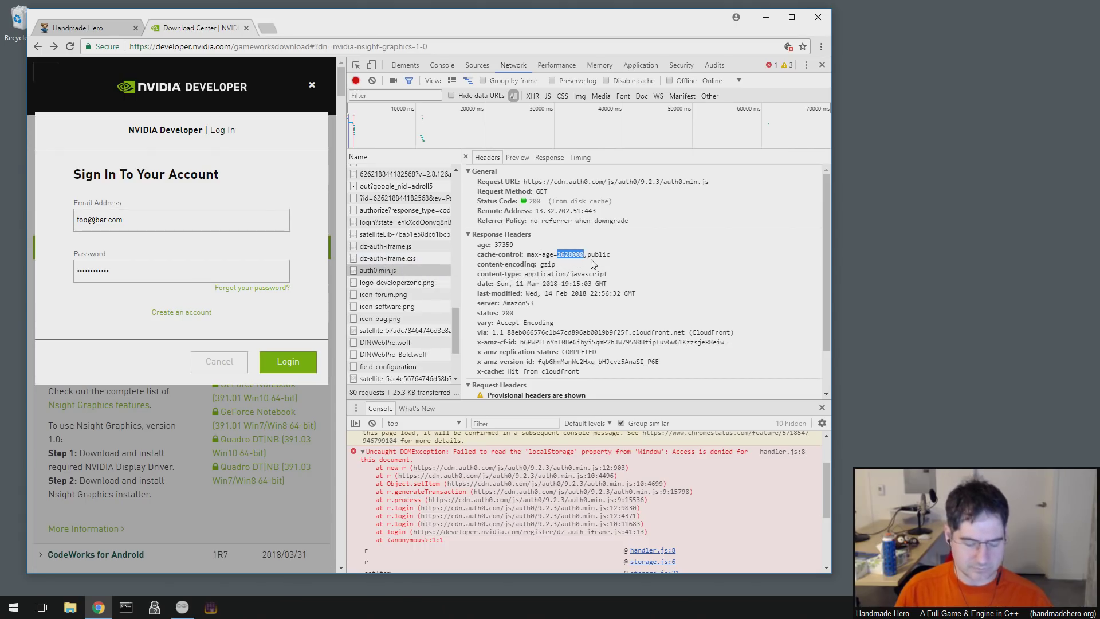
pyautogui.click(593, 262)
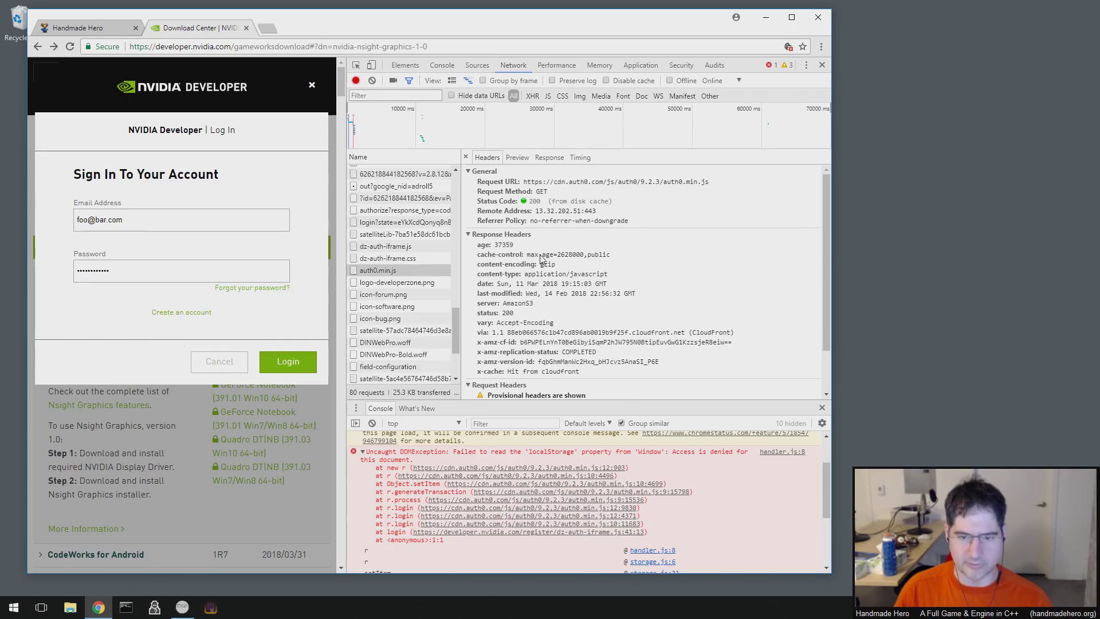
pyautogui.doubleClick(570, 254)
pyautogui.click(502, 249)
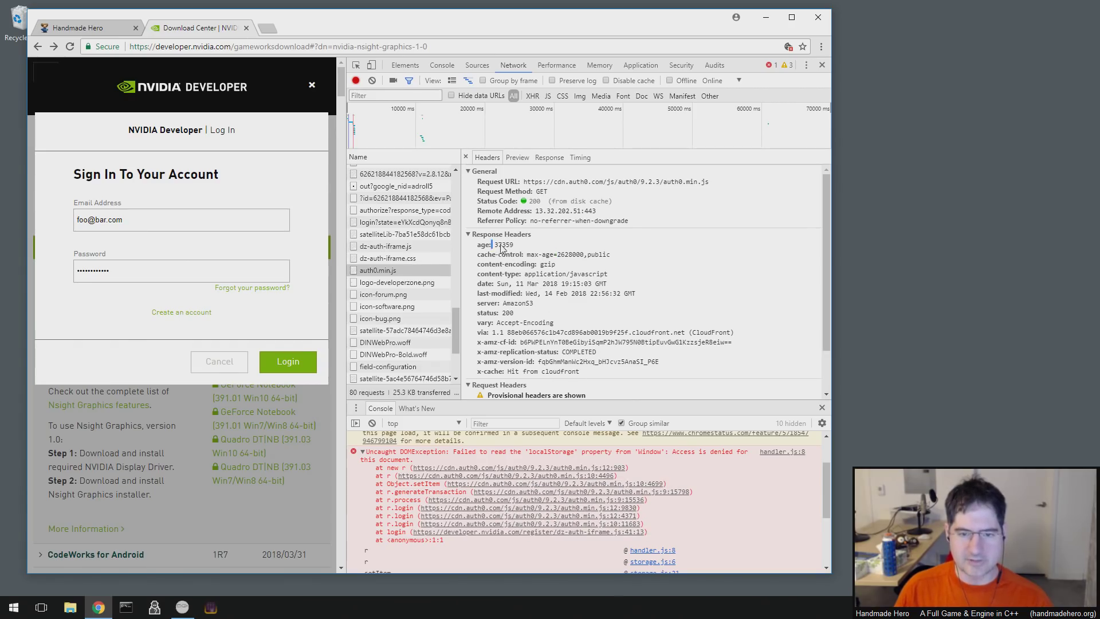
pyautogui.moveTo(491, 256); pyautogui.dragTo(602, 254)
pyautogui.click(643, 260)
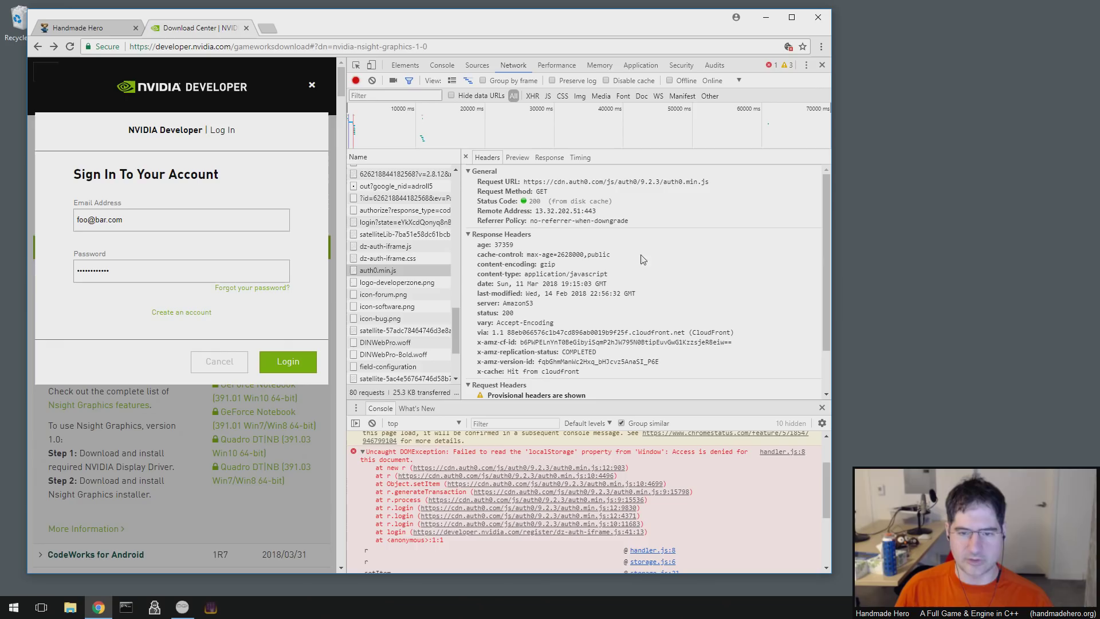
pyautogui.doubleClick(569, 254)
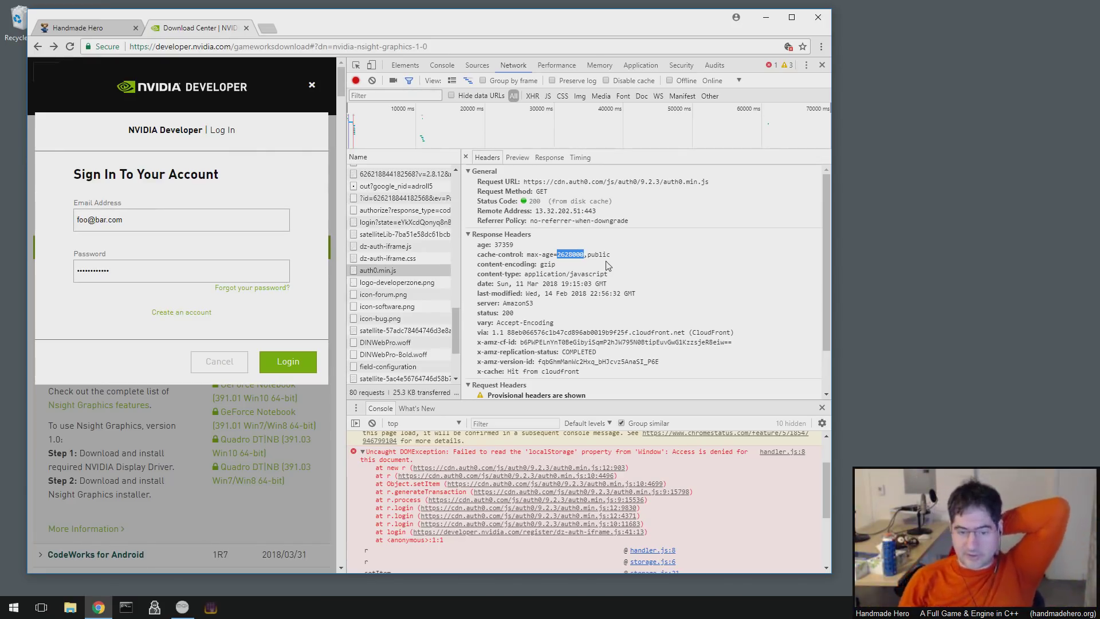
pyautogui.click(544, 259)
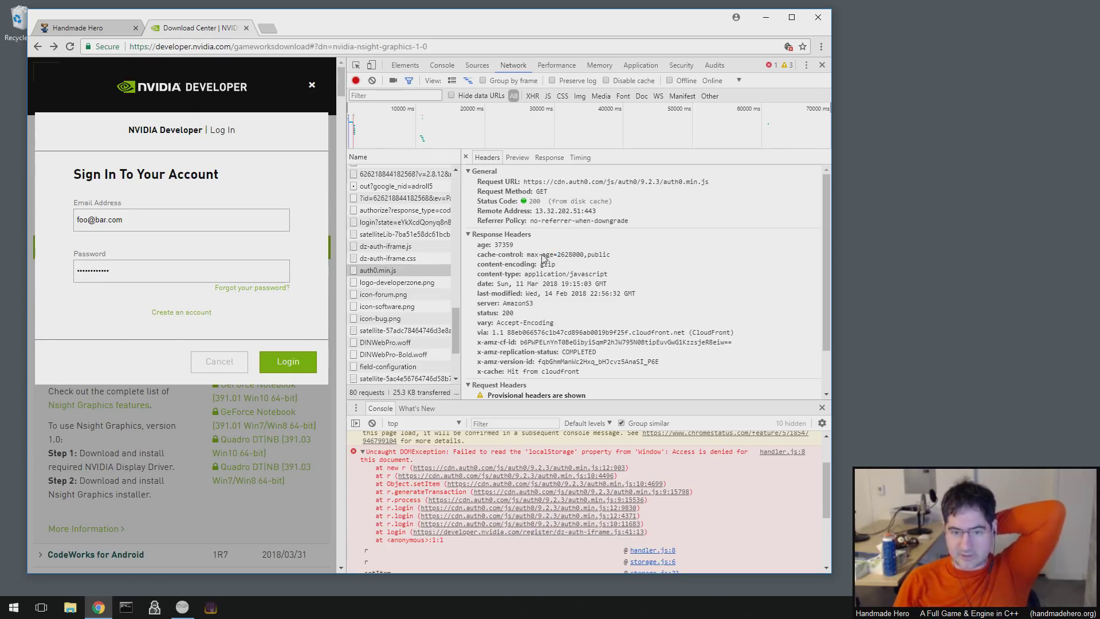
pyautogui.moveTo(542, 255)
pyautogui.mouseDown()
pyautogui.moveTo(641, 261)
pyautogui.moveTo(524, 253)
pyautogui.mouseUp()
pyautogui.click(641, 261)
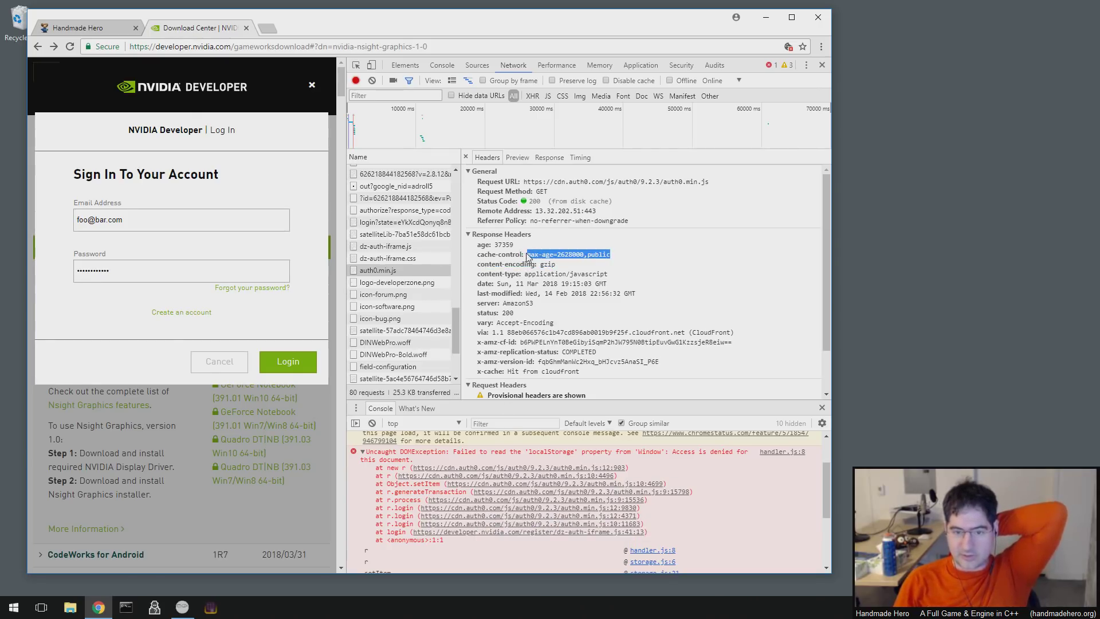
pyautogui.click(529, 257)
pyautogui.doubleClick(567, 254)
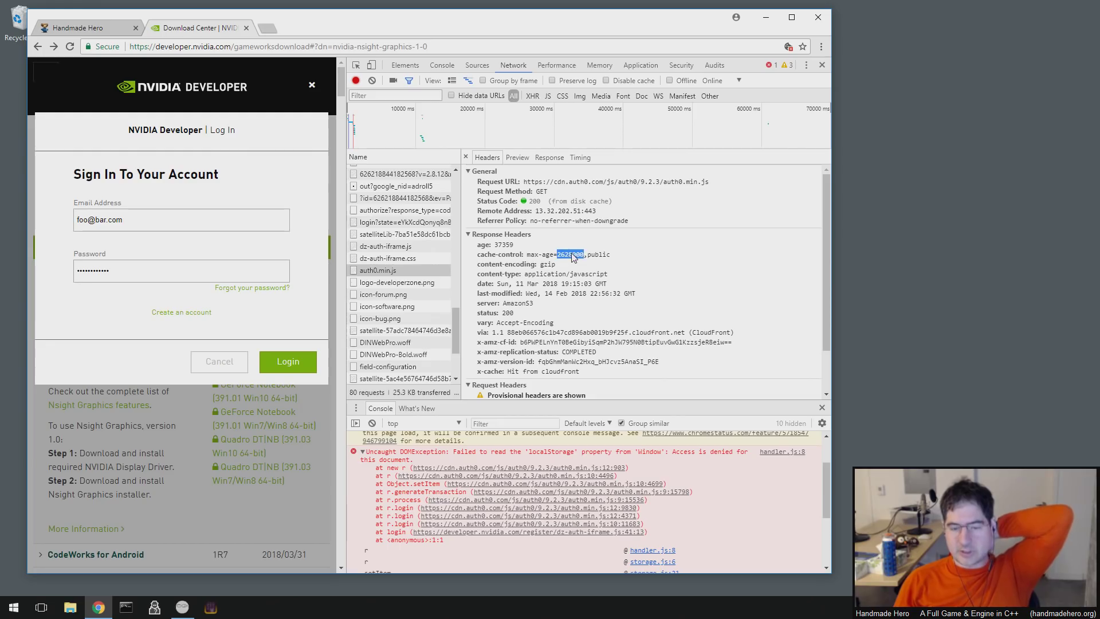
pyautogui.click(535, 262)
pyautogui.moveTo(527, 255); pyautogui.dragTo(645, 257)
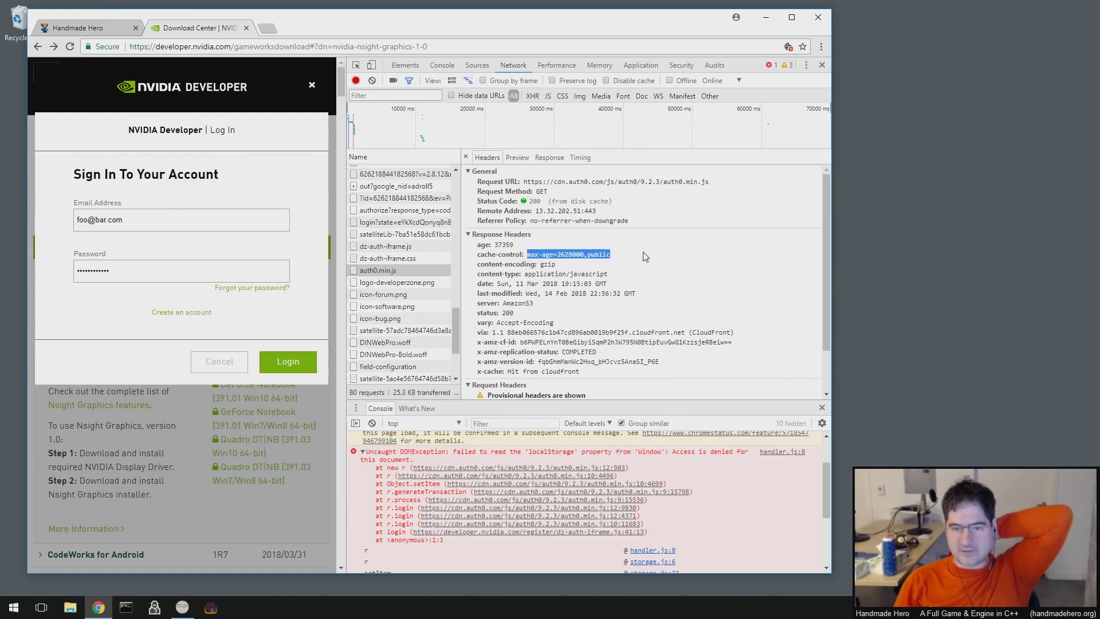
pyautogui.doubleClick(569, 256)
pyautogui.click(544, 268)
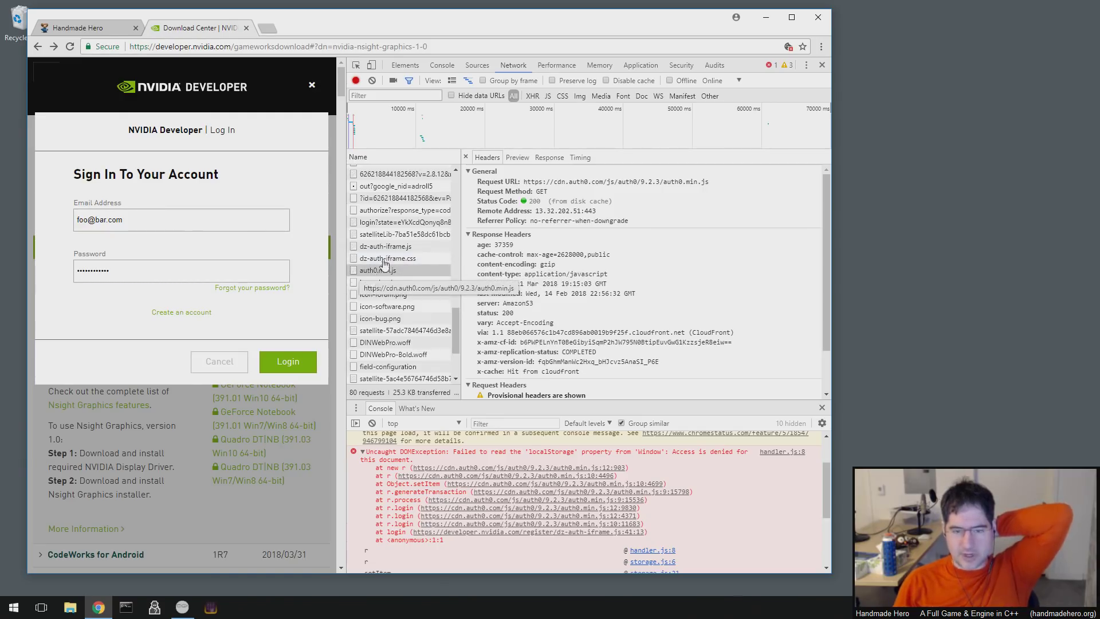
pyautogui.moveTo(459, 326)
pyautogui.mouseDown()
pyautogui.moveTo(459, 314)
pyautogui.moveTo(458, 357)
pyautogui.moveTo(466, 326)
pyautogui.mouseUp()
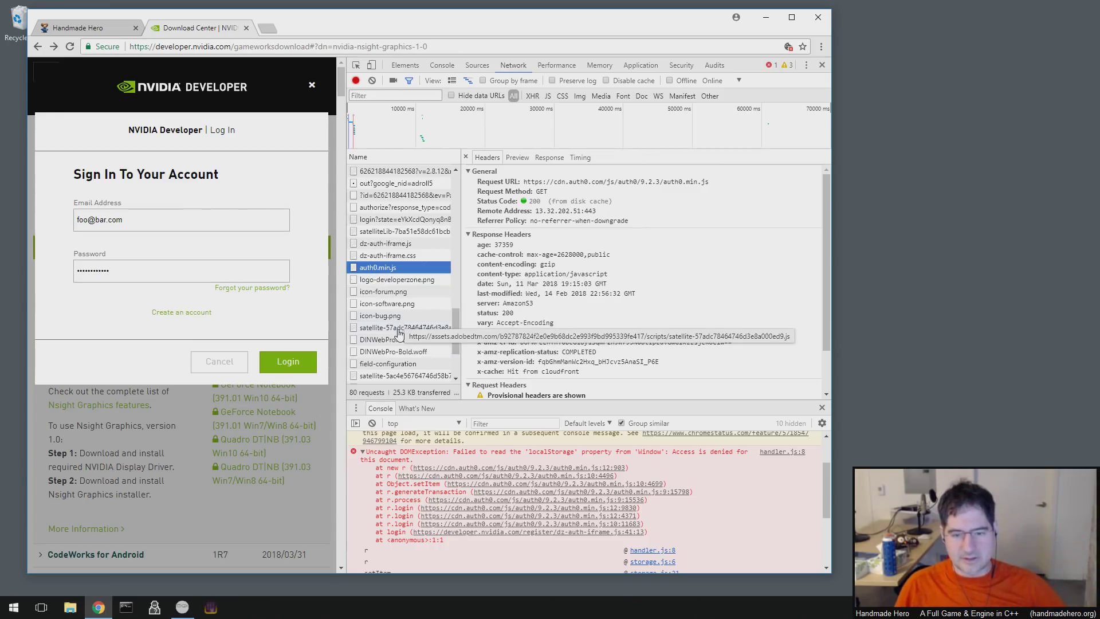
pyautogui.scroll(-1, 427, 353)
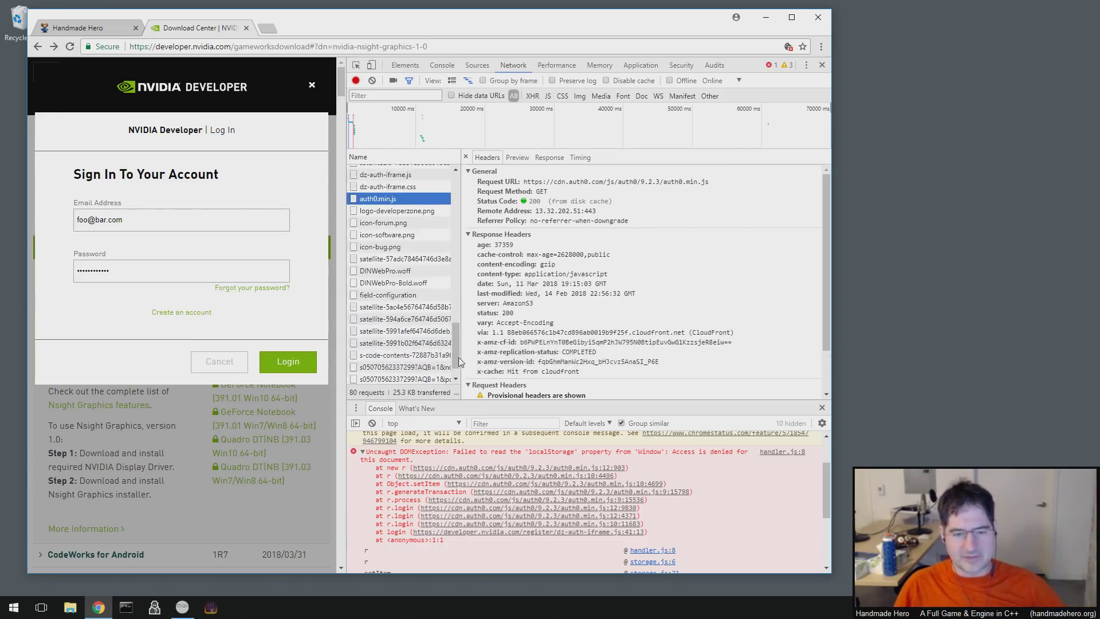
pyautogui.scroll(2, 458, 356)
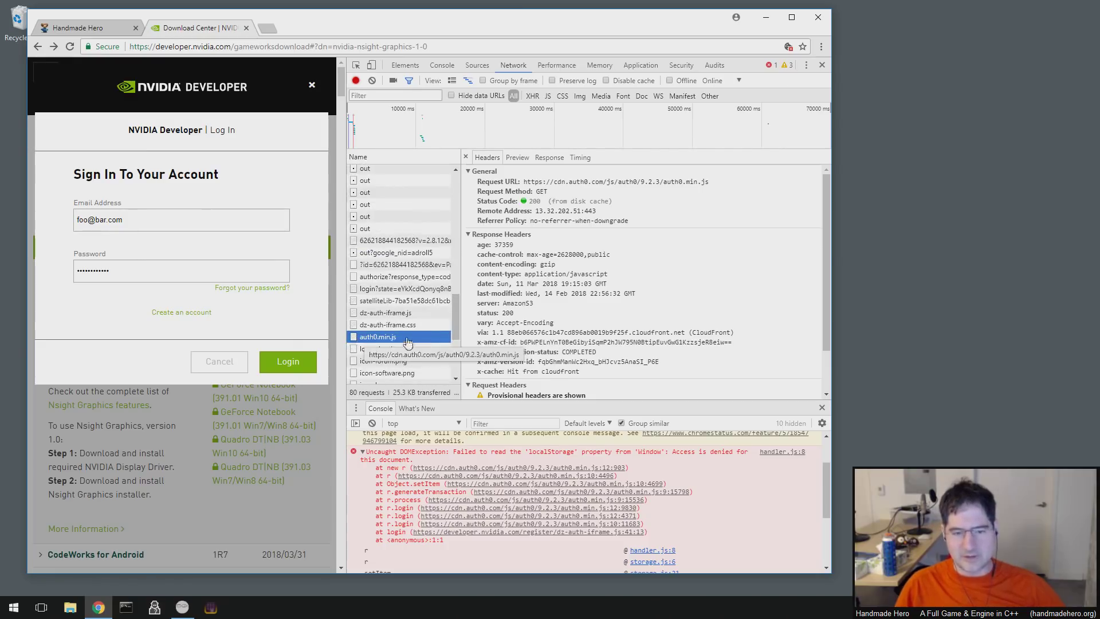
pyautogui.scroll(3, 383, 327)
pyautogui.scroll(-3, 384, 328)
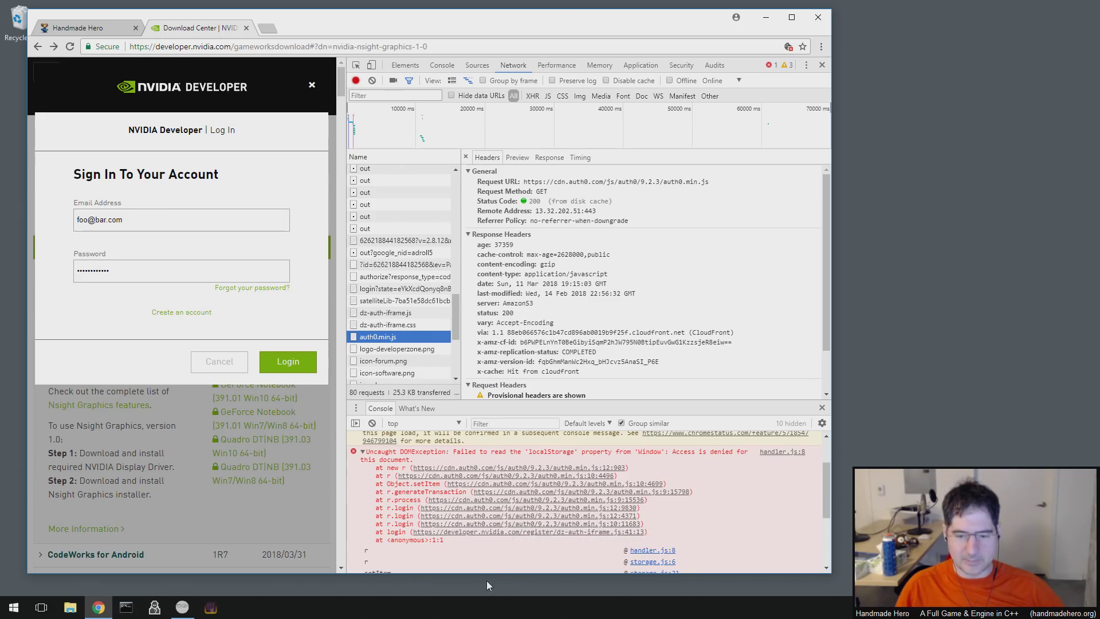
pyautogui.scroll(-1, 551, 540)
pyautogui.scroll(-3, 551, 541)
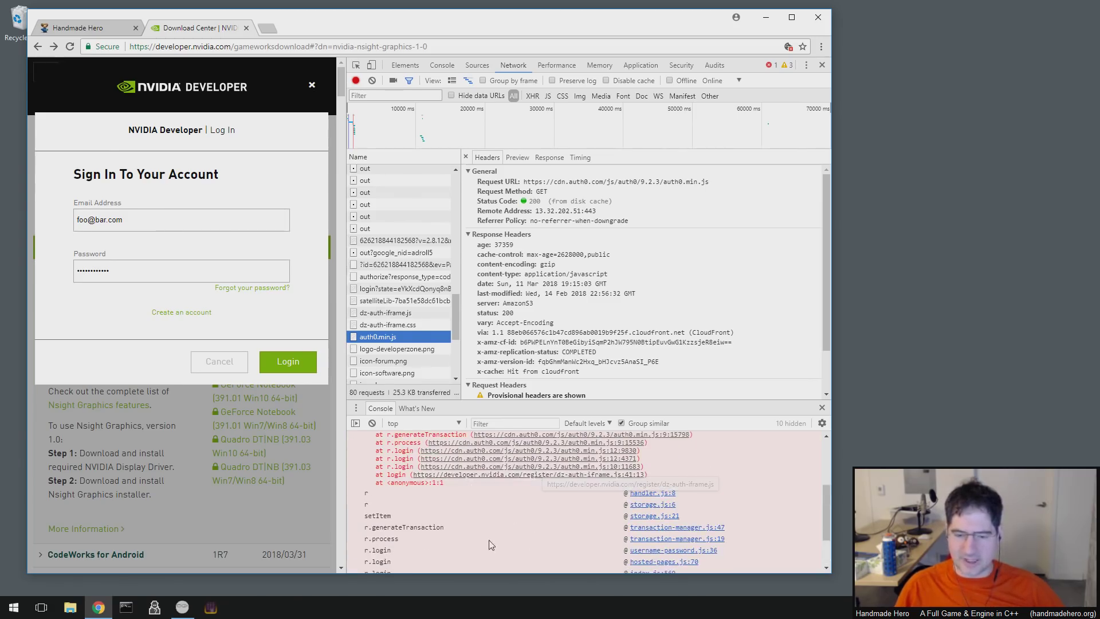
pyautogui.scroll(3, 493, 528)
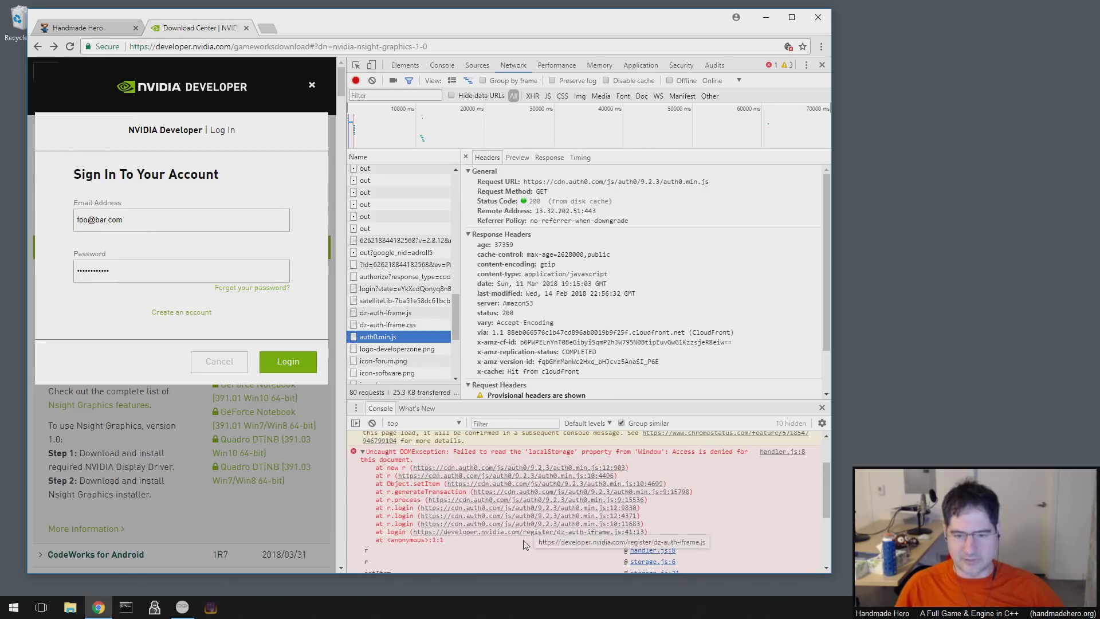
pyautogui.click(600, 370)
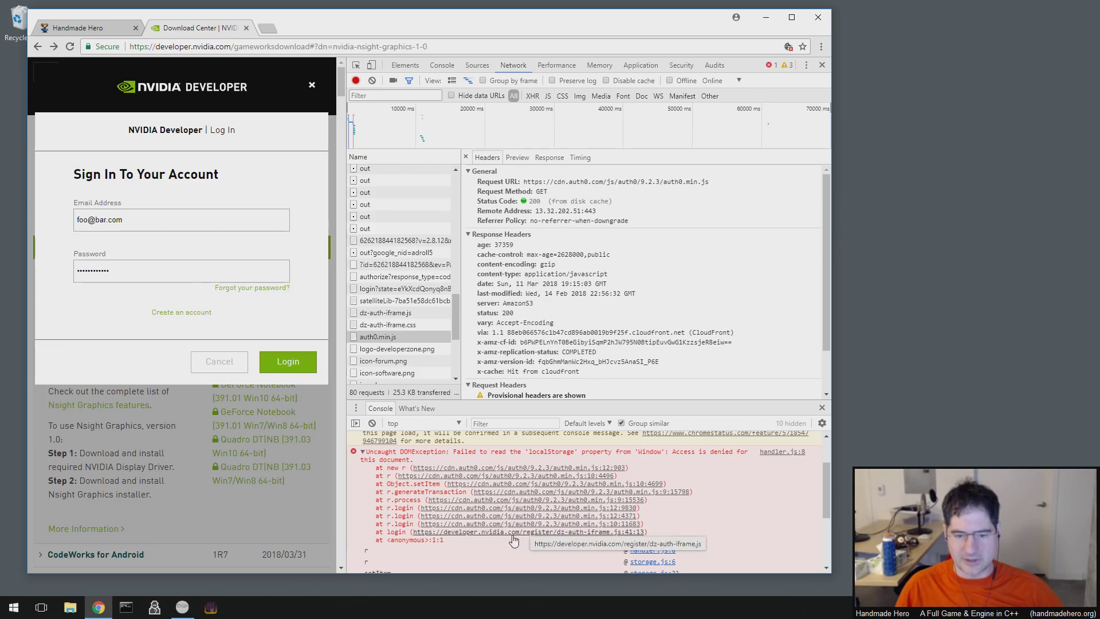
pyautogui.moveTo(512, 371); pyautogui.dragTo(590, 361)
pyautogui.click(596, 378)
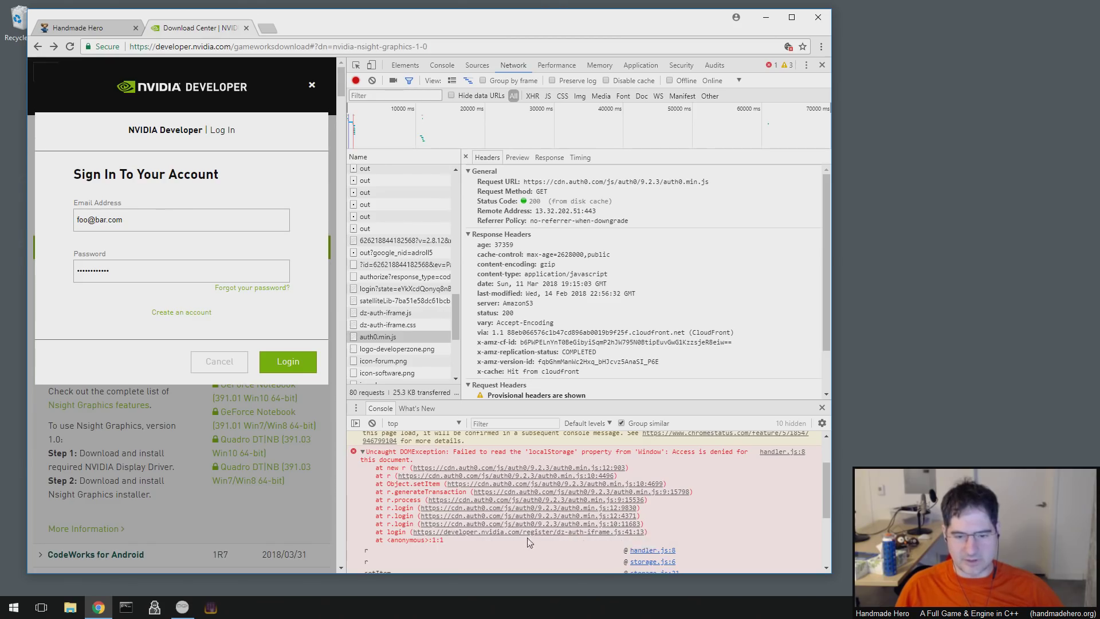
pyautogui.moveTo(455, 310); pyautogui.dragTo(456, 374)
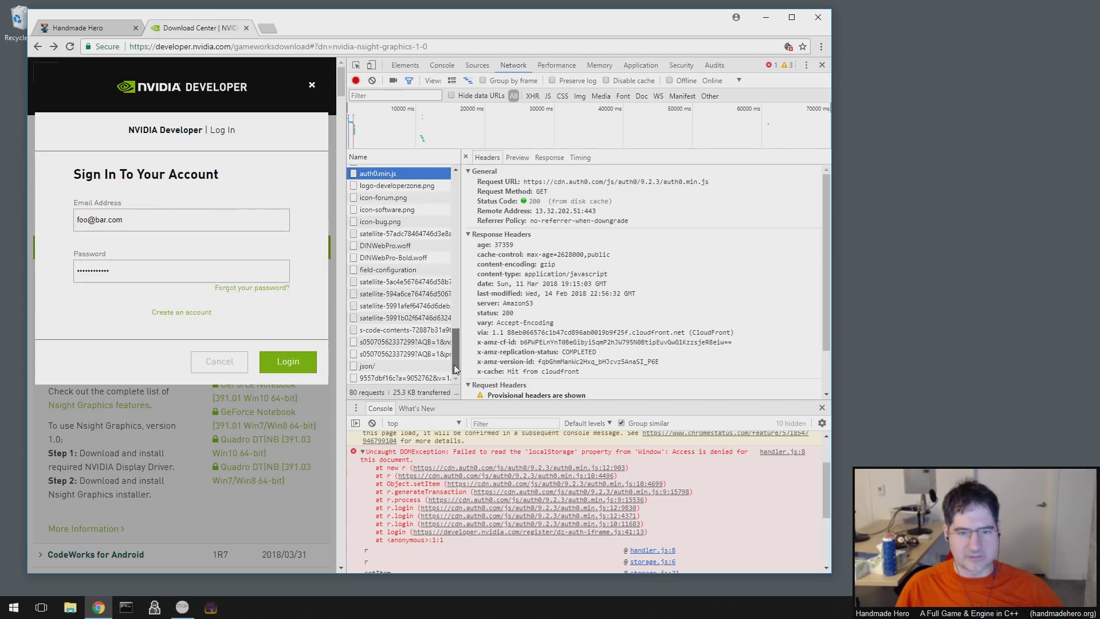
pyautogui.moveTo(454, 364); pyautogui.dragTo(467, 189)
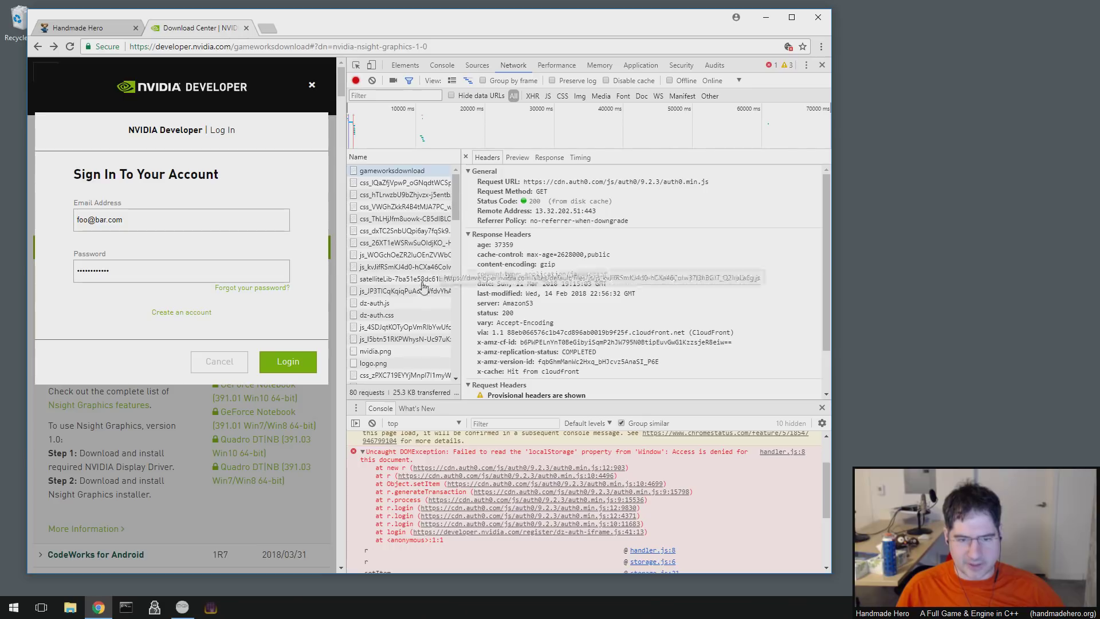
# - Look through the dz-auth.css request's headers
pyautogui.click(395, 316)
pyautogui.scroll(-2, 395, 318)
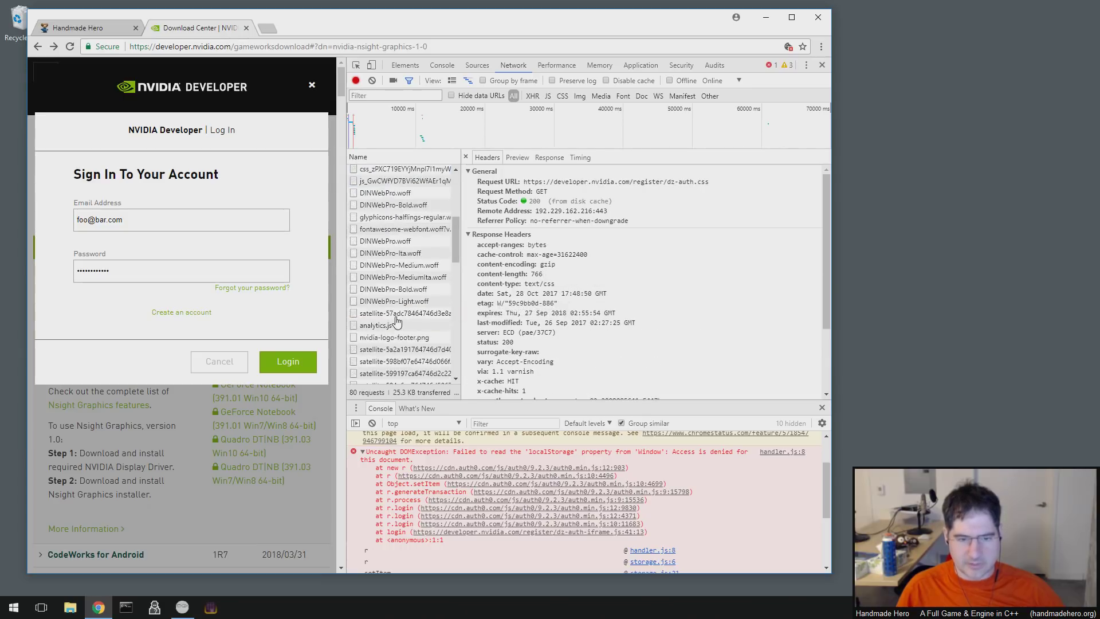
pyautogui.scroll(-3, 399, 369)
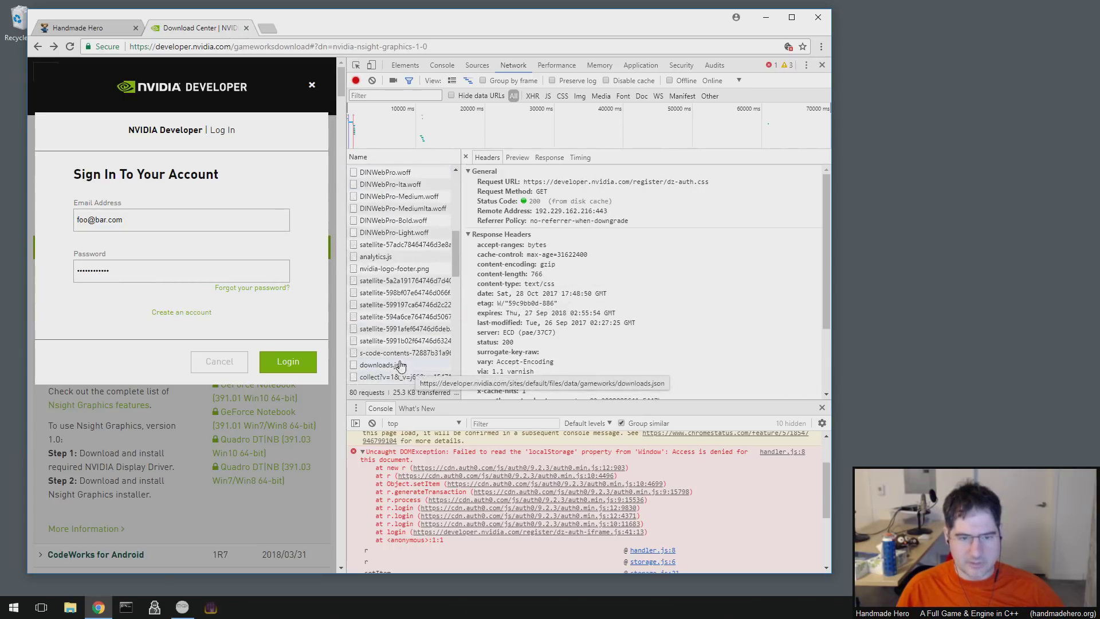
pyautogui.scroll(-4, 400, 365)
pyautogui.scroll(5, 400, 366)
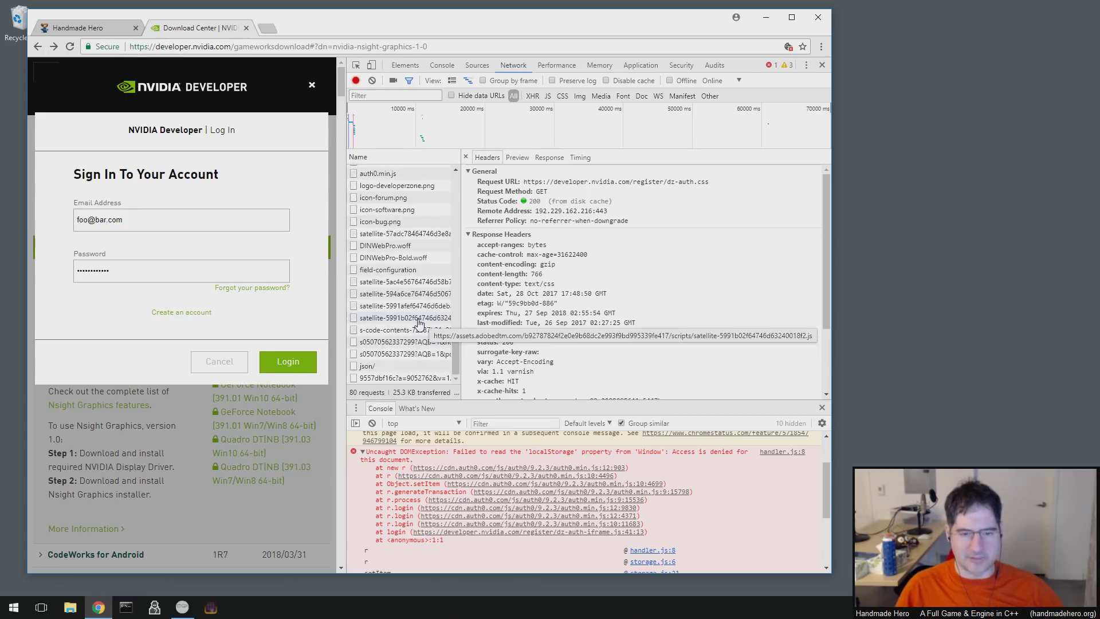
pyautogui.scroll(4, 419, 324)
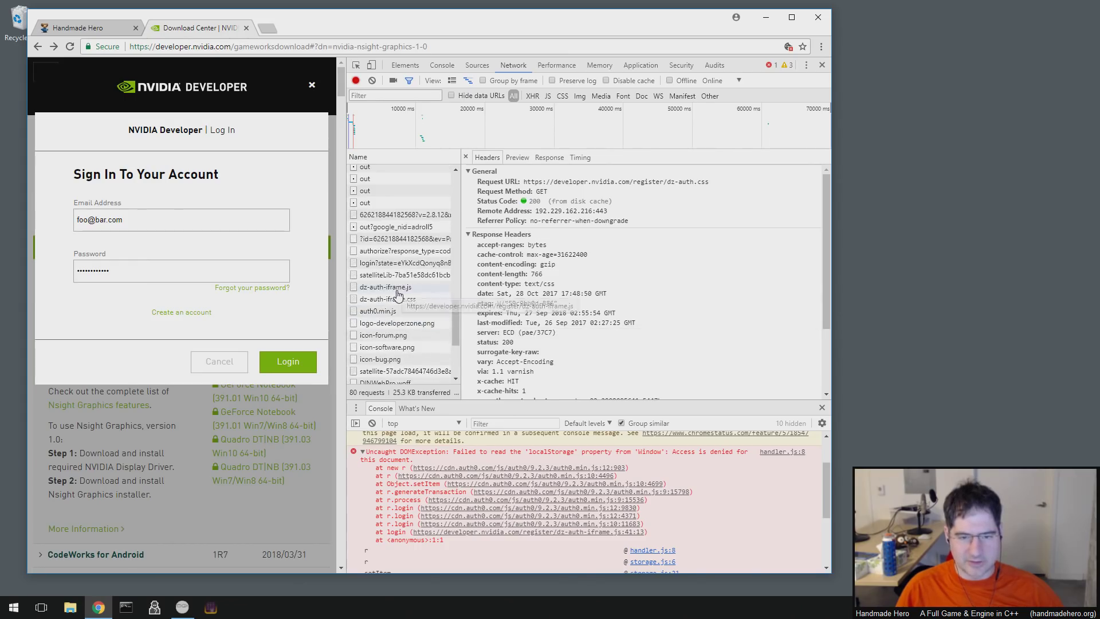
# - Show the dz-auth-iframe.js request's headers and highlight its response header lines
pyautogui.click(397, 290)
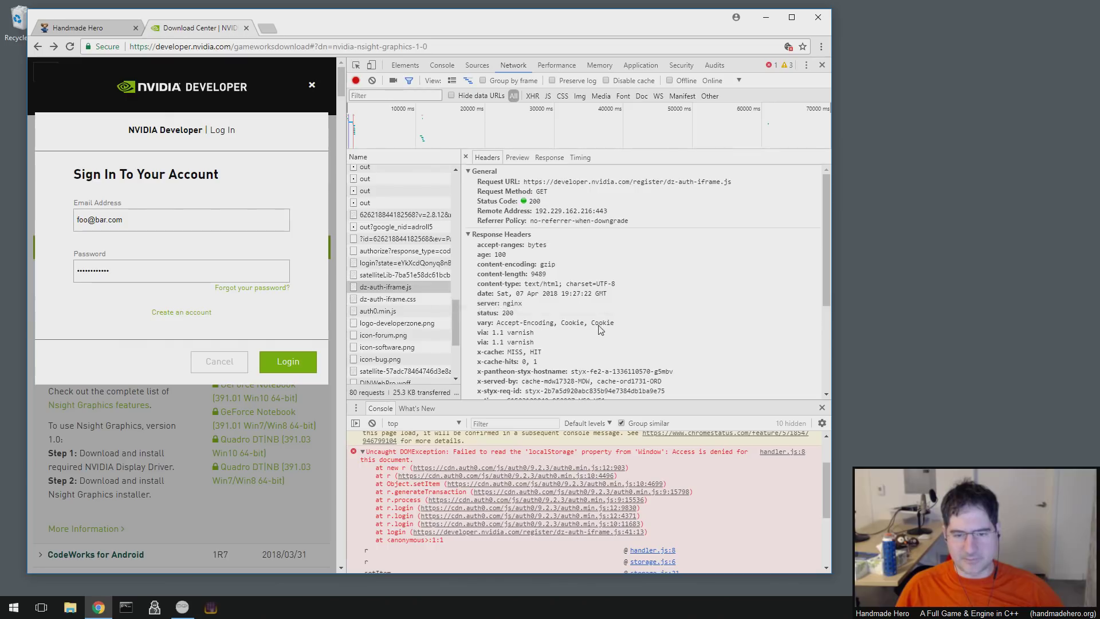
pyautogui.scroll(-3, 600, 330)
pyautogui.scroll(1, 599, 330)
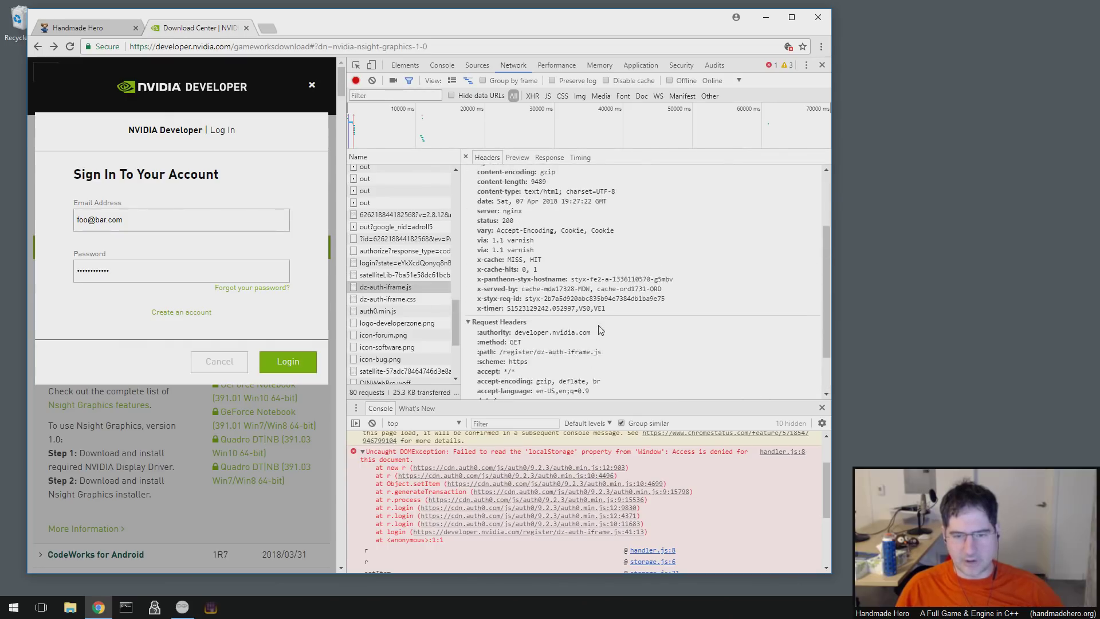
pyautogui.scroll(2, 600, 329)
pyautogui.scroll(1, 600, 330)
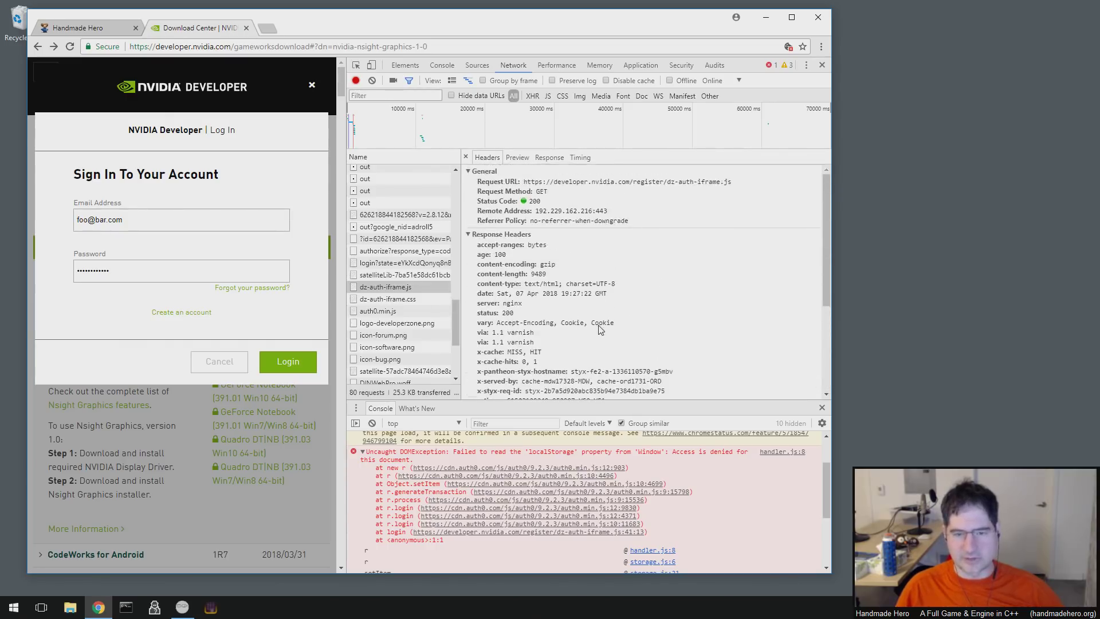
pyautogui.moveTo(640, 251); pyautogui.dragTo(653, 351)
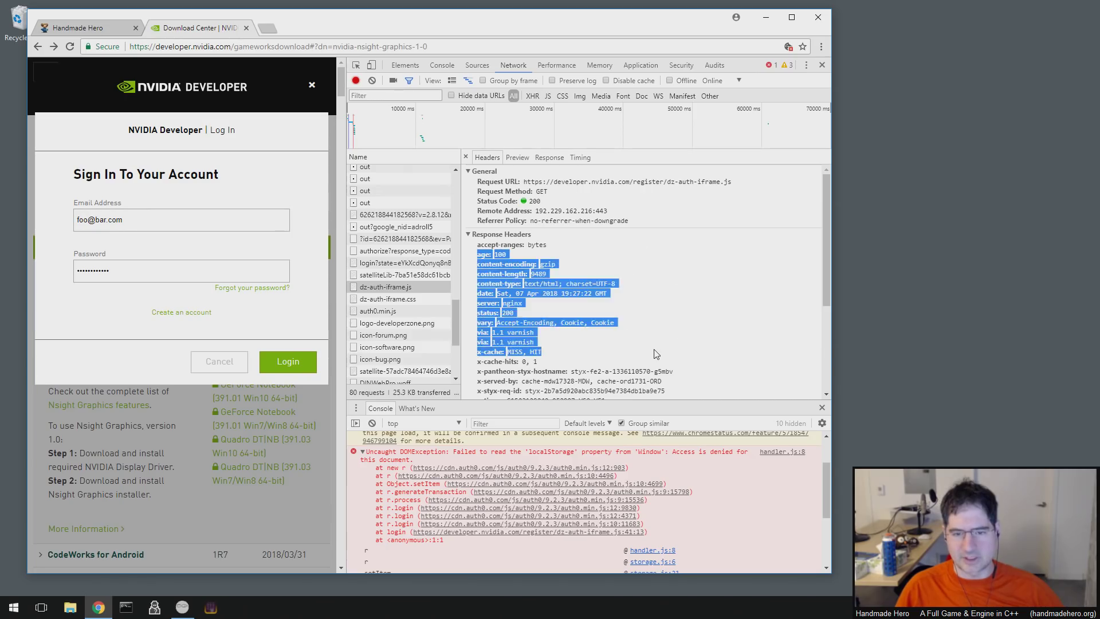
pyautogui.moveTo(717, 371); pyautogui.dragTo(655, 271)
pyautogui.moveTo(659, 259)
pyautogui.mouseDown()
pyautogui.moveTo(723, 344)
pyautogui.moveTo(656, 259)
pyautogui.mouseUp()
pyautogui.click(656, 259)
# - Collapse and re-expand the Response Headers section, then scroll down to the request headers
pyautogui.moveTo(542, 352); pyautogui.dragTo(593, 251)
pyautogui.click(593, 251)
pyautogui.moveTo(627, 344); pyautogui.dragTo(564, 238)
pyautogui.click(564, 235)
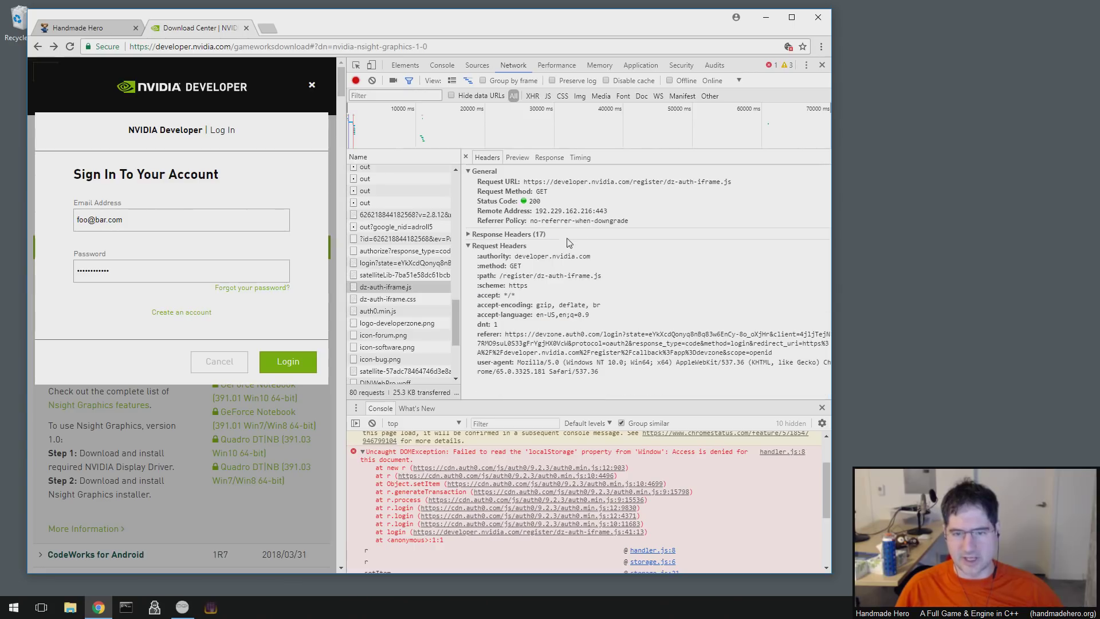
pyautogui.click(469, 234)
pyautogui.moveTo(607, 344); pyautogui.dragTo(569, 245)
pyautogui.click(678, 322)
pyautogui.scroll(-2, 677, 315)
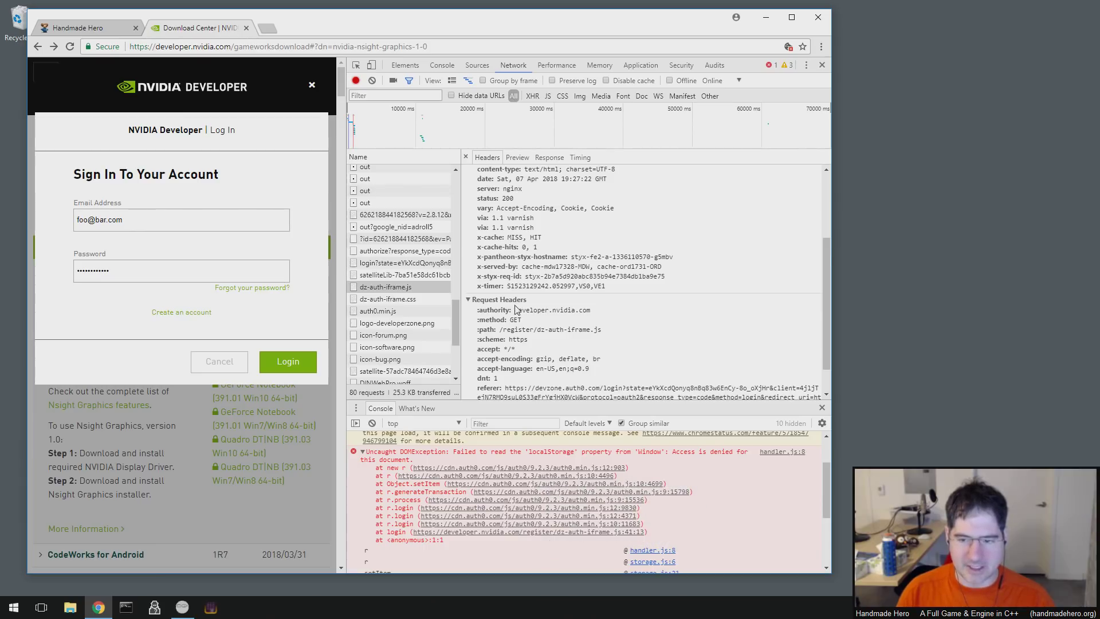
pyautogui.scroll(-1, 552, 351)
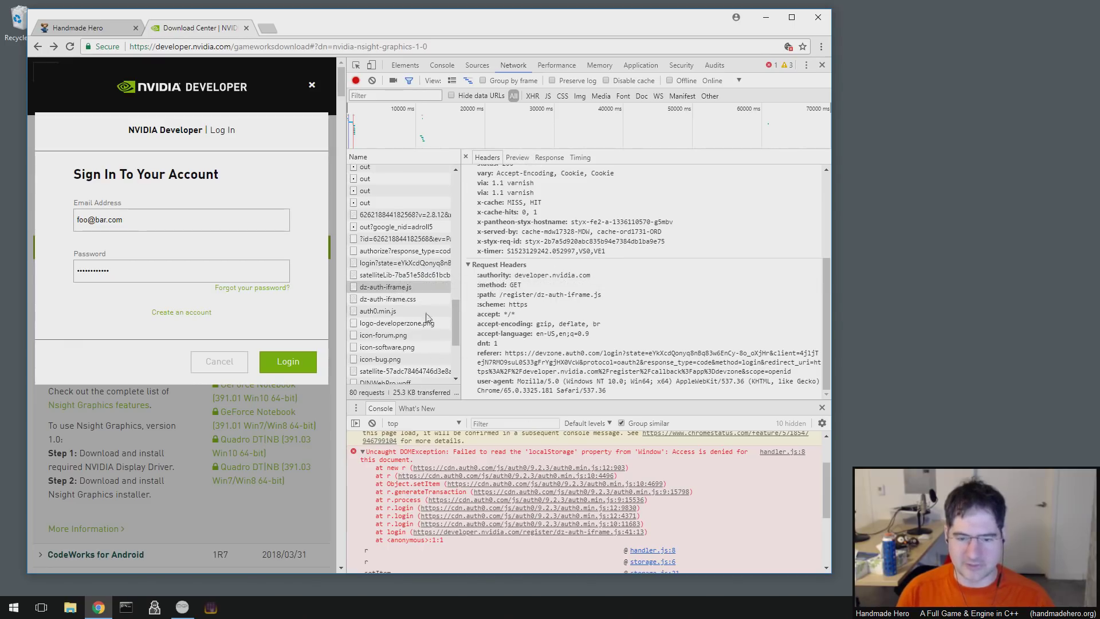
# - Retry the login and expand the resulting Uncaught DOMException in the Console
pyautogui.click(289, 362)
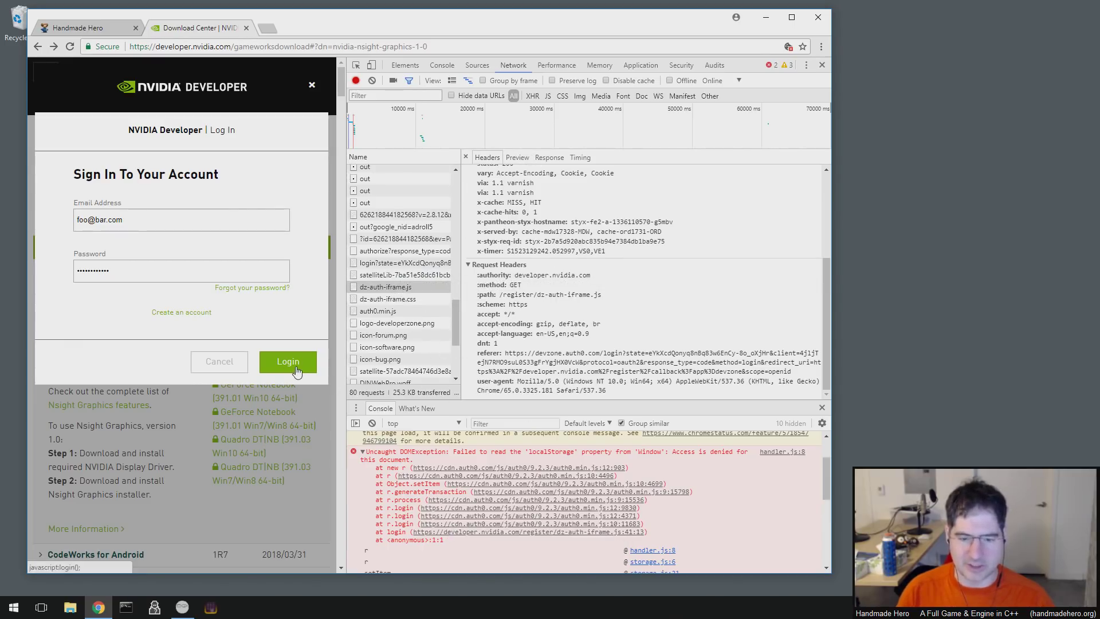
pyautogui.moveTo(827, 472); pyautogui.dragTo(827, 560)
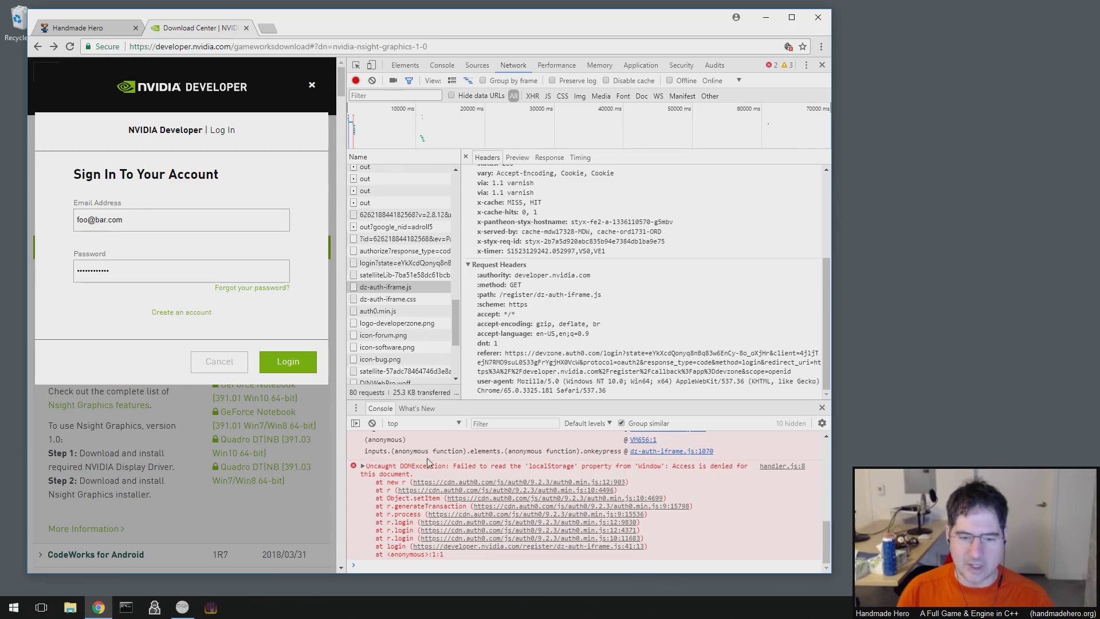
pyautogui.tripleClick(411, 473)
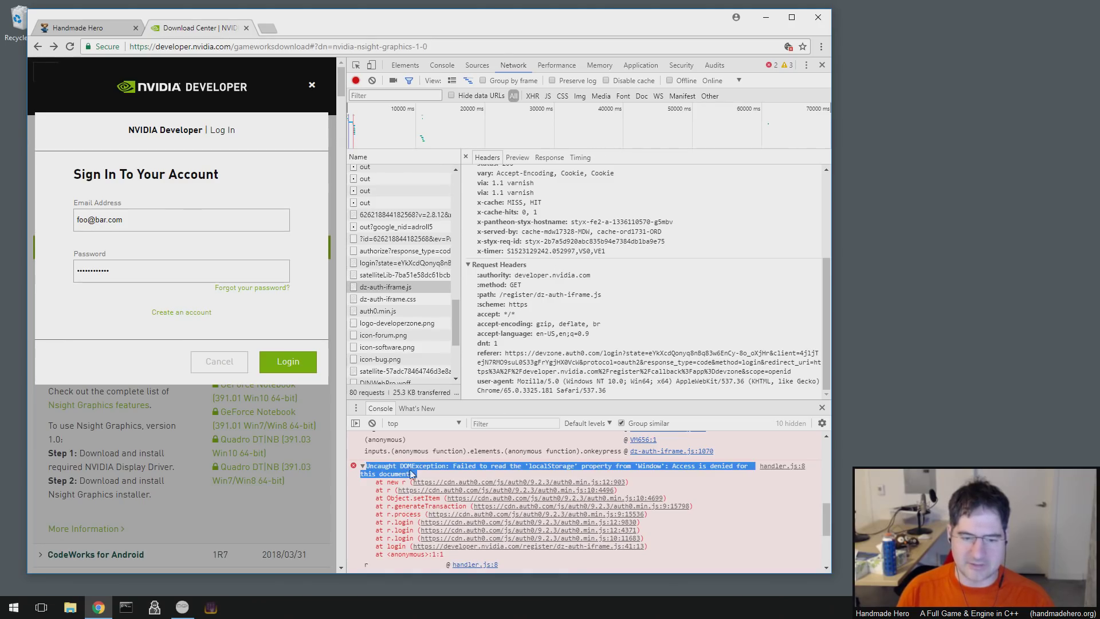
pyautogui.click(412, 474)
pyautogui.moveTo(398, 470); pyautogui.dragTo(453, 470)
pyautogui.click(450, 476)
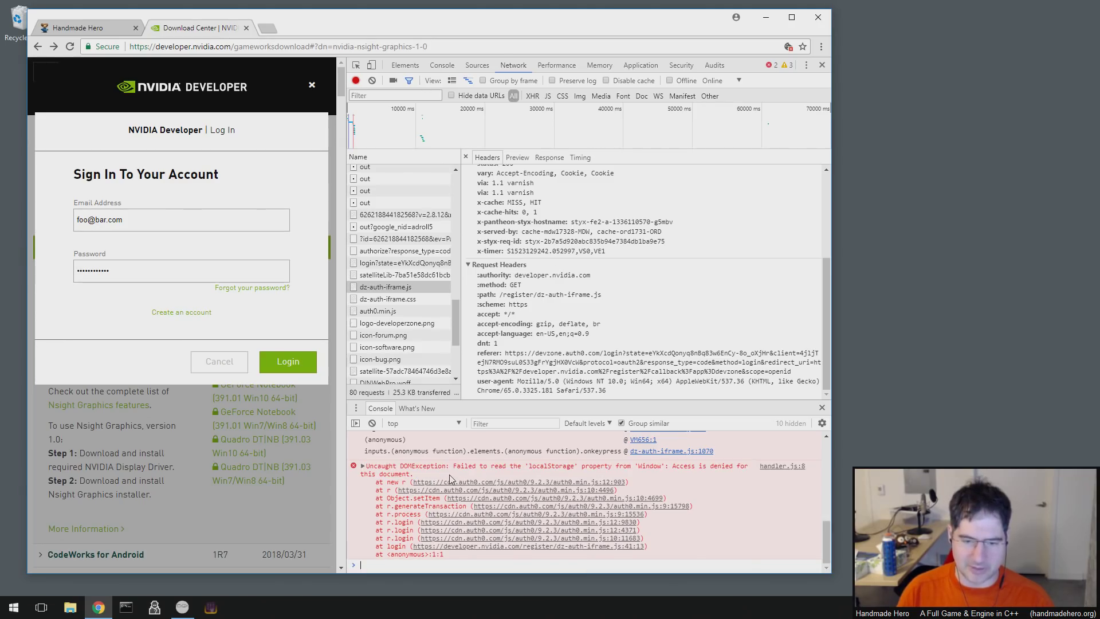
# - Read the 'Access is denied for this document' message and open auth0.min.js where it was thrown
pyautogui.click(367, 468)
pyautogui.moveTo(368, 468); pyautogui.dragTo(447, 470)
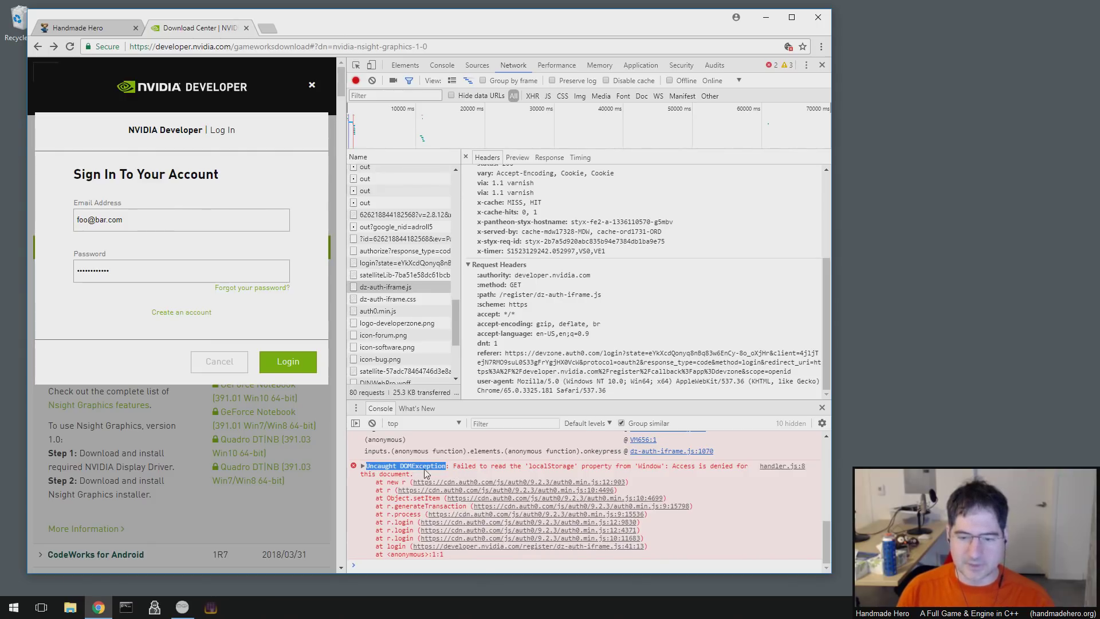
pyautogui.moveTo(672, 466); pyautogui.dragTo(411, 475)
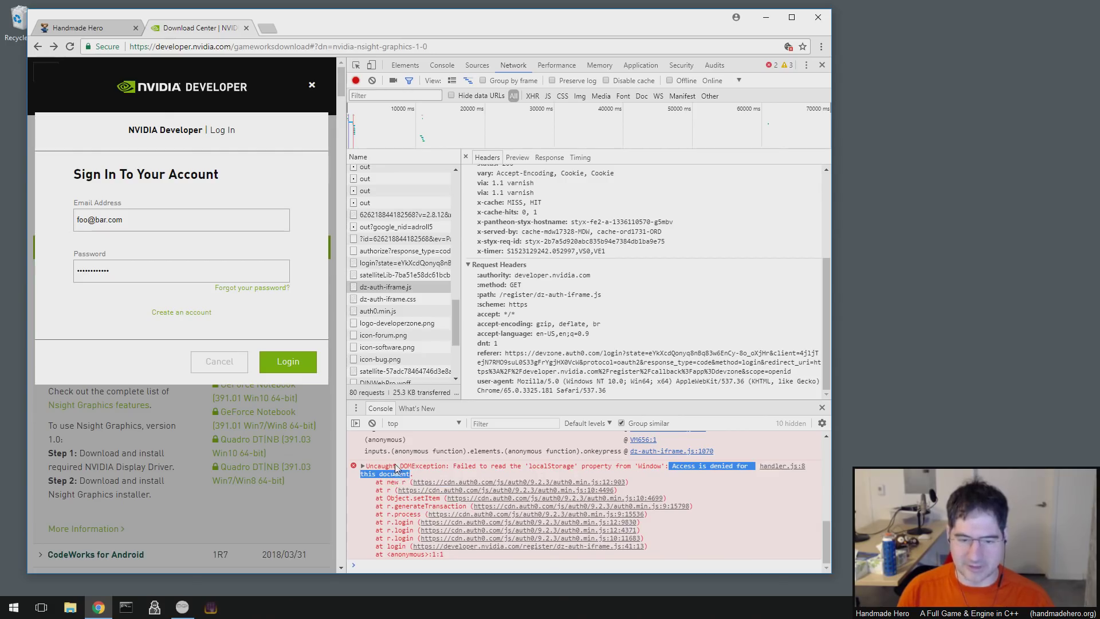
pyautogui.click(364, 466)
pyautogui.moveTo(368, 469); pyautogui.dragTo(433, 477)
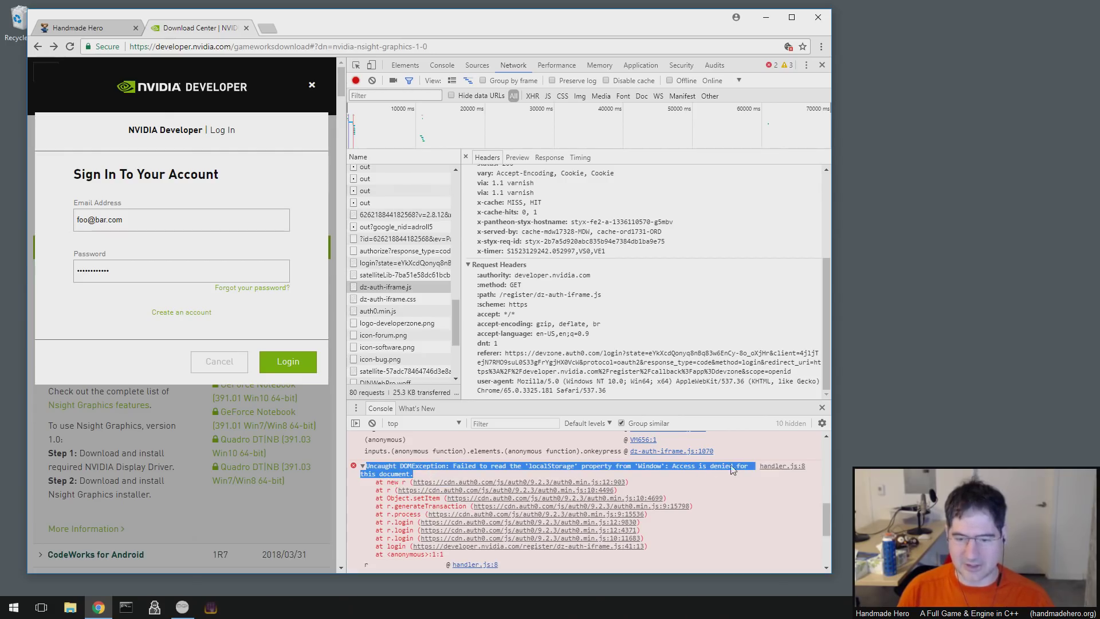
pyautogui.click(544, 482)
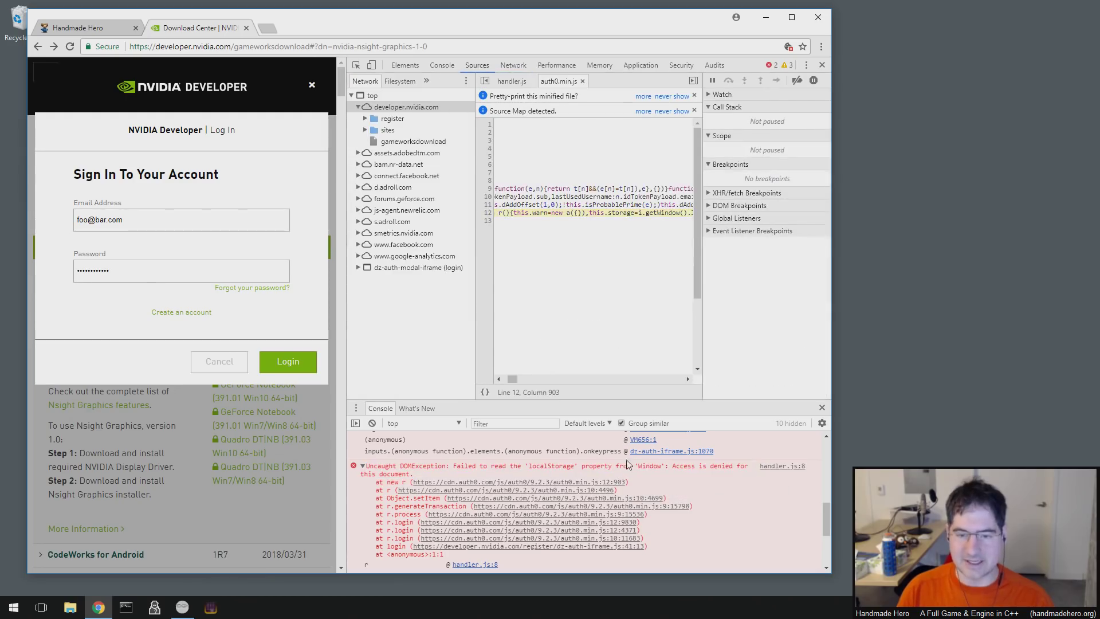
# - Reread the 'Access is denied for this document' Window error, then open a new Google tab
pyautogui.moveTo(672, 464); pyautogui.dragTo(504, 465)
pyautogui.click(455, 467)
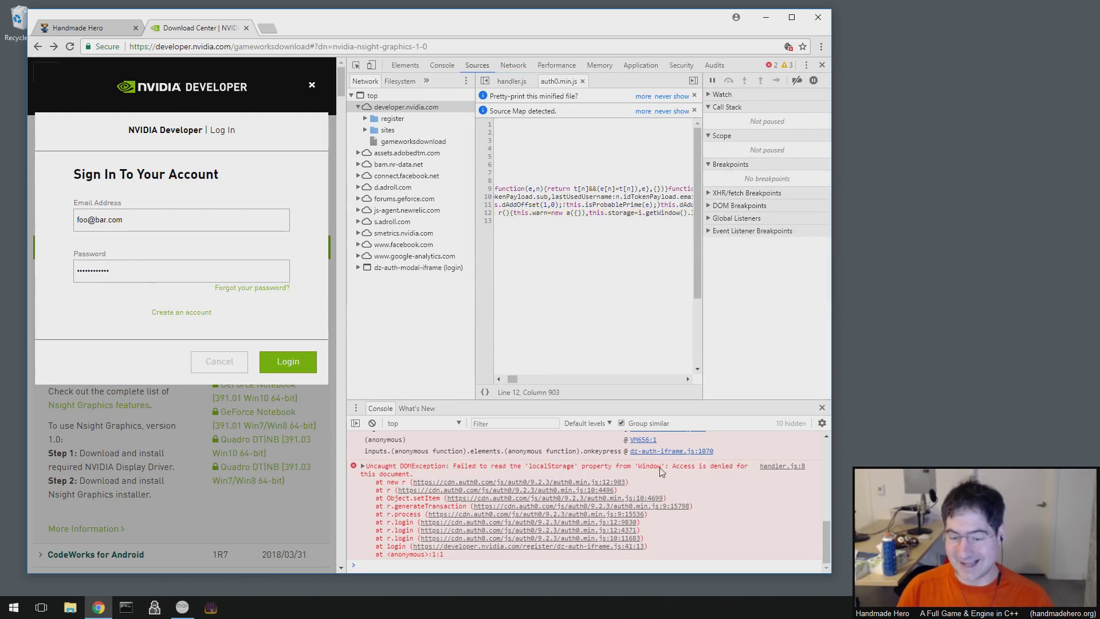
pyautogui.moveTo(681, 466); pyautogui.dragTo(540, 467)
pyautogui.click(540, 466)
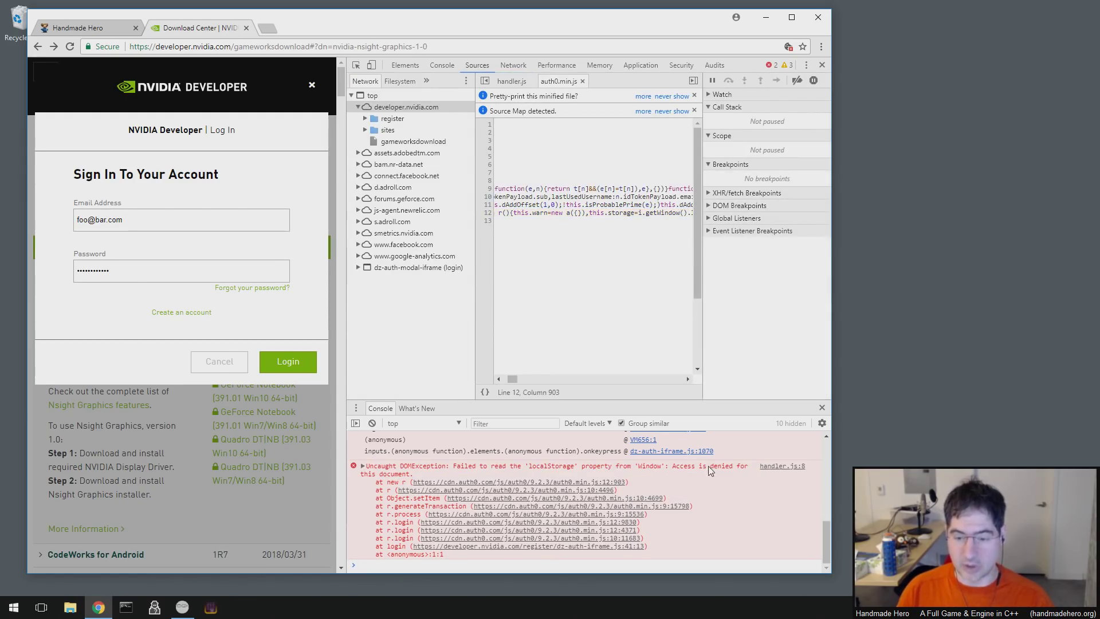
pyautogui.moveTo(672, 465); pyautogui.dragTo(409, 477)
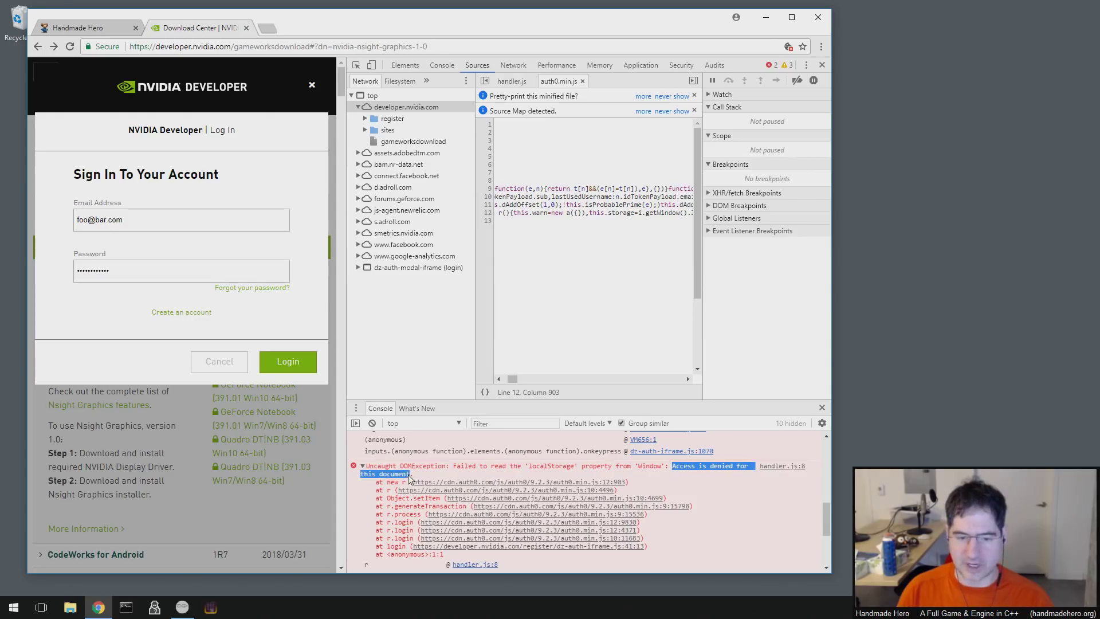
pyautogui.click(640, 469)
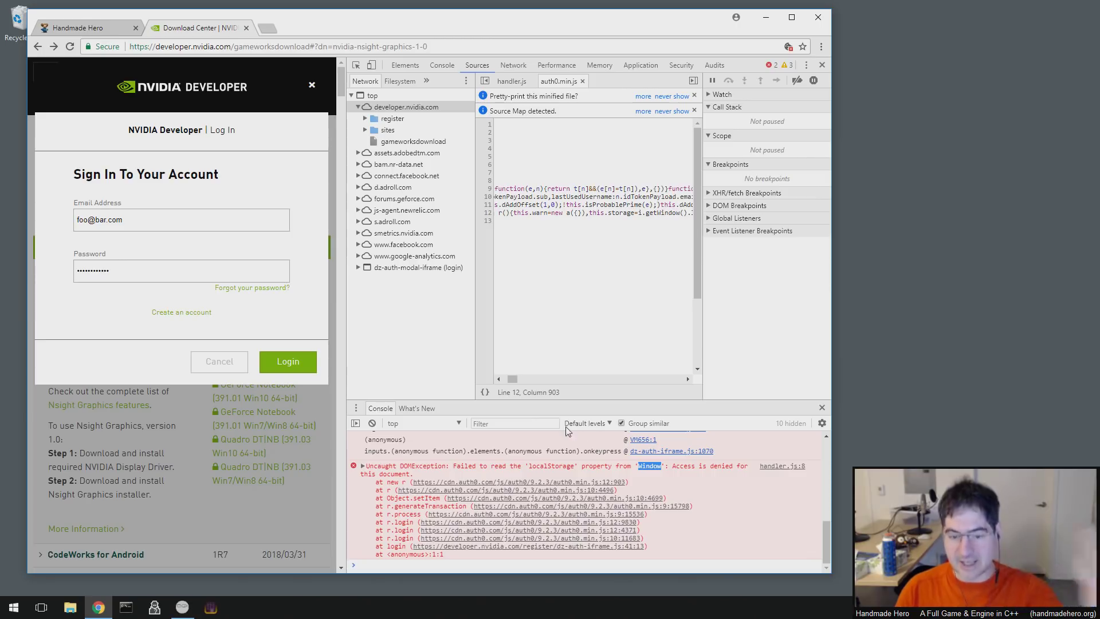
pyautogui.moveTo(668, 467); pyautogui.dragTo(672, 469)
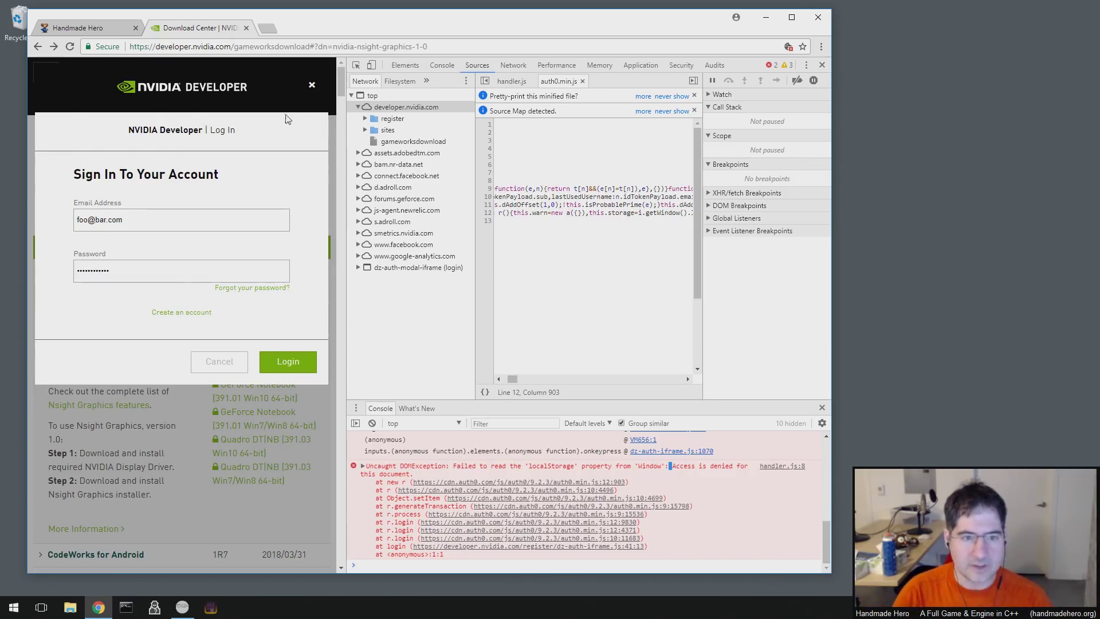
pyautogui.click(266, 28)
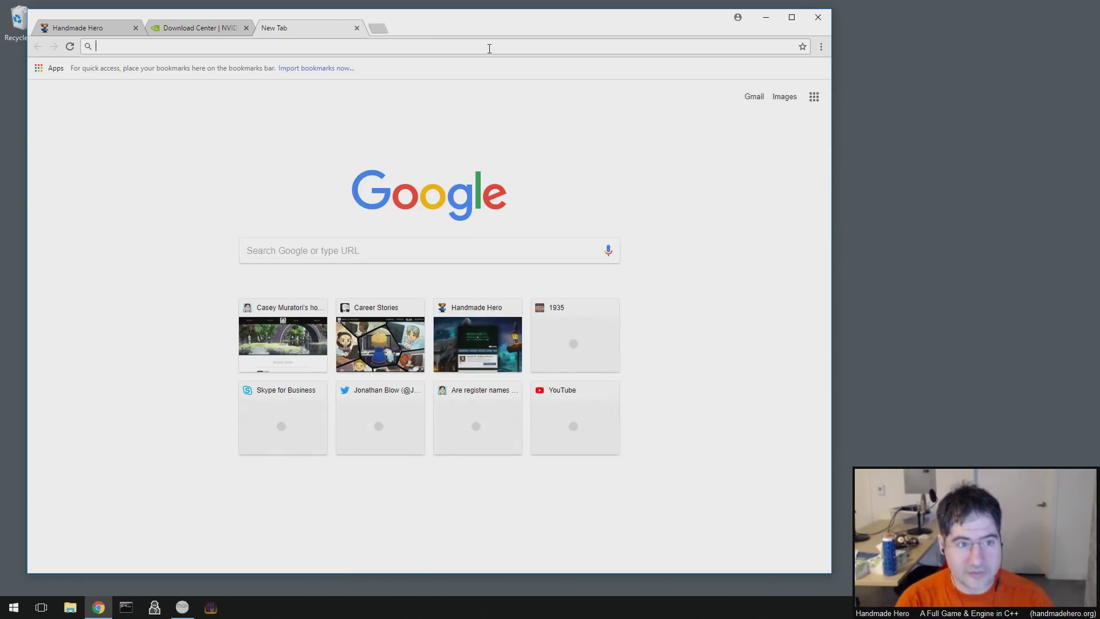
# - Search 'chrome allow cross site script access' and open the Stack Overflow same-origin answer
pyautogui.write('chrome allow c')
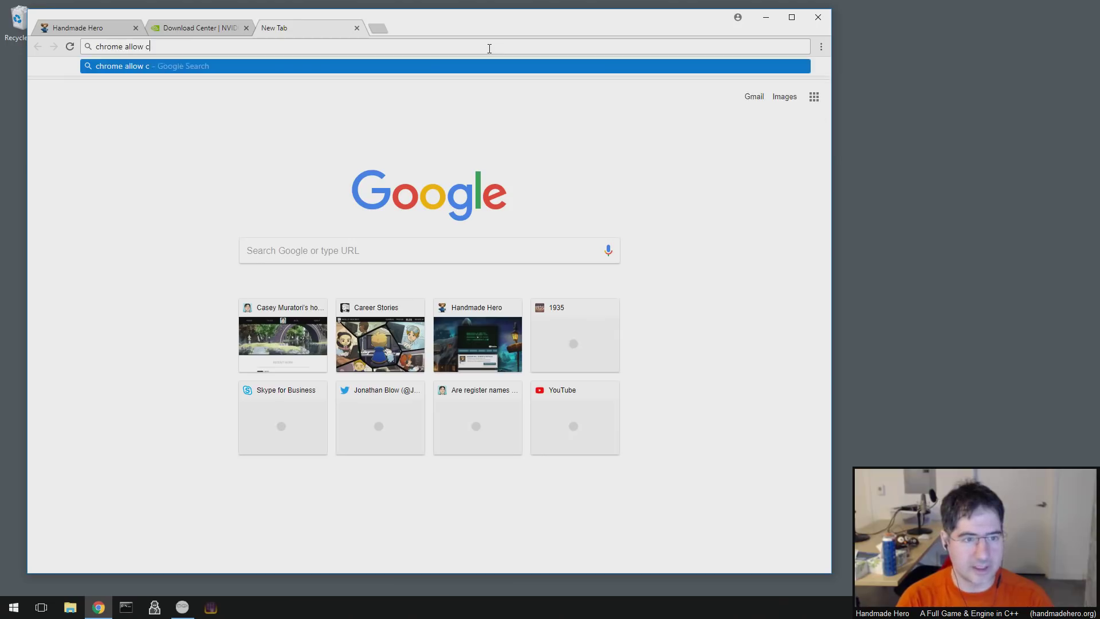
pyautogui.write('ross site script acces')
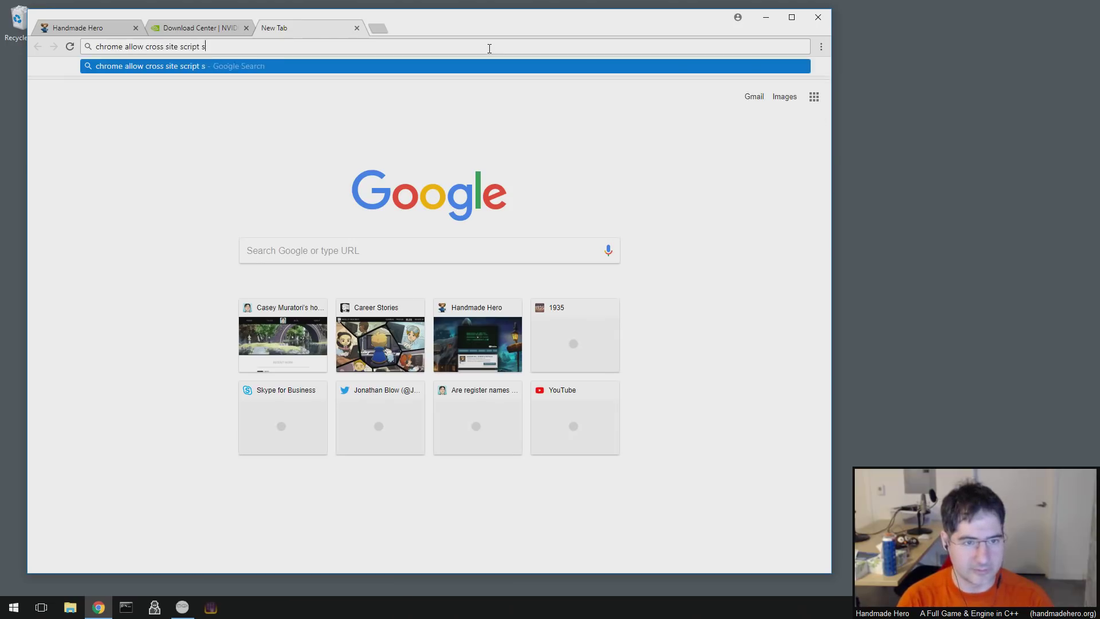
pyautogui.write('s')
pyautogui.press('Return')
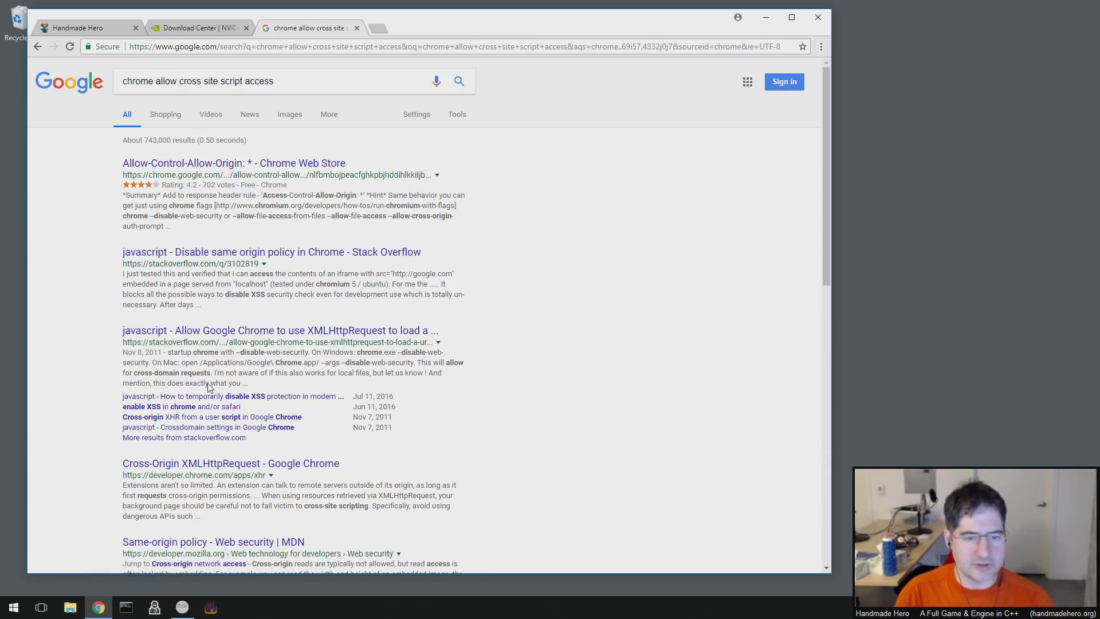
pyautogui.click(305, 255)
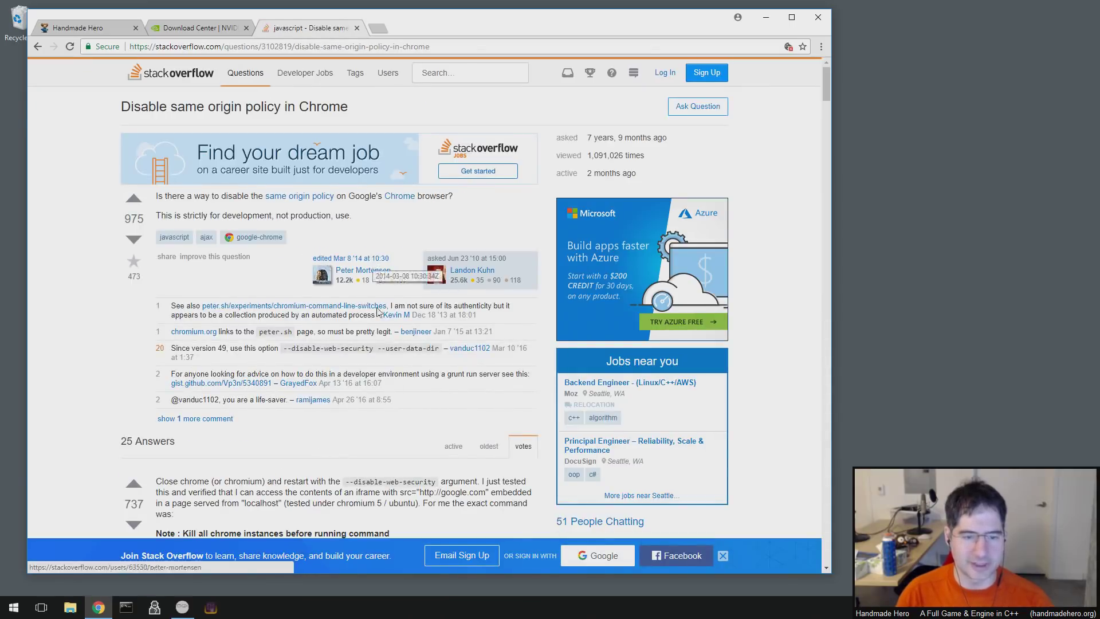
pyautogui.scroll(-1, 365, 421)
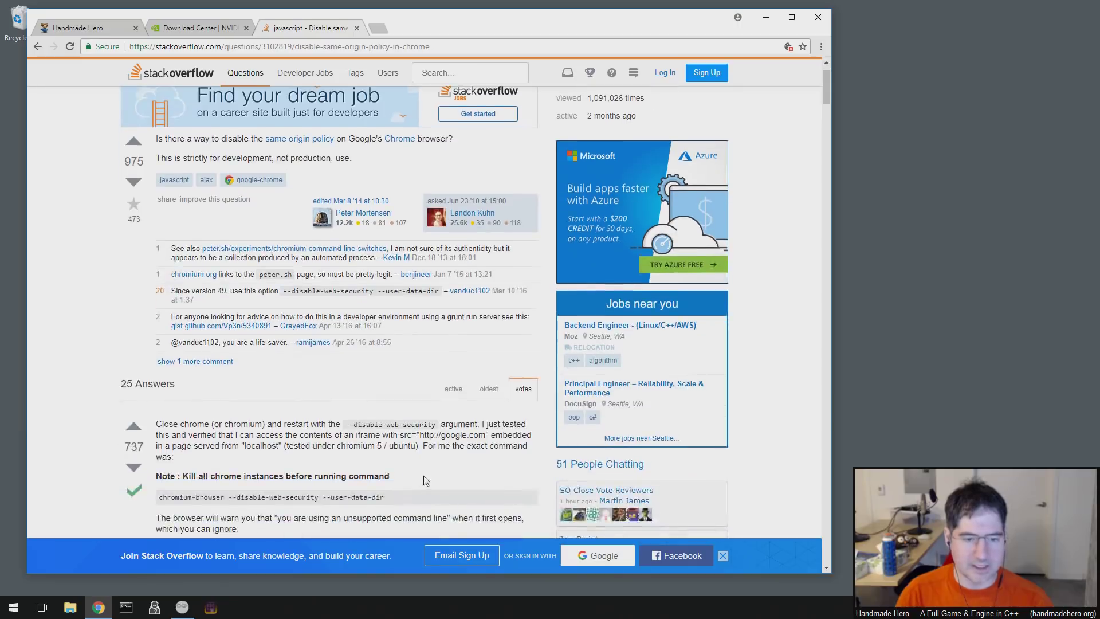
pyautogui.scroll(-2, 426, 481)
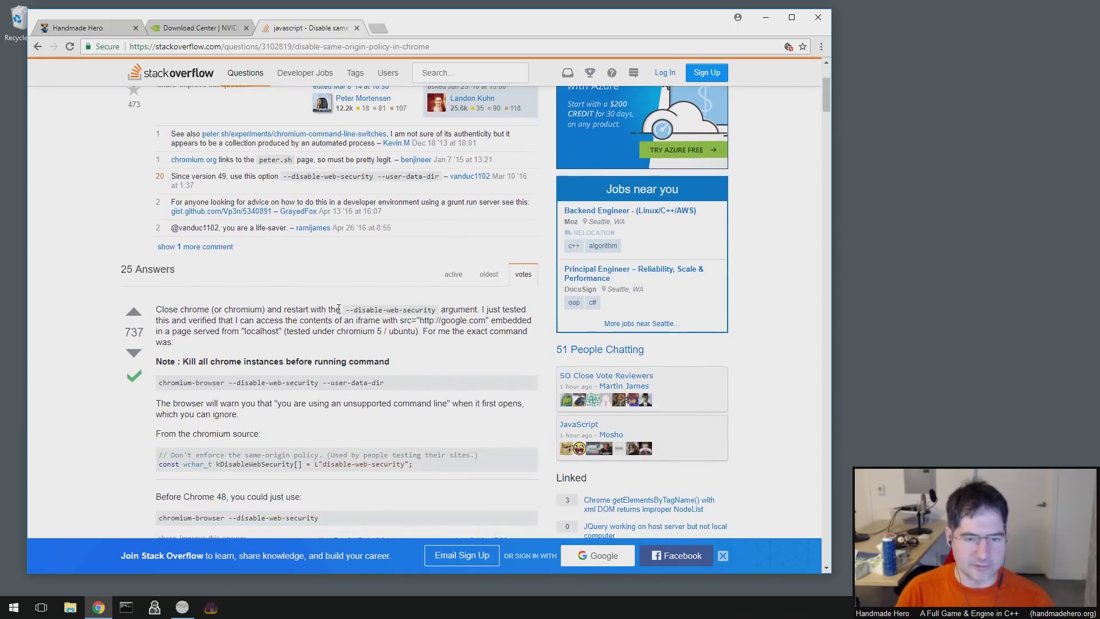
# - Copy the --disable-web-security flag from the answer and close the Stack Overflow tab
pyautogui.moveTo(343, 309); pyautogui.dragTo(436, 310)
pyautogui.rightClick(403, 321)
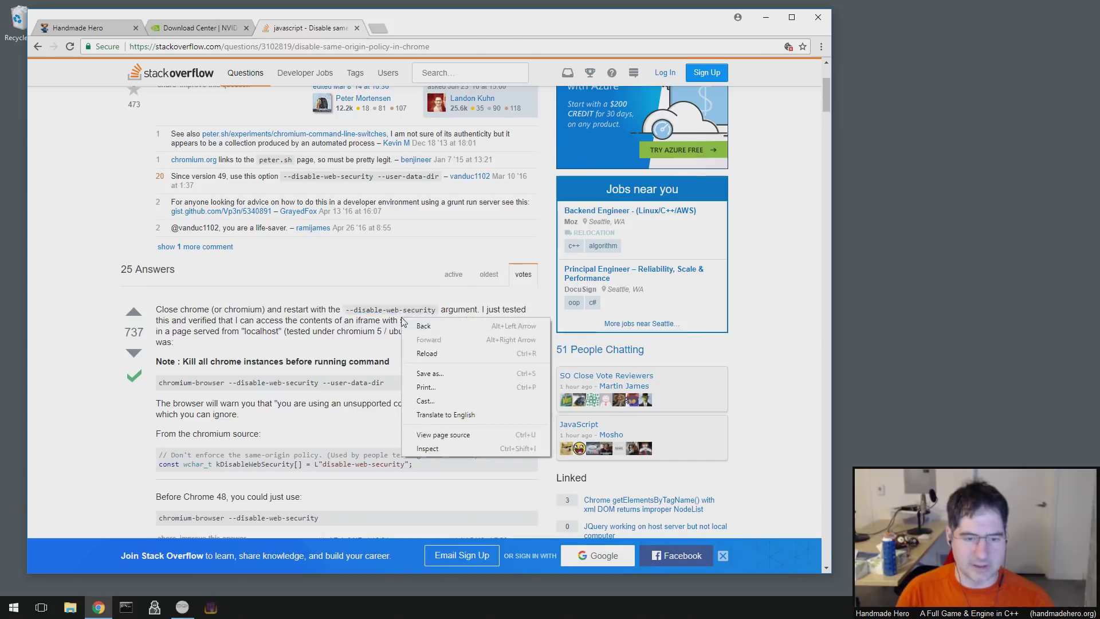
pyautogui.click(423, 326)
pyautogui.hotkey('alt', 'Left')
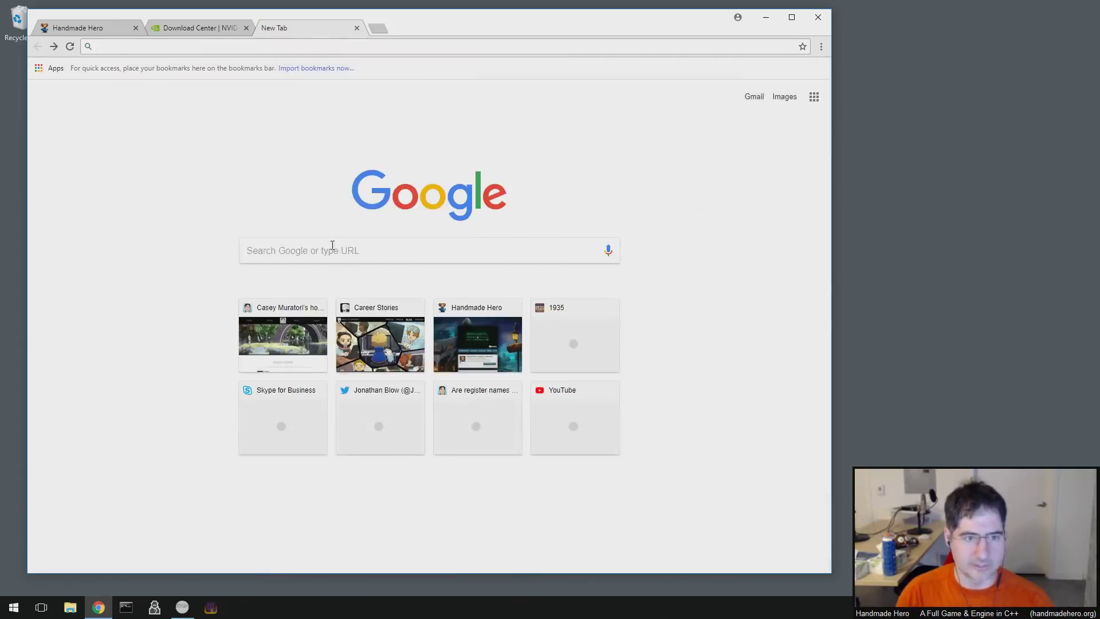
pyautogui.hotkey('alt', 'Right')
pyautogui.hotkey('alt', 'Right')
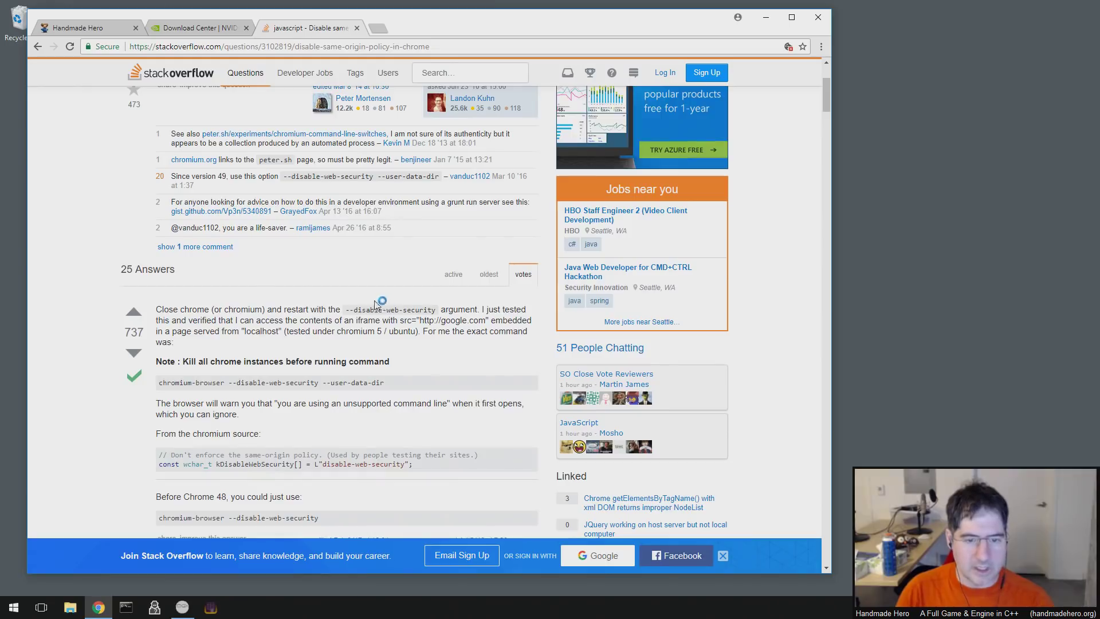
pyautogui.moveTo(345, 310); pyautogui.dragTo(437, 310)
pyautogui.rightClick(435, 320)
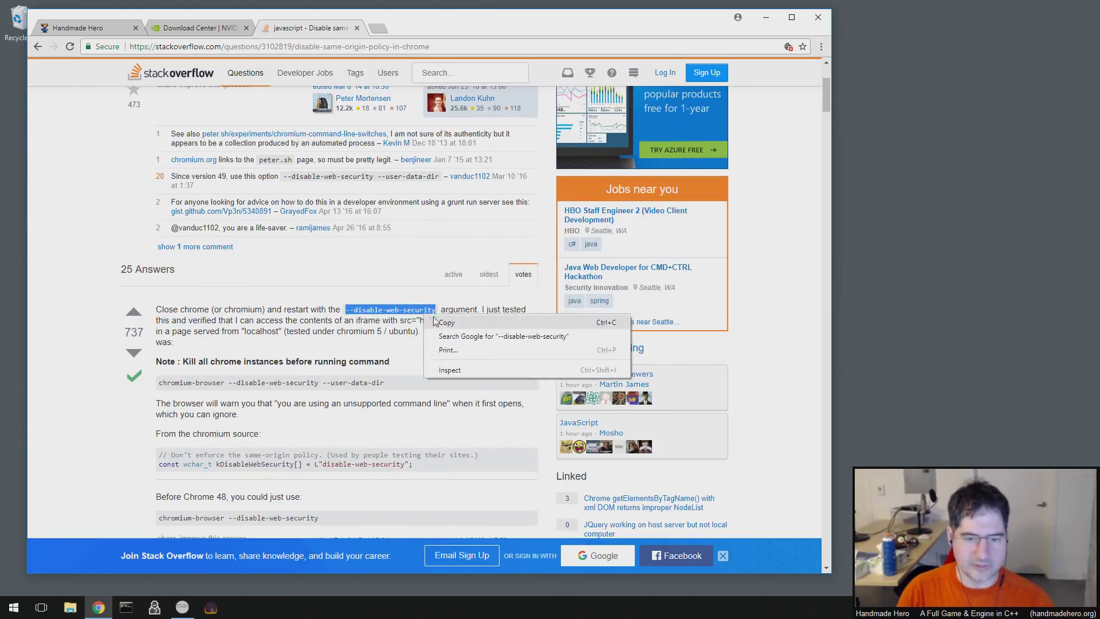
pyautogui.click(441, 323)
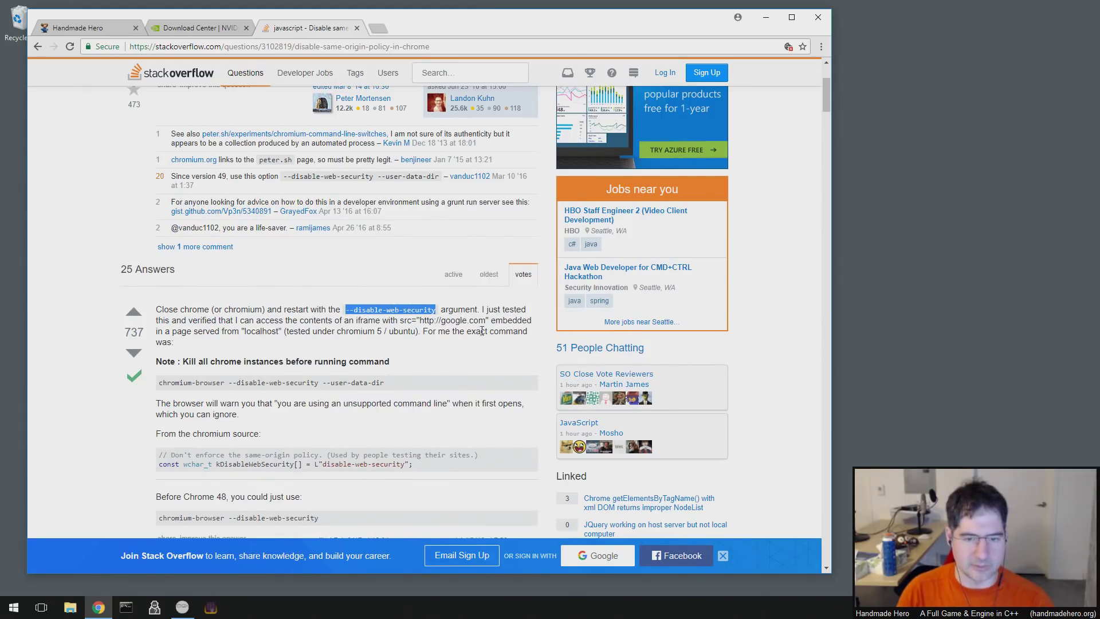
pyautogui.click(368, 424)
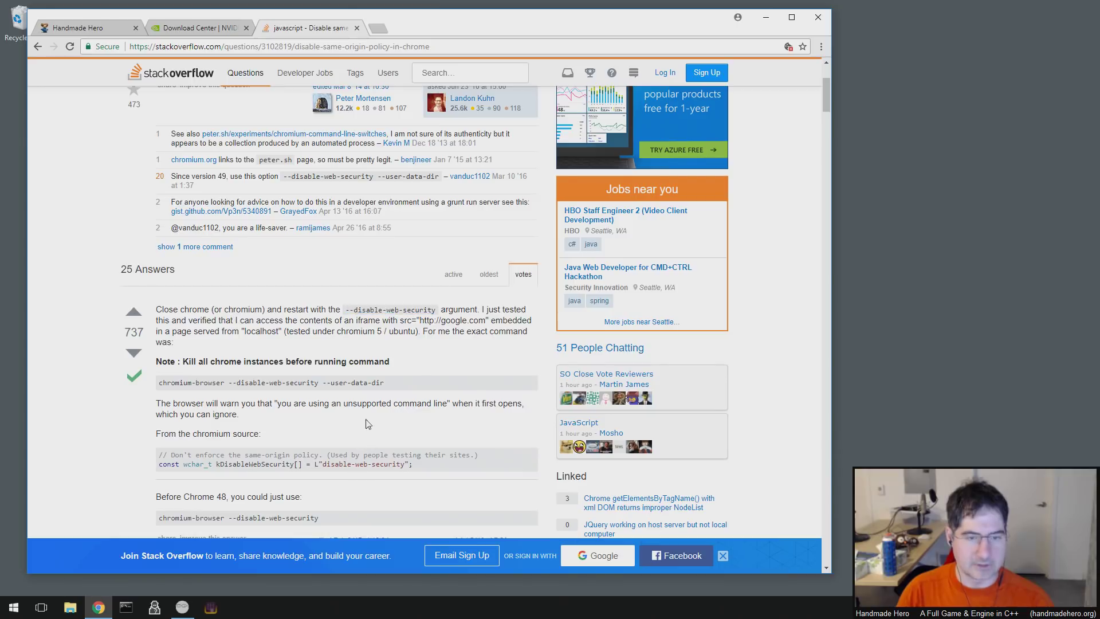
pyautogui.click(357, 28)
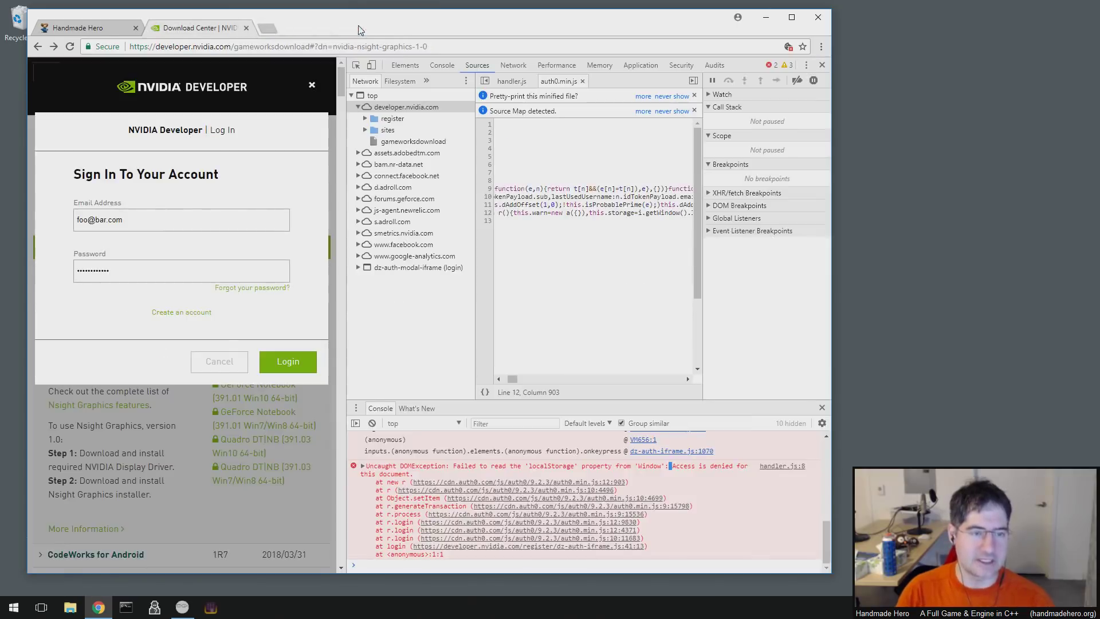
# - In a Command Prompt, switch to the C drive and move up to Program Files (x86)
pyautogui.click(126, 607)
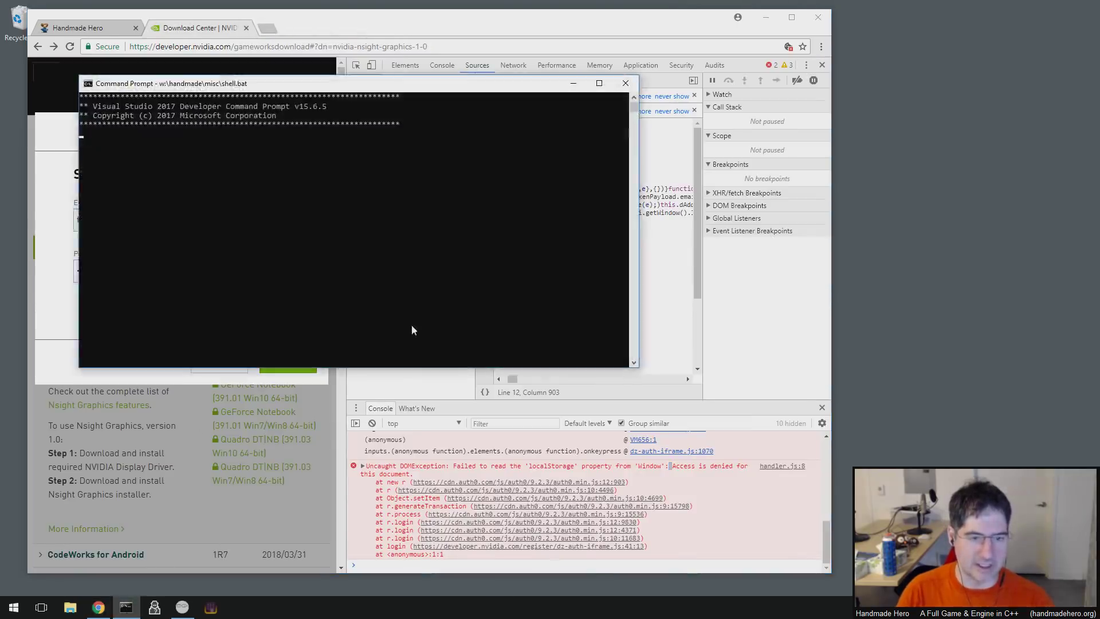
pyautogui.moveTo(339, 86); pyautogui.dragTo(552, 216)
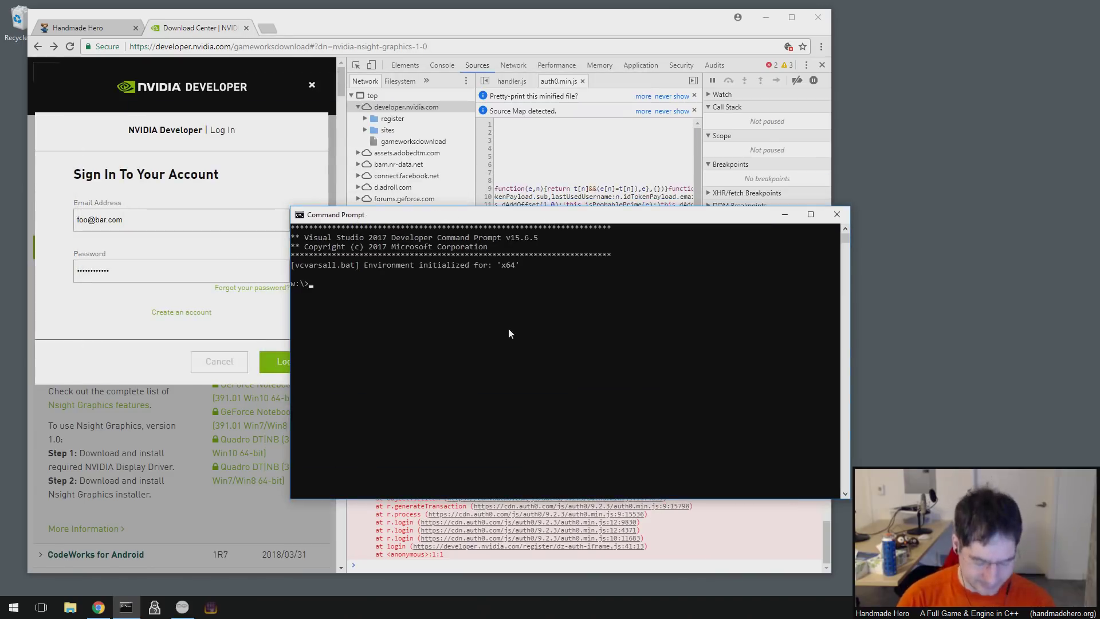
pyautogui.write('cd')
pyautogui.press('BackSpace')
pyautogui.write(':')
pyautogui.press('Return')
pyautogui.write('cd ')
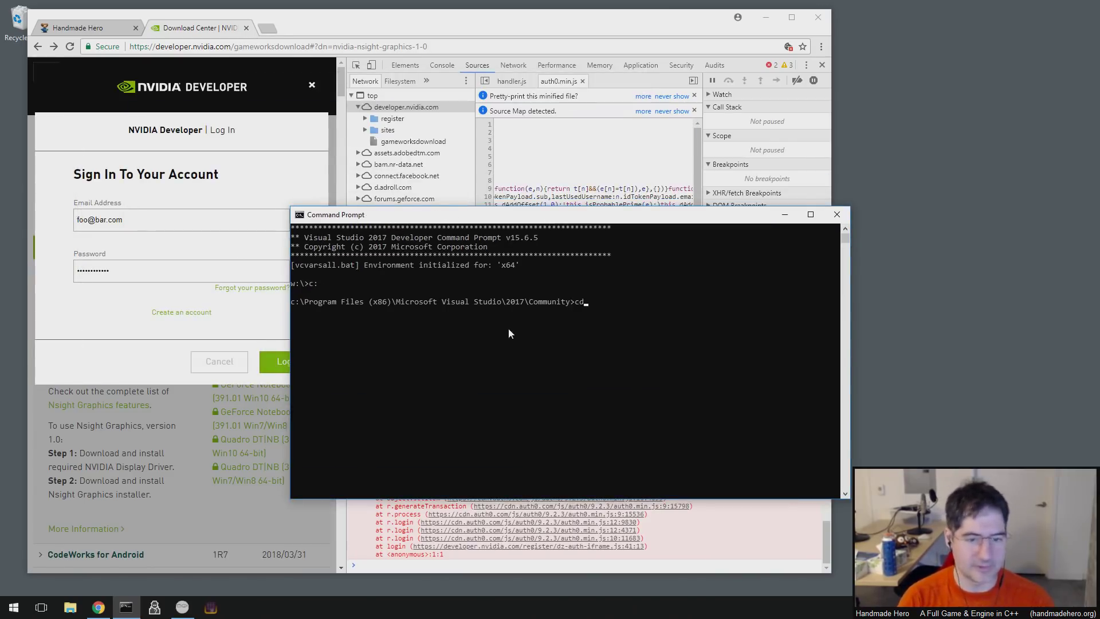
pyautogui.write('..')
pyautogui.press('Return')
pyautogui.write('cd ..')
pyautogui.press('Return')
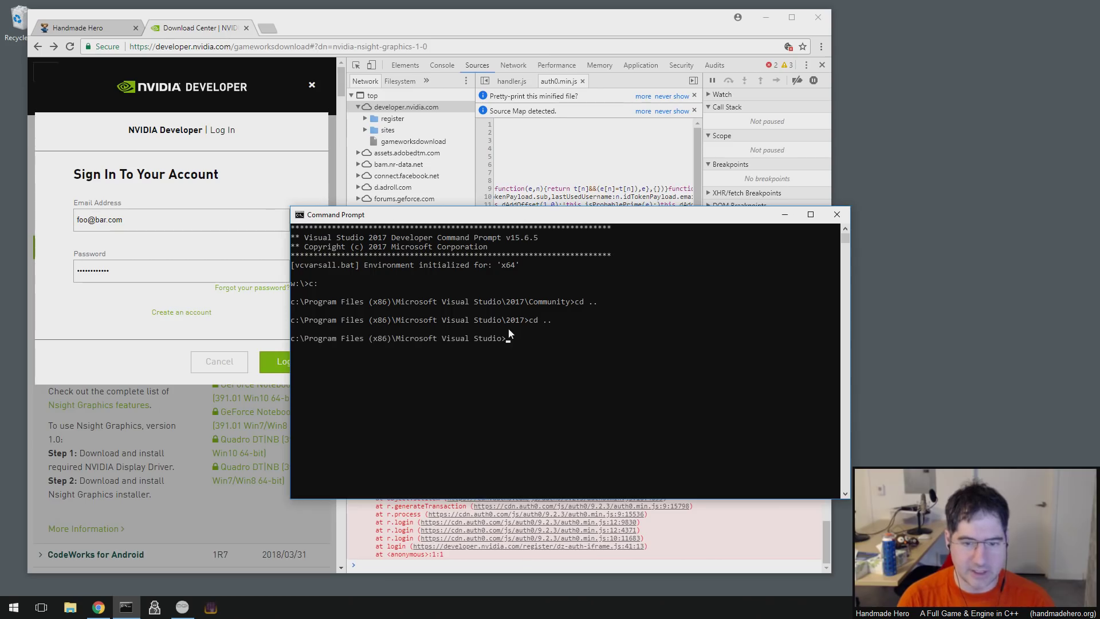
pyautogui.write('dir')
pyautogui.press('Return')
pyautogui.write('cd ..')
pyautogui.press('Return')
pyautogui.write('dir')
pyautogui.press('Return')
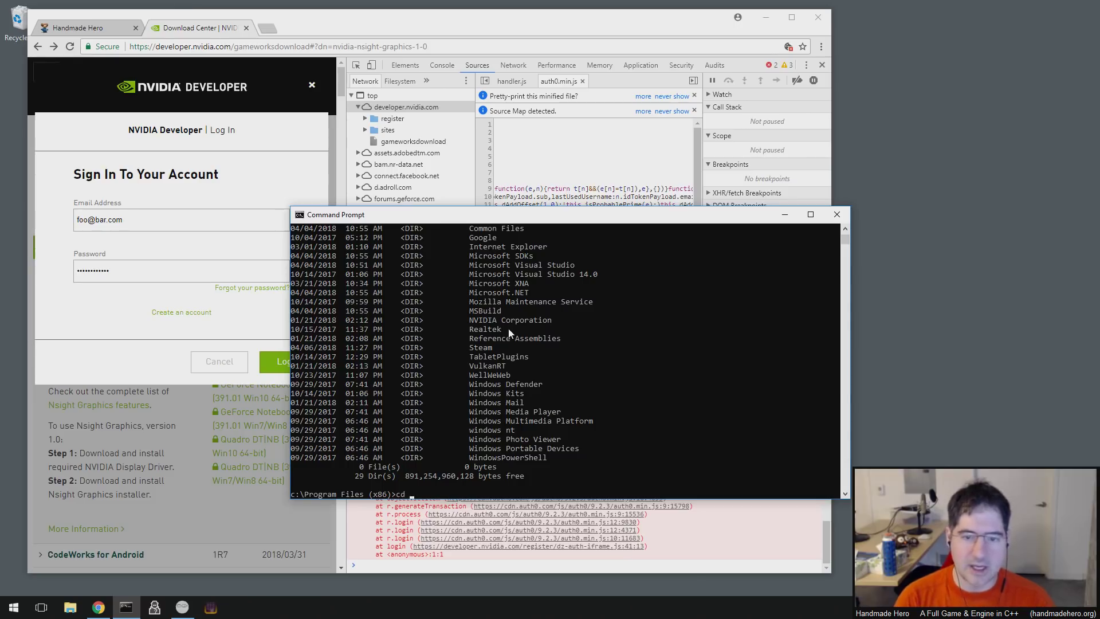
# - Change into Google\Chrome\Application, listing each folder's contents along the way
pyautogui.write('cd Google')
pyautogui.press('Return')
pyautogui.write('dir')
pyautogui.press('Return')
pyautogui.write('cd Chrome')
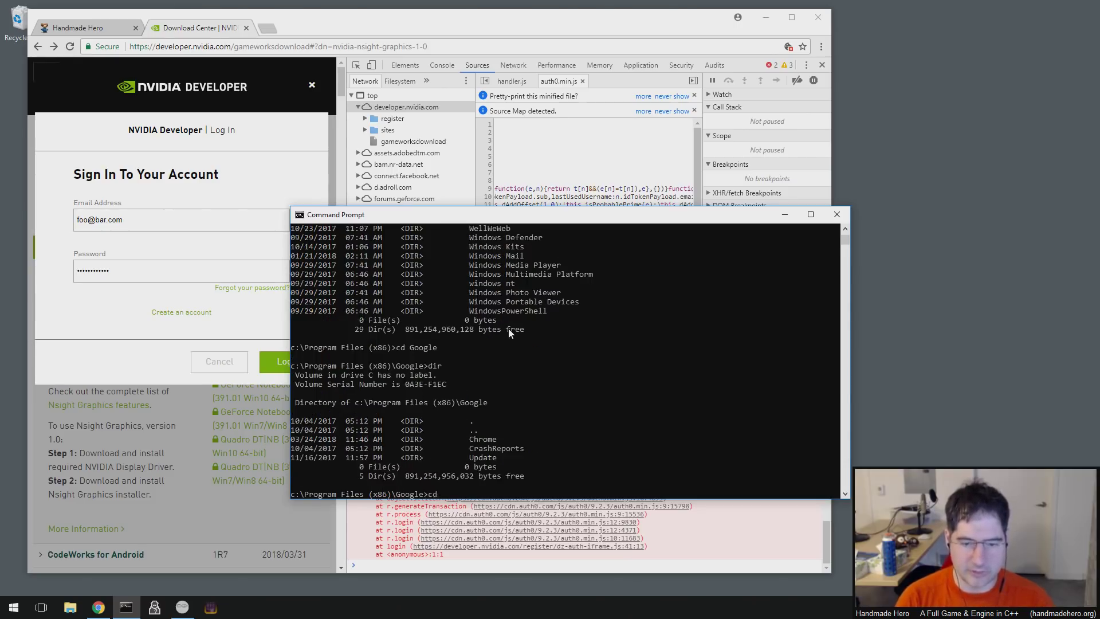
pyautogui.press('Return')
pyautogui.write('dir')
pyautogui.press('Return')
pyautogui.write('cd Application')
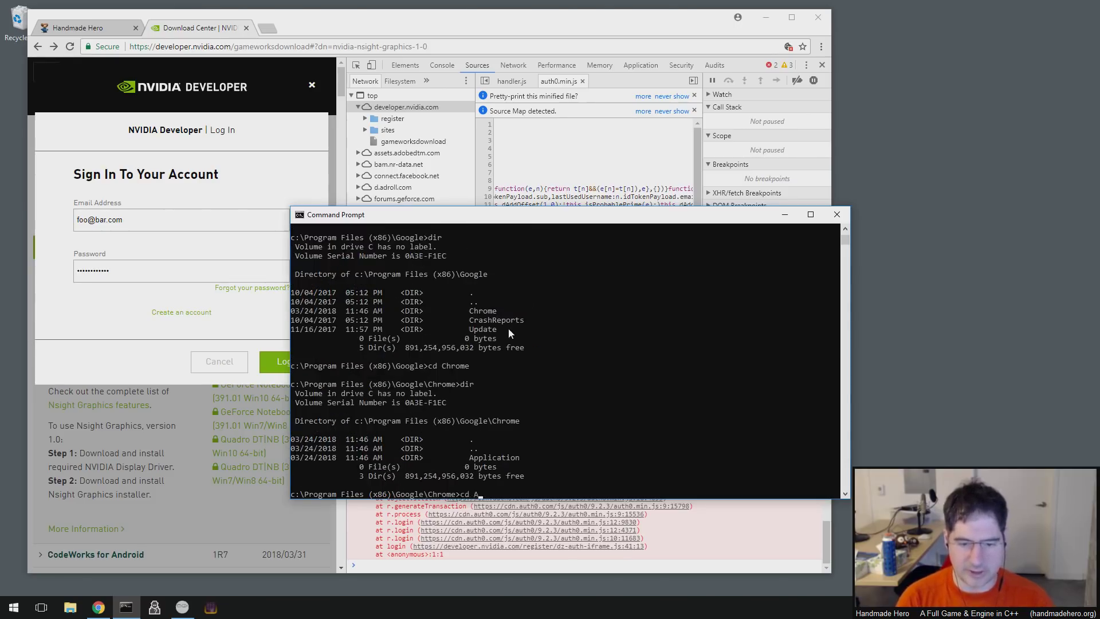
pyautogui.press('Return')
pyautogui.write('dir')
pyautogui.press('Return')
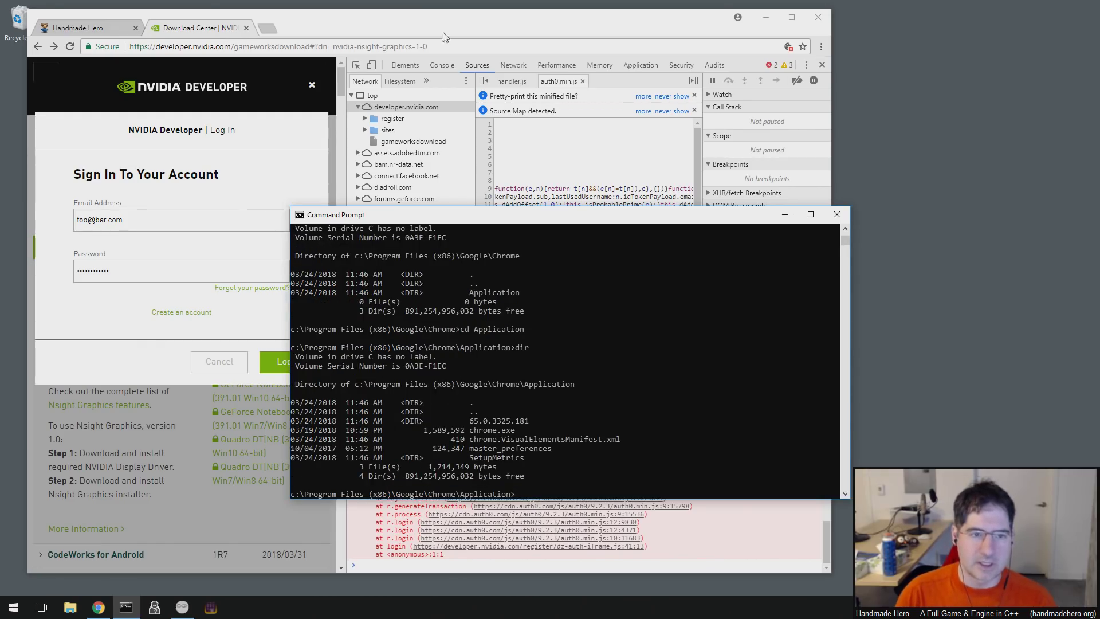
# - Close the running Chrome and relaunch it with chrome.exe --disable-web-security
pyautogui.click(826, 22)
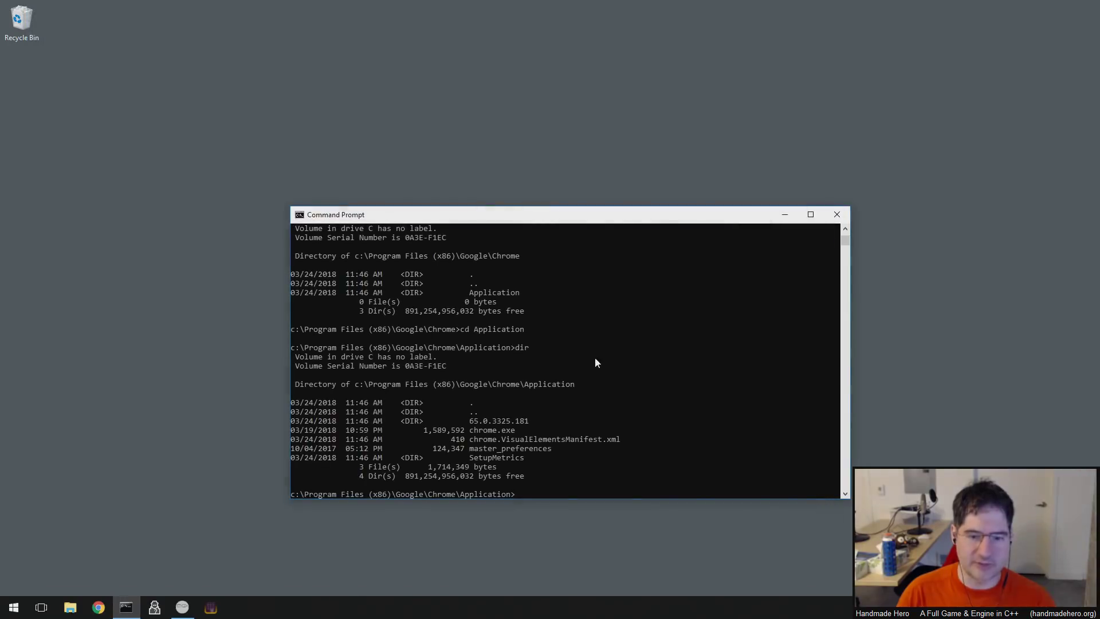
pyautogui.write('chrome')
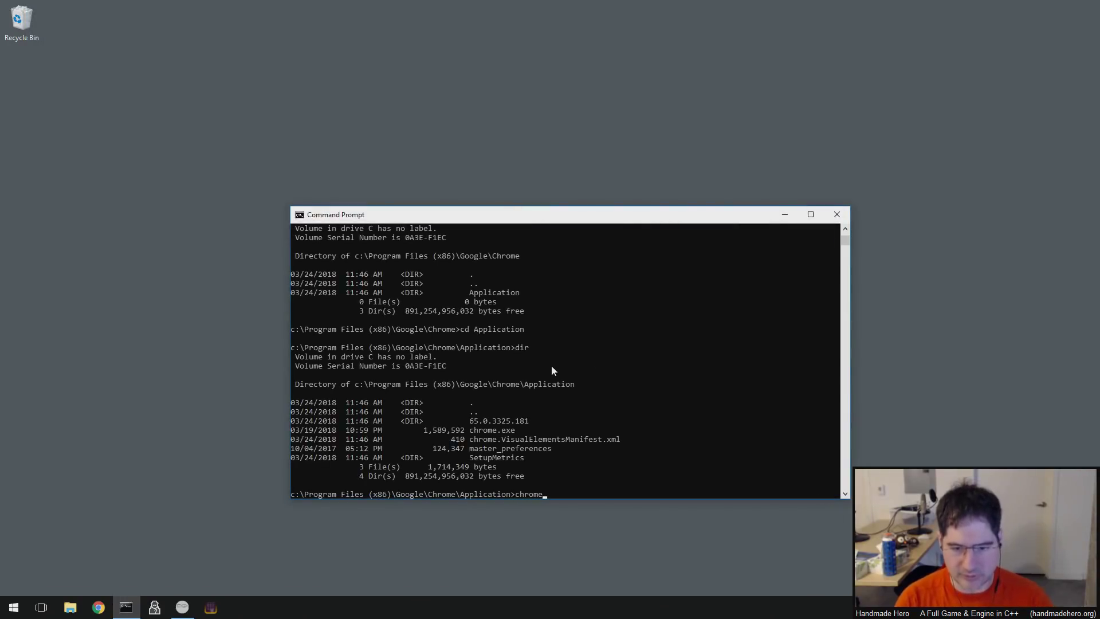
pyautogui.write('.exe --disable-web-security')
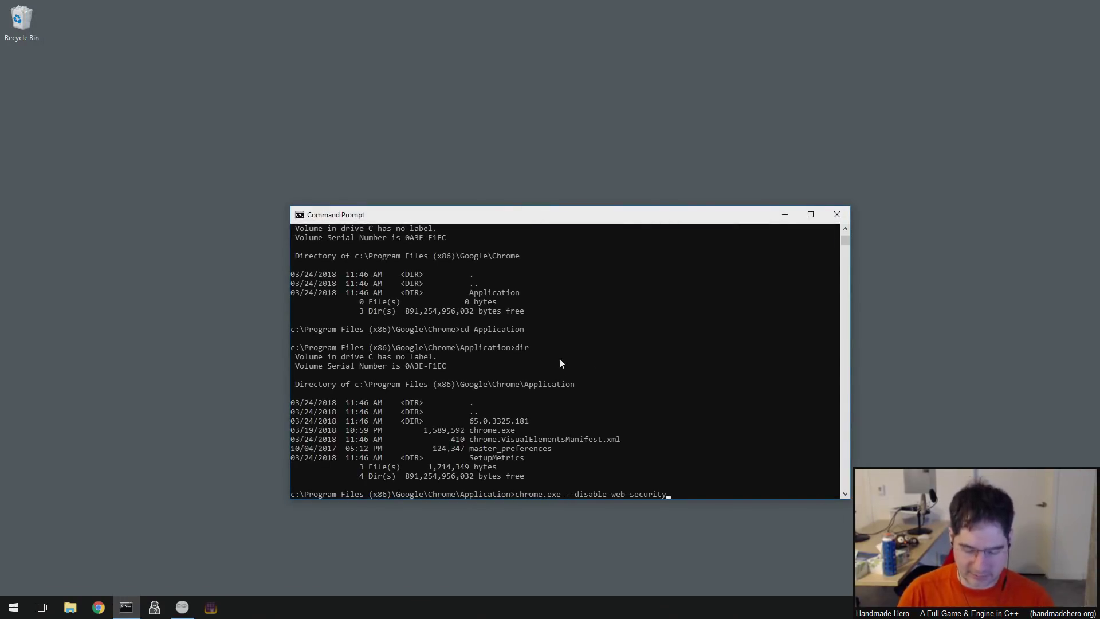
pyautogui.press('Return')
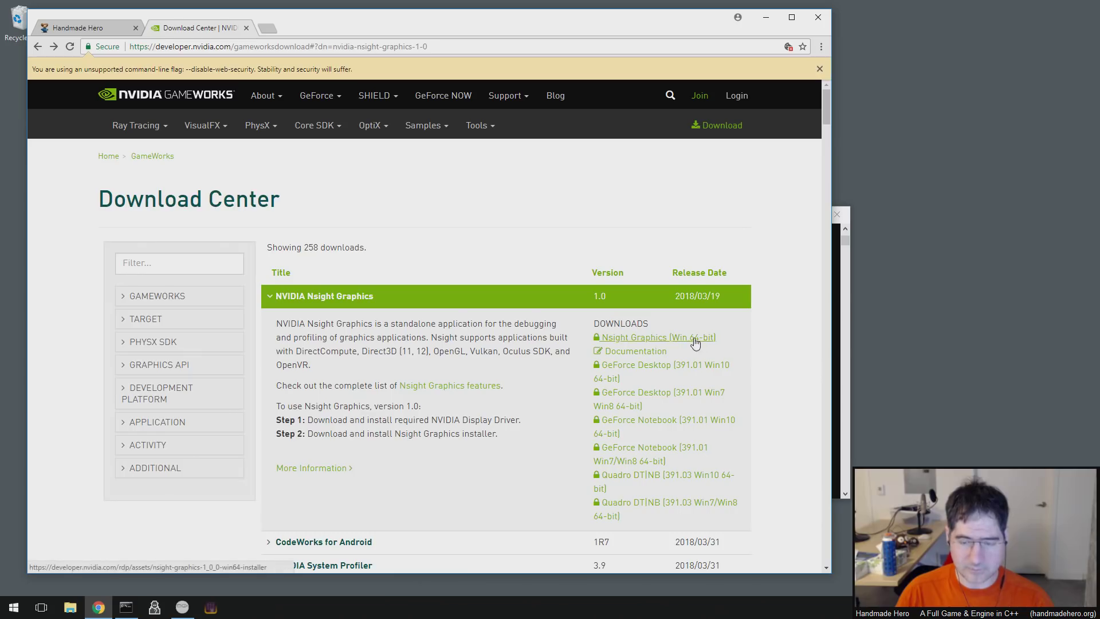
# - Open the NVIDIA Developer sign-in dialog with DevTools (F12) docked beside the page
pyautogui.click(739, 99)
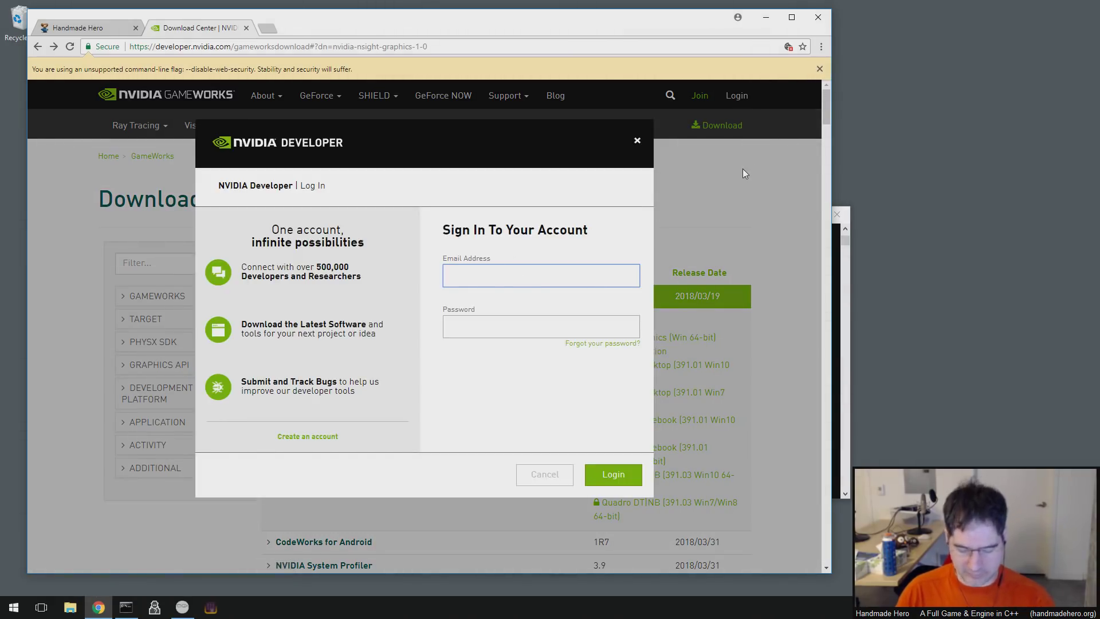
pyautogui.press('F12')
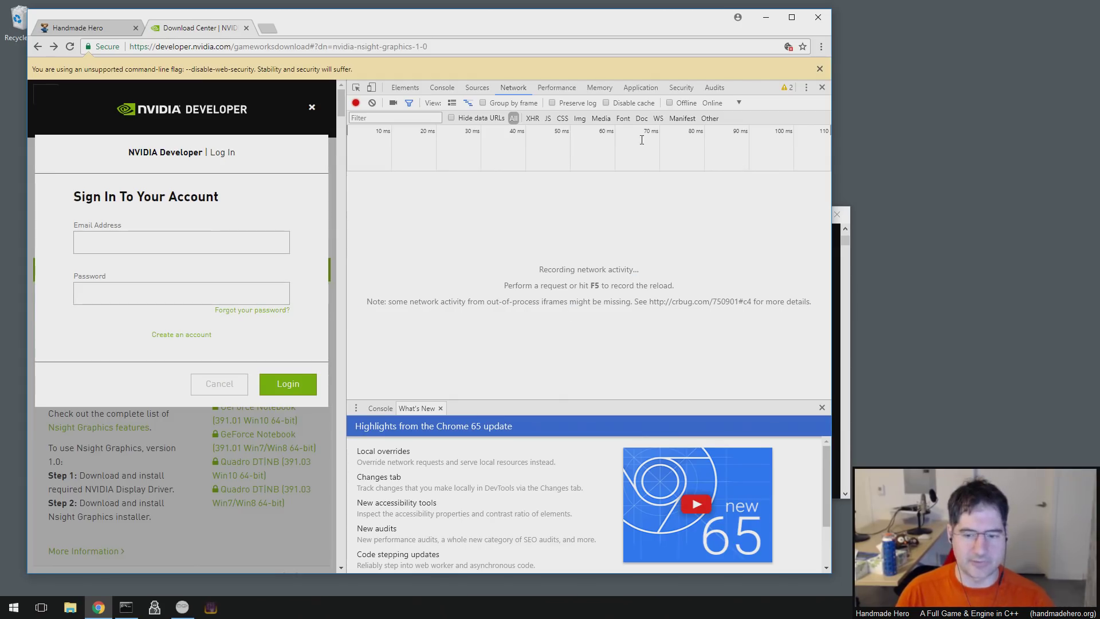
pyautogui.click(821, 46)
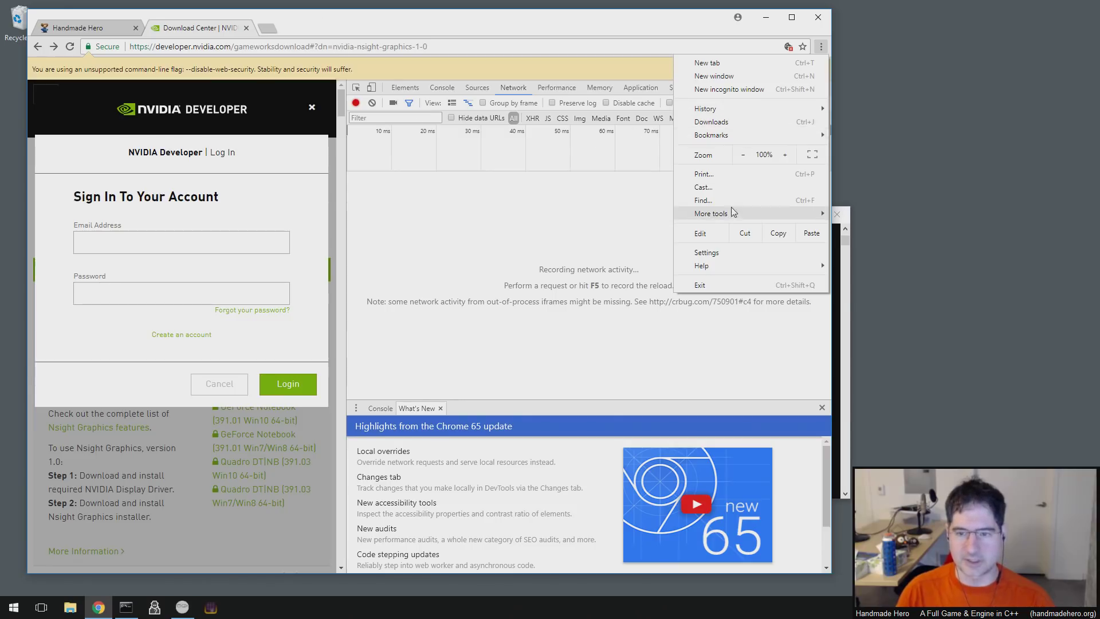
pyautogui.moveTo(739, 220)
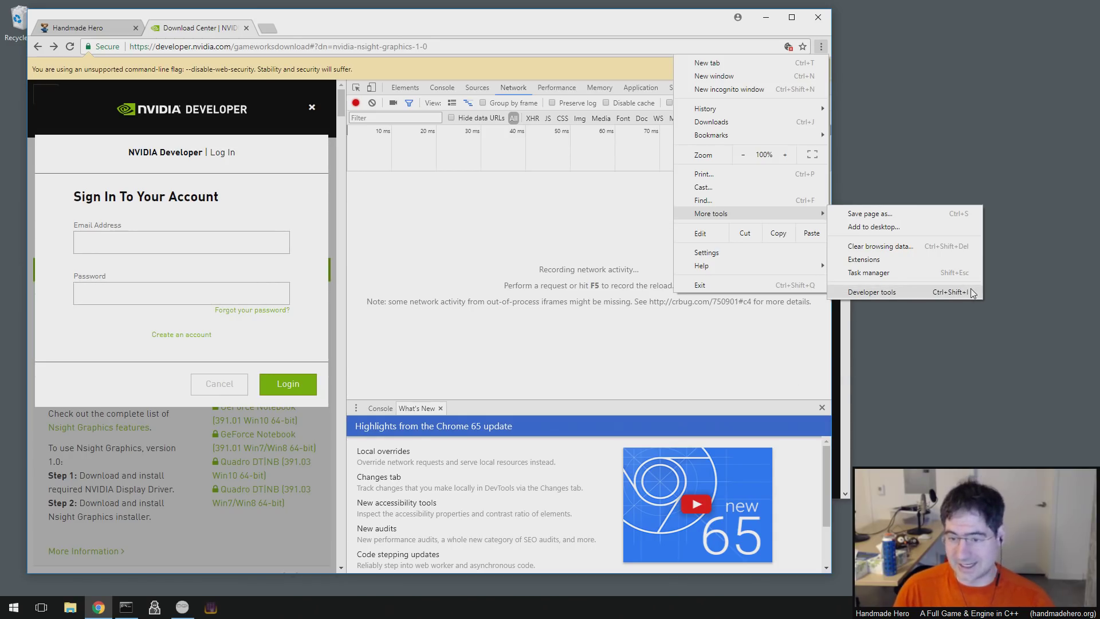
pyautogui.click(590, 221)
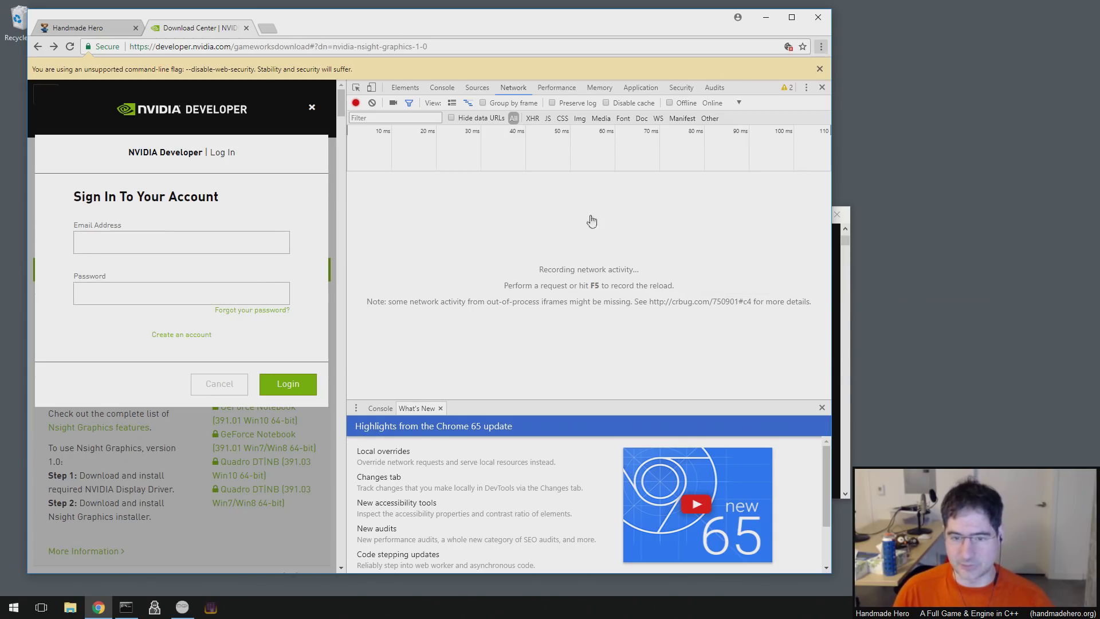
# - Enter a test email address and password in the sign-in form and submit the login
pyautogui.click(225, 241)
pyautogui.write('foo@bar.com')
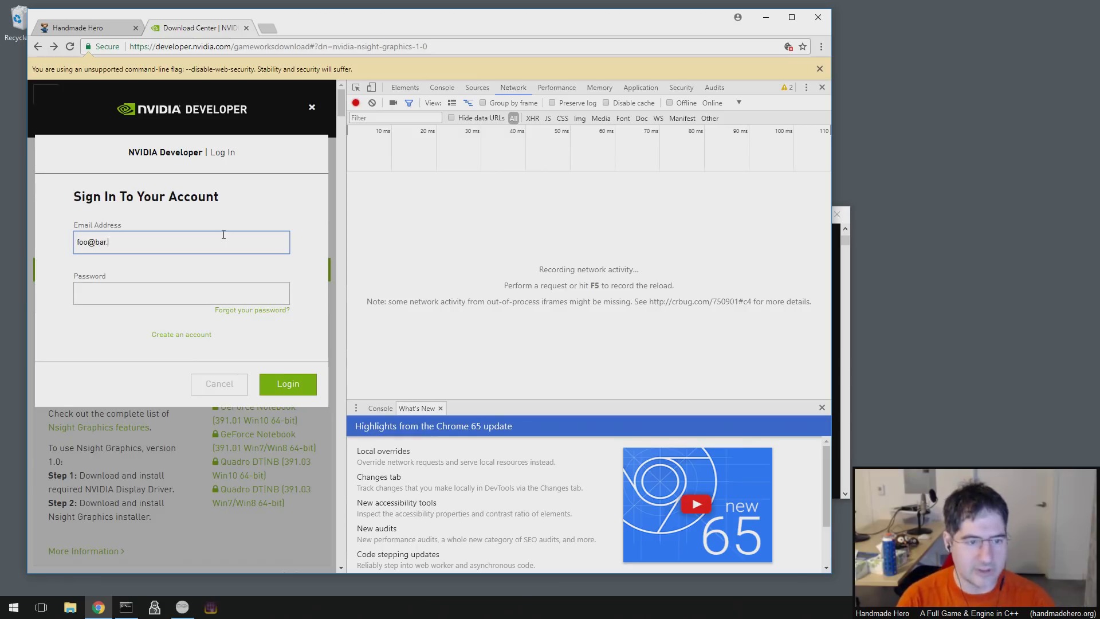
pyautogui.press('Tab')
pyautogui.write('•••••••••')
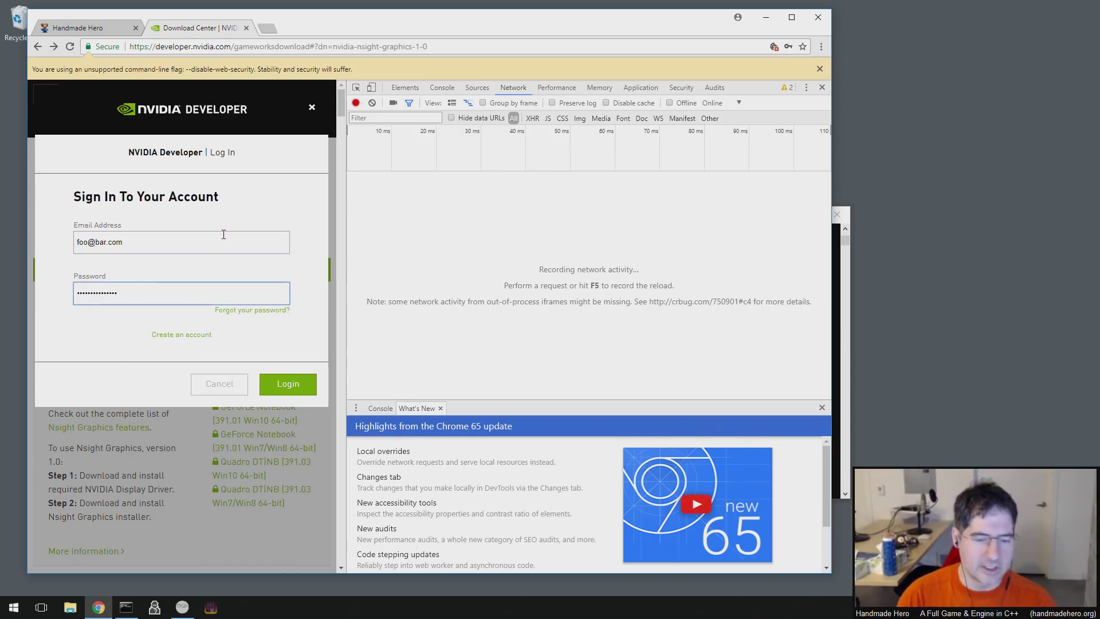
pyautogui.click(284, 384)
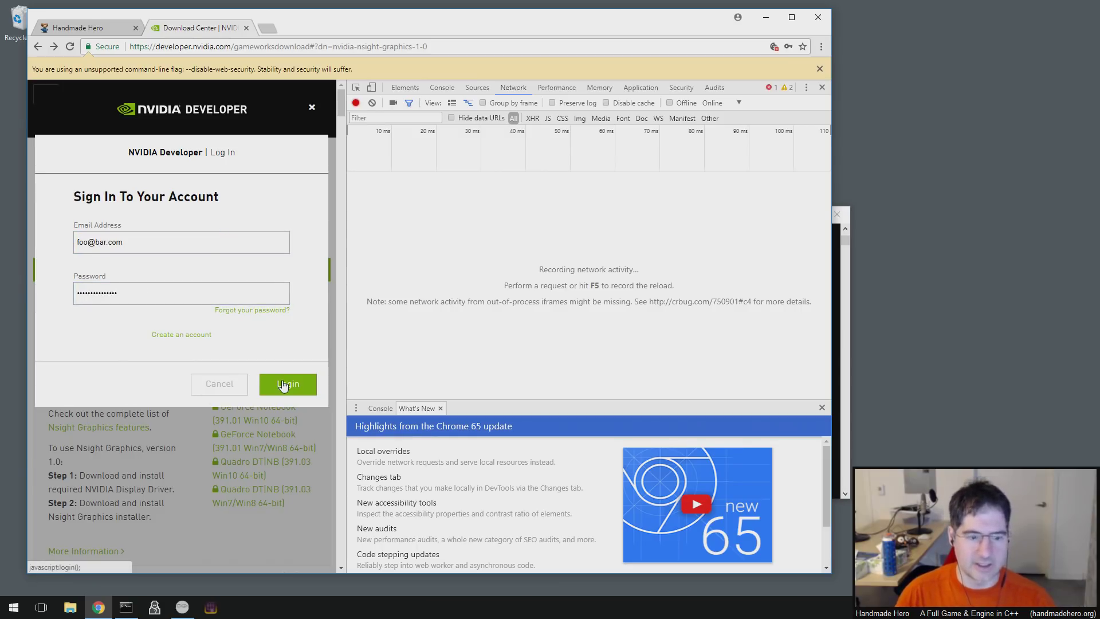
# - Check the access-denied DOMException in the Console, then switch via Elements to Sources showing auth0.min.js
pyautogui.click(774, 87)
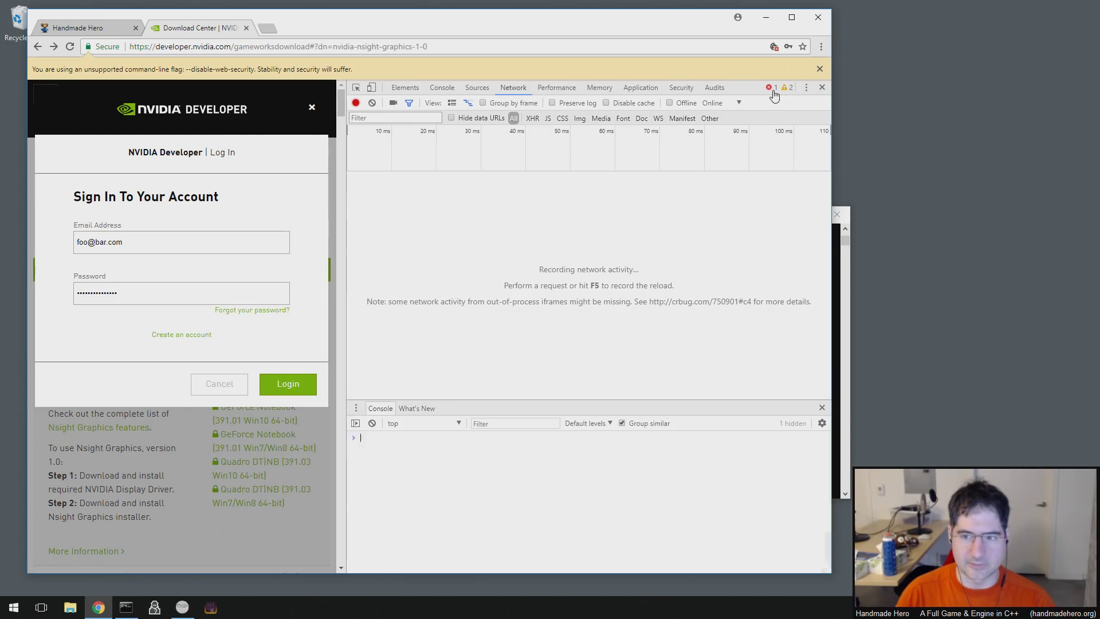
pyautogui.moveTo(509, 474); pyautogui.dragTo(398, 465)
pyautogui.moveTo(671, 467); pyautogui.dragTo(670, 478)
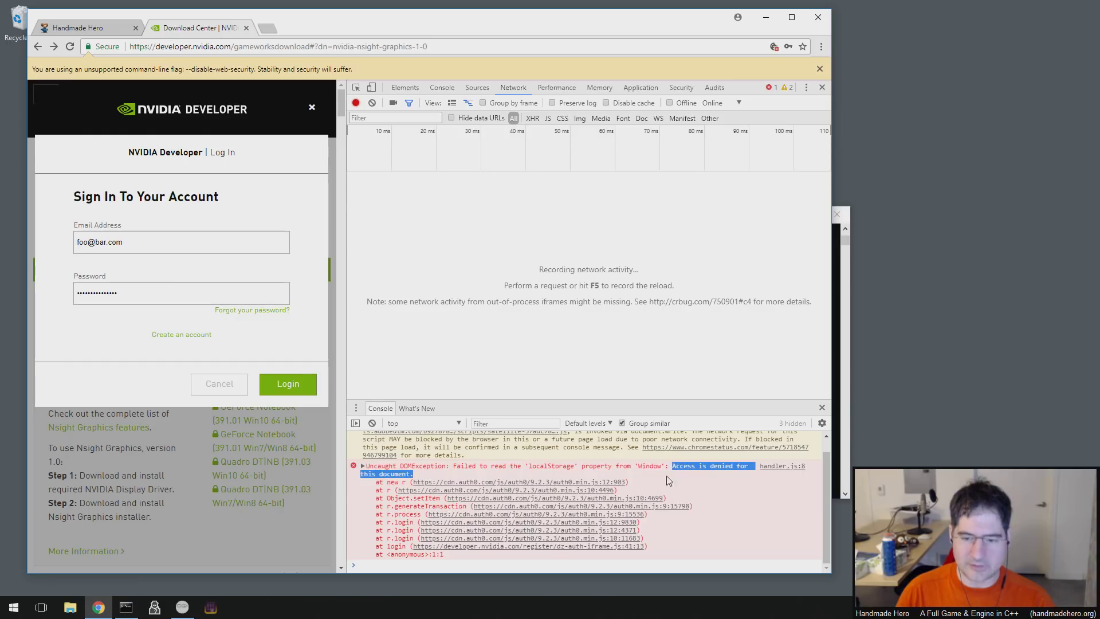
pyautogui.click(739, 466)
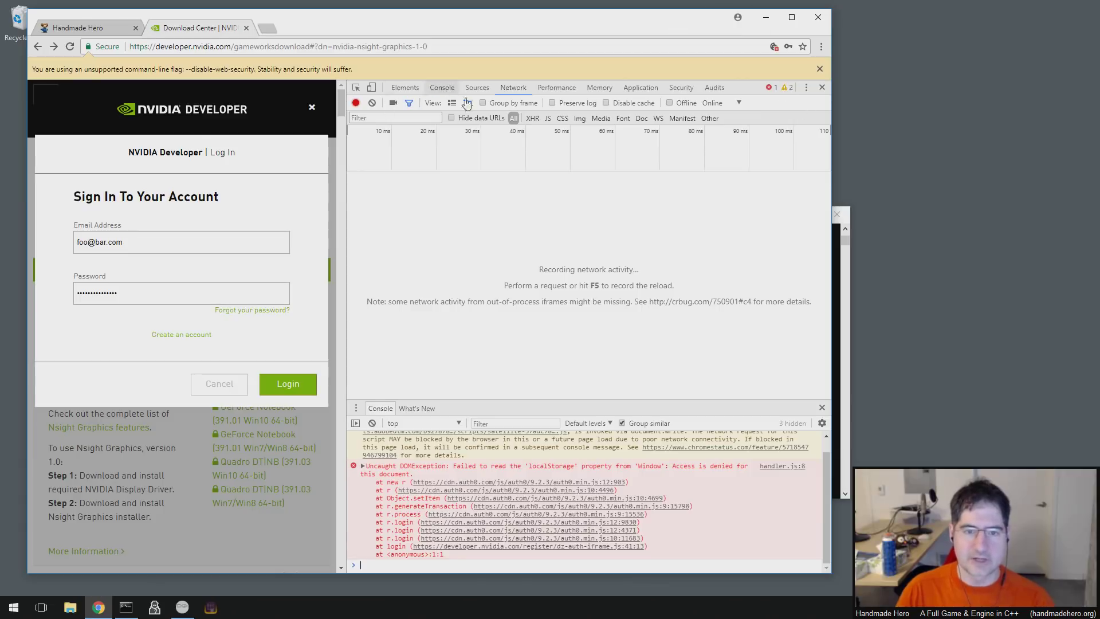
pyautogui.click(402, 88)
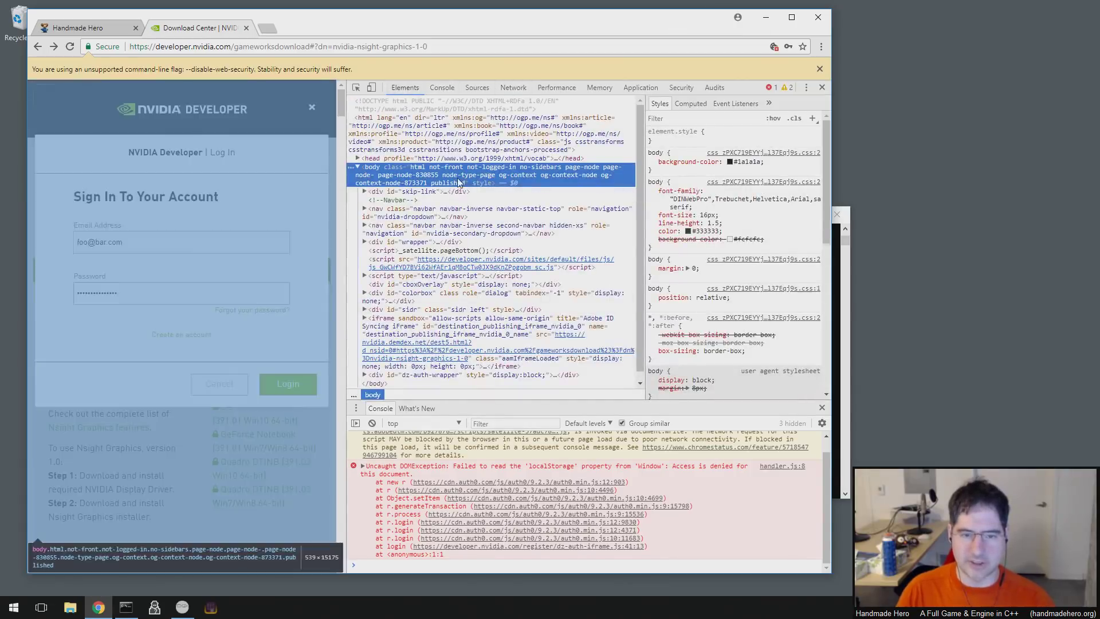
pyautogui.click(475, 91)
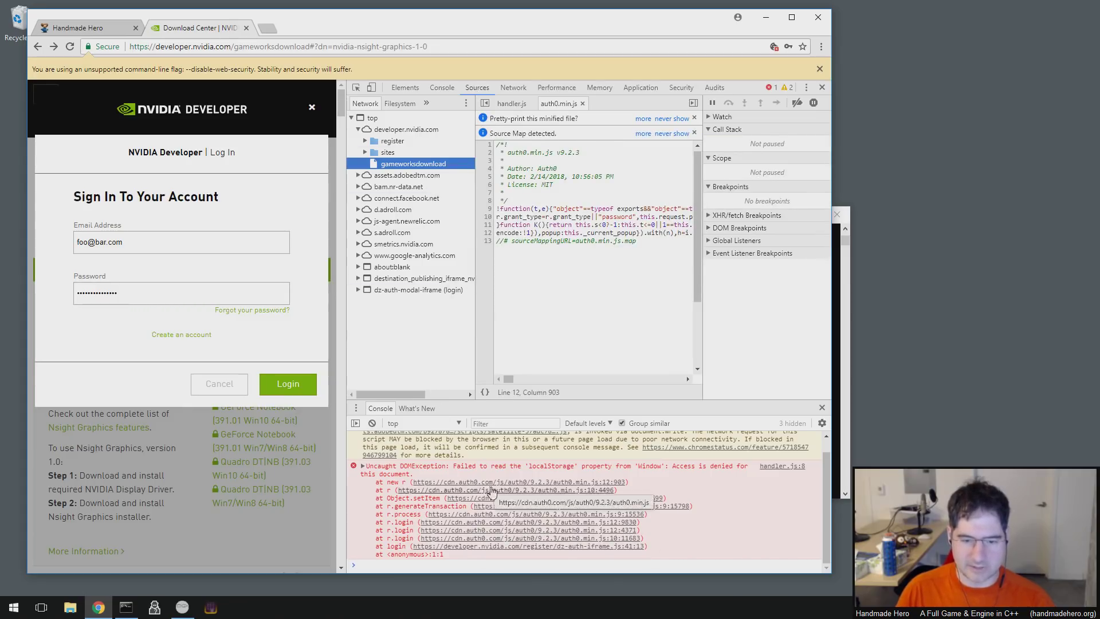
# - Open handler.js at line 8 and select windowHandler in its localStorage statement
pyautogui.click(790, 466)
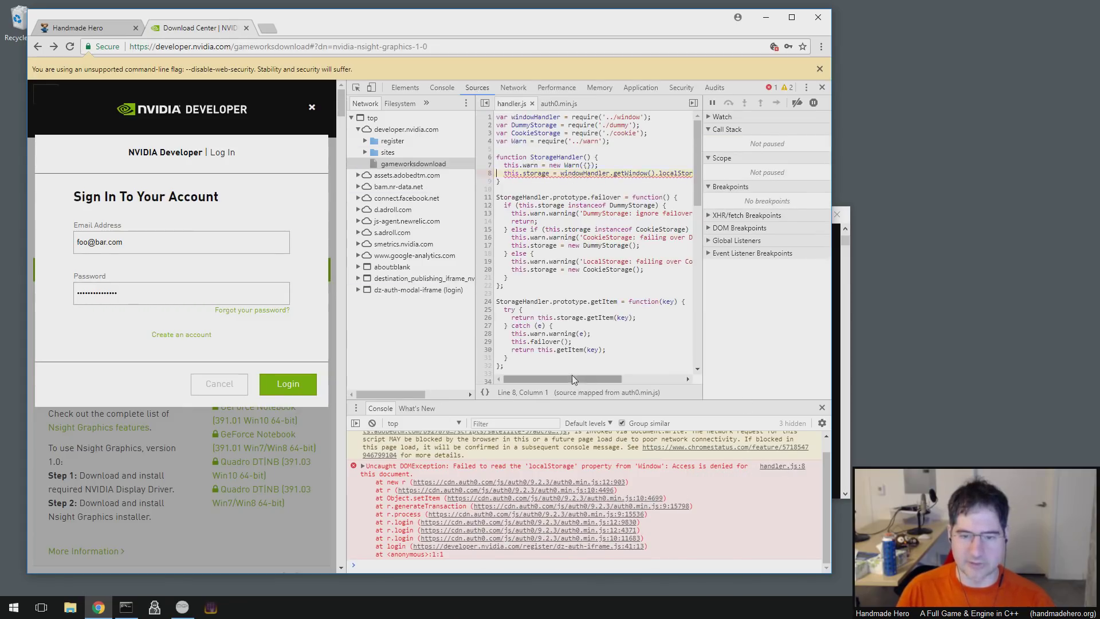
pyautogui.moveTo(572, 378); pyautogui.dragTo(669, 379)
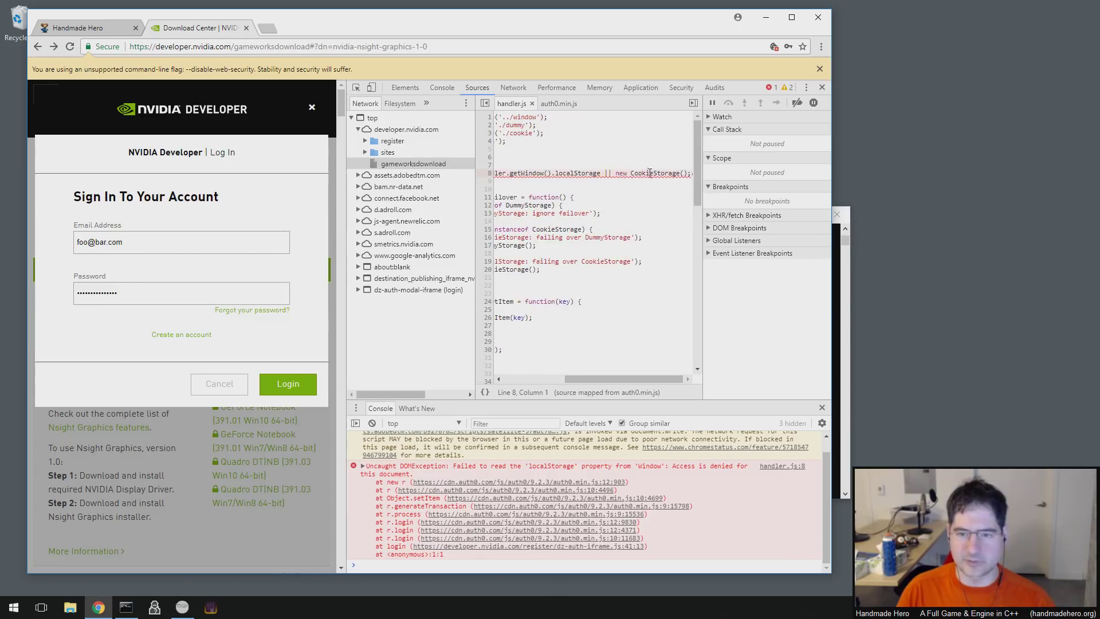
pyautogui.moveTo(613, 382); pyautogui.dragTo(490, 381)
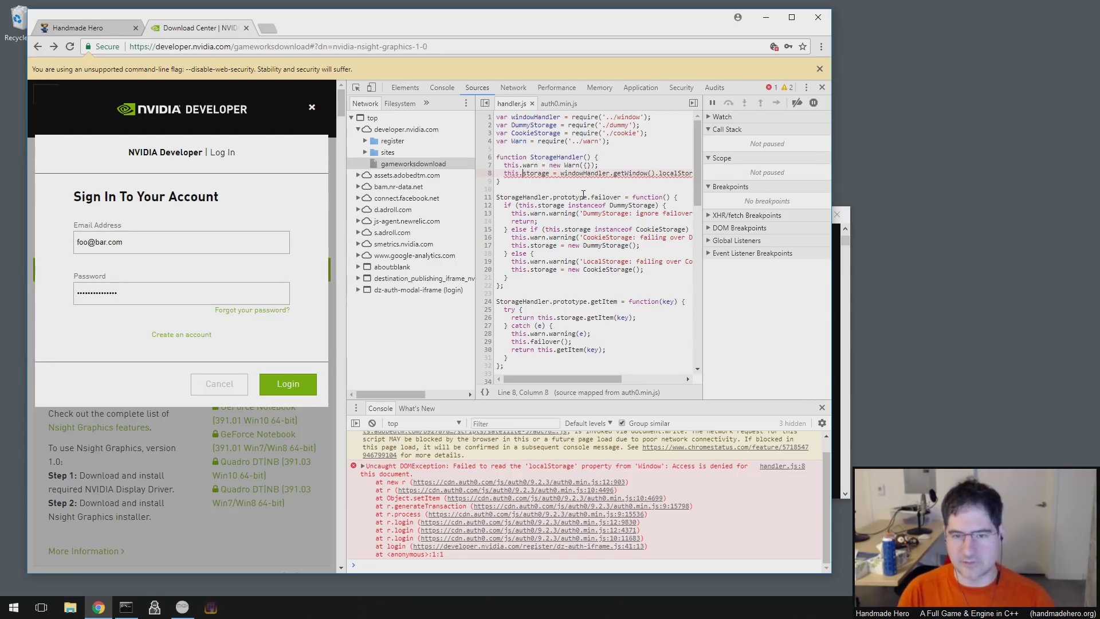
pyautogui.press('Right')
pyautogui.press('Right')
pyautogui.press('Right')
pyautogui.press('Right')
pyautogui.press('Right')
pyautogui.press('Right')
pyautogui.press('Right')
pyautogui.press('Right')
pyautogui.press('Right')
pyautogui.press('Right')
pyautogui.press('End')
pyautogui.write('|| new CookieStorage();')
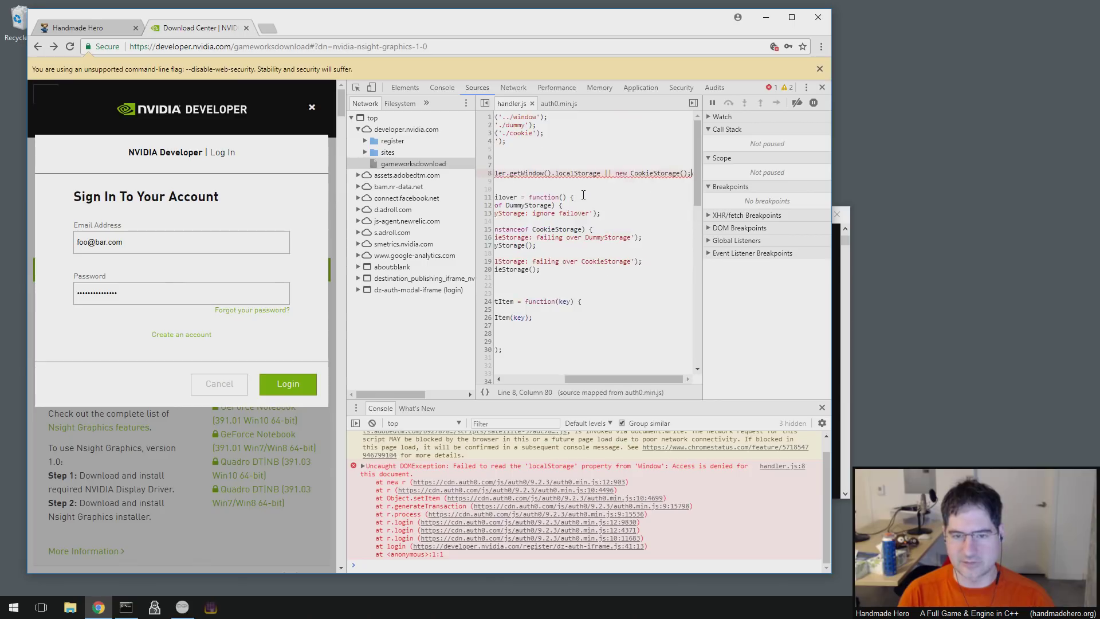
pyautogui.hotkey('ctrl', 'Left')
pyautogui.hotkey('ctrl', 'Left')
pyautogui.hotkey('ctrl', 'Left')
pyautogui.hotkey('ctrl', 'Left')
pyautogui.hotkey('ctrl', 'Left')
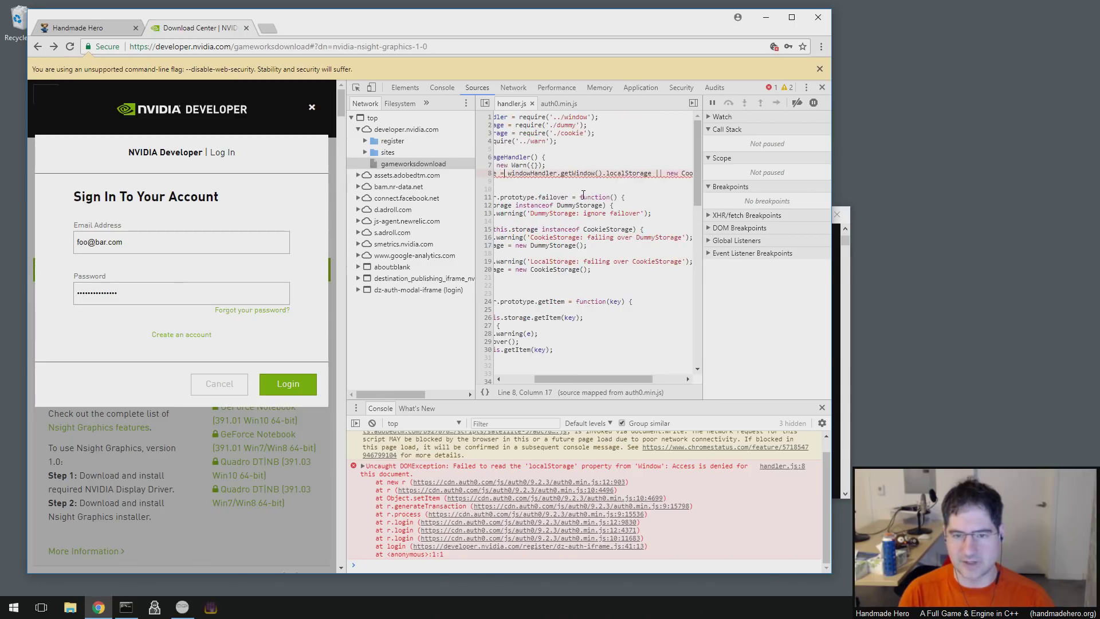
pyautogui.hotkey('ctrl', 'shift', 'Right')
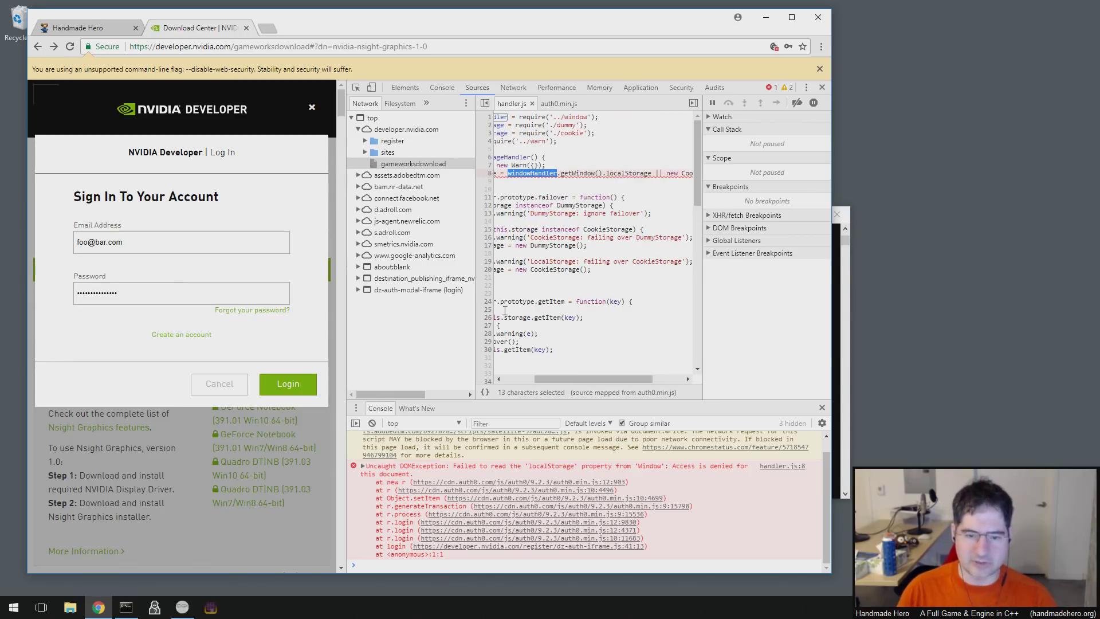
# - Paste windowHandler into the Console, evaluate it, and expand the ReferenceError
pyautogui.click(463, 567)
pyautogui.write('windowHandler')
pyautogui.press('Return')
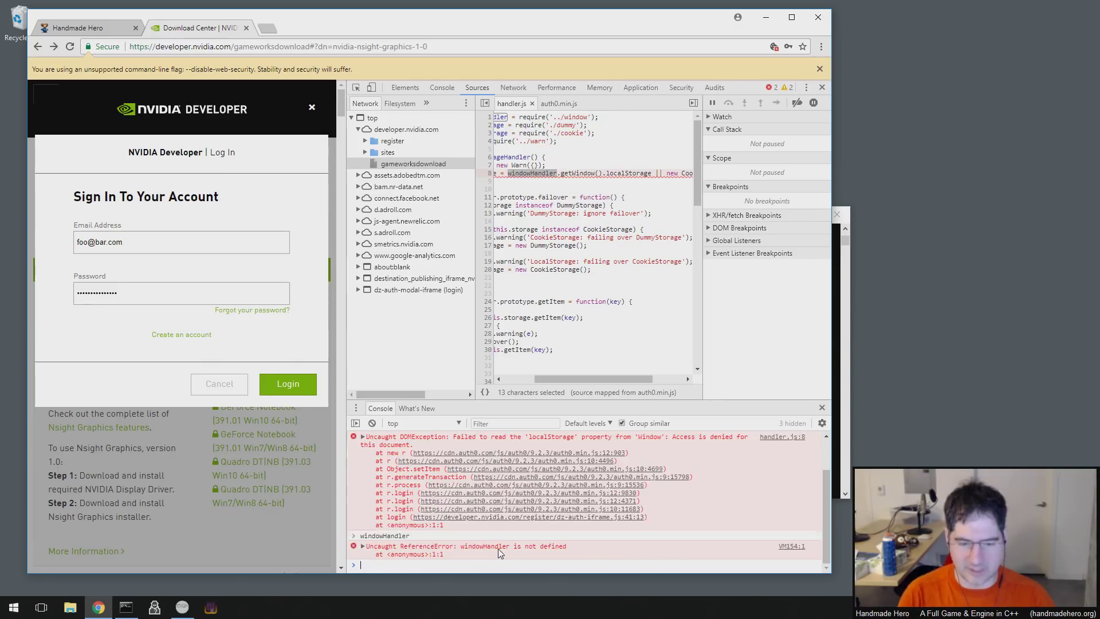
pyautogui.click(502, 550)
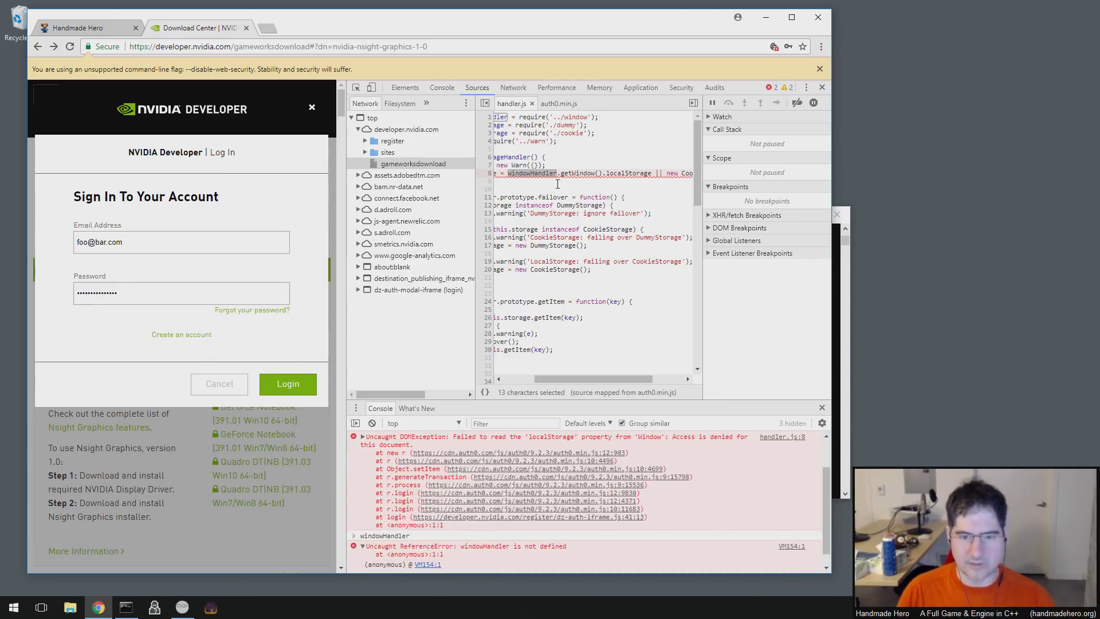
# - Go to the top of handler.js and select the code on line 1
pyautogui.click(553, 173)
pyautogui.click(482, 542)
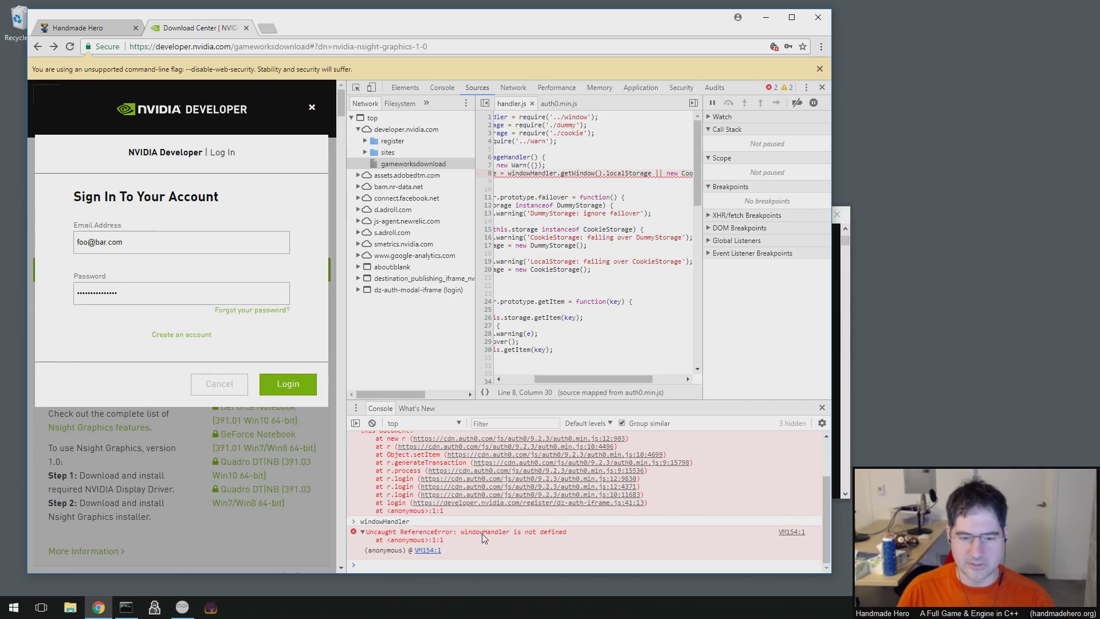
pyautogui.scroll(3, 482, 536)
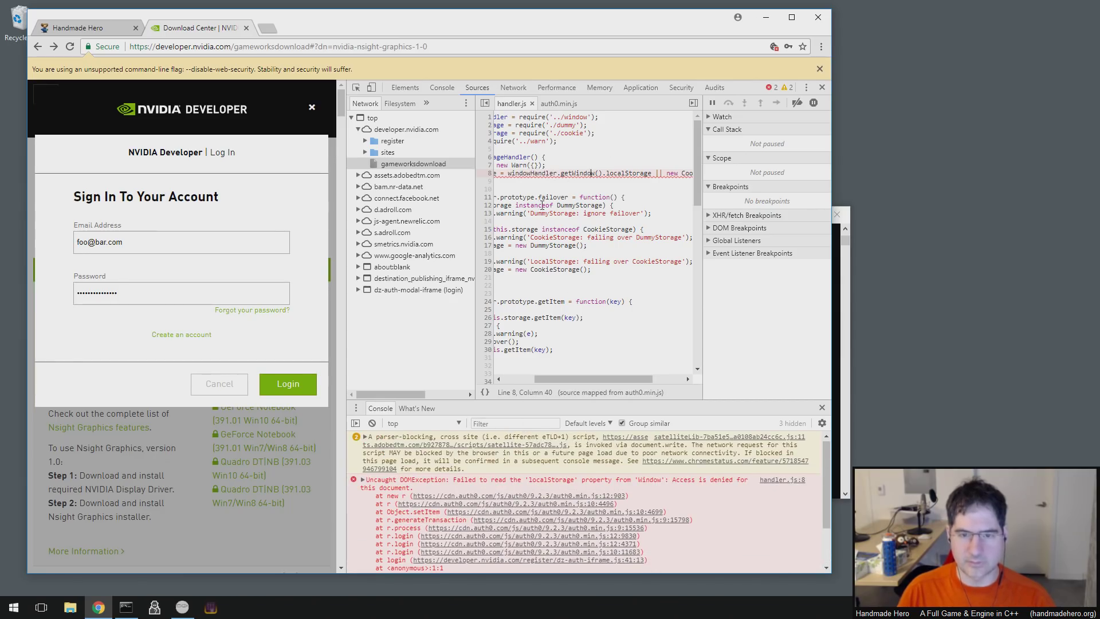
pyautogui.press('Up')
pyautogui.press('Up')
pyautogui.press('Up')
pyautogui.press('Up')
pyautogui.press('Up')
pyautogui.press('Right')
pyautogui.press('Right')
pyautogui.press('Right')
pyautogui.press('Right')
pyautogui.press('Right')
pyautogui.press('Right')
pyautogui.press('Right')
pyautogui.press('Right')
pyautogui.press('Right')
pyautogui.press('Right')
pyautogui.press('Right')
pyautogui.press('Right')
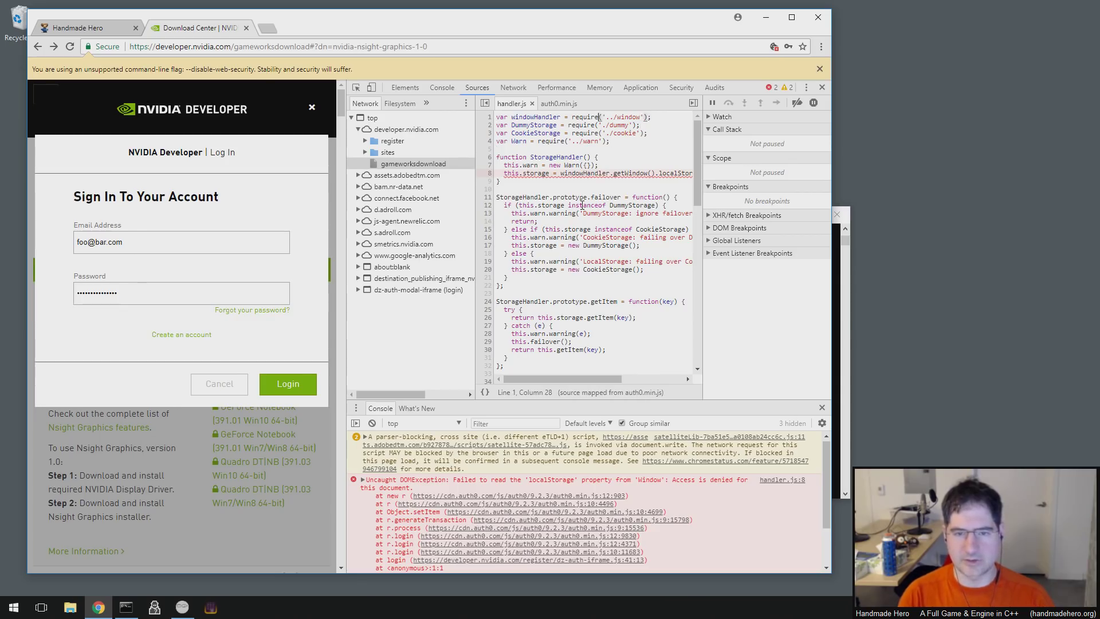
pyautogui.press('Home')
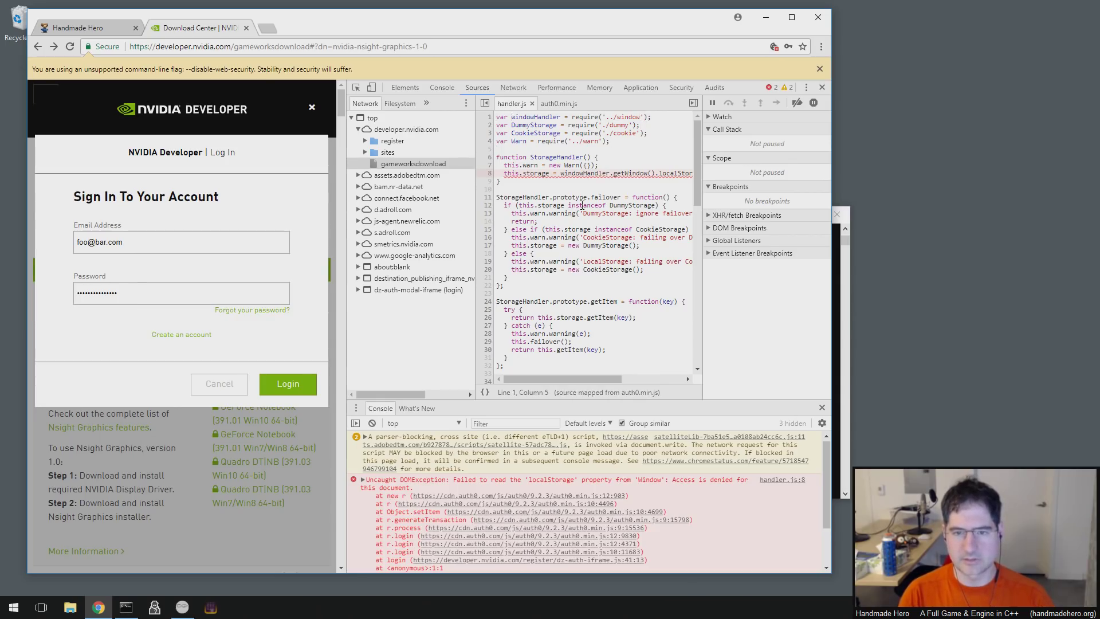
pyautogui.hotkey('shift', 'End')
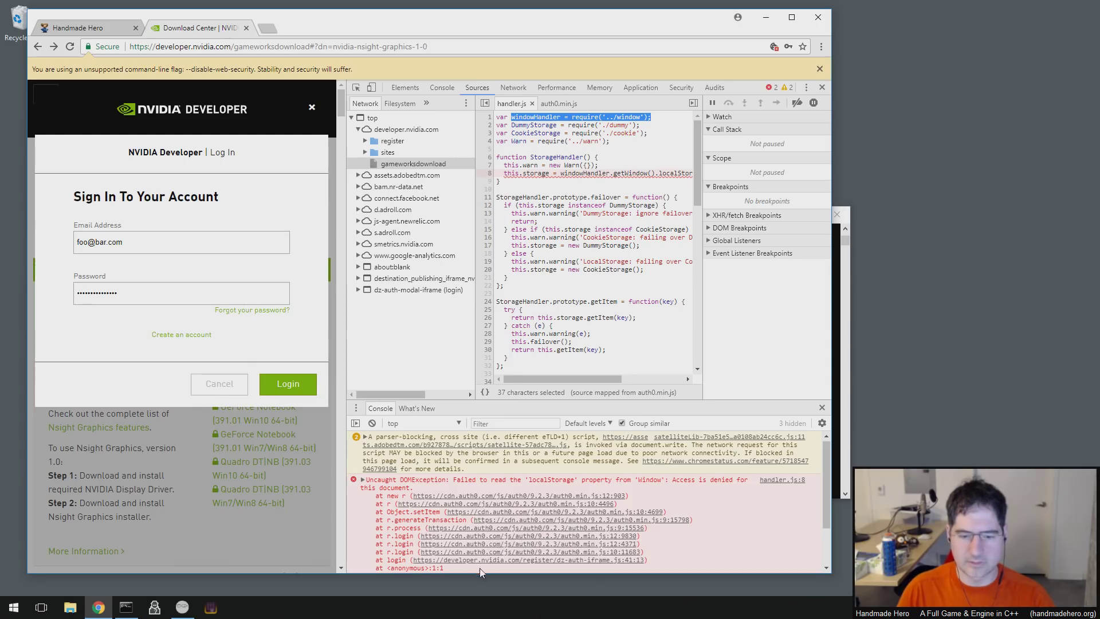
# - Evaluate windowHandler and the copied require('../window'); from line 1 in the Console
pyautogui.click(583, 141)
pyautogui.moveTo(571, 117); pyautogui.dragTo(653, 115)
pyautogui.hotkey('ctrl', 'c')
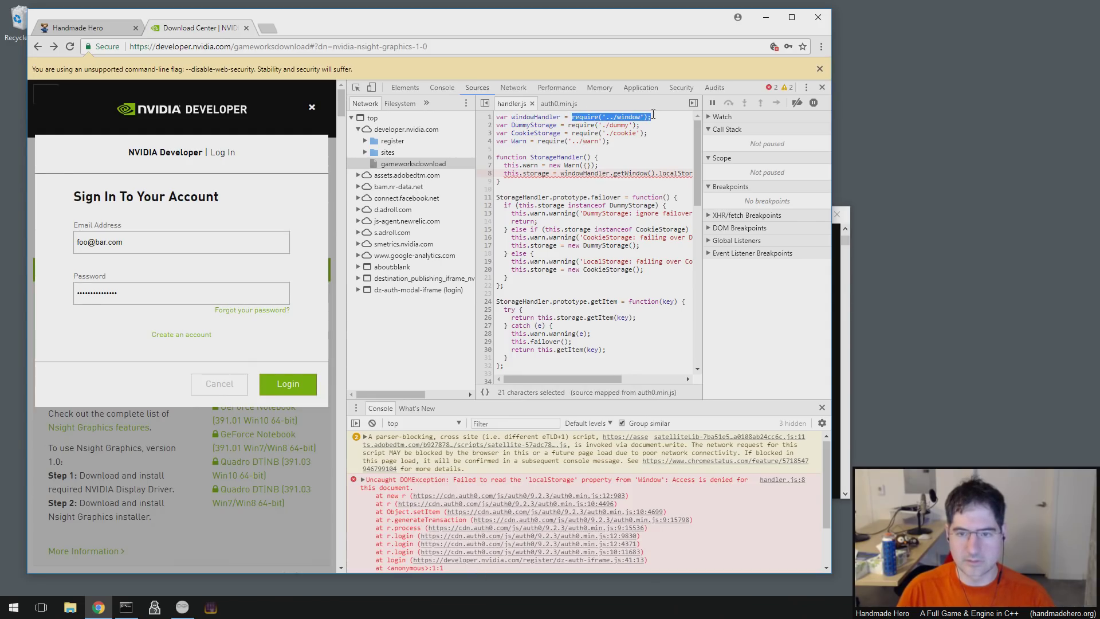
pyautogui.click(709, 531)
pyautogui.write('windowHandler')
pyautogui.press('Return')
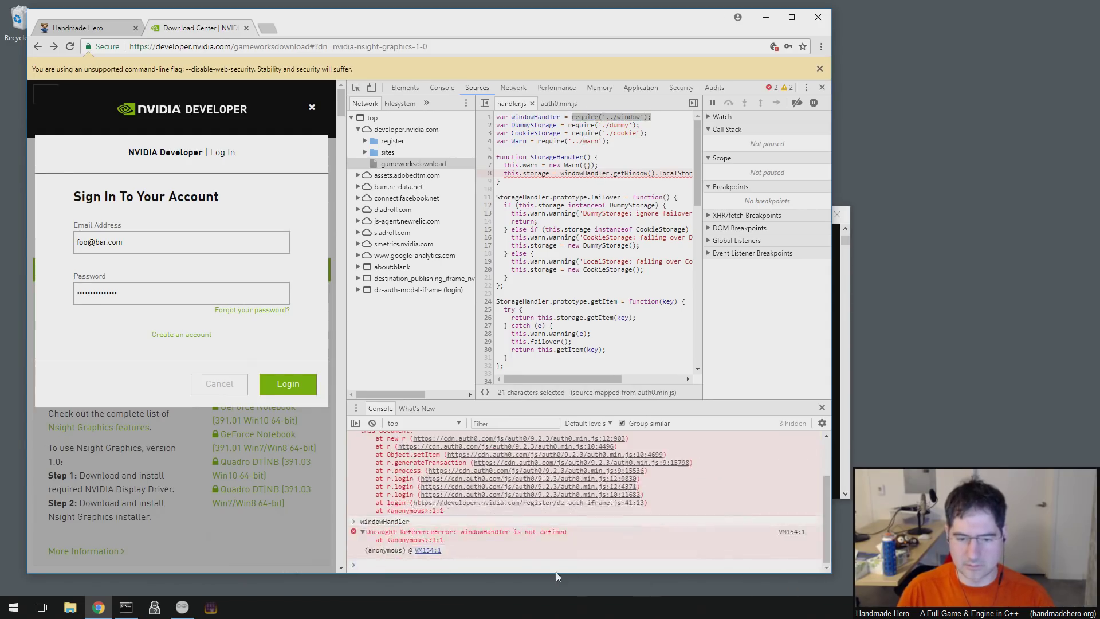
pyautogui.hotkey('ctrl', 'v')
pyautogui.press('Return')
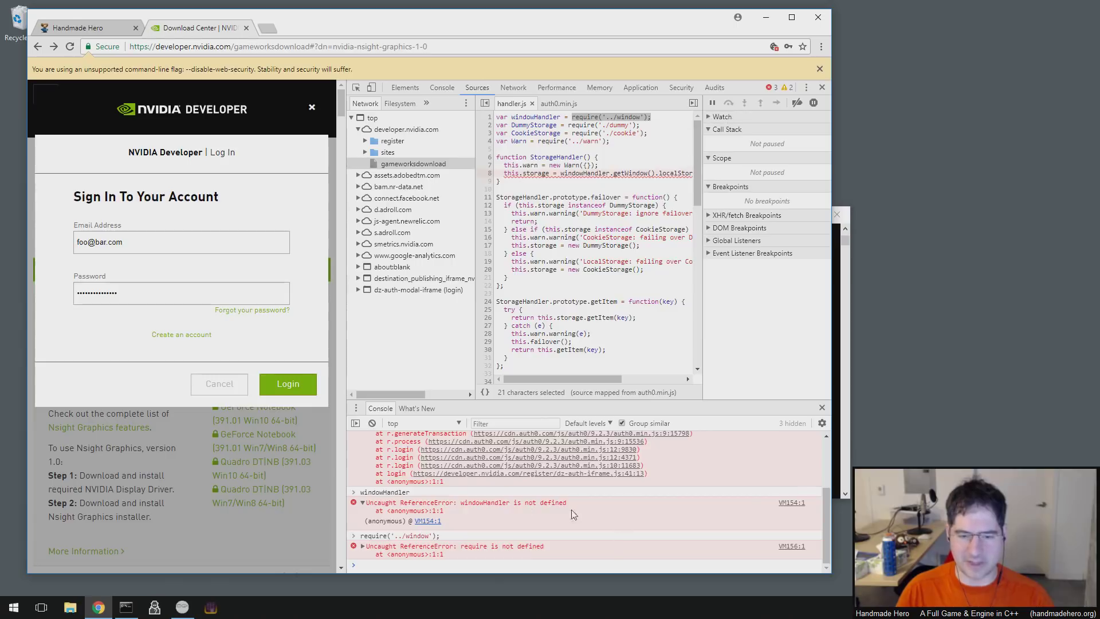
# - Mark windowHandler on line 1, then set a breakpoint on line 8 of handler.js
pyautogui.scroll(5, 573, 514)
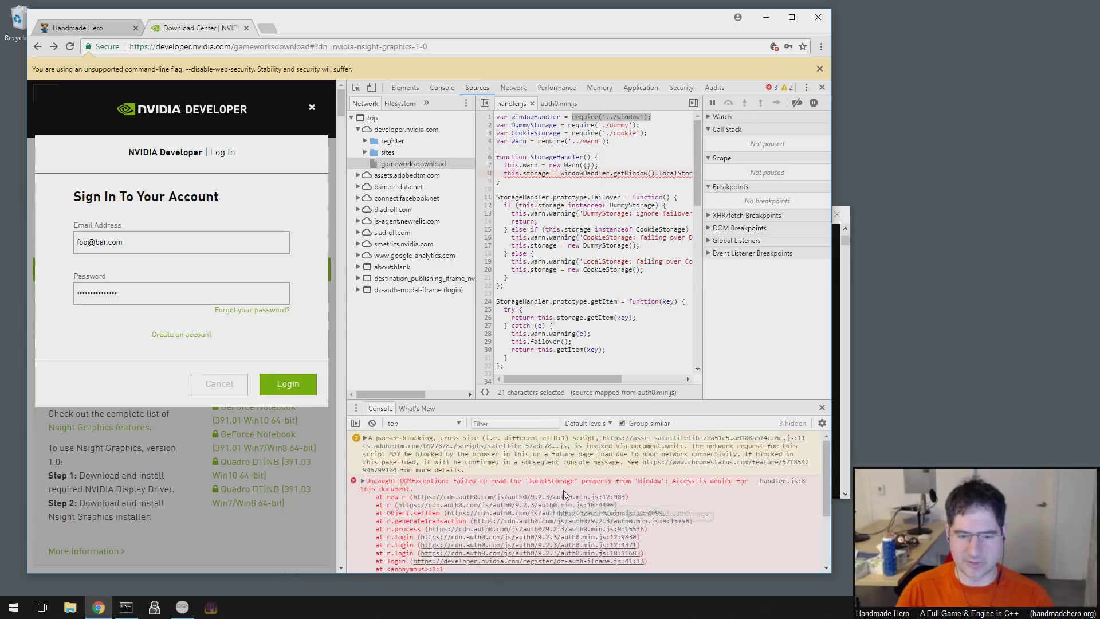
pyautogui.click(545, 141)
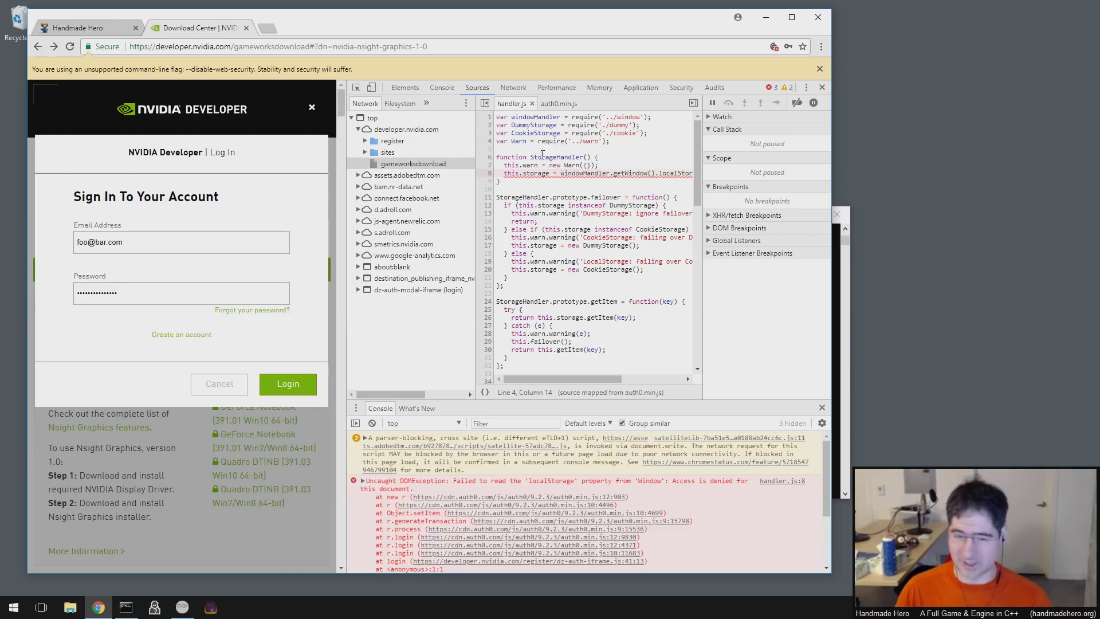
pyautogui.click(542, 118)
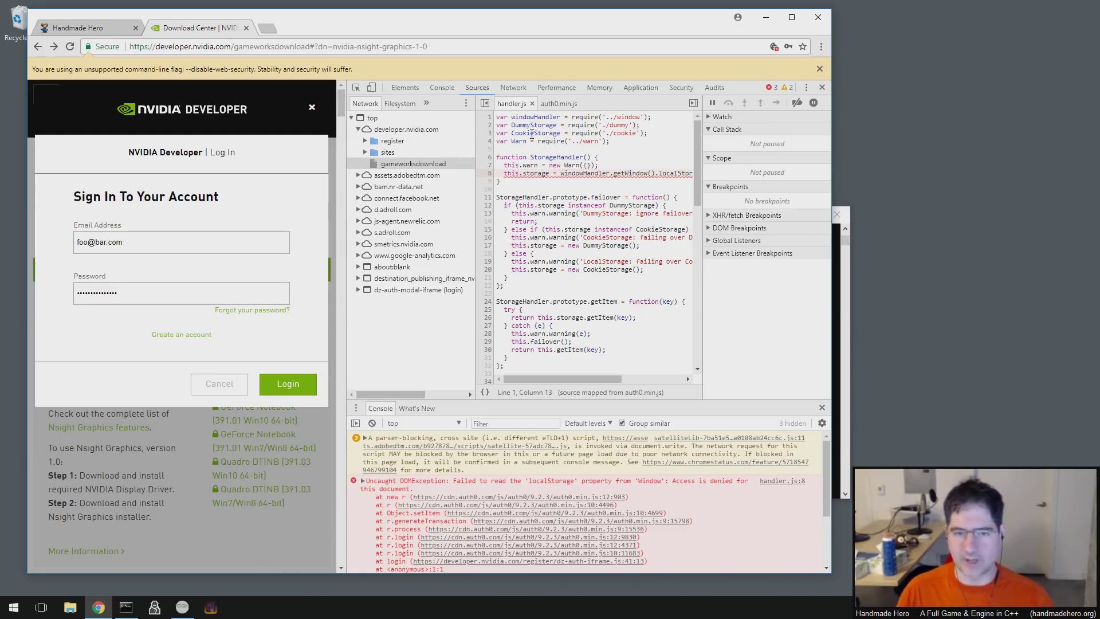
pyautogui.keyDown('shift'); pyautogui.click(548, 118); pyautogui.keyUp('shift')
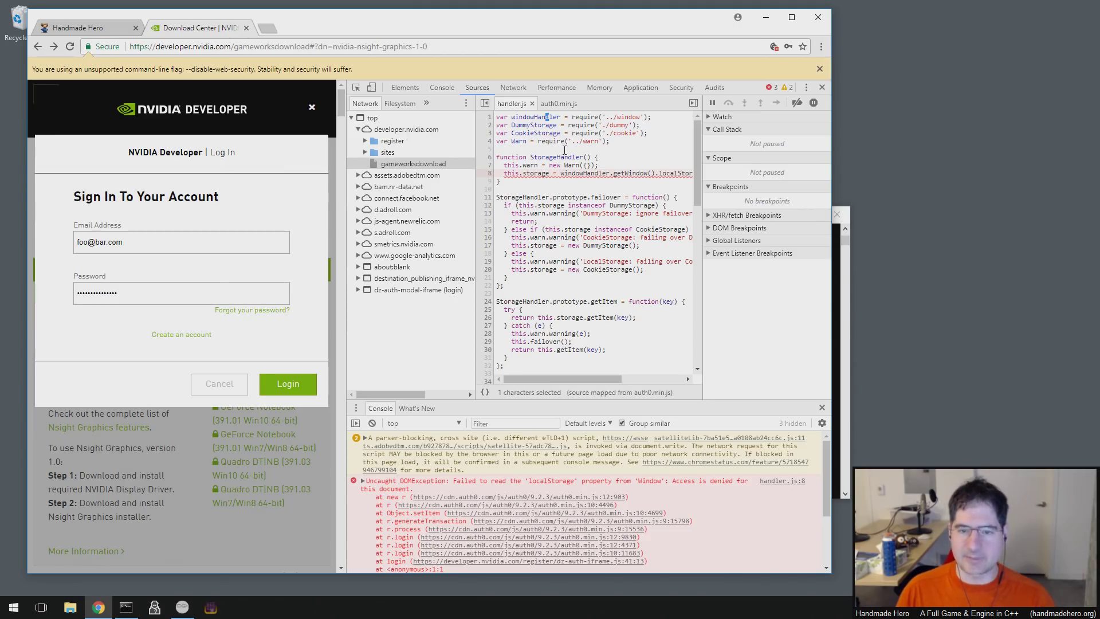
pyautogui.click(594, 173)
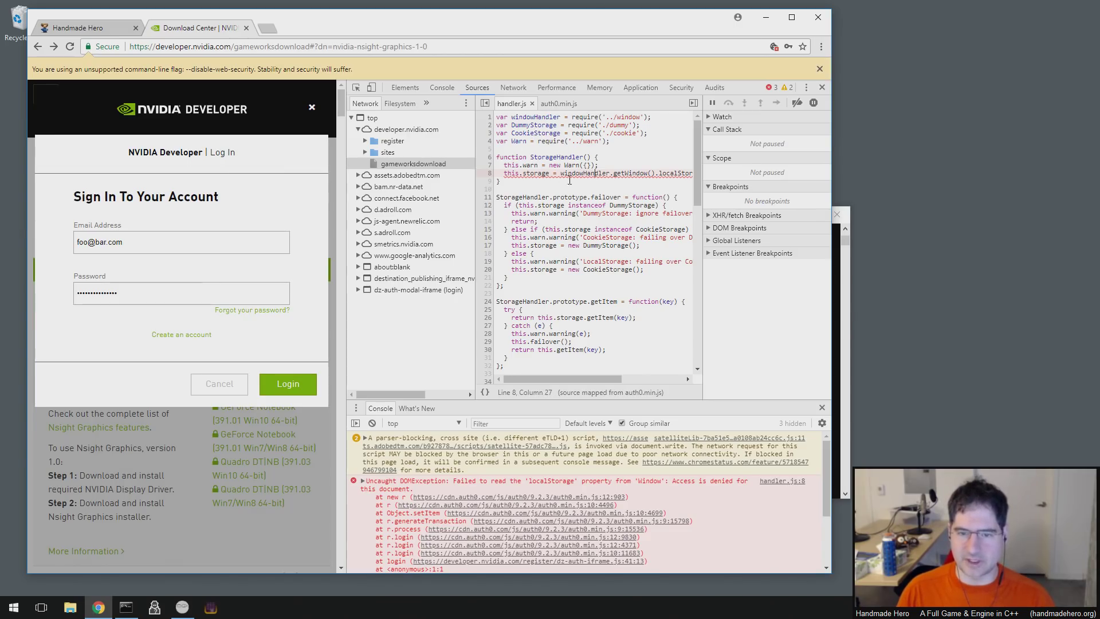
pyautogui.click(489, 174)
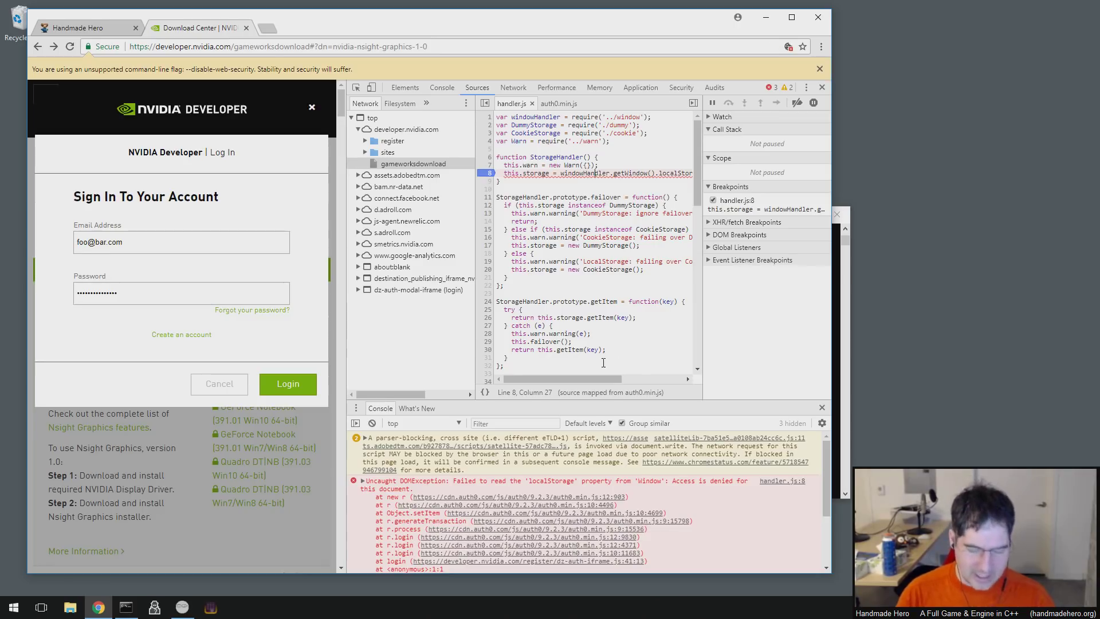
# - Retry the login to pause at the line 8 breakpoint and evaluate windowHandler in the Console
pyautogui.click(290, 385)
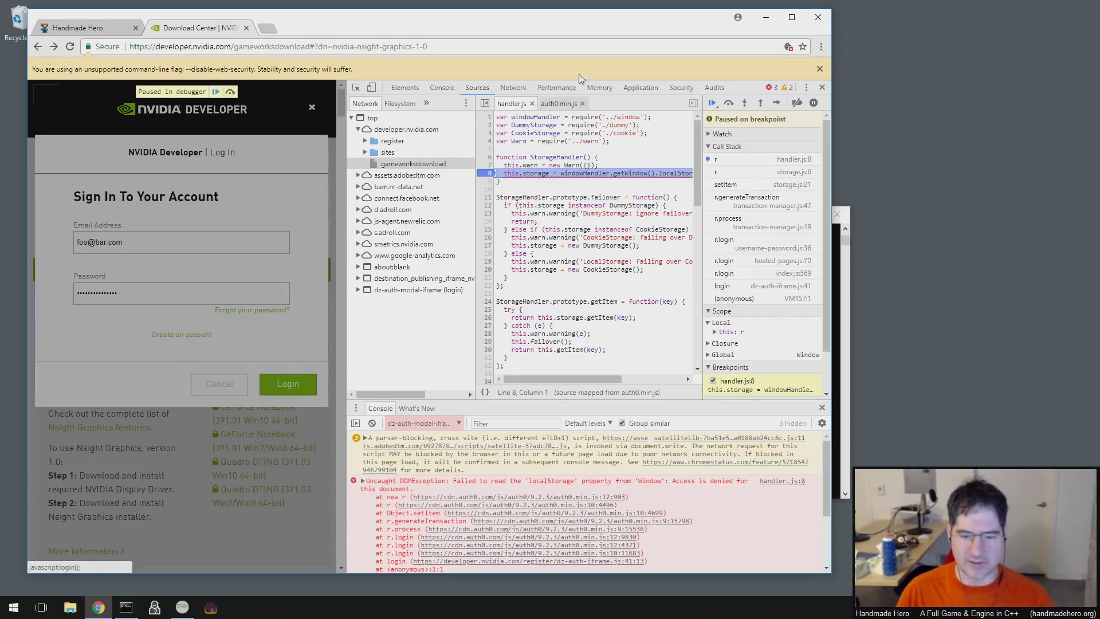
pyautogui.scroll(-3, 567, 499)
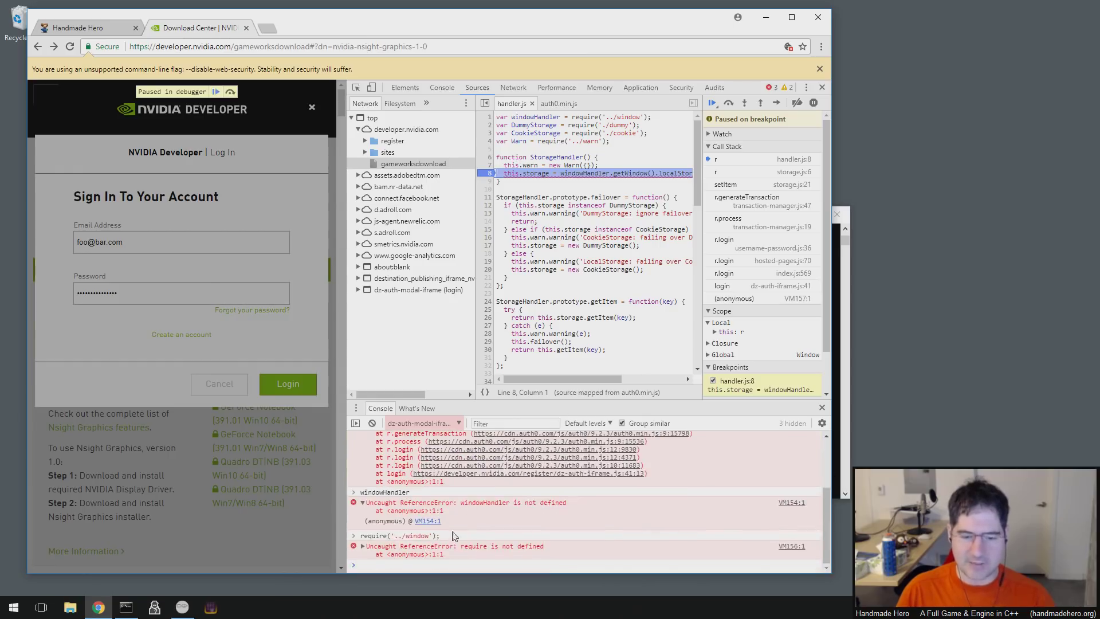
pyautogui.write('wiwndo')
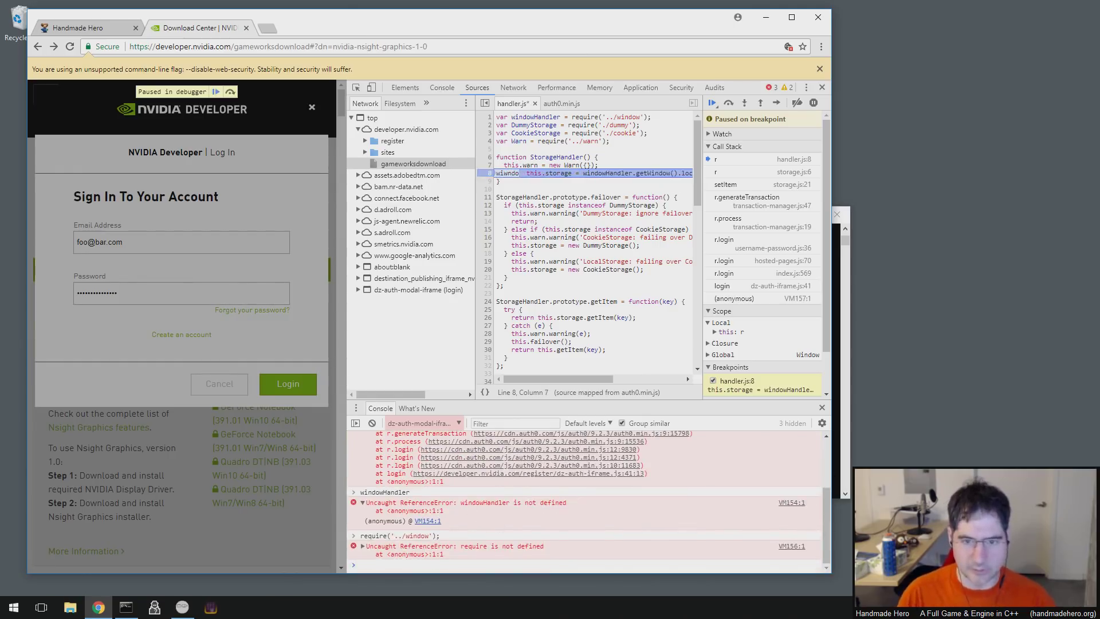
pyautogui.press('Escape')
pyautogui.hotkey('ctrl', 'z')
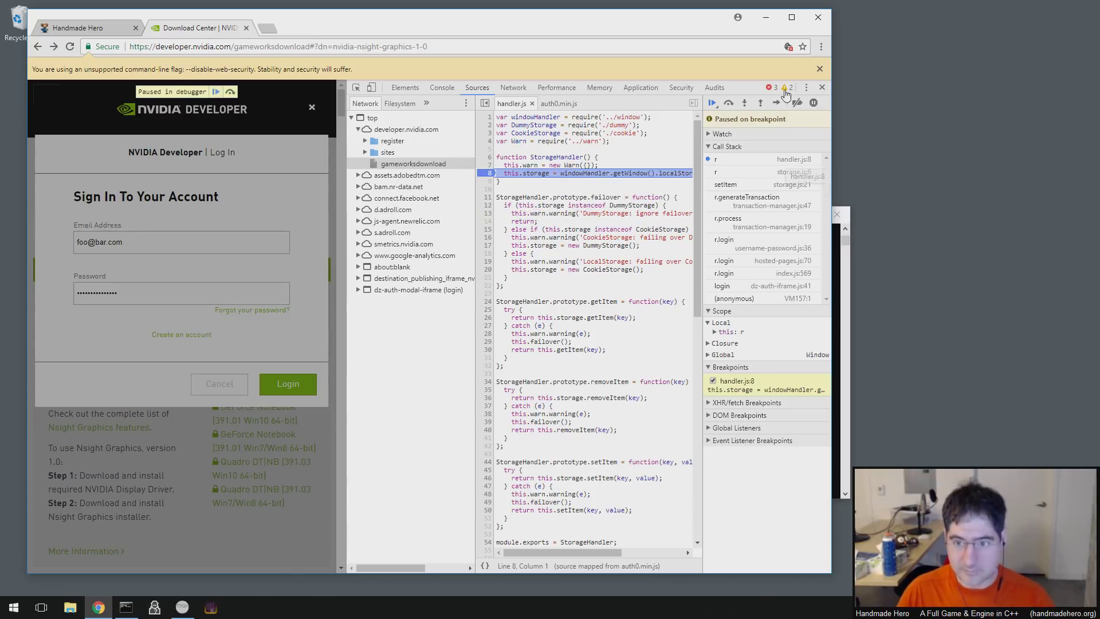
pyautogui.press('Escape')
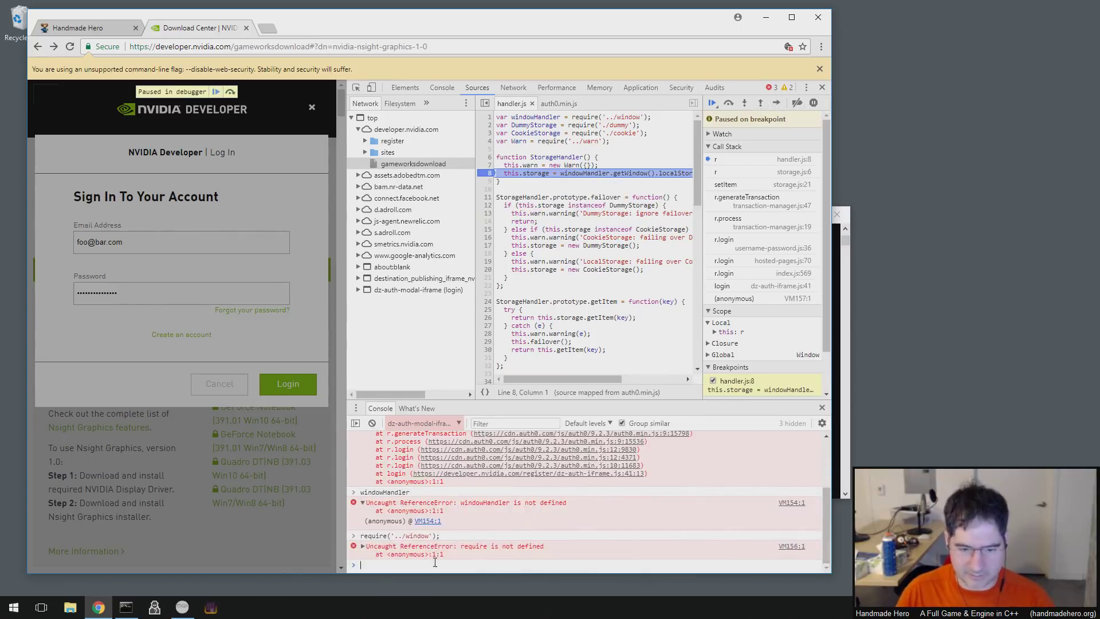
pyautogui.write('windowHandler')
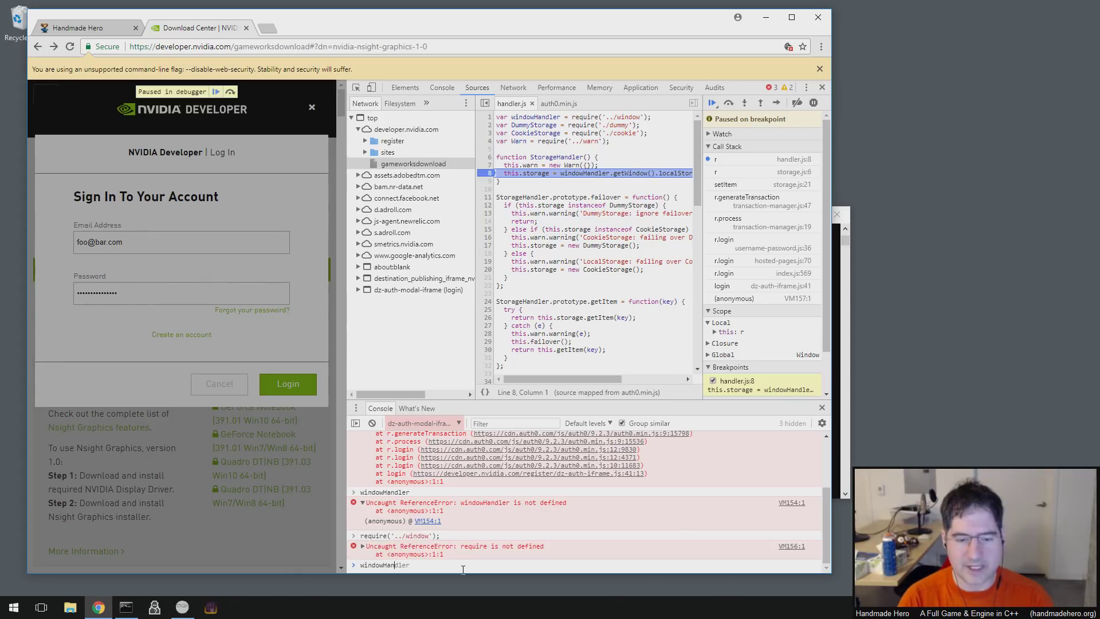
pyautogui.press('Return')
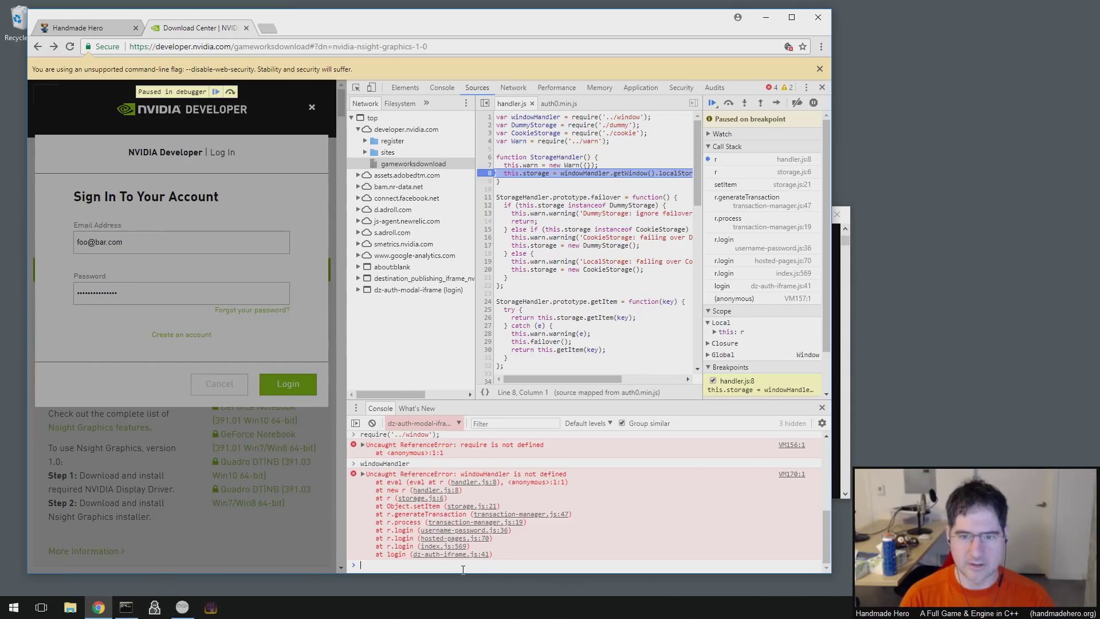
# - Highlight require in the handler source and test whether require is defined in the Console
pyautogui.doubleClick(574, 118)
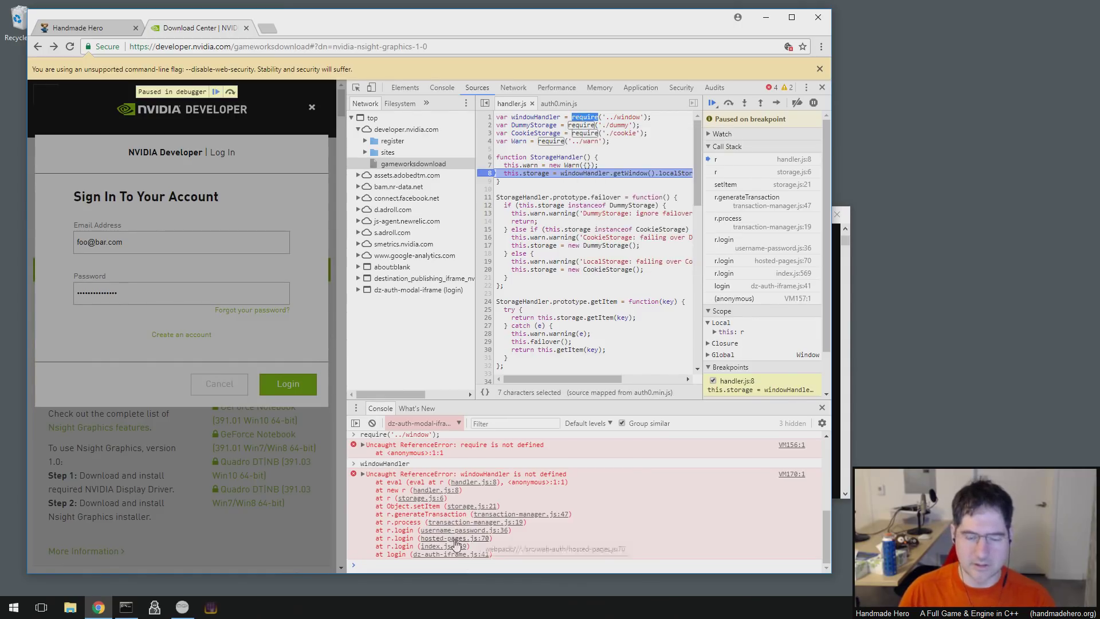
pyautogui.click(452, 571)
pyautogui.write('require')
pyautogui.press('Return')
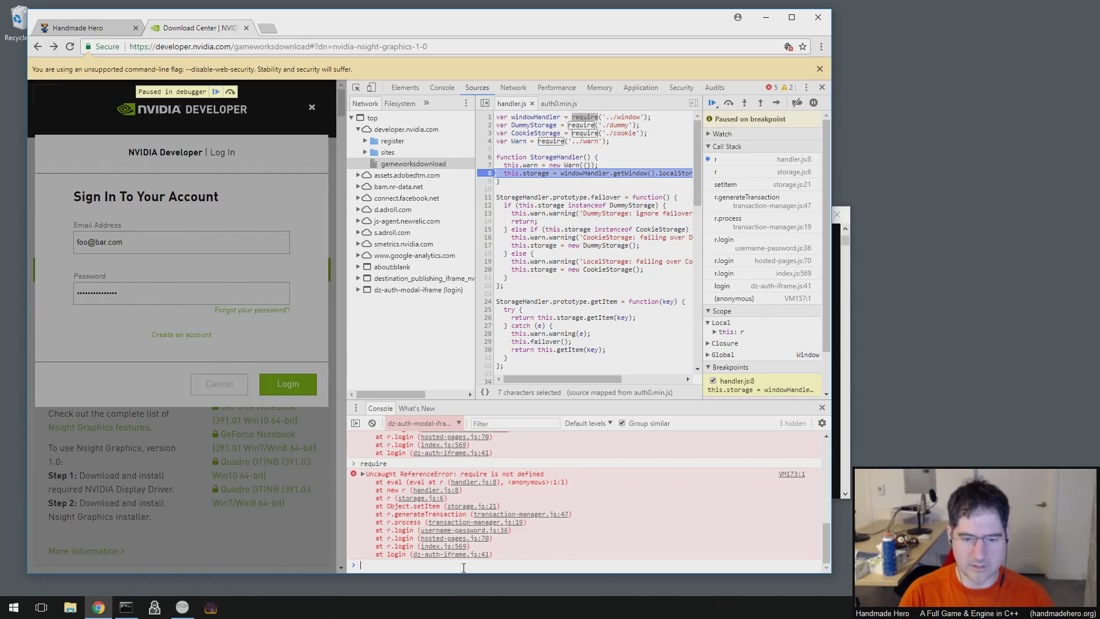
# - Evaluate this in the paused frame, which returns an object holding warn
pyautogui.click(554, 141)
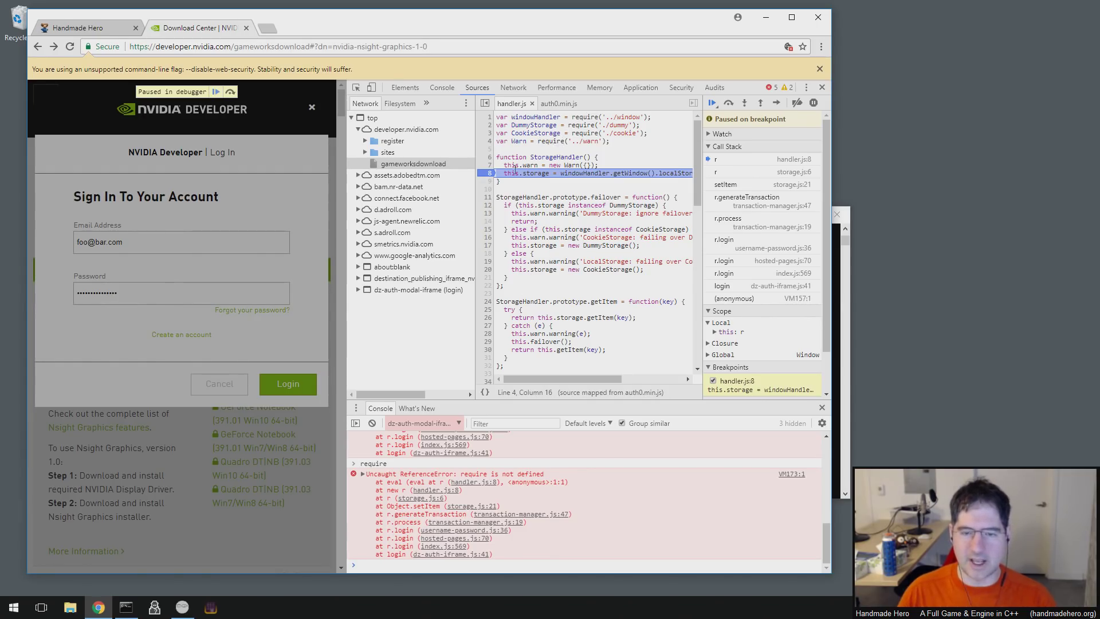
pyautogui.tripleClick(510, 133)
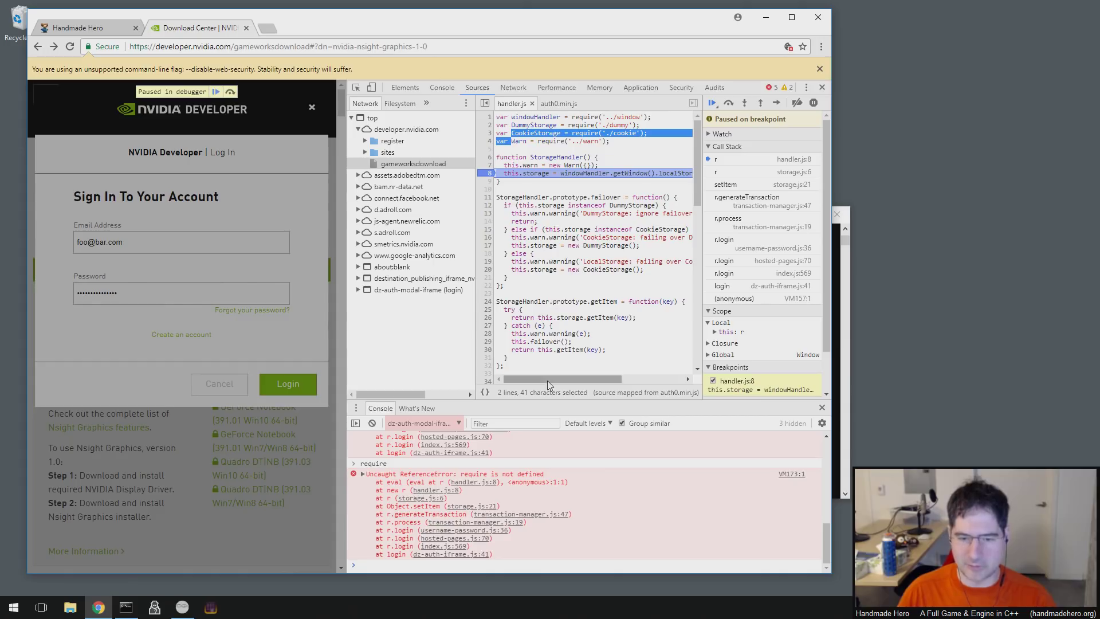
pyautogui.moveTo(548, 380); pyautogui.dragTo(504, 376)
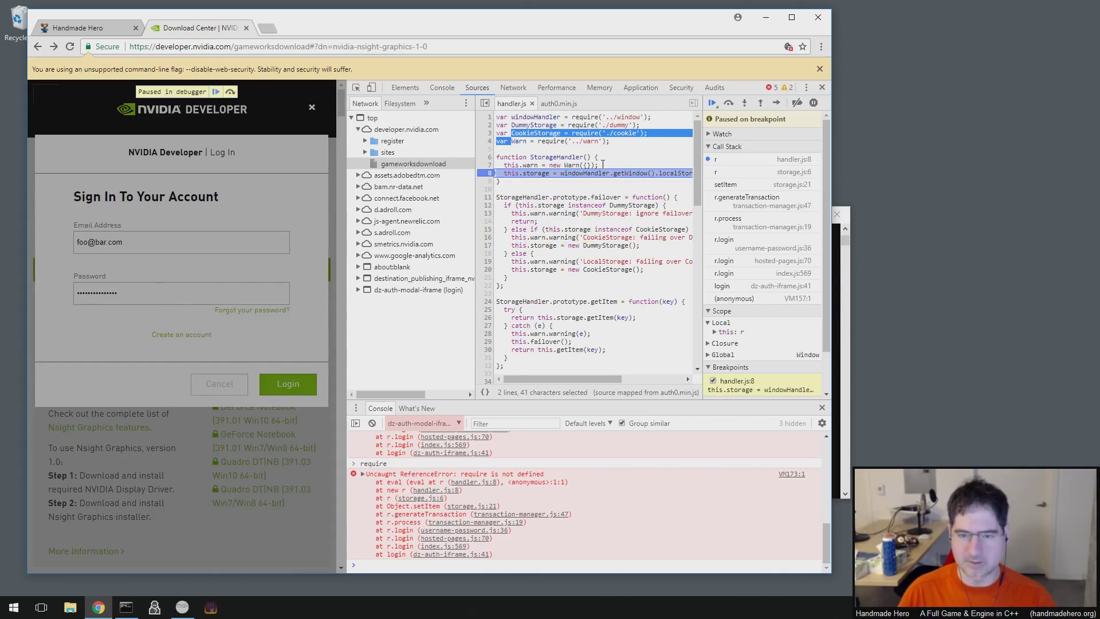
pyautogui.click(605, 166)
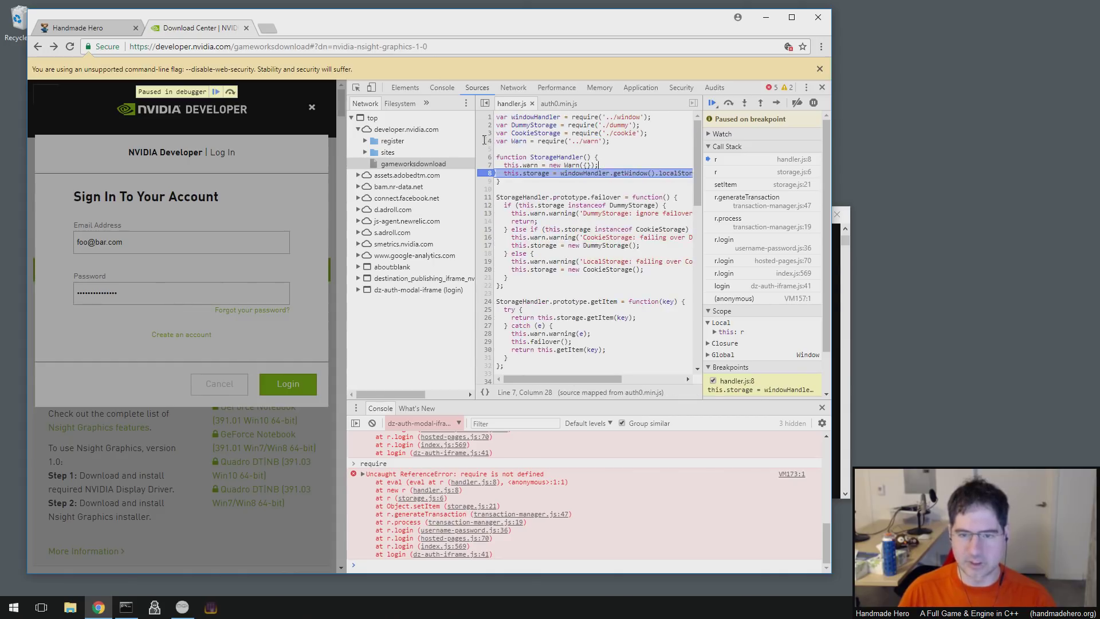
pyautogui.click(430, 566)
pyautogui.write('this')
pyautogui.press('Return')
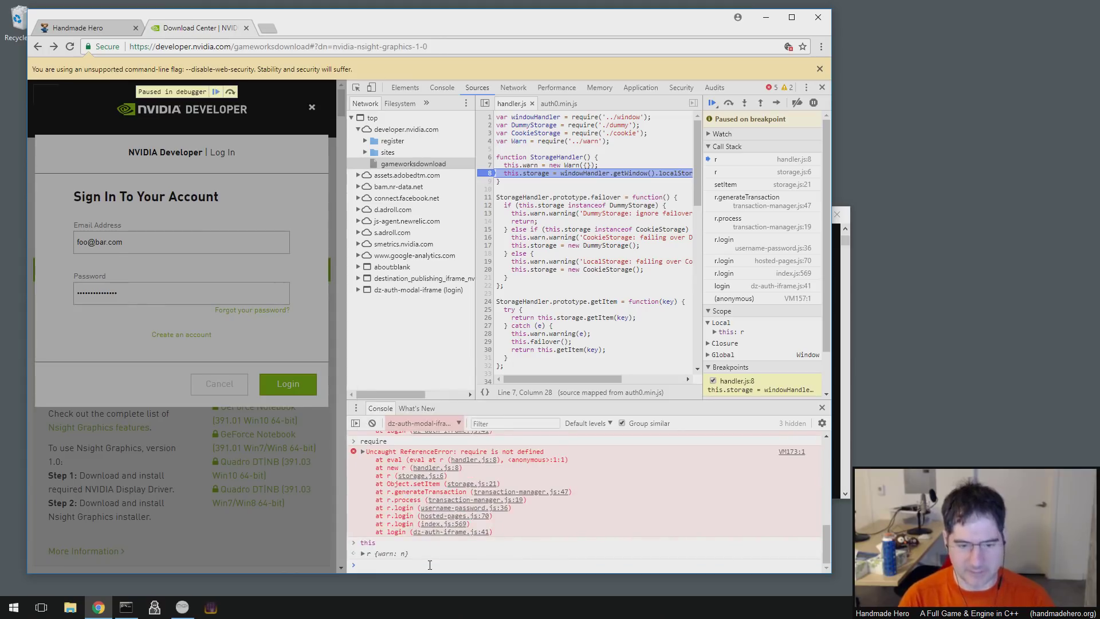
# - Re-evaluate this in the console, expand r {warn: n}, and preview this.warn on line 8
pyautogui.write('this')
pyautogui.press('Return')
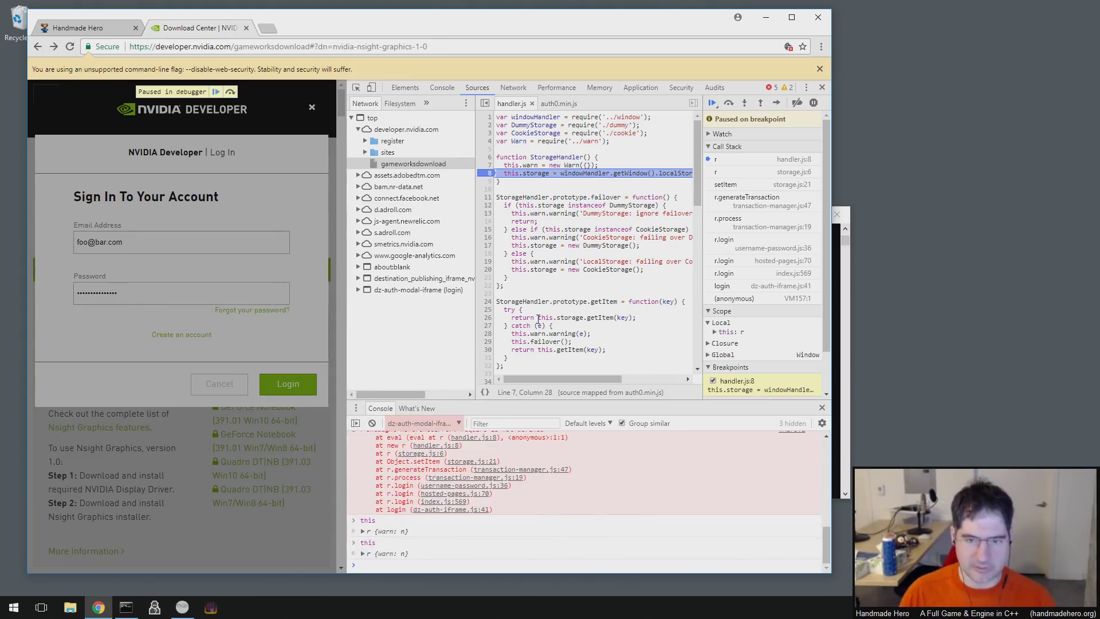
pyautogui.click(363, 553)
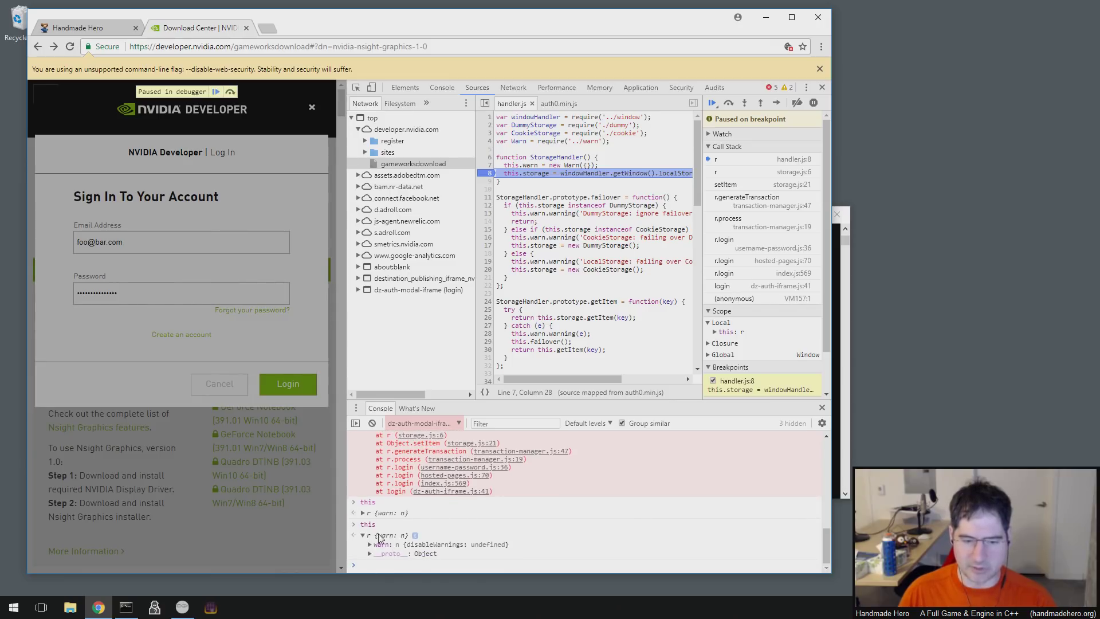
pyautogui.click(521, 158)
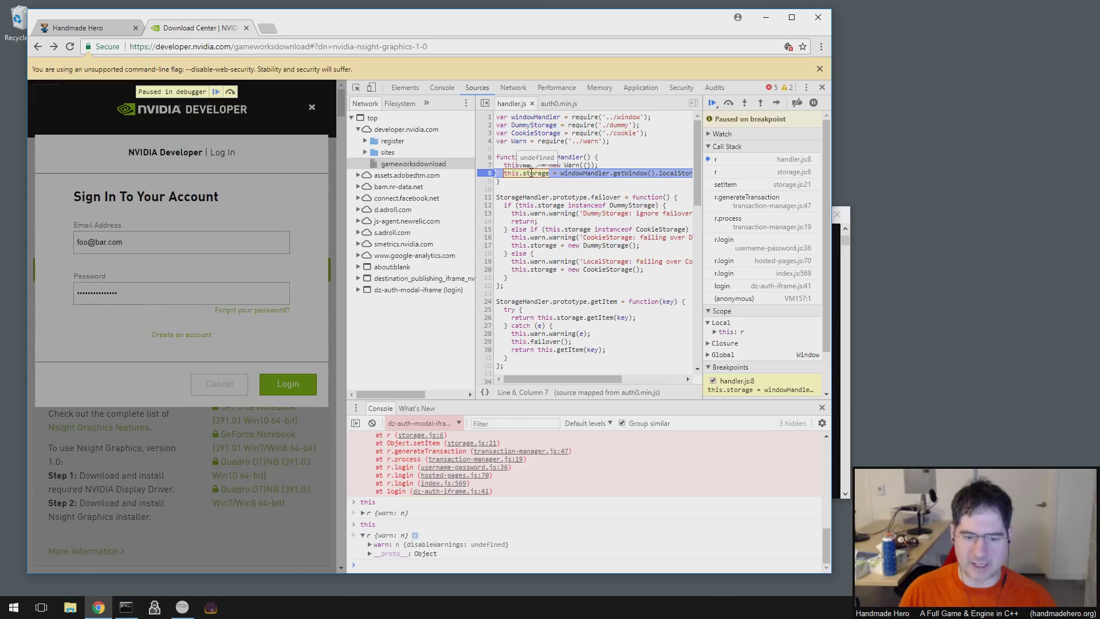
pyautogui.click(532, 174)
pyautogui.moveTo(530, 169)
pyautogui.click(593, 165)
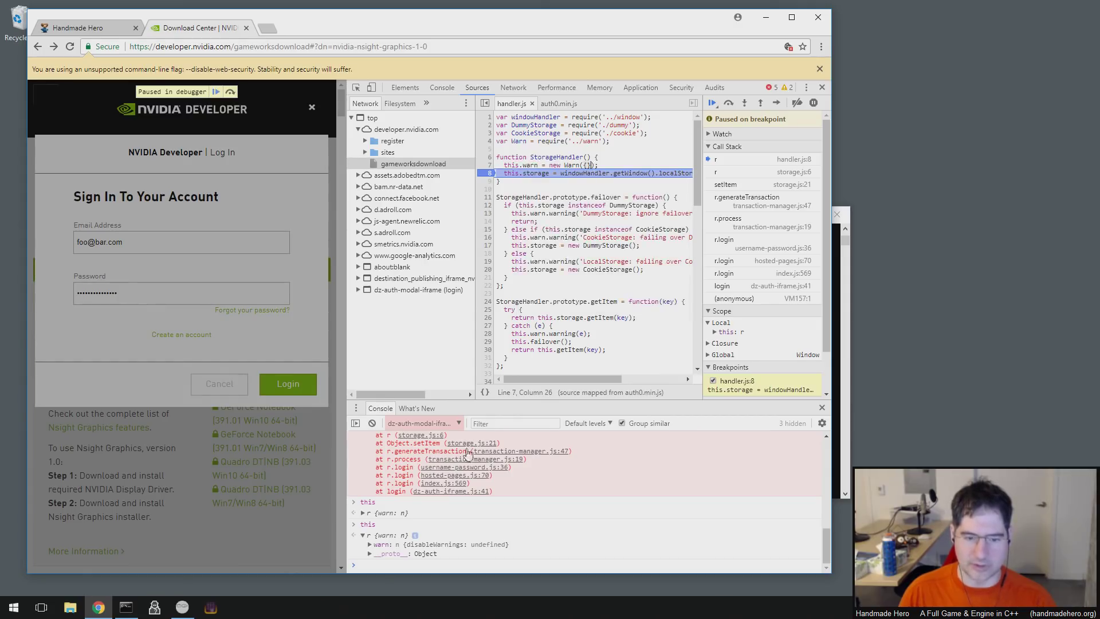
# - Expand warn and the prototype to reveal failover, getItem, removeItem and setItem
pyautogui.click(383, 544)
pyautogui.click(392, 544)
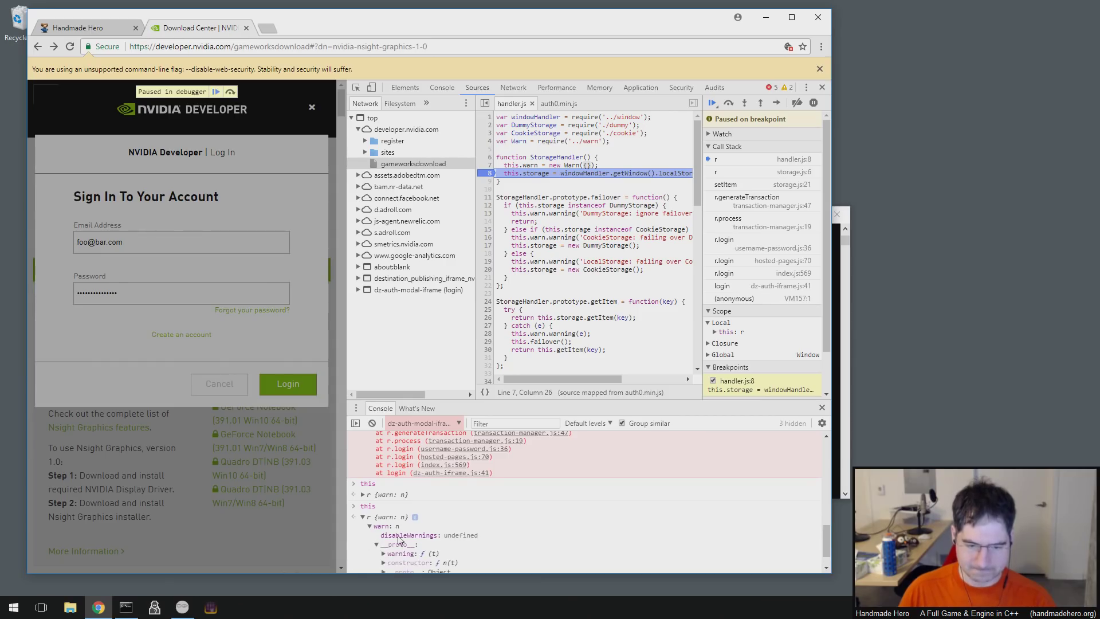
pyautogui.scroll(-1, 414, 551)
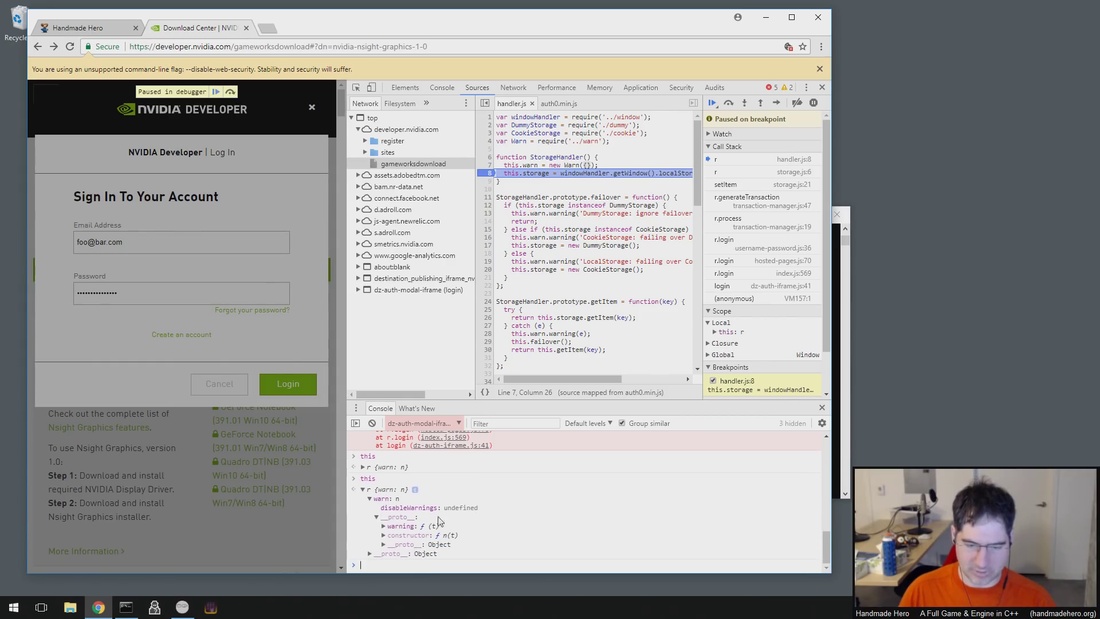
pyautogui.click(370, 554)
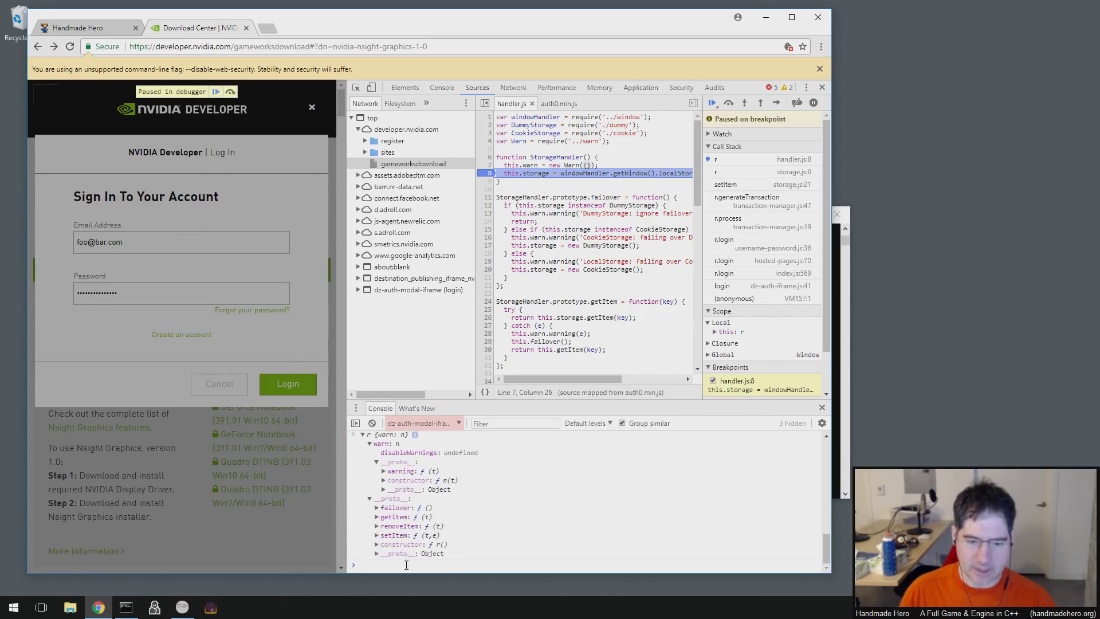
pyautogui.scroll(4, 416, 493)
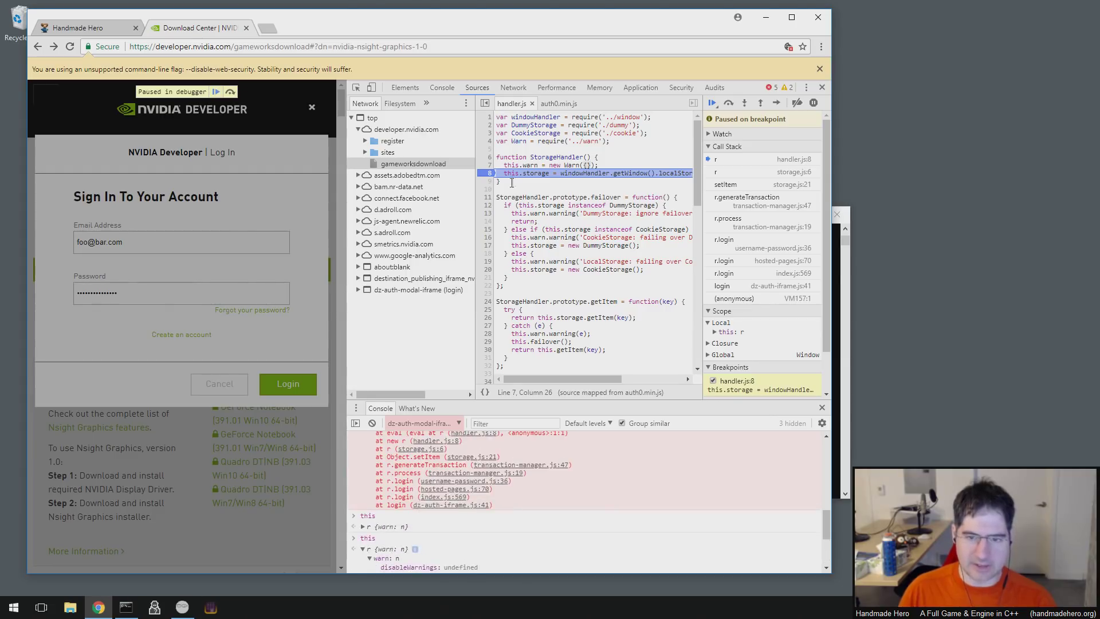
# - Preview windowHandler on line 8 and highlight the require calls on lines 1 and 4
pyautogui.click(600, 176)
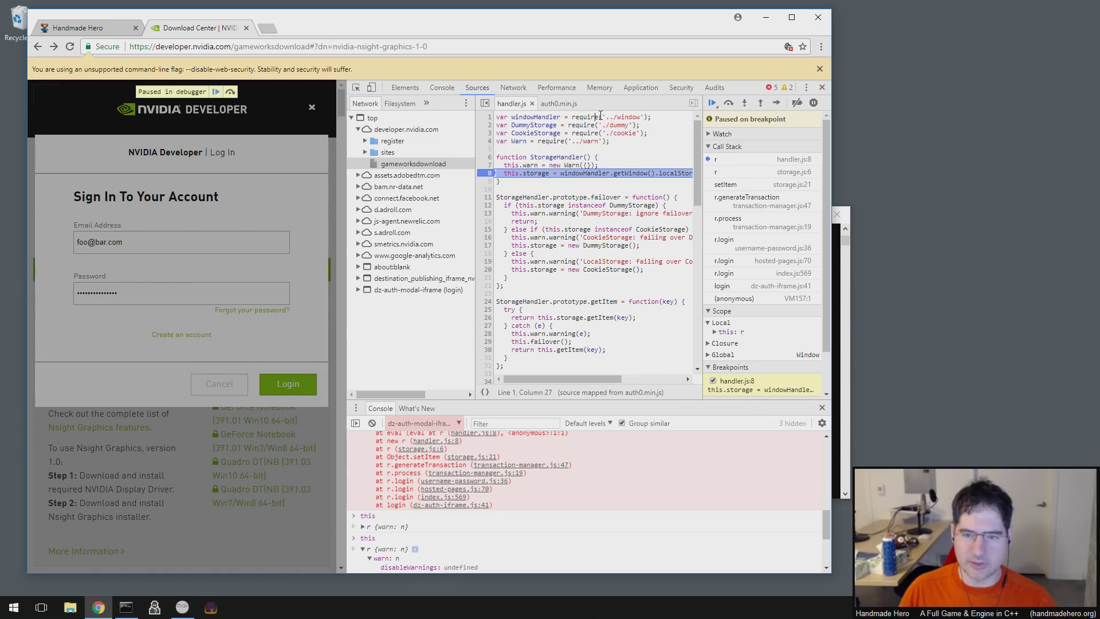
pyautogui.click(578, 124)
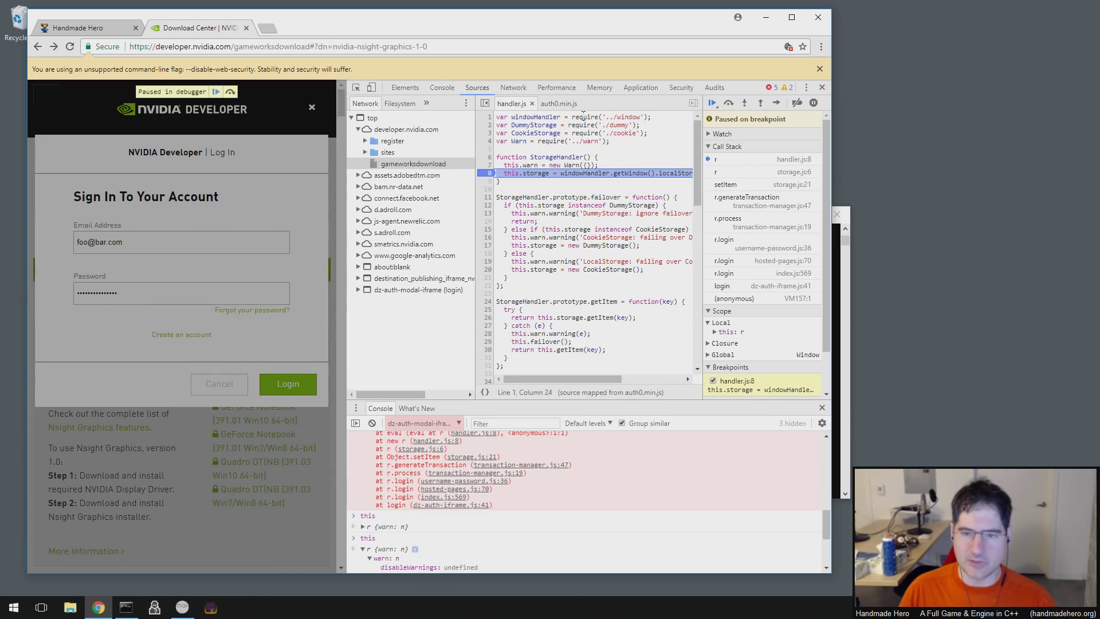
pyautogui.doubleClick(583, 117)
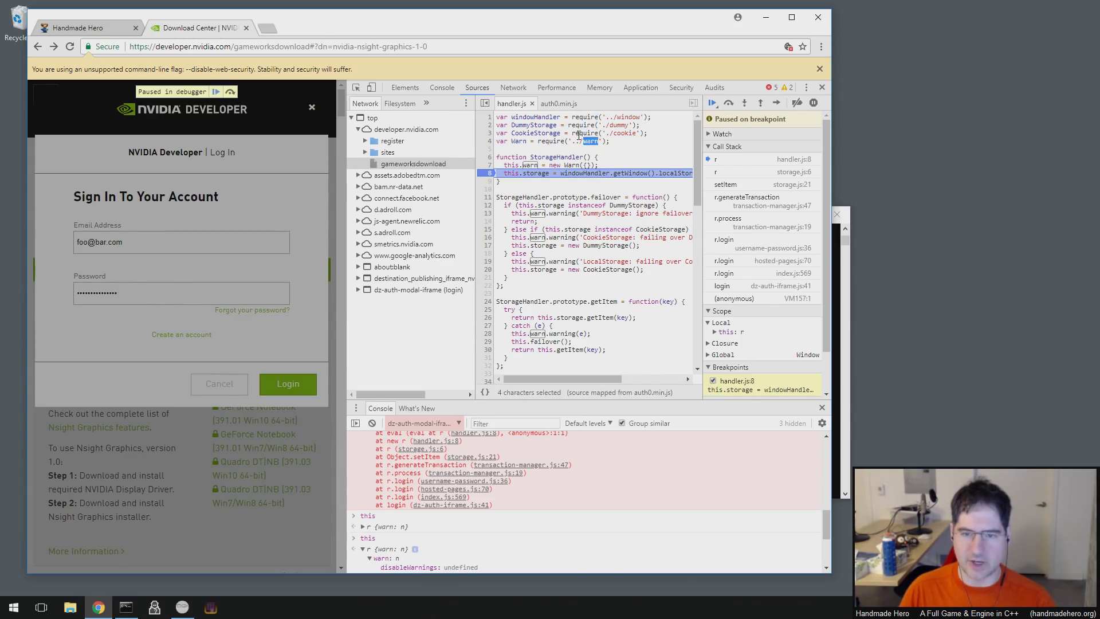
pyautogui.click(545, 148)
pyautogui.doubleClick(548, 141)
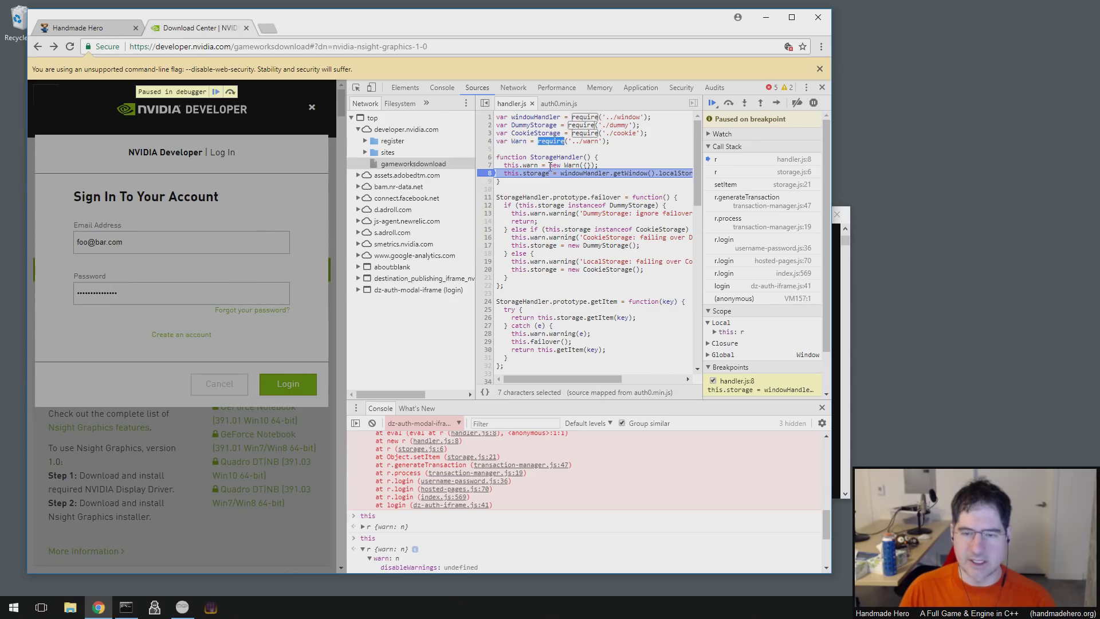
pyautogui.doubleClick(586, 117)
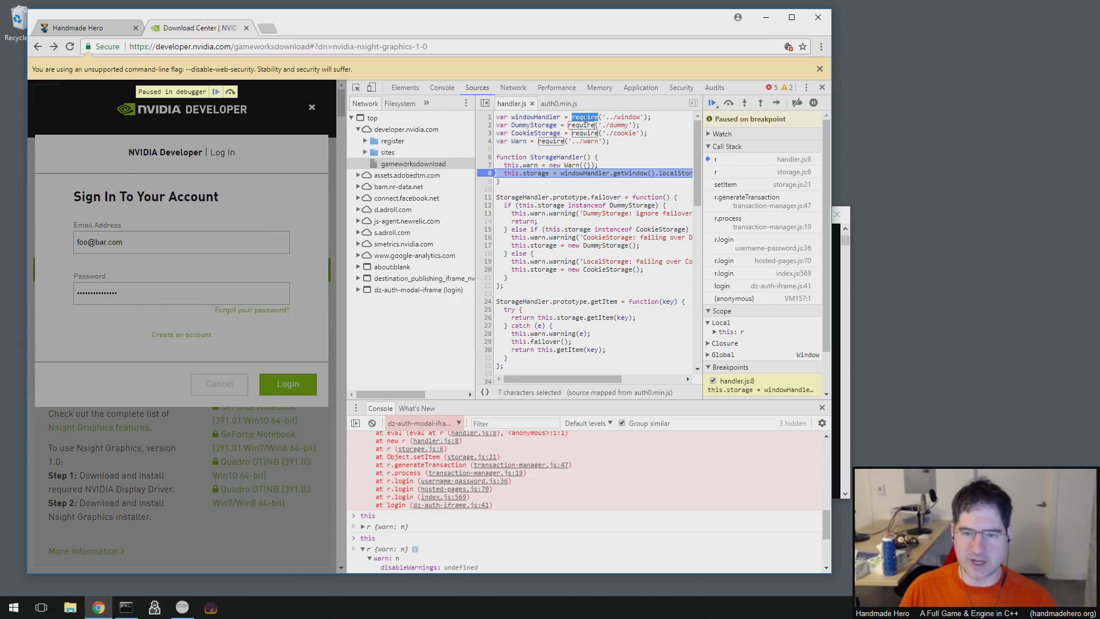
# - Select the '../window' module path and require on line 1, then dismiss its context menu
pyautogui.press('Right')
pyautogui.press('Right')
pyautogui.press('Right')
pyautogui.press('Right')
pyautogui.press('Right')
pyautogui.hotkey('ctrl', 'shift', 'Right')
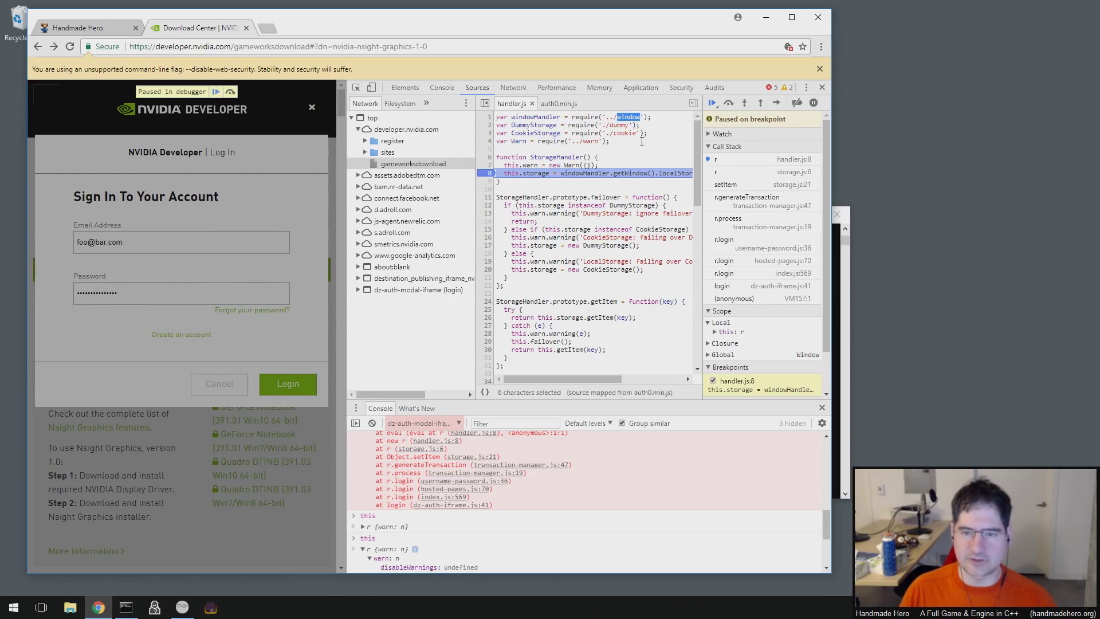
pyautogui.click(603, 124)
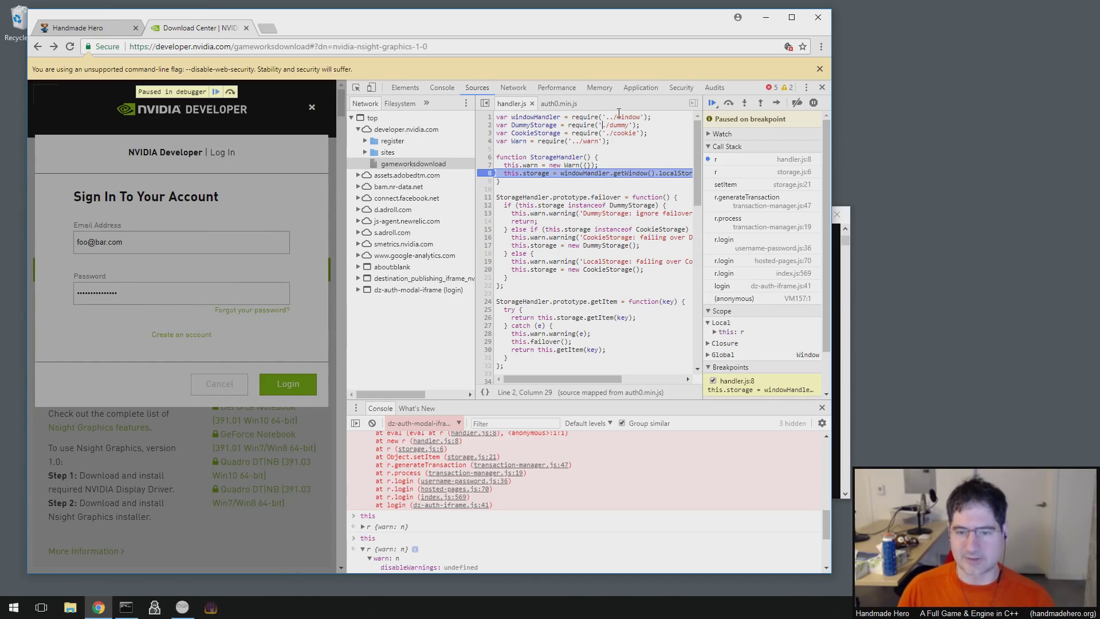
pyautogui.moveTo(585, 117)
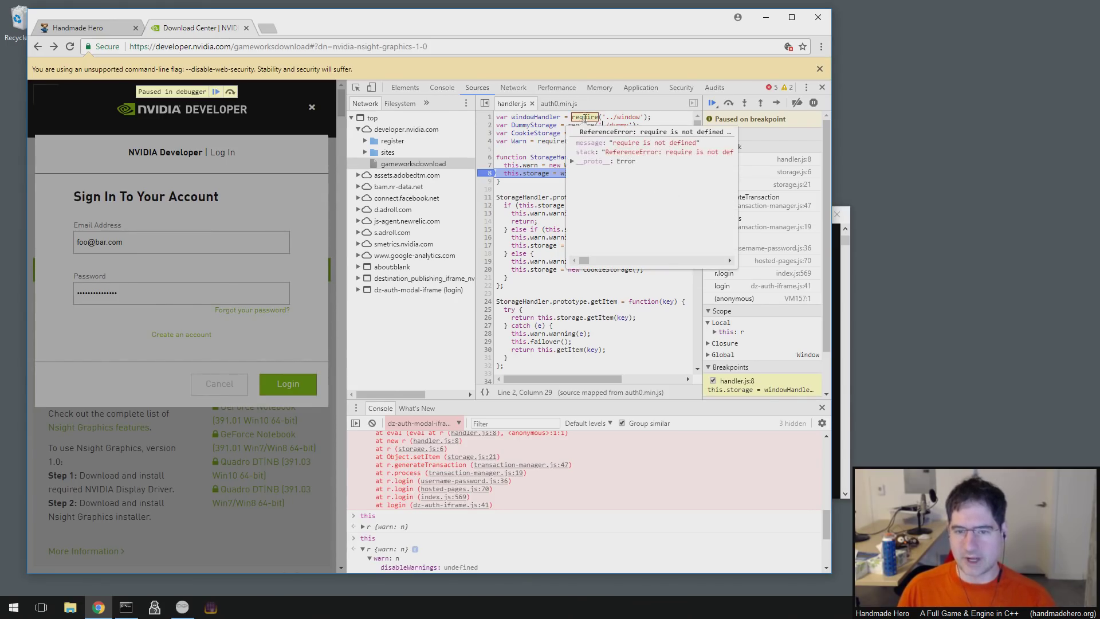
pyautogui.doubleClick(585, 118)
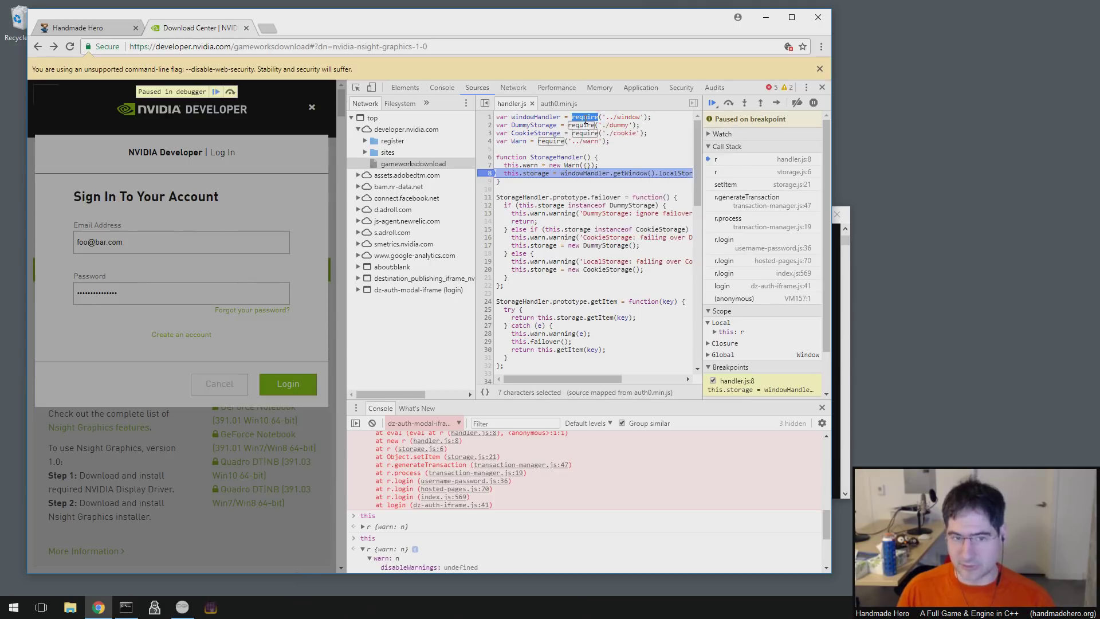
pyautogui.rightClick(628, 197)
pyautogui.click(591, 133)
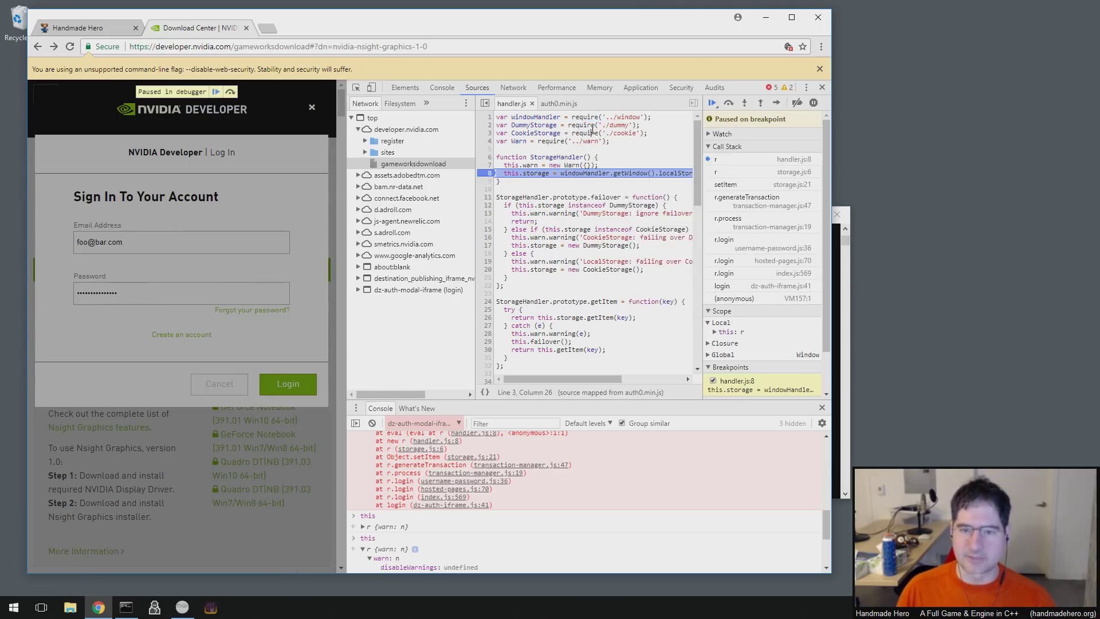
# - Google 'javascript require' in a new tab, note the Node.js snippet, and return to Download Center
pyautogui.click(267, 29)
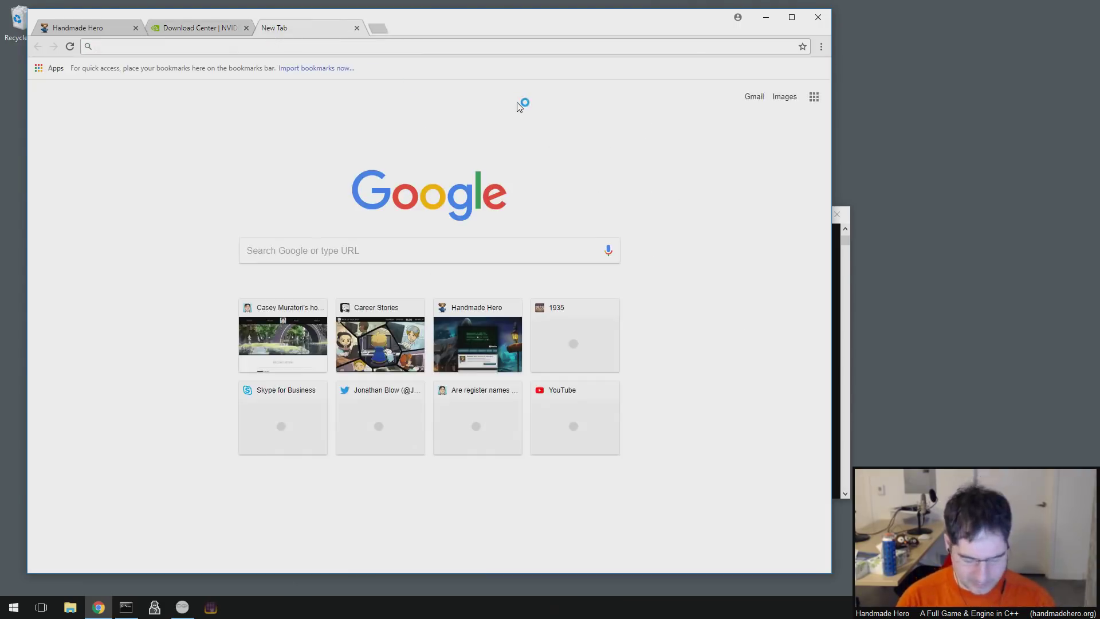
pyautogui.write('javascript require')
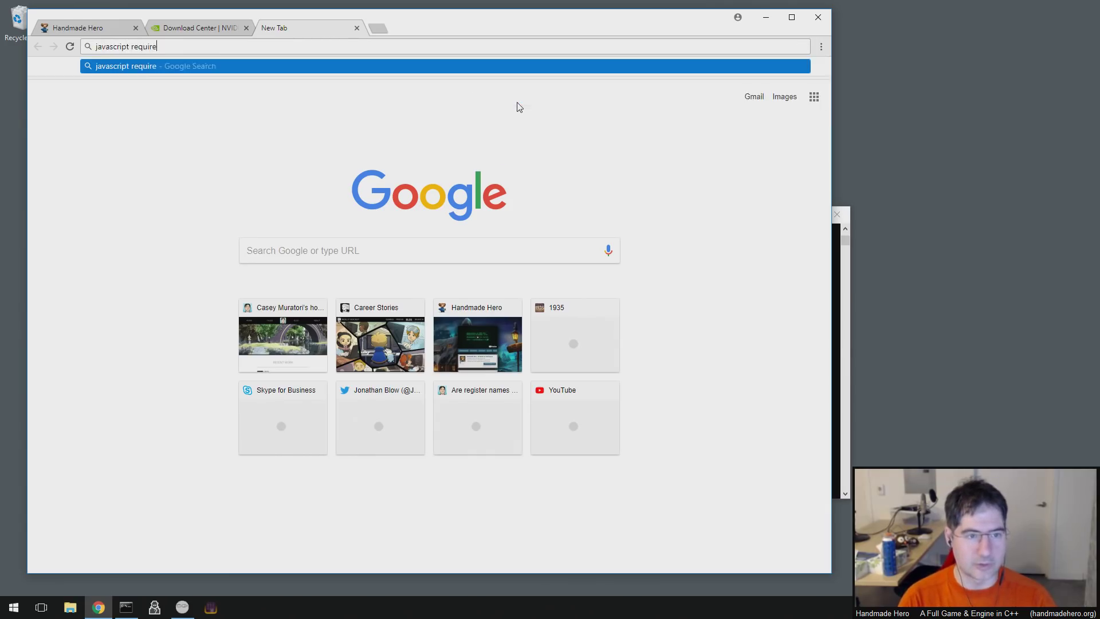
pyautogui.press('Return')
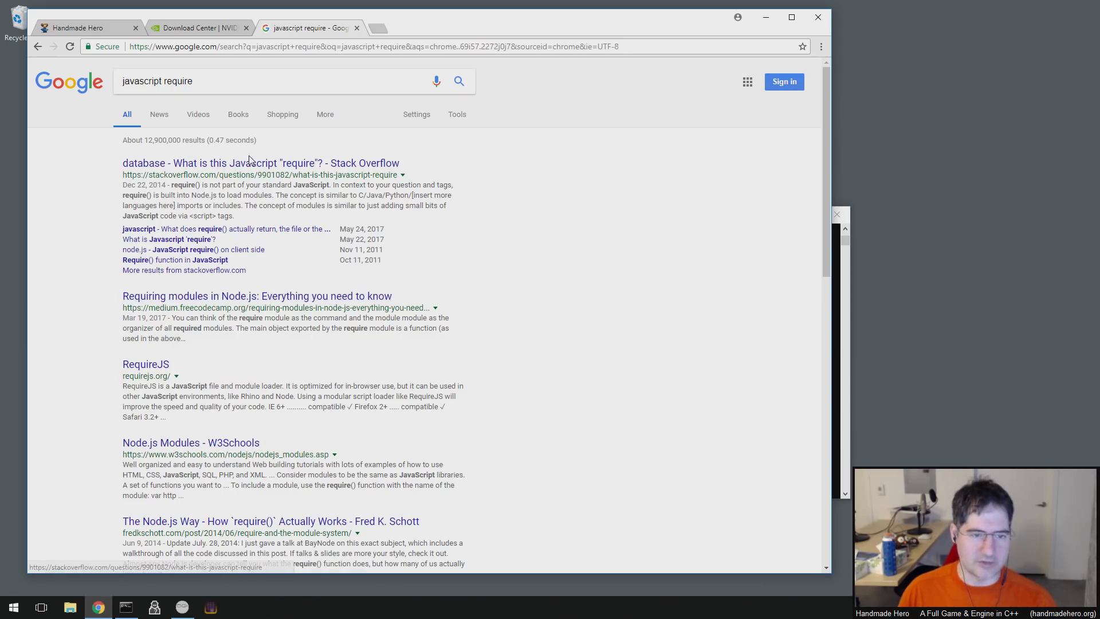
pyautogui.moveTo(191, 195); pyautogui.dragTo(216, 196)
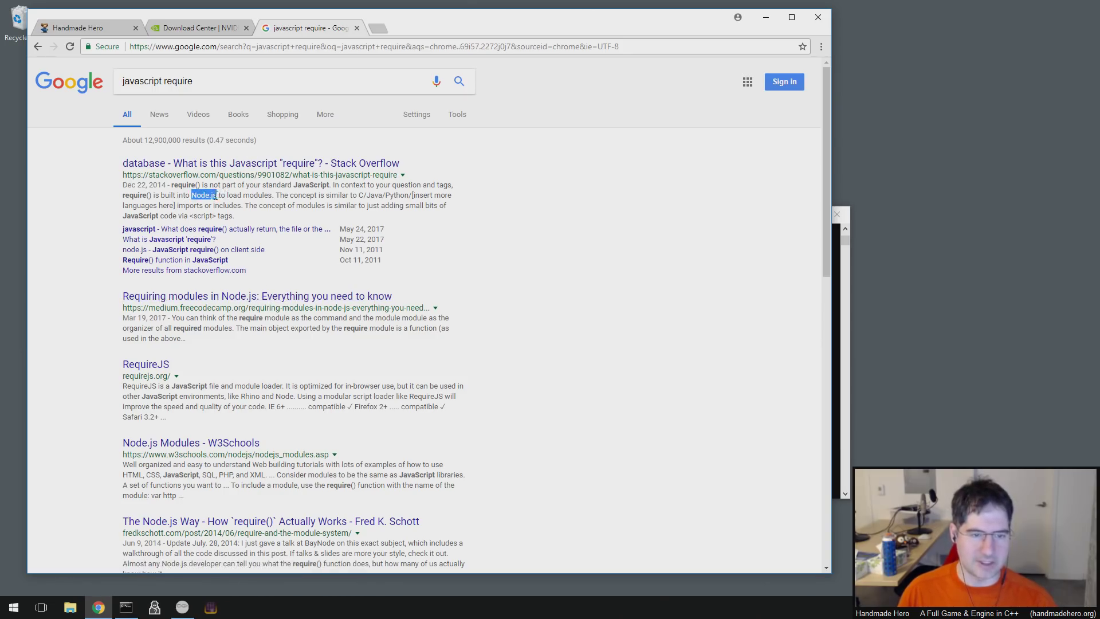
pyautogui.click(207, 29)
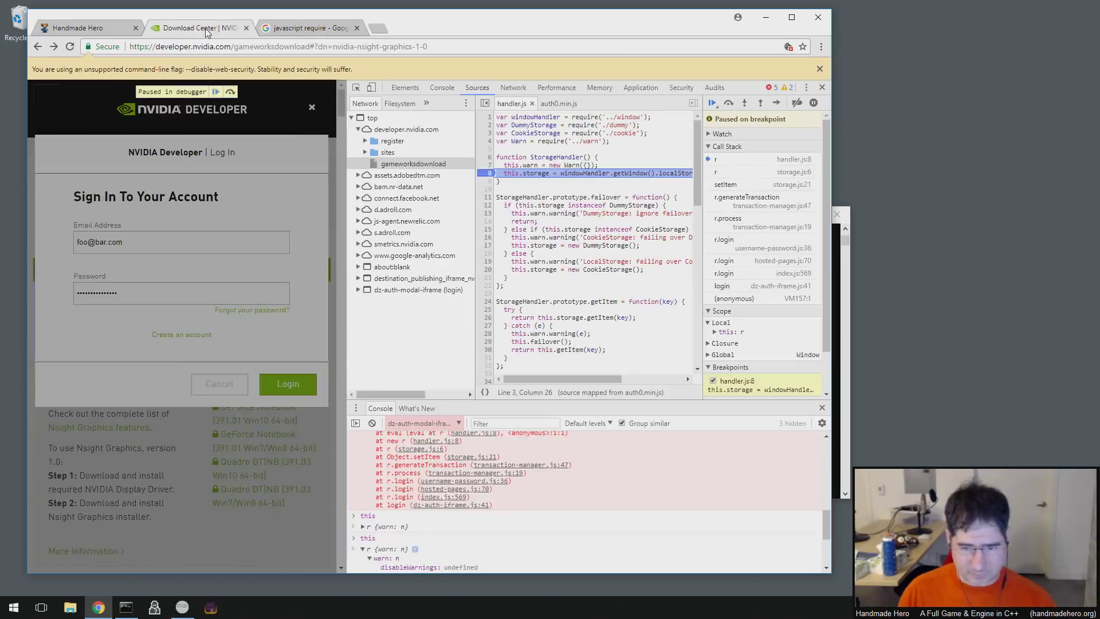
# - Select blocks of the handler.js source, including the failover function, then clear the selection
pyautogui.moveTo(499, 173); pyautogui.dragTo(573, 290)
pyautogui.moveTo(572, 342); pyautogui.dragTo(534, 298)
pyautogui.click(522, 297)
pyautogui.click(490, 197)
pyautogui.click(565, 295)
pyautogui.click(499, 197)
pyautogui.click(534, 298)
pyautogui.click(571, 245)
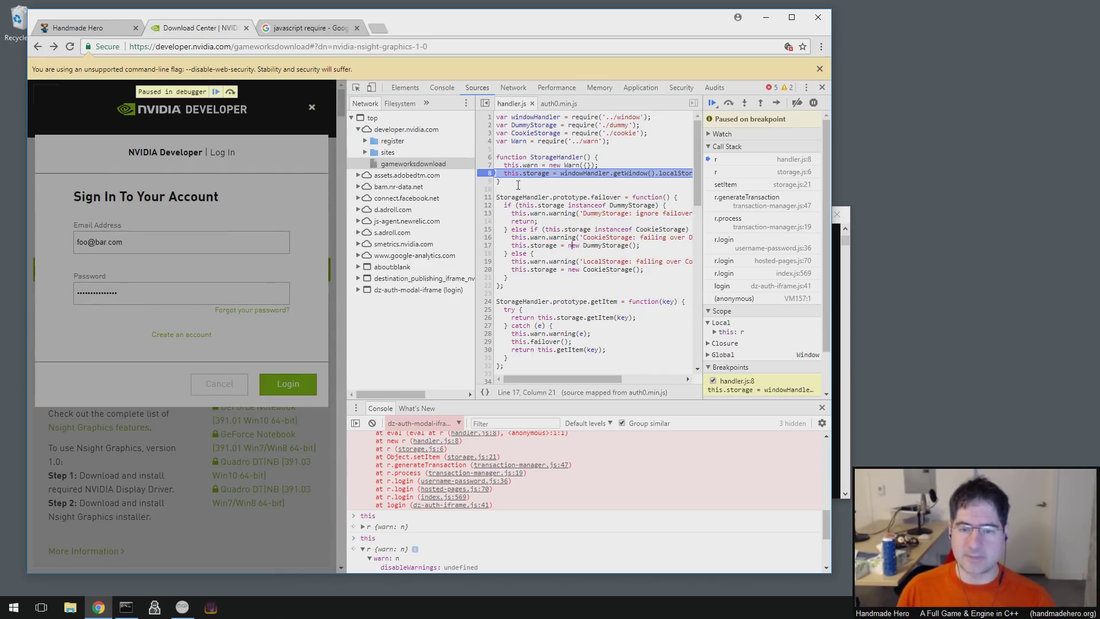
# - Dismiss the 'require is not defined' popup and select the require line 1
pyautogui.moveTo(584, 117)
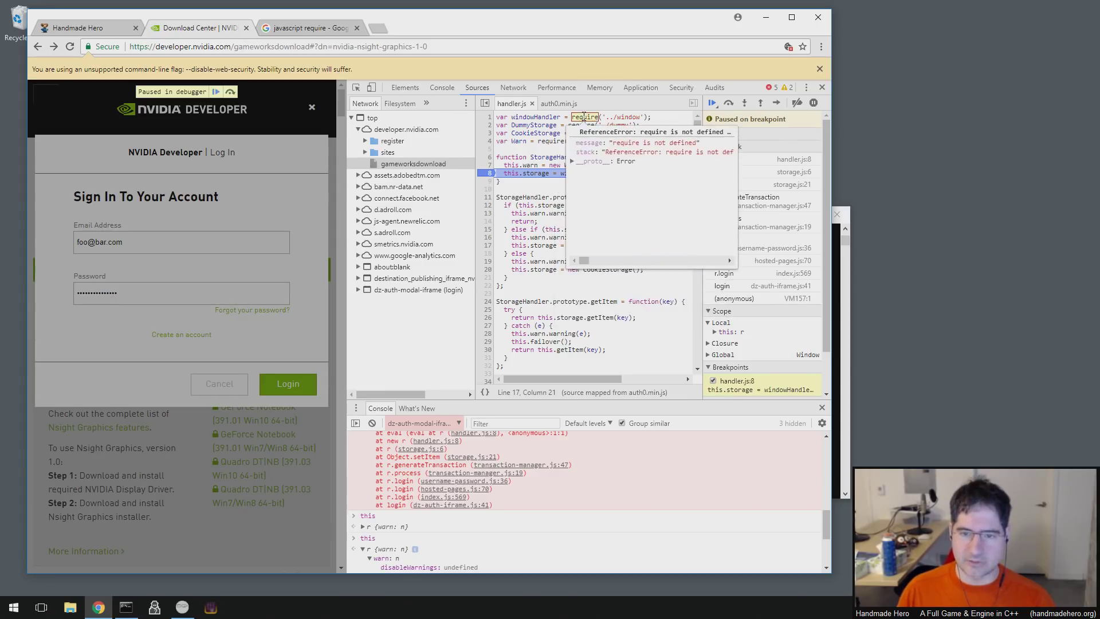
pyautogui.click(617, 117)
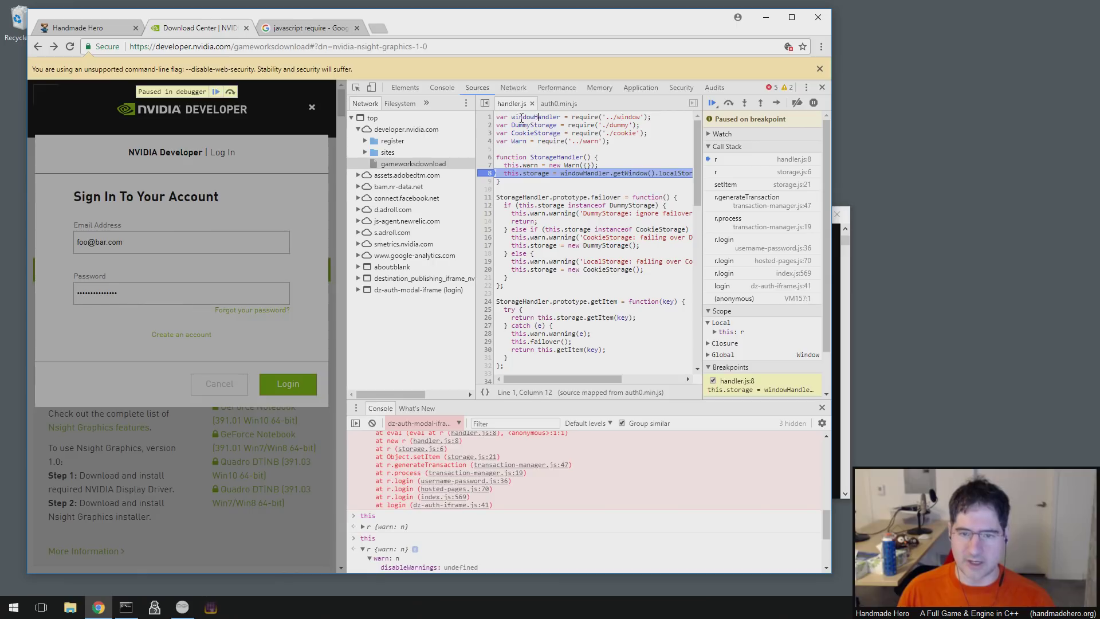
pyautogui.doubleClick(583, 117)
pyautogui.click(660, 116)
pyautogui.moveTo(660, 115); pyautogui.dragTo(494, 122)
pyautogui.click(539, 124)
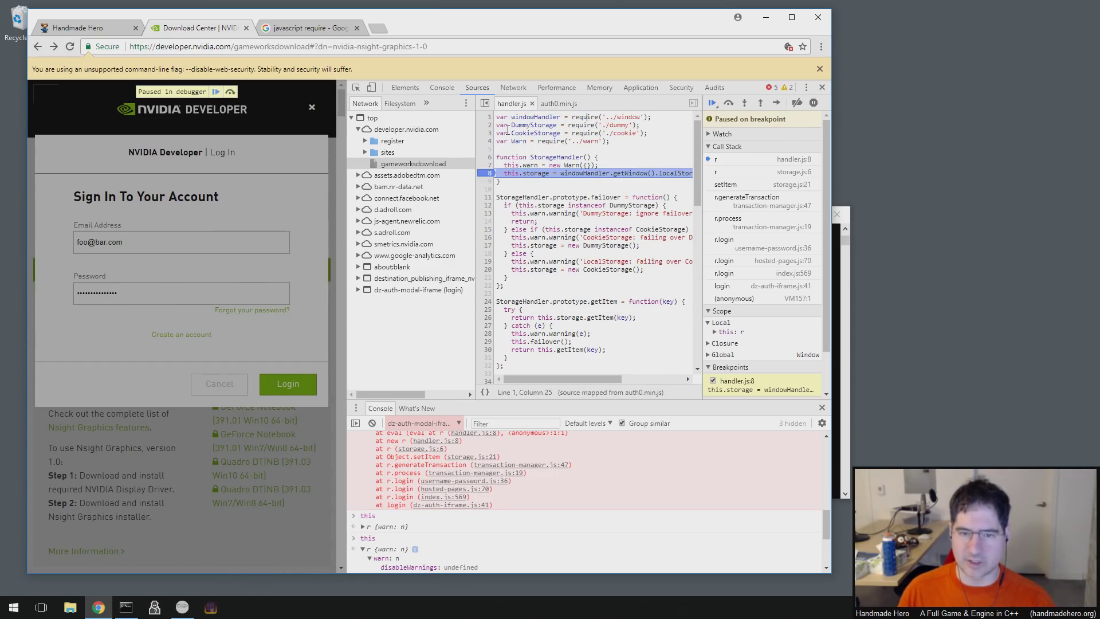
# - Add a breakpoint on line 1, remove the line 8 breakpoint, and resume with F8
pyautogui.click(488, 116)
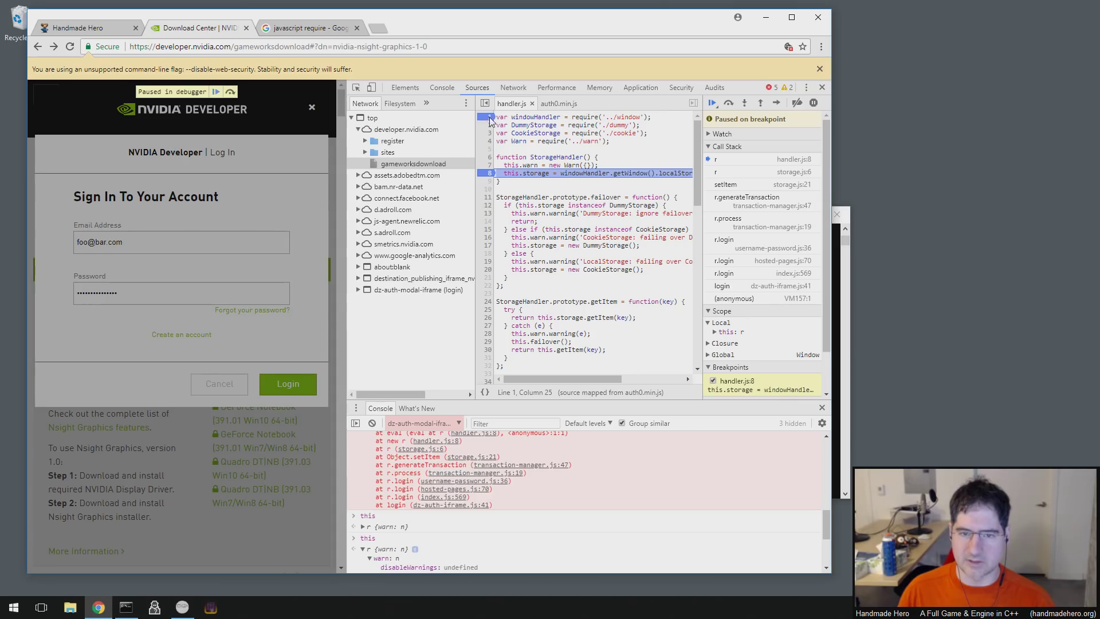
pyautogui.click(489, 173)
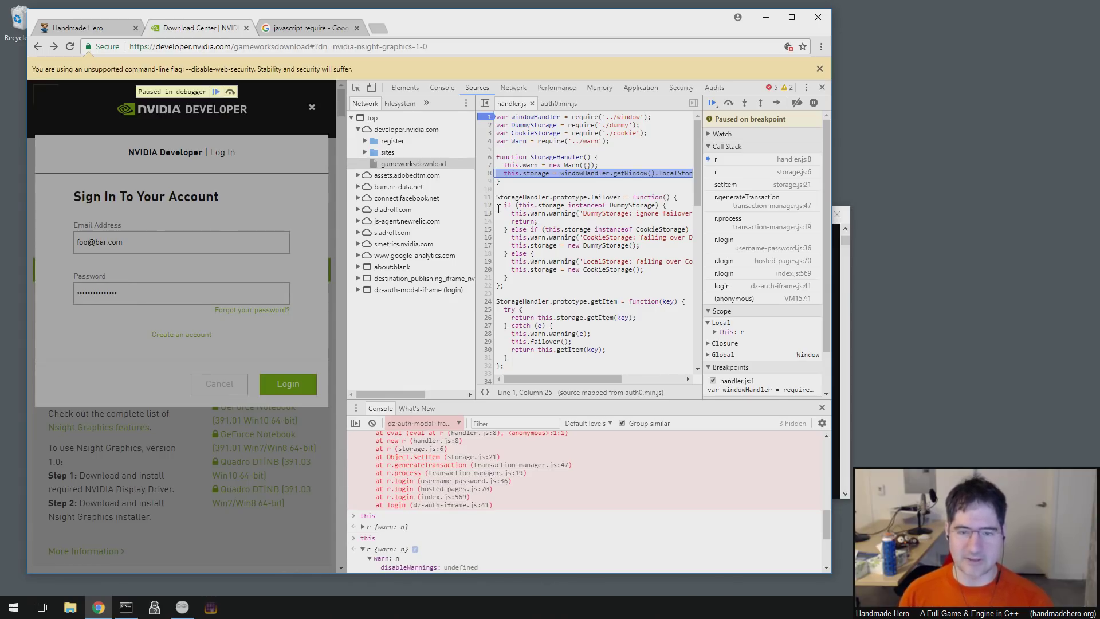
pyautogui.press('F8')
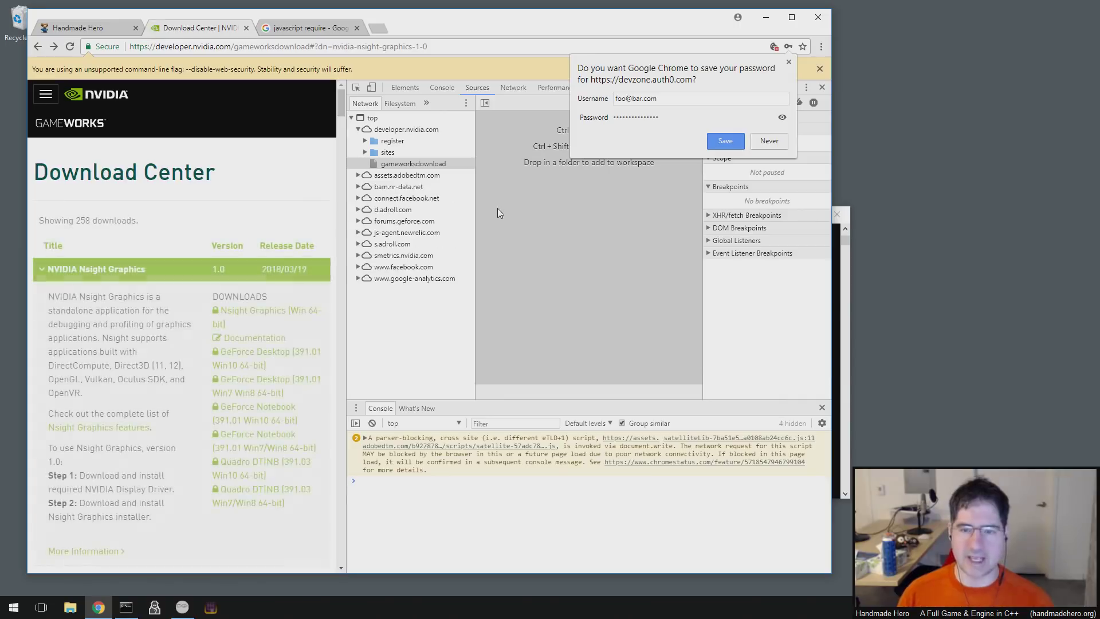
# - Decline saving the password and open register/dz-auth.js and dz-auth.css in Sources
pyautogui.click(770, 142)
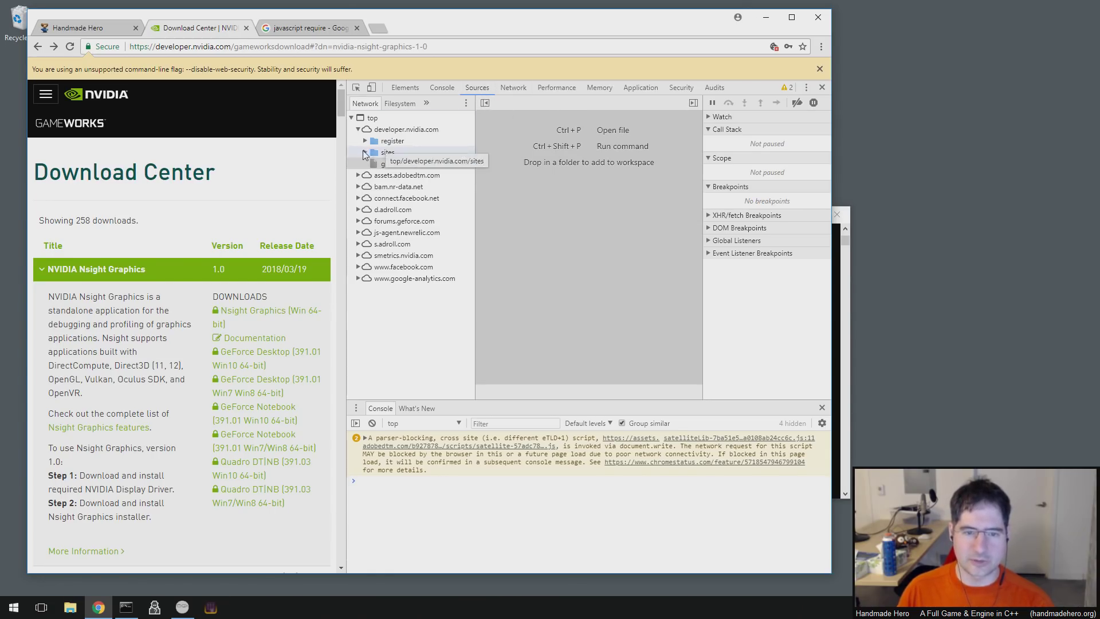
pyautogui.click(365, 140)
pyautogui.click(365, 174)
pyautogui.click(407, 153)
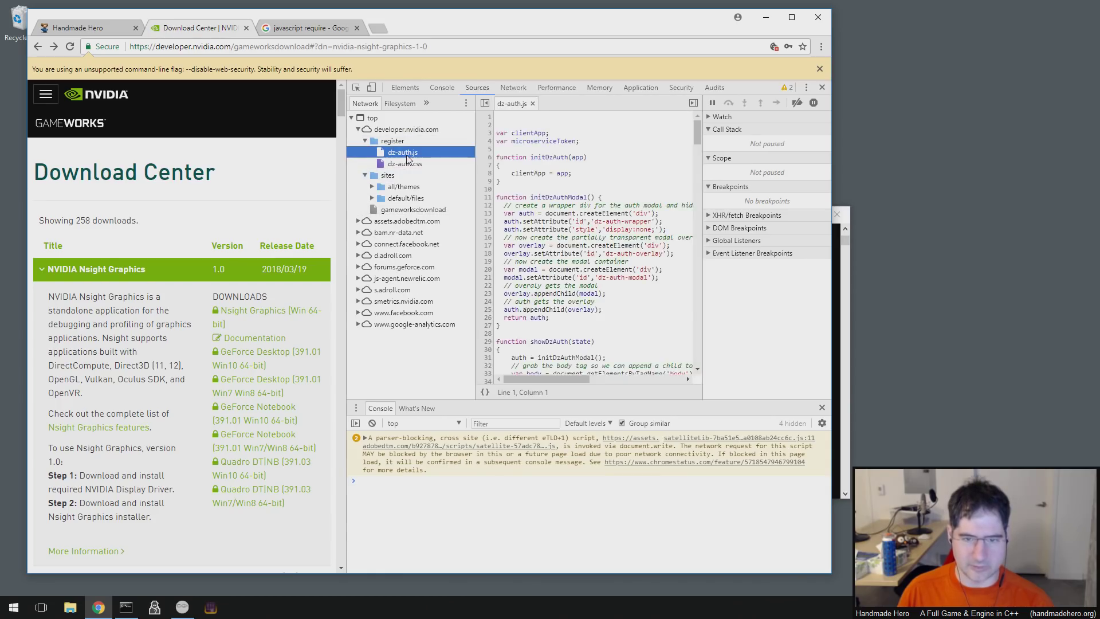
pyautogui.click(406, 164)
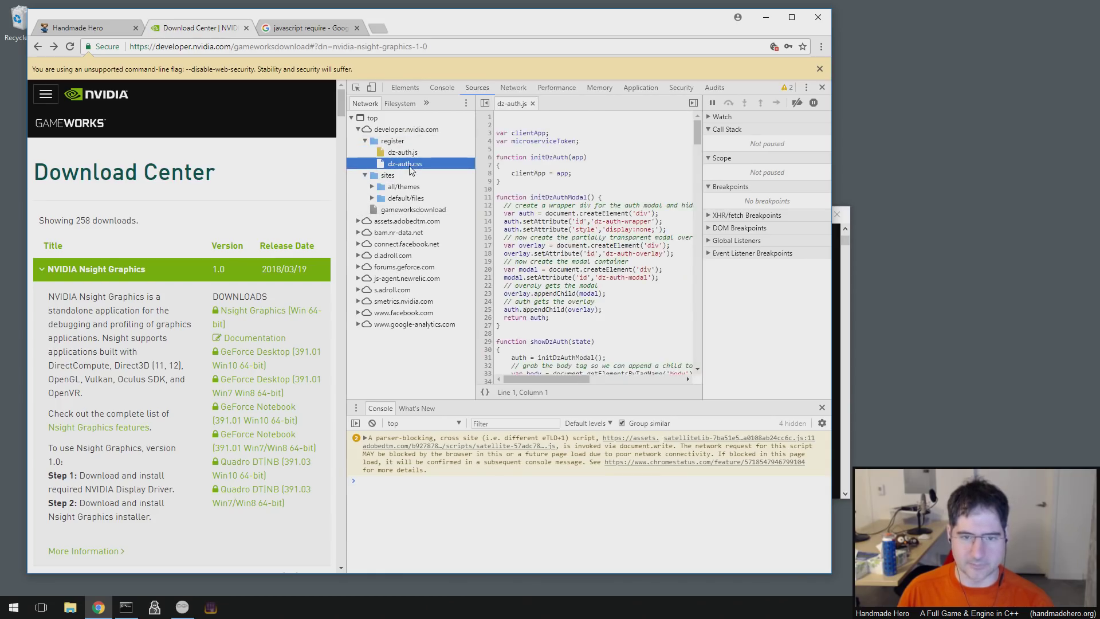
# - Expand the default/files, all/themes, js, css, gameworks and devzone_base folders, ending on dz-auth.css
pyautogui.click(372, 198)
pyautogui.click(372, 186)
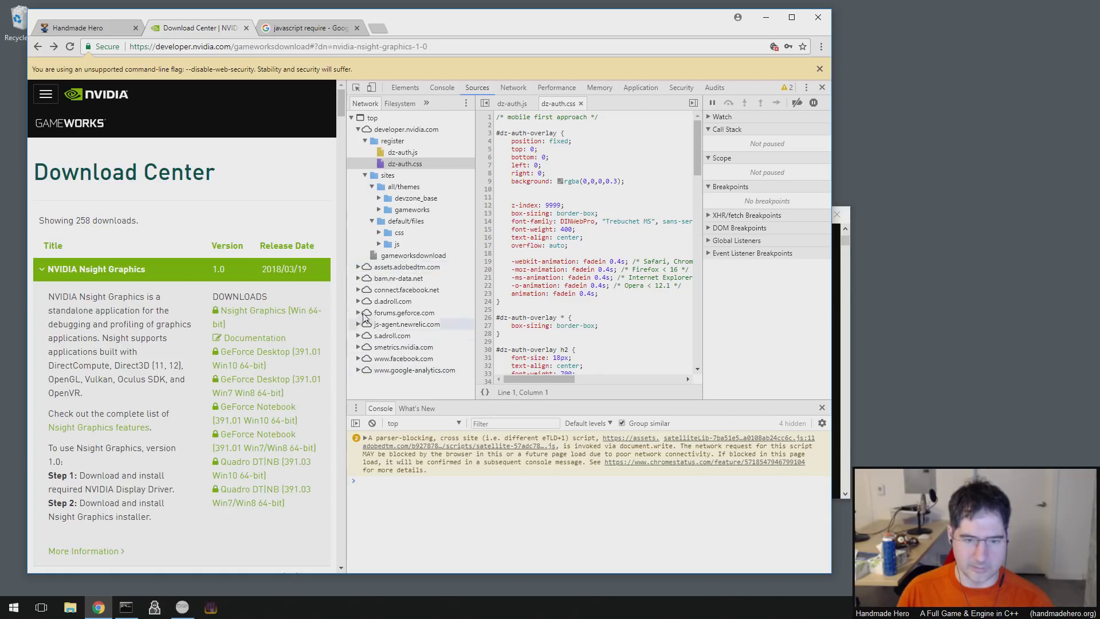
pyautogui.click(397, 244)
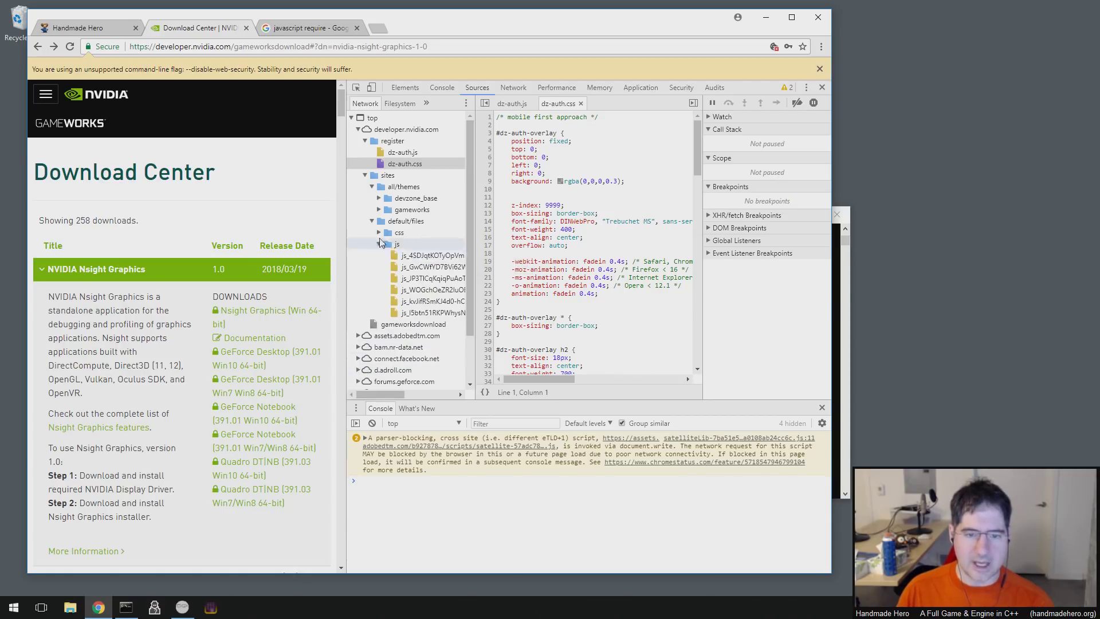
pyautogui.click(378, 233)
pyautogui.click(378, 209)
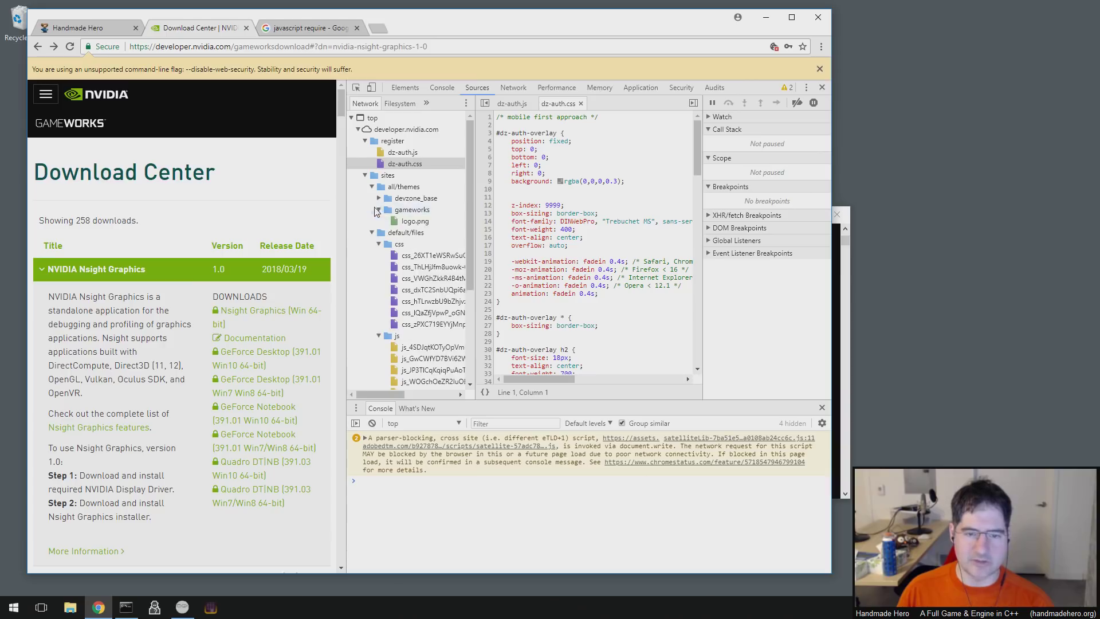
pyautogui.click(378, 198)
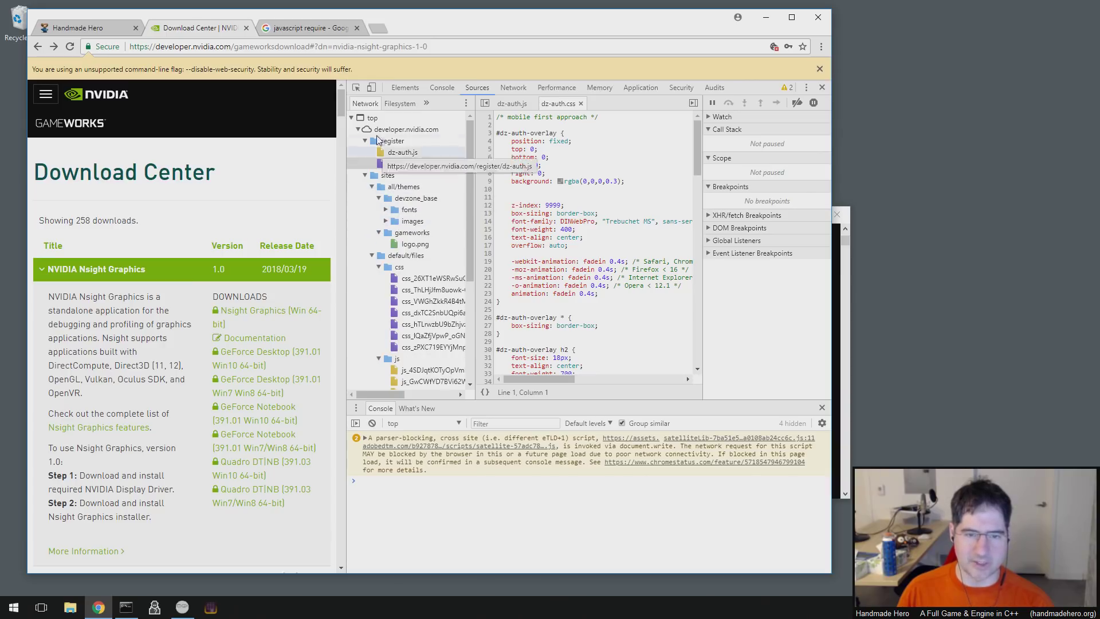
pyautogui.click(403, 154)
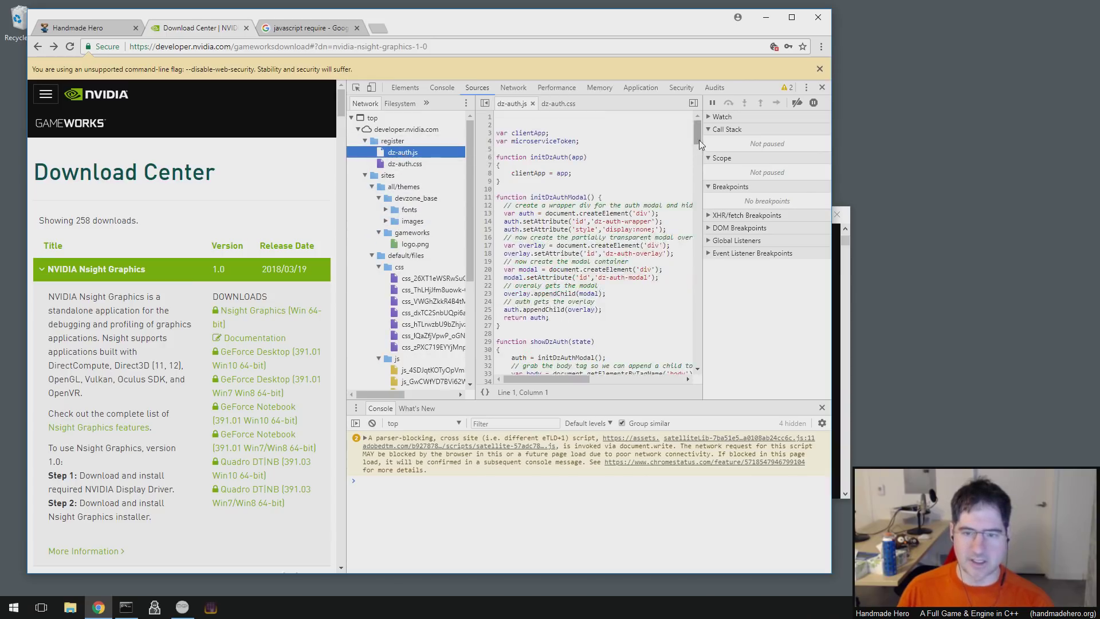
pyautogui.moveTo(698, 133)
pyautogui.mouseDown()
pyautogui.moveTo(698, 361)
pyautogui.moveTo(697, 133)
pyautogui.mouseUp()
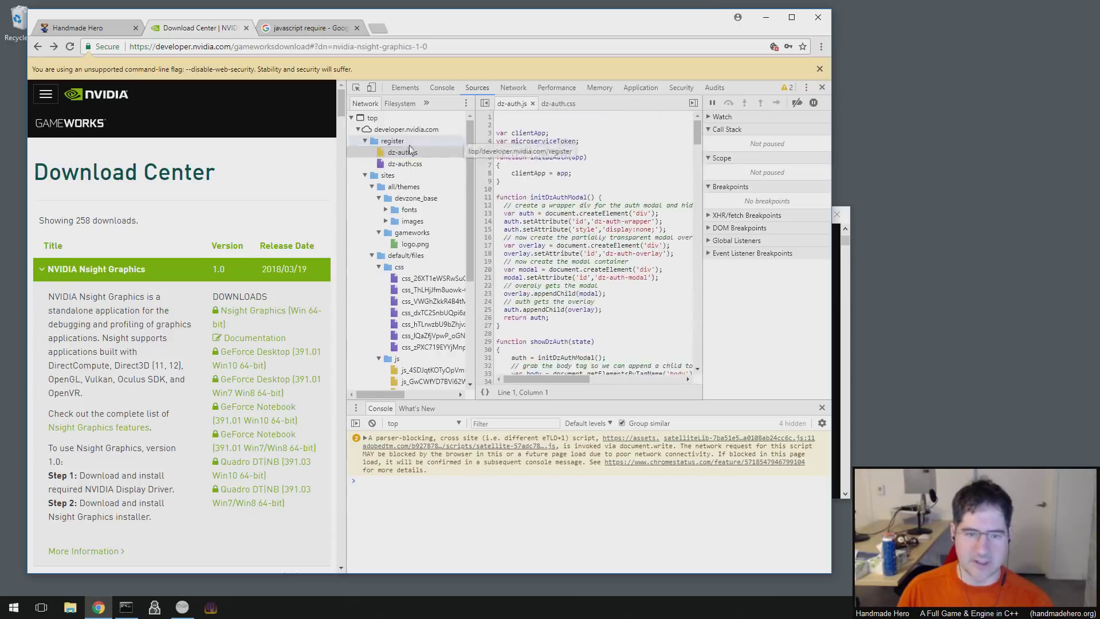
pyautogui.click(405, 164)
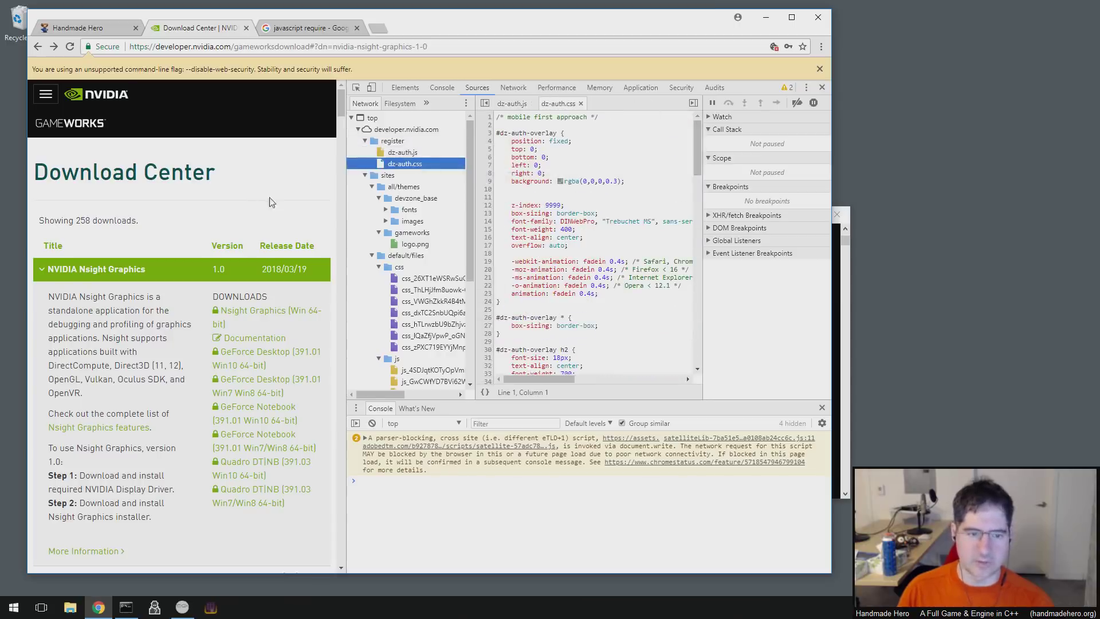
# - Reopen the NVIDIA Developer login dialog from the site's side menu, closing the sign-up dialog
pyautogui.click(46, 94)
pyautogui.click(52, 283)
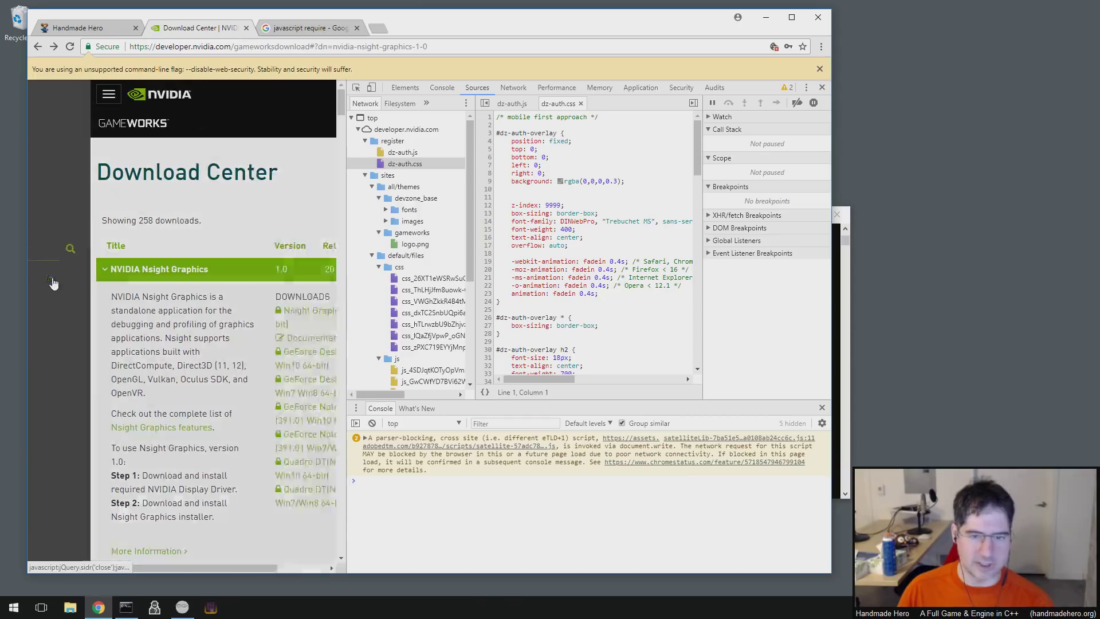
pyautogui.click(217, 468)
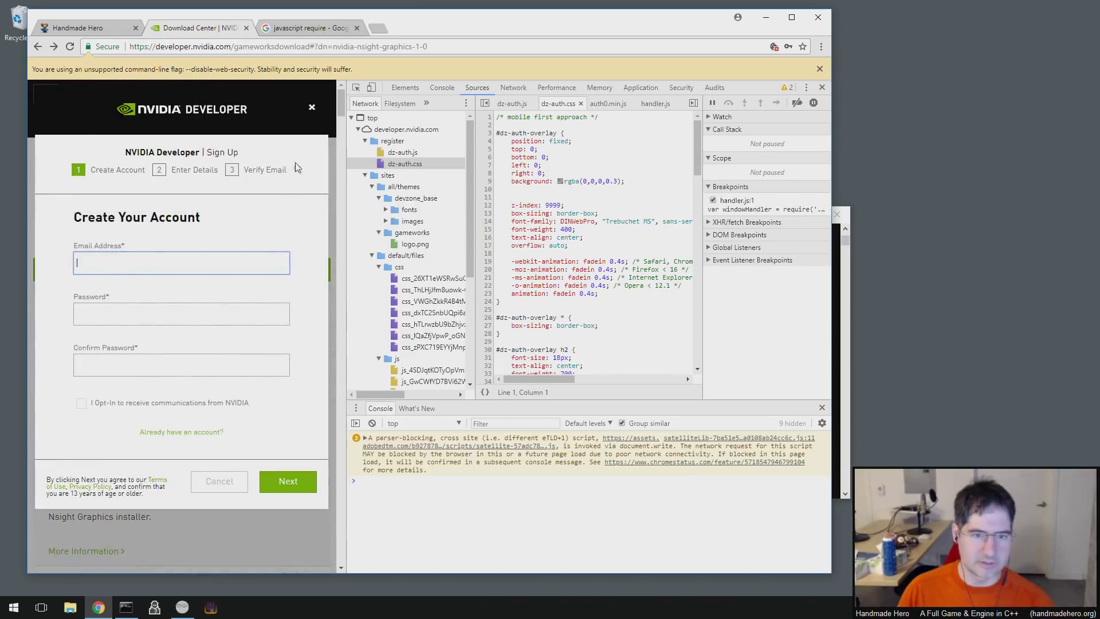
pyautogui.click(312, 107)
pyautogui.click(46, 94)
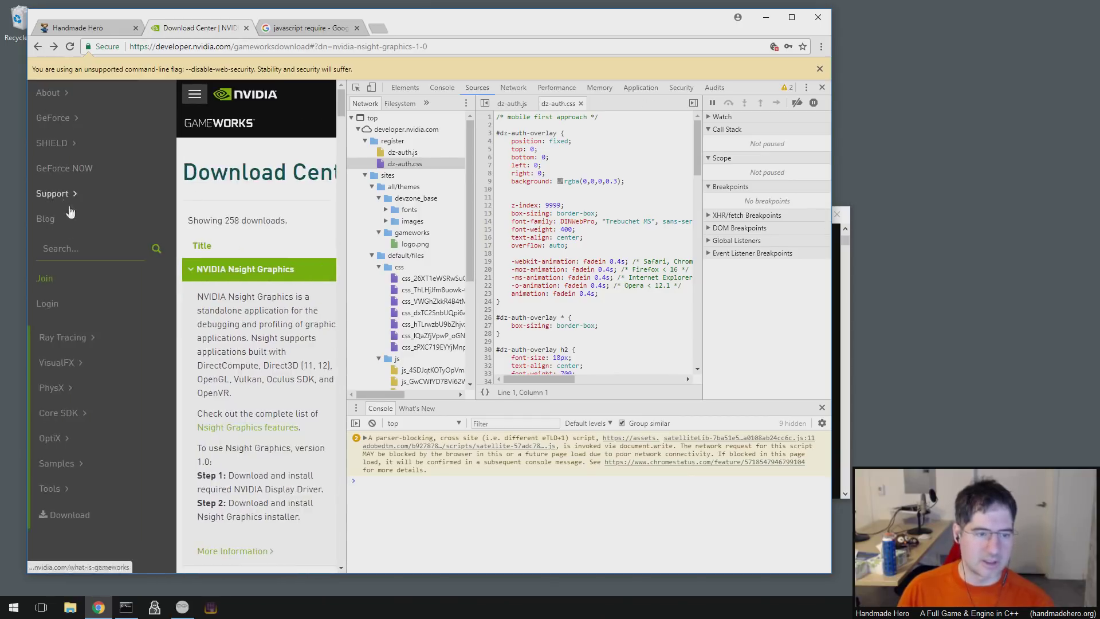
pyautogui.click(53, 317)
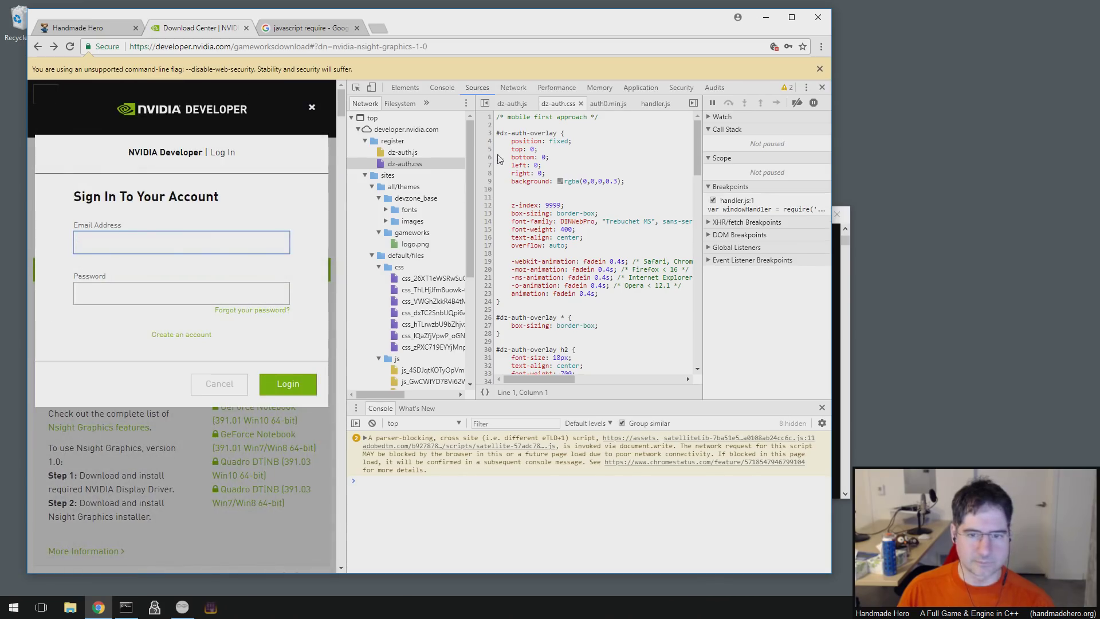
# - Expand the dz-auth-modal-iframe (login), devzone.auth0.com and assets.adobedtm.com source trees
pyautogui.scroll(-1, 469, 234)
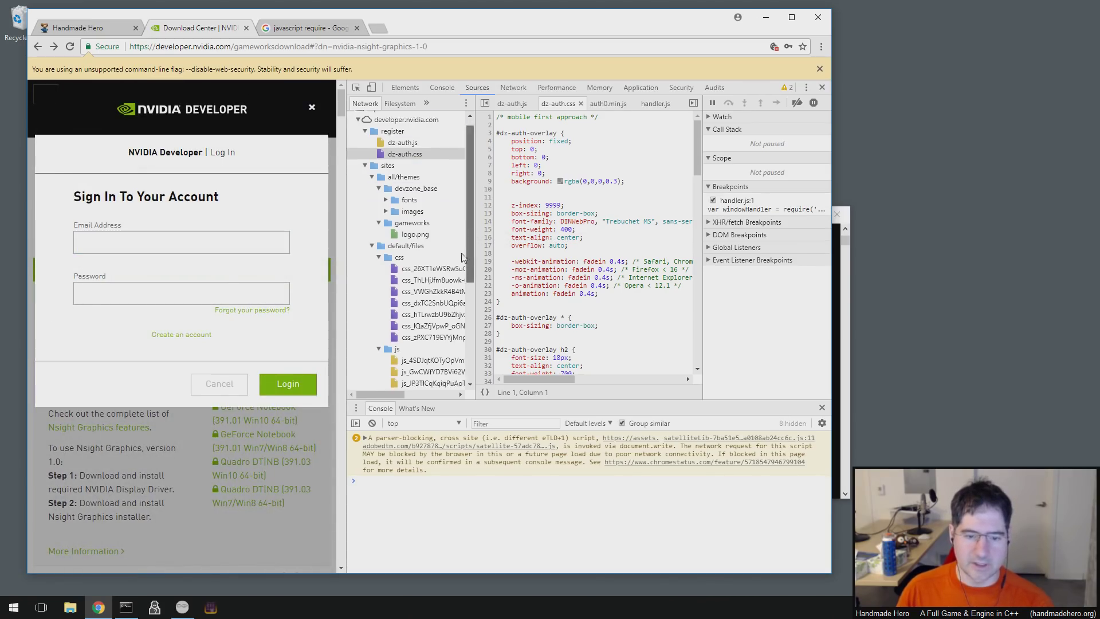
pyautogui.moveTo(463, 256); pyautogui.dragTo(465, 347)
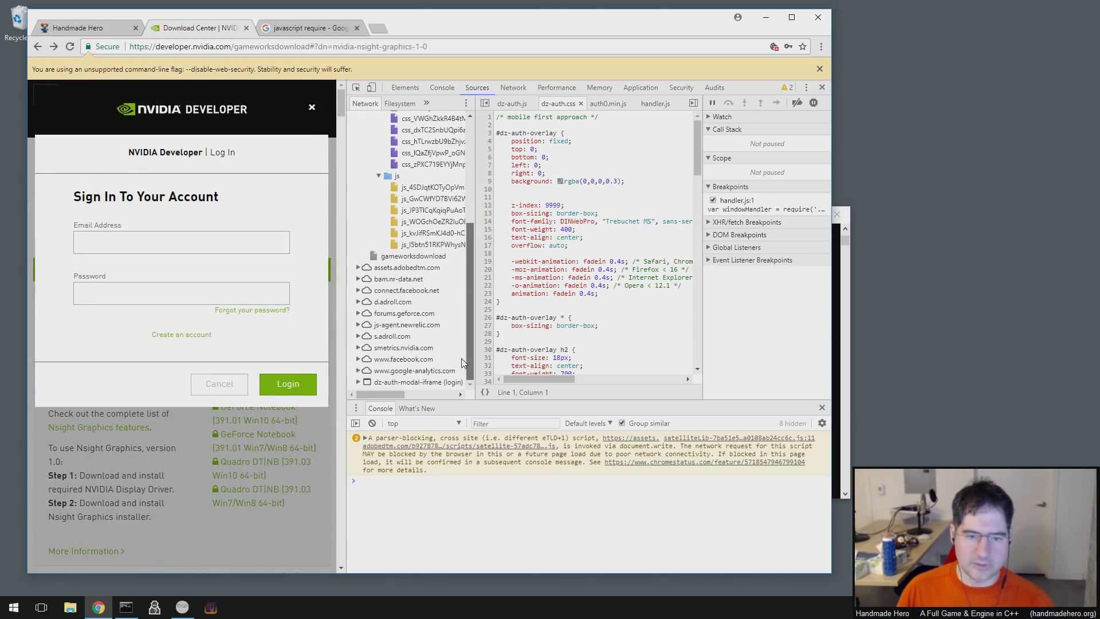
pyautogui.scroll(2, 453, 356)
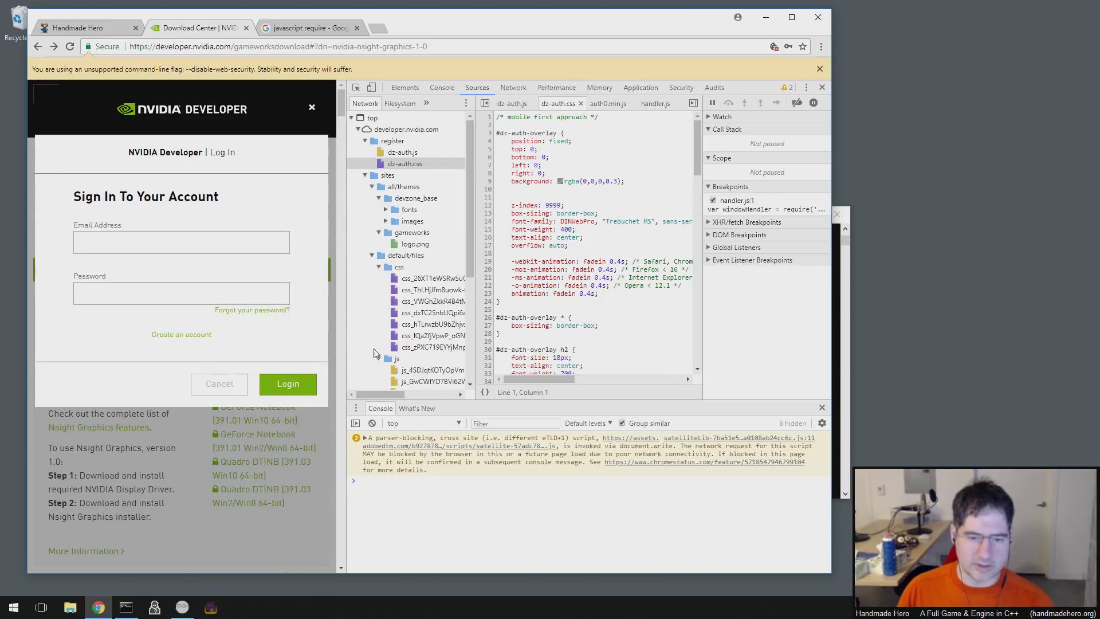
pyautogui.scroll(-2, 421, 351)
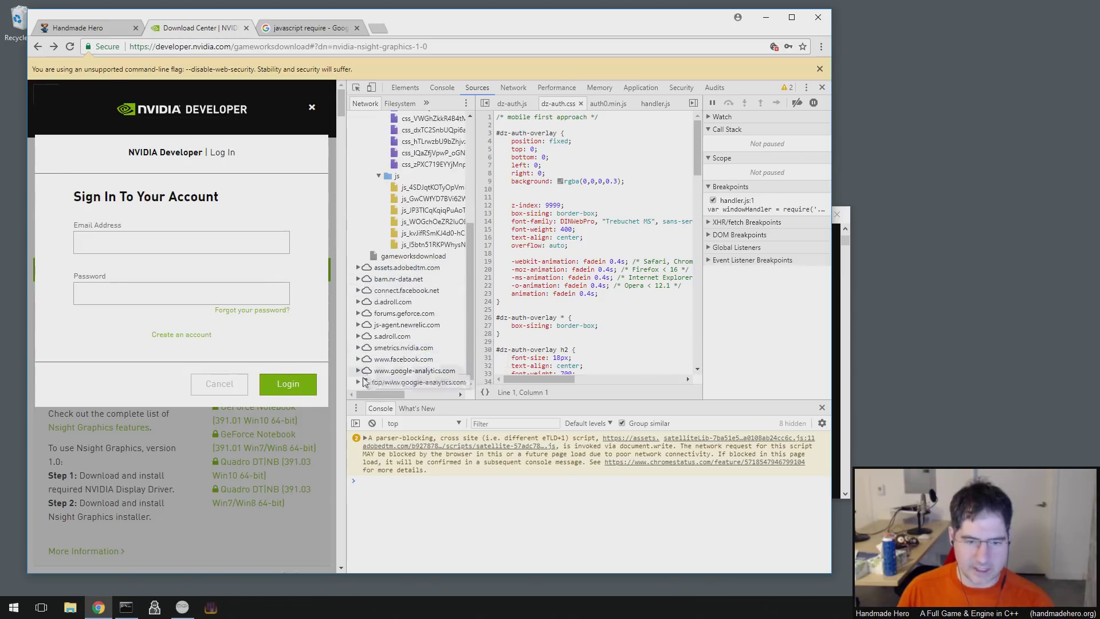
pyautogui.click(359, 382)
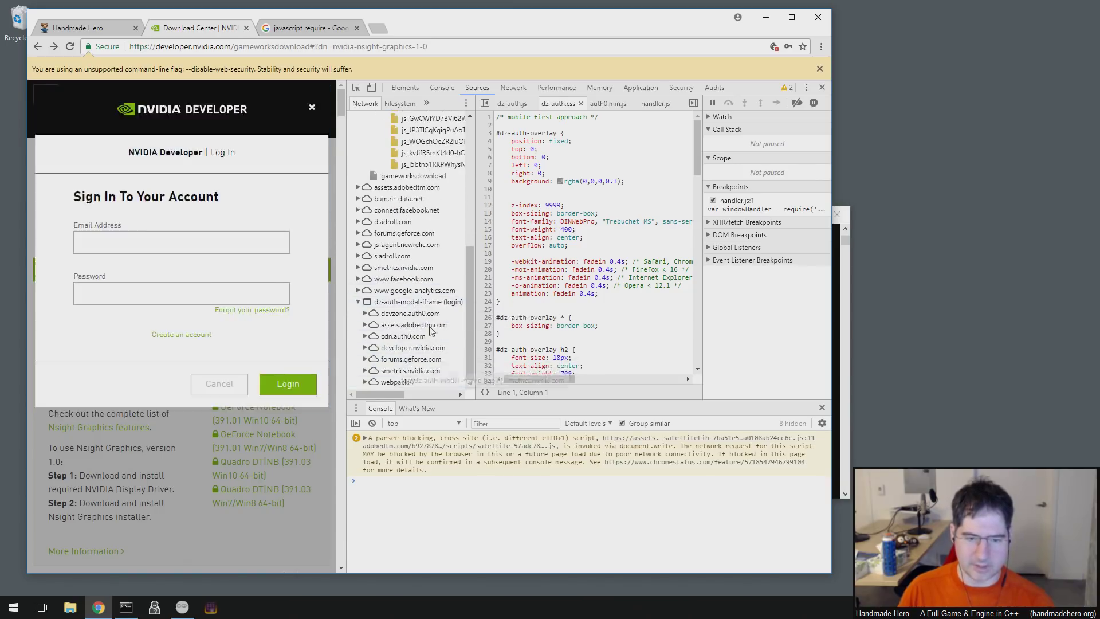
pyautogui.click(402, 304)
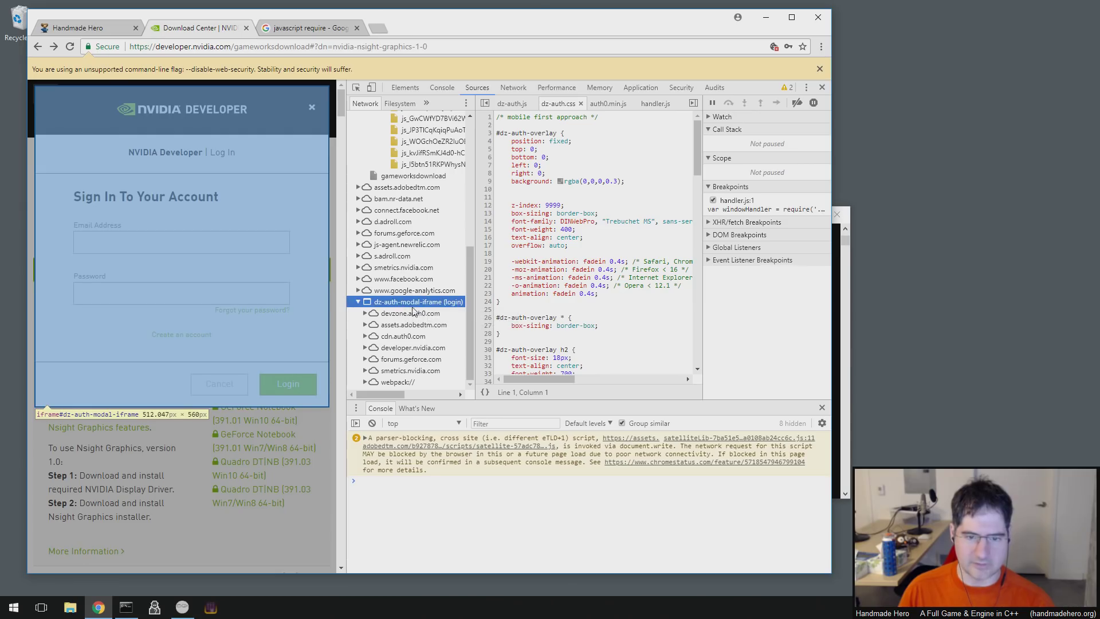
pyautogui.click(366, 314)
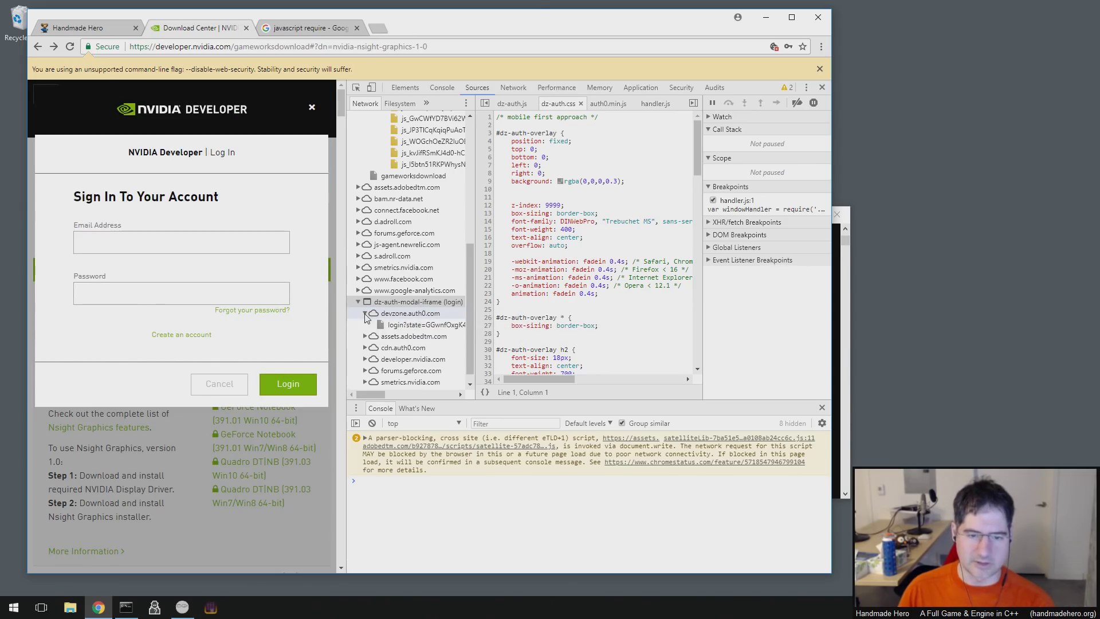
pyautogui.click(365, 336)
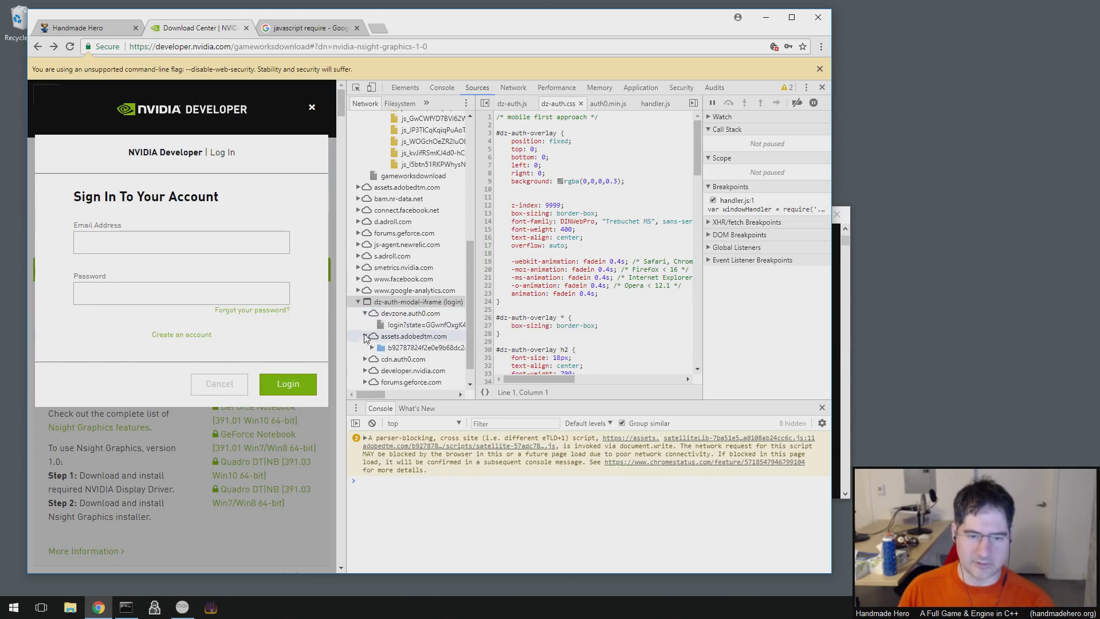
pyautogui.click(372, 348)
# - Open auth0.min.js from cdn.auth0.com's js/auth0/9.2.3 folder
pyautogui.scroll(-2, 375, 350)
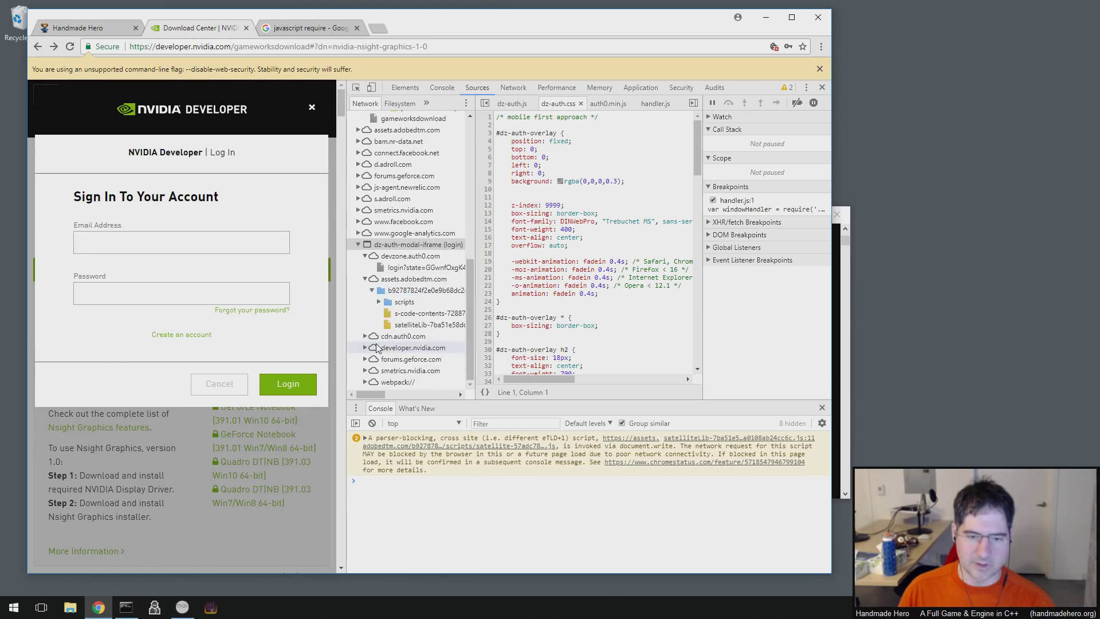
pyautogui.click(380, 303)
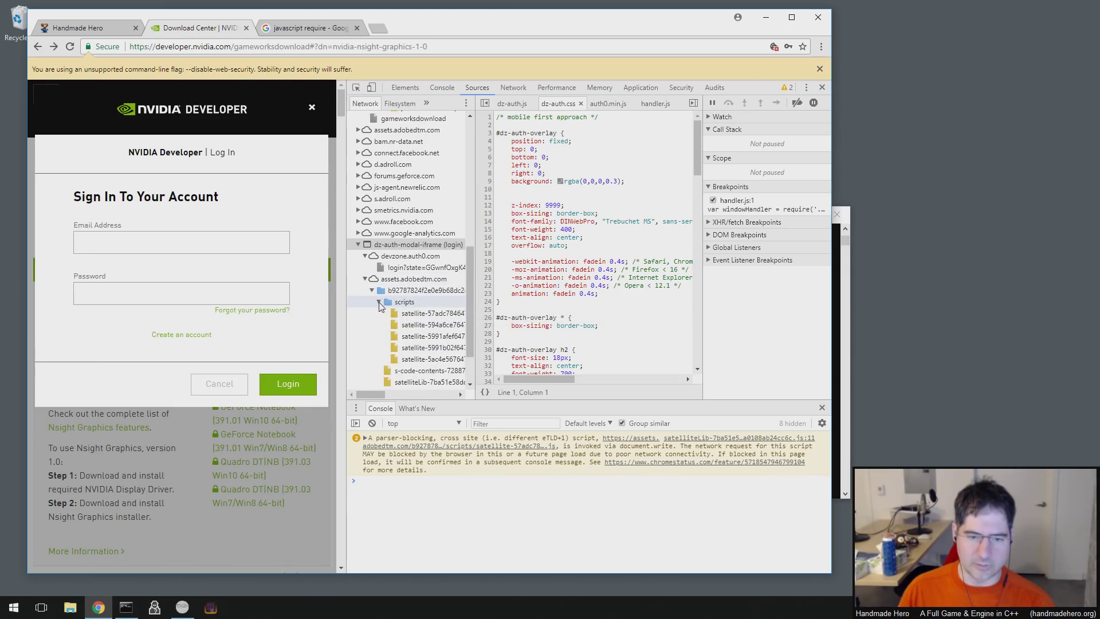
pyautogui.scroll(-1, 379, 307)
pyautogui.click(365, 336)
pyautogui.click(372, 347)
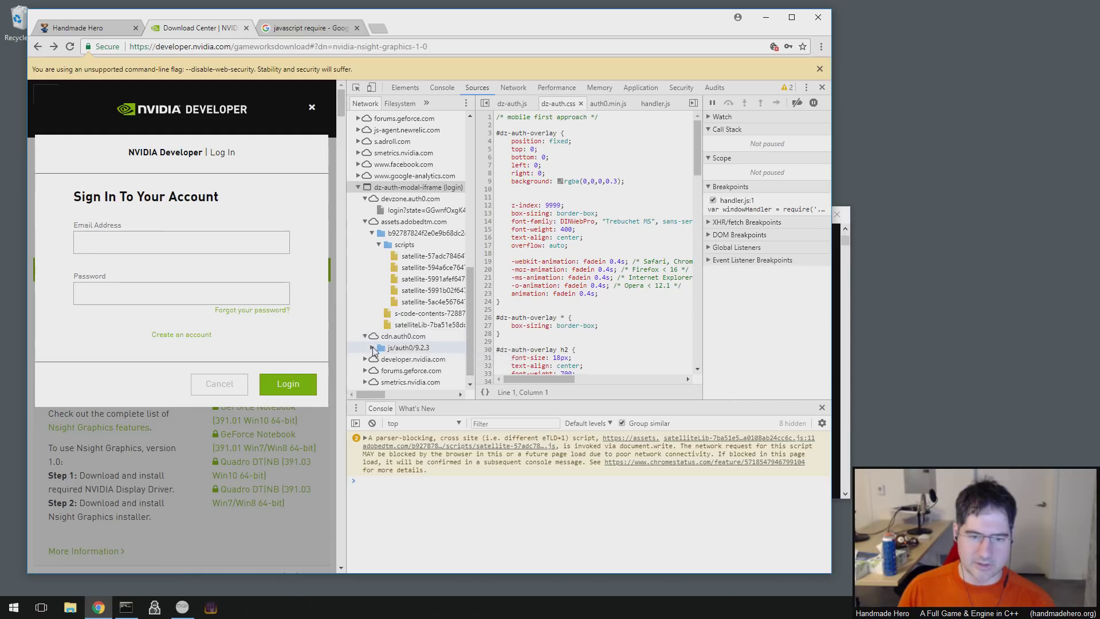
pyautogui.scroll(-1, 378, 350)
pyautogui.click(423, 338)
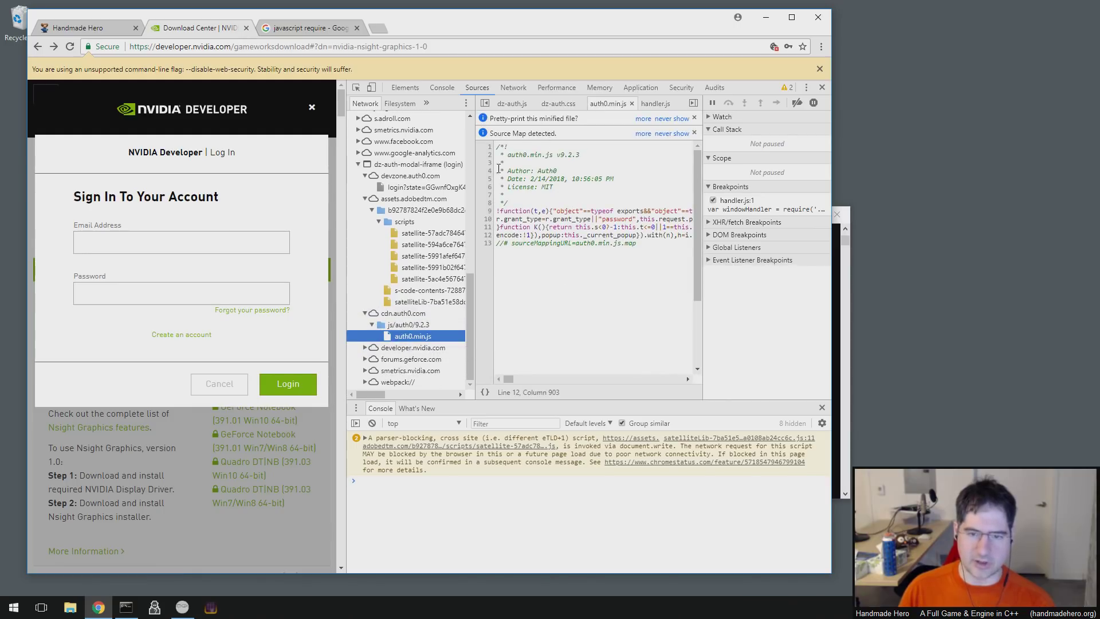
pyautogui.moveTo(507, 379)
pyautogui.mouseDown()
pyautogui.moveTo(648, 377)
pyautogui.moveTo(490, 388)
pyautogui.mouseUp()
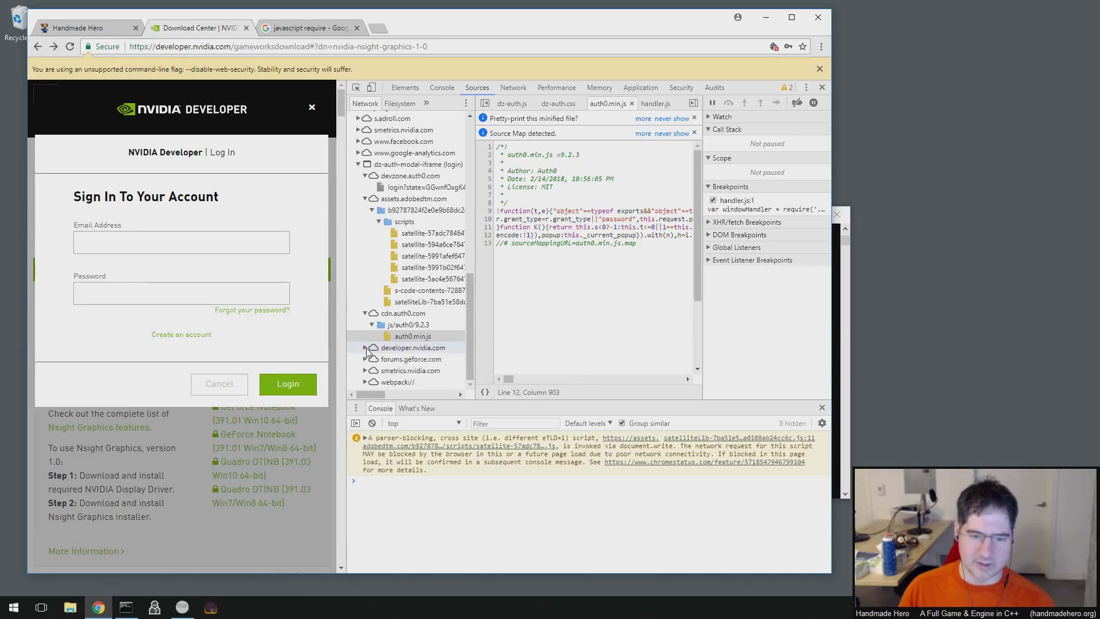
# - Expand developer.nvidia.com and open the dz-auth-iframe.js login script
pyautogui.click(400, 348)
pyautogui.scroll(-3, 377, 367)
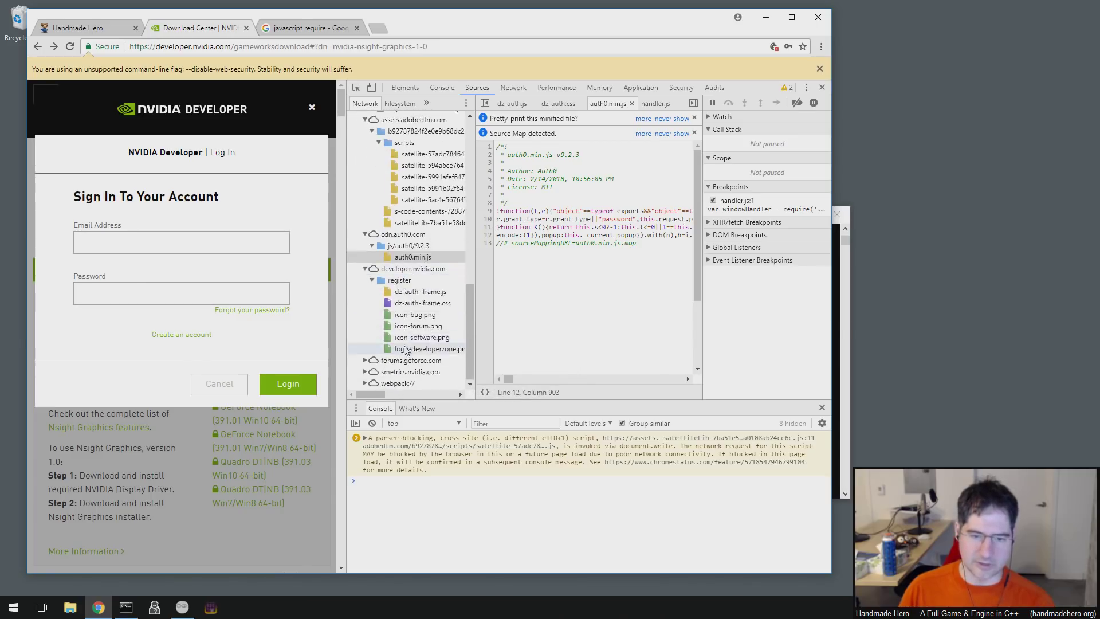
pyautogui.click(418, 290)
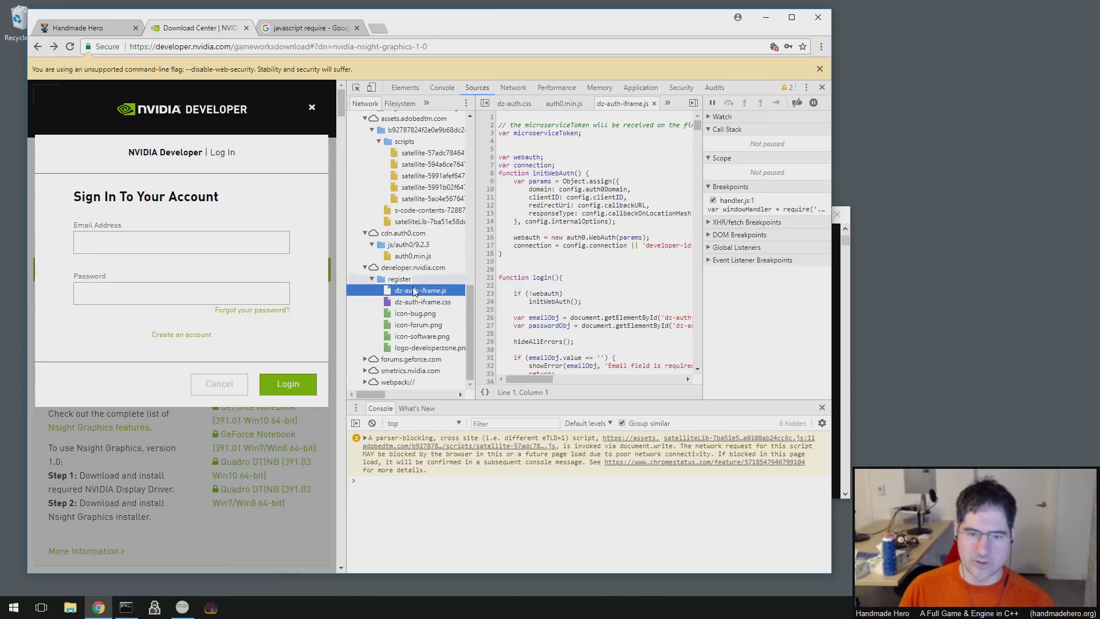
# - Glance at dz-auth-iframe.css, then expand the forums.geforce.com and smetrics.nvidia.com b/ss/nvdadeveloper sources
pyautogui.click(420, 302)
pyautogui.click(420, 291)
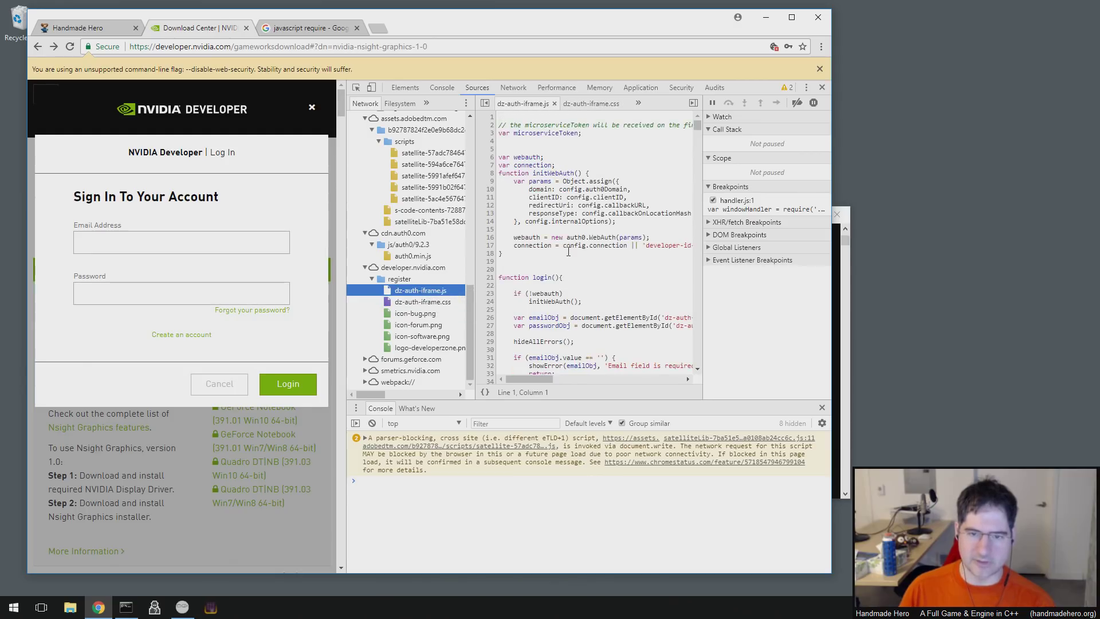
pyautogui.click(366, 359)
pyautogui.scroll(-1, 373, 366)
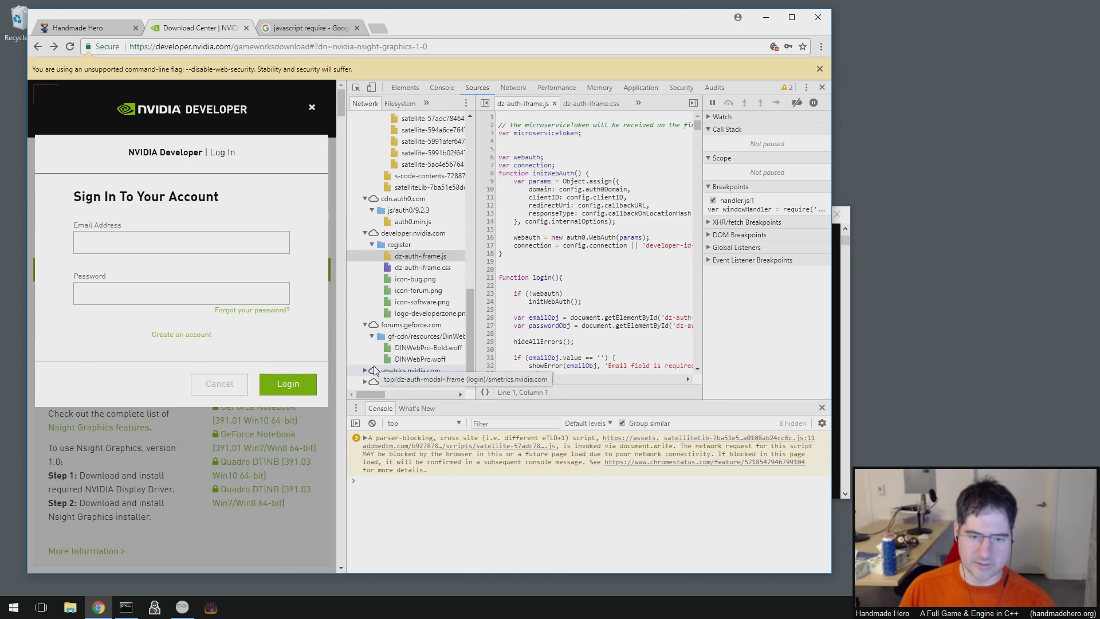
pyautogui.click(373, 368)
pyautogui.scroll(-1, 374, 370)
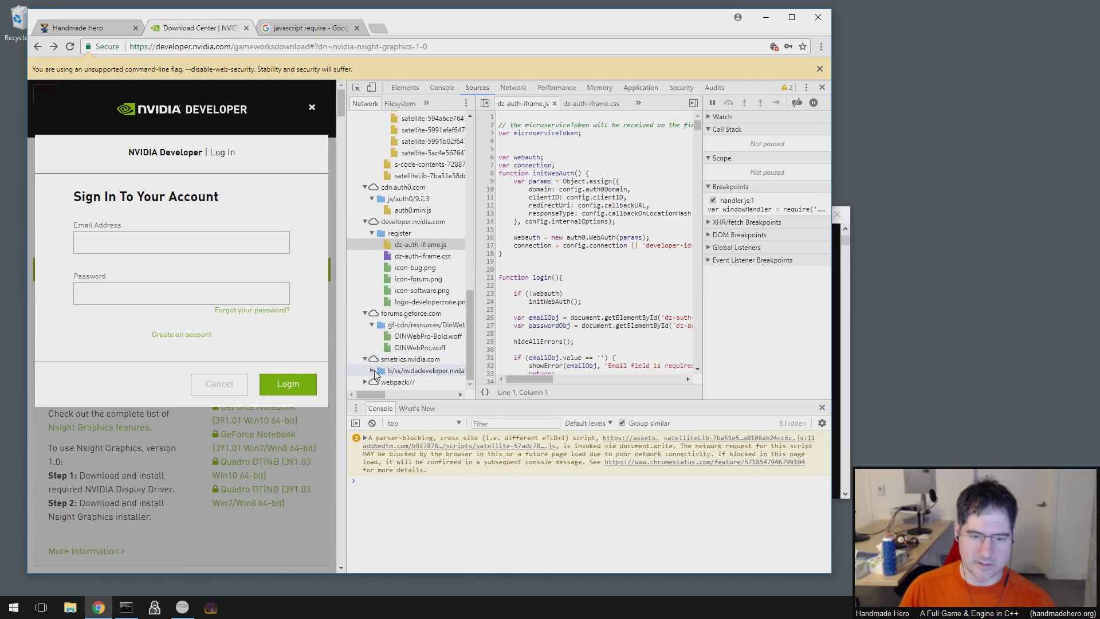
pyautogui.click(373, 371)
pyautogui.scroll(-1, 374, 372)
# - Expand webpack:// down through the auth0 src and superagent/lib folders
pyautogui.click(368, 383)
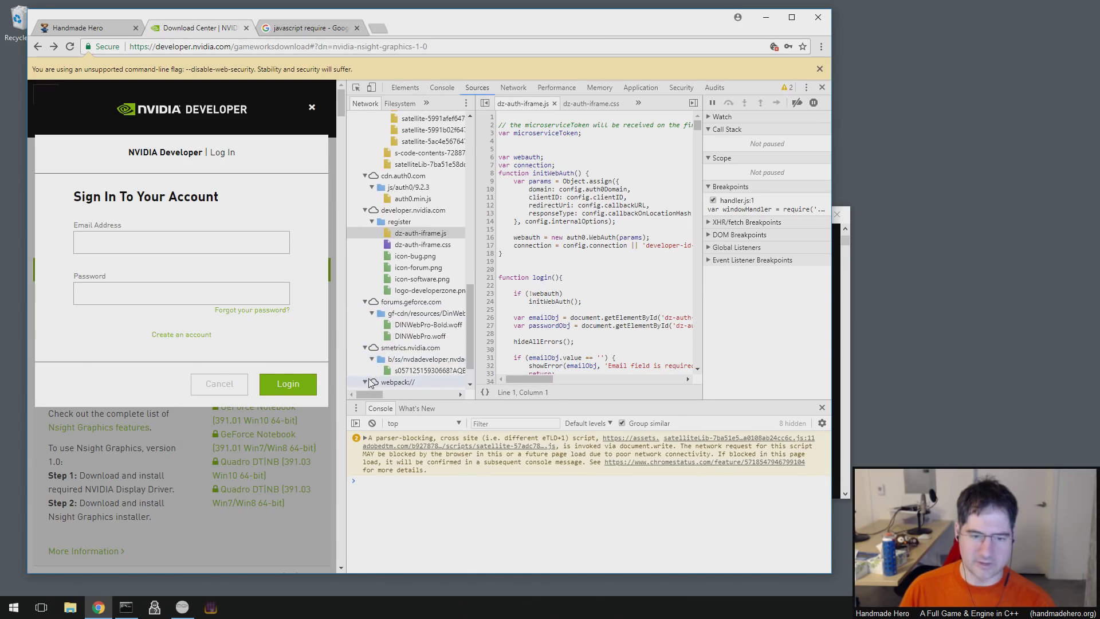
pyautogui.scroll(-1, 370, 375)
pyautogui.scroll(-1, 373, 365)
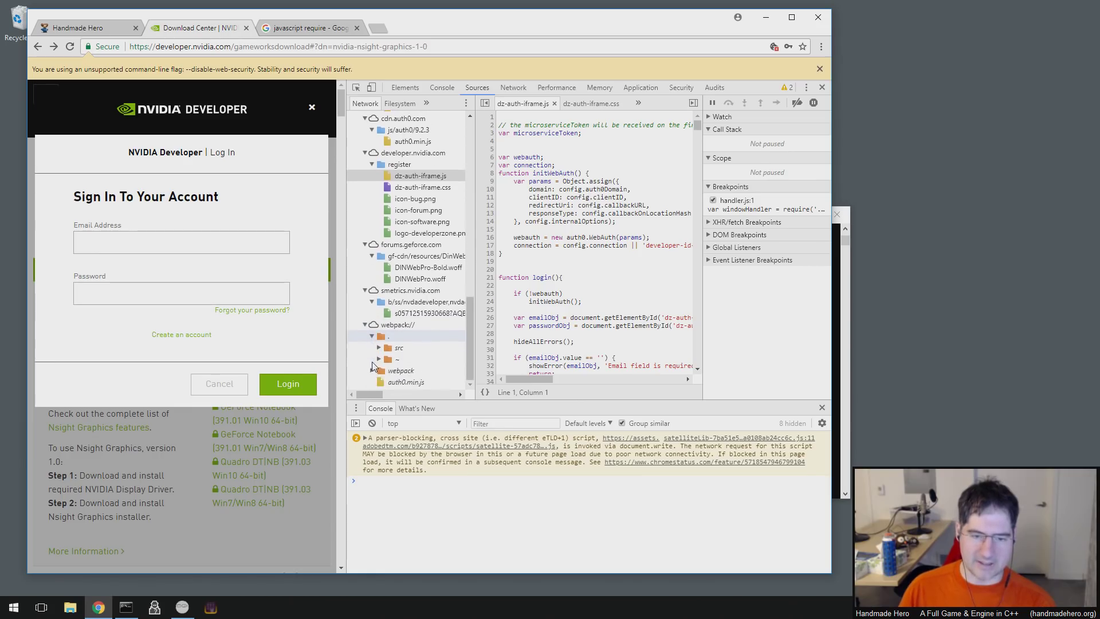
pyautogui.click(374, 369)
pyautogui.scroll(-1, 379, 367)
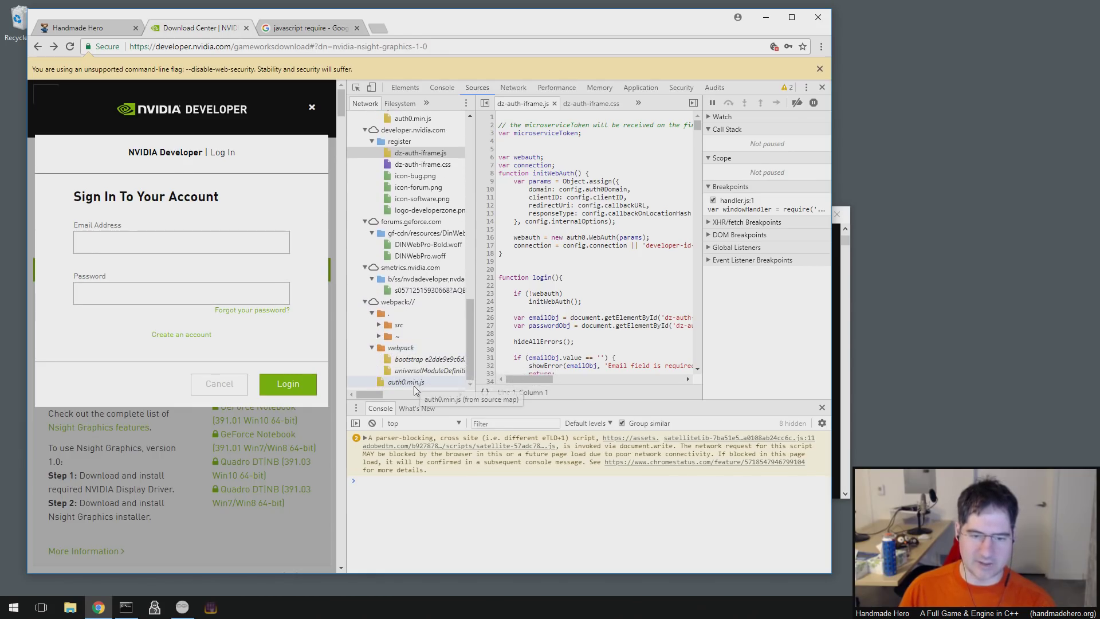
pyautogui.click(379, 325)
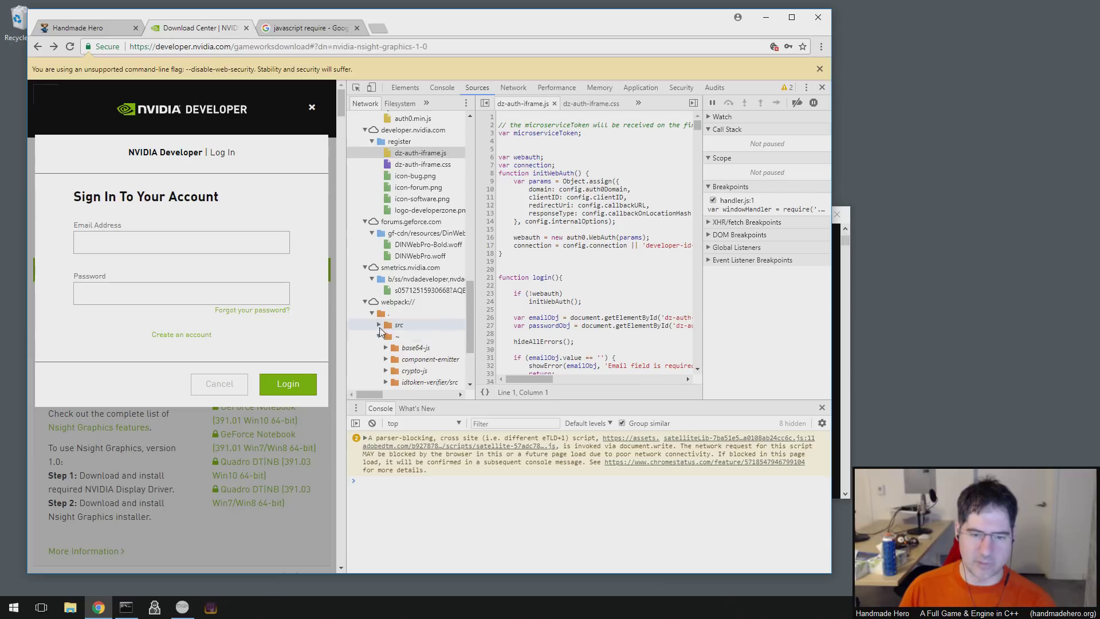
pyautogui.scroll(-3, 395, 269)
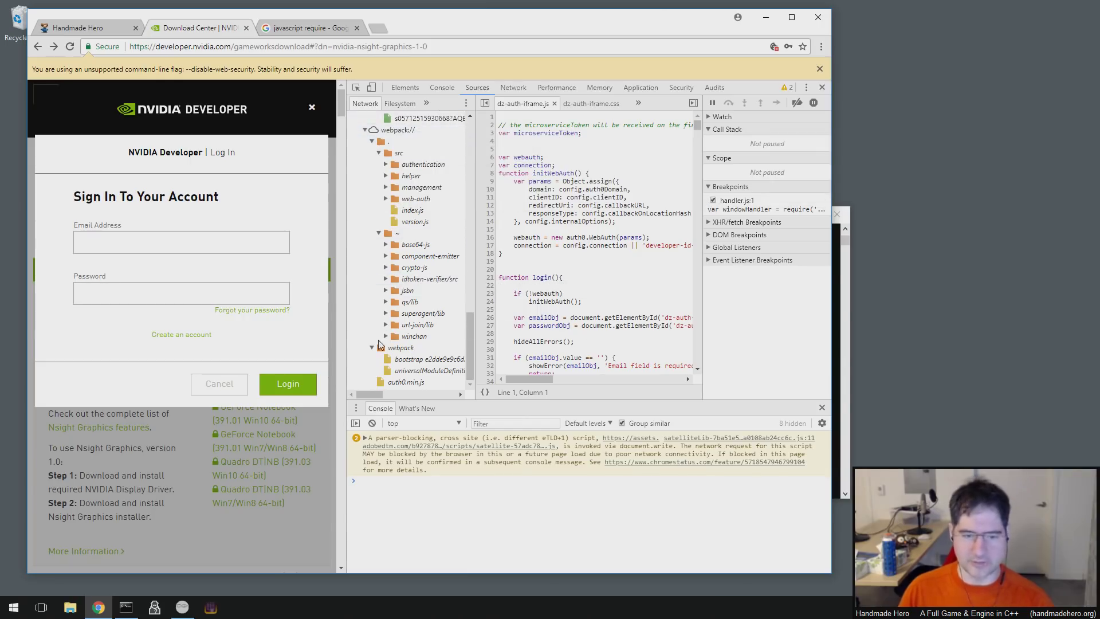
pyautogui.click(386, 313)
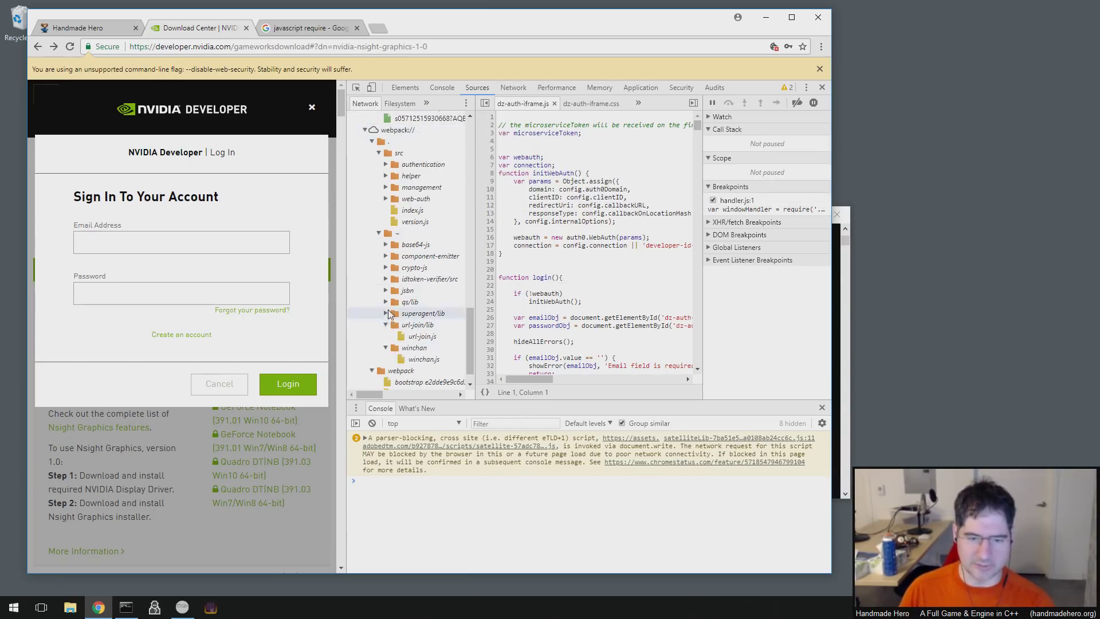
pyautogui.scroll(-3, 390, 315)
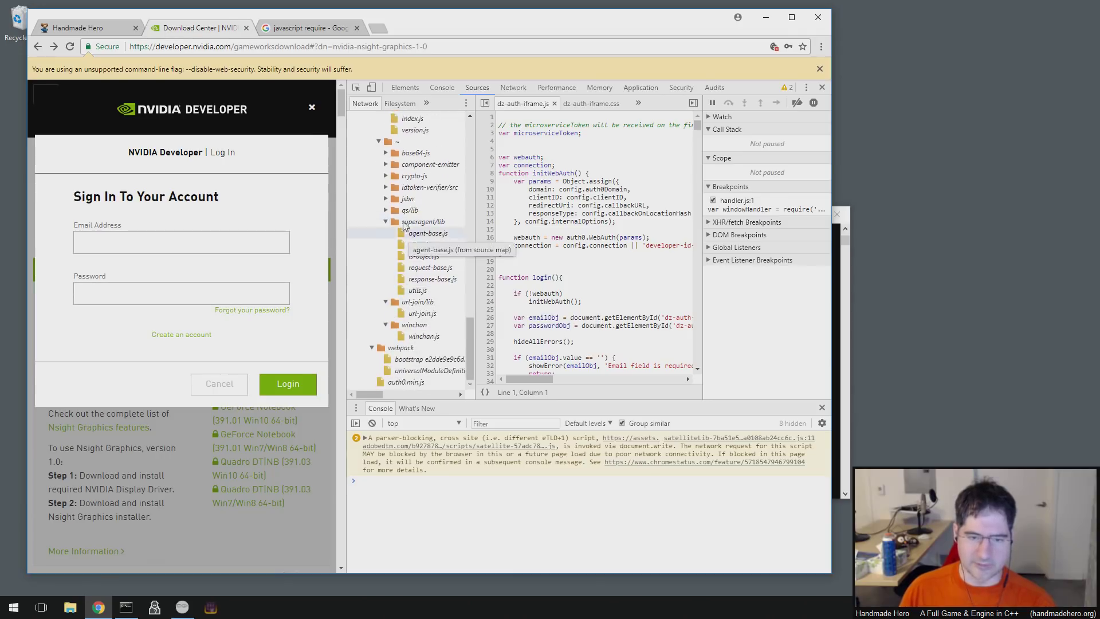
# - Expand the qs/lib, jsbn, crypto-js, idtoken-verifier/src, base64-js and component-emitter folders
pyautogui.click(390, 210)
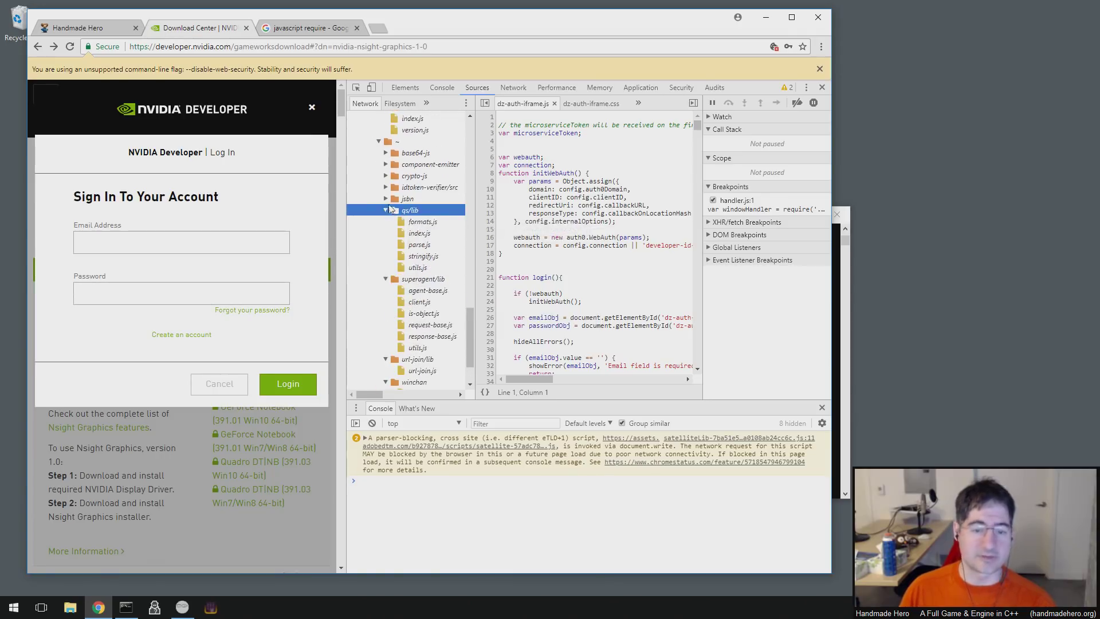
pyautogui.click(386, 198)
pyautogui.click(387, 176)
pyautogui.click(387, 210)
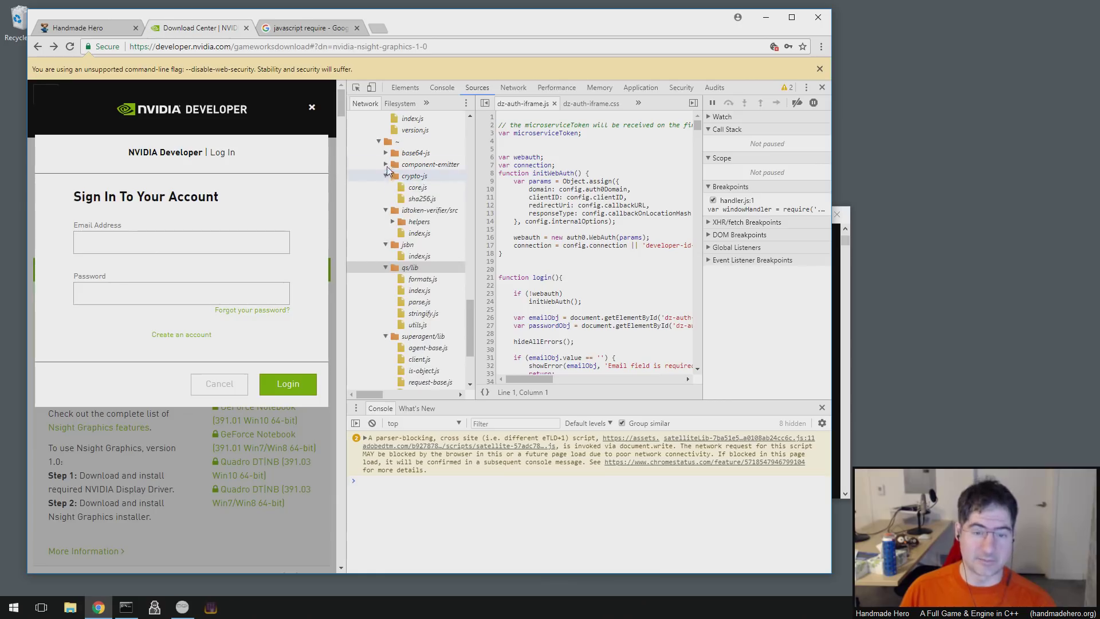
pyautogui.click(386, 153)
pyautogui.click(385, 176)
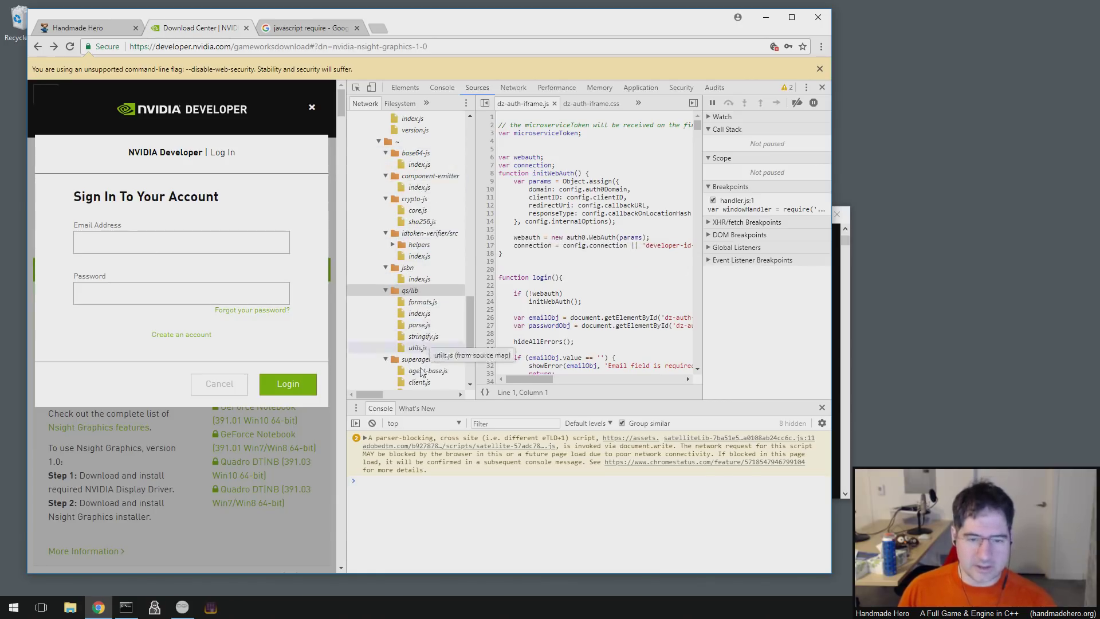
# - Expand web-auth and open cross-origin-authentication.js
pyautogui.scroll(3, 428, 363)
pyautogui.click(386, 279)
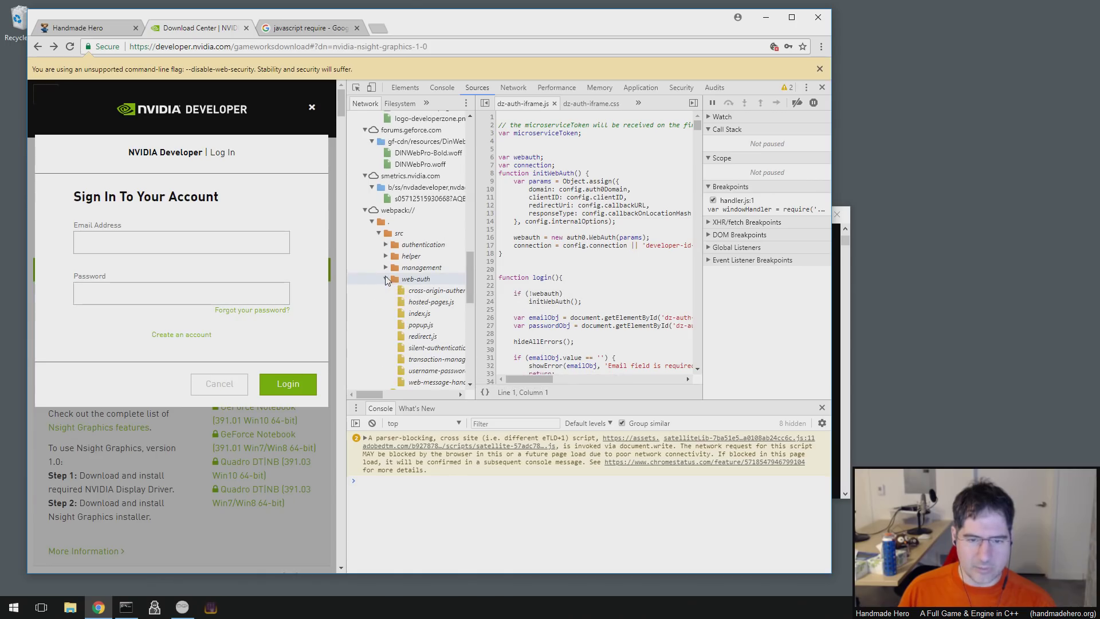
pyautogui.scroll(-2, 447, 252)
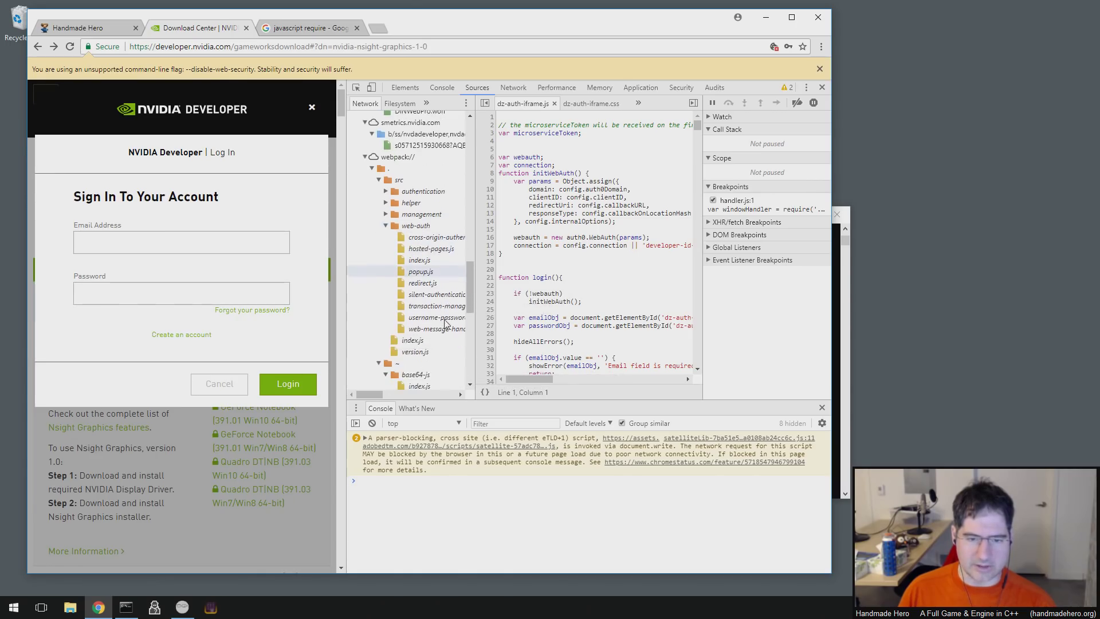
pyautogui.click(449, 233)
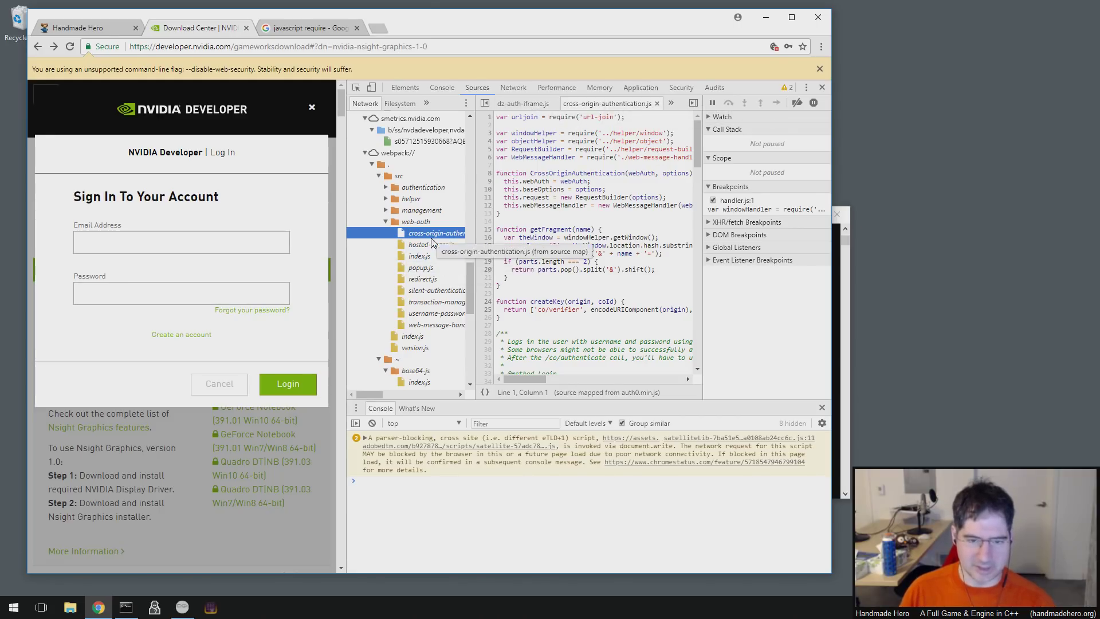
# - Open src index.js, then db-connection.js, authentication index.js and passwordless-authentication.js
pyautogui.click(406, 338)
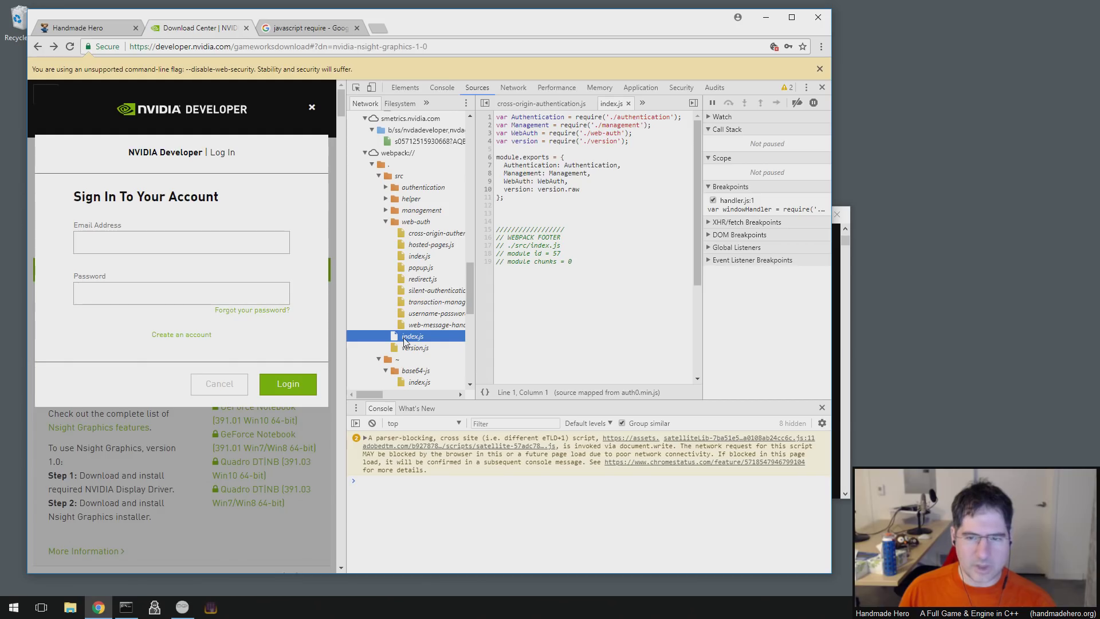
pyautogui.rightClick(406, 340)
pyautogui.click(391, 213)
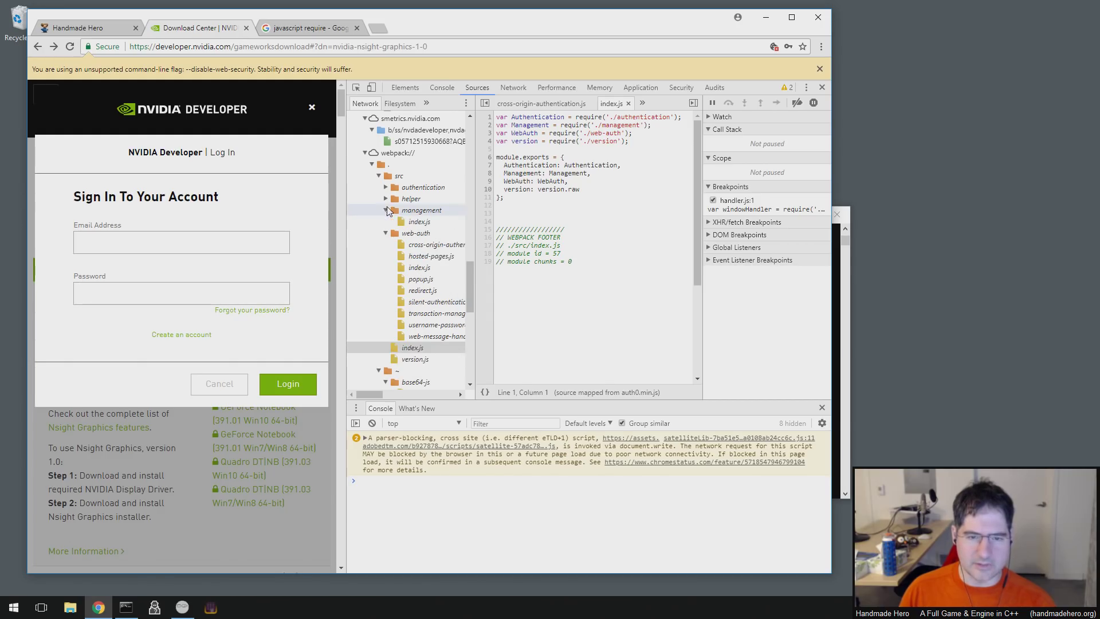
pyautogui.click(386, 198)
pyautogui.click(385, 187)
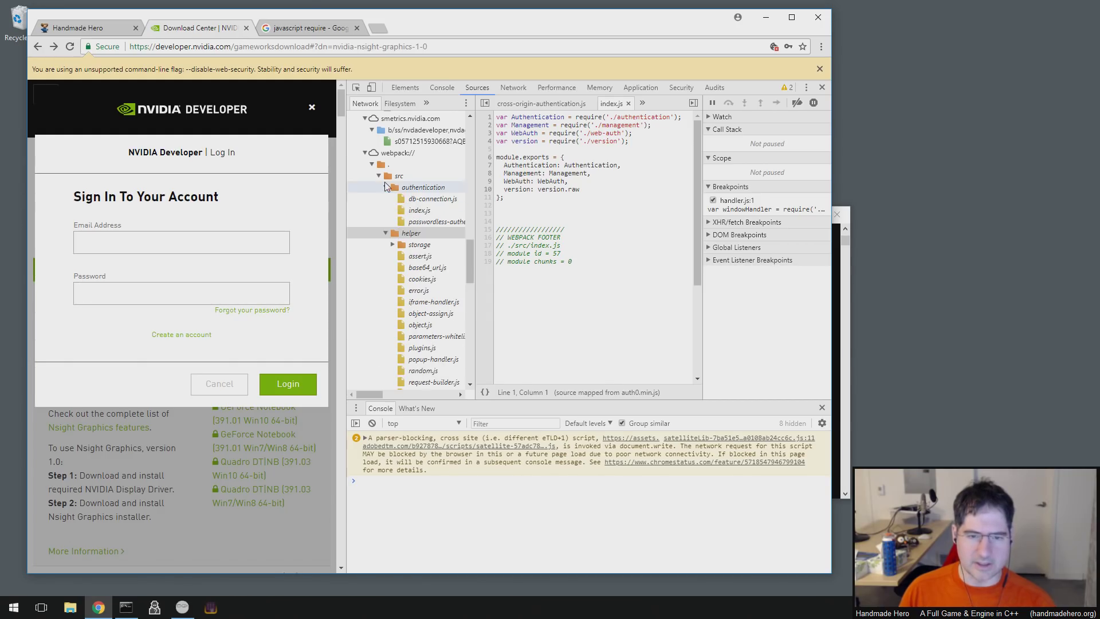
pyautogui.click(426, 199)
pyautogui.click(424, 212)
pyautogui.click(427, 222)
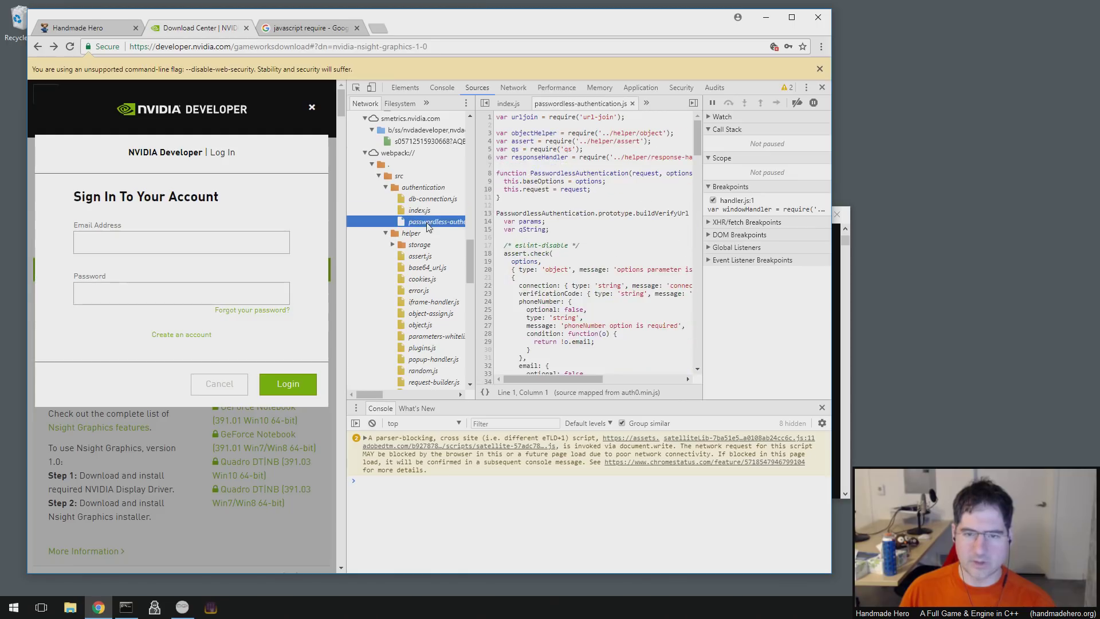
# - Expand helper/storage and open cookie.js, dummy.js and handler.js
pyautogui.click(400, 245)
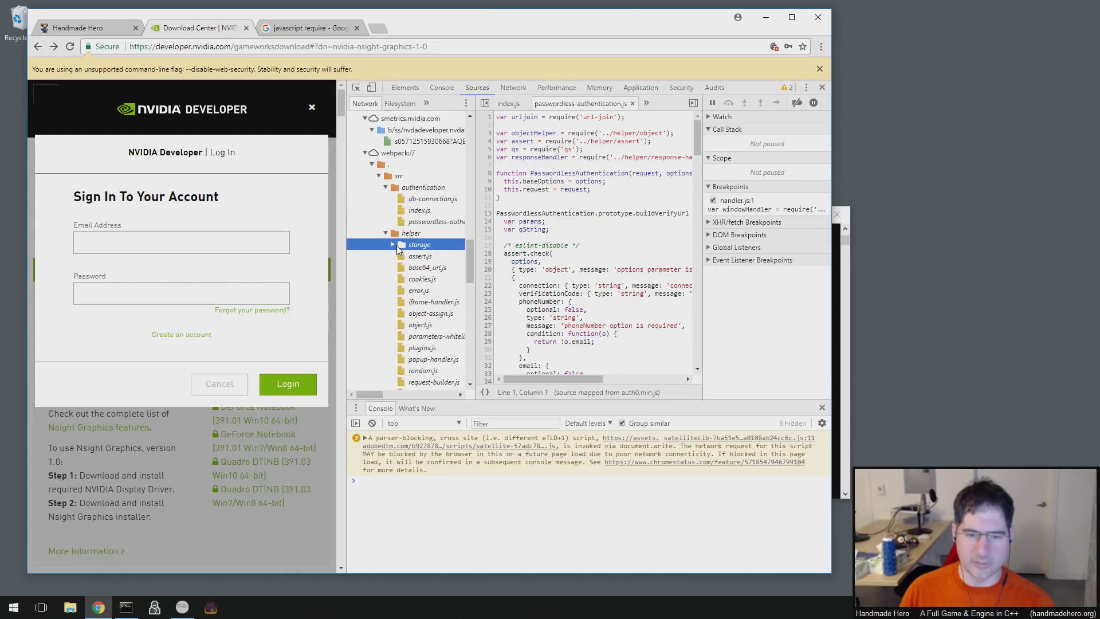
pyautogui.click(395, 246)
pyautogui.click(427, 256)
pyautogui.click(429, 267)
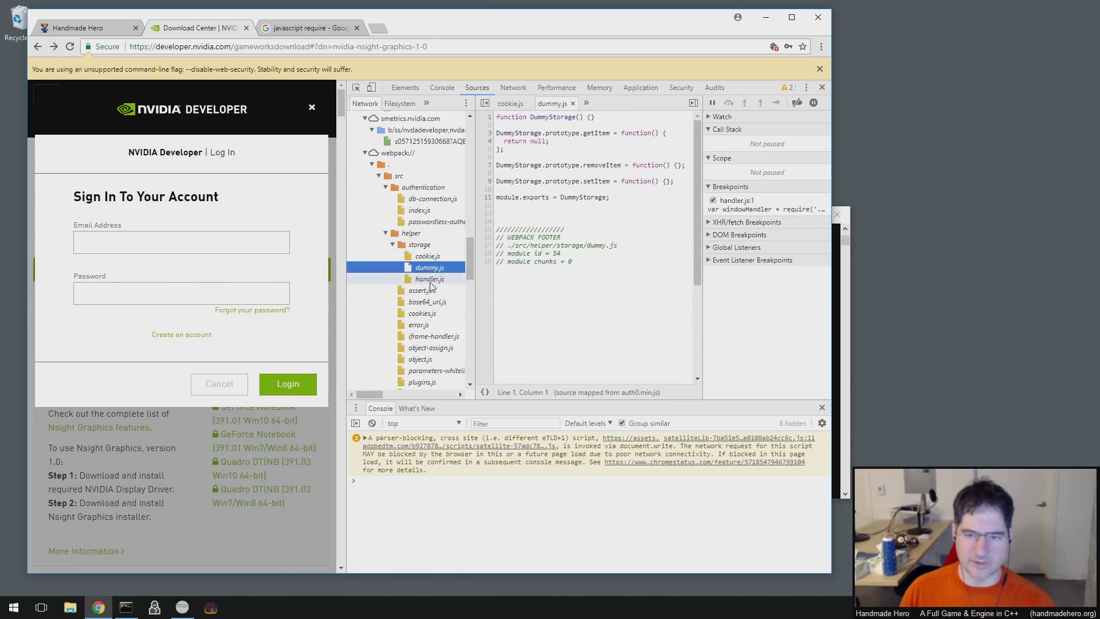
pyautogui.click(430, 279)
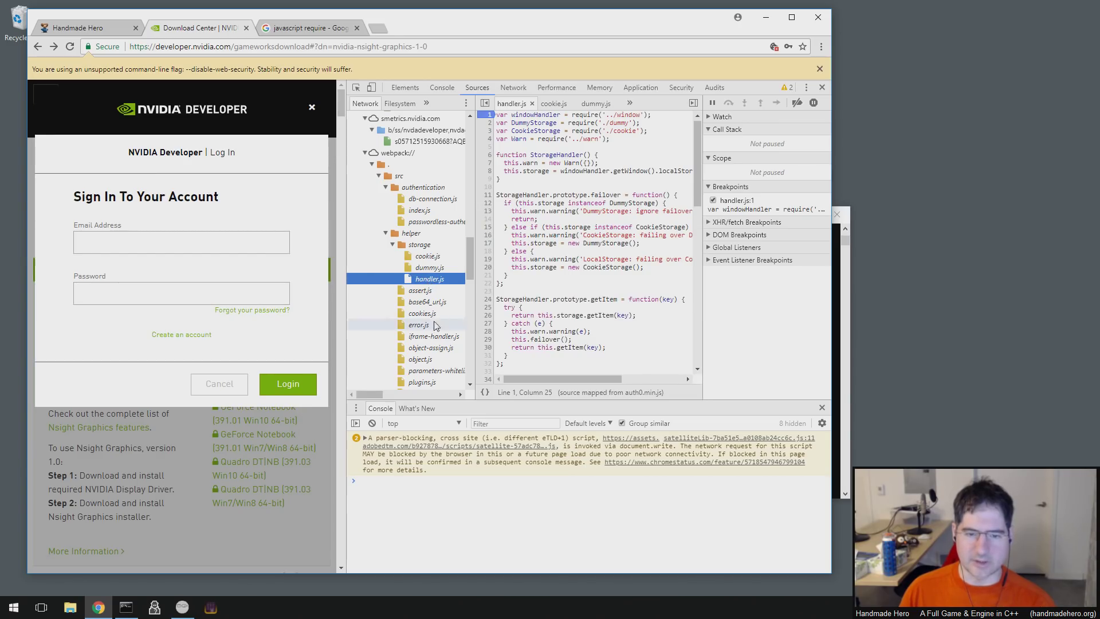
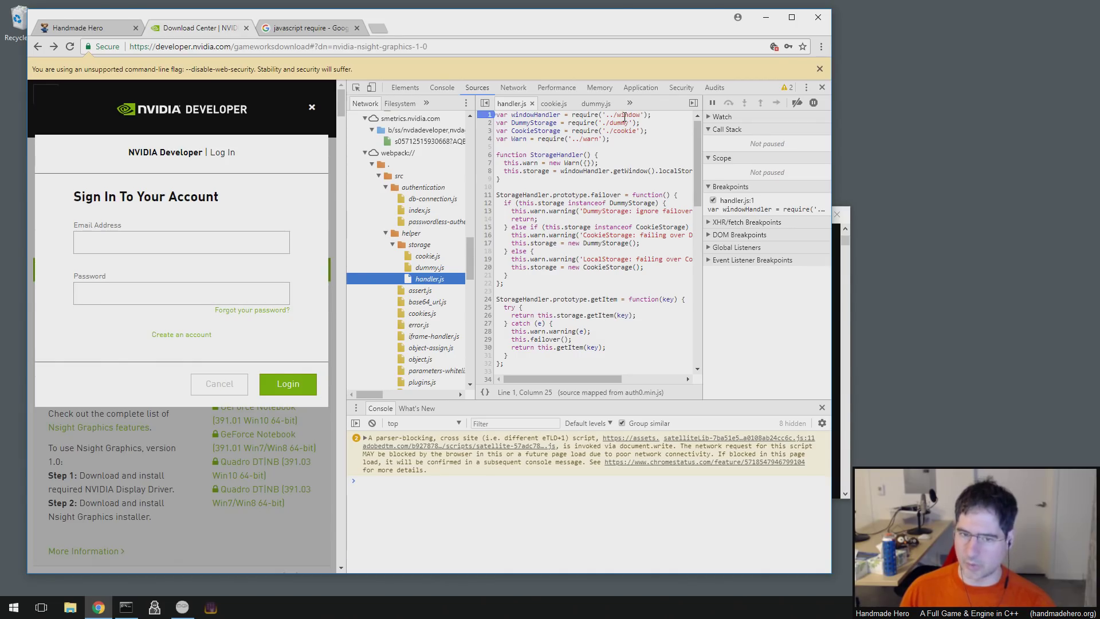
# - Submit the NVIDIA sign-in form with a test e-mail and password, triggering the localStorage error
pyautogui.click(231, 249)
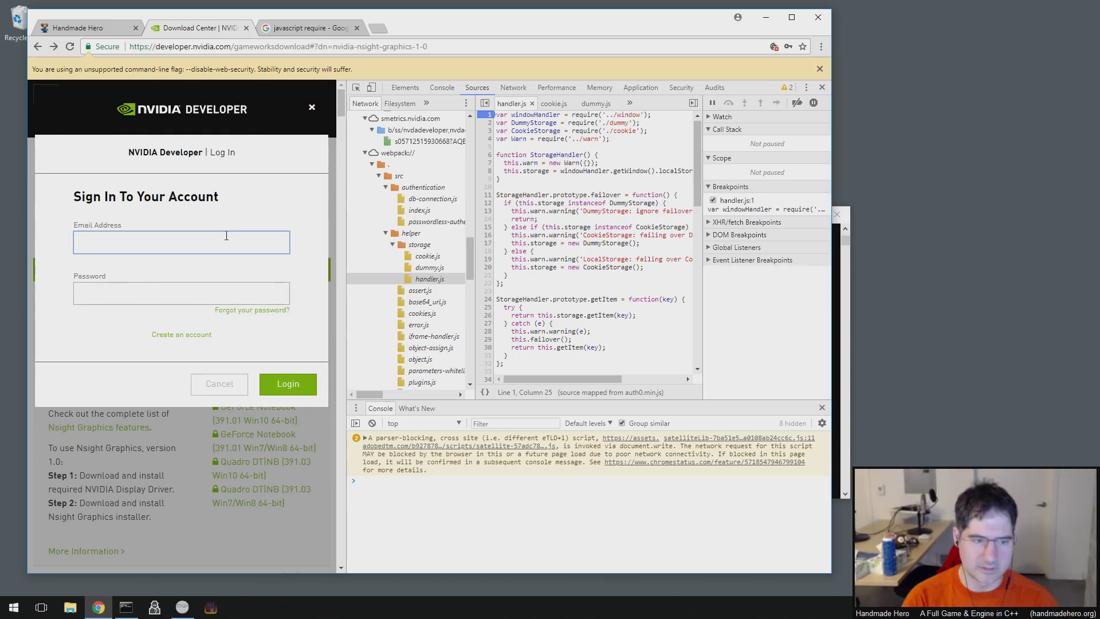
pyautogui.write('fioo')
pyautogui.press('BackSpace')
pyautogui.press('BackSpace')
pyautogui.write('oo@bar.com')
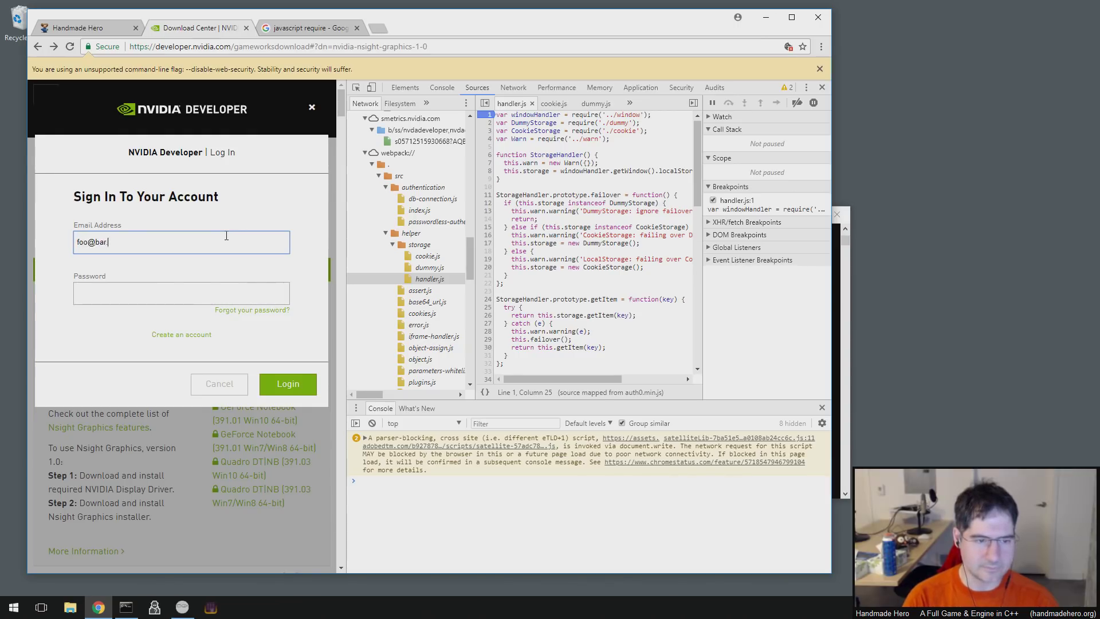
pyautogui.press('Tab')
pyautogui.write('••••••••••')
pyautogui.press('Return')
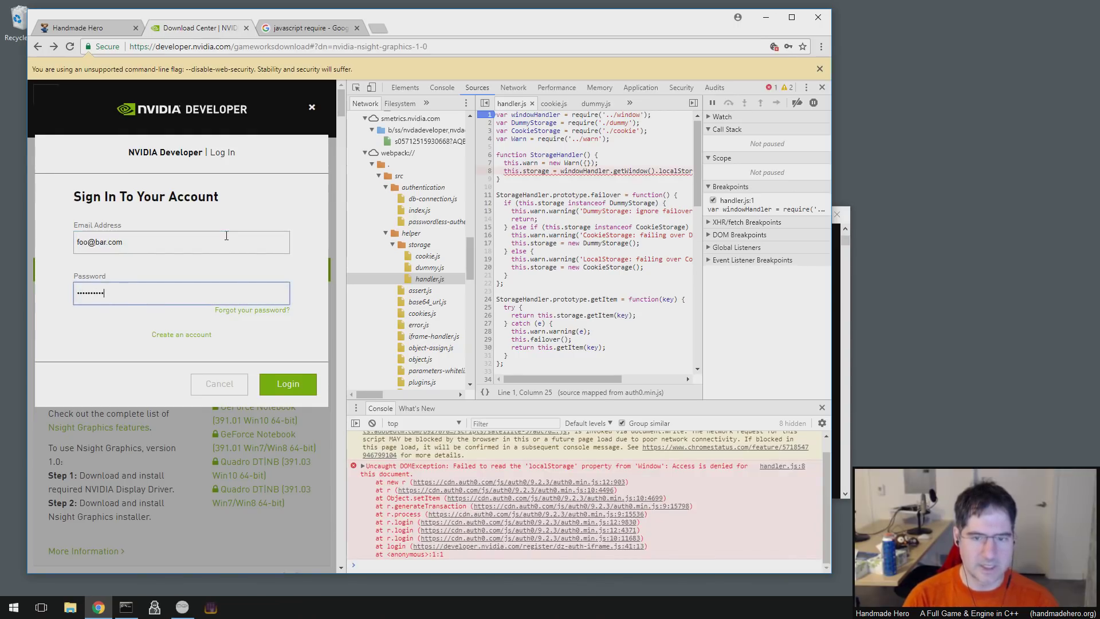
# - Inspect windowHandler, the '../window' path and require on handler.js line 1
pyautogui.click(546, 115)
pyautogui.doubleClick(545, 116)
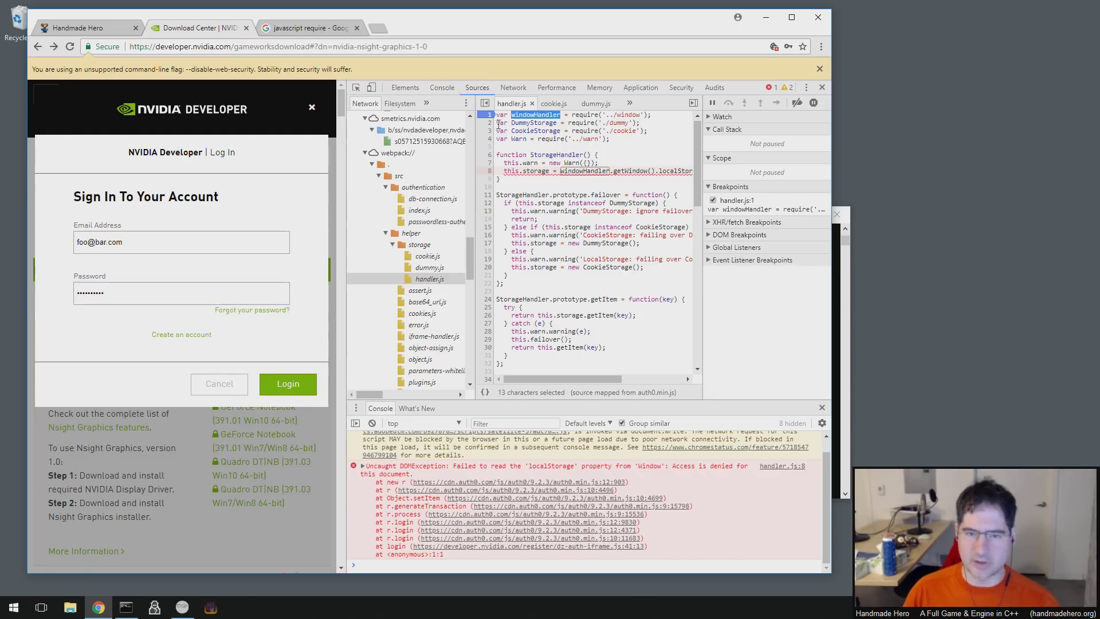
pyautogui.click(529, 123)
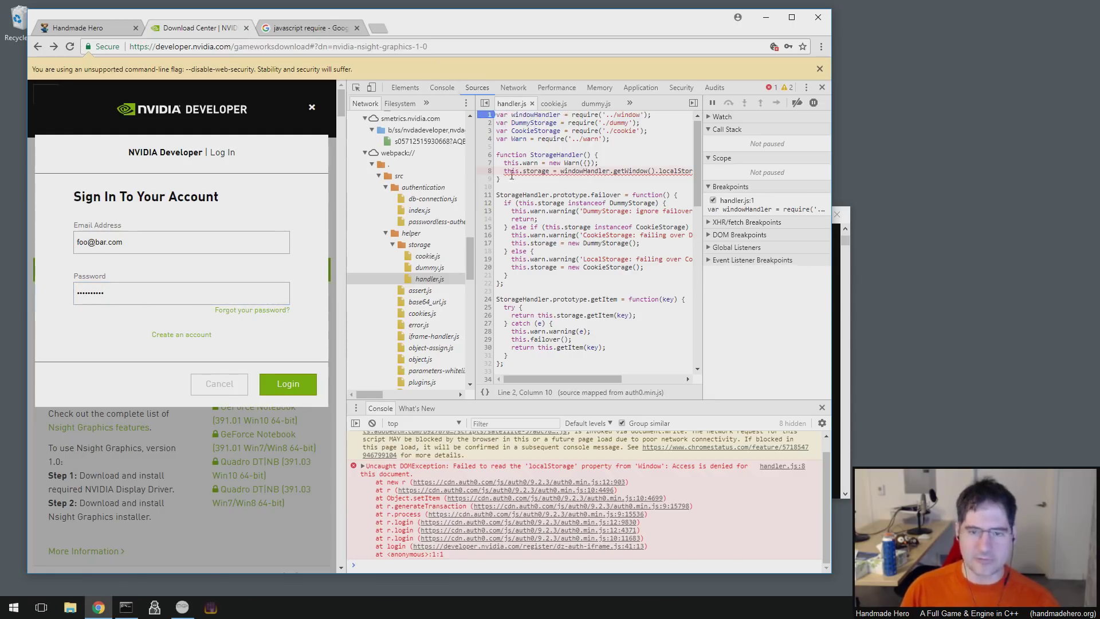
pyautogui.moveTo(591, 179)
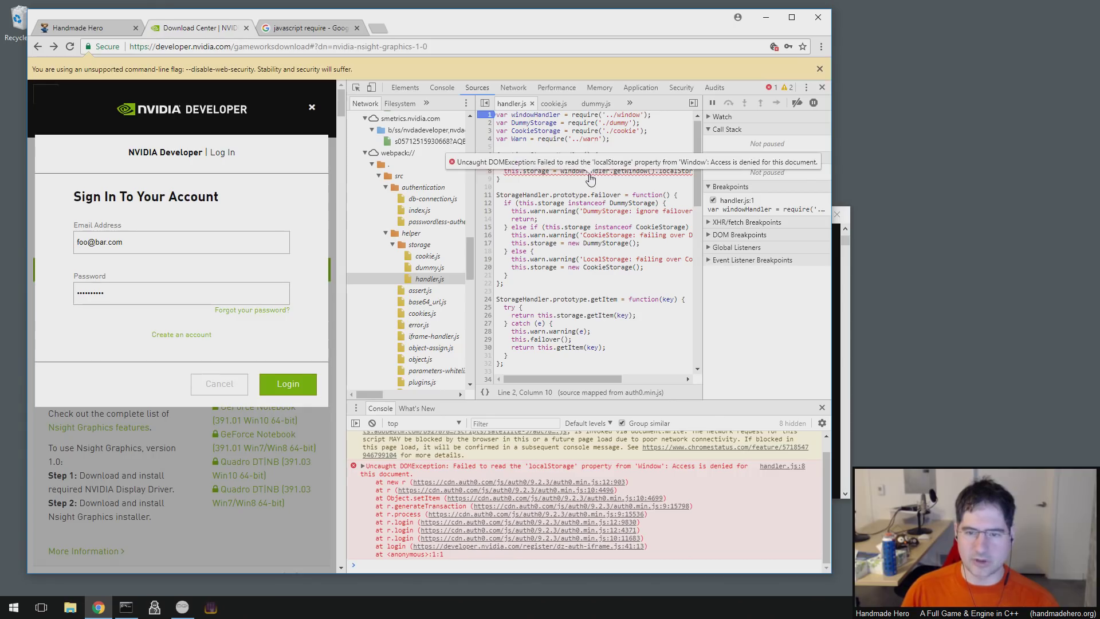
pyautogui.doubleClick(538, 115)
pyautogui.click(612, 115)
pyautogui.doubleClick(629, 116)
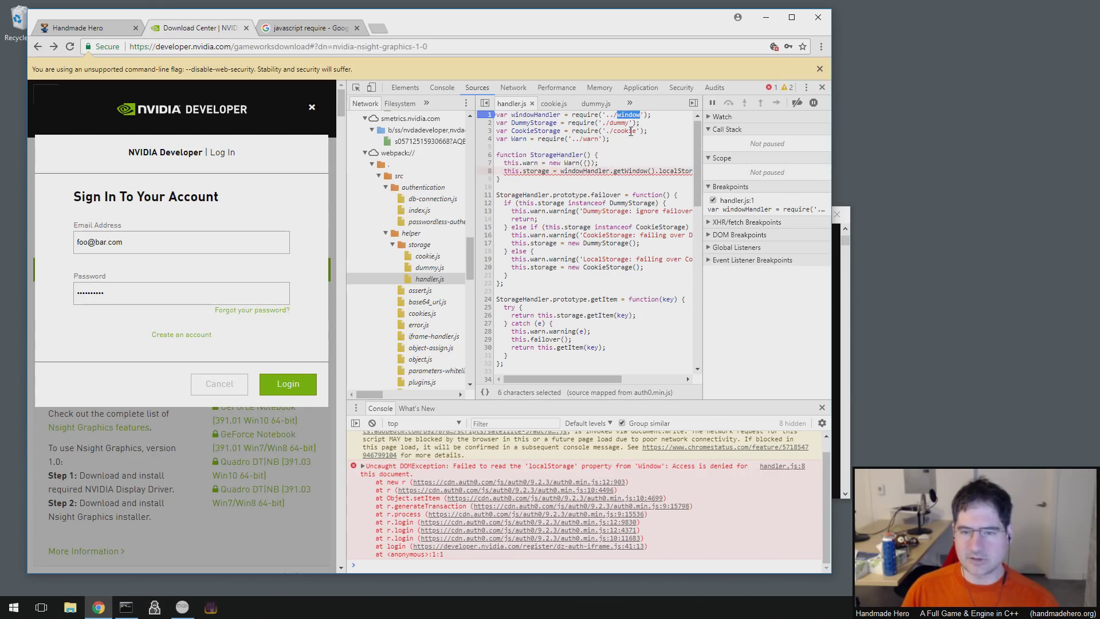
pyautogui.doubleClick(584, 115)
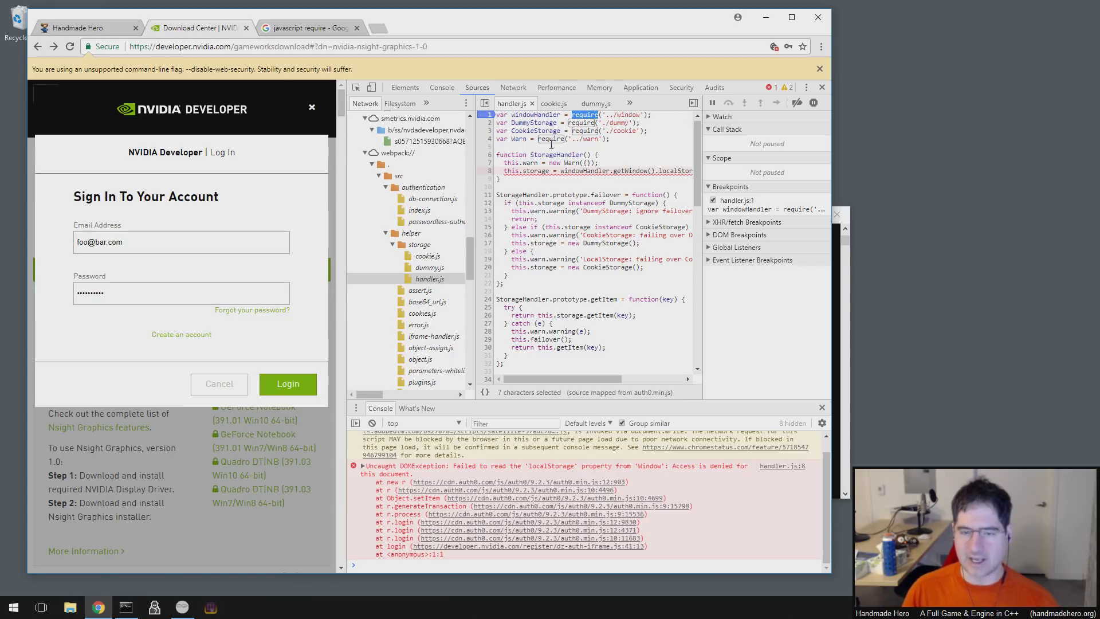
# - Review the require lines and the windowHandler declaration across handler.js lines 1–4
pyautogui.moveTo(668, 114); pyautogui.dragTo(538, 122)
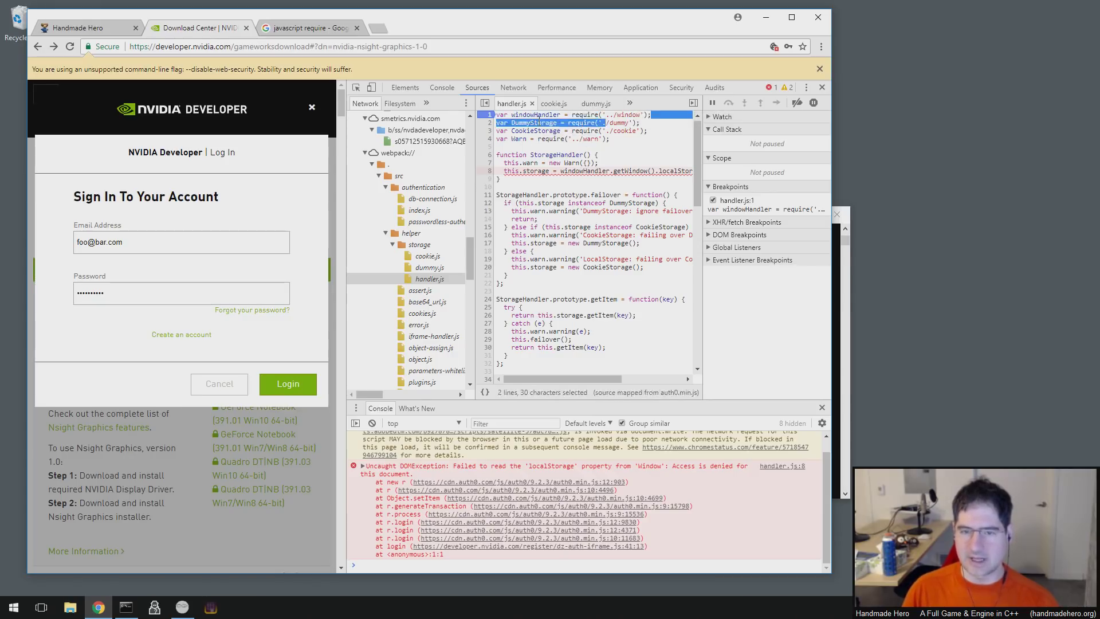
pyautogui.click(572, 117)
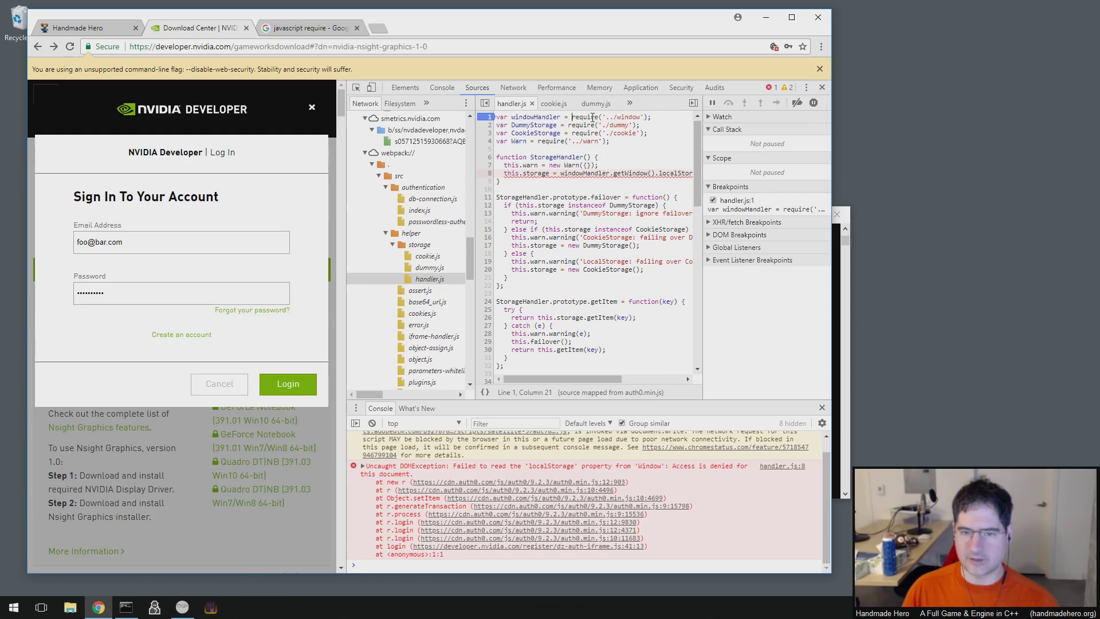
pyautogui.click(668, 118)
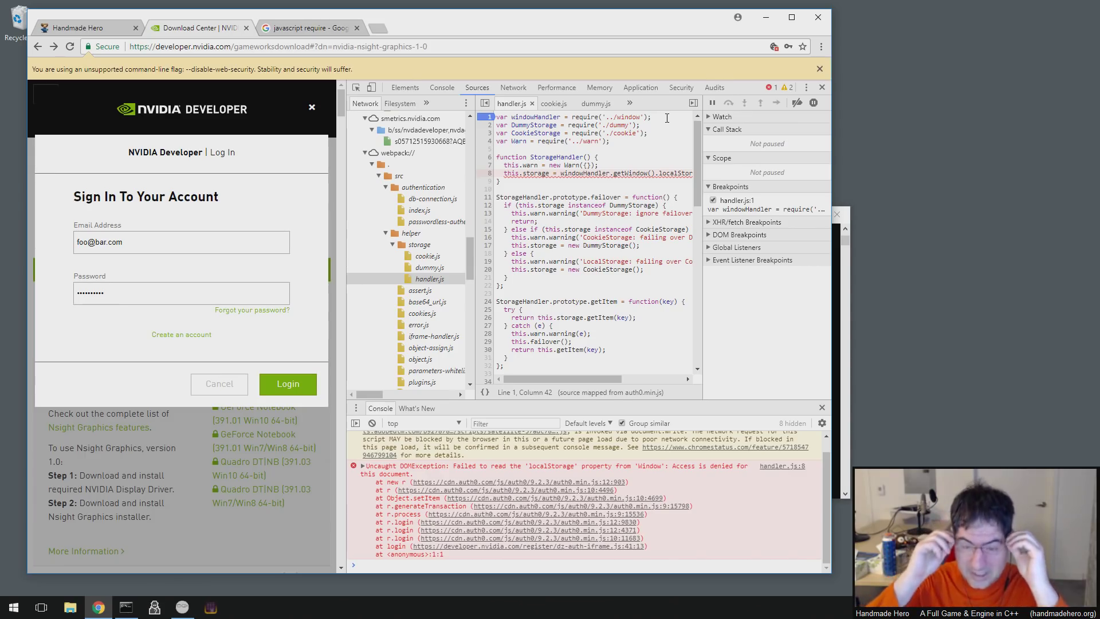
pyautogui.click(538, 141)
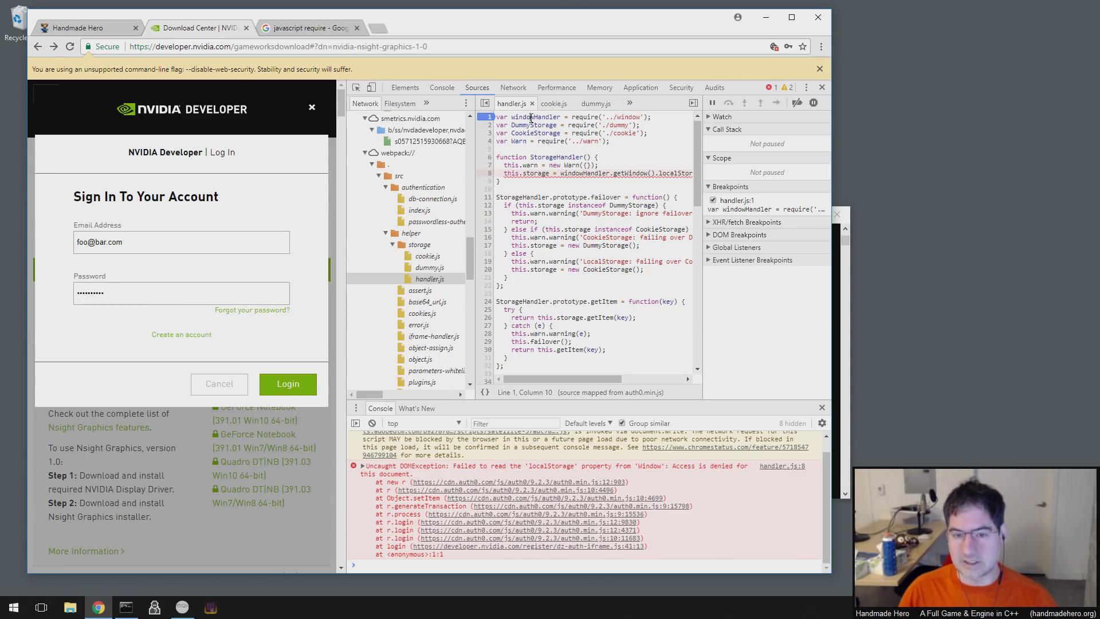
pyautogui.doubleClick(532, 118)
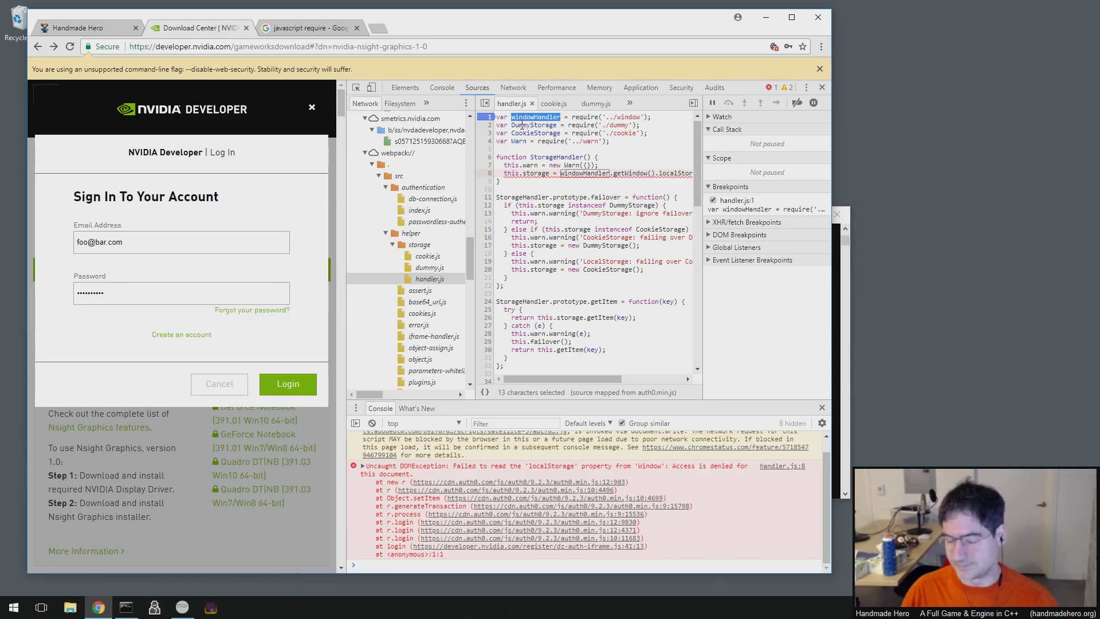
pyautogui.click(589, 133)
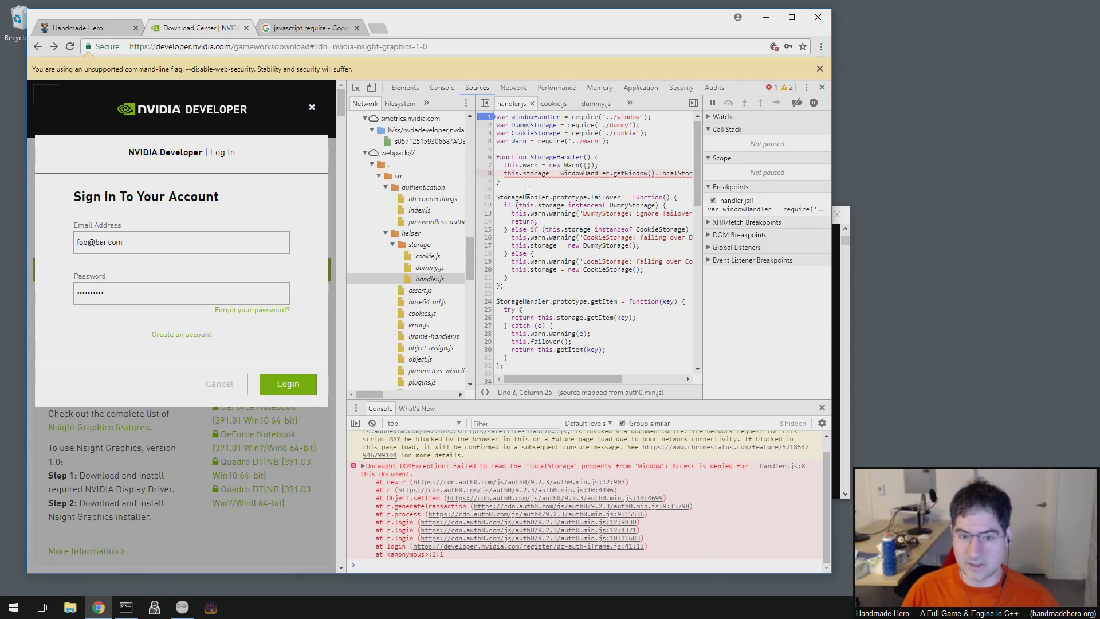
# - Move the handler.js breakpoint from line 1 to line 8
pyautogui.click(481, 565)
pyautogui.click(489, 173)
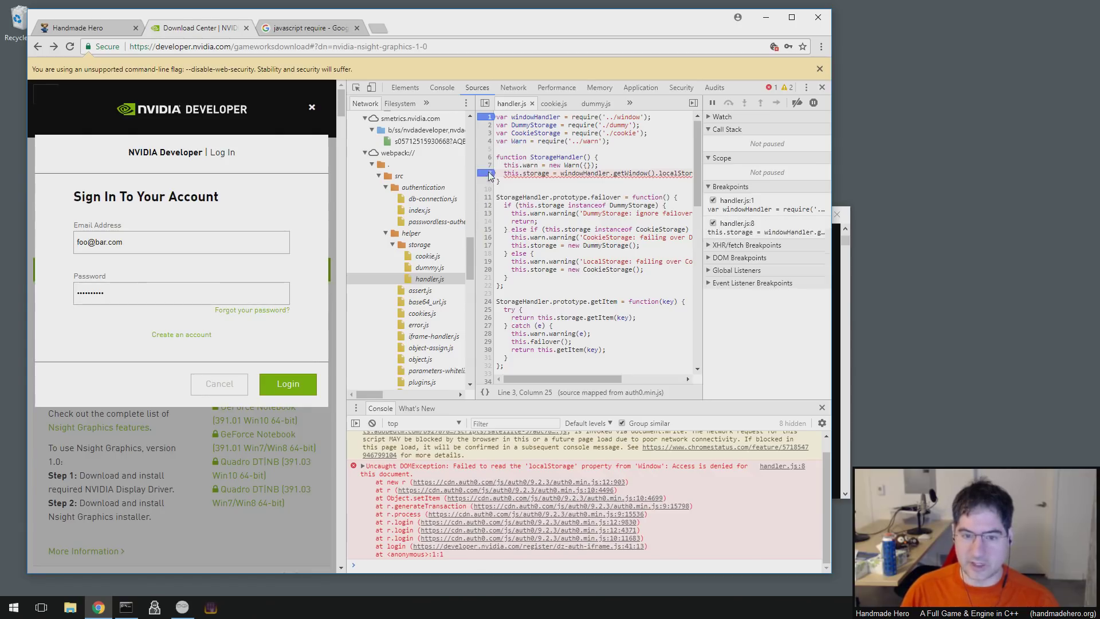
pyautogui.click(490, 116)
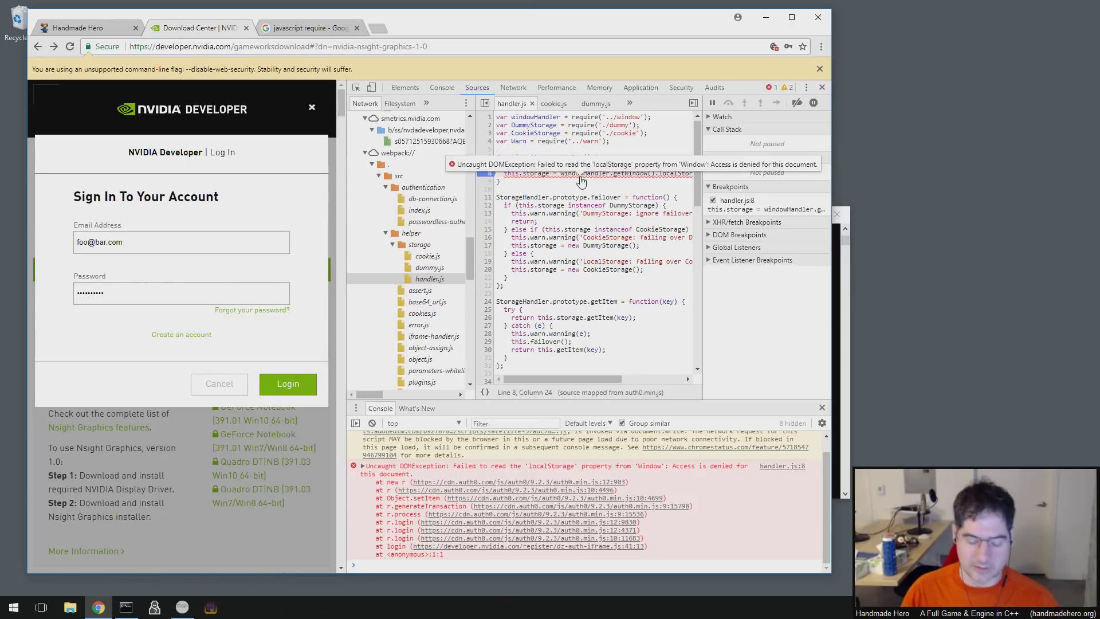
pyautogui.press('F5')
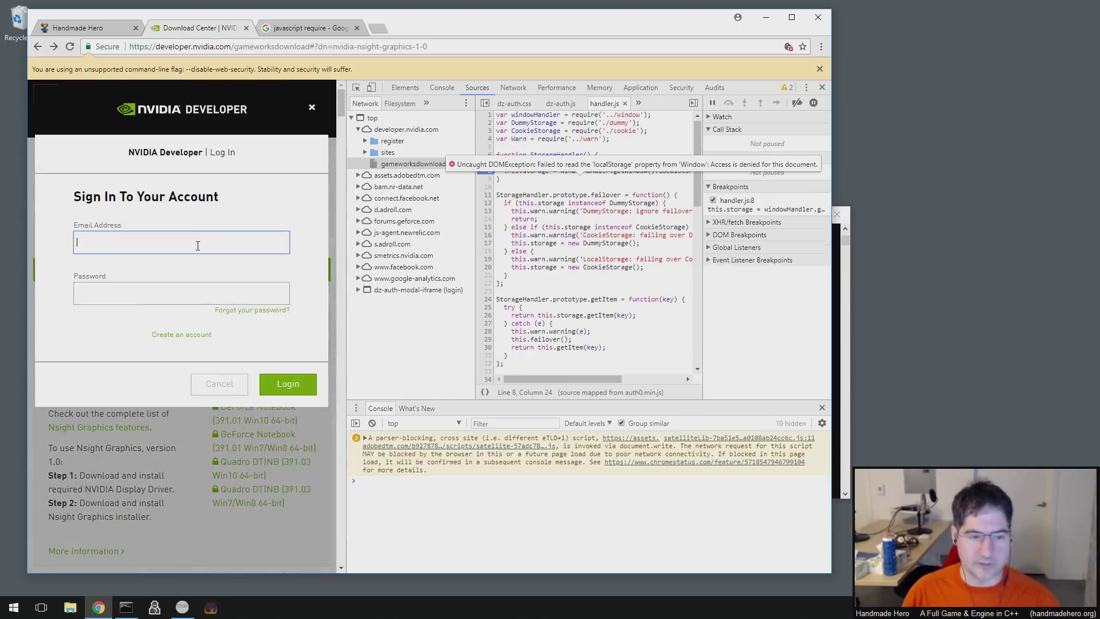
pyautogui.write('foO@bar.com')
pyautogui.press('Tab')
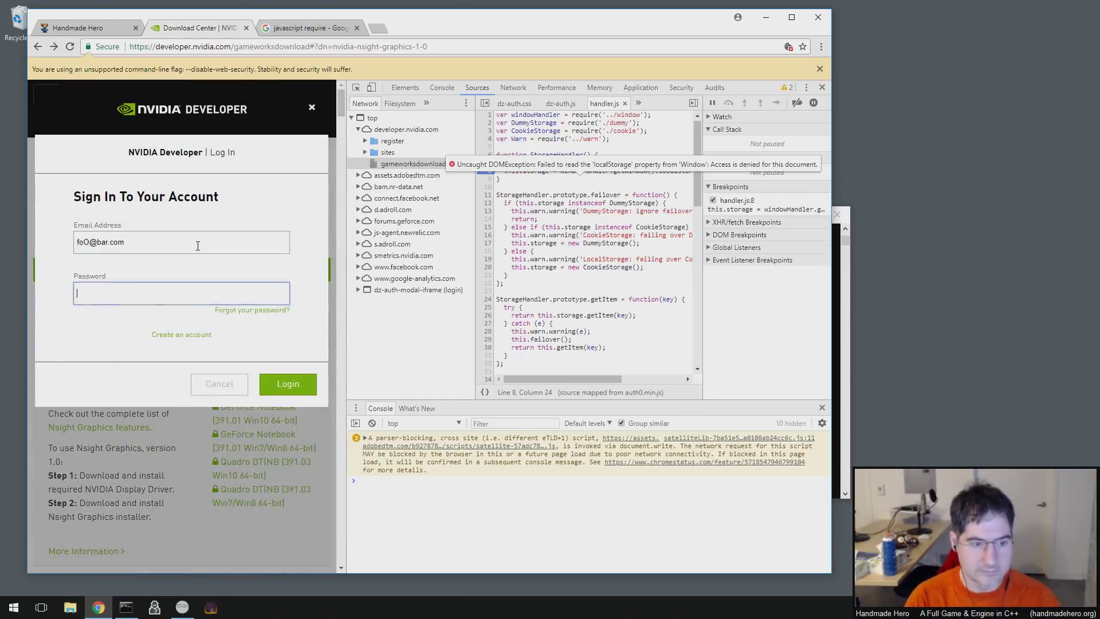
pyautogui.write('foobar1234')
pyautogui.press('Return')
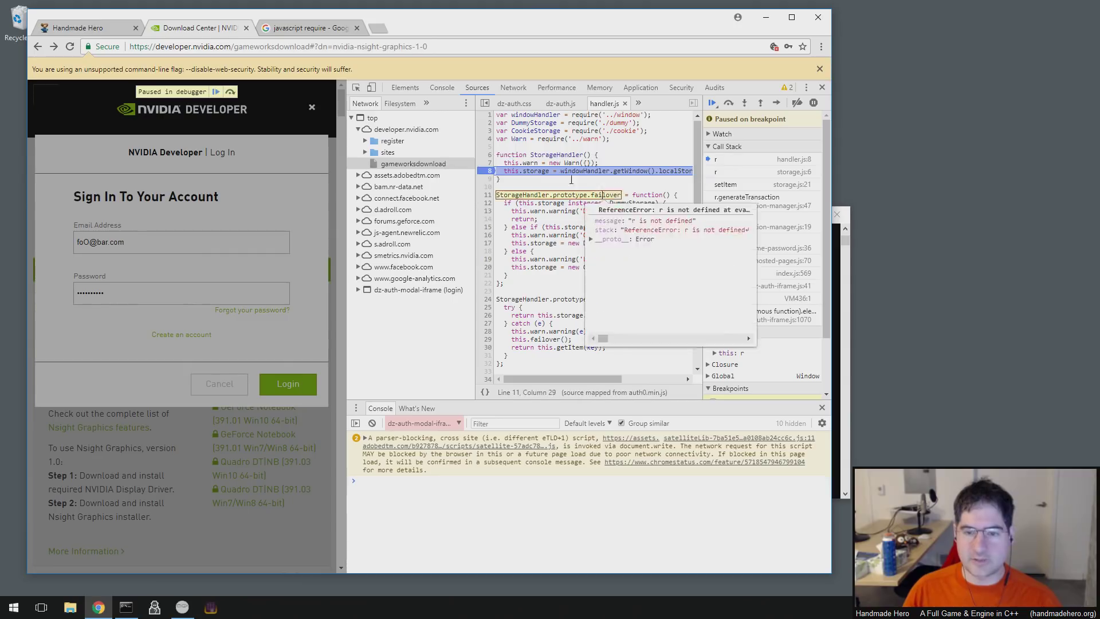
pyautogui.scroll(1, 555, 162)
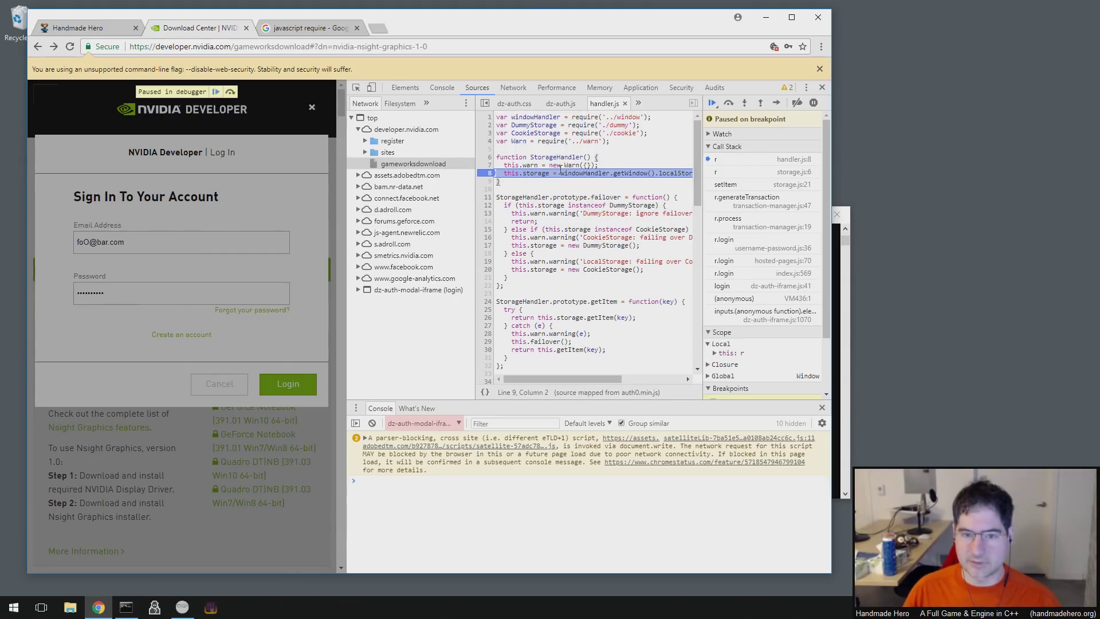
pyautogui.click(495, 531)
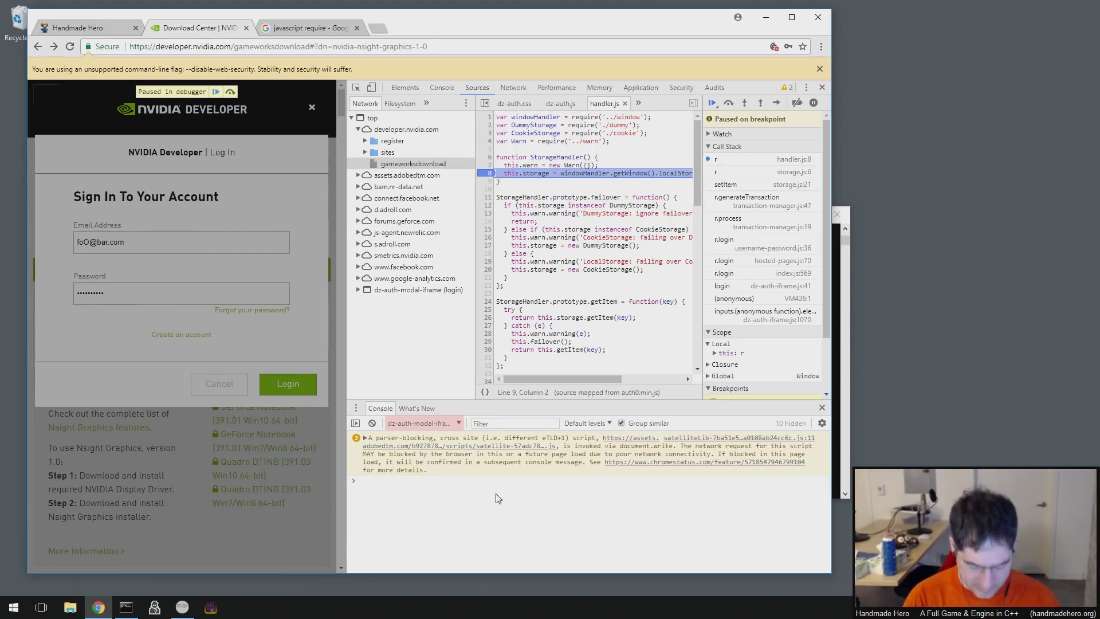
pyautogui.write('wwindoww')
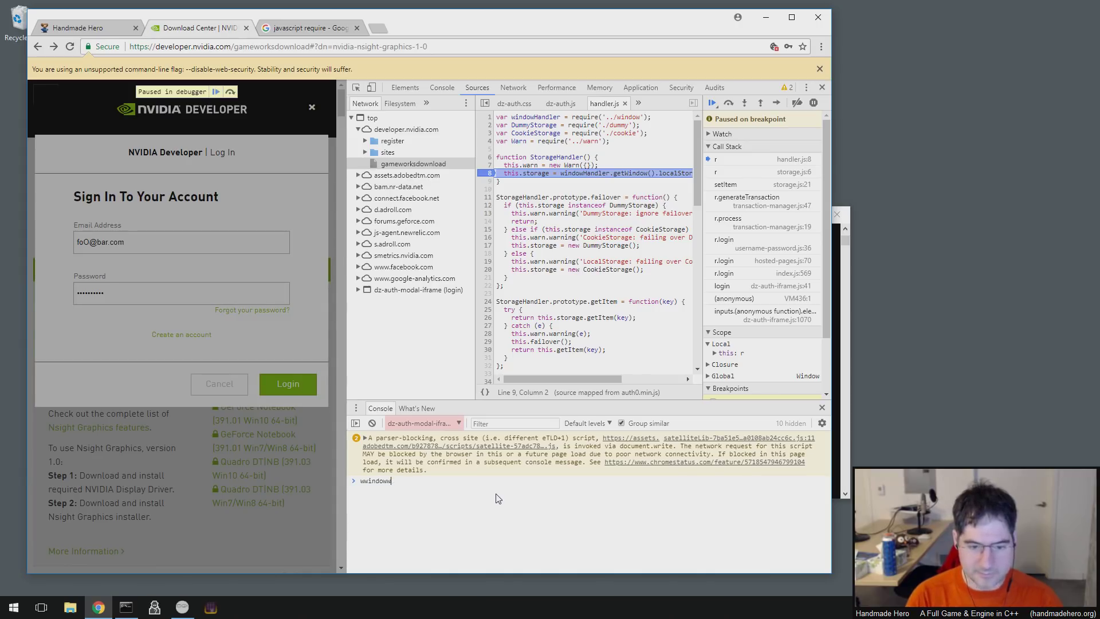
pyautogui.press('BackSpace')
pyautogui.press('BackSpace')
pyautogui.press('BackSpace')
pyautogui.press('BackSpace')
pyautogui.press('BackSpace')
pyautogui.press('BackSpace')
pyautogui.press('BackSpace')
pyautogui.write('windoww')
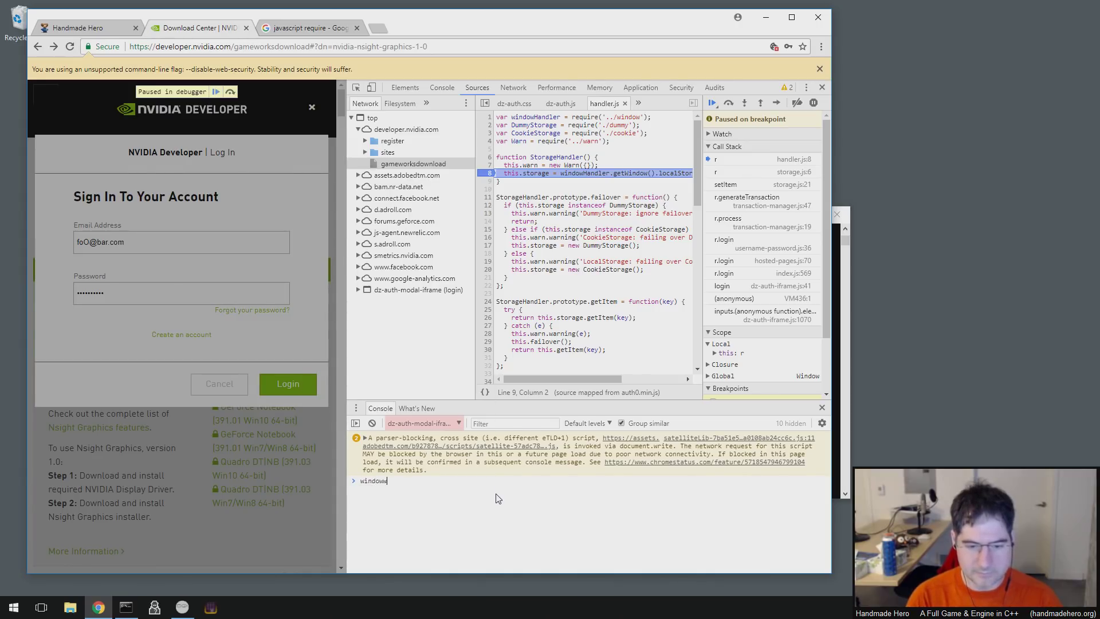
pyautogui.press('BackSpace')
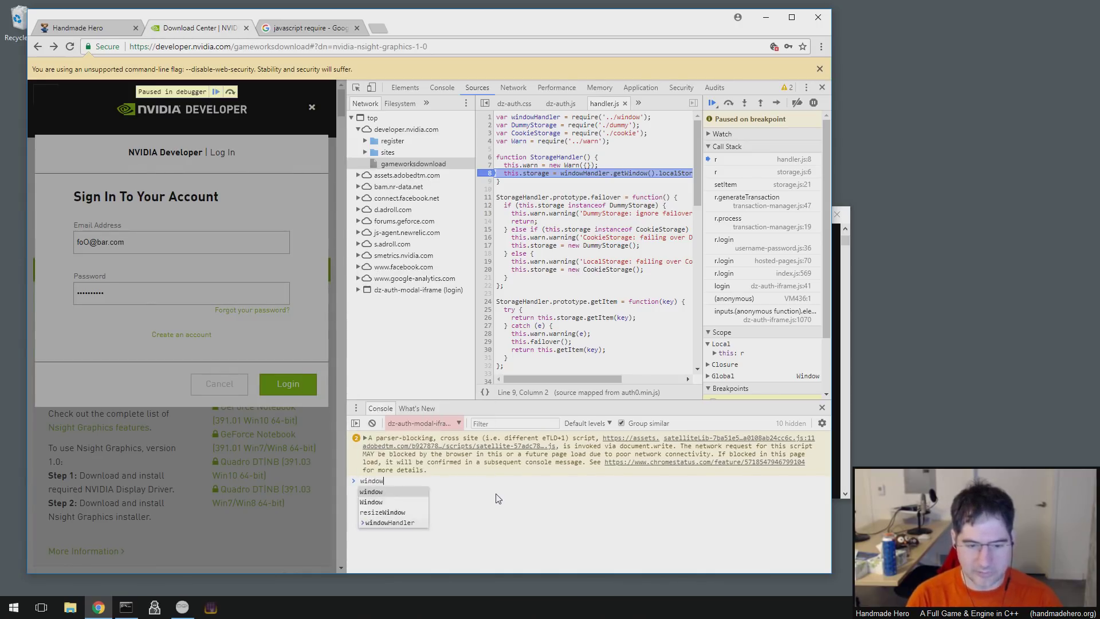
pyautogui.write('Handler')
pyautogui.press('Return')
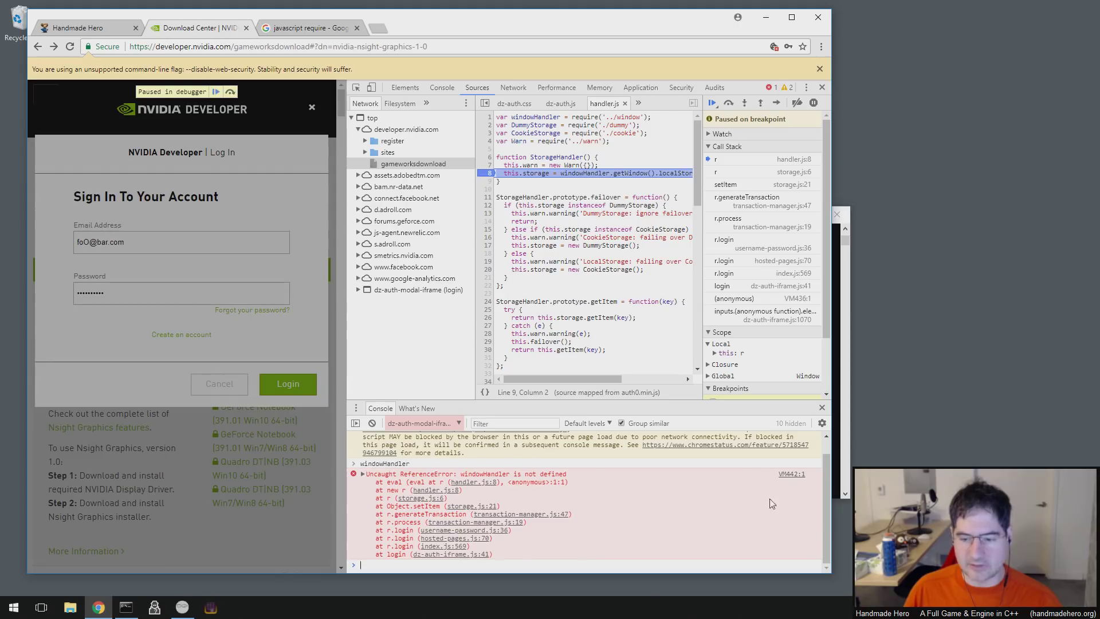
pyautogui.click(791, 476)
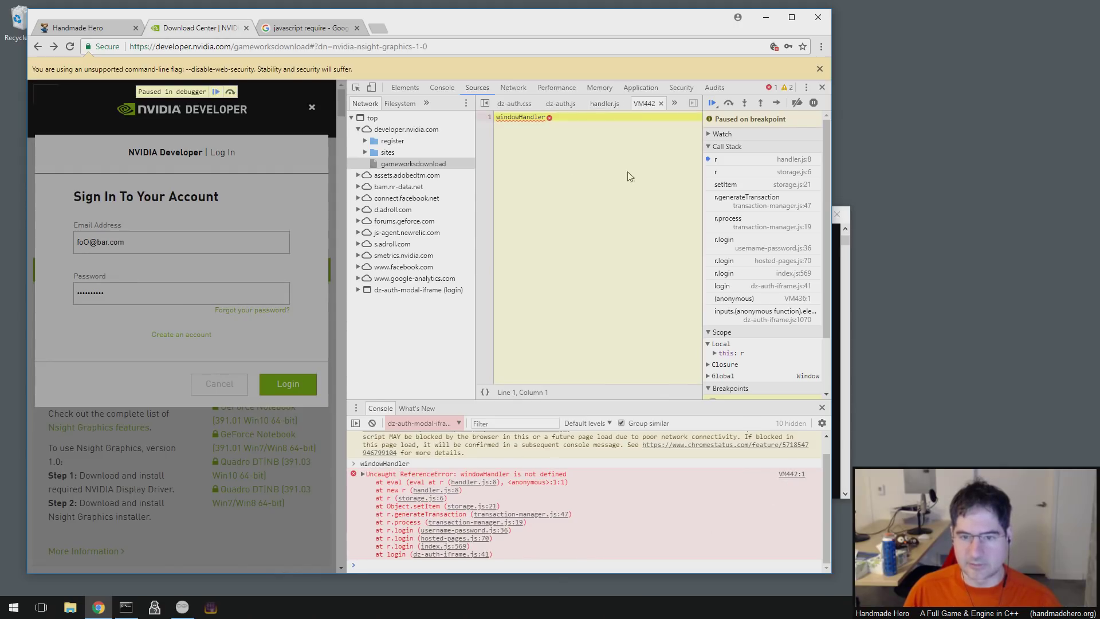
pyautogui.click(661, 104)
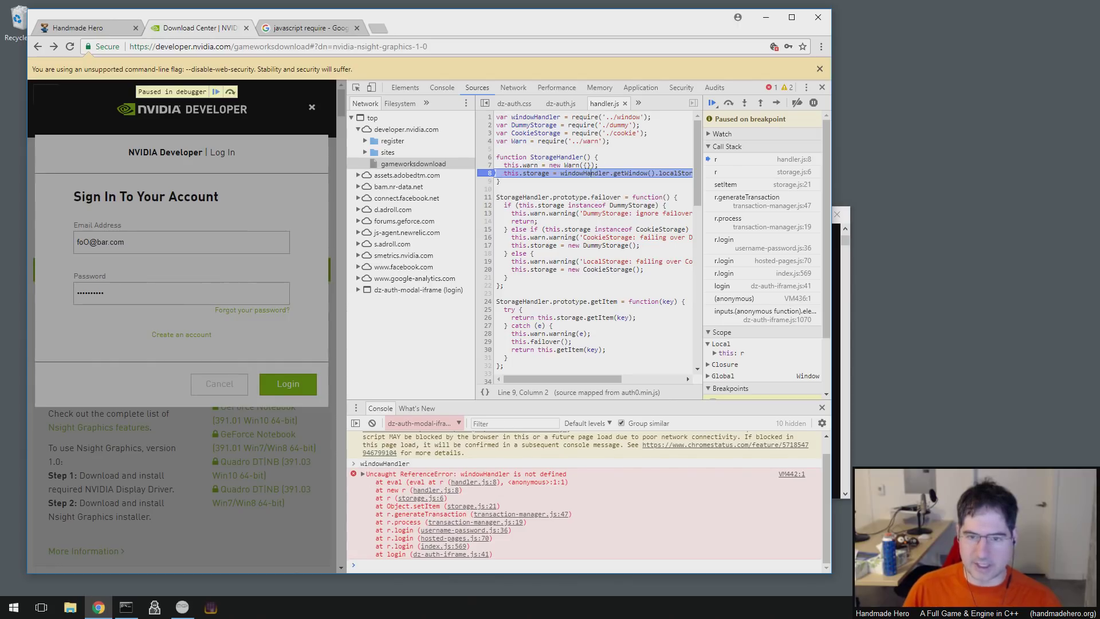
pyautogui.click(602, 117)
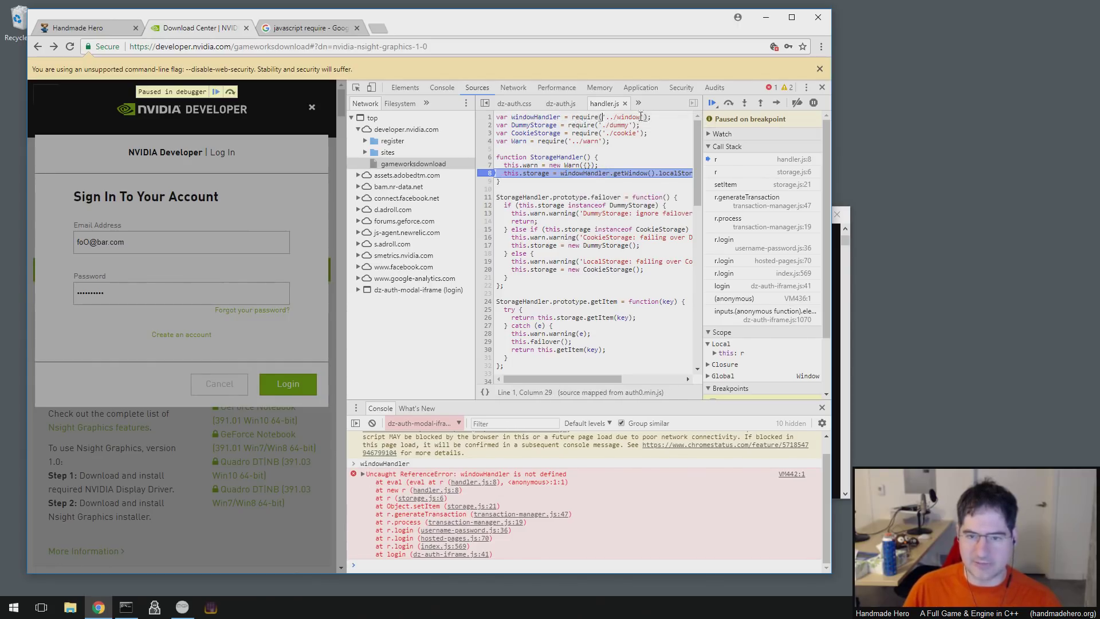
pyautogui.moveTo(651, 116); pyautogui.dragTo(572, 116)
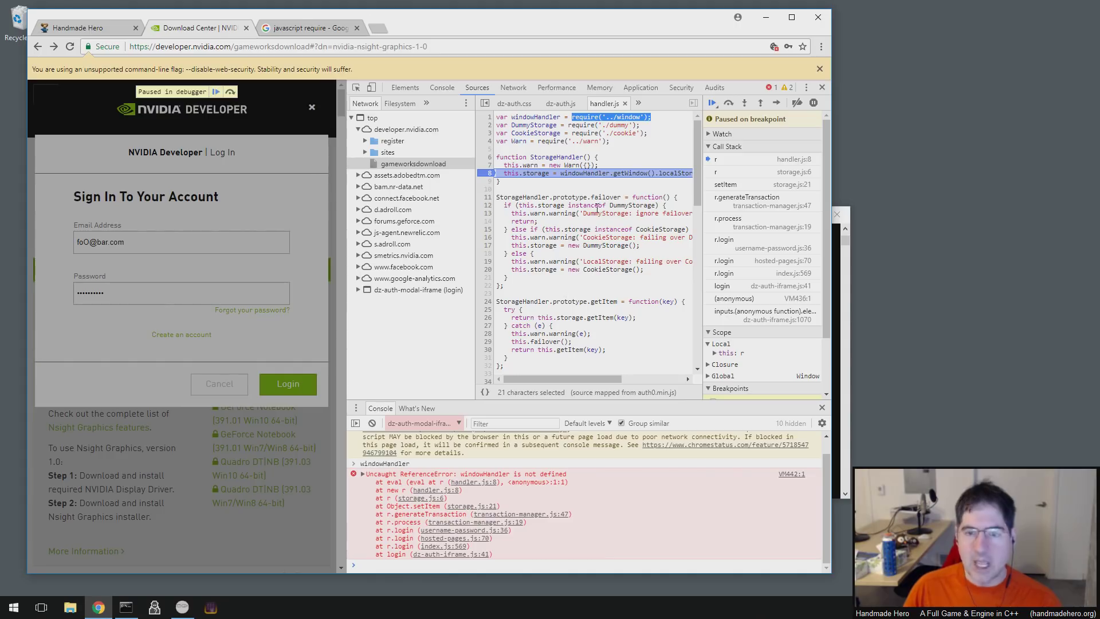
pyautogui.click(586, 157)
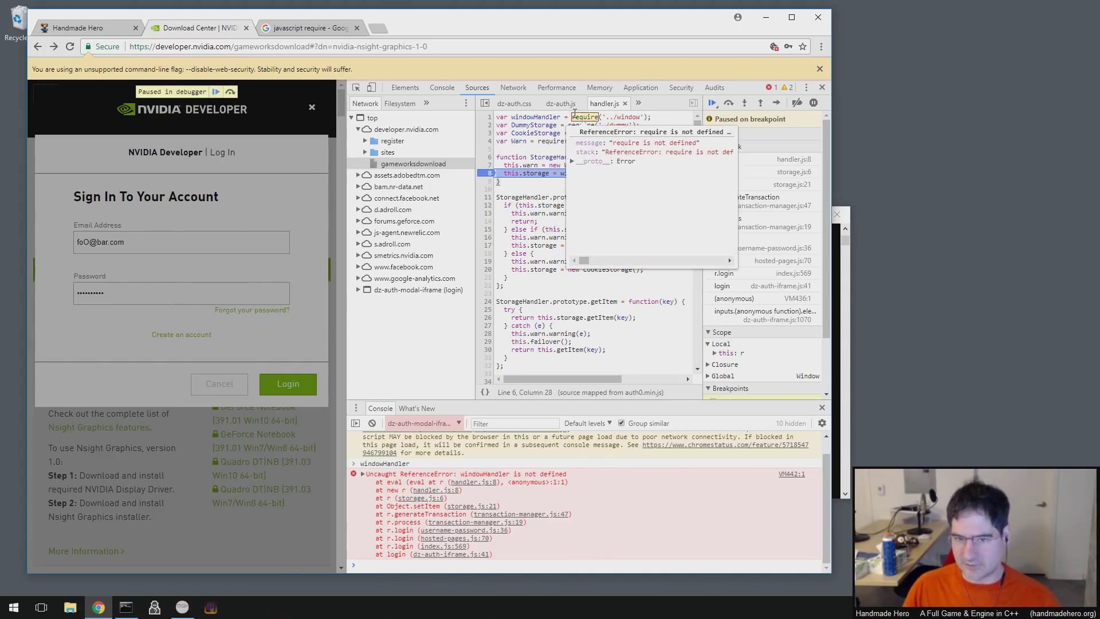
pyautogui.click(573, 117)
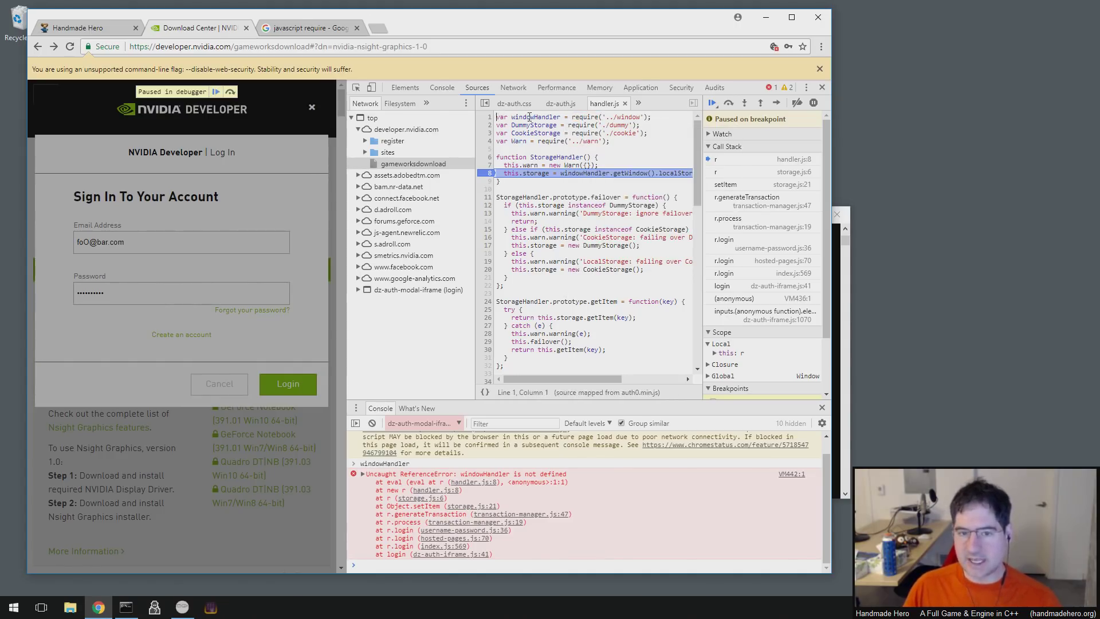
pyautogui.click(659, 117)
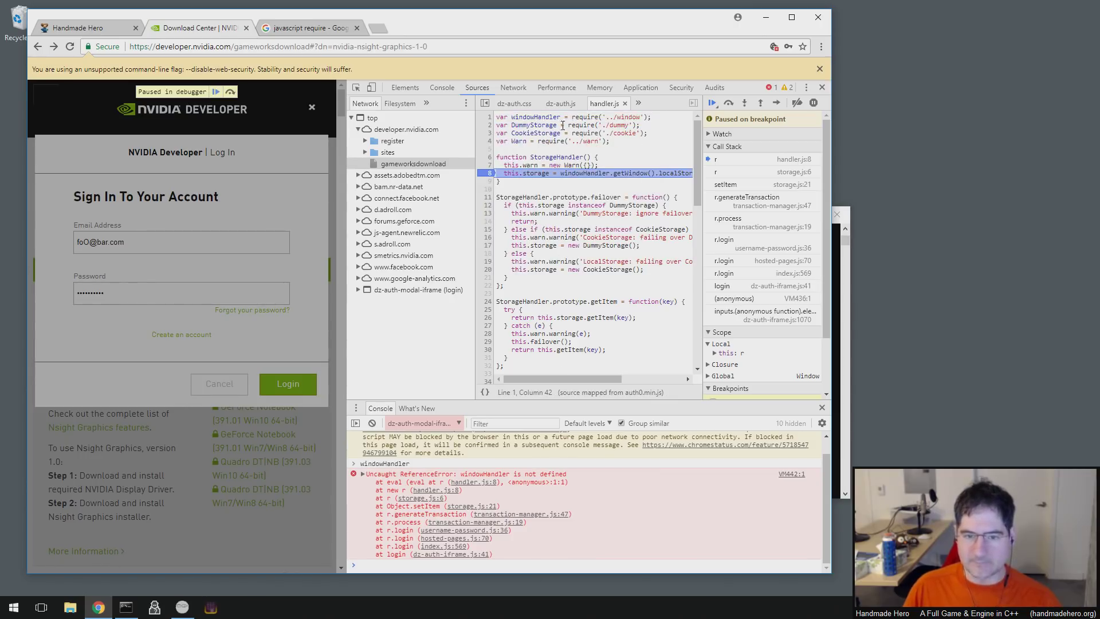
pyautogui.click(504, 150)
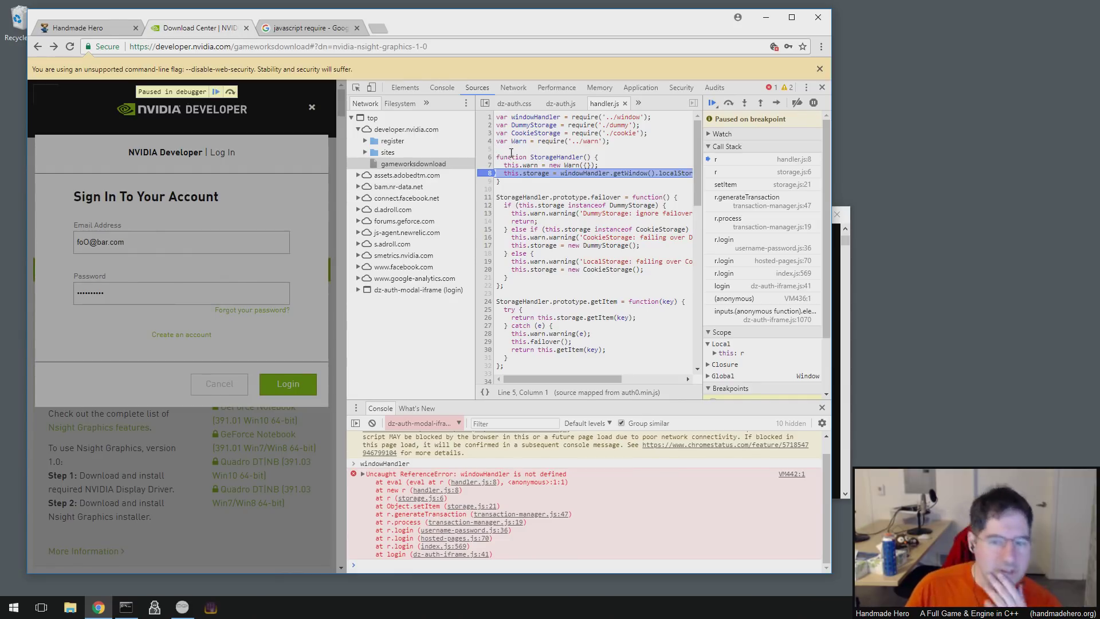
pyautogui.moveTo(550, 117)
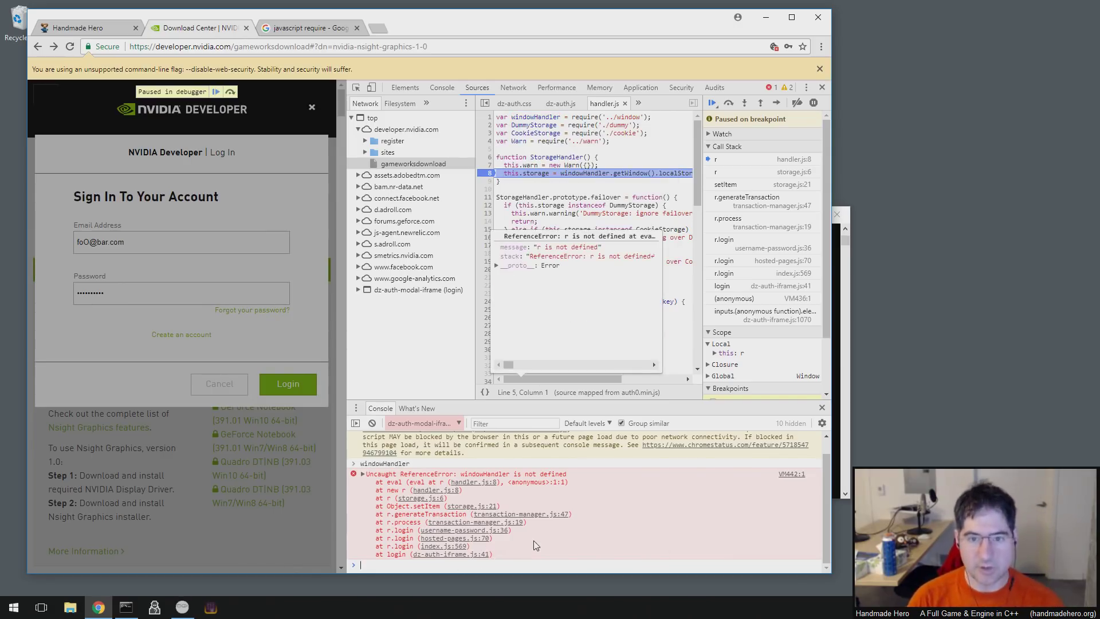
# - Evaluate DummyStorage and CookieStorage in the paused console to see if they exist
pyautogui.write('DummyStorgaa')
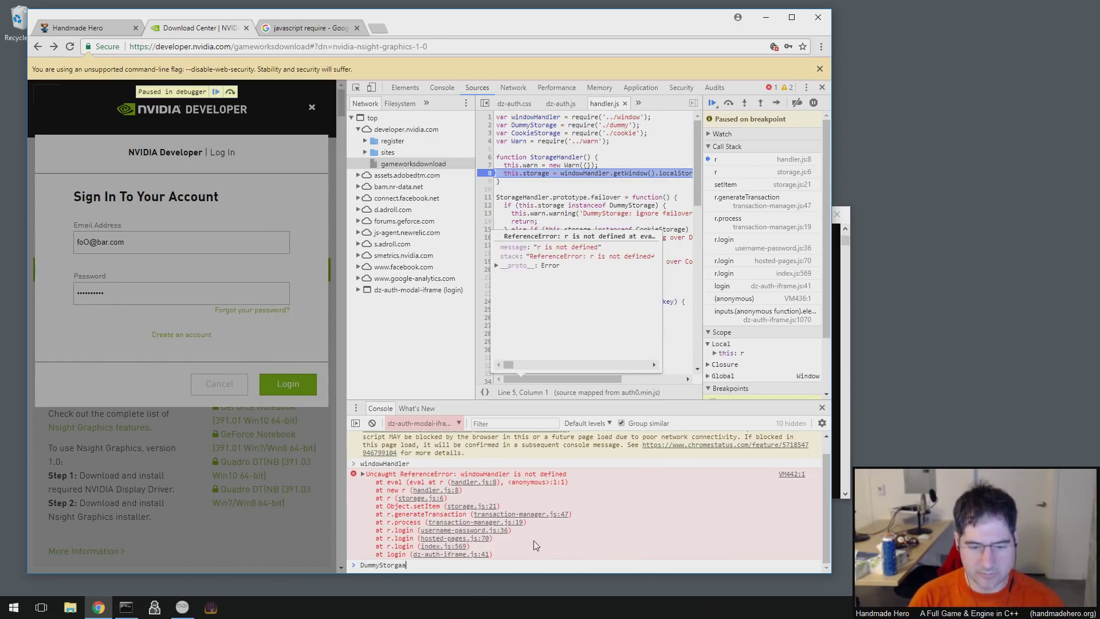
pyautogui.press('BackSpace')
pyautogui.press('BackSpace')
pyautogui.press('BackSpace')
pyautogui.write('age')
pyautogui.press('Return')
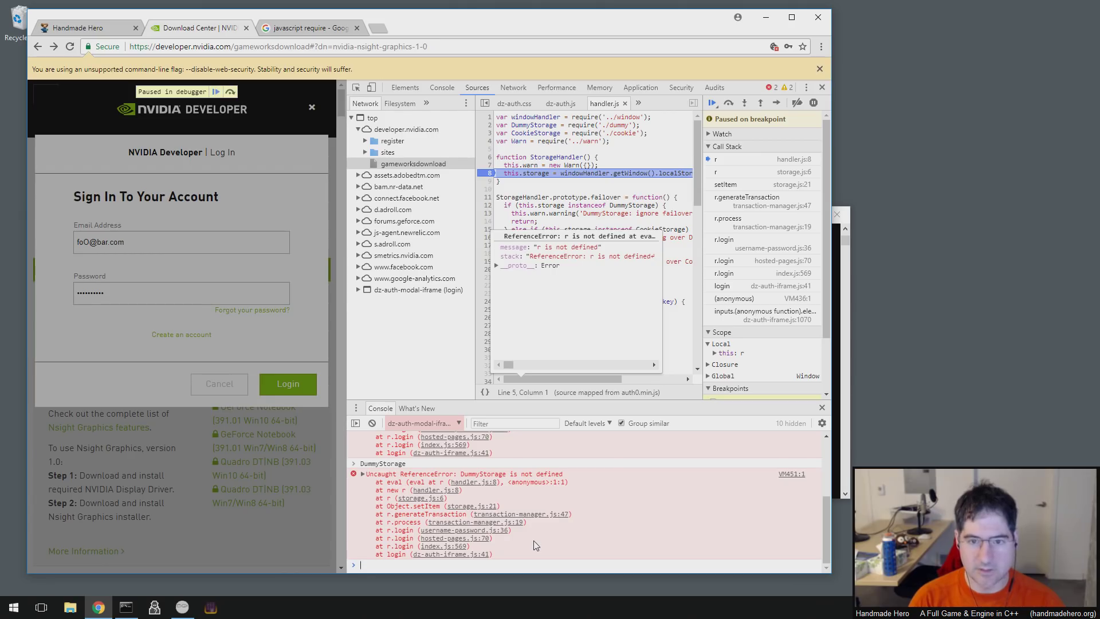
pyautogui.write('CookieStorage')
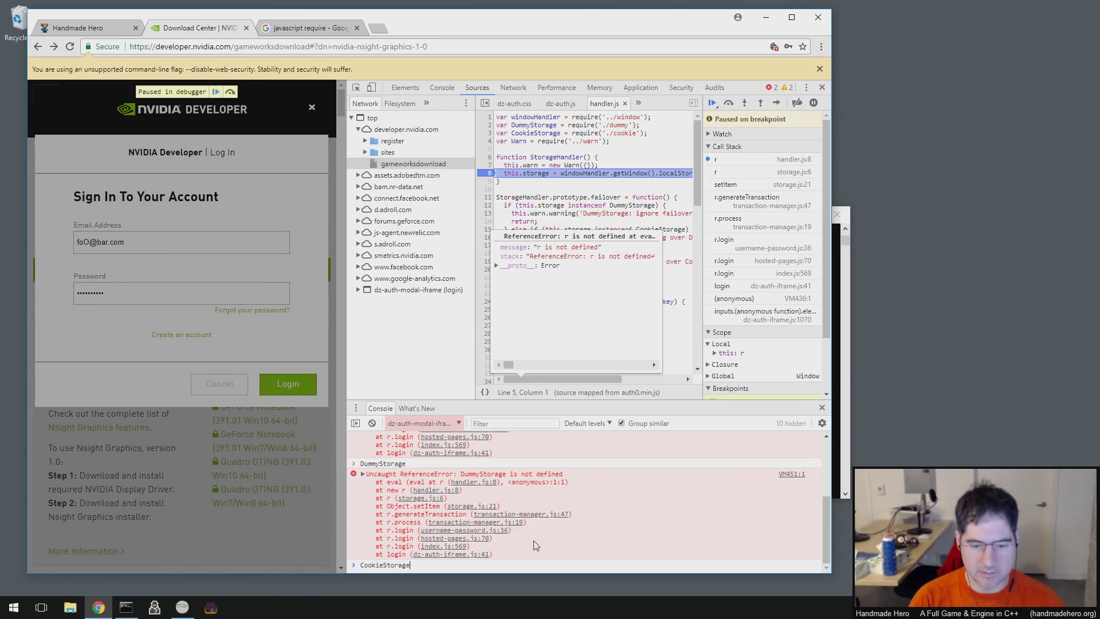
pyautogui.press('Return')
# - Evaluate Warn in the console to check whether it is defined, then clear the input
pyautogui.write('wi')
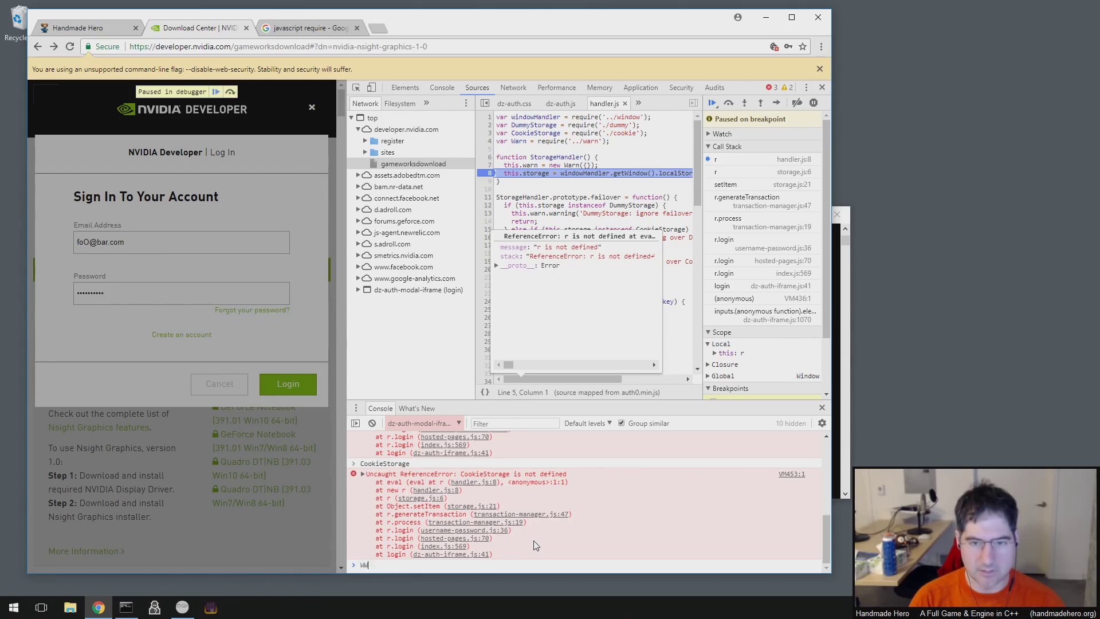
pyautogui.press('Return')
pyautogui.write('Warn')
pyautogui.press('Return')
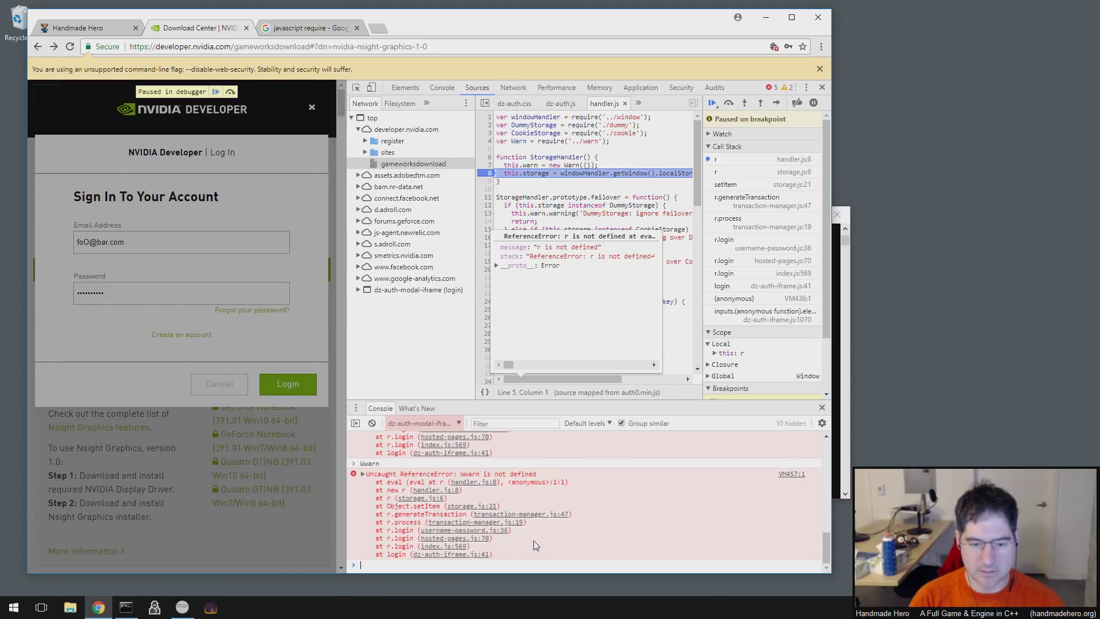
pyautogui.write('Warn')
pyautogui.press('Return')
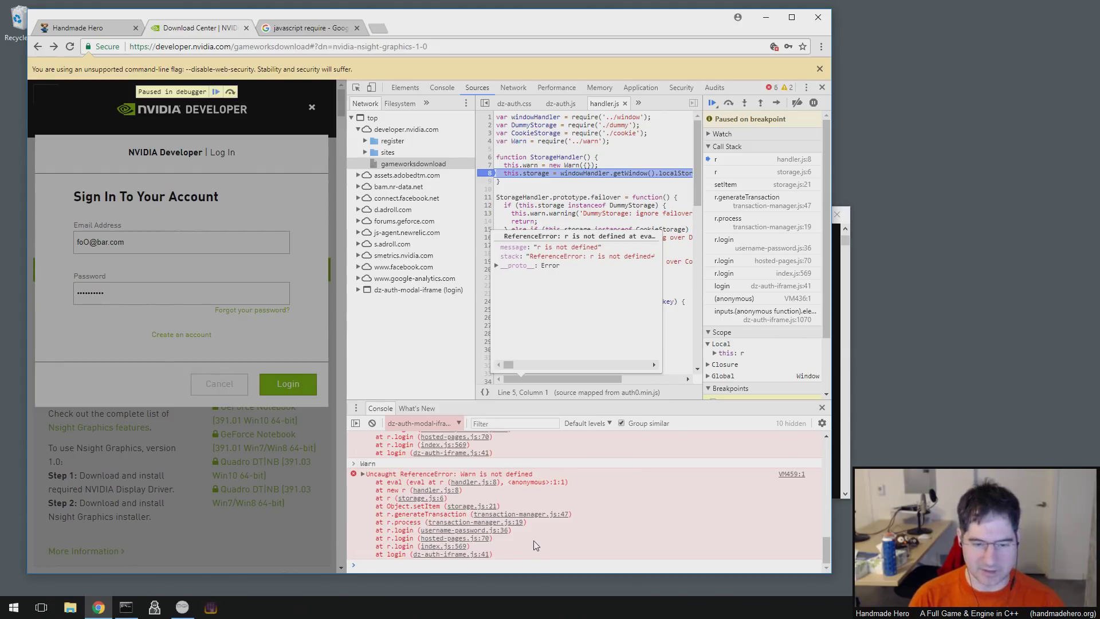
pyautogui.write('Wwarn')
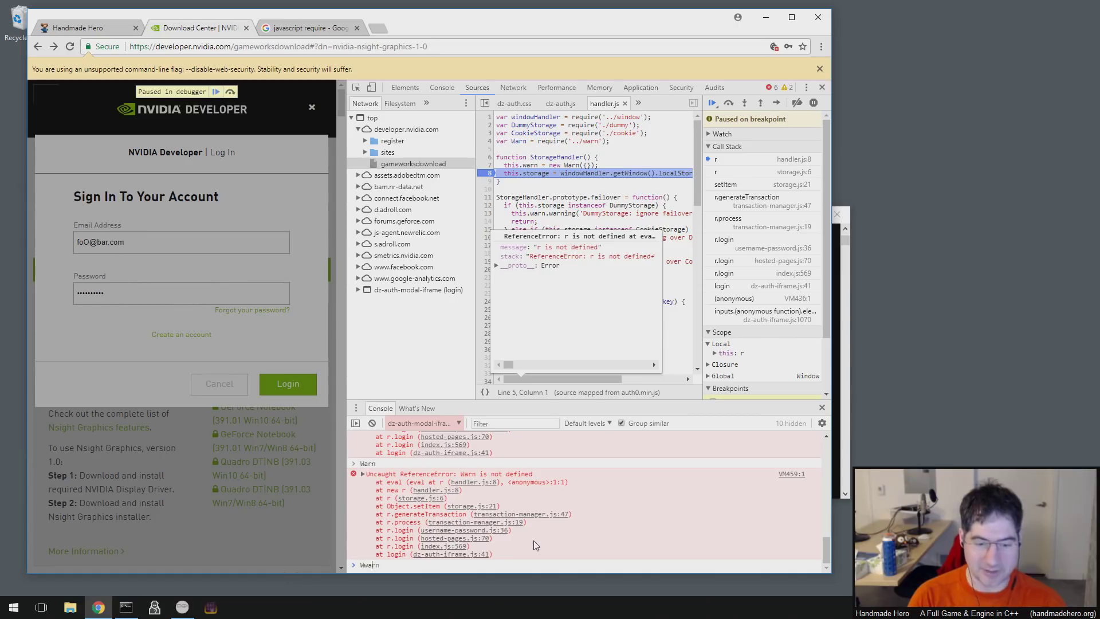
pyautogui.press('BackSpace')
pyautogui.press('BackSpace')
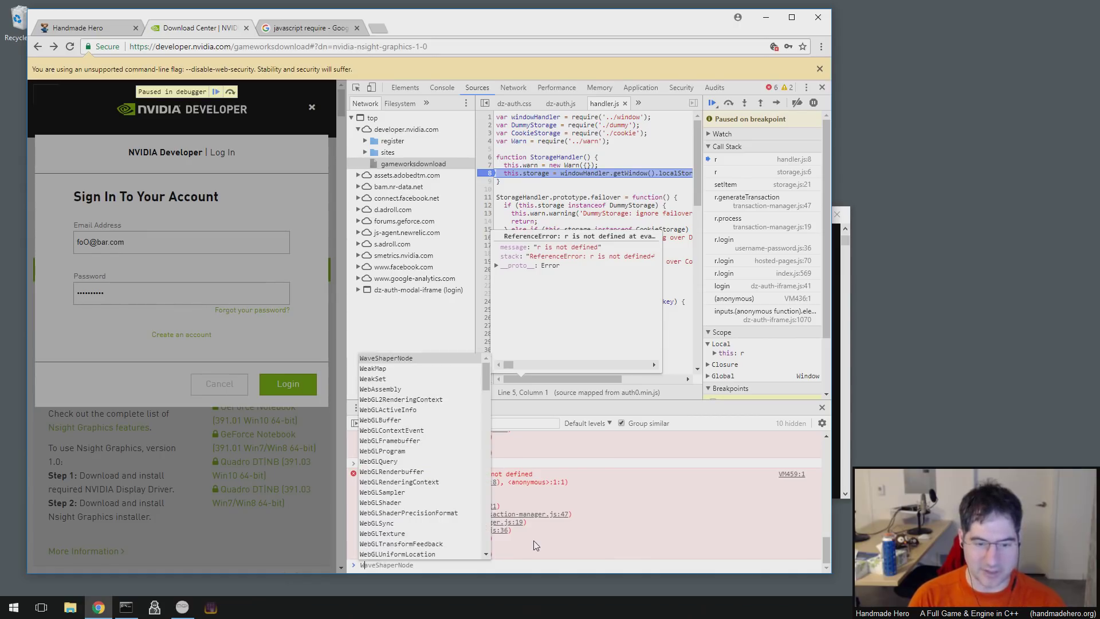
pyautogui.press('BackSpace')
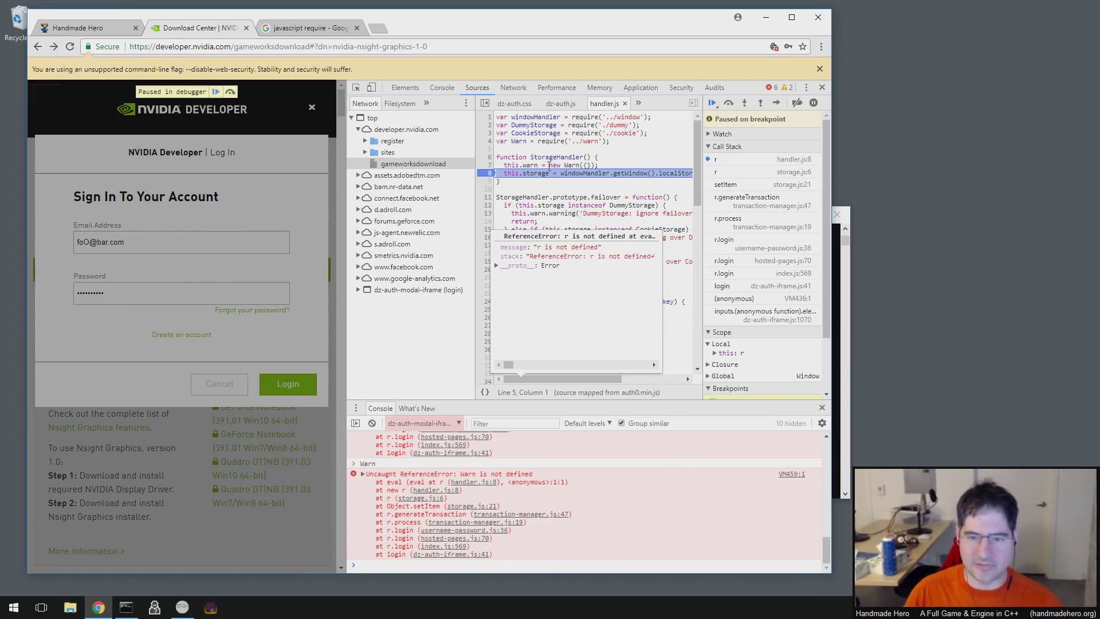
# - Examine Warn on line 4, the Warn({}) call on line 7, and windowHandler's value
pyautogui.click(512, 134)
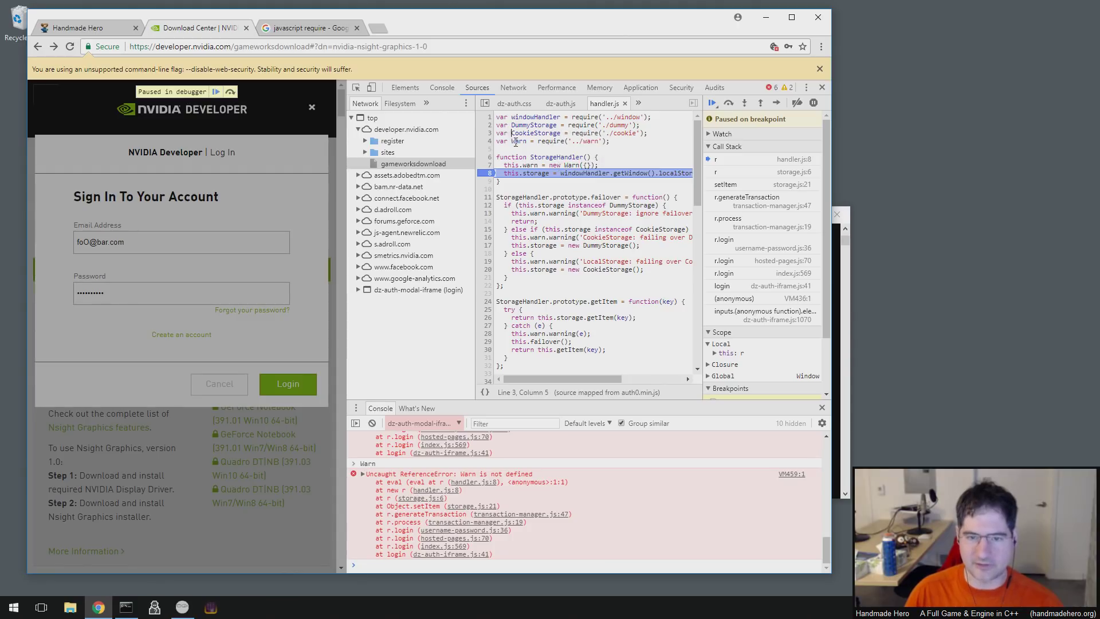
pyautogui.click(540, 141)
pyautogui.click(521, 142)
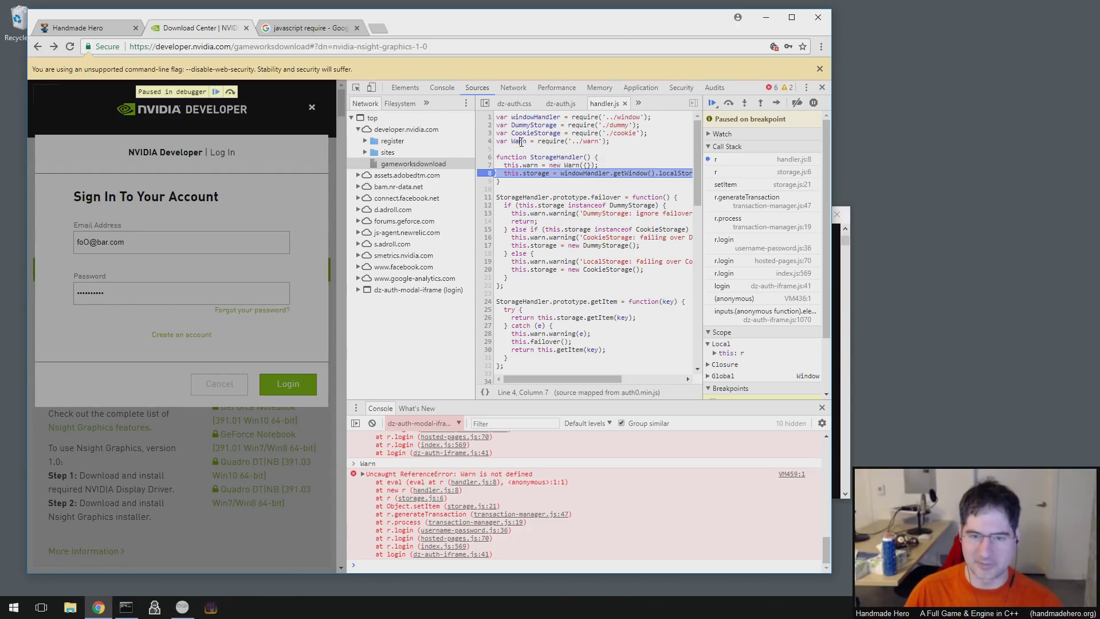
pyautogui.click(522, 142)
pyautogui.click(519, 141)
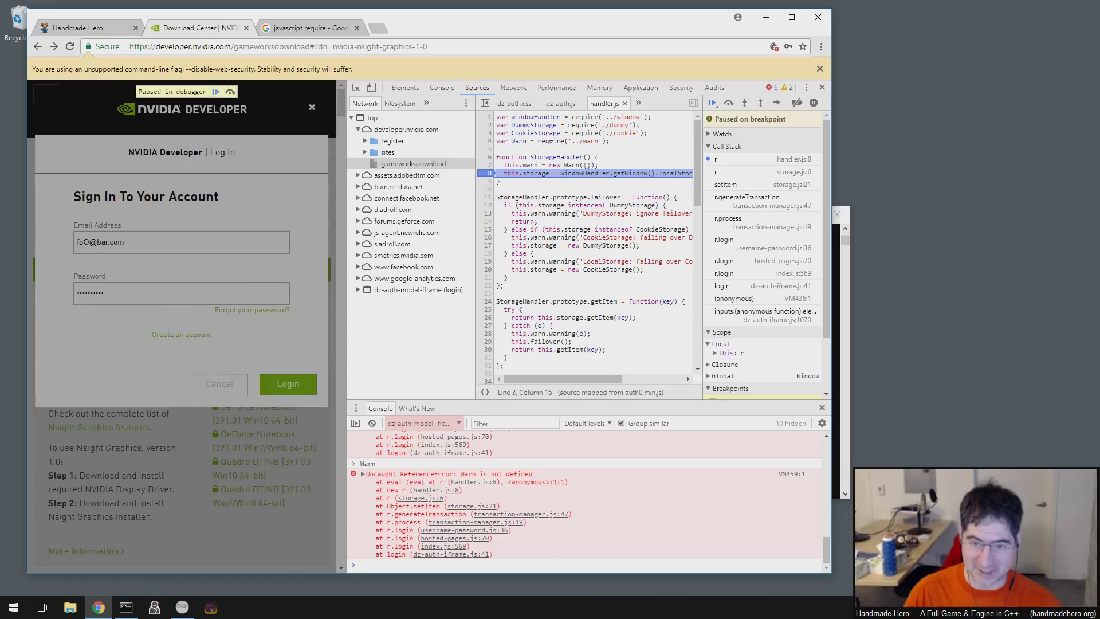
pyautogui.click(514, 139)
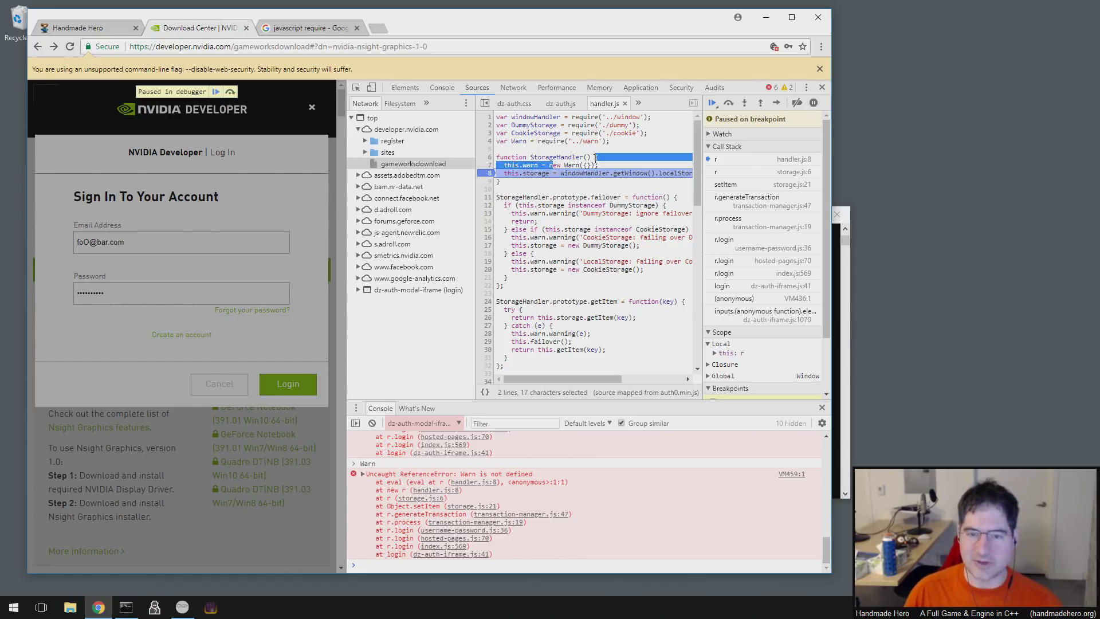
pyautogui.click(609, 141)
pyautogui.doubleClick(518, 141)
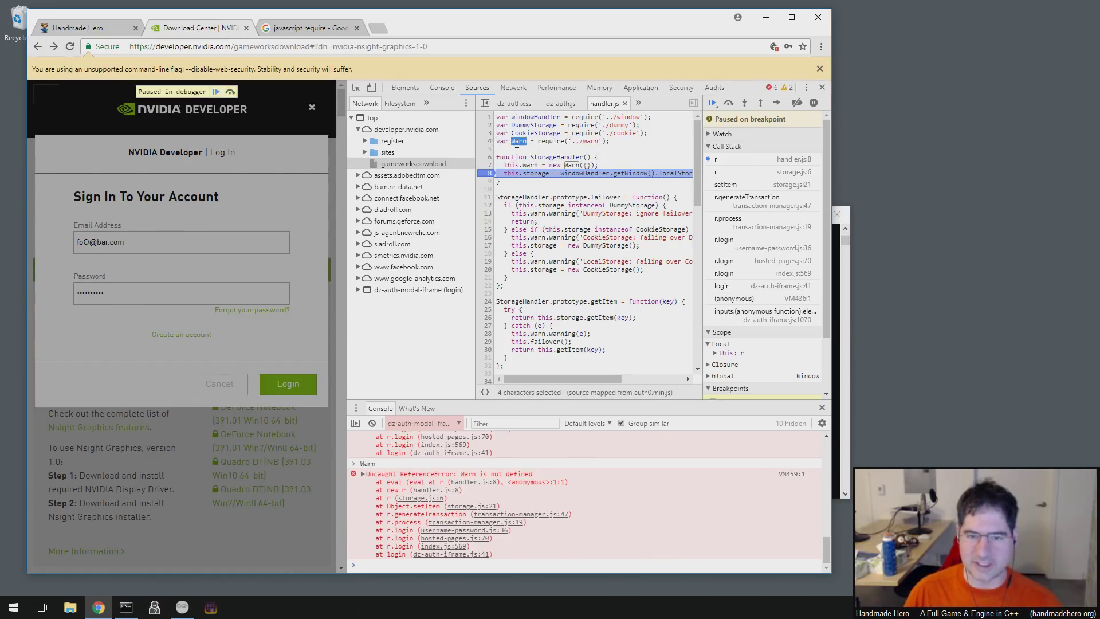
pyautogui.moveTo(564, 165); pyautogui.dragTo(620, 166)
pyautogui.click(584, 165)
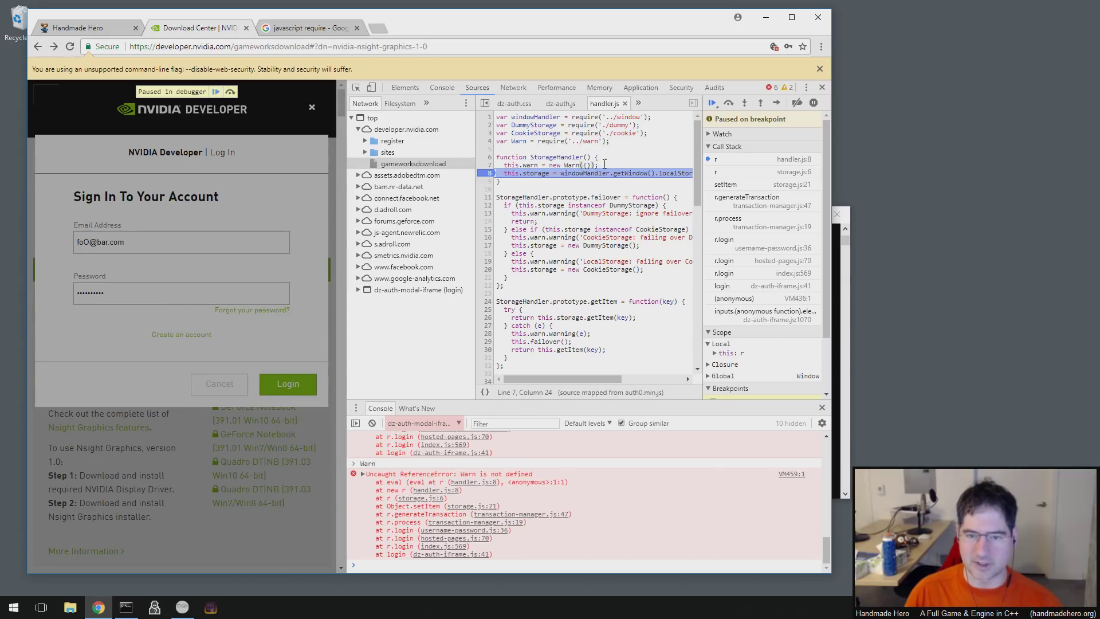
pyautogui.doubleClick(528, 117)
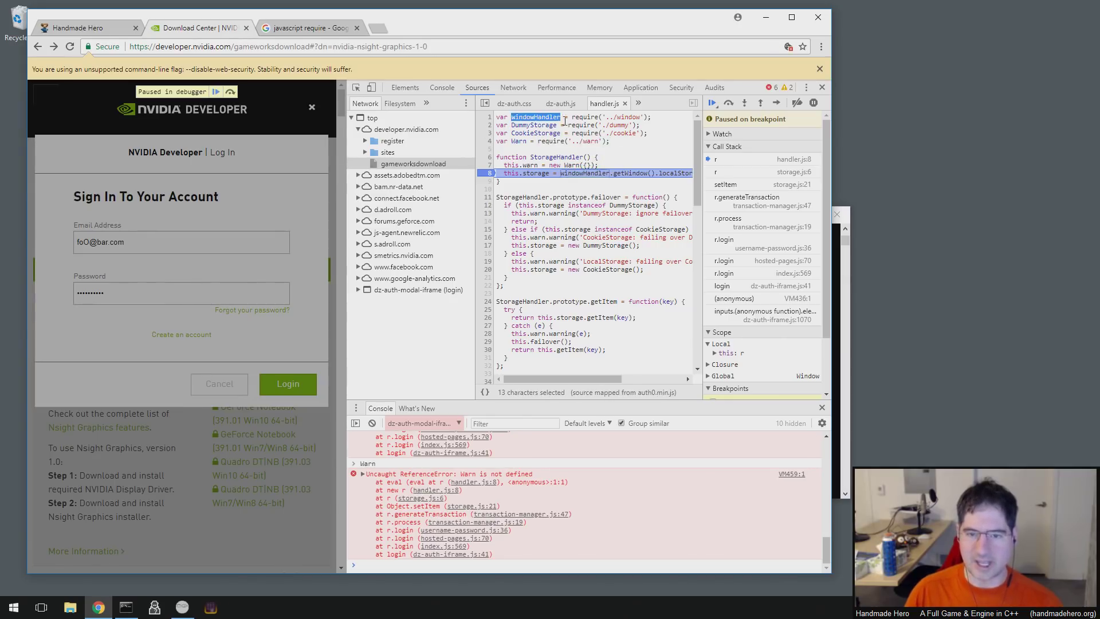
pyautogui.click(527, 118)
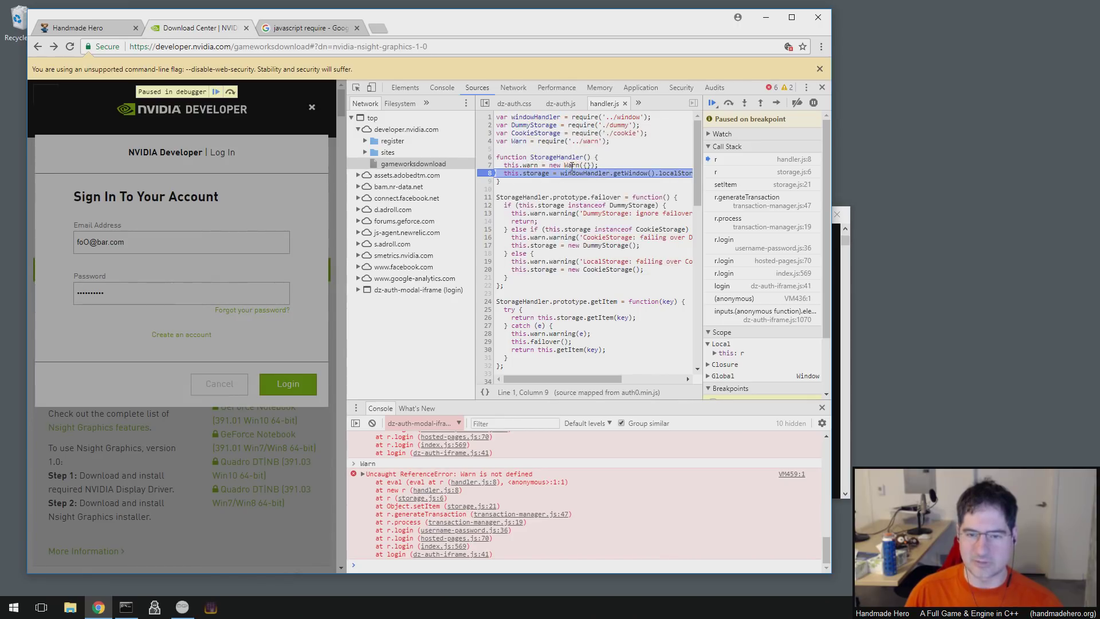
# - Run MyWindowHandler = new windowHandler({}) in the console, getting a ReferenceError
pyautogui.click(472, 563)
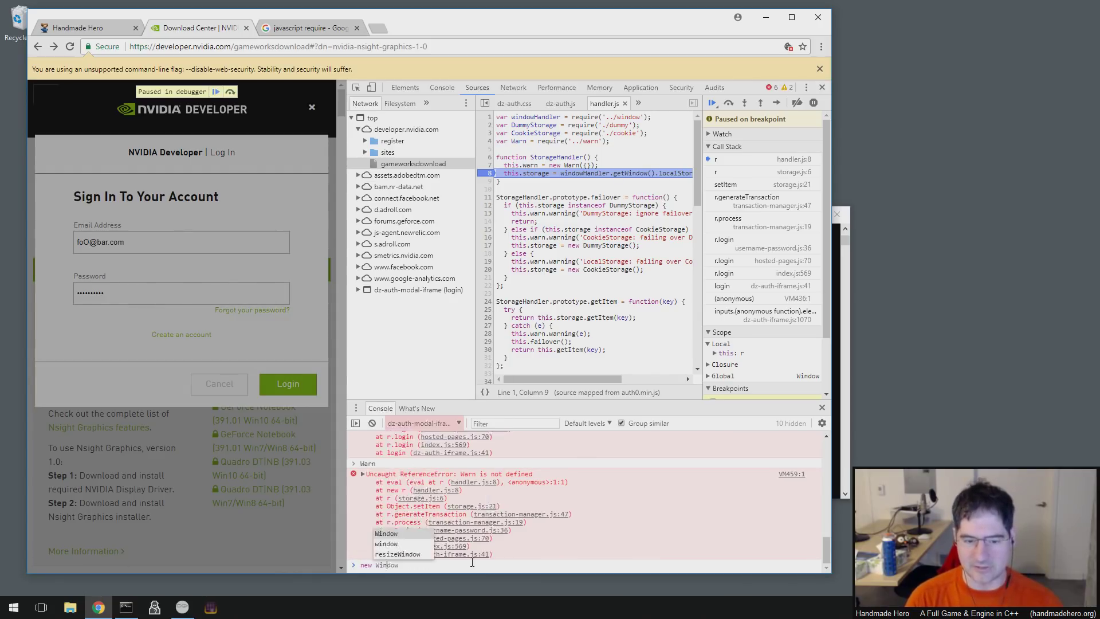
pyautogui.write('n')
pyautogui.press('BackSpace')
pyautogui.write('windowHandle')
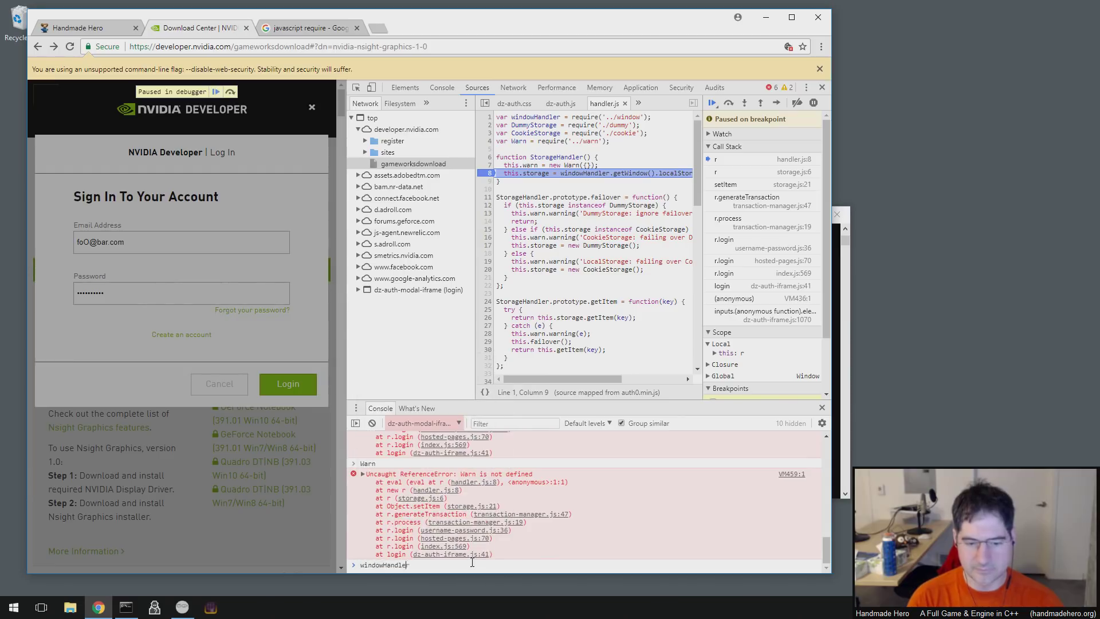
pyautogui.write('r = neww ')
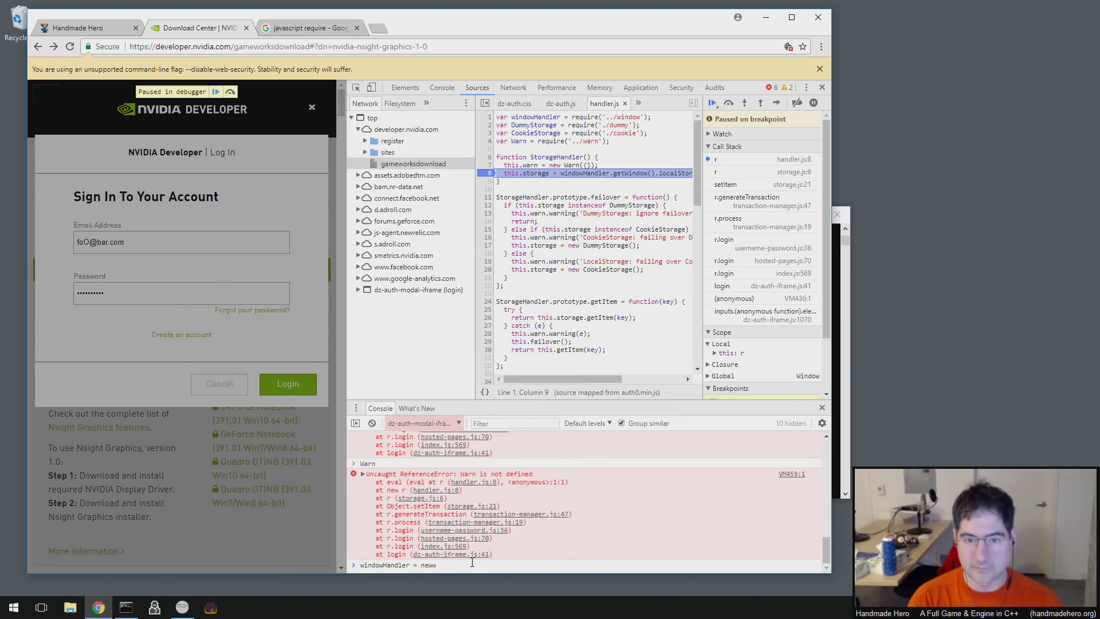
pyautogui.write('wiw')
pyautogui.press('BackSpace')
pyautogui.press('BackSpace')
pyautogui.press('BackSpace')
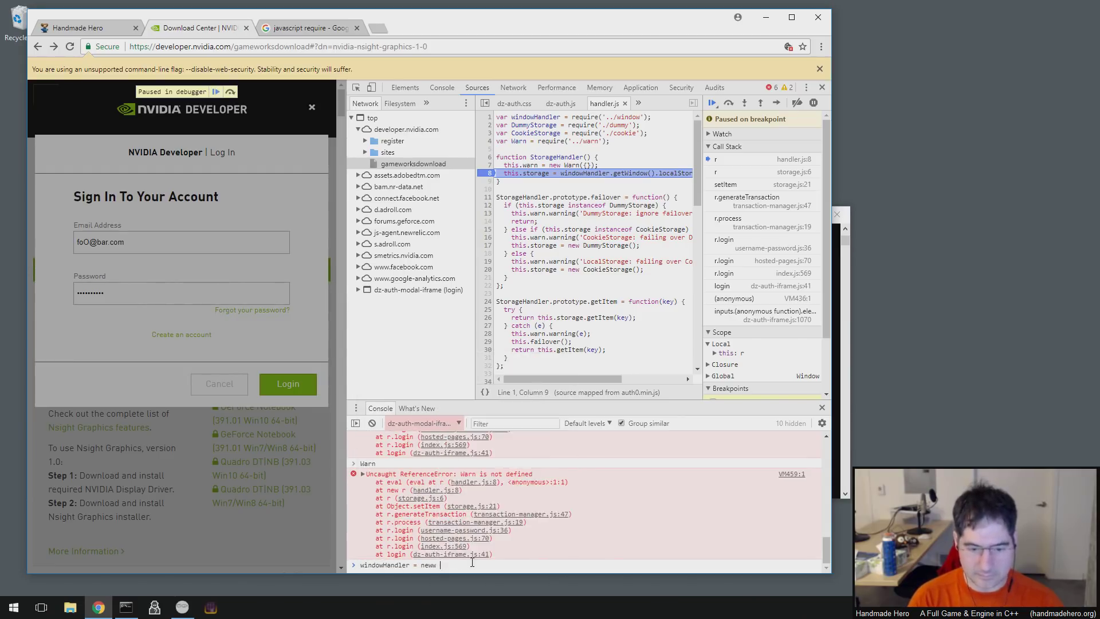
pyautogui.press('BackSpace')
pyautogui.press('BackSpace')
pyautogui.press('BackSpace')
pyautogui.press('BackSpace')
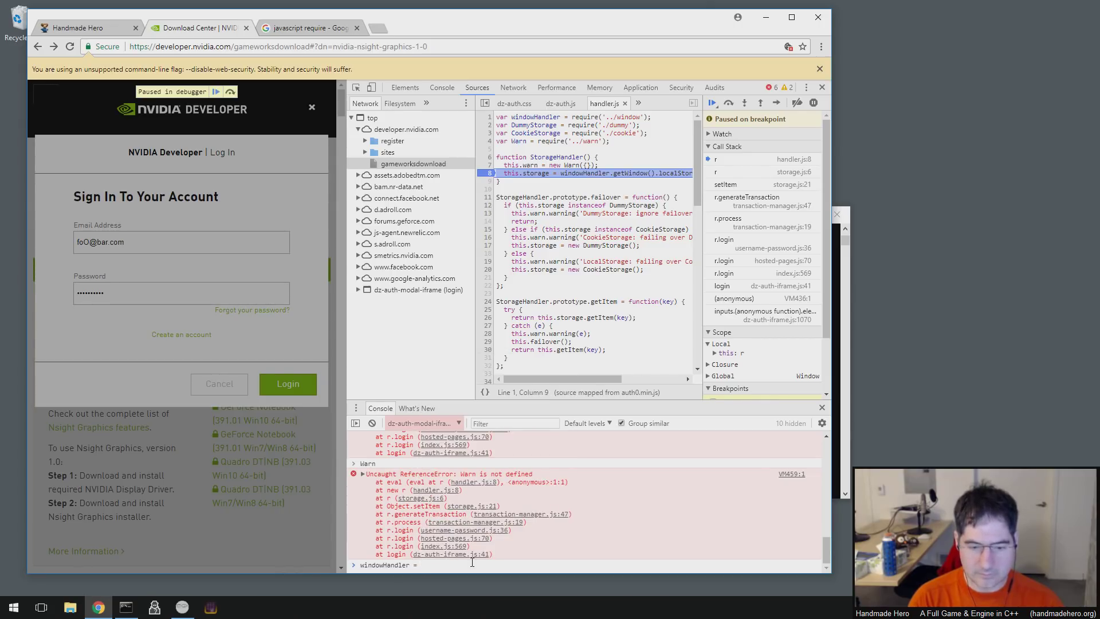
pyautogui.hotkey('ctrl', 'a')
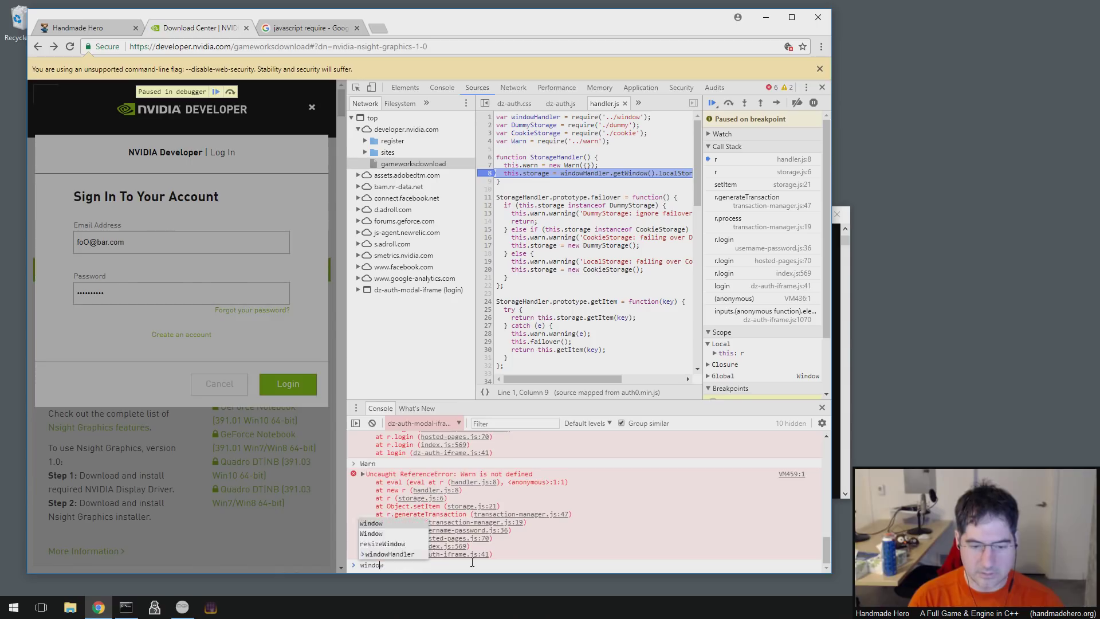
pyautogui.write('Myt')
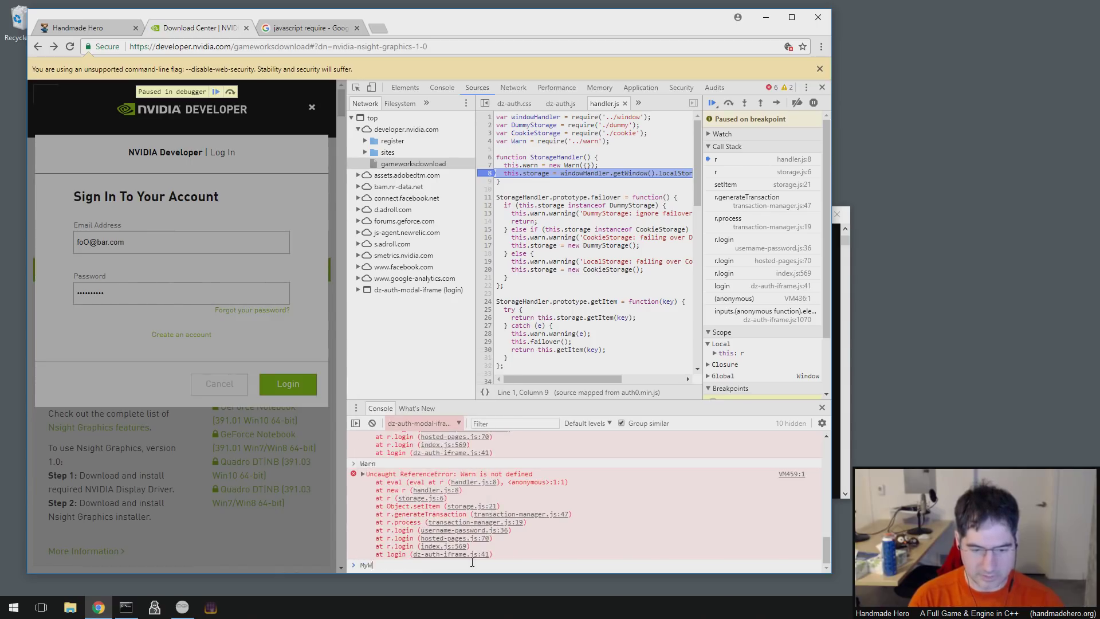
pyautogui.write('indowHandler = new ')
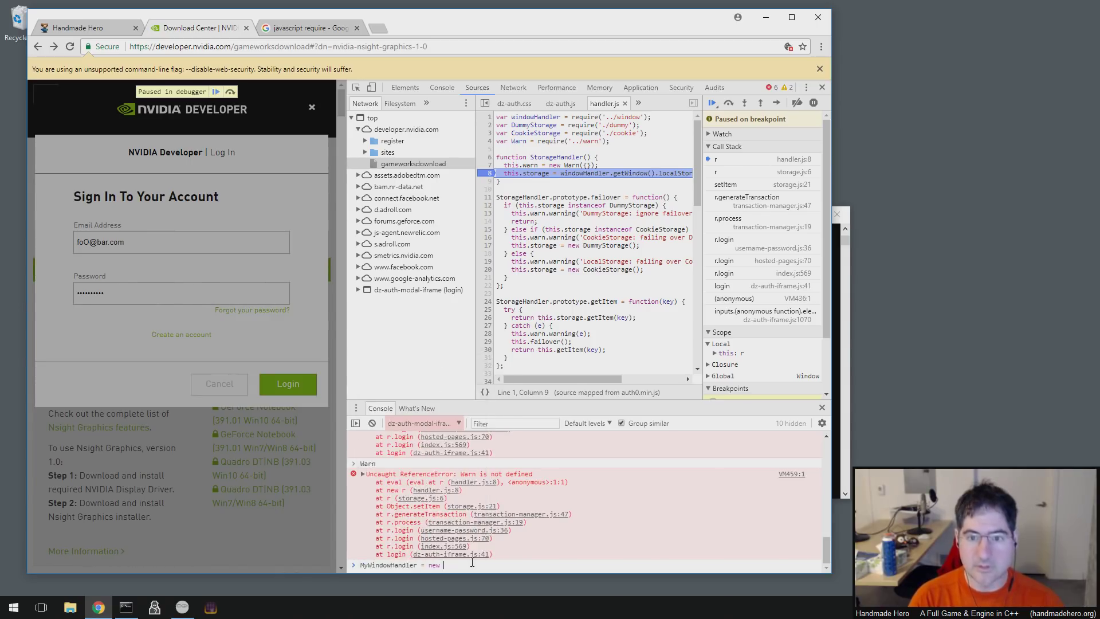
pyautogui.write('windowHandler')
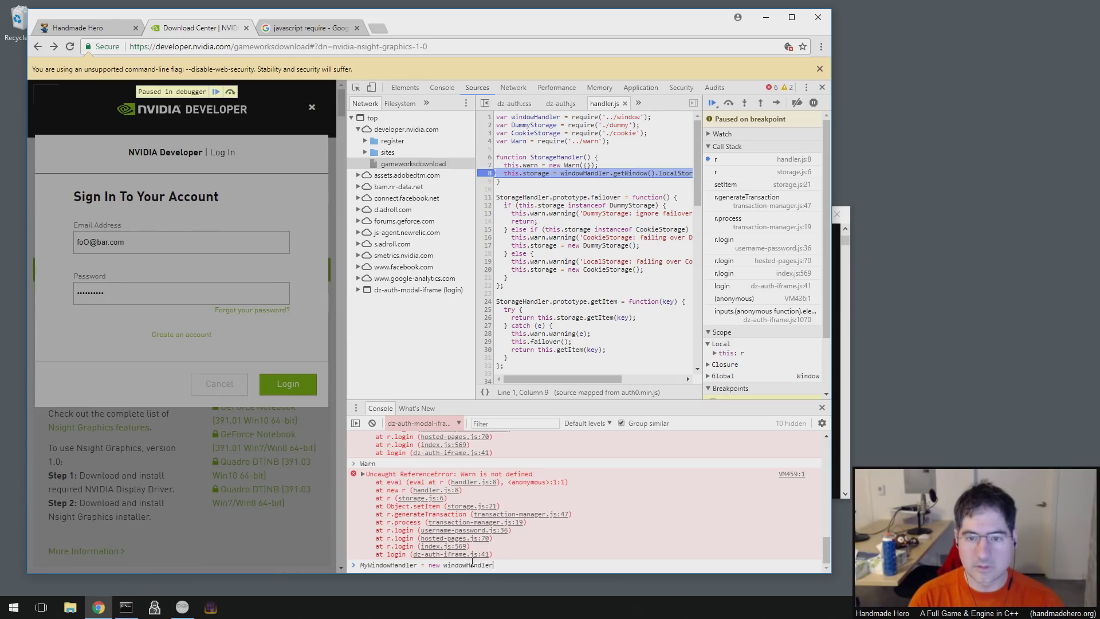
pyautogui.write('{});')
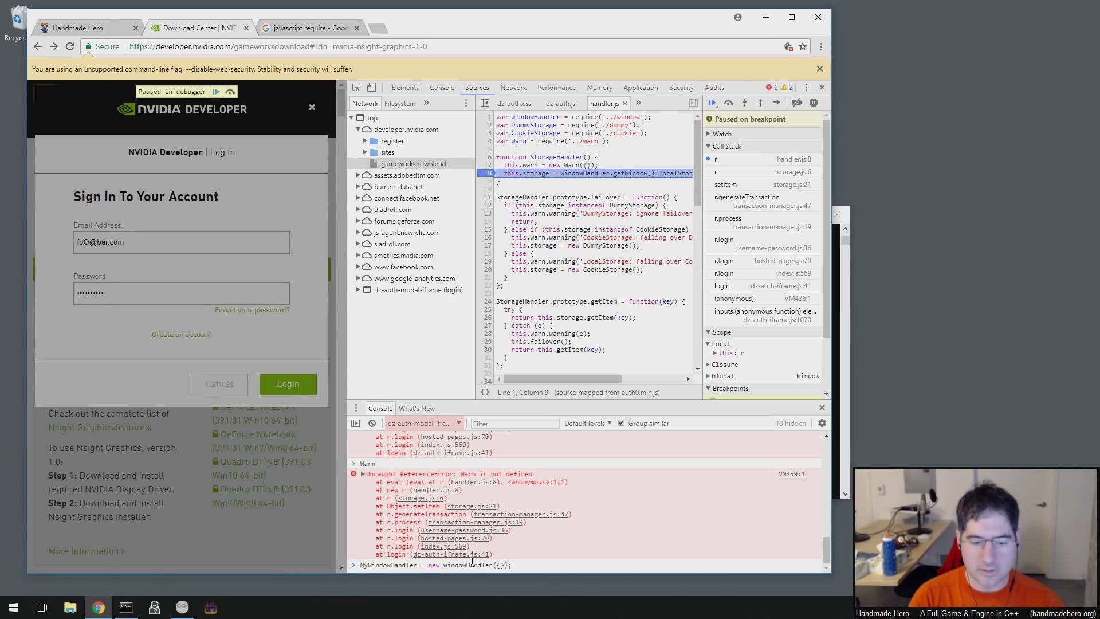
pyautogui.press('Return')
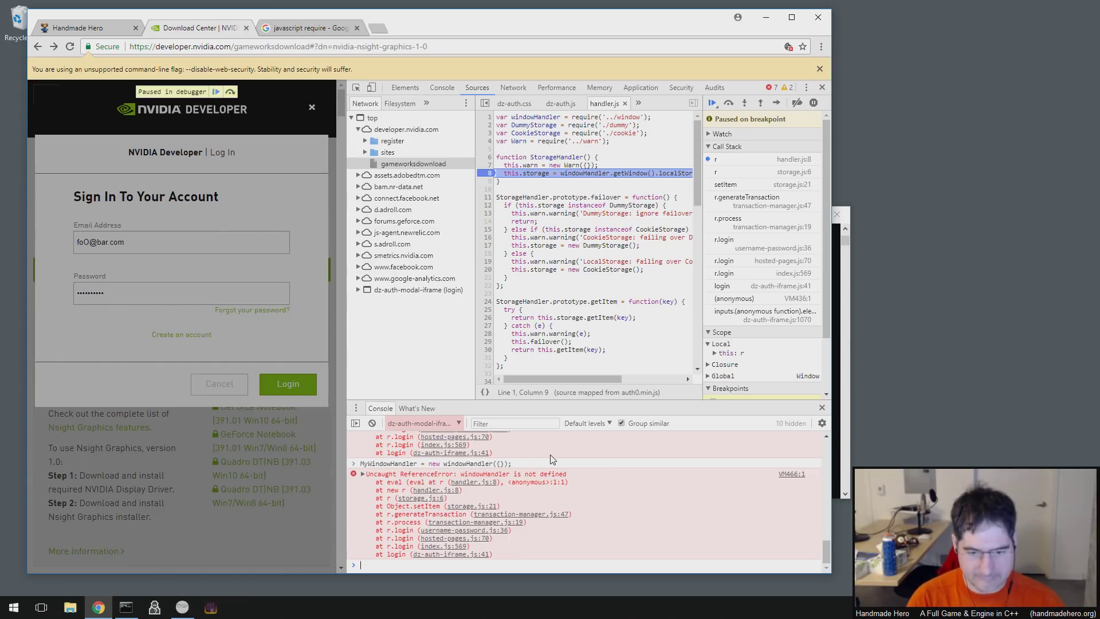
# - Run MyWarn = new Warn({}); in the console, which reports Warn is undefined
pyautogui.write('MyWwarn = new')
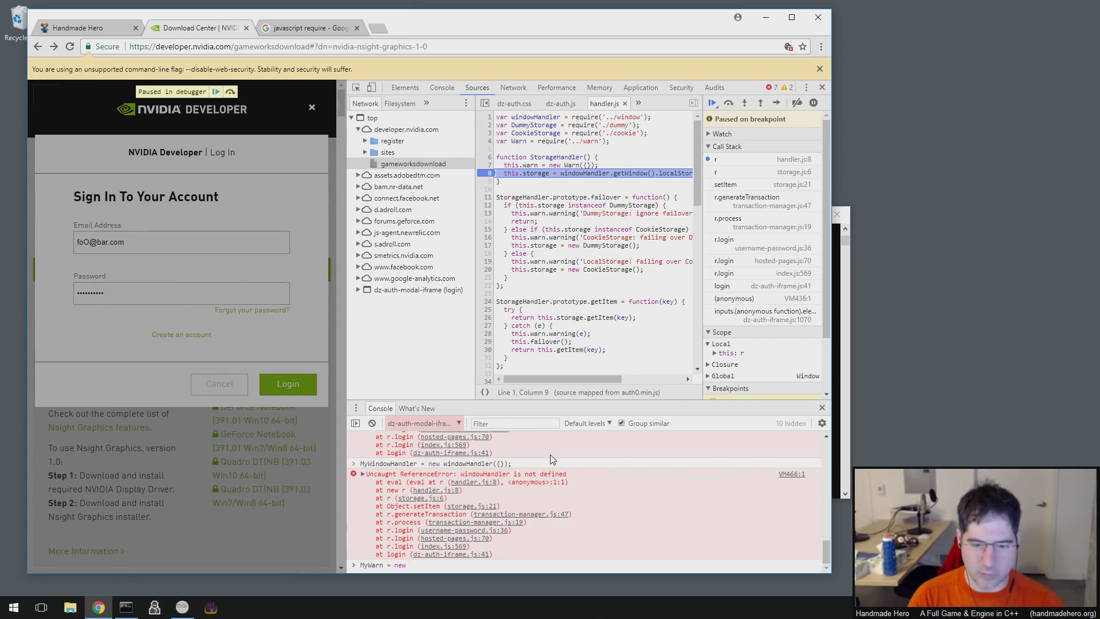
pyautogui.write('Warn')
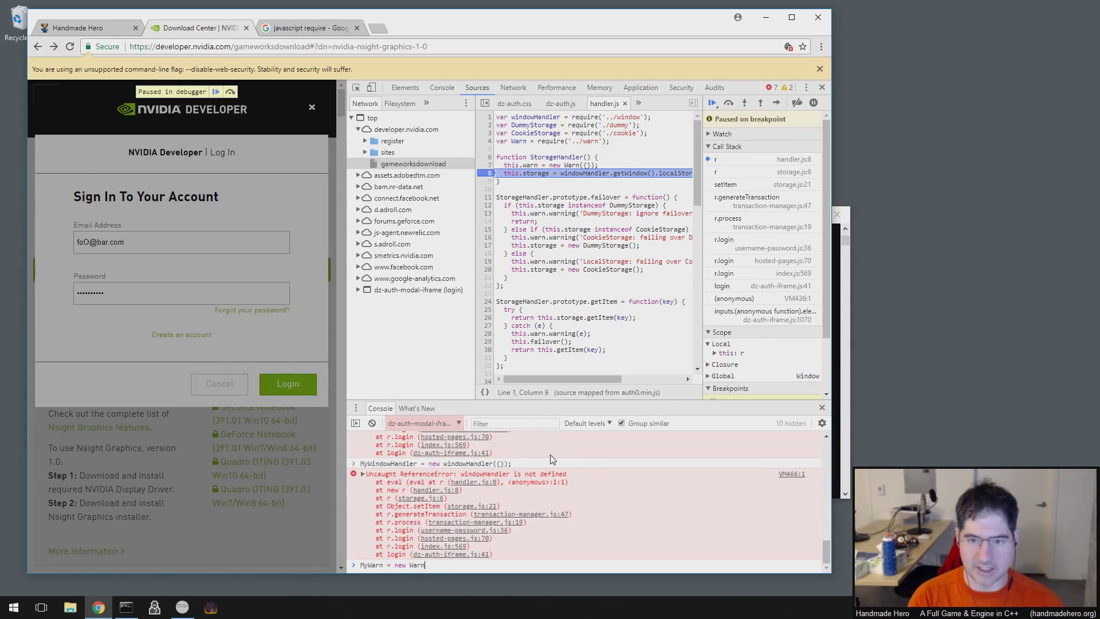
pyautogui.write('({});')
pyautogui.press('Return')
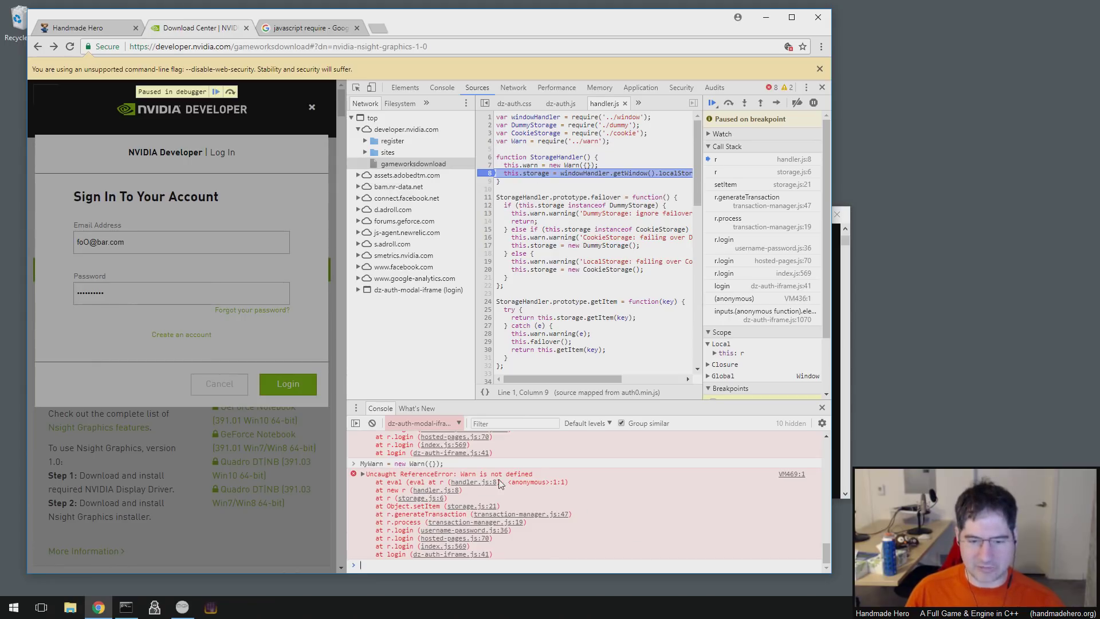
pyautogui.moveTo(567, 165)
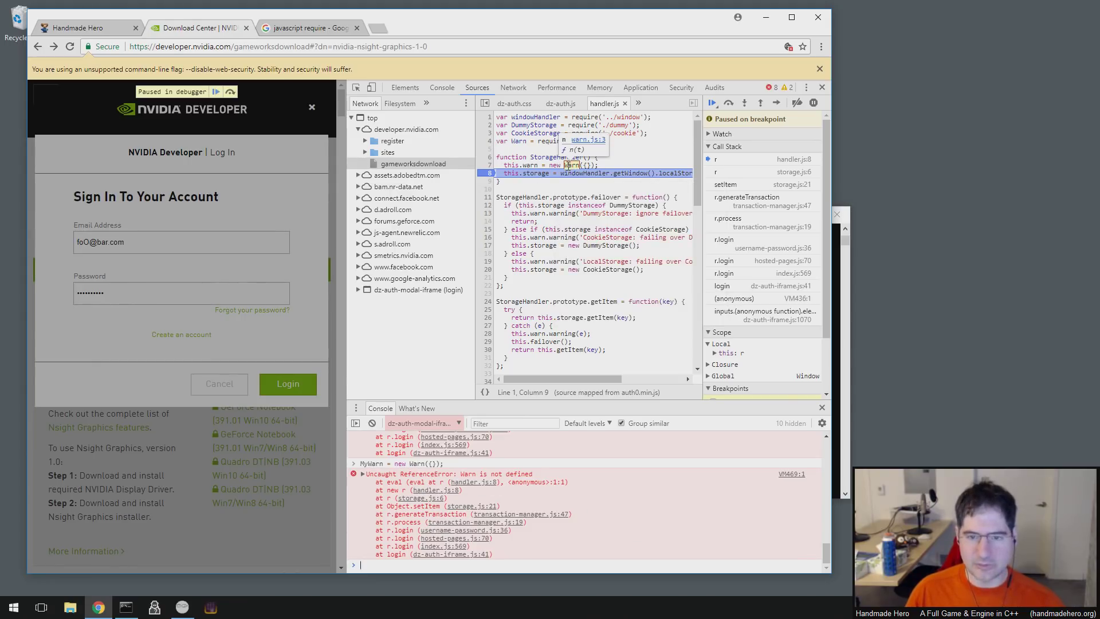
pyautogui.click(569, 165)
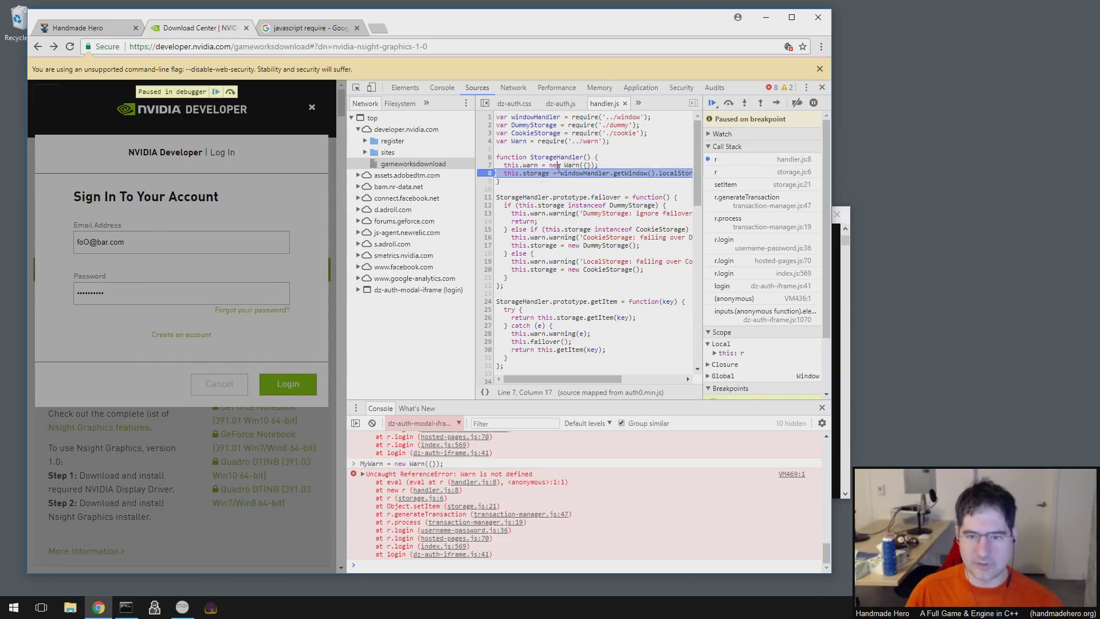
# - Evaluate this.warn and expand the returned object to view its disableWarnings field
pyautogui.click(402, 568)
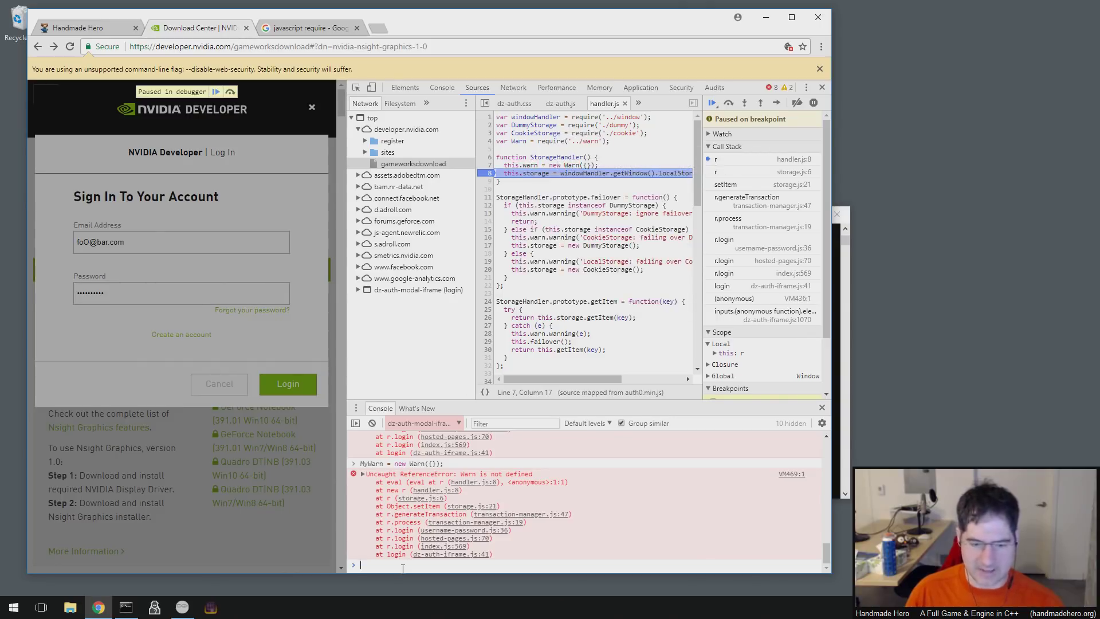
pyautogui.write('this.warn')
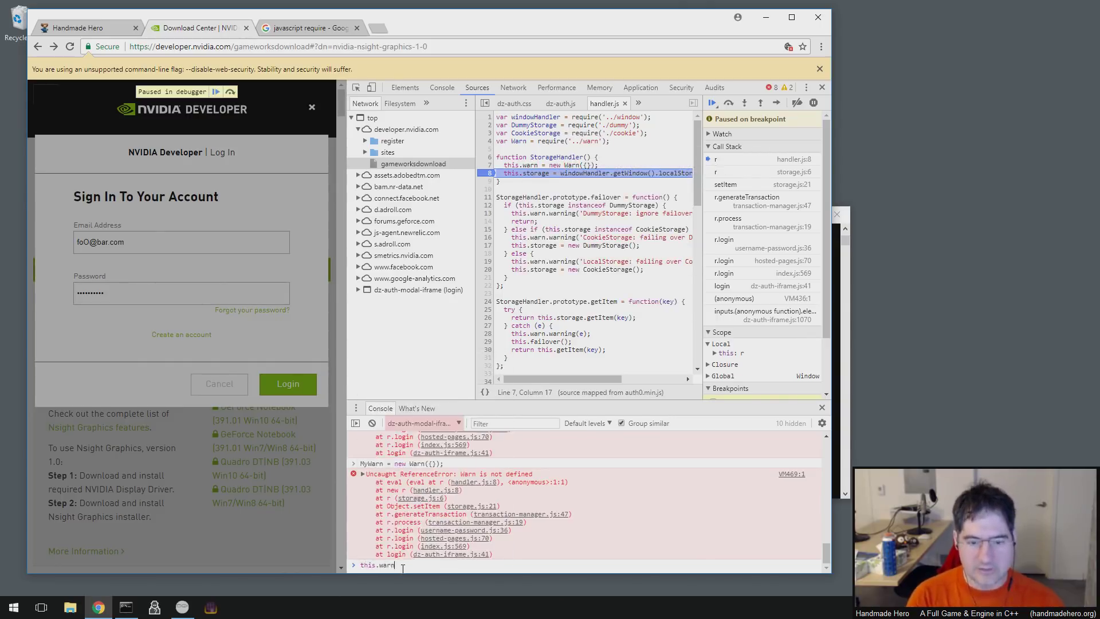
pyautogui.press('Return')
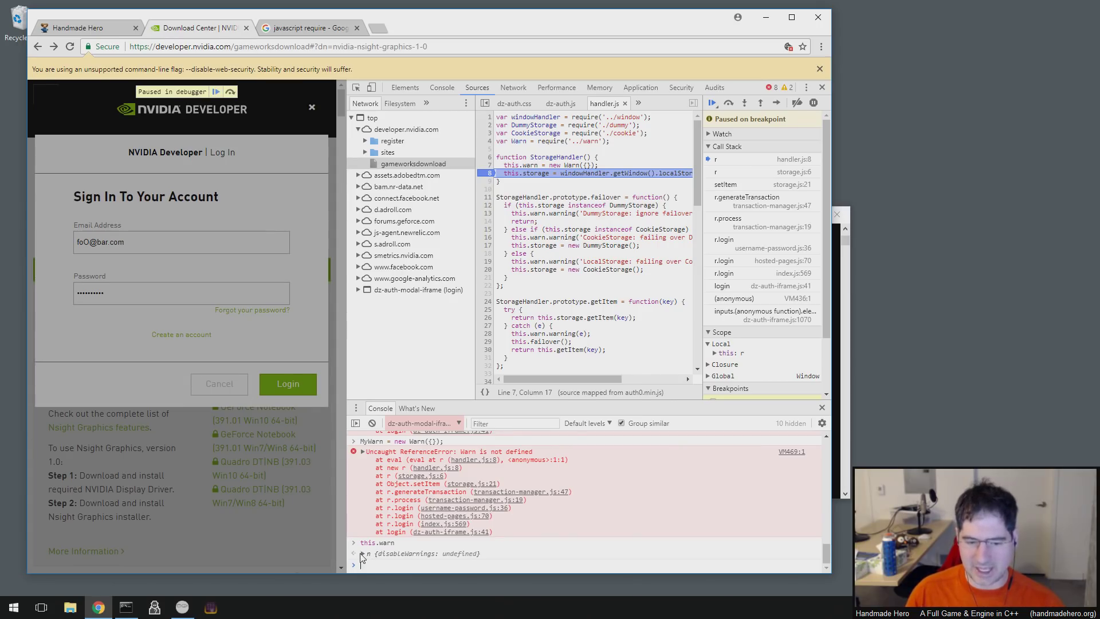
pyautogui.click(362, 554)
pyautogui.scroll(-1, 451, 530)
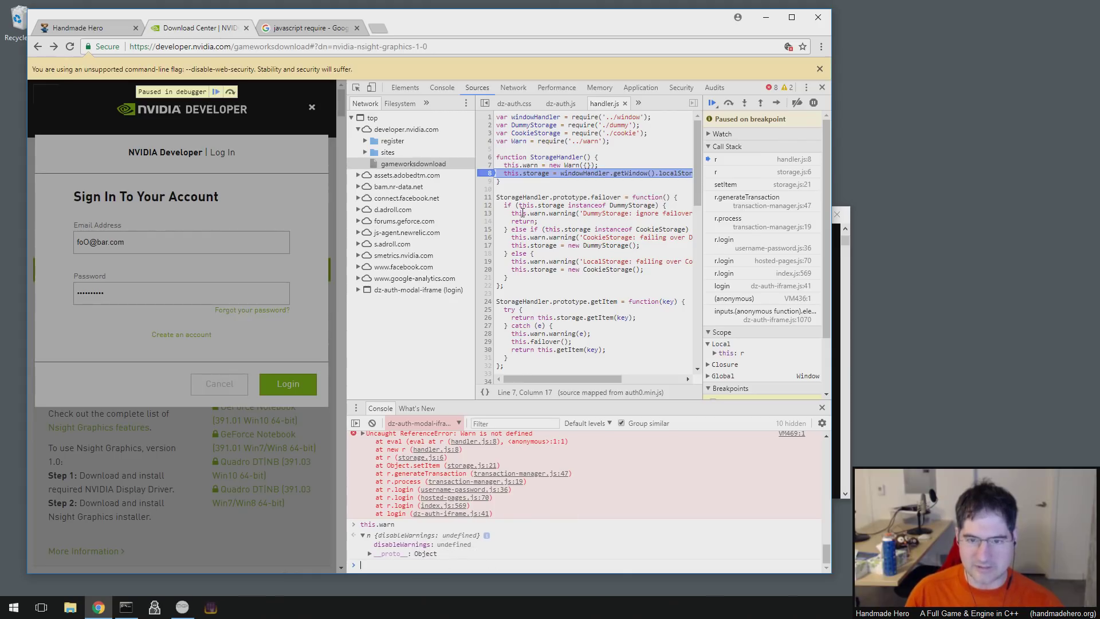
# - Copy windowHandler.getWindow() from handler.js line 8 into the console and run it
pyautogui.rightClick(644, 171)
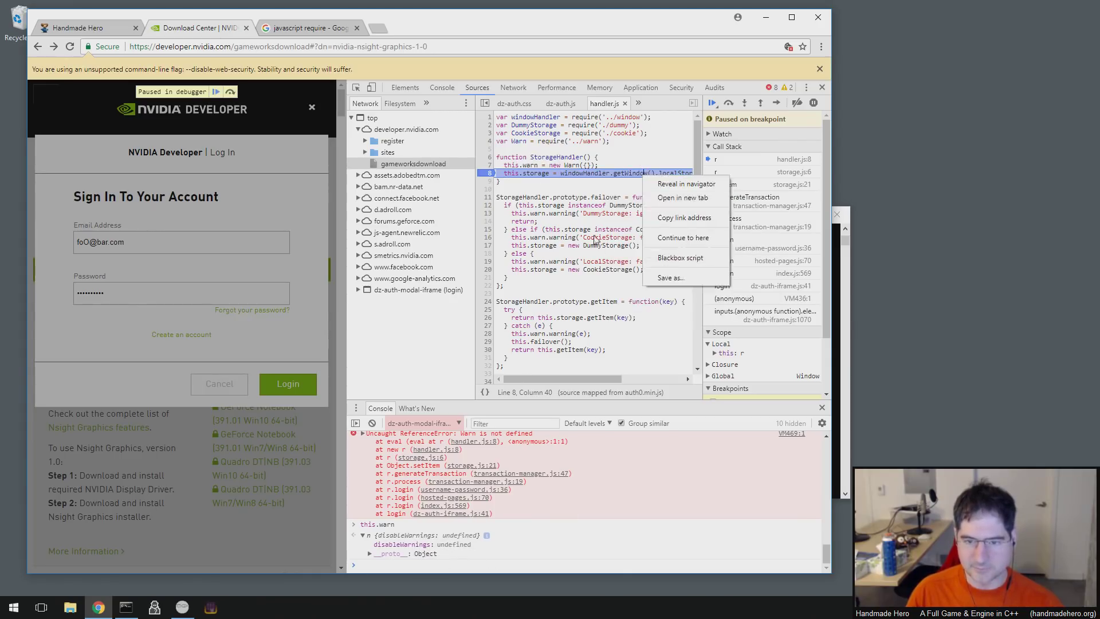
pyautogui.click(651, 181)
pyautogui.moveTo(621, 173)
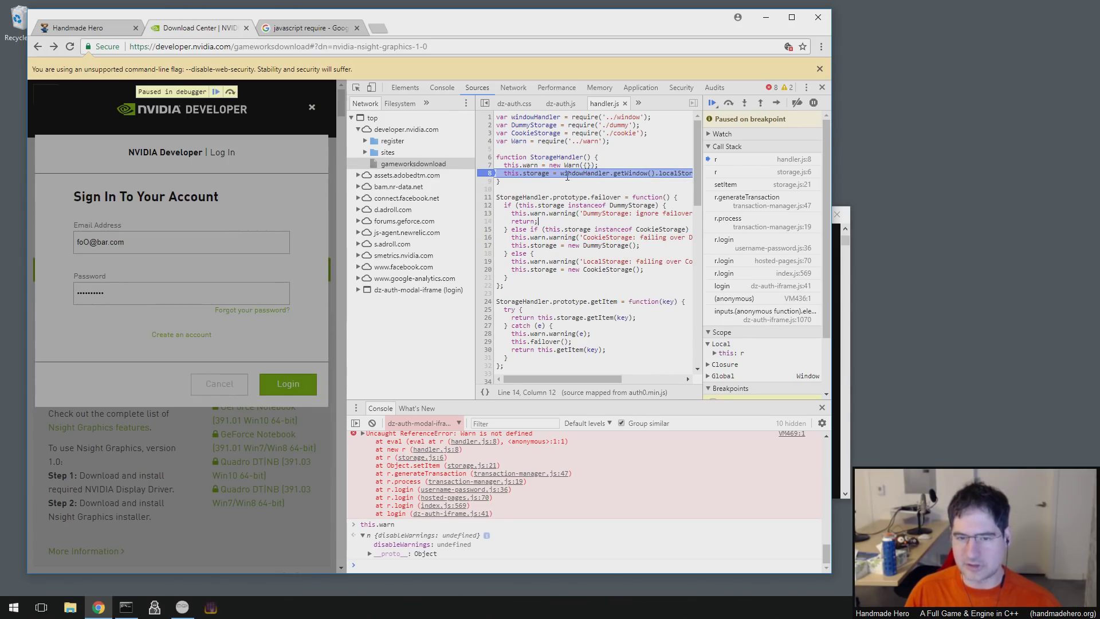
pyautogui.moveTo(561, 173)
pyautogui.moveTo(562, 173); pyautogui.dragTo(658, 172)
pyautogui.rightClick(658, 172)
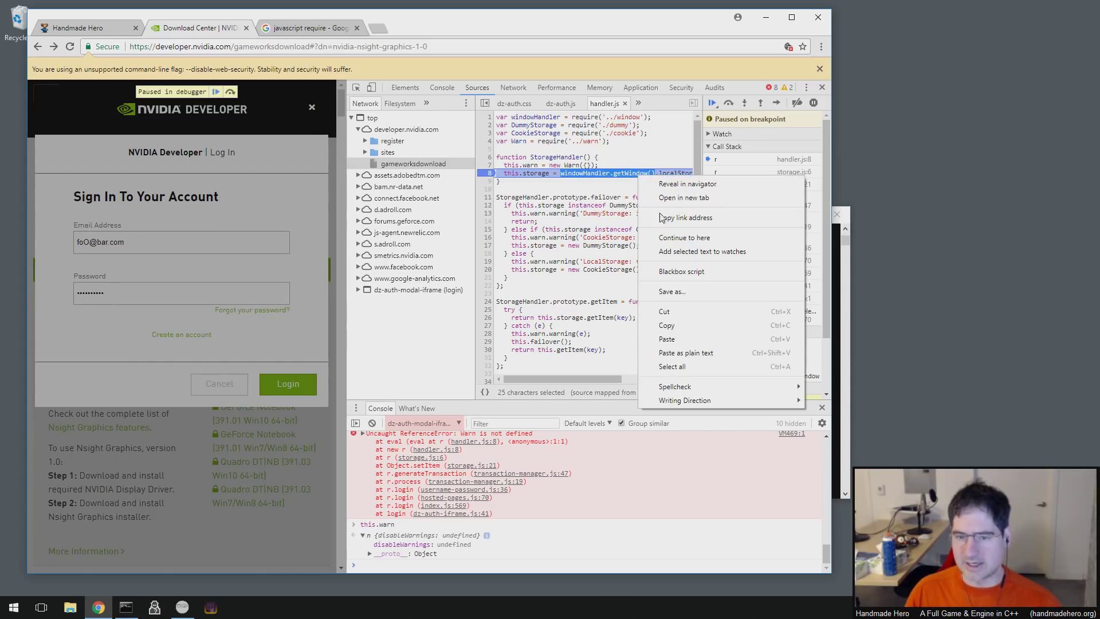
pyautogui.click(659, 325)
pyautogui.rightClick(453, 565)
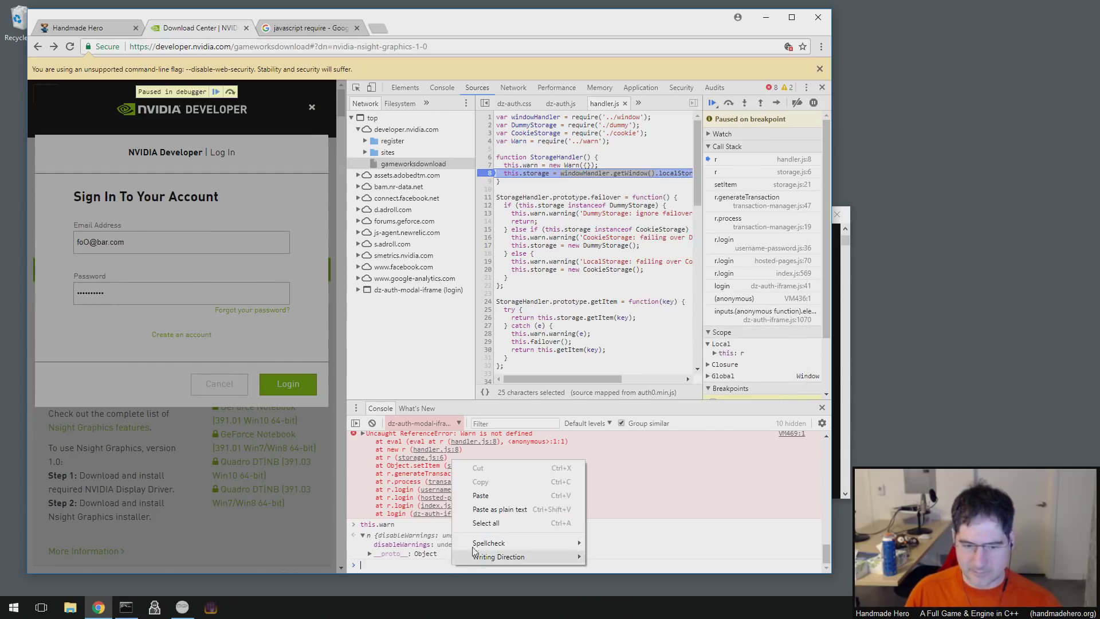
pyautogui.click(575, 505)
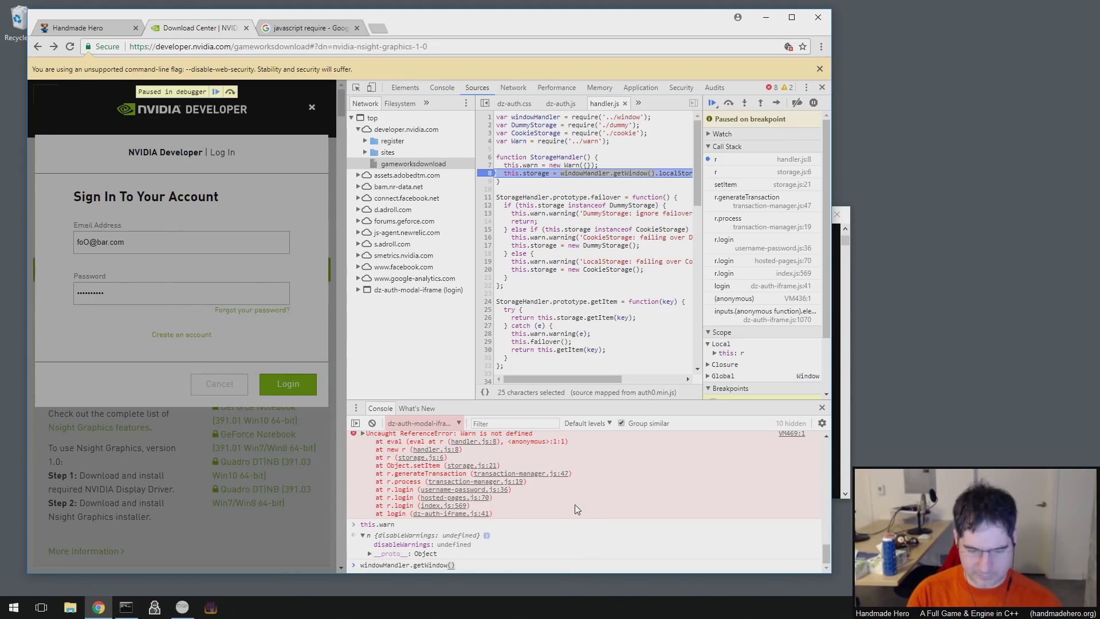
pyautogui.press('Return')
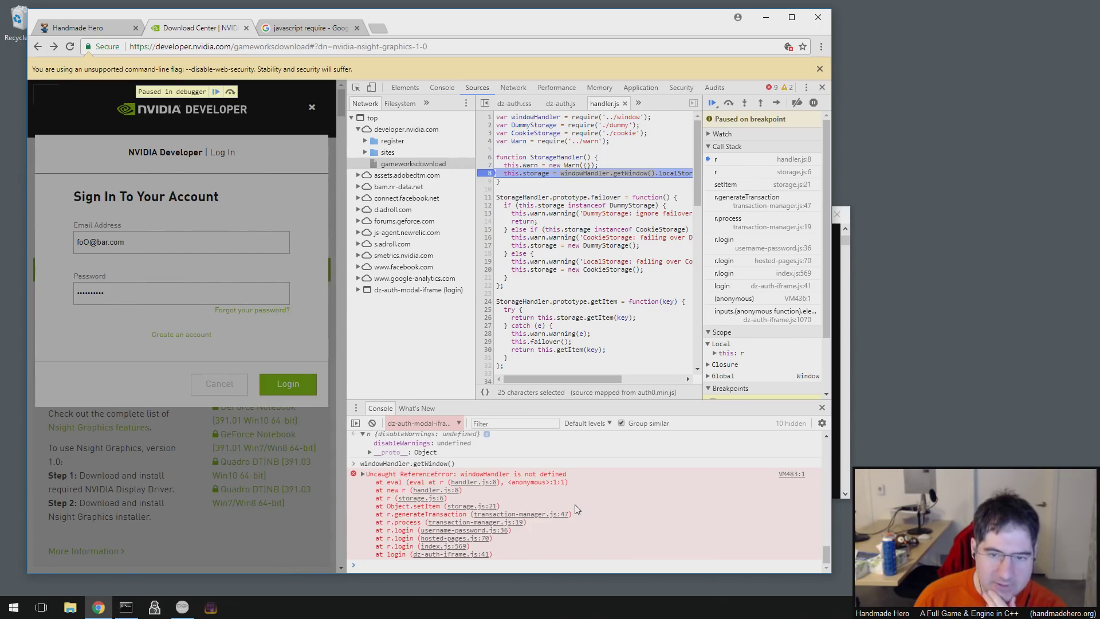
# - Delete the localStorage assignment on handler.js line 8
pyautogui.click(510, 183)
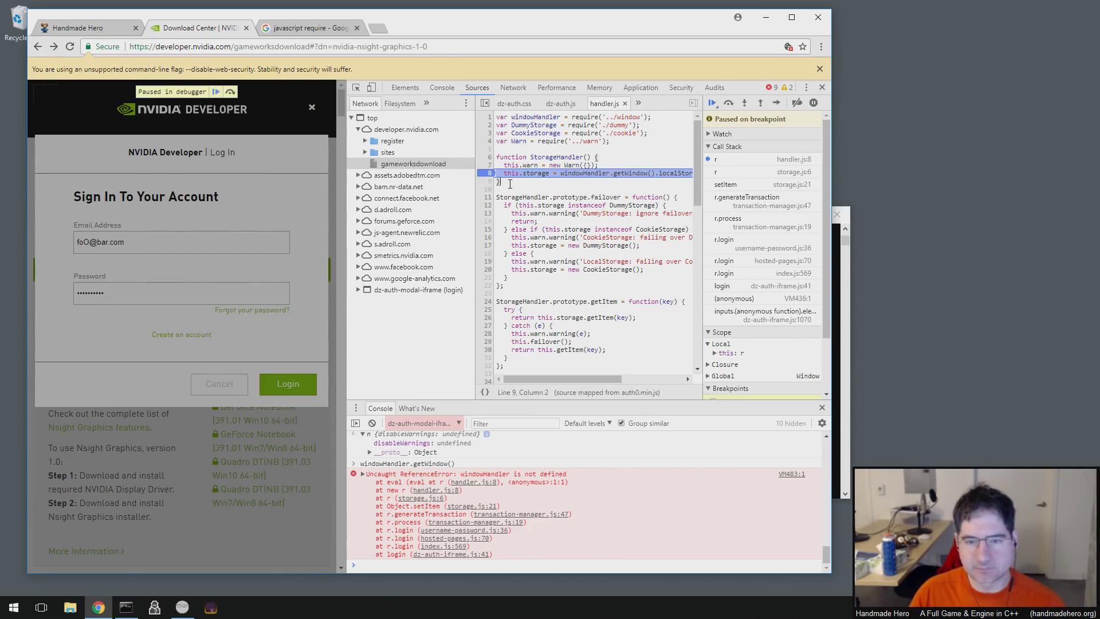
pyautogui.moveTo(573, 197)
pyautogui.press('Home')
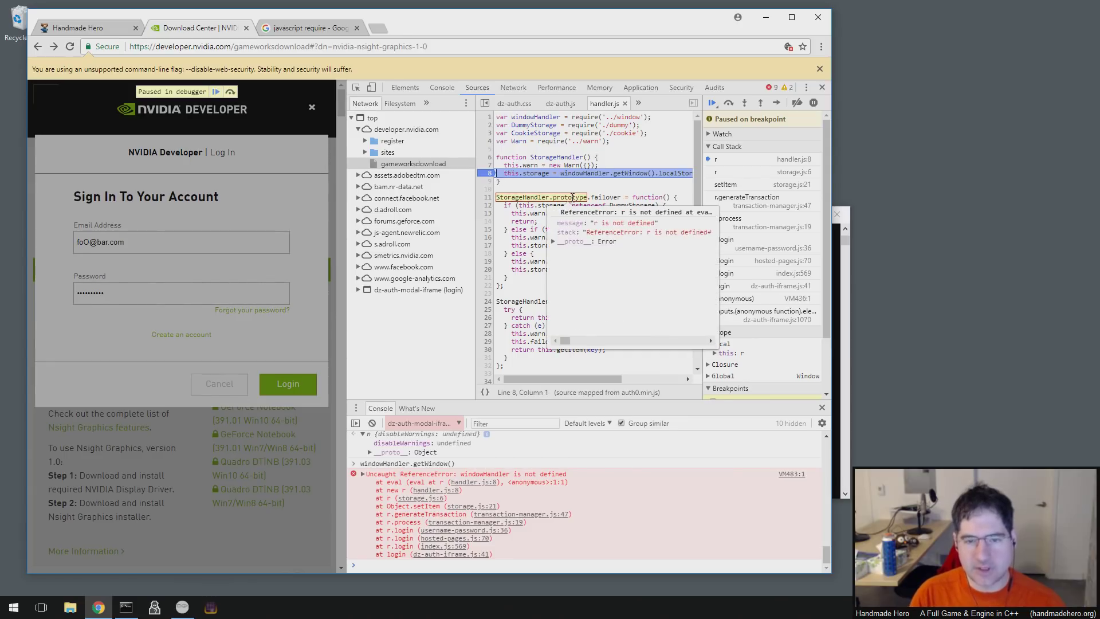
pyautogui.hotkey('shift', 'Down')
pyautogui.press('Delete')
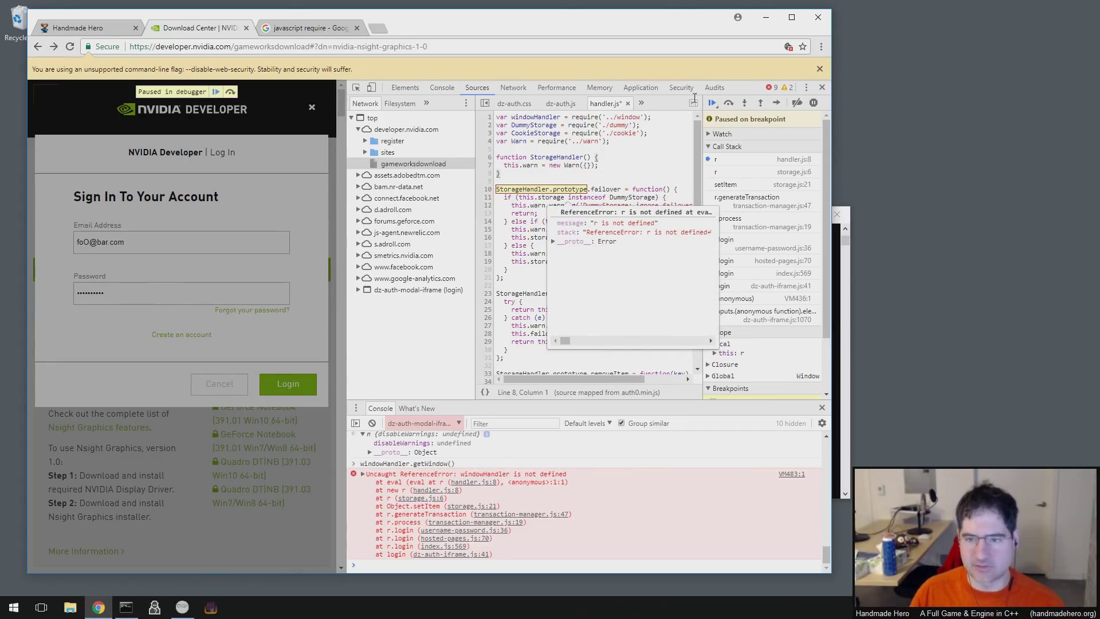
# - Resume the script, resubmit the sign-in form, and continue past the breakpoint
pyautogui.click(714, 103)
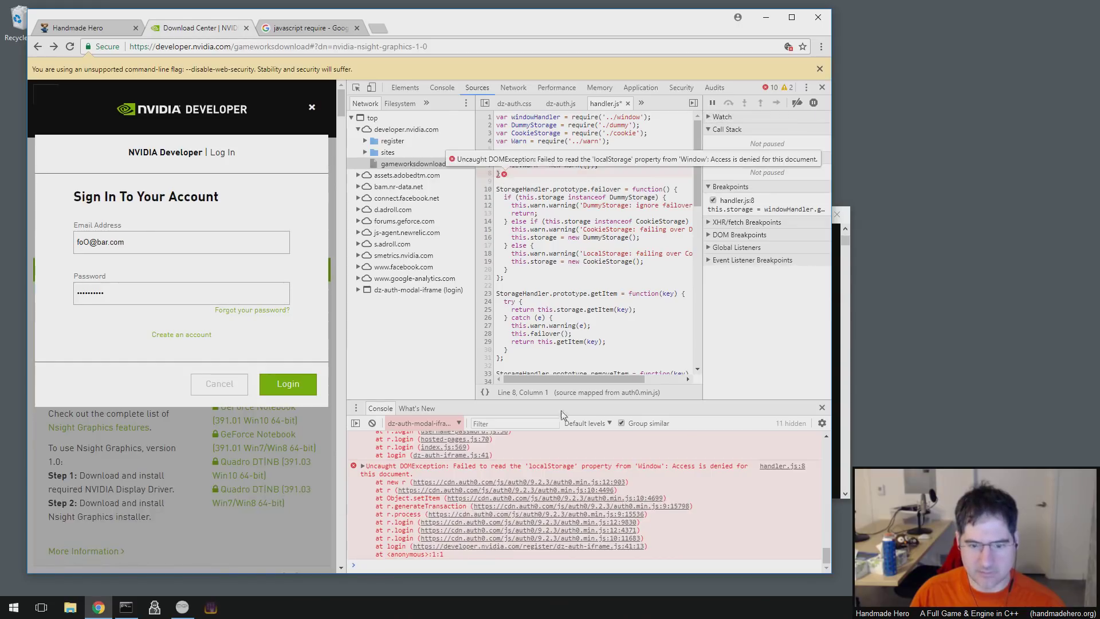
pyautogui.click(288, 393)
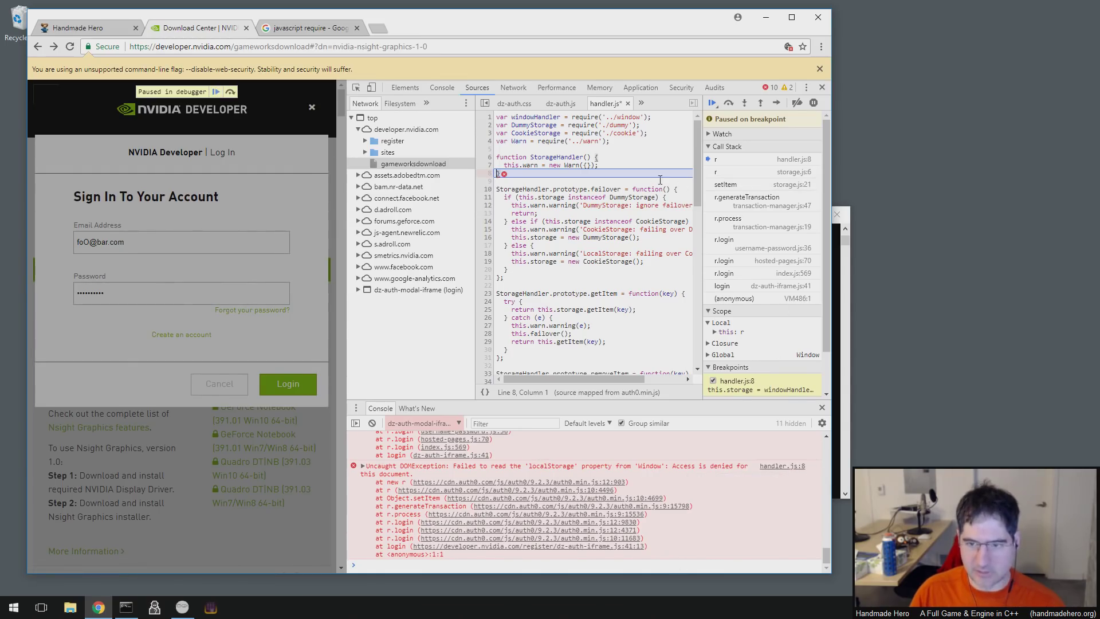
pyautogui.click(501, 173)
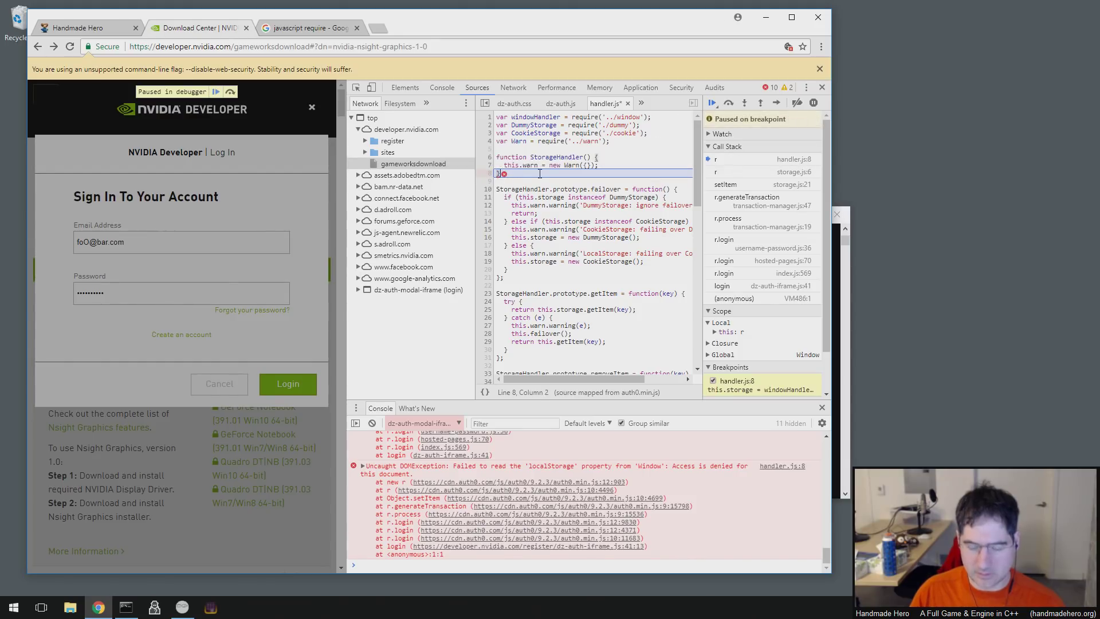
pyautogui.press('F8')
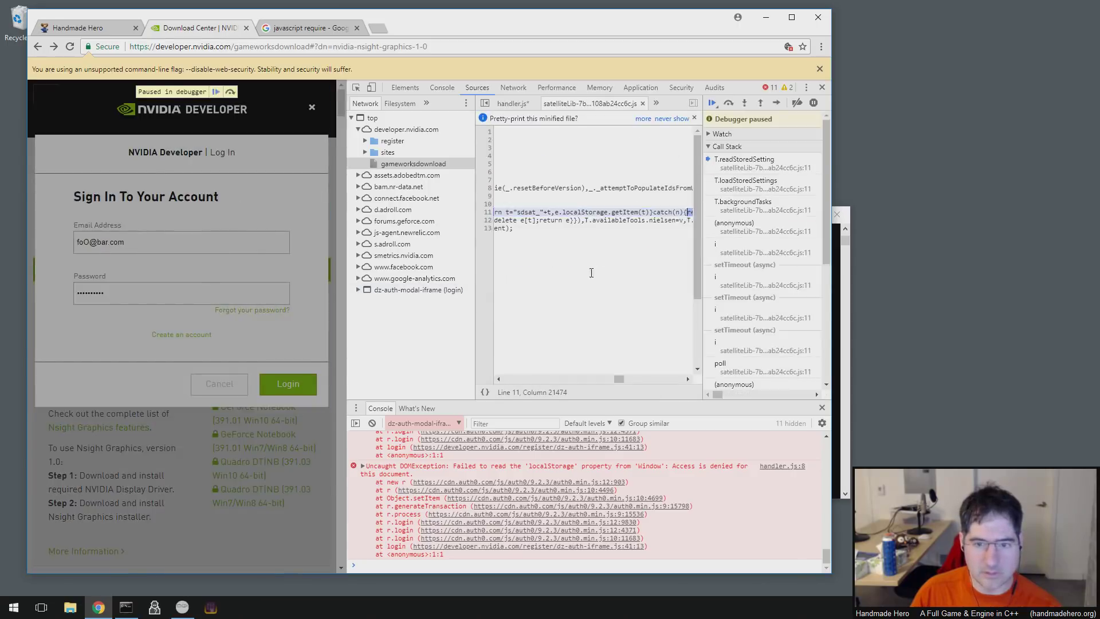
# - Resume from the satelliteLib pause and return to the handler.js source
pyautogui.click(713, 103)
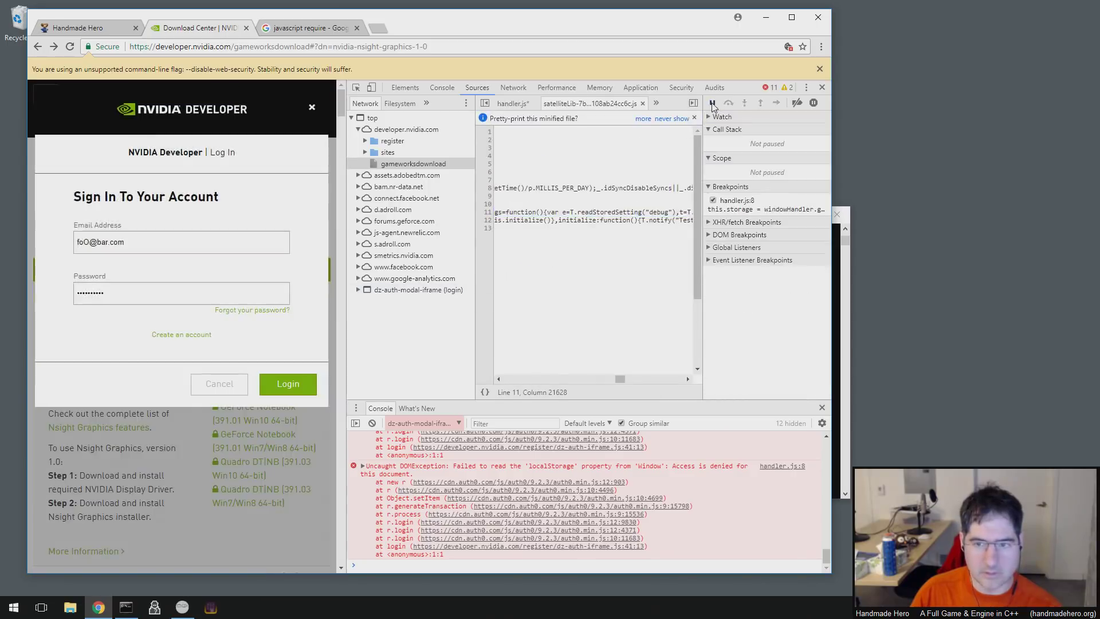
pyautogui.moveTo(621, 378); pyautogui.dragTo(498, 381)
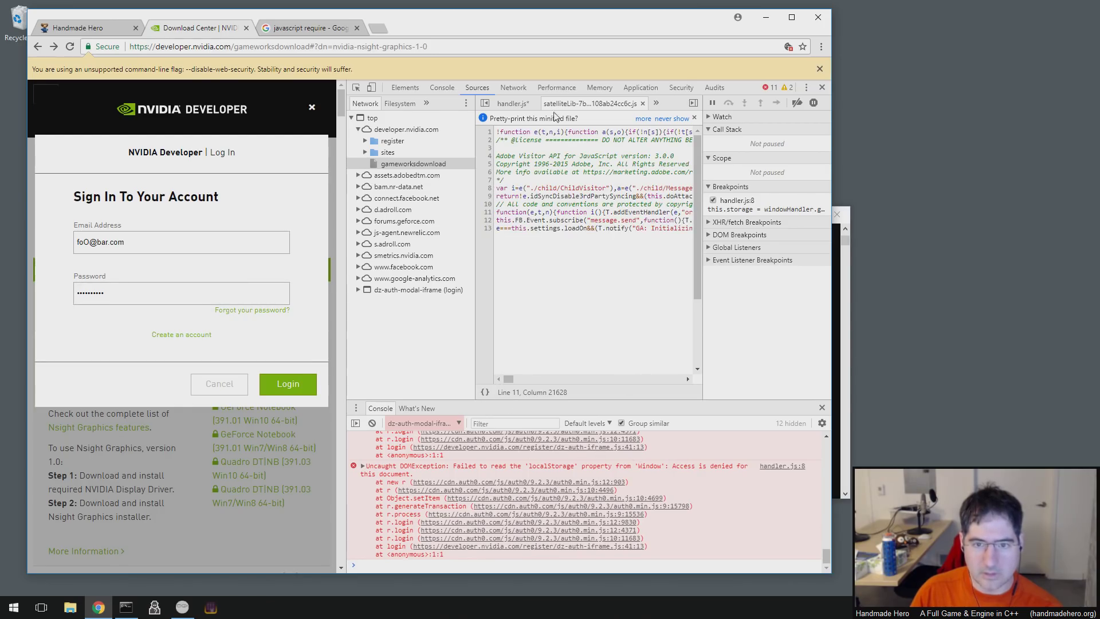
pyautogui.click(512, 103)
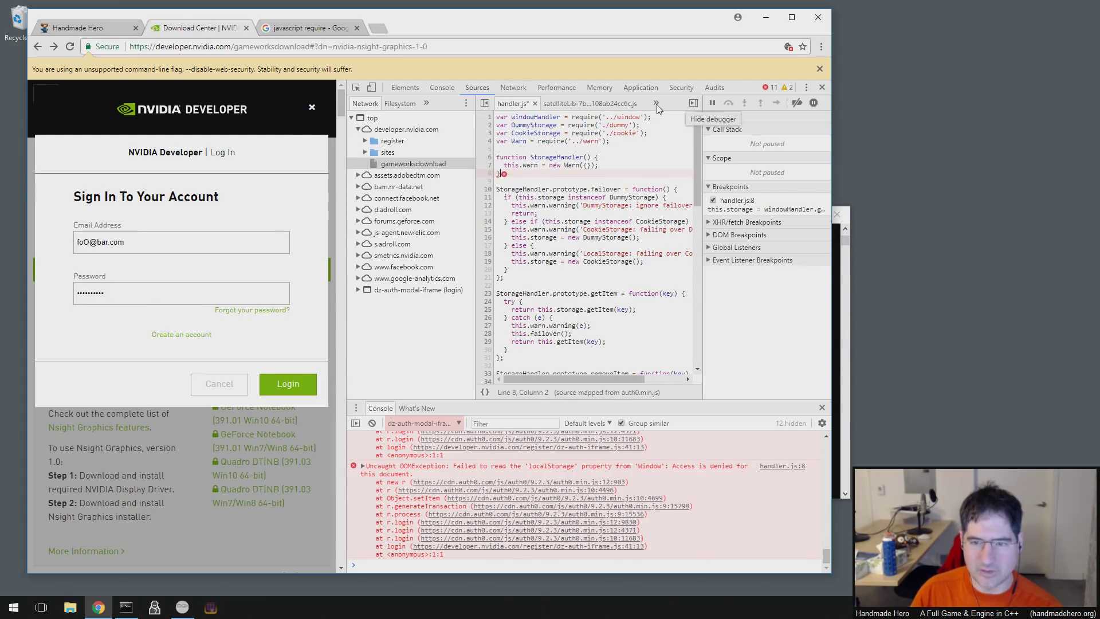
pyautogui.rightClick(512, 108)
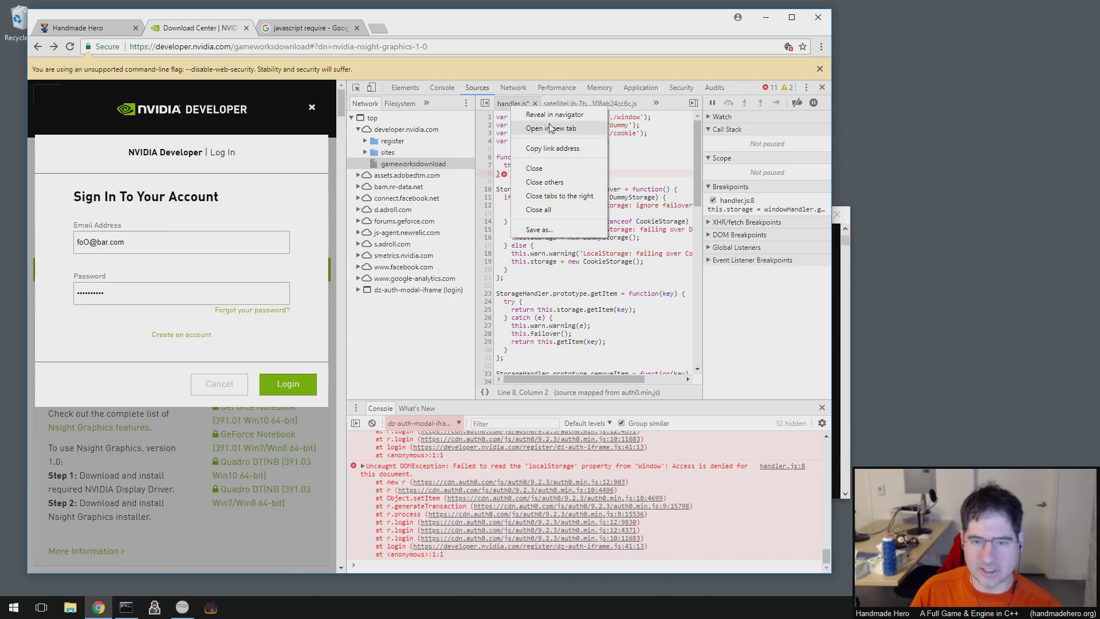
pyautogui.click(750, 104)
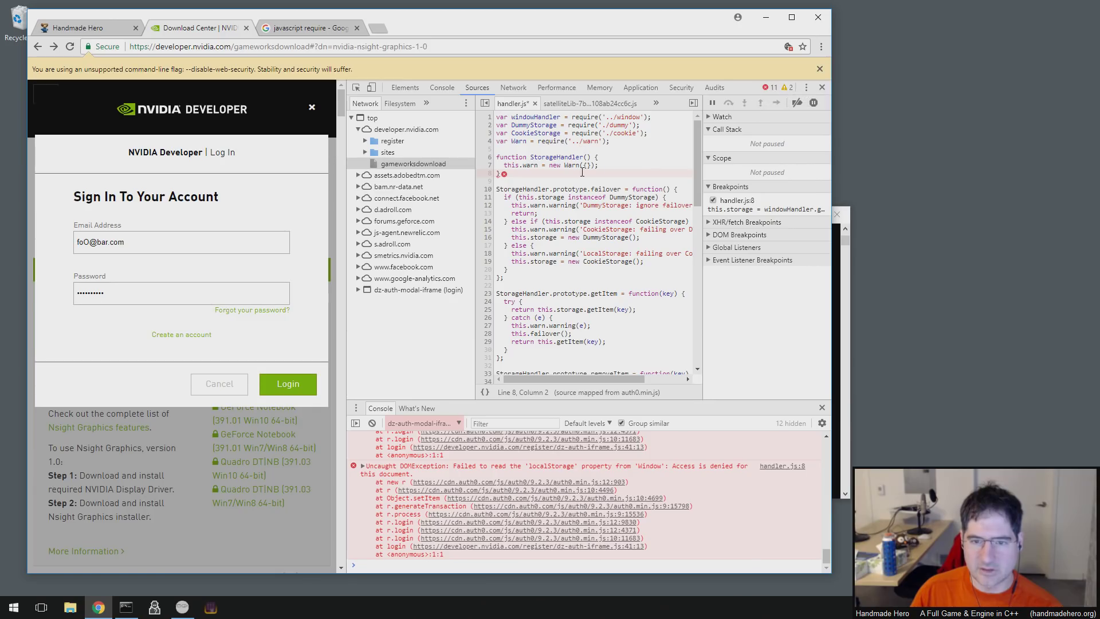
# - Add document.write("Web programming is awesome!") to StorageHandler and reload the page with F5
pyautogui.click(611, 154)
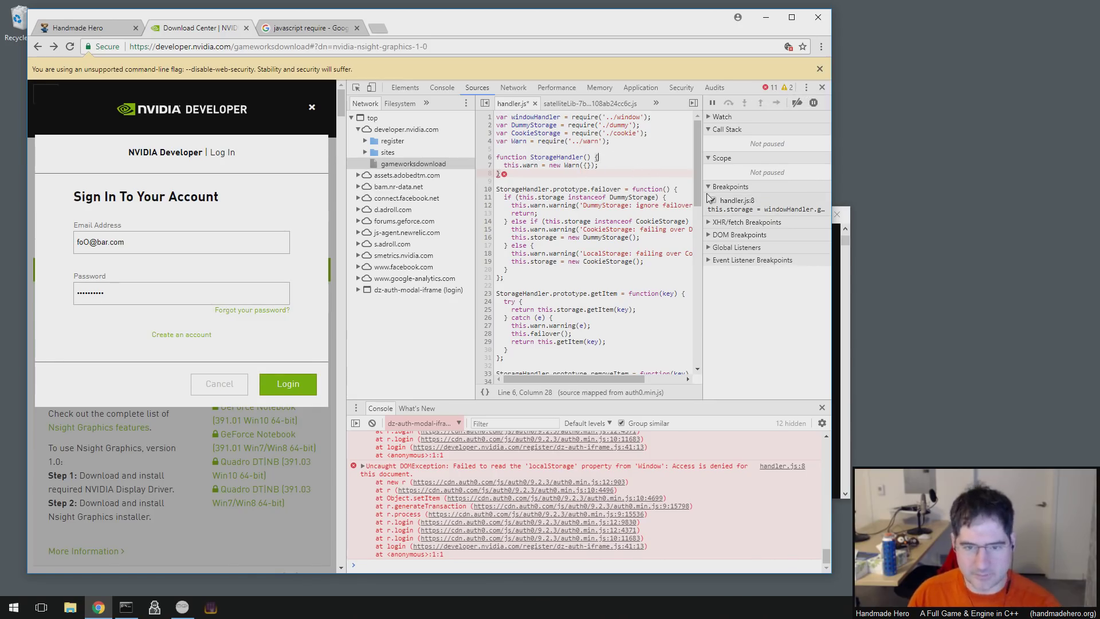
pyautogui.press('Return')
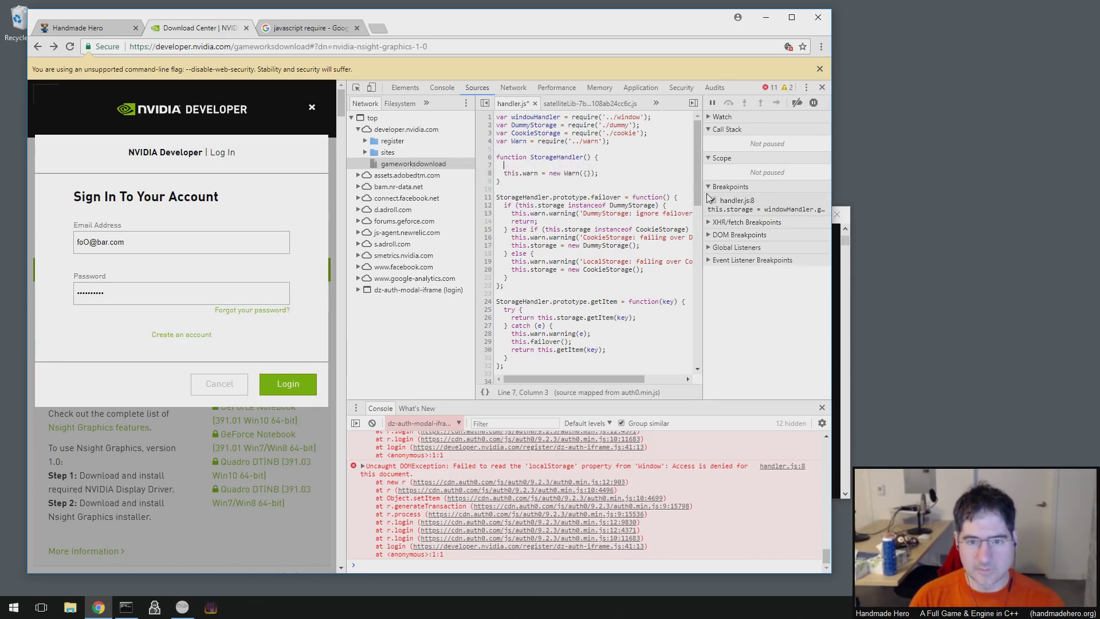
pyautogui.write('document.wri')
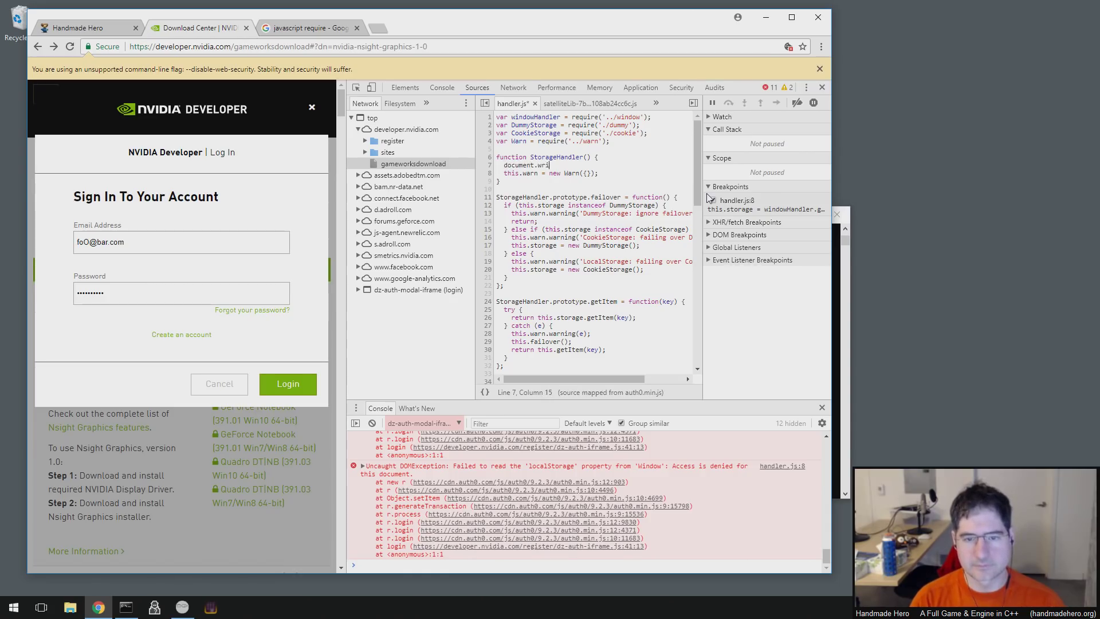
pyautogui.write('te("')
pyautogui.write('Web programming is awes')
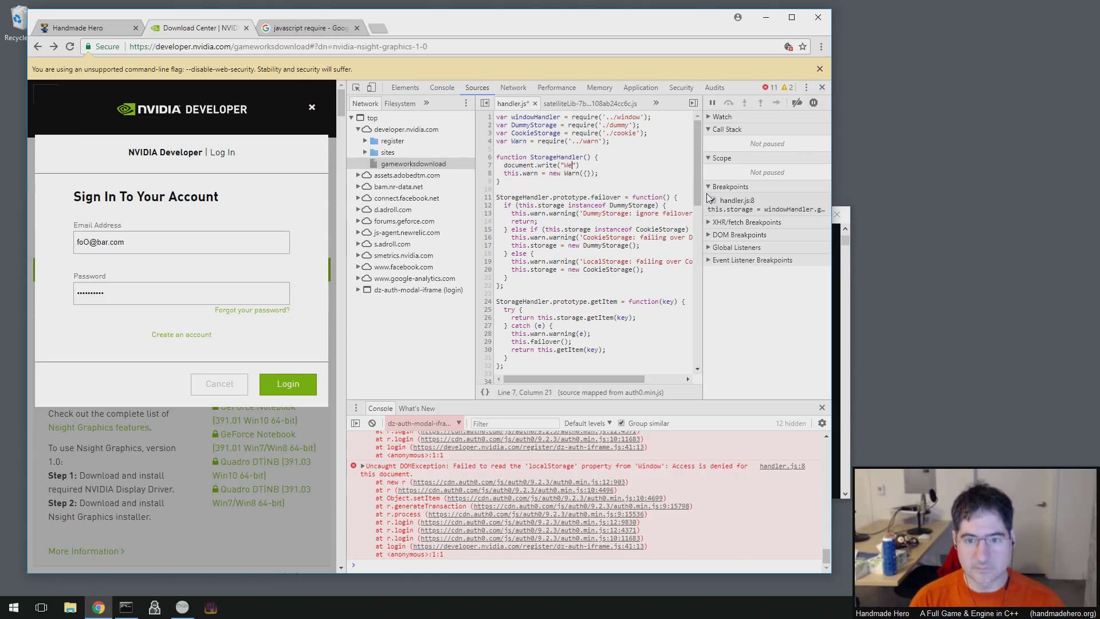
pyautogui.write('ome!')
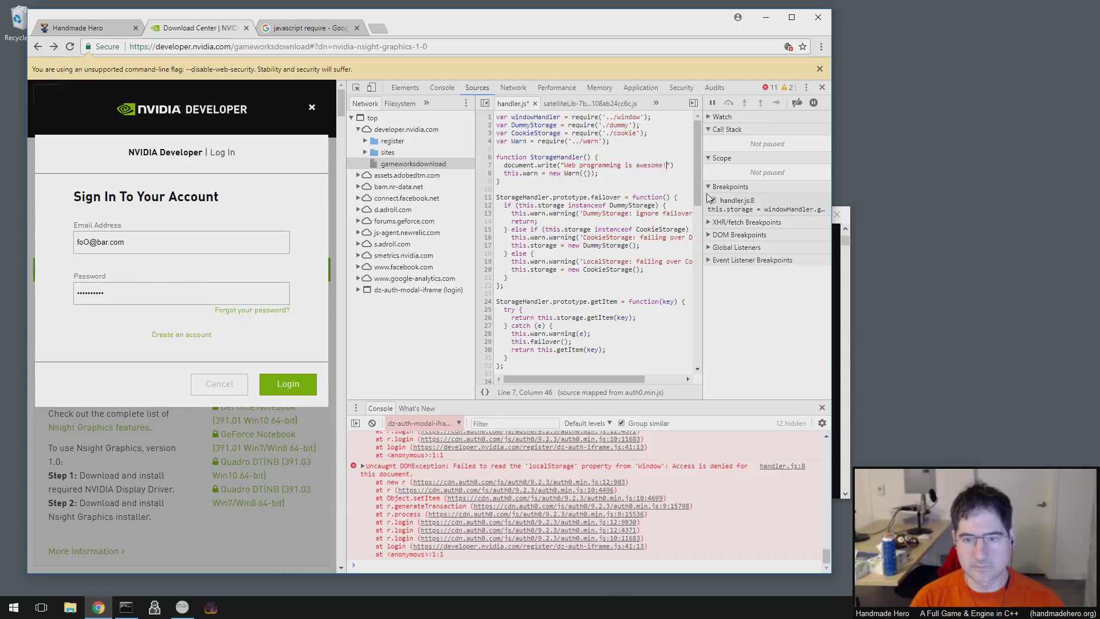
pyautogui.click(569, 179)
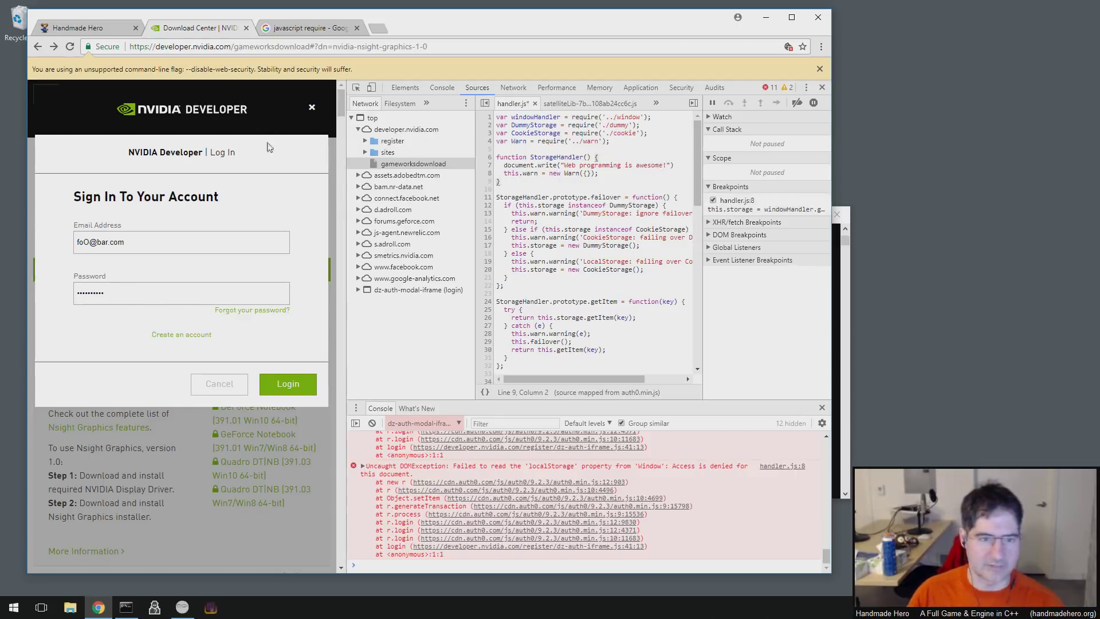
pyautogui.press('F5')
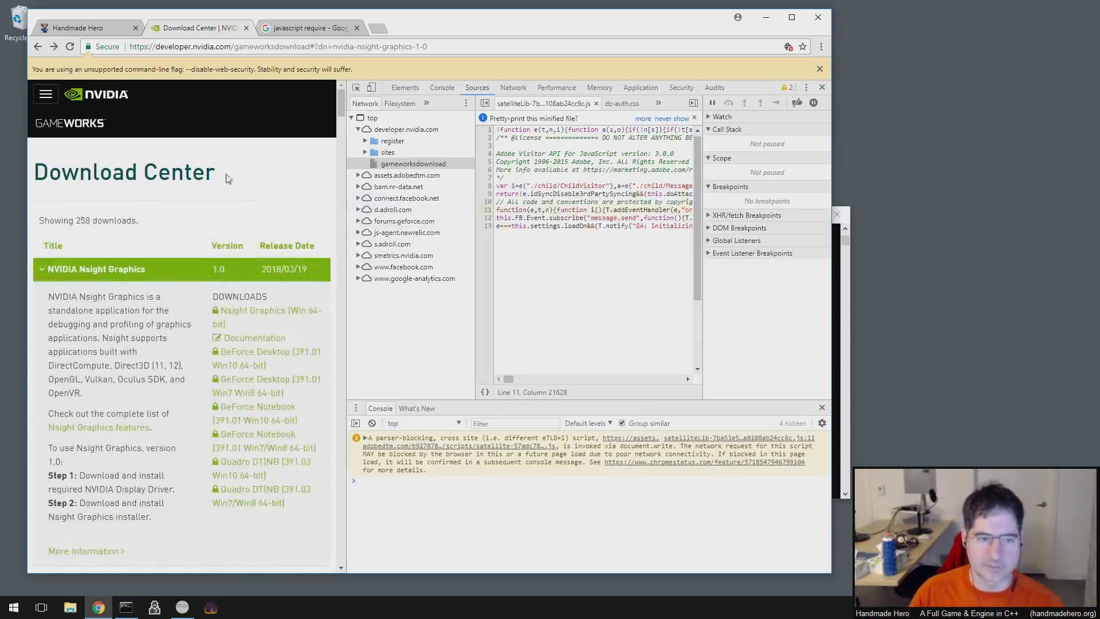
# - Reopen the NVIDIA sign-in dialog and navigate to handler.js under the webpack sources
pyautogui.click(45, 94)
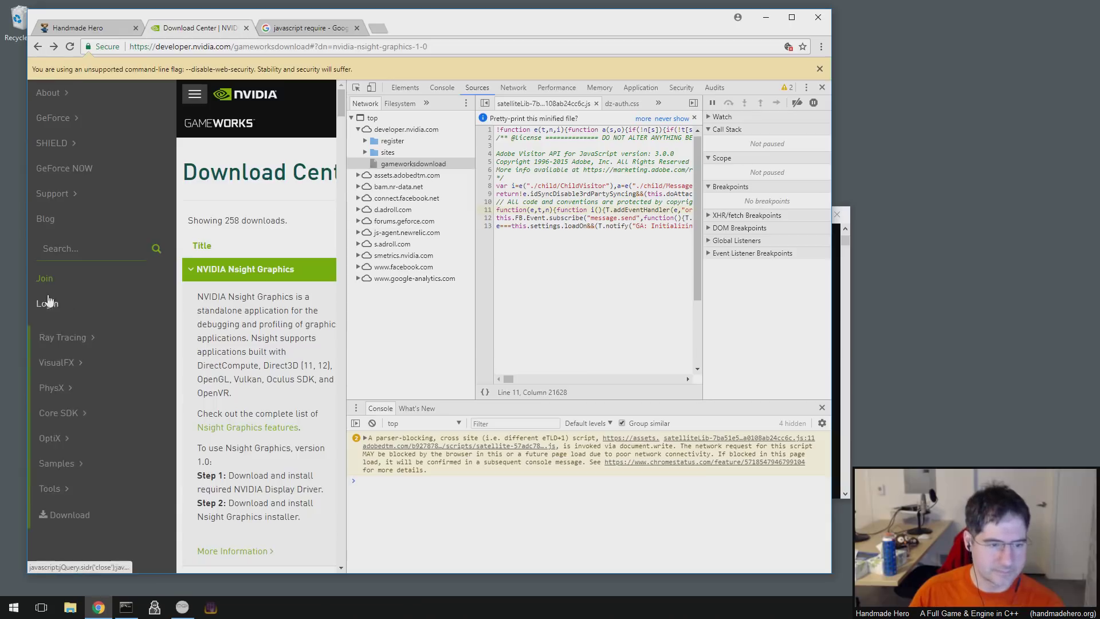
pyautogui.click(47, 303)
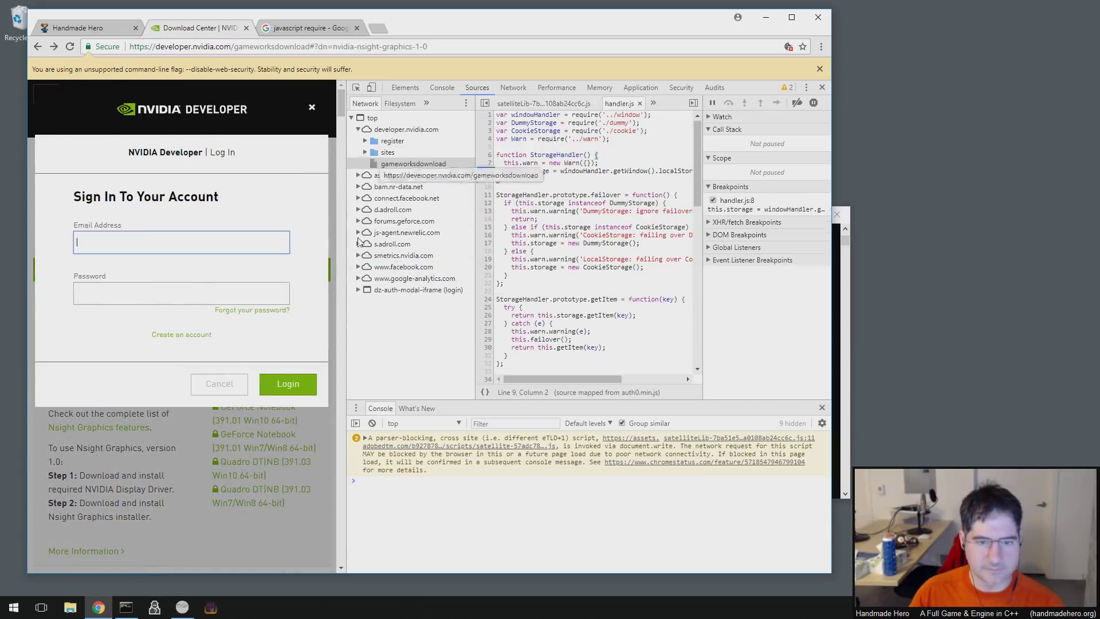
pyautogui.click(358, 290)
pyautogui.click(366, 371)
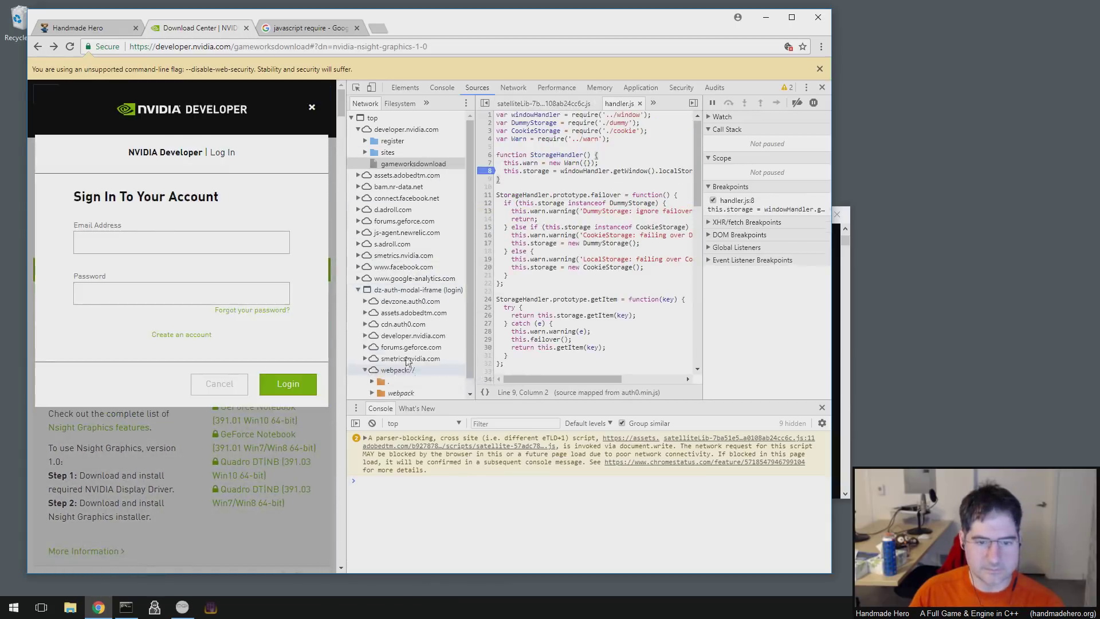
pyautogui.press('Down')
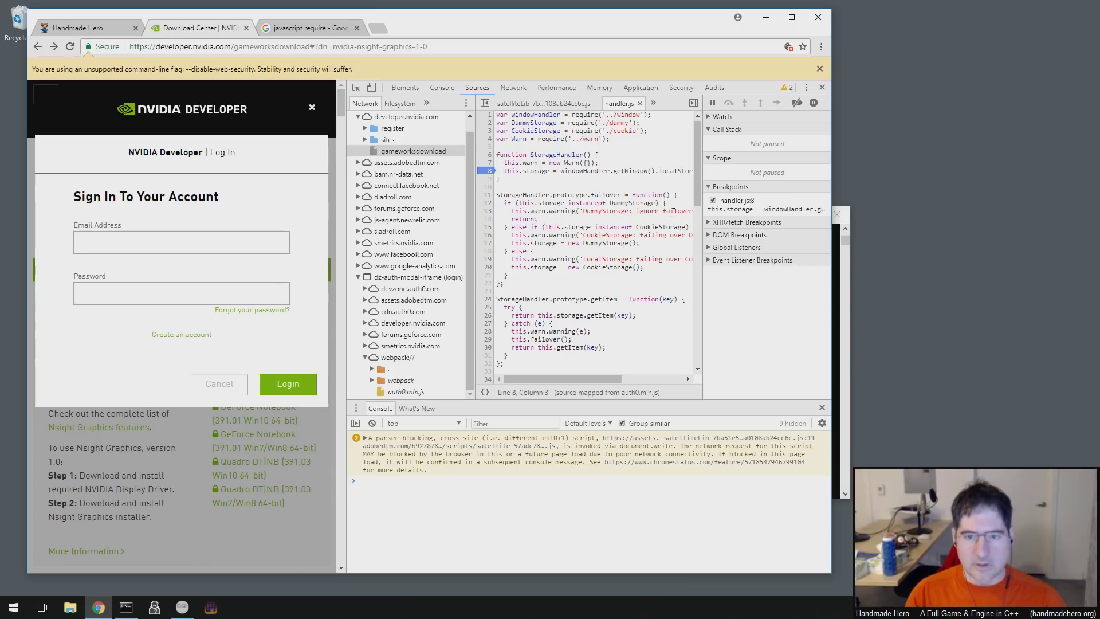
# - Replace line 8 with document.write("Web programming is awesome YAYYAYYYY!Y!Y!!!");
pyautogui.moveTo(502, 170); pyautogui.dragTo(672, 213)
pyautogui.write('docu')
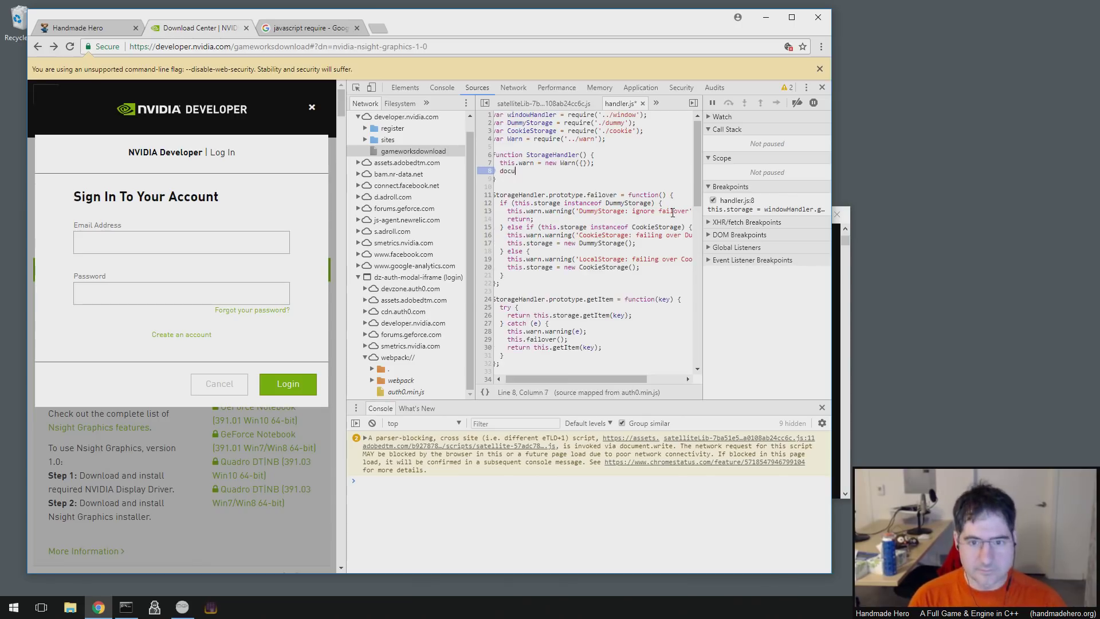
pyautogui.write('ment.write("Web programm')
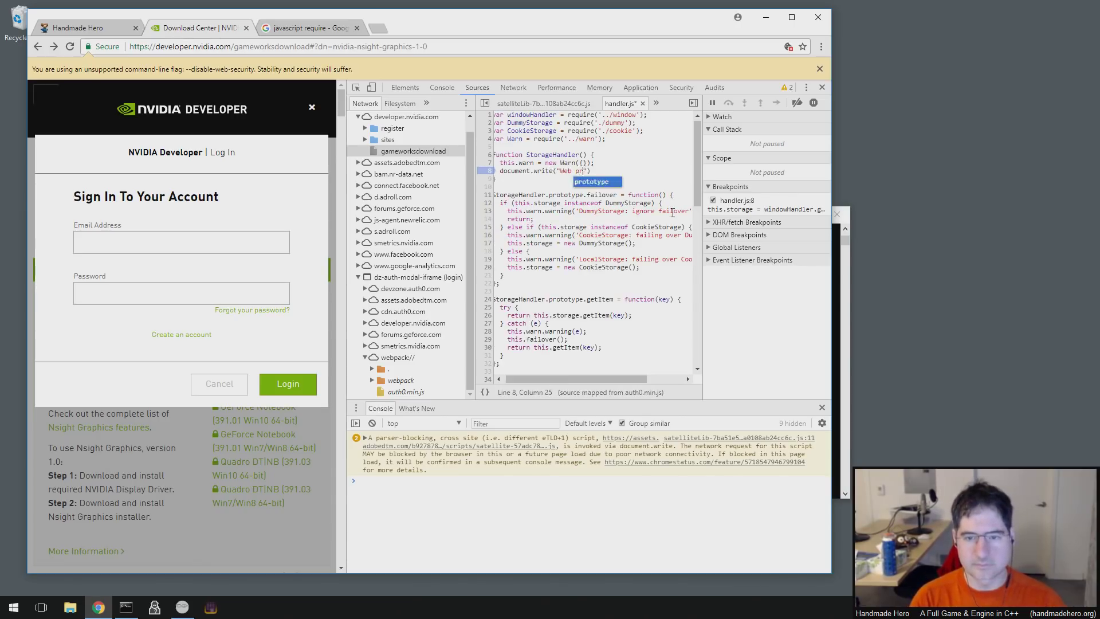
pyautogui.write('ing is awesome YAYYAYYY')
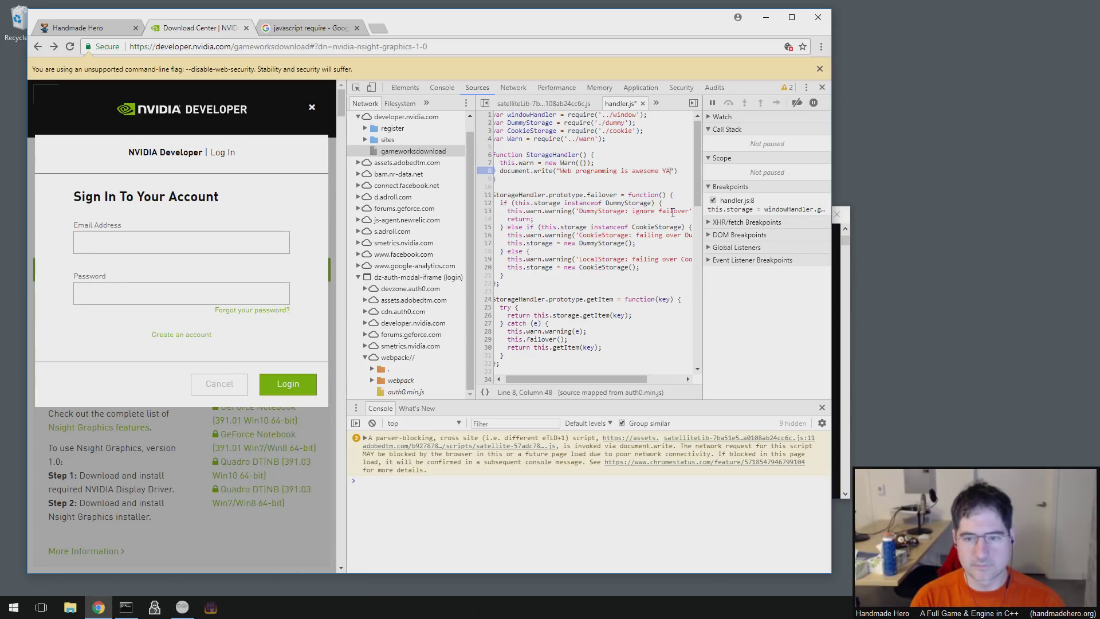
pyautogui.write('Y!Y!Y!!!!')
pyautogui.press('End')
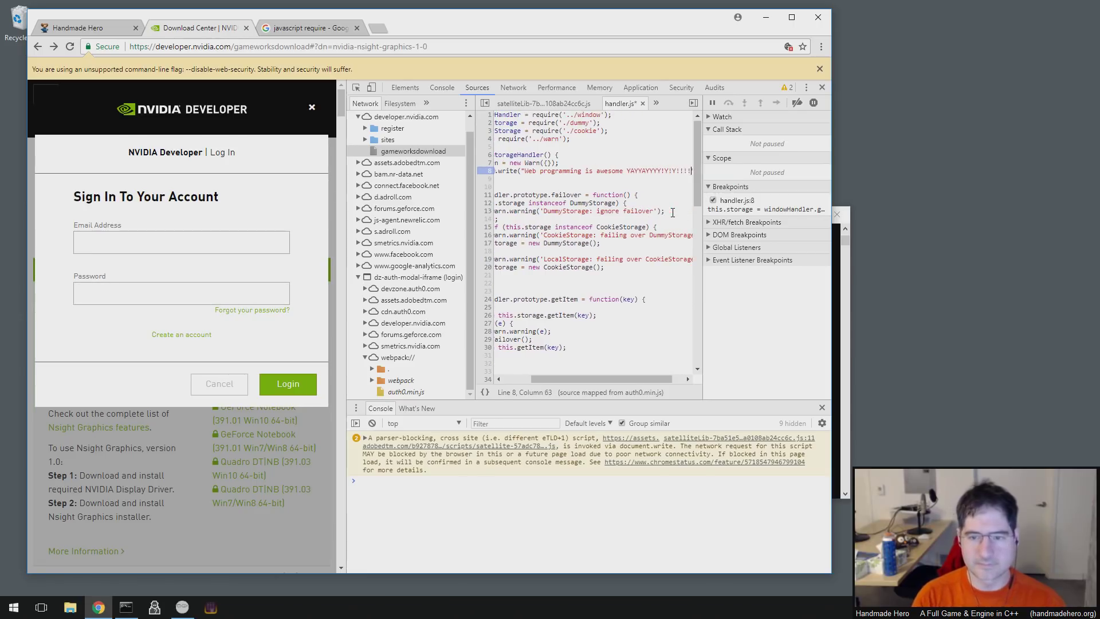
pyautogui.press('Down')
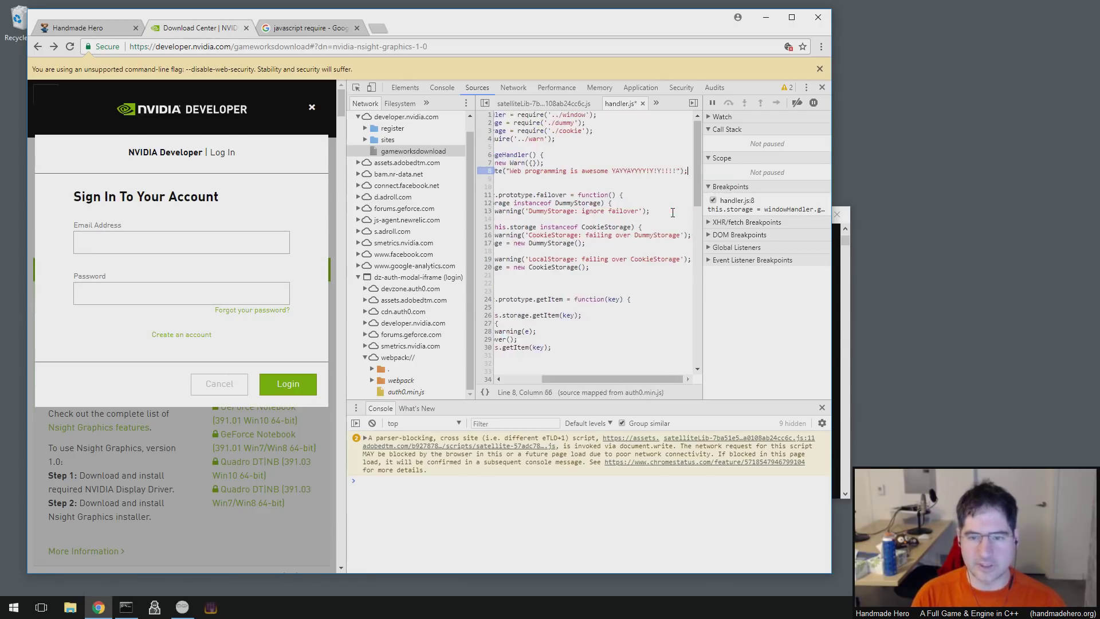
pyautogui.press('Up')
pyautogui.press('Home')
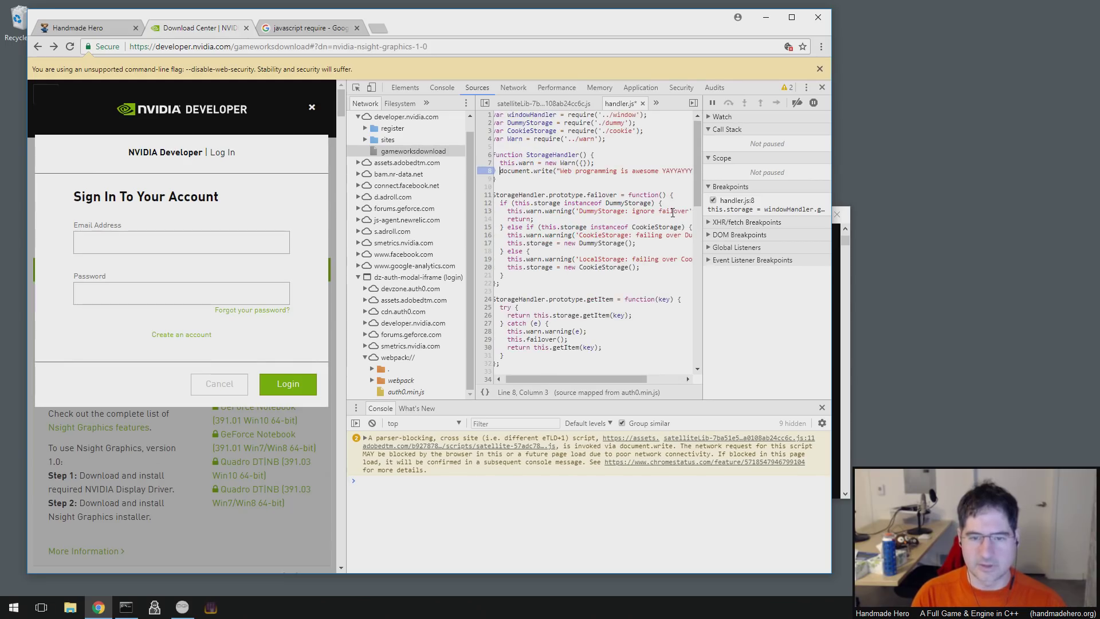
pyautogui.press('Down')
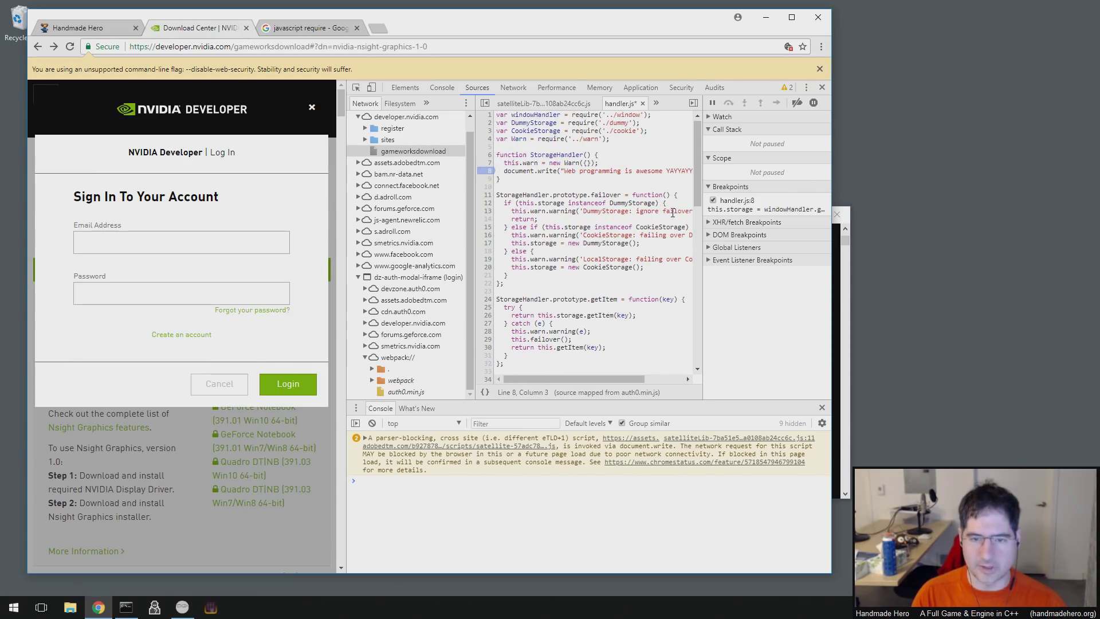
pyautogui.press('Right')
pyautogui.press('Right')
pyautogui.press('Right')
pyautogui.press('Right')
pyautogui.press('Right')
pyautogui.press('Right')
pyautogui.press('Home')
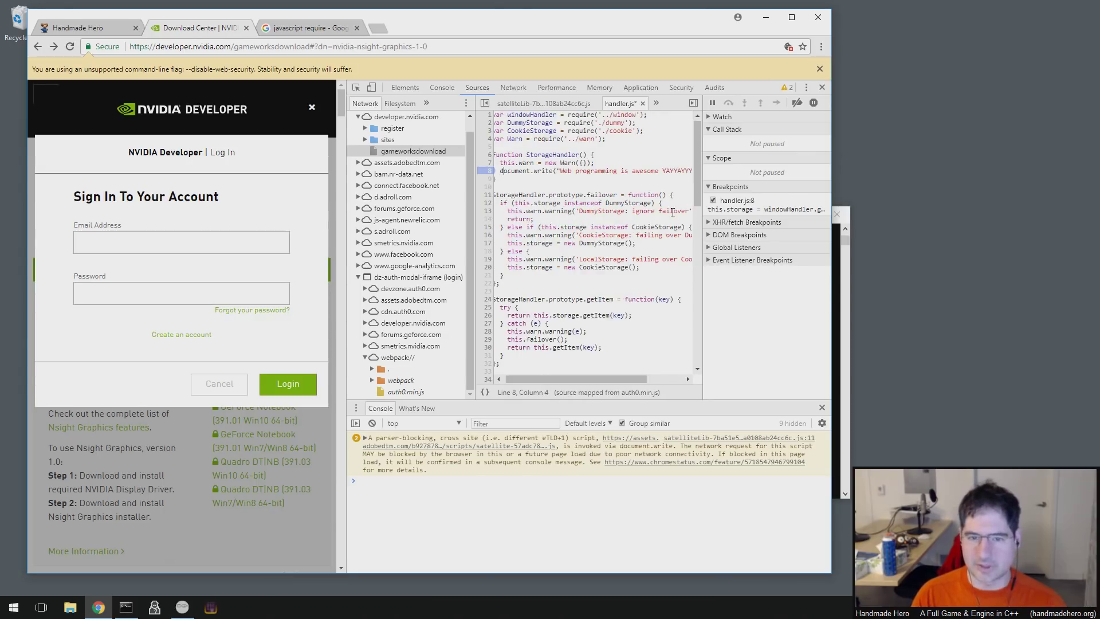
# - Search Google for 'javascript console output', then go back to the Download Center tab
pyautogui.click(338, 35)
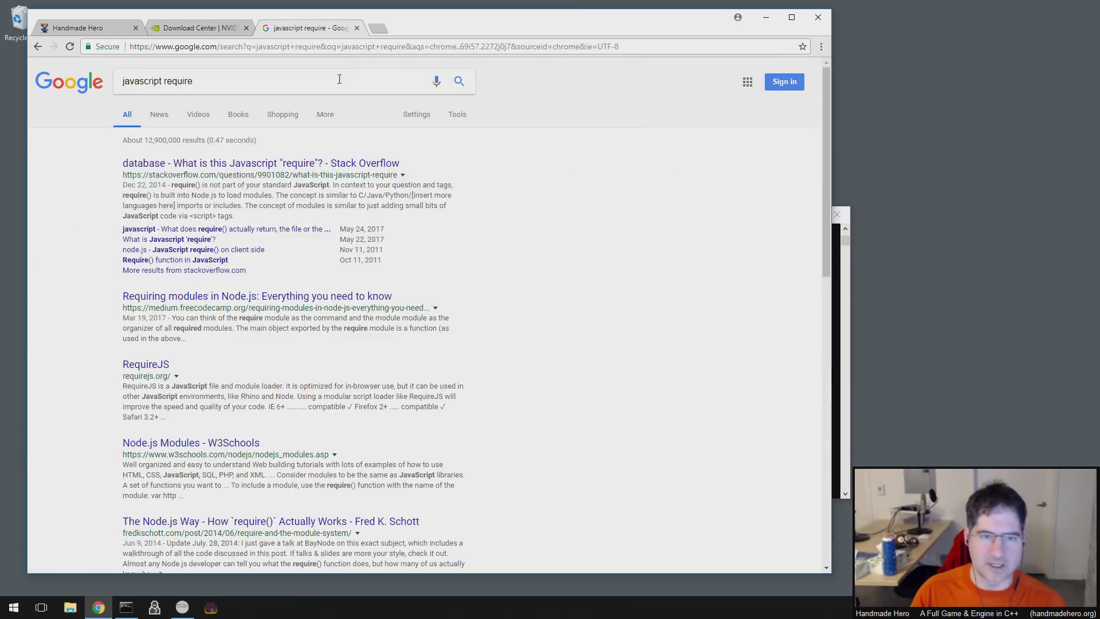
pyautogui.click(321, 90)
pyautogui.moveTo(321, 90); pyautogui.dragTo(92, 91)
pyautogui.write('javascript ')
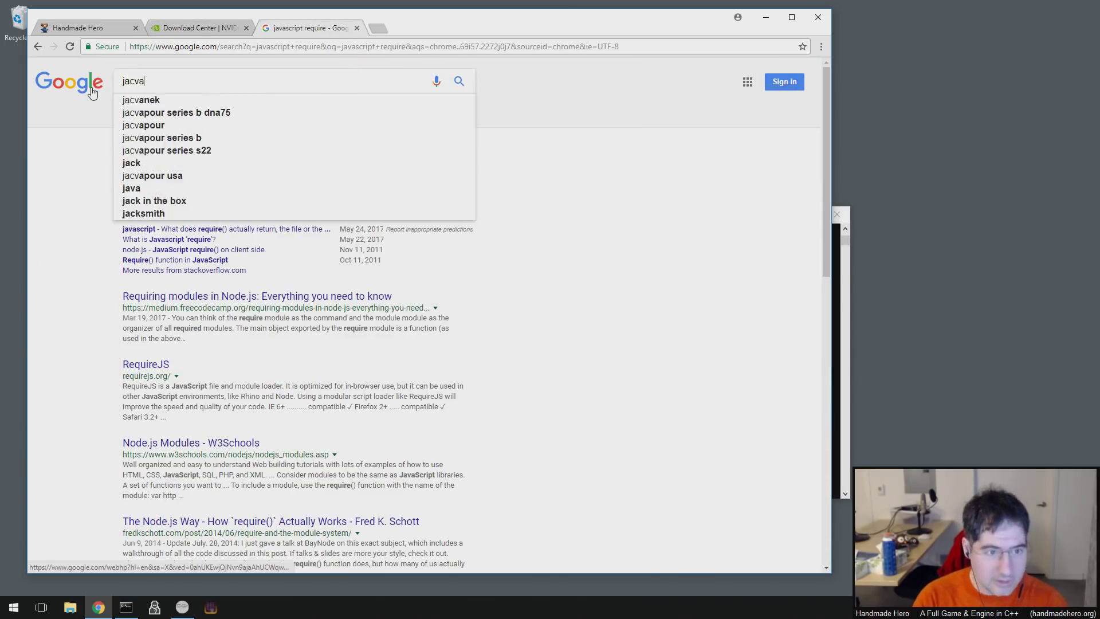
pyautogui.write('console output')
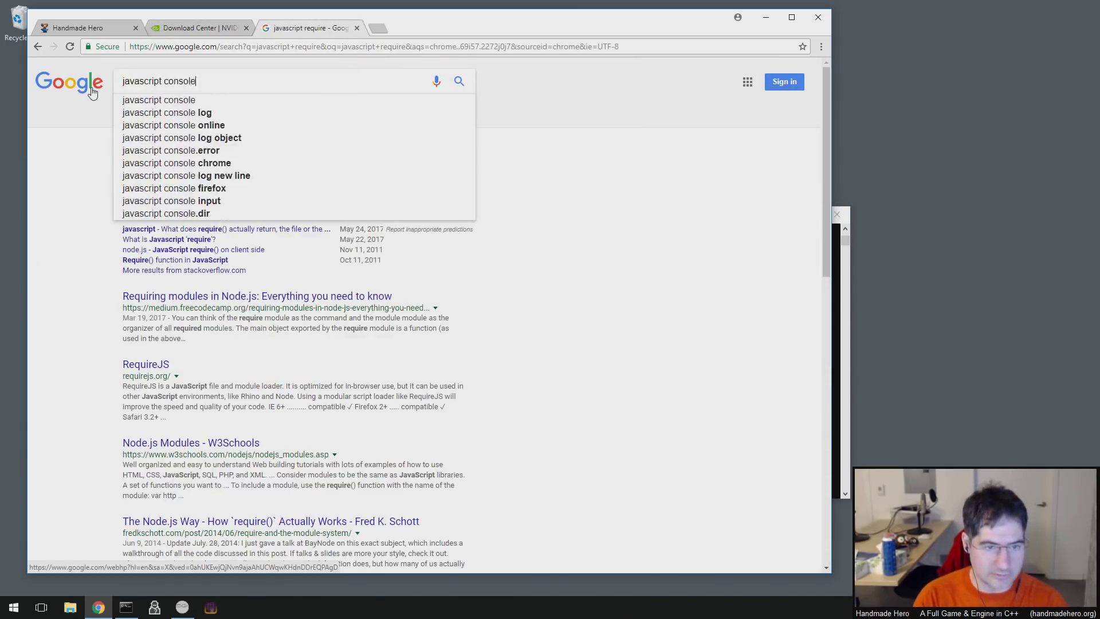
pyautogui.press('Return')
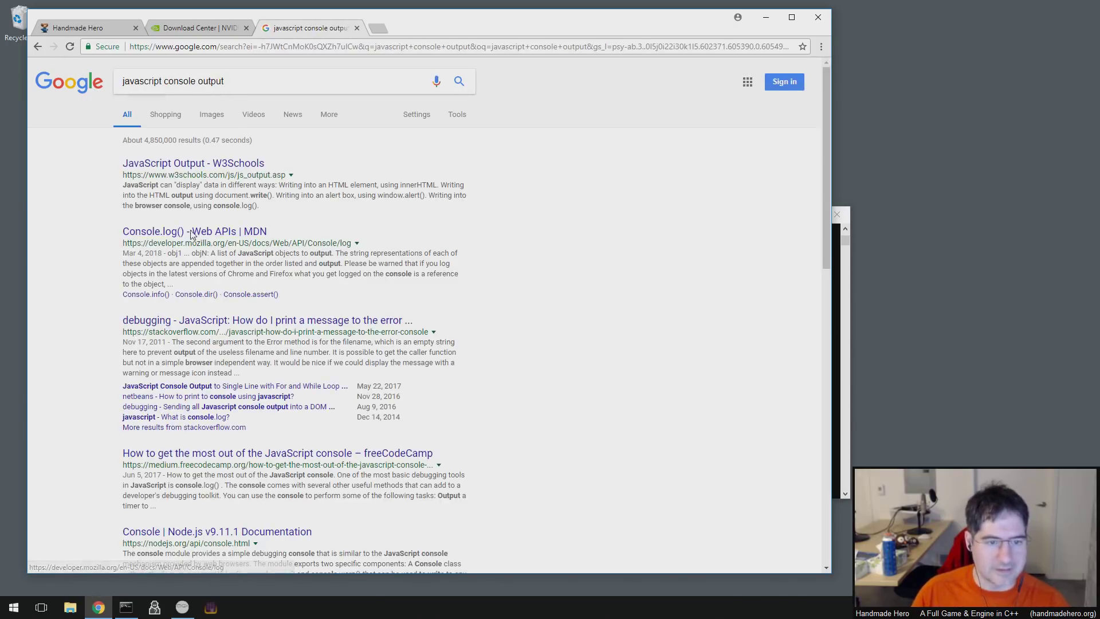
pyautogui.click(191, 27)
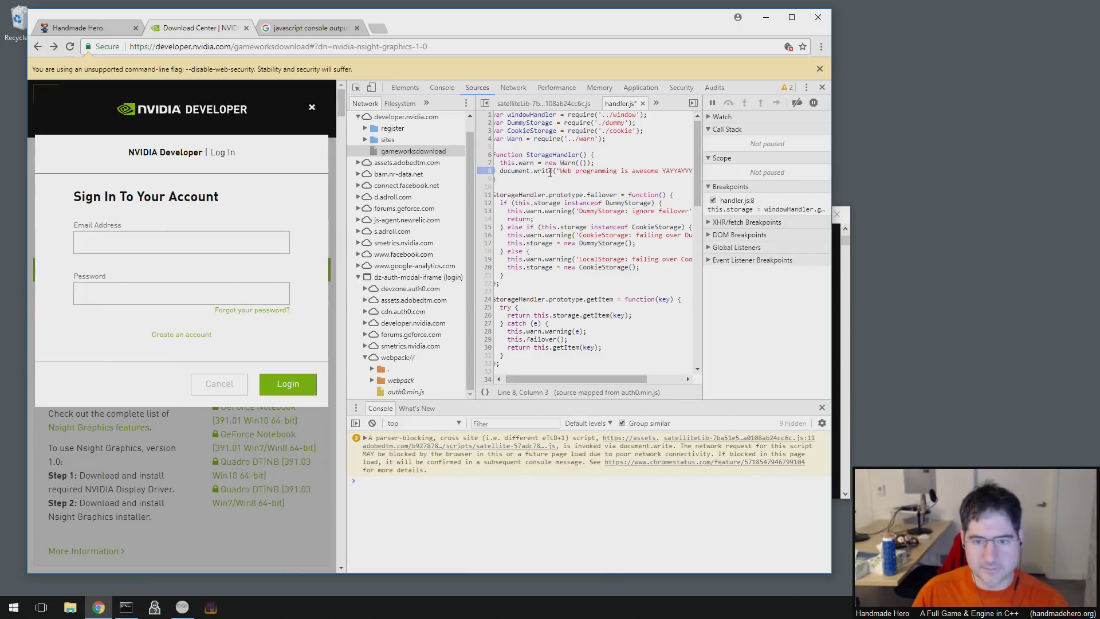
# - Change document.write to console.log on handler.js line 8
pyautogui.moveTo(550, 172); pyautogui.dragTo(508, 170)
pyautogui.write('console.log')
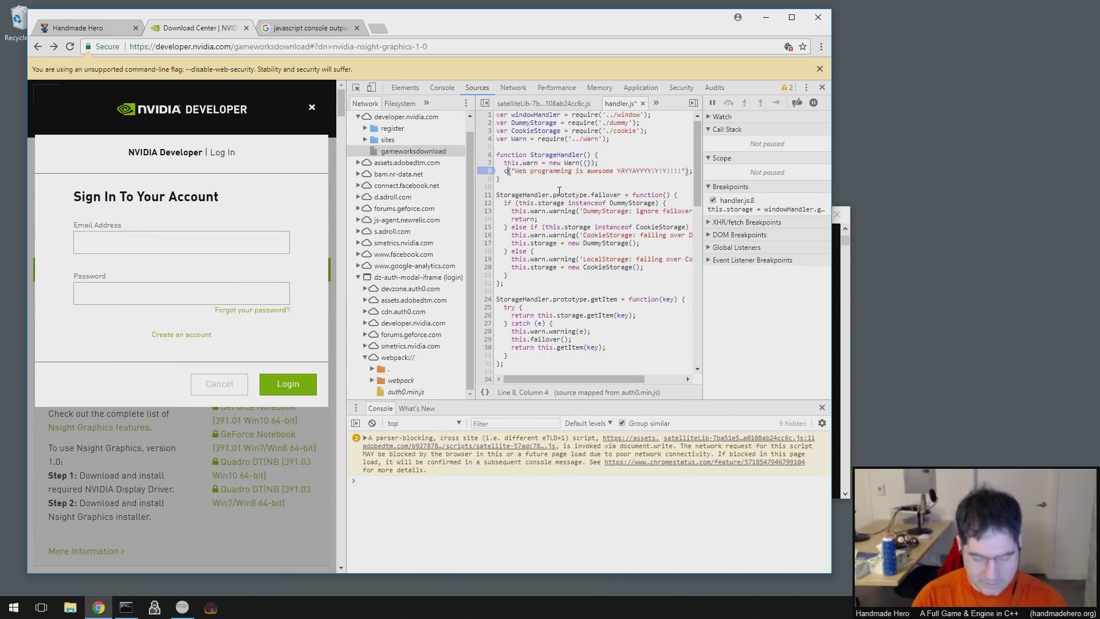
pyautogui.click(570, 189)
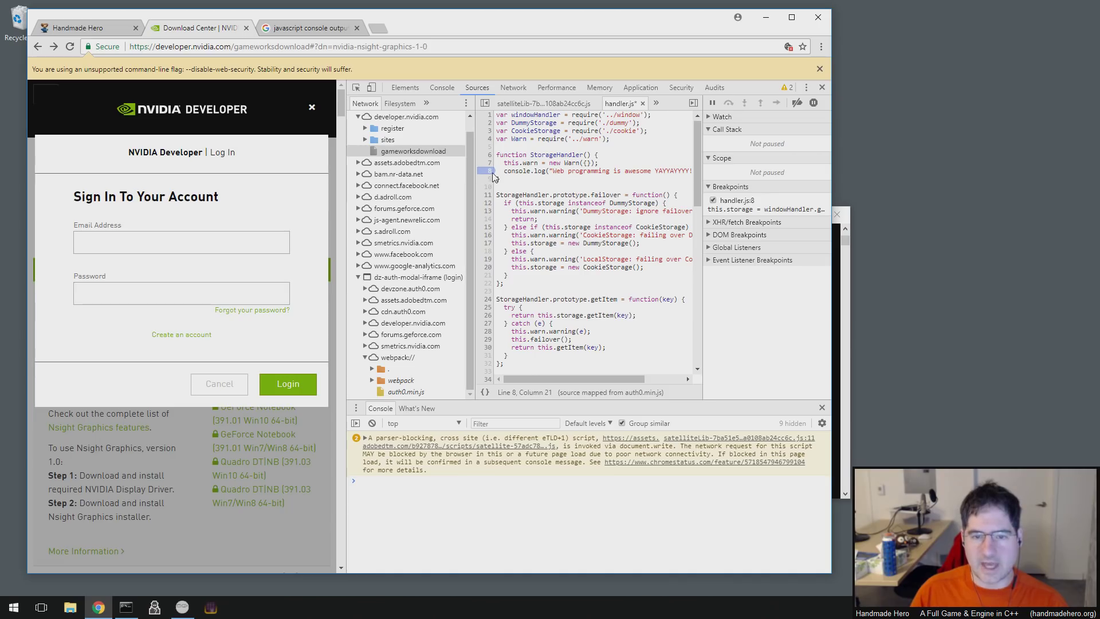
pyautogui.click(531, 170)
pyautogui.click(513, 178)
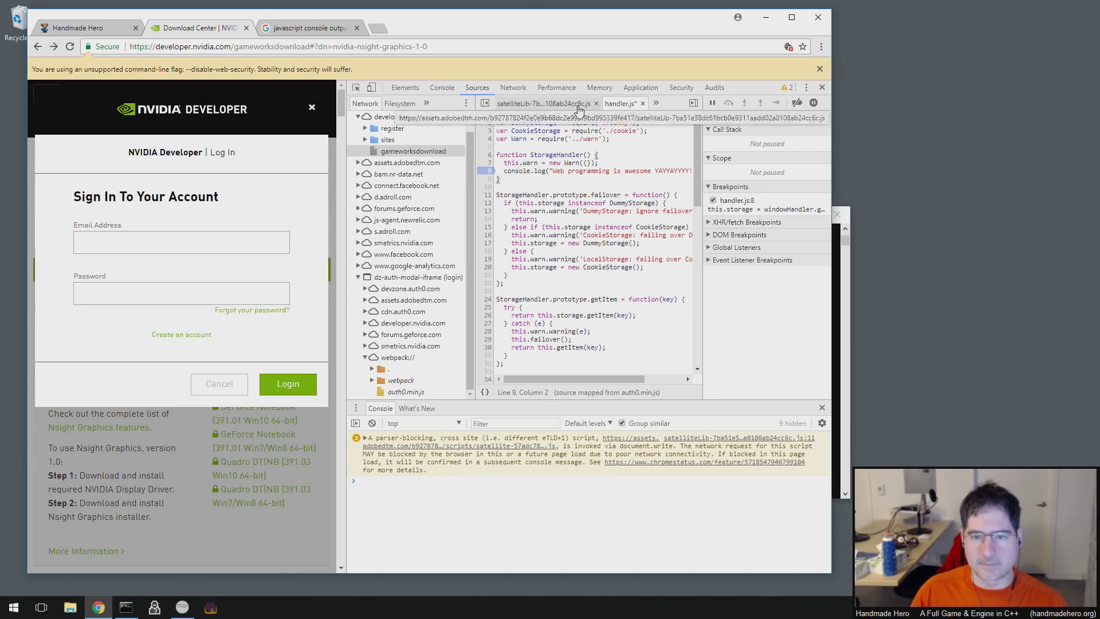
# - Start saving handler.js from its file options, then cancel the save prompt
pyautogui.rightClick(628, 106)
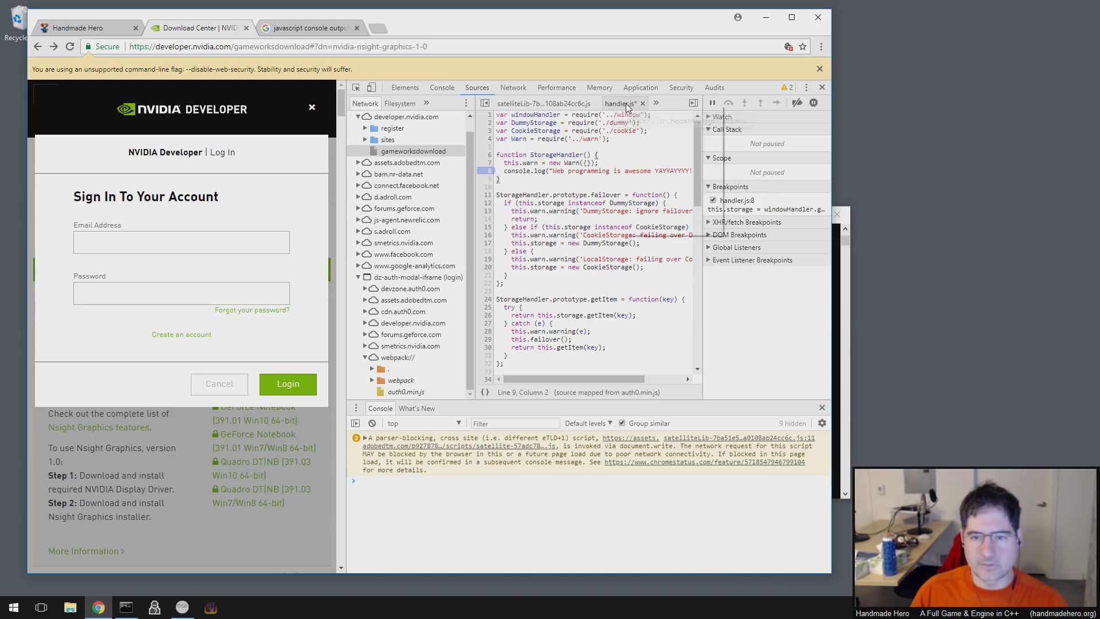
pyautogui.click(596, 211)
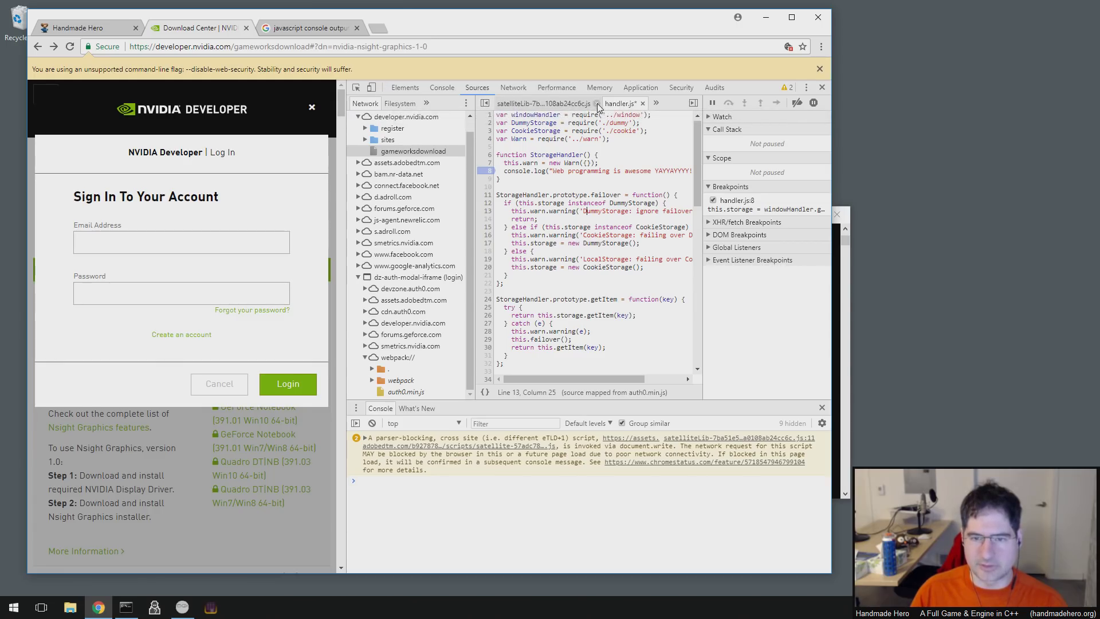
pyautogui.rightClick(626, 103)
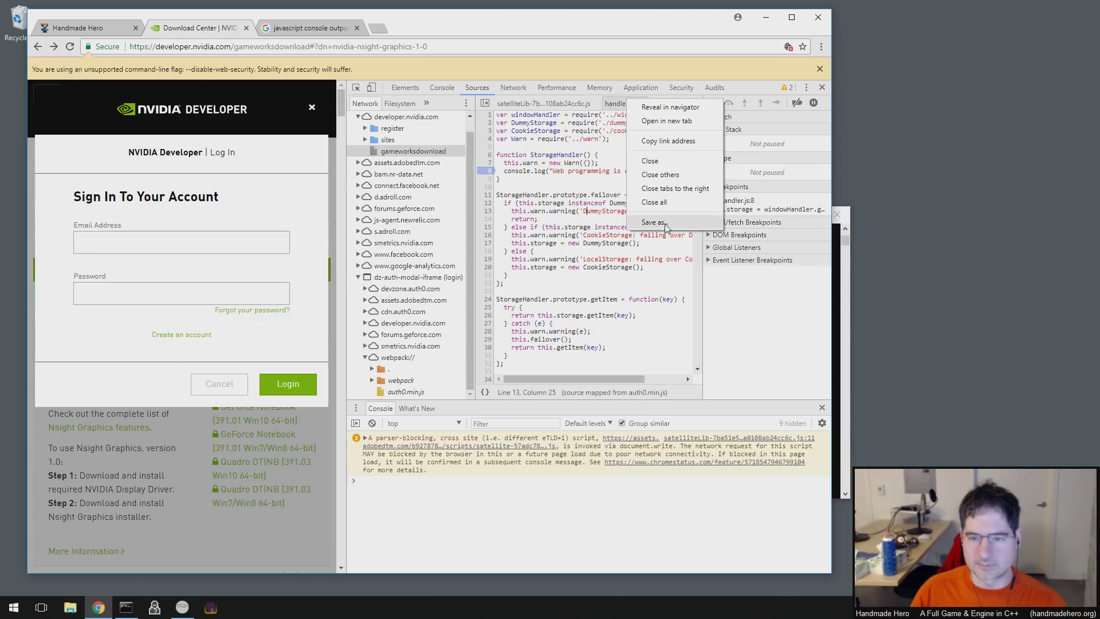
pyautogui.click(654, 222)
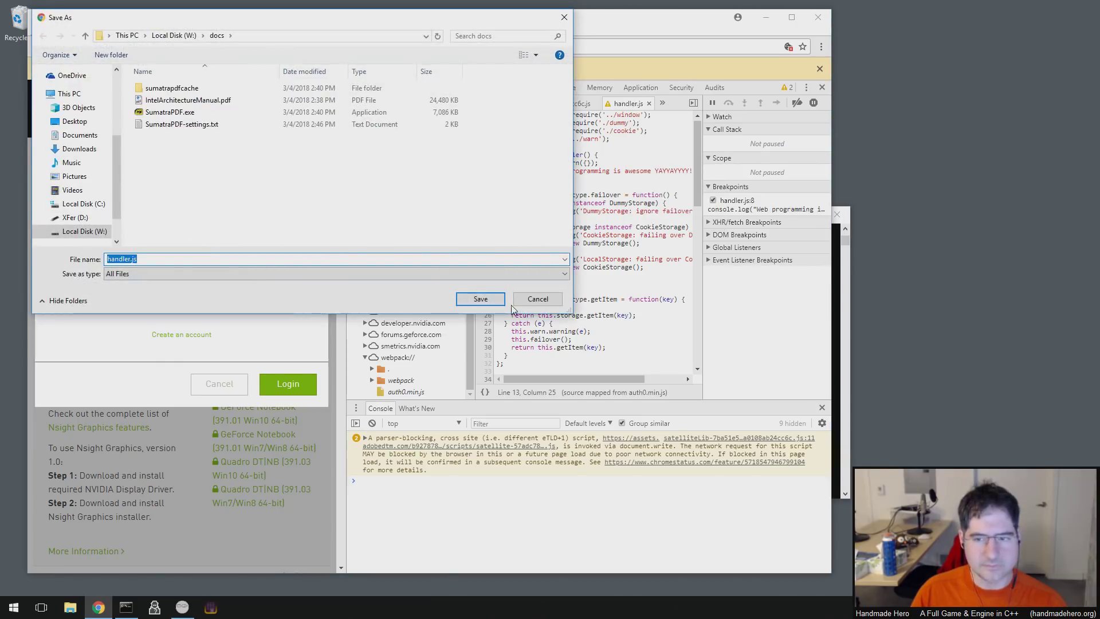
pyautogui.click(560, 303)
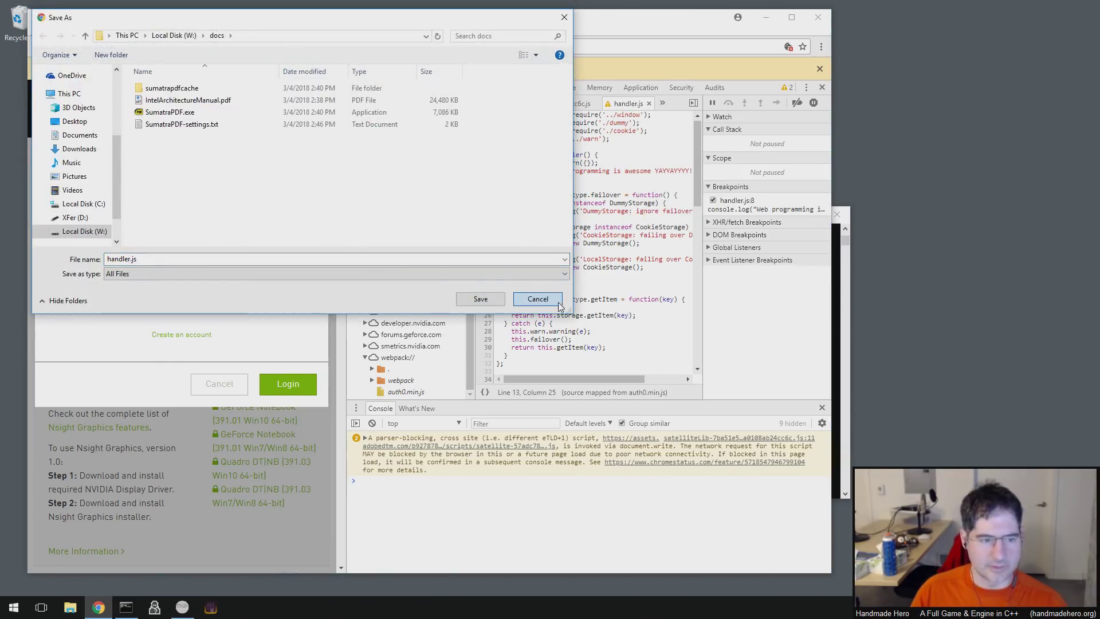
pyautogui.click(538, 300)
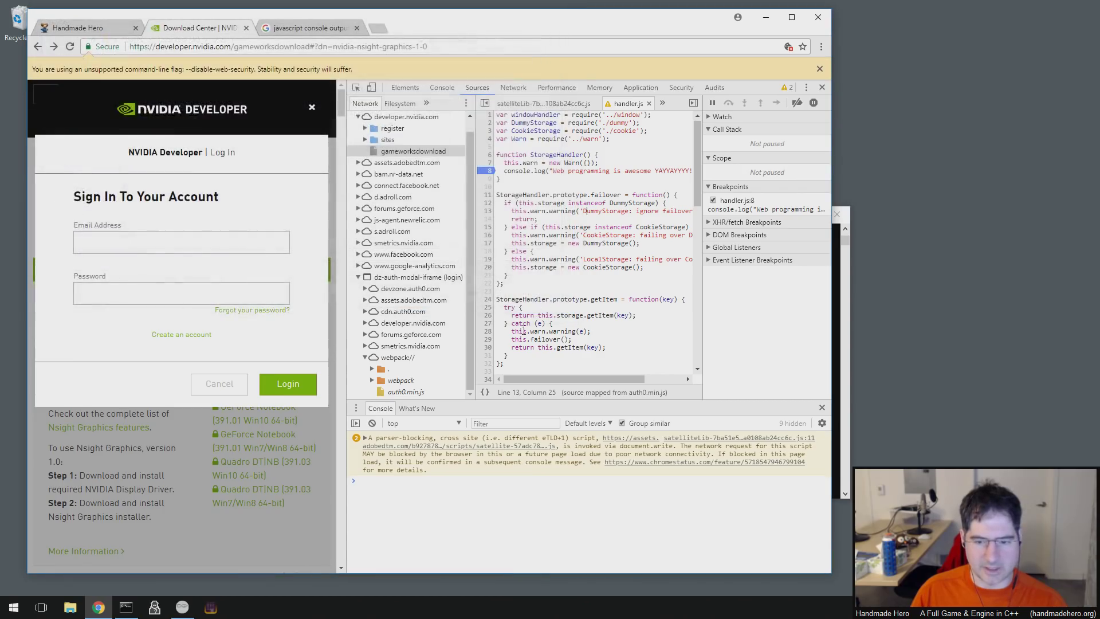
# - Submit the NVIDIA sign-in form with a test e-mail to hit the breakpoint
pyautogui.click(562, 164)
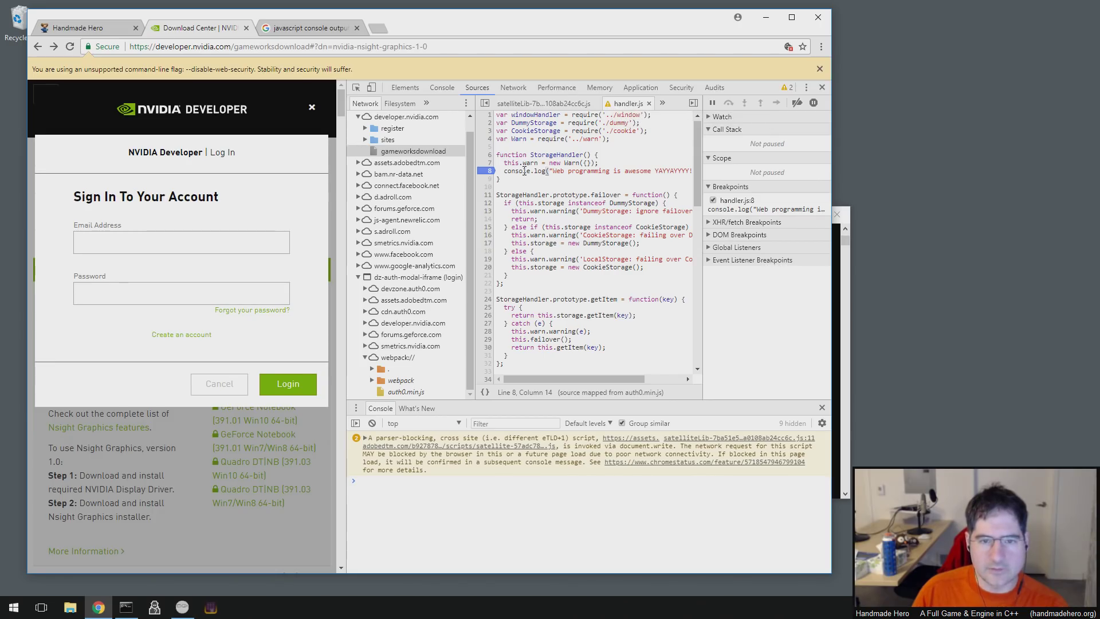
pyautogui.click(228, 231)
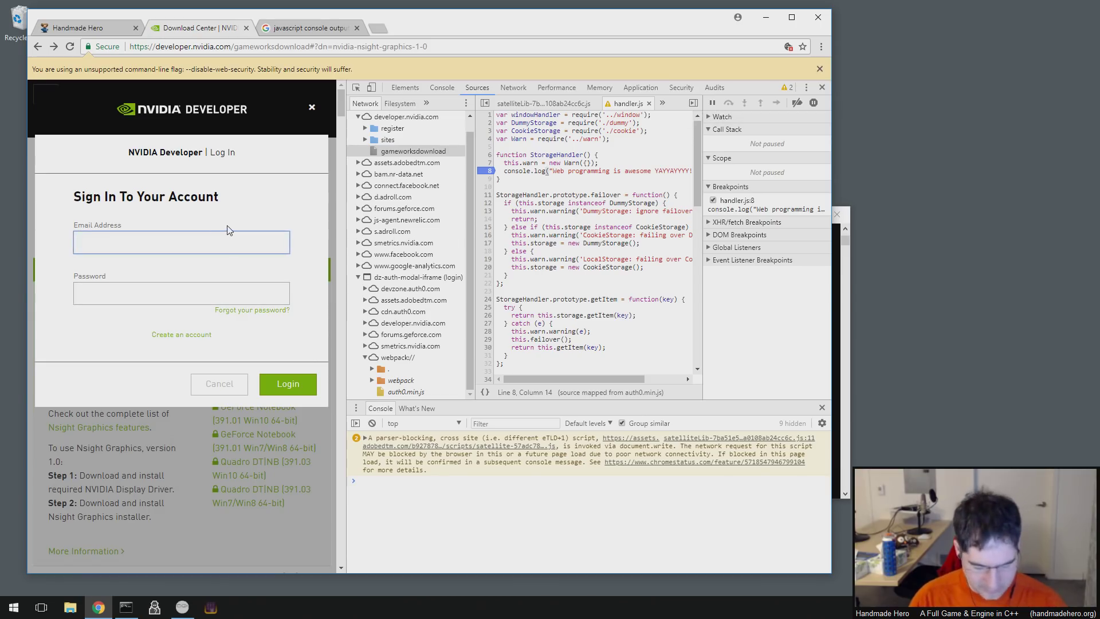
pyautogui.write('foo@bar.com')
pyautogui.press('Tab')
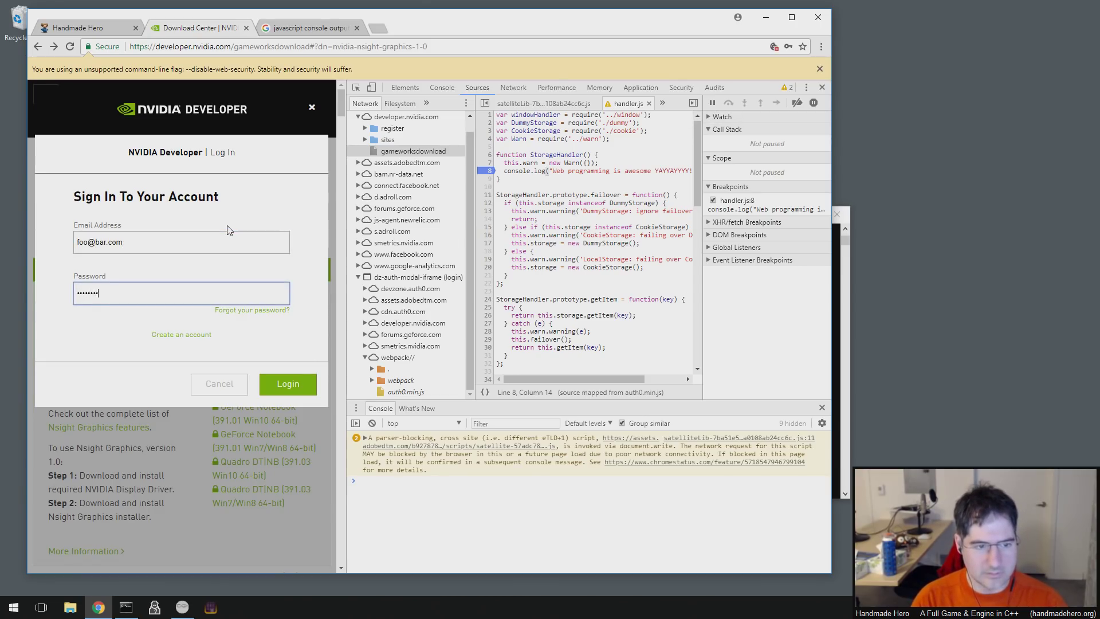
pyautogui.click(289, 386)
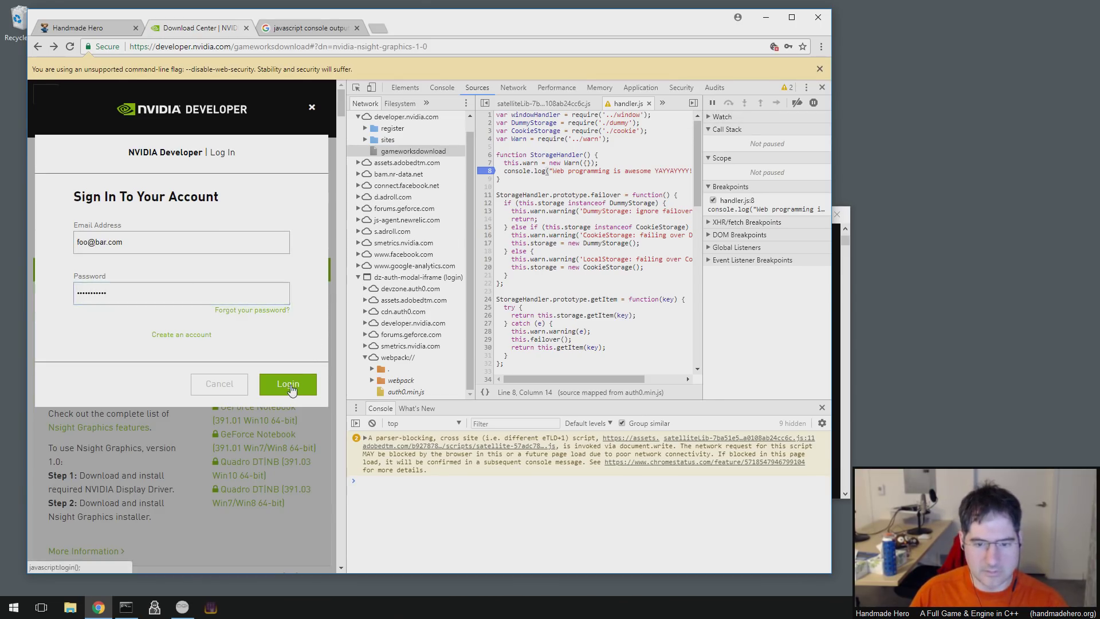
# - Resume past the breakpoint and follow the console error to handler.js line 8
pyautogui.moveTo(564, 304)
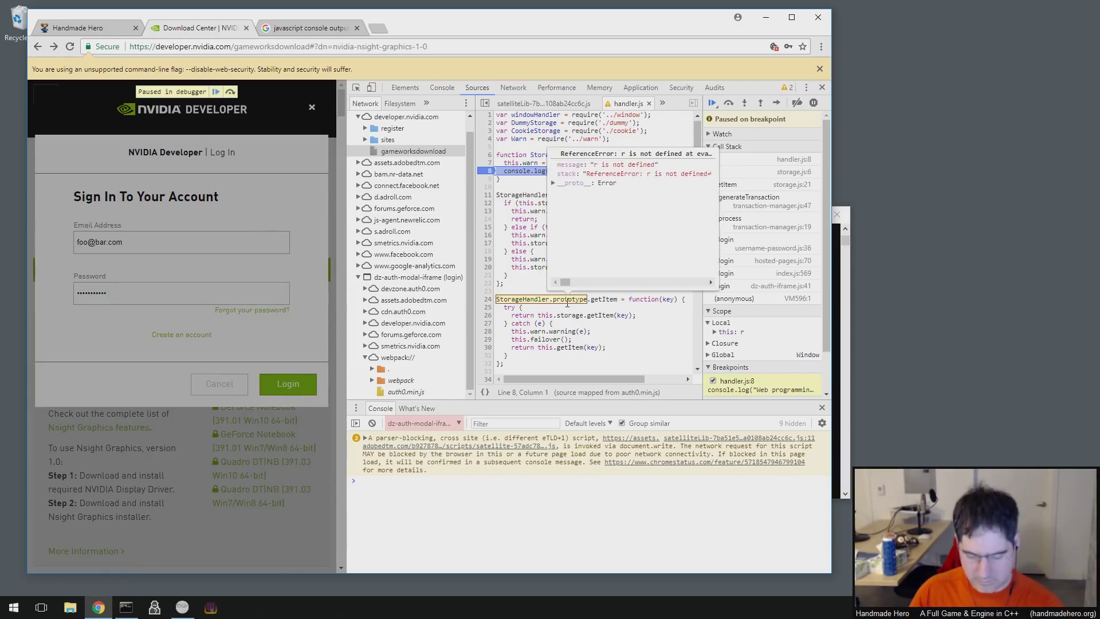
pyautogui.press('F8')
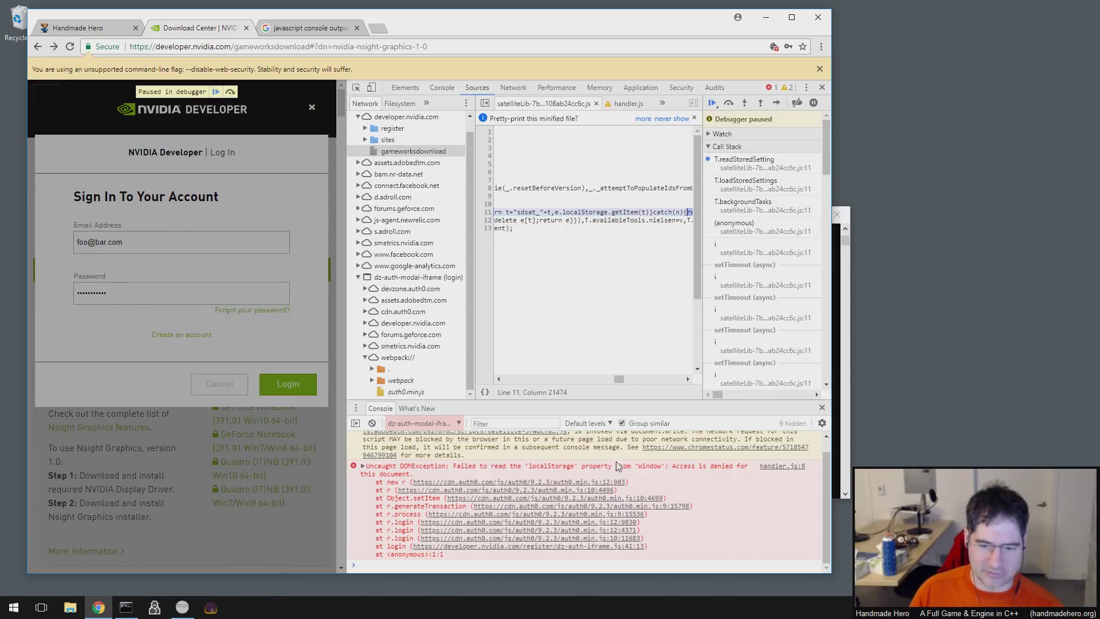
pyautogui.click(780, 467)
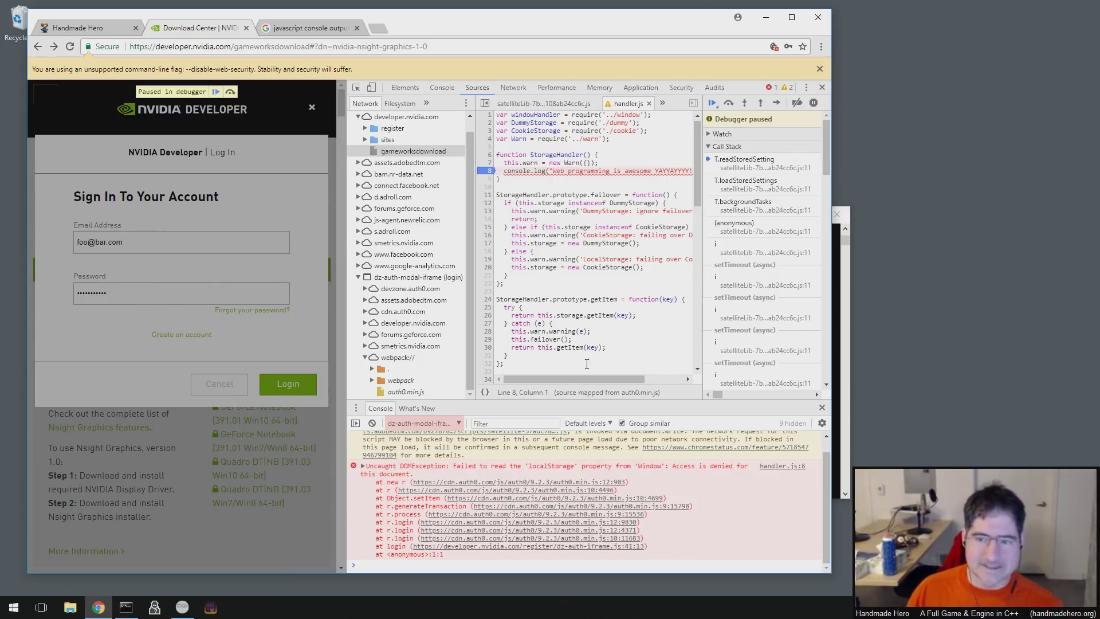
pyautogui.moveTo(578, 347)
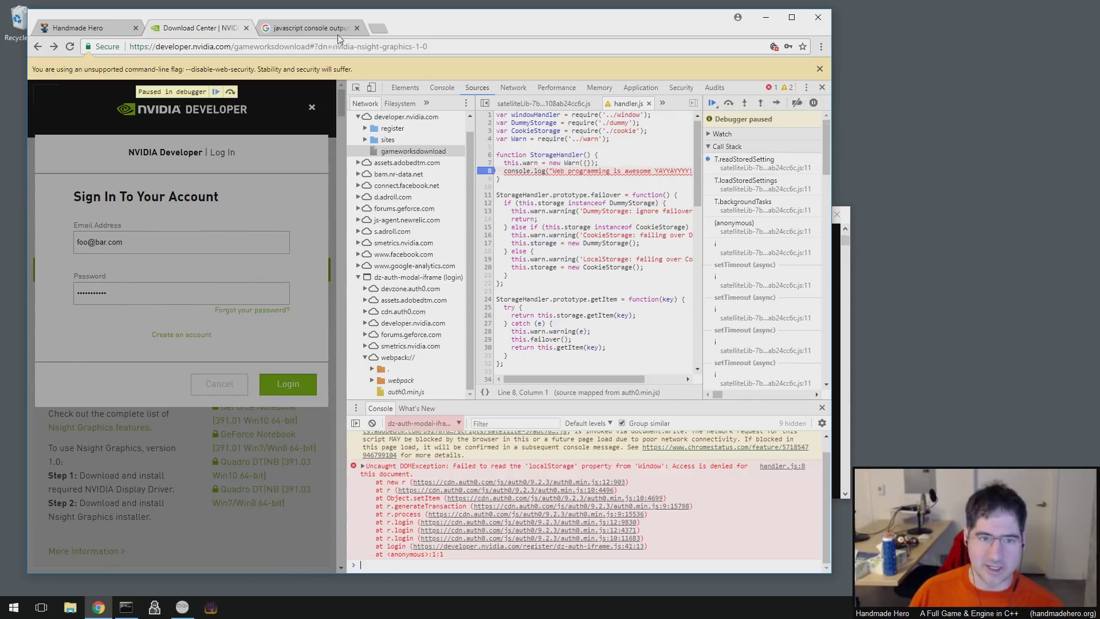
# - Search Google for 'chrome edit javascript and continue' and open the Stack Overflow 'Editing in the Chrome debugger' result
pyautogui.click(337, 34)
pyautogui.tripleClick(206, 81)
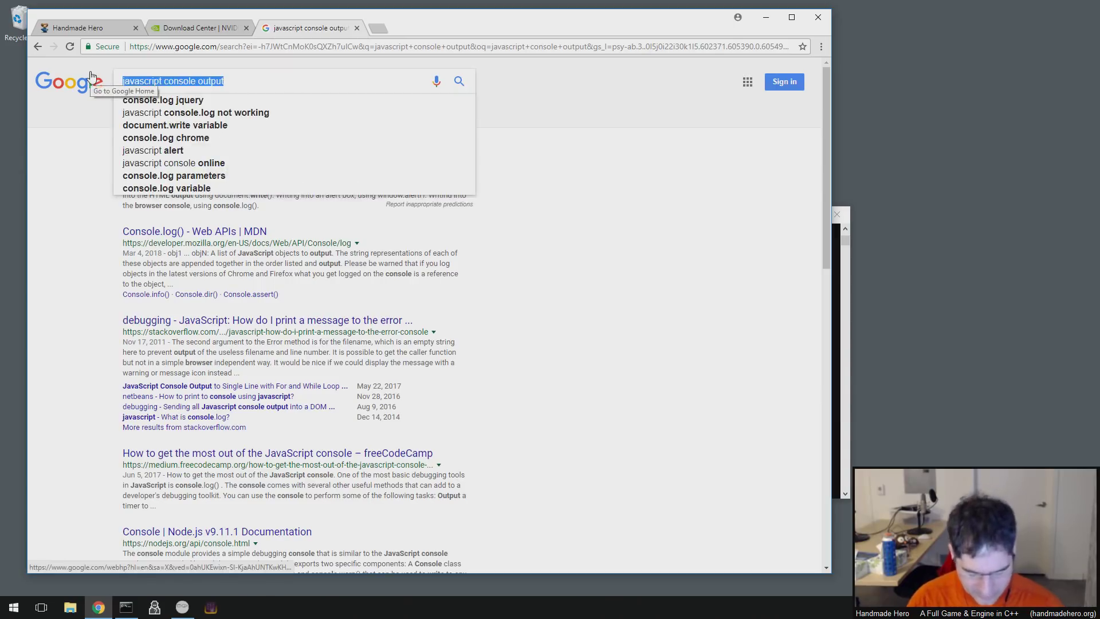
pyautogui.write('j')
pyautogui.press('BackSpace')
pyautogui.write('c')
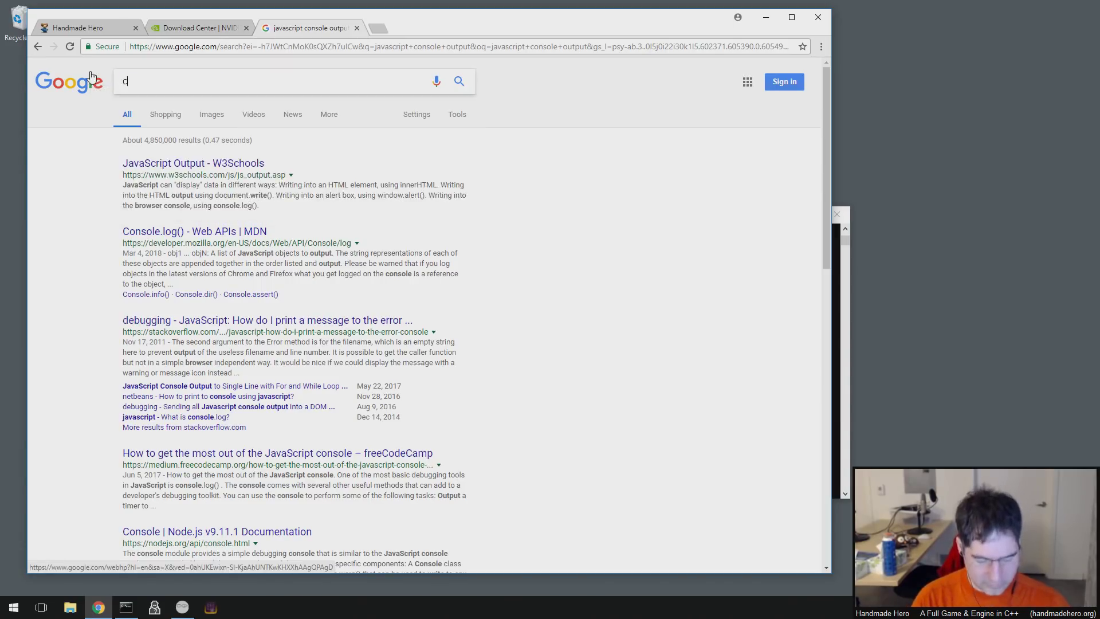
pyautogui.write('hrome edit java')
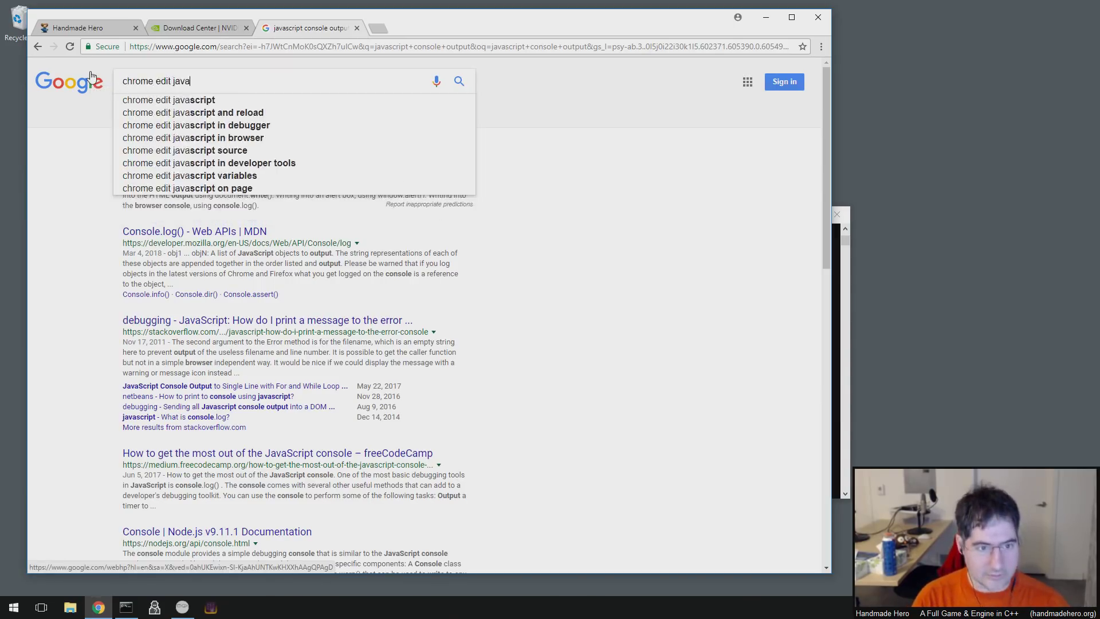
pyautogui.write('script and ')
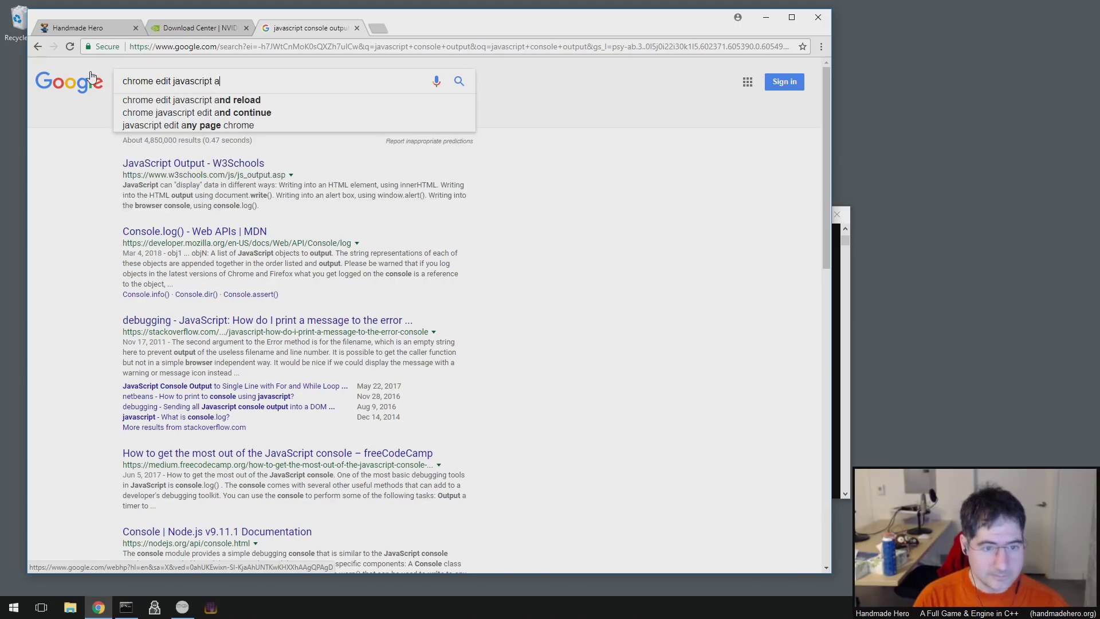
pyautogui.write('continue')
pyautogui.press('Return')
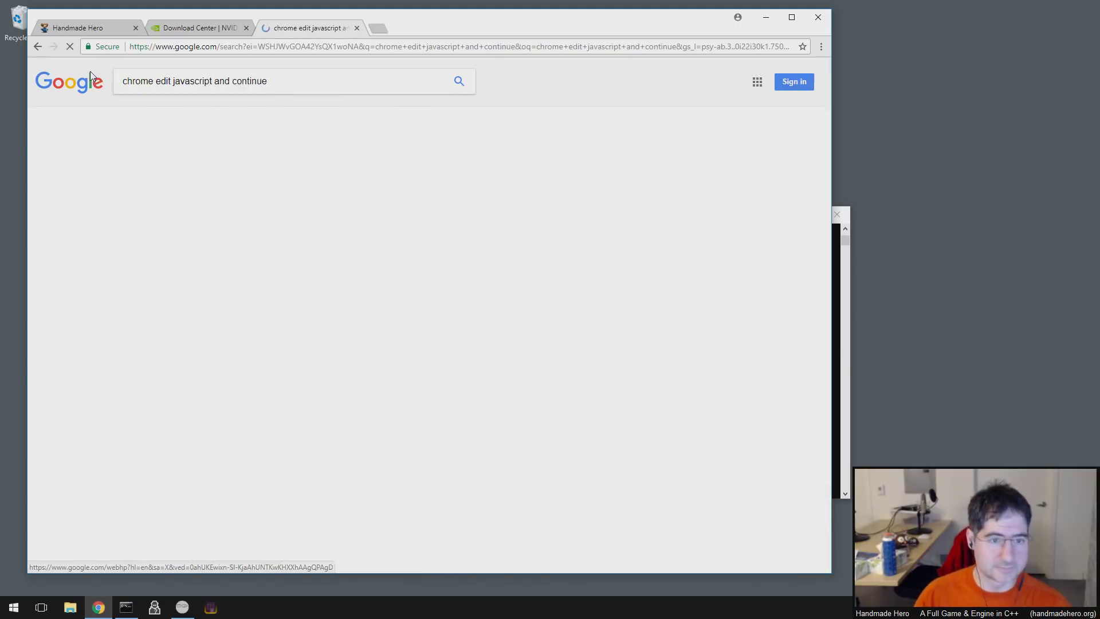
pyautogui.click(280, 163)
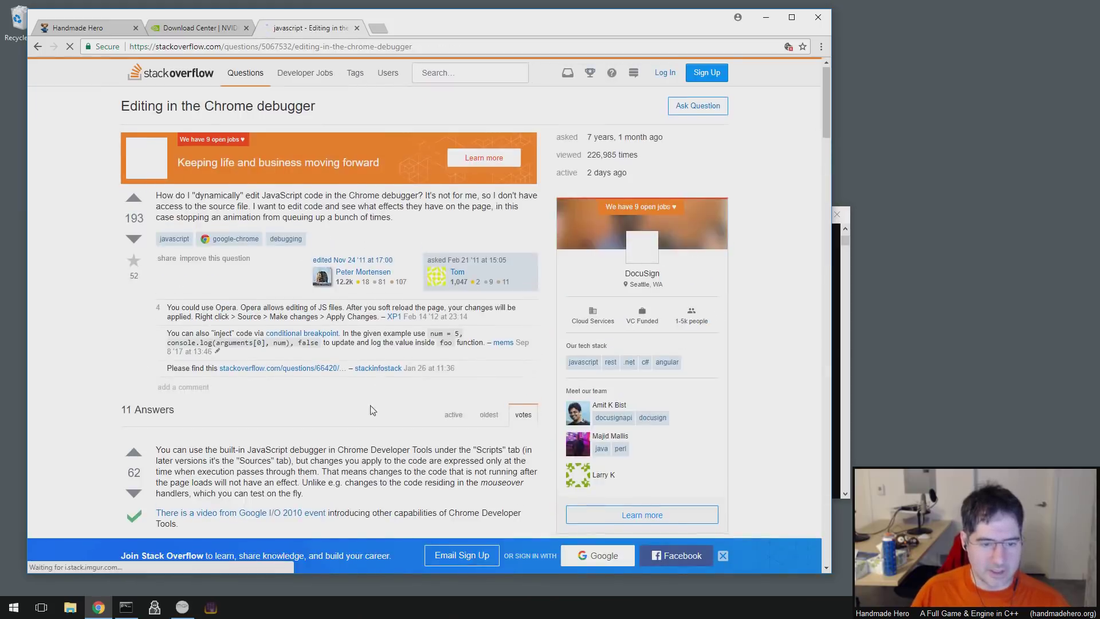
# - Read the answers on editing in the Chrome debugger and follow the 'This' link to the CodeProject tutorial
pyautogui.scroll(-2, 228, 362)
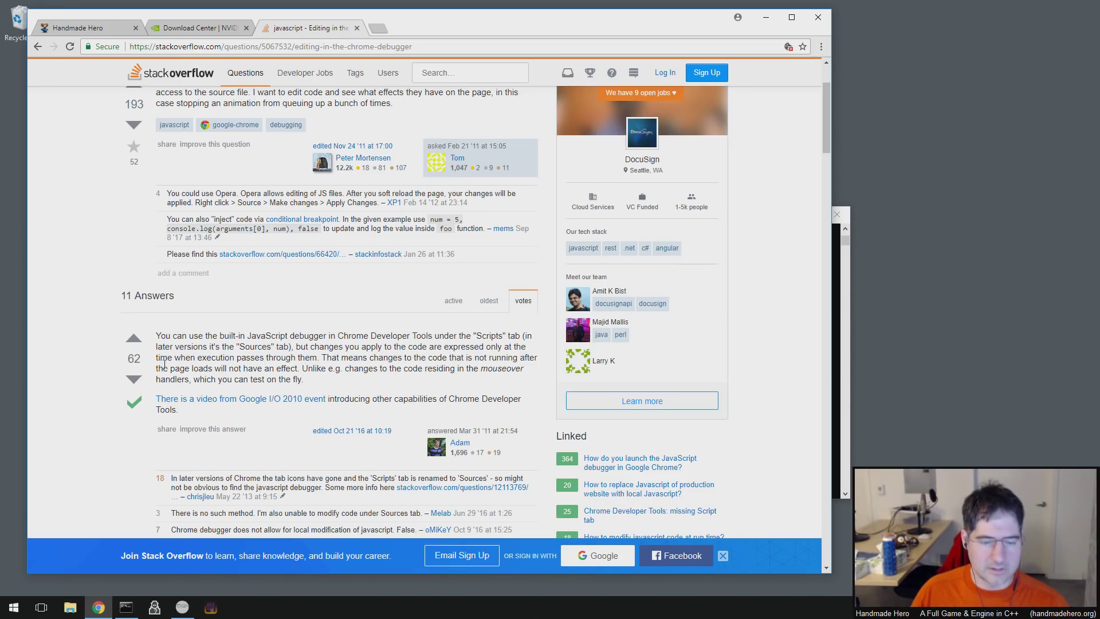
pyautogui.moveTo(339, 381); pyautogui.dragTo(318, 346)
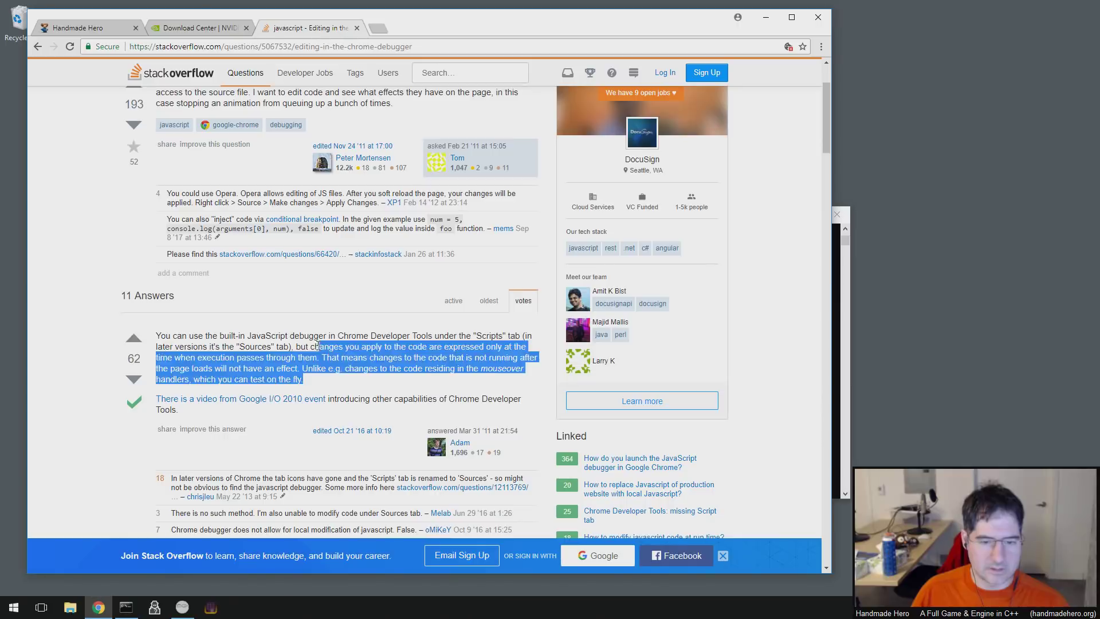
pyautogui.click(318, 345)
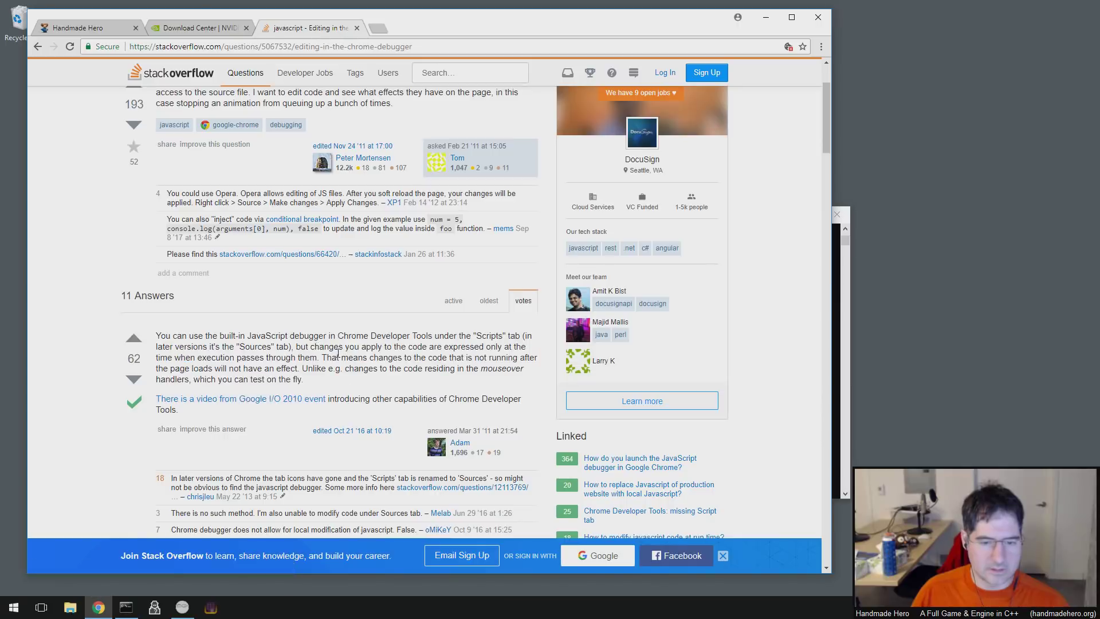
pyautogui.scroll(-4, 340, 355)
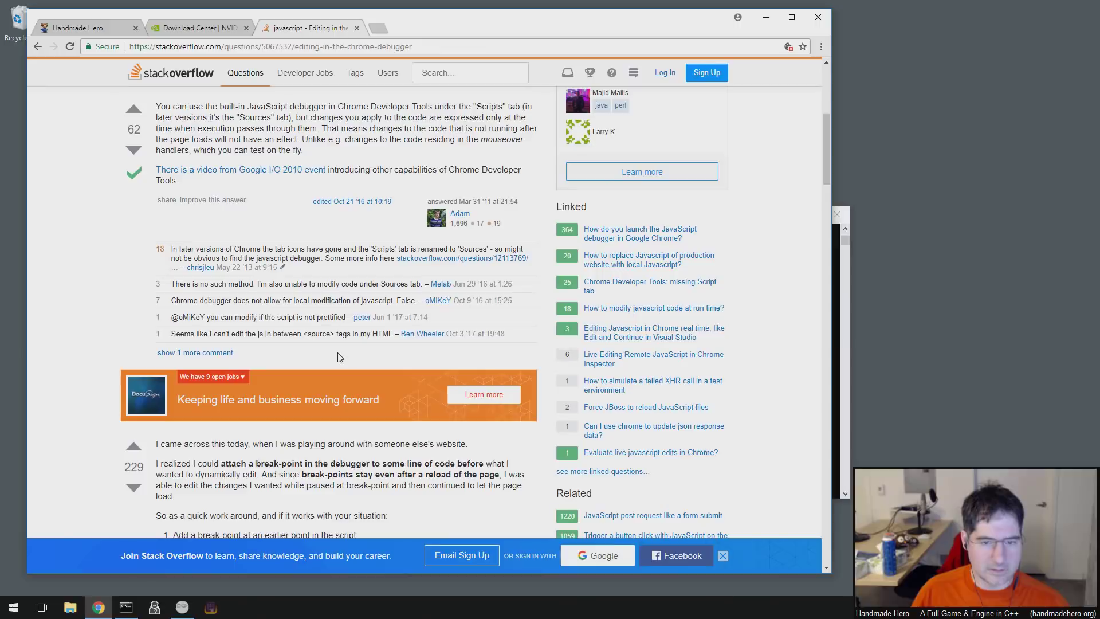
pyautogui.scroll(-2, 264, 286)
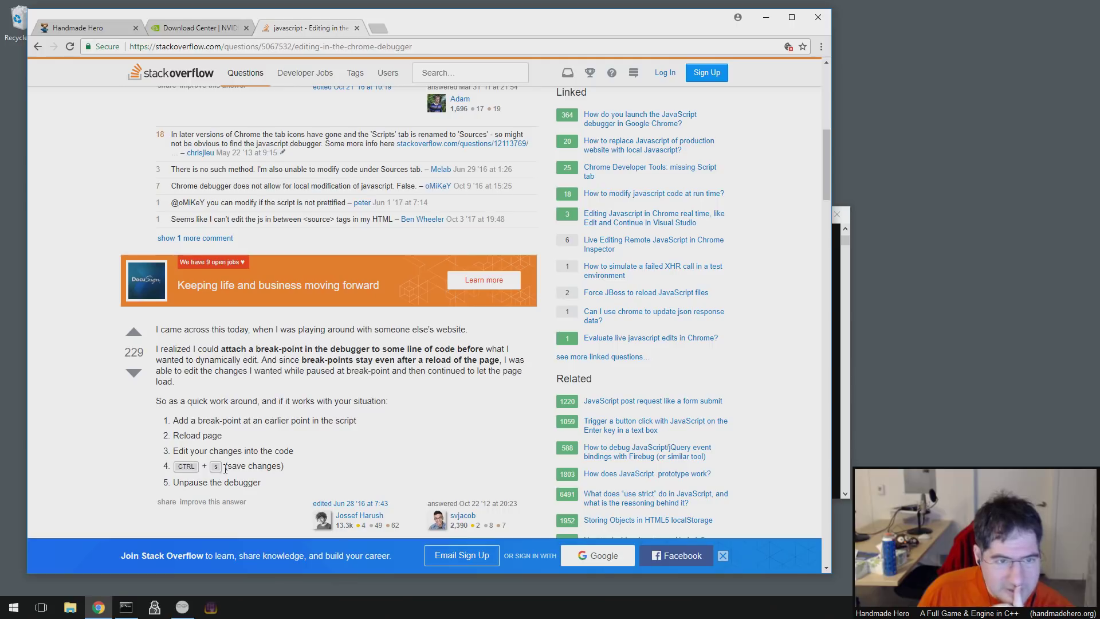
pyautogui.scroll(-4, 311, 401)
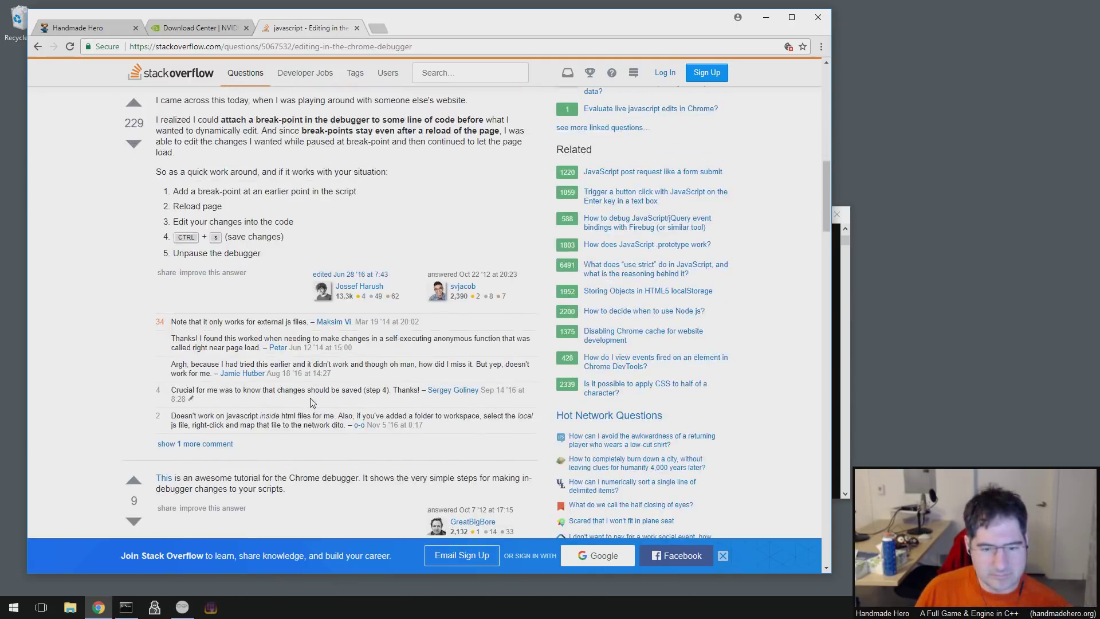
pyautogui.click(162, 483)
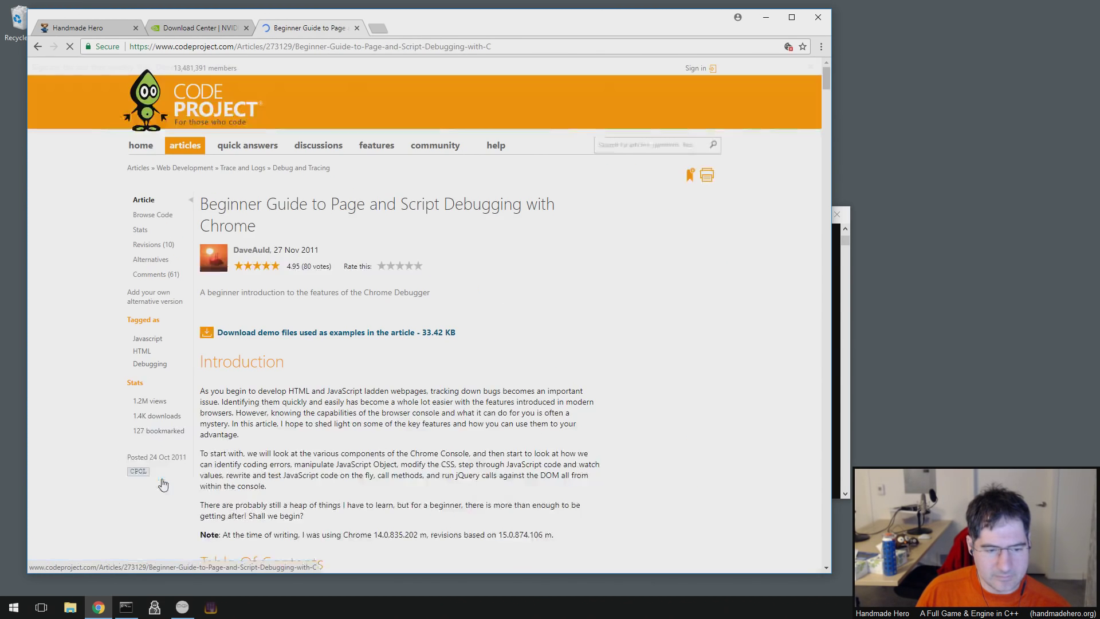
# - Read down the CodeProject 'Beginner Guide to Page and Script Debugging with Chrome' article to its Summary
pyautogui.scroll(-4, 281, 440)
pyautogui.scroll(-5, 281, 440)
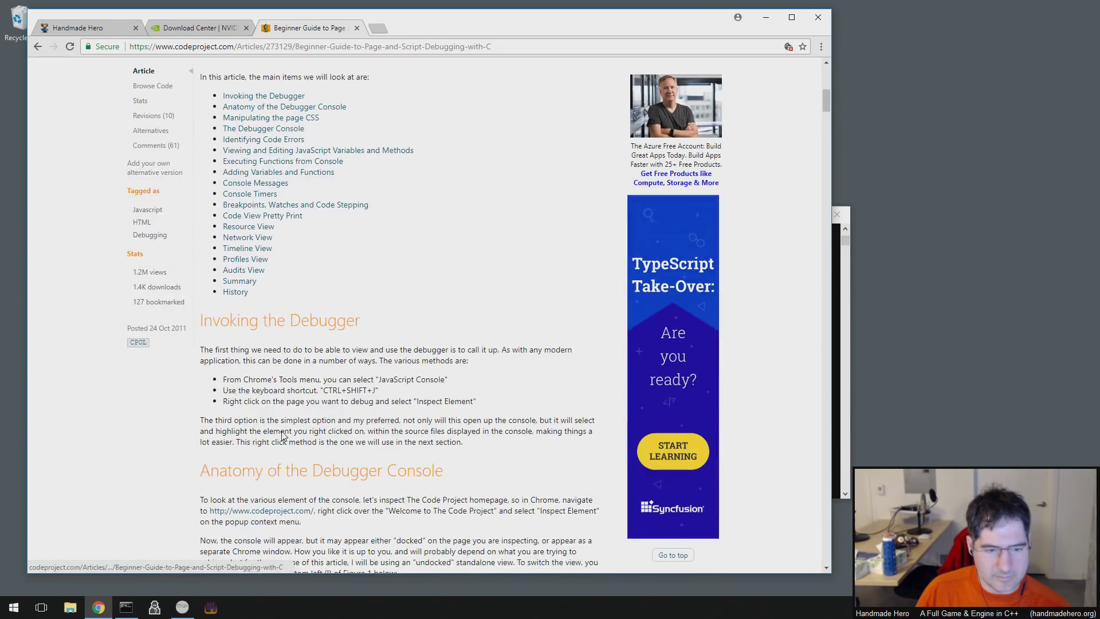
pyautogui.scroll(-6, 284, 436)
pyautogui.scroll(-8, 287, 430)
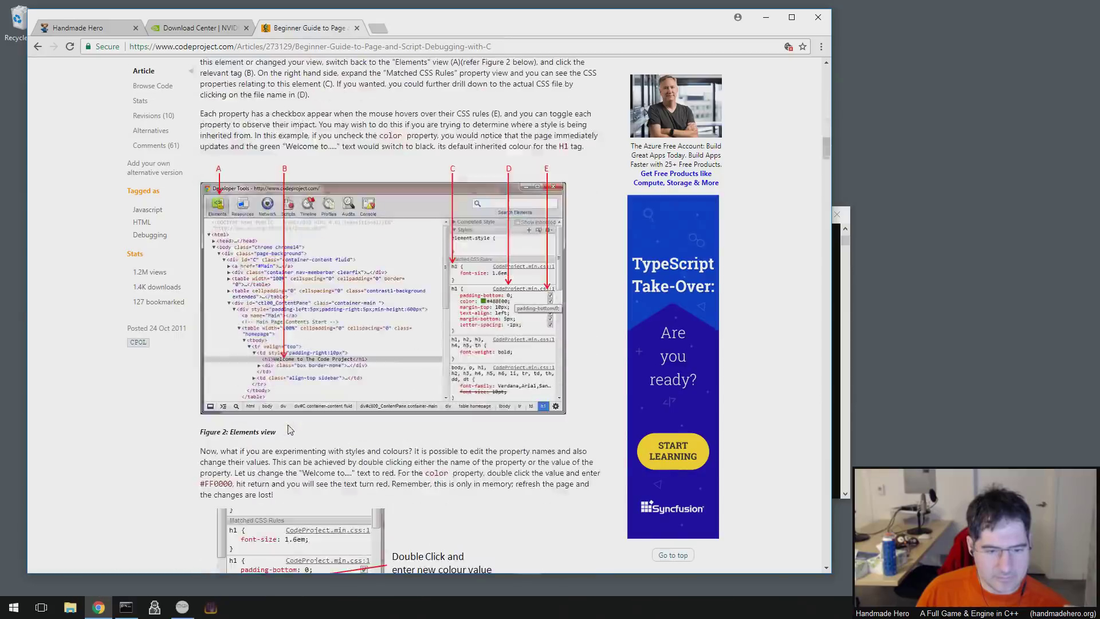
pyautogui.scroll(-8, 289, 430)
pyautogui.scroll(-8, 289, 424)
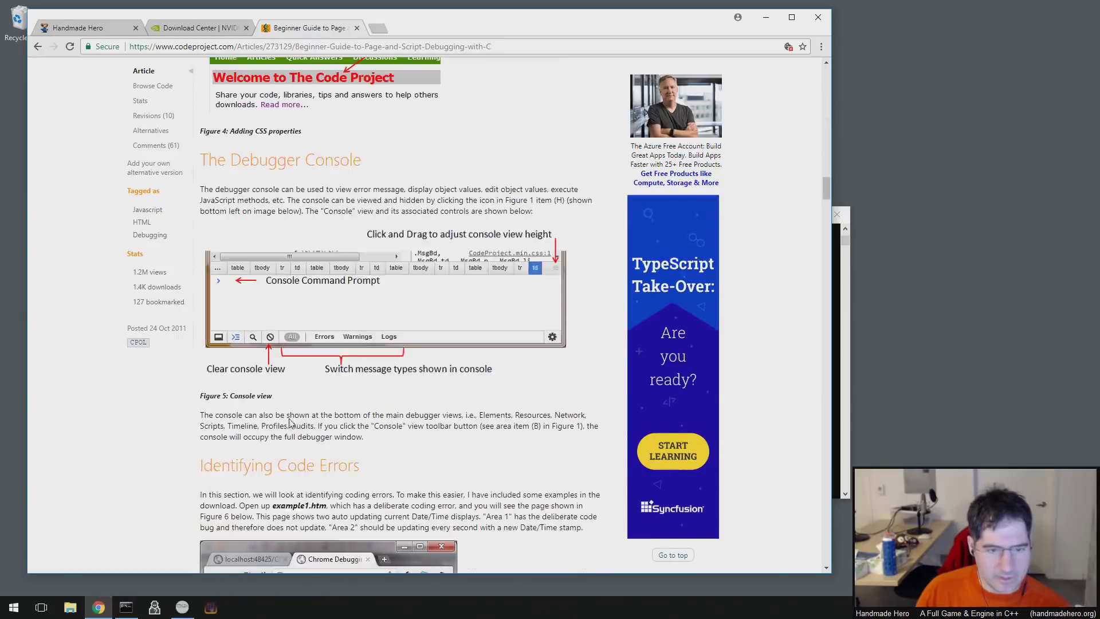
pyautogui.scroll(-10, 290, 420)
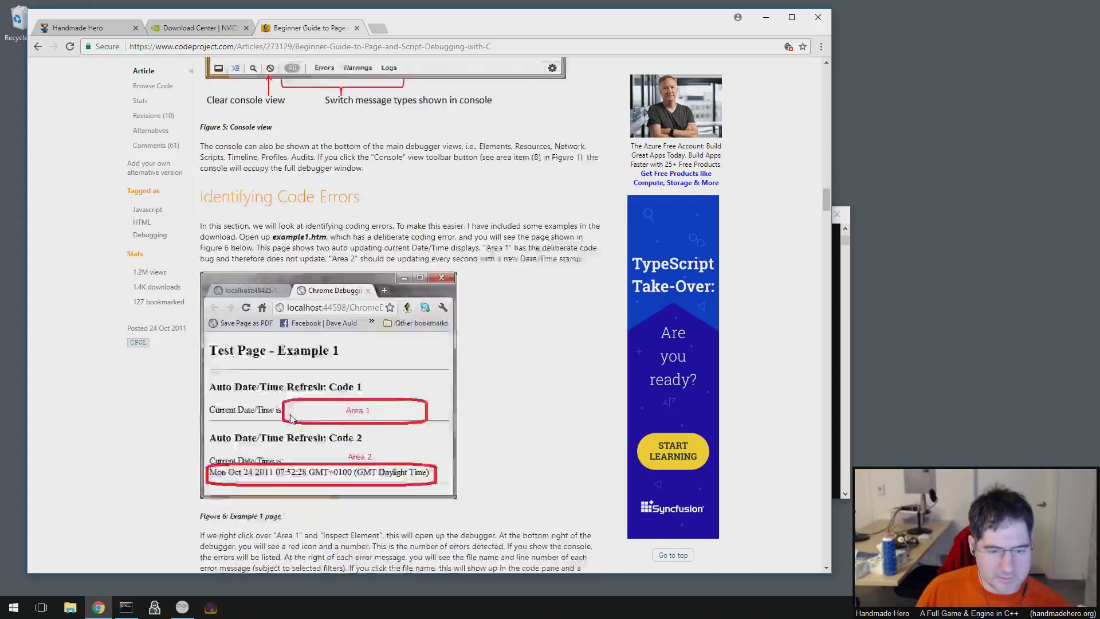
pyautogui.scroll(-5, 293, 418)
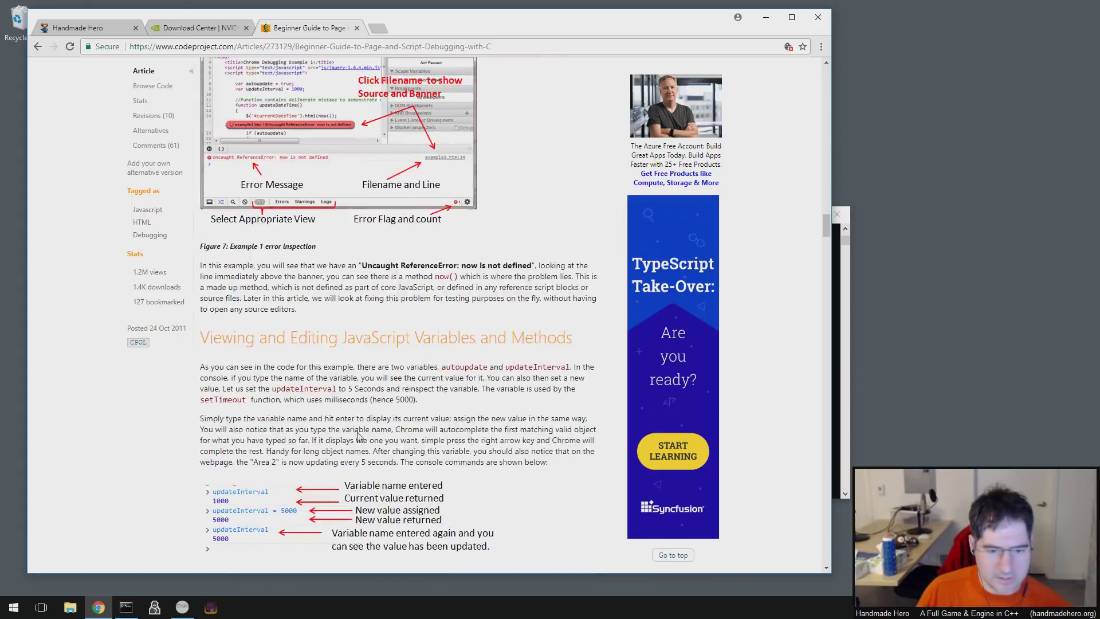
pyautogui.scroll(-5, 358, 435)
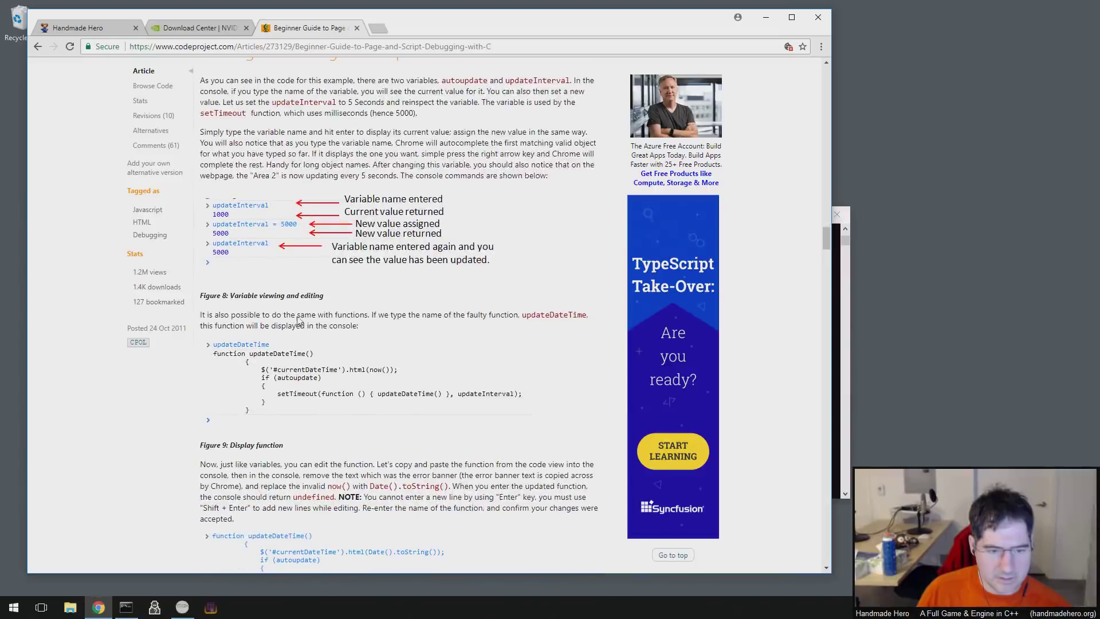
pyautogui.scroll(-3, 298, 344)
pyautogui.scroll(-4, 296, 409)
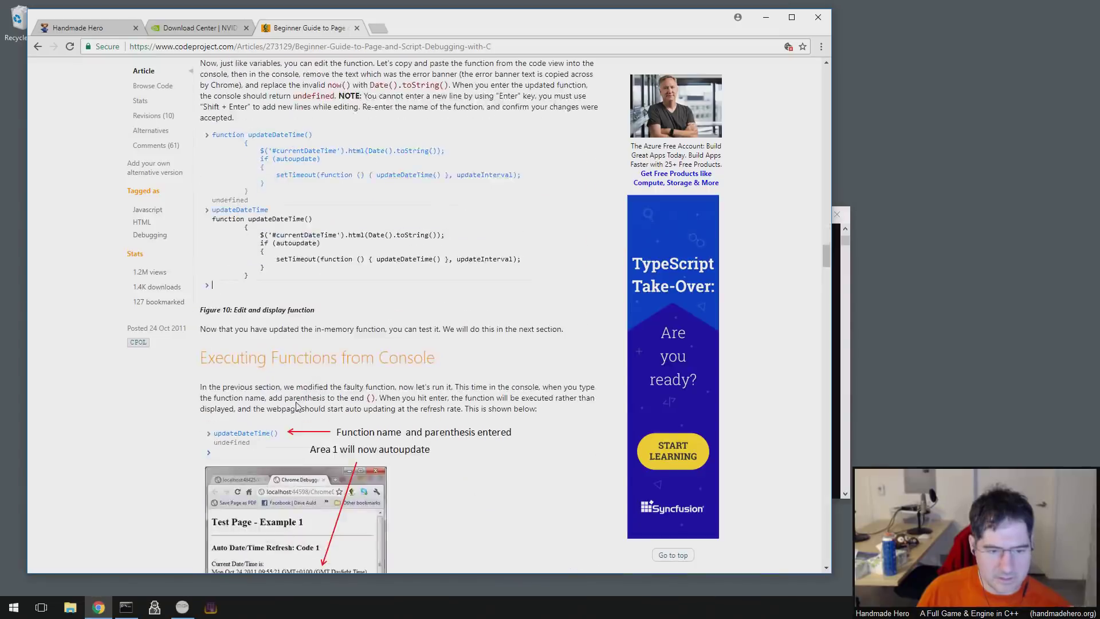
pyautogui.scroll(-4, 296, 404)
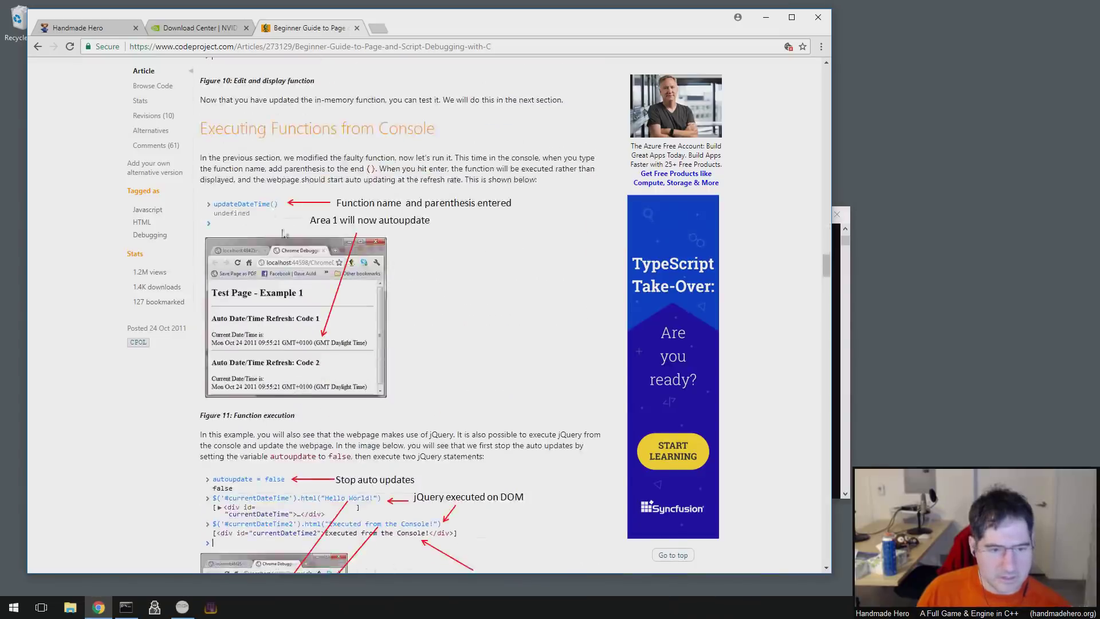
pyautogui.scroll(-7, 288, 357)
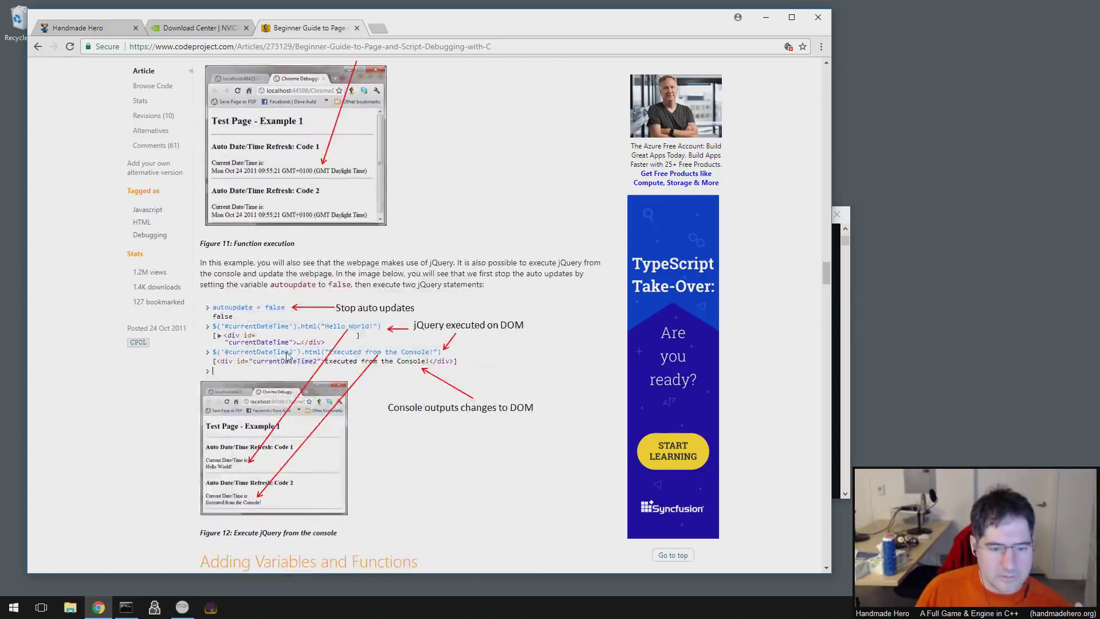
pyautogui.scroll(-4, 288, 357)
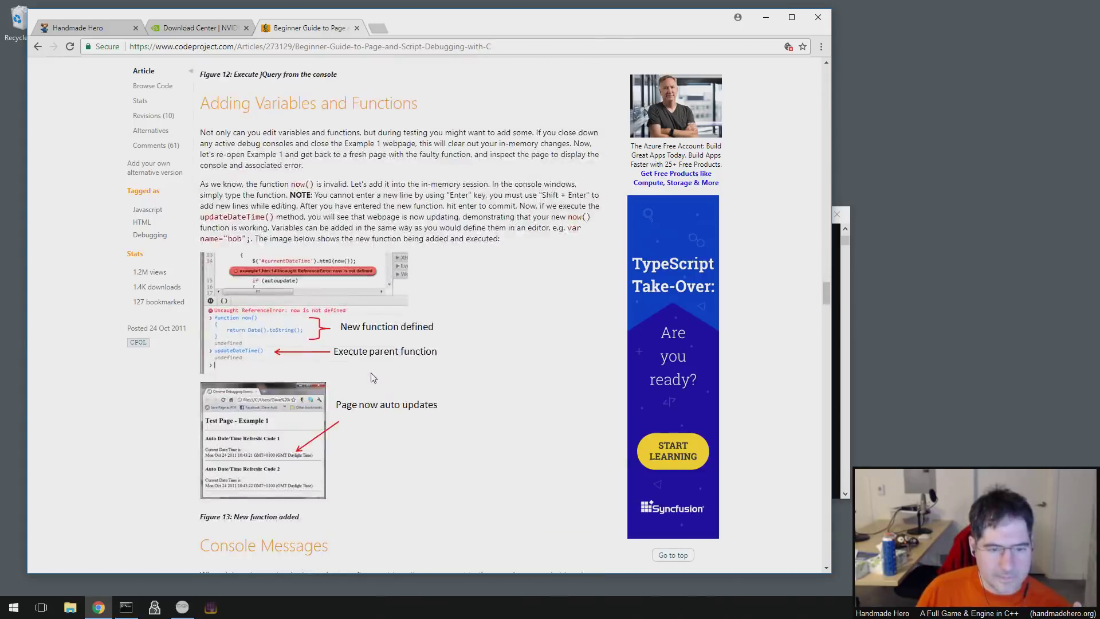
pyautogui.scroll(-20, 378, 381)
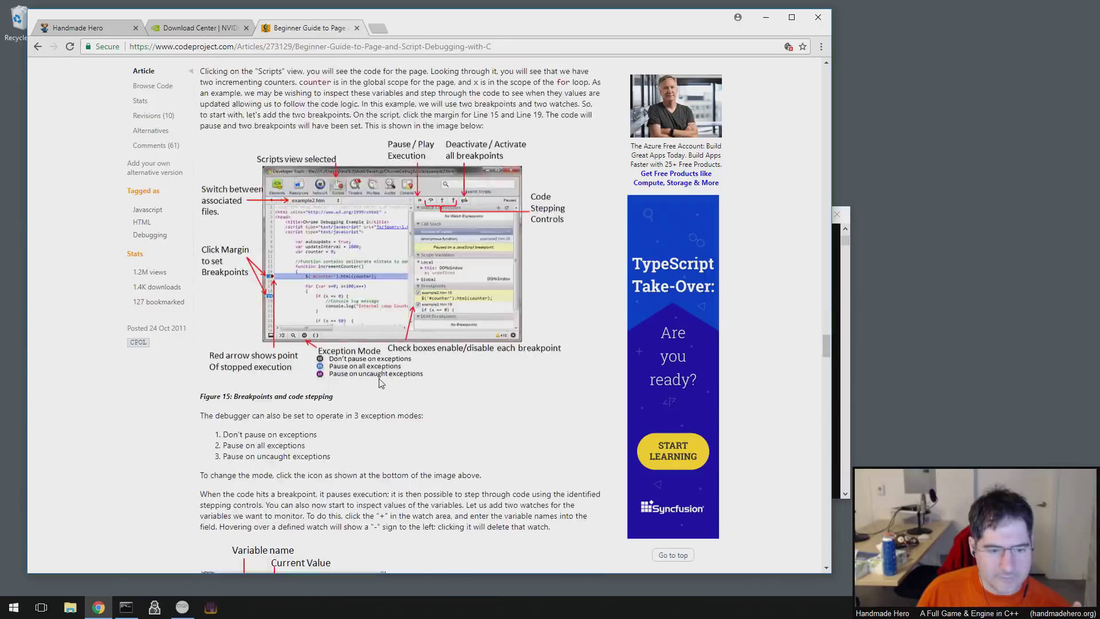
pyautogui.scroll(-5, 380, 383)
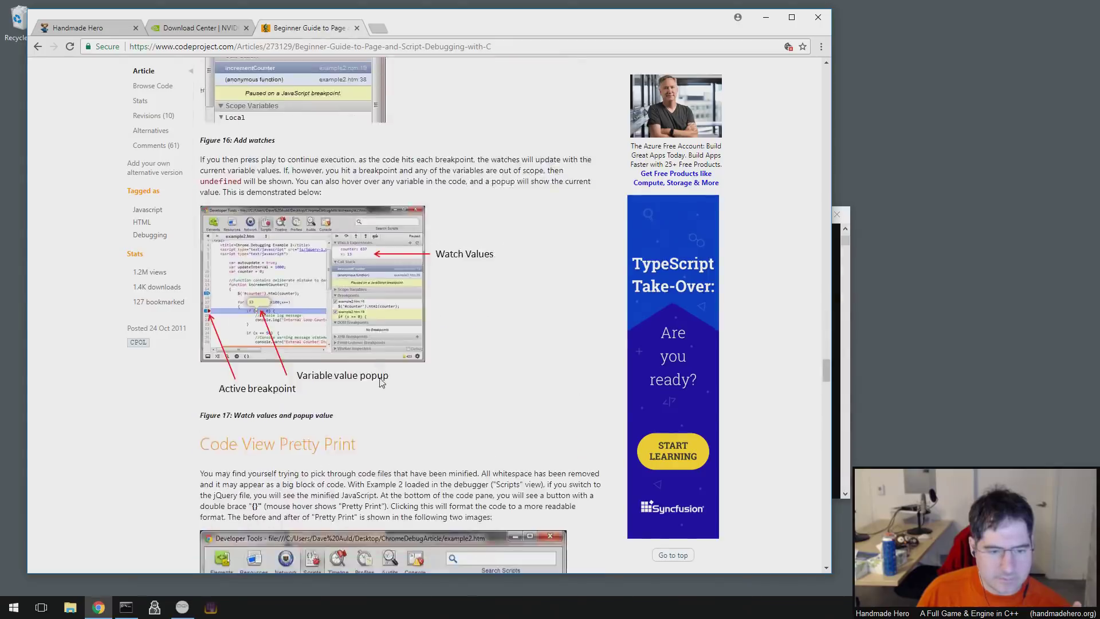
pyautogui.scroll(-15, 381, 383)
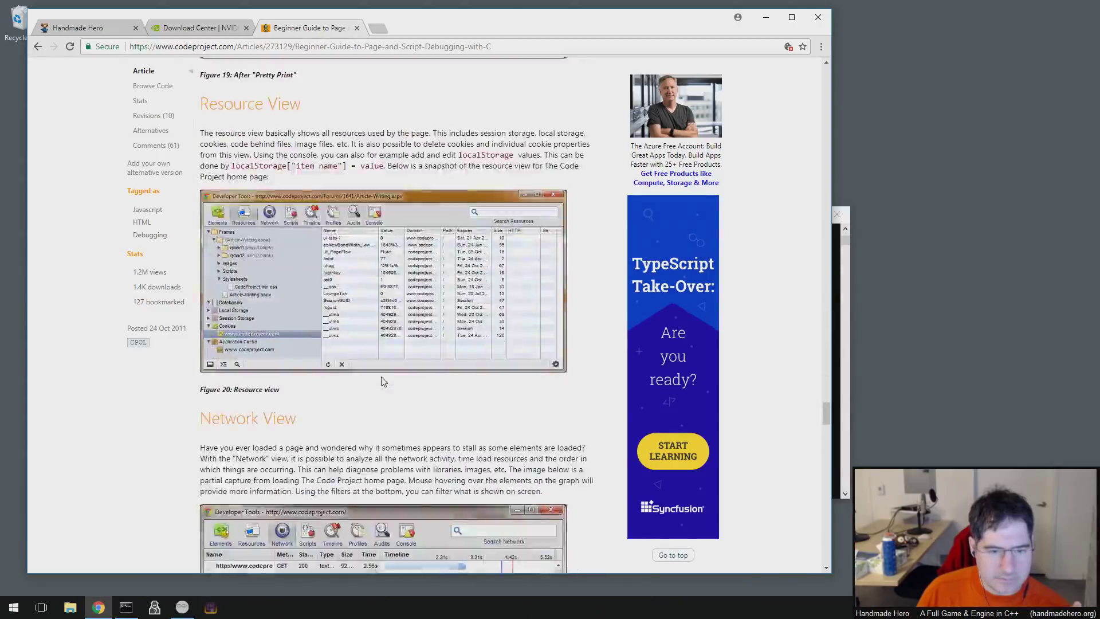
pyautogui.scroll(-20, 383, 382)
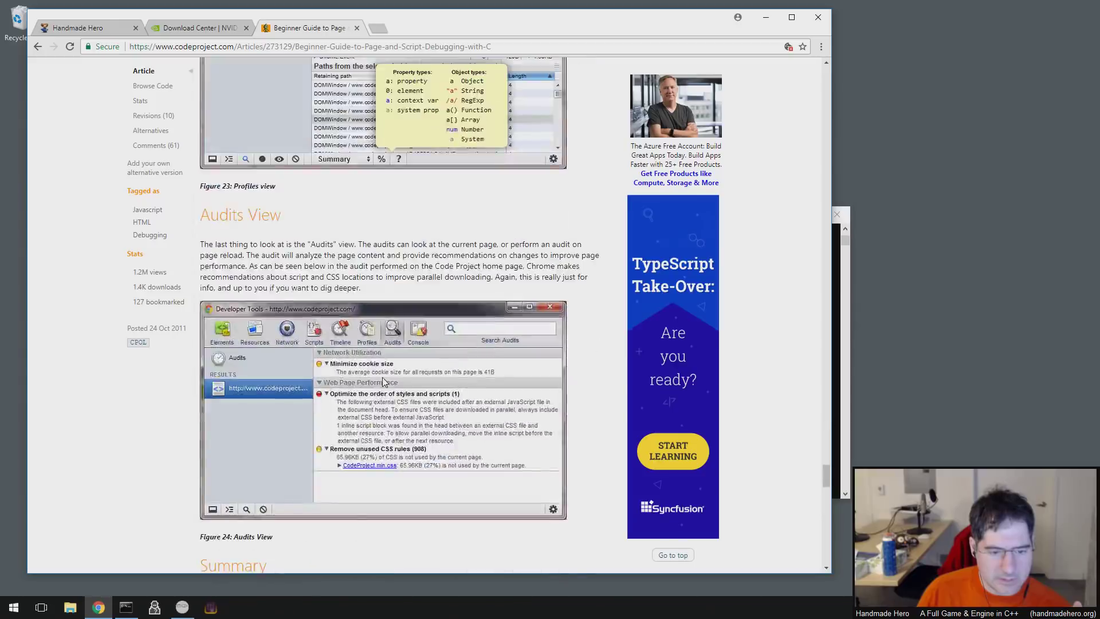
pyautogui.scroll(-9, 382, 377)
pyautogui.scroll(6, 379, 378)
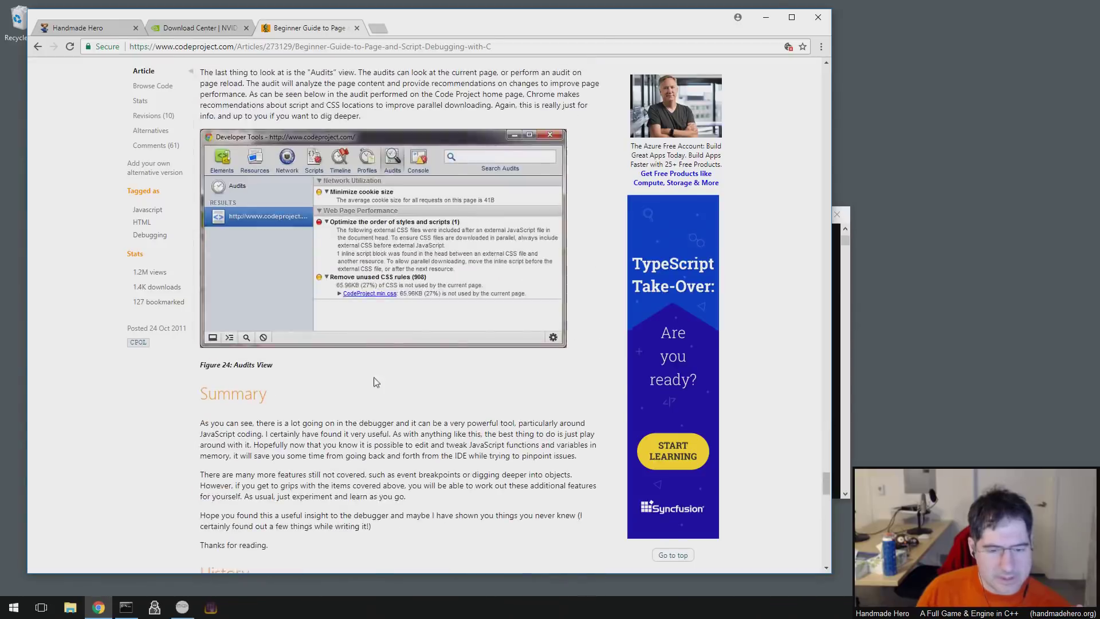
pyautogui.click(211, 32)
pyautogui.click(298, 30)
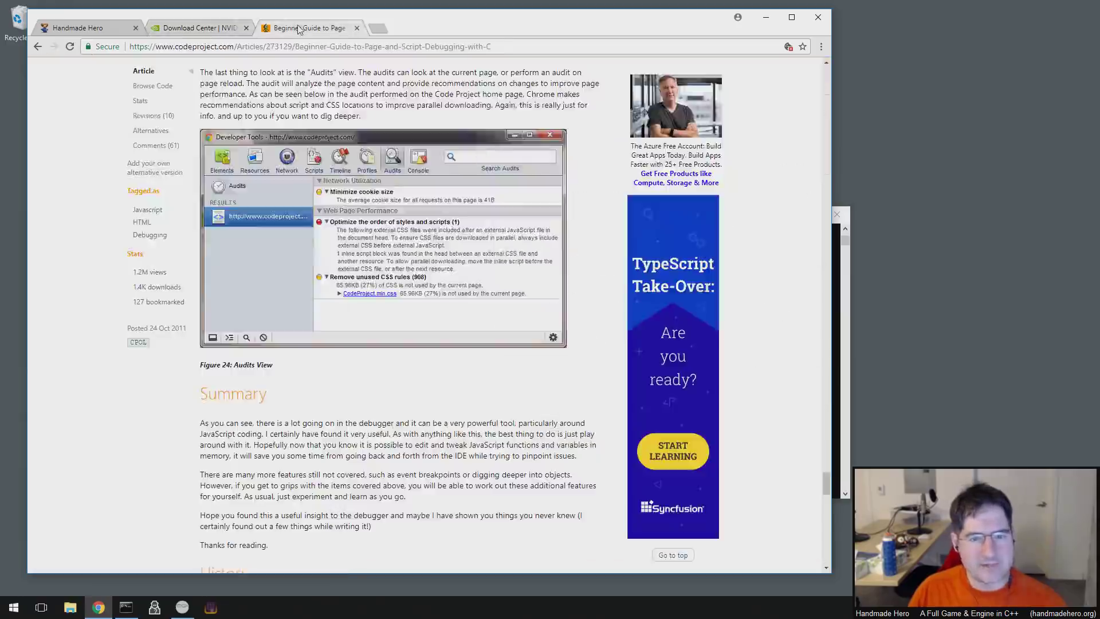
# - Reload the NVIDIA download page with F5 to revert the edited handler.js code
pyautogui.click(199, 28)
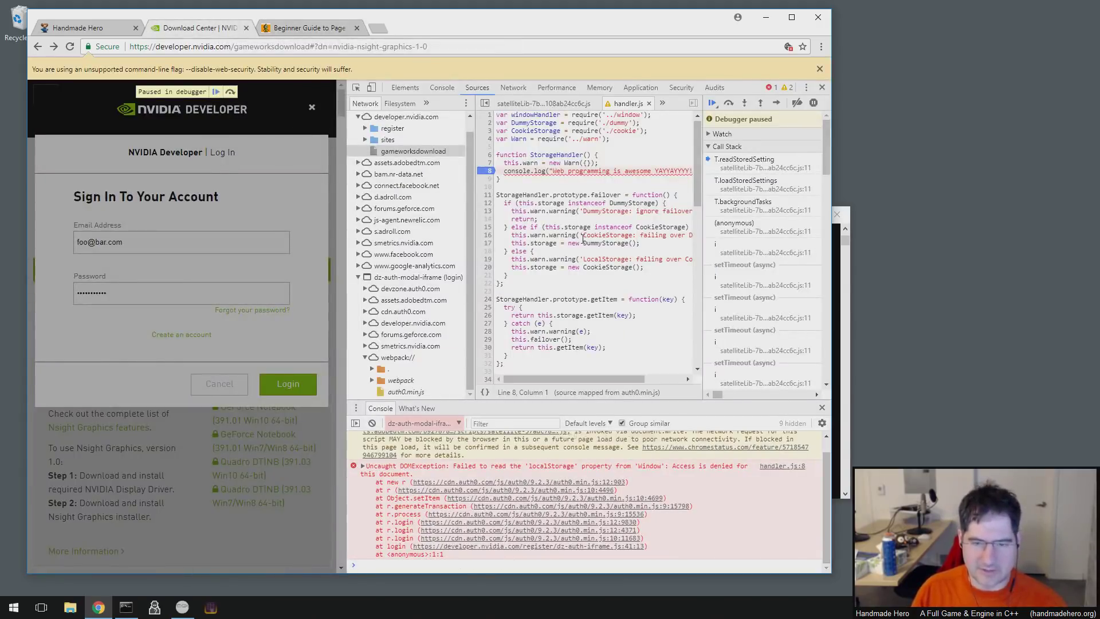
pyautogui.click(569, 184)
pyautogui.click(558, 154)
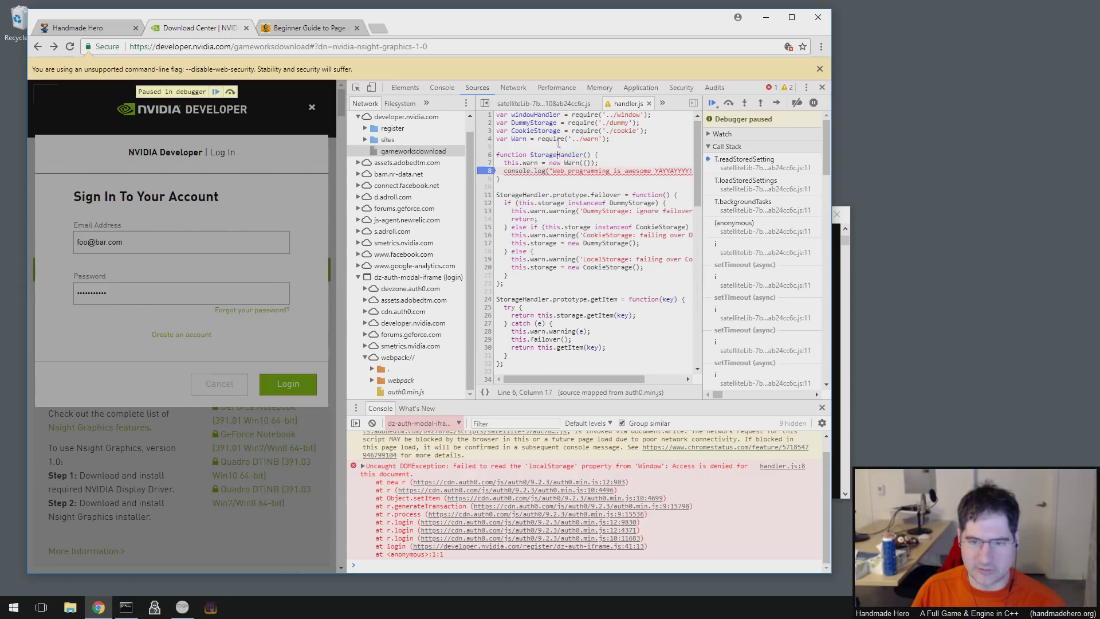
pyautogui.moveTo(562, 151)
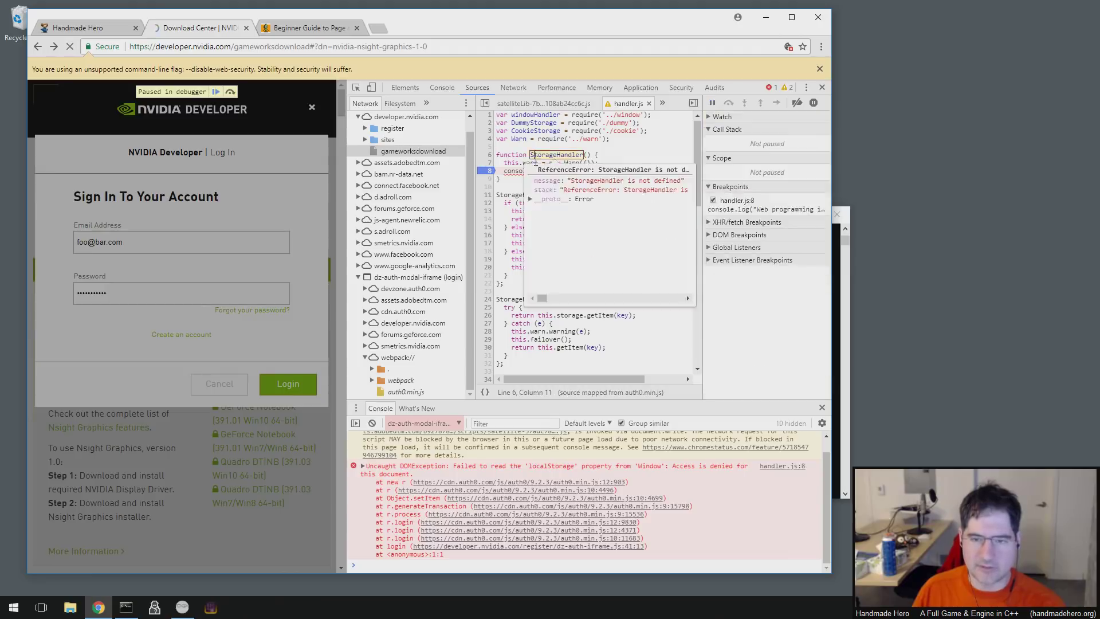
pyautogui.press('F5')
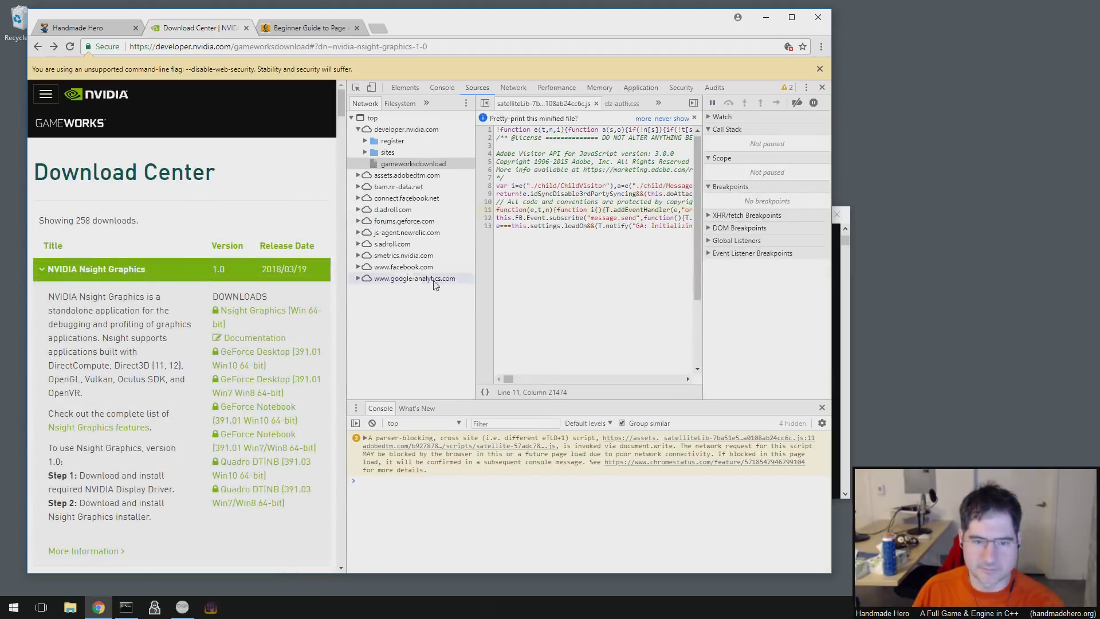
# - Expand the google-analytics.com sources, then reopen the NVIDIA sign-in dialog from the site menu
pyautogui.click(358, 278)
pyautogui.click(365, 290)
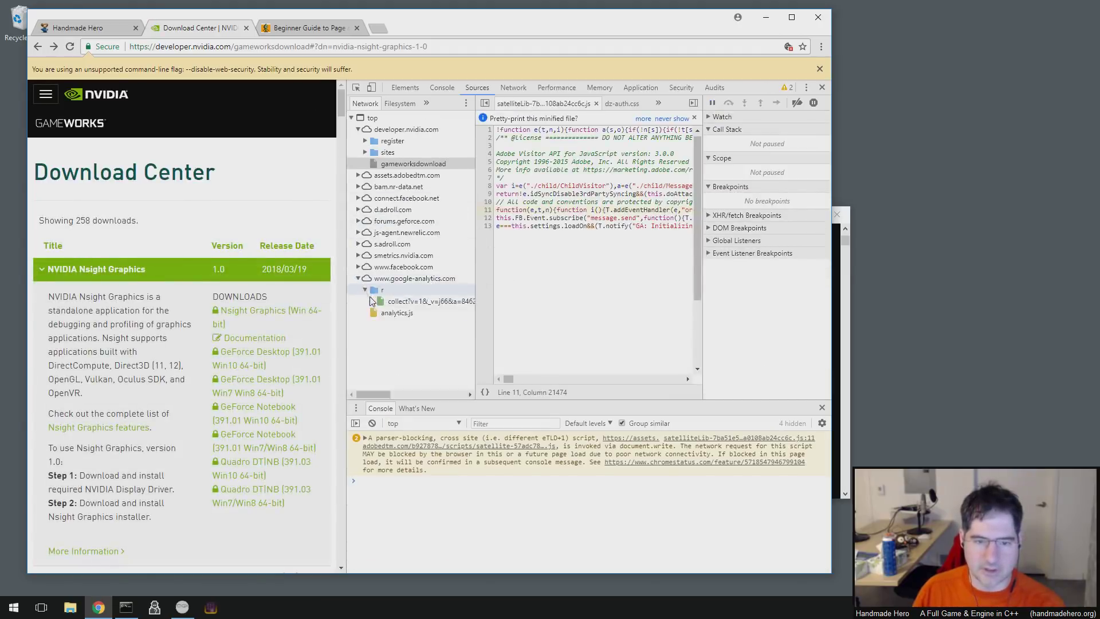
pyautogui.click(365, 289)
pyautogui.click(49, 97)
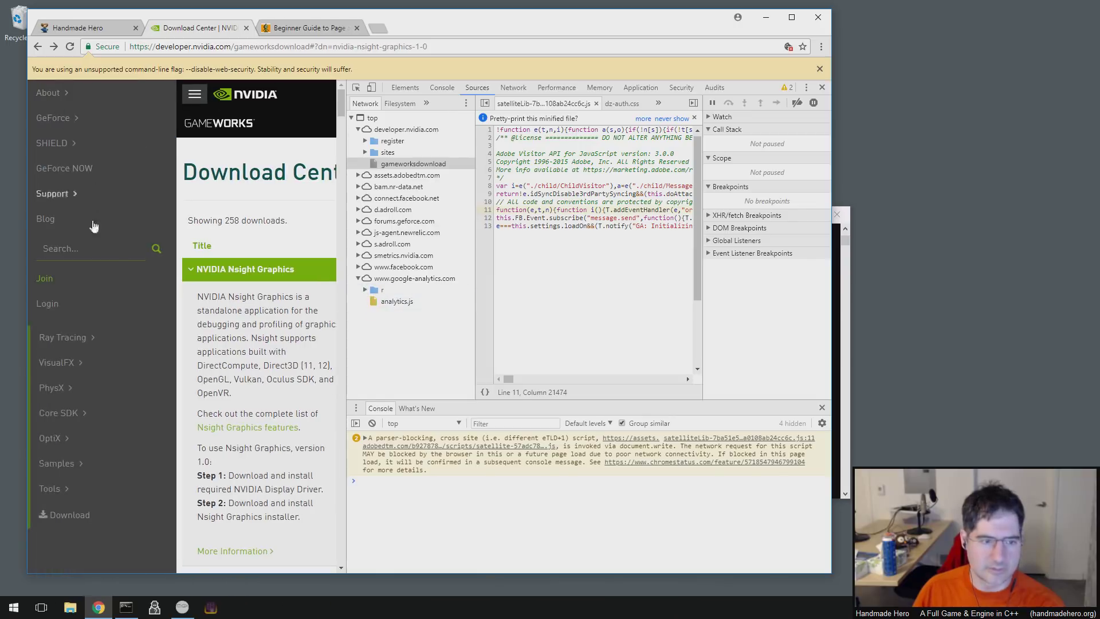
pyautogui.click(47, 303)
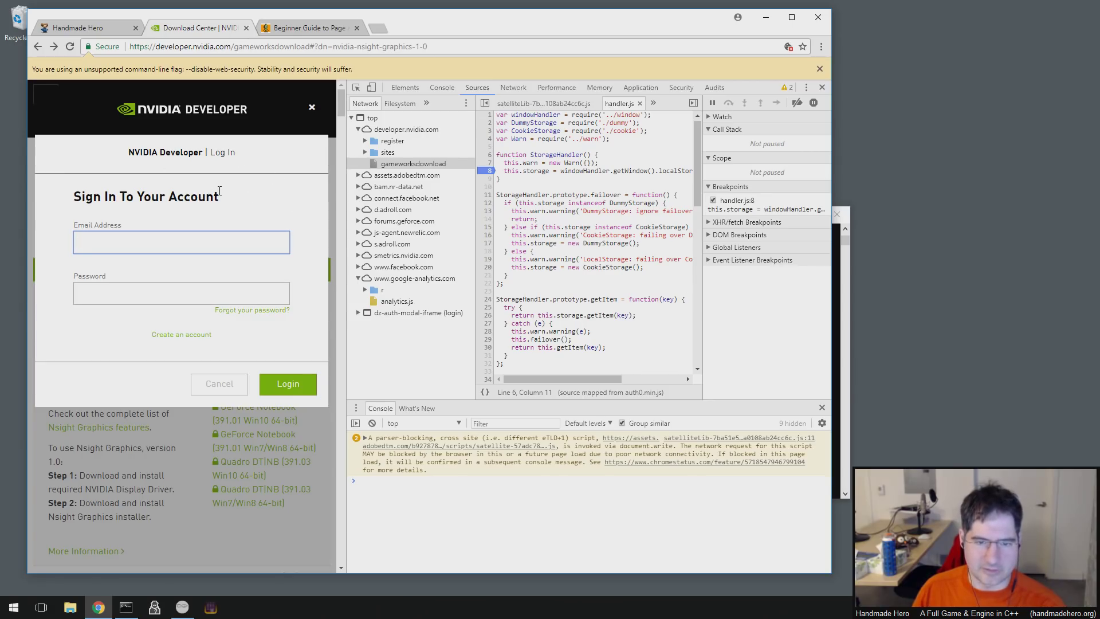
# - Inspect the sign-in form and select its iframe element in the Elements panel
pyautogui.rightClick(261, 195)
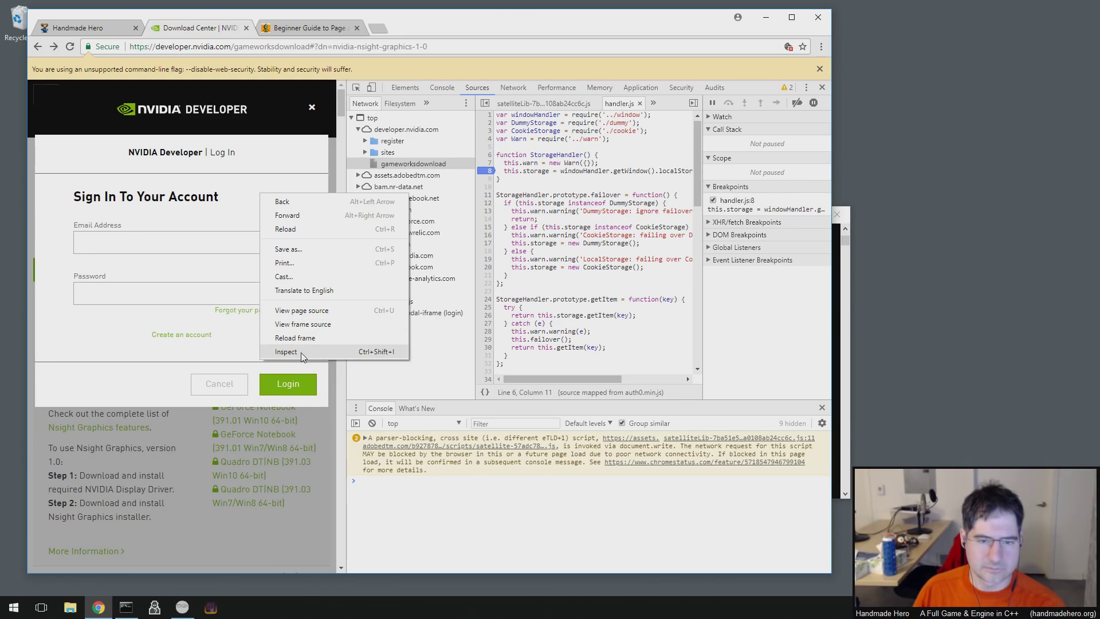
pyautogui.click(302, 352)
pyautogui.rightClick(299, 353)
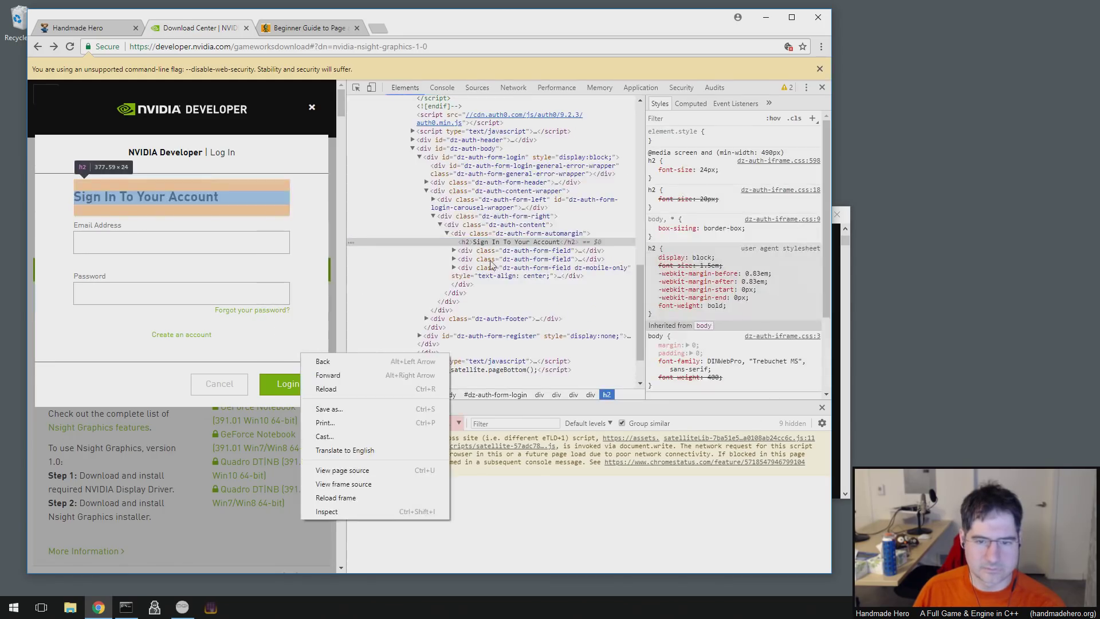
pyautogui.click(312, 509)
pyautogui.scroll(5, 466, 321)
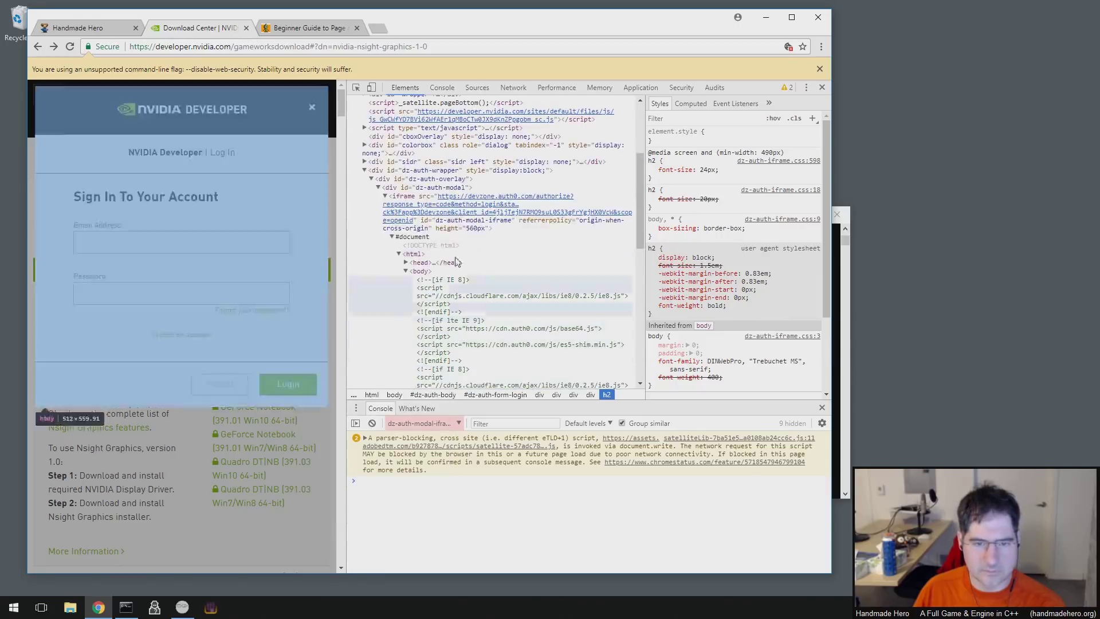
pyautogui.click(473, 201)
# - Copy the iframe's devzone.auth0.com src URL and load it as the page address
pyautogui.doubleClick(474, 201)
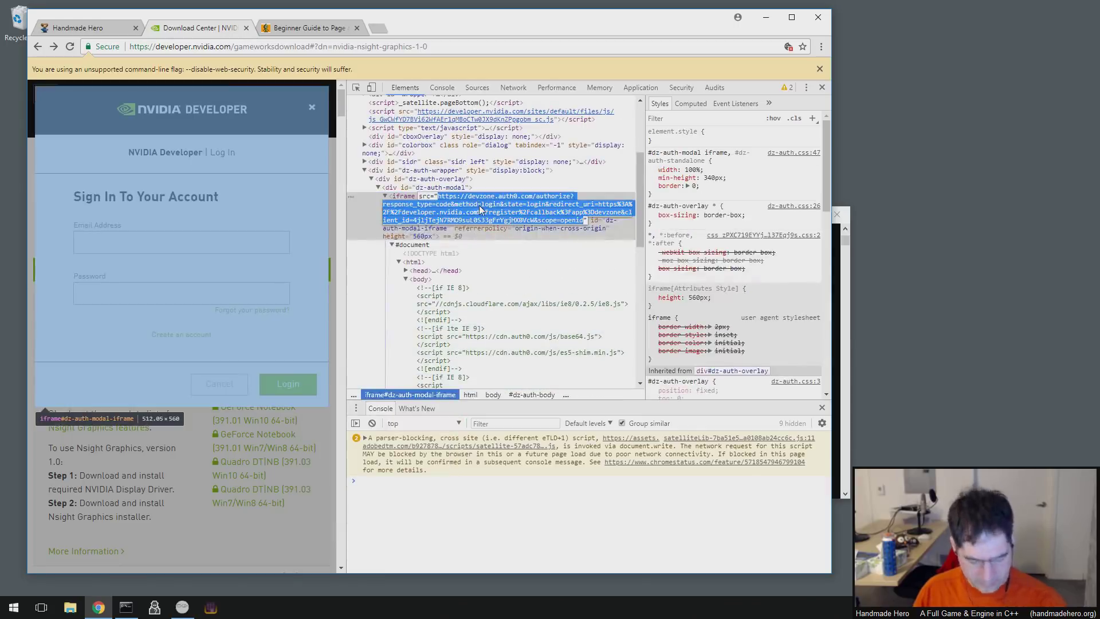
pyautogui.hotkey('ctrl', 'c')
pyautogui.click(344, 47)
pyautogui.hotkey('ctrl', 'v')
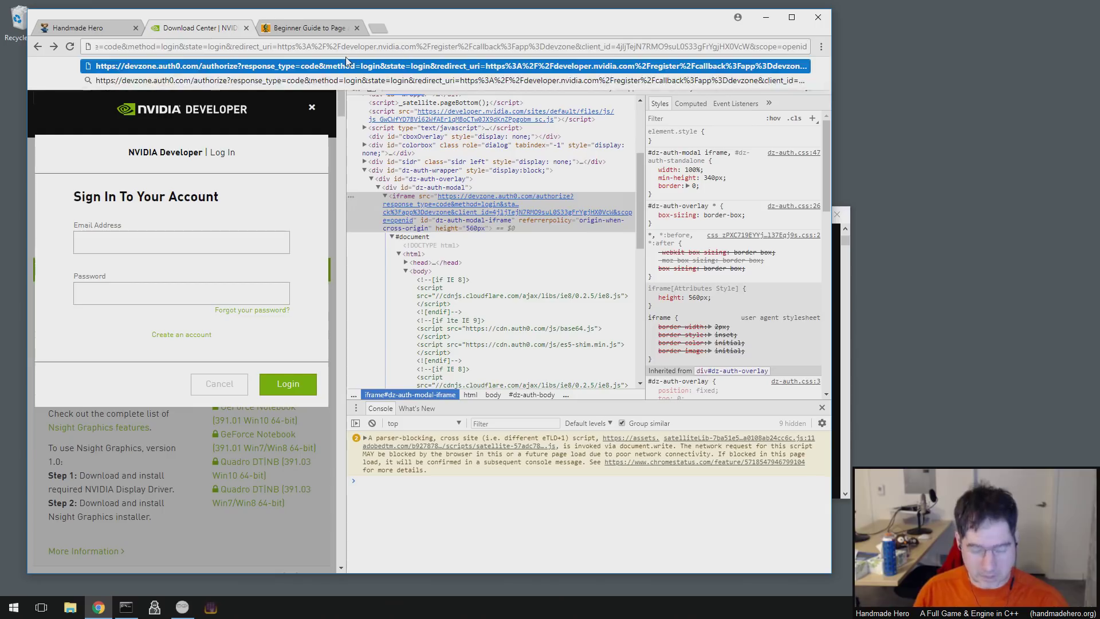
pyautogui.press('Return')
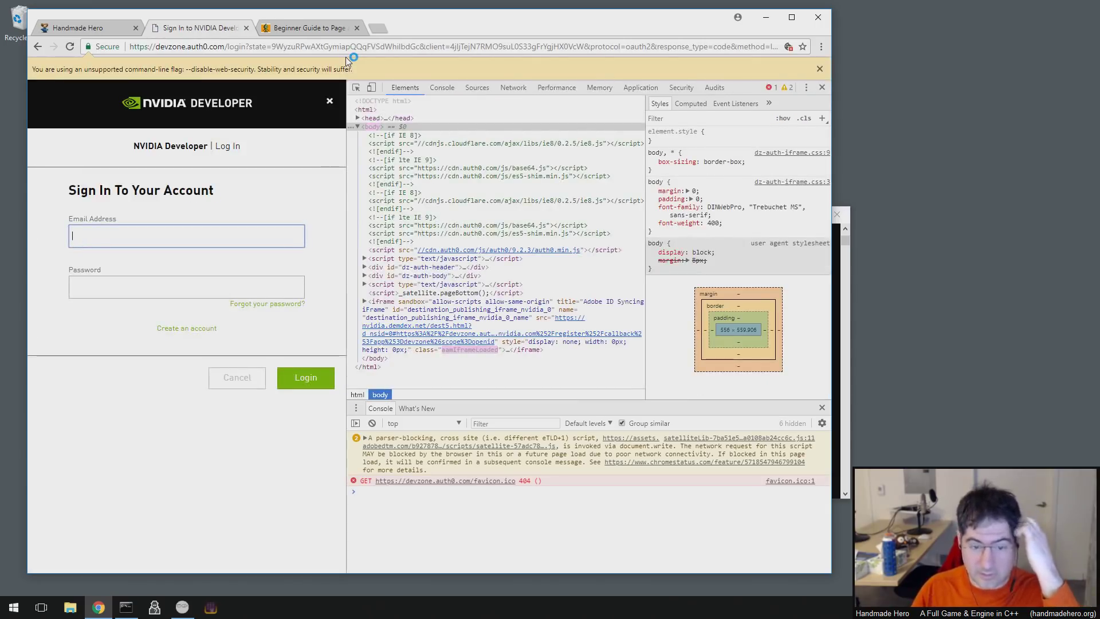
pyautogui.write('fooo@')
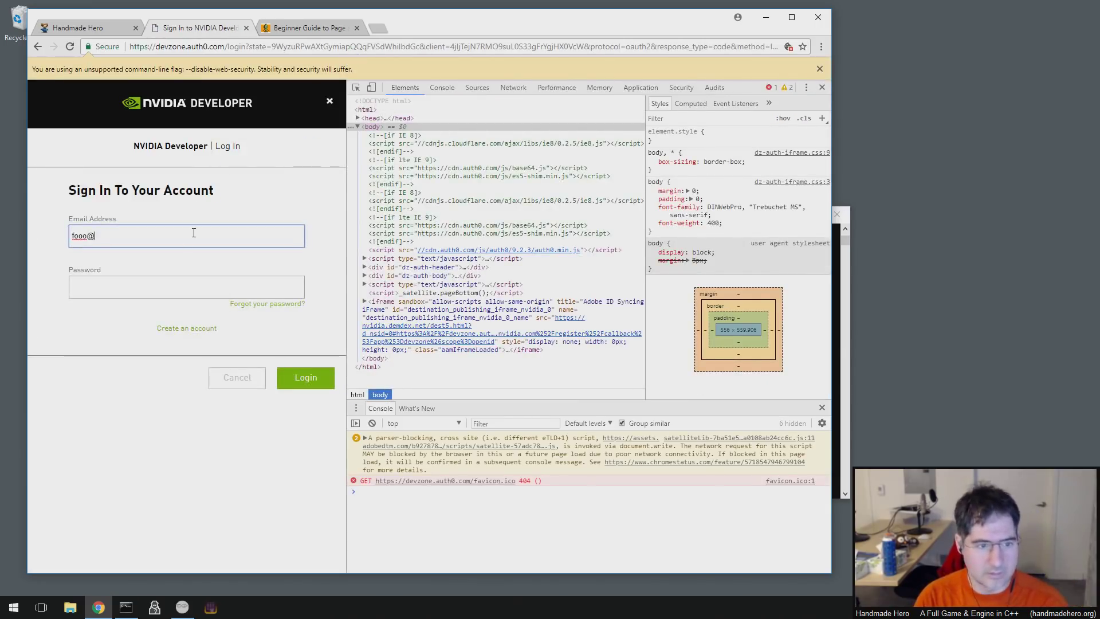
pyautogui.write('bar.com')
pyautogui.press('Tab')
pyautogui.write('0123456789')
pyautogui.press('Return')
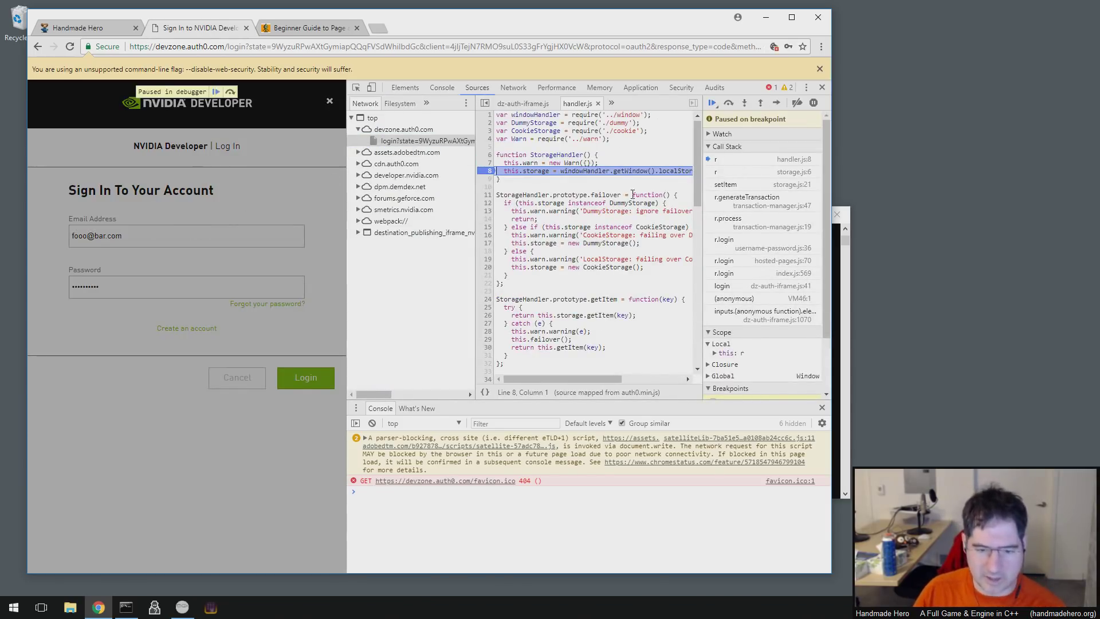
pyautogui.press('F10')
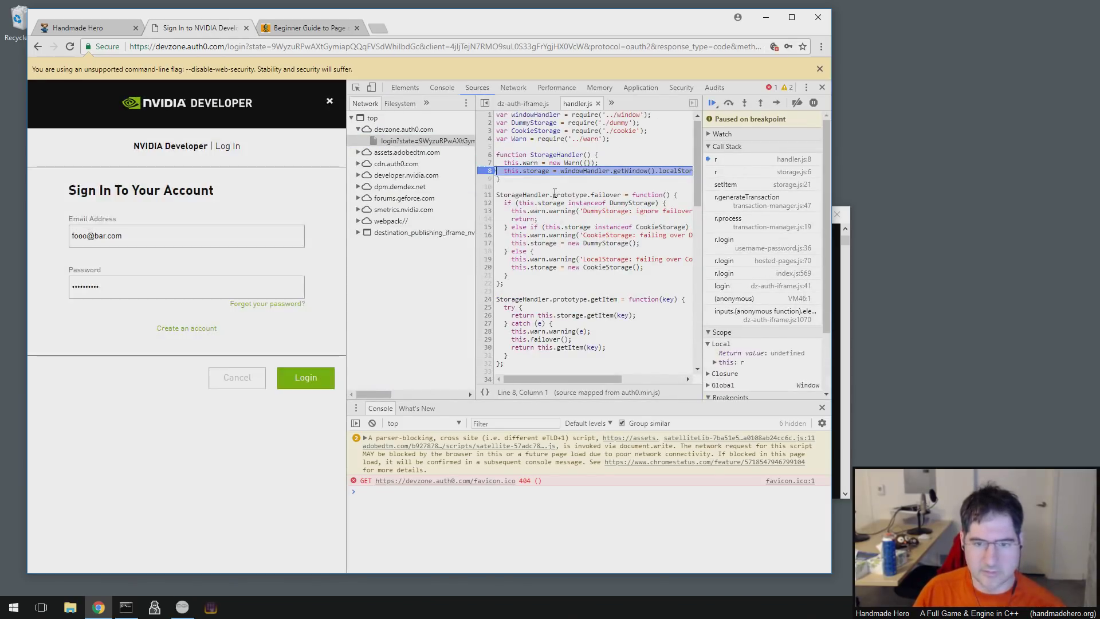
pyautogui.press('F10')
pyautogui.press('F10')
pyautogui.press('F10')
pyautogui.press('F10')
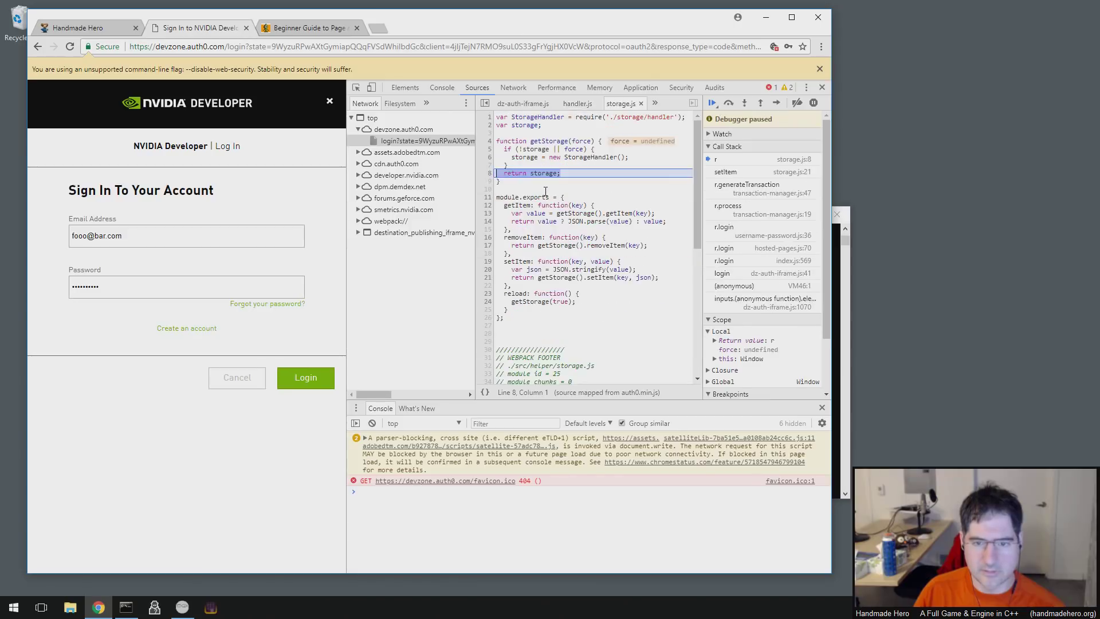
pyautogui.press('F10')
pyautogui.press('F10')
pyautogui.press('F10')
pyautogui.press('F10')
pyautogui.press('F10')
pyautogui.press('F10')
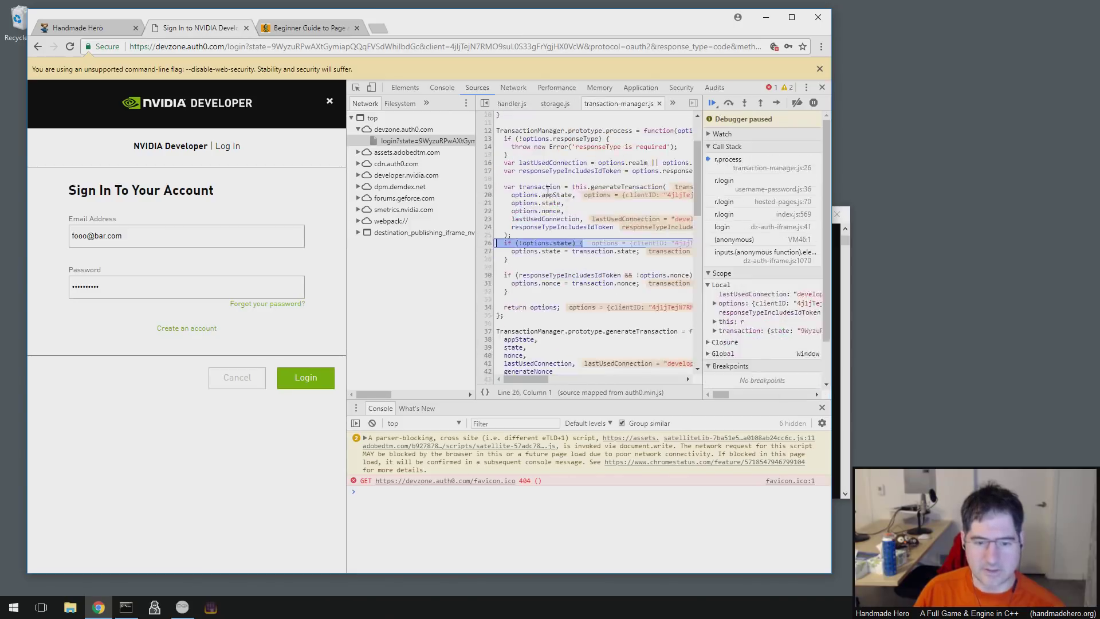
pyautogui.press('F10')
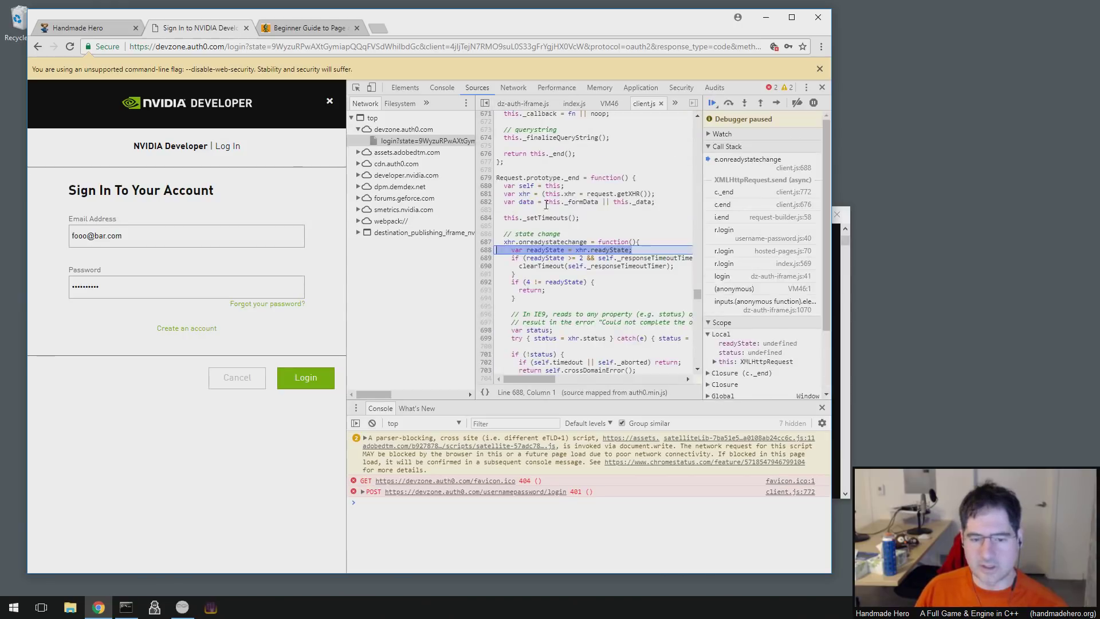
pyautogui.click(362, 492)
pyautogui.scroll(-2, 517, 489)
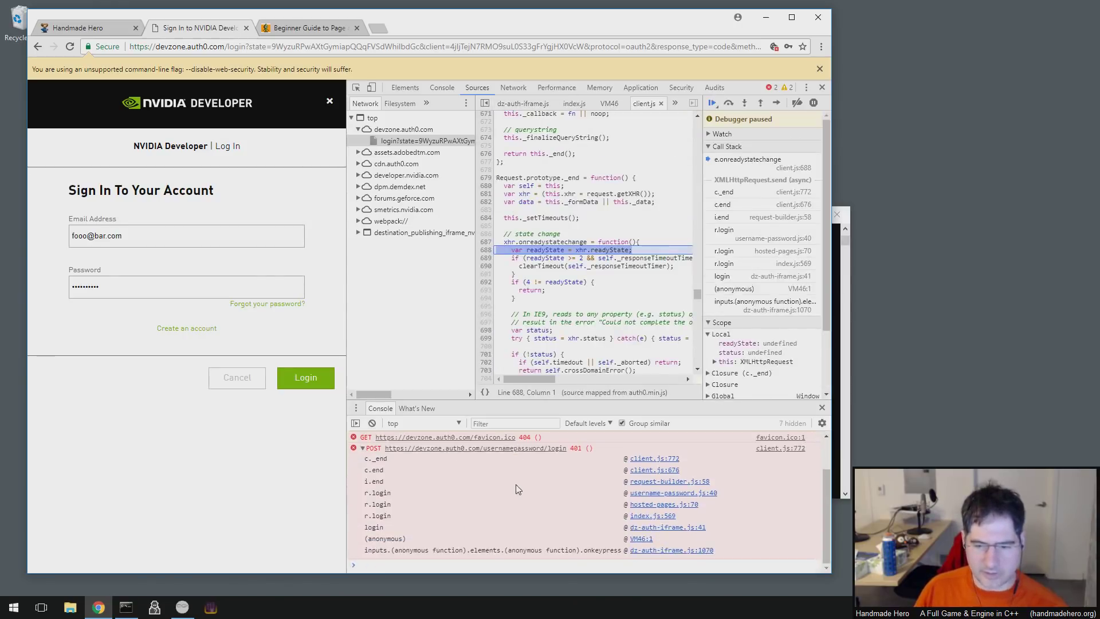
pyautogui.scroll(2, 539, 509)
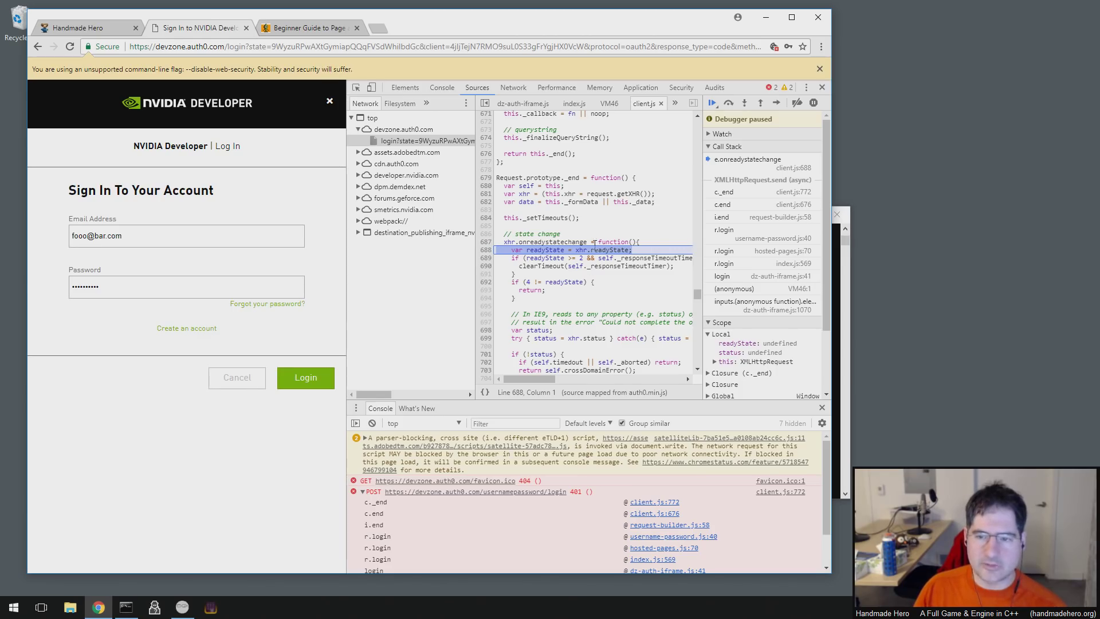
pyautogui.click(584, 186)
pyautogui.scroll(4, 685, 172)
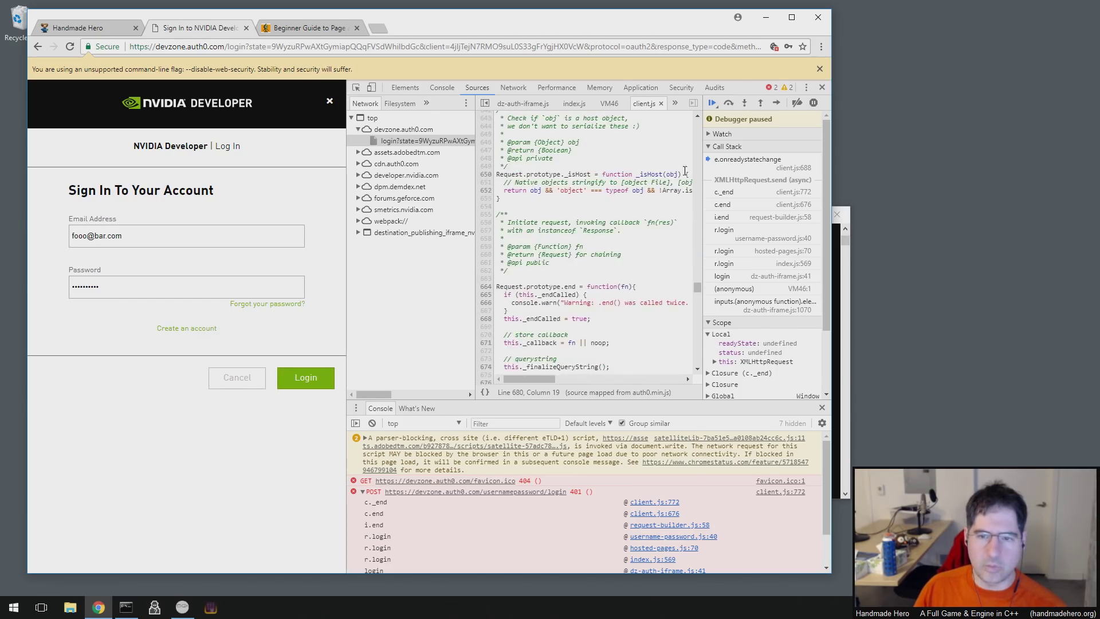
pyautogui.scroll(5, 684, 172)
pyautogui.click(227, 48)
pyautogui.click(227, 48)
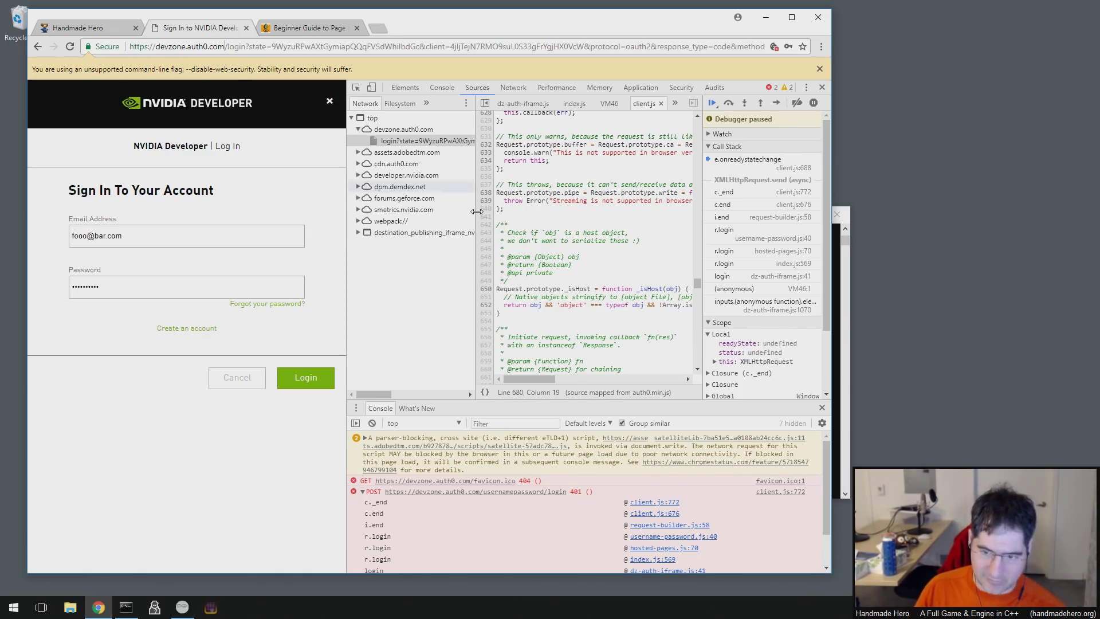
pyautogui.click(601, 263)
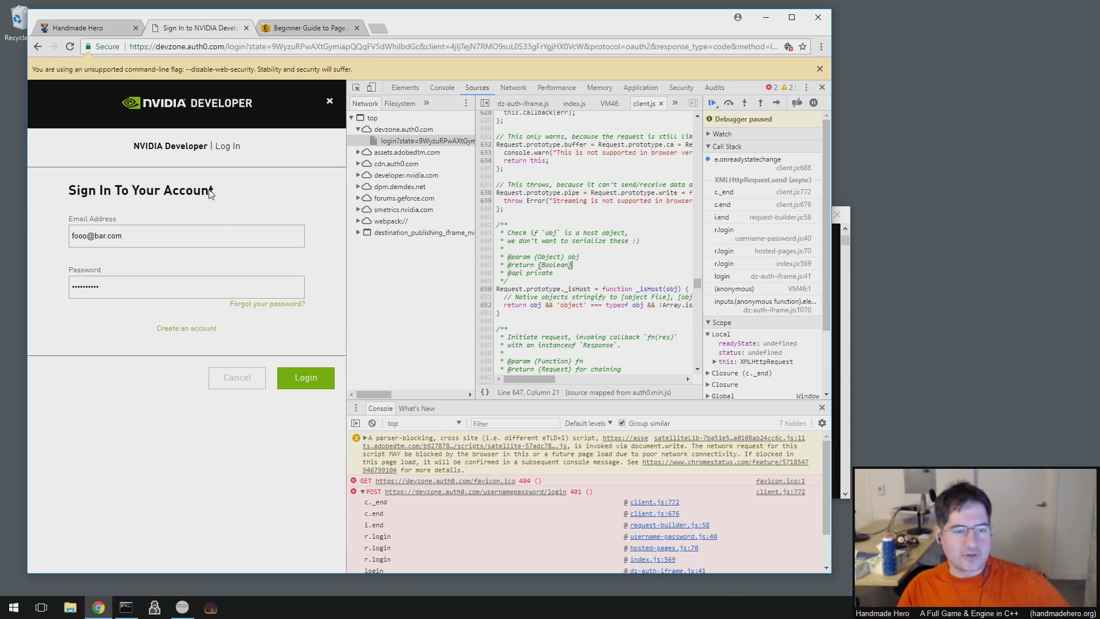
# - Reload the Nsight Graphics Download Center page from the address bar
pyautogui.click(153, 232)
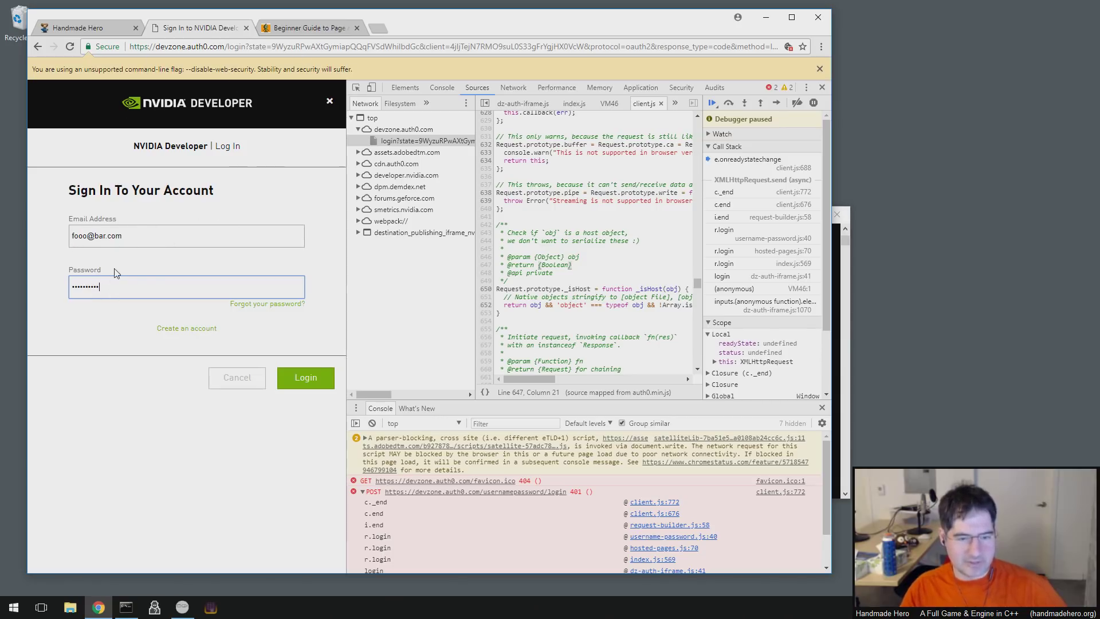
pyautogui.doubleClick(297, 44)
pyautogui.tripleClick(351, 46)
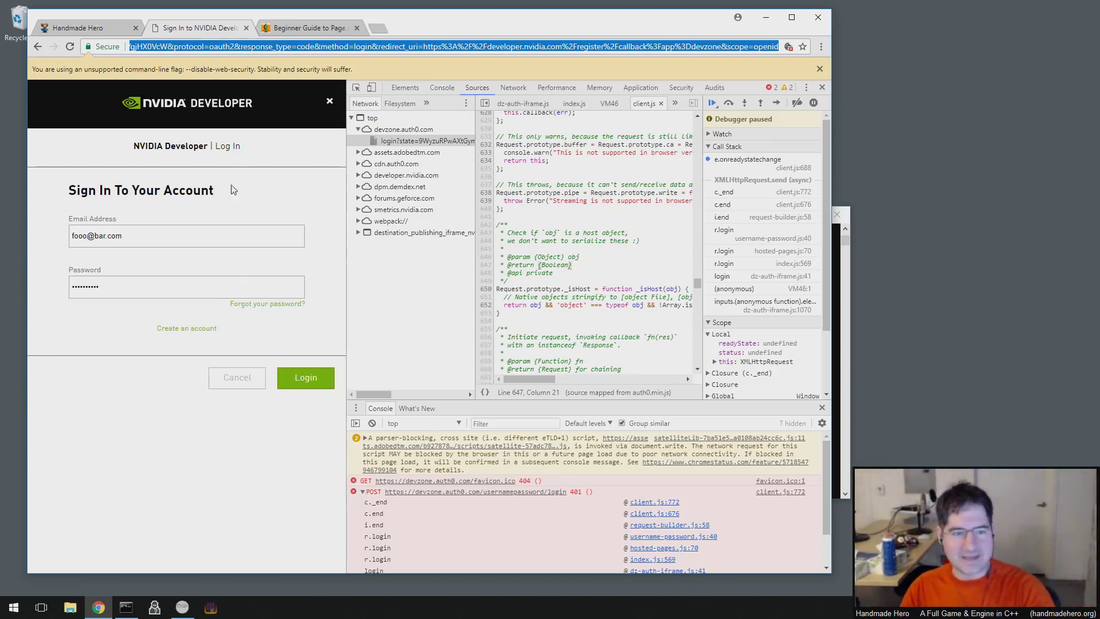
pyautogui.press('Return')
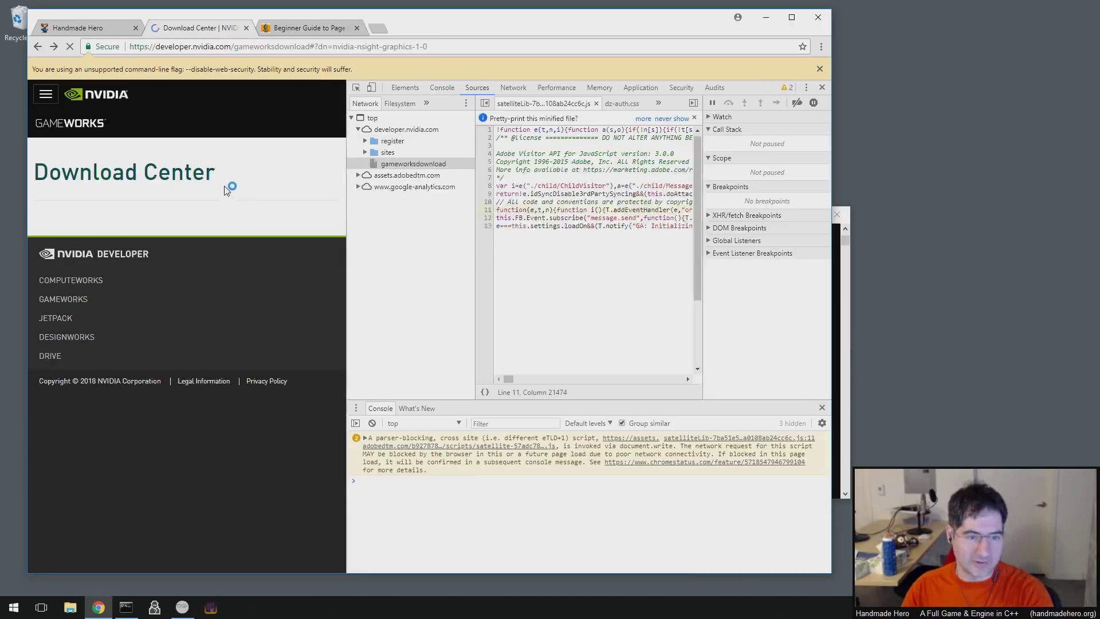
# - Open the sign-in dialog, inspect it, and open the dz-auth-modal-iframe's src for editing
pyautogui.click(45, 93)
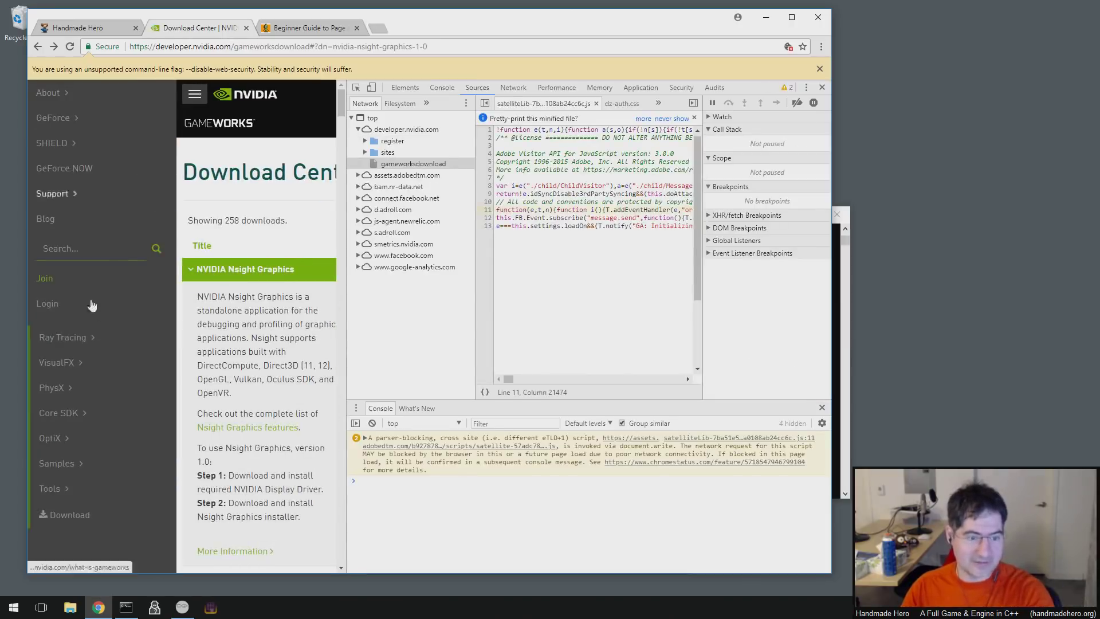
pyautogui.rightClick(168, 217)
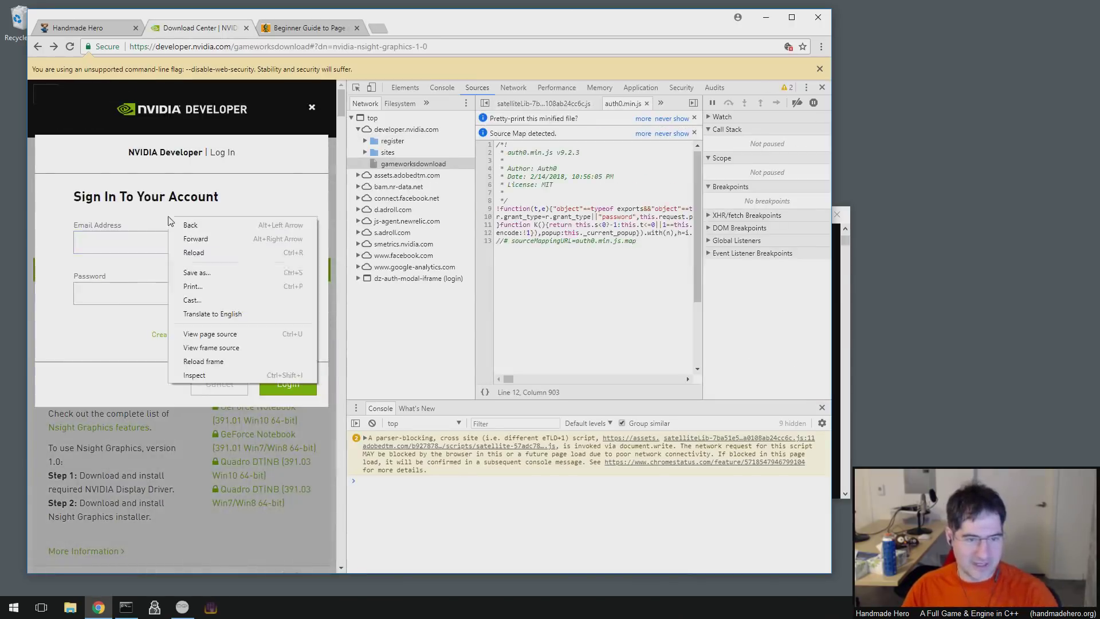
pyautogui.click(189, 378)
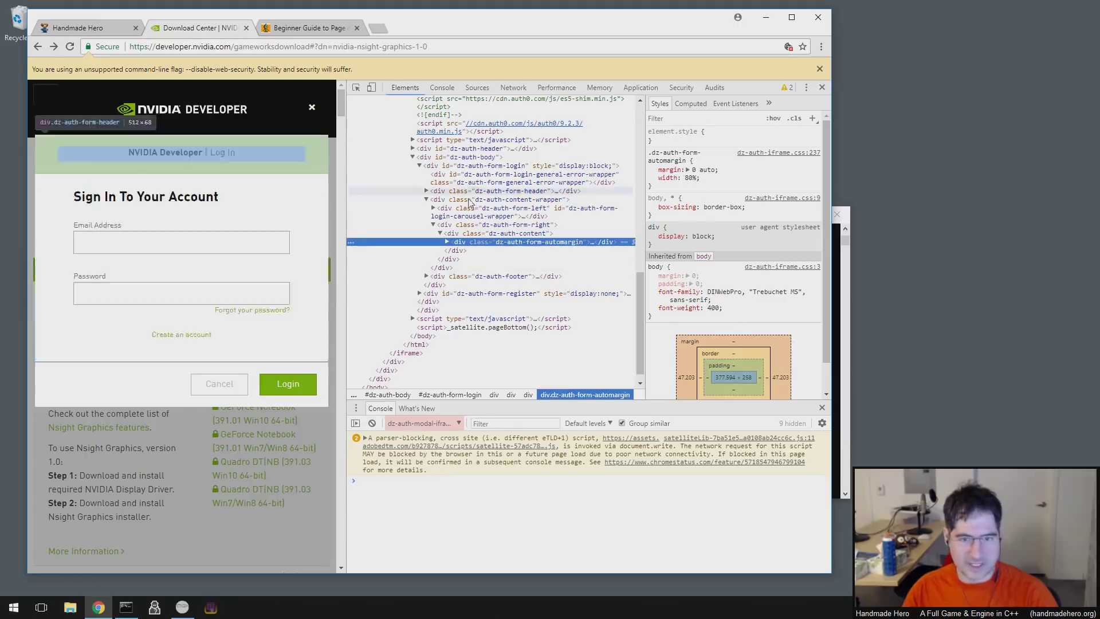
pyautogui.scroll(5, 402, 277)
pyautogui.click(493, 278)
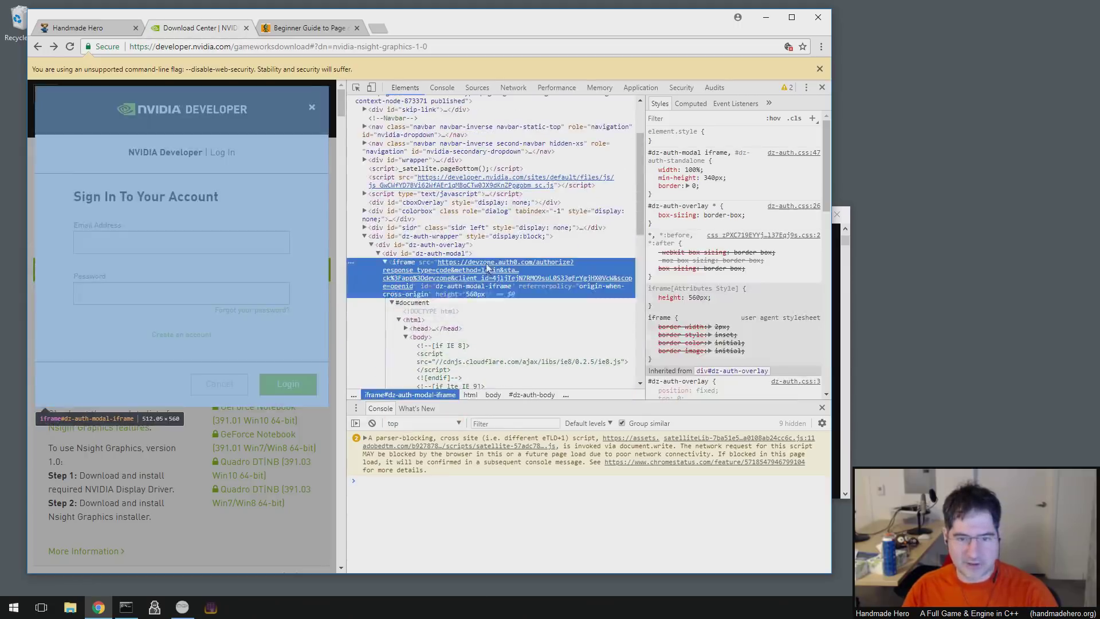
pyautogui.doubleClick(488, 274)
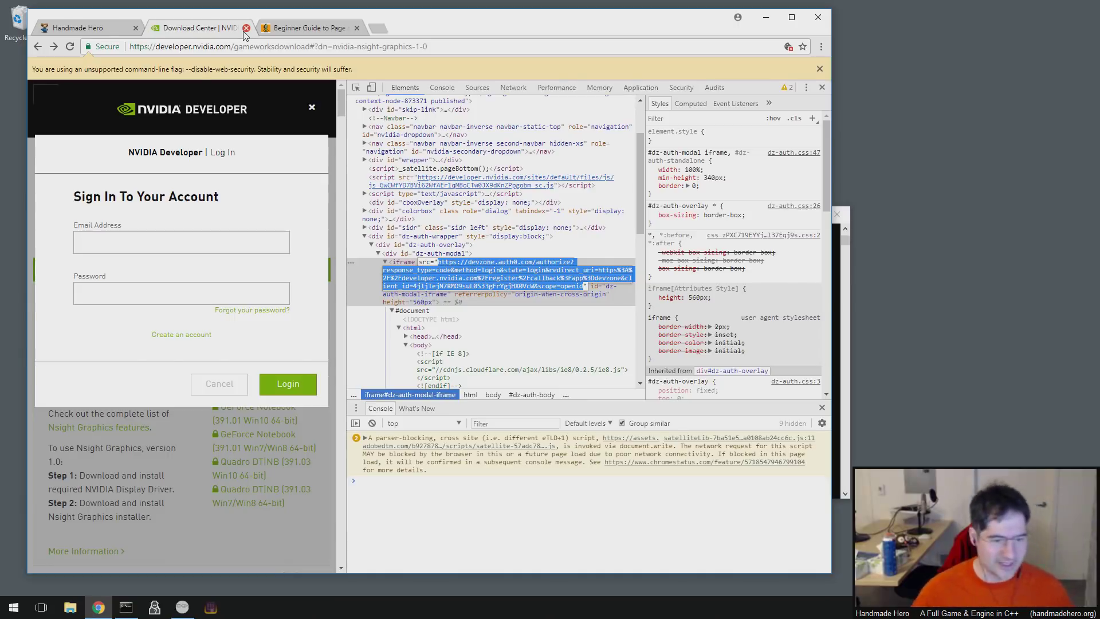
# - Open File Explorer, eject XFer (D:), reopen D:\, and close the Download Center tab
pyautogui.click(69, 608)
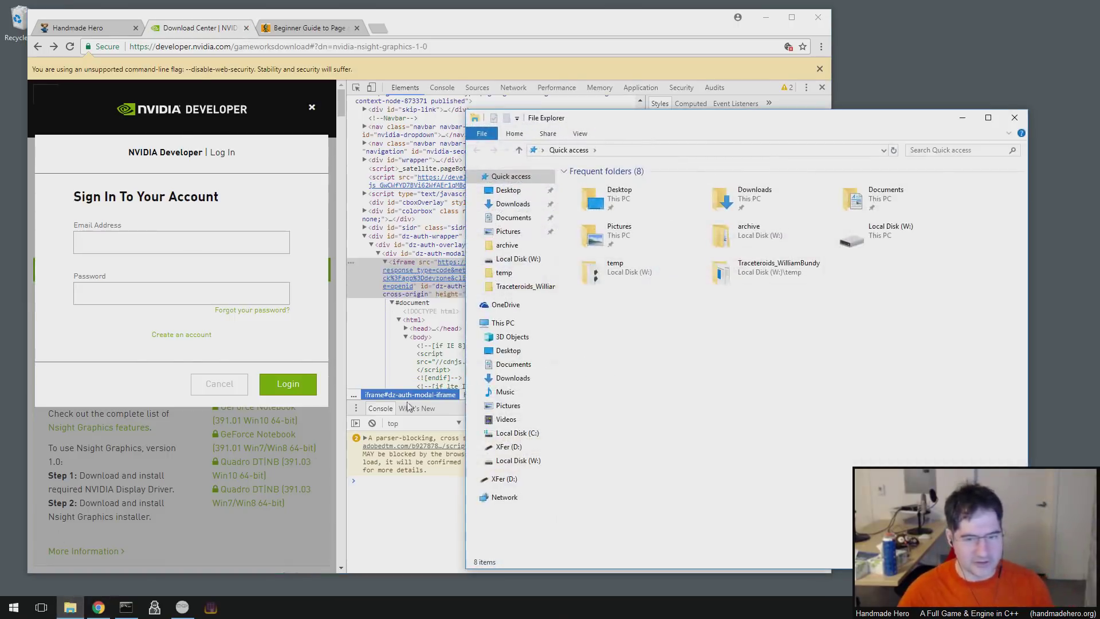
pyautogui.rightClick(505, 452)
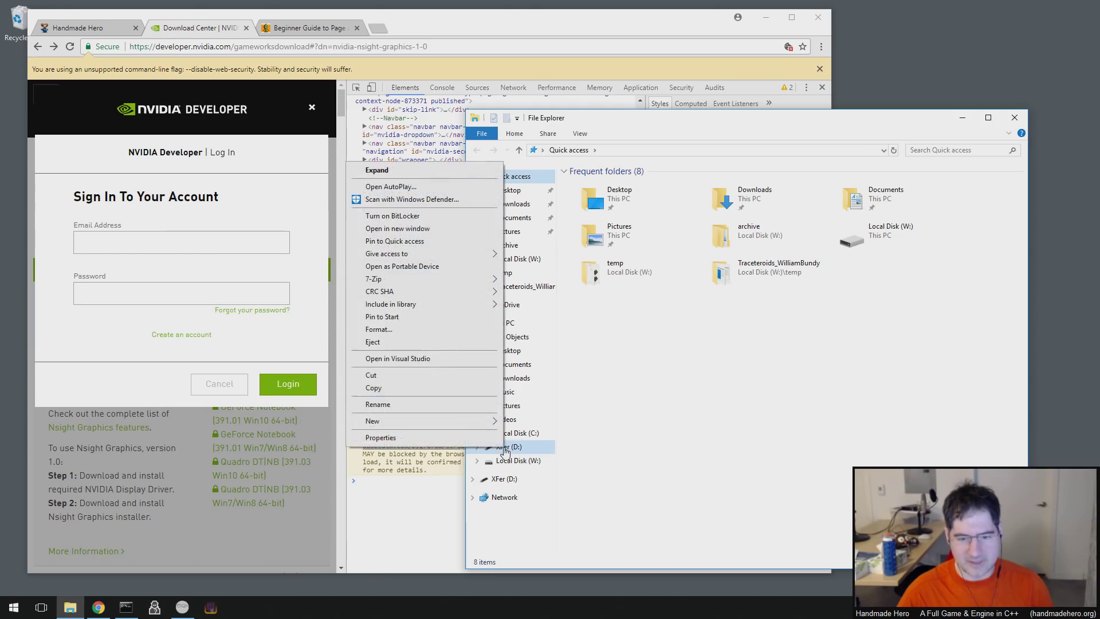
pyautogui.click(409, 344)
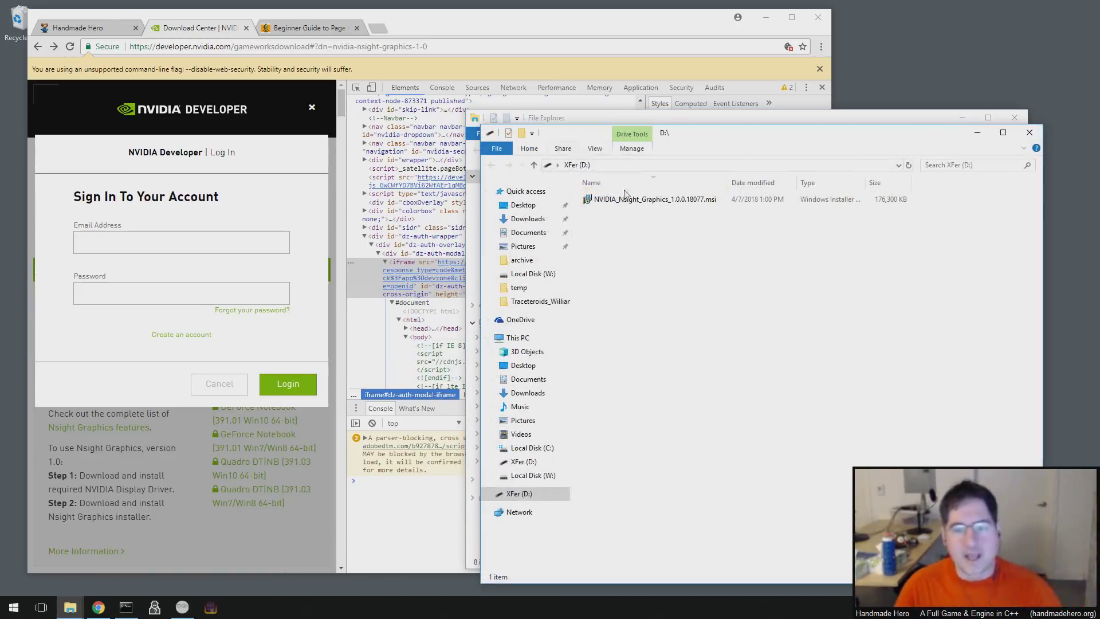
pyautogui.moveTo(561, 140); pyautogui.dragTo(621, 141)
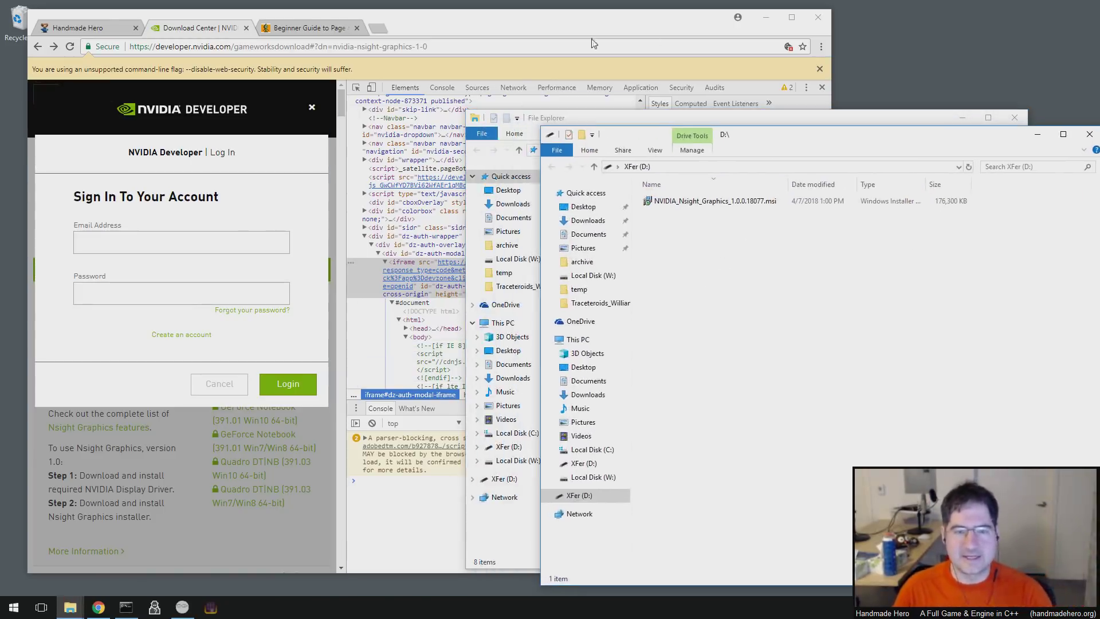
pyautogui.click(246, 27)
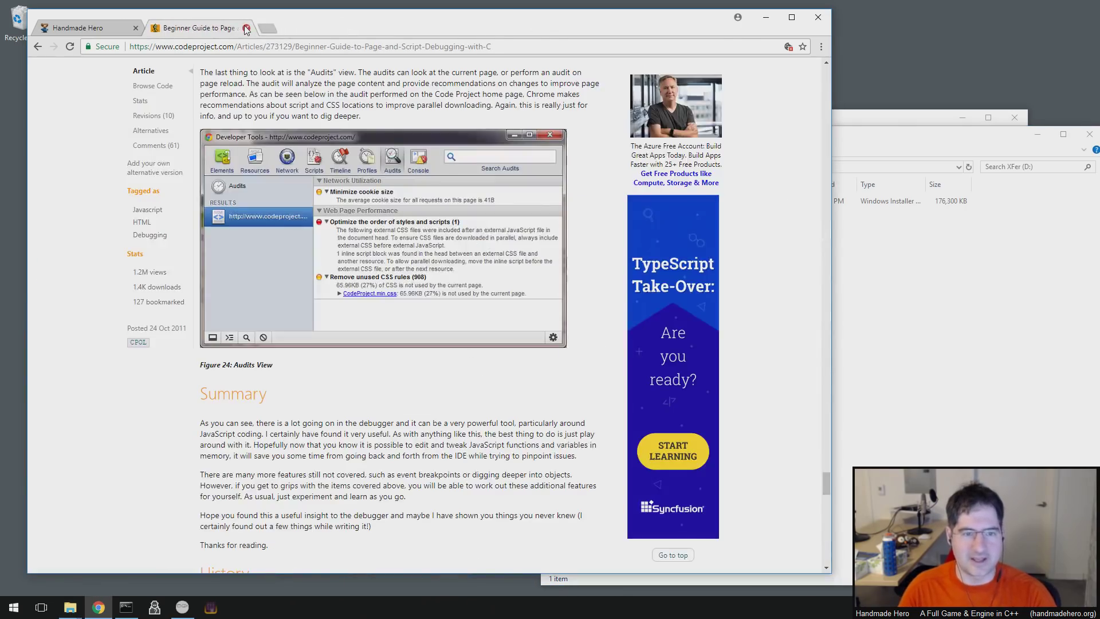
# - Close the CodeProject tab and the Quick access window, then arrange the D:\ and browser windows
pyautogui.click(245, 27)
pyautogui.click(840, 117)
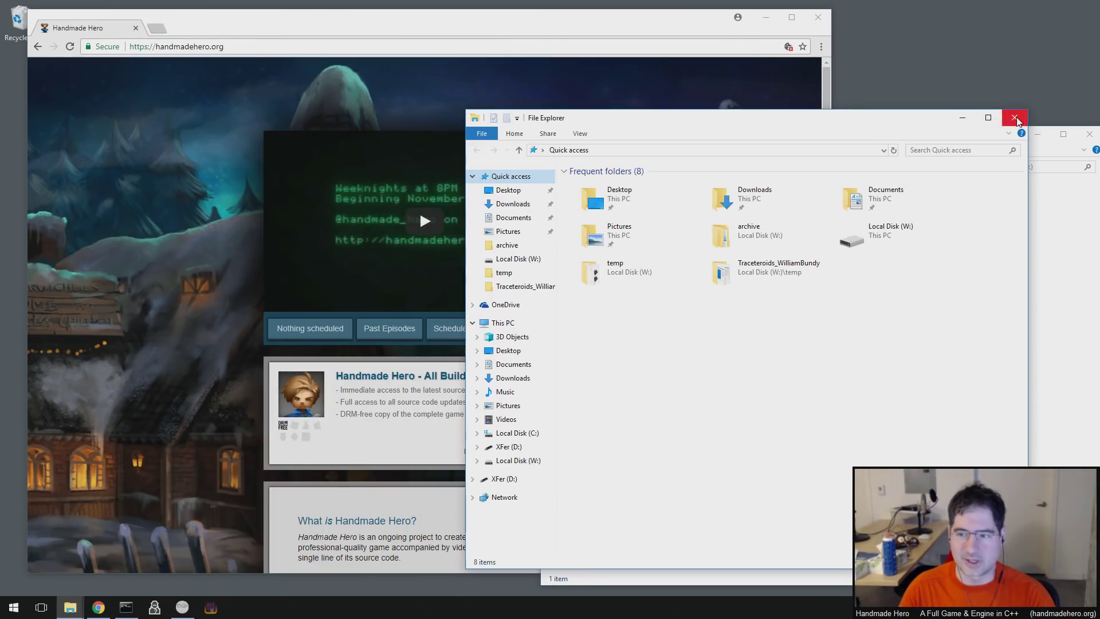
pyautogui.click(1015, 118)
pyautogui.moveTo(867, 138); pyautogui.dragTo(695, 88)
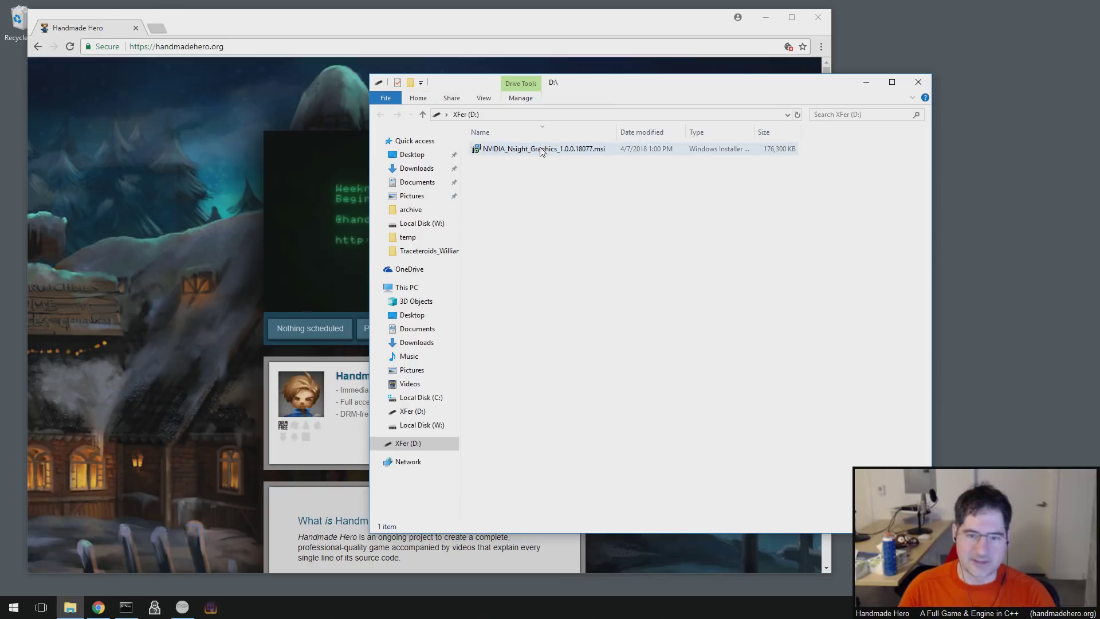
pyautogui.moveTo(484, 33); pyautogui.dragTo(580, 33)
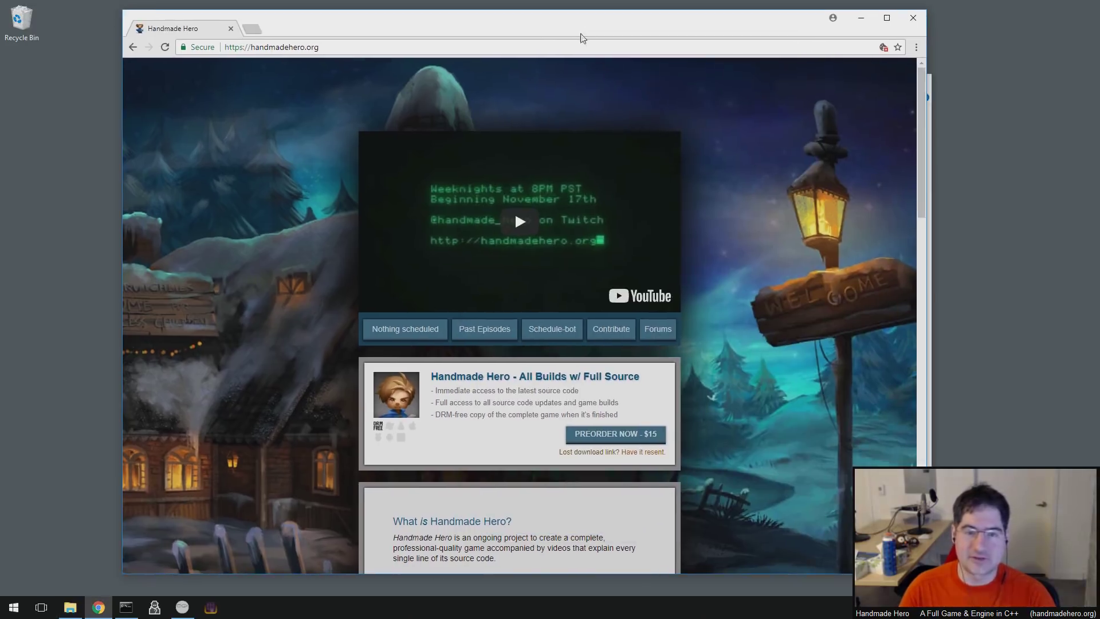
# - Move NVIDIA_Nsight_Graphics_1.0.0.18077.msi from D:\ onto the desktop
pyautogui.click(929, 179)
pyautogui.moveTo(561, 150); pyautogui.dragTo(47, 122)
pyautogui.click(65, 154)
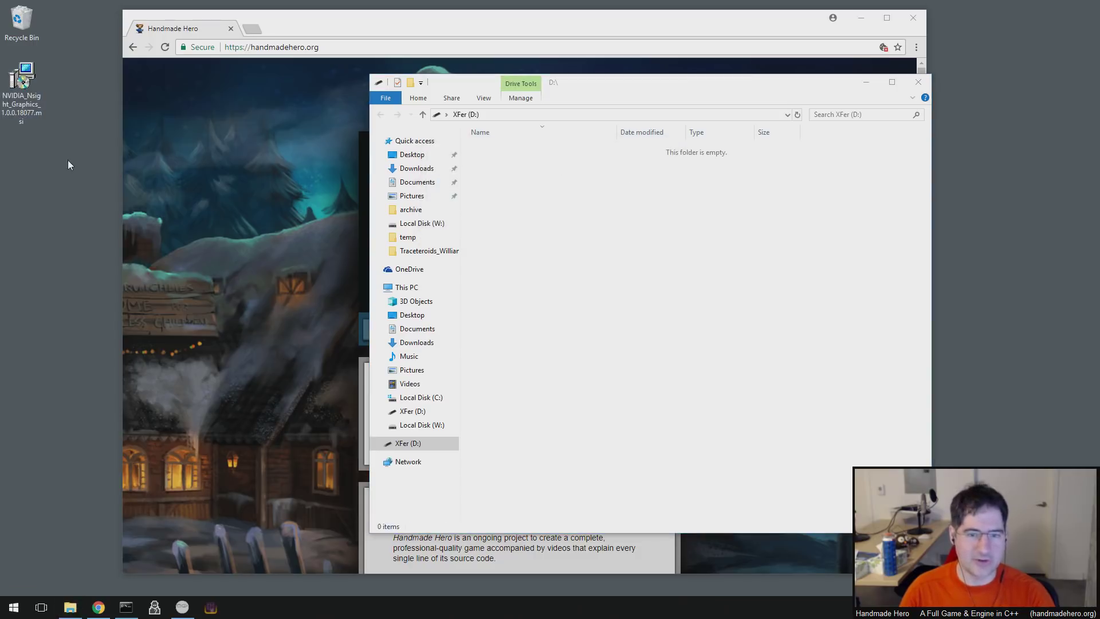
pyautogui.click(376, 101)
# - Close the D:\ window, launch the Nsight Graphics installer, and accept the license agreement
pyautogui.click(312, 164)
pyautogui.doubleClick(22, 80)
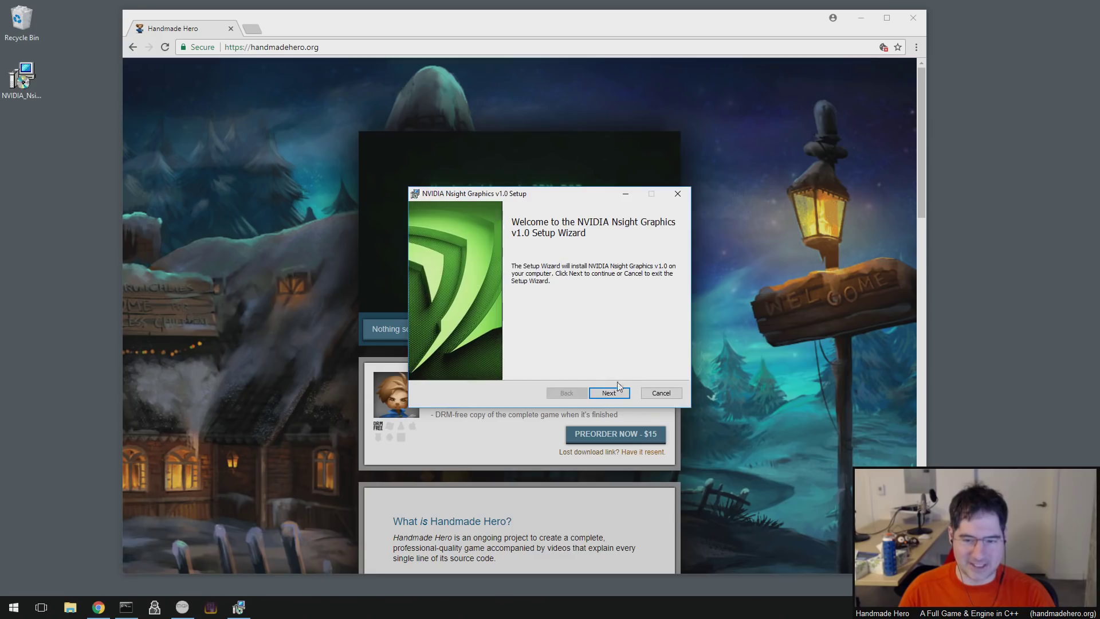
pyautogui.click(622, 394)
pyautogui.click(498, 366)
pyautogui.click(611, 393)
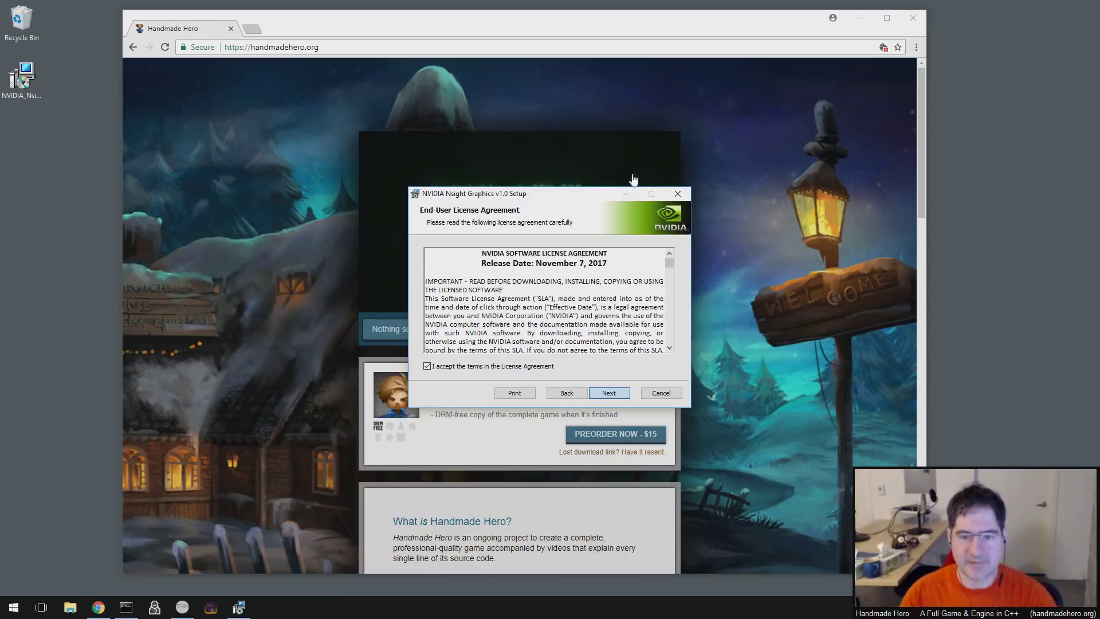
# - Close the Command Prompt, minimize Chrome, and advance the setup past the license page
pyautogui.click(861, 19)
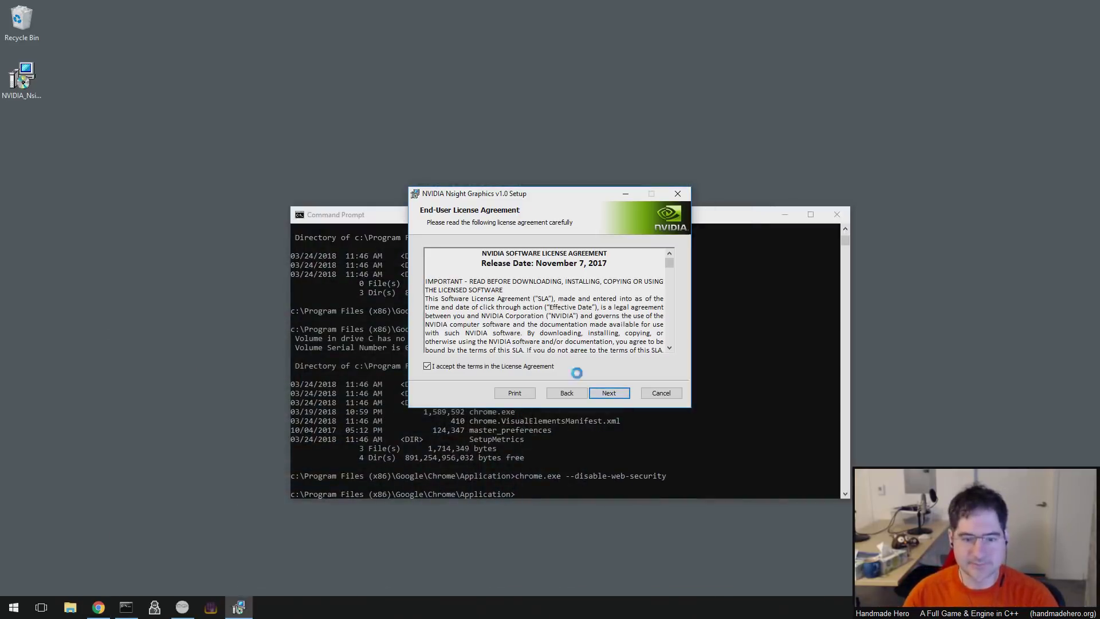
pyautogui.click(514, 454)
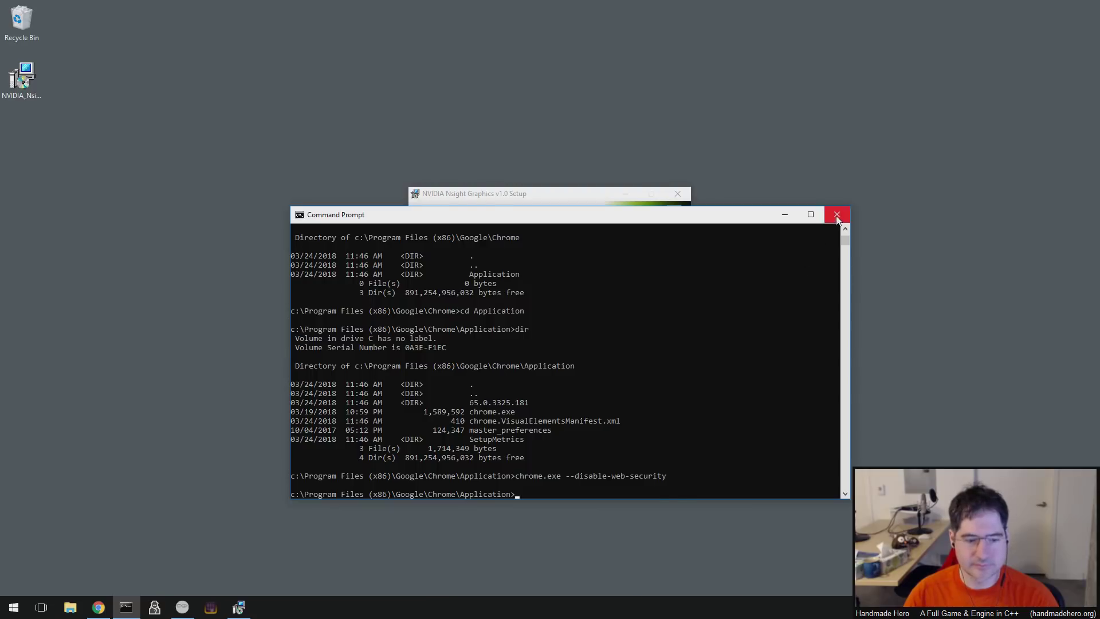
pyautogui.click(837, 216)
pyautogui.click(99, 608)
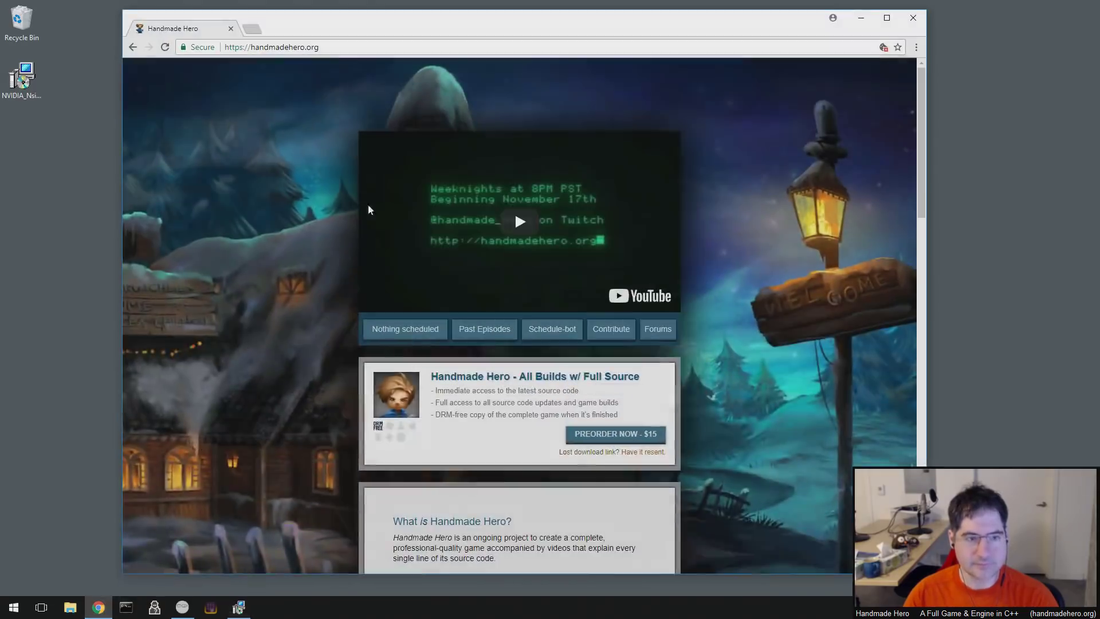
pyautogui.click(861, 18)
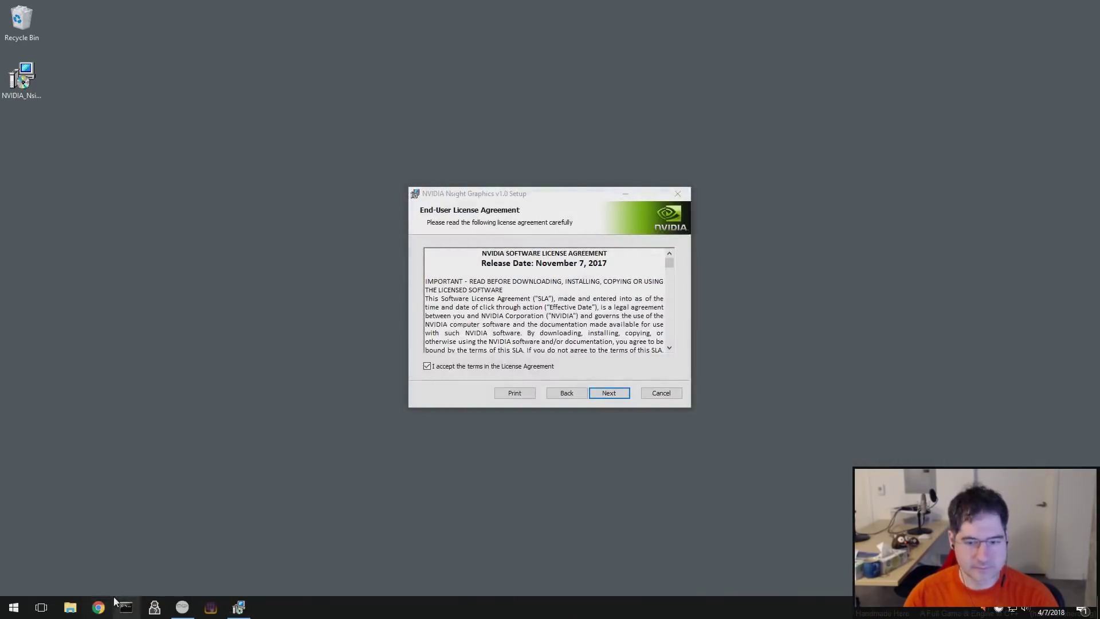
pyautogui.click(575, 356)
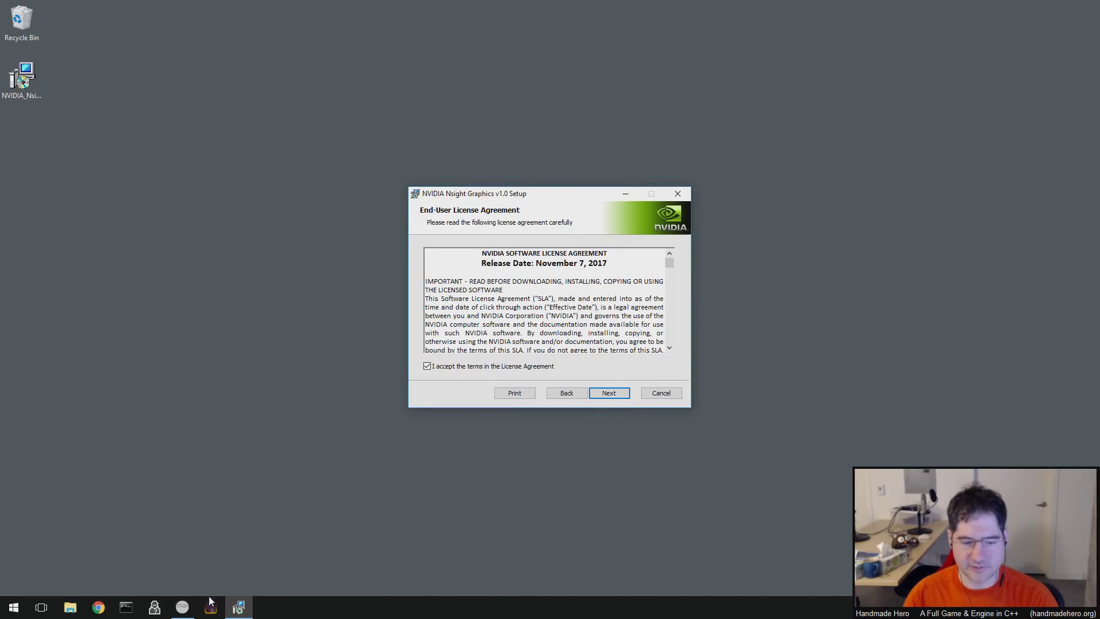
pyautogui.press('Return')
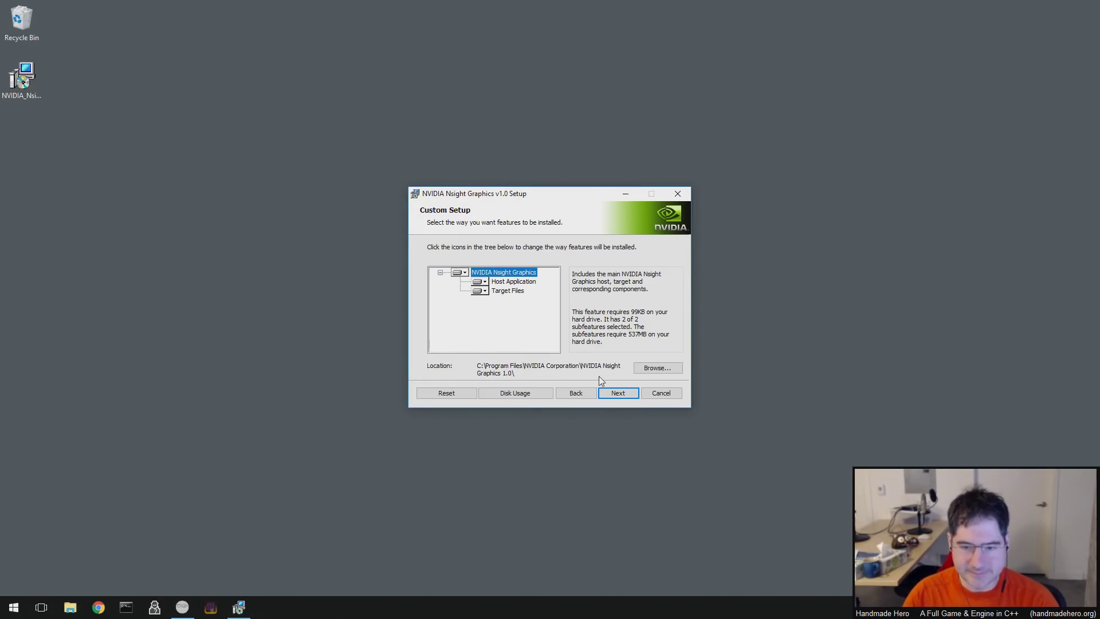
# - Keep the full feature set in Custom Setup and install Nsight Graphics v1.0
pyautogui.click(511, 285)
pyautogui.click(511, 292)
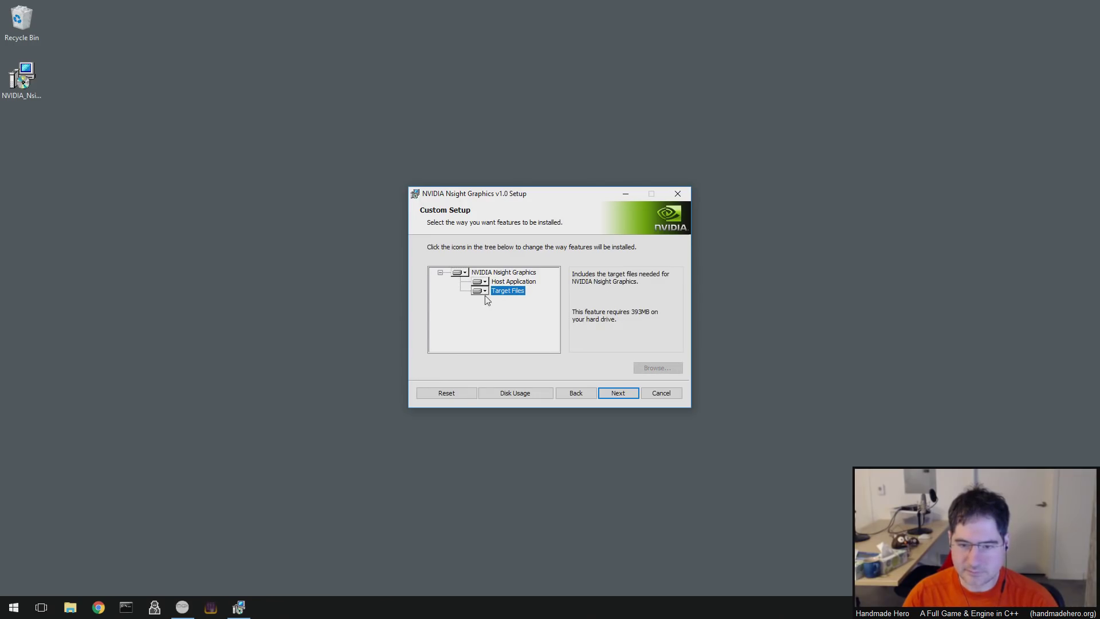
pyautogui.click(460, 273)
pyautogui.click(524, 273)
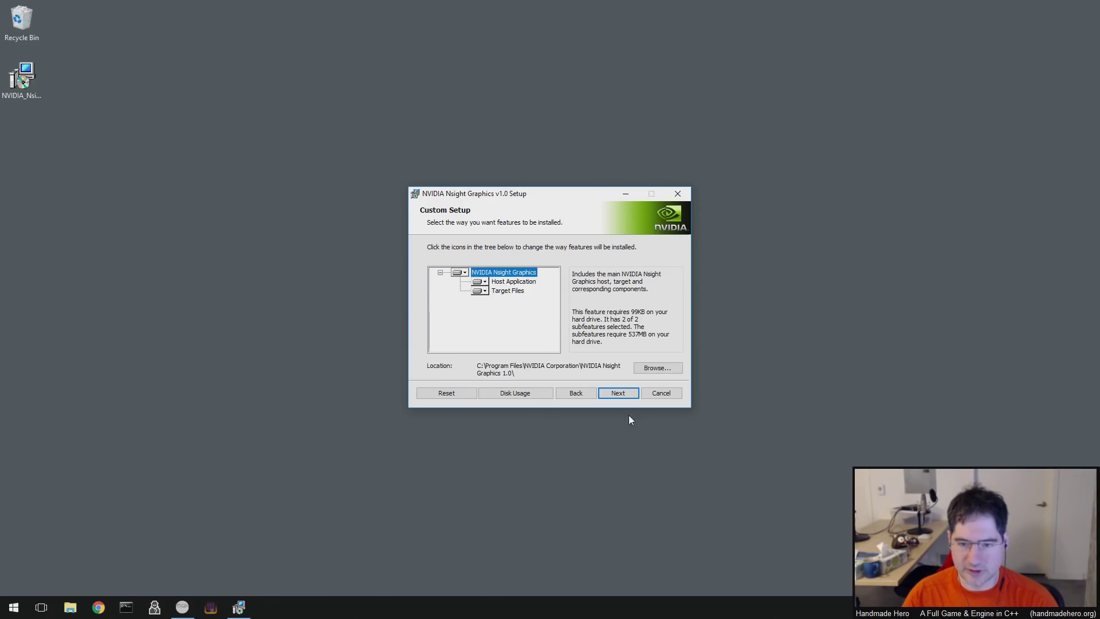
pyautogui.click(620, 397)
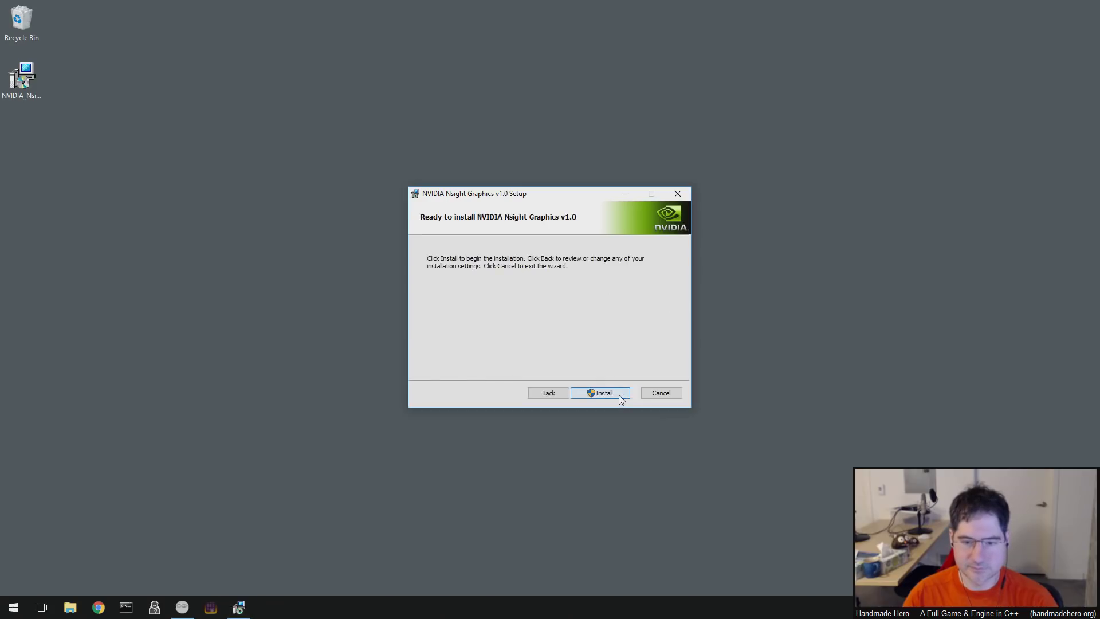
pyautogui.click(620, 397)
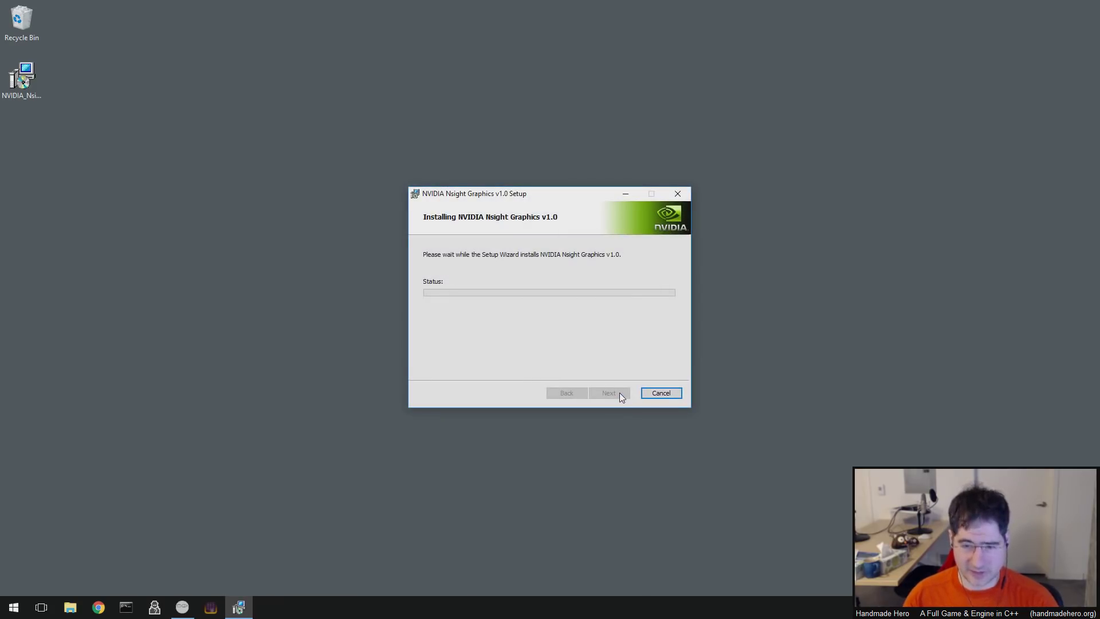
# - Open the NVIDIA Control Panel from the desktop menu and approve the permission prompt
pyautogui.click(344, 303)
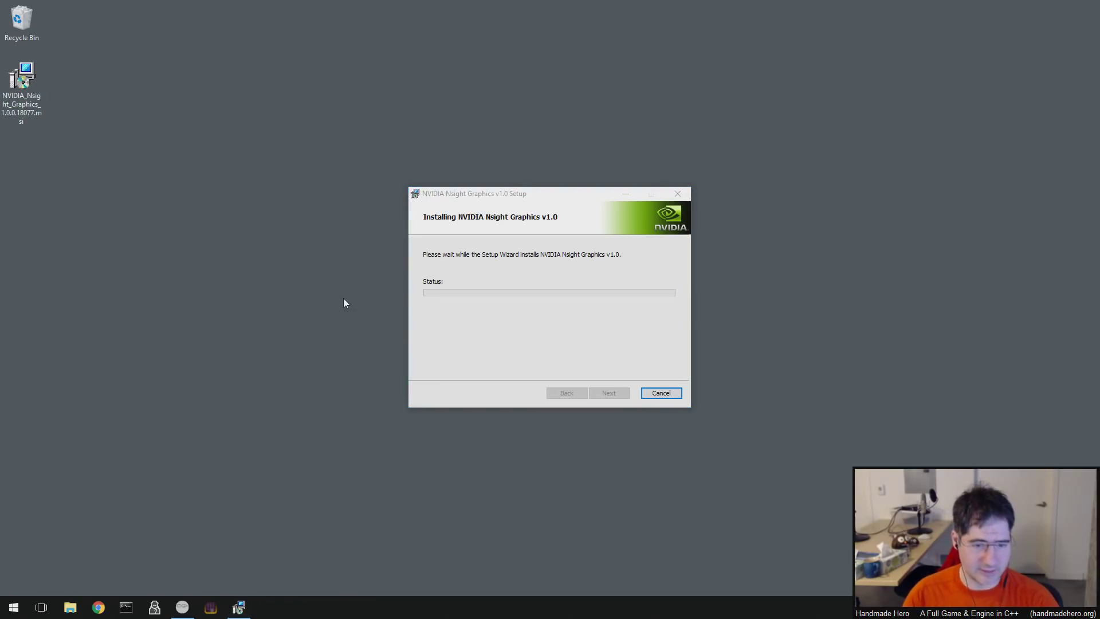
pyautogui.rightClick(344, 302)
pyautogui.click(245, 407)
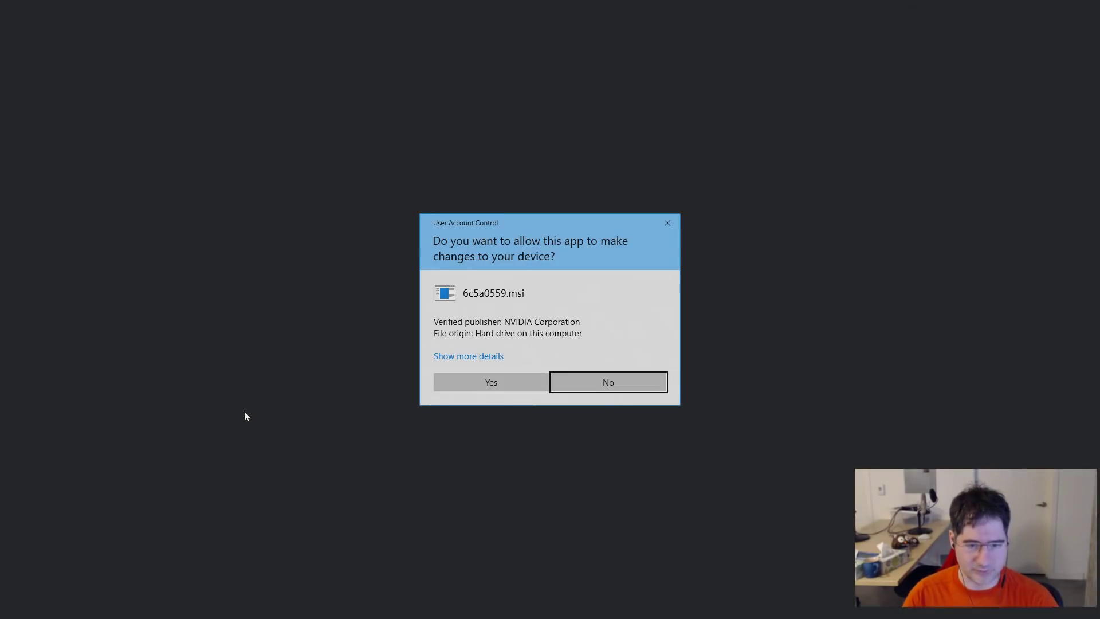
pyautogui.click(493, 387)
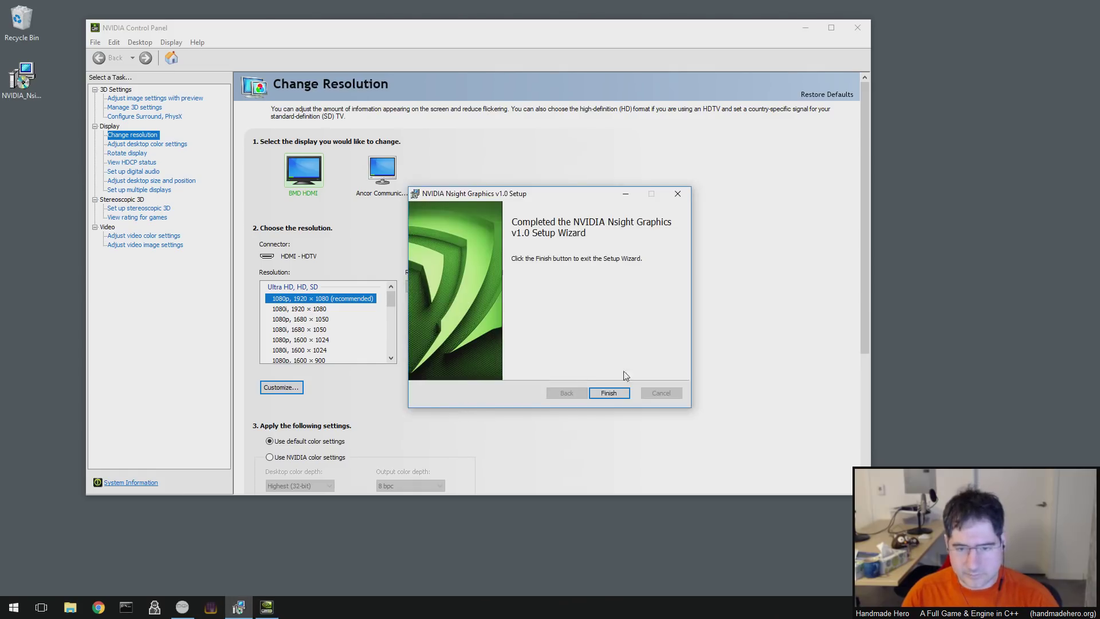
# - Close the Nsight setup wizard and confirm the GeForce GTX 1080 runs driver 388.13 in System Information
pyautogui.click(609, 393)
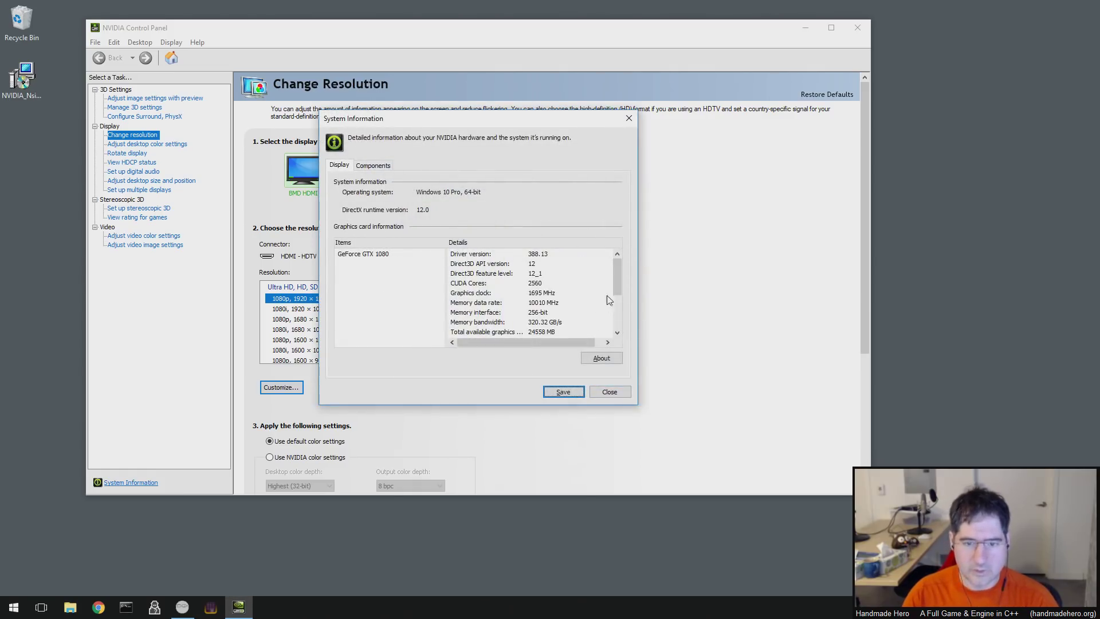
pyautogui.click(547, 259)
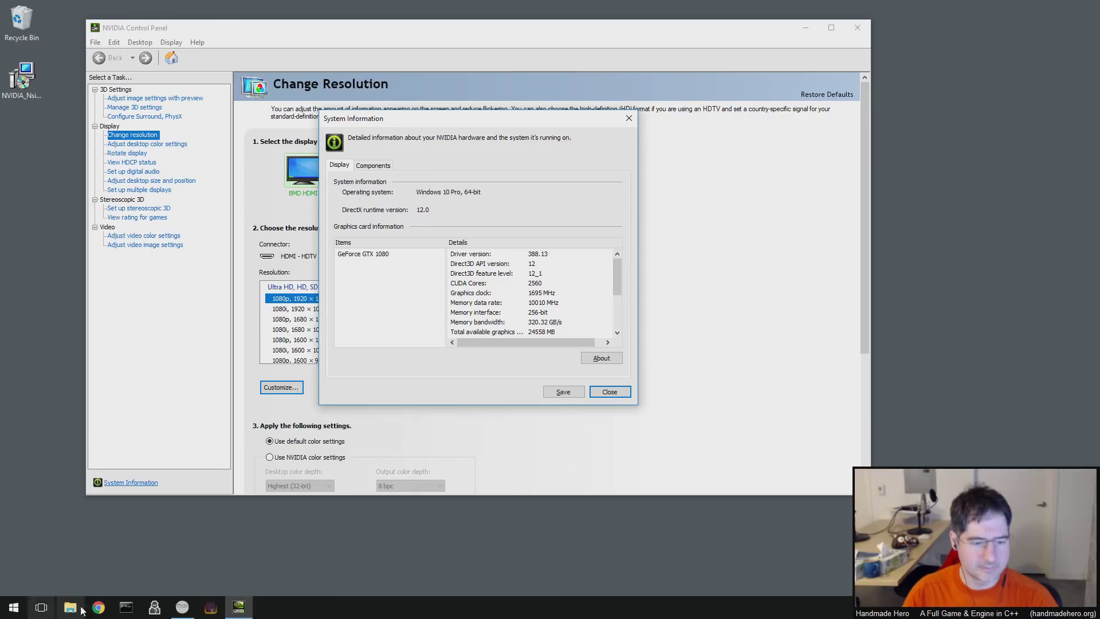
pyautogui.click(101, 607)
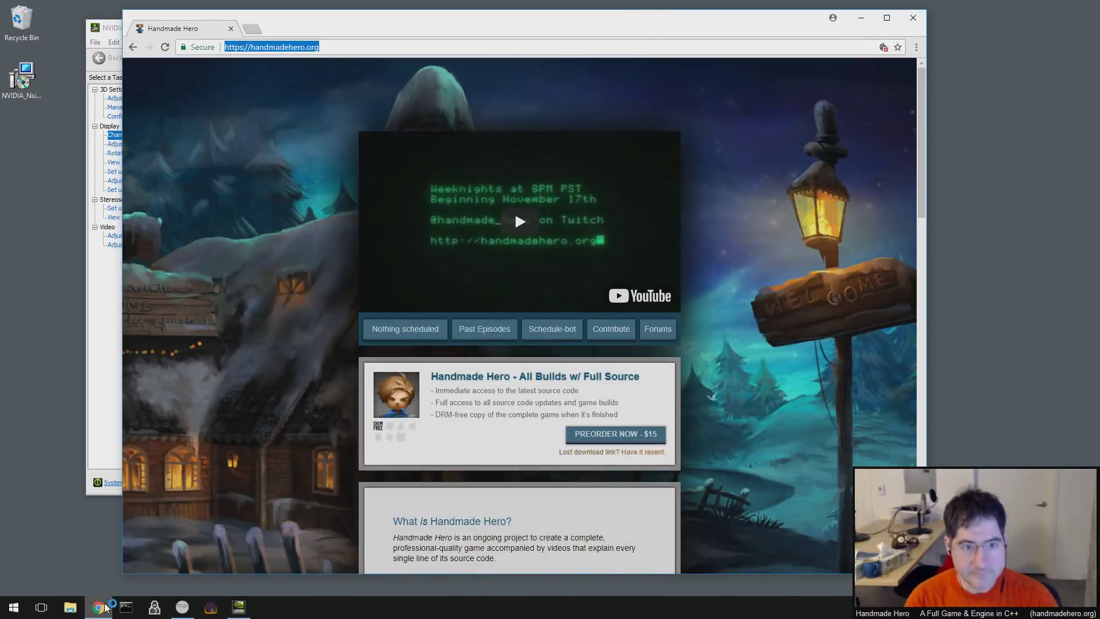
# - Search Google in a new tab for 'nvidia driver download' and view the NVIDIA Download Drivers result
pyautogui.hotkey('ctrl', 't')
pyautogui.write('nvidi')
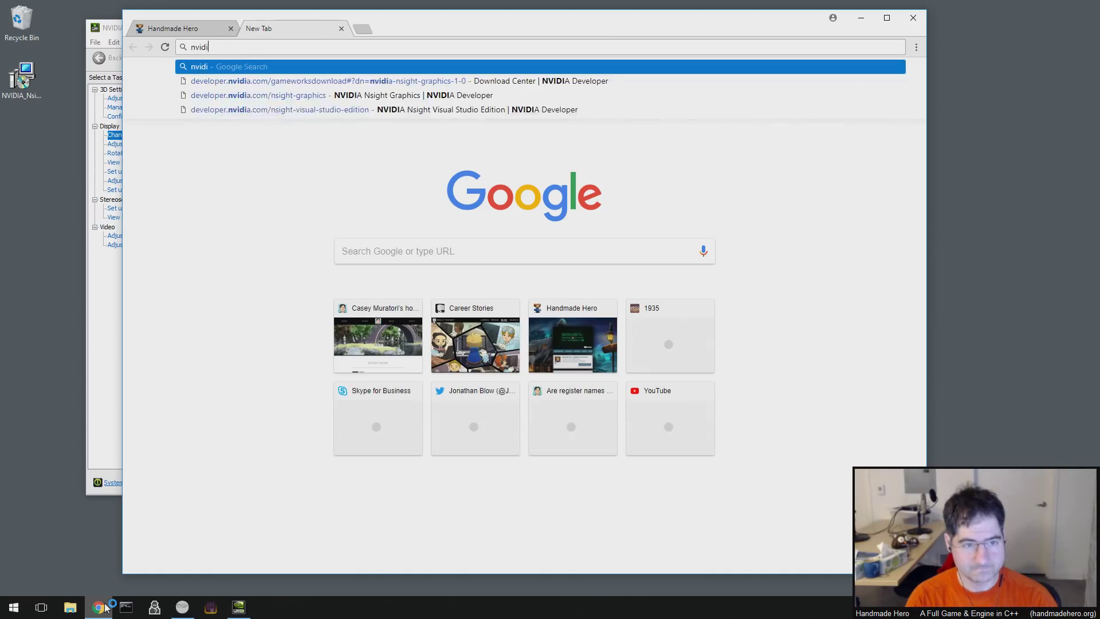
pyautogui.write('a driver download')
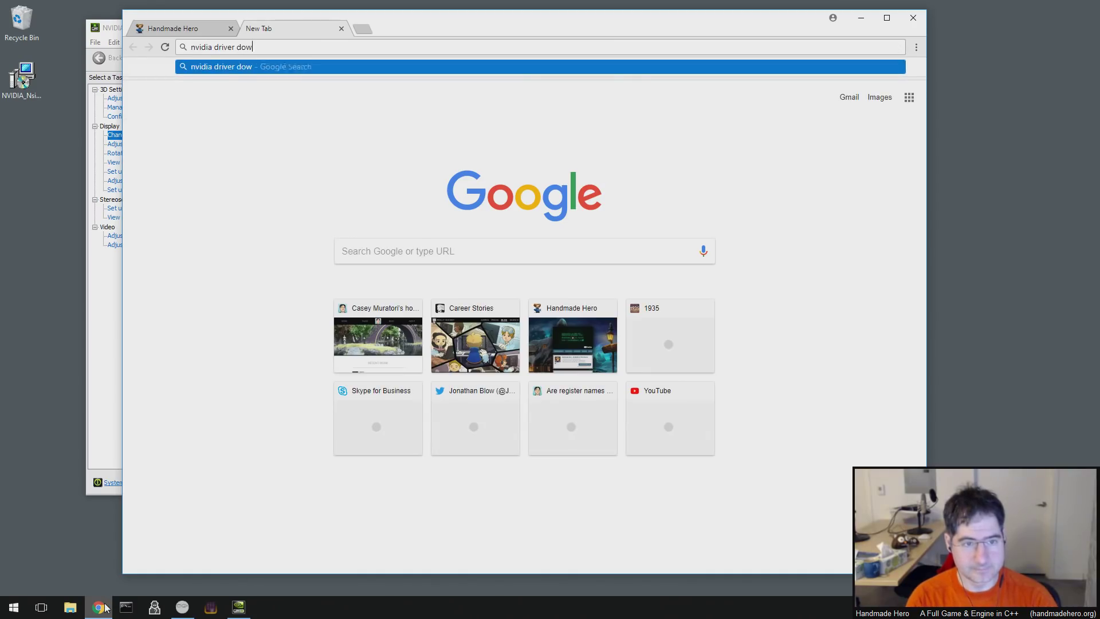
pyautogui.press('Return')
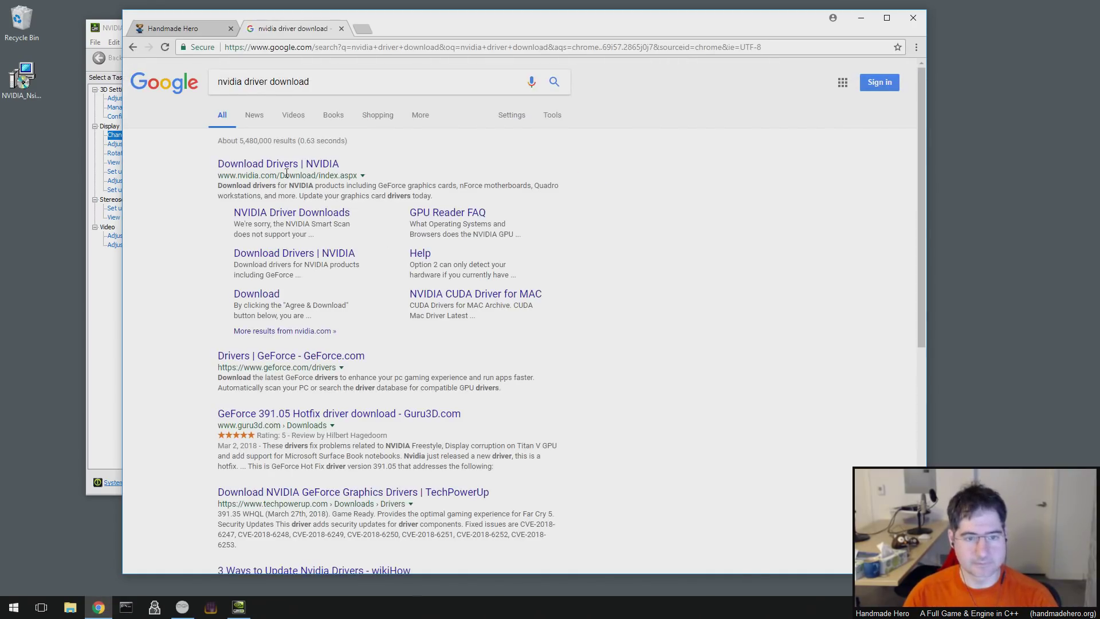
pyautogui.click(287, 165)
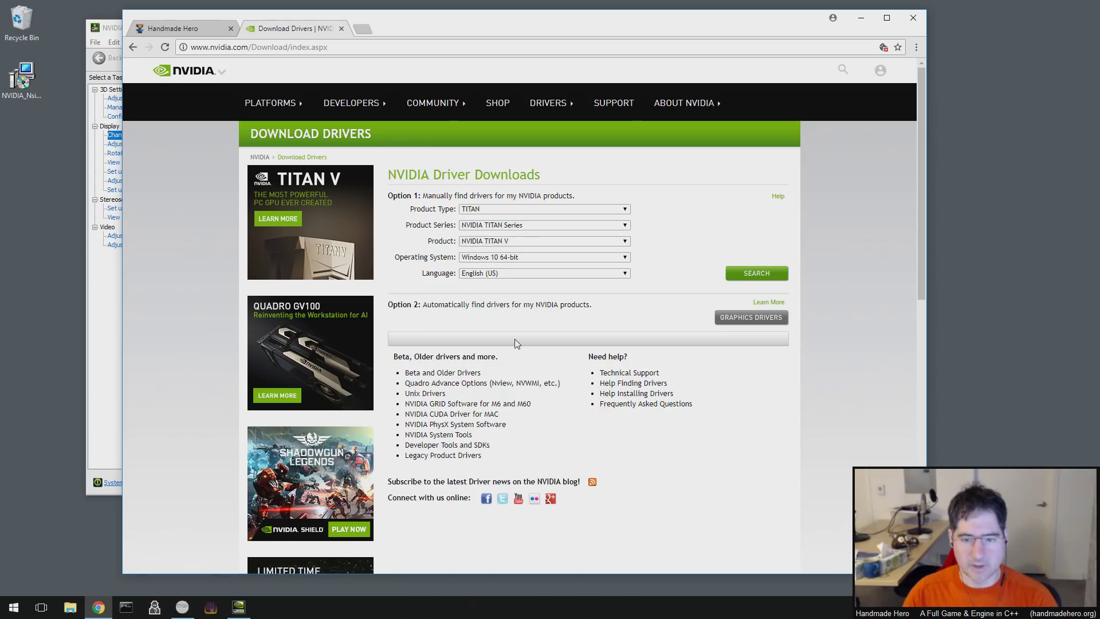
pyautogui.hotkey('alt', 'Left')
# - Search for 'nvidia nsight graphics' and reach the Nsight Graphics Download Center from its developer page
pyautogui.moveTo(308, 82); pyautogui.dragTo(245, 82)
pyautogui.write('nsight')
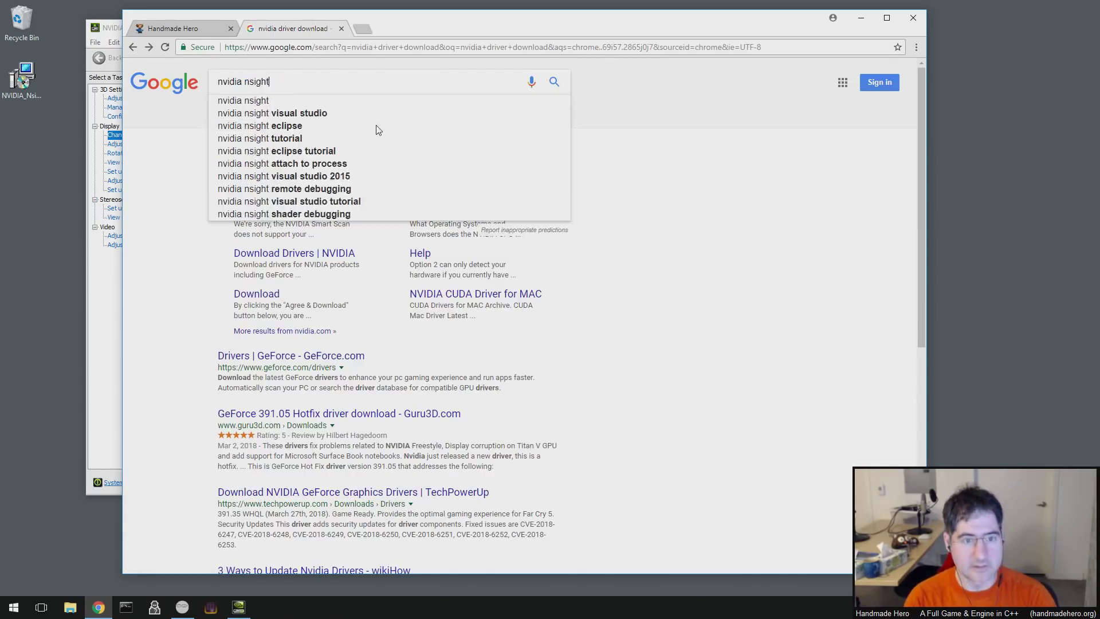
pyautogui.write(' graphics')
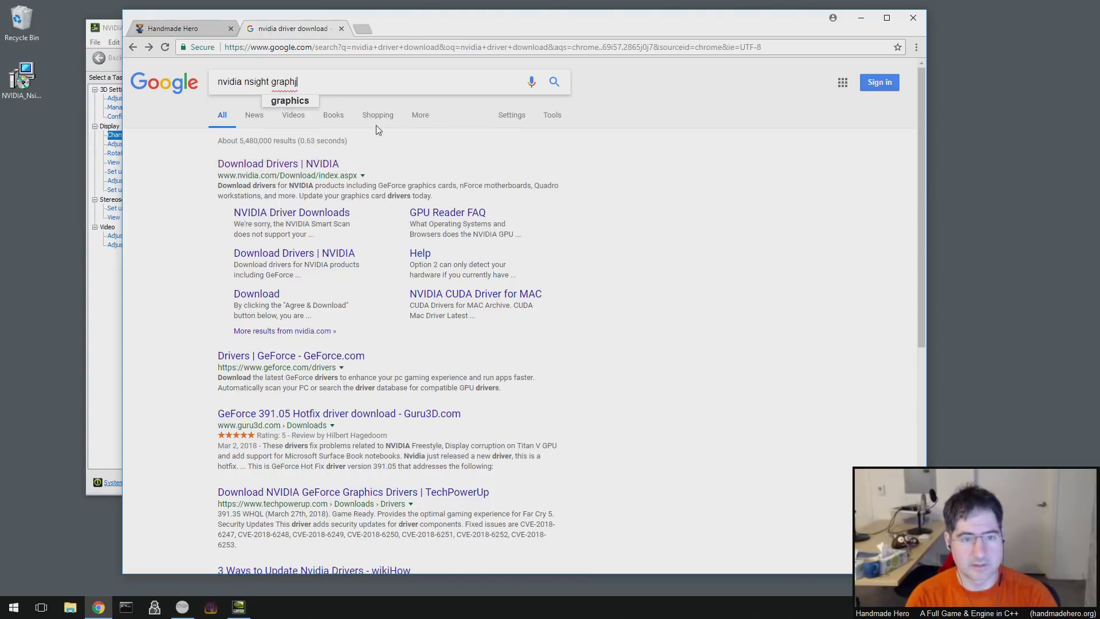
pyautogui.press('Return')
pyautogui.click(315, 170)
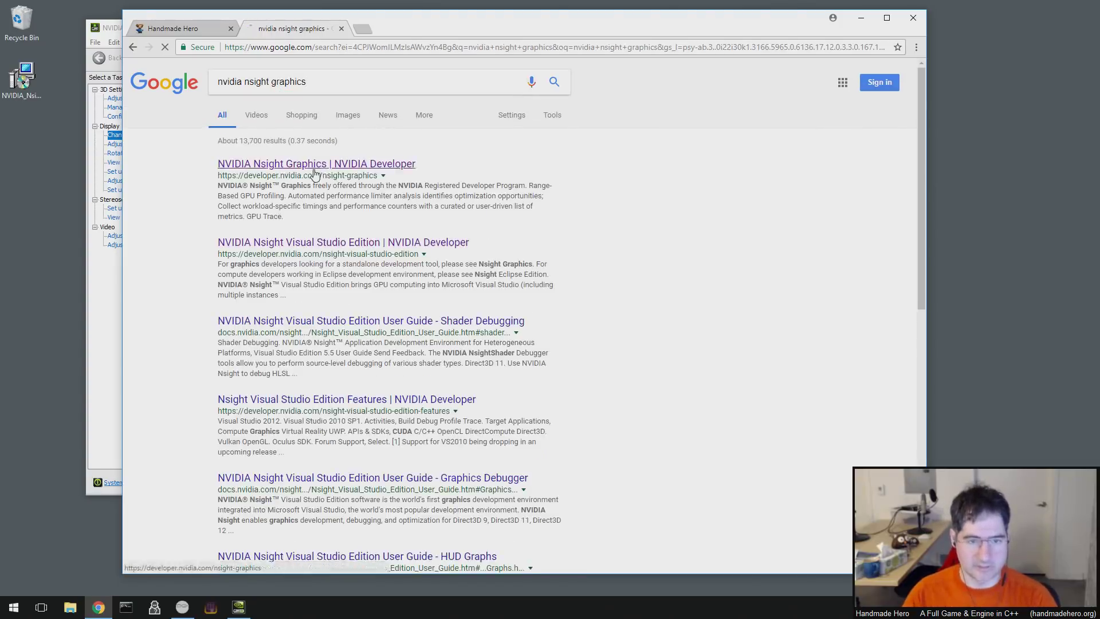
pyautogui.scroll(-2, 387, 261)
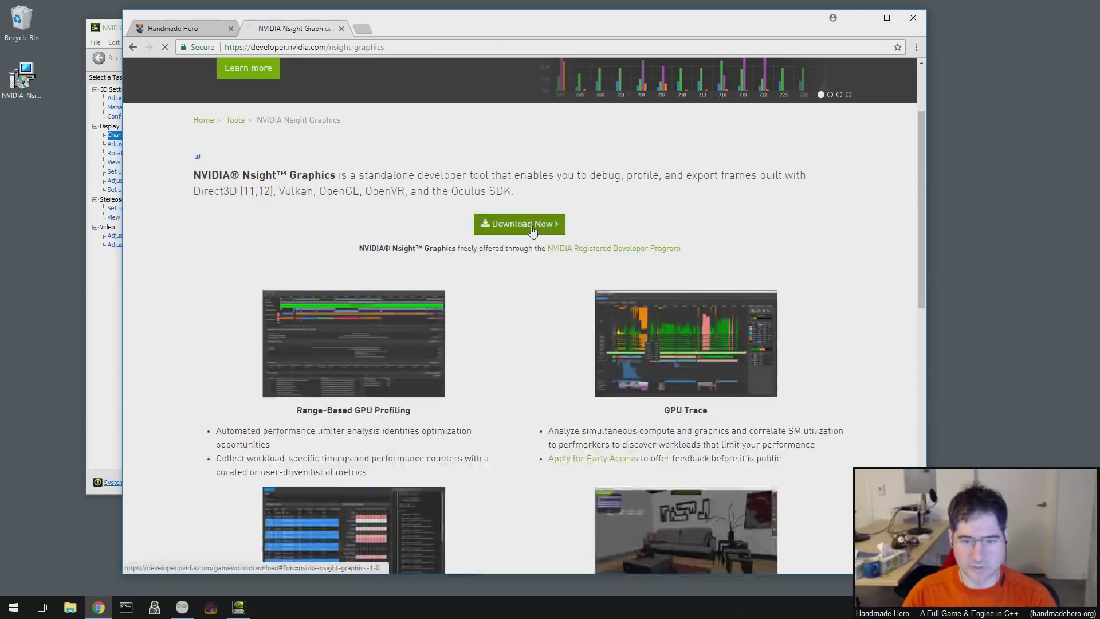
pyautogui.click(533, 228)
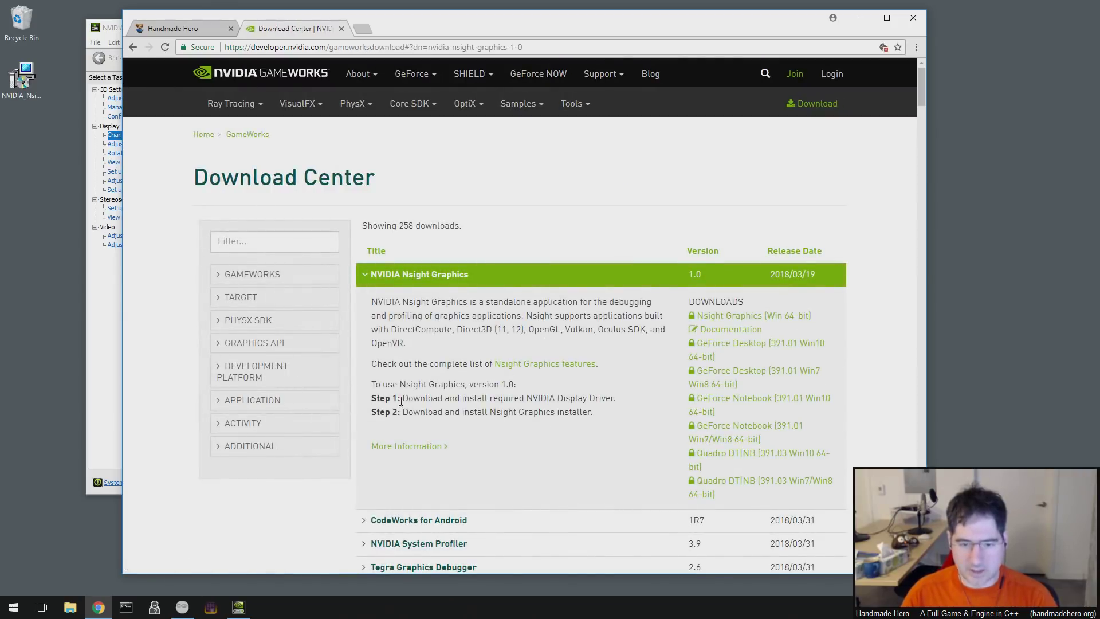
# - Compare the Step 1 driver requirement with the installed version and open the GeForce Desktop 391.01 Win10 64-bit driver link
pyautogui.moveTo(402, 400); pyautogui.dragTo(631, 405)
pyautogui.click(631, 407)
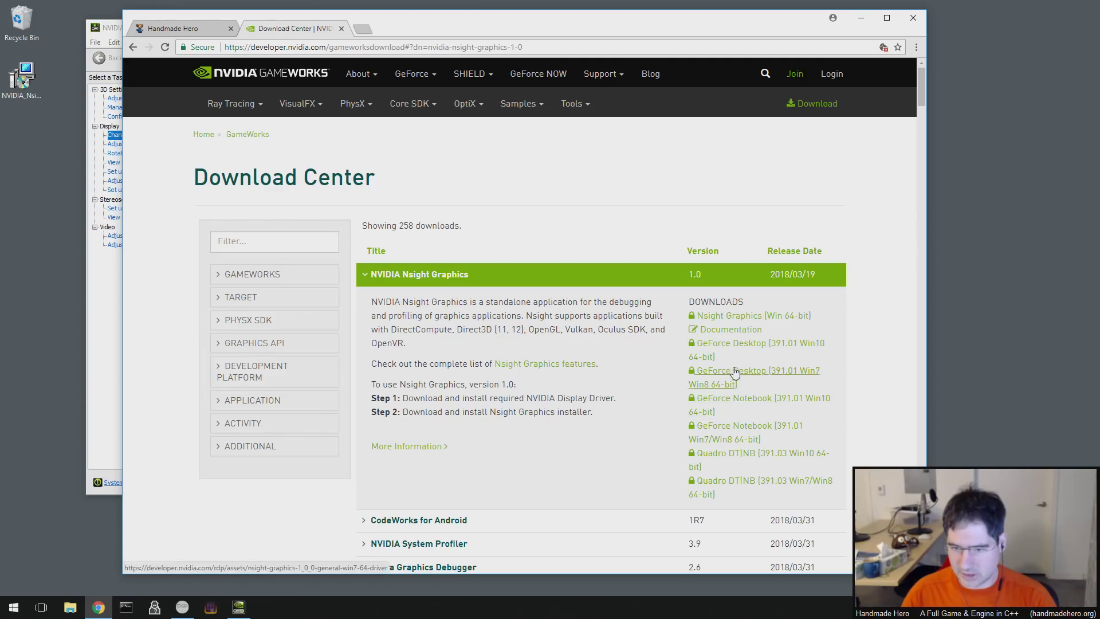
pyautogui.hotkey('alt', 'Tab')
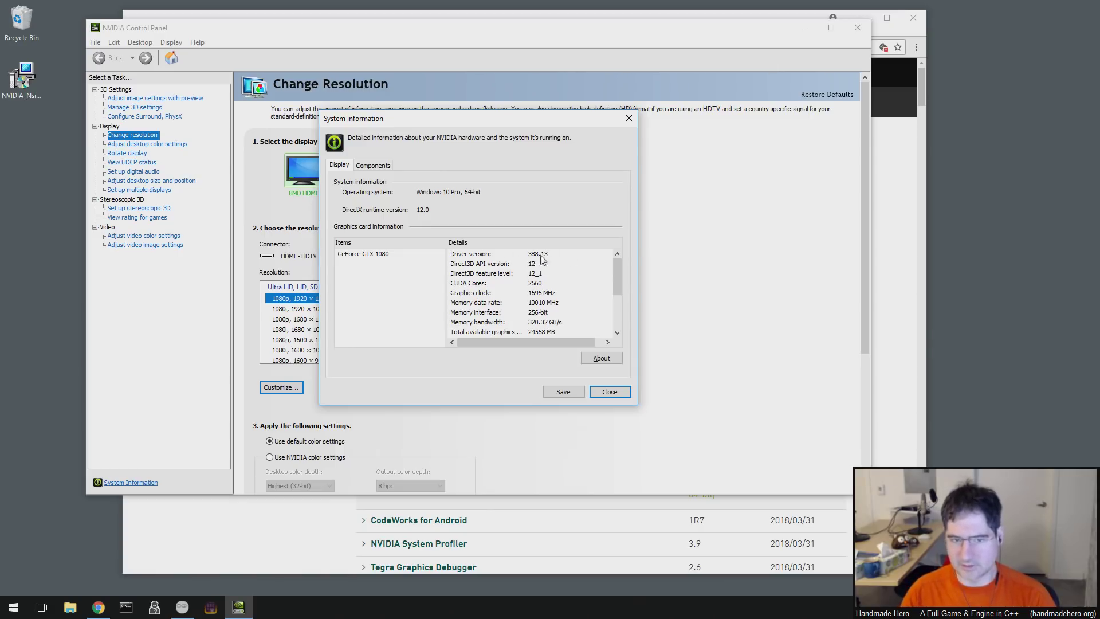
pyautogui.hotkey('alt', 'Tab')
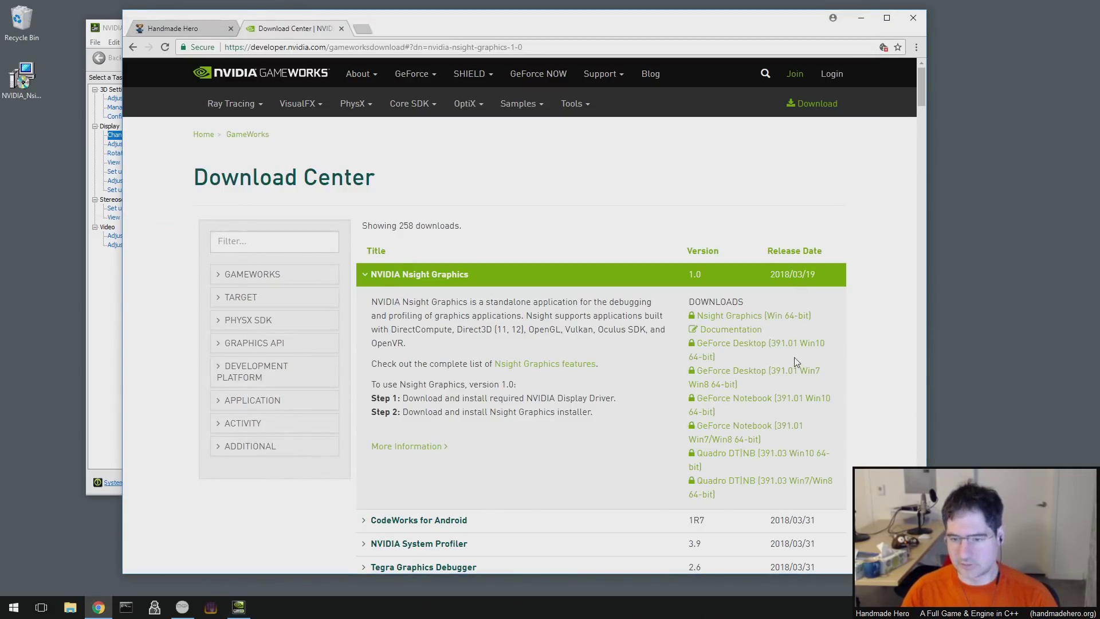
pyautogui.click(745, 350)
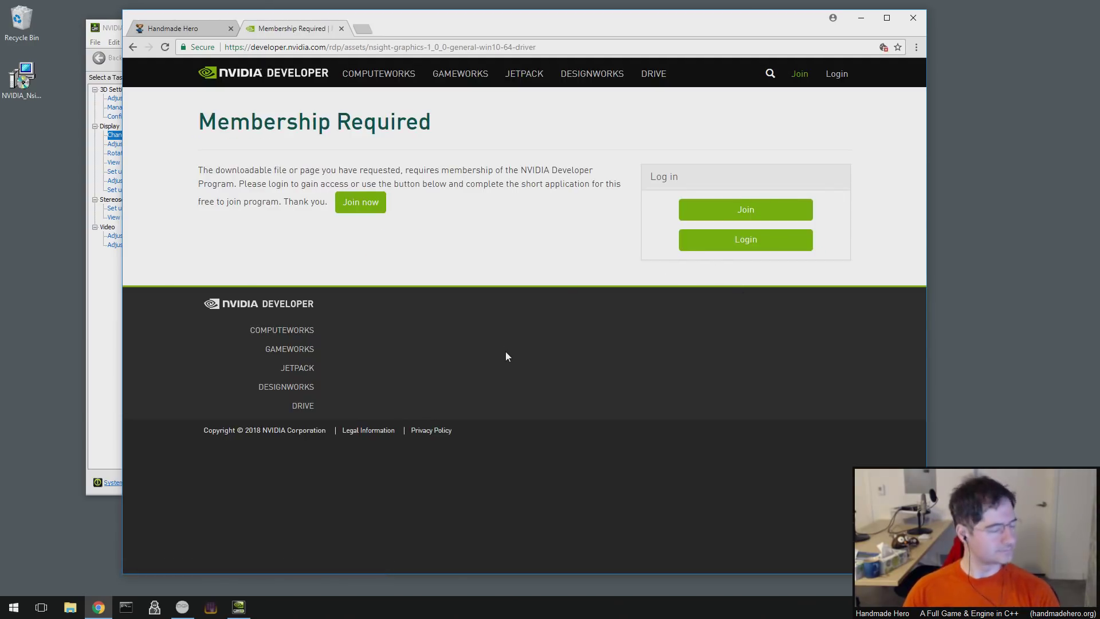
# - Eject the XFer (D:) USB drive from File Explorer
pyautogui.click(70, 607)
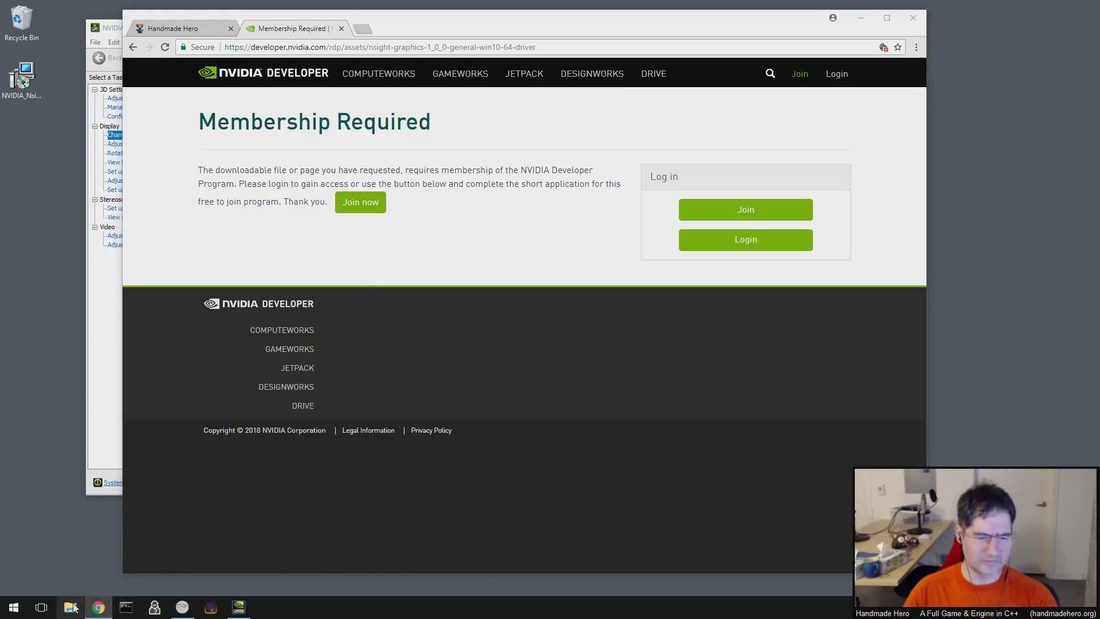
pyautogui.click(413, 411)
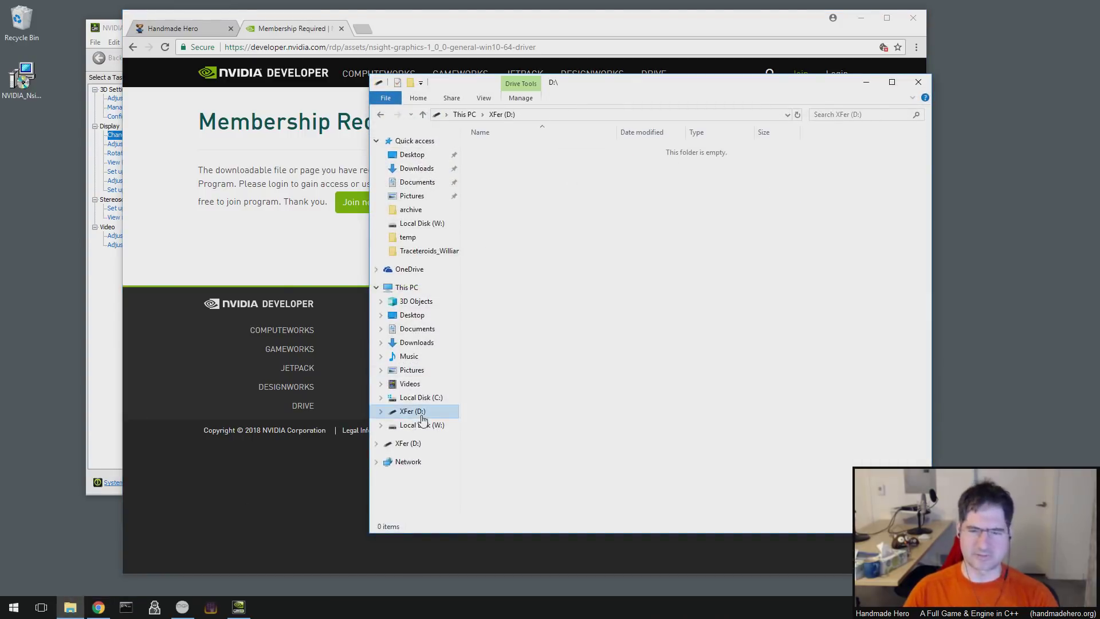
pyautogui.rightClick(421, 413)
pyautogui.click(293, 310)
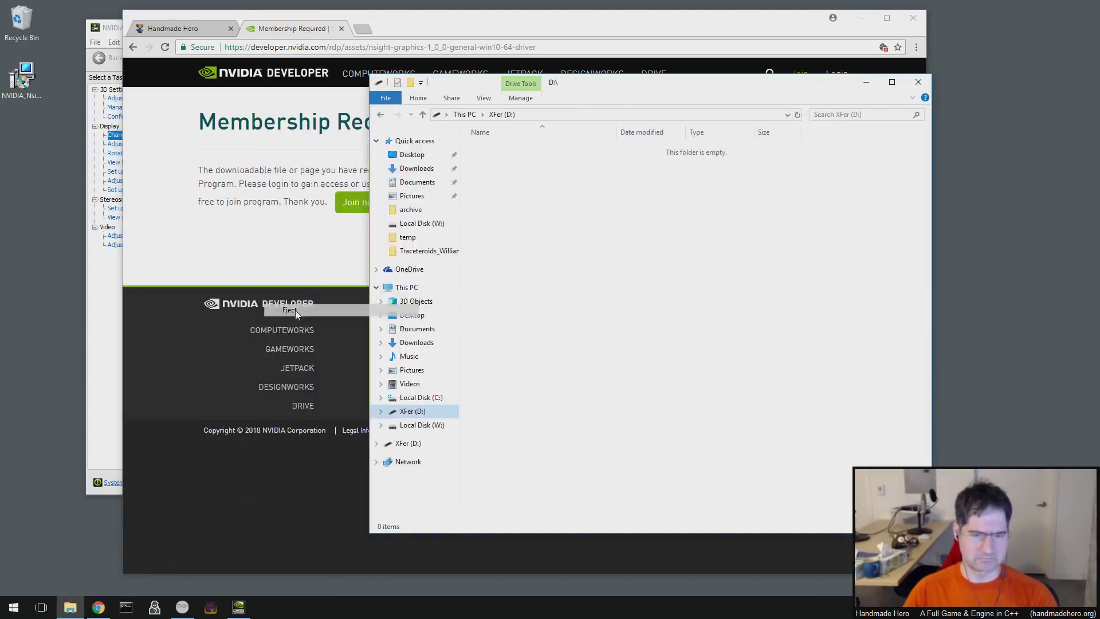
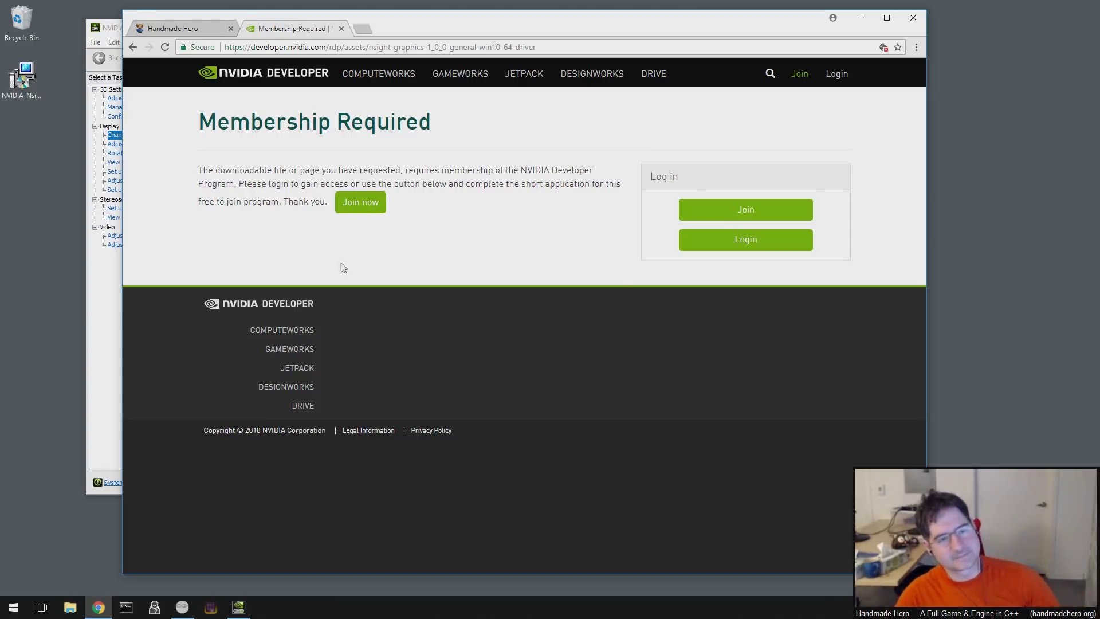
# - Close the Membership Required tab, the System Information window, and the NVIDIA Control Panel
pyautogui.click(342, 29)
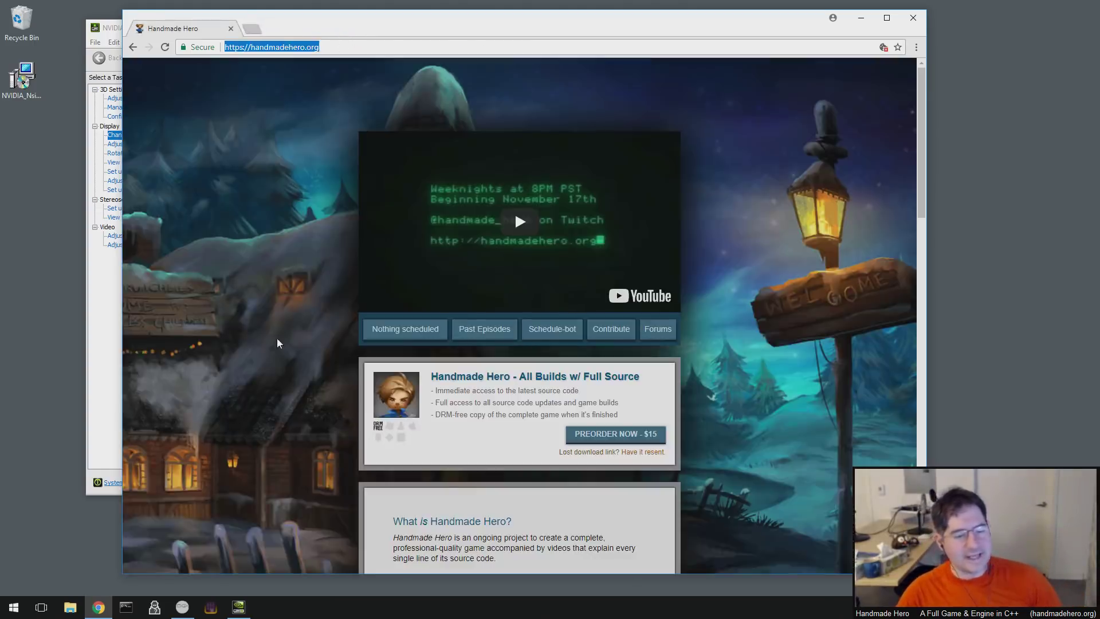
pyautogui.click(117, 25)
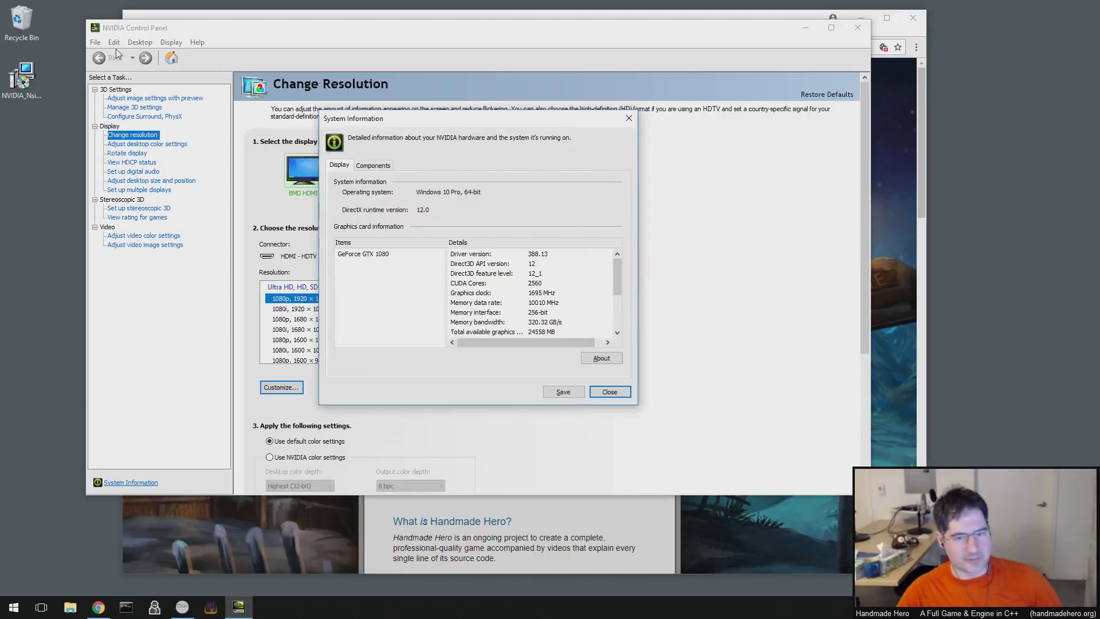
pyautogui.click(610, 391)
pyautogui.moveTo(294, 36); pyautogui.dragTo(268, 37)
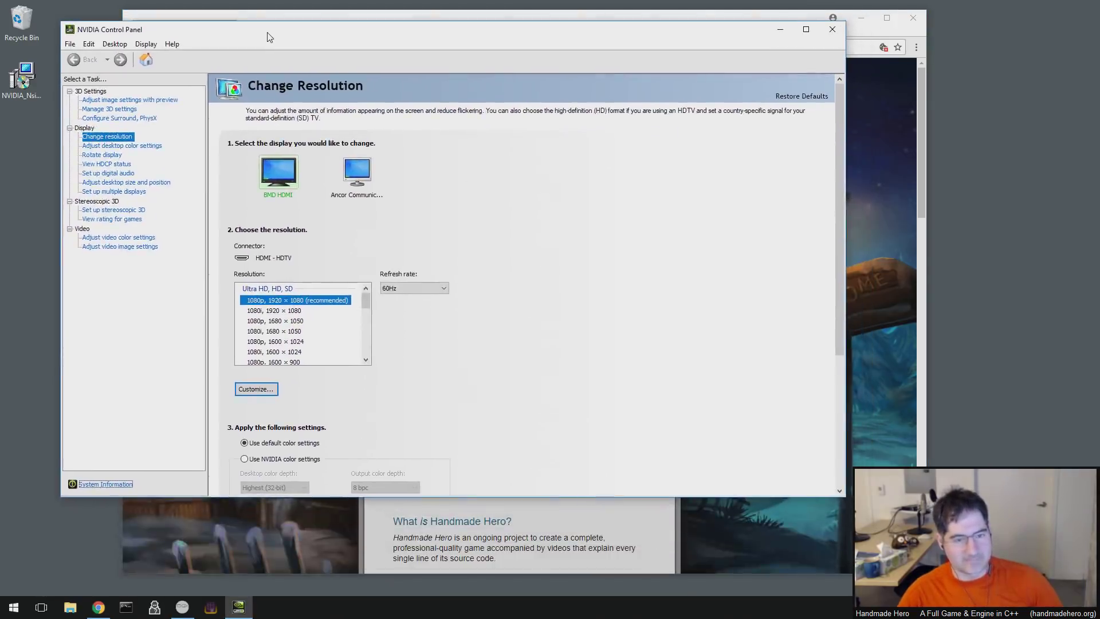
pyautogui.click(829, 28)
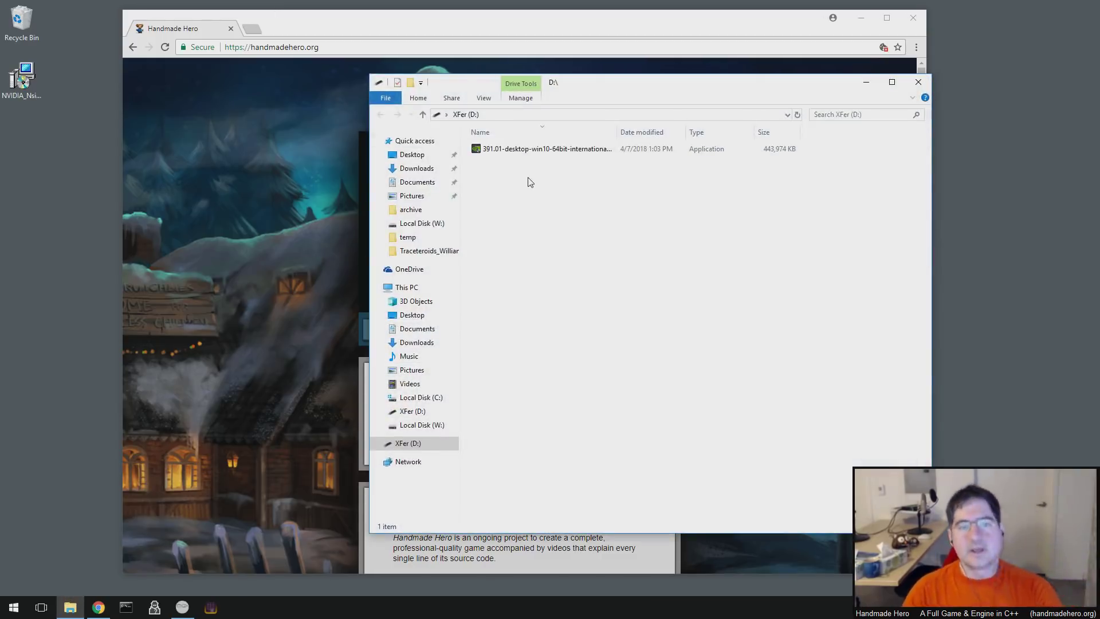
# - Launch the 391.01 driver installer from XFer (D:) and minimize Chrome
pyautogui.moveTo(530, 82); pyautogui.dragTo(629, 75)
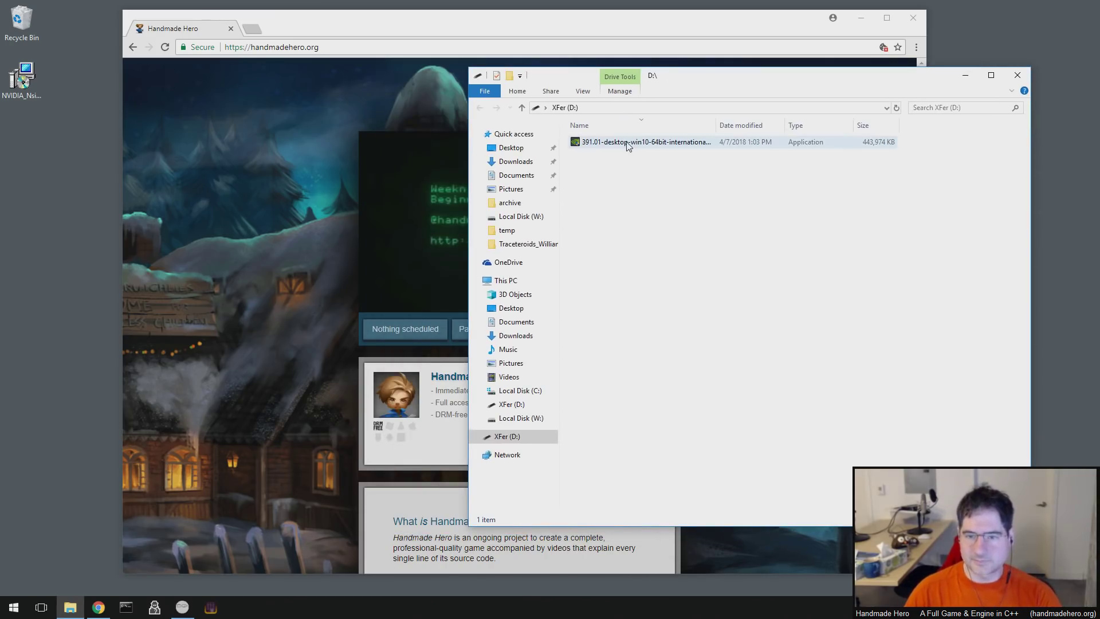
pyautogui.doubleClick(628, 143)
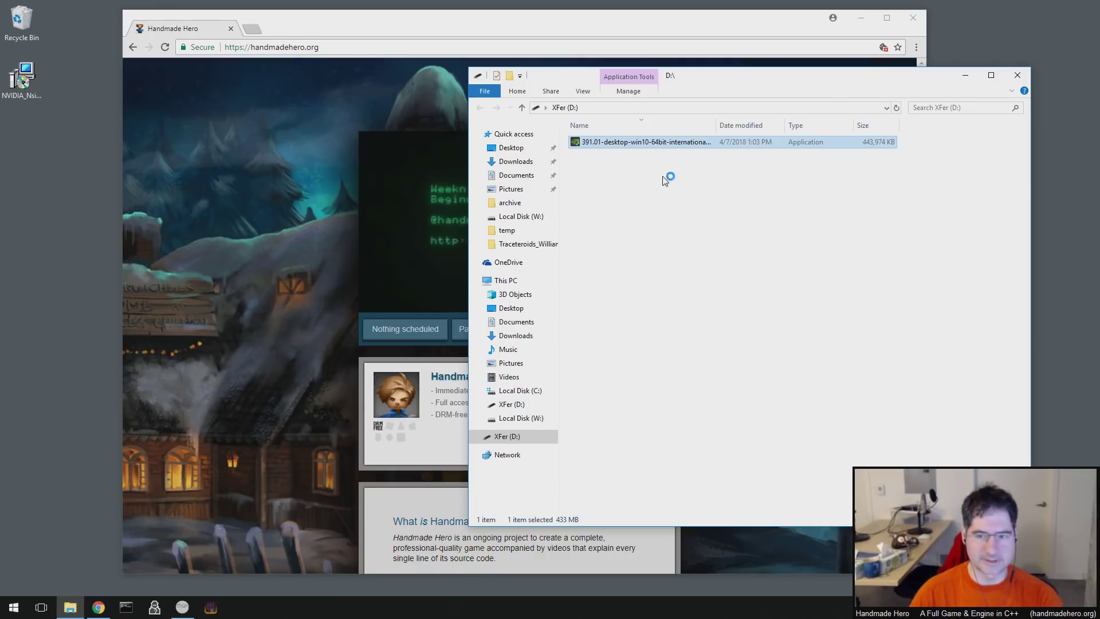
pyautogui.click(362, 28)
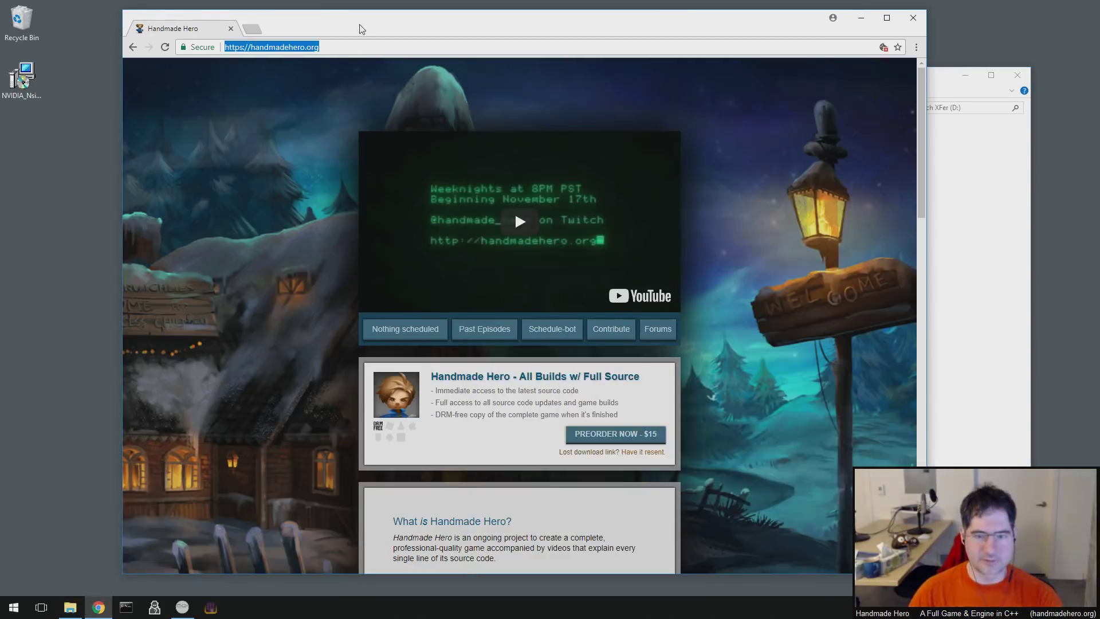
pyautogui.click(862, 17)
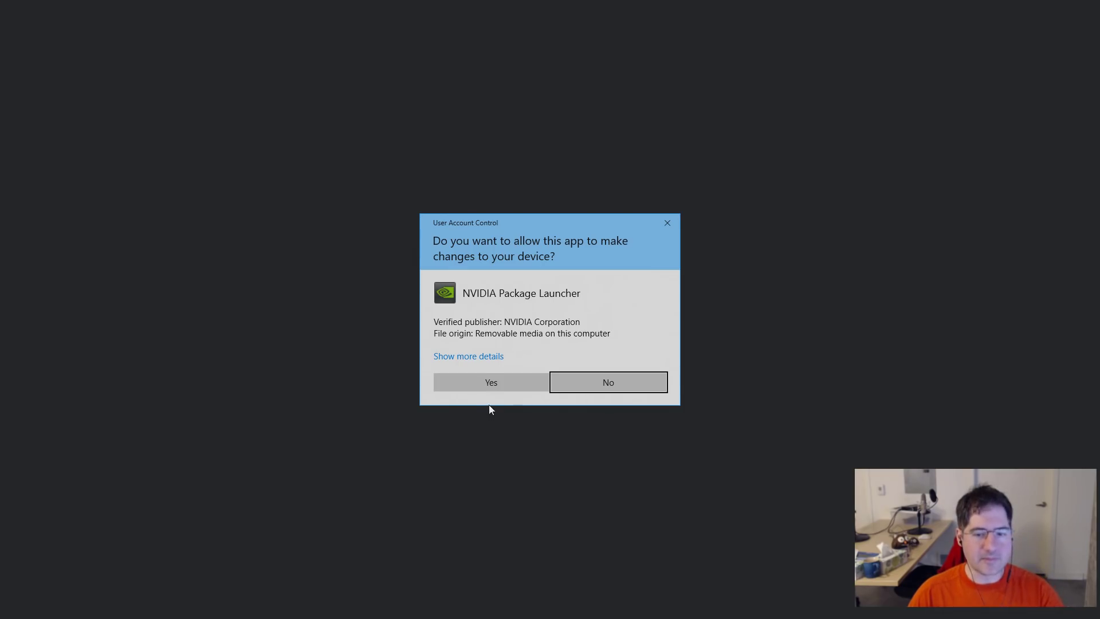
# - Allow the package launcher, extracting to C:\NVIDIA\DisplayDriver\391.01\Win10_64\International
pyautogui.click(505, 379)
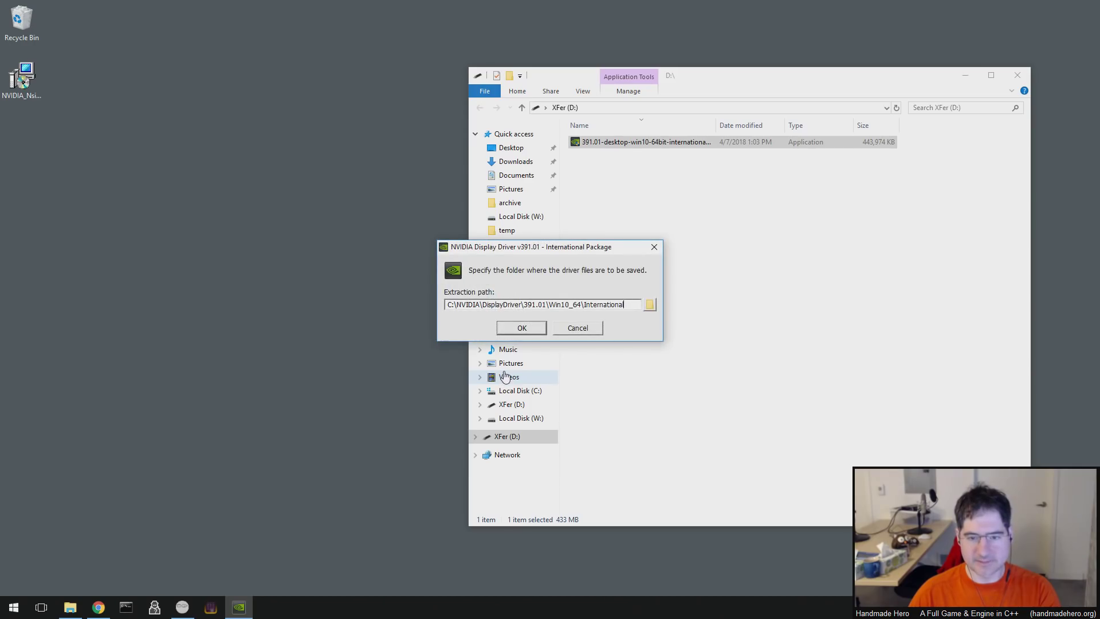
pyautogui.click(537, 327)
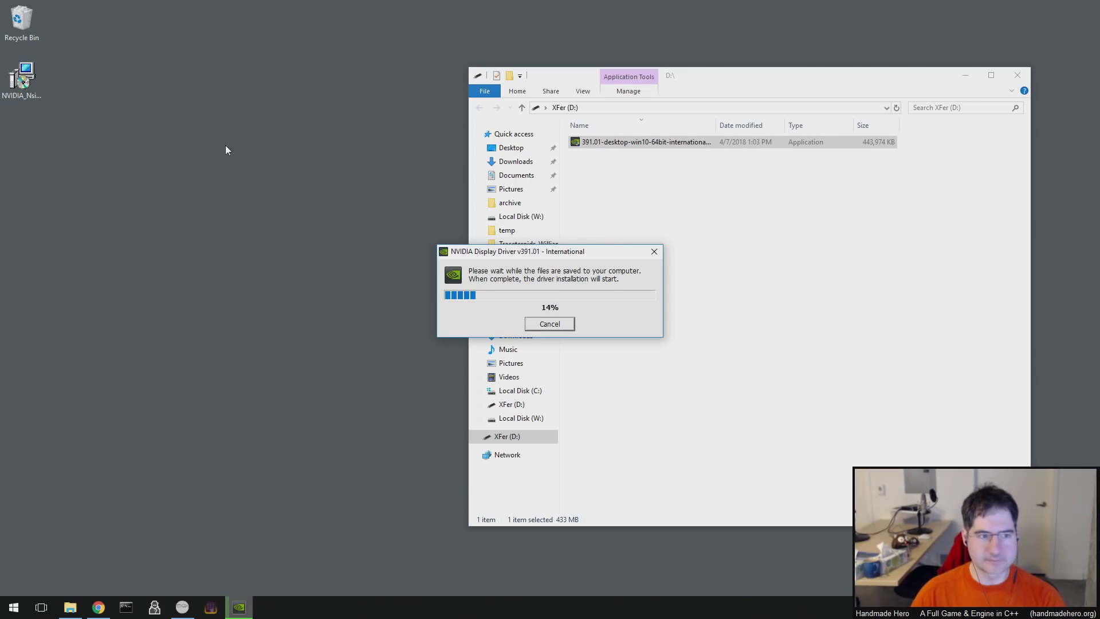
pyautogui.click(49, 113)
pyautogui.click(70, 612)
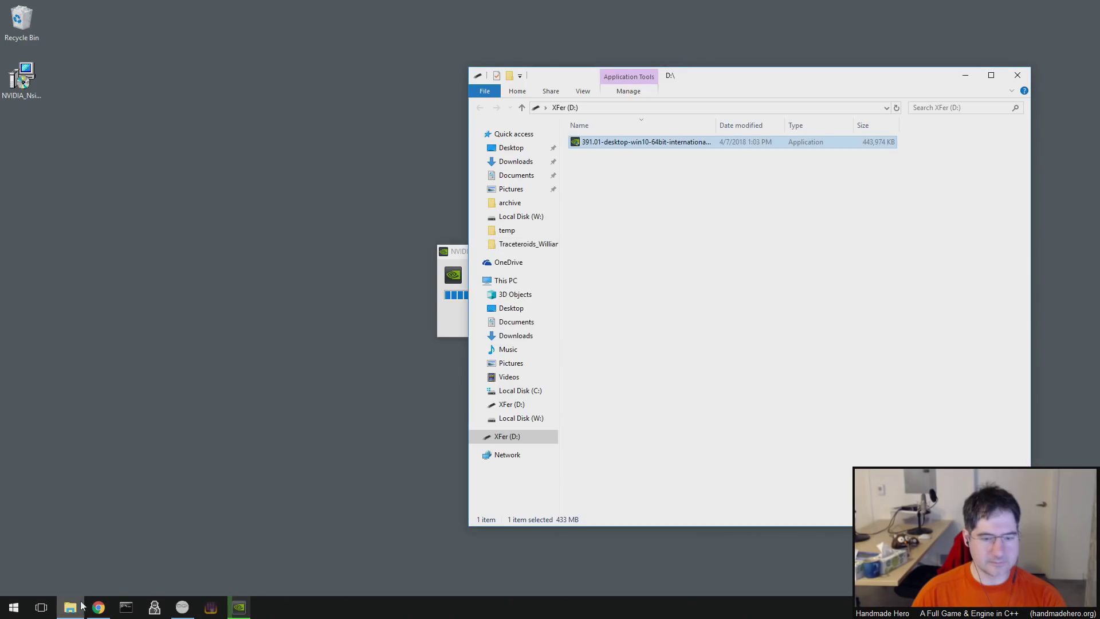
# - Create a new folder named nvidia on Local Disk (W:)
pyautogui.click(523, 419)
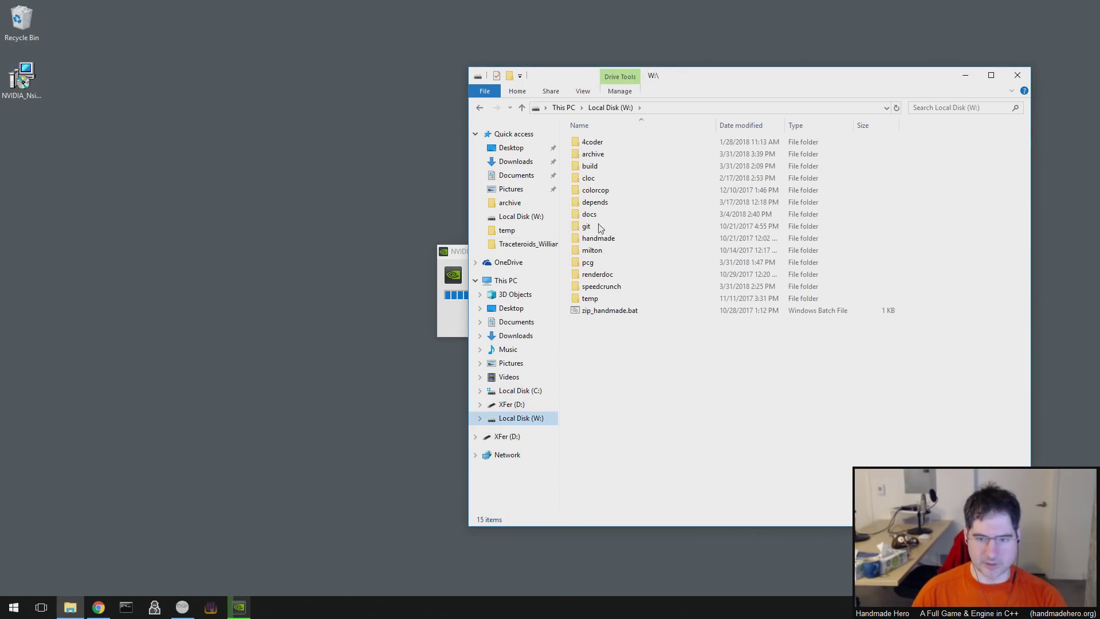
pyautogui.rightClick(626, 353)
pyautogui.moveTo(527, 500)
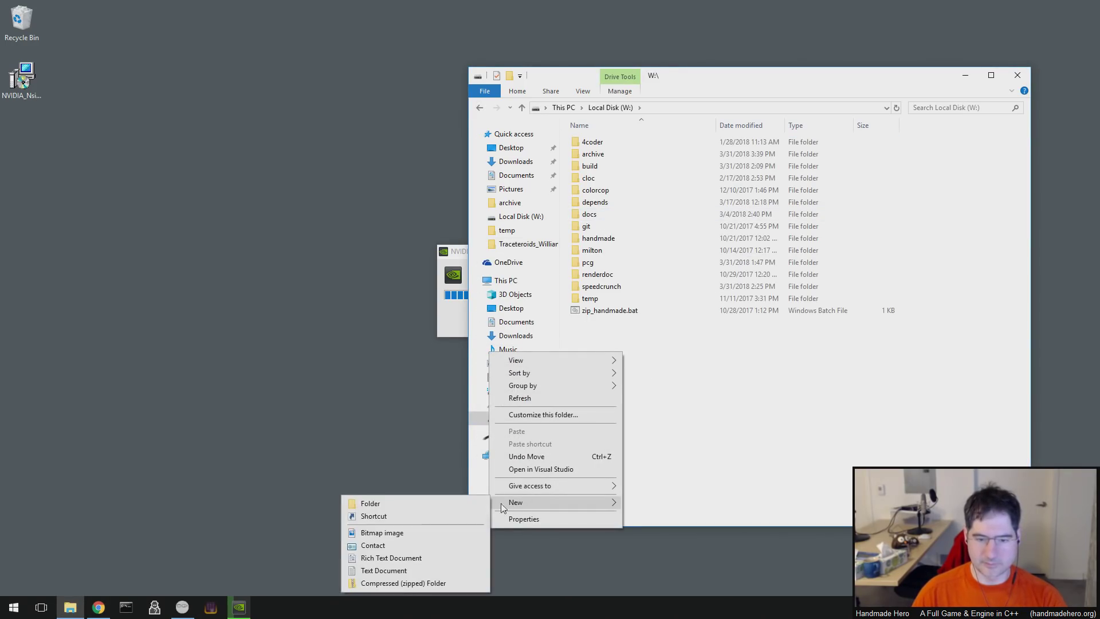
pyautogui.click(428, 506)
pyautogui.write('nvidia')
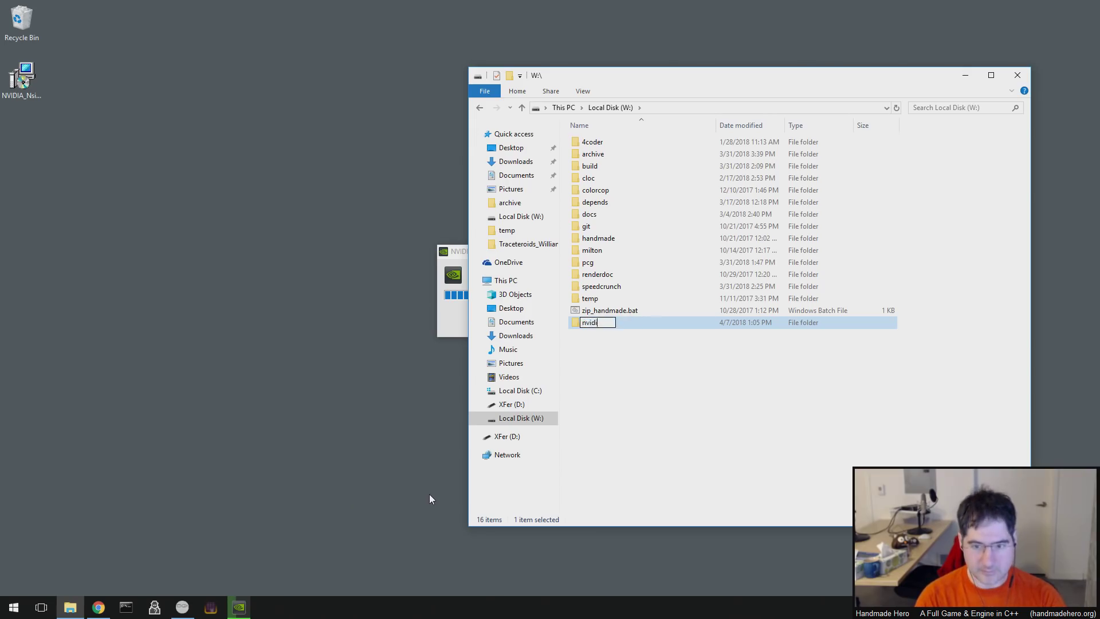
pyautogui.press('Return')
pyautogui.press('Return')
# - Move the Nsight Graphics installer from the desktop into the nvidia folder
pyautogui.moveTo(22, 78); pyautogui.dragTo(651, 195)
pyautogui.click(688, 237)
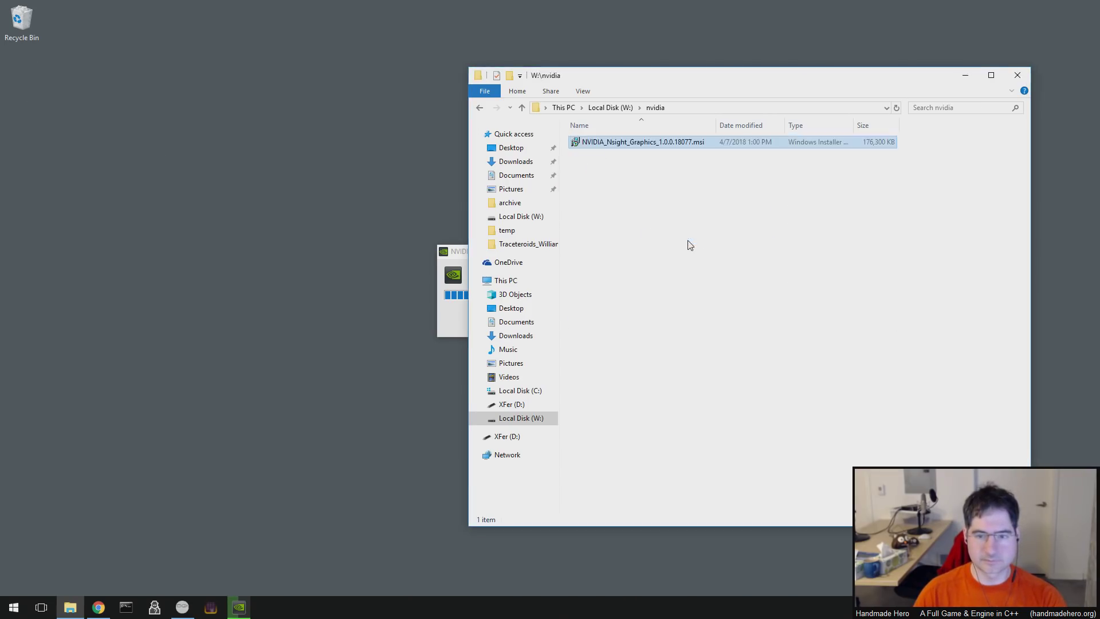
pyautogui.moveTo(636, 78); pyautogui.dragTo(298, 61)
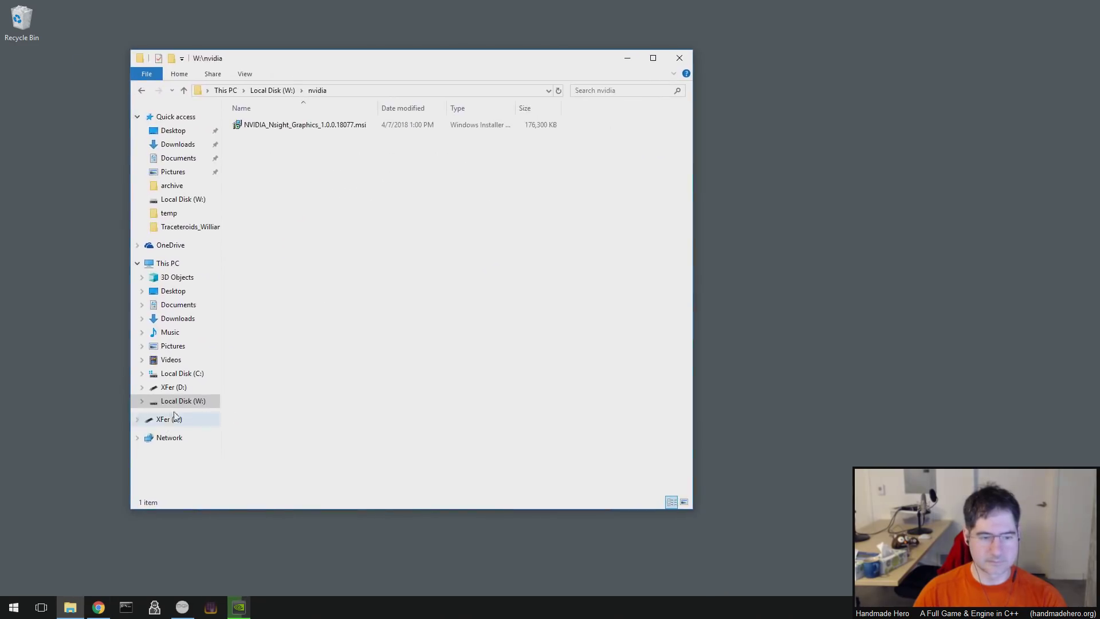
pyautogui.click(142, 404)
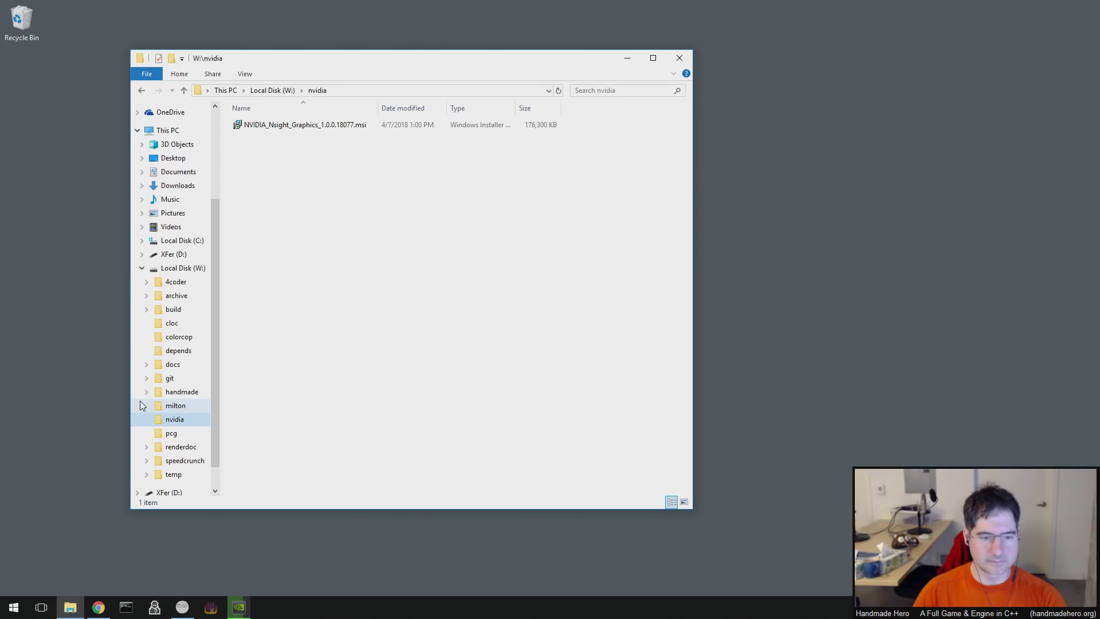
pyautogui.click(172, 253)
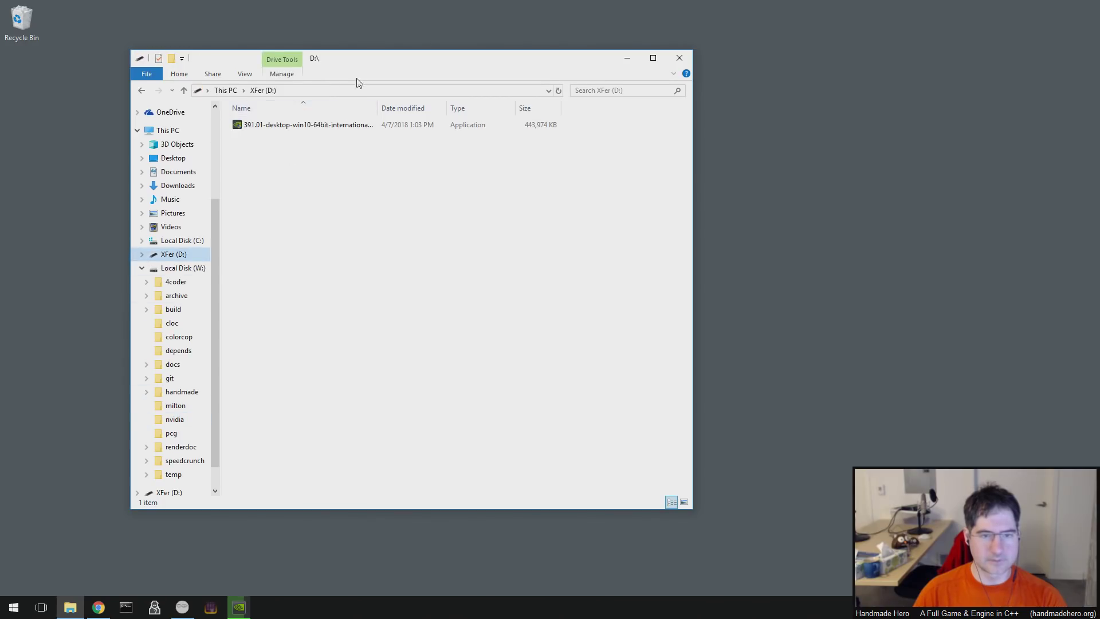
pyautogui.moveTo(356, 81); pyautogui.dragTo(837, 91)
pyautogui.moveTo(556, 254); pyautogui.dragTo(357, 206)
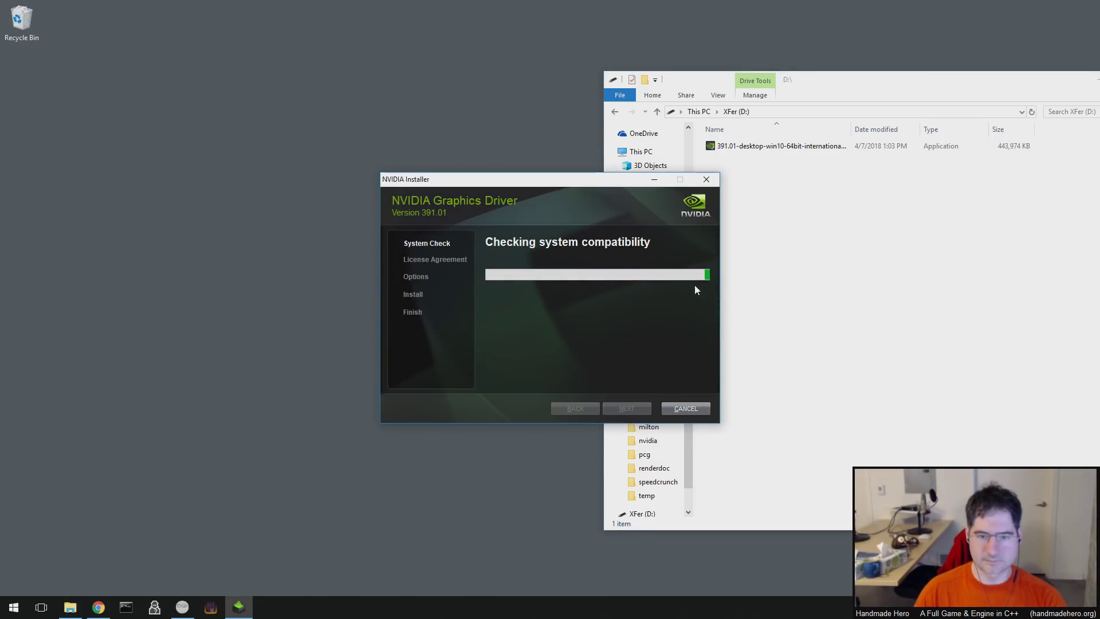
# - Agree to the NVIDIA graphics driver license agreement
pyautogui.moveTo(590, 180); pyautogui.dragTo(305, 84)
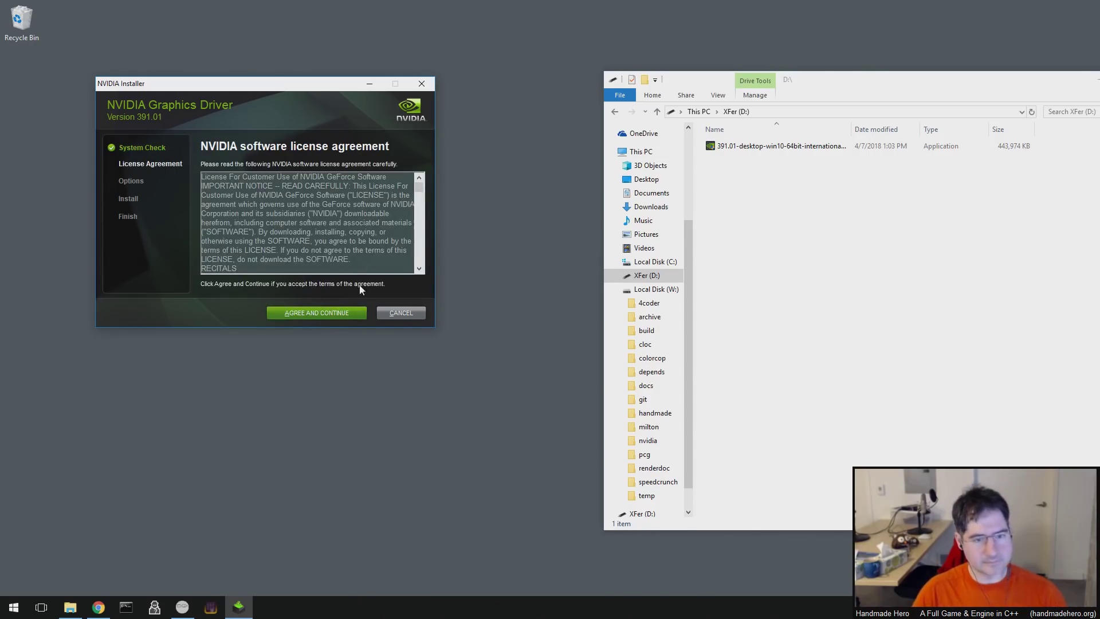
pyautogui.click(345, 314)
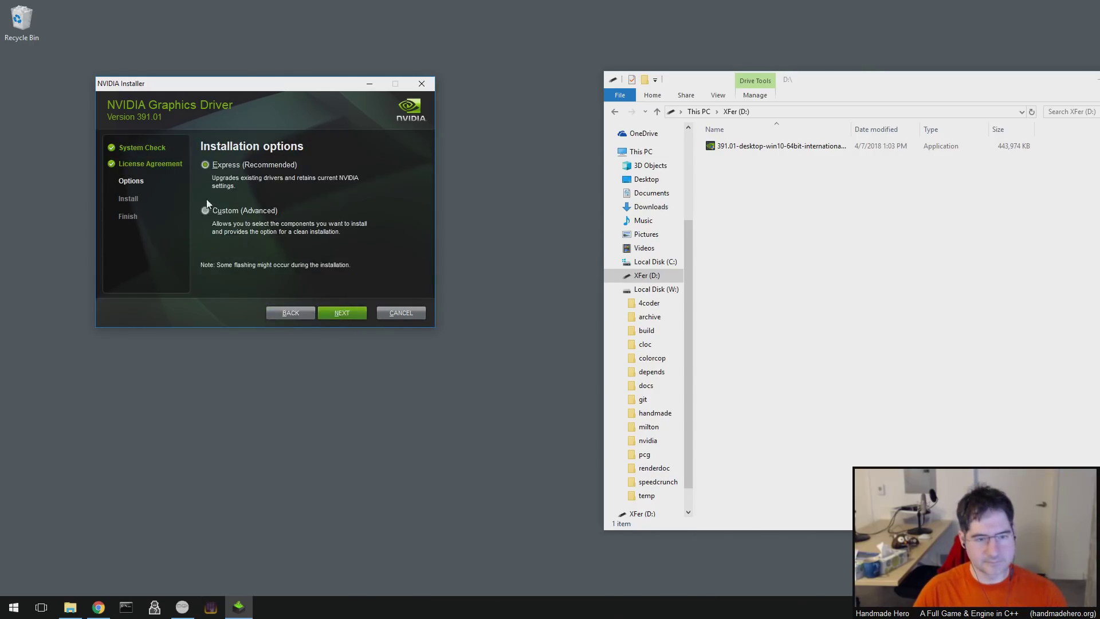
# - Choose custom installation with Graphics Driver, excluding both 3D Vision drivers
pyautogui.click(204, 209)
pyautogui.click(342, 313)
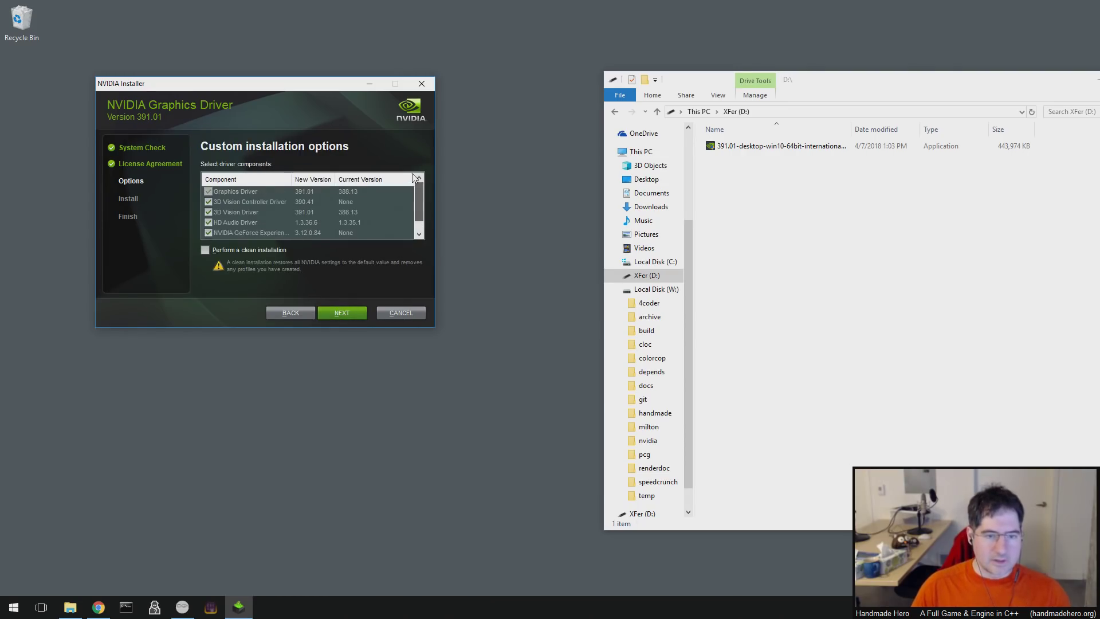
pyautogui.click(254, 192)
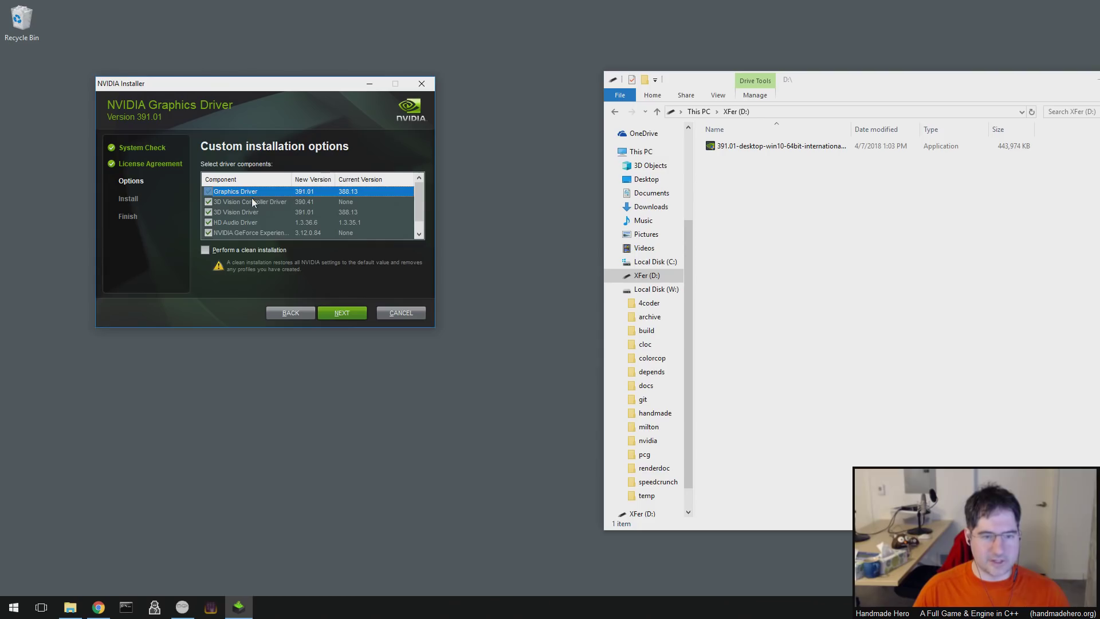
pyautogui.click(250, 203)
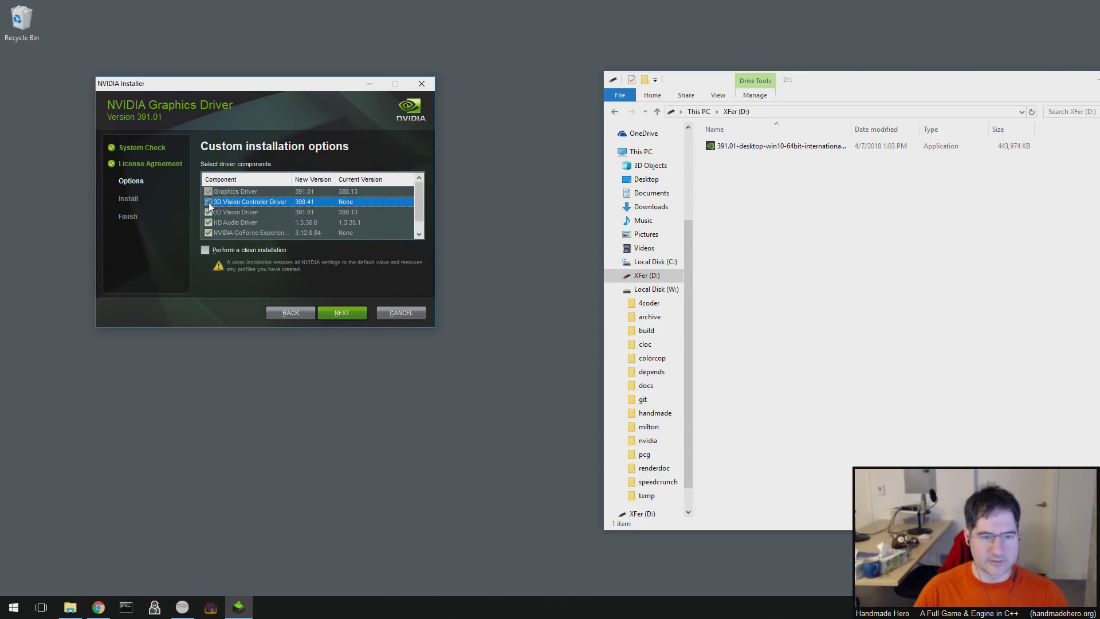
pyautogui.click(230, 215)
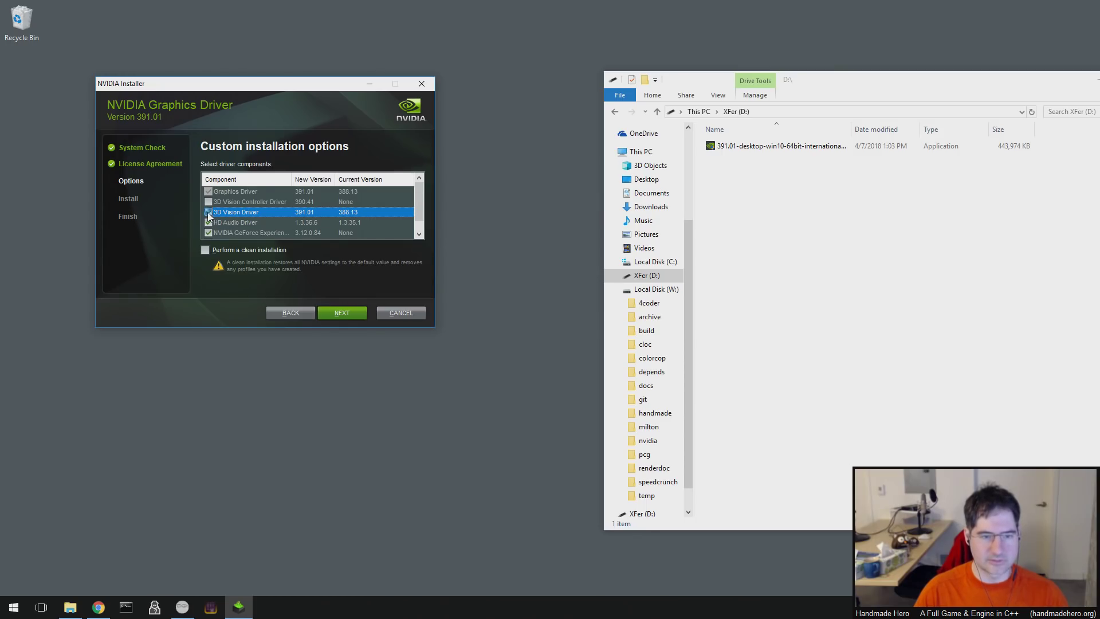
# - Exclude GeForce Experience and PhysX System Software, then start the driver installation
pyautogui.scroll(-1, 420, 224)
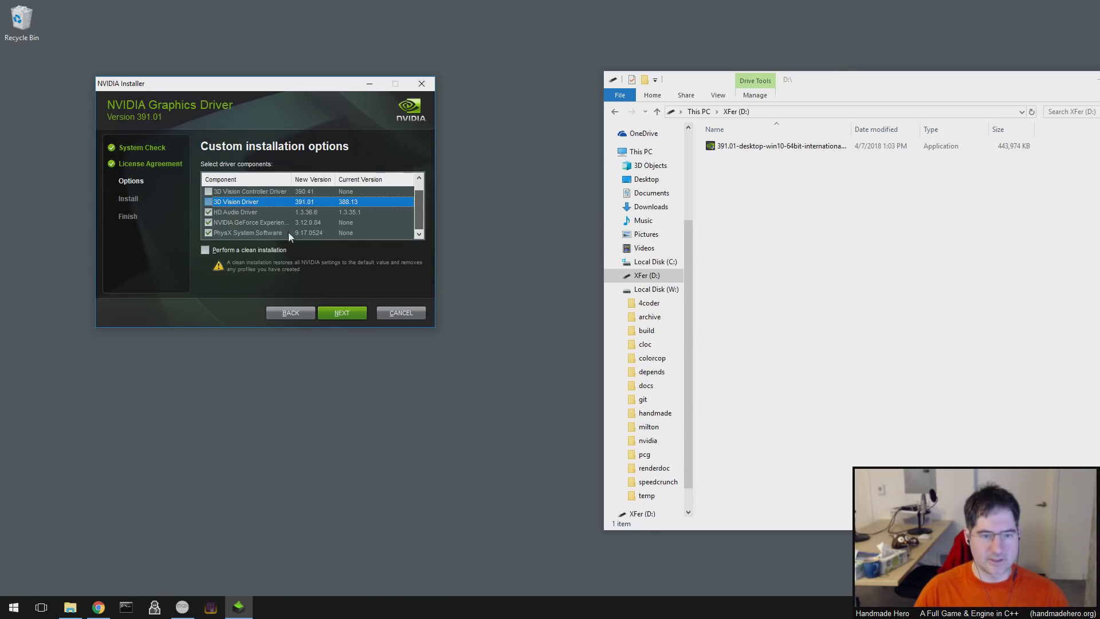
pyautogui.click(209, 223)
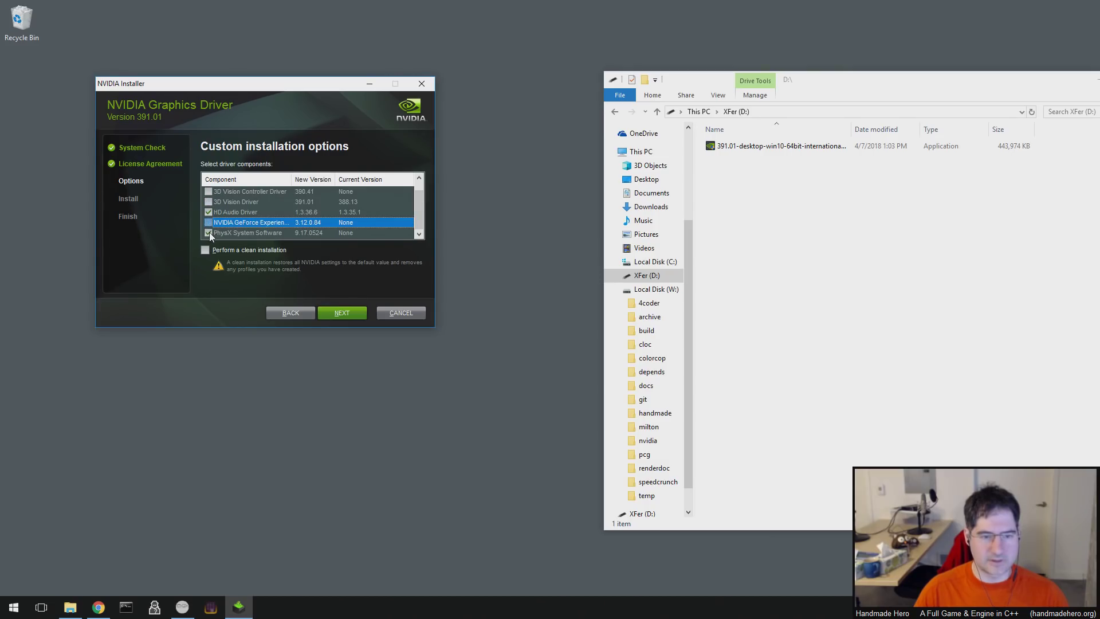
pyautogui.click(210, 234)
pyautogui.scroll(1, 417, 201)
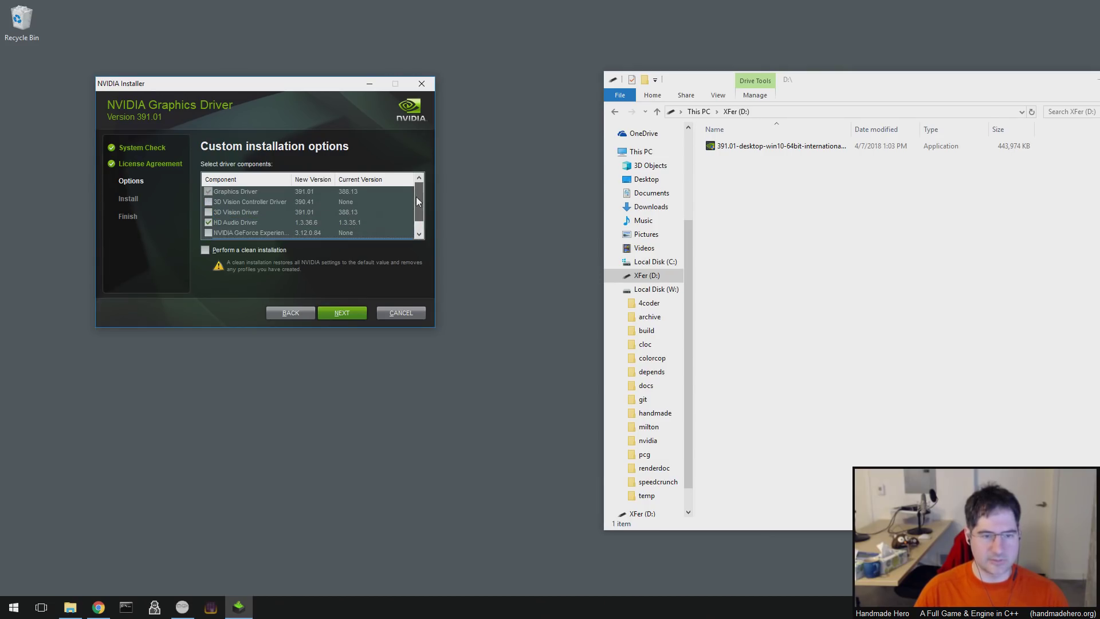
pyautogui.click(418, 234)
pyautogui.scroll(1, 425, 209)
pyautogui.scroll(-1, 425, 209)
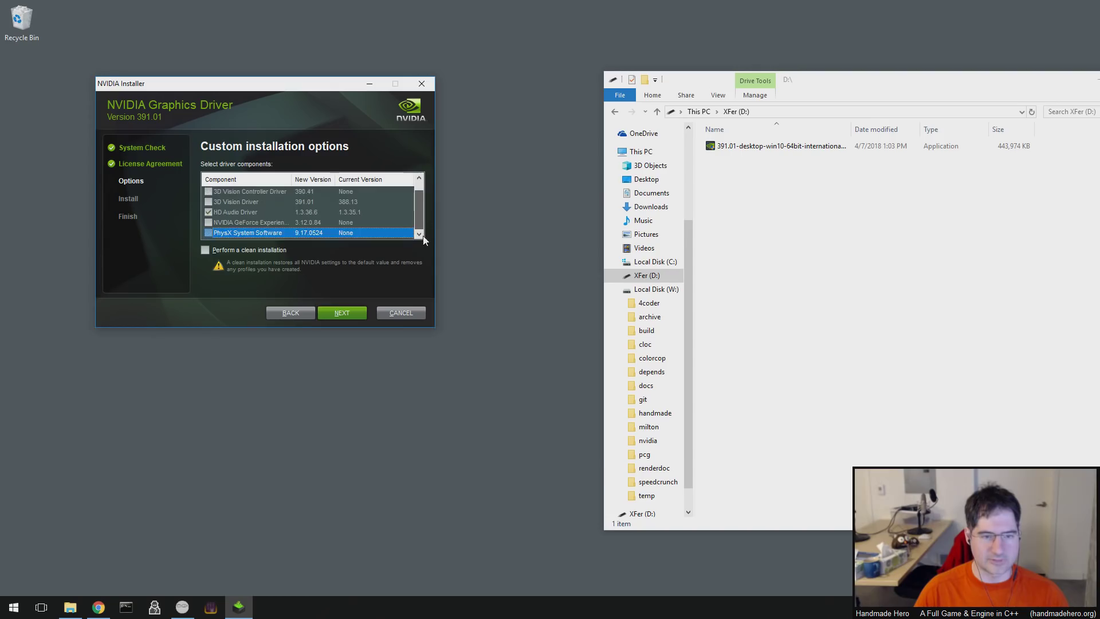
pyautogui.scroll(1, 425, 218)
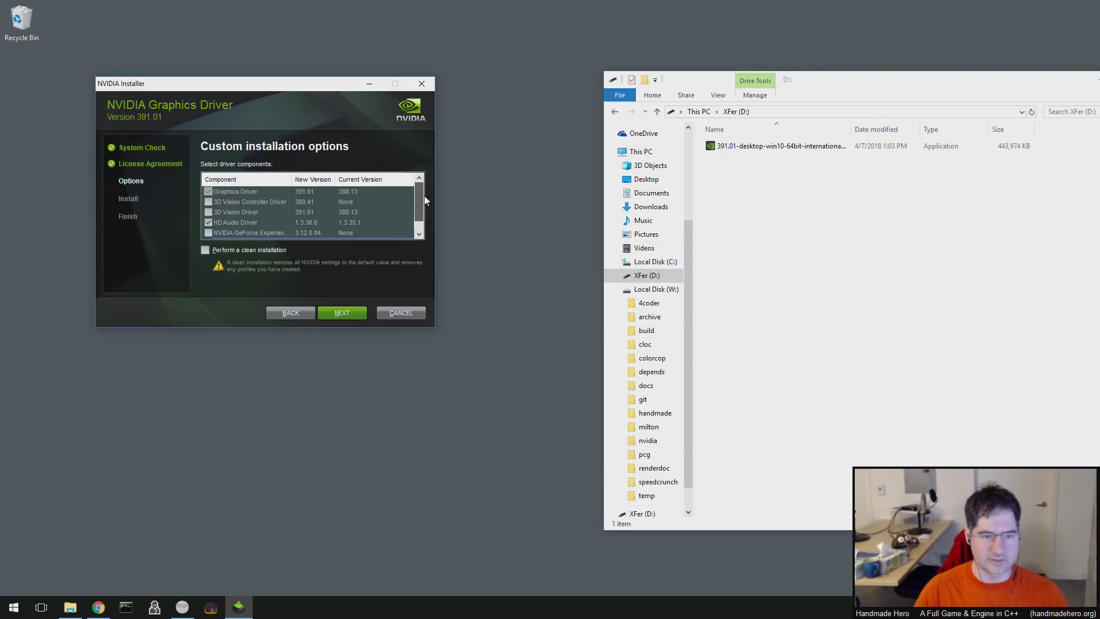
pyautogui.click(350, 313)
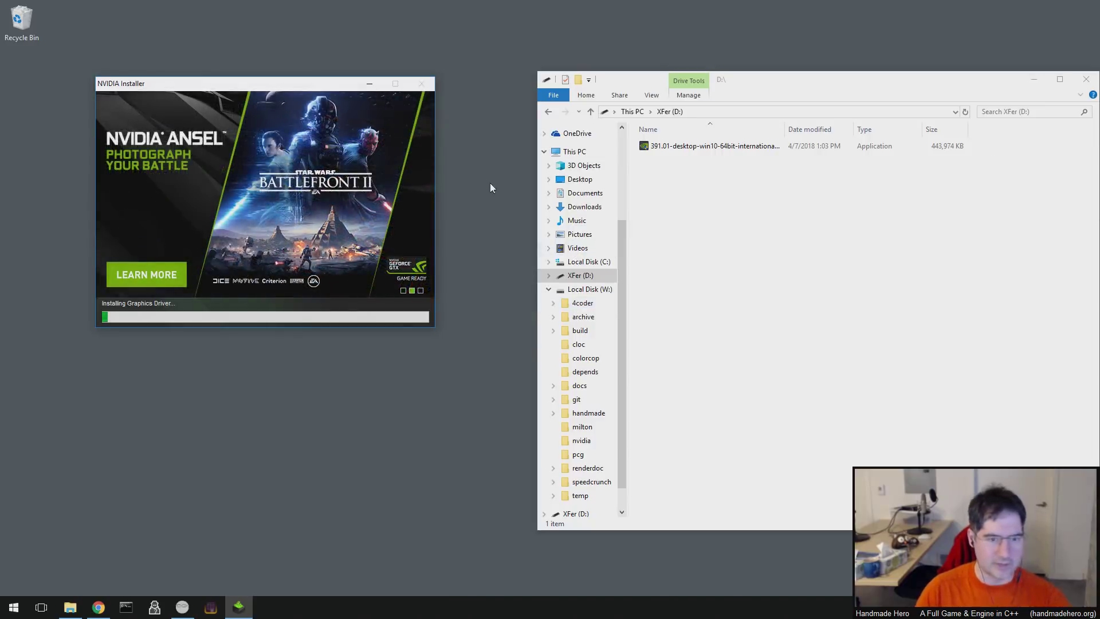
# - Switch back to Chrome on handmadehero.org while the graphics driver installs
pyautogui.click(98, 607)
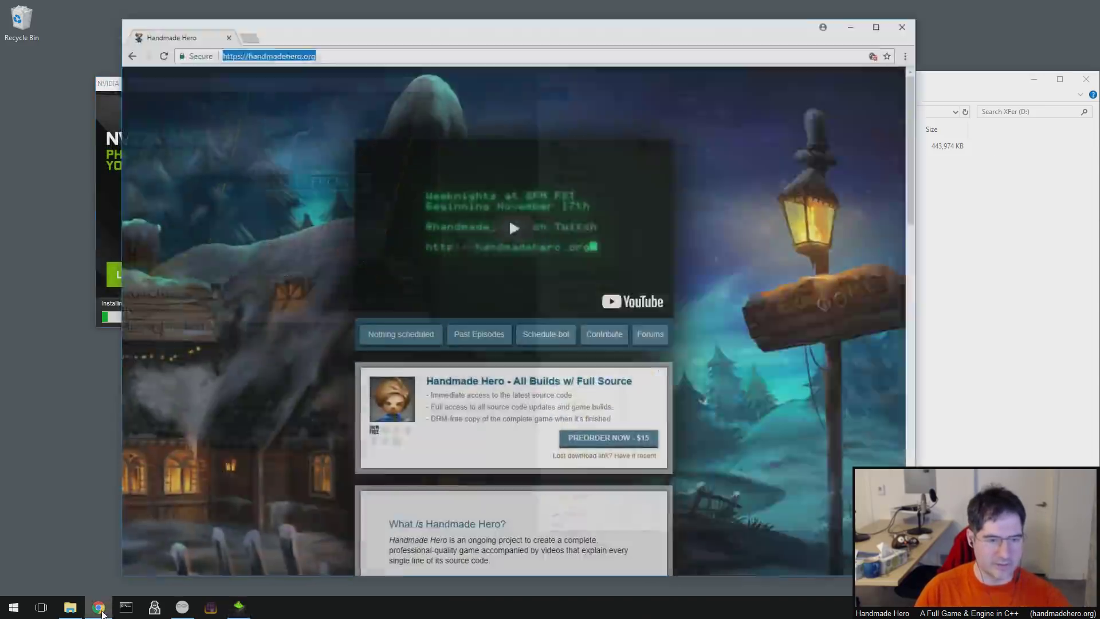
# - Go from Chrome Settings through Advanced > Privacy and security to Content settings
pyautogui.click(916, 47)
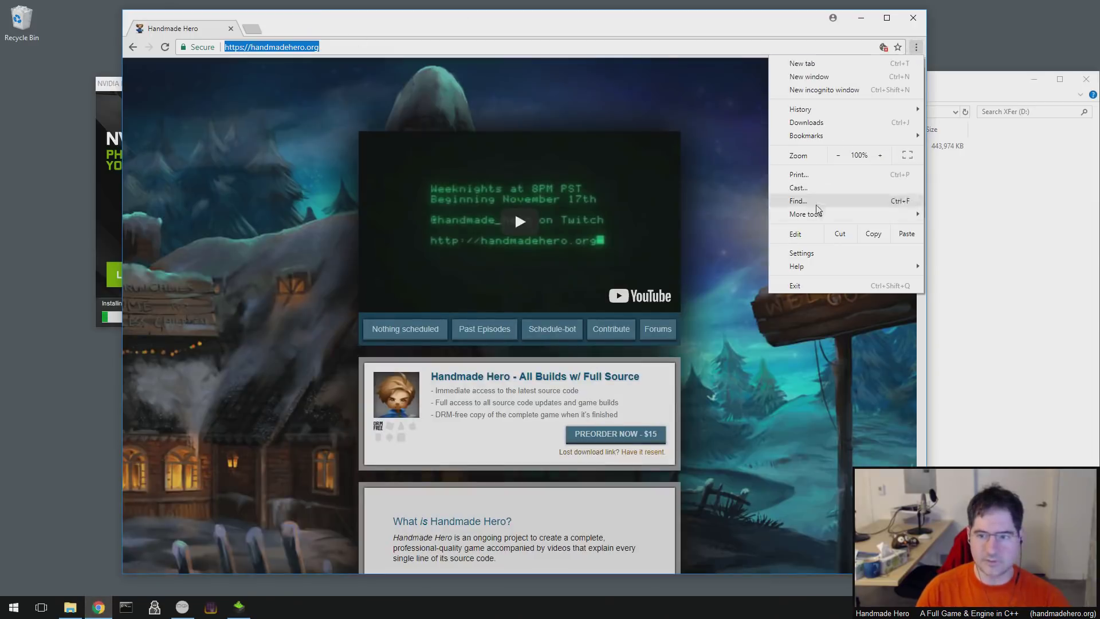
pyautogui.click(802, 251)
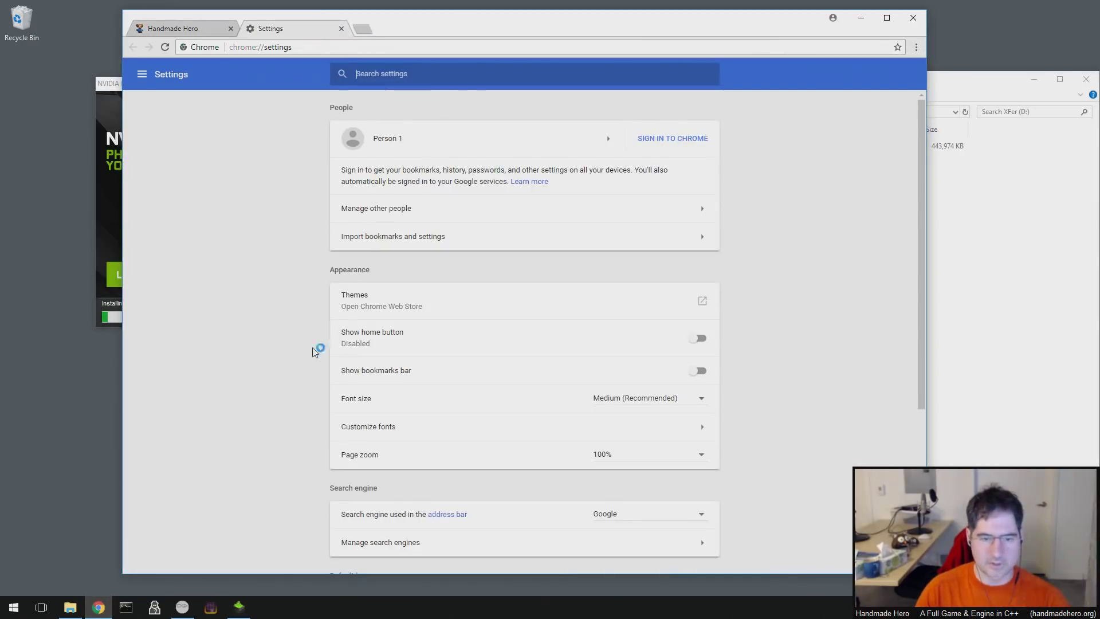
pyautogui.scroll(-4, 298, 389)
pyautogui.scroll(3, 304, 384)
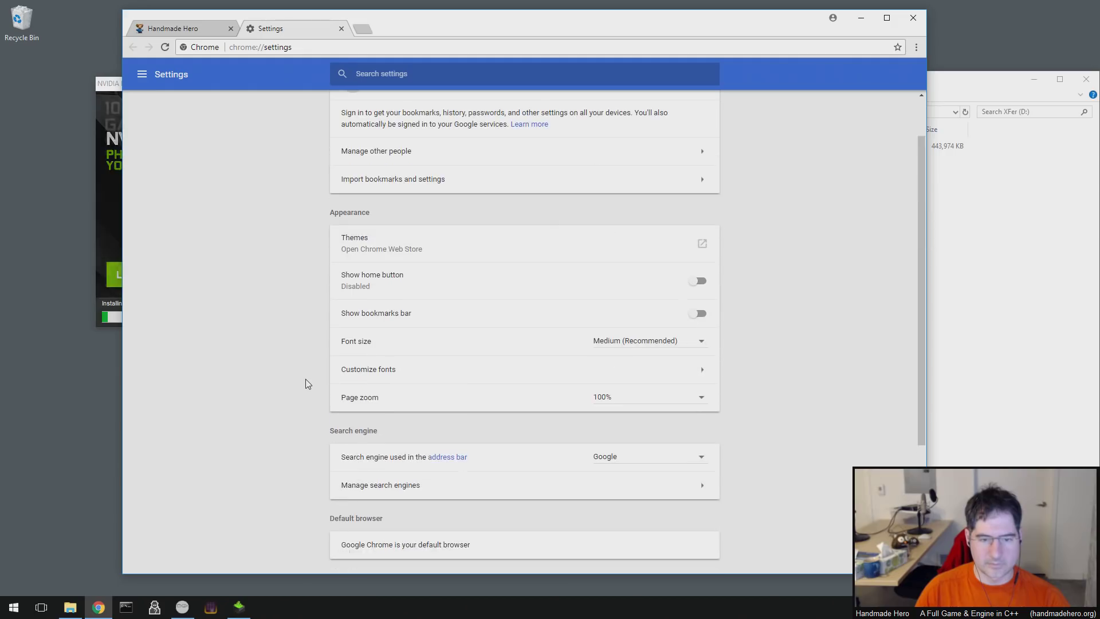
pyautogui.scroll(1, 308, 384)
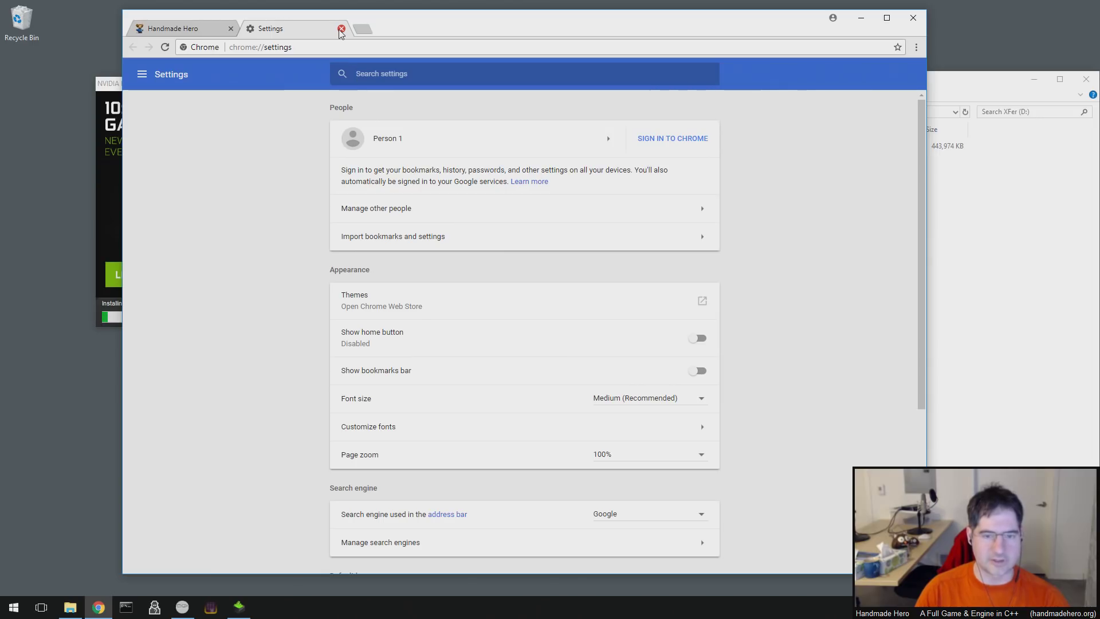
pyautogui.click(142, 76)
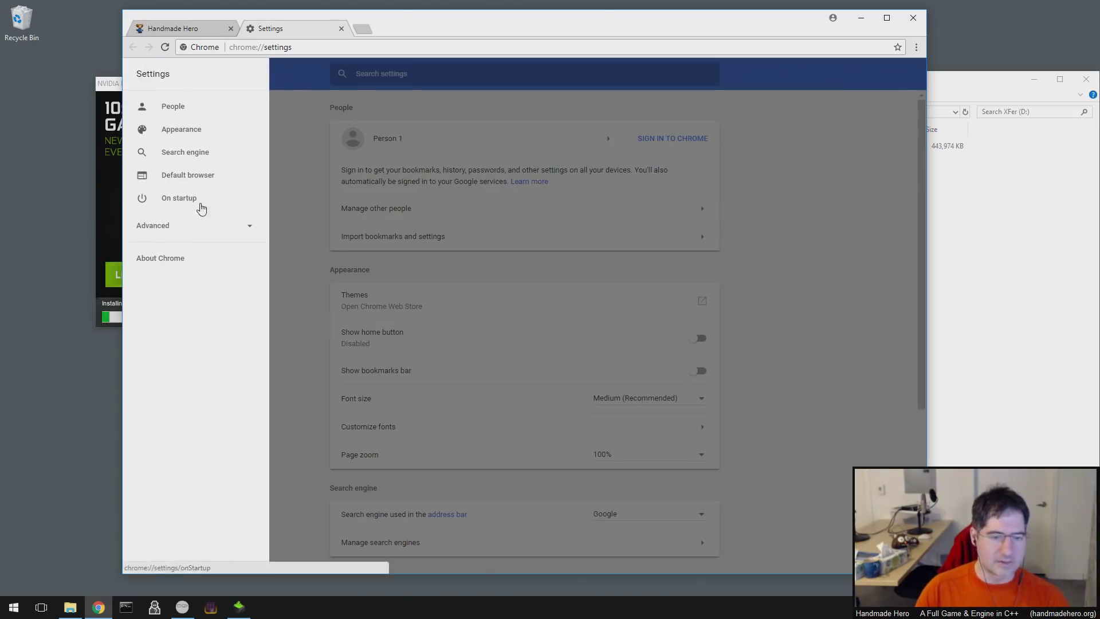
pyautogui.click(203, 232)
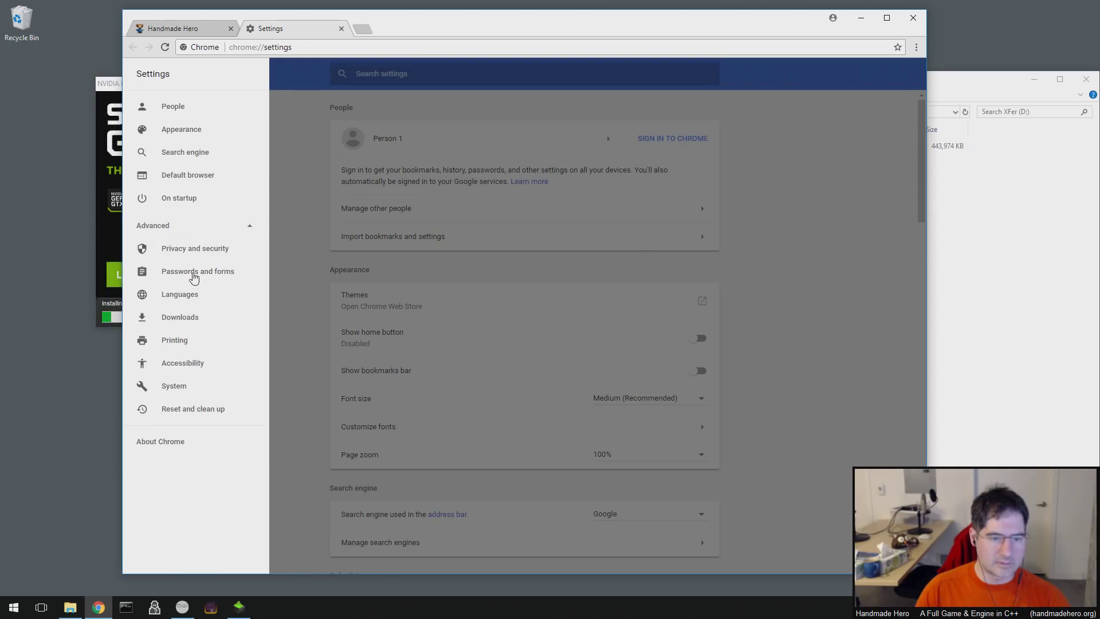
pyautogui.click(197, 251)
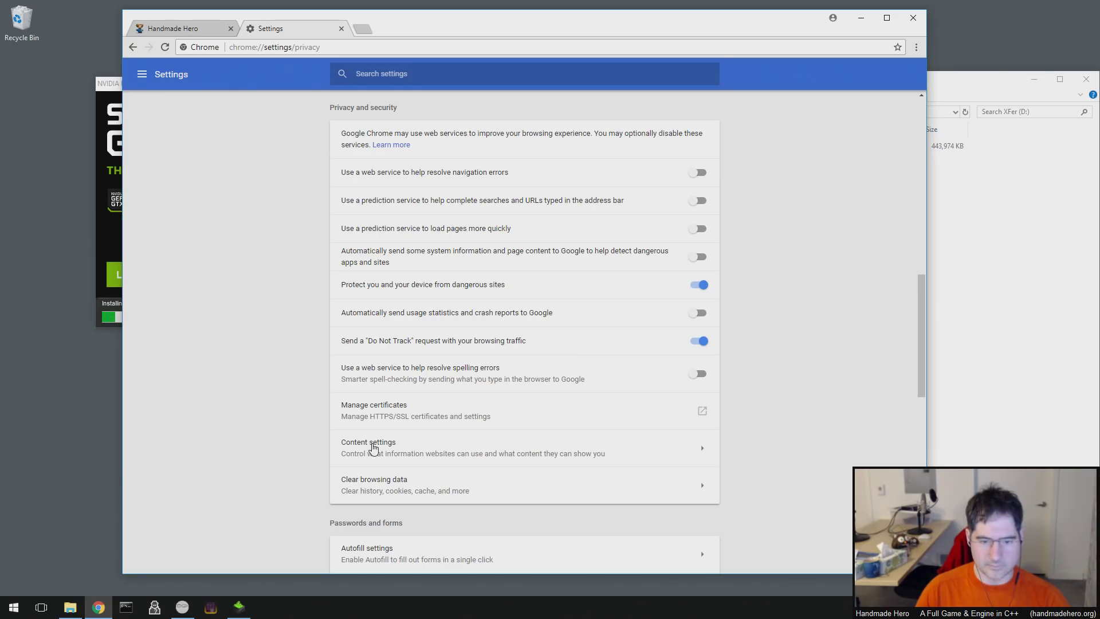
pyautogui.scroll(-1, 392, 502)
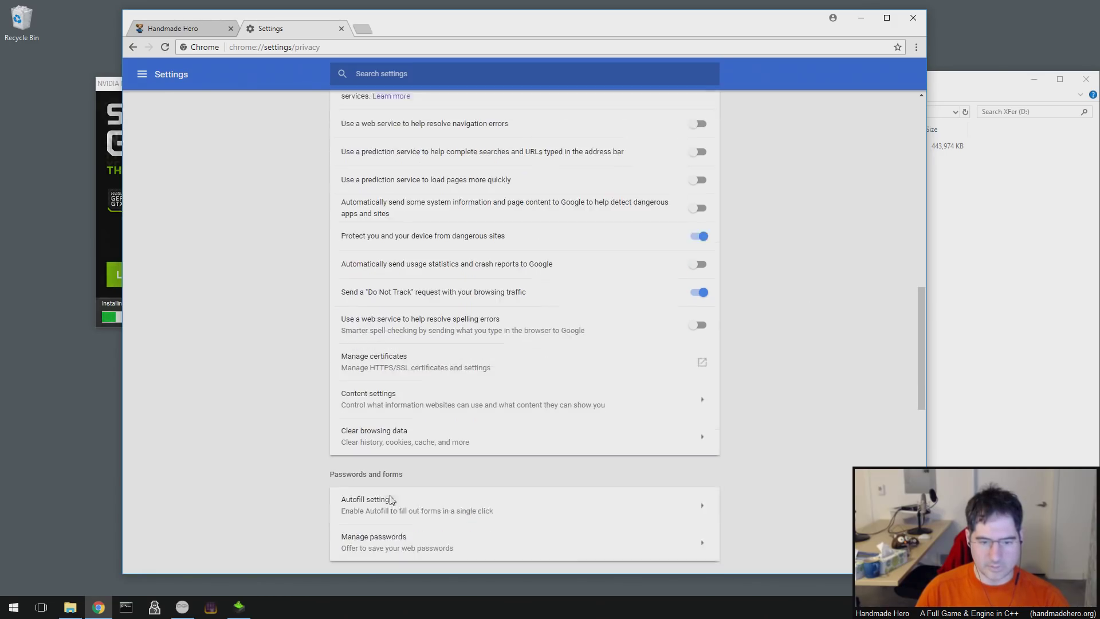
pyautogui.scroll(1, 392, 498)
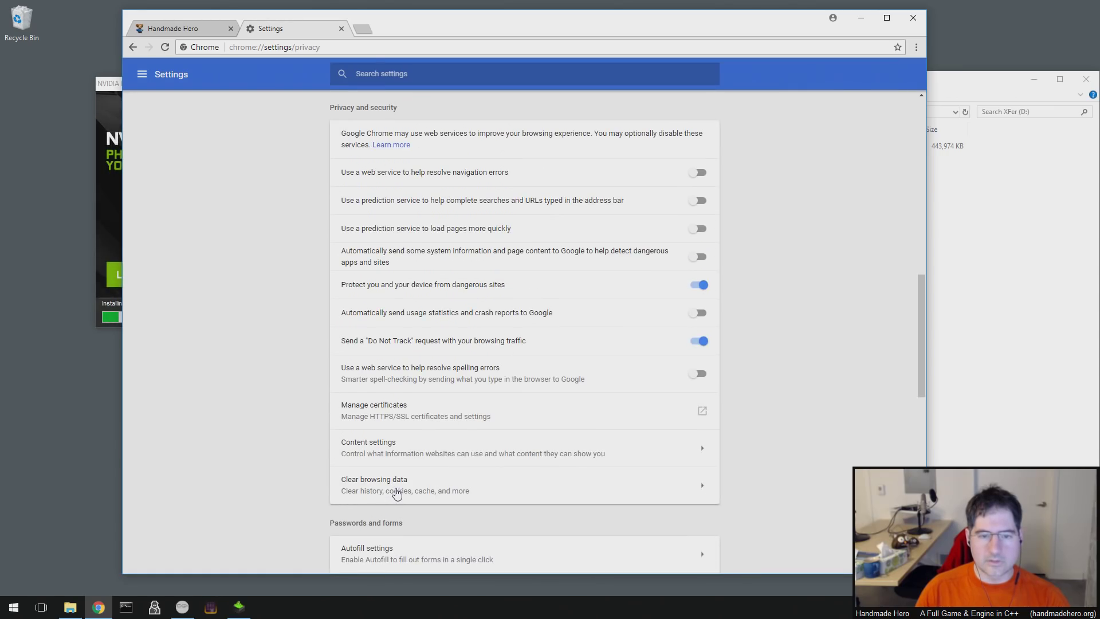
pyautogui.click(401, 455)
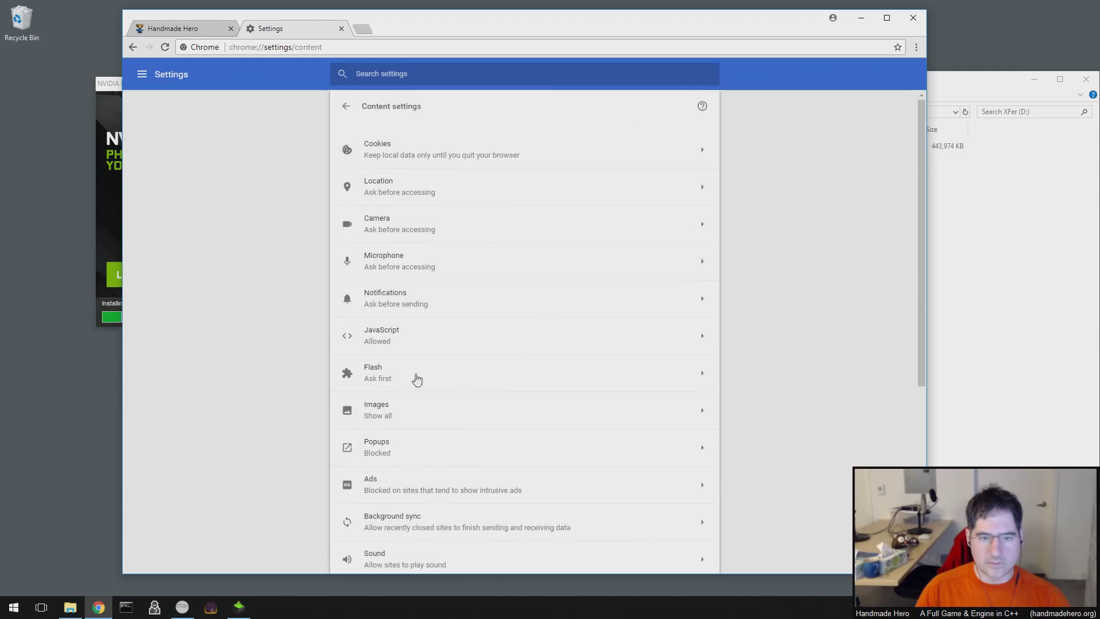
# - Review the Cookies settings, with third-party cookies blocked, then close the Settings tab
pyautogui.click(408, 152)
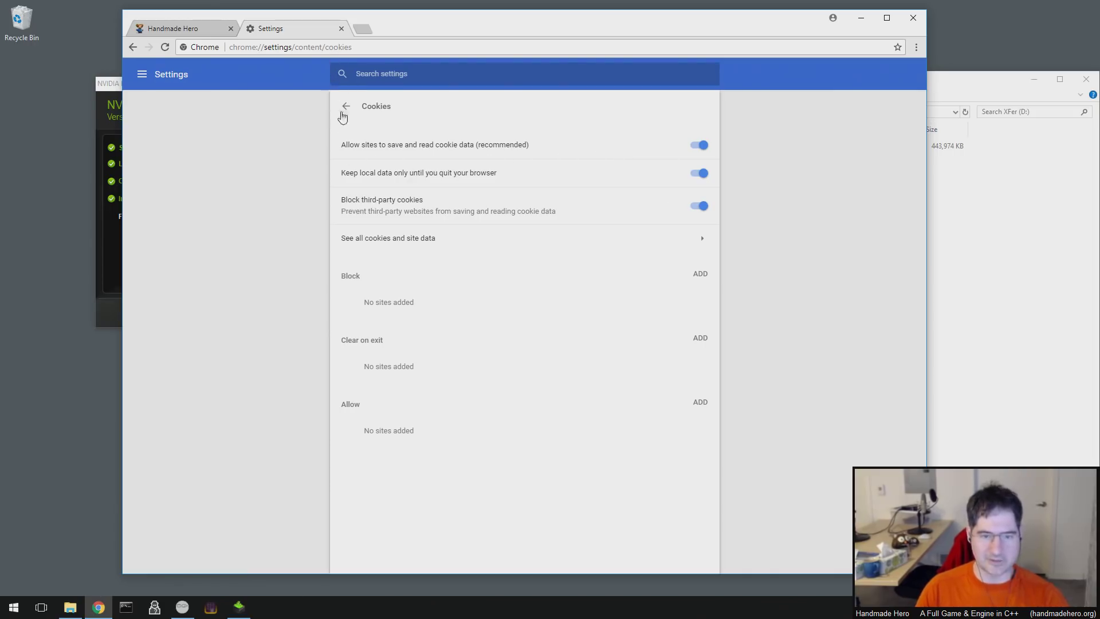
pyautogui.click(342, 29)
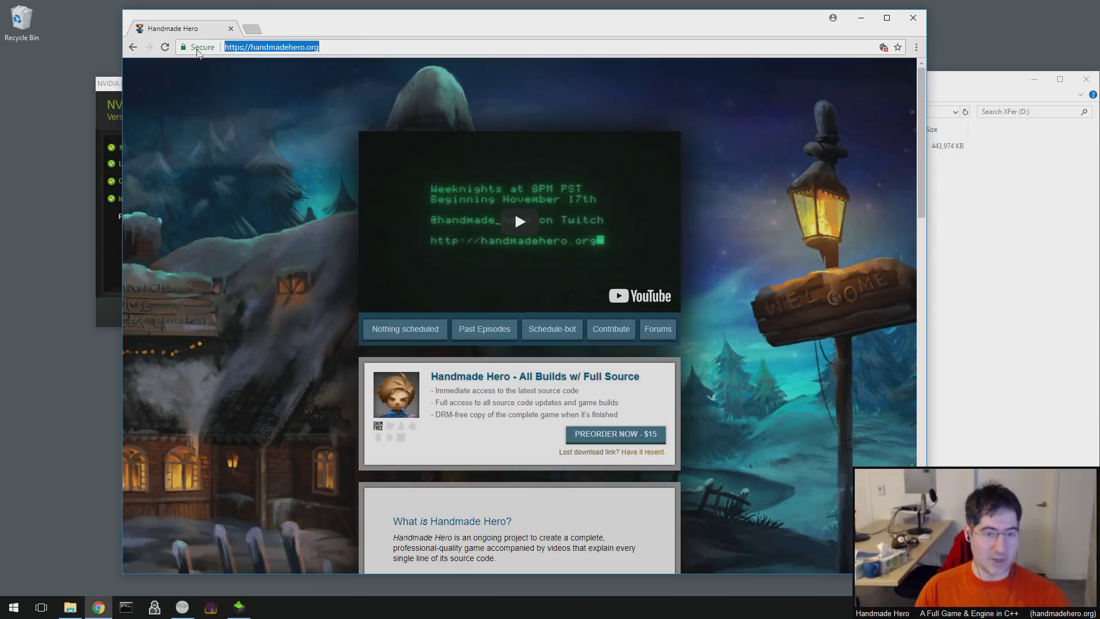
pyautogui.click(300, 191)
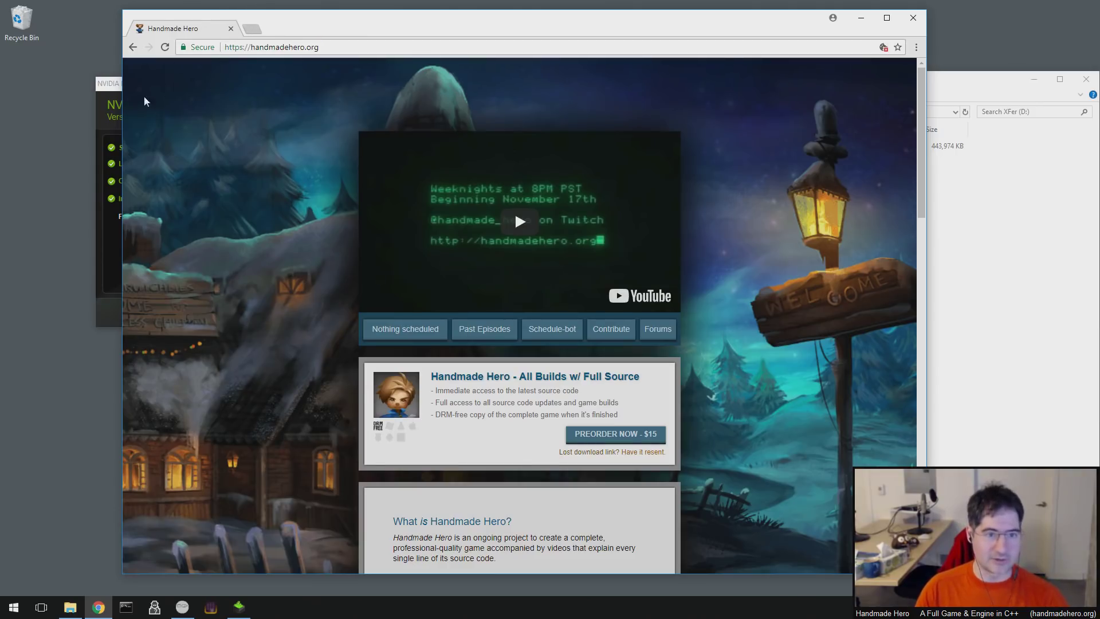
# - Raise the finished NVIDIA Installer window above Chrome
pyautogui.click(103, 83)
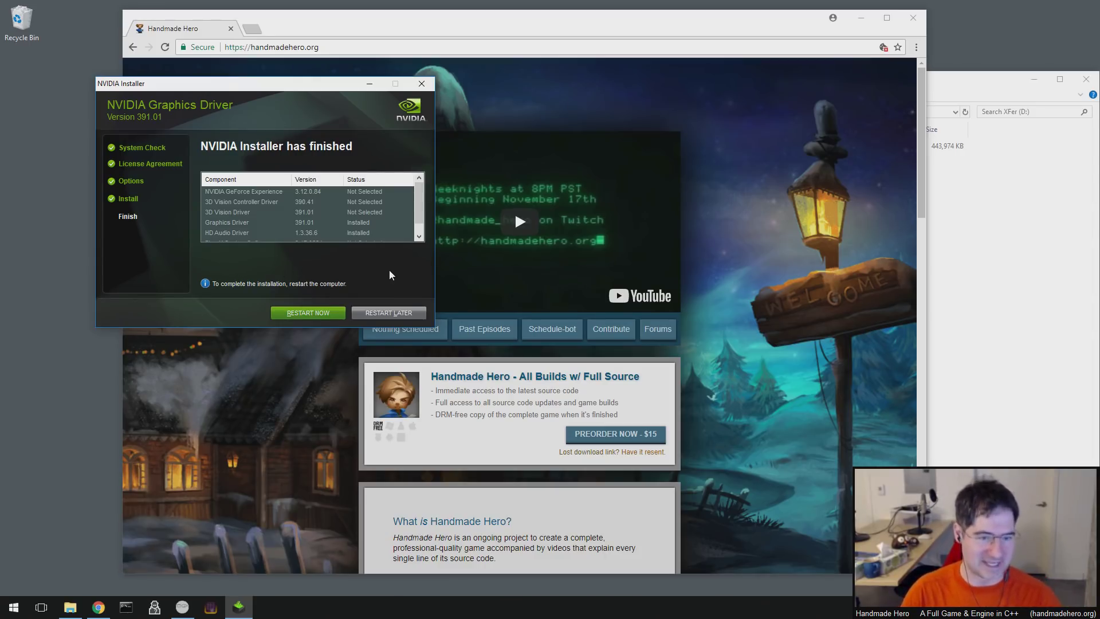
# - Reposition the finished NVIDIA installer window and restart to complete the 391.01 driver install
pyautogui.moveTo(329, 85); pyautogui.dragTo(243, 72)
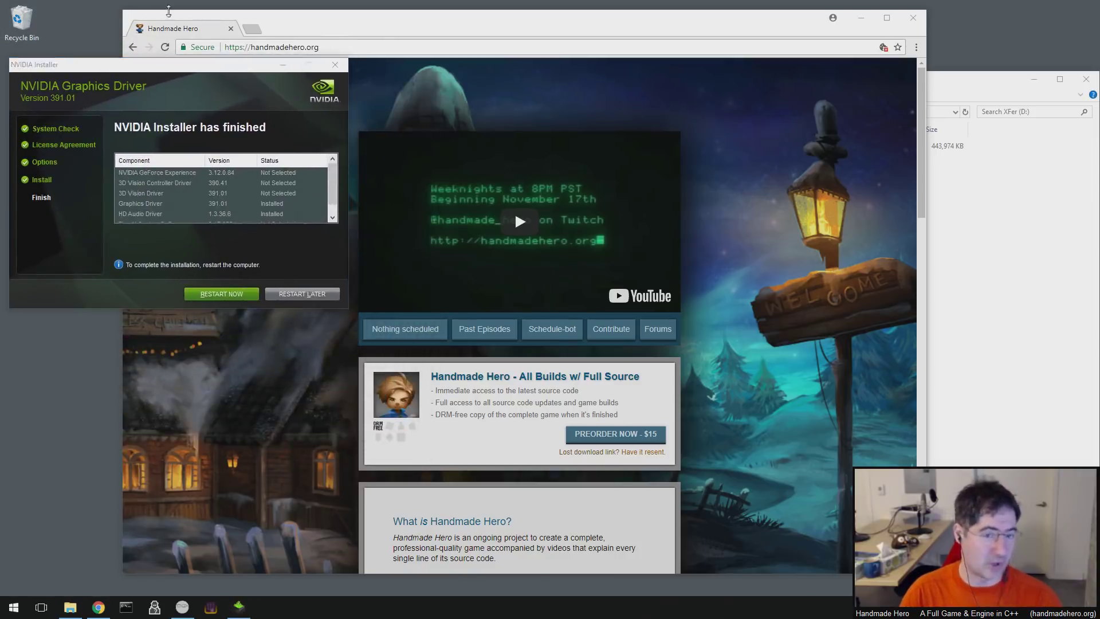
pyautogui.click(314, 27)
pyautogui.click(80, 64)
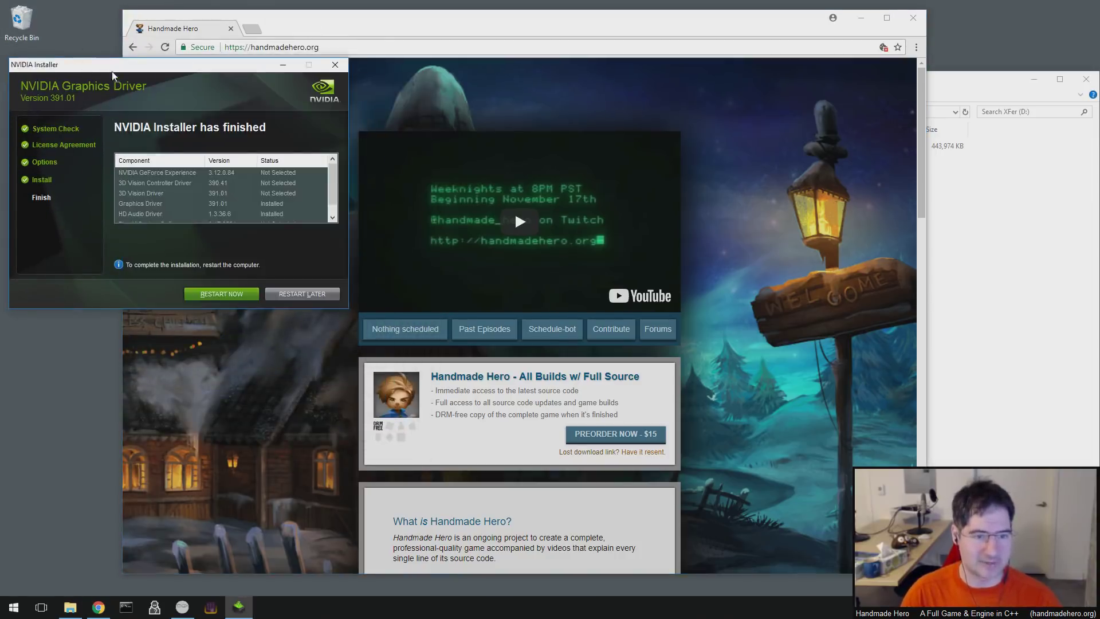
pyautogui.moveTo(112, 71)
pyautogui.mouseDown()
pyautogui.moveTo(141, 133)
pyautogui.moveTo(108, 60)
pyautogui.mouseUp()
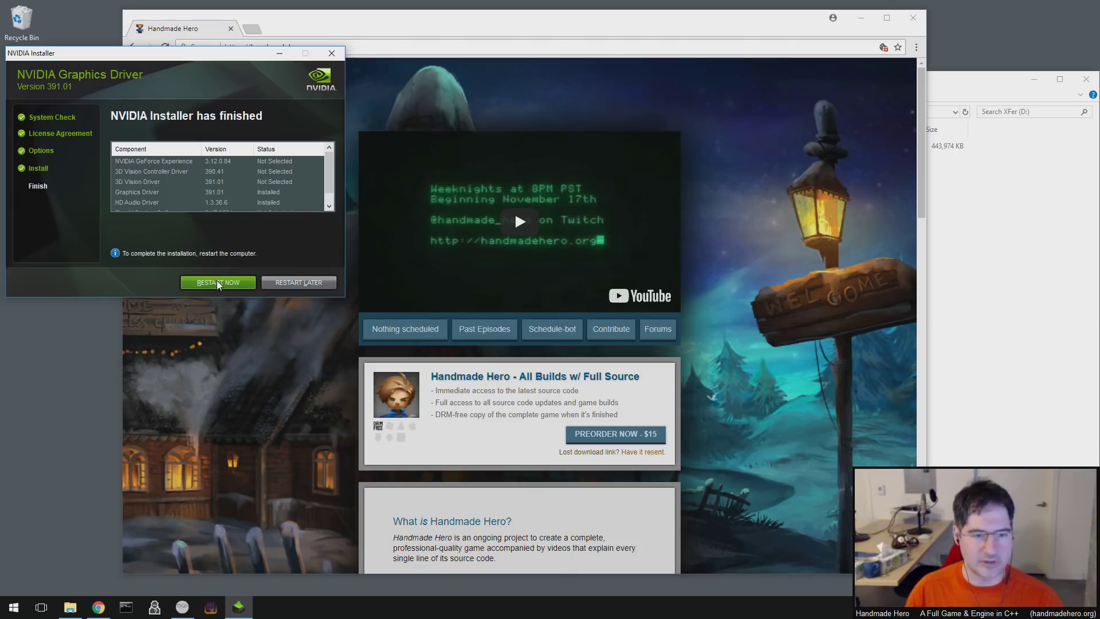
pyautogui.click(218, 283)
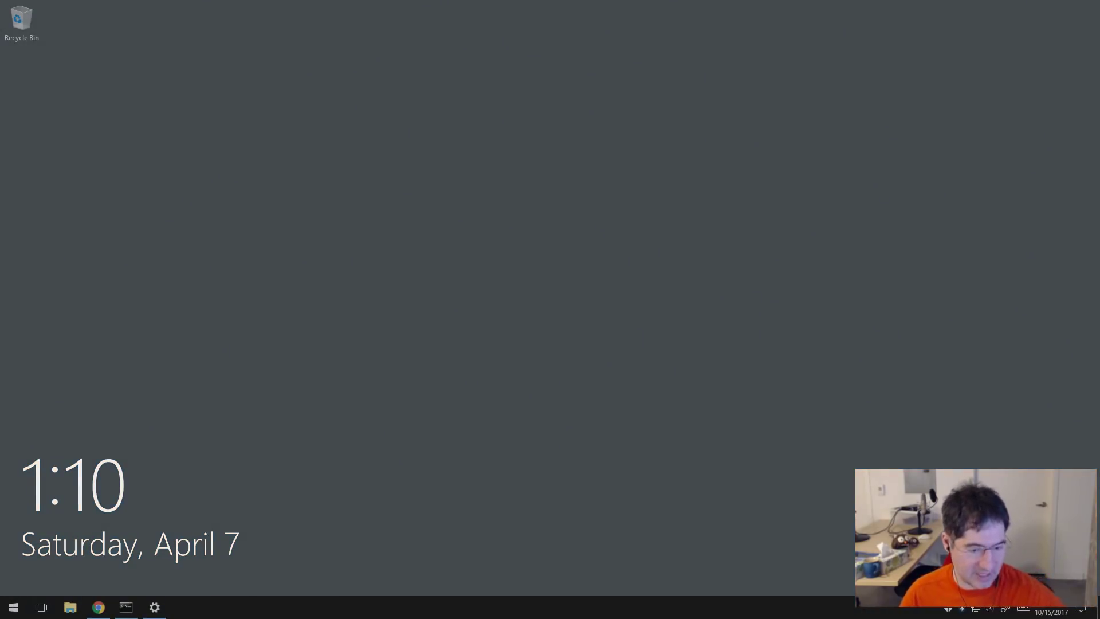
# - Dismiss the lock screen and sign in with the account password
pyautogui.press('space')
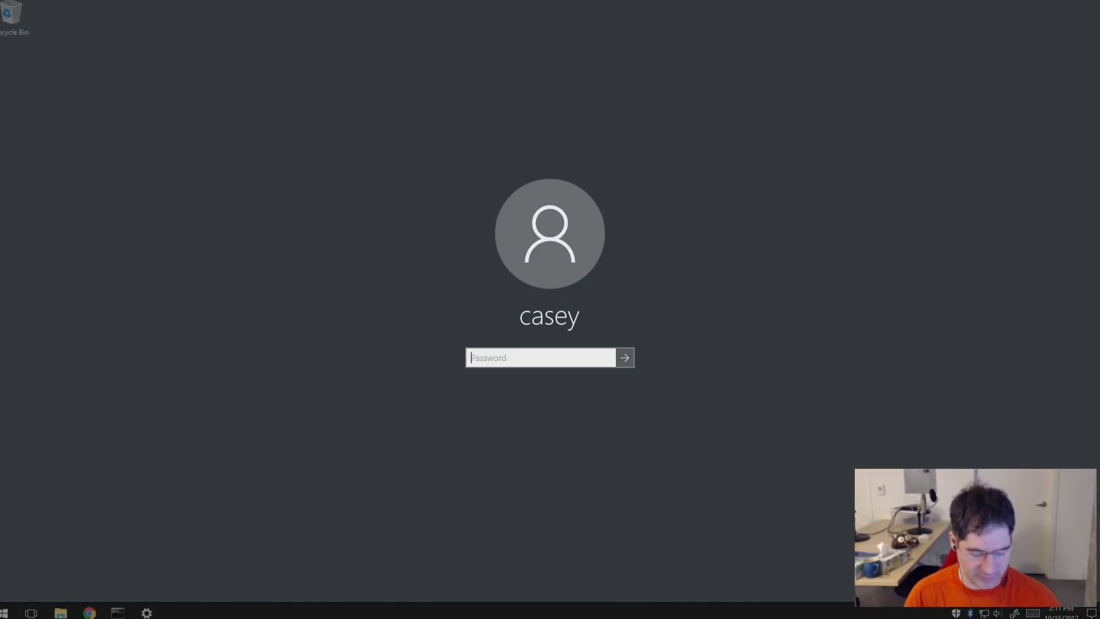
pyautogui.write('*******')
pyautogui.press('Return')
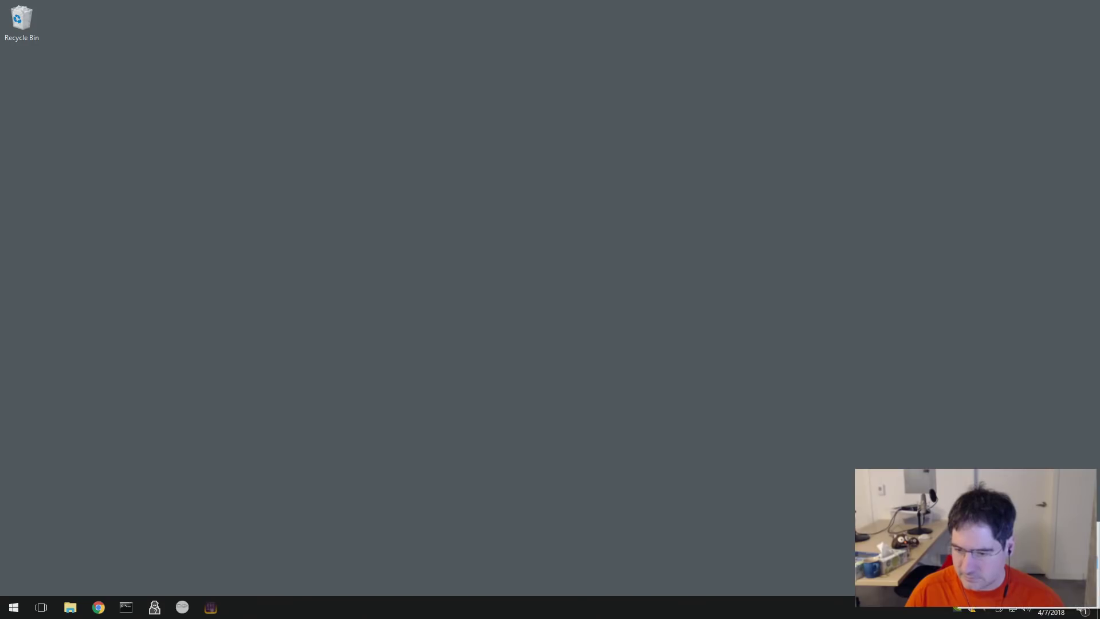
# - Route Stereo Mix's Listen playback to BMD HDMI (NVIDIA High Definition Audio), apply, and close Sound
pyautogui.click(1031, 565)
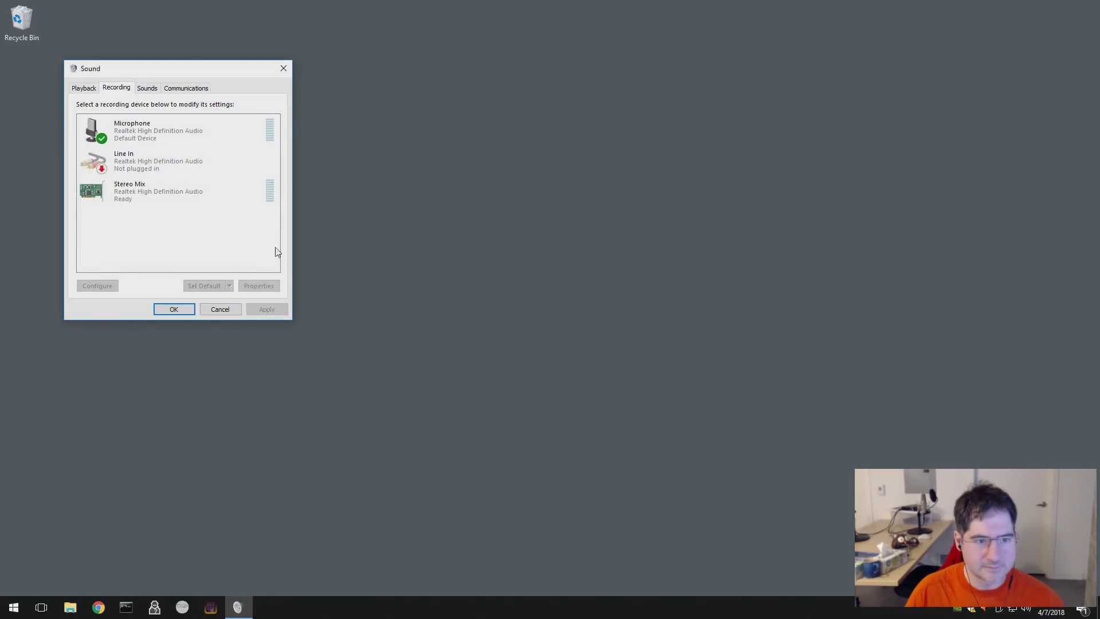
pyautogui.click(184, 183)
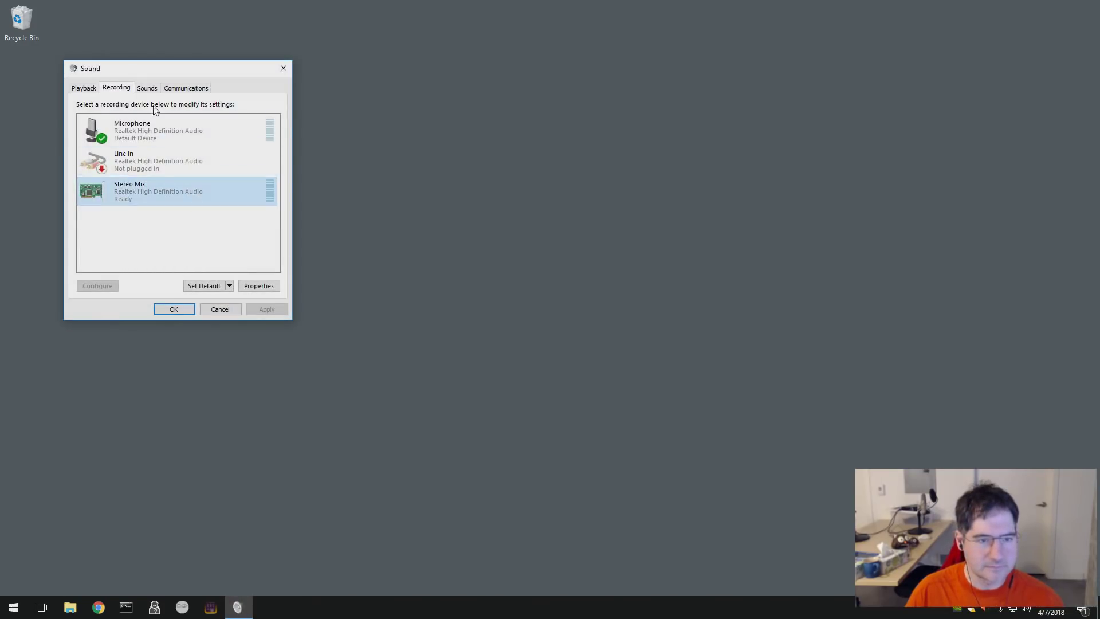
pyautogui.rightClick(170, 192)
pyautogui.click(240, 266)
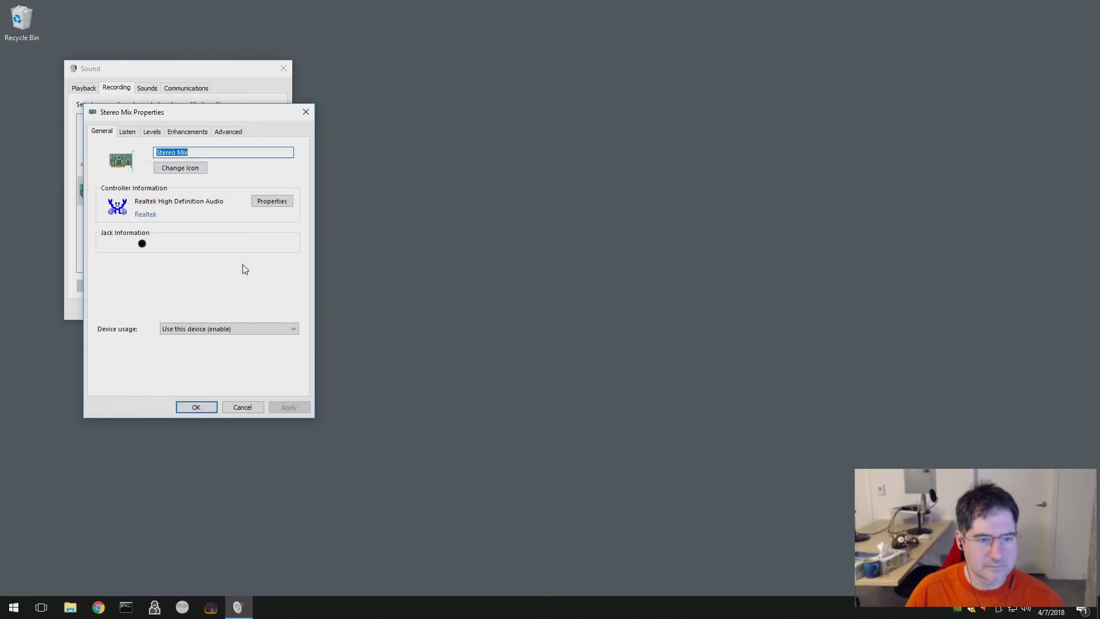
pyautogui.click(127, 132)
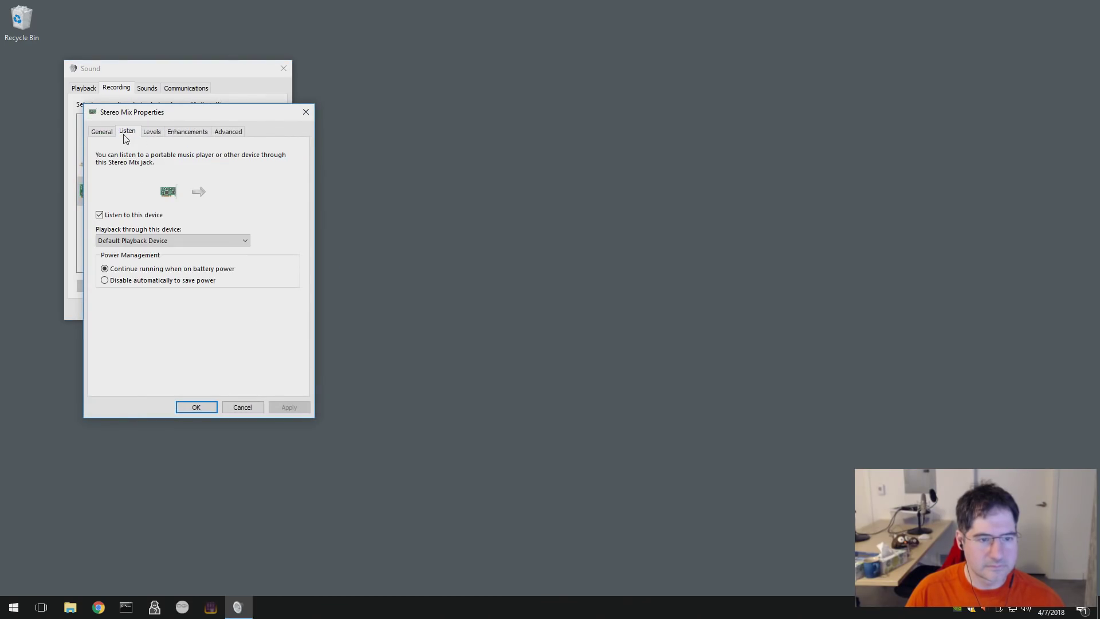
pyautogui.click(163, 241)
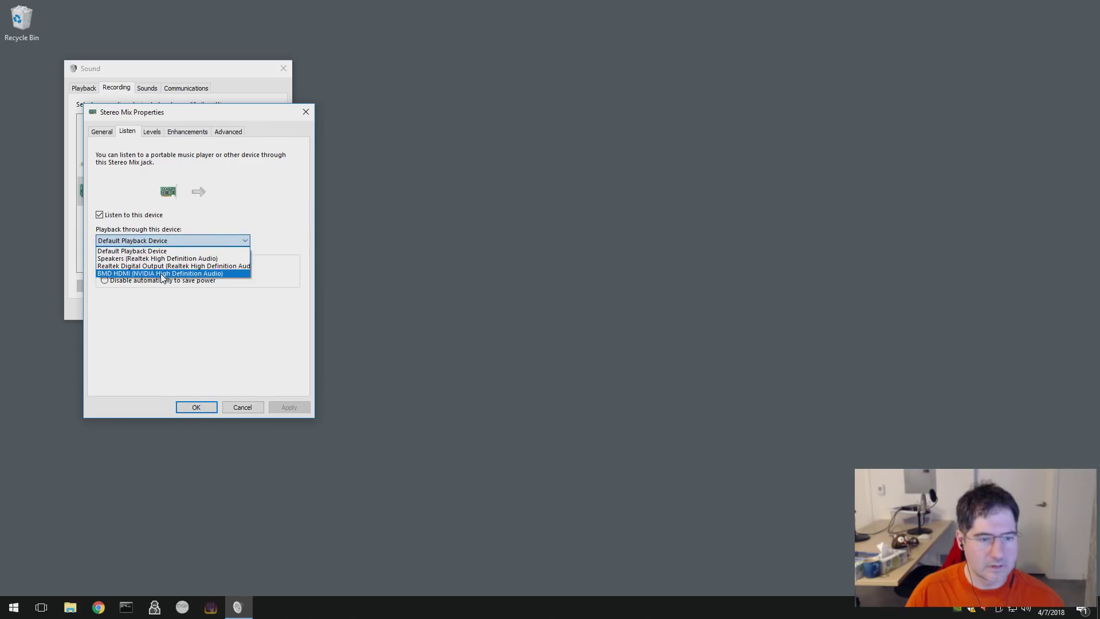
pyautogui.click(162, 274)
pyautogui.click(285, 409)
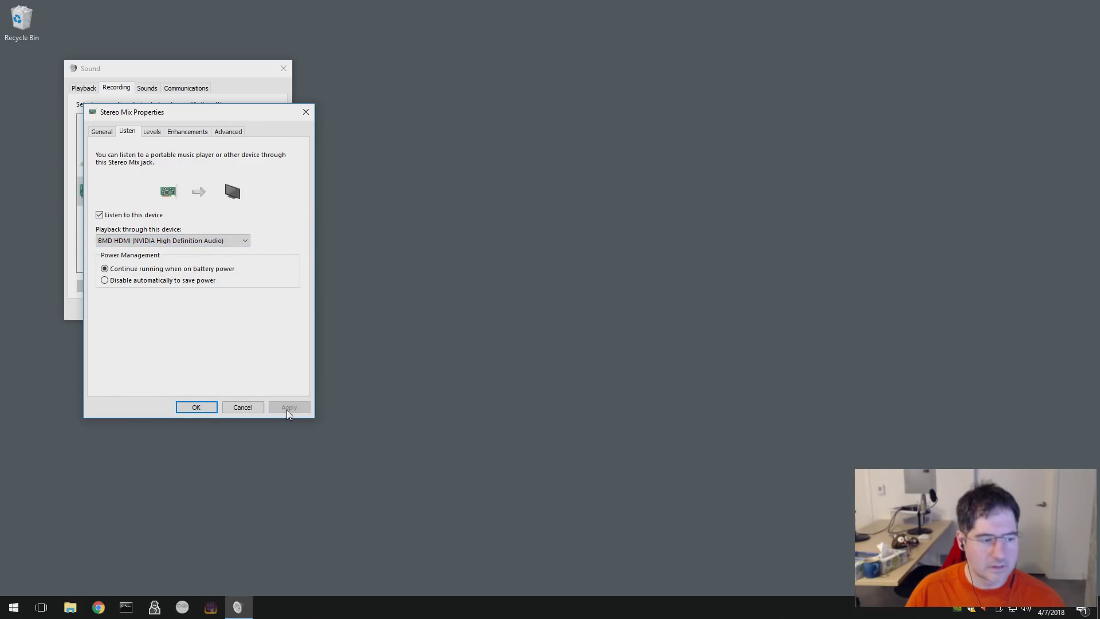
pyautogui.click(194, 407)
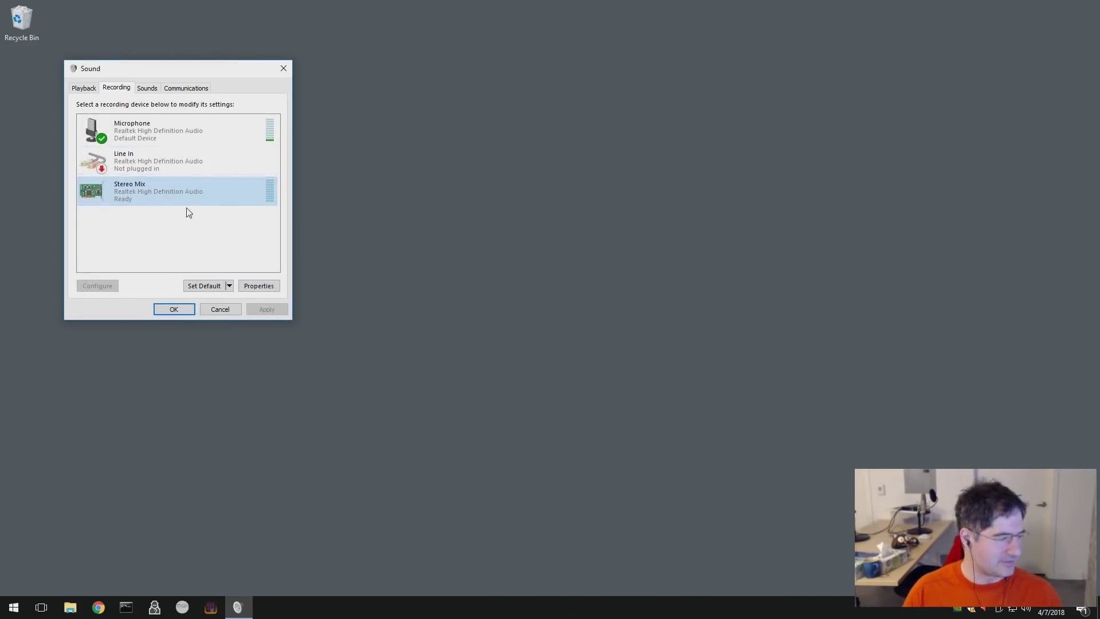
pyautogui.click(174, 311)
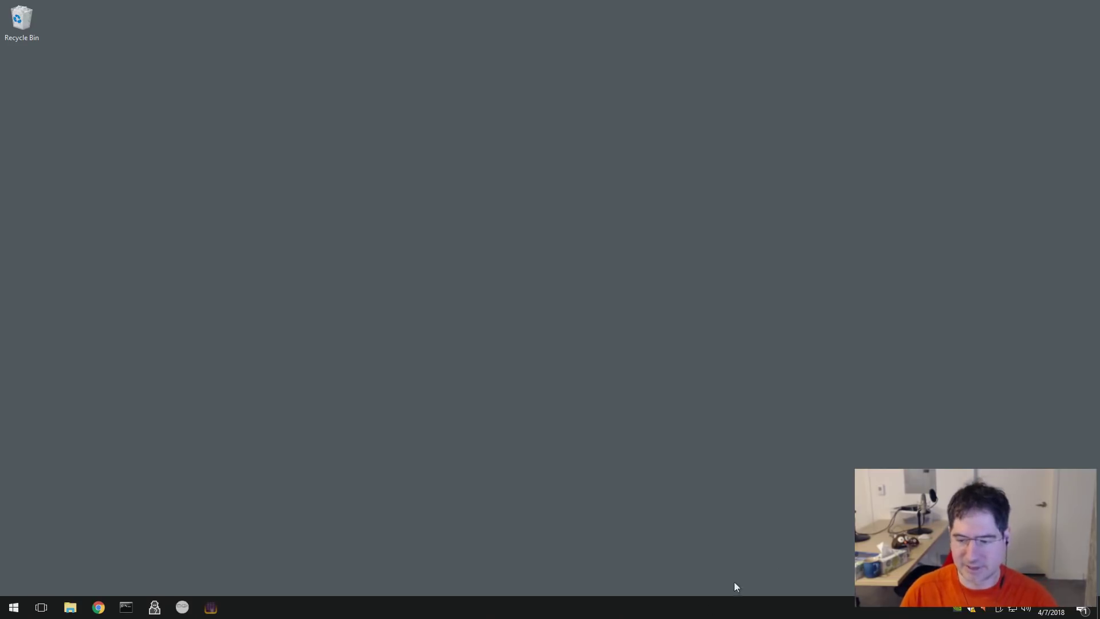
# - Open File Explorer and view the XFer (D:) drive
pyautogui.rightClick(792, 568)
pyautogui.click(962, 612)
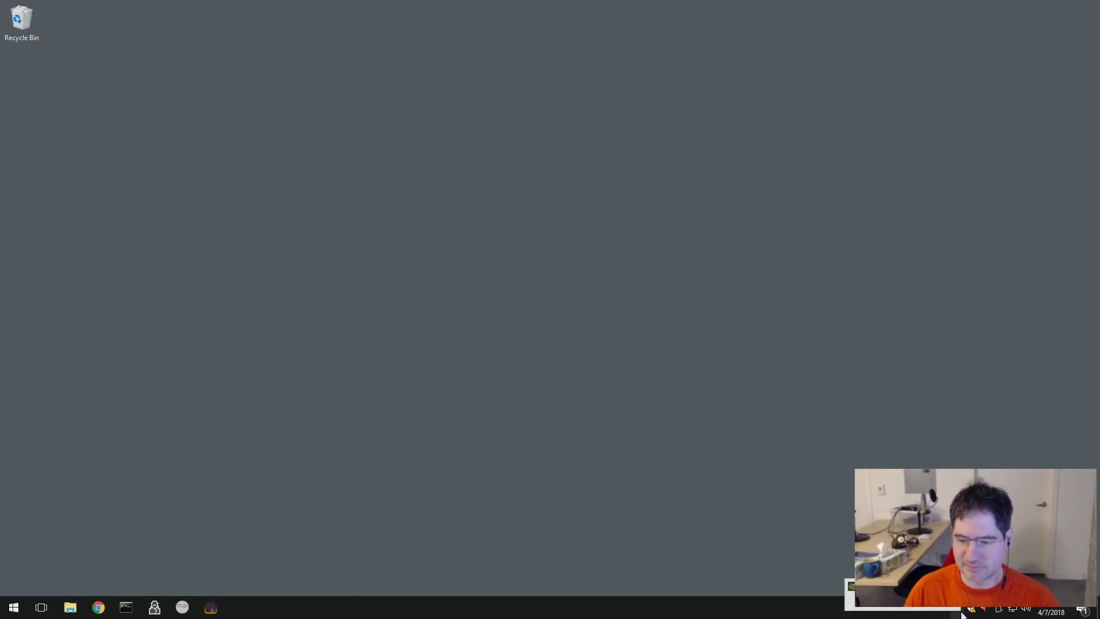
pyautogui.click(14, 608)
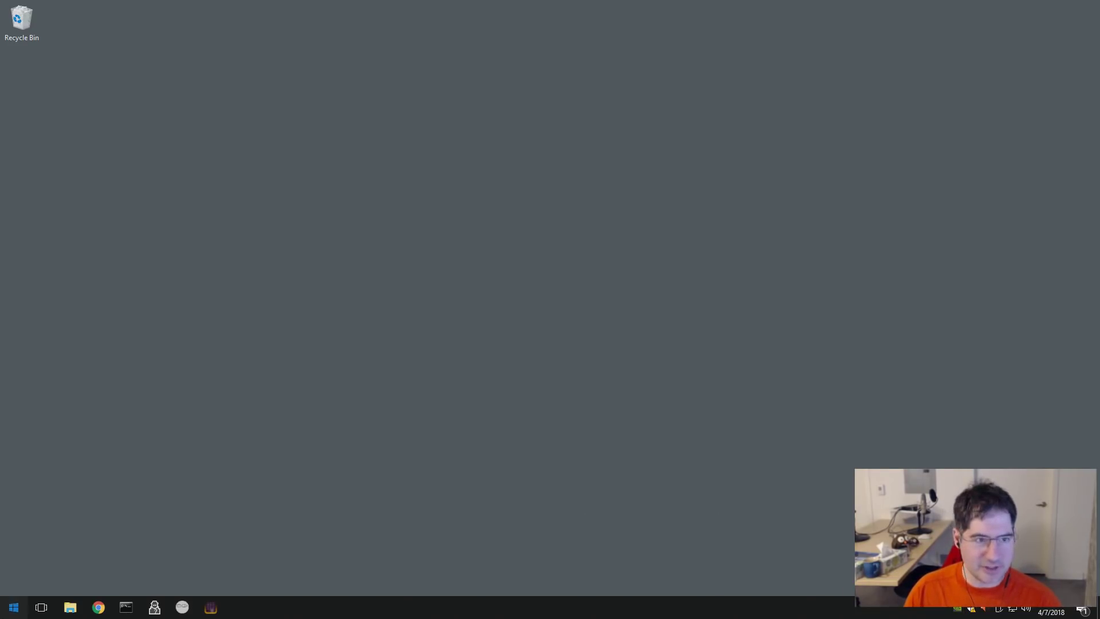
pyautogui.press('Escape')
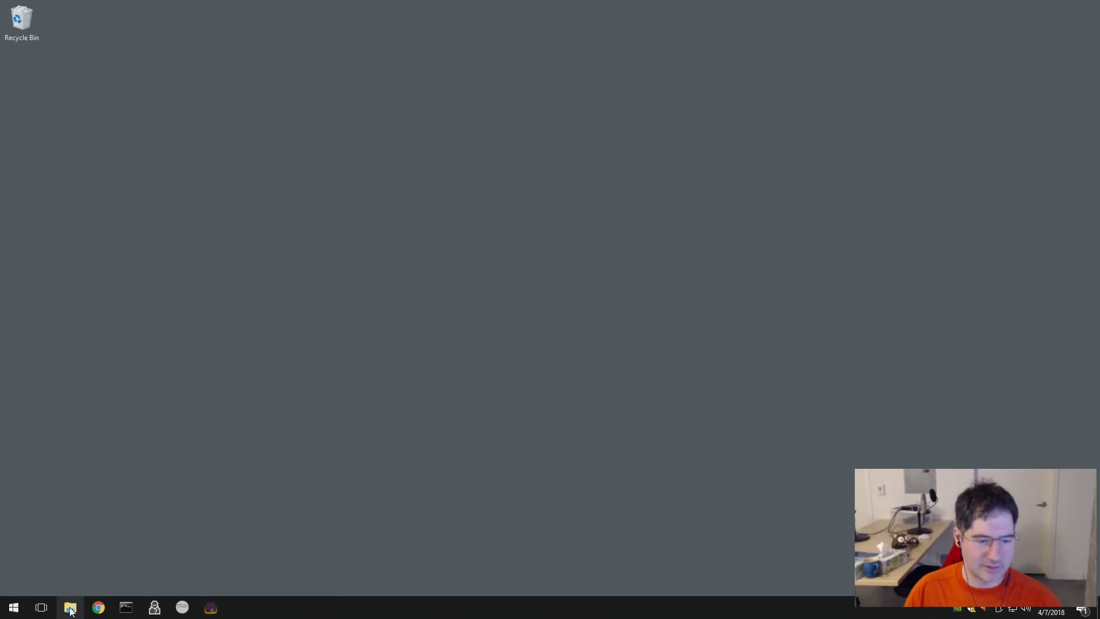
pyautogui.click(70, 608)
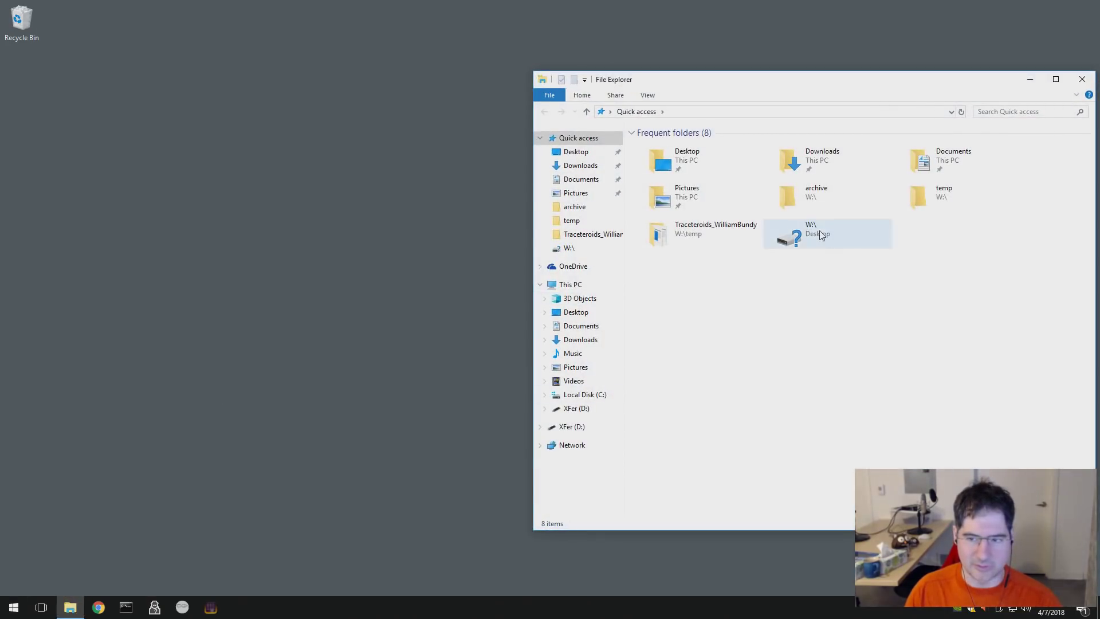
pyautogui.click(579, 427)
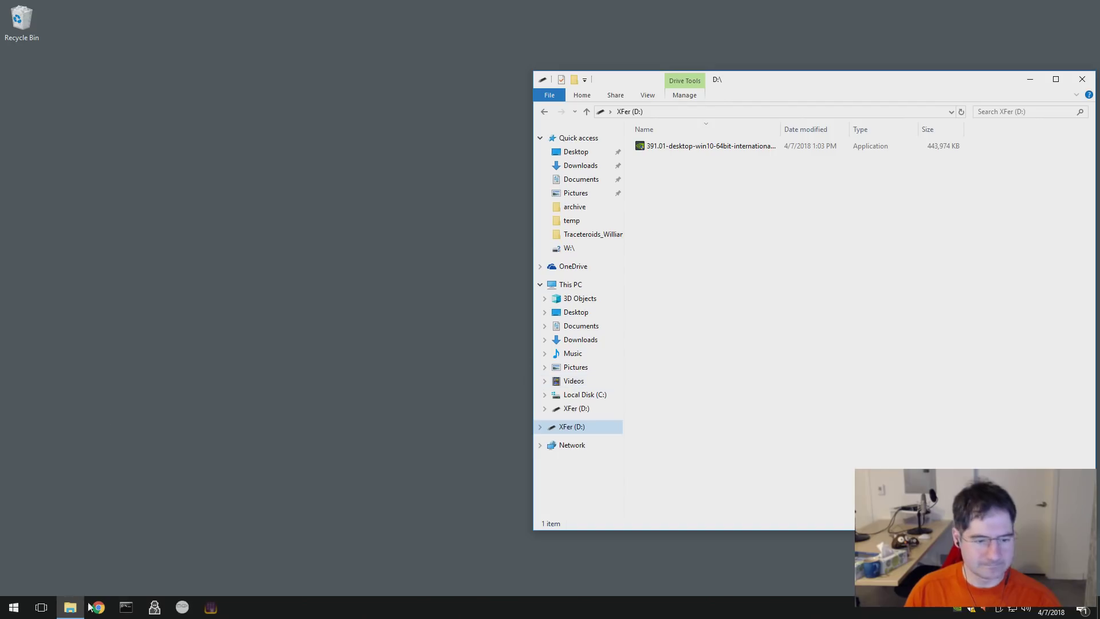
# - Run 'subst w: c:\work' in Command Prompt to map drive W:, then exit the prompt
pyautogui.click(126, 607)
pyautogui.write('subst w')
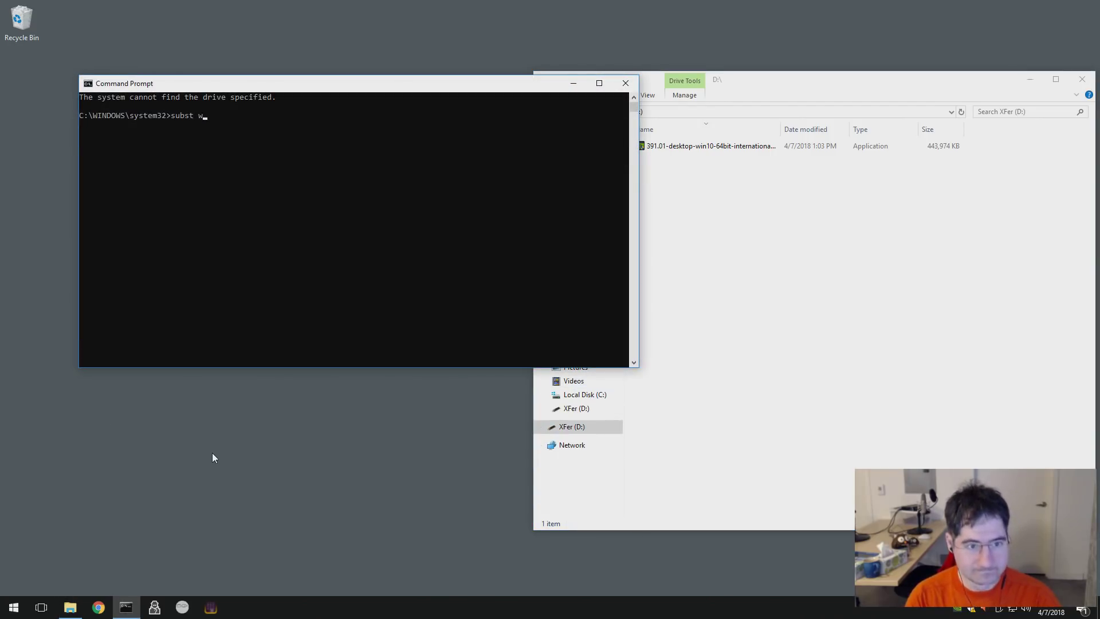
pyautogui.write(': c:\\owner')
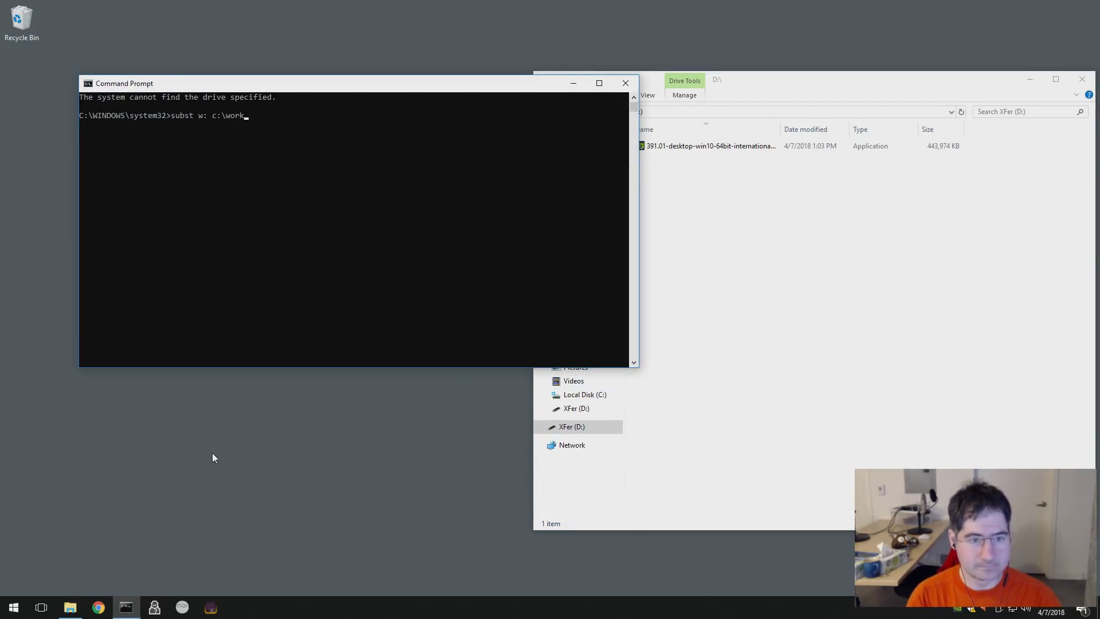
pyautogui.press('Return')
pyautogui.write('exit')
pyautogui.press('Return')
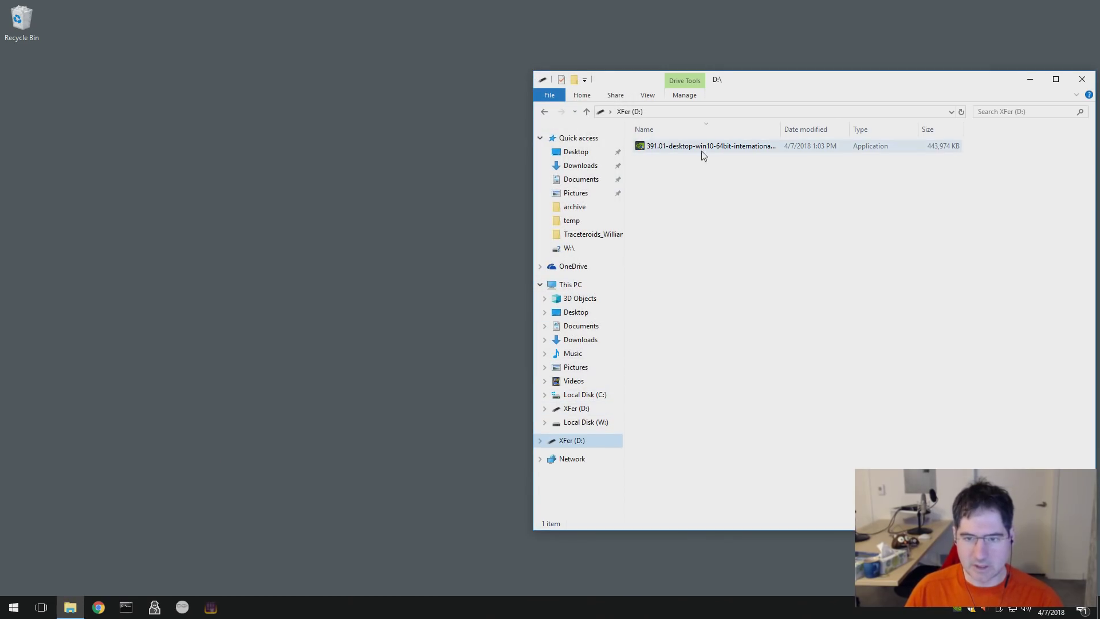
# - Move the 391.01 driver installer from XFer (D:) into W:'s nvidia folder, check both drives, close Explorer
pyautogui.click(545, 422)
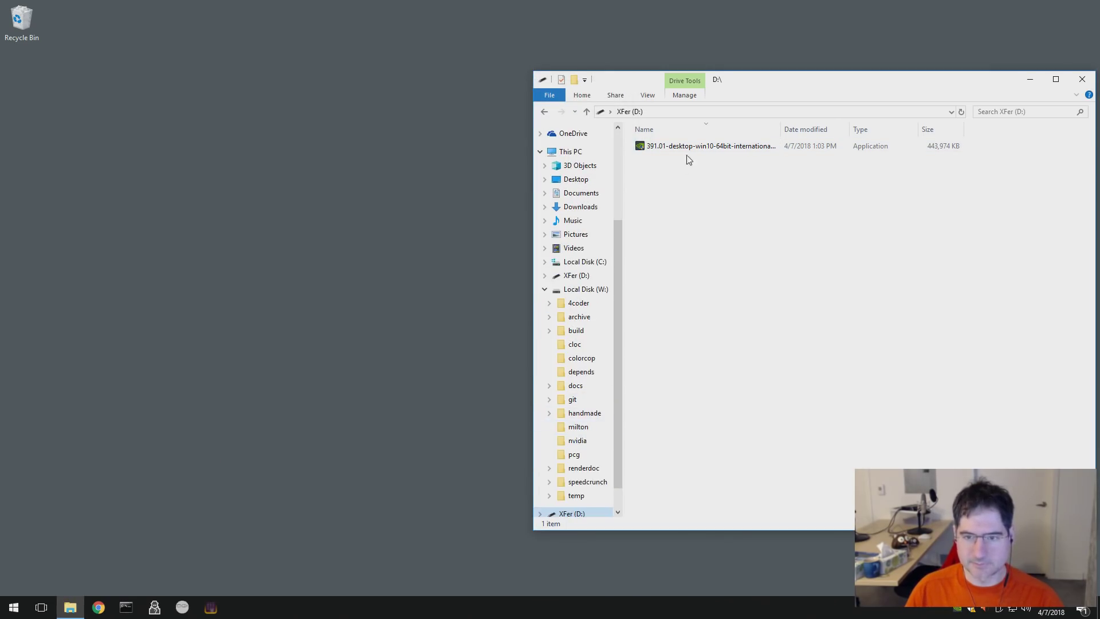
pyautogui.moveTo(686, 150); pyautogui.dragTo(583, 443)
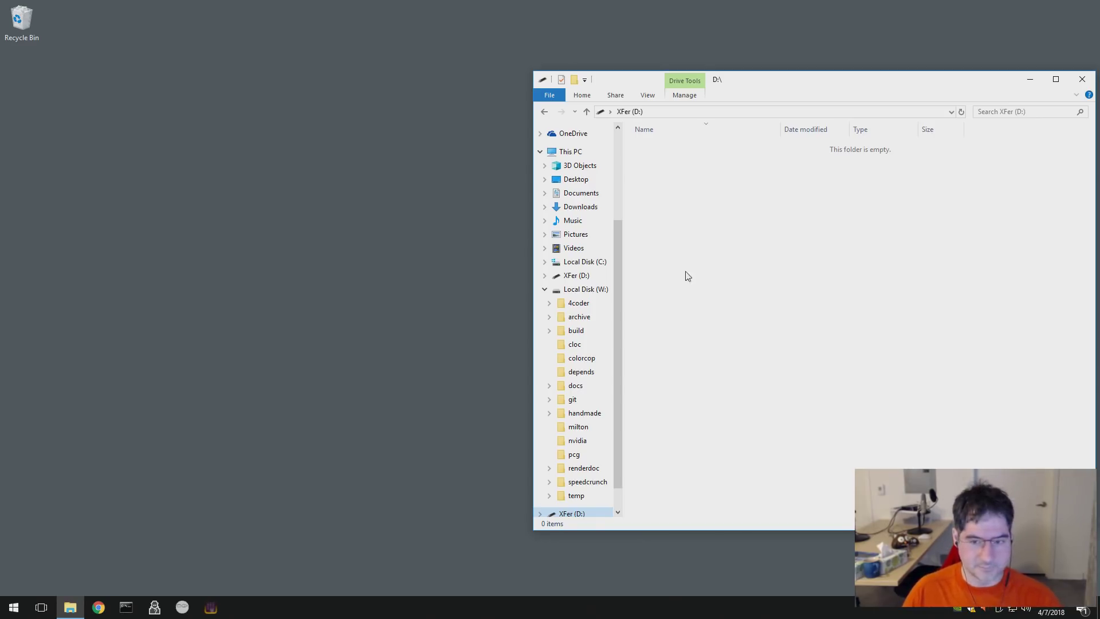
pyautogui.moveTo(622, 80); pyautogui.dragTo(272, 84)
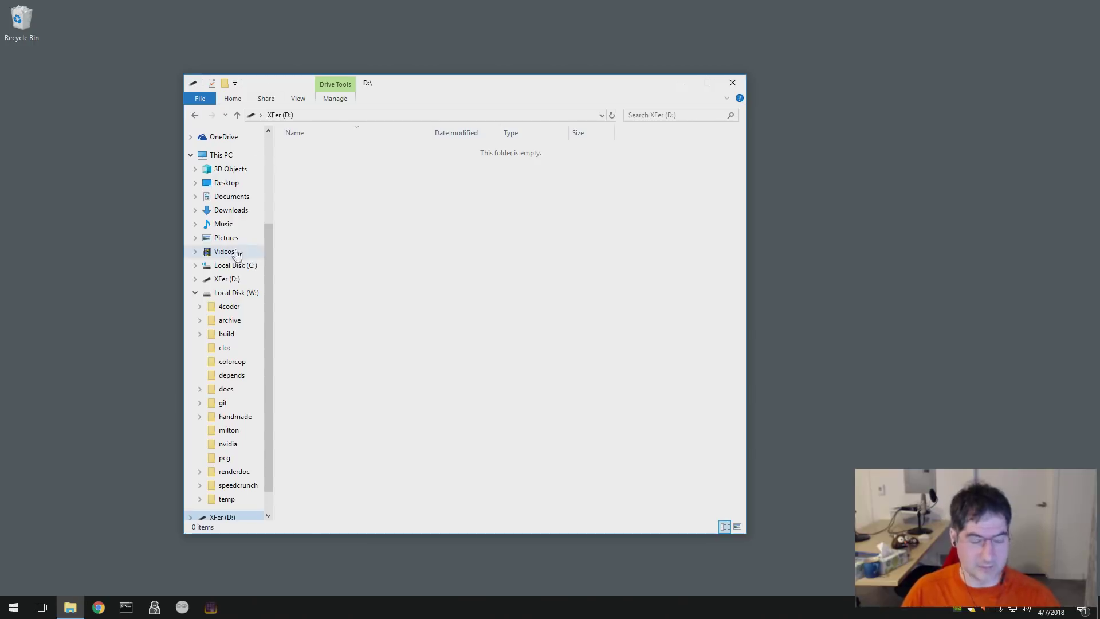
pyautogui.click(227, 279)
pyautogui.click(221, 298)
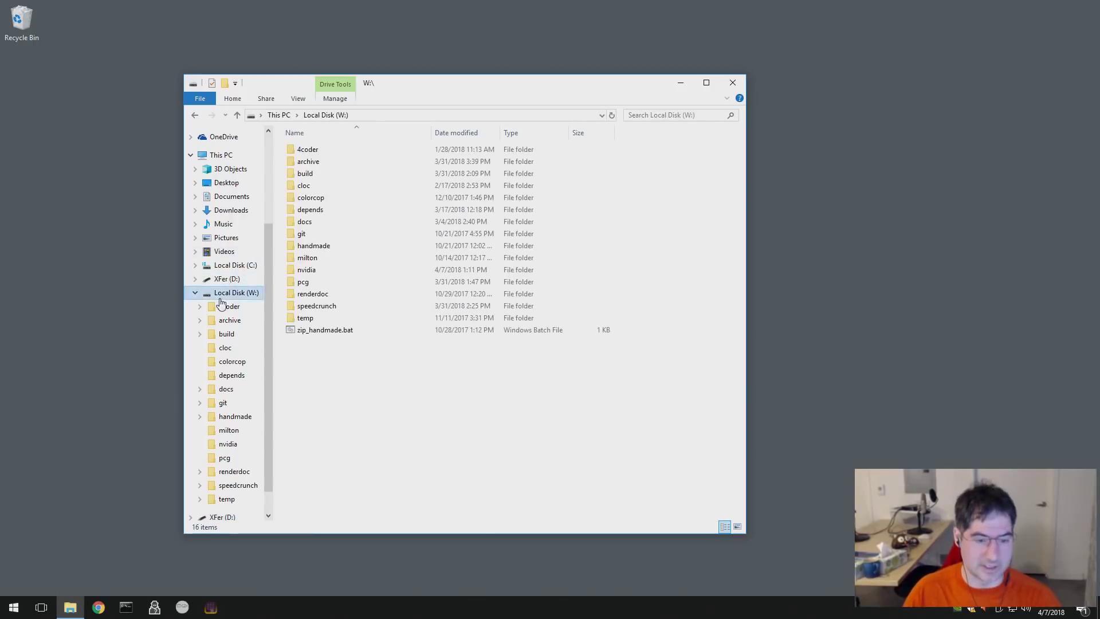
pyautogui.click(195, 293)
pyautogui.press('super+d')
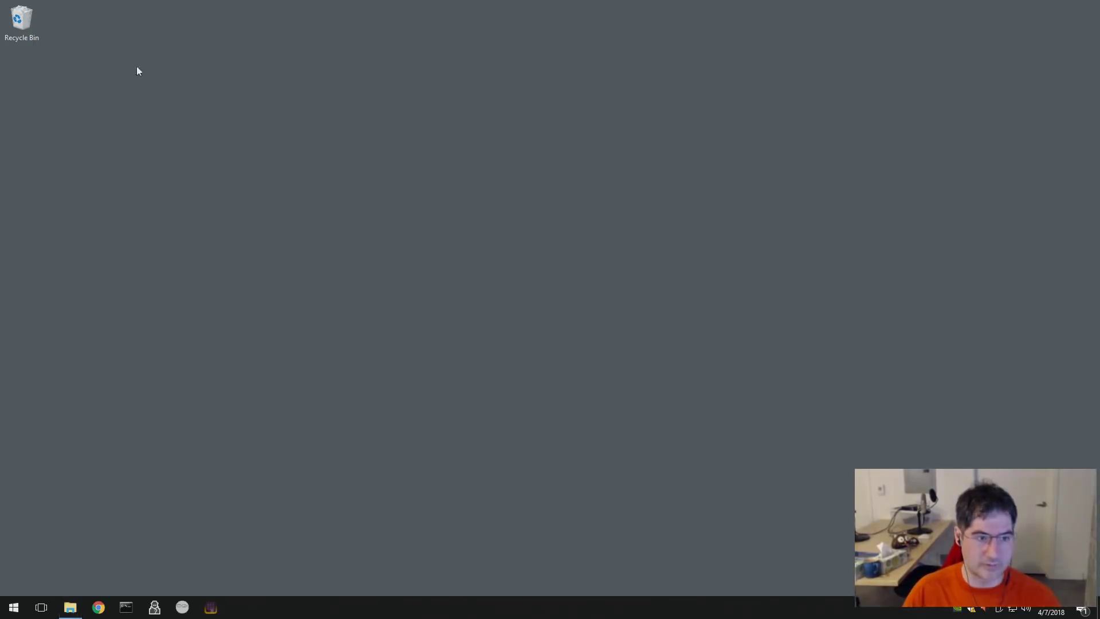
# - Pin NVIDIA Nsight Graphics from the Start menu's NVIDIA Corporation group to the taskbar
pyautogui.click(10, 602)
pyautogui.scroll(-2, 94, 516)
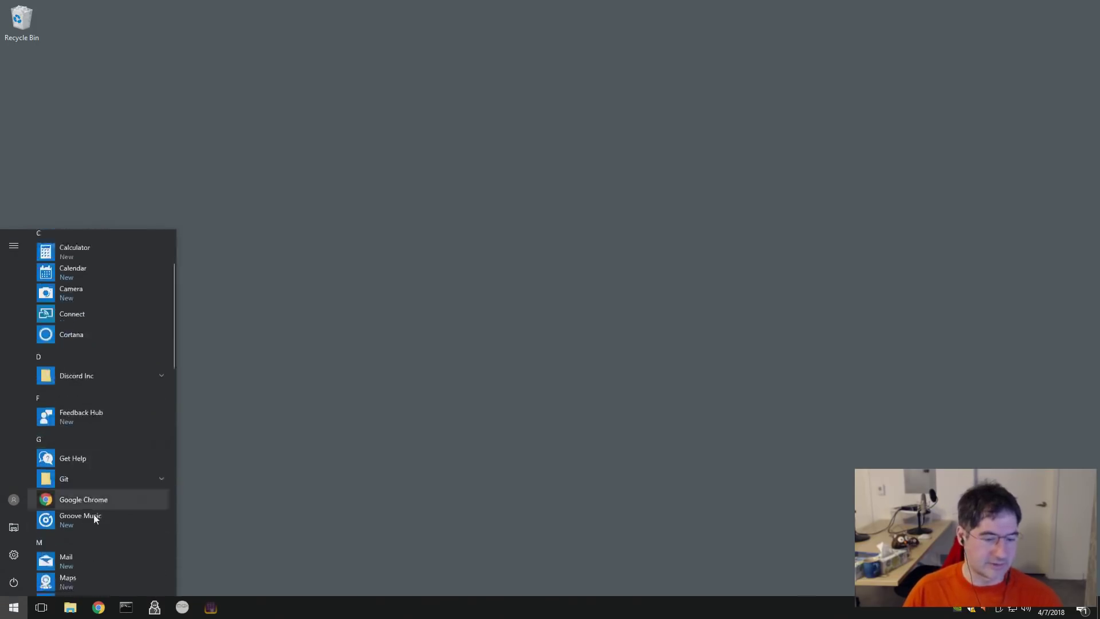
pyautogui.scroll(-6, 129, 536)
pyautogui.scroll(3, 130, 539)
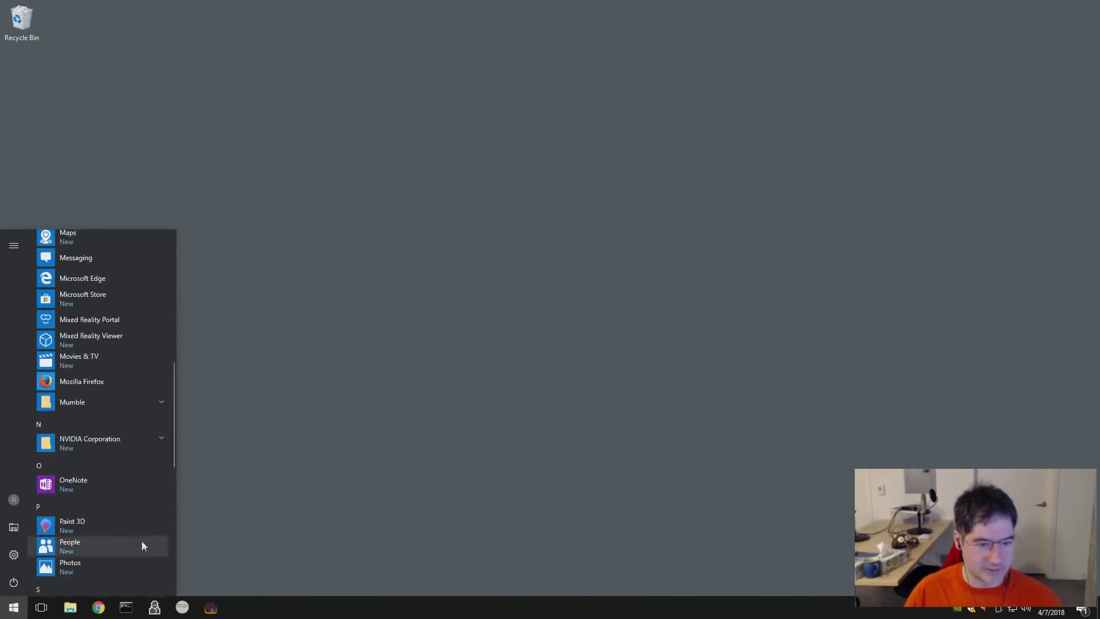
pyautogui.click(135, 445)
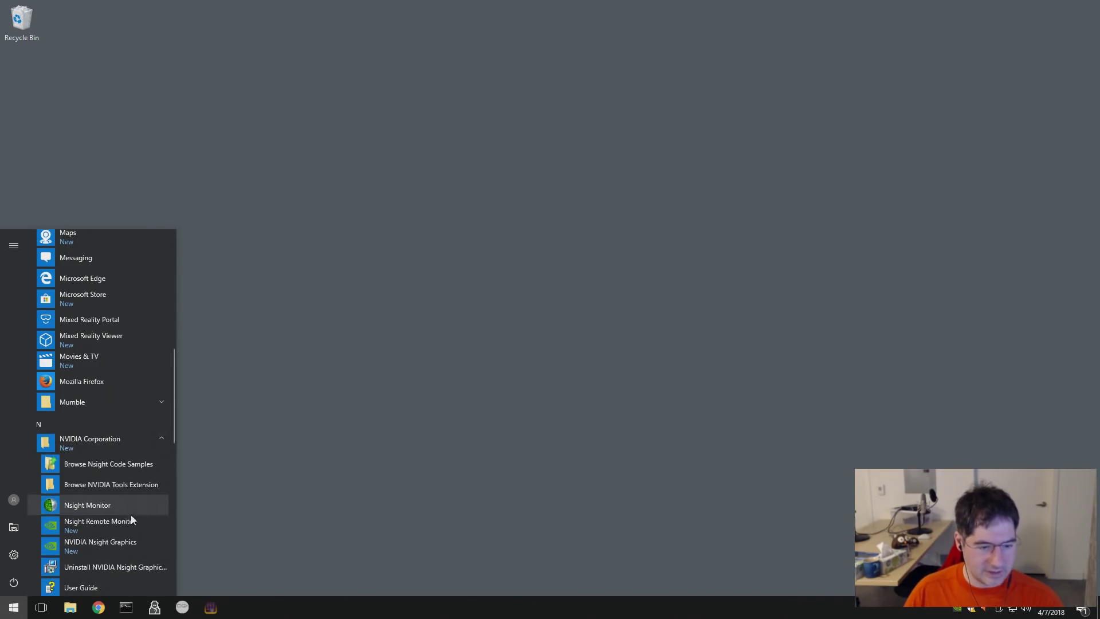
pyautogui.scroll(-2, 139, 550)
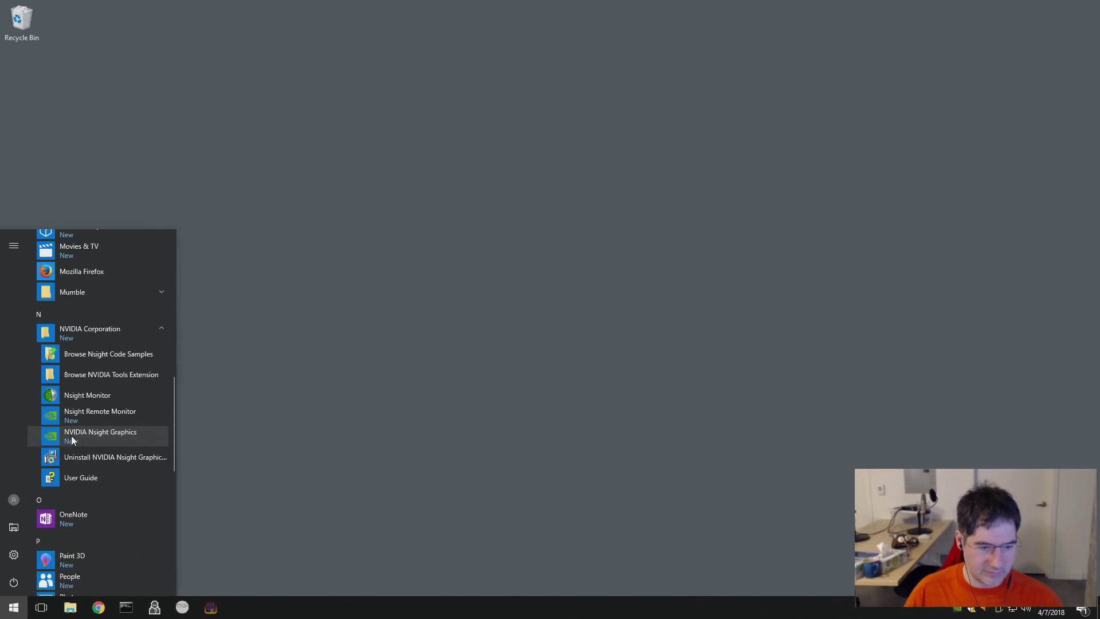
pyautogui.moveTo(52, 439); pyautogui.dragTo(242, 614)
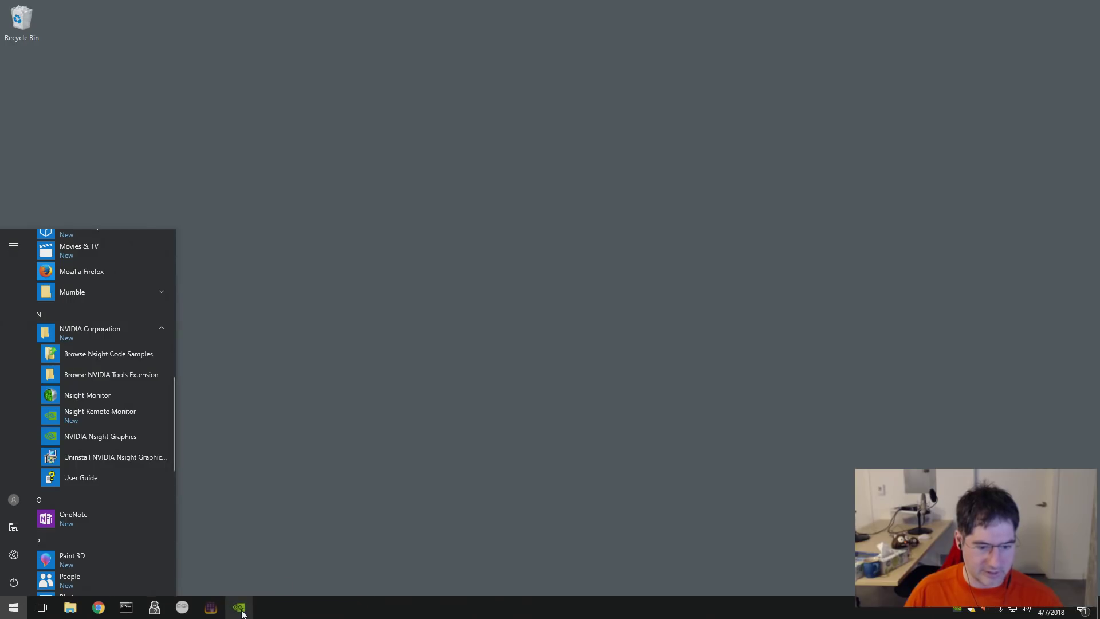
# - Launch Nsight Graphics, continue without a project, and open Connection > Connect
pyautogui.click(242, 613)
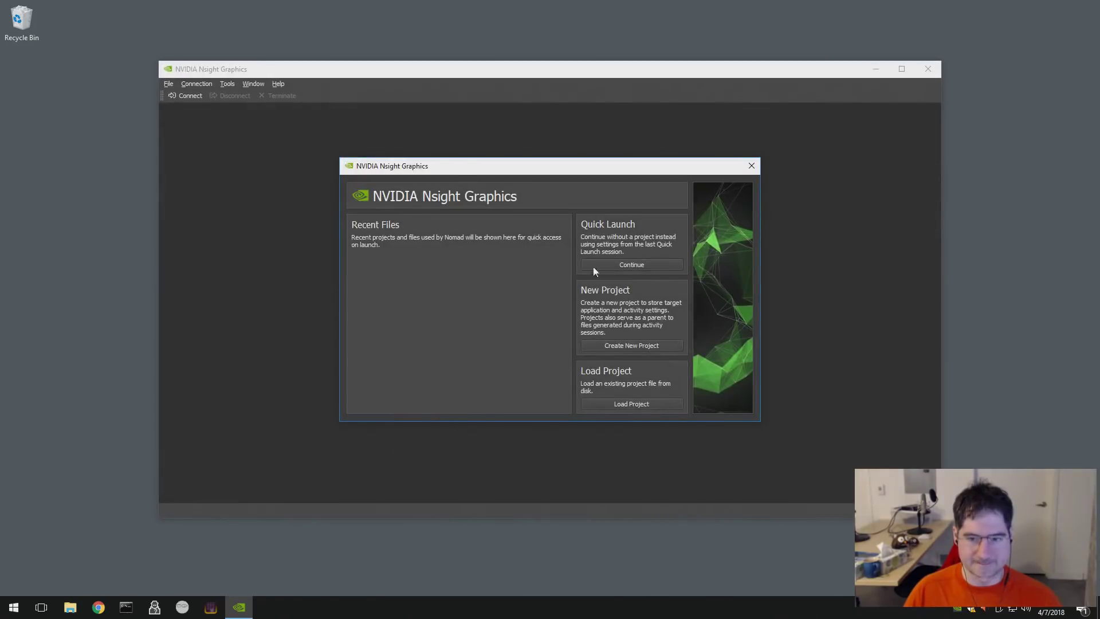
pyautogui.moveTo(454, 168); pyautogui.dragTo(421, 167)
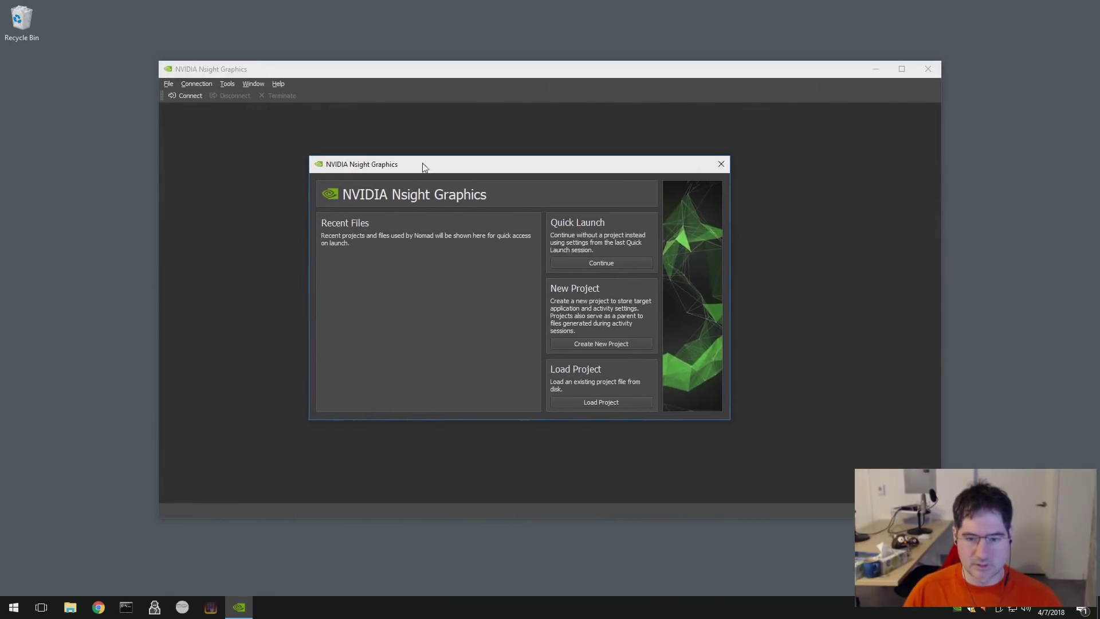
pyautogui.click(615, 267)
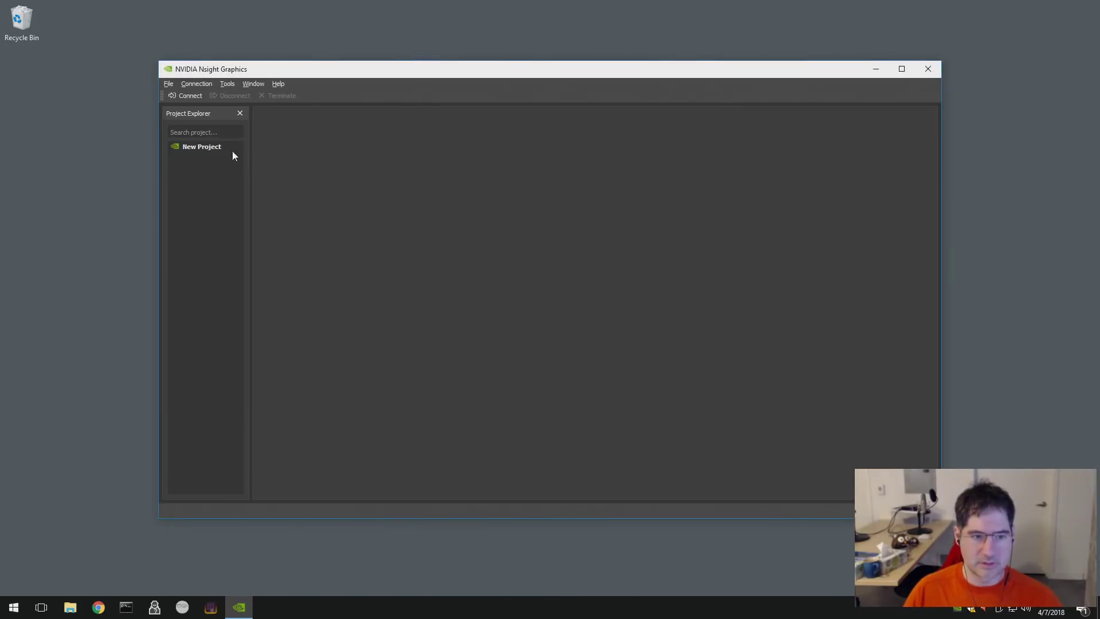
pyautogui.click(201, 86)
pyautogui.moveTo(169, 86)
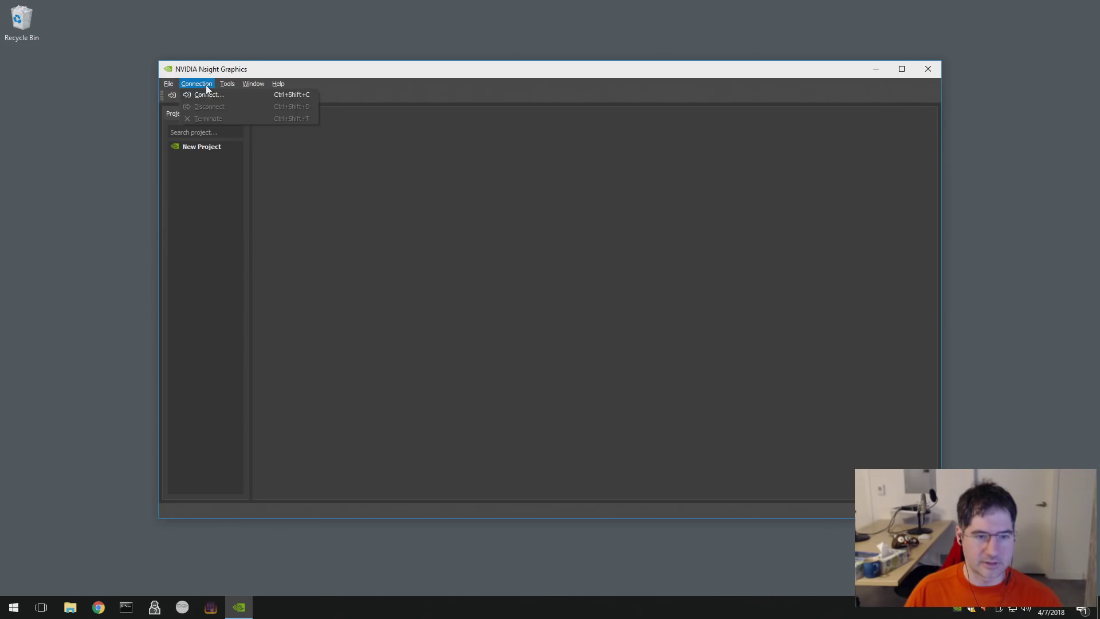
pyautogui.click(208, 94)
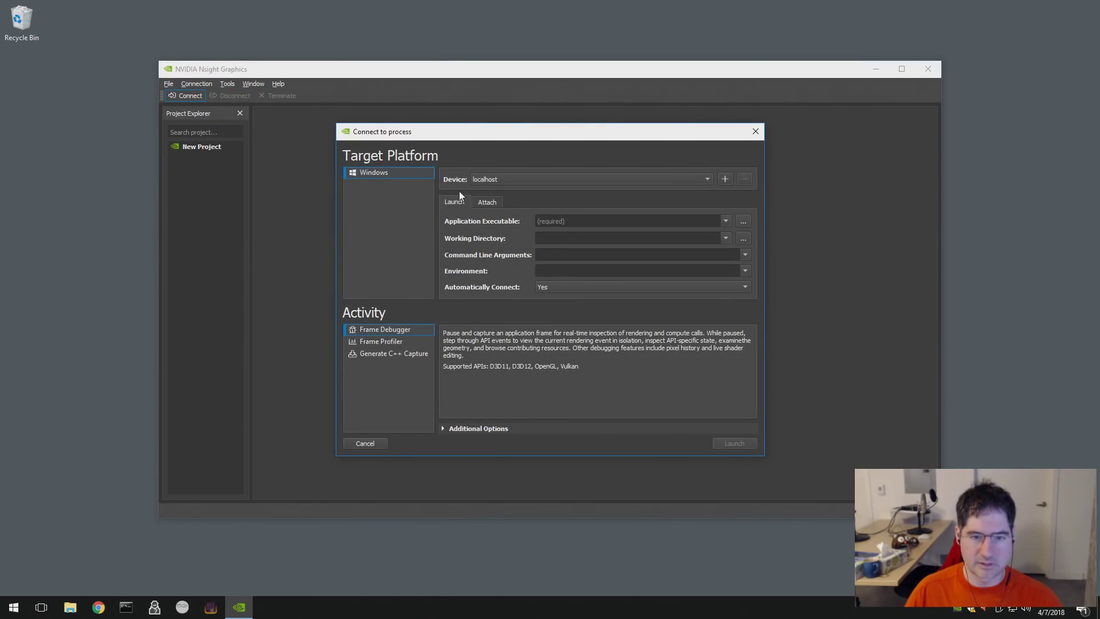
# - Set the application executable to W:\build\win32_handmade.exe
pyautogui.click(716, 222)
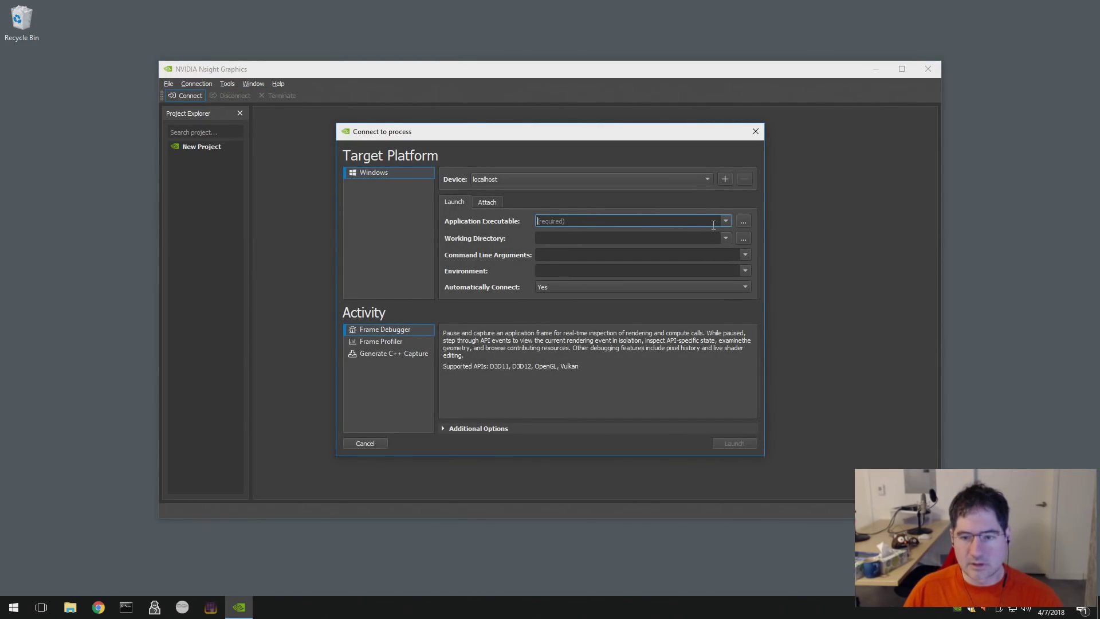
pyautogui.click(744, 221)
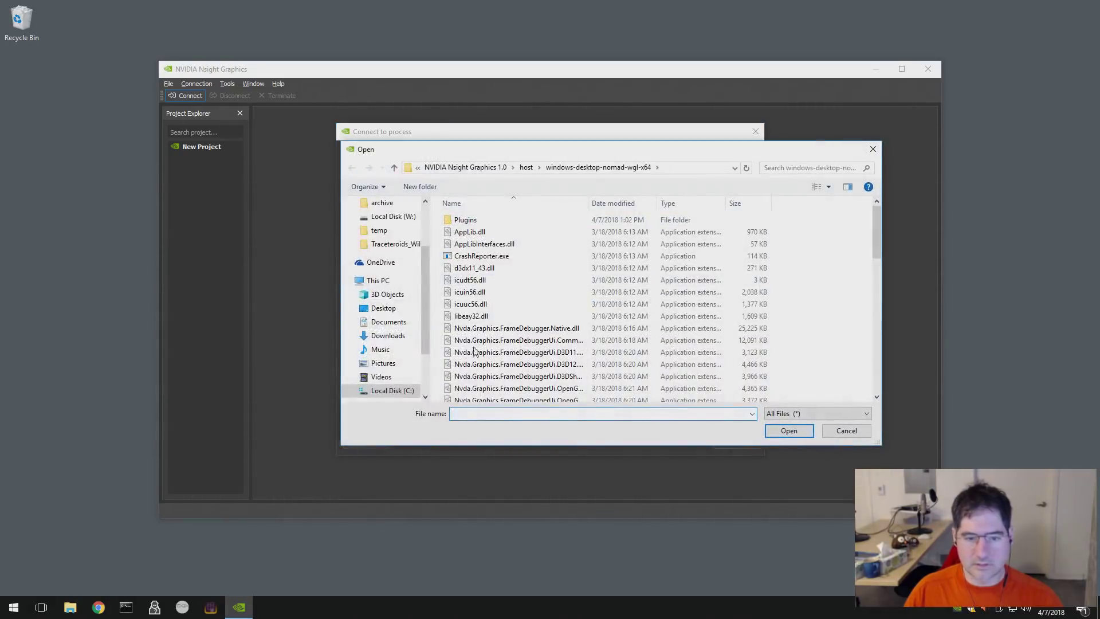
pyautogui.scroll(-2, 401, 344)
pyautogui.click(379, 345)
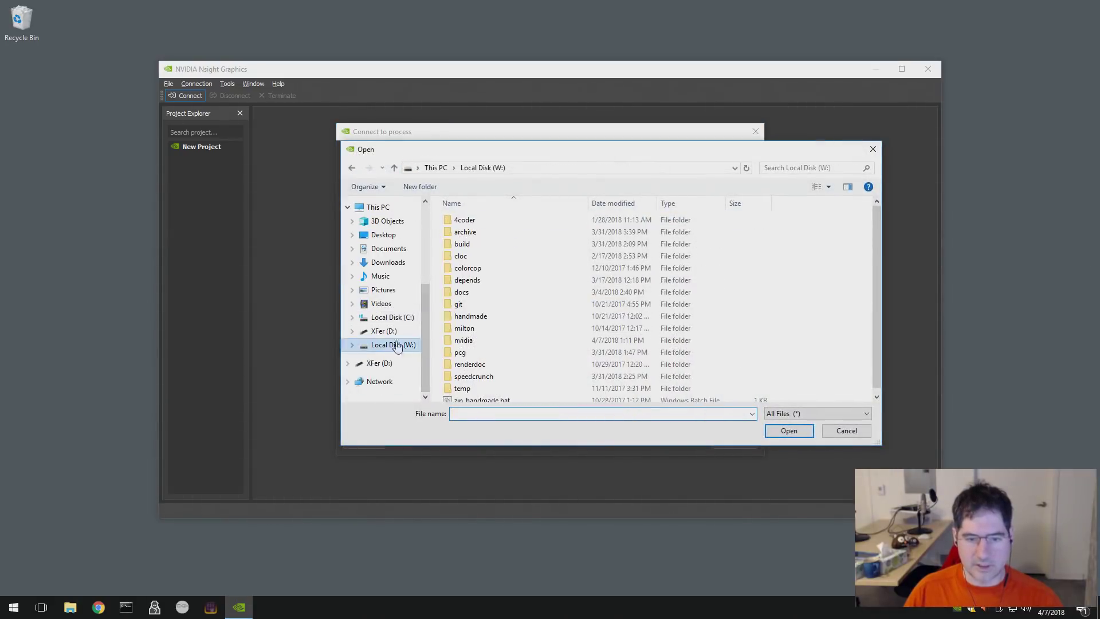
pyautogui.doubleClick(475, 244)
pyautogui.scroll(-5, 514, 361)
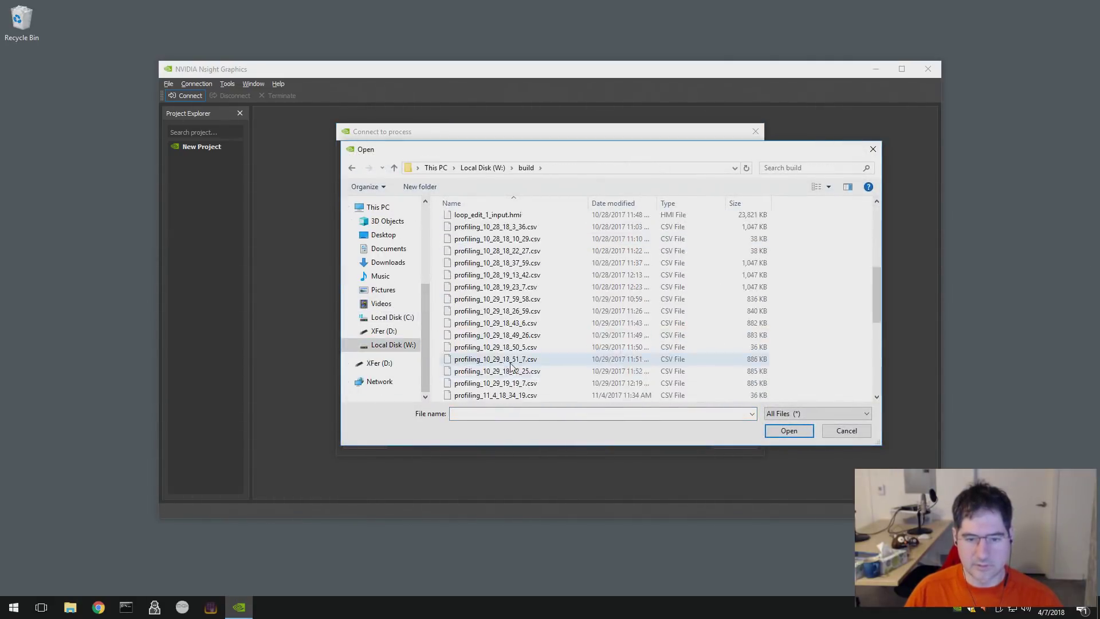
pyautogui.scroll(-3, 514, 366)
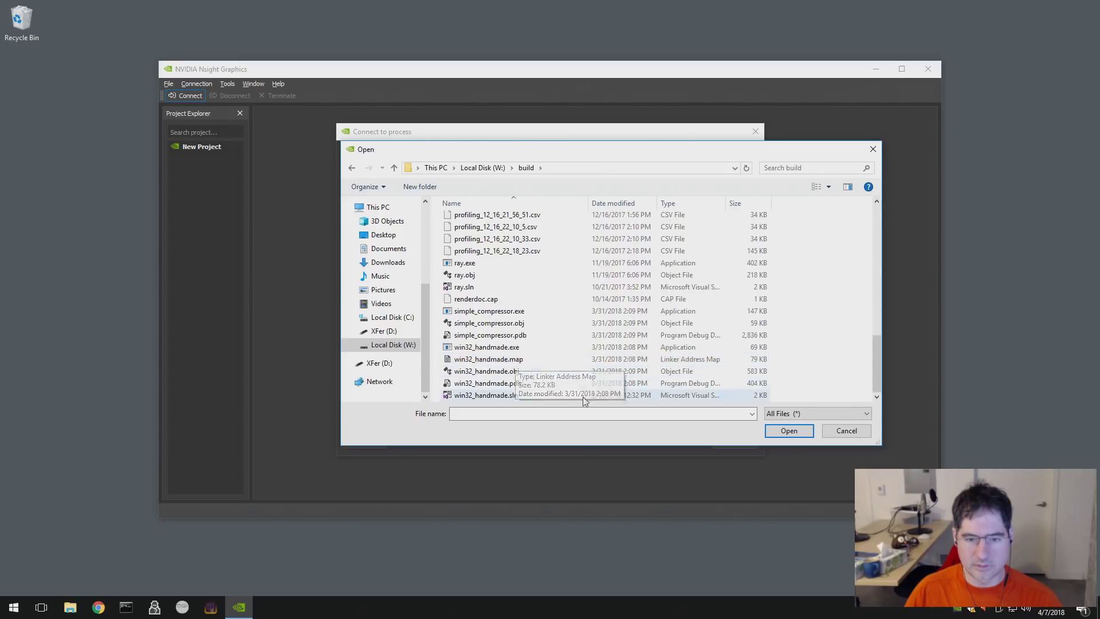
pyautogui.doubleClick(515, 348)
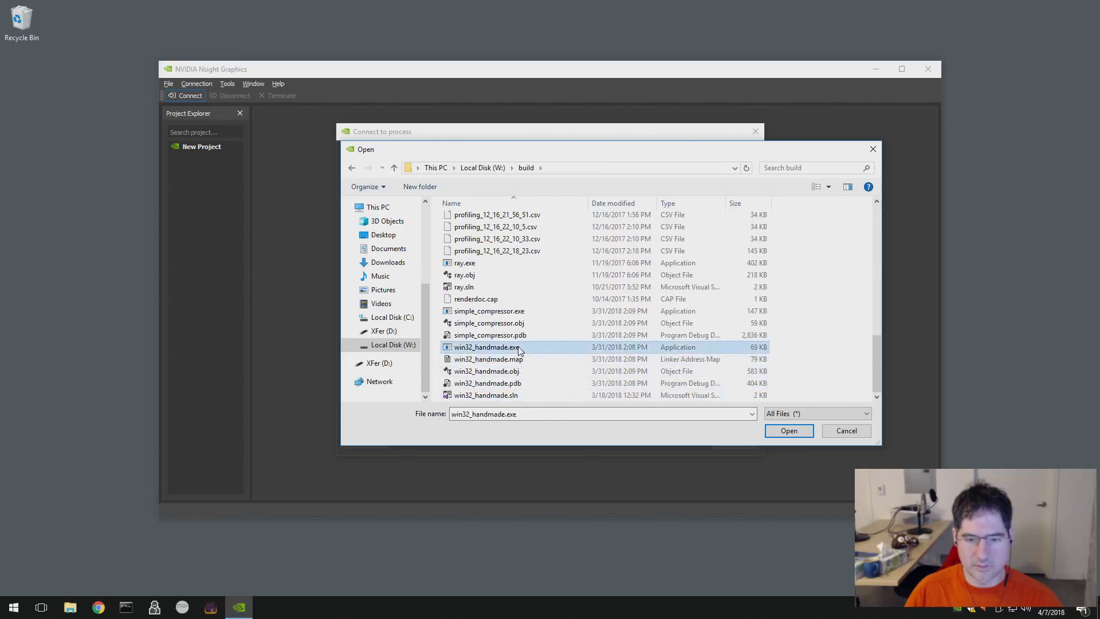
# - Set the launch working directory to W:\handmade\data
pyautogui.click(580, 238)
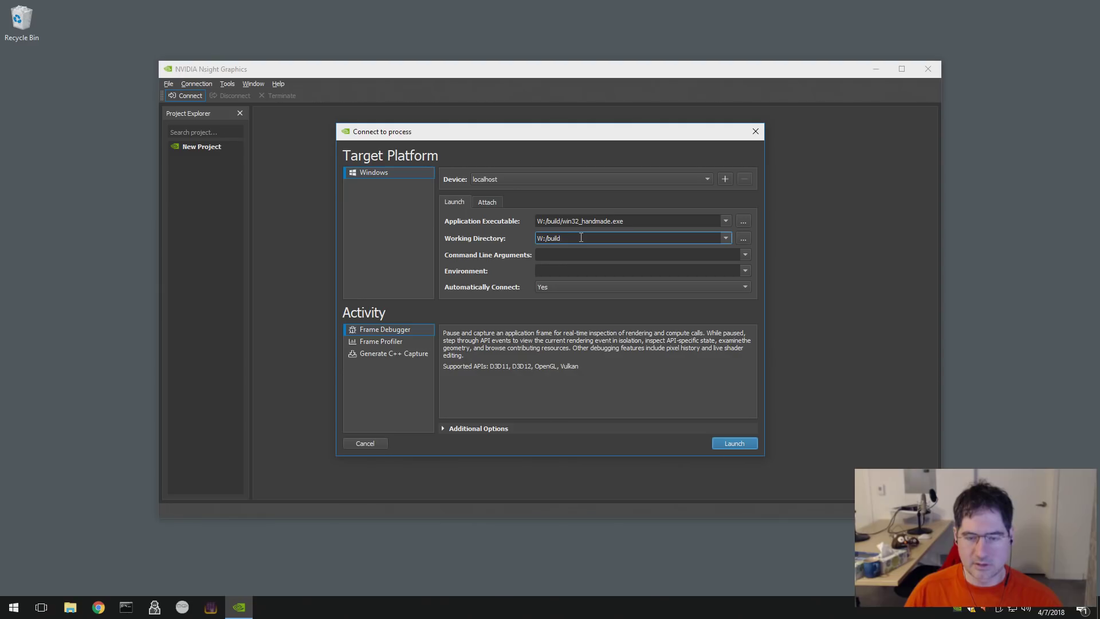
pyautogui.click(743, 238)
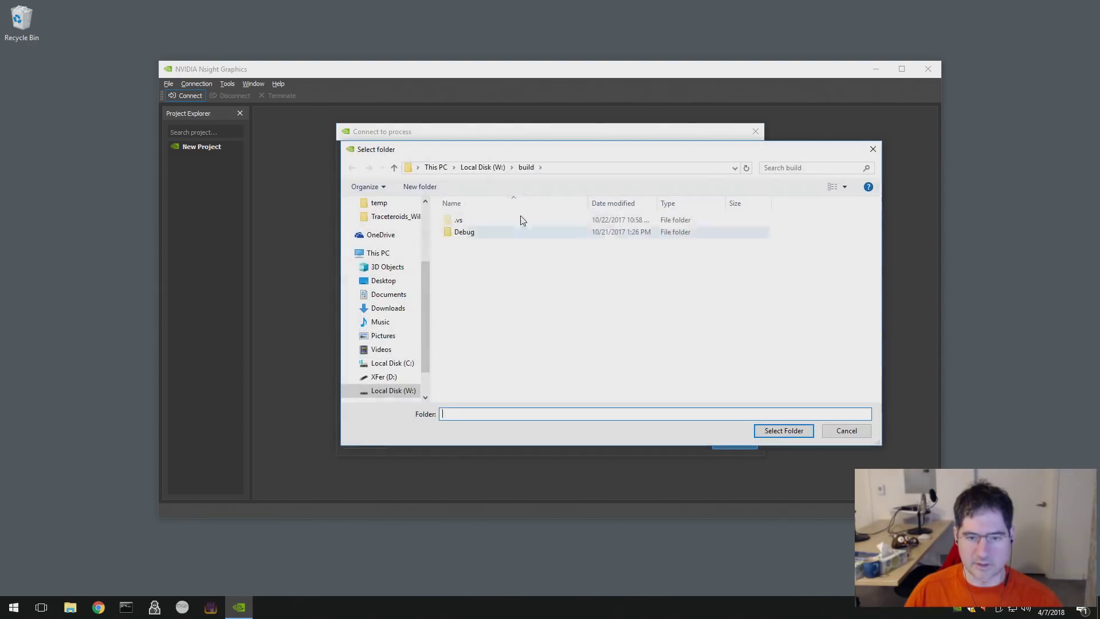
pyautogui.click(502, 168)
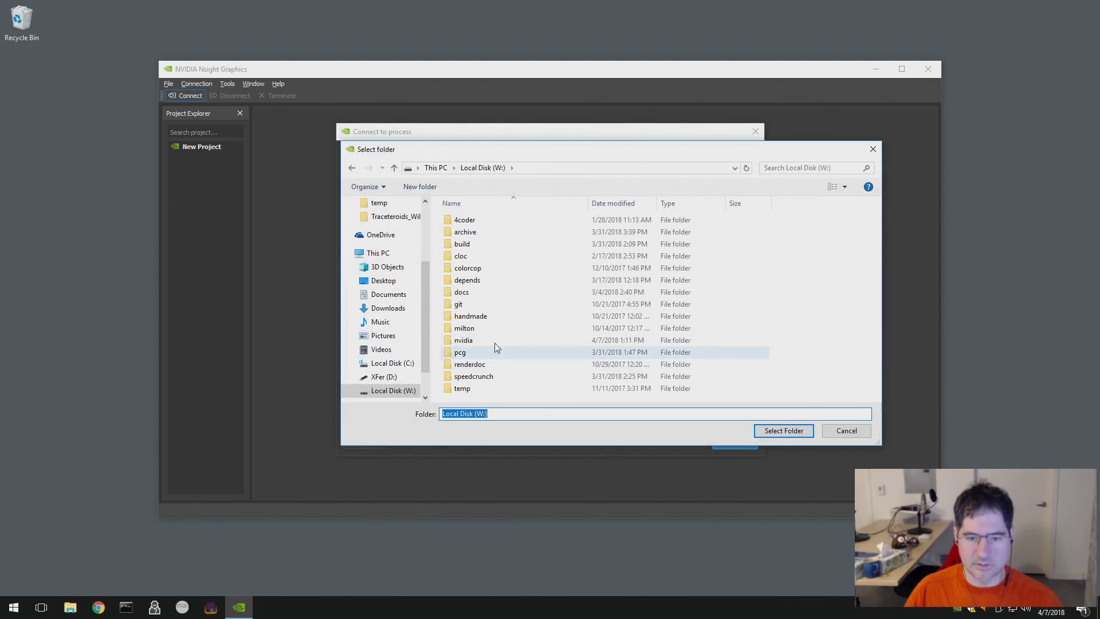
pyautogui.doubleClick(491, 317)
pyautogui.doubleClick(462, 244)
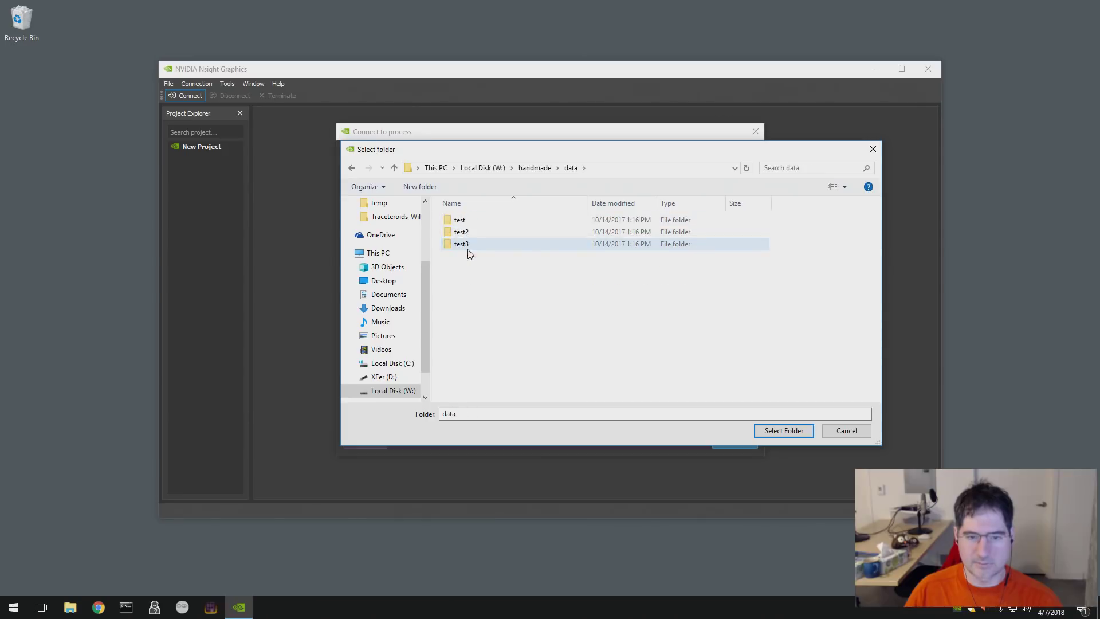
pyautogui.click(781, 432)
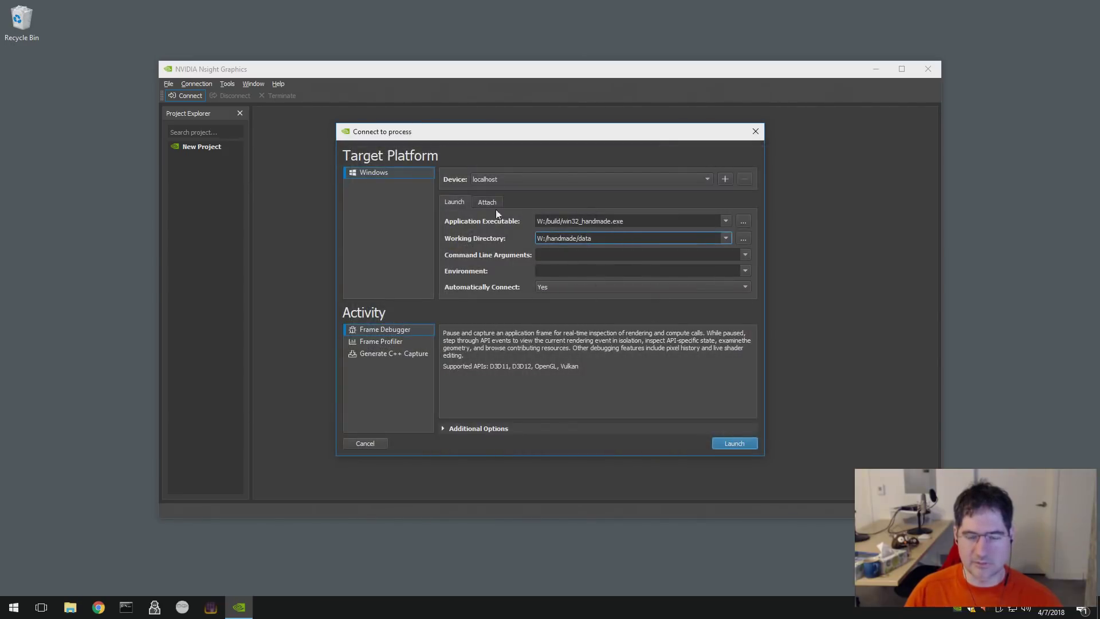
pyautogui.press('Tab')
pyautogui.press('Tab')
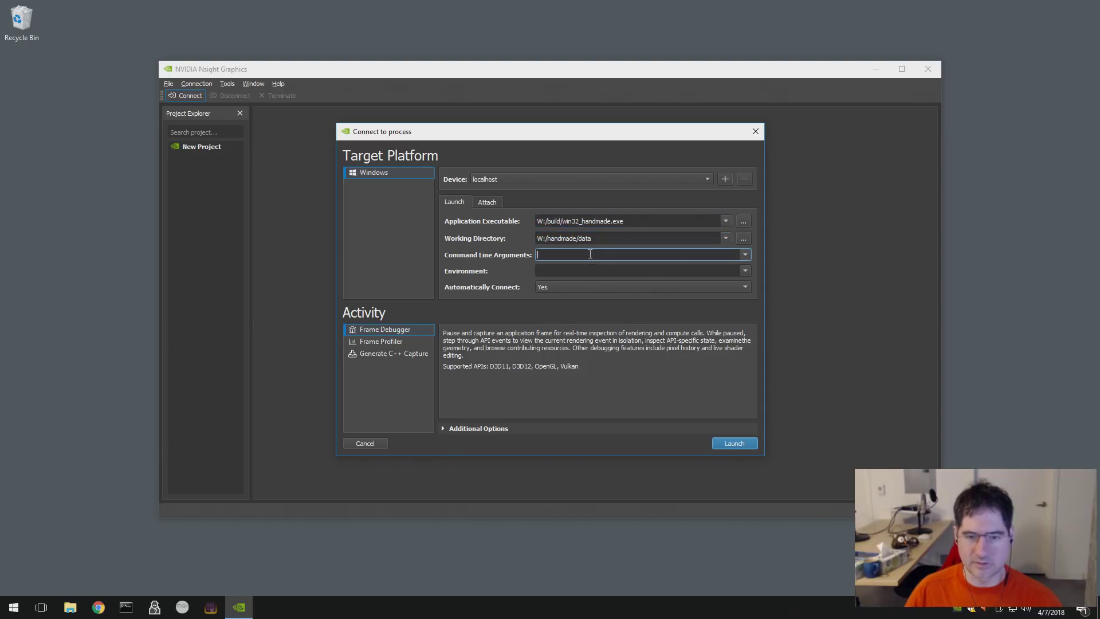
# - Launch win32_handmade.exe under the Frame Debugger and describe the crash as 'I am so sad :'
pyautogui.click(739, 445)
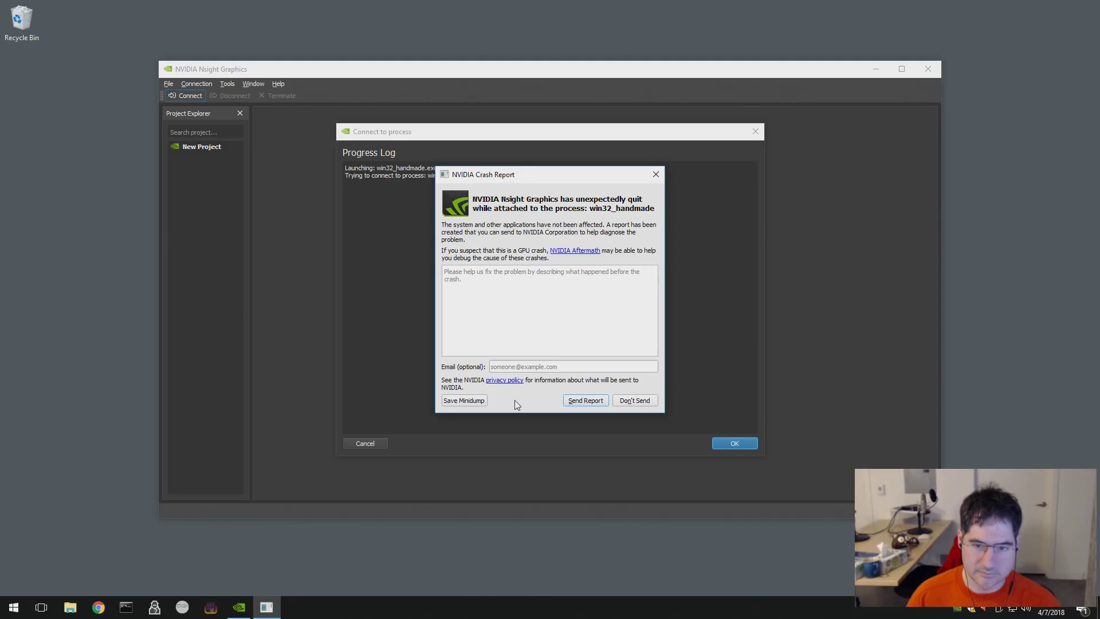
pyautogui.click(548, 349)
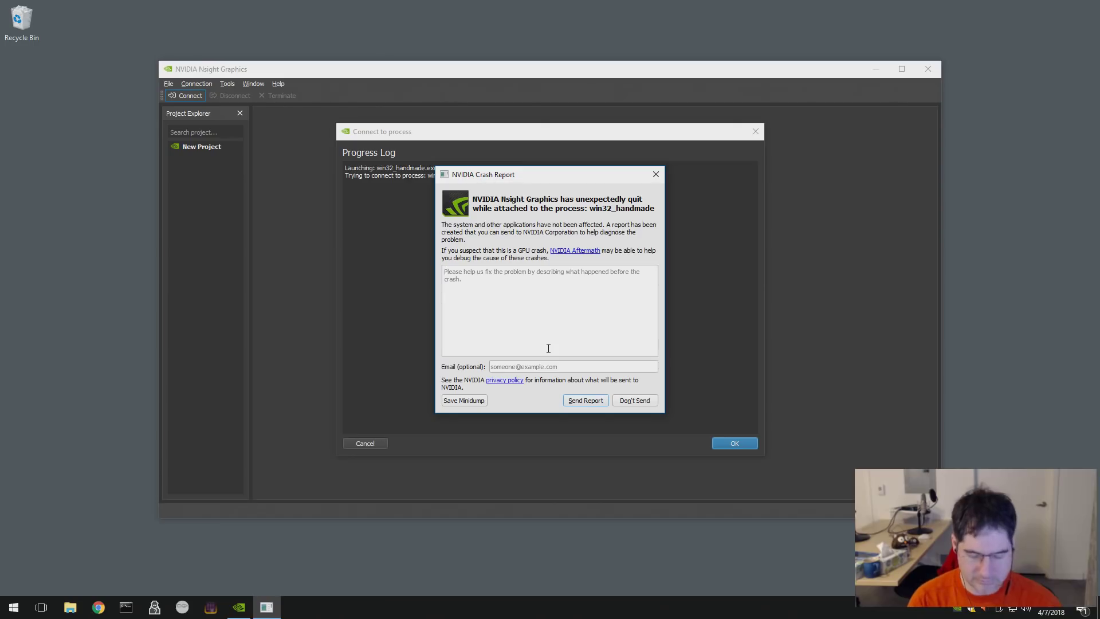
pyautogui.write('I am so s')
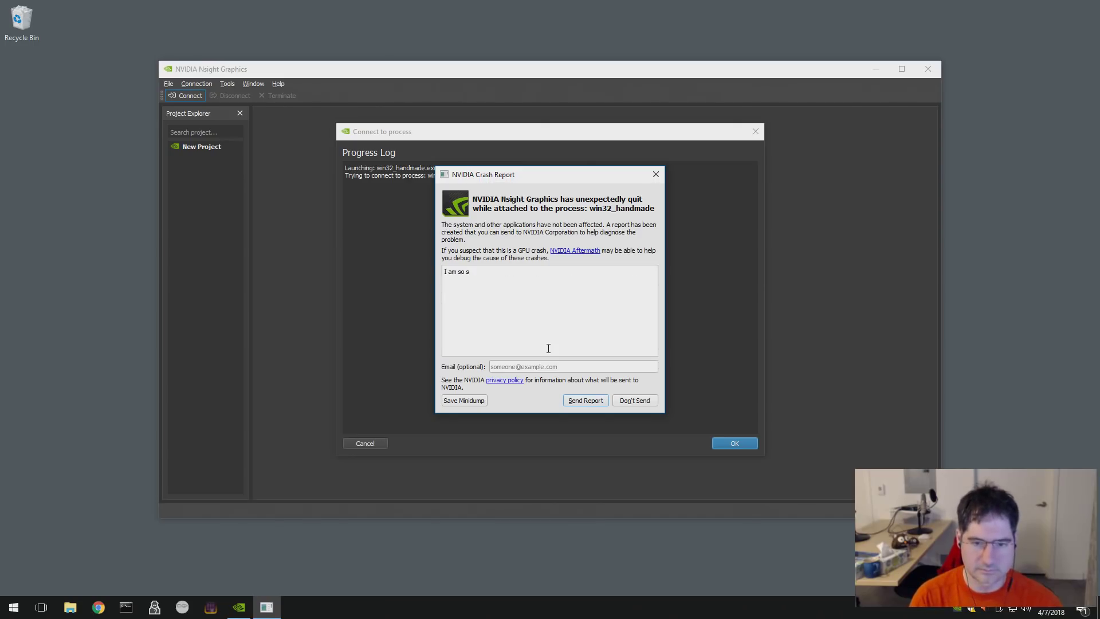
pyautogui.write('ad :(')
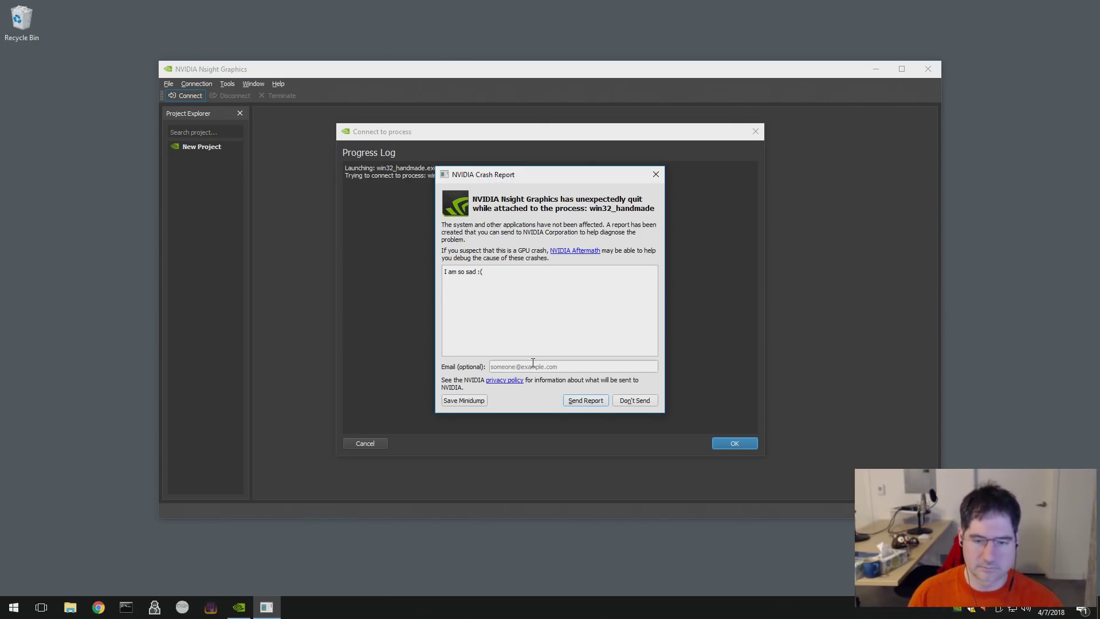
# - Add a contact e-mail, send the crash report, and dismiss the connection error
pyautogui.click(533, 365)
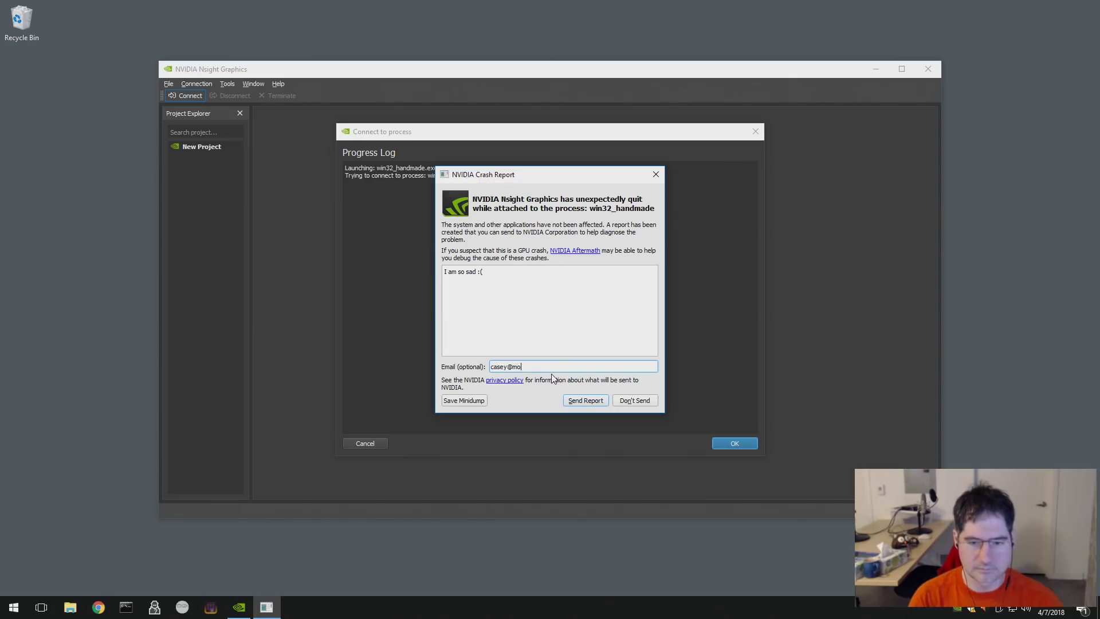
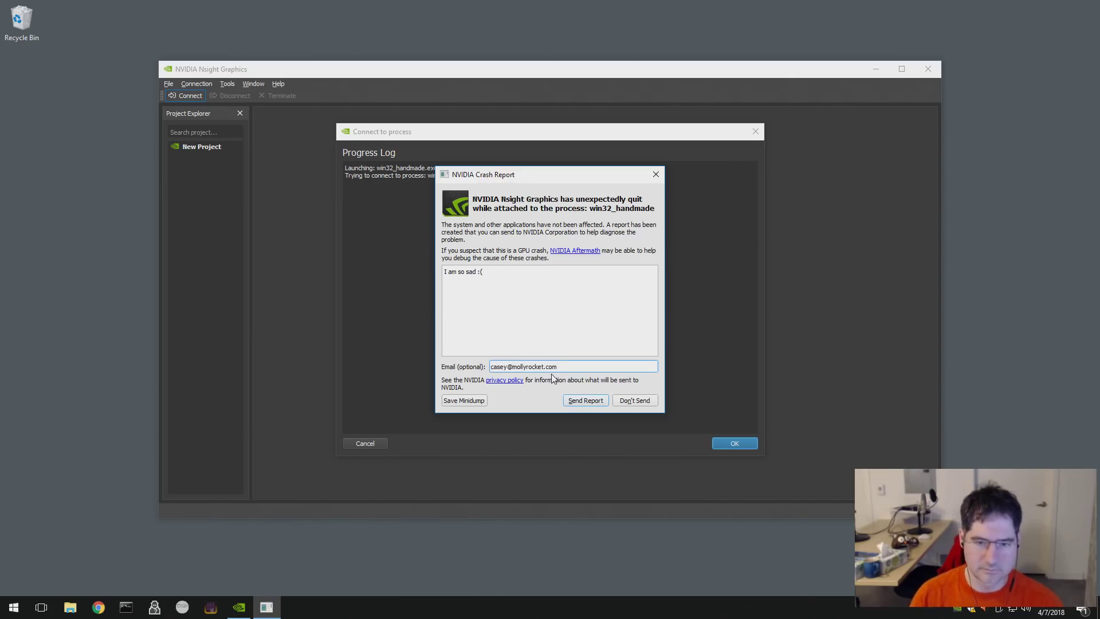
pyautogui.click(594, 404)
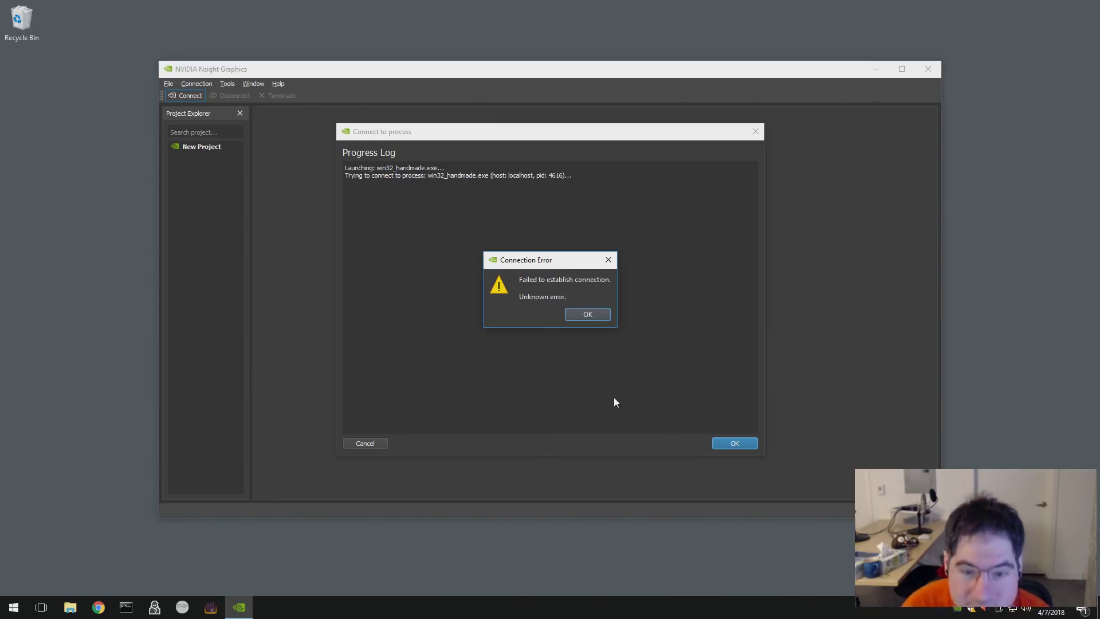
pyautogui.click(586, 313)
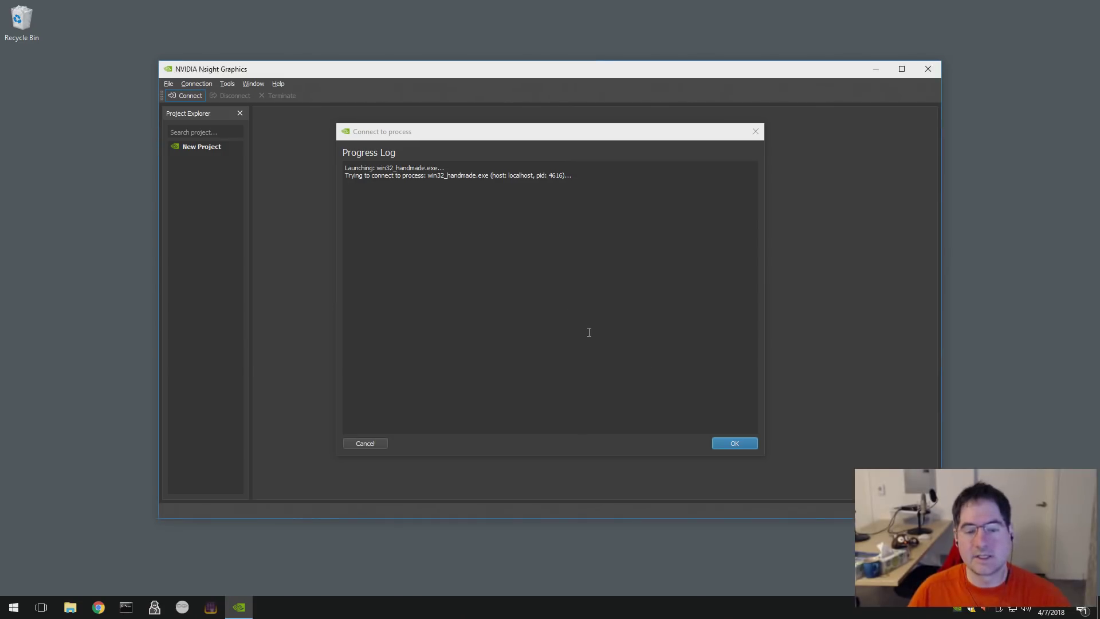
# - Return to launch settings and review the General, OpenGL, D3D, Vulkan and Troubleshooting option tabs
pyautogui.click(734, 444)
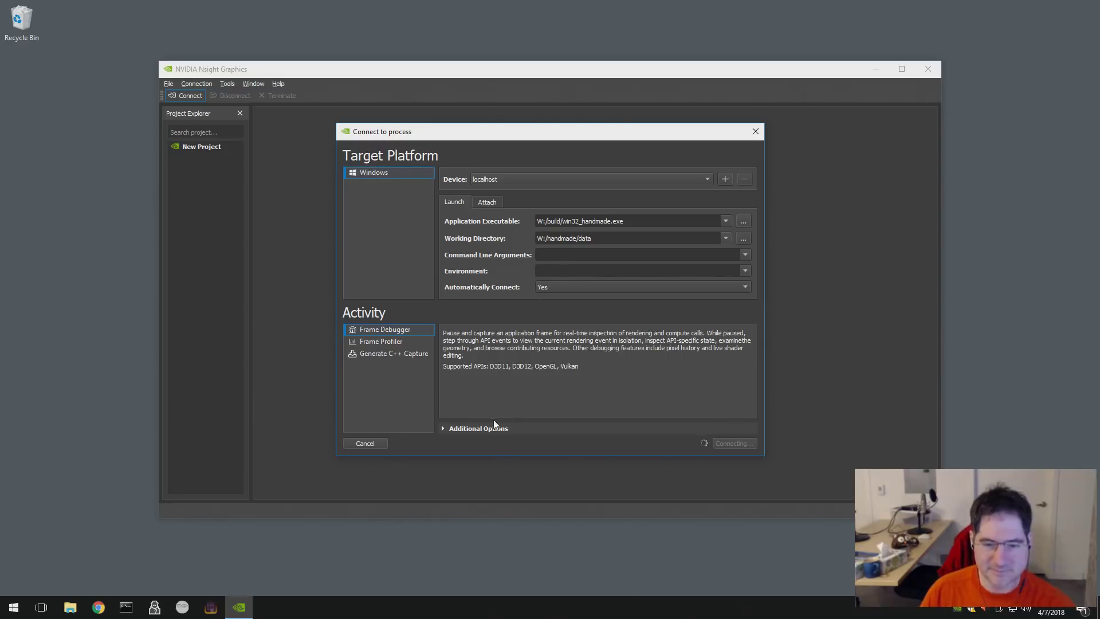
pyautogui.click(442, 430)
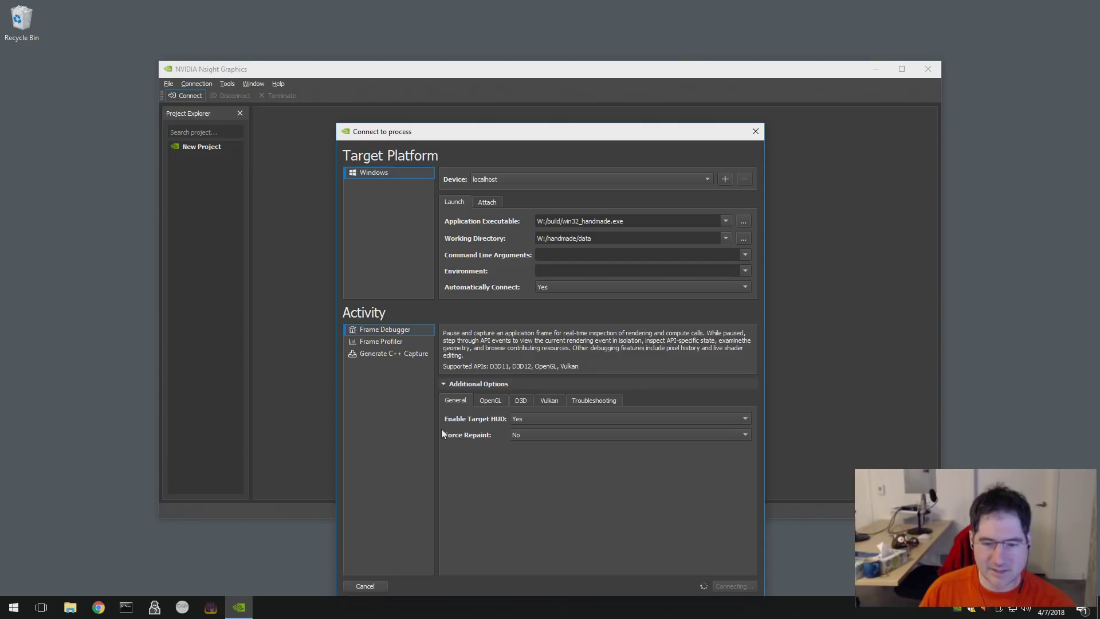
pyautogui.click(479, 405)
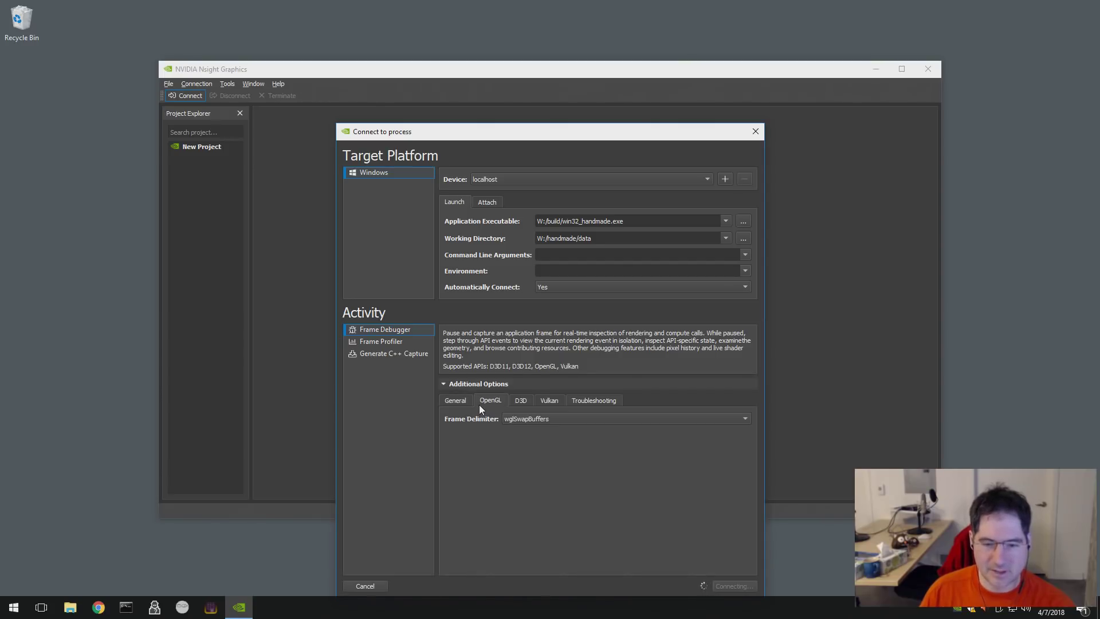
pyautogui.click(520, 402)
pyautogui.click(507, 404)
pyautogui.click(553, 400)
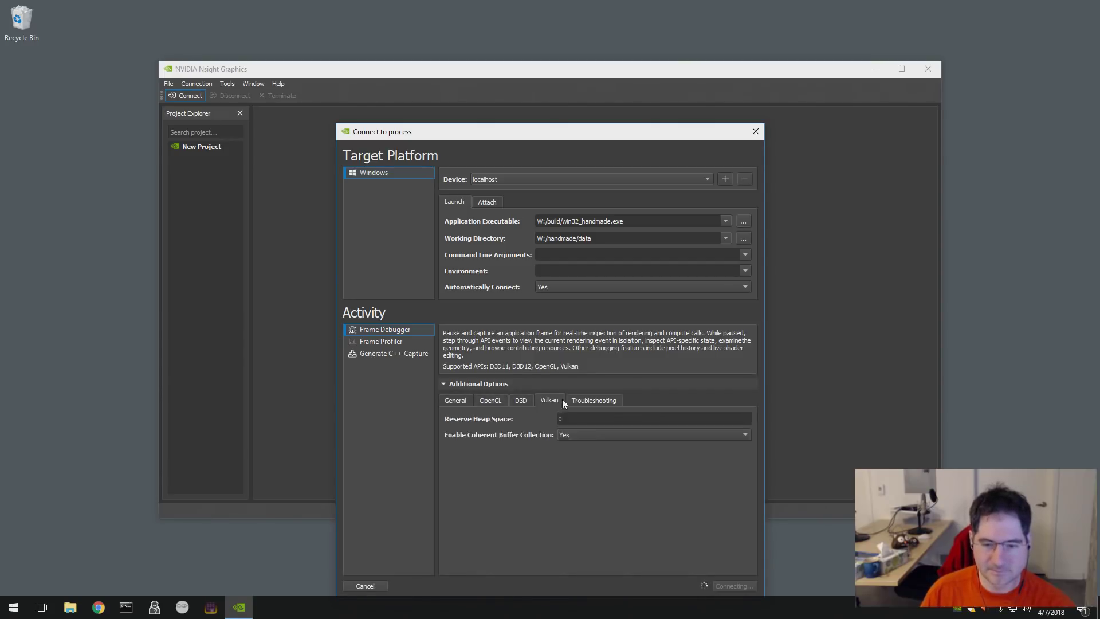
pyautogui.click(600, 400)
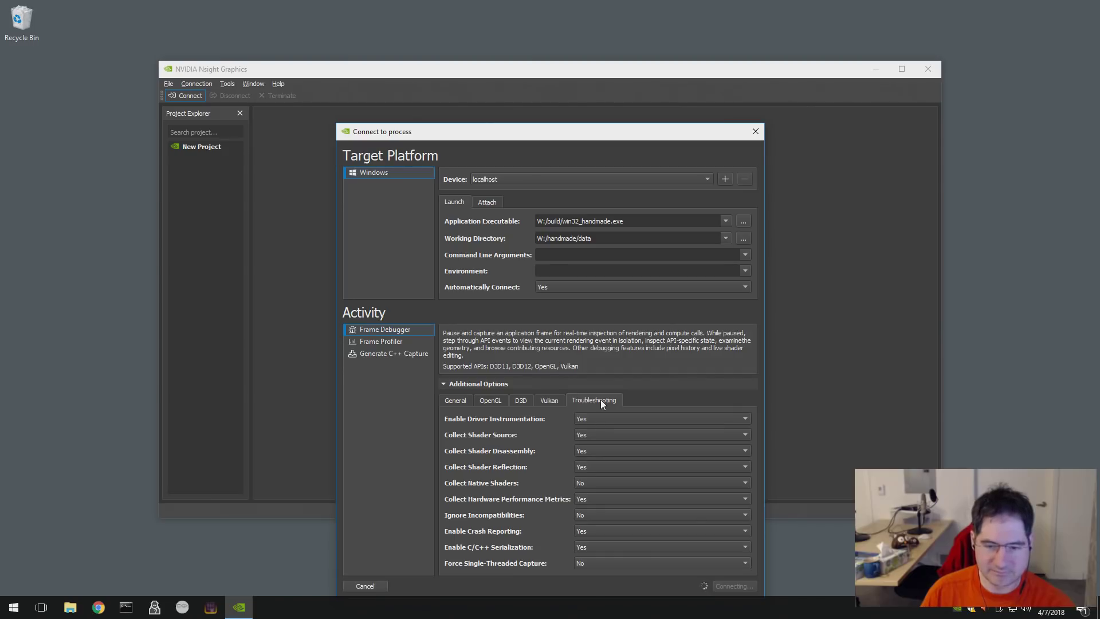
pyautogui.click(457, 401)
# - Compare the Frame Profiler and Generate C++ Capture activities, then reselect Frame Debugger
pyautogui.click(387, 342)
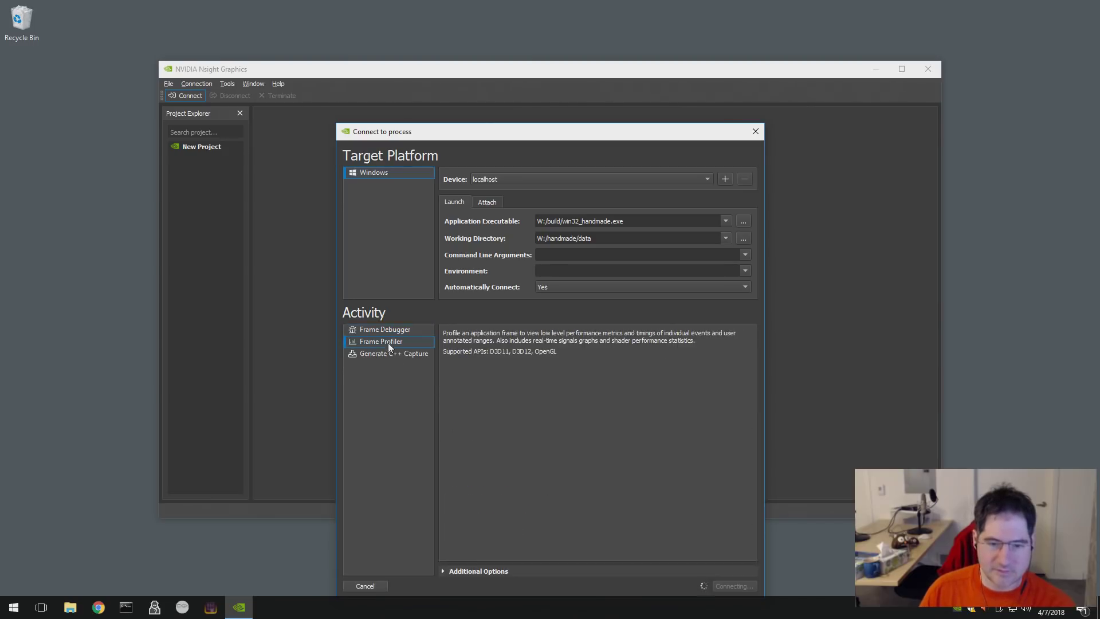
pyautogui.click(392, 352)
pyautogui.click(397, 339)
pyautogui.click(398, 334)
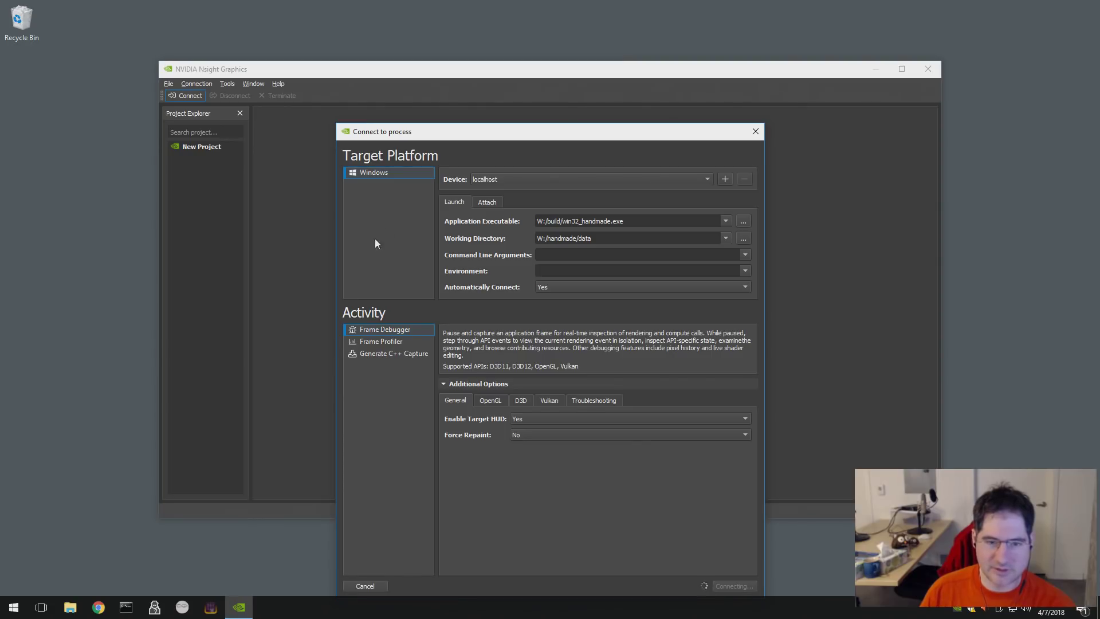
# - Look at the Attach tab, return to Launch, and keep automatic connect set to Yes
pyautogui.click(497, 206)
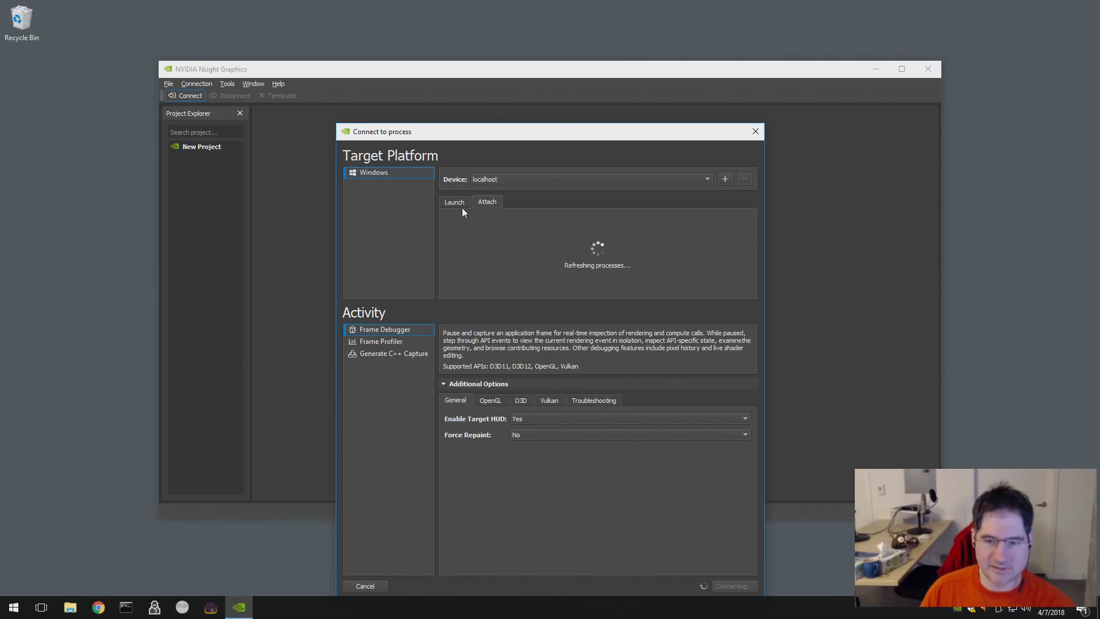
pyautogui.click(462, 202)
pyautogui.click(476, 202)
pyautogui.click(463, 206)
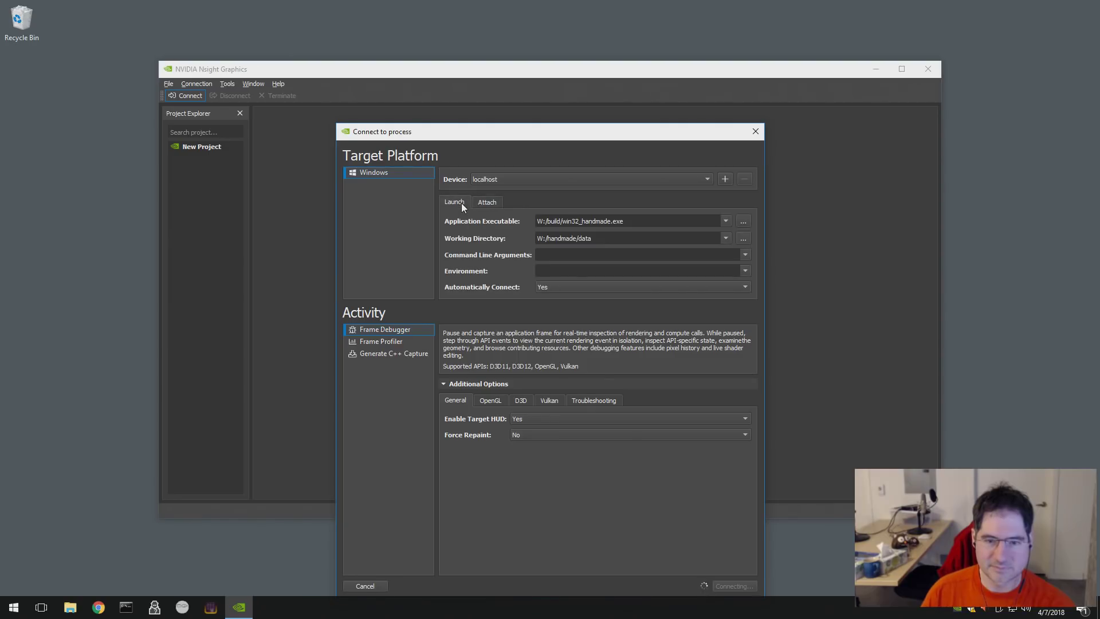
pyautogui.click(551, 287)
pyautogui.click(555, 290)
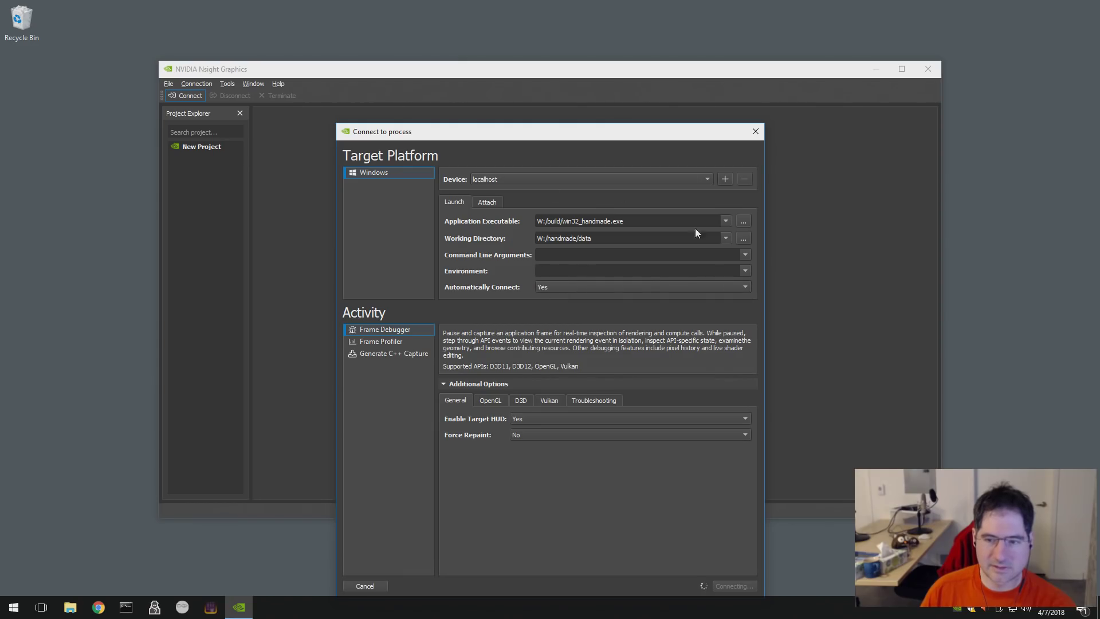
# - Shift the Connect to process dialog and main window aside, then close the dialog
pyautogui.moveTo(584, 136); pyautogui.dragTo(322, 68)
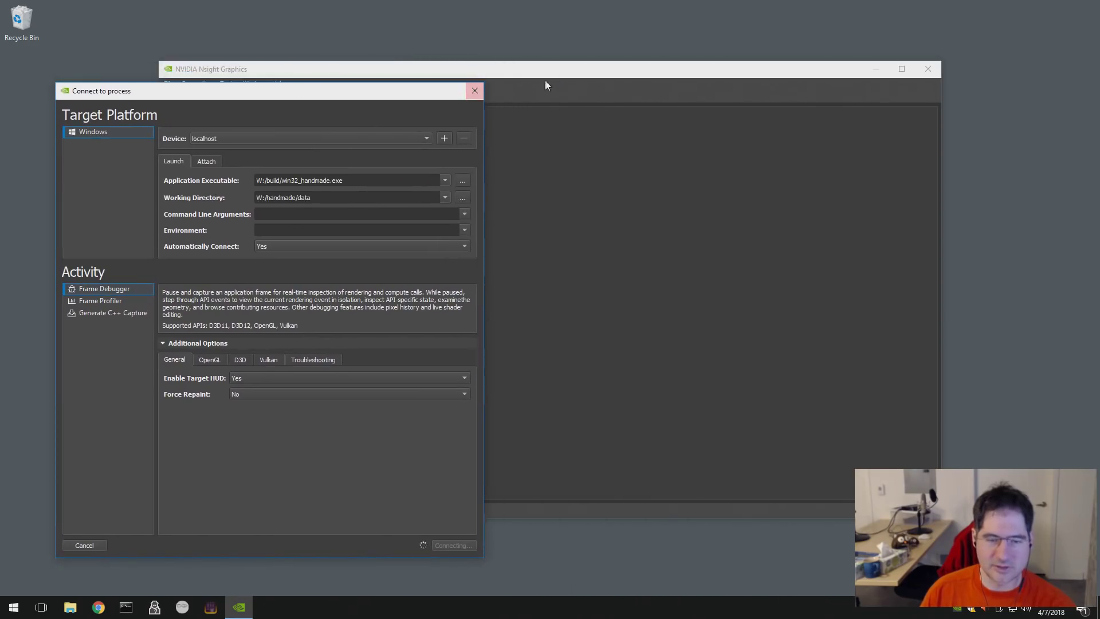
pyautogui.moveTo(486, 74); pyautogui.dragTo(416, 43)
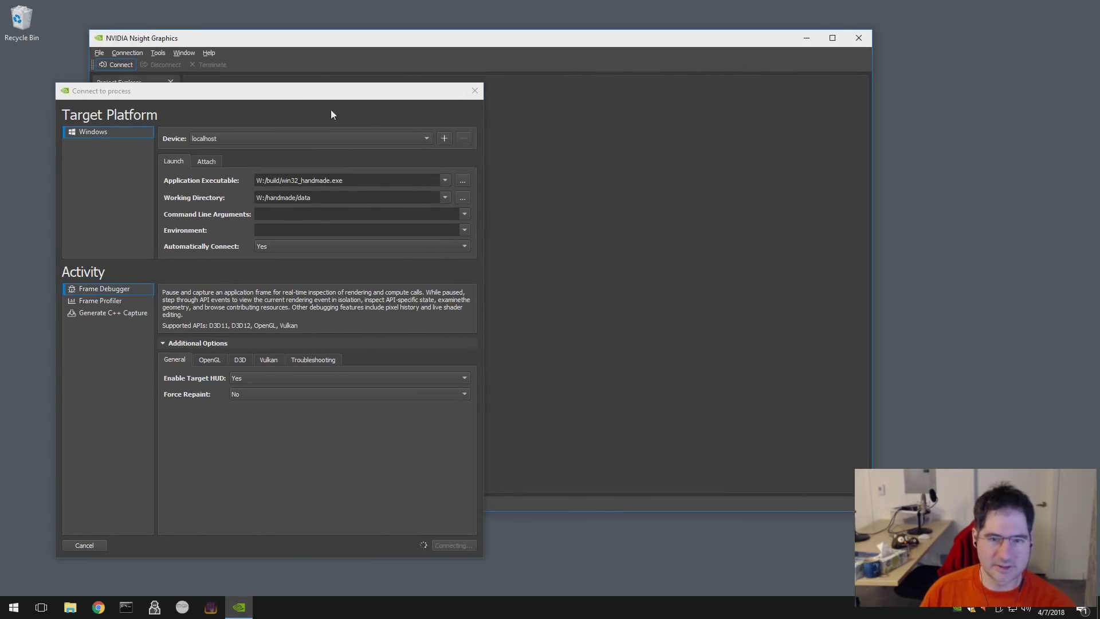
pyautogui.moveTo(311, 95); pyautogui.dragTo(310, 91)
pyautogui.click(479, 93)
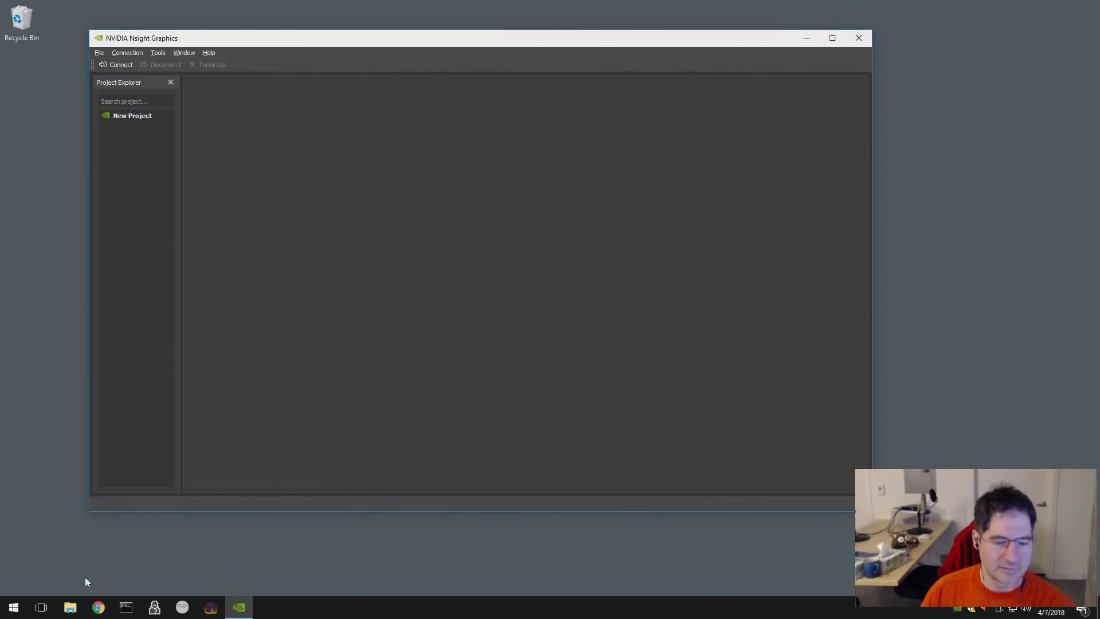
# - Launch Visual Studio with msdev from a command prompt, then return to Nsight Graphics
pyautogui.click(131, 608)
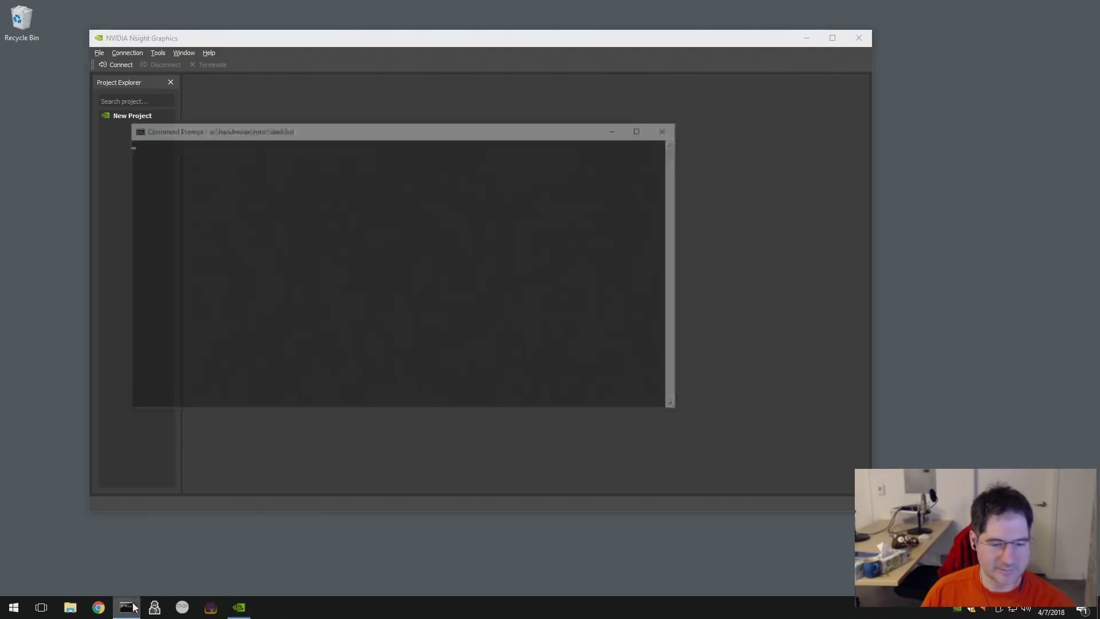
pyautogui.write('msdev')
pyautogui.press('Return')
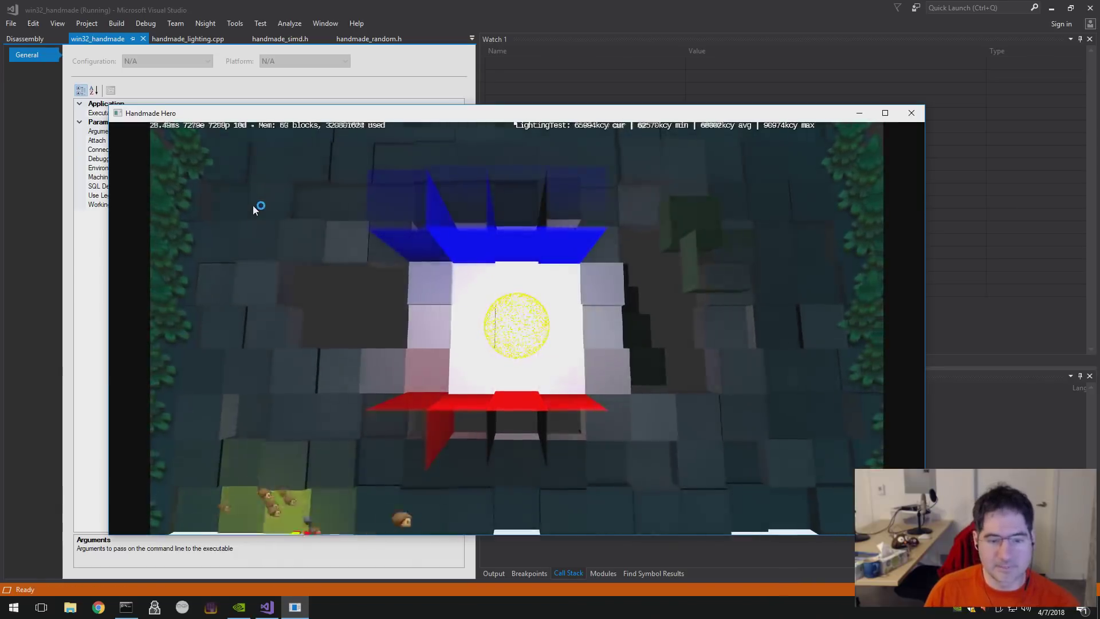
pyautogui.hotkey('alt', 'Tab')
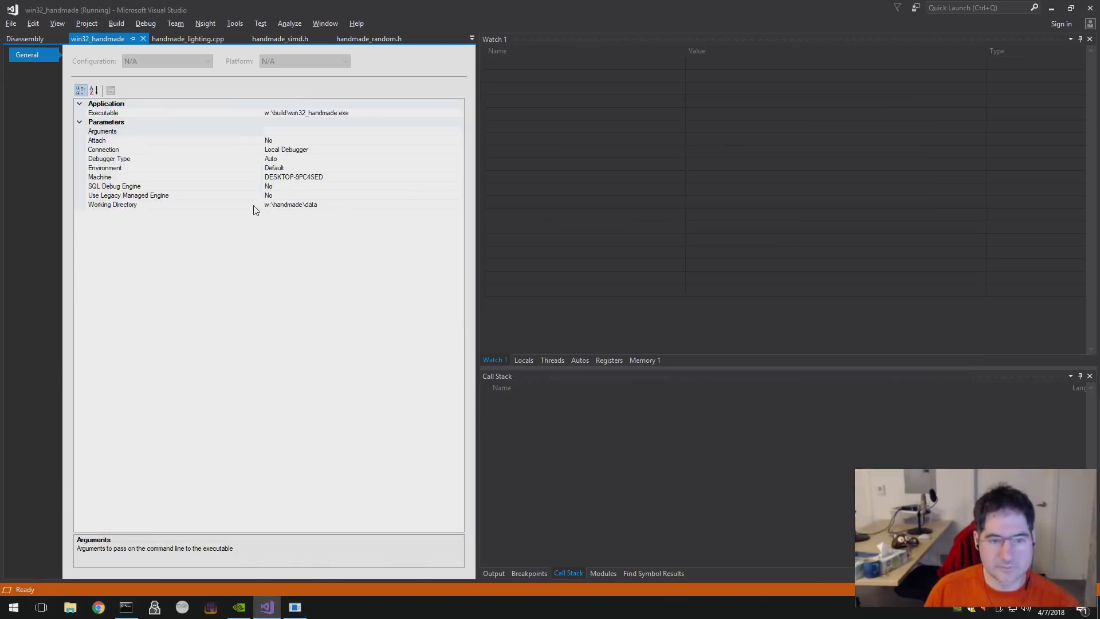
pyautogui.hotkey('alt', 'Tab')
pyautogui.hotkey('alt', 'Tab')
pyautogui.press('Tab')
pyautogui.press('Tab')
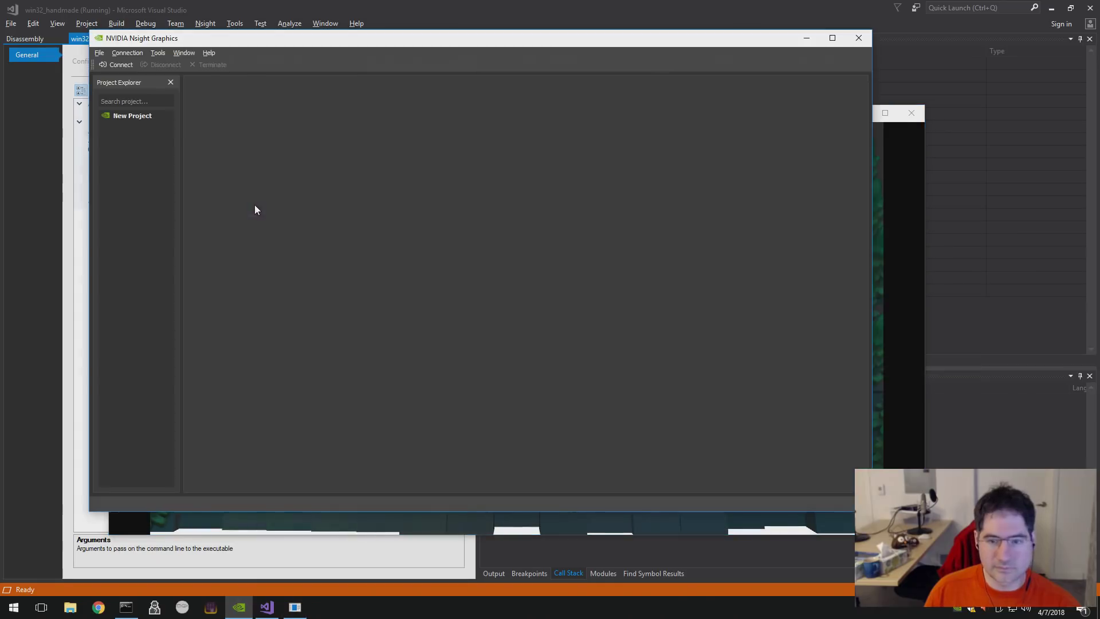
pyautogui.click(127, 52)
pyautogui.click(130, 65)
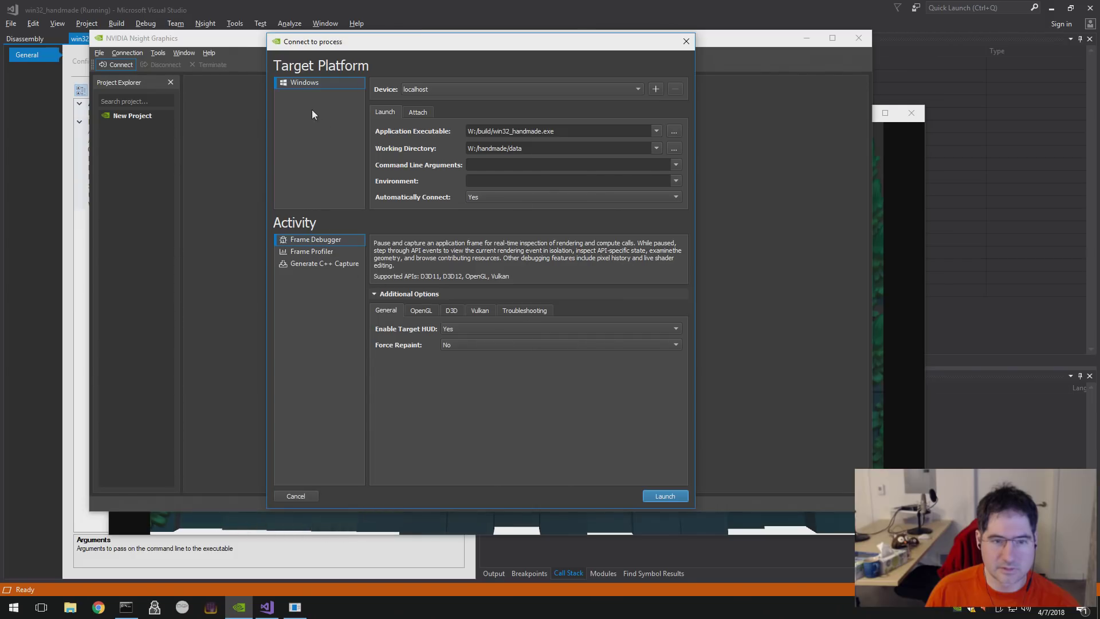
pyautogui.click(686, 42)
pyautogui.click(127, 53)
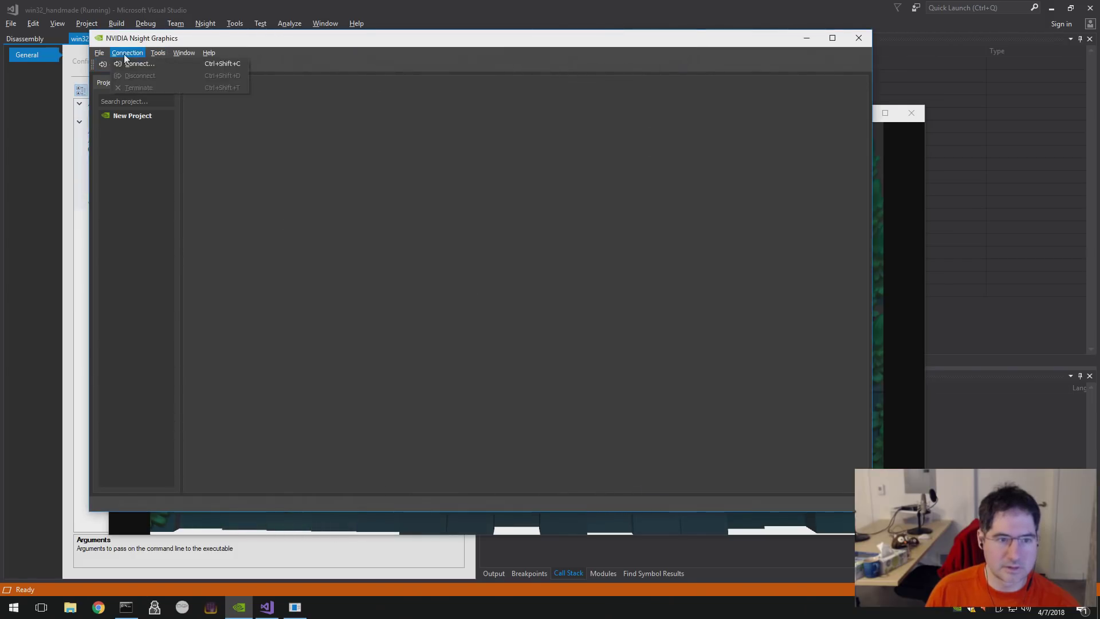
pyautogui.click(131, 64)
pyautogui.click(417, 114)
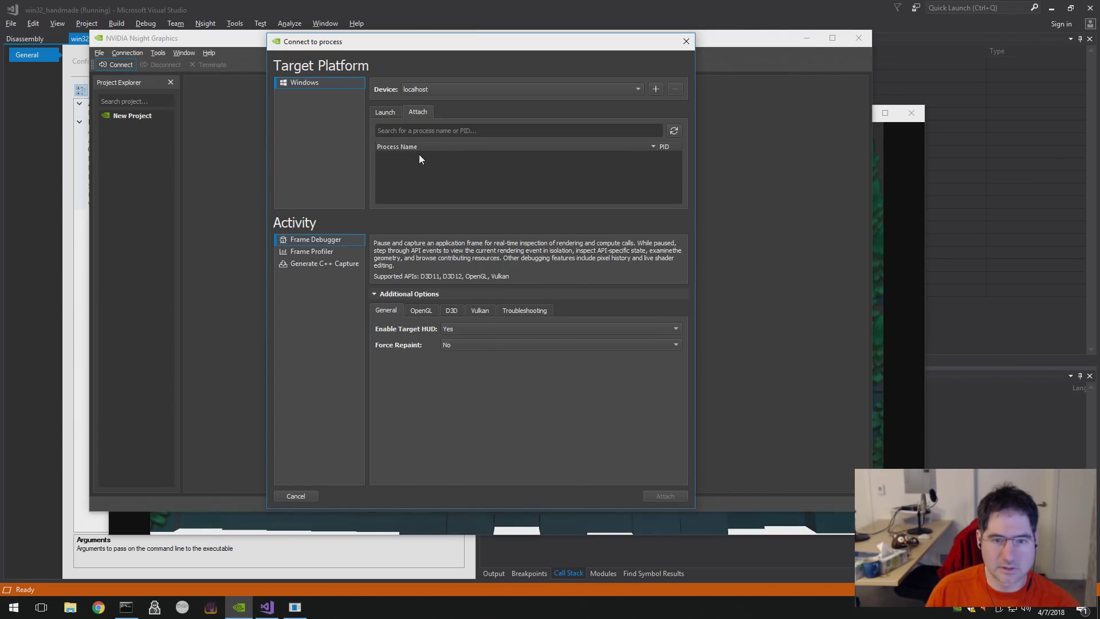
pyautogui.click(429, 129)
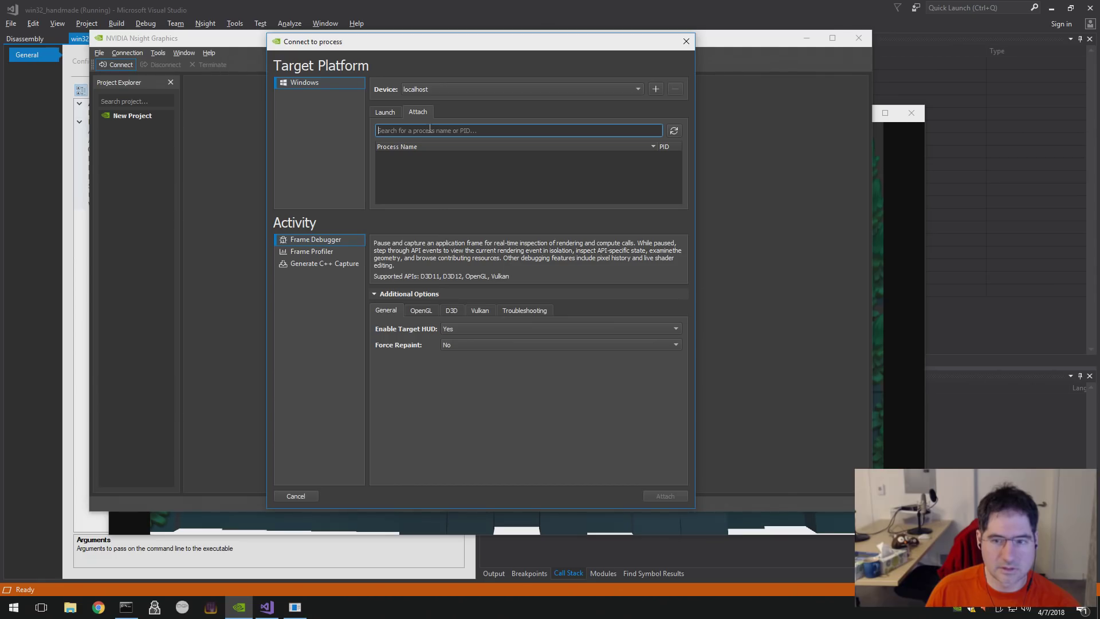
pyautogui.write('w')
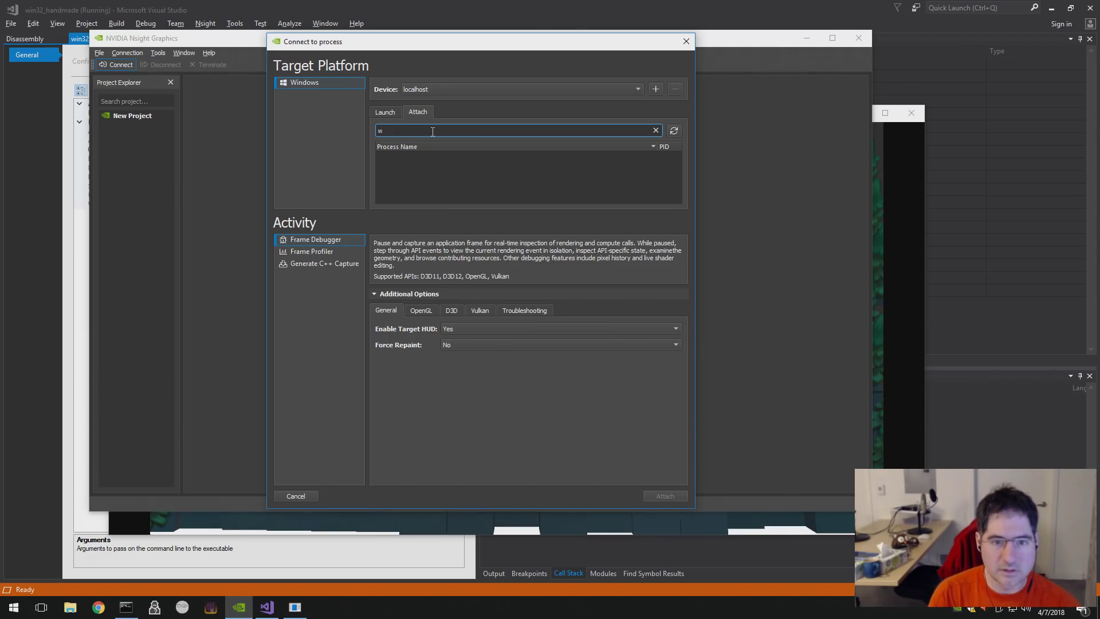
pyautogui.write('in32_handmade')
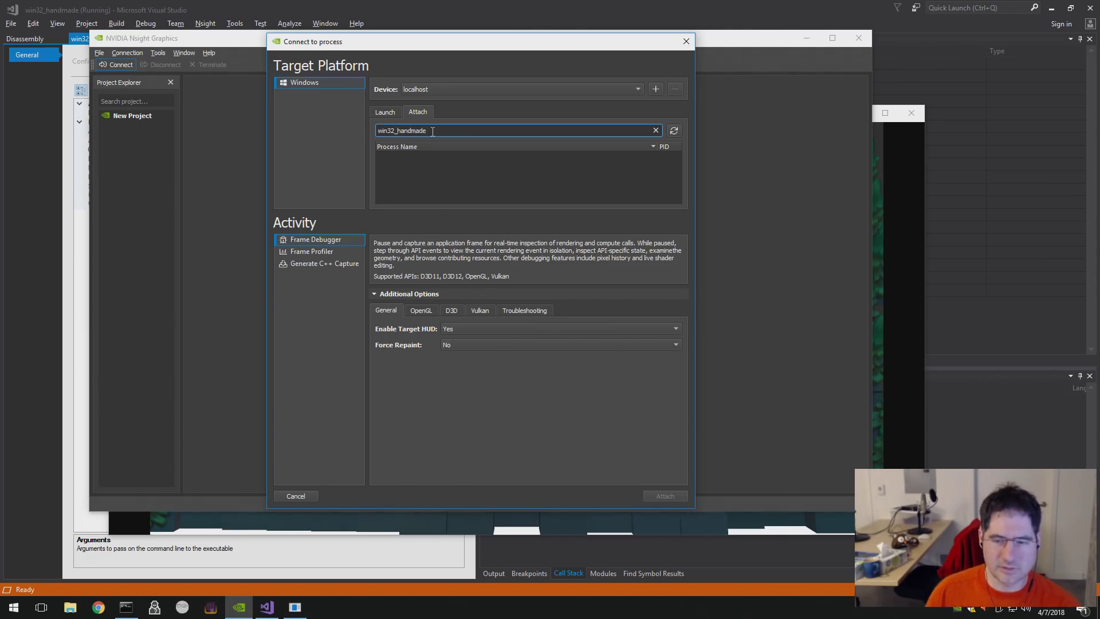
pyautogui.click(496, 188)
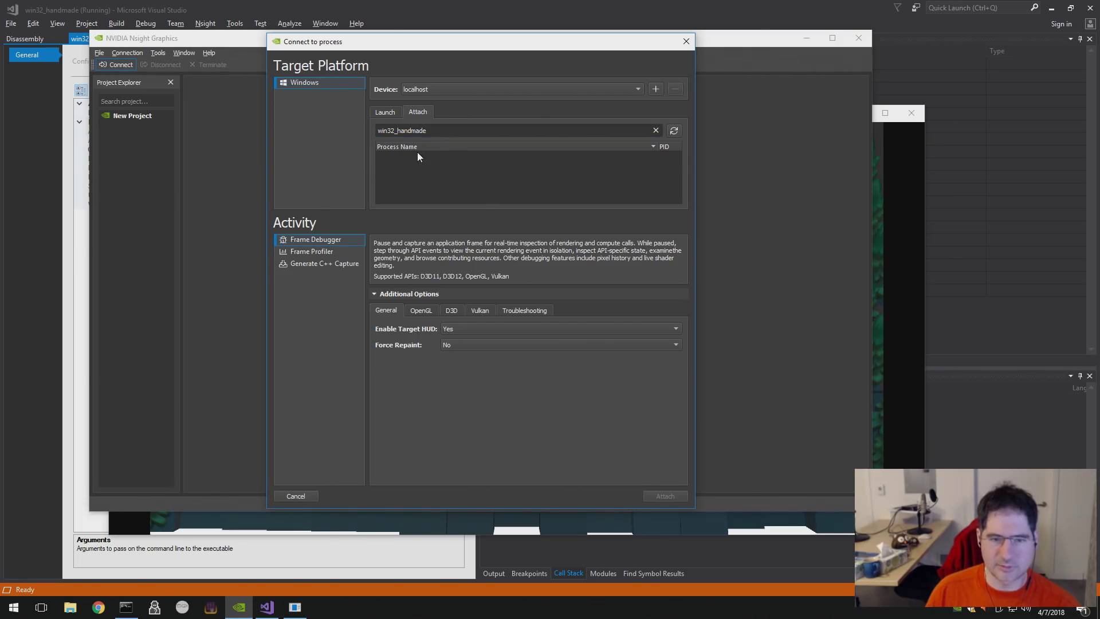
pyautogui.click(673, 131)
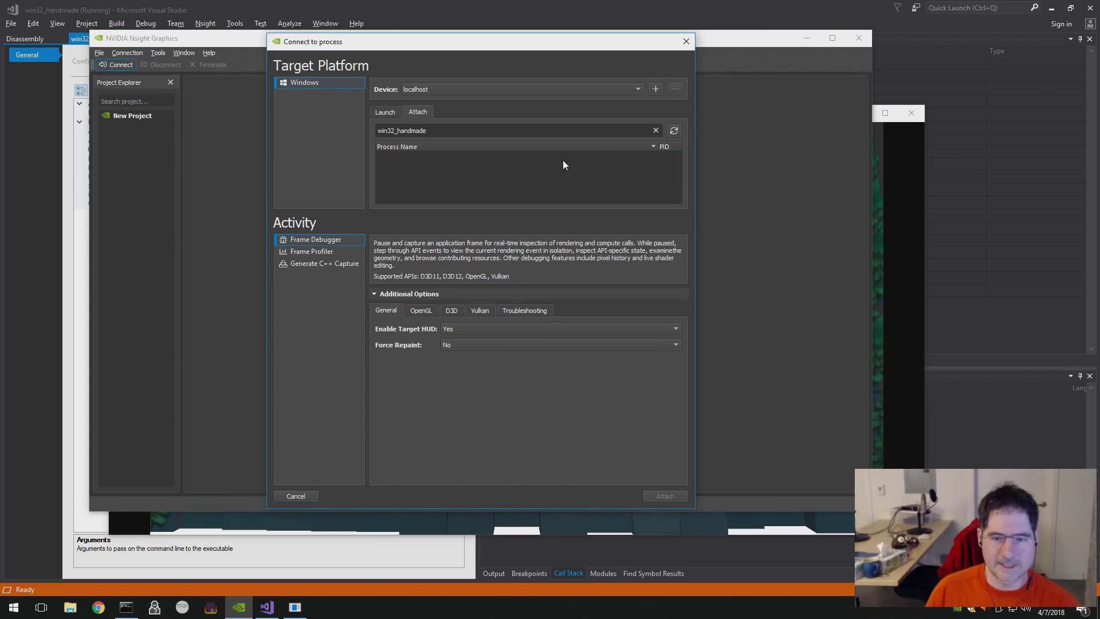
pyautogui.click(313, 263)
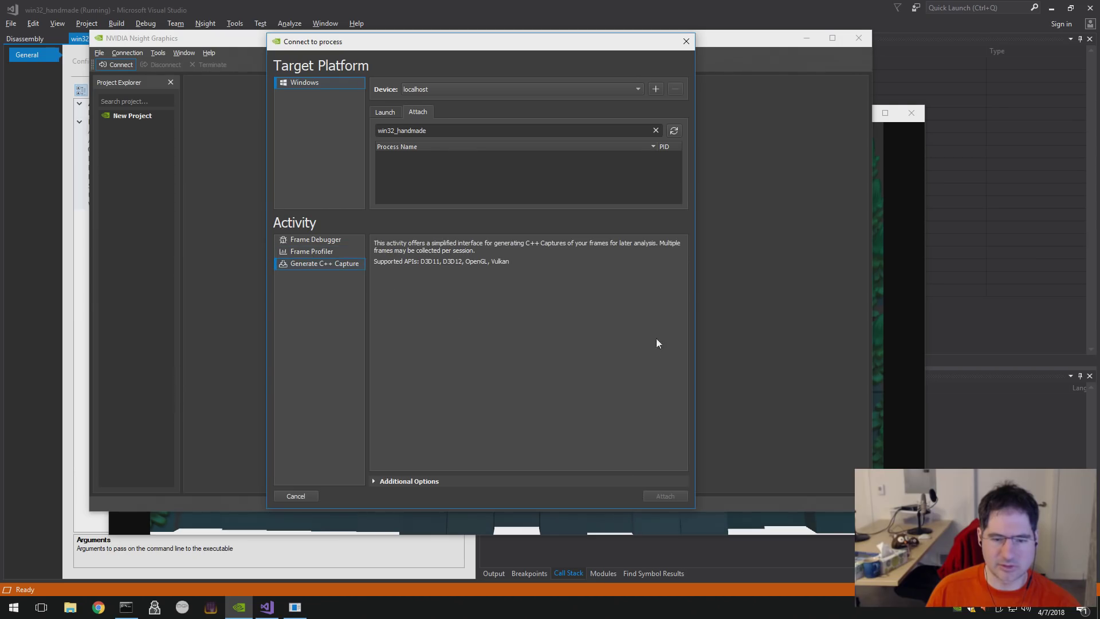
pyautogui.click(686, 42)
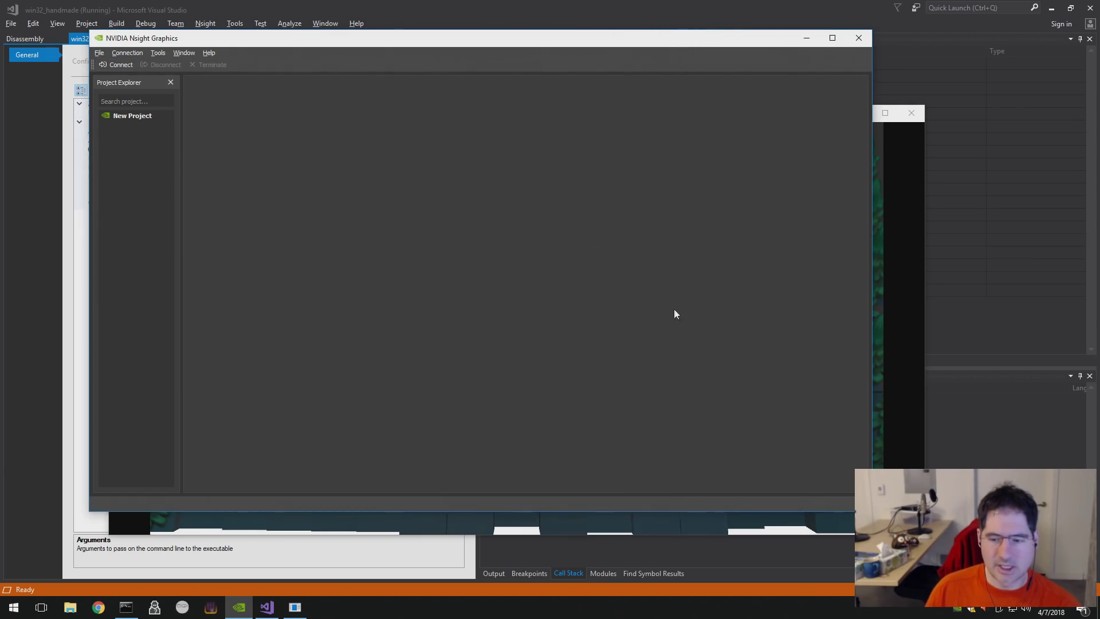
# - Quit the running game and start a new project without saving the current one
pyautogui.click(885, 165)
pyautogui.hotkey('alt', 'F4')
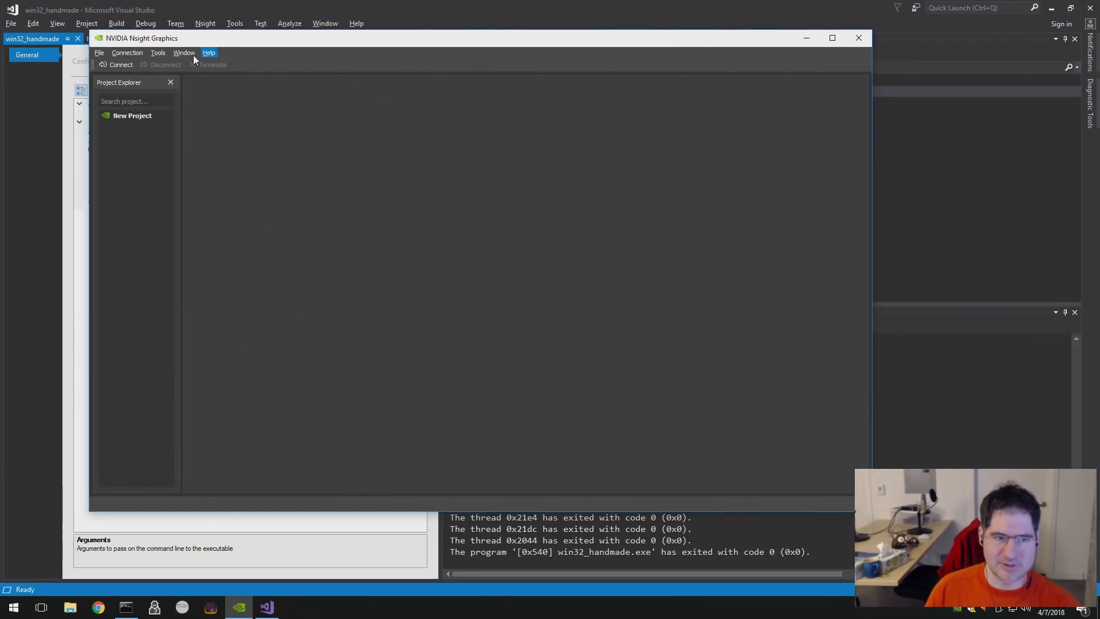
pyautogui.click(129, 56)
pyautogui.click(104, 63)
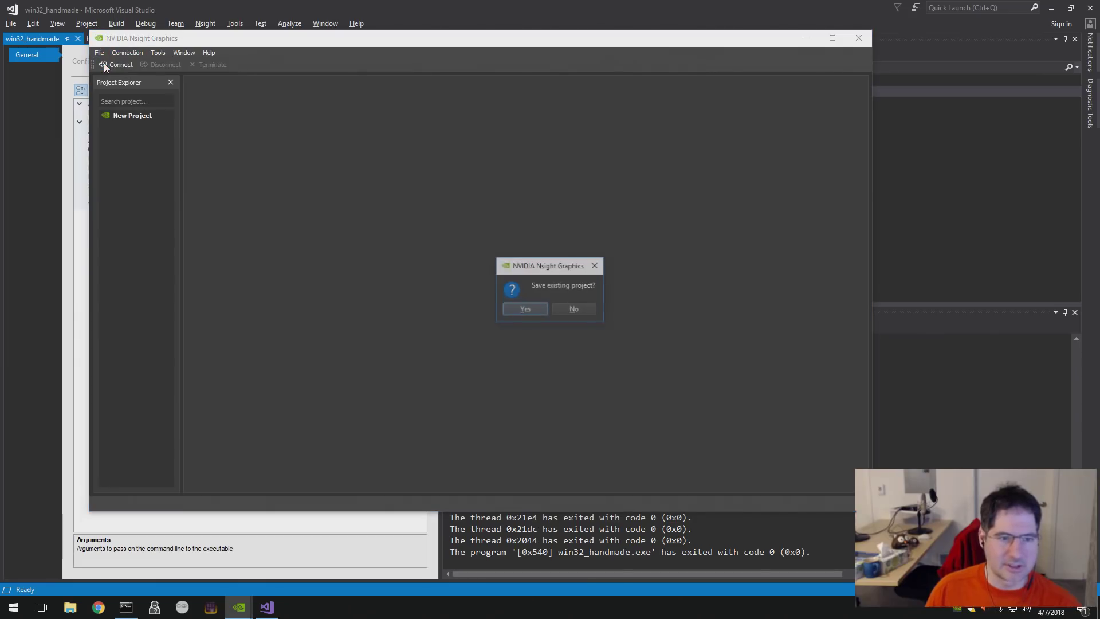
pyautogui.click(580, 309)
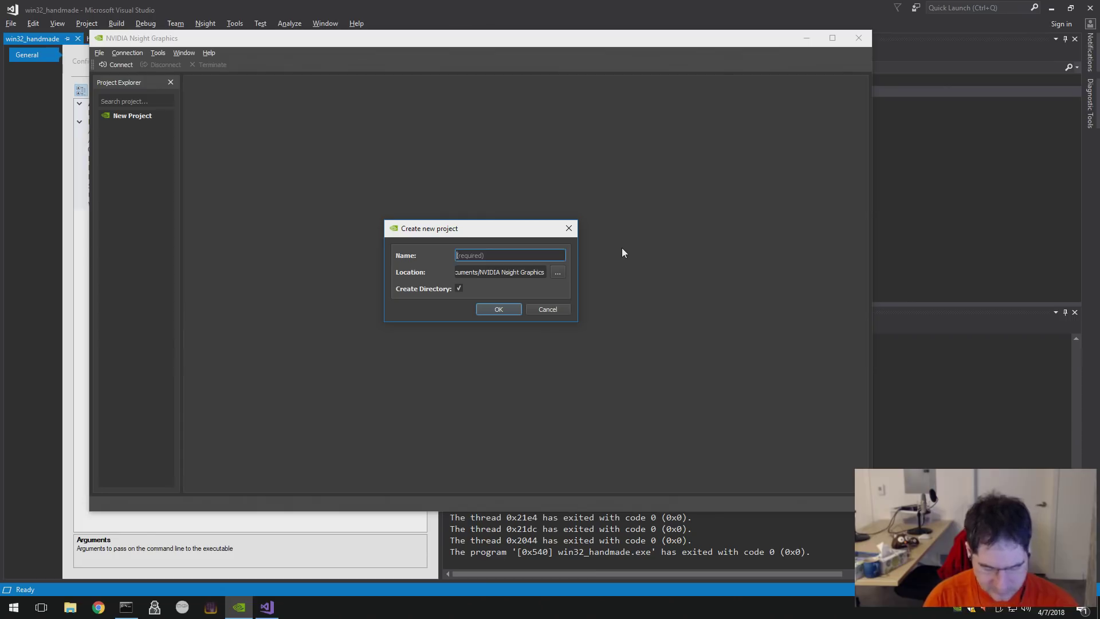
# - Name the new project 'Handmade Hero' with location w:\handmade\
pyautogui.write('Han')
pyautogui.write('dmad')
pyautogui.press('BackSpace')
pyautogui.press('BackSpace')
pyautogui.press('BackSpace')
pyautogui.press('BackSpace')
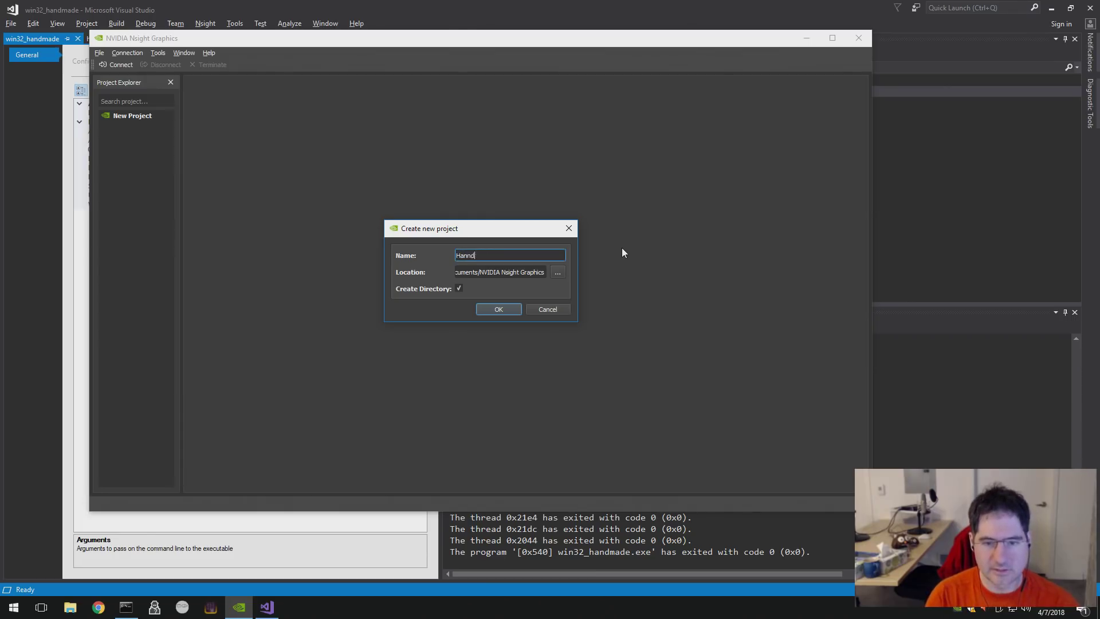
pyautogui.write('dmade Hero')
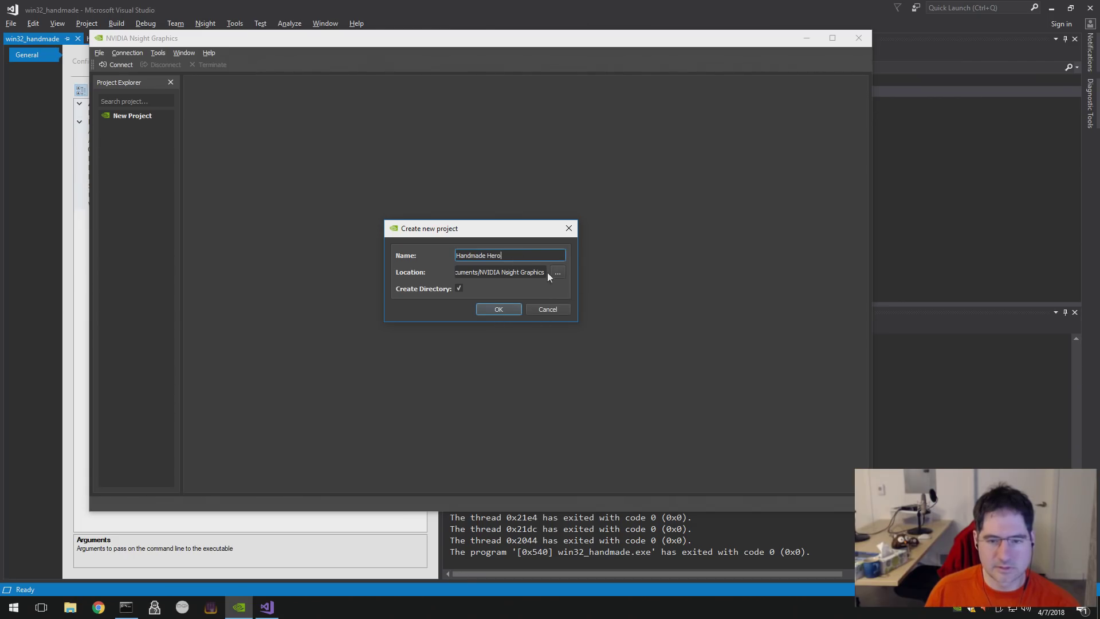
pyautogui.moveTo(549, 273); pyautogui.dragTo(496, 273)
pyautogui.click(497, 273)
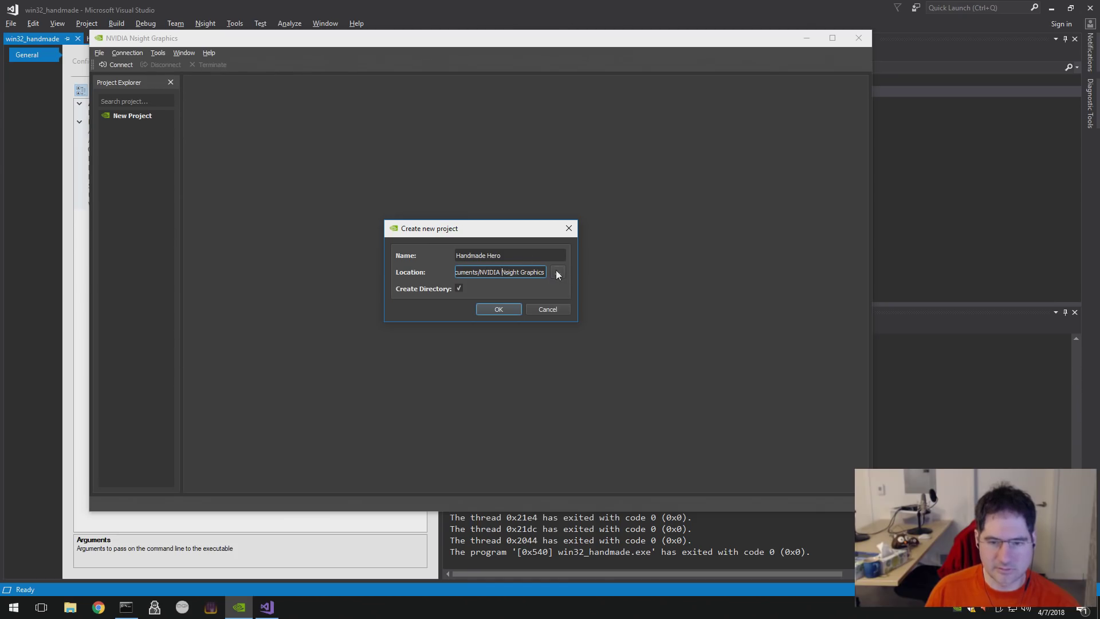
pyautogui.hotkey('ctrl', 'a')
pyautogui.write('wwwNsight Graphics')
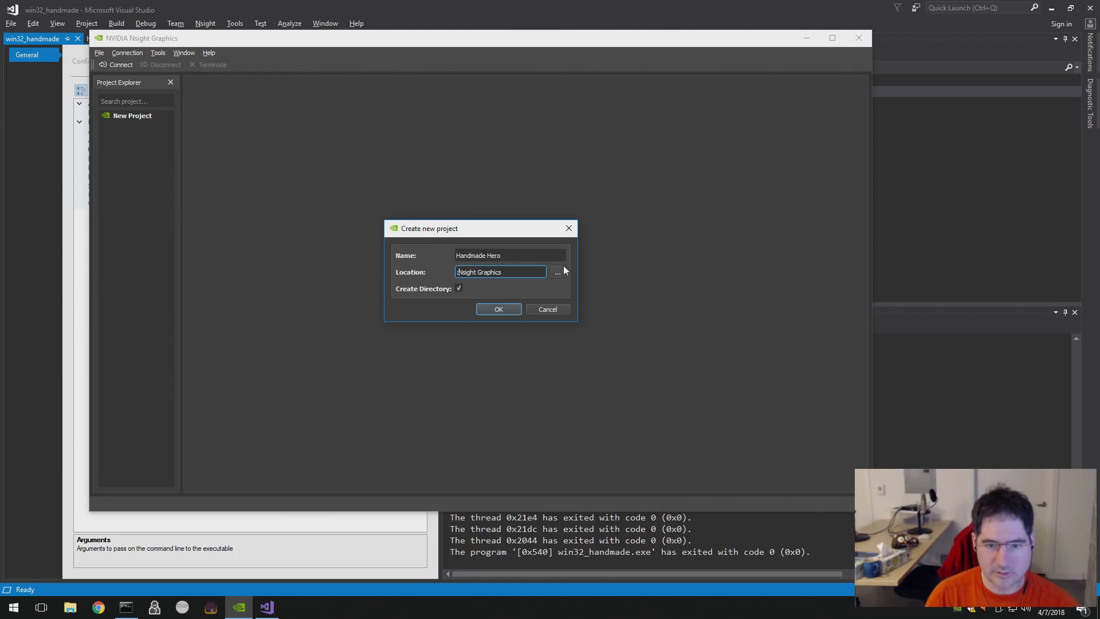
pyautogui.hotkey('ctrl', 'a')
pyautogui.write('w')
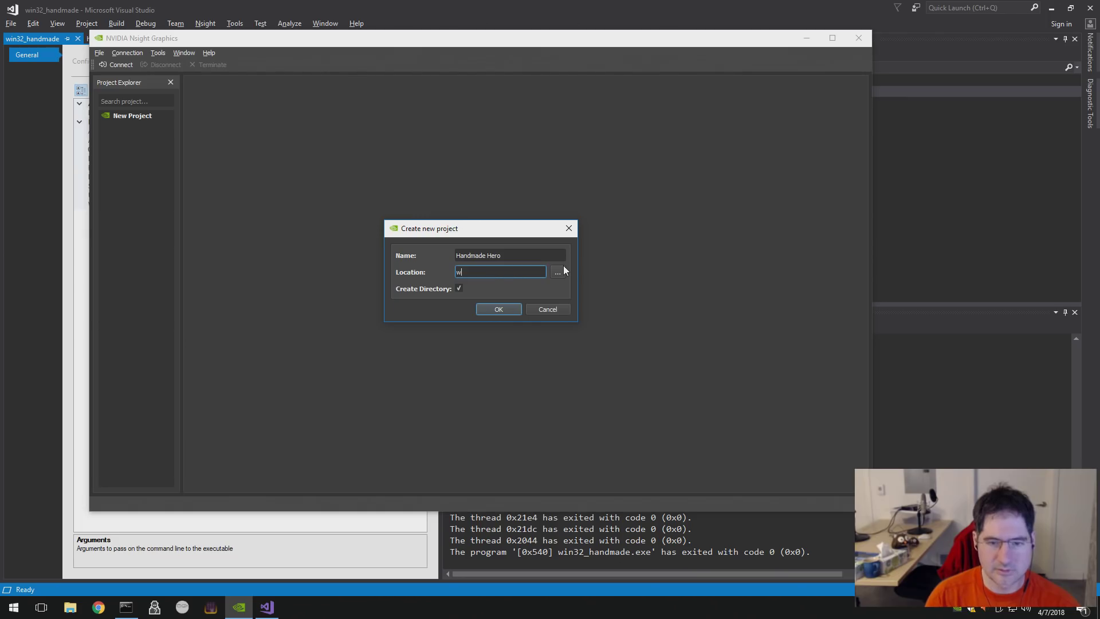
pyautogui.write(':\\handmade\\')
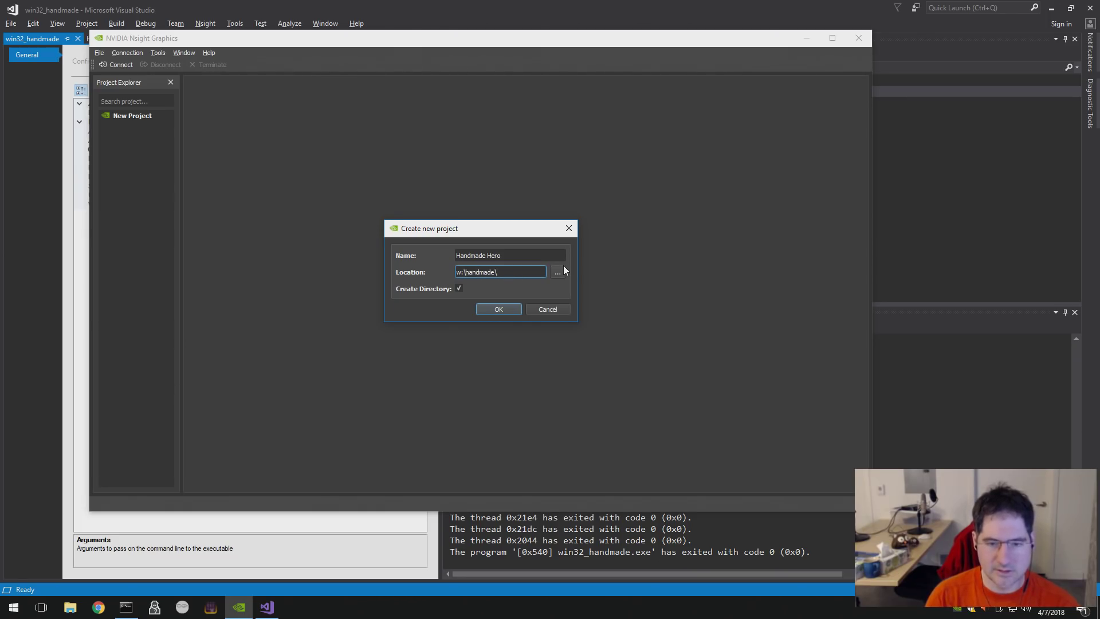
pyautogui.hotkey('alt', 'Tab')
pyautogui.hotkey('alt', 'Tab')
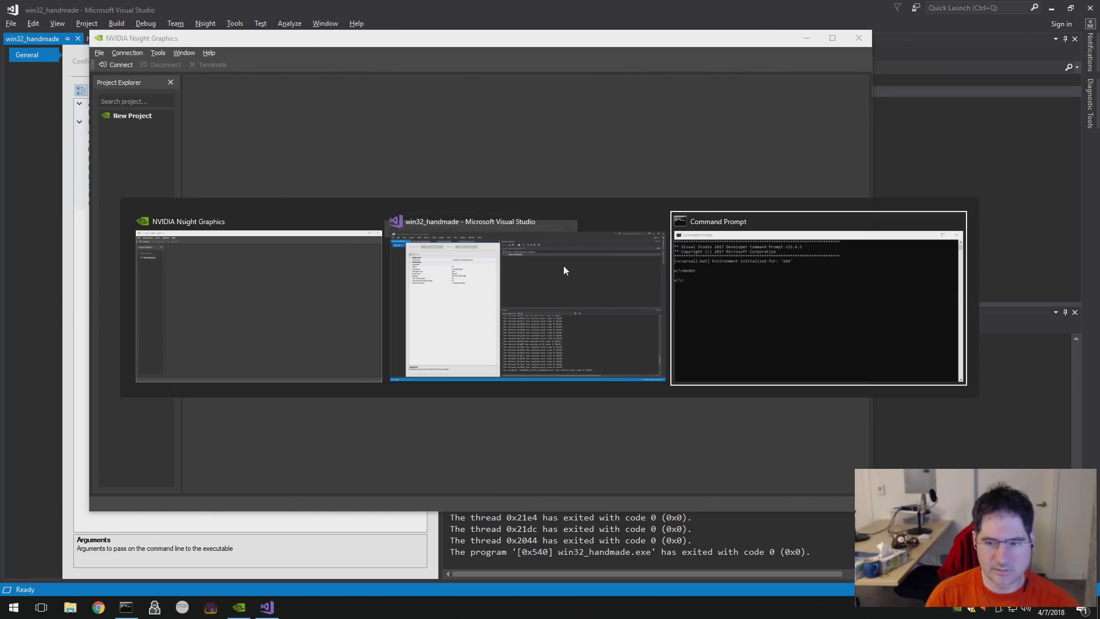
# - List the contents of w:\handmade, then create a new subfolder there with mkdir
pyautogui.write('dir w:\\handmade')
pyautogui.press('Return')
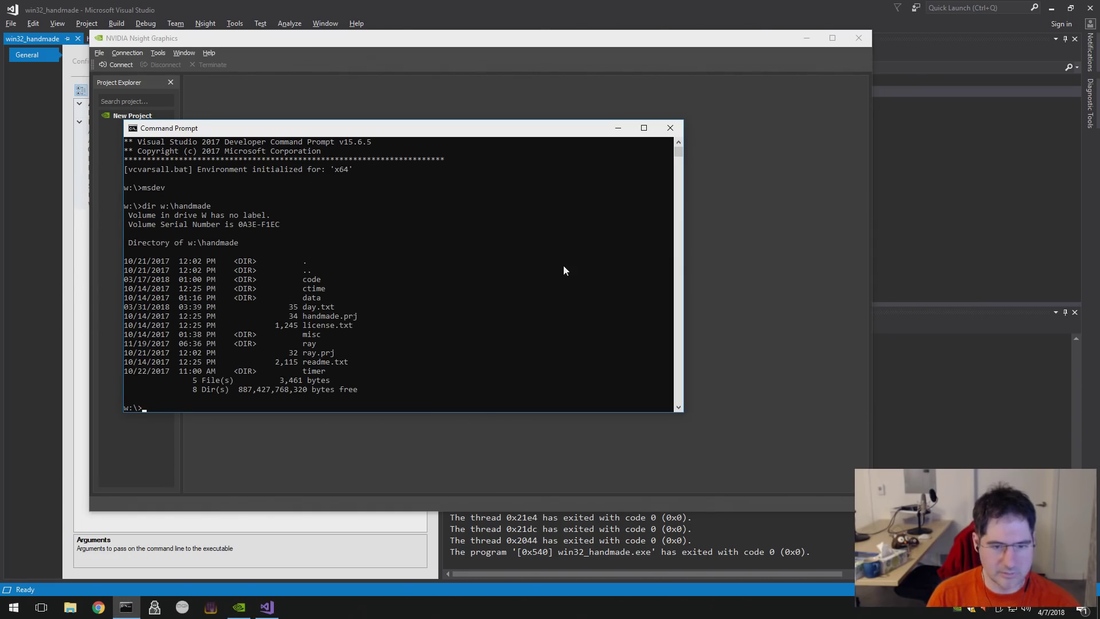
pyautogui.press('Up')
pyautogui.press('Home')
pyautogui.write('mkd')
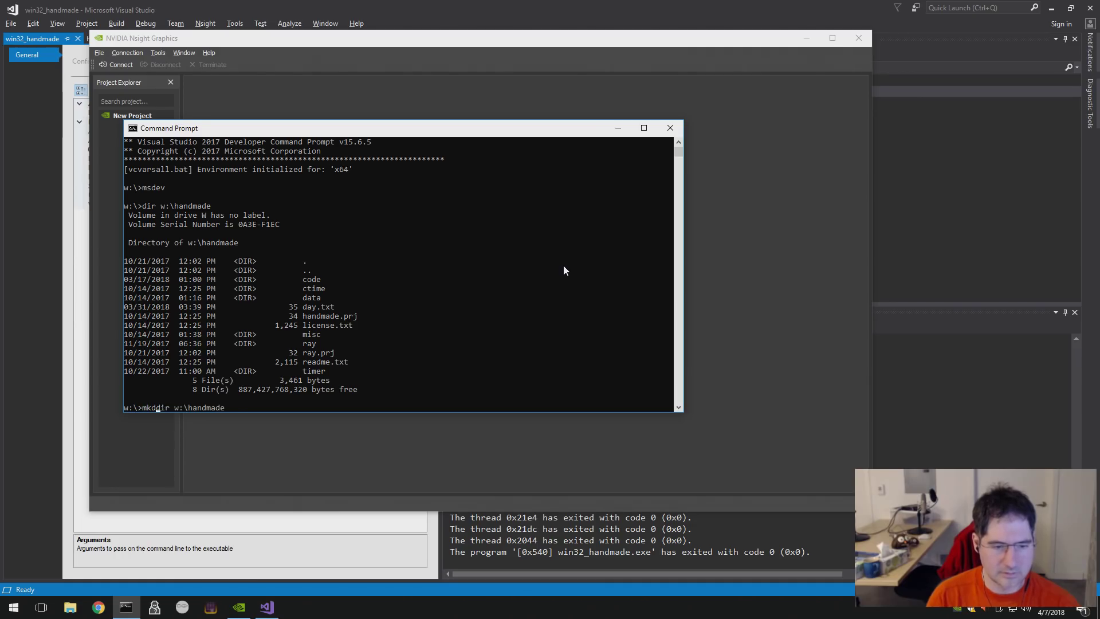
pyautogui.press('Delete')
pyautogui.press('End')
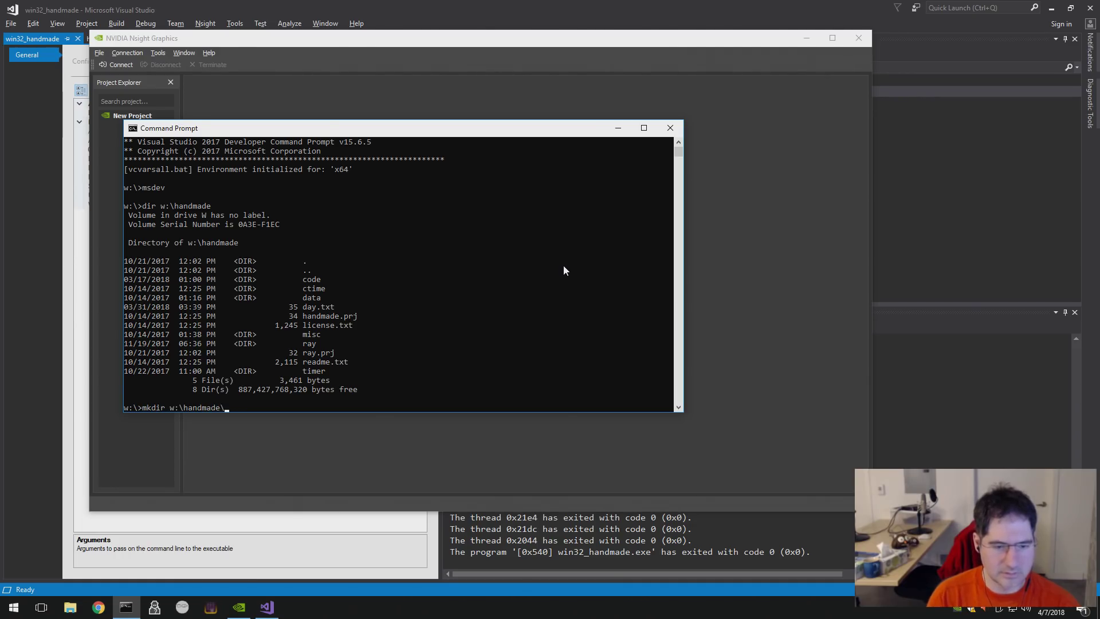
pyautogui.write('\\nsight')
pyautogui.press('Return')
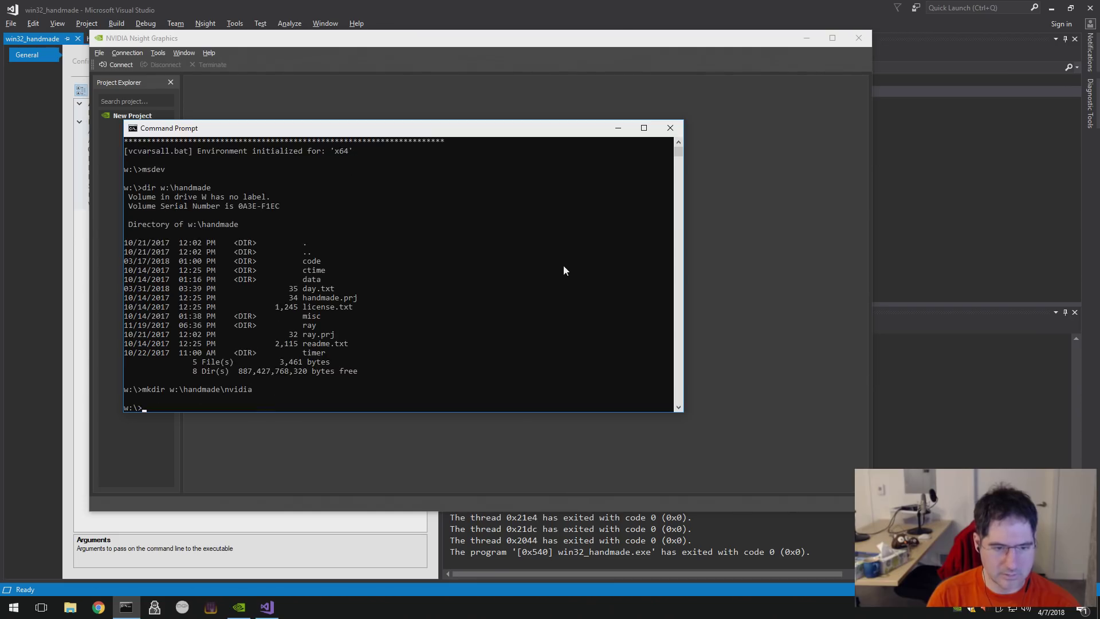
pyautogui.hotkey('alt', 'Tab')
# - Create the handmade_hero project at w:\handmade\nvidia with Create Directory turned off
pyautogui.write('nvidia')
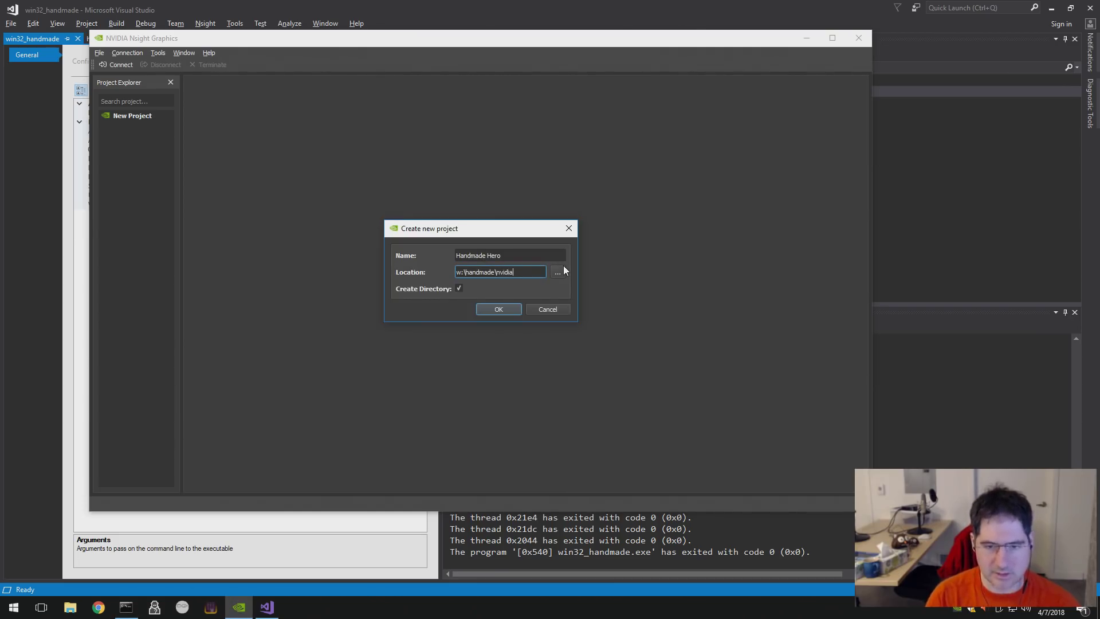
pyautogui.hotkey('shift', 'Tab')
pyautogui.write('handmad')
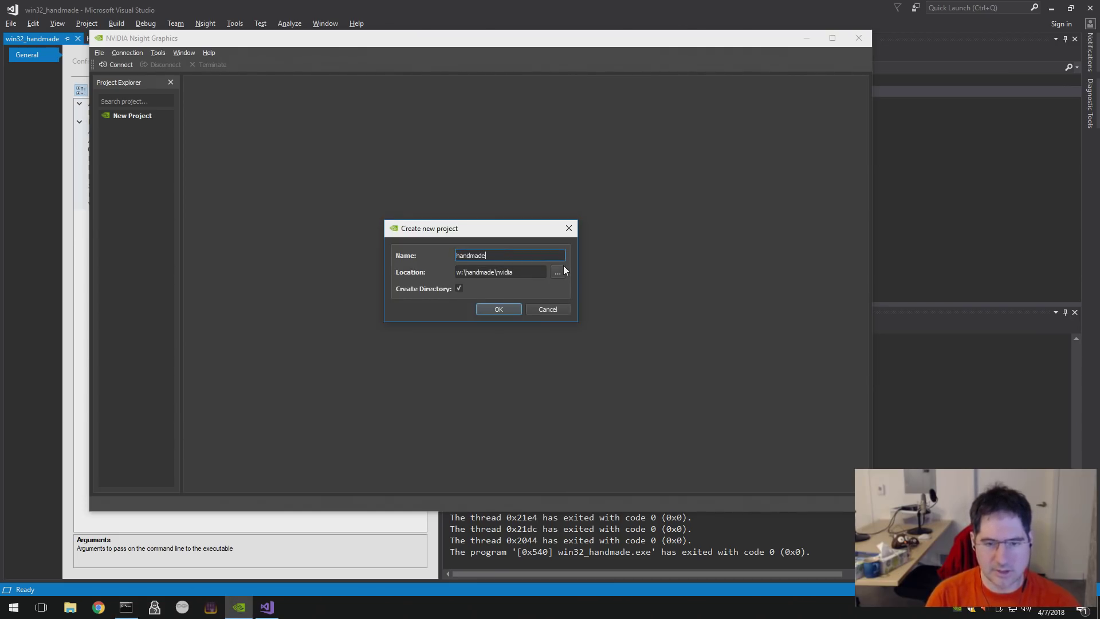
pyautogui.press('BackSpace')
pyautogui.press('BackSpace')
pyautogui.press('BackSpace')
pyautogui.press('BackSpace')
pyautogui.press('BackSpace')
pyautogui.press('BackSpace')
pyautogui.press('BackSpace')
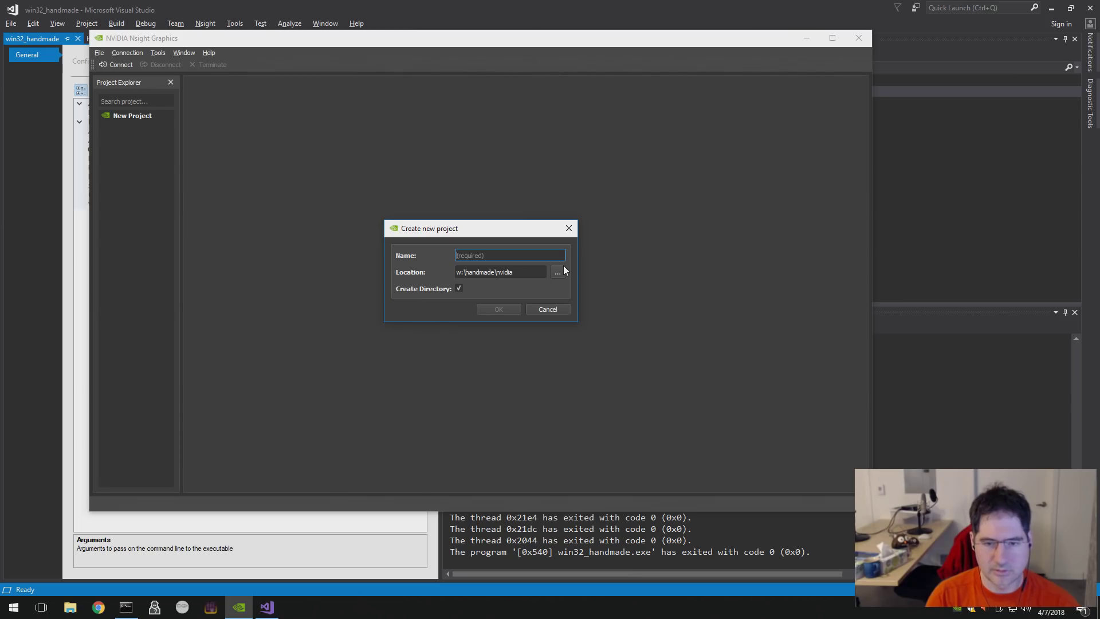
pyautogui.write('handmade')
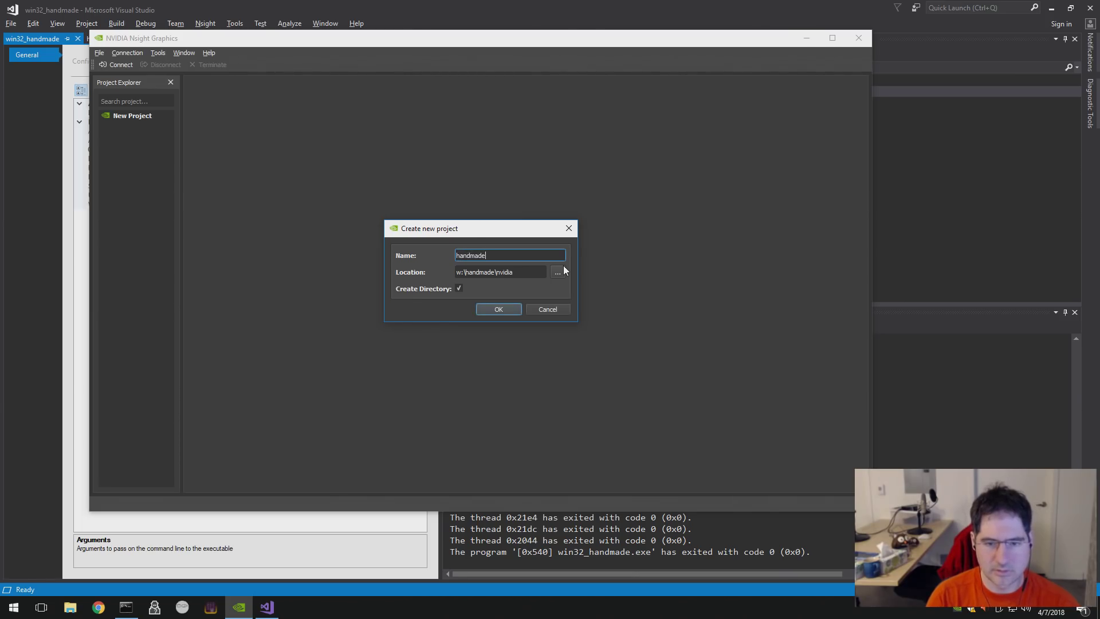
pyautogui.write('_hero')
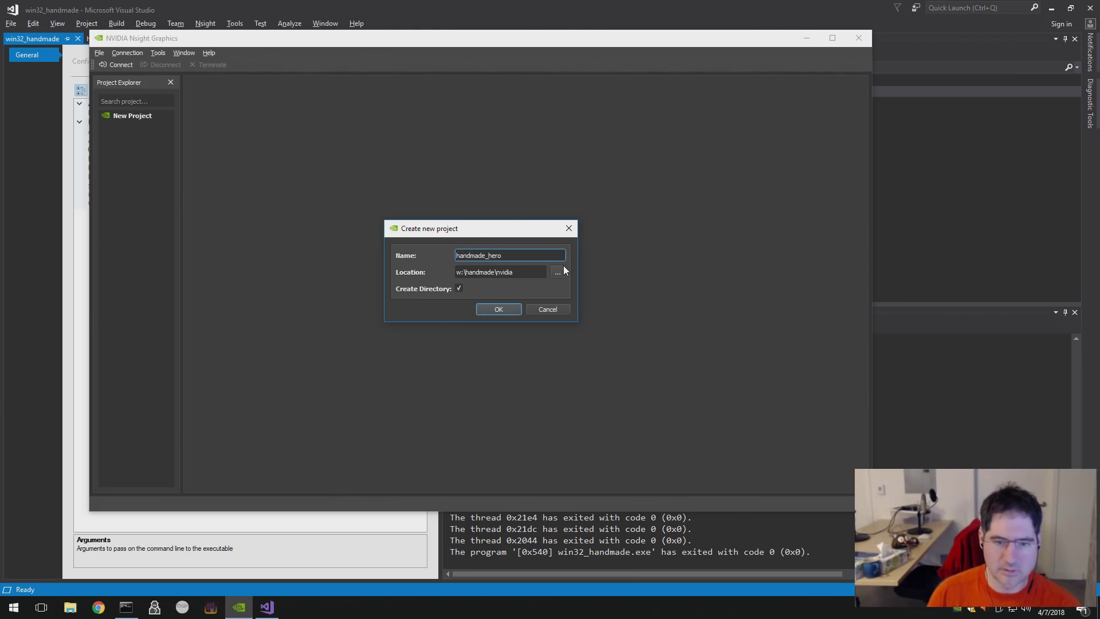
pyautogui.click(460, 289)
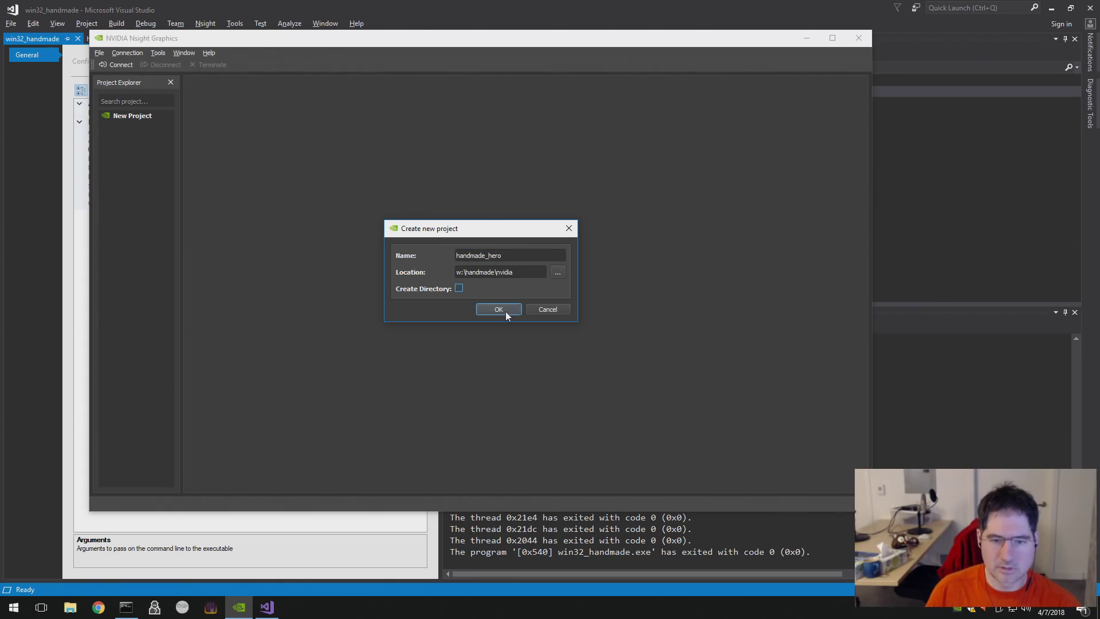
pyautogui.click(505, 311)
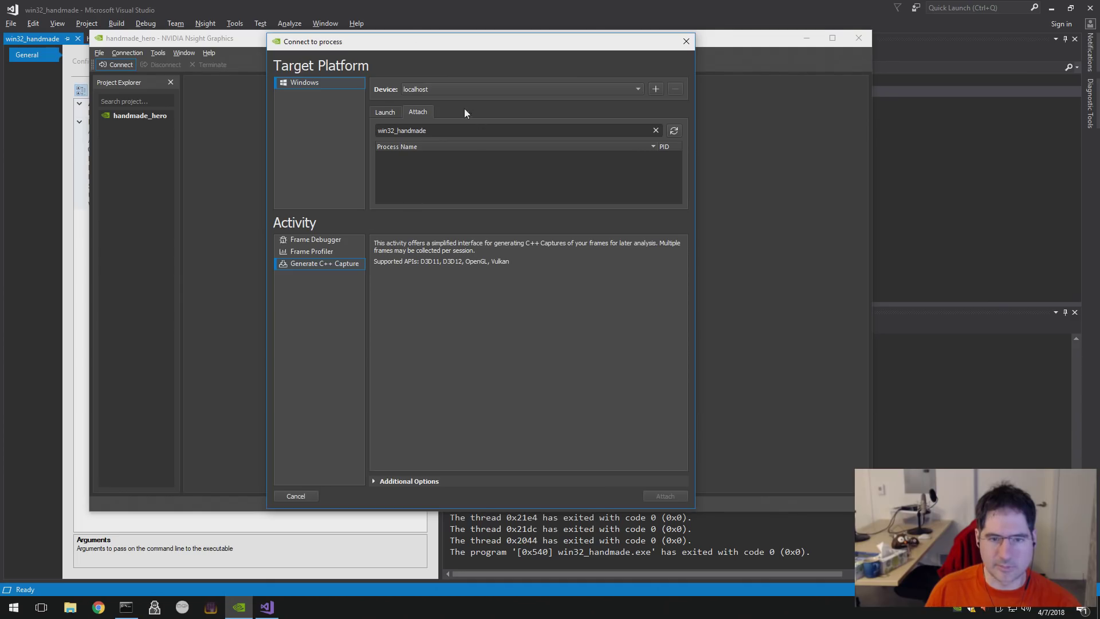
# - Switch to launching a new process and choose W:/build/win32_handmade.exe as the executable
pyautogui.click(387, 112)
pyautogui.click(564, 130)
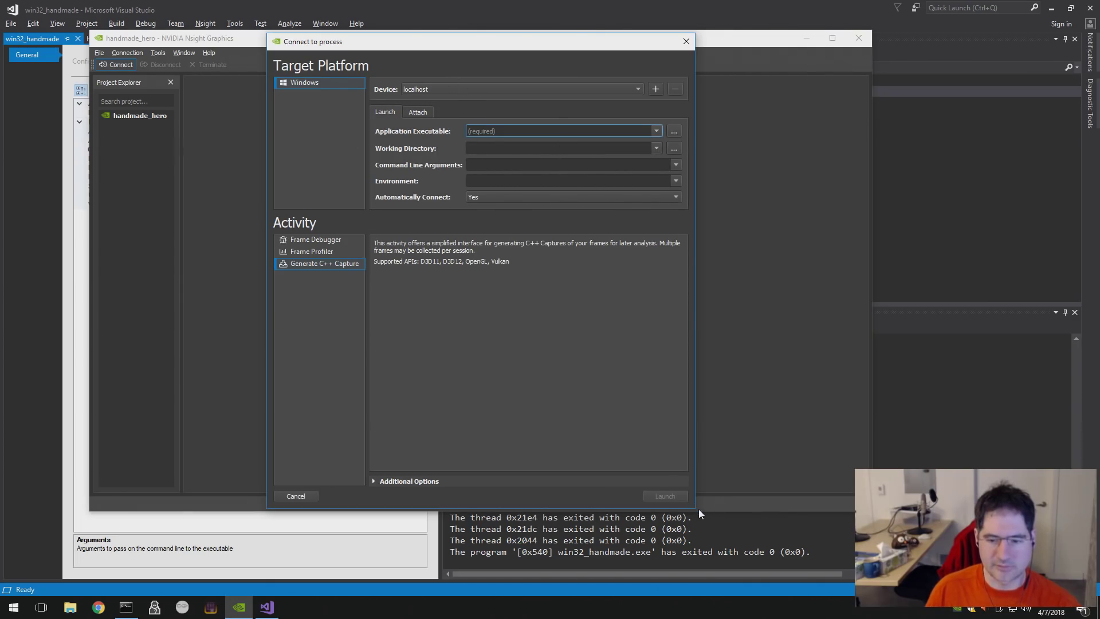
pyautogui.click(675, 131)
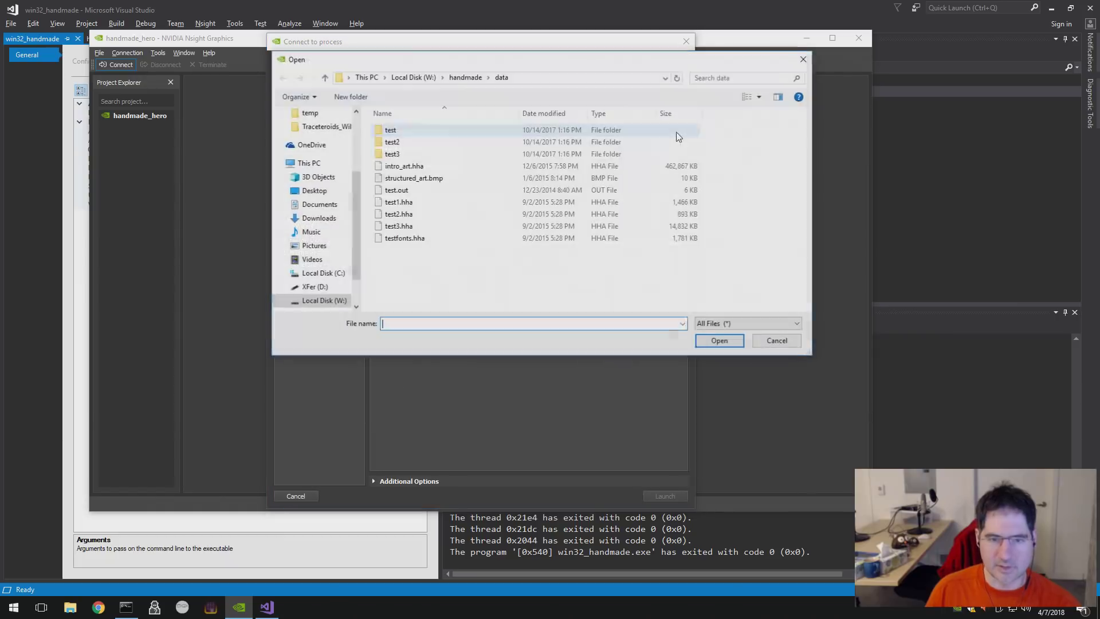
pyautogui.click(413, 77)
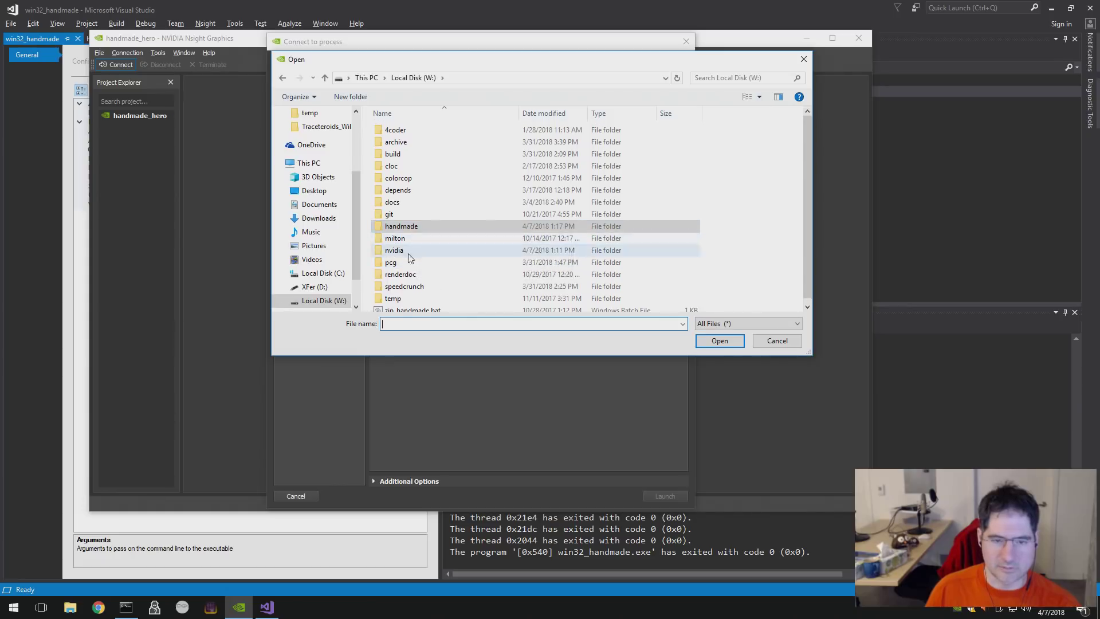
pyautogui.doubleClick(393, 154)
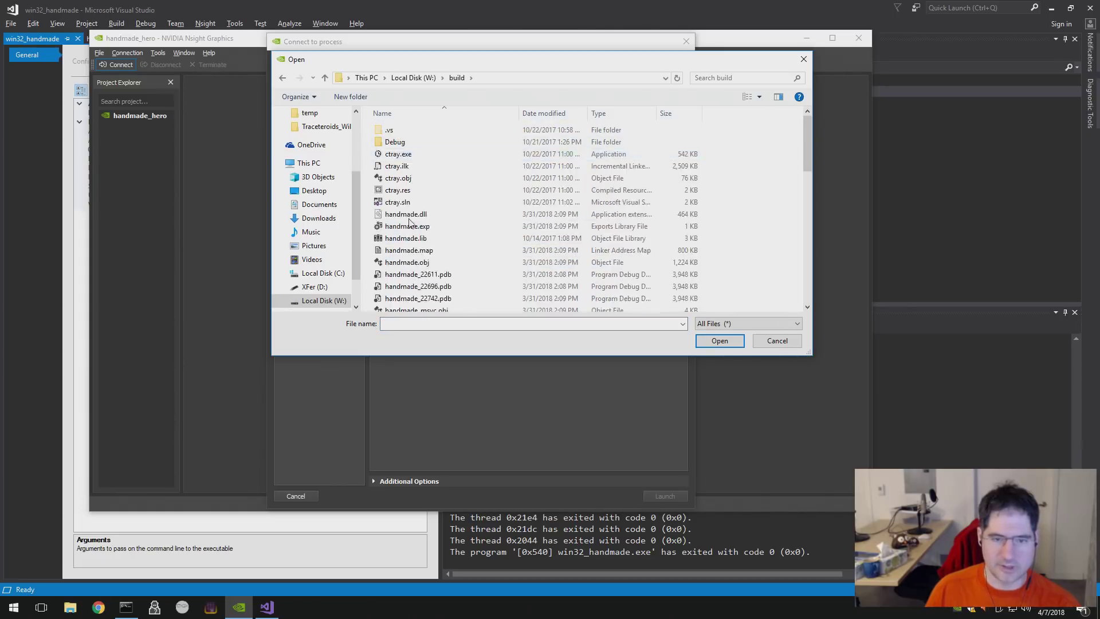
pyautogui.scroll(-10, 429, 297)
pyautogui.doubleClick(438, 257)
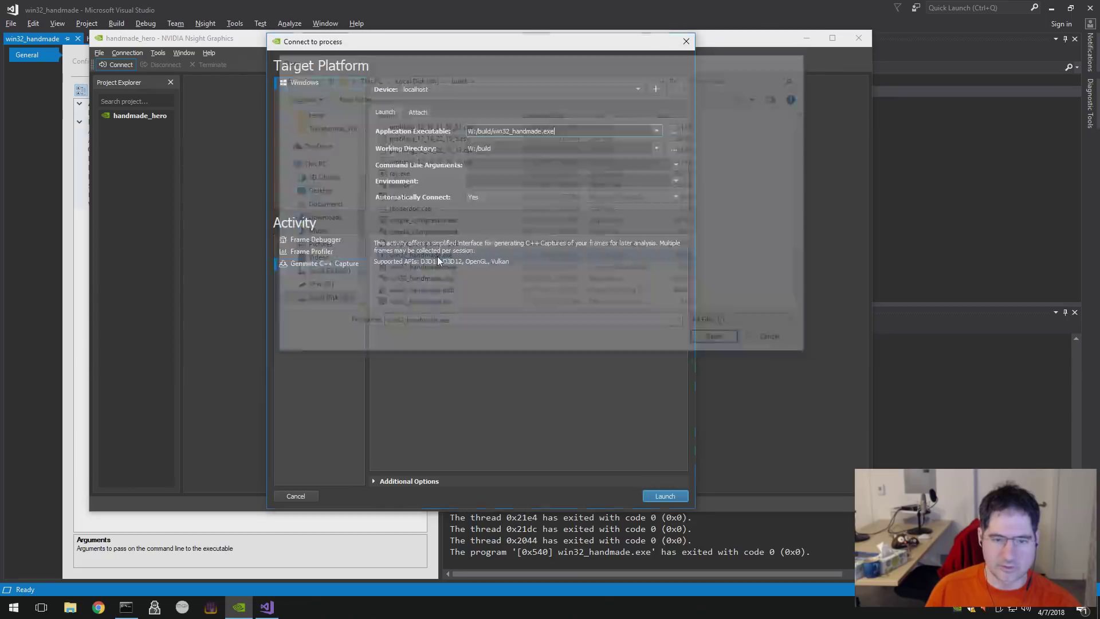
# - Set the launch working directory to W:/handmade/data
pyautogui.click(675, 148)
pyautogui.click(413, 77)
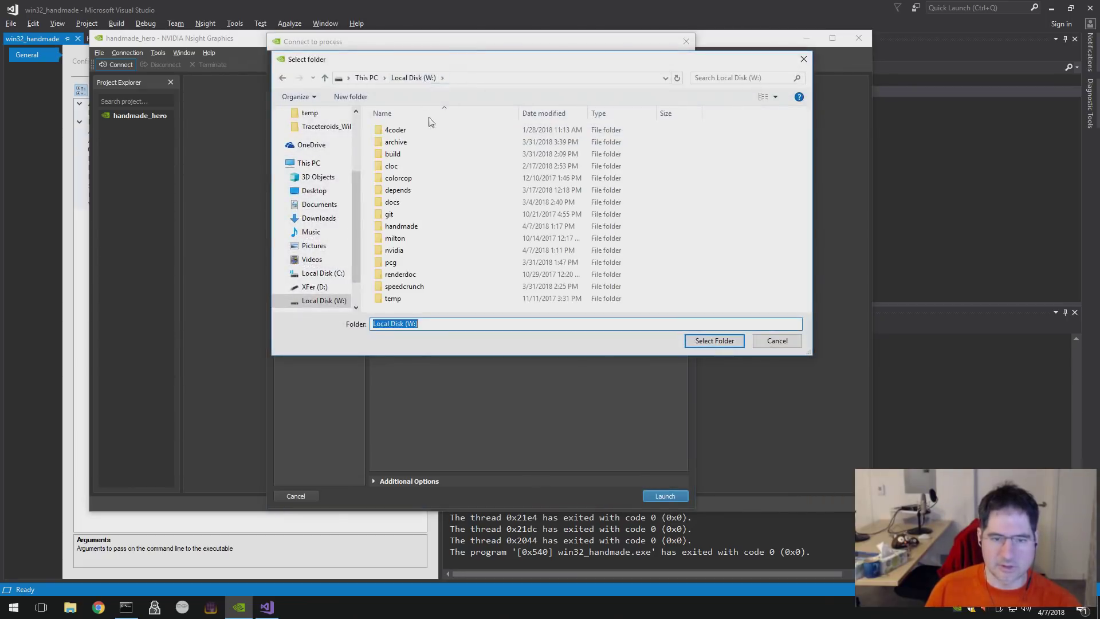
pyautogui.doubleClick(401, 227)
pyautogui.doubleClick(408, 153)
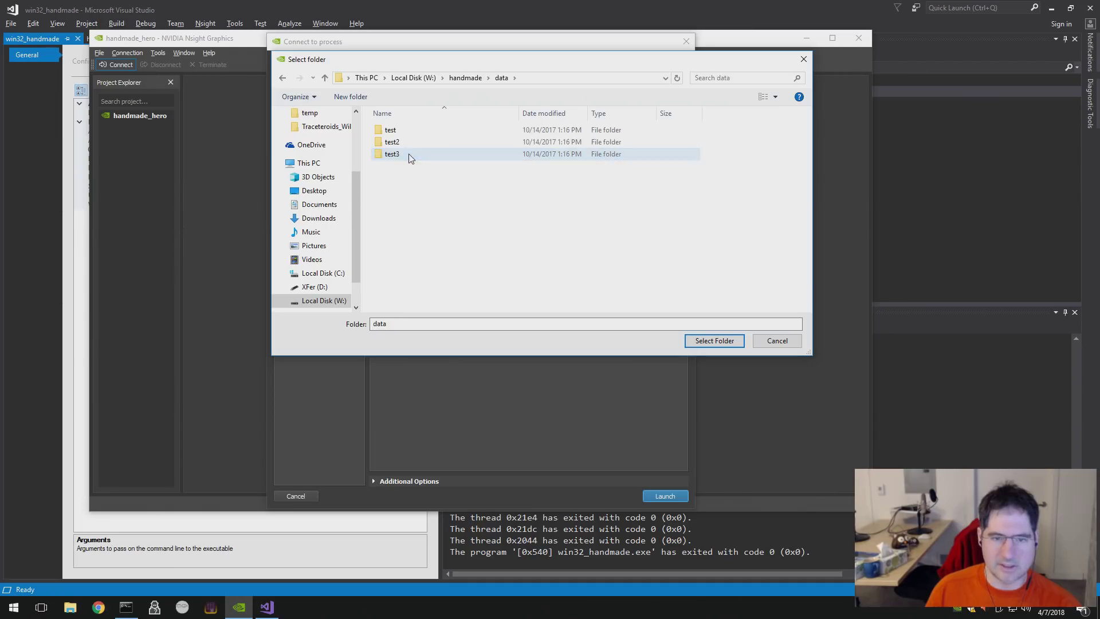
pyautogui.click(713, 342)
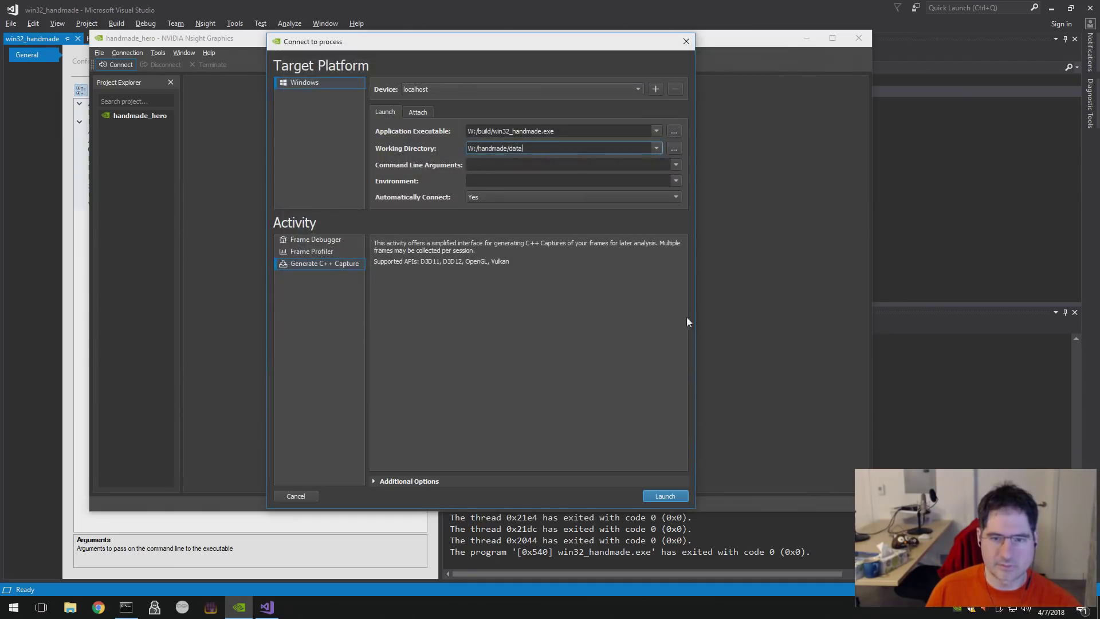
# - Keep automatic connection at Yes, review the additional launch options, and select Frame Debugger
pyautogui.click(481, 162)
pyautogui.click(495, 181)
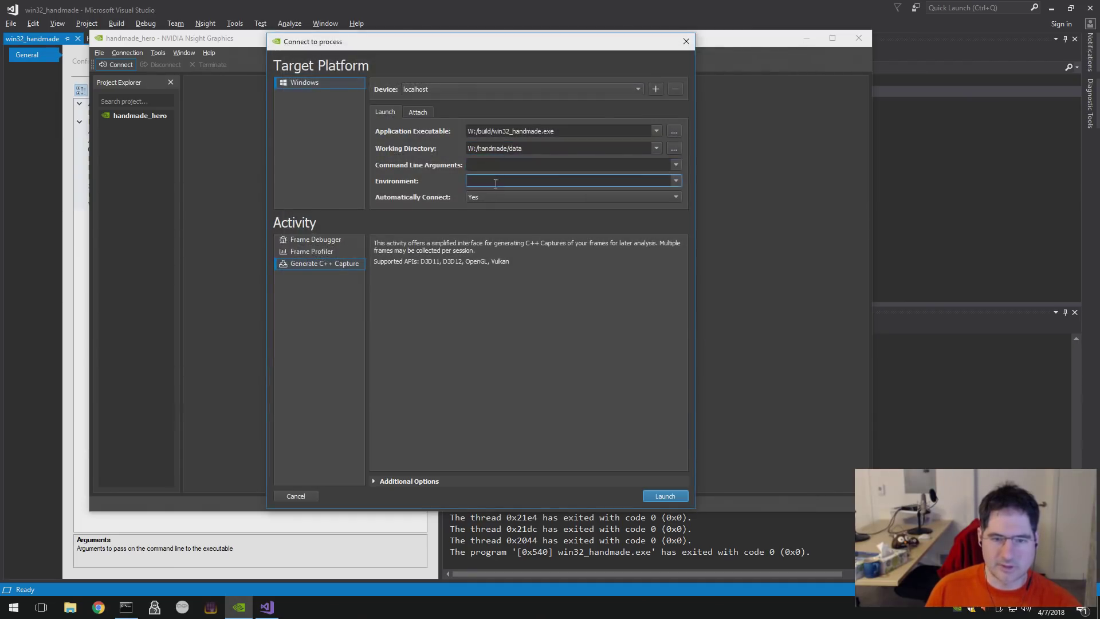
pyautogui.click(496, 196)
pyautogui.click(497, 199)
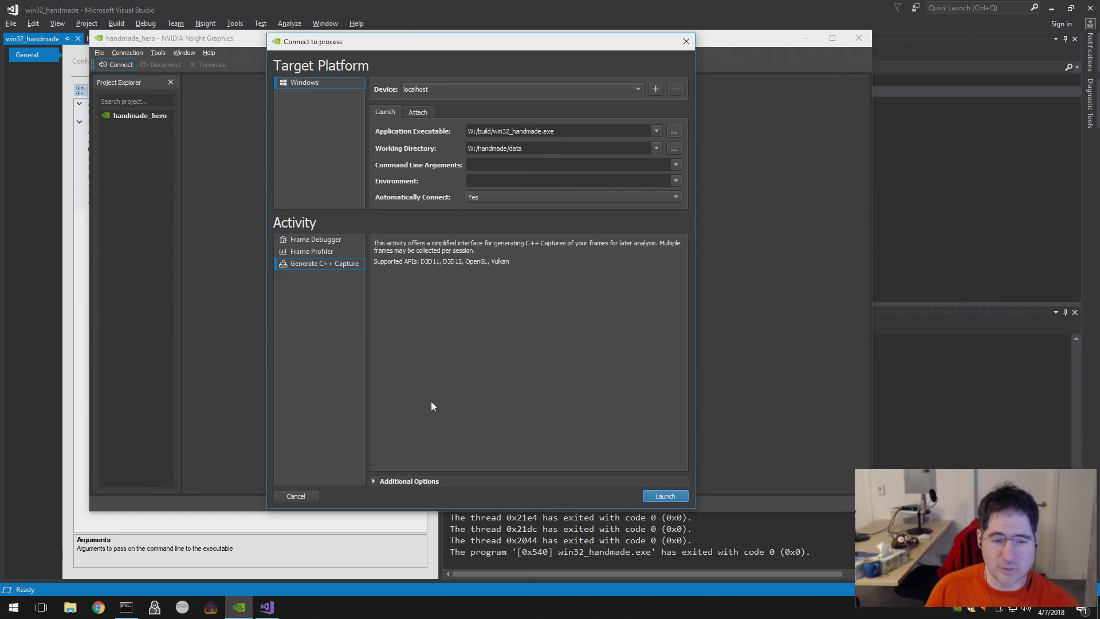
pyautogui.click(414, 481)
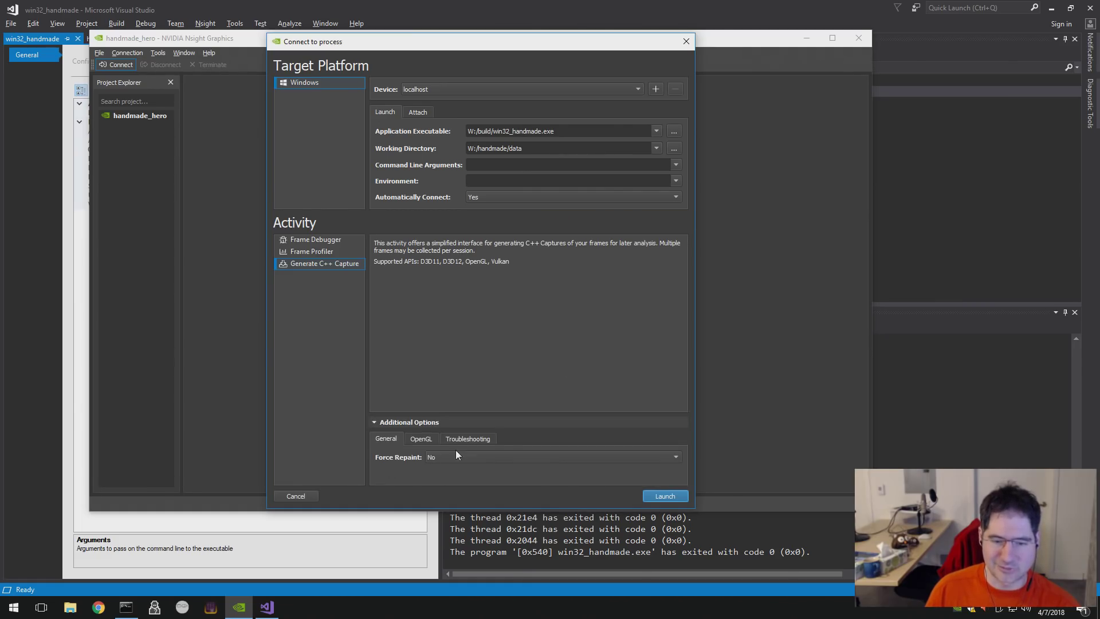
pyautogui.click(425, 437)
pyautogui.click(469, 437)
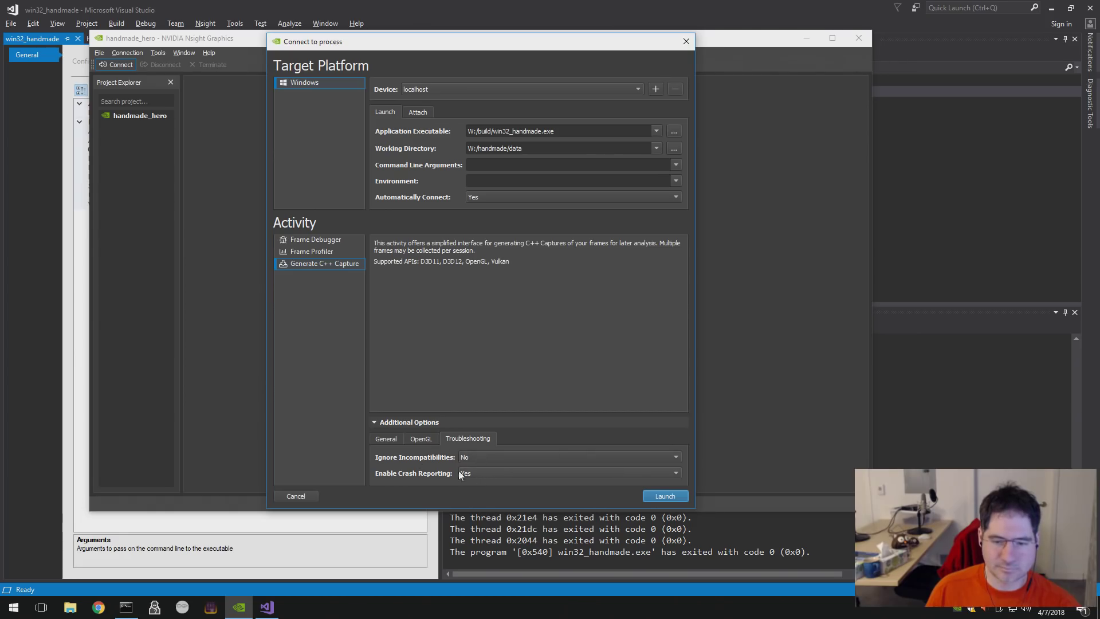
pyautogui.click(313, 238)
pyautogui.click(313, 252)
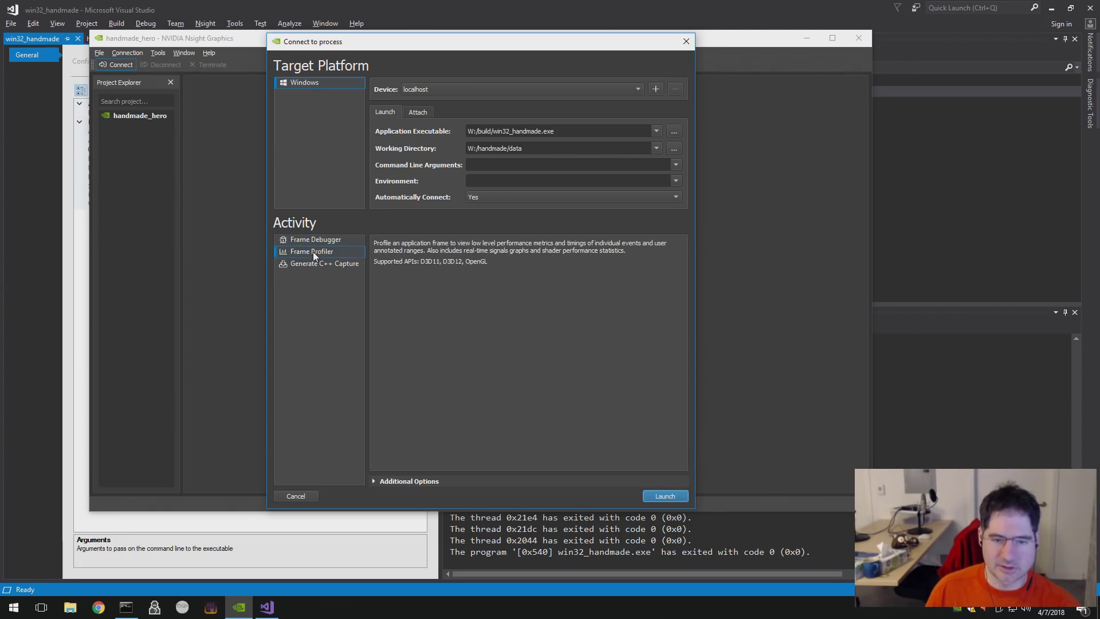
pyautogui.click(315, 239)
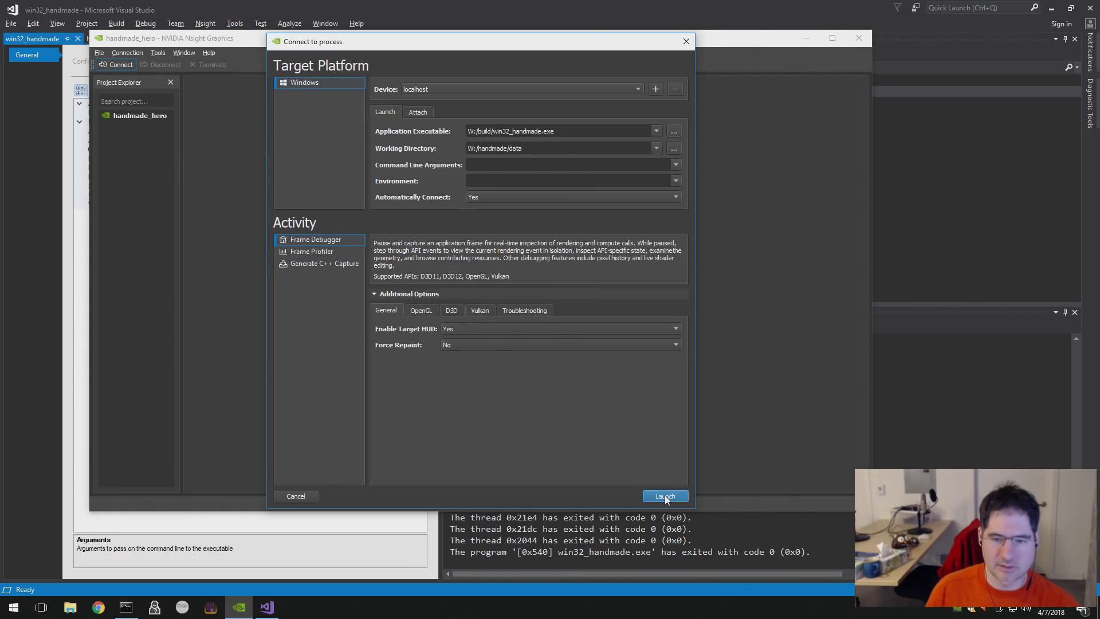
# - Launch the game under the Frame Debugger and dismiss the crash report without sending
pyautogui.click(666, 496)
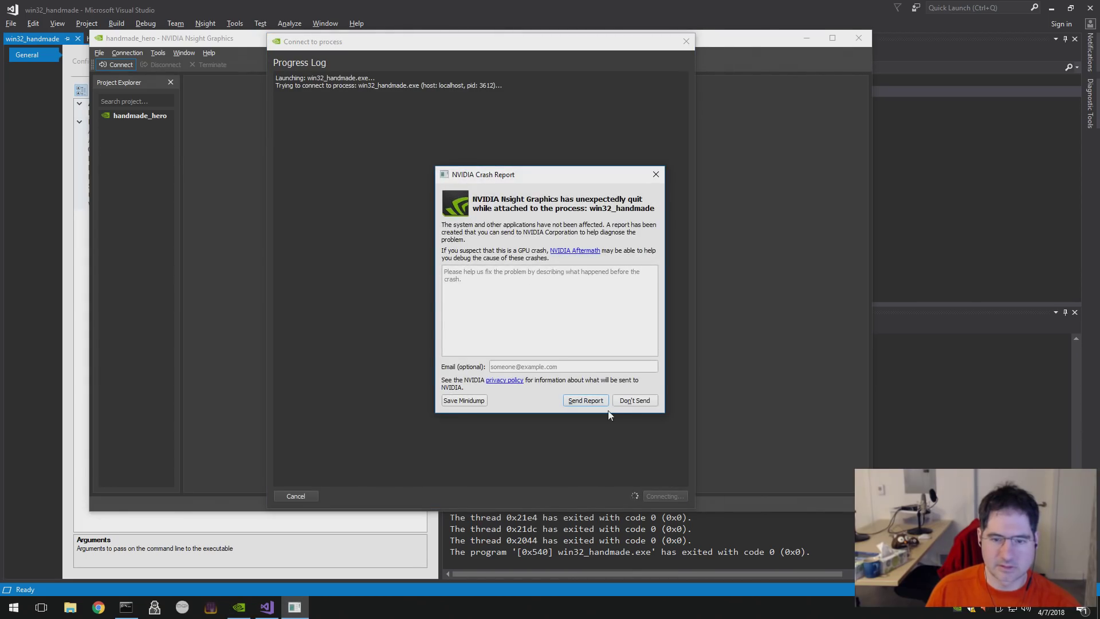
pyautogui.click(635, 399)
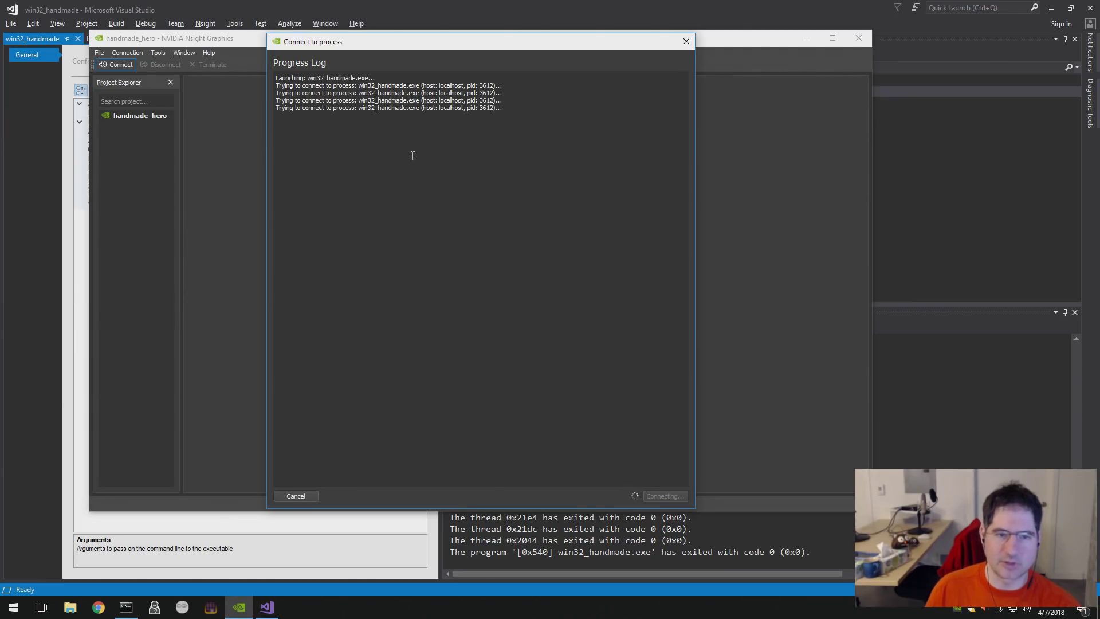
pyautogui.moveTo(412, 155); pyautogui.dragTo(275, 77)
pyautogui.click(432, 115)
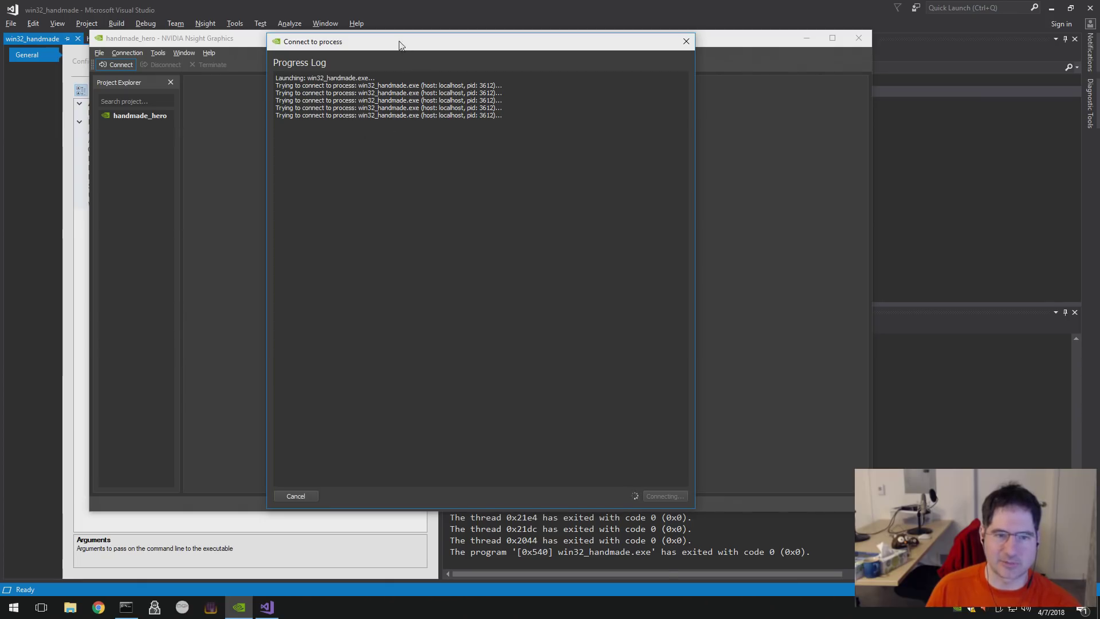
# - Reposition the connection progress window and cancel the stalled connection attempt
pyautogui.moveTo(398, 42); pyautogui.dragTo(315, 71)
pyautogui.click(40, 75)
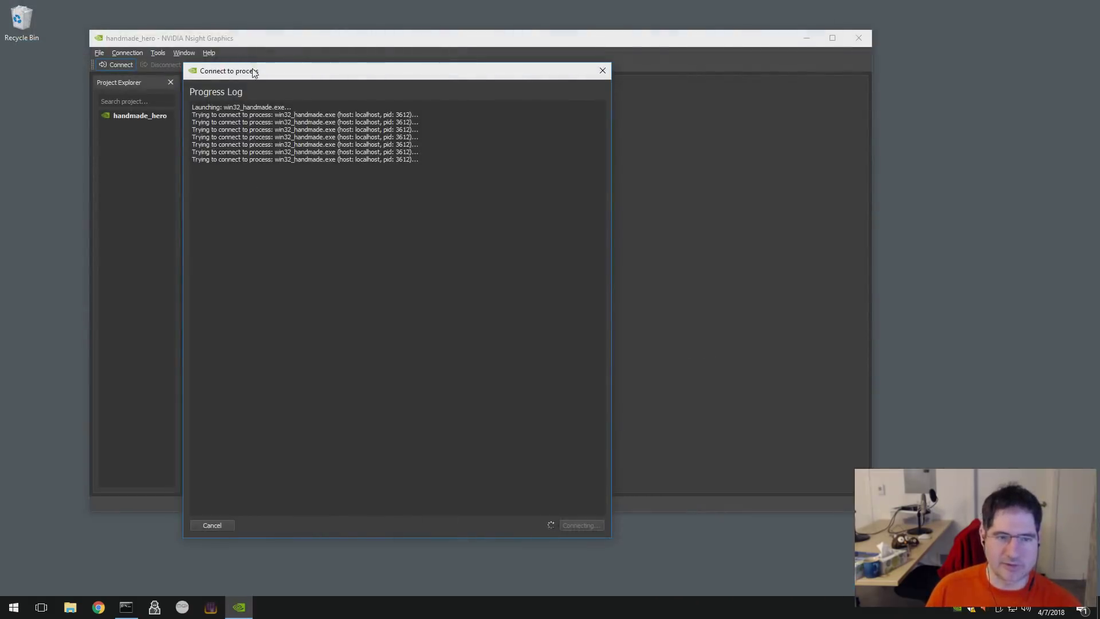
pyautogui.moveTo(253, 71); pyautogui.dragTo(374, 78)
pyautogui.click(334, 532)
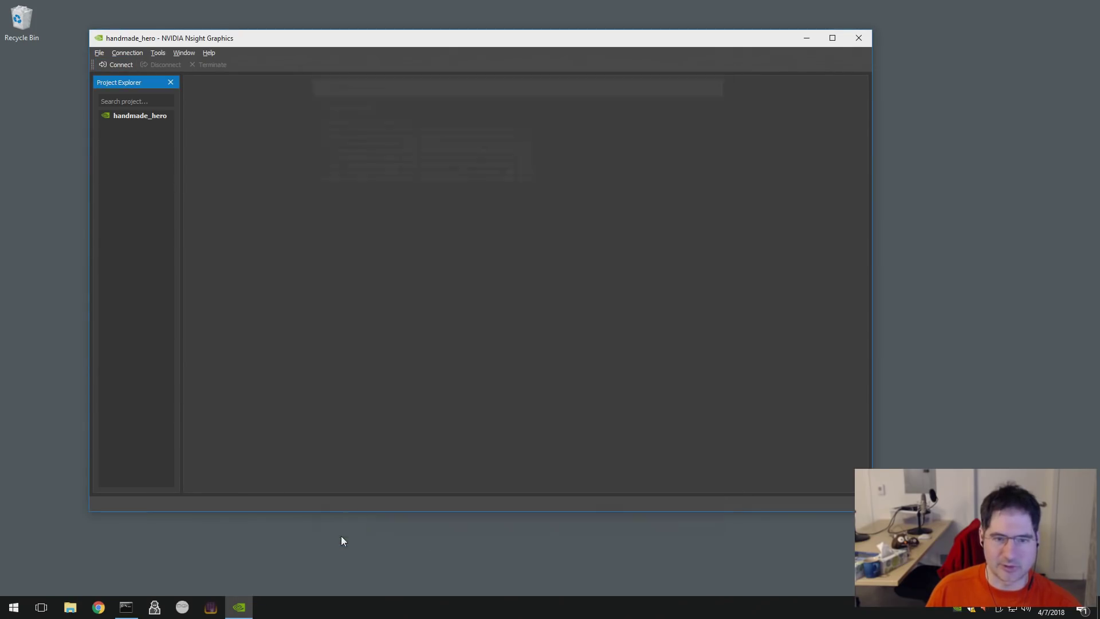
pyautogui.click(128, 53)
pyautogui.moveTo(161, 58)
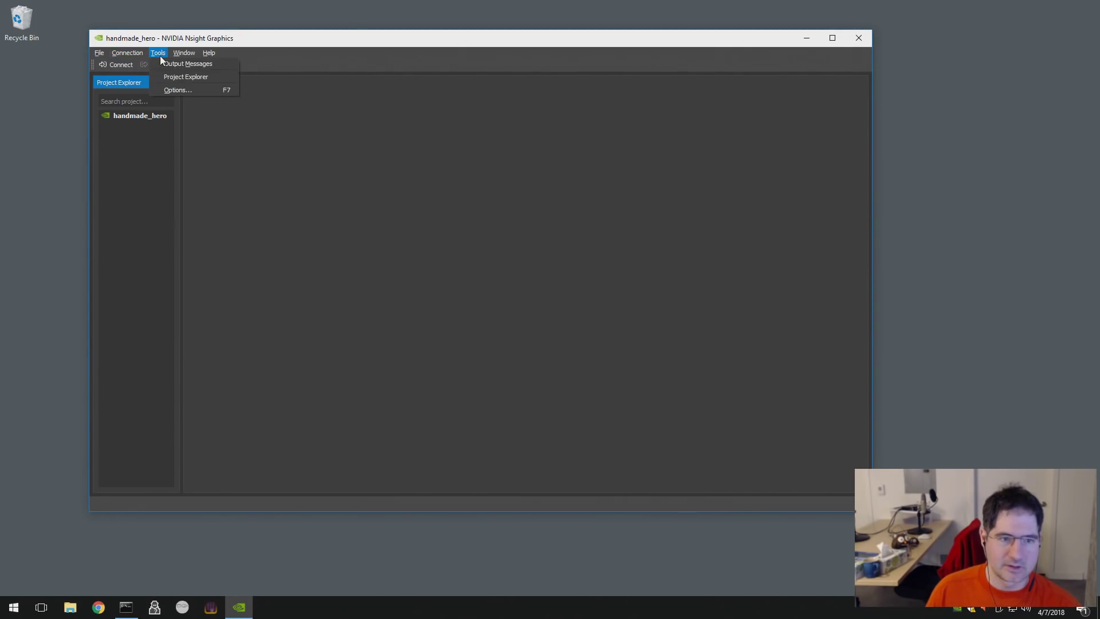
pyautogui.moveTo(96, 57)
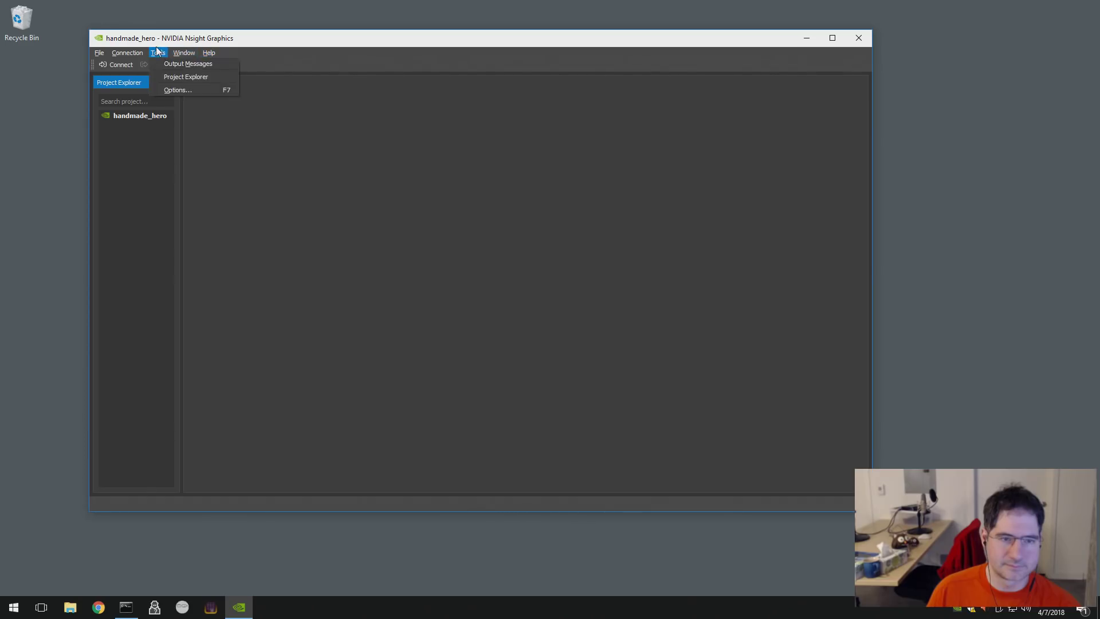
pyautogui.click(177, 88)
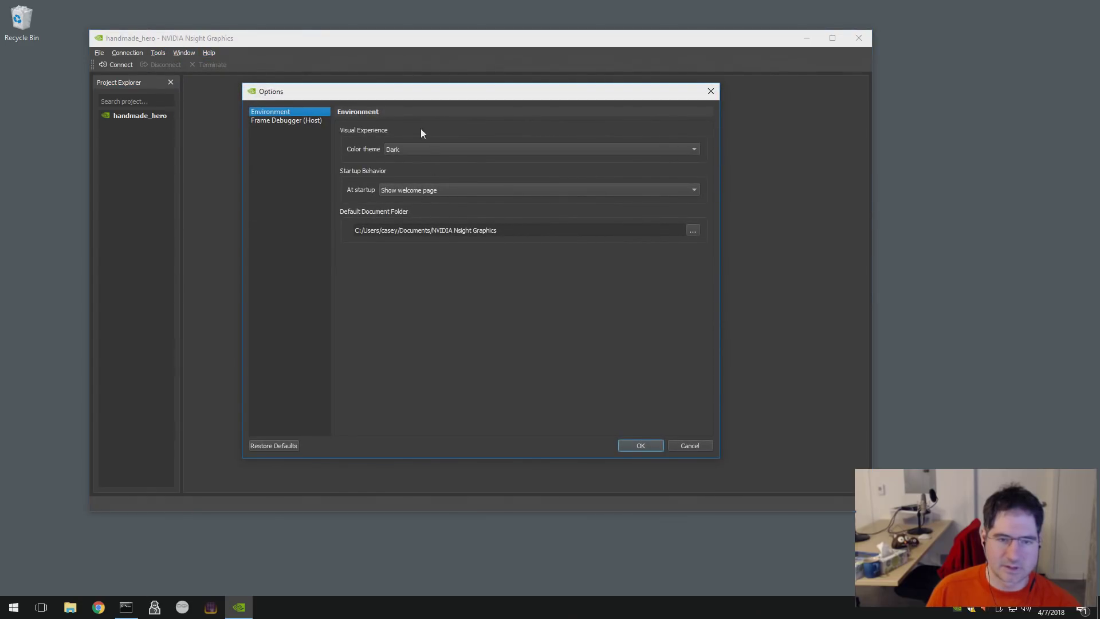
pyautogui.click(682, 446)
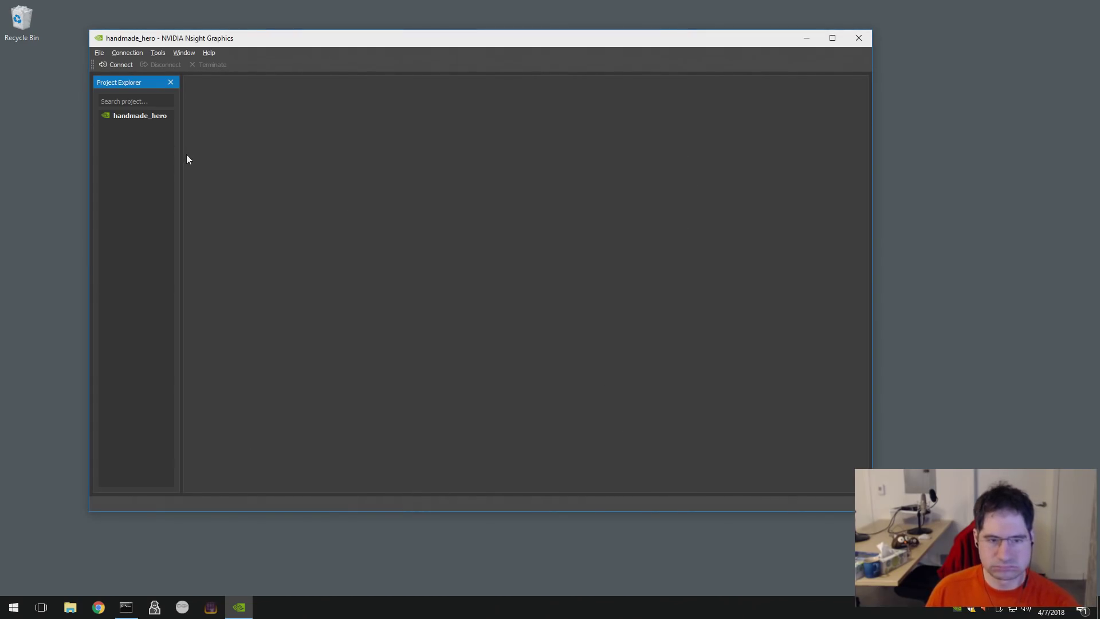
# - Open handmade_hero's connection settings and set the working directory to W:/build
pyautogui.doubleClick(133, 111)
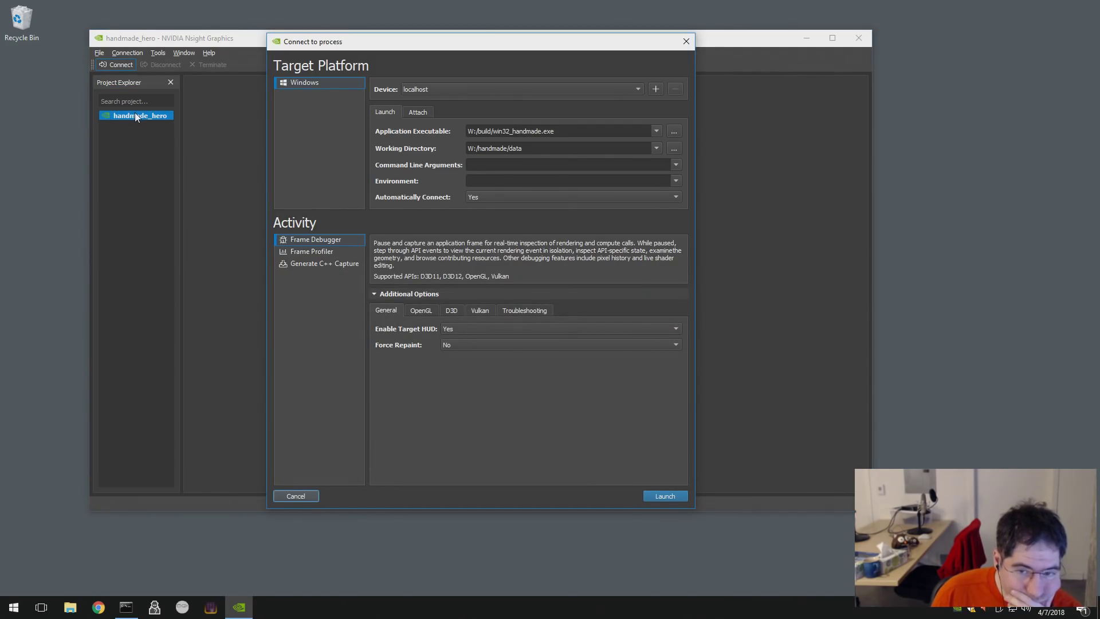
pyautogui.click(136, 115)
pyautogui.rightClick(138, 113)
pyautogui.click(532, 145)
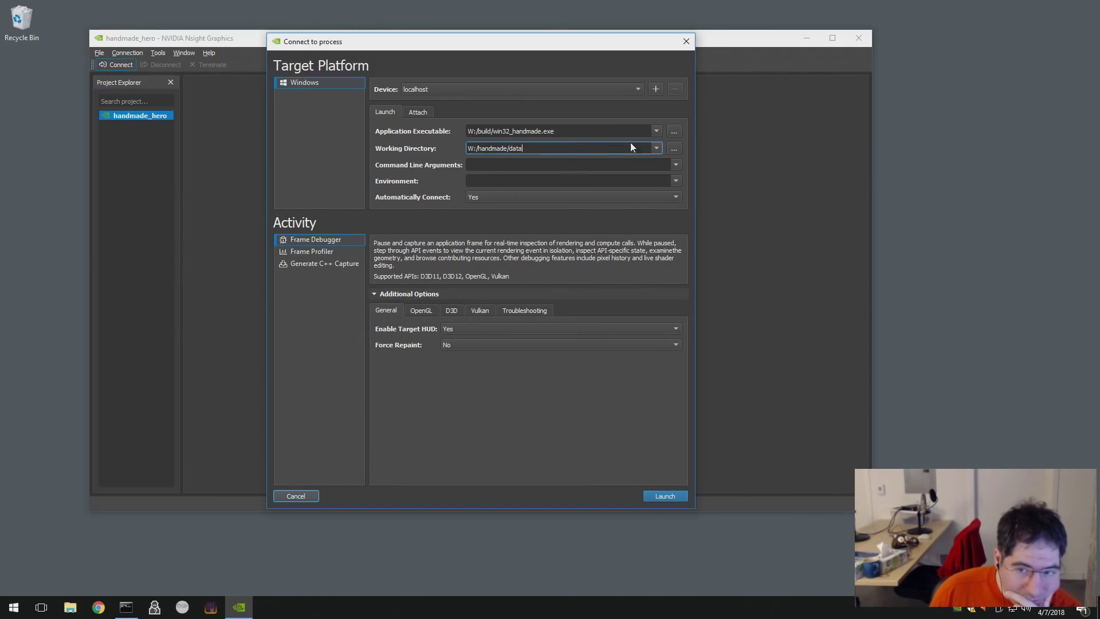
pyautogui.click(676, 147)
pyautogui.click(413, 77)
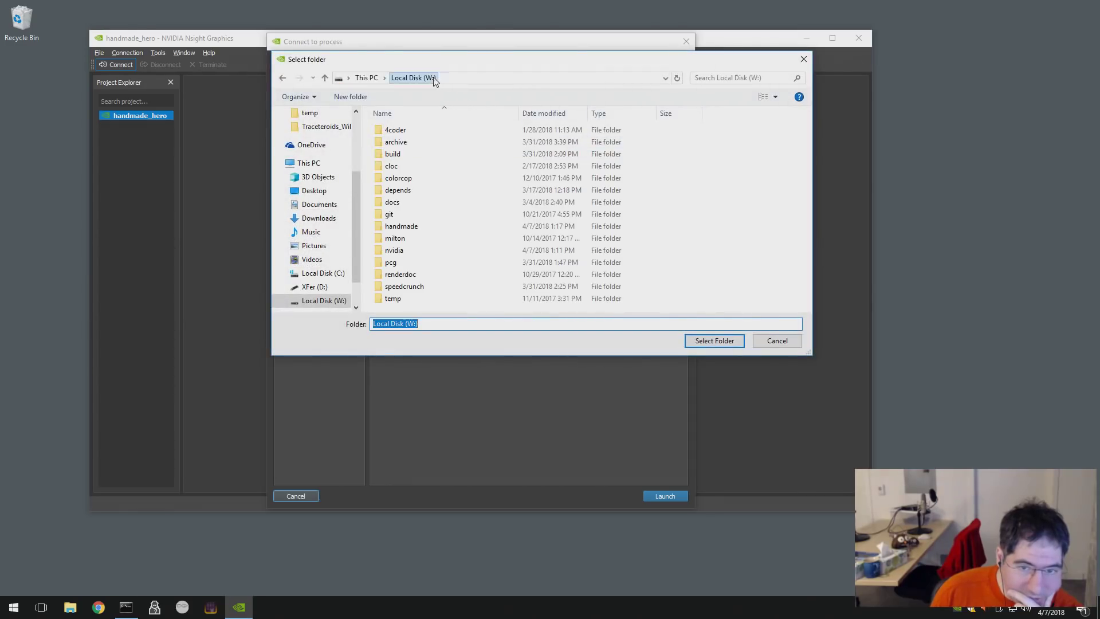
pyautogui.click(404, 154)
pyautogui.doubleClick(404, 153)
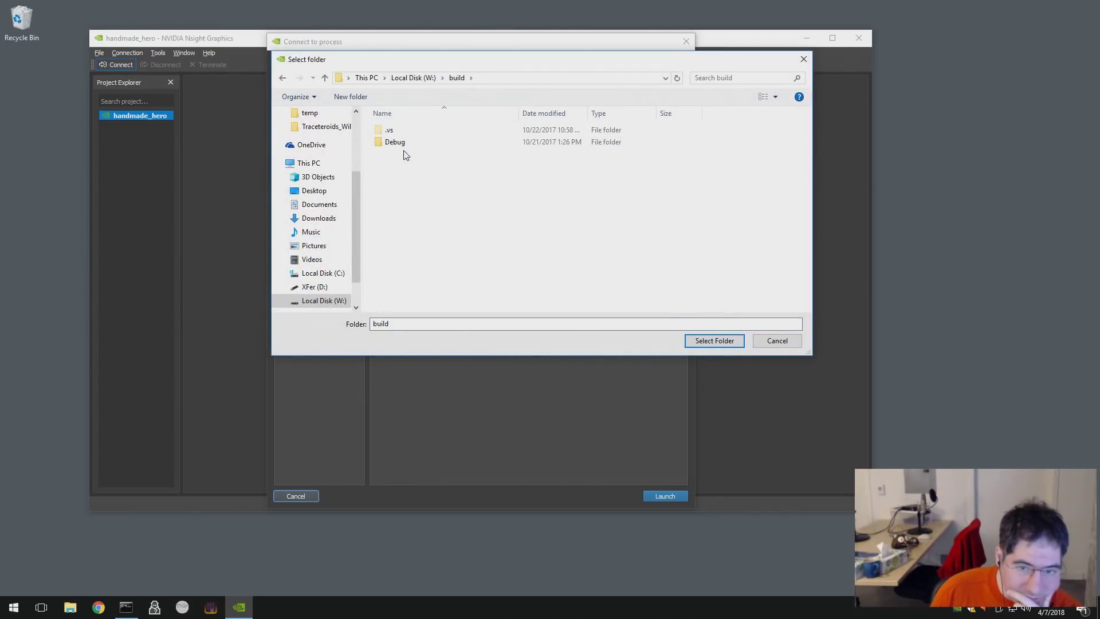
pyautogui.click(713, 343)
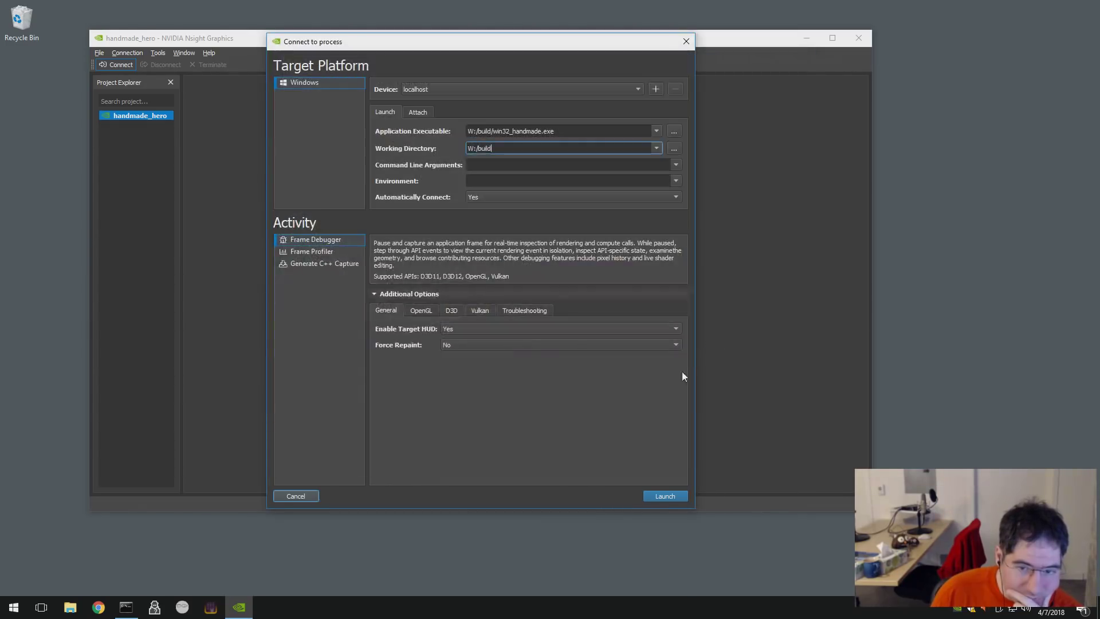
# - Launch the Frame Debugger again, dismiss the crash report, and cancel the stalled connection
pyautogui.click(667, 496)
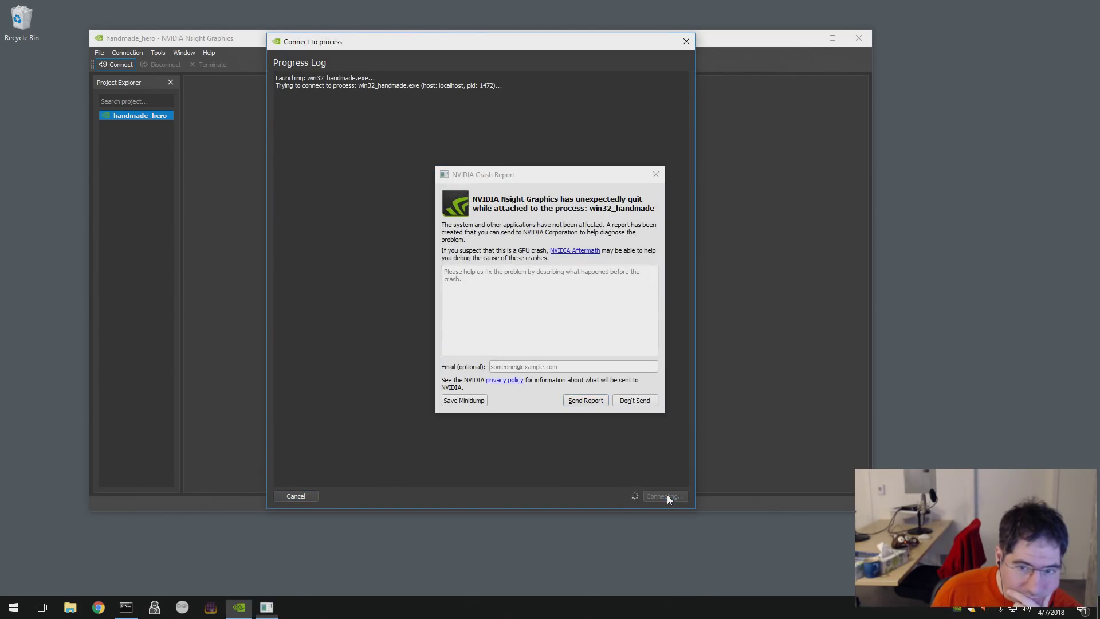
pyautogui.click(633, 400)
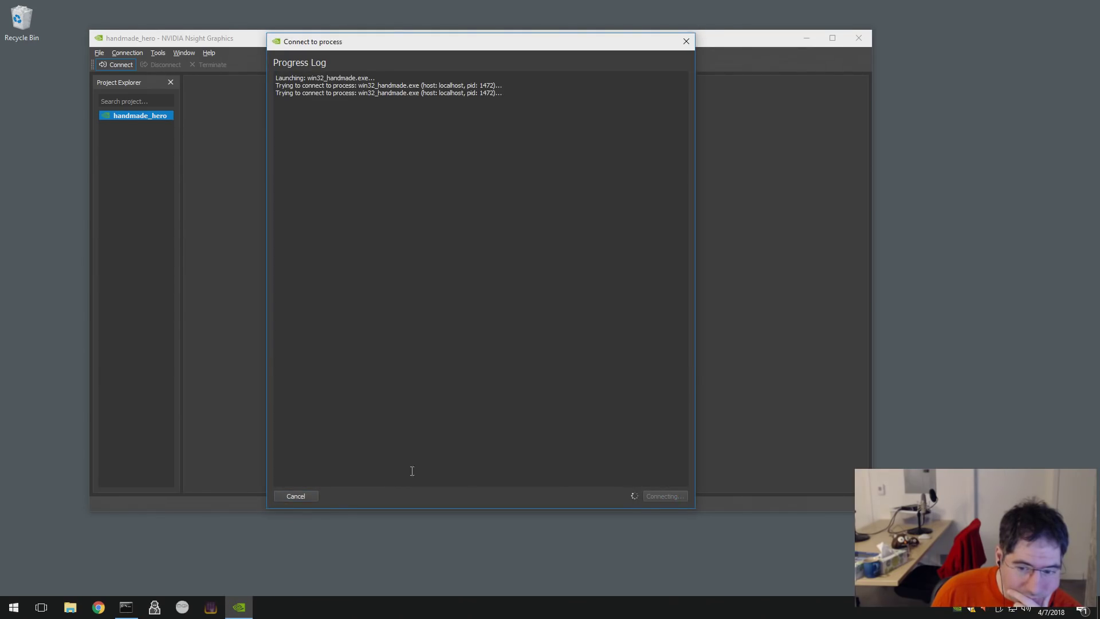
pyautogui.click(303, 495)
# - Reopen the connection settings, set the working directory to W:/handmade/data, and close them
pyautogui.rightClick(147, 115)
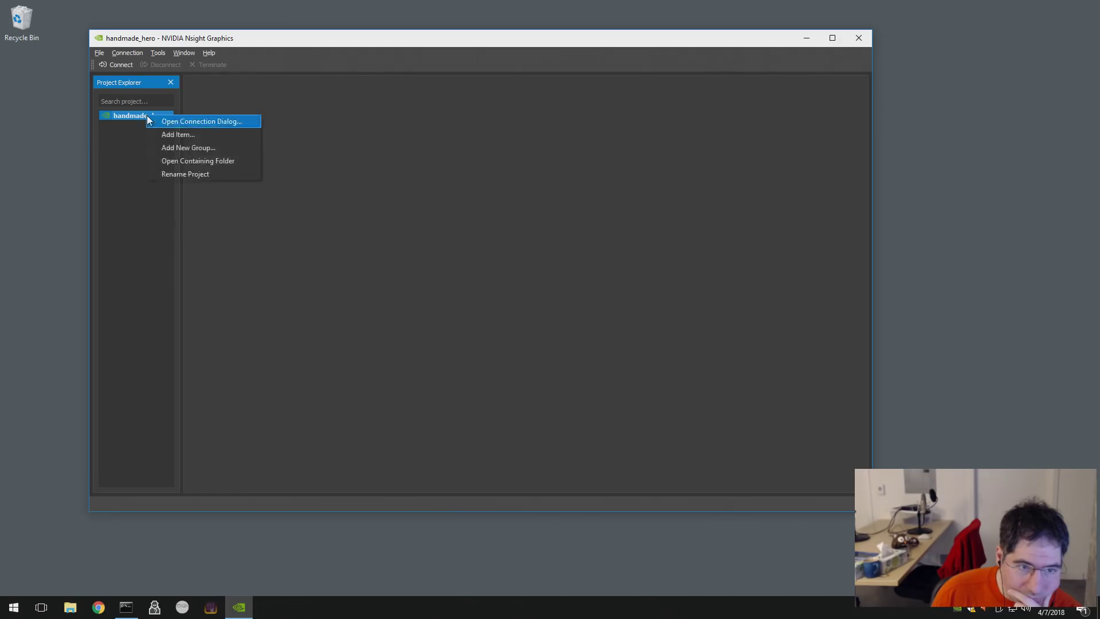
pyautogui.click(166, 118)
pyautogui.click(671, 151)
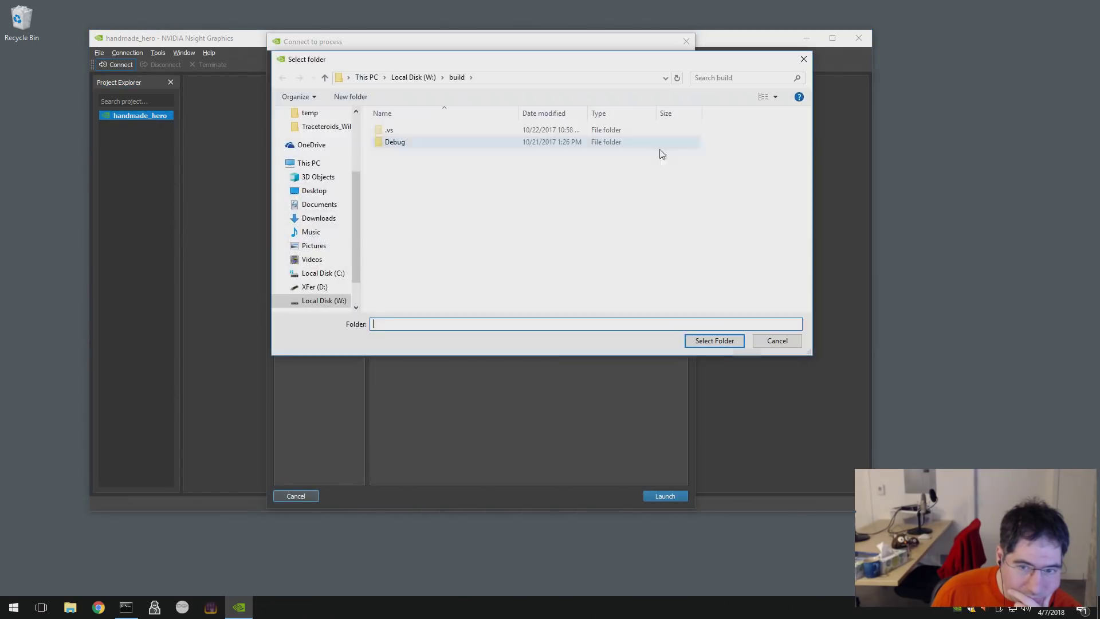
pyautogui.click(422, 85)
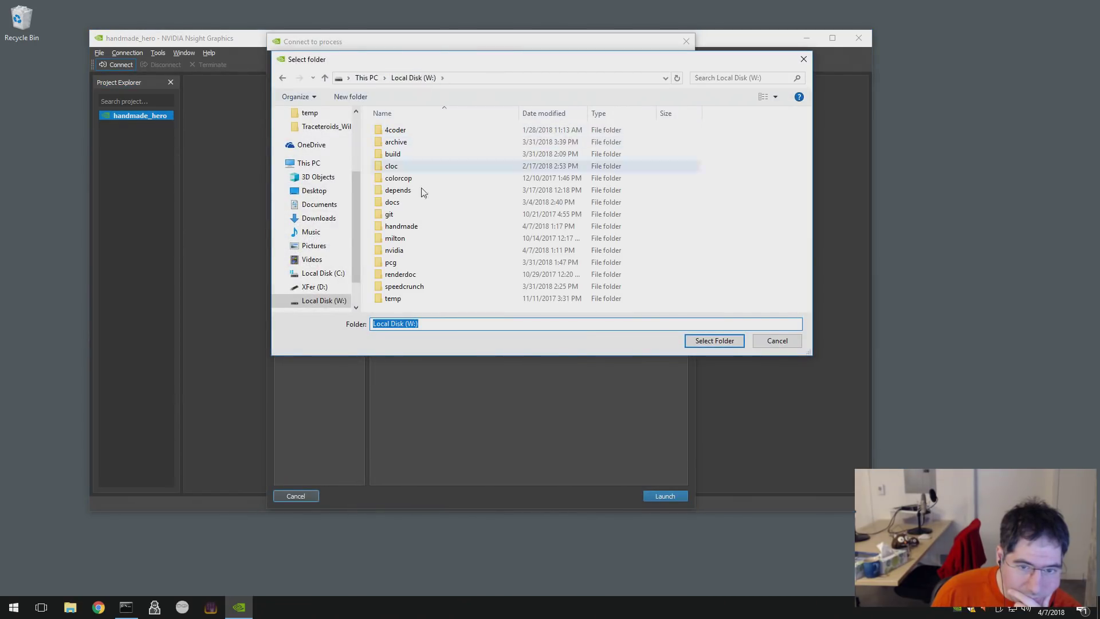
pyautogui.doubleClick(420, 226)
pyautogui.doubleClick(392, 154)
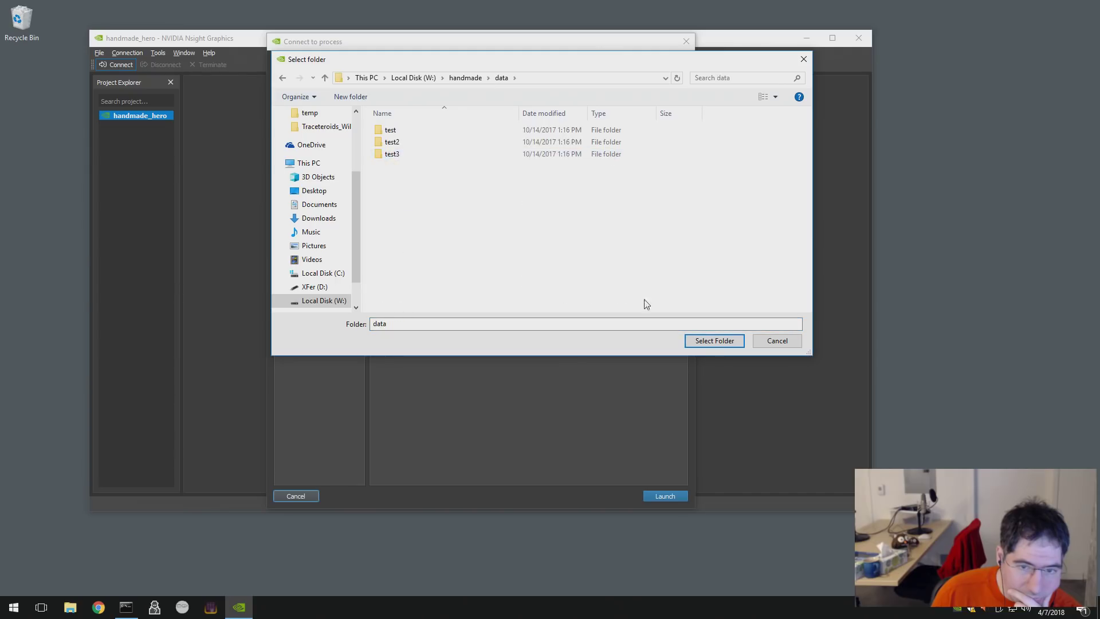
pyautogui.click(711, 343)
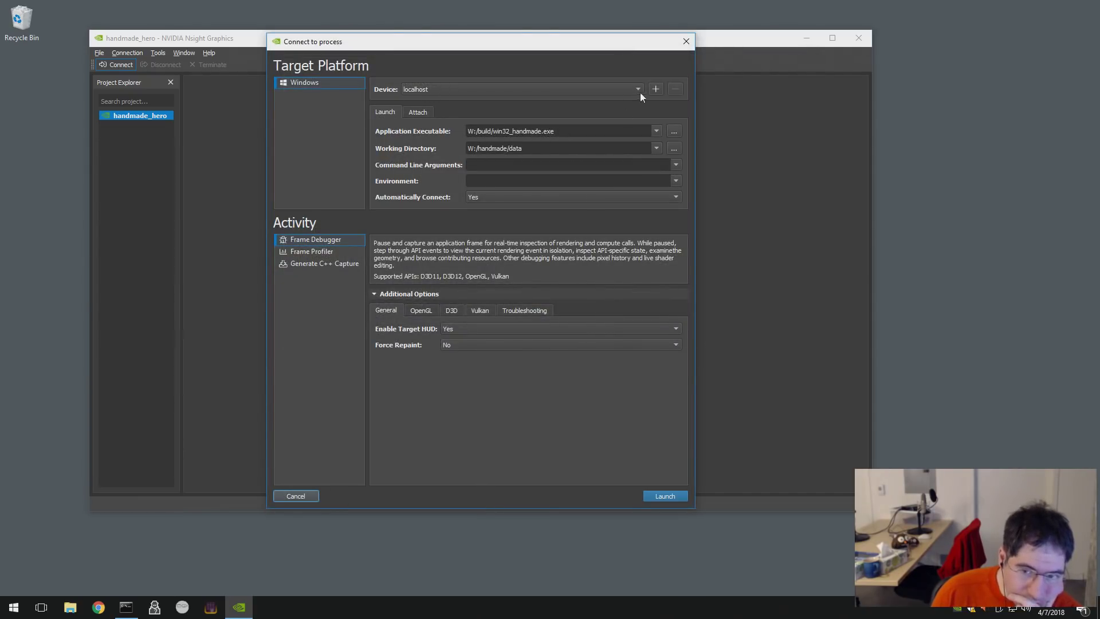
pyautogui.click(686, 41)
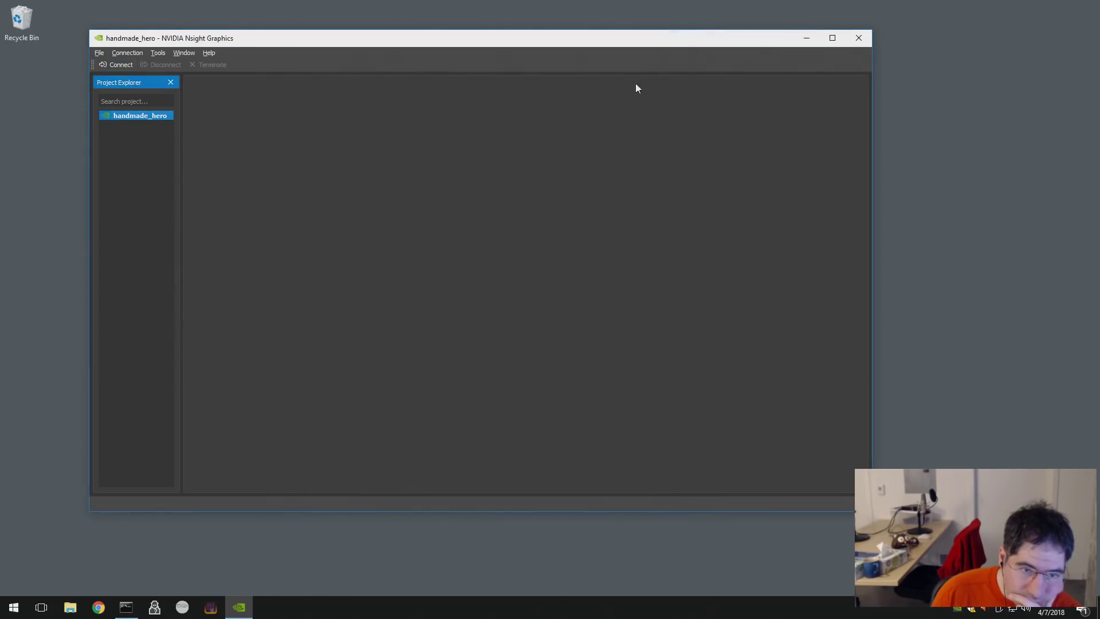
# - Show the Nsight Graphics Welcome Page, then close it
pyautogui.click(184, 53)
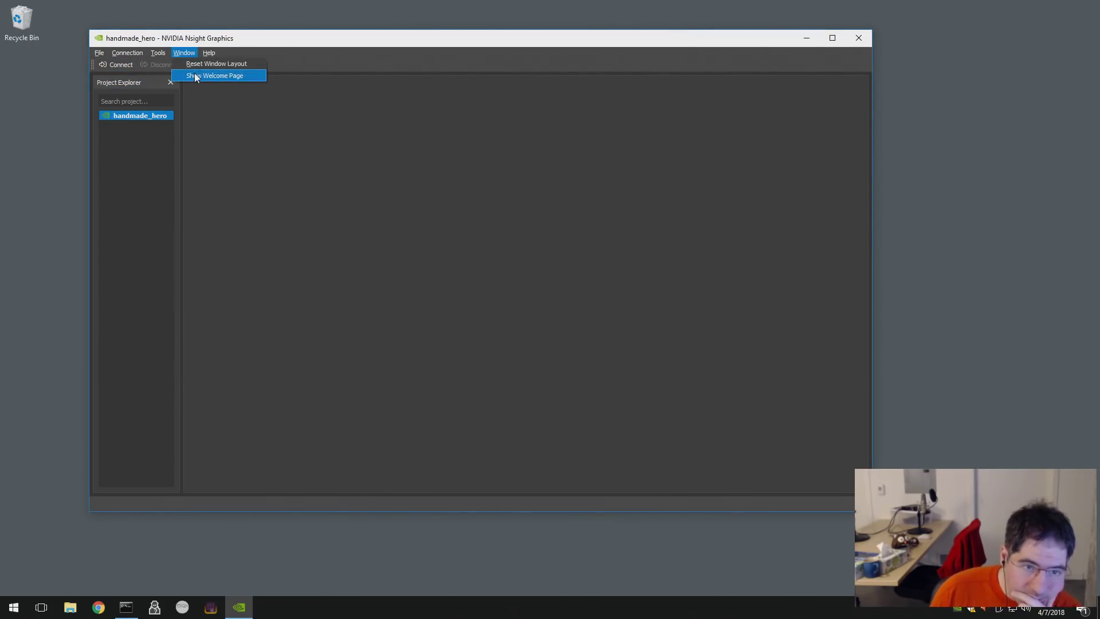
pyautogui.click(195, 76)
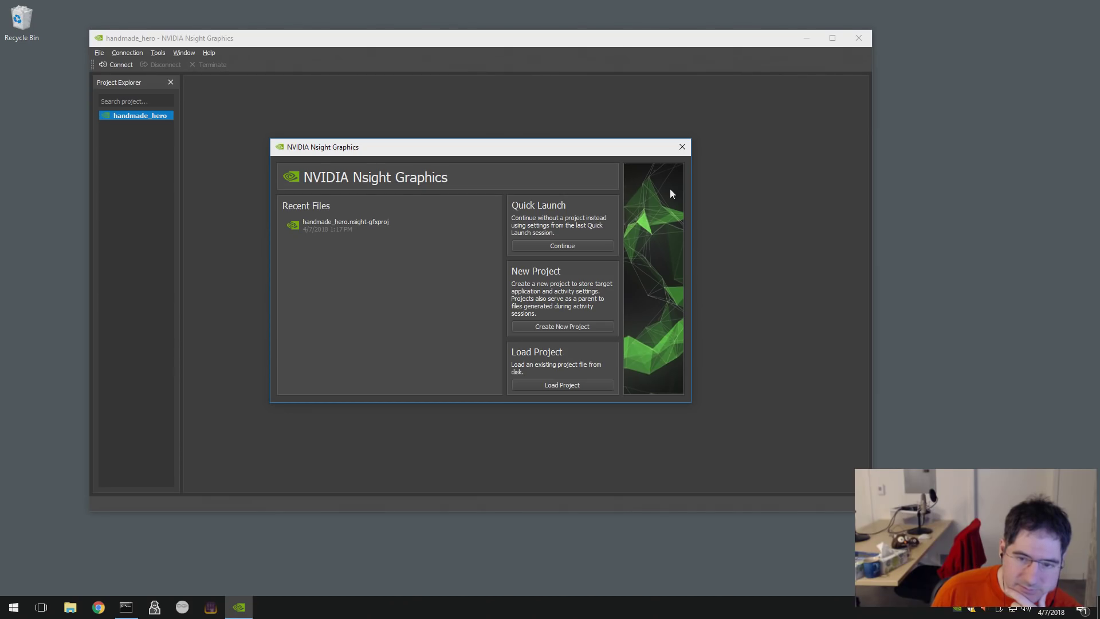
pyautogui.click(682, 147)
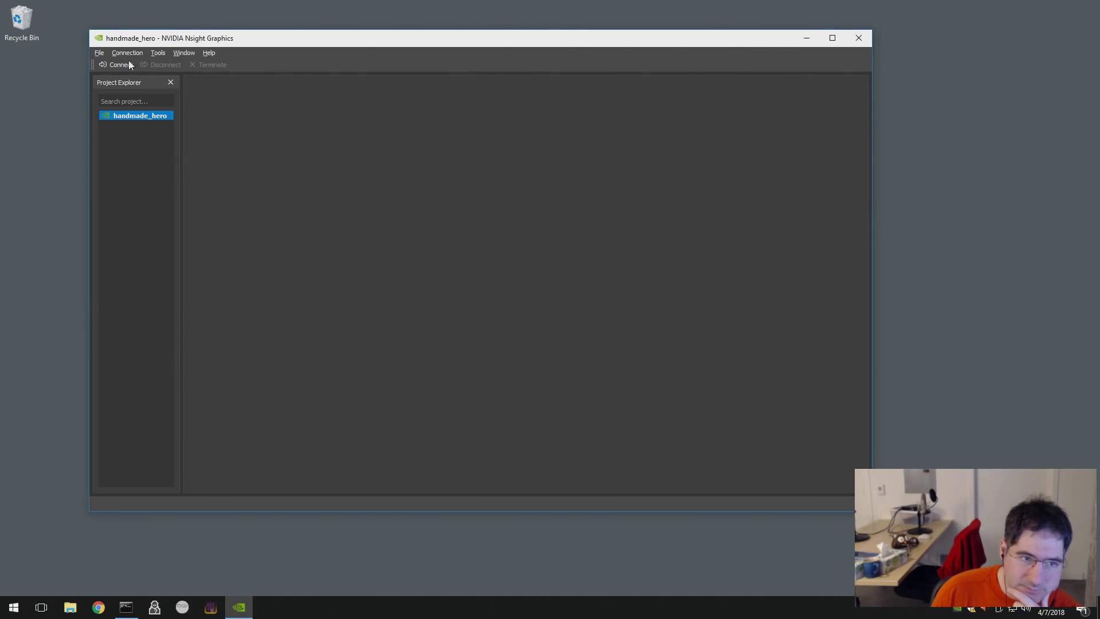
# - Exit Nsight Graphics without saving the project
pyautogui.click(99, 53)
pyautogui.click(136, 208)
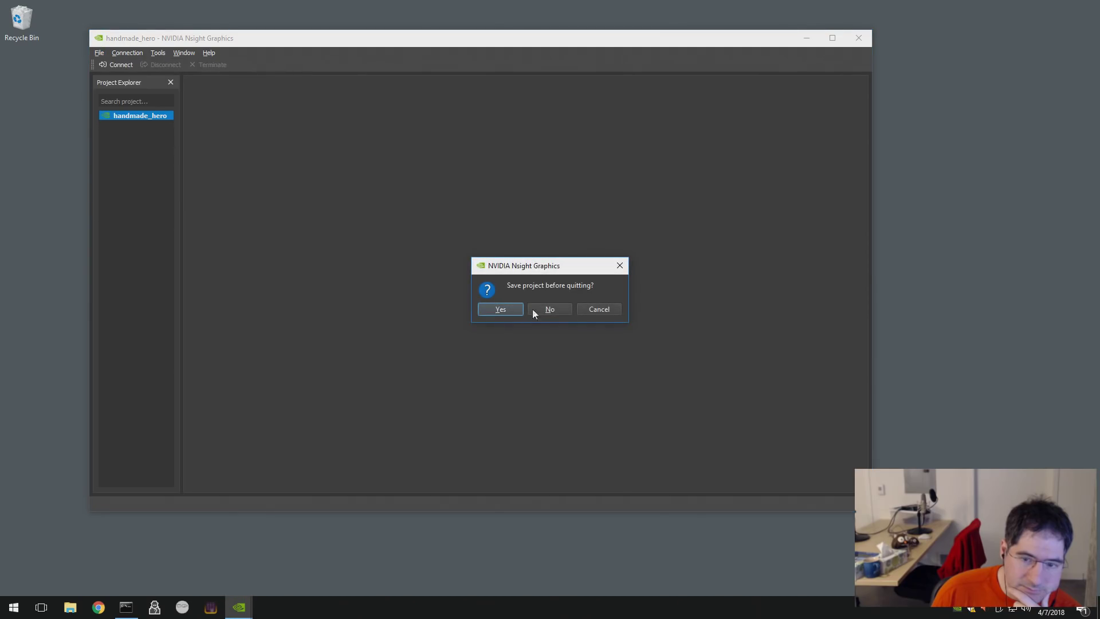
pyautogui.click(497, 310)
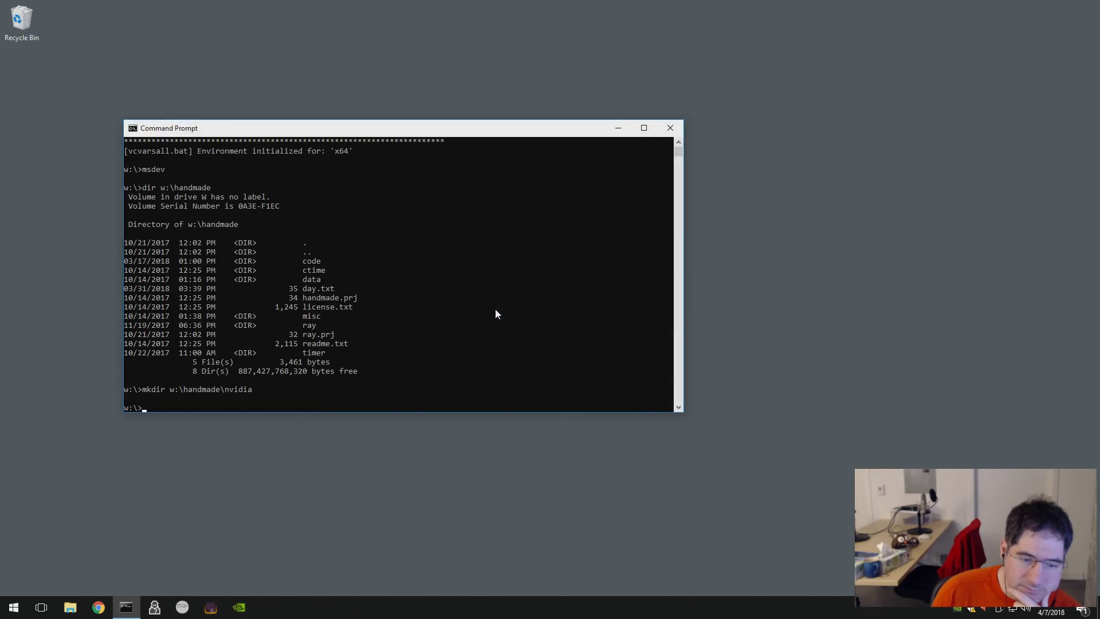
# - Leave the console's selection mode and close the Command Prompt window
pyautogui.click(450, 278)
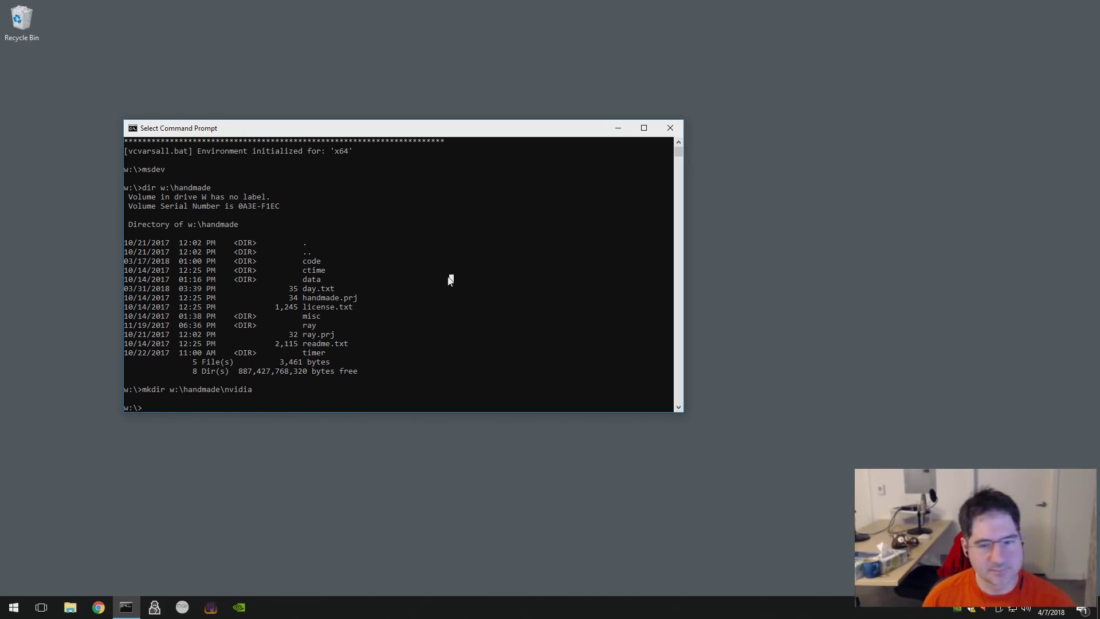
pyautogui.press('Escape')
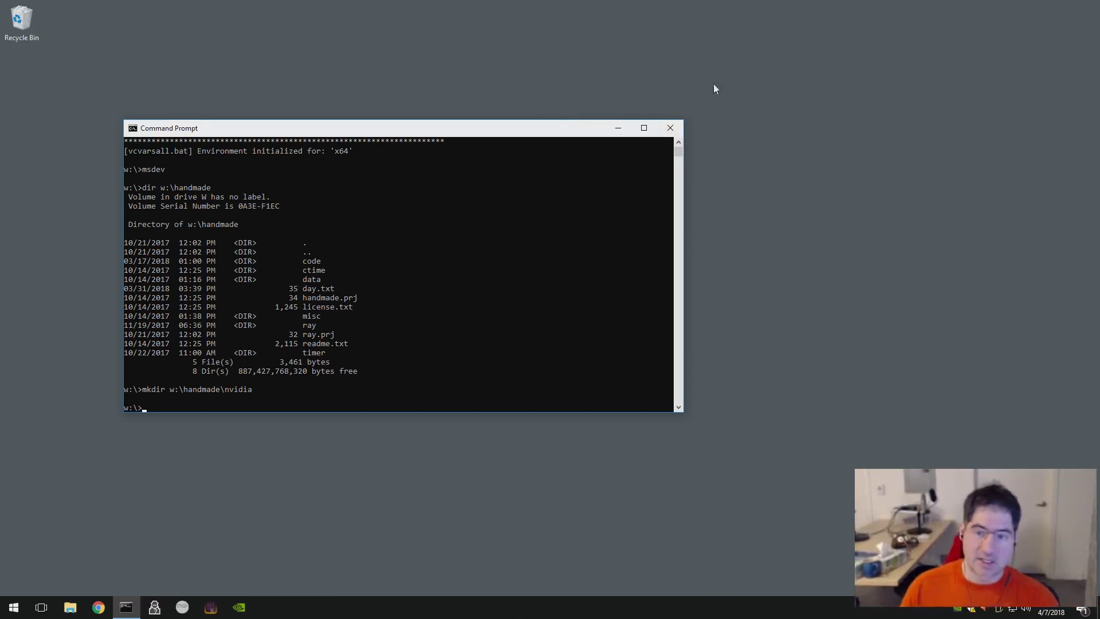
pyautogui.click(670, 127)
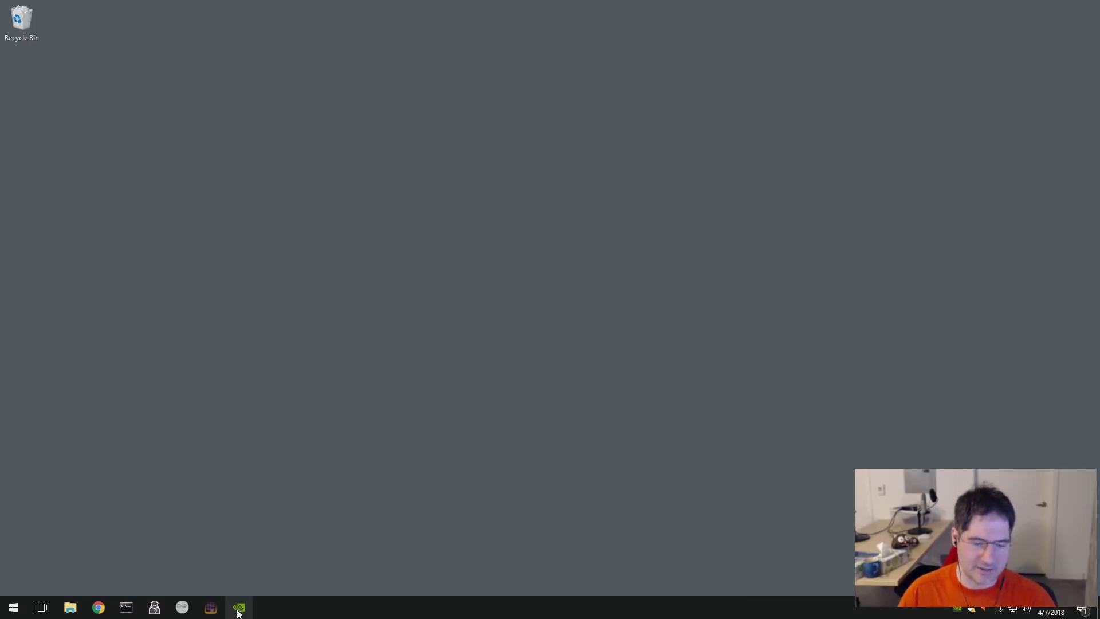
# - Relaunch Nsight Graphics, approving the administrator prompt
pyautogui.click(239, 609)
pyautogui.press('alt')
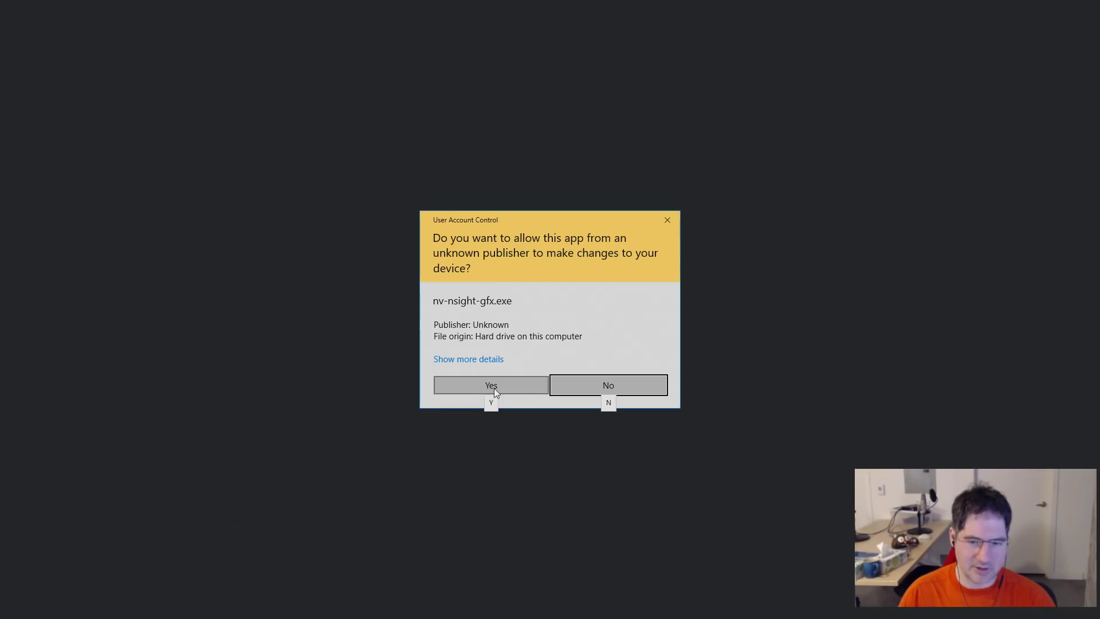
pyautogui.click(495, 389)
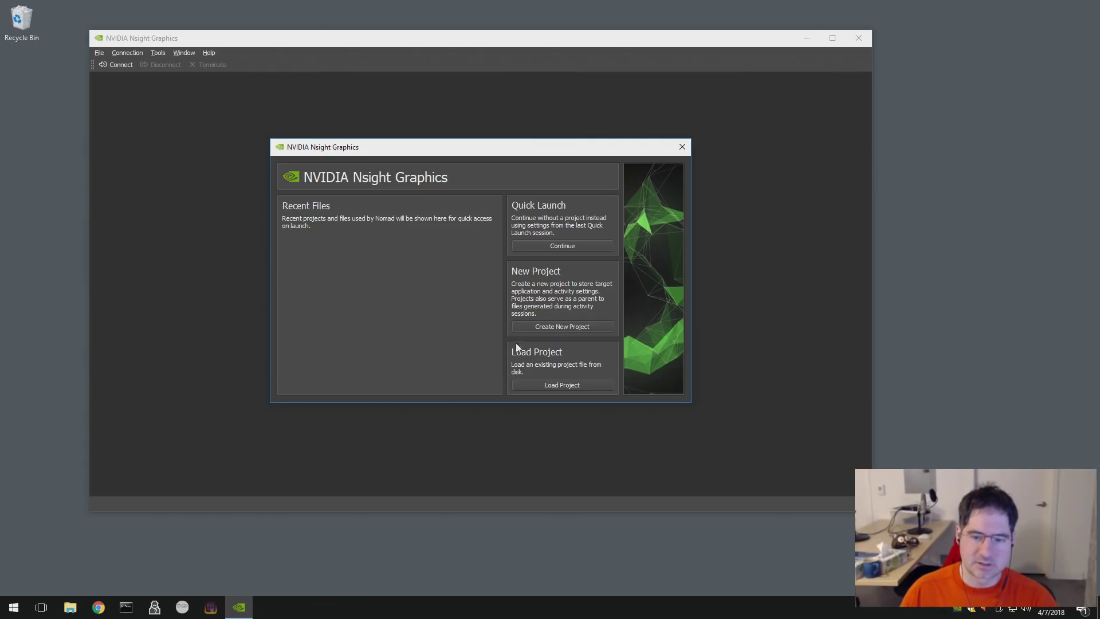
# - Browse the W: and C: drives for a project, cancel loading, and start an administrator Command Prompt
pyautogui.click(545, 386)
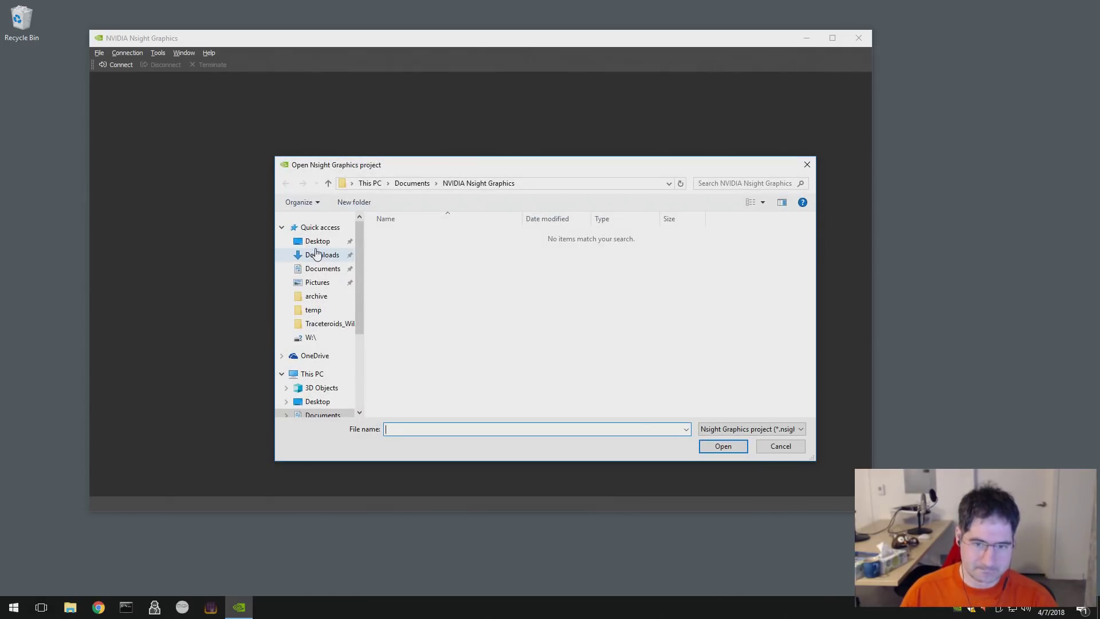
pyautogui.moveTo(365, 332)
pyautogui.mouseDown()
pyautogui.moveTo(361, 409)
pyautogui.moveTo(363, 339)
pyautogui.mouseUp()
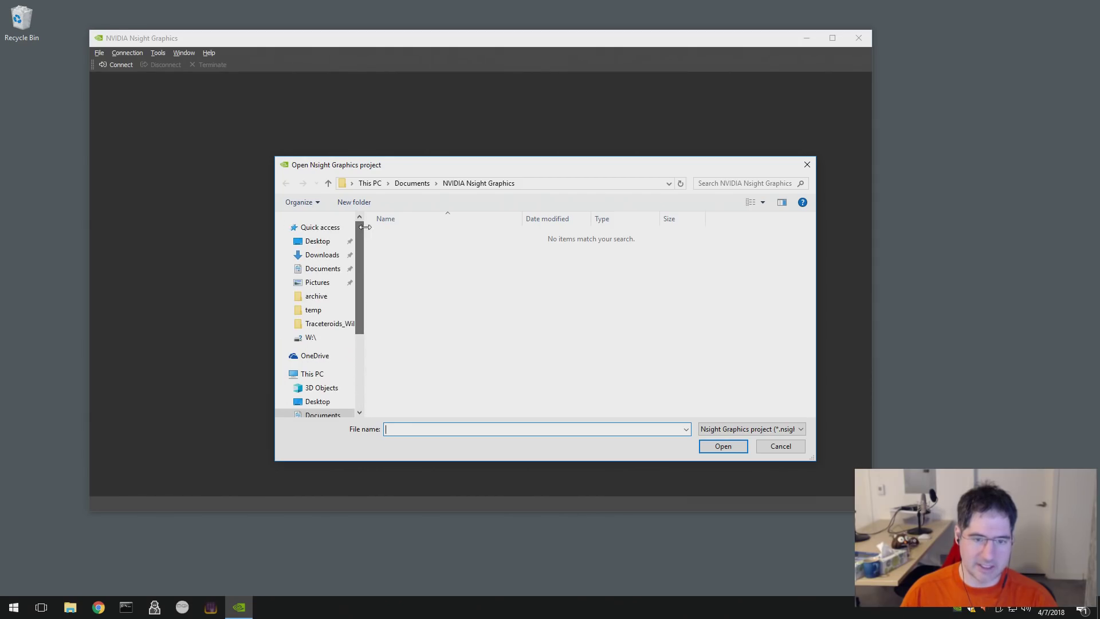
pyautogui.moveTo(365, 227); pyautogui.dragTo(370, 227)
pyautogui.moveTo(368, 313); pyautogui.dragTo(367, 372)
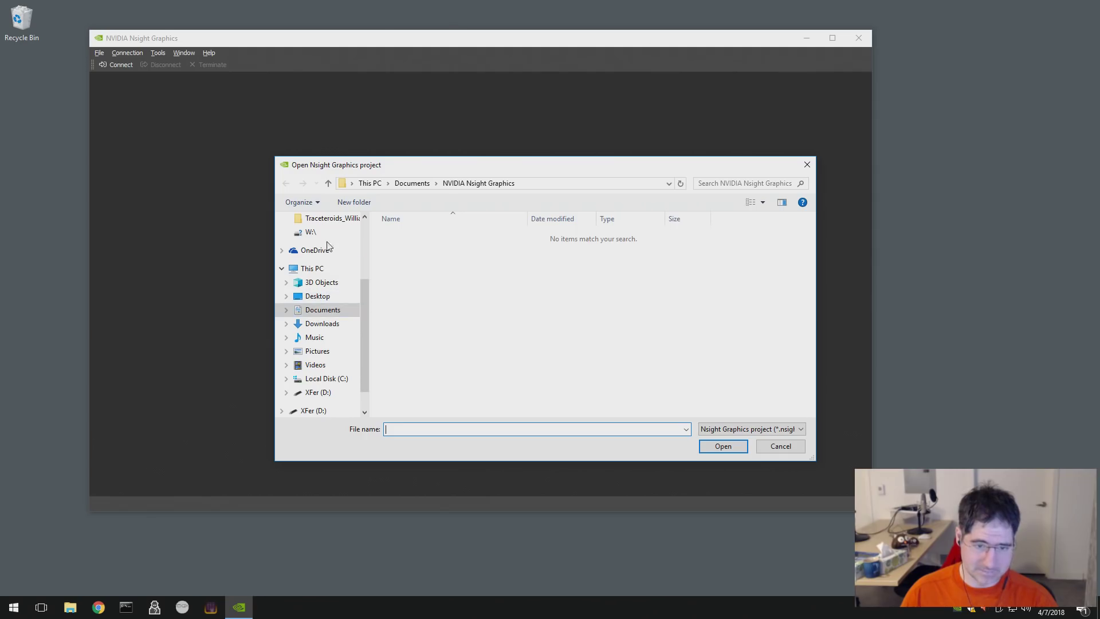
pyautogui.click(312, 231)
pyautogui.scroll(-1, 344, 338)
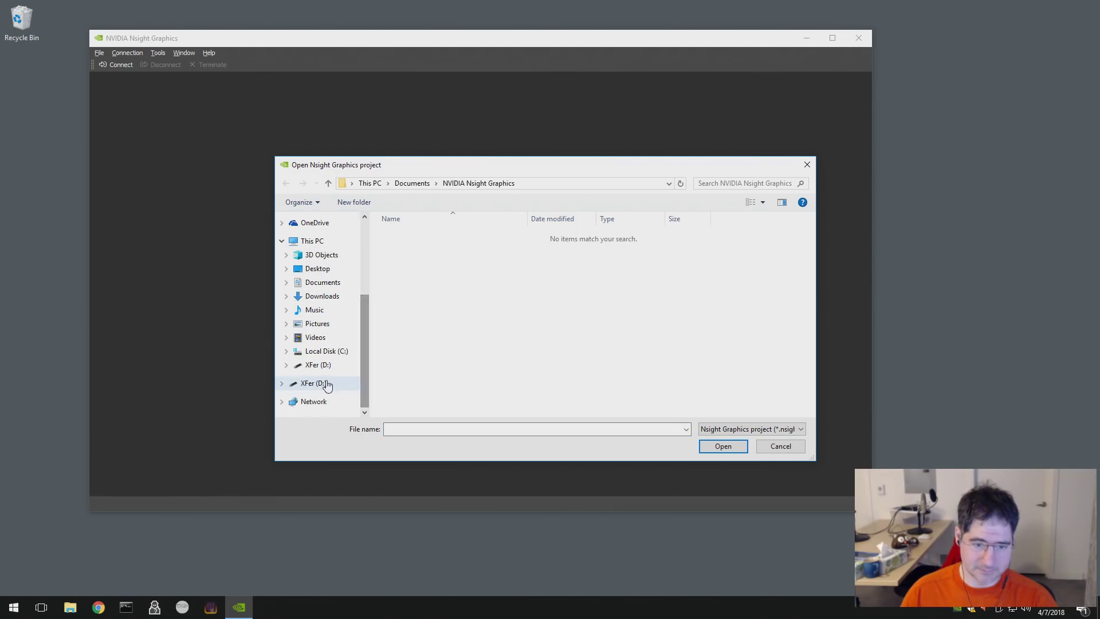
pyautogui.click(329, 351)
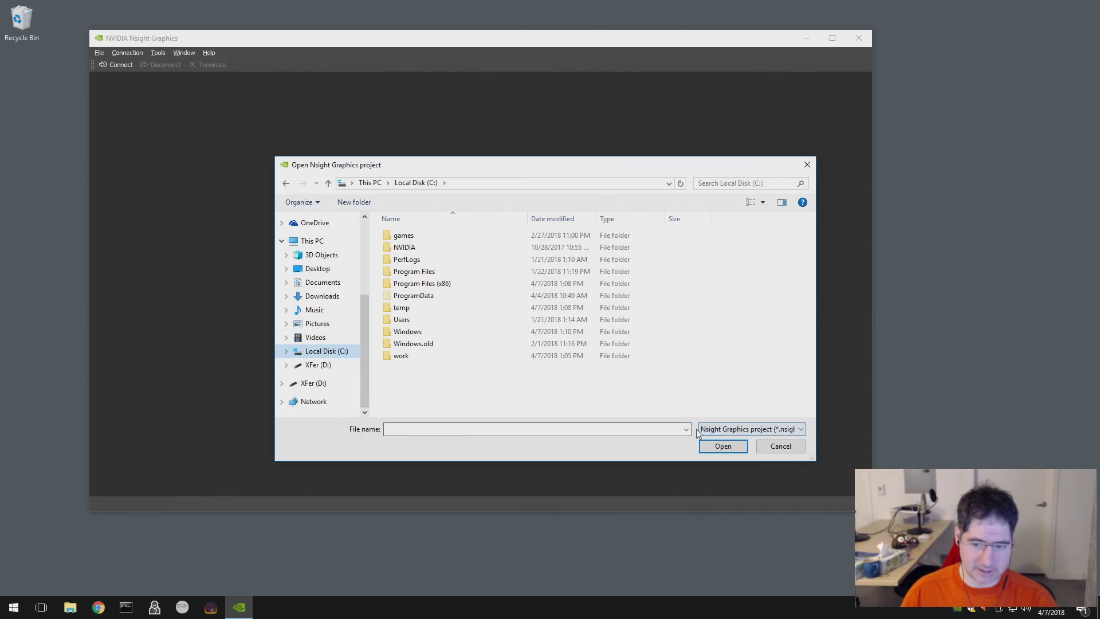
pyautogui.click(771, 444)
pyautogui.click(126, 608)
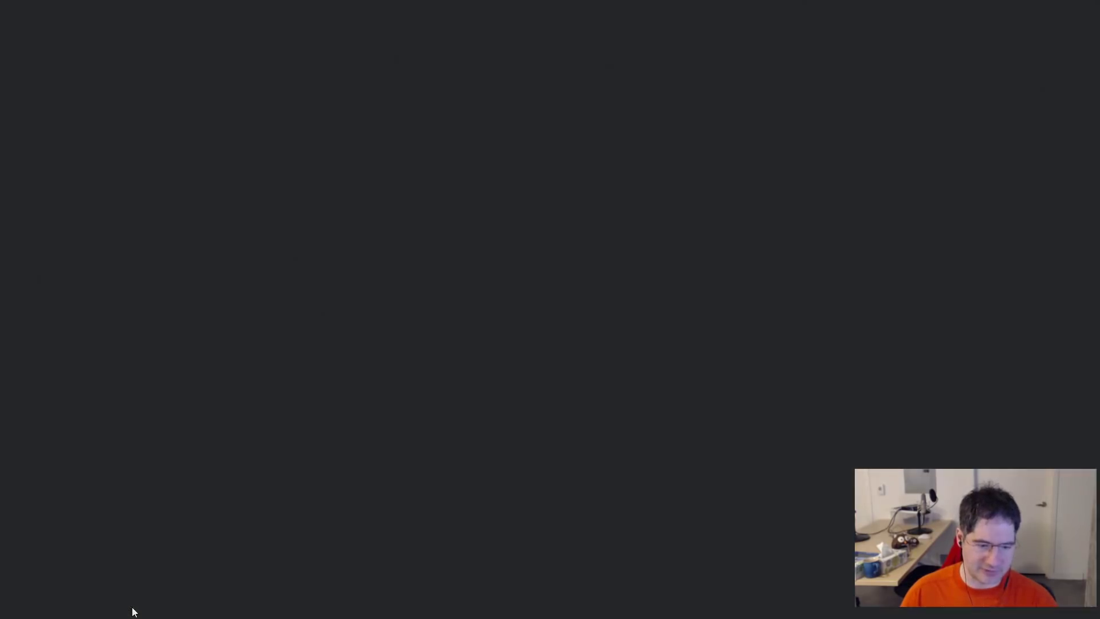
# - Map drive W: to C:\work with 'subst w: c:\work' as administrator, then close the console
pyautogui.click(489, 383)
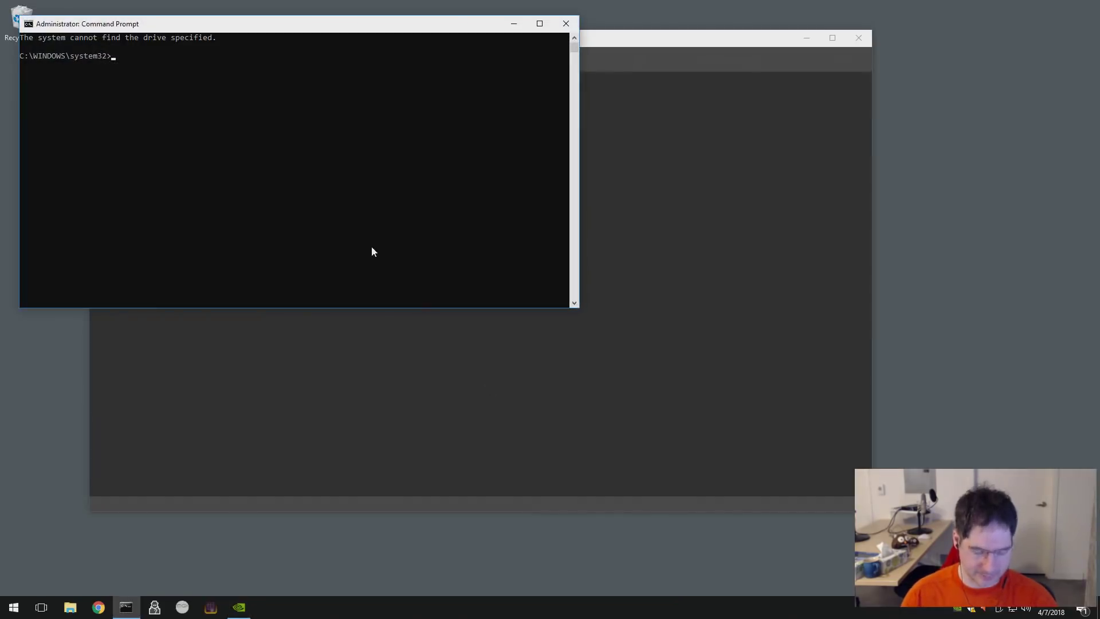
pyautogui.write('subst w: c;')
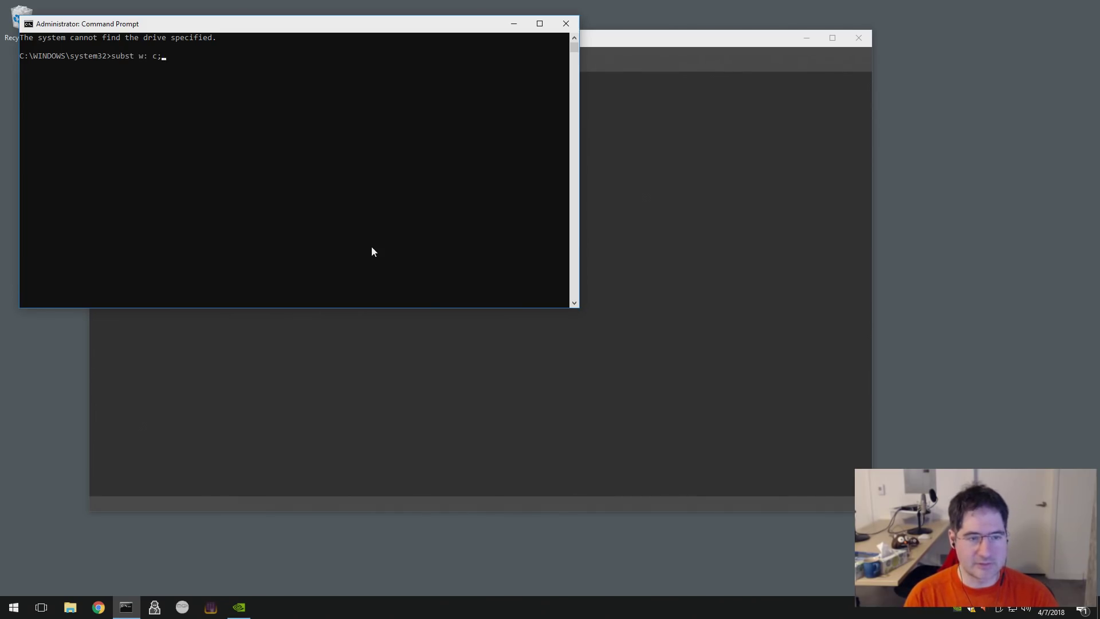
pyautogui.press('BackSpace')
pyautogui.write(':\\work')
pyautogui.press('Return')
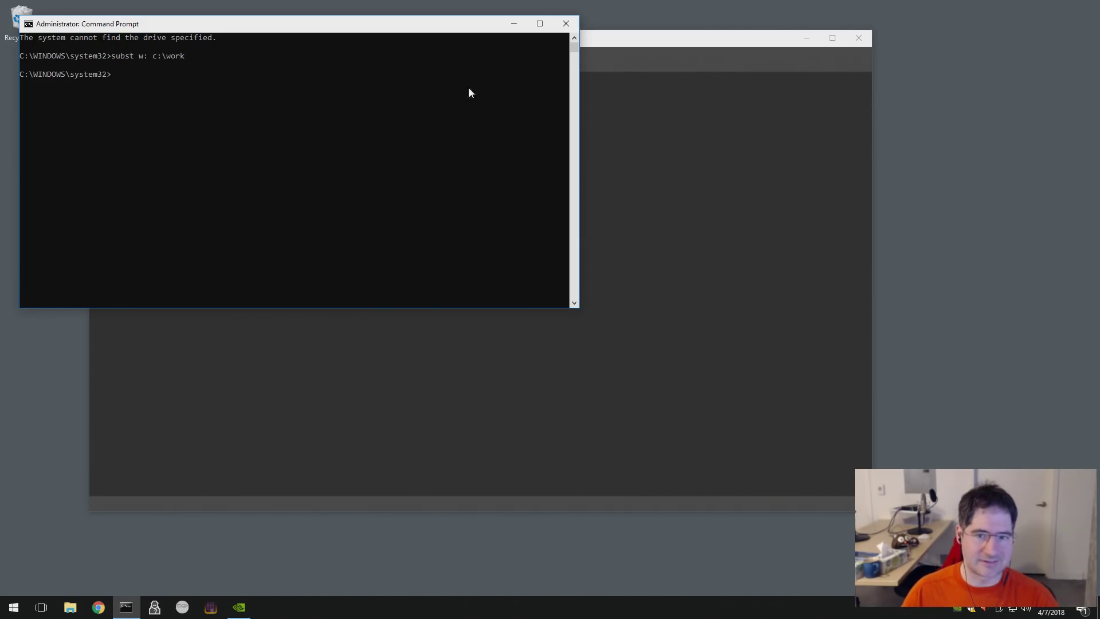
pyautogui.click(565, 23)
pyautogui.moveTo(317, 43); pyautogui.dragTo(323, 71)
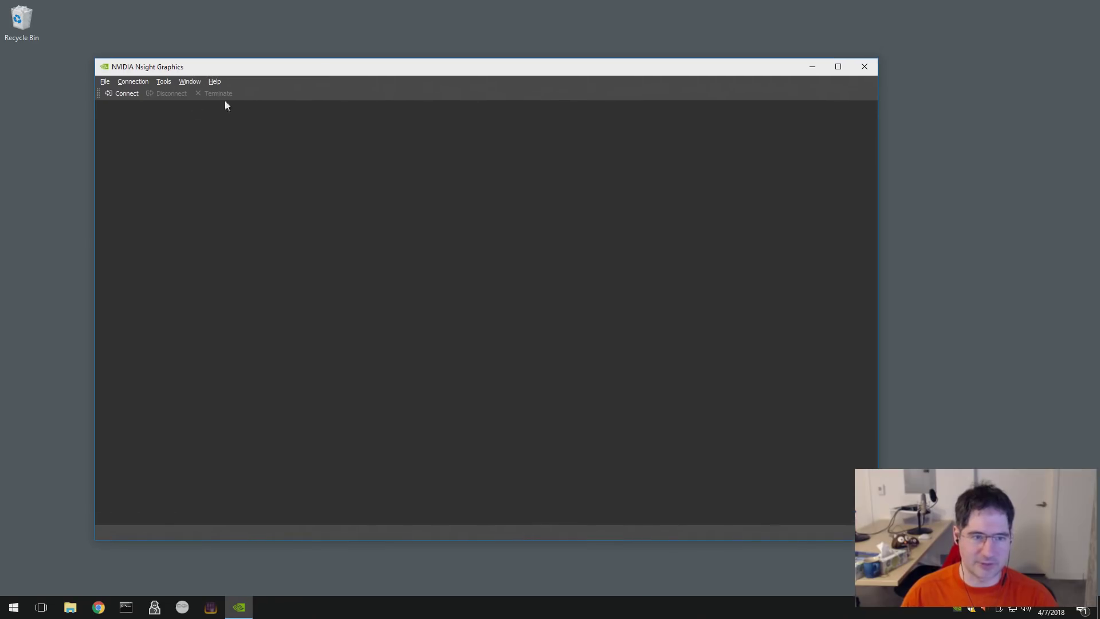
# - Reopen the recent handmade_hero project and launch the game under the frame debugger
pyautogui.click(106, 81)
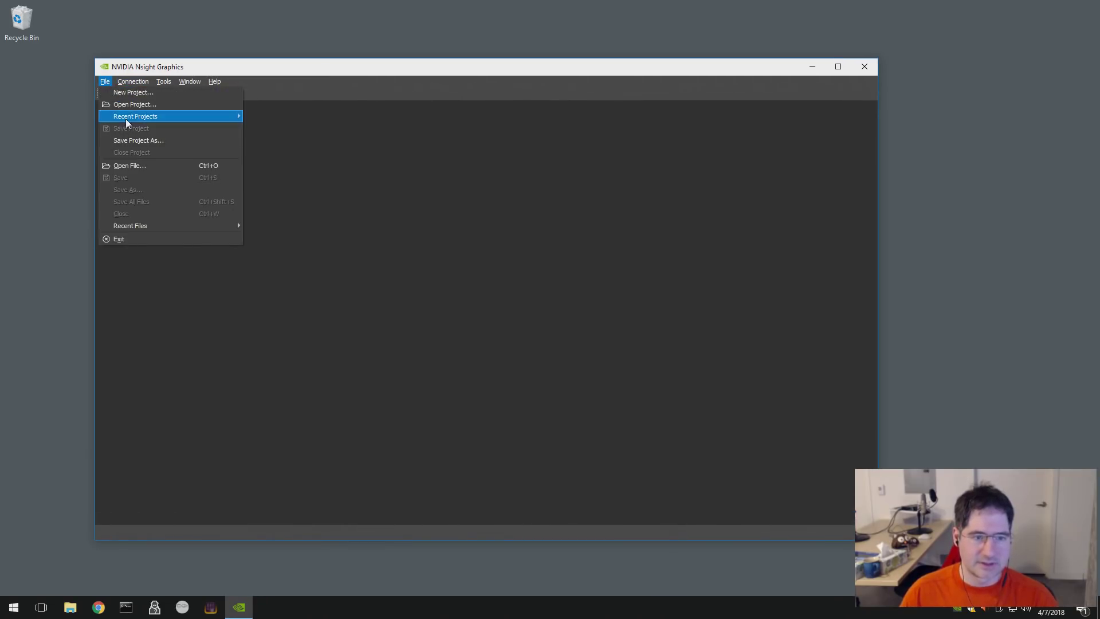
pyautogui.moveTo(126, 118)
pyautogui.click(290, 117)
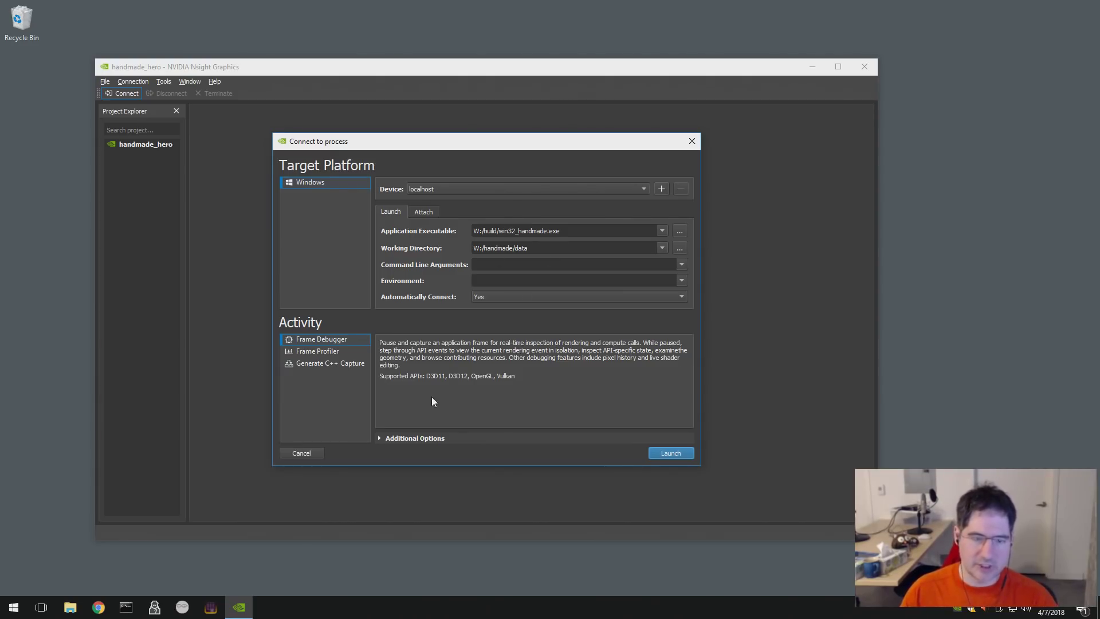
pyautogui.click(669, 453)
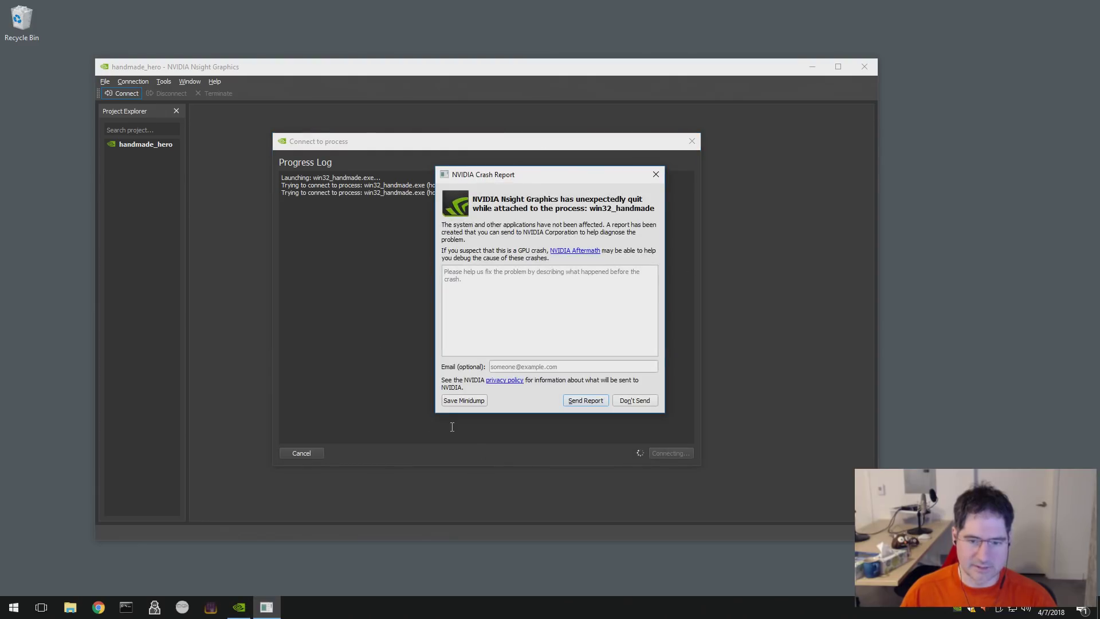
# - Dismiss the crash report without sending and quit Nsight without saving the project
pyautogui.click(624, 403)
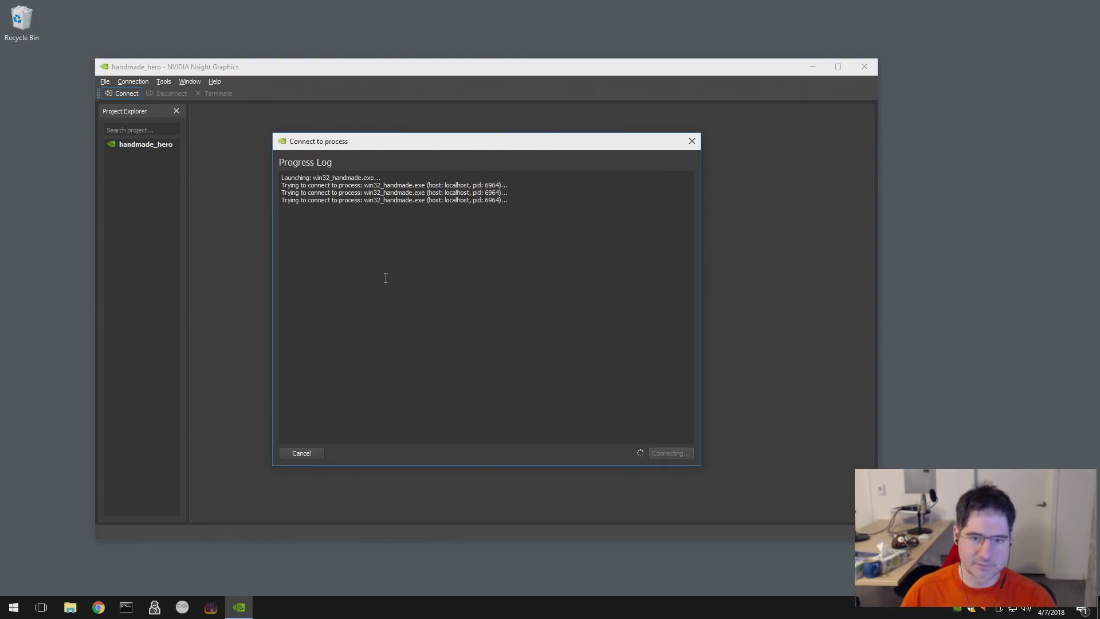
pyautogui.doubleClick(98, 70)
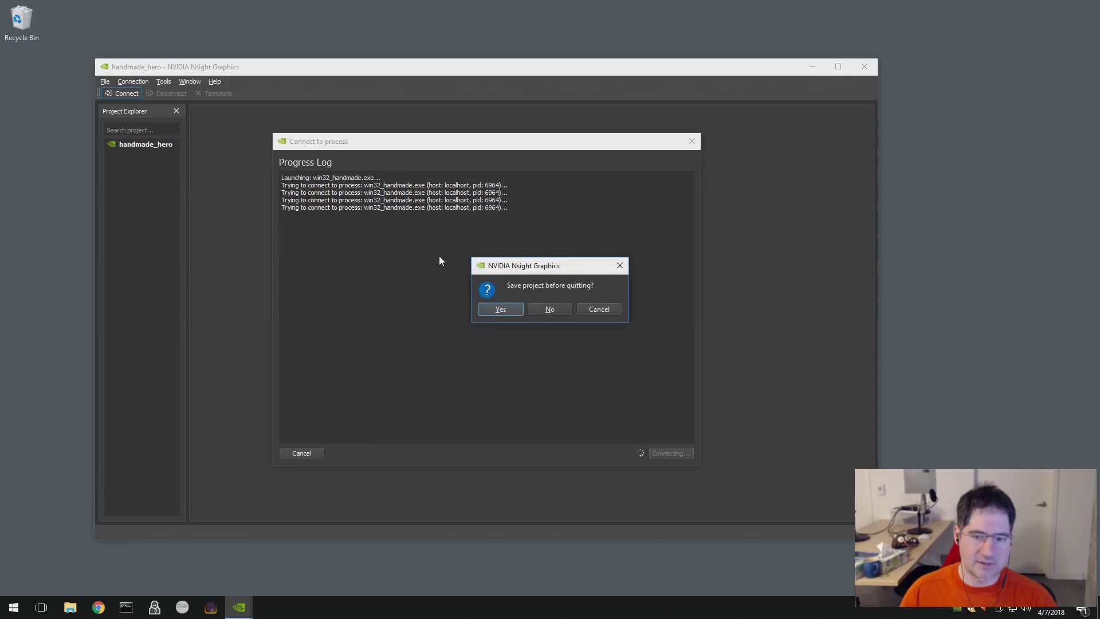
pyautogui.click(565, 310)
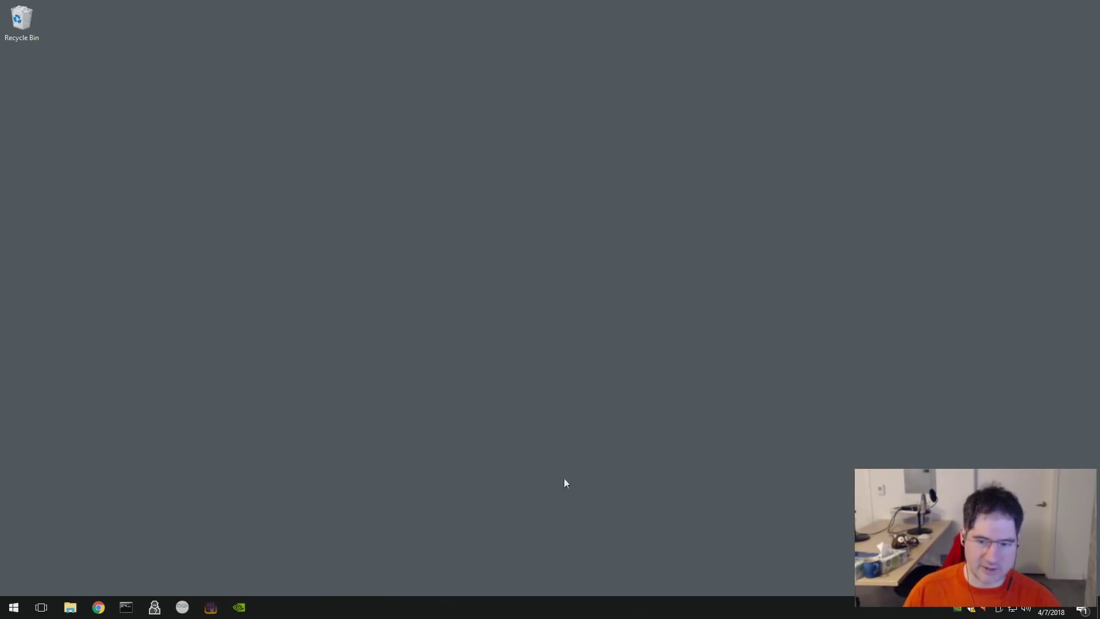
# - Launch 4coder with 4ed and open the handmade.prj project file
pyautogui.click(127, 609)
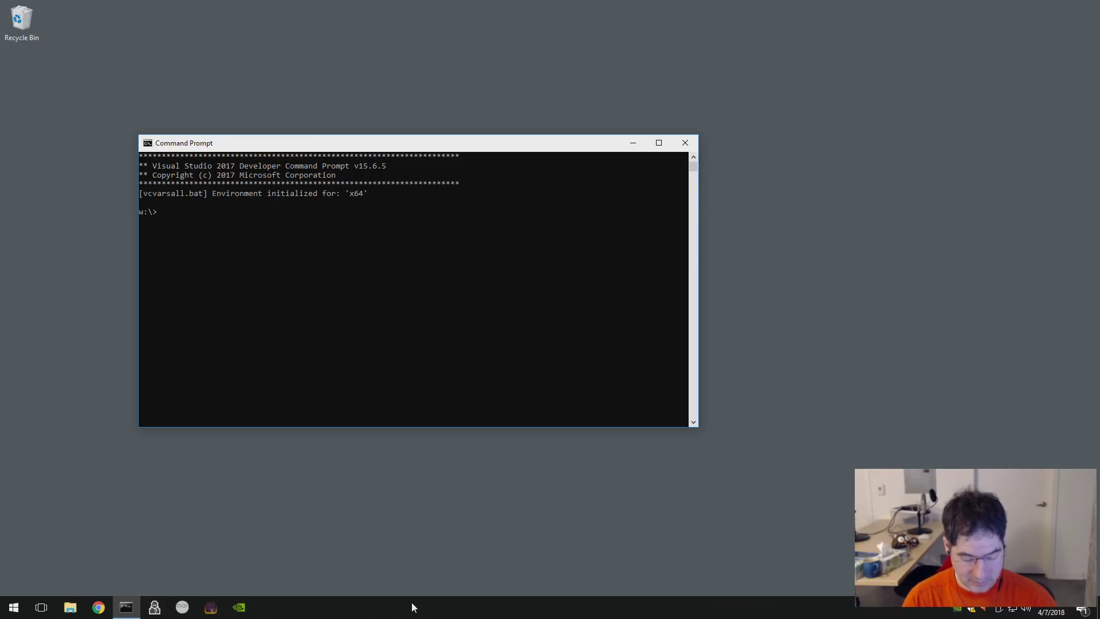
pyautogui.write('4ed')
pyautogui.hotkey('ctrl', ',')
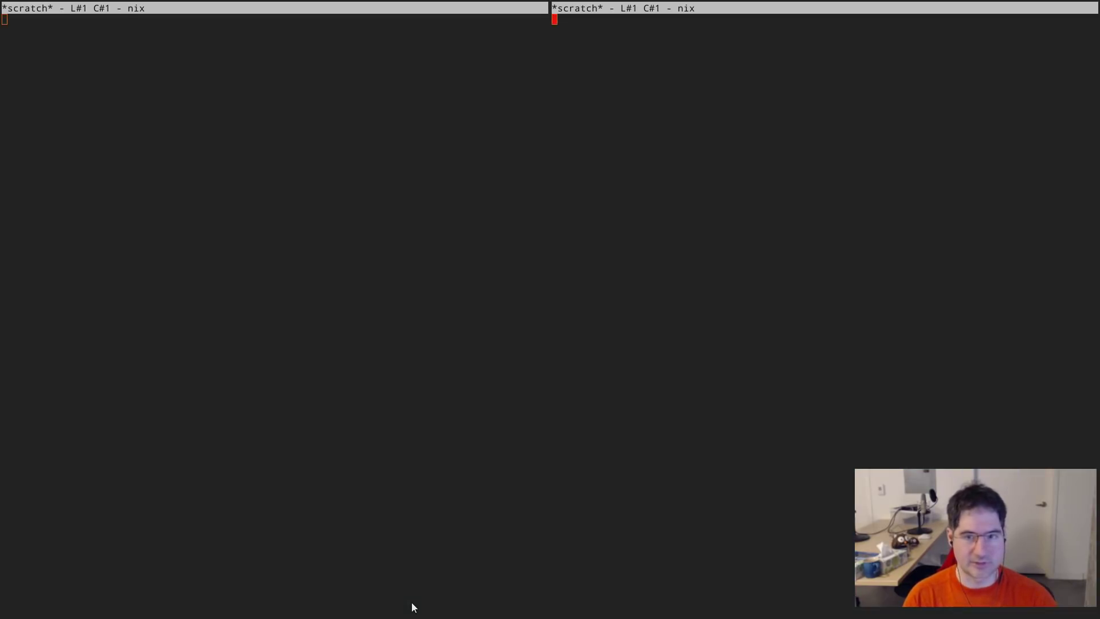
pyautogui.hotkey('ctrl', 'o')
pyautogui.press('Down')
pyautogui.press('Down')
pyautogui.press('Down')
pyautogui.press('Down')
pyautogui.press('Down')
pyautogui.press('Down')
pyautogui.press('Down')
pyautogui.press('Down')
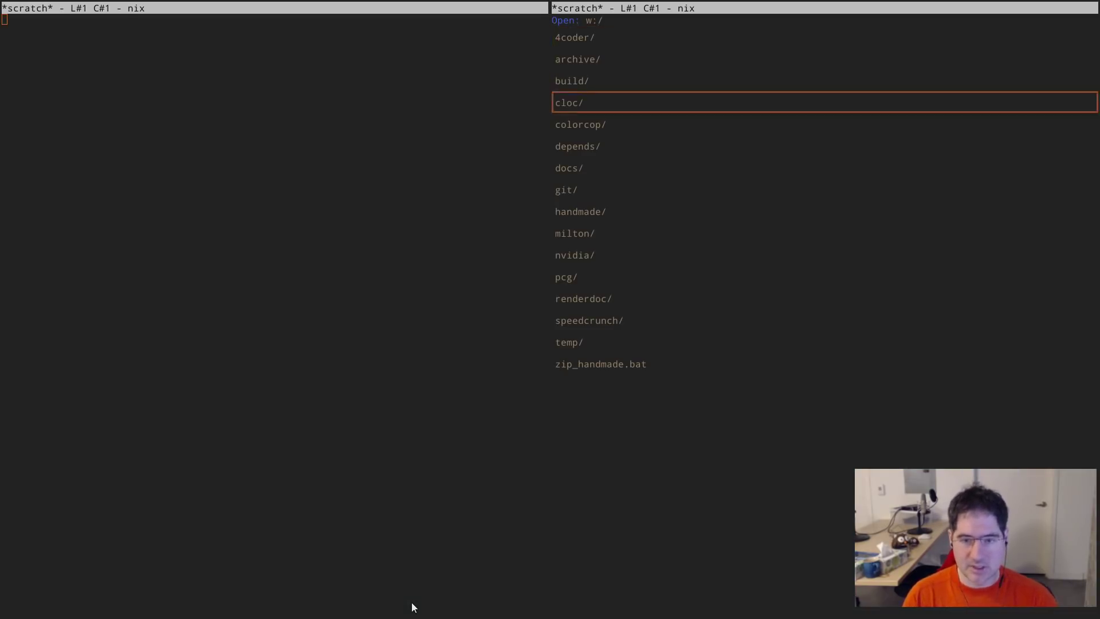
pyautogui.press('Return')
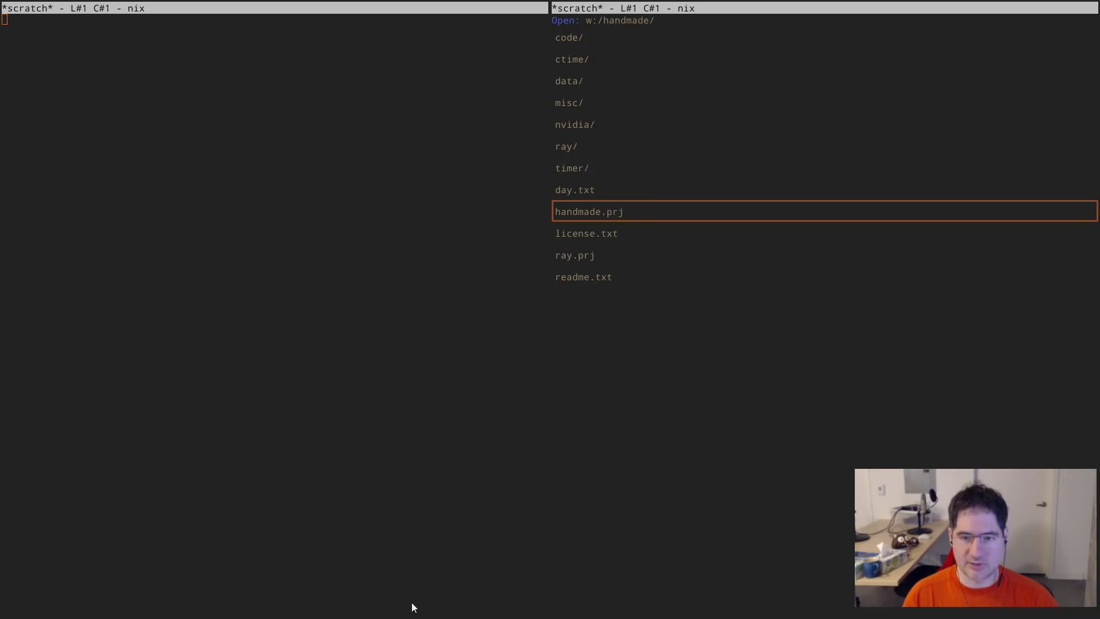
pyautogui.press('Up')
pyautogui.press('Down')
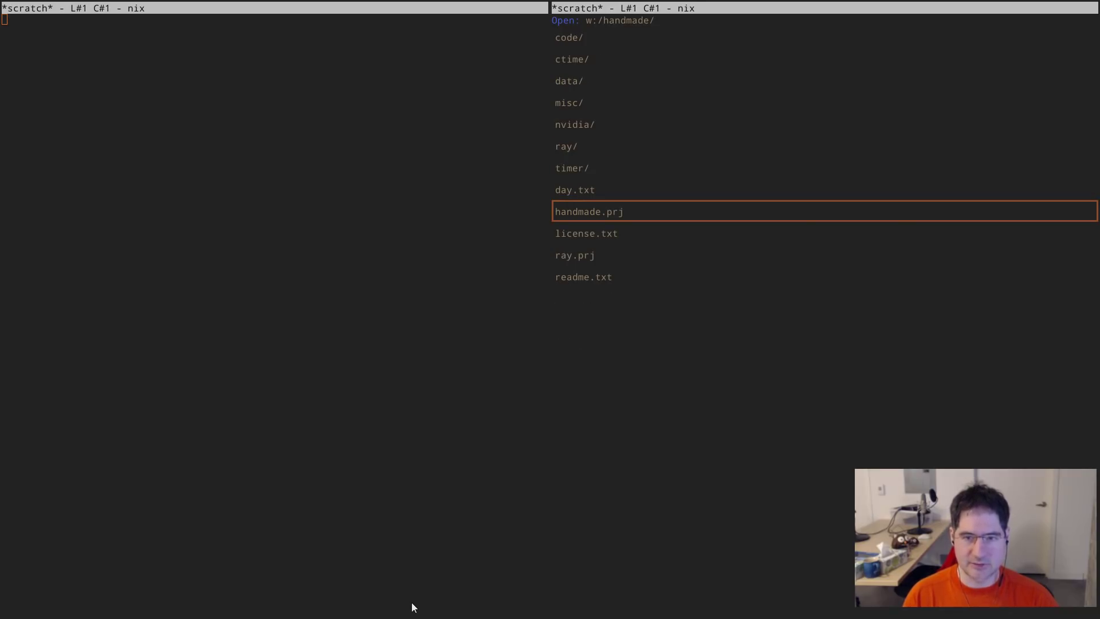
pyautogui.press('Return')
# - Show build.bat in the left panel
pyautogui.hotkey('ctrl', ',')
pyautogui.hotkey('ctrl', 'i')
pyautogui.write('bui')
pyautogui.press('Down')
pyautogui.press('Down')
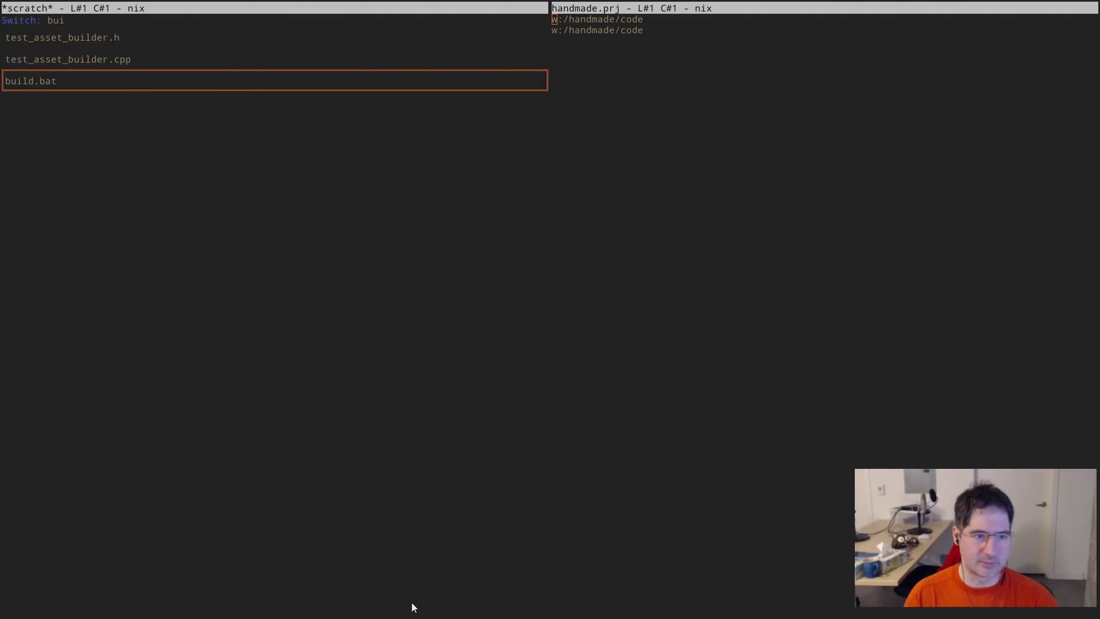
pyautogui.press('Return')
# - Move through the 64-bit build section down to the win32_handmade link line
pyautogui.press('Up')
pyautogui.press('Up')
pyautogui.press('Up')
pyautogui.press('Up')
pyautogui.press('Up')
pyautogui.press('Up')
pyautogui.press('Up')
pyautogui.press('Up')
pyautogui.press('Up')
pyautogui.press('Up')
pyautogui.press('Up')
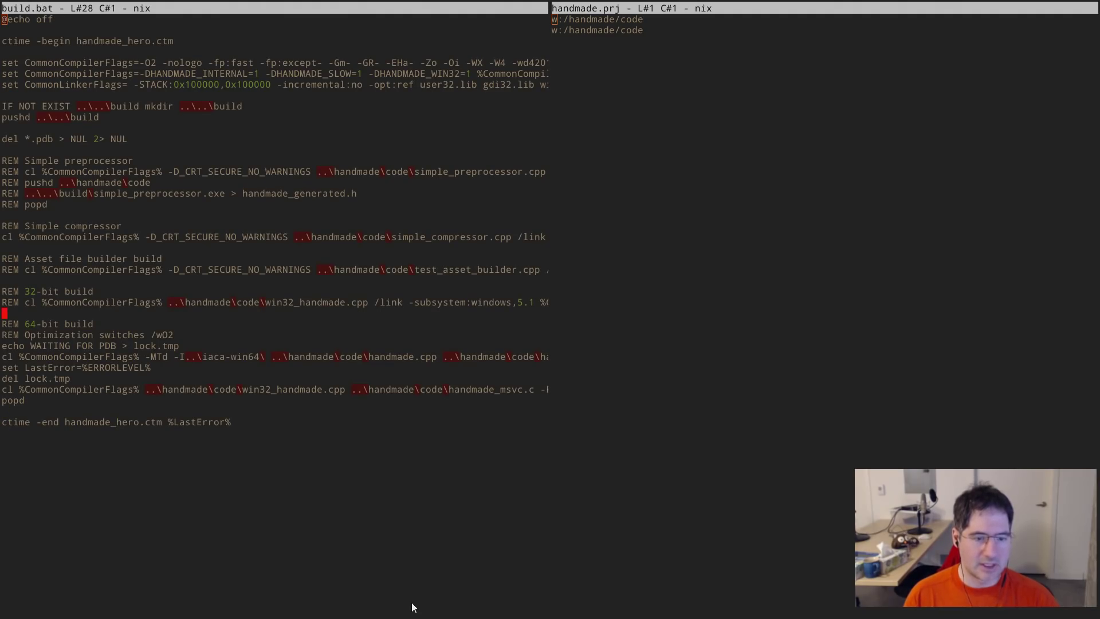
pyautogui.hotkey('ctrl', 'Right')
pyautogui.hotkey('ctrl', 'Right')
pyautogui.hotkey('ctrl', 'Right')
pyautogui.press('Down')
pyautogui.press('Down')
pyautogui.press('Down')
pyautogui.hotkey('ctrl', 'Right')
pyautogui.hotkey('ctrl', 'Right')
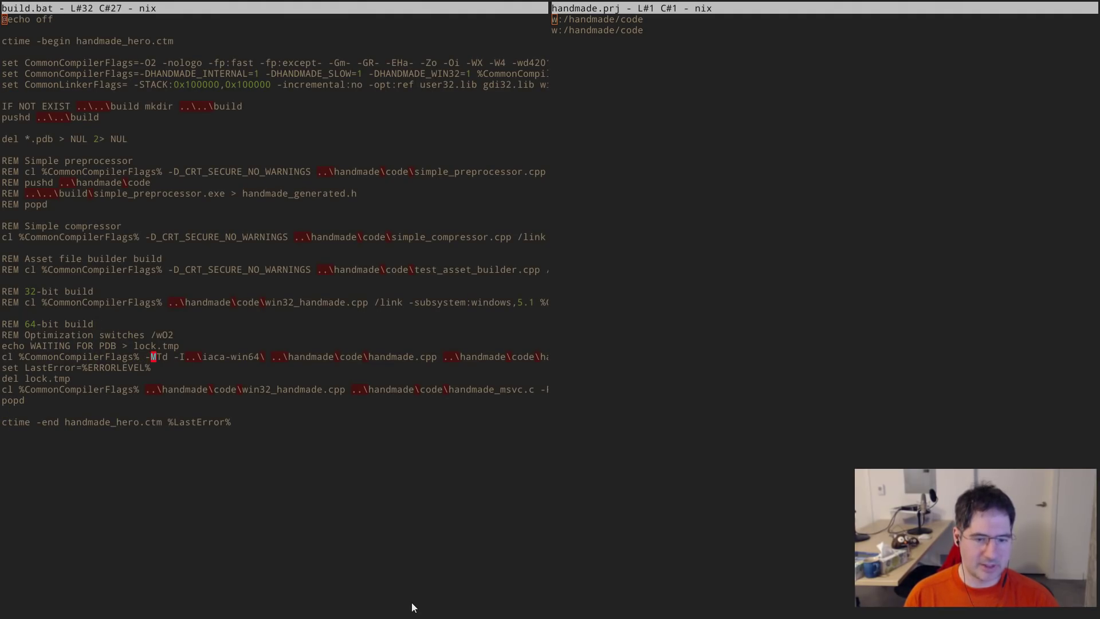
pyautogui.hotkey('ctrl', 'Right')
pyautogui.hotkey('ctrl', 'Right')
pyautogui.hotkey('ctrl', 'Right')
pyautogui.hotkey('ctrl', 'Right')
pyautogui.hotkey('ctrl', 'Right')
pyautogui.hotkey('ctrl', 'Right')
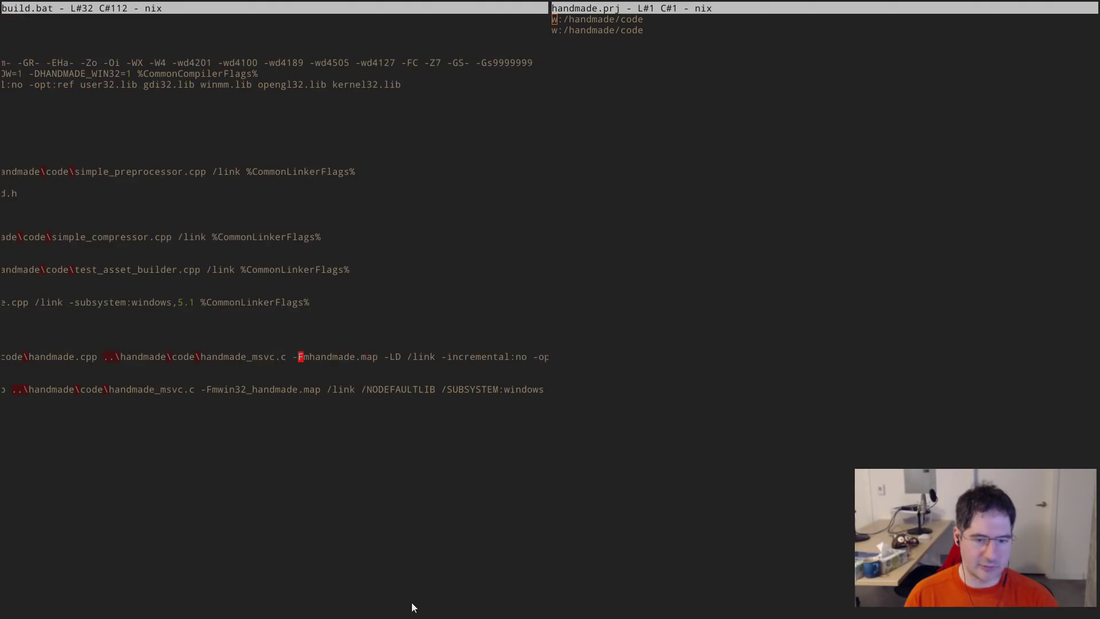
pyautogui.hotkey('ctrl', 'Right')
pyautogui.hotkey('ctrl', 'Right')
pyautogui.hotkey('ctrl', 'Right')
pyautogui.hotkey('ctrl', 'Right')
pyautogui.hotkey('ctrl', 'Right')
pyautogui.hotkey('ctrl', 'Right')
pyautogui.hotkey('ctrl', 'Right')
pyautogui.hotkey('ctrl', 'Right')
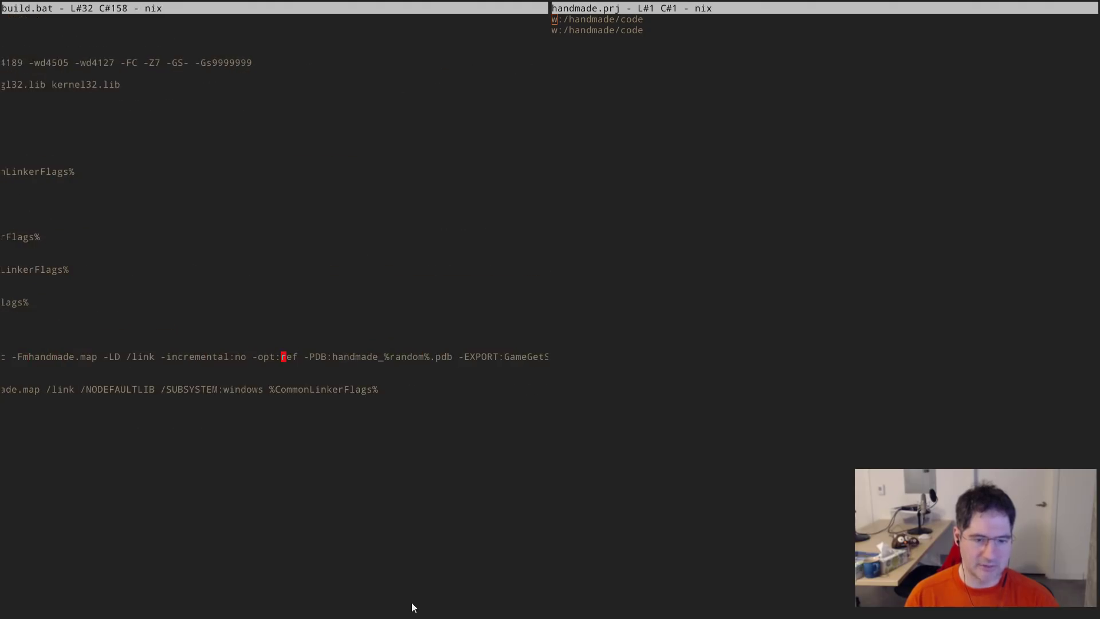
pyautogui.press('Down')
pyautogui.press('Down')
pyautogui.press('Down')
# - Cut '/NODEFAULTLIB ' from the win32_handmade link line, then save and rebuild
pyautogui.hotkey('ctrl', 'Left')
pyautogui.hotkey('ctrl', 'Left')
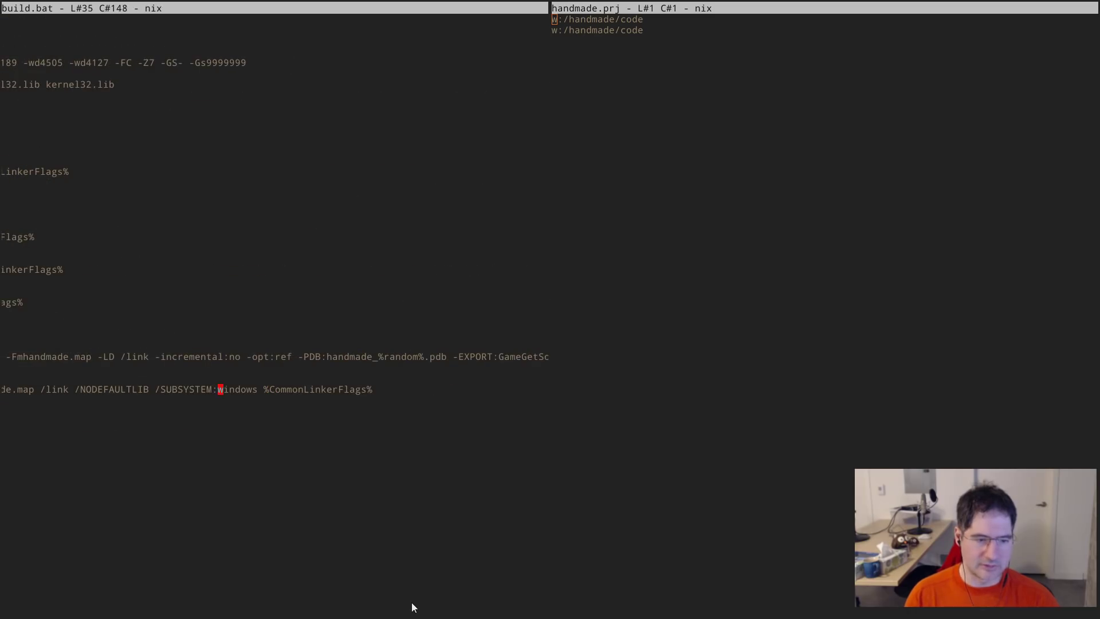
pyautogui.hotkey('ctrl', 'Left')
pyautogui.press('Left')
pyautogui.hotkey('ctrl', 'space')
pyautogui.hotkey('ctrl', 'Right')
pyautogui.hotkey('ctrl', 'Right')
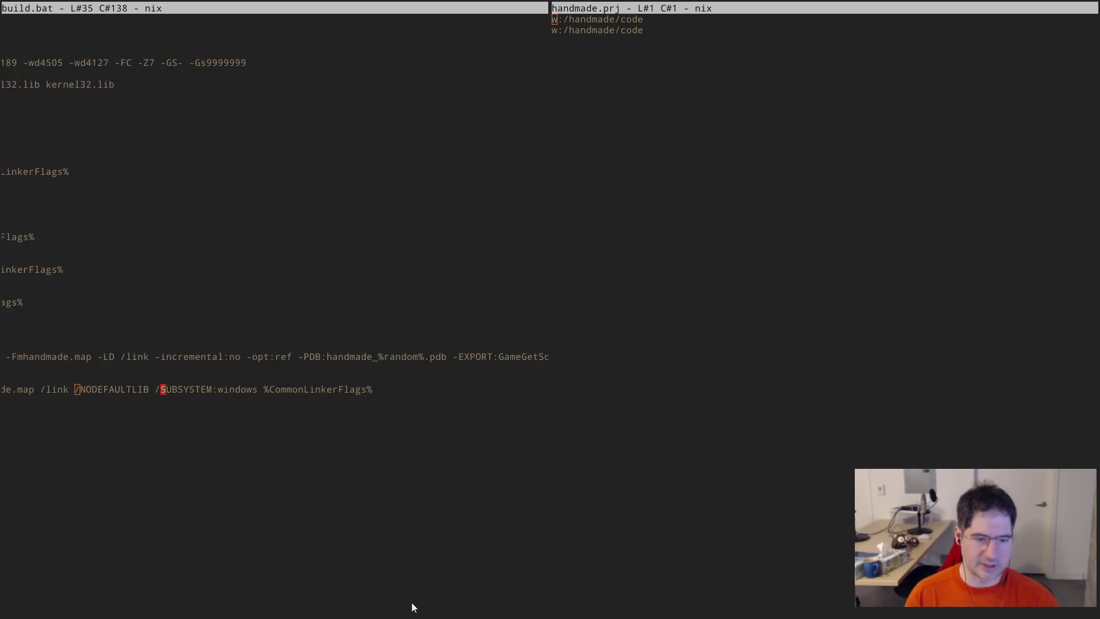
pyautogui.press('Left')
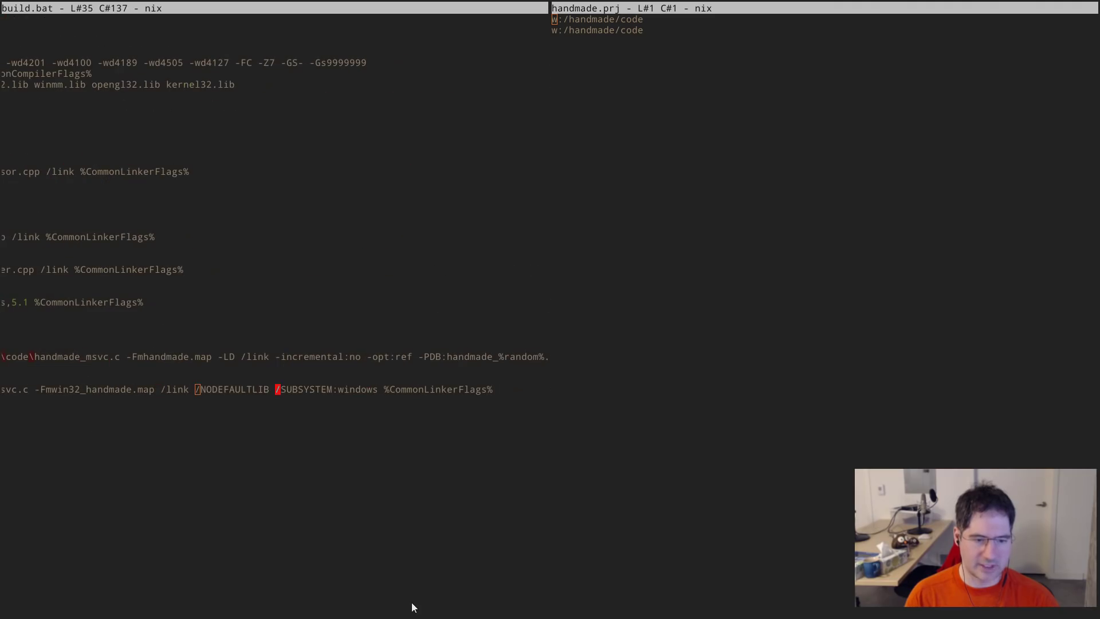
pyautogui.hotkey('ctrl', 'x')
pyautogui.hotkey('alt', 'm')
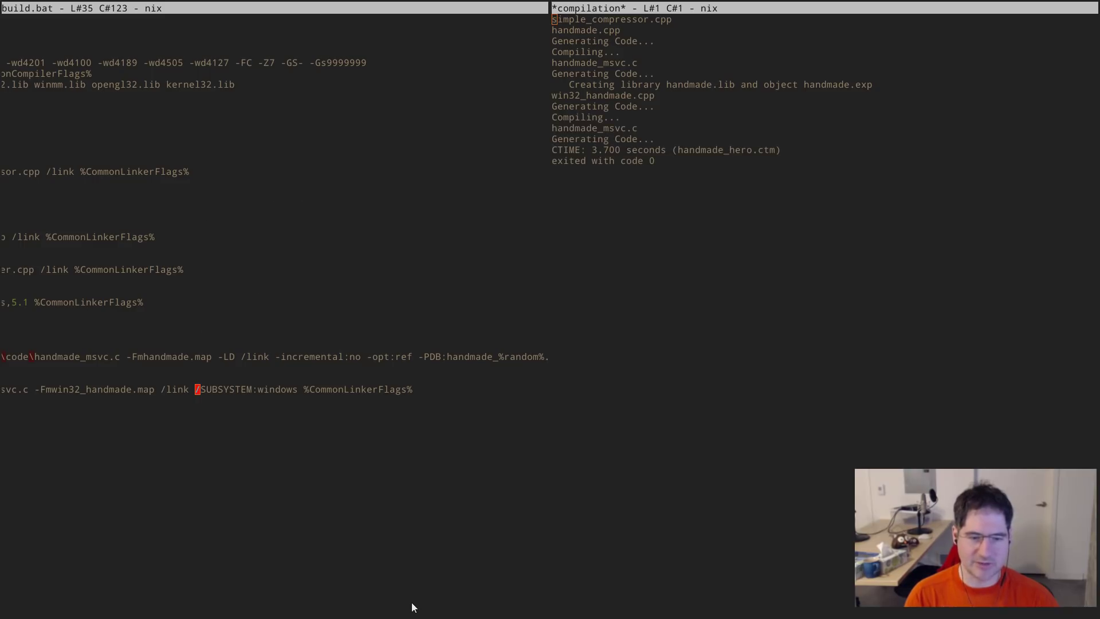
pyautogui.hotkey('alt', 'Tab')
# - Change into the build folder and list its files, making the console taller
pyautogui.write('cd \\')
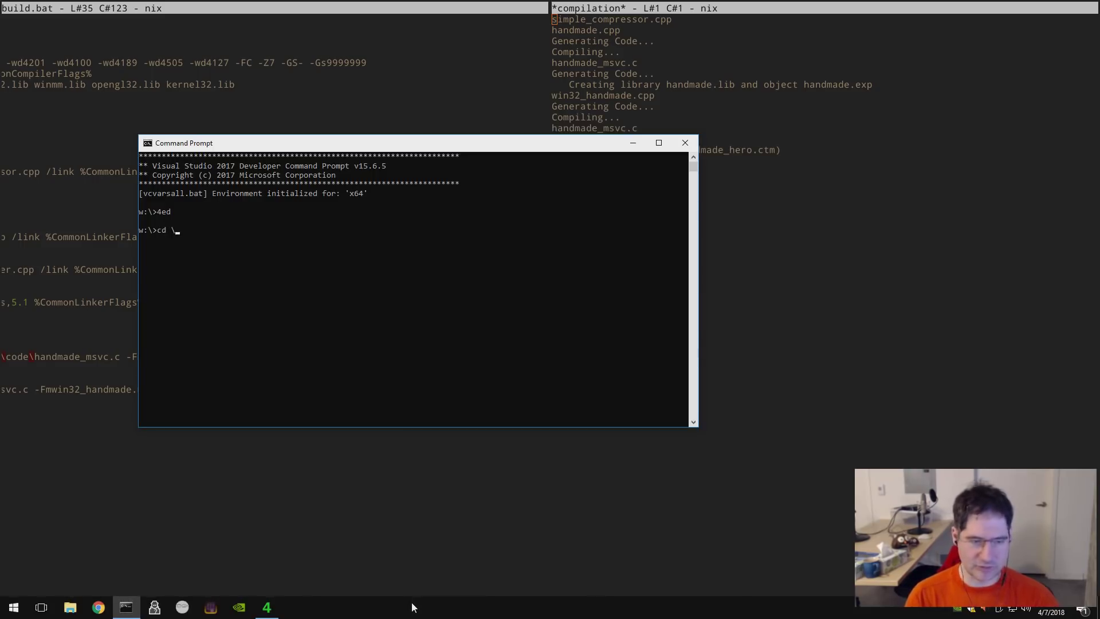
pyautogui.write('in32')
pyautogui.press('Return')
pyautogui.write('cd ')
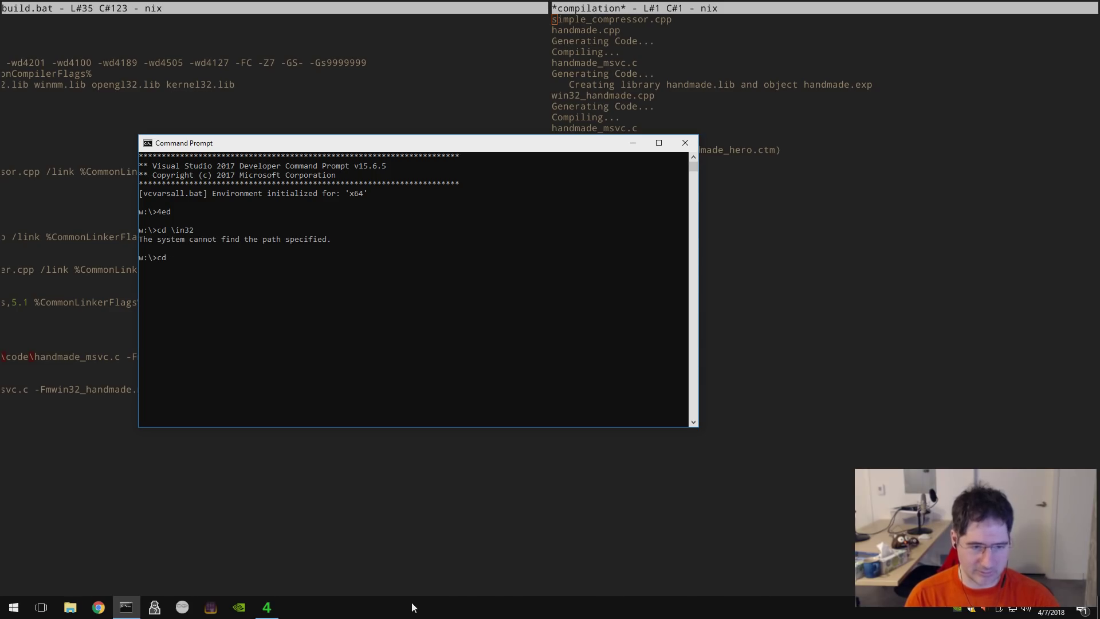
pyautogui.write('build')
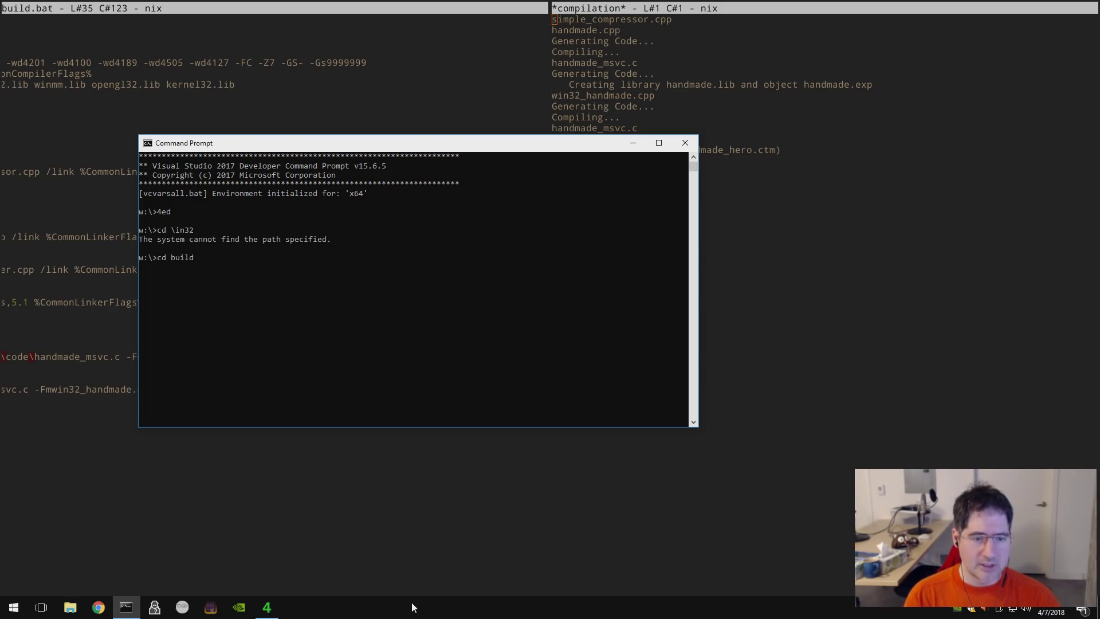
pyautogui.press('Return')
pyautogui.write('dir')
pyautogui.press('Return')
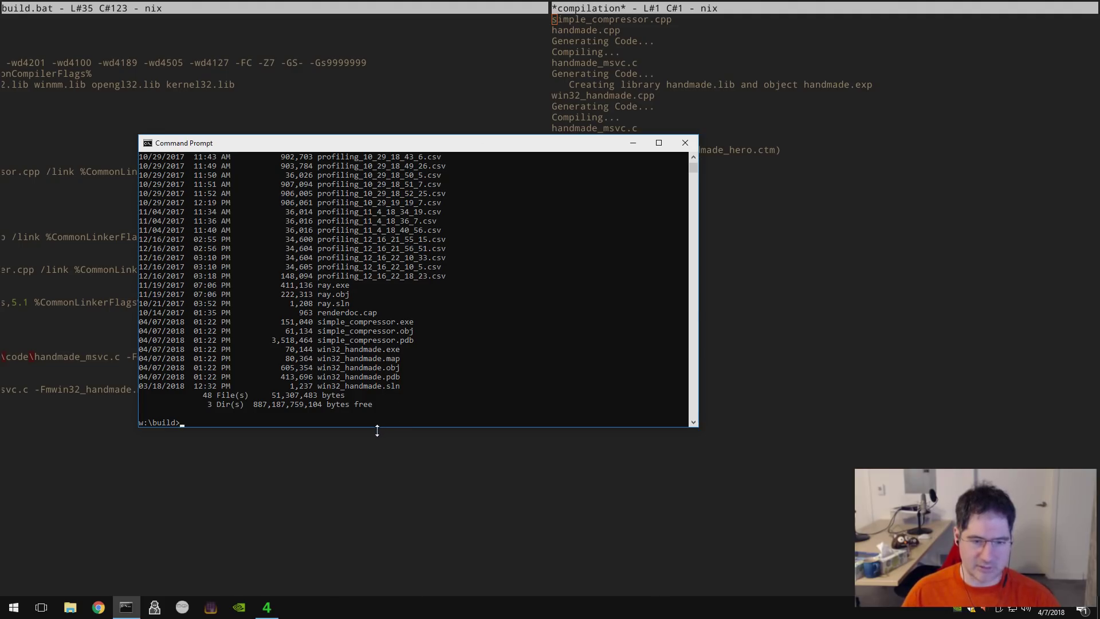
pyautogui.moveTo(376, 429); pyautogui.dragTo(373, 515)
pyautogui.click(371, 451)
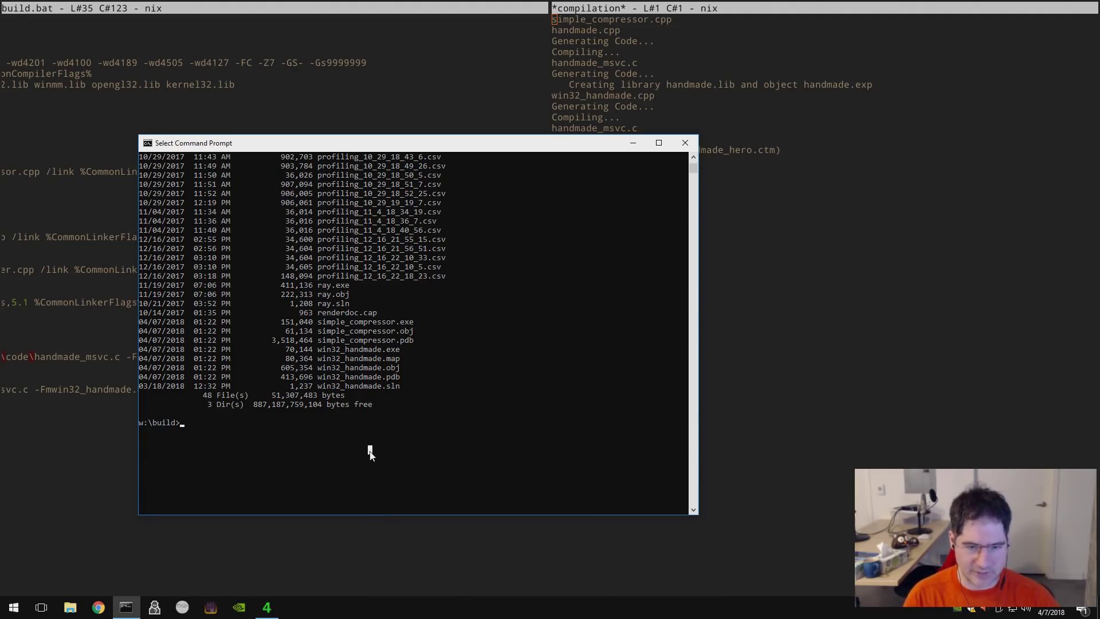
pyautogui.press('Escape')
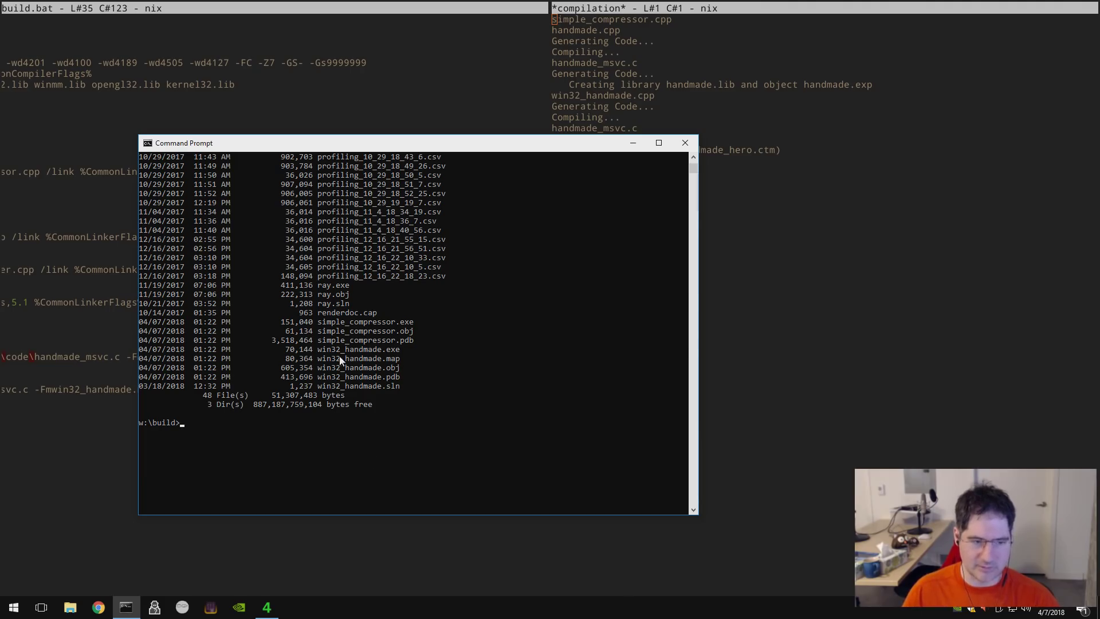
# - List only win32_handmade.exe, showing it at 70,144 bytes
pyautogui.hotkey('alt', 'Tab')
pyautogui.hotkey('alt', 'Tab')
pyautogui.write('dir wqin')
pyautogui.press('BackSpace')
pyautogui.press('BackSpace')
pyautogui.press('BackSpace')
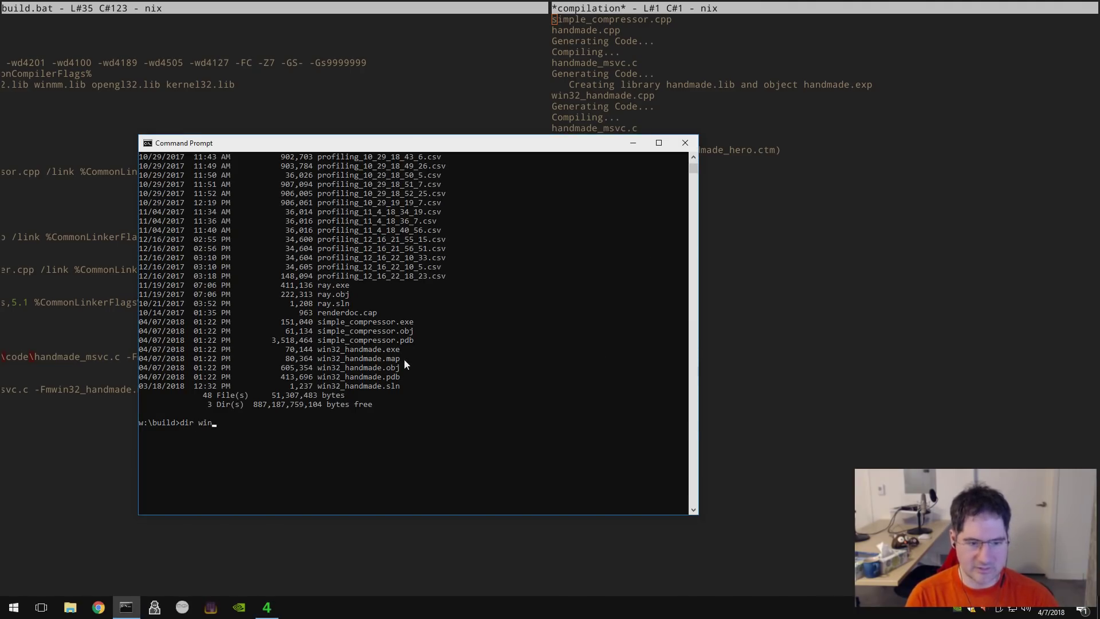
pyautogui.write('in32_handmade.exe')
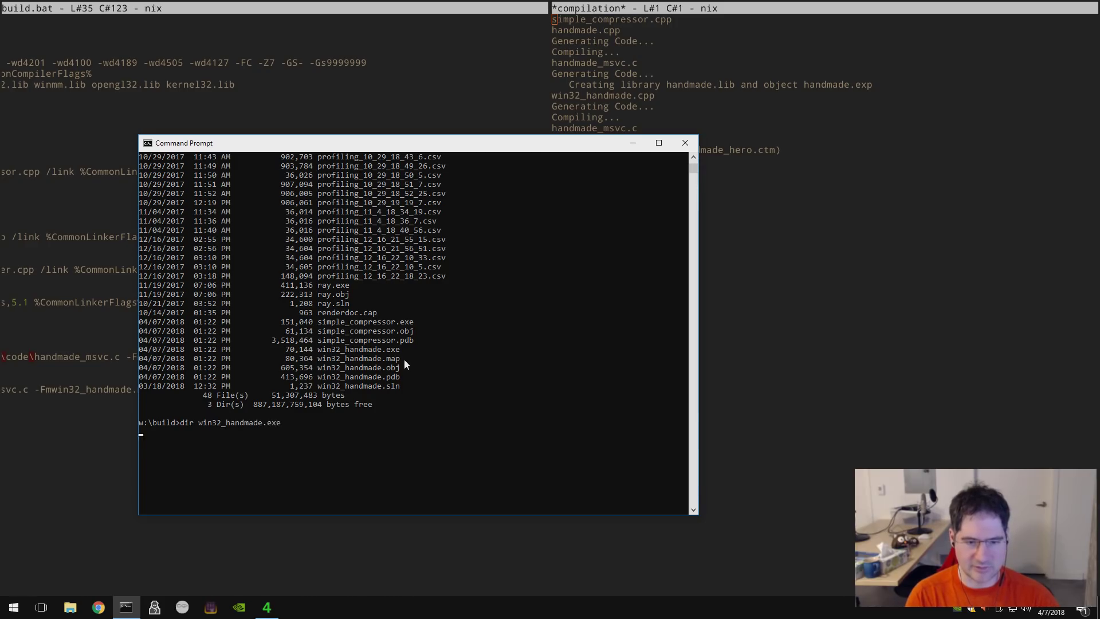
pyautogui.press('Return')
pyautogui.hotkey('alt', 'Tab')
# - Retype /NODEFAULTLIB in the link line, then save and rebuild
pyautogui.write('/NODEFAULTLIB')
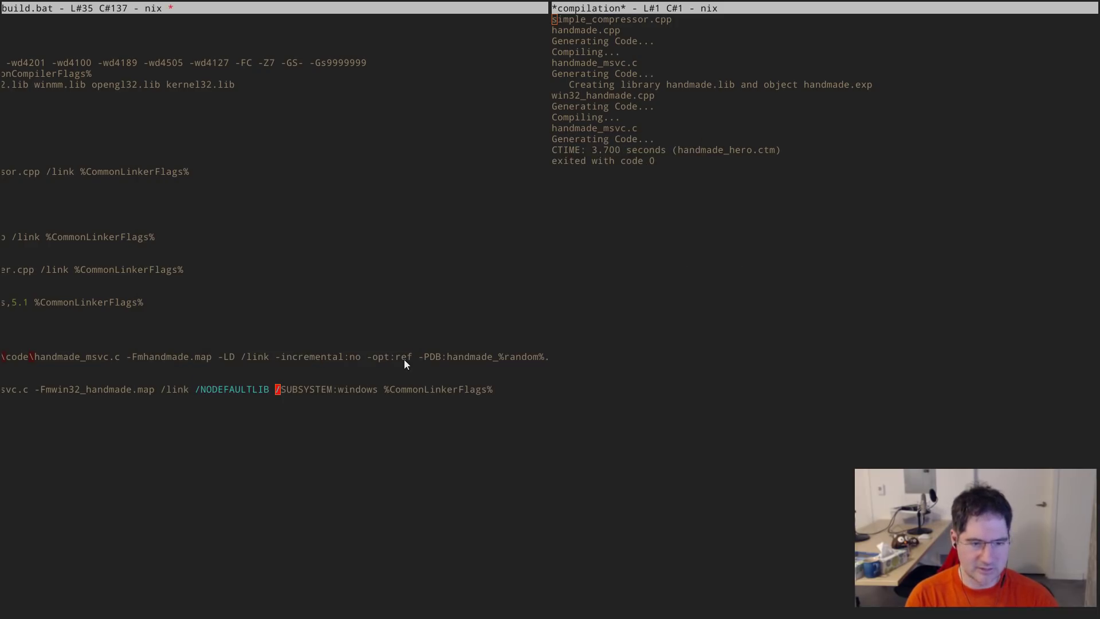
pyautogui.hotkey('alt', 'm')
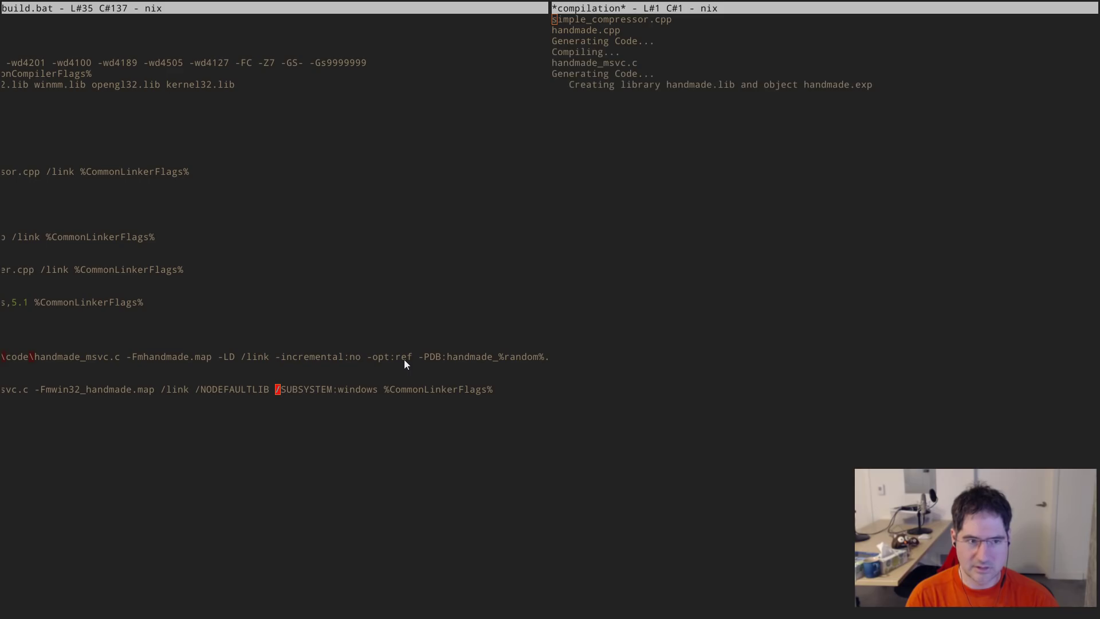
pyautogui.hotkey('alt', 'Tab')
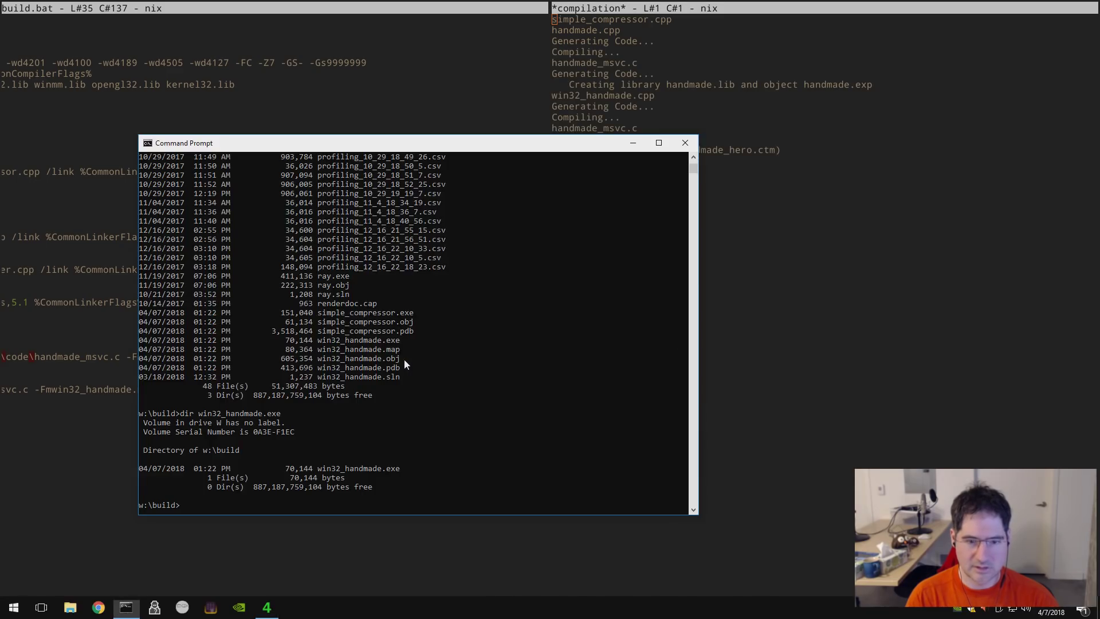
# - Rerun the win32_handmade.exe listing to confirm it is still 70,144 bytes
pyautogui.press('Up')
pyautogui.press('Return')
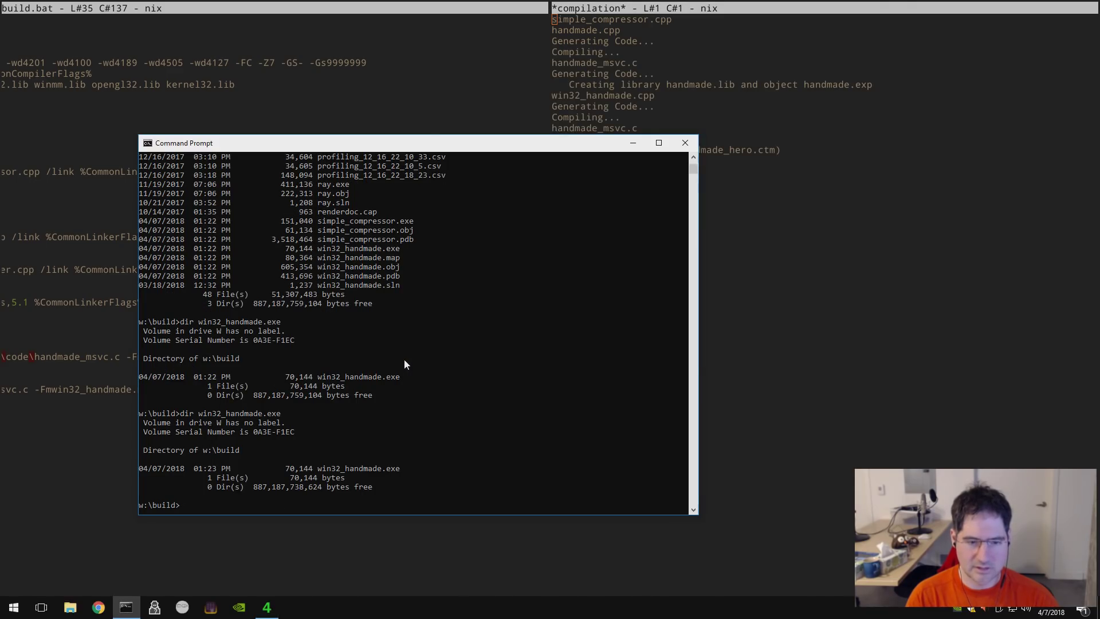
pyautogui.hotkey('alt', 'Tab')
pyautogui.press('Up')
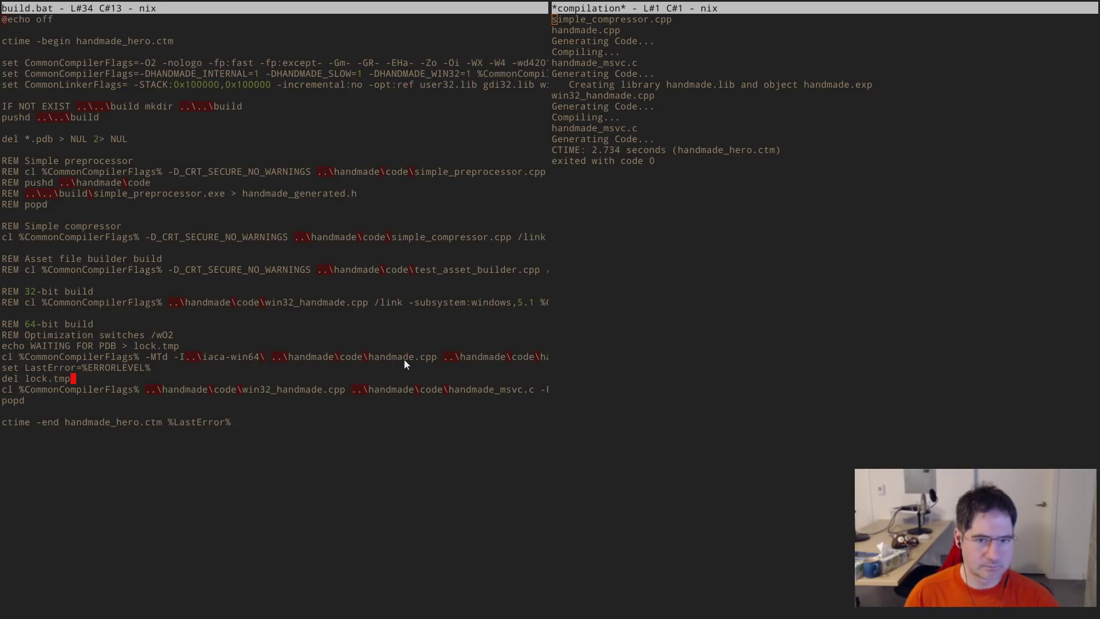
# - Review the compiler flag definitions near the top of build.bat
pyautogui.press('Up')
pyautogui.press('Up')
pyautogui.press('Up')
pyautogui.press('Up')
pyautogui.press('Up')
pyautogui.press('Up')
pyautogui.press('Up')
pyautogui.press('Up')
pyautogui.press('Up')
pyautogui.press('Up')
pyautogui.press('Up')
pyautogui.press('Up')
pyautogui.press('Up')
pyautogui.press('Up')
pyautogui.press('Up')
pyautogui.press('Up')
pyautogui.press('Up')
pyautogui.press('Up')
pyautogui.press('Up')
pyautogui.press('Up')
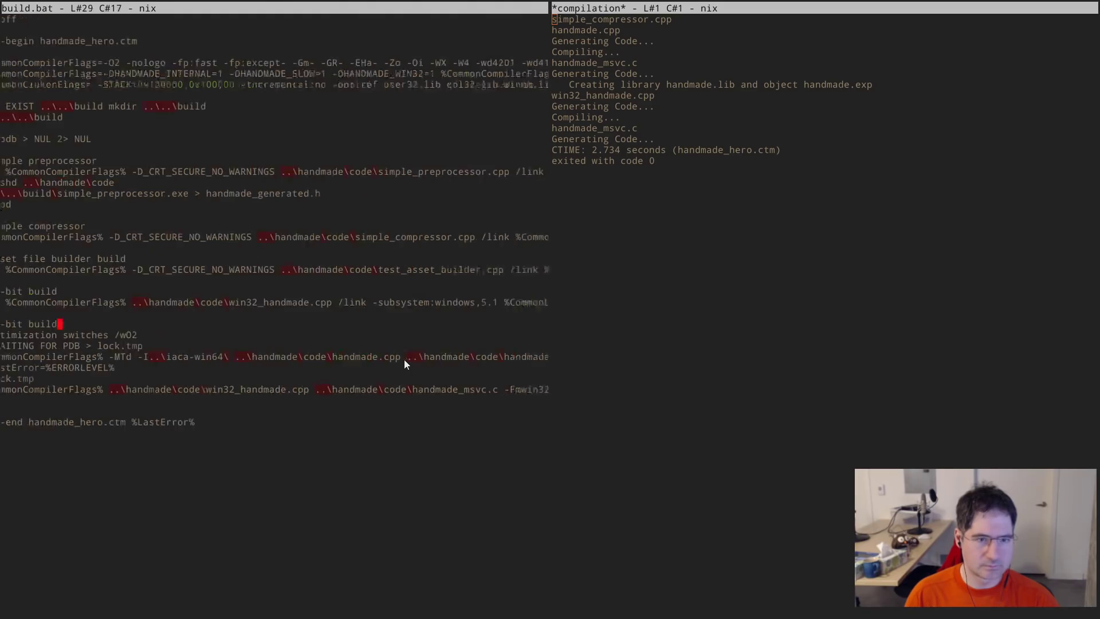
pyautogui.press('Up')
pyautogui.press('Up')
pyautogui.hotkey('ctrl', 'Left')
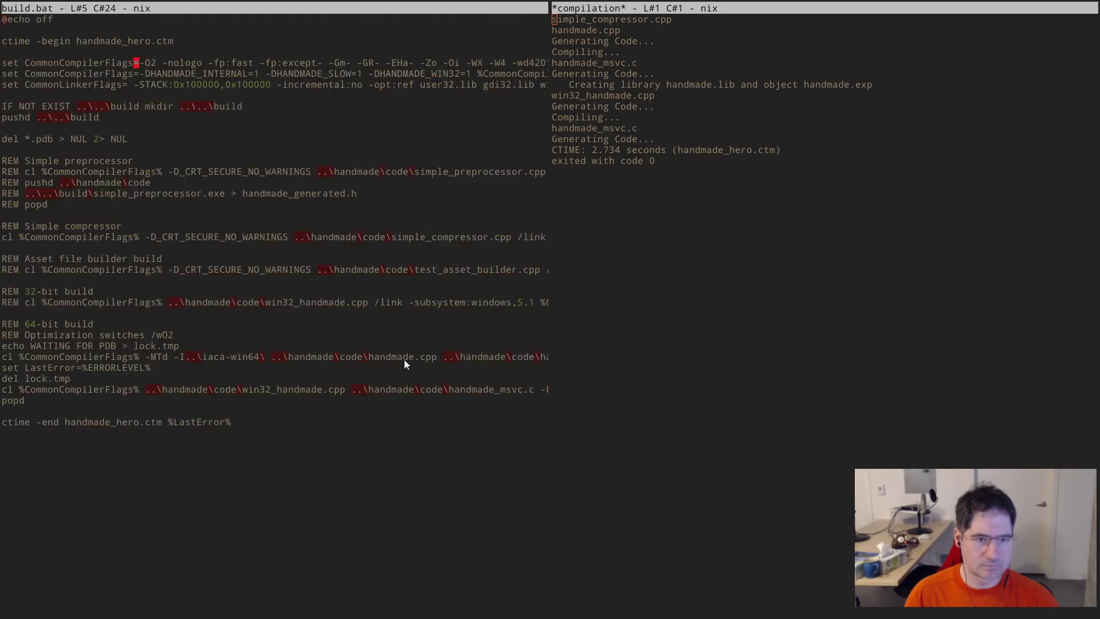
pyautogui.press('Right')
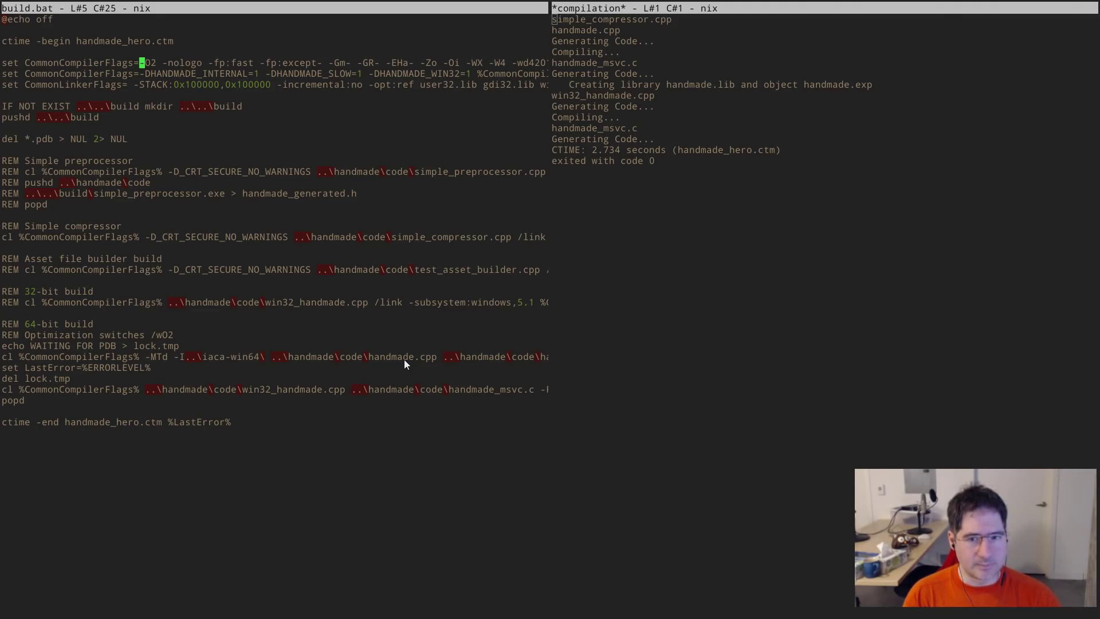
pyautogui.press('End')
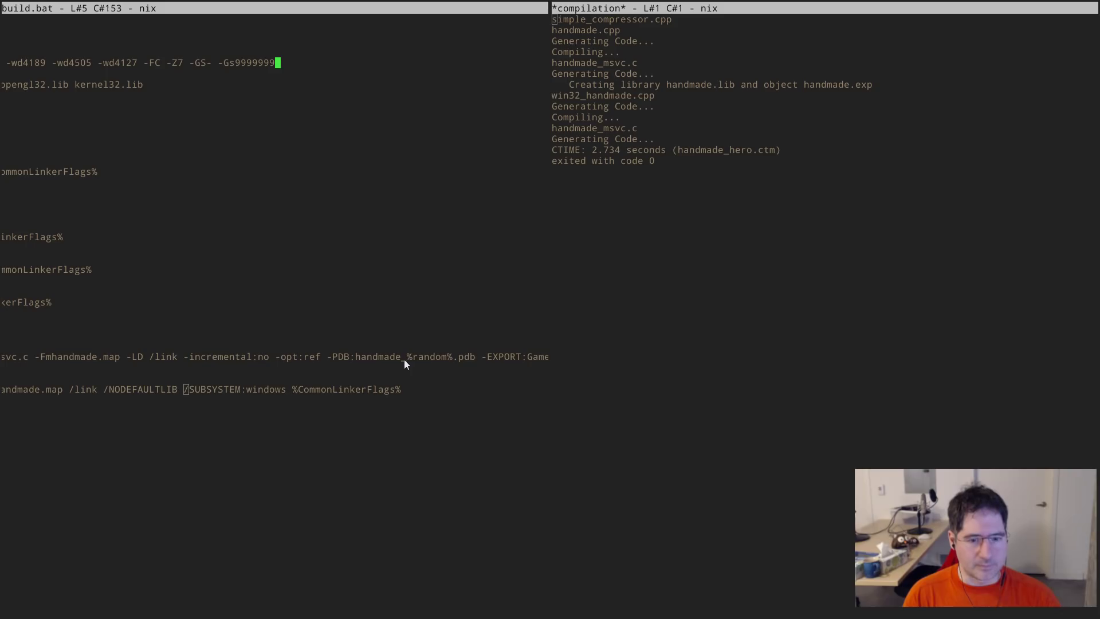
pyautogui.press('Home')
pyautogui.press('Down')
pyautogui.press('Down')
pyautogui.press('Down')
pyautogui.press('Down')
pyautogui.press('Down')
pyautogui.press('Down')
pyautogui.press('Down')
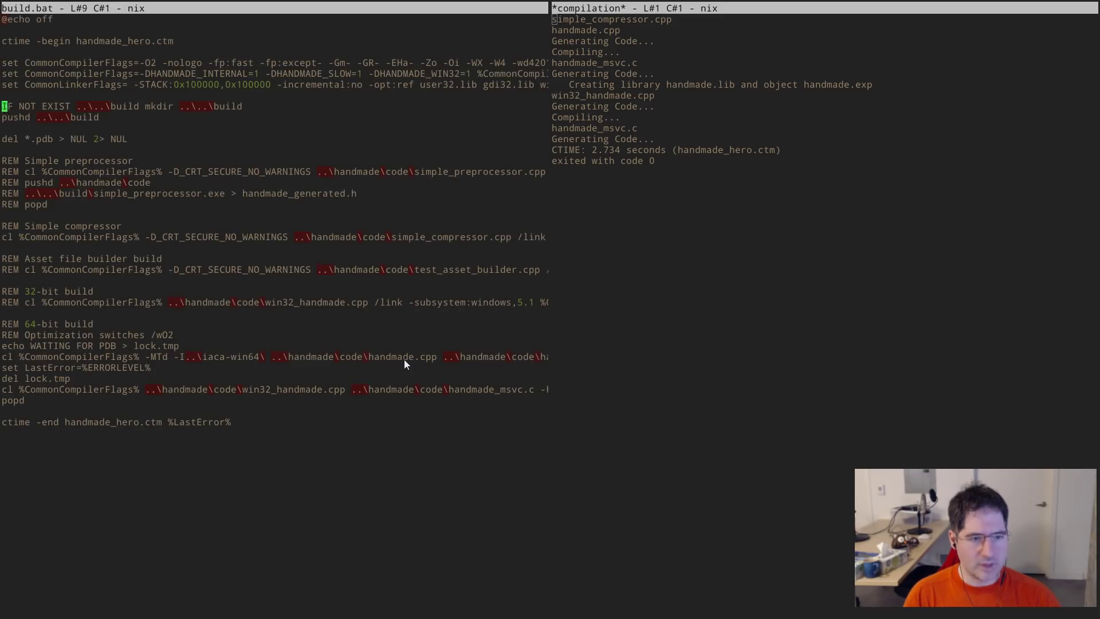
pyautogui.press('Down')
pyautogui.press('Down')
pyautogui.press('Down')
pyautogui.press('Down')
pyautogui.press('Down')
pyautogui.press('Down')
pyautogui.press('Down')
pyautogui.press('Down')
pyautogui.press('Down')
pyautogui.press('Down')
pyautogui.press('Down')
pyautogui.press('Down')
pyautogui.press('Down')
pyautogui.press('Down')
pyautogui.press('Down')
pyautogui.press('Down')
pyautogui.press('Down')
pyautogui.press('Down')
pyautogui.press('Down')
pyautogui.press('Down')
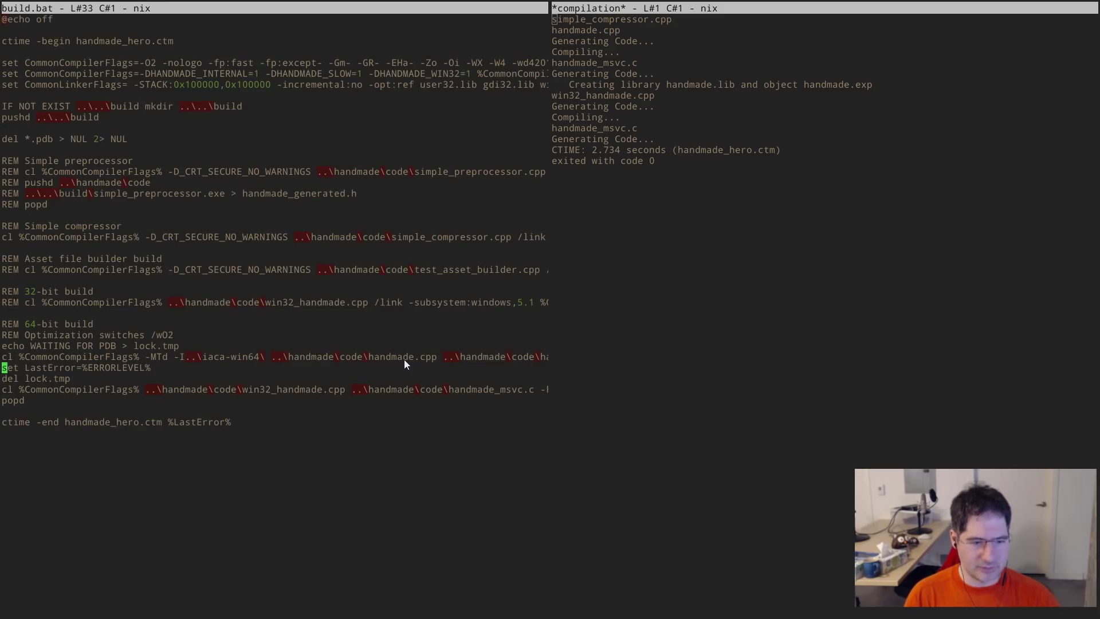
pyautogui.press('Up')
pyautogui.press('Right')
pyautogui.press('Right')
pyautogui.press('Right')
pyautogui.press('Right')
# - Insert -MTd after %CommonCompilerFlags% on the win32_handmade.cpp compile line
pyautogui.hotkey('ctrl', 'Right')
pyautogui.press('Right')
pyautogui.press('Right')
pyautogui.press('Right')
pyautogui.press('Right')
pyautogui.press('Right')
pyautogui.press('Down')
pyautogui.press('Down')
pyautogui.press('Down')
pyautogui.press('Left')
pyautogui.press('Left')
pyautogui.press('End')
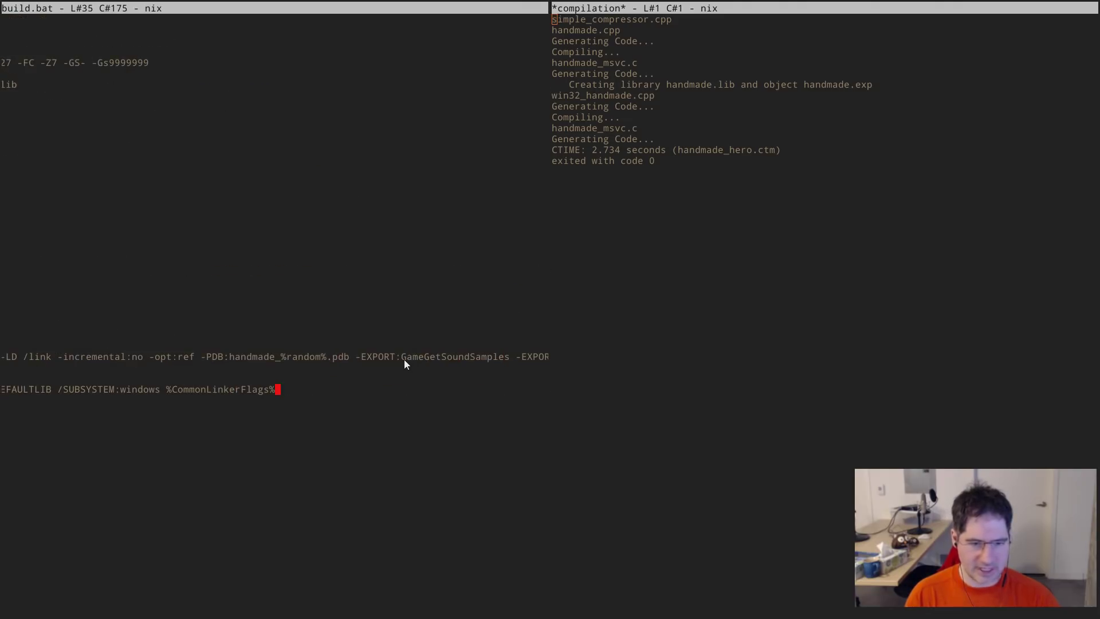
pyautogui.press('Home')
pyautogui.hotkey('ctrl', 'Right')
pyautogui.hotkey('ctrl', 'Right')
pyautogui.write('-MTd')
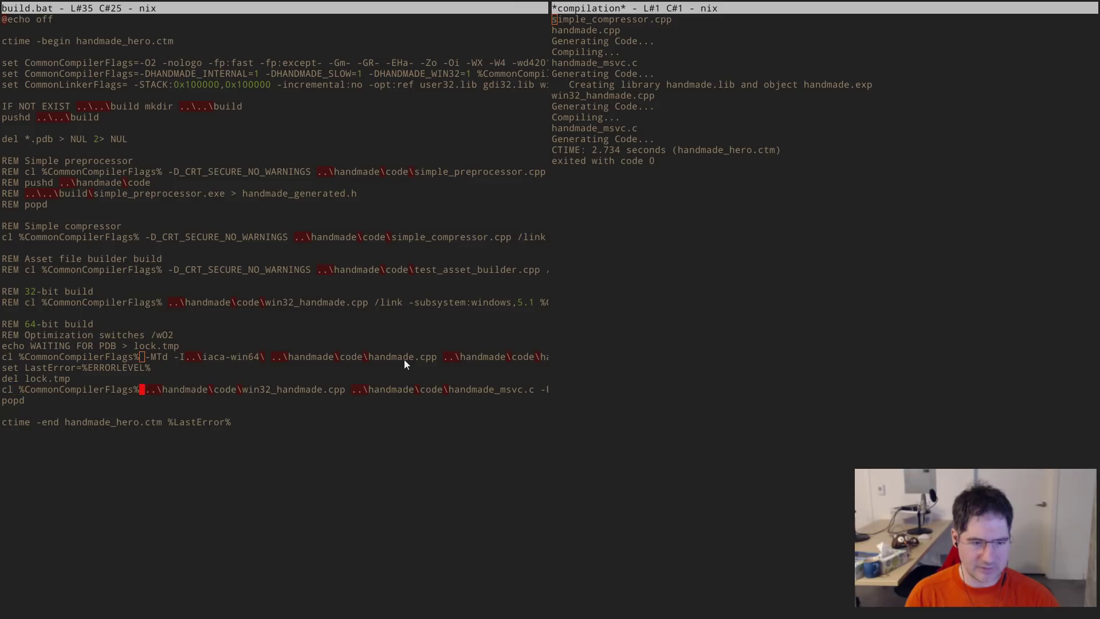
# - Delete /NODEFAULTLIB from that line's linker options, then save and rebuild
pyautogui.hotkey('ctrl', 'Right')
pyautogui.hotkey('ctrl', 'Right')
pyautogui.hotkey('ctrl', 'Right')
pyautogui.hotkey('ctrl', 'Right')
pyautogui.hotkey('ctrl', 'Right')
pyautogui.hotkey('ctrl', 'Right')
pyautogui.hotkey('ctrl', 'Right')
pyautogui.hotkey('ctrl', 'Right')
pyautogui.hotkey('ctrl', 'Right')
pyautogui.hotkey('ctrl', 'Right')
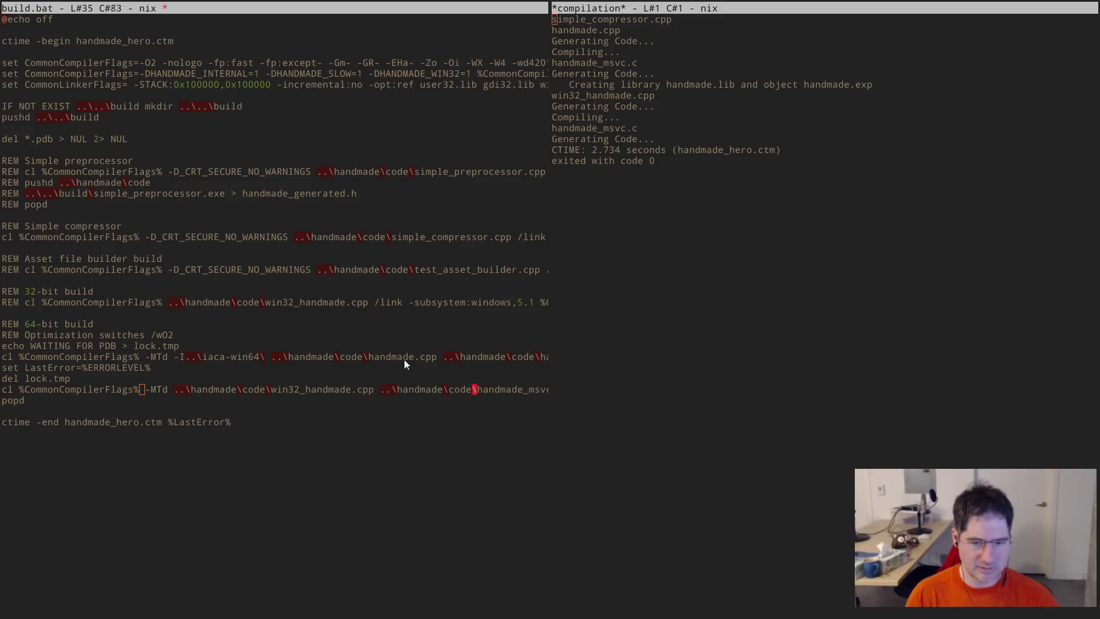
pyautogui.hotkey('ctrl', 'Right')
pyautogui.hotkey('ctrl', 'Right')
pyautogui.hotkey('ctrl', 'space')
pyautogui.hotkey('ctrl', 'Right')
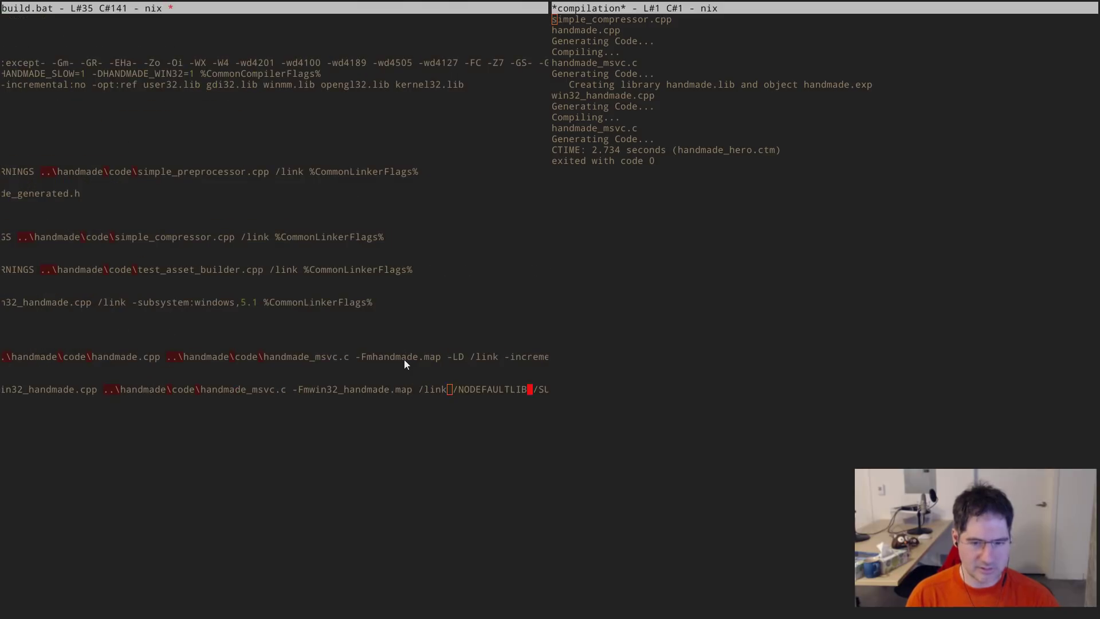
pyautogui.hotkey('ctrl', 'w')
pyautogui.hotkey('alt', 'm')
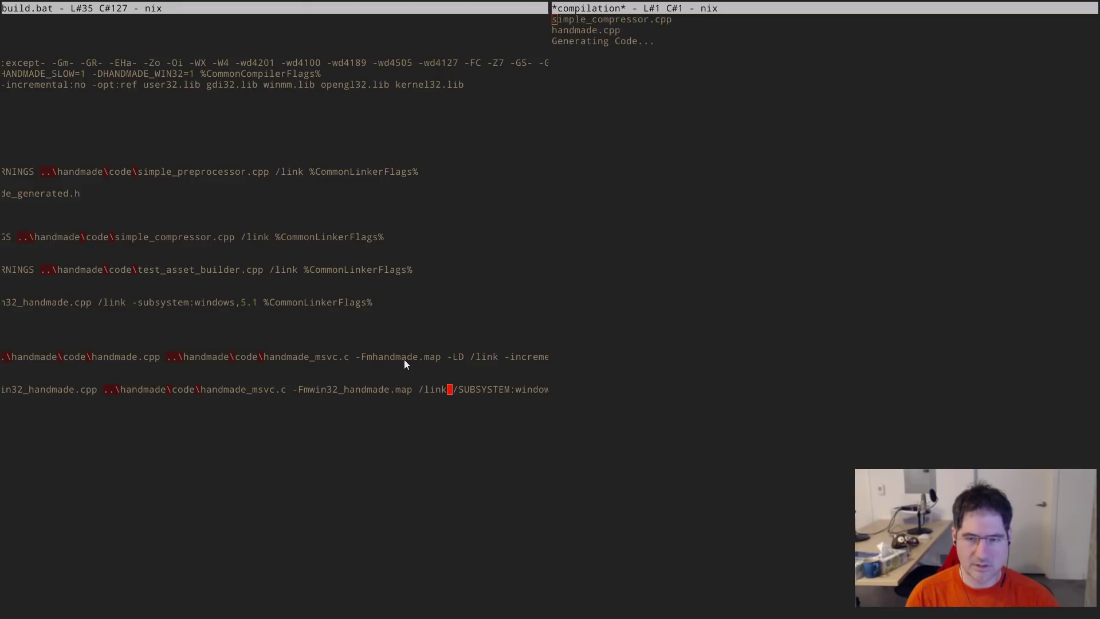
pyautogui.hotkey('alt', 'Tab')
pyautogui.press('Up')
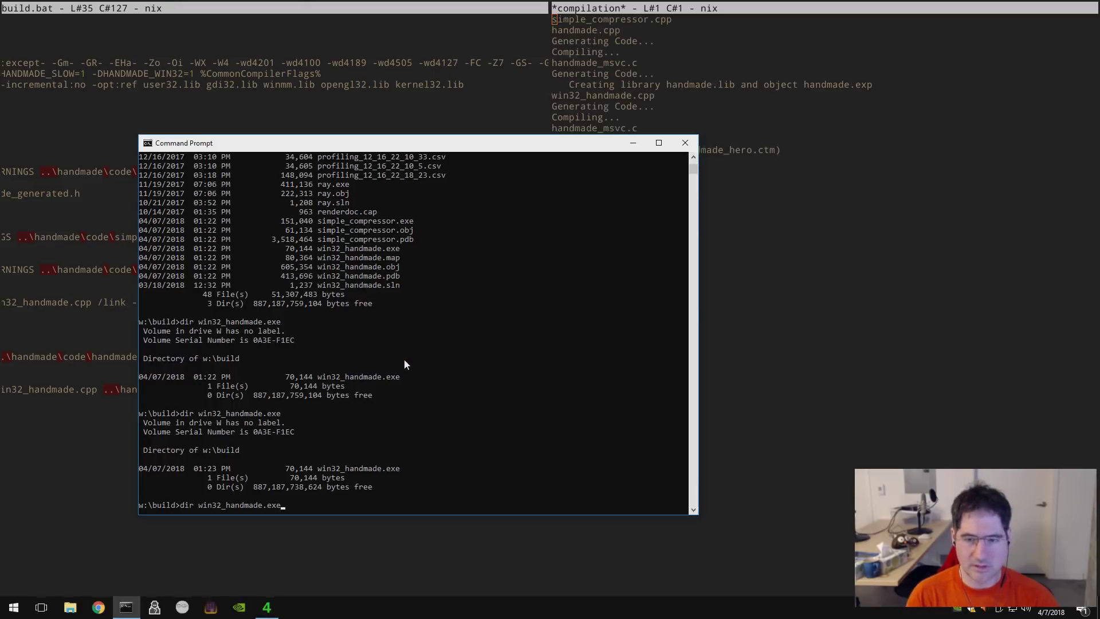
# - Rerun 'dir win32_handmade.exe', still 70,144 bytes dated 01:23 PM
pyautogui.press('Return')
pyautogui.hotkey('alt', 'Tab')
pyautogui.hotkey('alt', 'Tab')
pyautogui.press('Up')
pyautogui.press('Return')
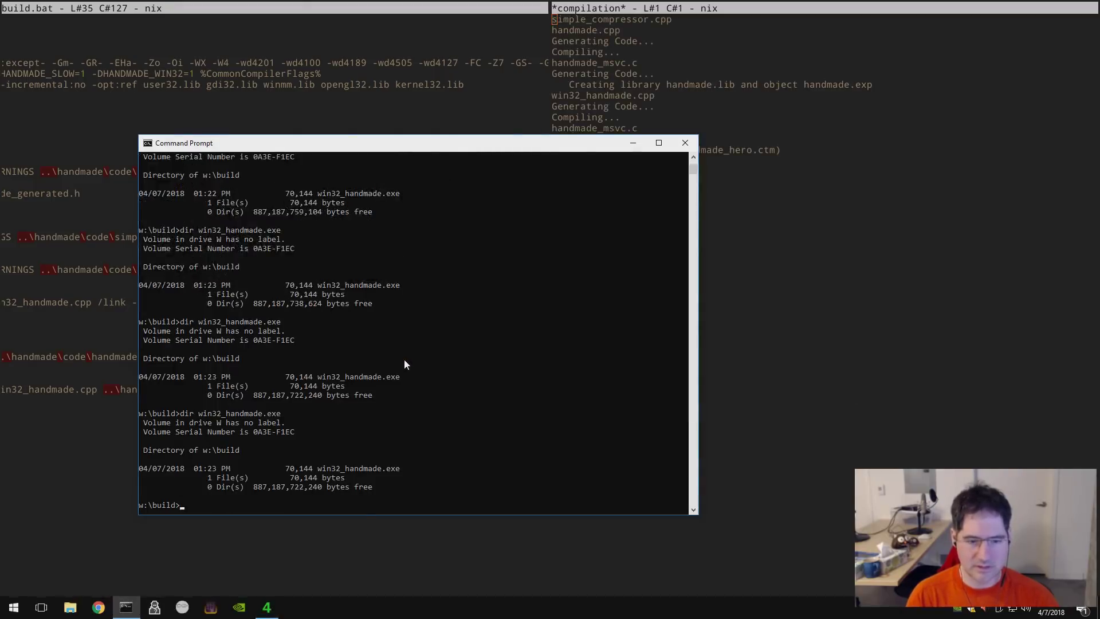
pyautogui.press('Up')
pyautogui.press('Return')
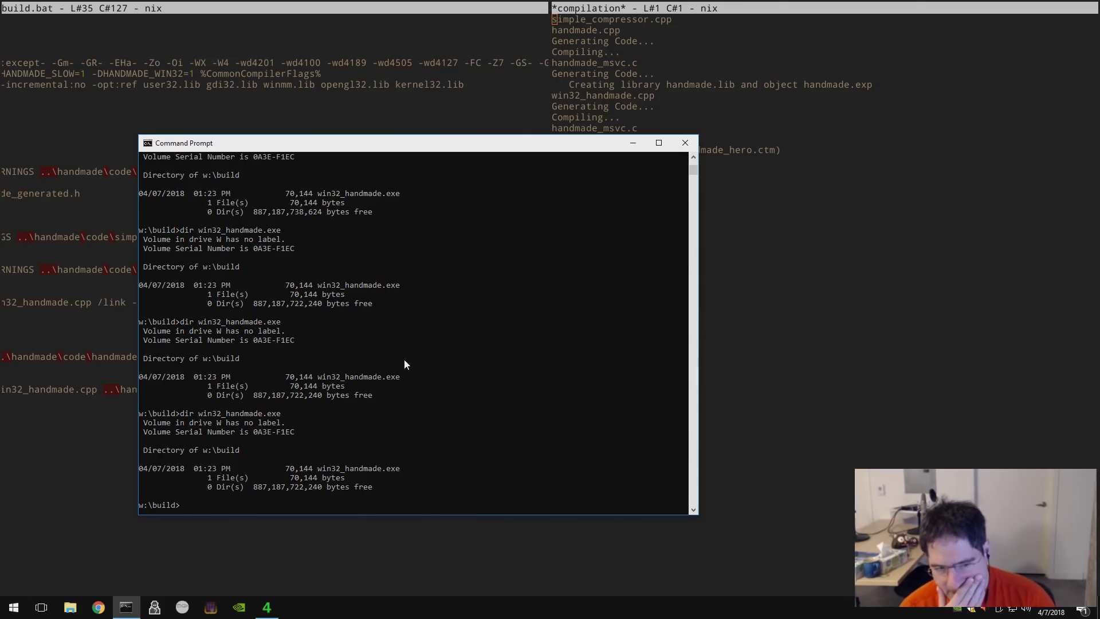
# - Review the whole win32 compile line in build.bat, then return to the console
pyautogui.hotkey('alt', 'Tab')
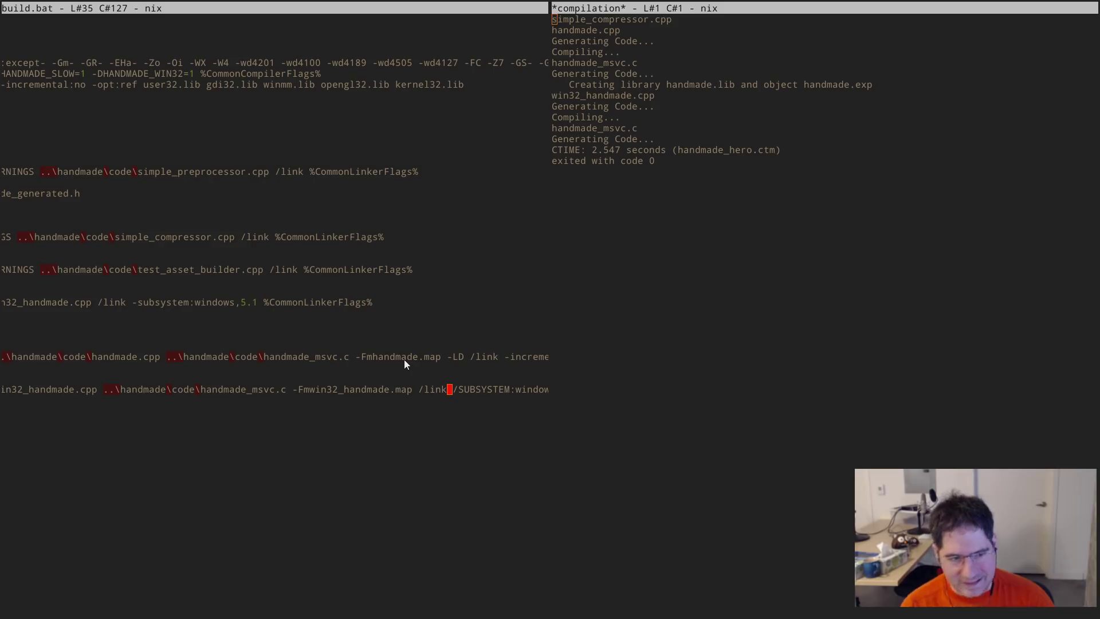
pyautogui.press('Home')
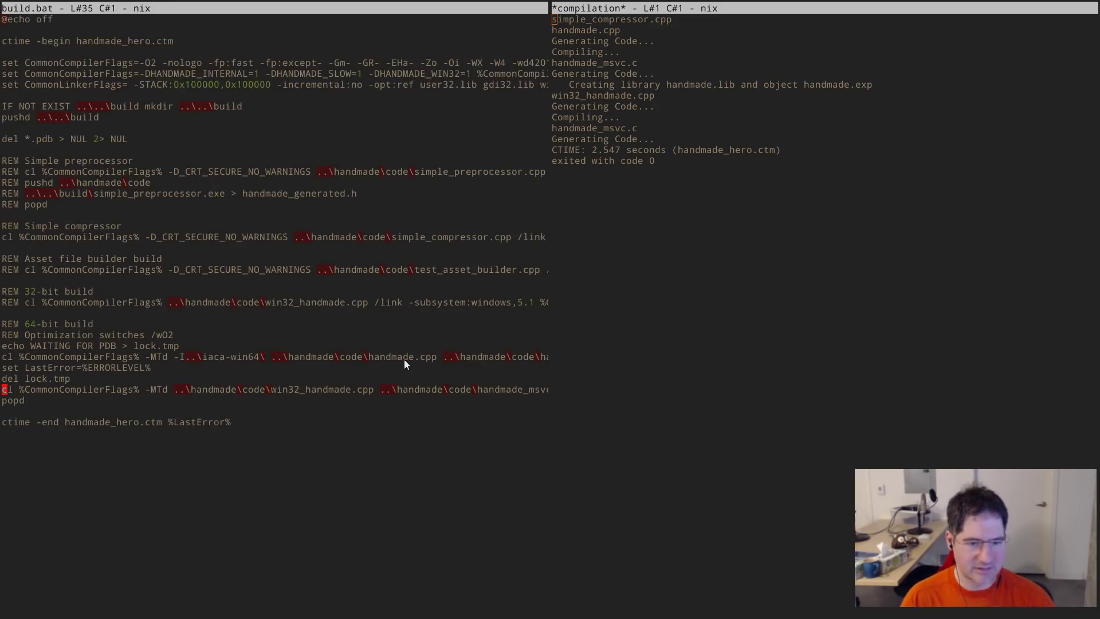
pyautogui.press('End')
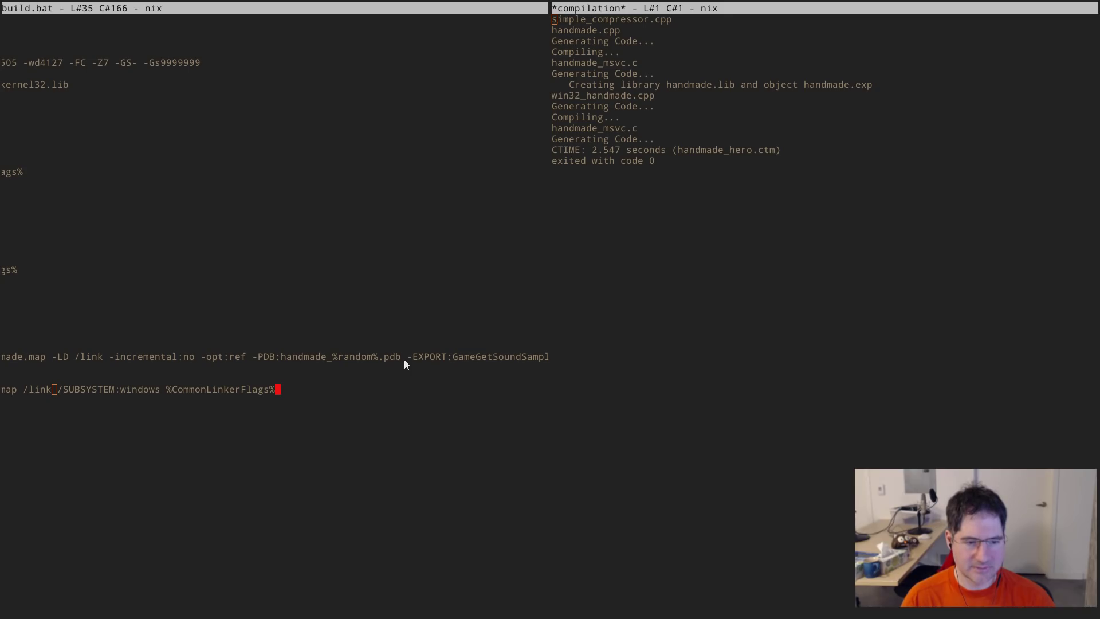
pyautogui.press('Home')
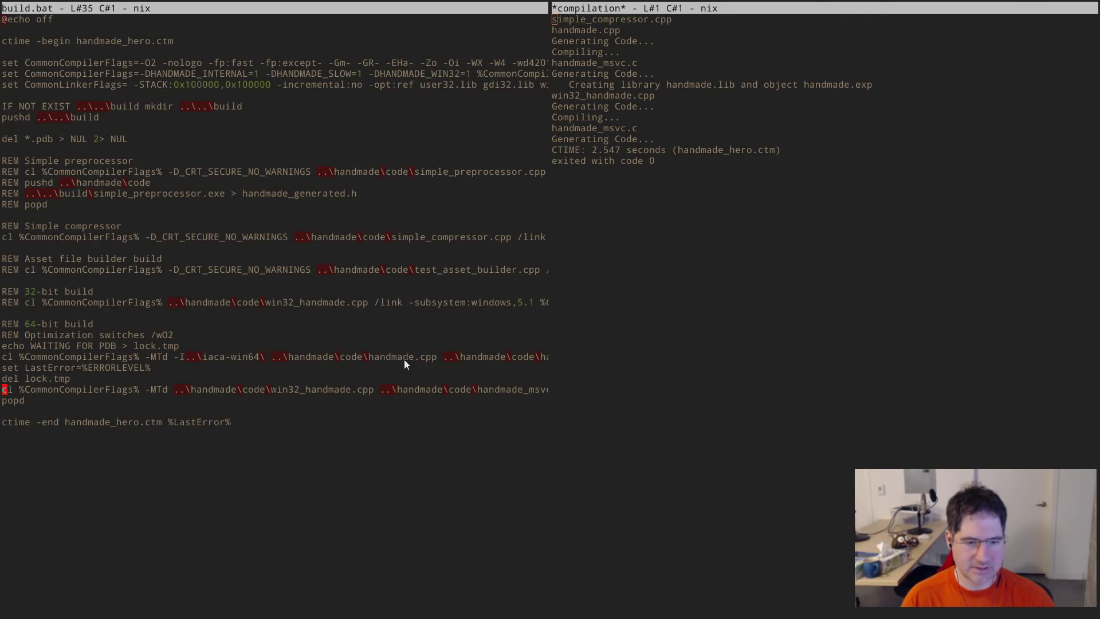
pyautogui.hotkey('alt', 'Tab')
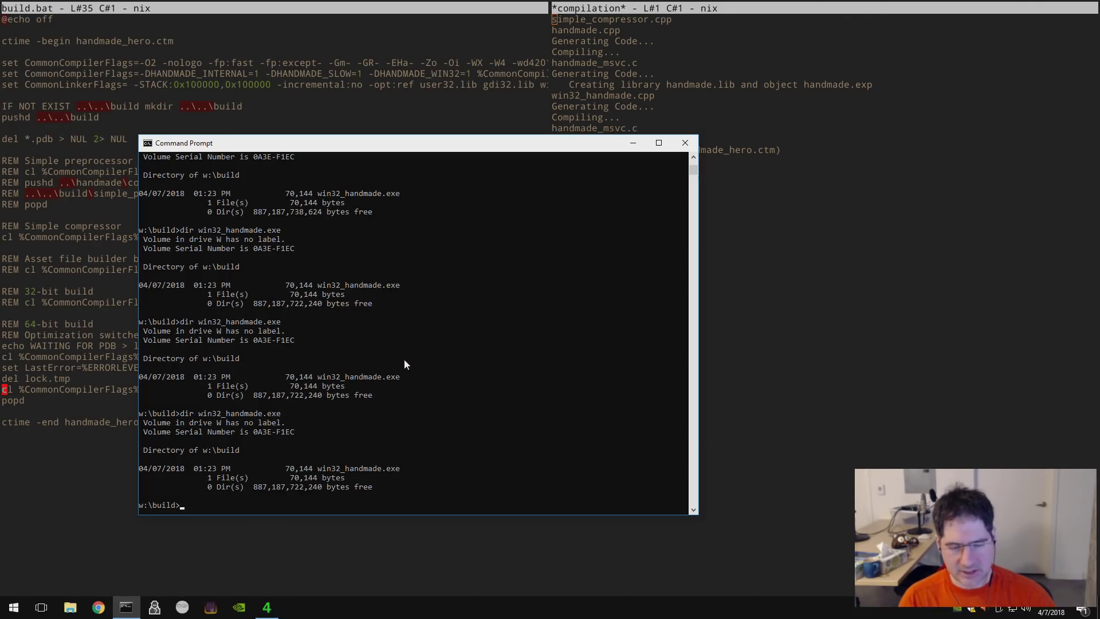
# - List the build folder, then launch Dependency Walker from w:\depends\depends.exe
pyautogui.write('dir')
pyautogui.press('Return')
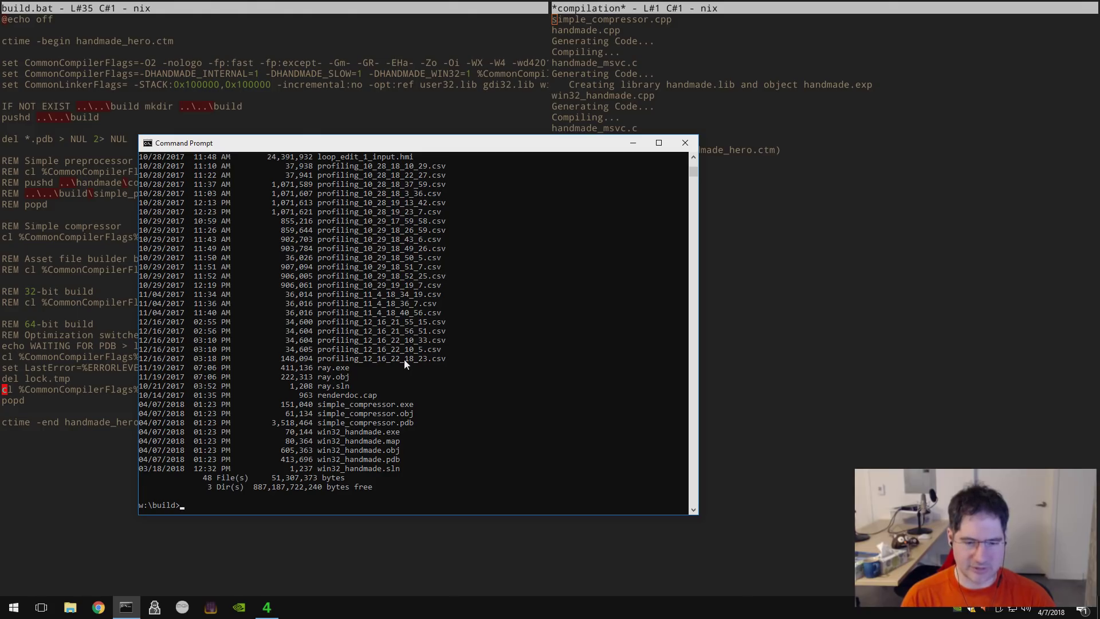
pyautogui.write('c:')
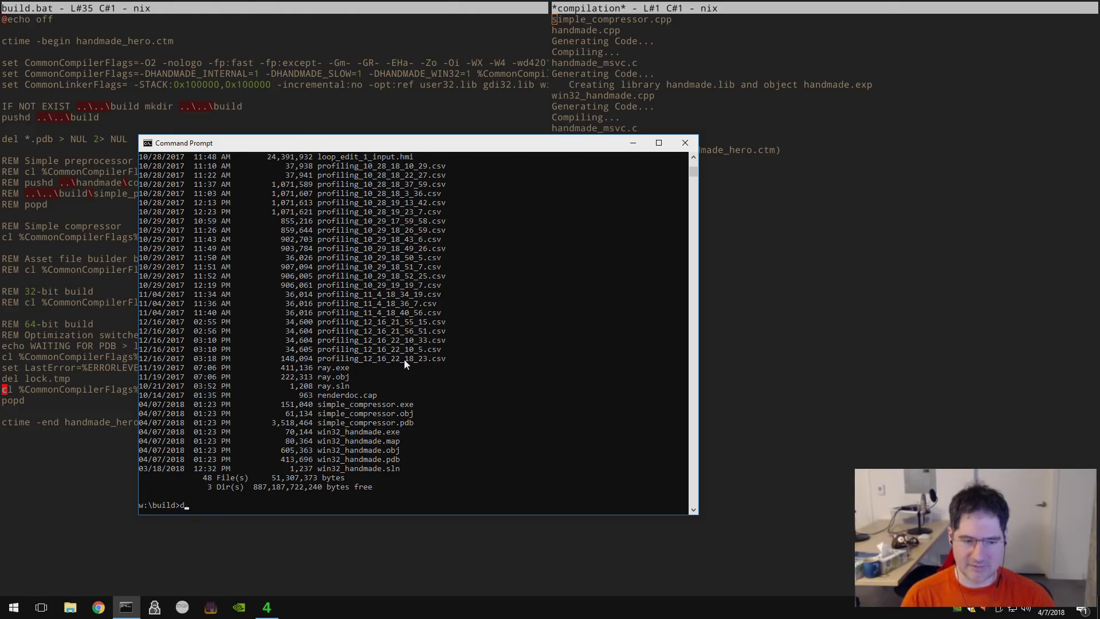
pyautogui.write('\\dep')
pyautogui.press('BackSpace')
pyautogui.press('BackSpace')
pyautogui.press('BackSpace')
pyautogui.press('BackSpace')
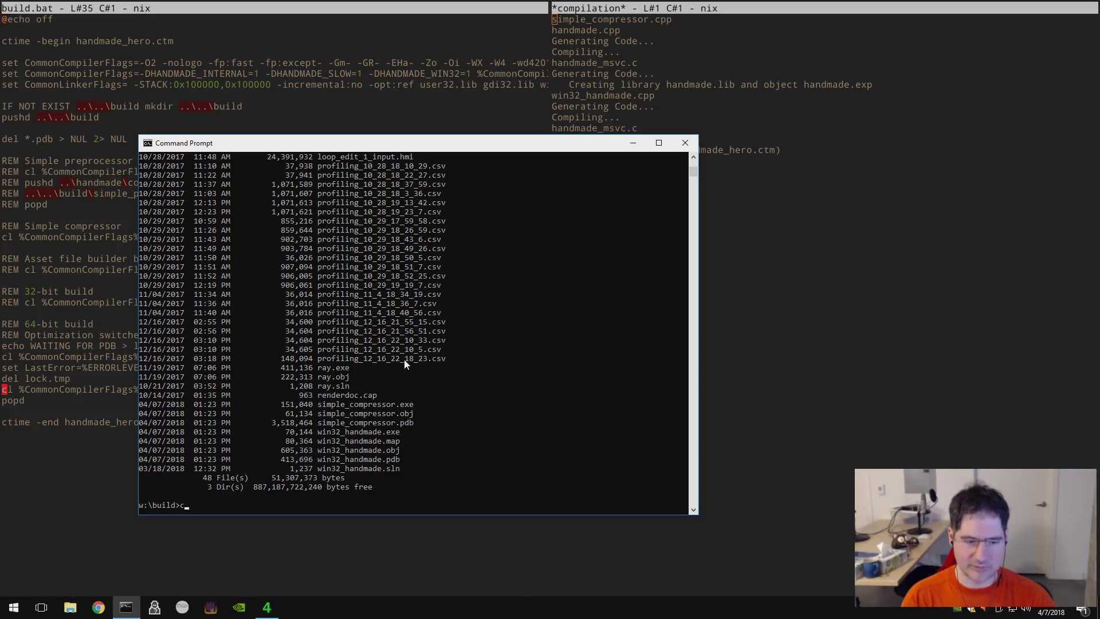
pyautogui.press('BackSpace')
pyautogui.write('w:\\depends\\depends.chm')
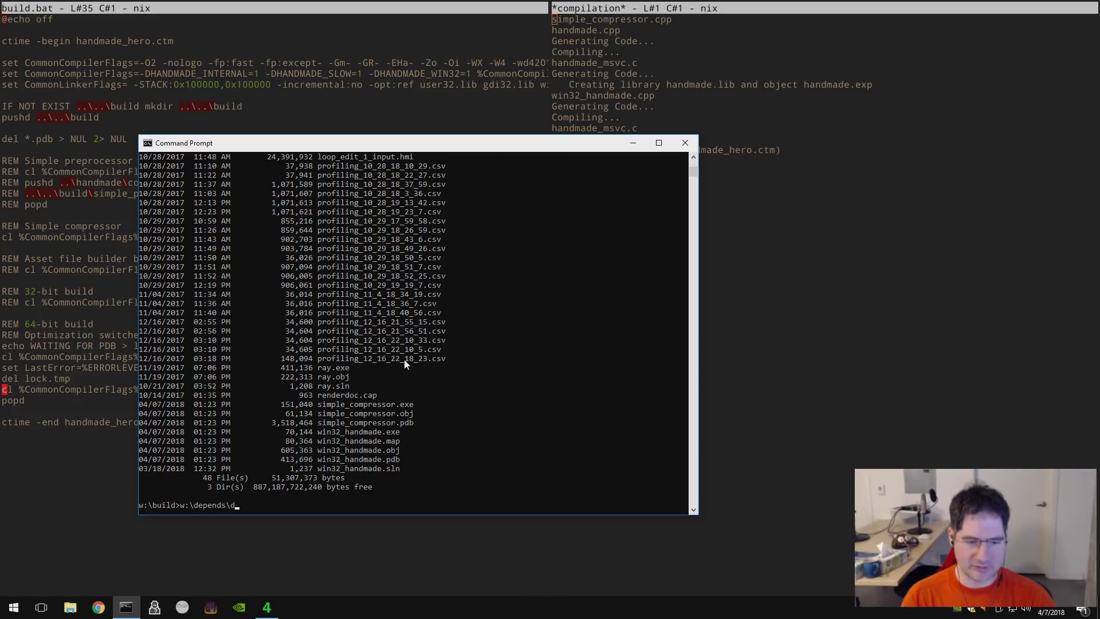
pyautogui.press('BackSpace')
pyautogui.press('BackSpace')
pyautogui.press('BackSpace')
pyautogui.write('exe')
pyautogui.press('Return')
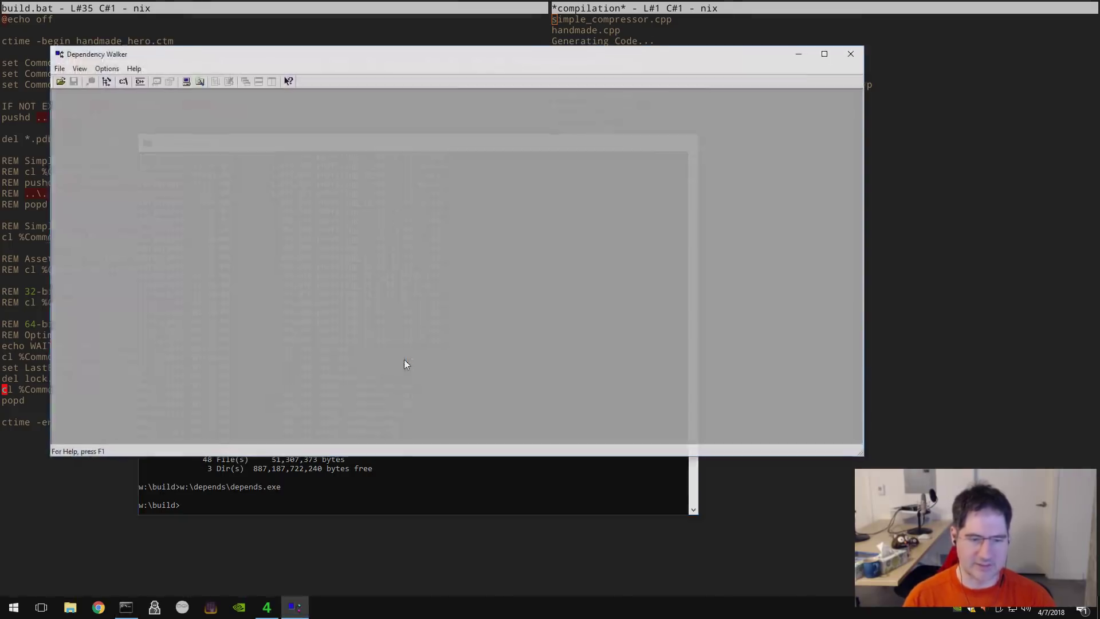
# - Reopen win32_handmade.exe from Dependency Walker's recent files list
pyautogui.click(59, 68)
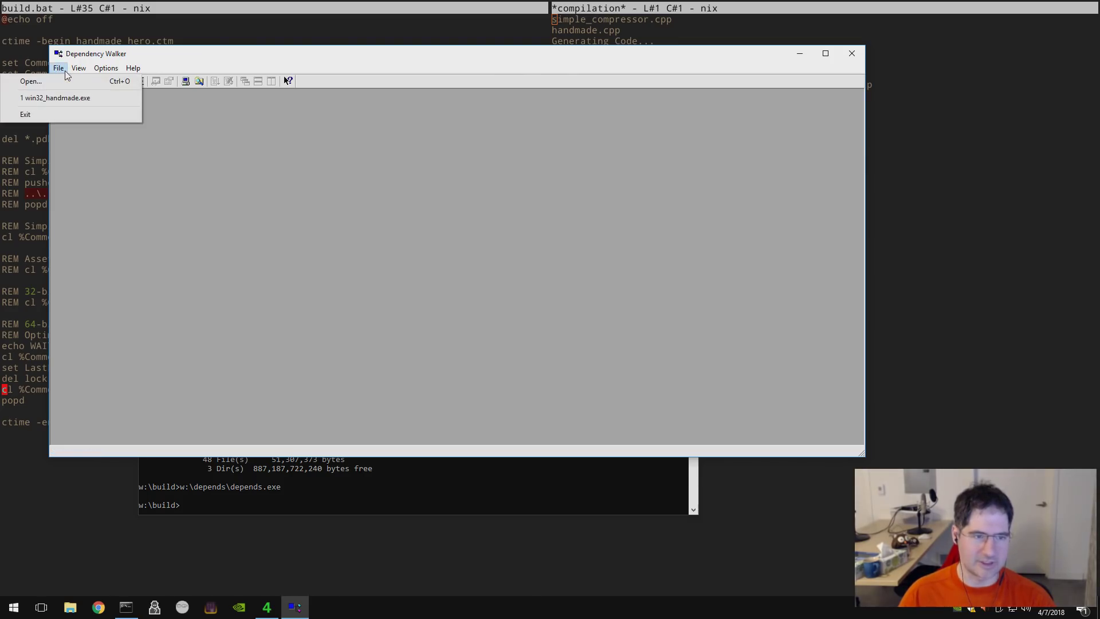
pyautogui.click(61, 98)
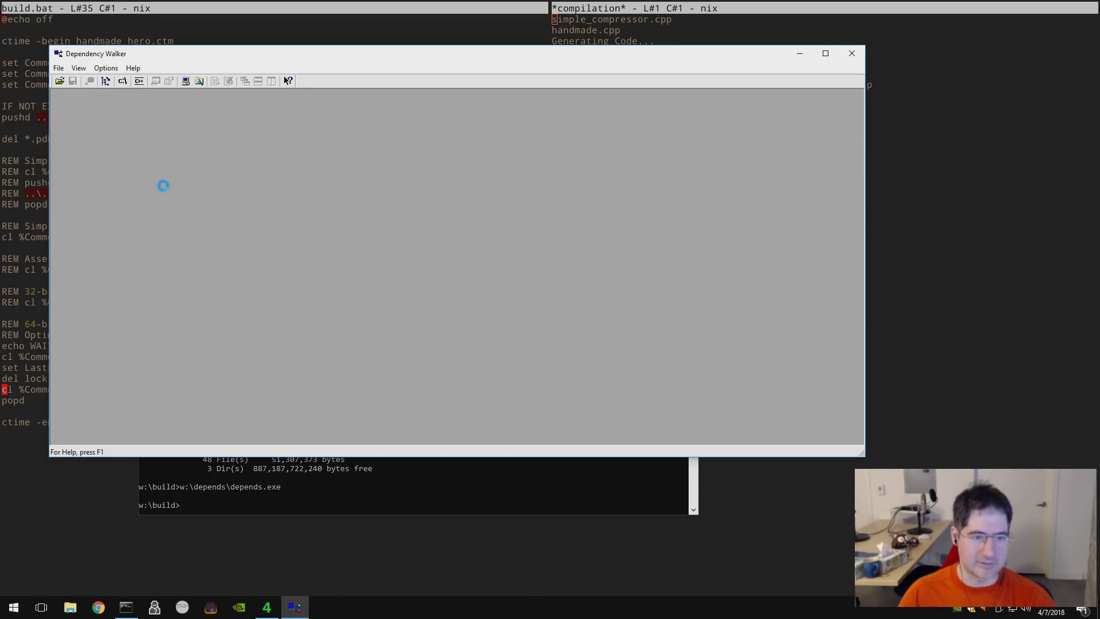
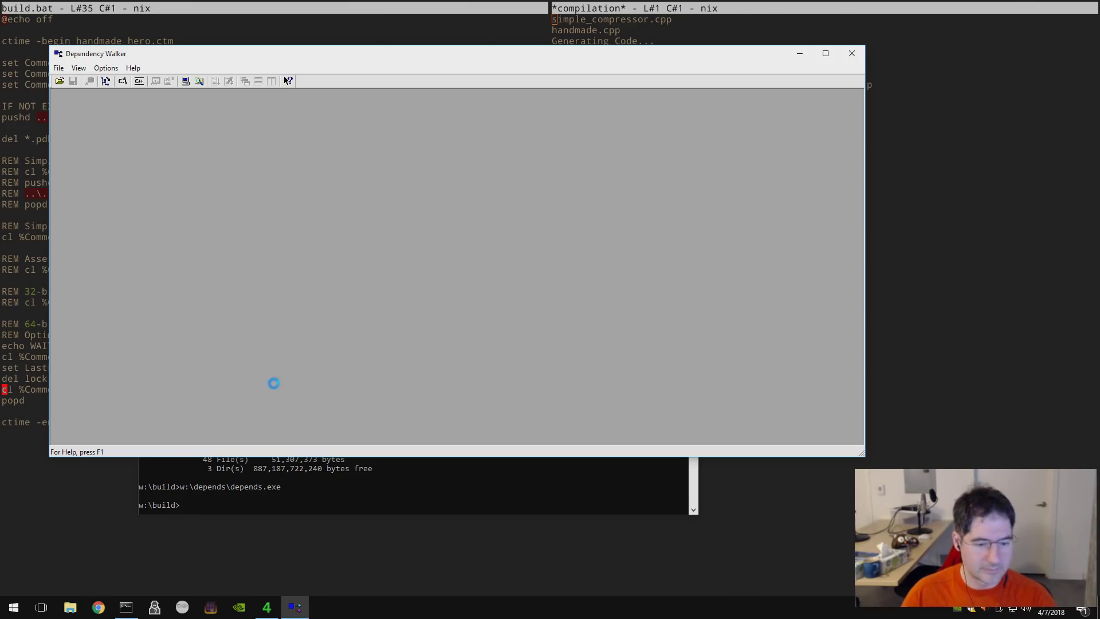
# - Move the frozen Dependency Walker window lower and return focus to the Command Prompt
pyautogui.click(317, 498)
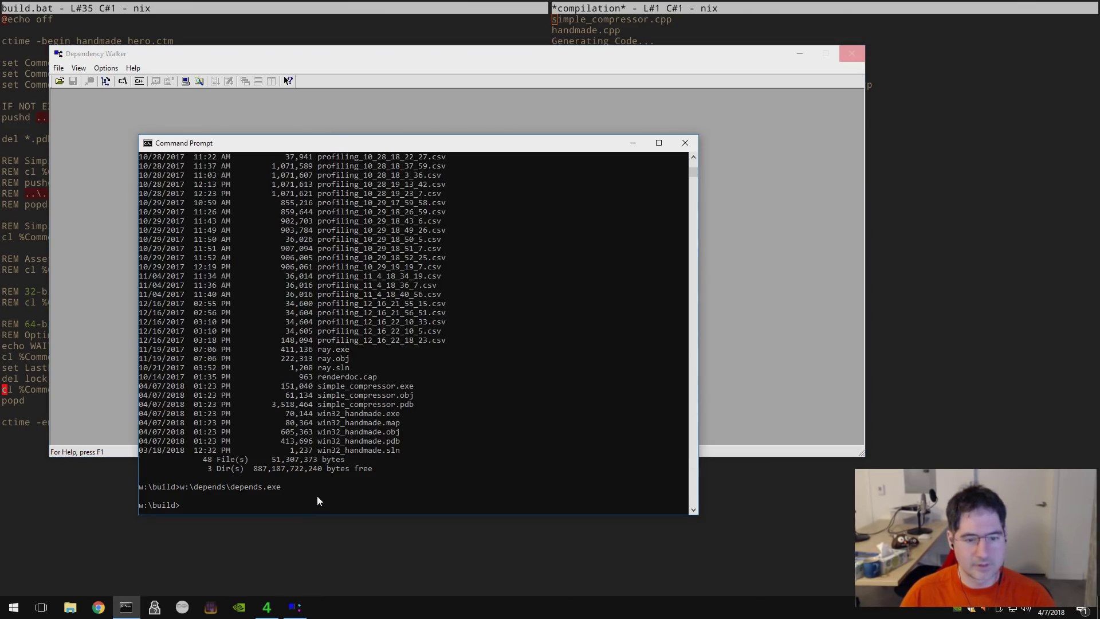
pyautogui.click(113, 184)
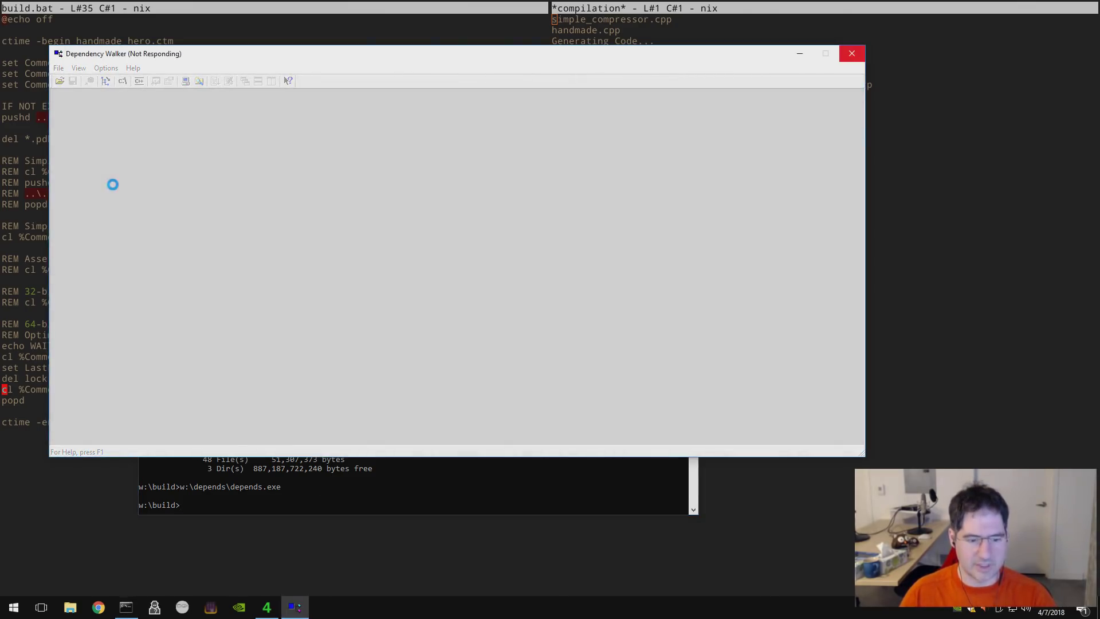
pyautogui.moveTo(113, 48); pyautogui.dragTo(153, 79)
pyautogui.click(822, 513)
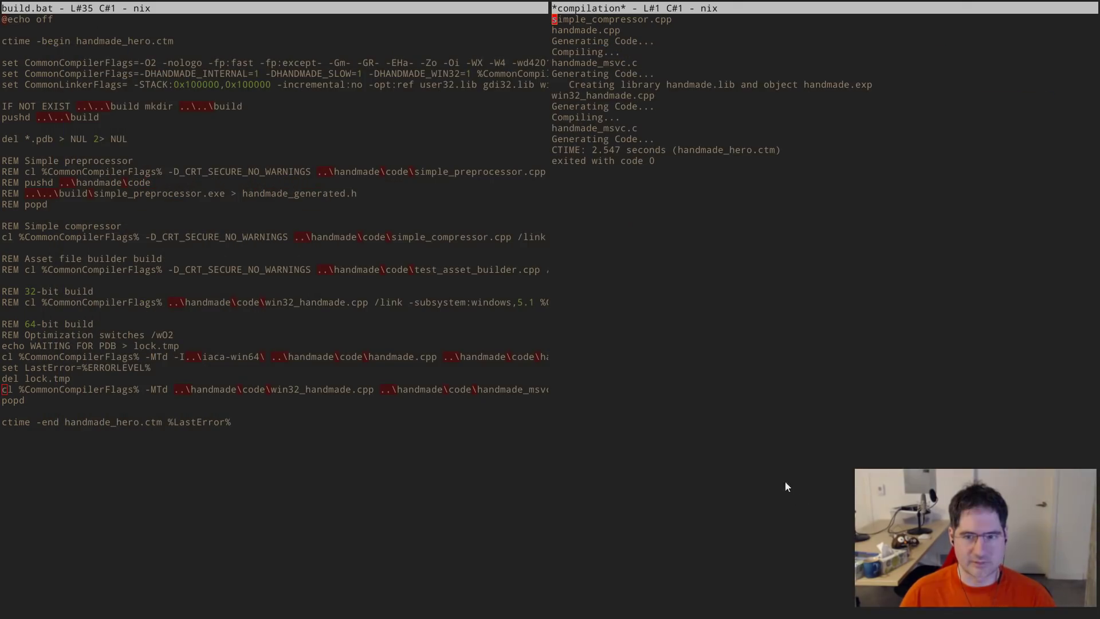
pyautogui.hotkey('alt', 'shift', '.')
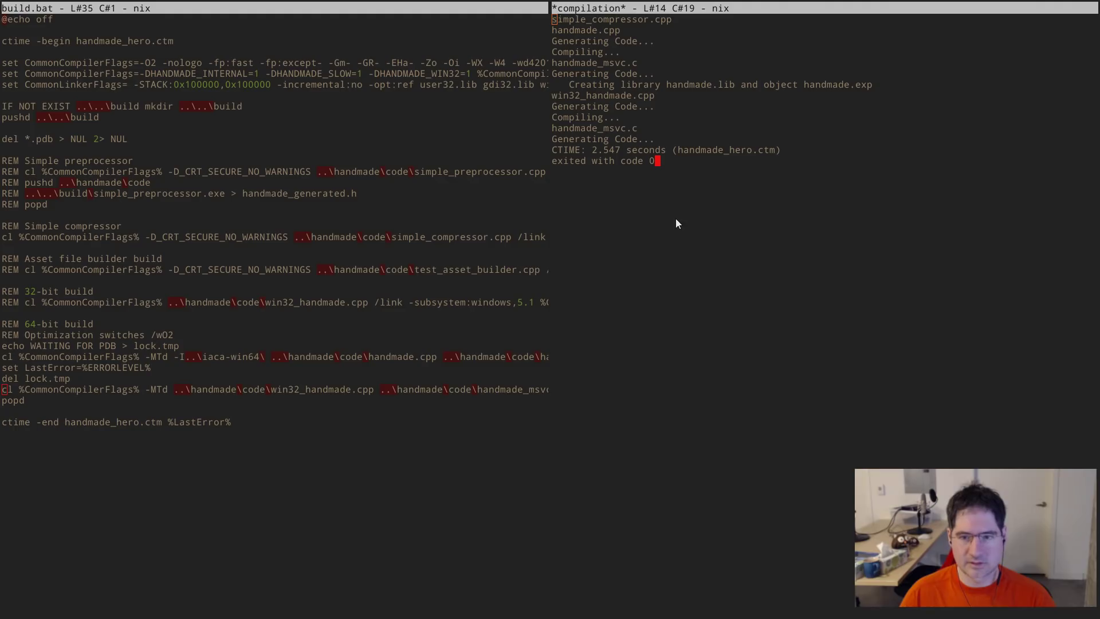
pyautogui.hotkey('alt', 'w')
pyautogui.hotkey('alt', 'Tab')
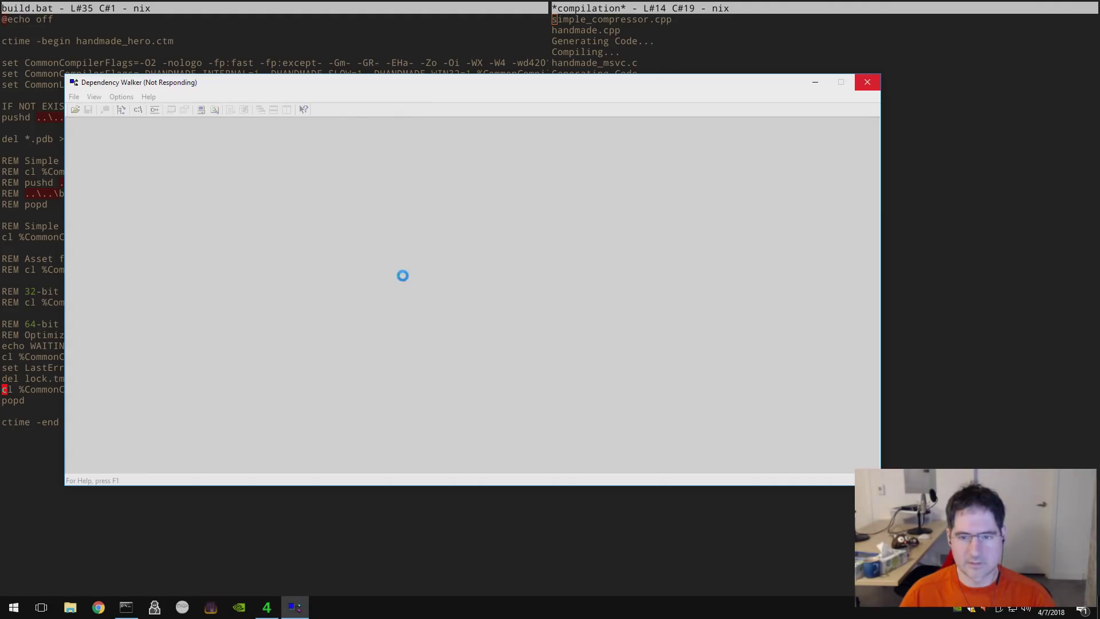
pyautogui.hotkey('alt', 'Tab')
pyautogui.press('Tab')
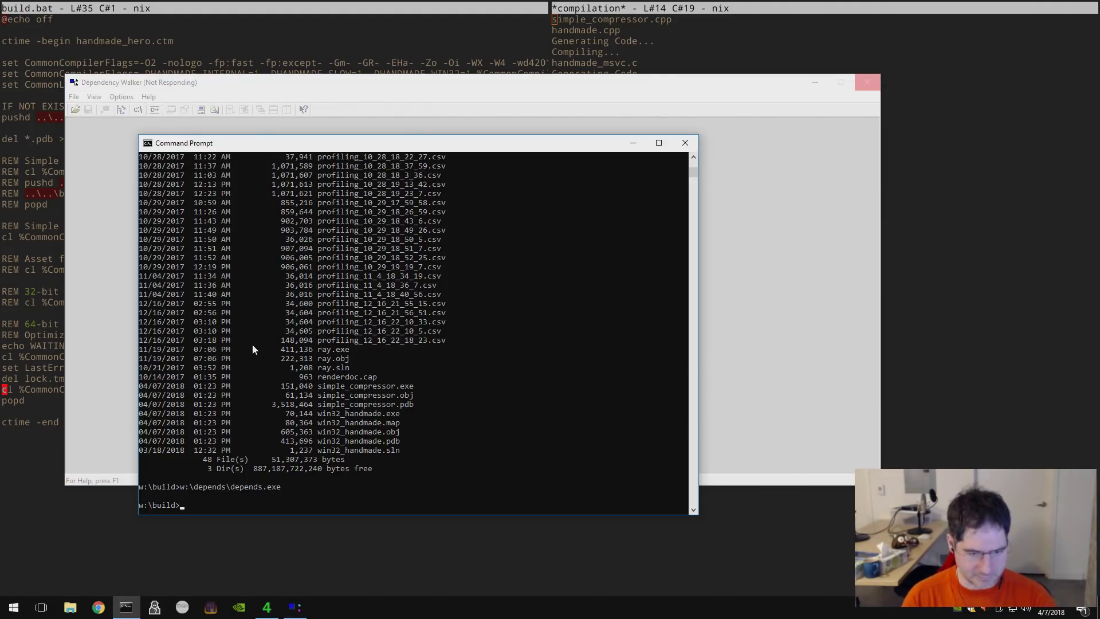
# - List win32_handmade.exe in w:\build, then delete it with del
pyautogui.write('d')
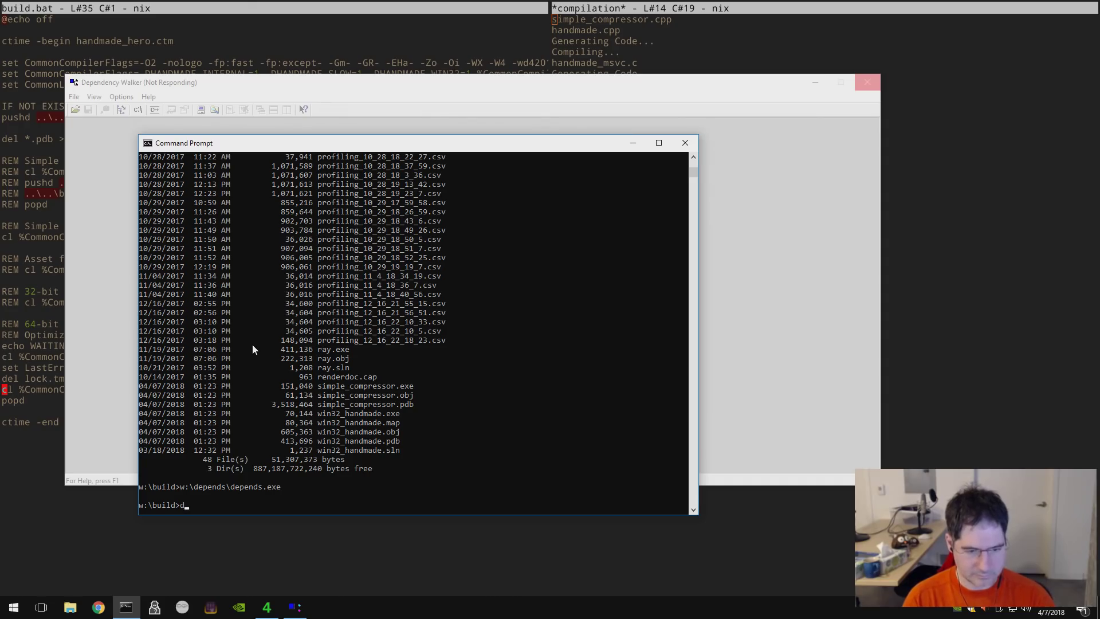
pyautogui.write('ir win32_handmade.exe')
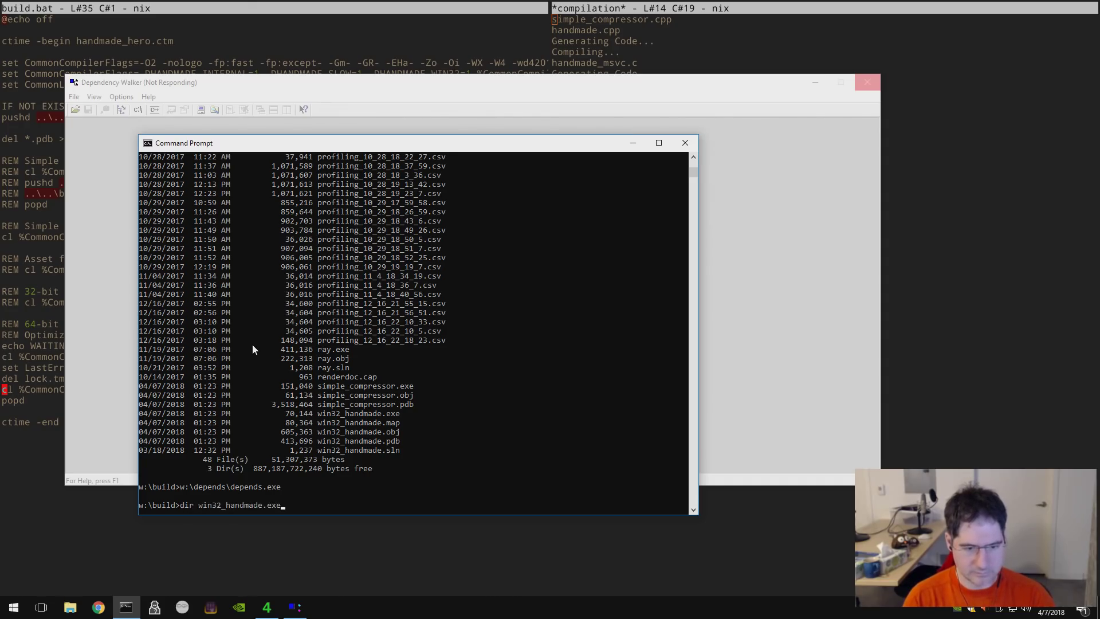
pyautogui.press('Return')
pyautogui.write('del win32_handmade.exe')
pyautogui.press('Return')
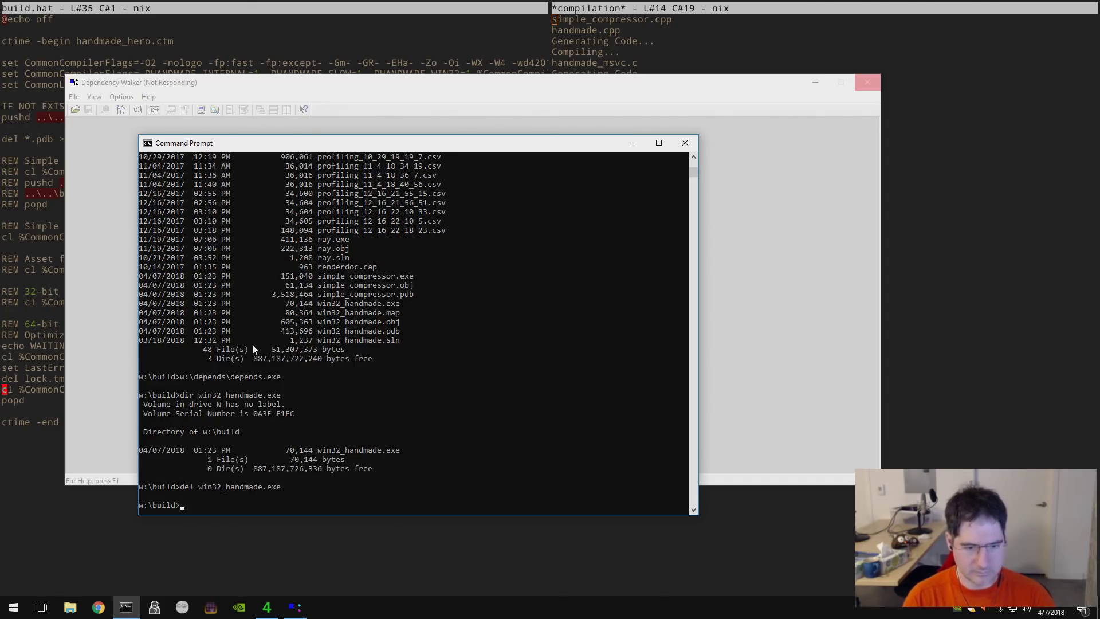
# - Check that win32_handmade.map remains and that win32_handmade.exe no longer exists
pyautogui.write('dir win32_handmade.map')
pyautogui.press('Return')
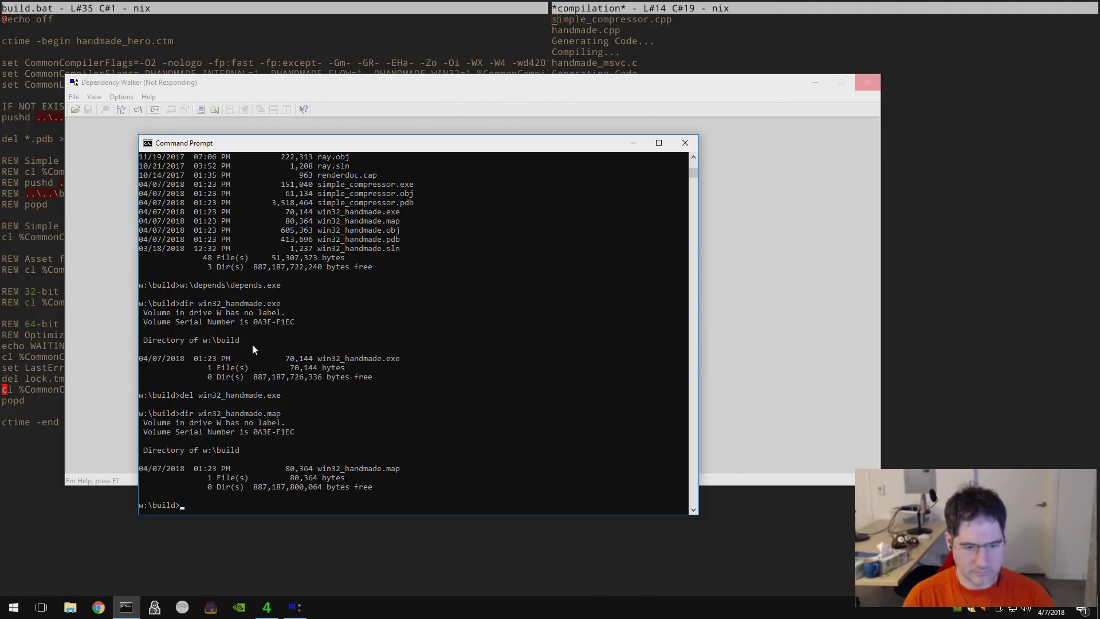
pyautogui.press('Up')
pyautogui.press('BackSpace')
pyautogui.press('BackSpace')
pyautogui.press('BackSpace')
pyautogui.write('exe')
pyautogui.press('Return')
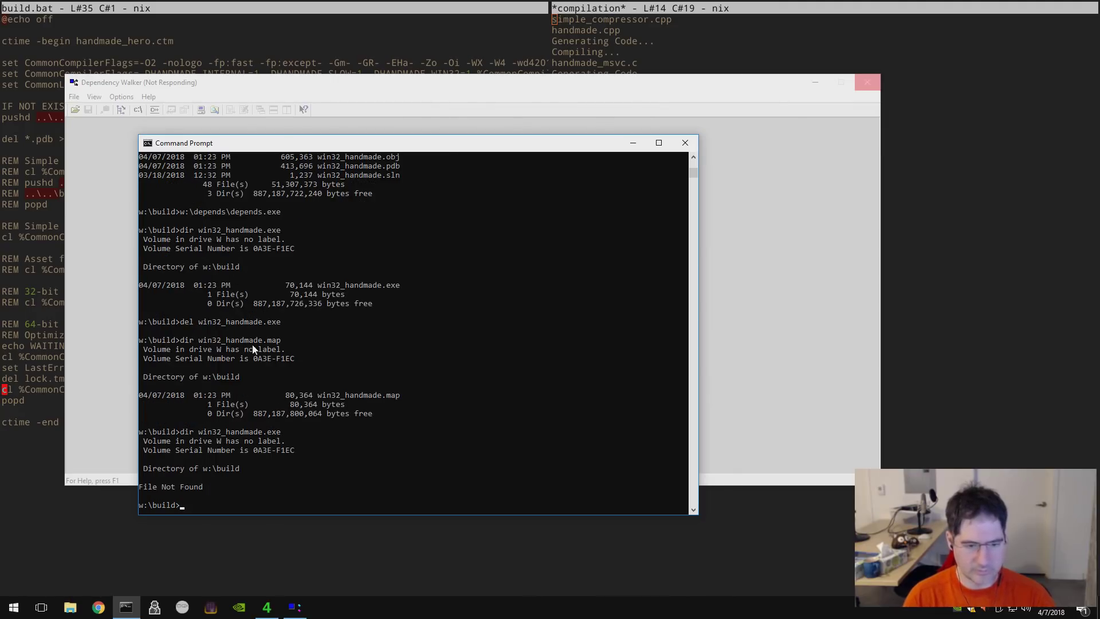
pyautogui.click(50, 334)
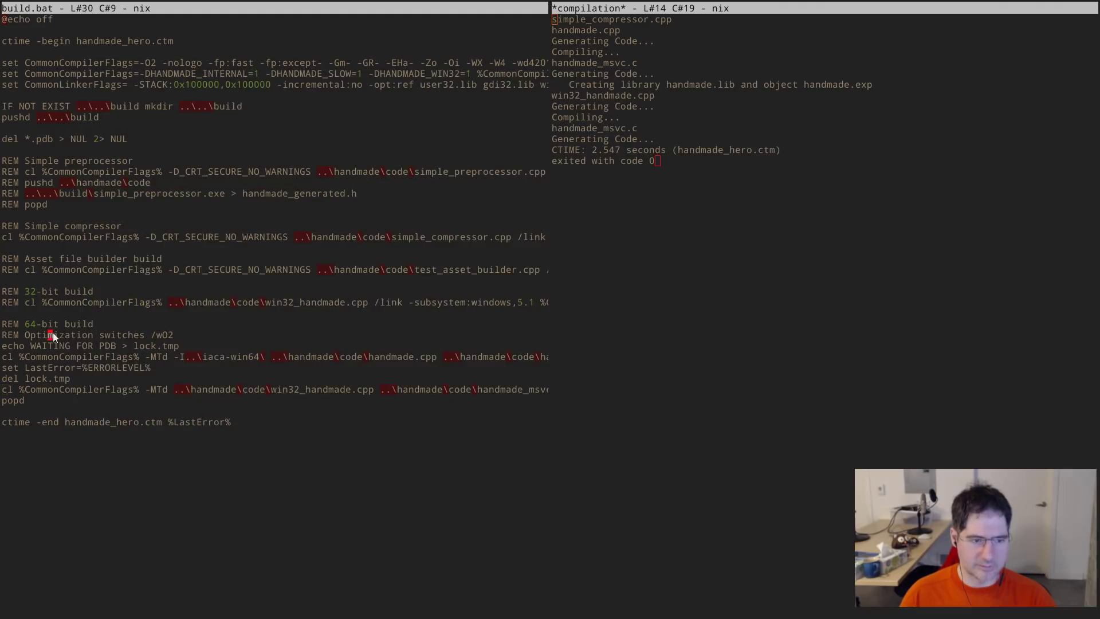
# - Read line 35's compile line through /SUBSYSTEM and %CommonLinkerFlags%, then rebuild with Alt+M
pyautogui.click(131, 390)
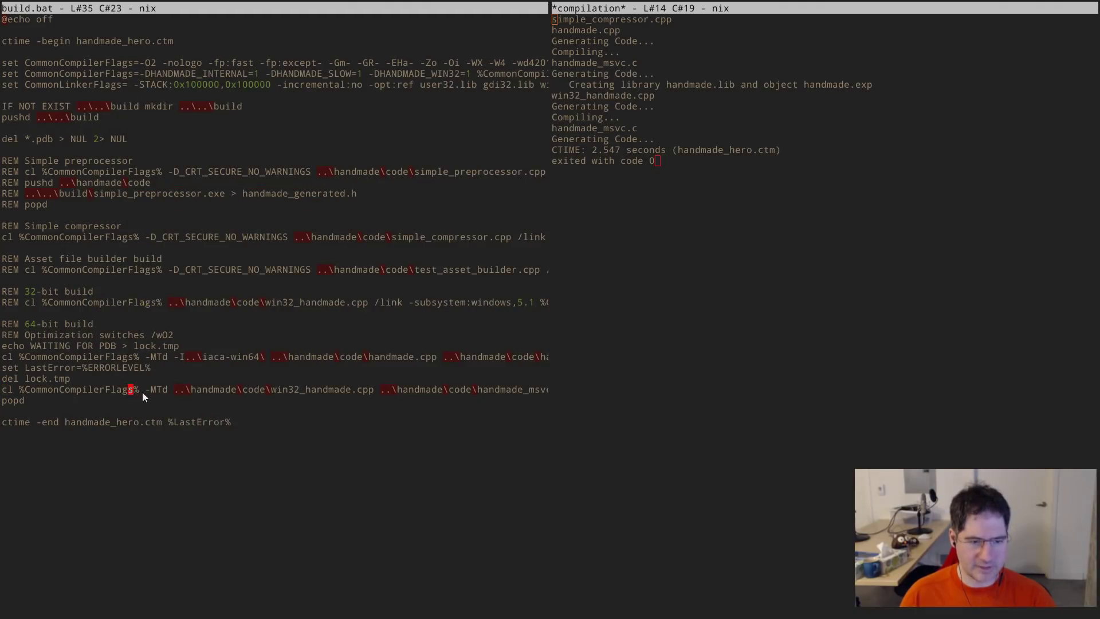
pyautogui.click(435, 390)
pyautogui.press('Right')
pyautogui.press('Right')
pyautogui.press('Right')
pyautogui.press('Right')
pyautogui.press('Right')
pyautogui.press('Right')
pyautogui.press('Right')
pyautogui.press('Right')
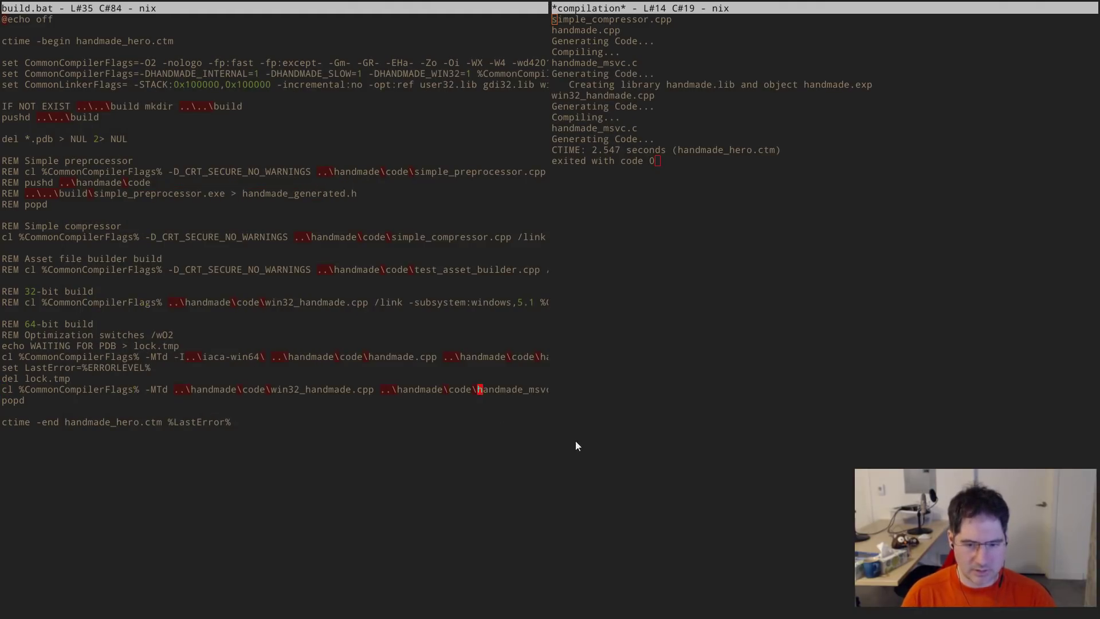
pyautogui.hotkey('ctrl', 'Right')
pyautogui.hotkey('ctrl', 'Right')
pyautogui.hotkey('ctrl', 'Right')
pyautogui.hotkey('ctrl', 'Right')
pyautogui.hotkey('ctrl', 'Right')
pyautogui.hotkey('ctrl', 'Right')
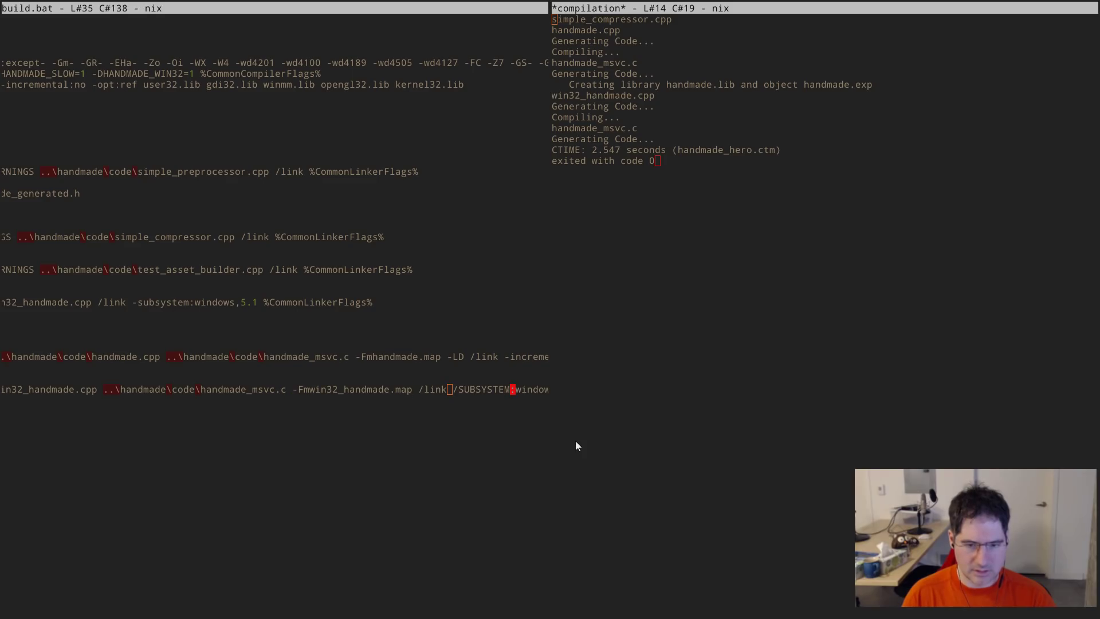
pyautogui.hotkey('ctrl', 'Right')
pyautogui.hotkey('ctrl', 'Right')
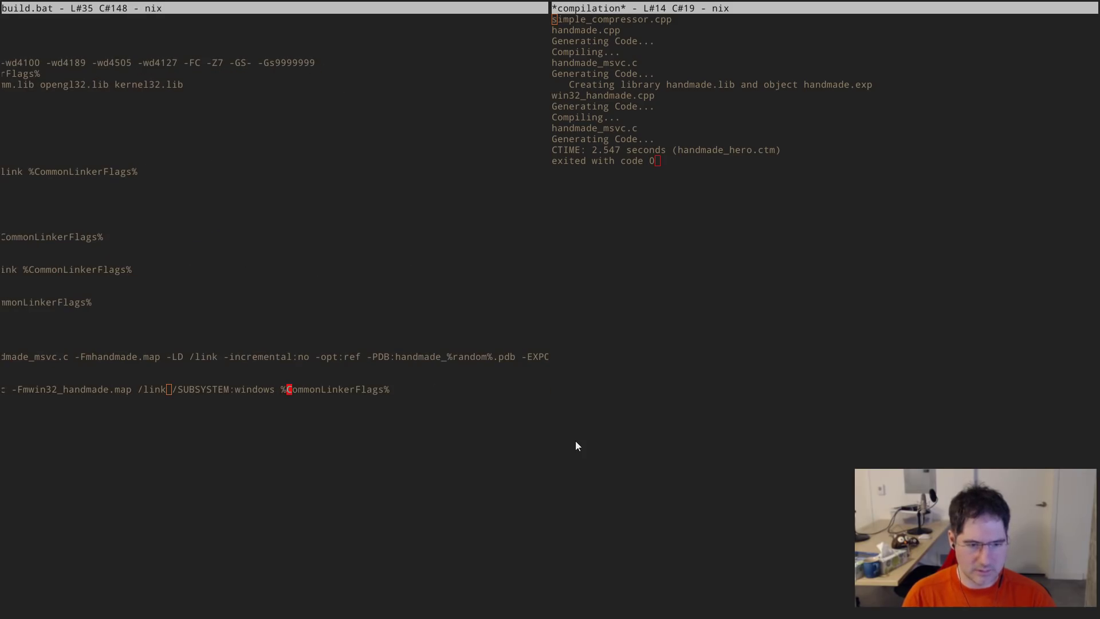
pyautogui.press('Home')
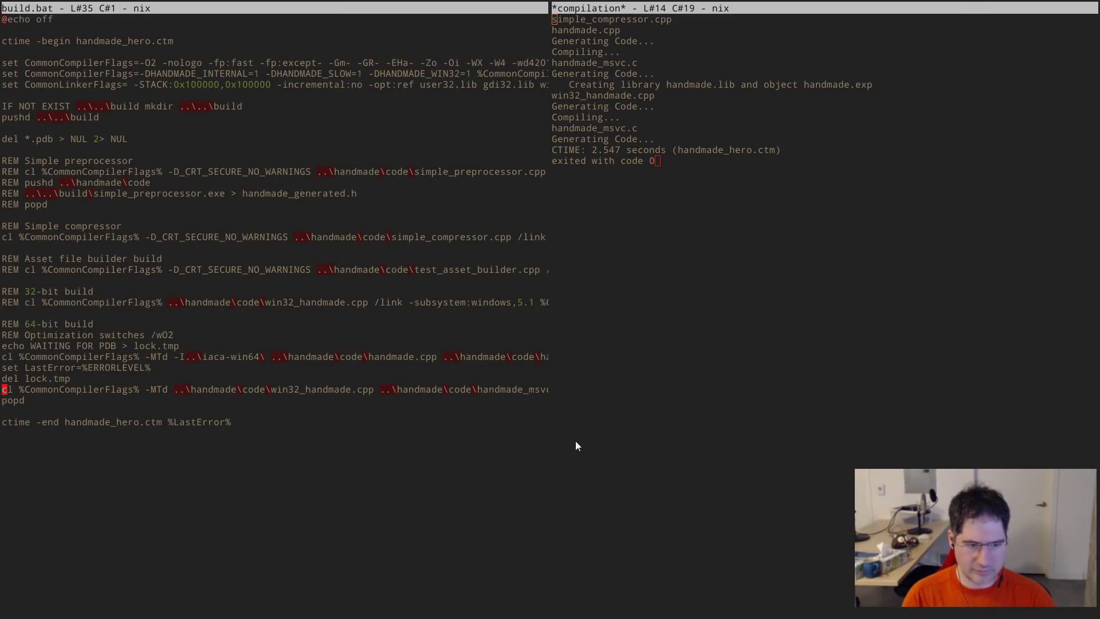
pyautogui.hotkey('alt', 'm')
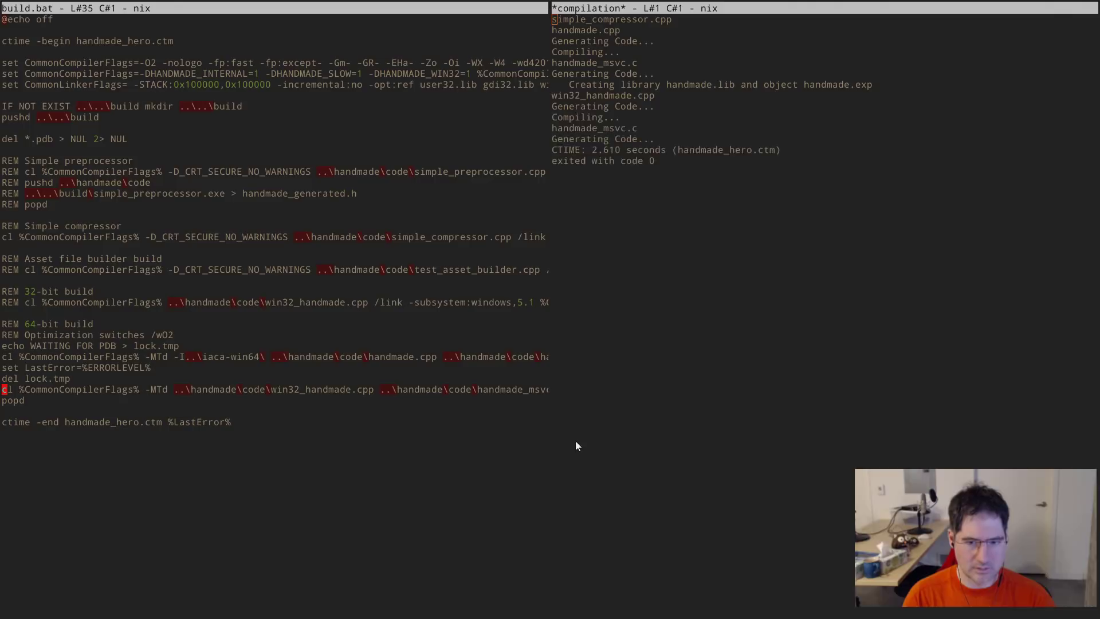
pyautogui.hotkey('alt', 'Tab')
# - Confirm the rebuilt win32_handmade.exe is listed in w:\build
pyautogui.write('dir win32_handmade.exe')
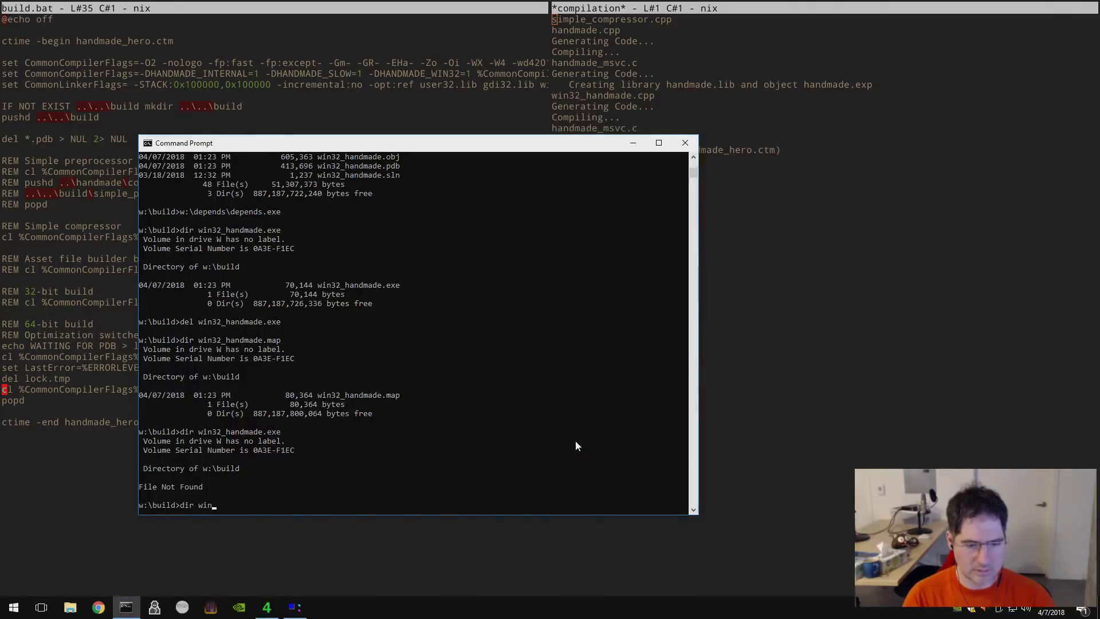
pyautogui.press('Return')
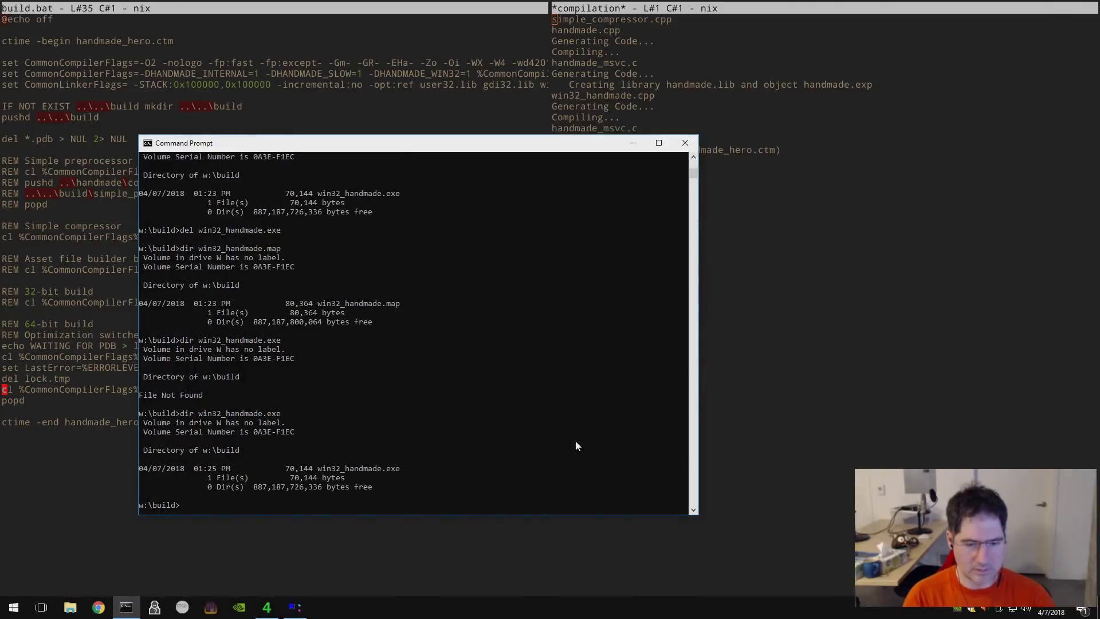
pyautogui.hotkey('alt', 'Tab')
pyautogui.hotkey('alt', 'Tab')
pyautogui.press('Tab')
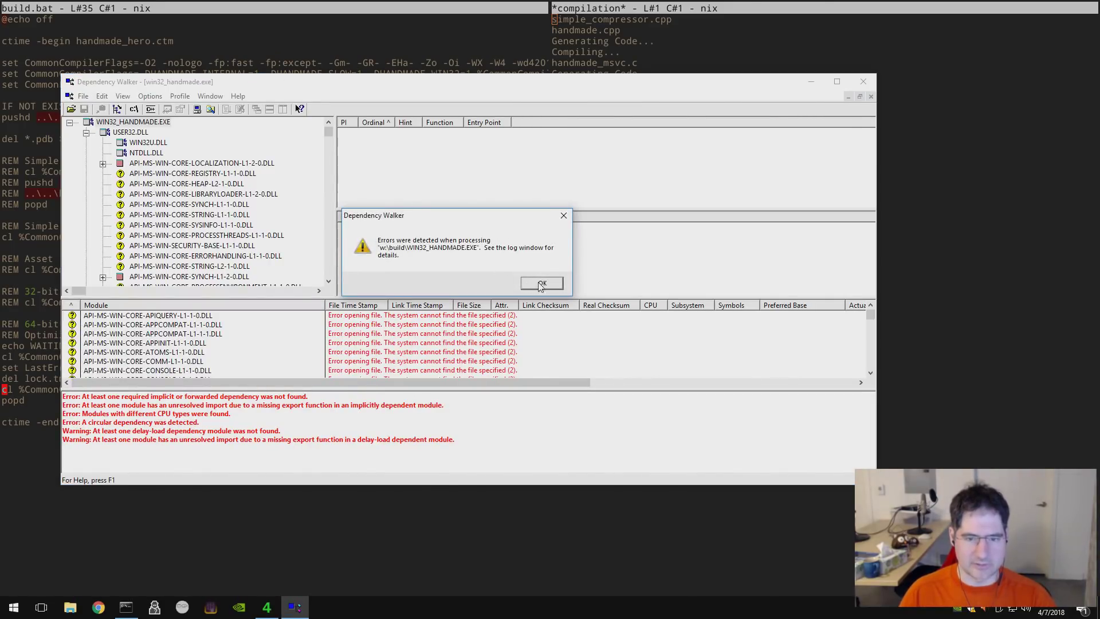
# - Dismiss Dependency Walker's error, inspect the API sets and USER32.DLL, then close it
pyautogui.click(542, 284)
pyautogui.click(219, 195)
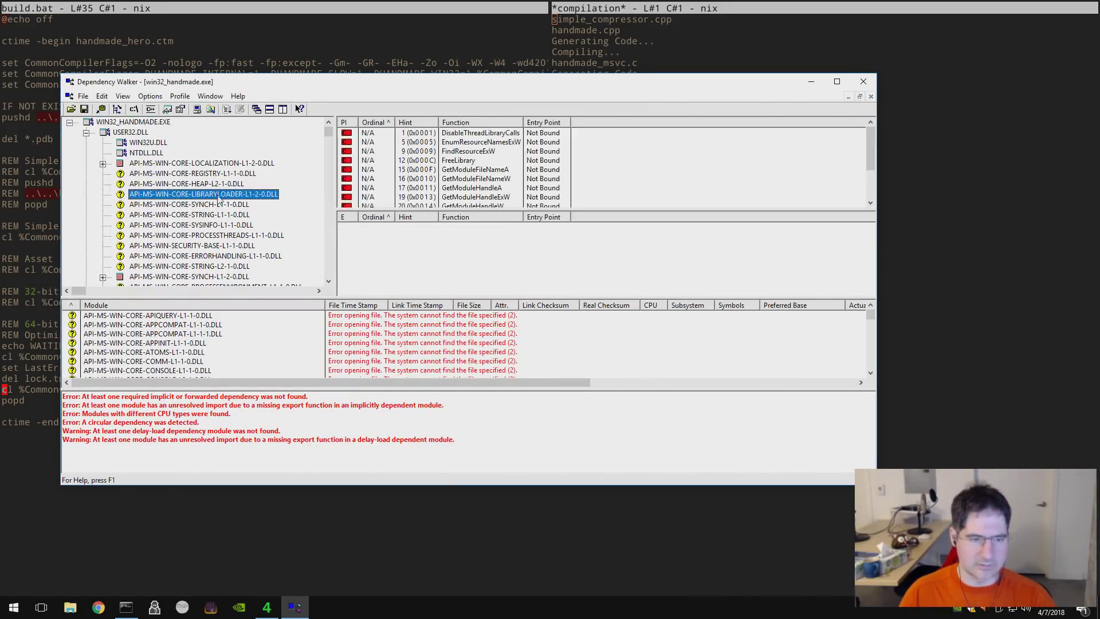
pyautogui.click(134, 164)
pyautogui.click(120, 135)
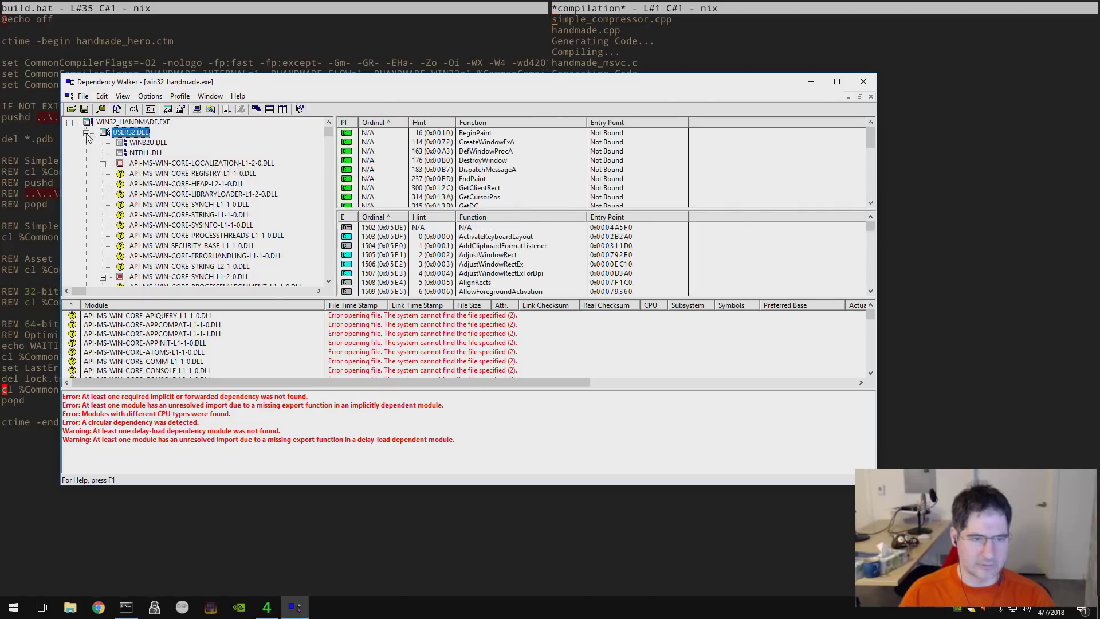
pyautogui.doubleClick(68, 84)
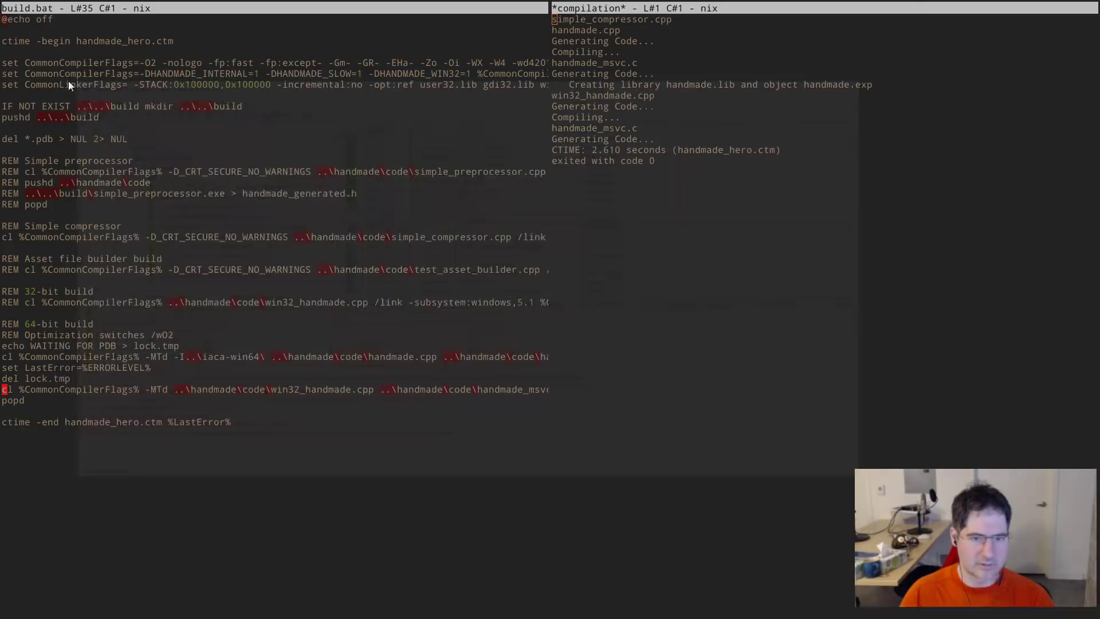
# - Rebuild the project and relaunch w:\depends\depends.exe from the Command Prompt
pyautogui.click(207, 295)
pyautogui.hotkey('alt', 'm')
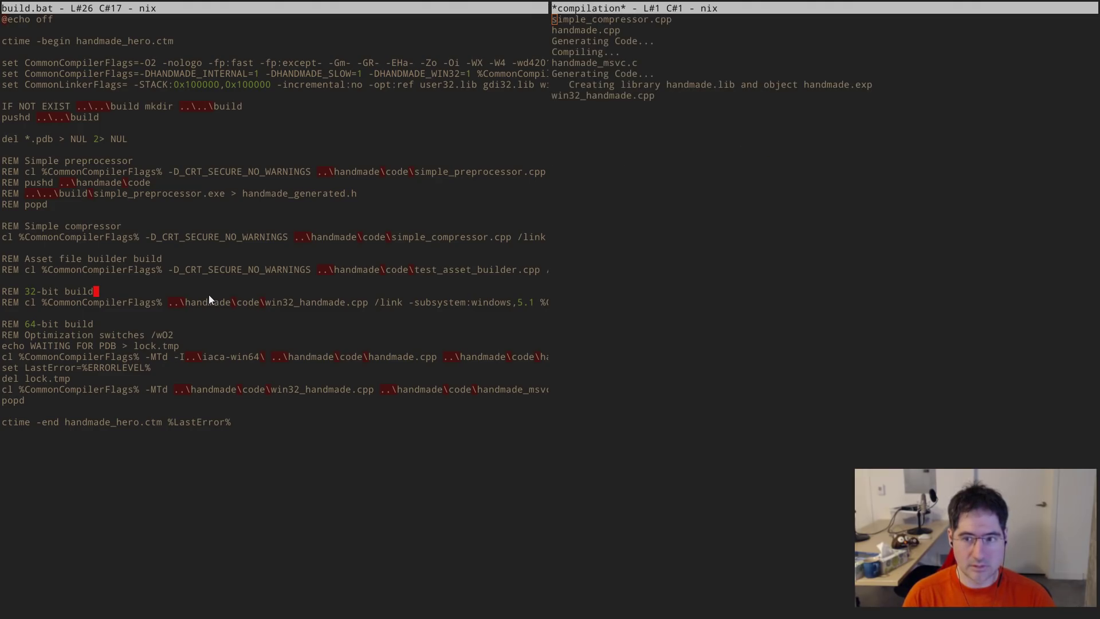
pyautogui.hotkey('alt', 'Tab')
pyautogui.press('Up')
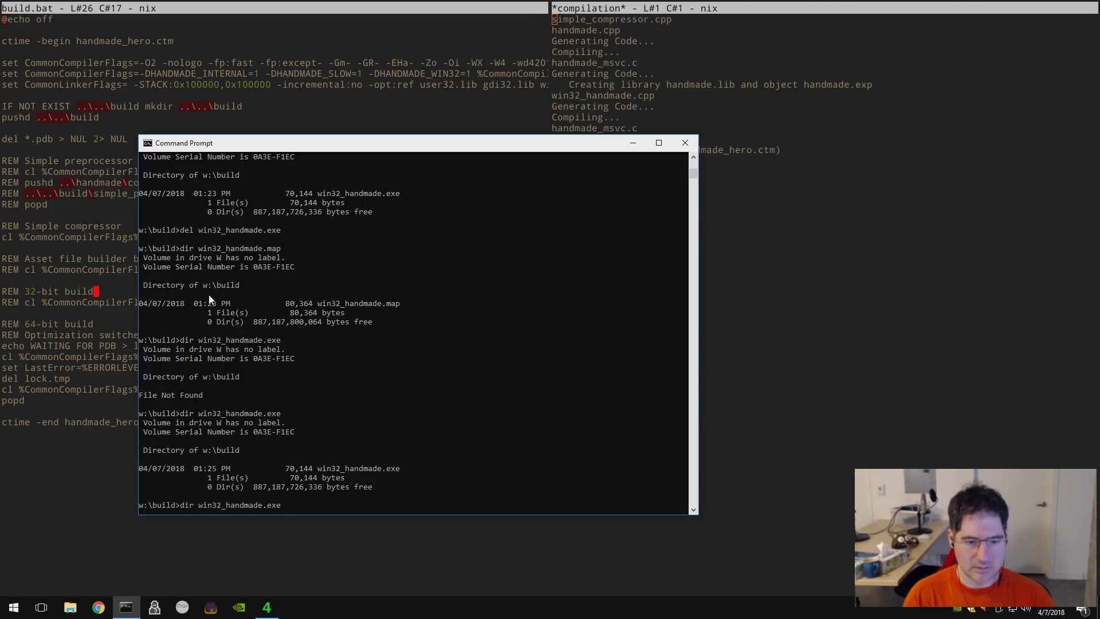
pyautogui.press('Up')
pyautogui.press('Up')
pyautogui.press('Up')
pyautogui.press('Up')
pyautogui.press('Up')
pyautogui.press('Return')
pyautogui.click(69, 96)
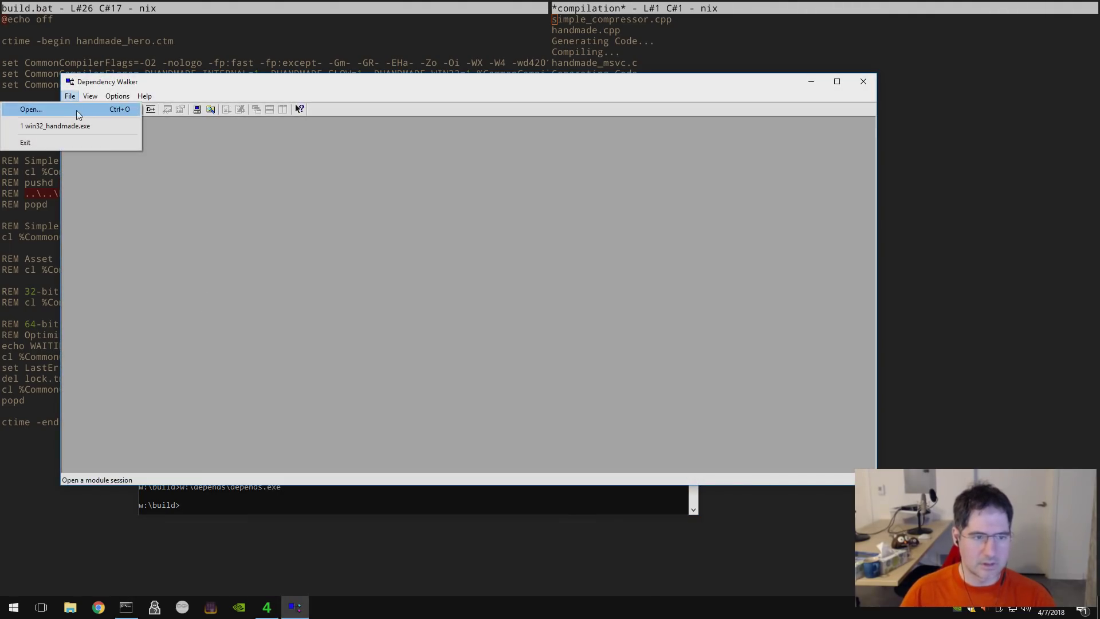
# - Reopen win32_handmade.exe in Dependency Walker and check Task Manager's process list from the top
pyautogui.click(74, 127)
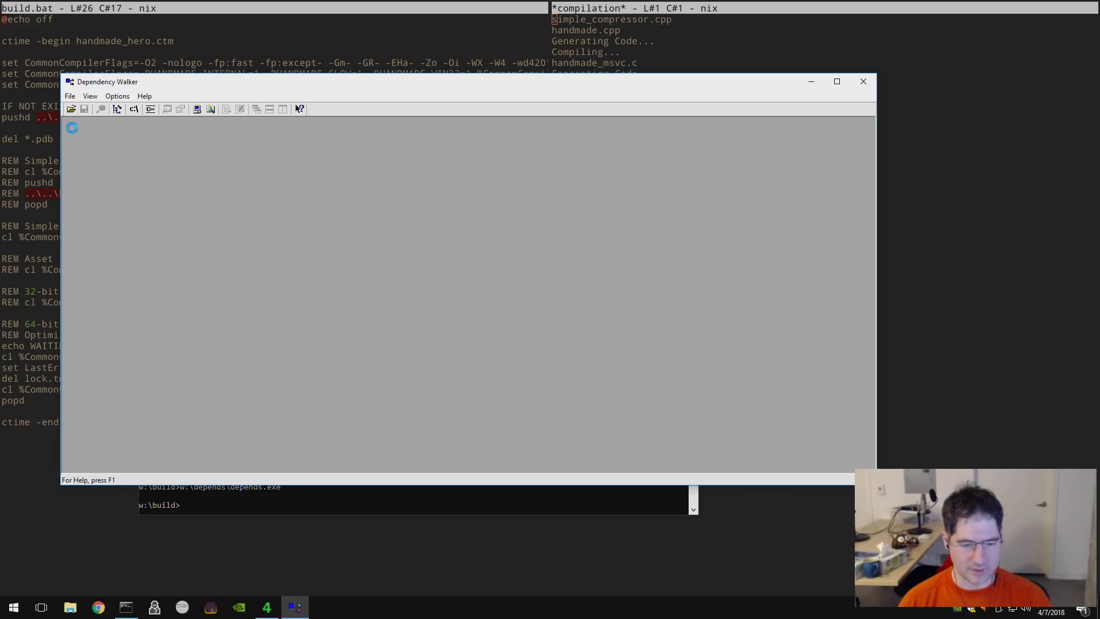
pyautogui.hotkey('ctrl', 'shift', 'Escape')
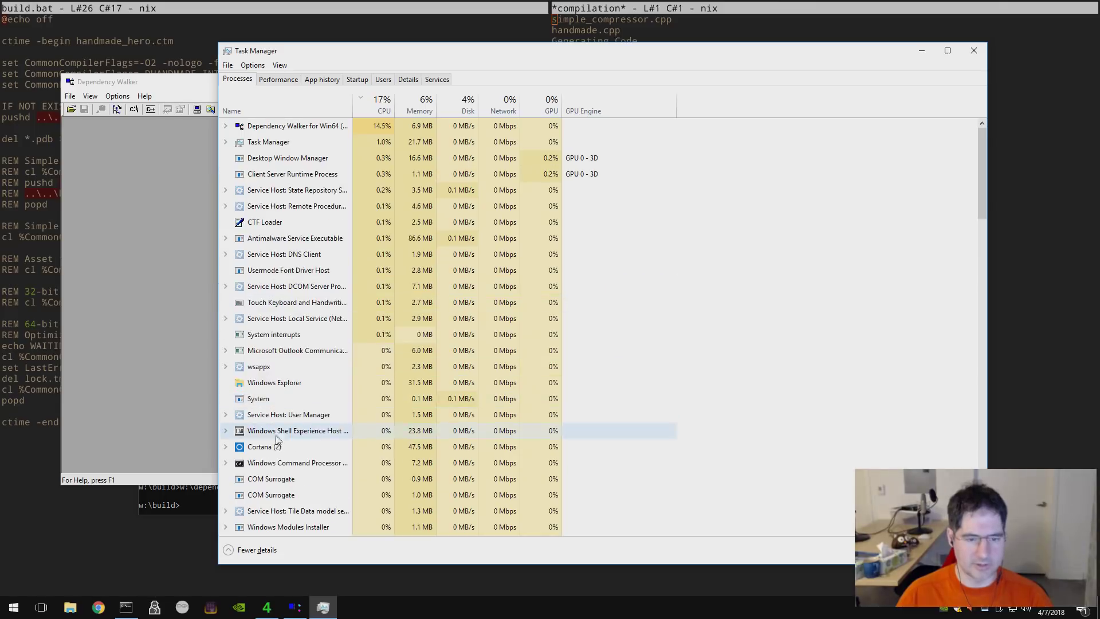
pyautogui.scroll(-15, 305, 468)
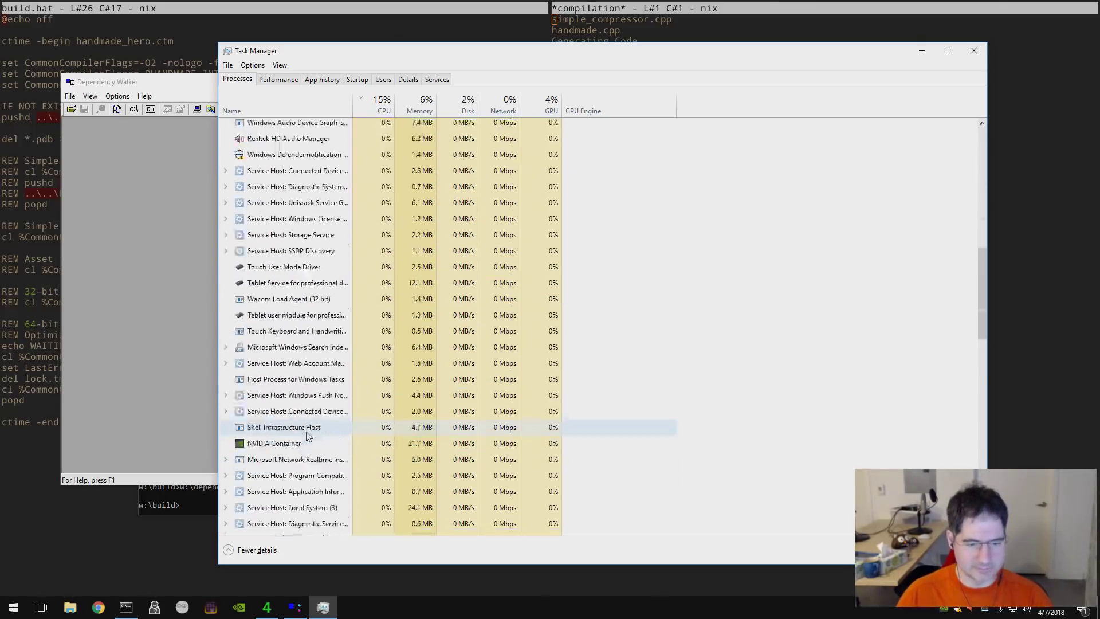
pyautogui.scroll(-10, 309, 440)
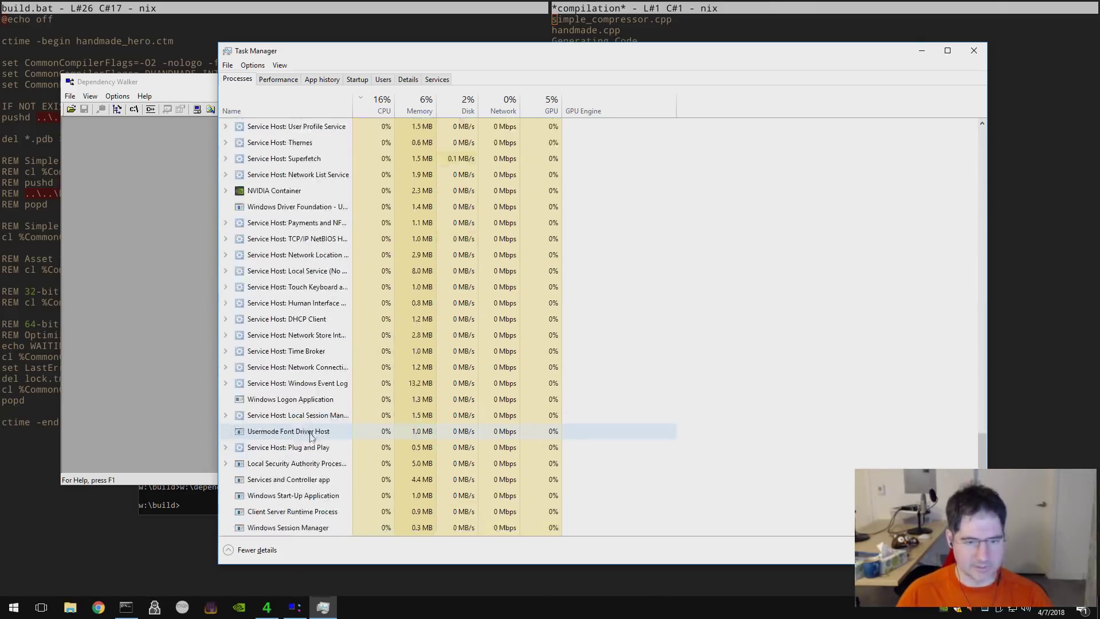
pyautogui.scroll(10, 316, 431)
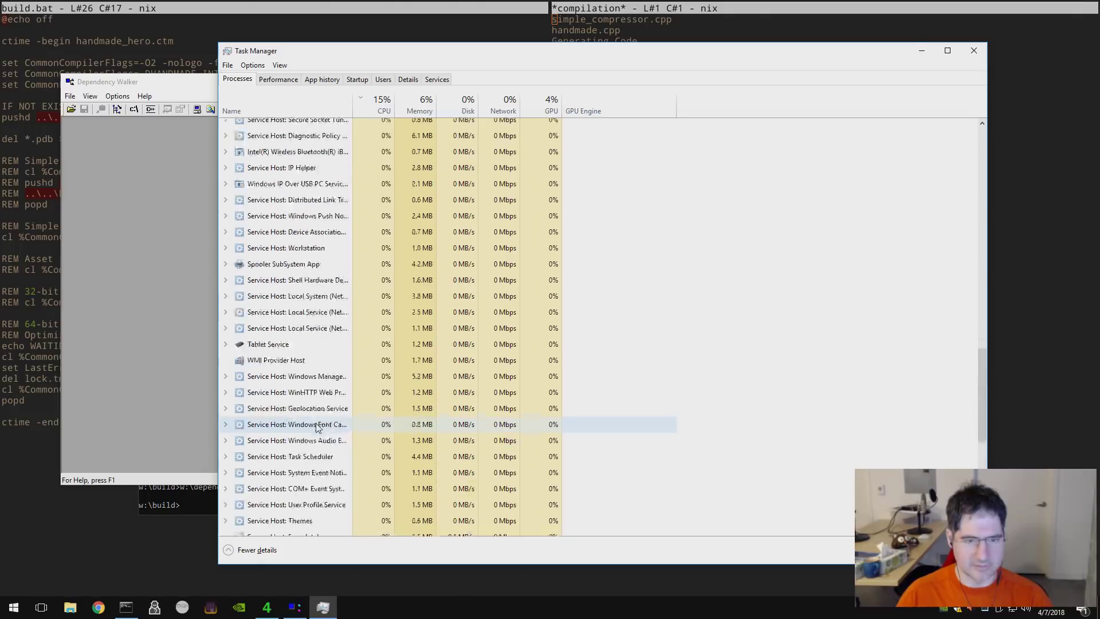
pyautogui.scroll(10, 316, 427)
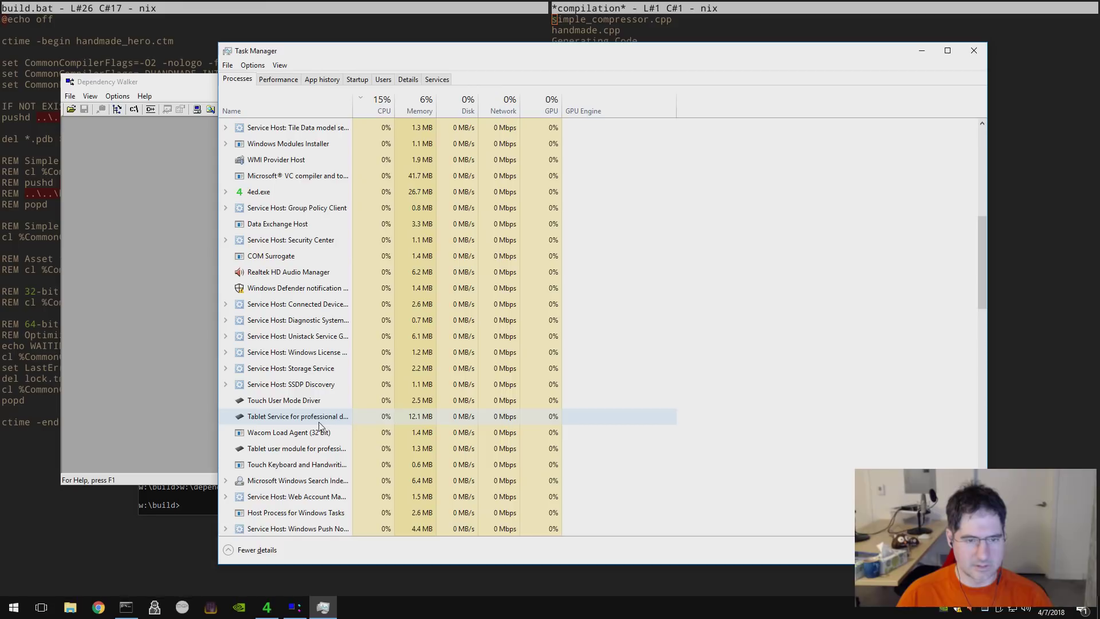
pyautogui.scroll(4, 319, 427)
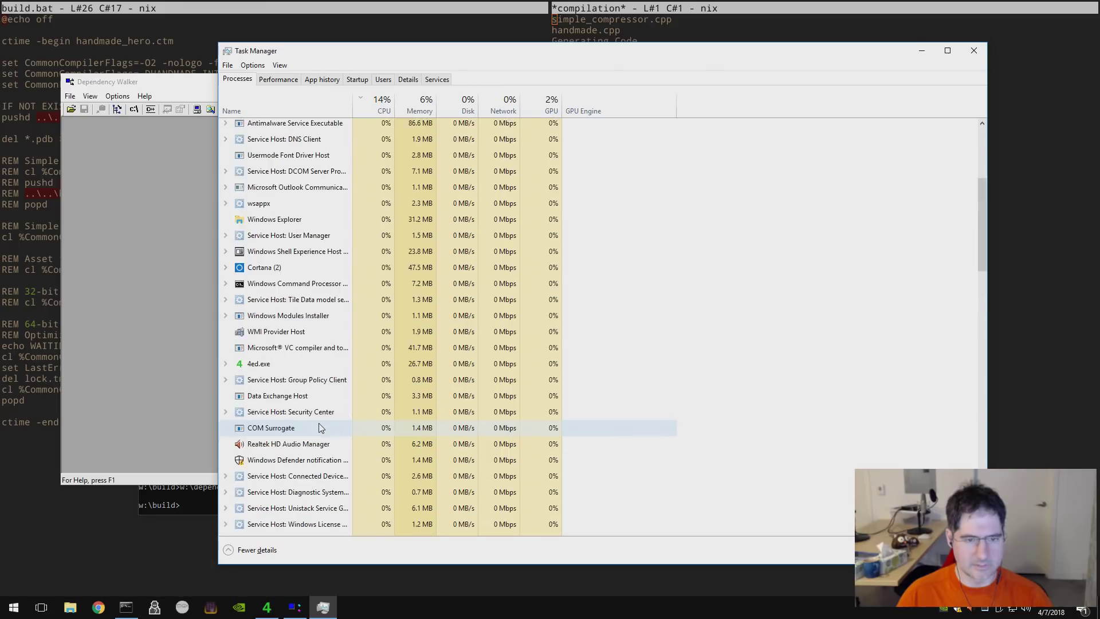
pyautogui.scroll(5, 319, 428)
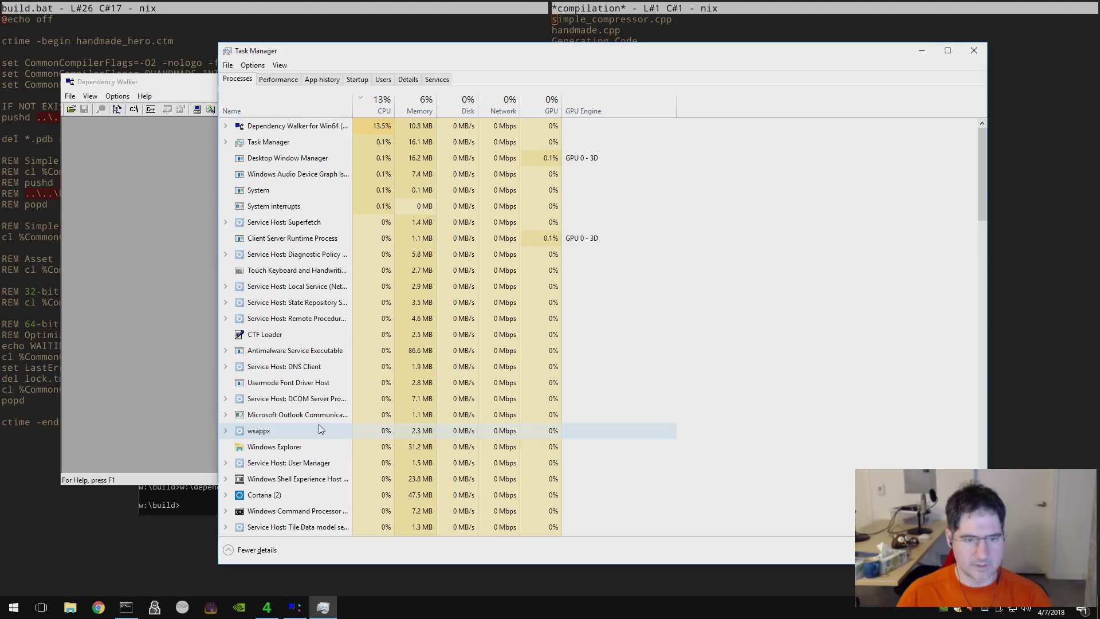
# - Cycle past the hung Dependency Walker and run msdev to launch Visual Studio 2017
pyautogui.click(41, 422)
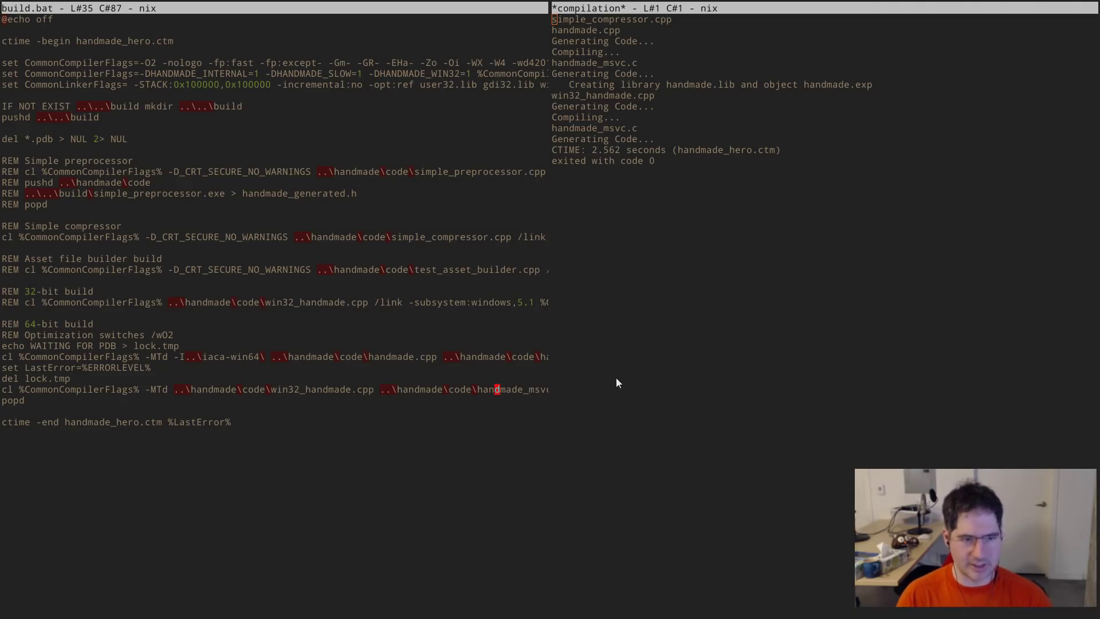
pyautogui.hotkey('alt', 'Tab')
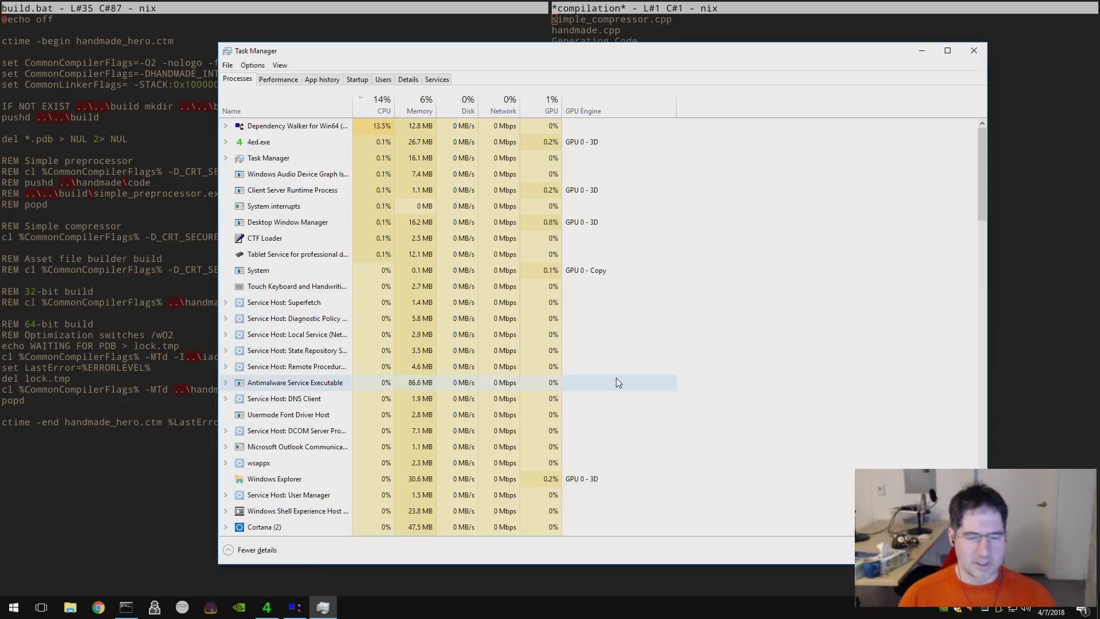
pyautogui.hotkey('alt', 'Tab')
pyautogui.hotkey('alt', 'Tab')
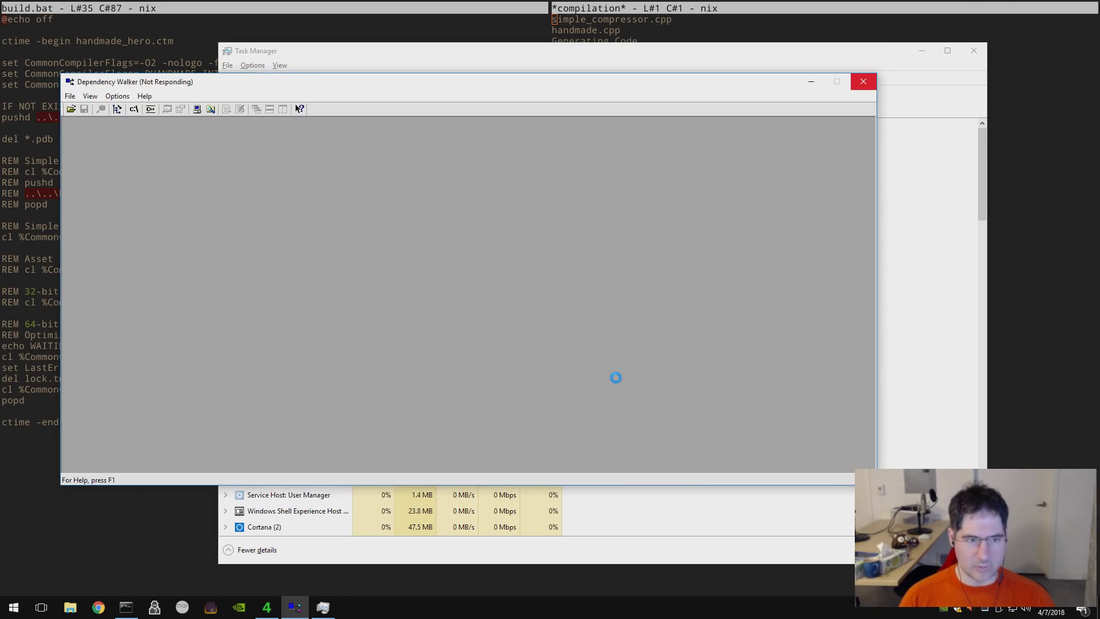
pyautogui.hotkey('alt', 'Tab')
pyautogui.hotkey('alt', 'Tab')
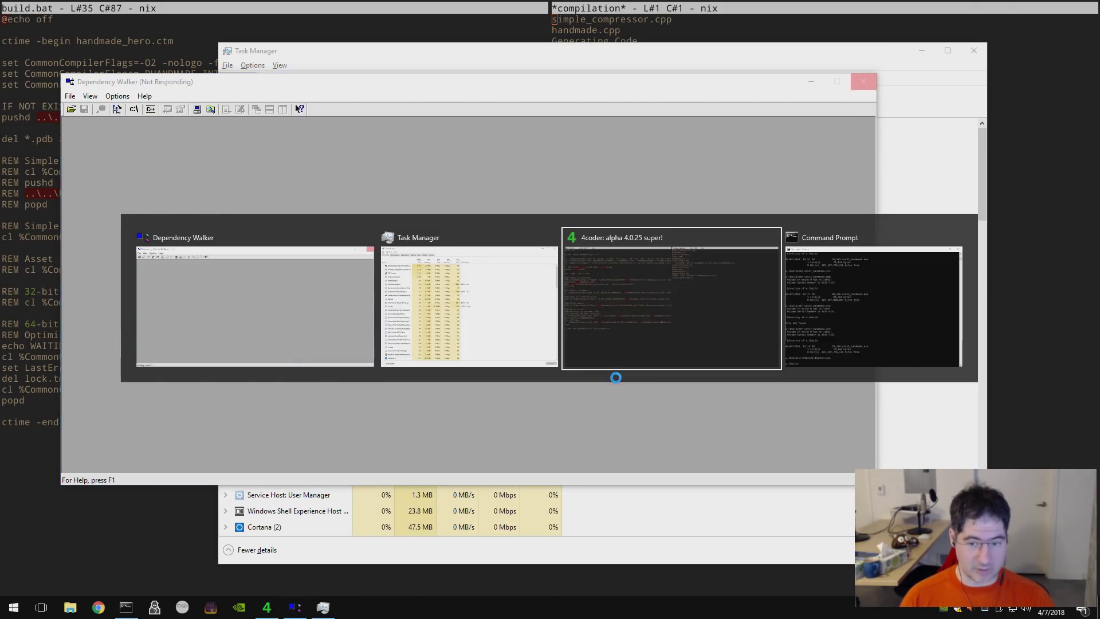
pyautogui.hotkey('alt', 'Tab')
pyautogui.hotkey('alt', 'Tab')
pyautogui.hotkey('alt', 'Tab')
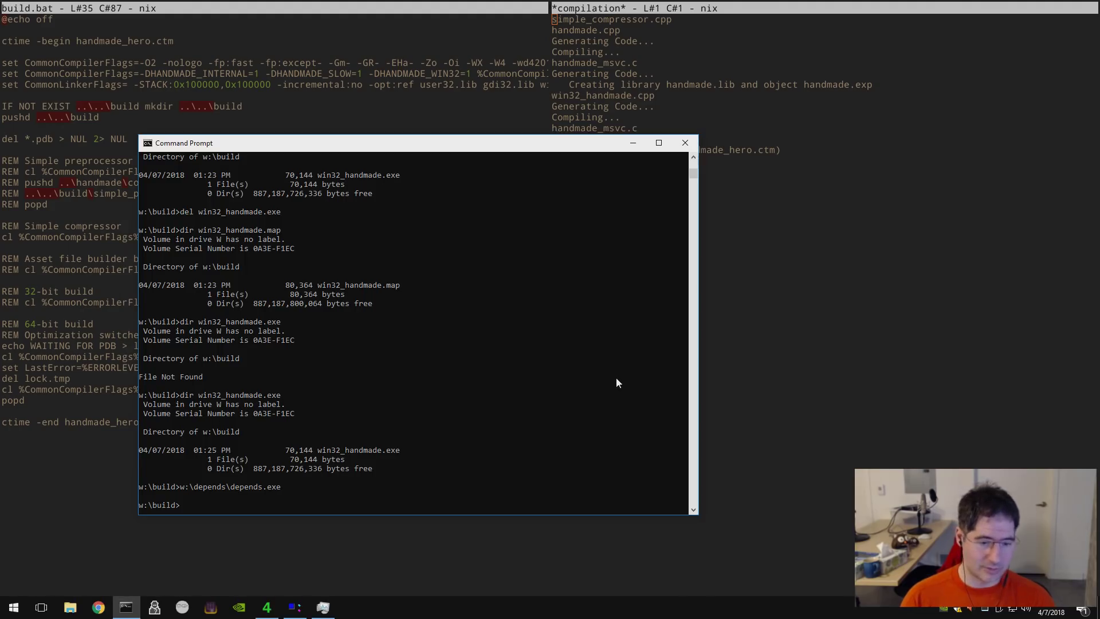
pyautogui.write('msdev')
pyautogui.press('Return')
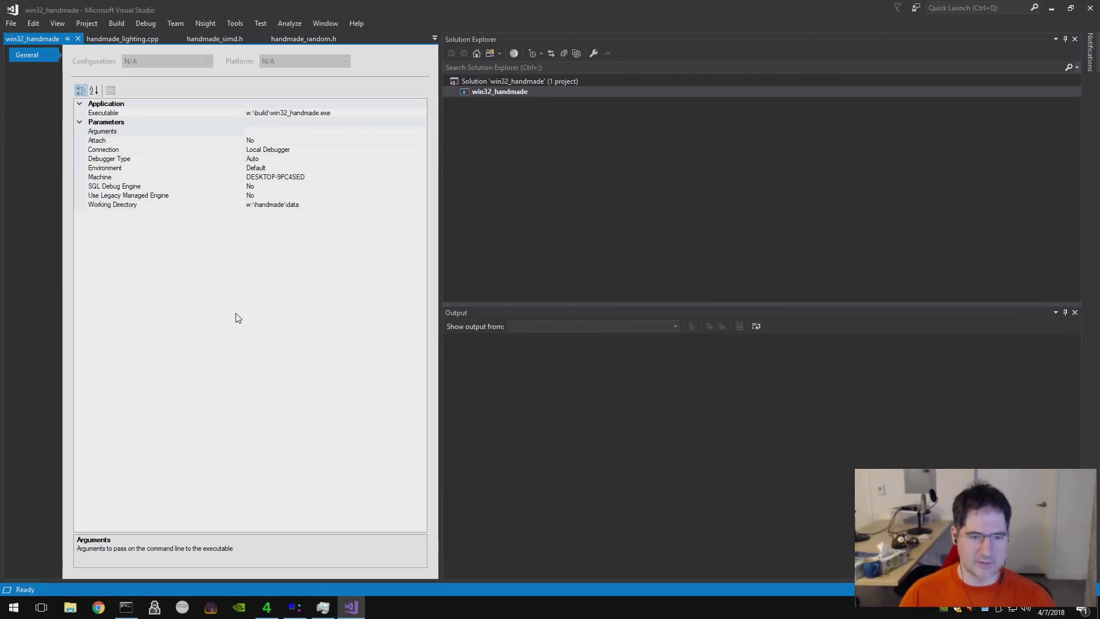
# - Start debugging win32_handmade with F5, then close Visual Studio and stop the debug session
pyautogui.press('F5')
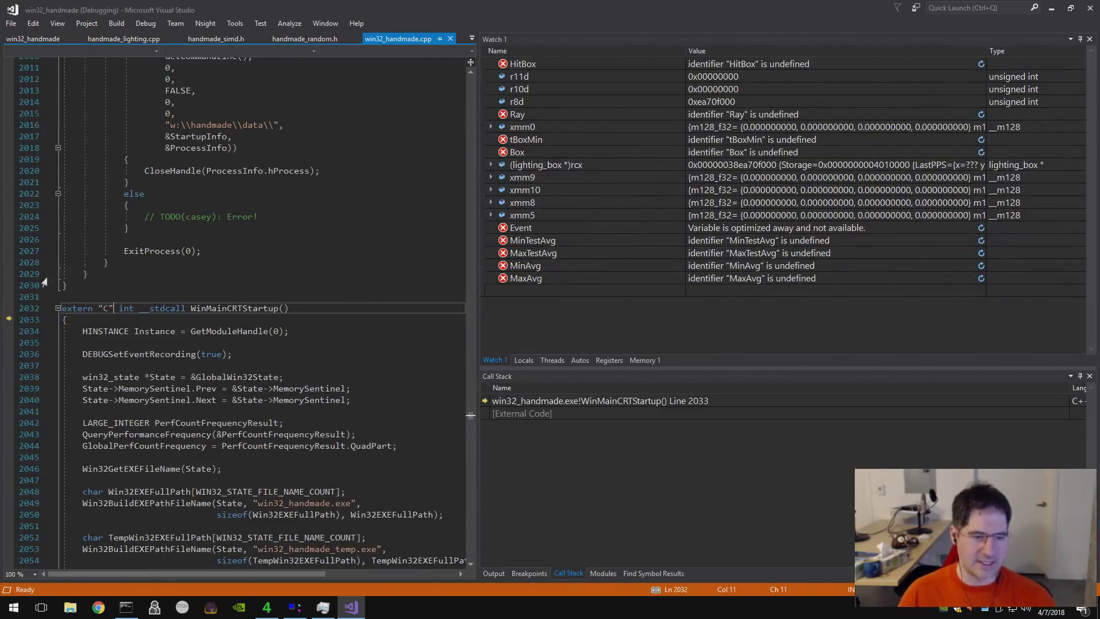
pyautogui.click(171, 332)
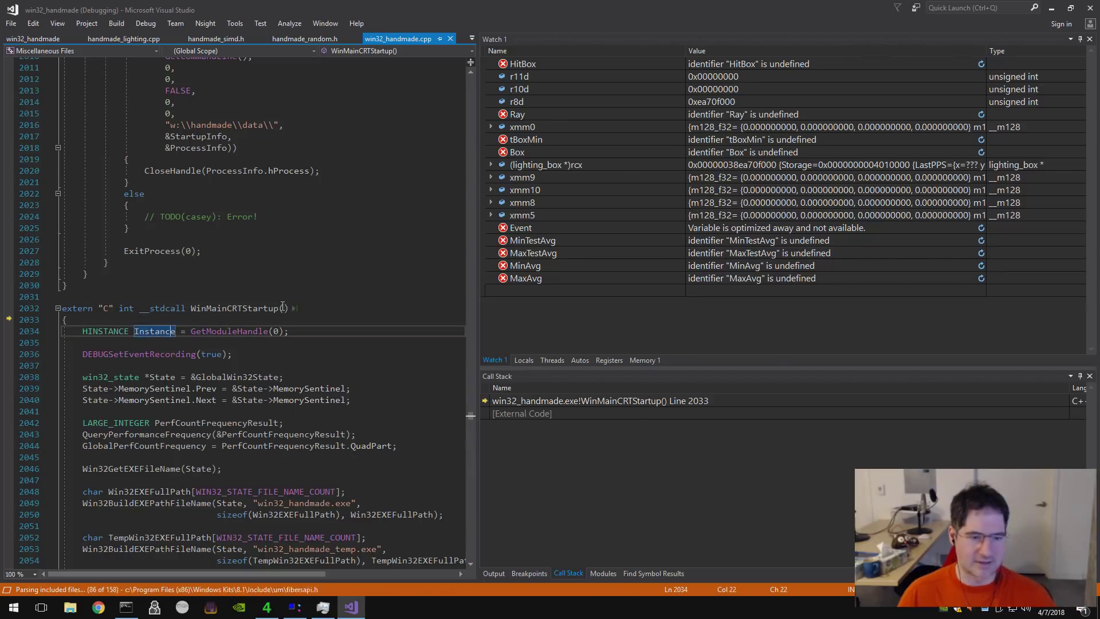
pyautogui.click(284, 308)
pyautogui.doubleClick(1, 6)
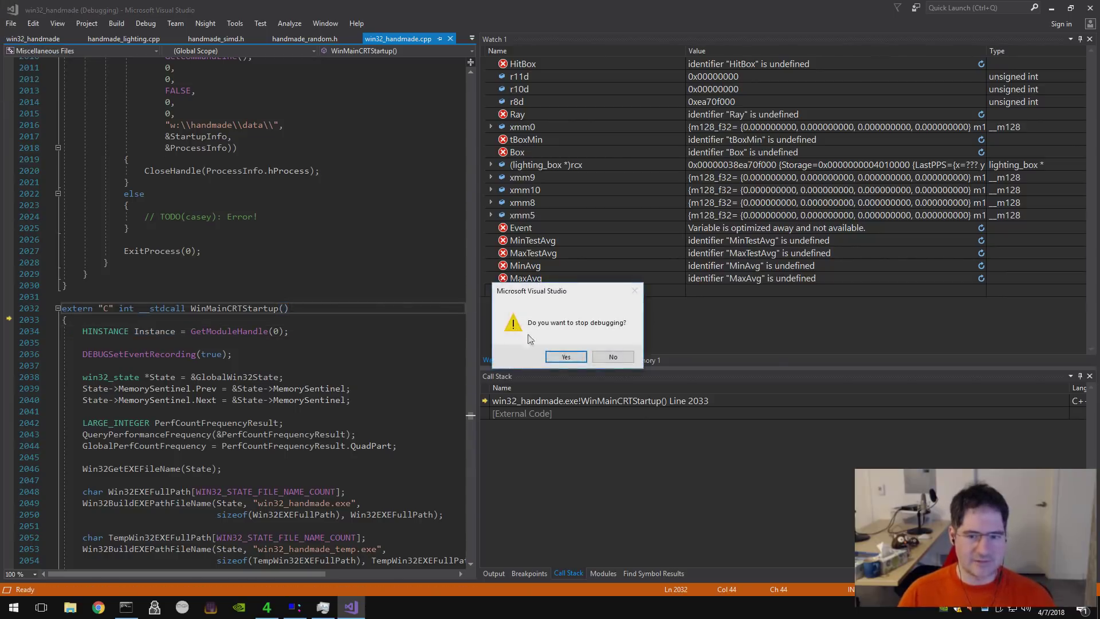
pyautogui.click(575, 355)
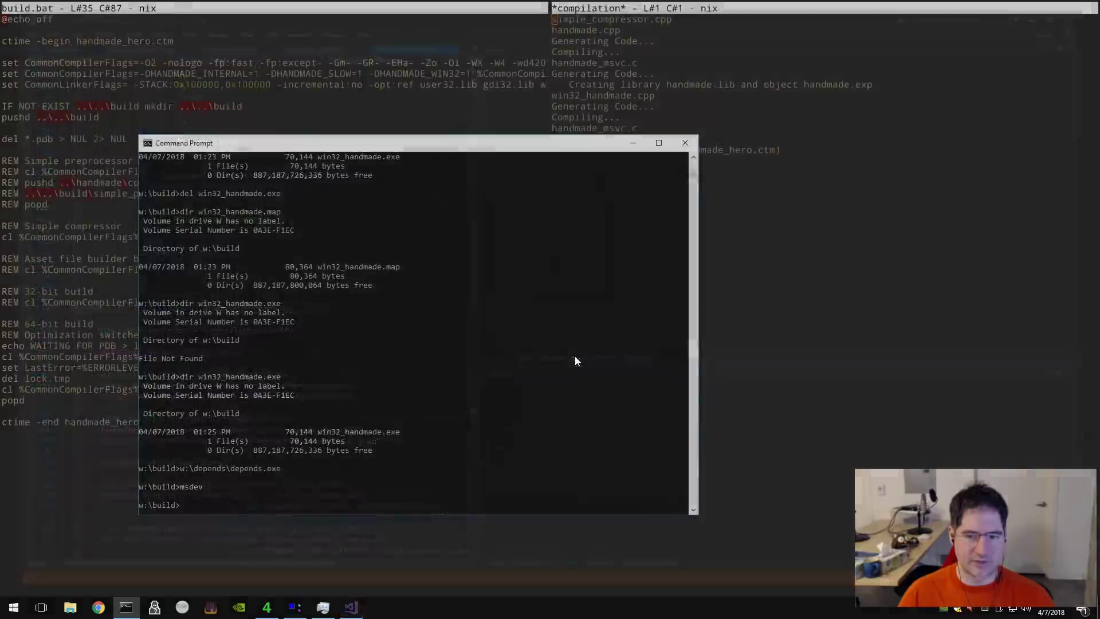
# - Return to 4coder with the caret on build.bat's win32_handmade.cpp build line
pyautogui.click(99, 314)
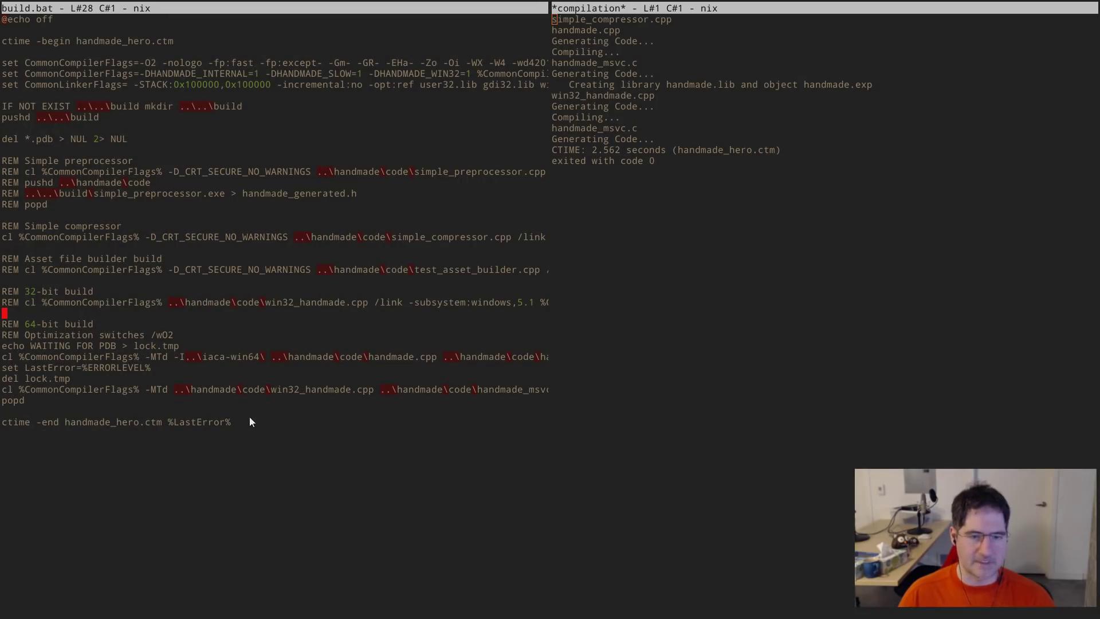
pyautogui.click(274, 389)
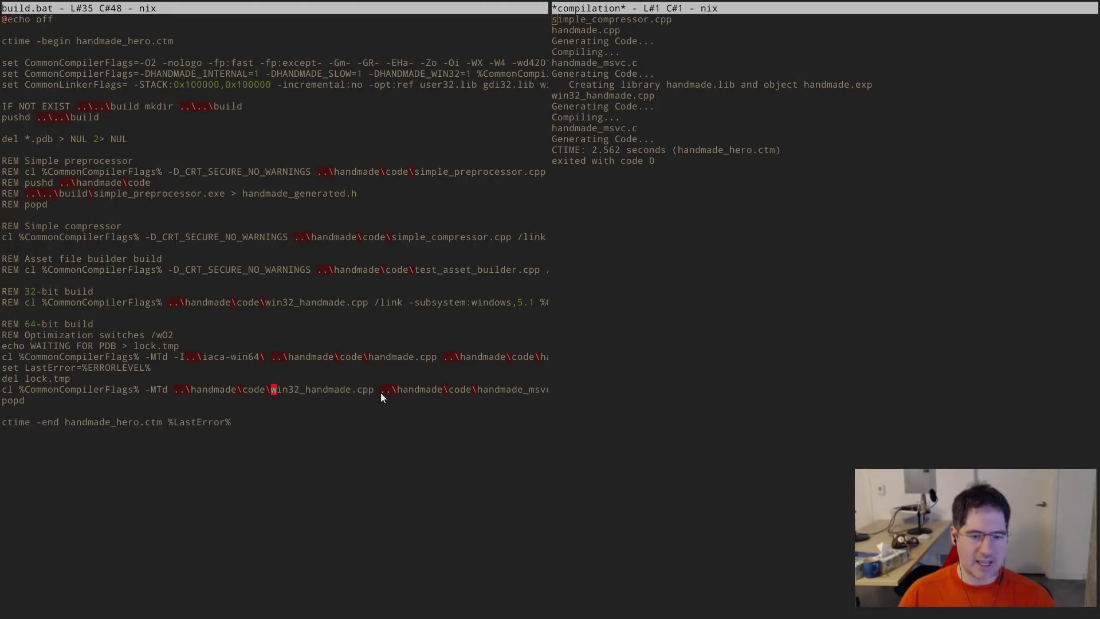
pyautogui.hotkey('ctrl', 'Right')
pyautogui.hotkey('ctrl', 'Right')
pyautogui.hotkey('ctrl', 'Right')
pyautogui.hotkey('ctrl', 'Right')
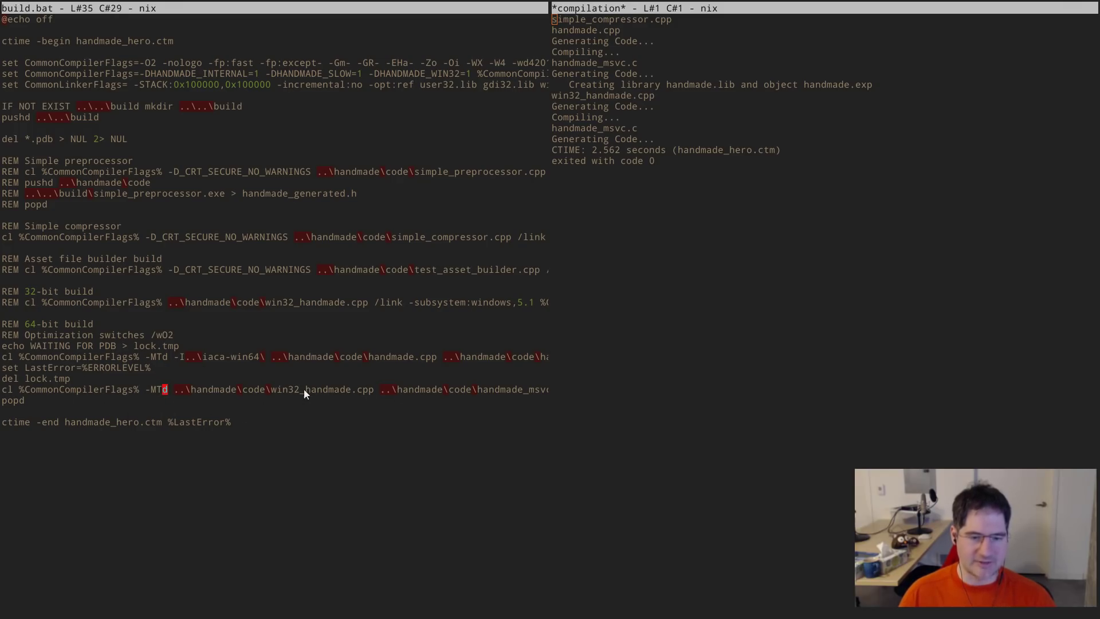
# - Show win32_handmade.cpp in 4coder's right pane beside build.bat
pyautogui.press('End')
pyautogui.press('Down')
pyautogui.hotkey('alt', 'shift', 'f')
pyautogui.write('win32_handmade.h')
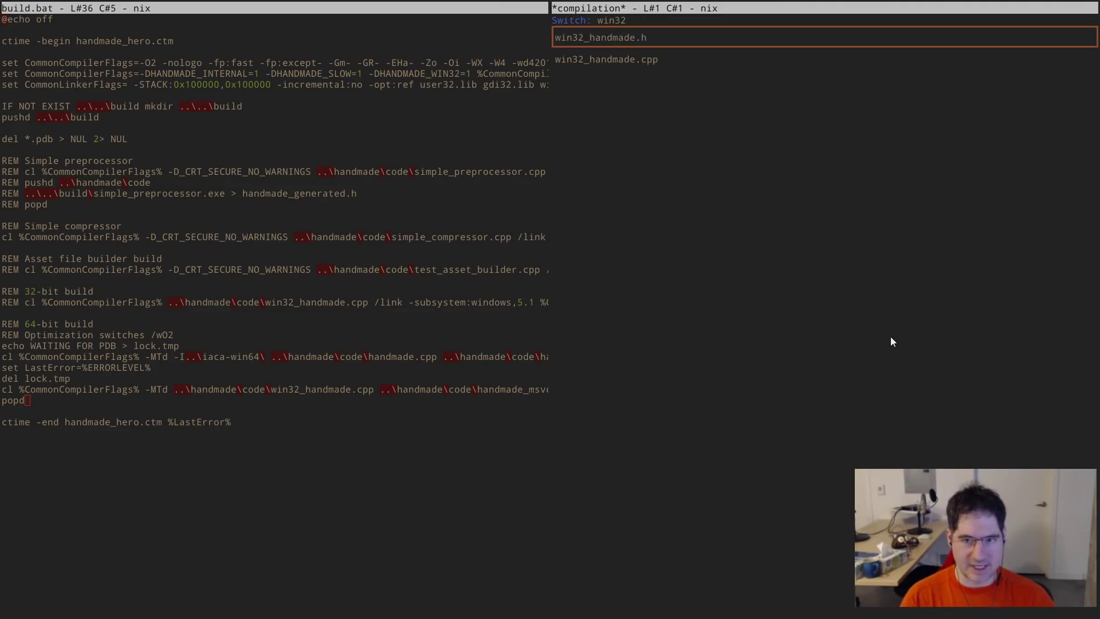
pyautogui.press('Return')
pyautogui.hotkey('alt', 'c')
# - Step through win32_handmade.cpp's #include lines down to <stdio.h>
pyautogui.press('Down')
pyautogui.press('Down')
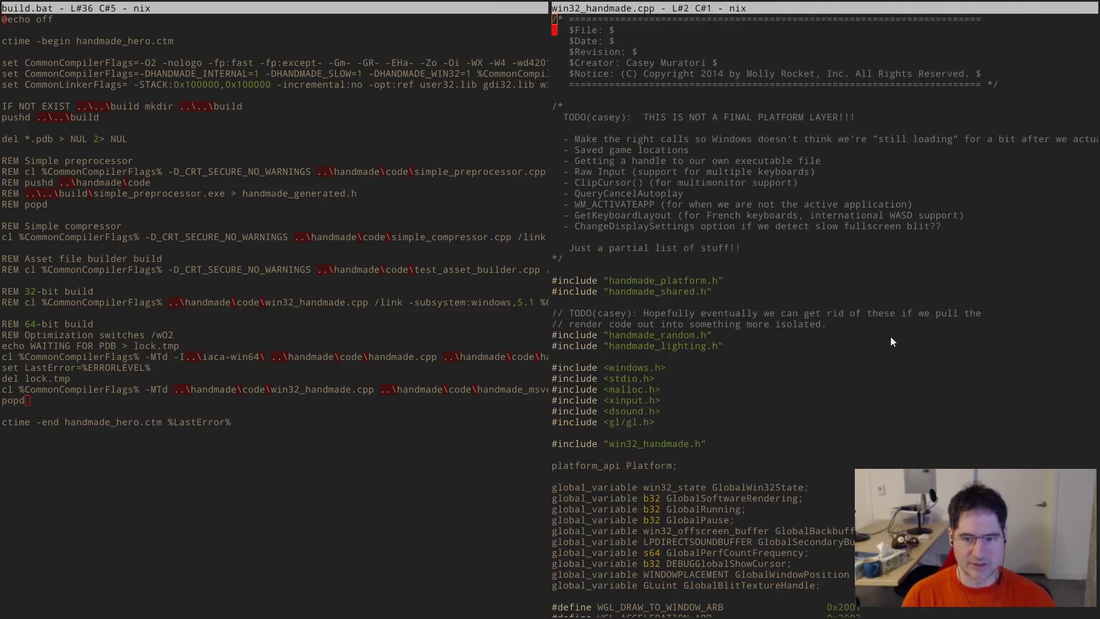
pyautogui.press('Down')
pyautogui.press('Down')
pyautogui.press('Down')
pyautogui.press('Down')
pyautogui.press('Down')
pyautogui.press('Down')
pyautogui.press('Down')
pyautogui.press('Down')
pyautogui.press('Down')
pyautogui.press('Down')
pyautogui.press('Down')
pyautogui.press('Down')
pyautogui.press('Down')
pyautogui.press('Down')
pyautogui.press('Down')
pyautogui.press('Down')
pyautogui.press('Down')
pyautogui.press('Down')
pyautogui.press('Down')
pyautogui.press('Down')
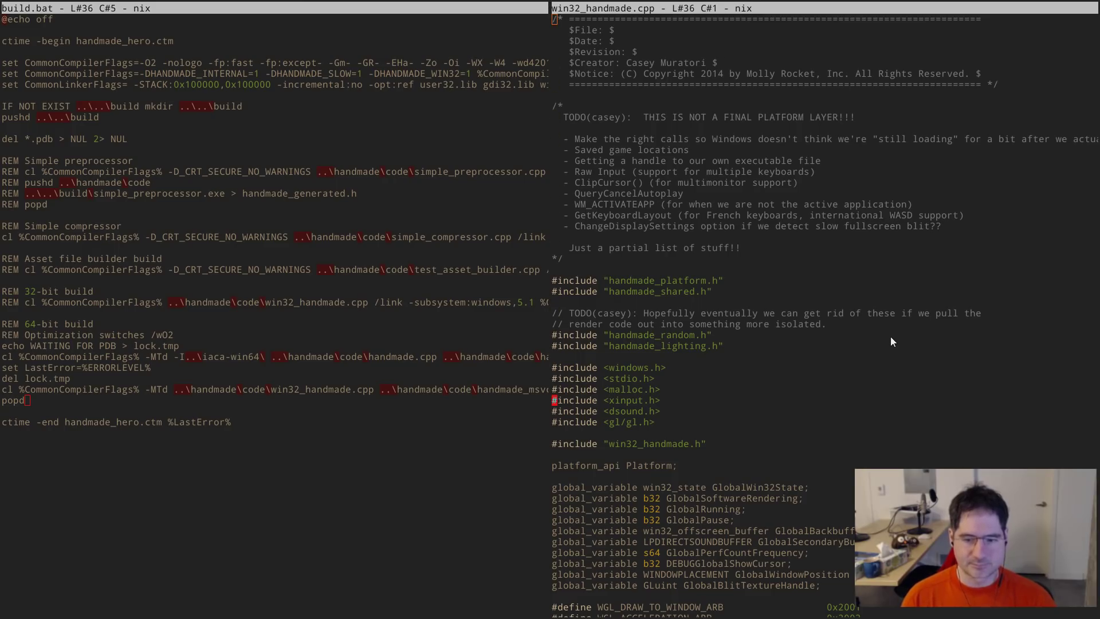
pyautogui.press('Up')
pyautogui.press('Up')
pyautogui.press('Up')
pyautogui.press('Up')
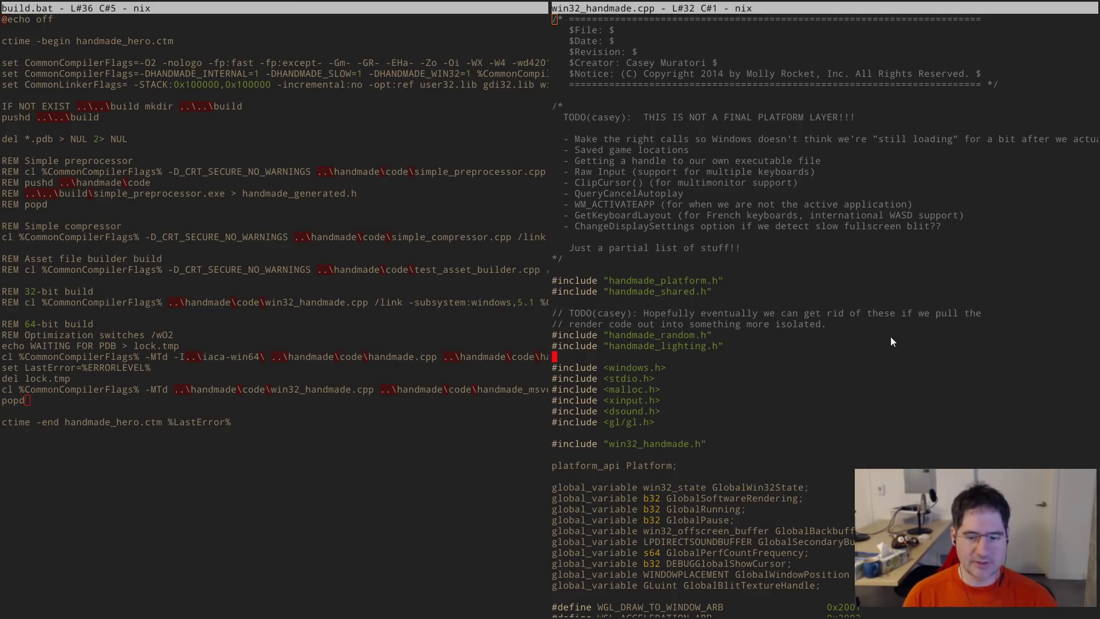
pyautogui.press('Down')
pyautogui.press('Down')
pyautogui.press('End')
pyautogui.hotkey('ctrl', 'Left')
pyautogui.press('Down')
pyautogui.press('Down')
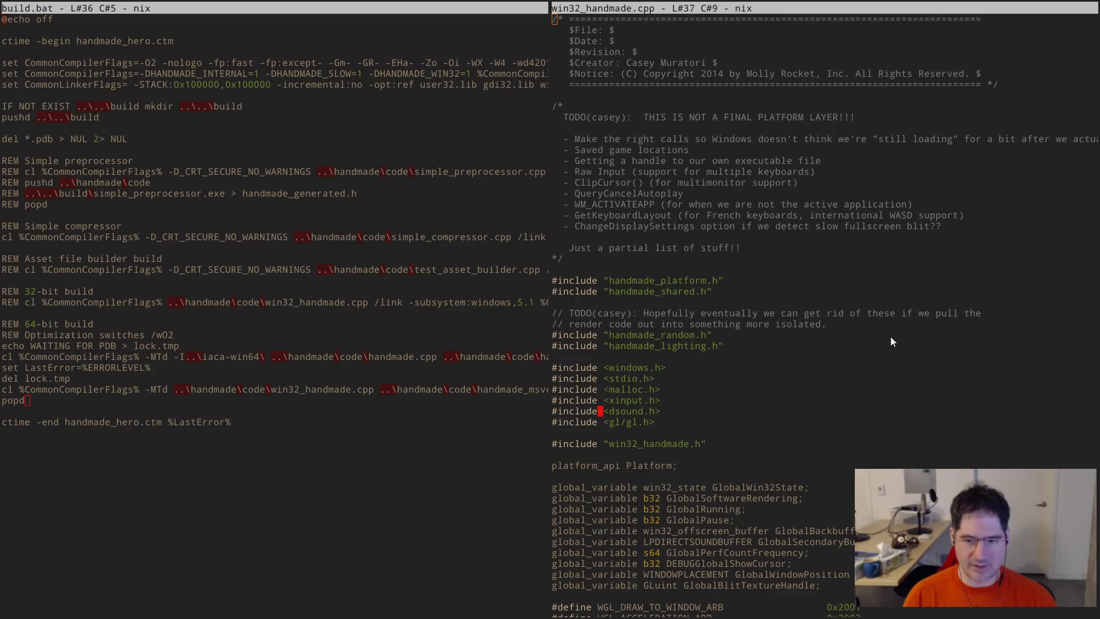
pyautogui.press('Up')
pyautogui.press('Up')
pyautogui.press('Up')
pyautogui.press('Up')
pyautogui.press('Up')
pyautogui.press('Up')
pyautogui.press('Up')
pyautogui.press('Up')
pyautogui.press('Down')
pyautogui.press('Down')
pyautogui.press('Down')
pyautogui.press('Down')
pyautogui.press('Down')
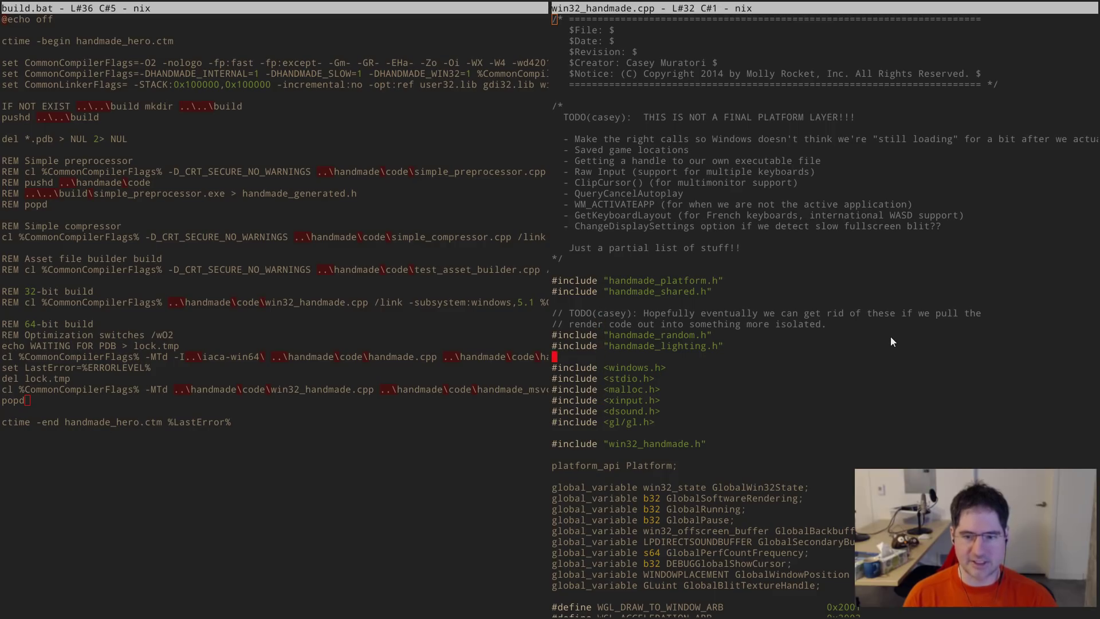
pyautogui.press('End')
pyautogui.press('Down')
pyautogui.press('Left')
pyautogui.press('Left')
pyautogui.press('Left')
pyautogui.press('Left')
pyautogui.press('Left')
pyautogui.press('Left')
pyautogui.press('Left')
pyautogui.press('Left')
pyautogui.press('Left')
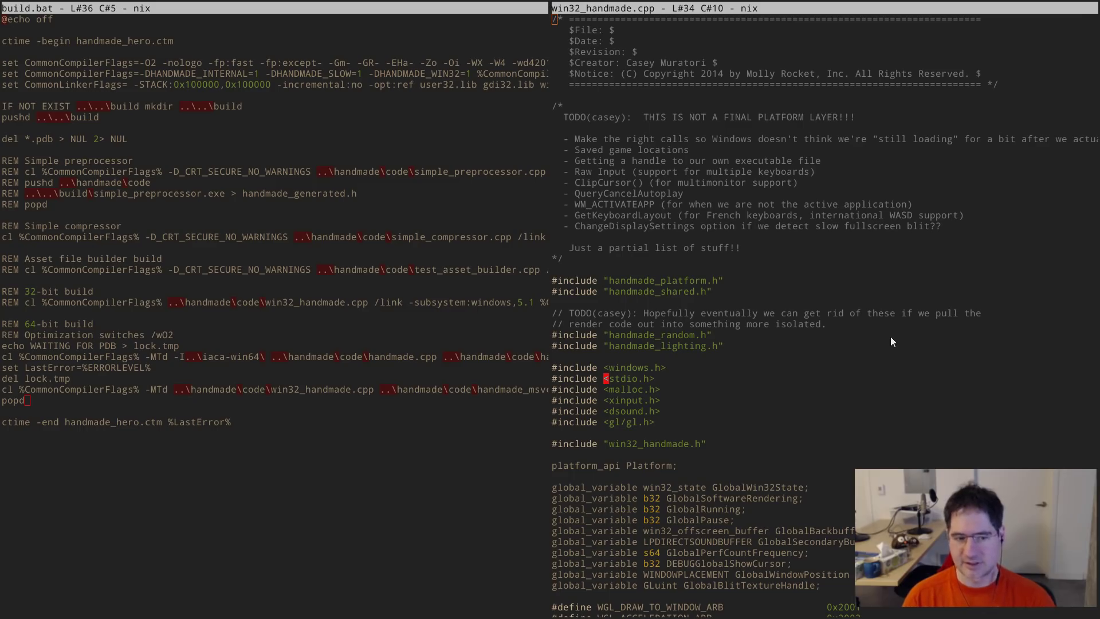
pyautogui.hotkey('alt', 'Tab')
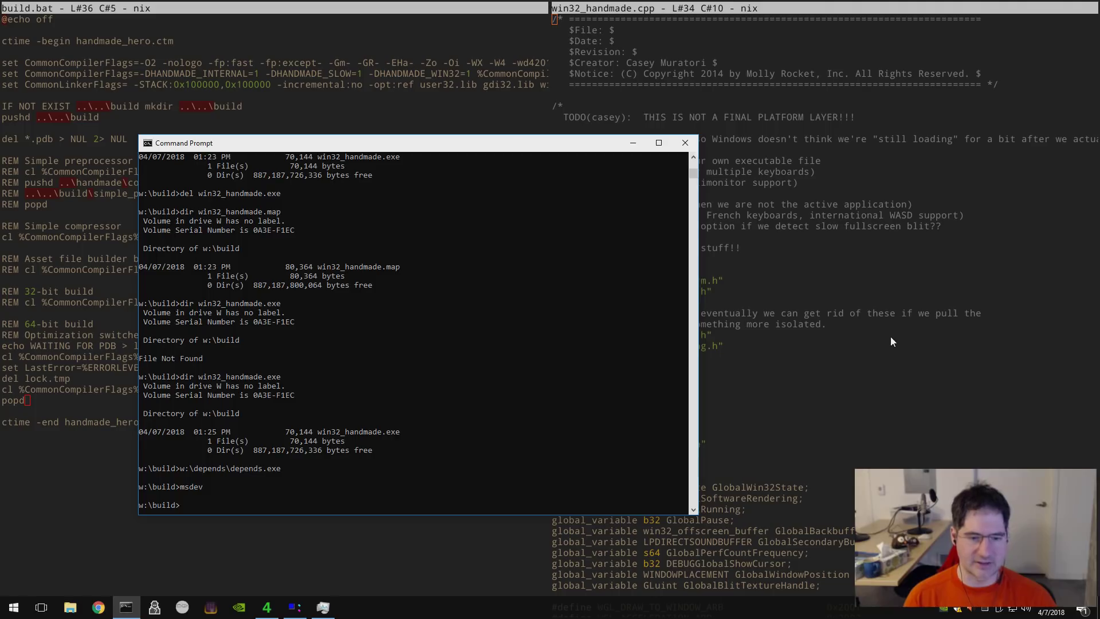
pyautogui.hotkey('alt', 'Tab')
pyautogui.press('Up')
pyautogui.press('Up')
pyautogui.hotkey('alt', 'w')
pyautogui.press('Up')
pyautogui.press('Up')
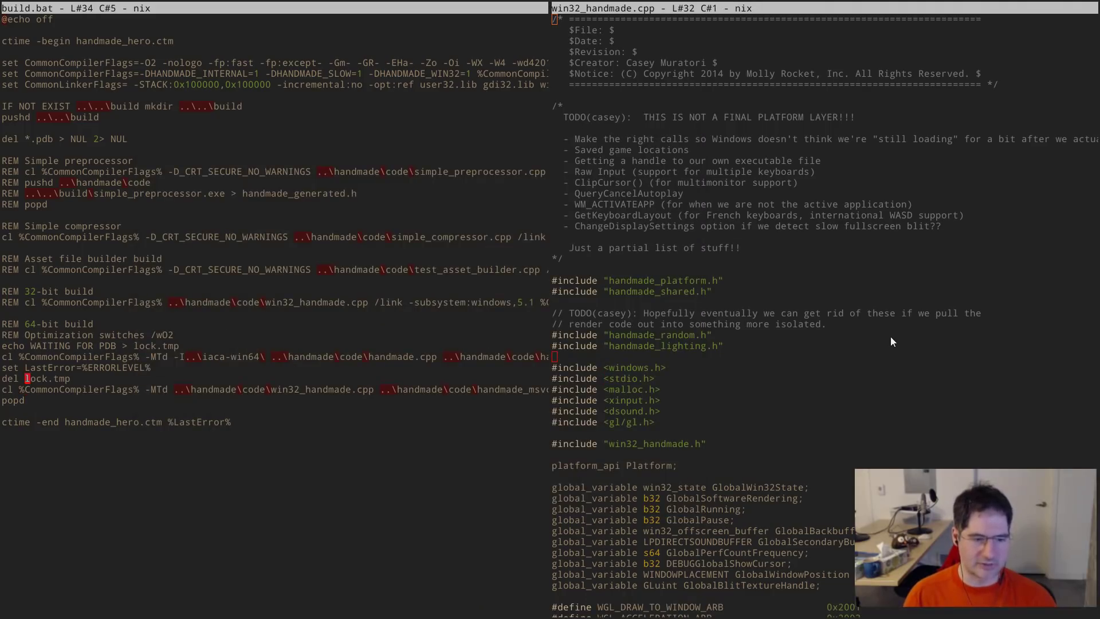
pyautogui.press('Down')
pyautogui.hotkey('ctrl', 'Right')
pyautogui.press('Right')
pyautogui.hotkey('ctrl', 'space')
pyautogui.hotkey('ctrl', 'Right')
pyautogui.hotkey('ctrl', 'Right')
pyautogui.press('Up')
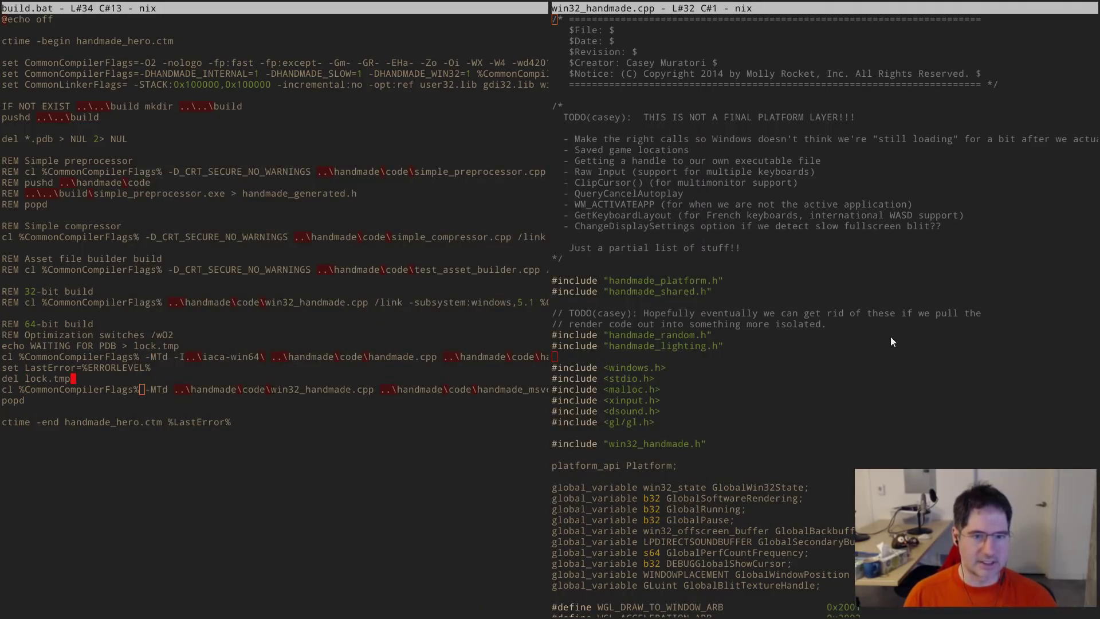
pyautogui.press('Up')
pyautogui.press('Up')
pyautogui.press('Up')
pyautogui.press('Up')
pyautogui.press('Up')
pyautogui.press('Up')
pyautogui.press('Up')
pyautogui.press('Up')
pyautogui.press('Up')
pyautogui.press('Up')
pyautogui.press('Up')
pyautogui.press('Up')
pyautogui.press('Up')
pyautogui.press('Up')
pyautogui.press('Up')
pyautogui.press('Up')
pyautogui.press('Up')
pyautogui.press('Up')
pyautogui.press('Up')
pyautogui.press('Up')
pyautogui.press('End')
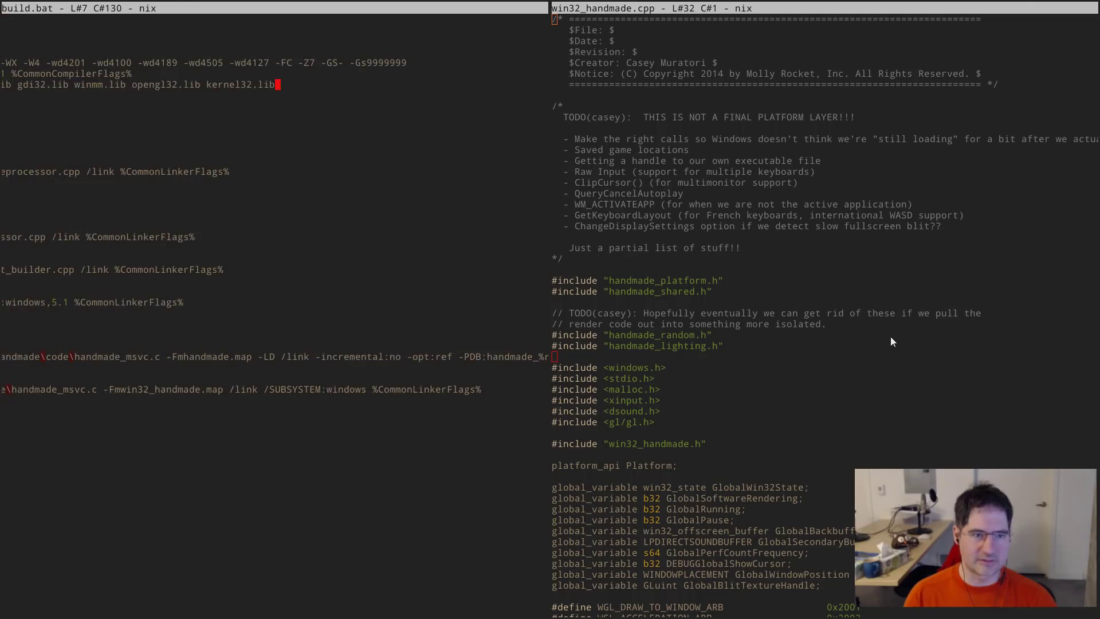
pyautogui.press('Home')
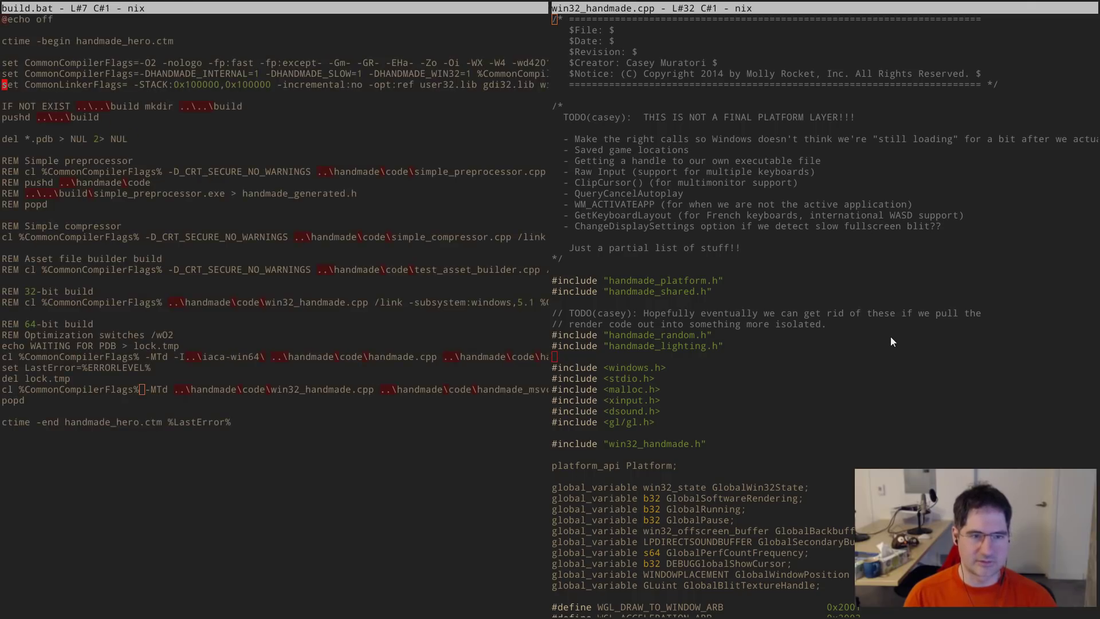
pyautogui.hotkey('ctrl', 'Right')
pyautogui.hotkey('ctrl', 'Right')
pyautogui.hotkey('ctrl', 'Right')
pyautogui.hotkey('ctrl', 'Right')
pyautogui.hotkey('ctrl', 'Right')
pyautogui.press('Up')
pyautogui.hotkey('ctrl', 'Right')
pyautogui.hotkey('ctrl', 'Right')
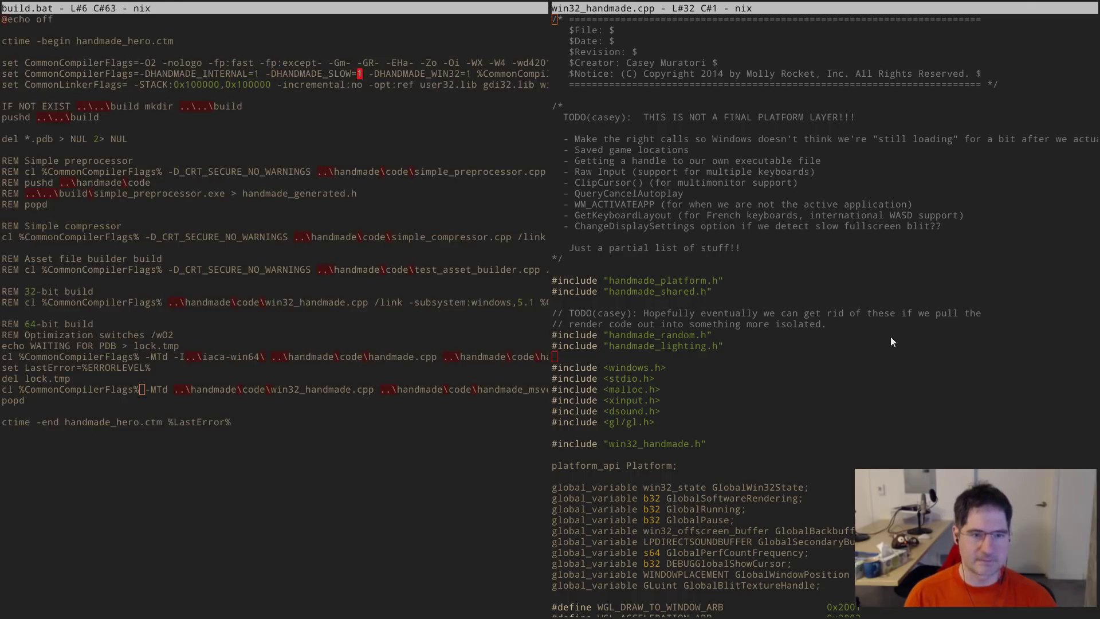
pyautogui.hotkey('ctrl', 'Right')
pyautogui.hotkey('ctrl', 'Right')
pyautogui.press('End')
pyautogui.press('Down')
pyautogui.press('Home')
pyautogui.hotkey('ctrl', 'Right')
pyautogui.press('Up')
pyautogui.press('Up')
pyautogui.hotkey('ctrl', 'Right')
pyautogui.hotkey('ctrl', 'Right')
pyautogui.hotkey('ctrl', 'Right')
pyautogui.hotkey('ctrl', 'Right')
pyautogui.hotkey('ctrl', 'Right')
pyautogui.hotkey('ctrl', 'Right')
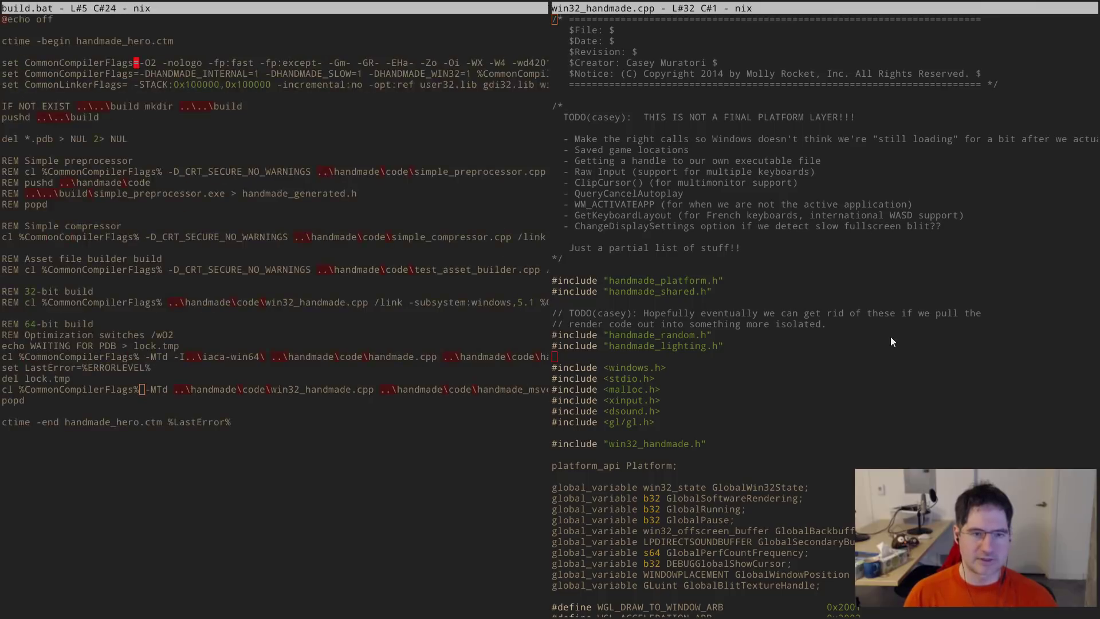
pyautogui.hotkey('ctrl', 'Right')
pyautogui.hotkey('ctrl', 'Right')
pyautogui.hotkey('ctrl', 'Right')
pyautogui.hotkey('ctrl', 'Right')
pyautogui.hotkey('ctrl', 'Right')
pyautogui.hotkey('ctrl', 'Right')
pyautogui.hotkey('ctrl', 'Right')
pyautogui.hotkey('ctrl', 'Right')
pyautogui.hotkey('ctrl', 'Right')
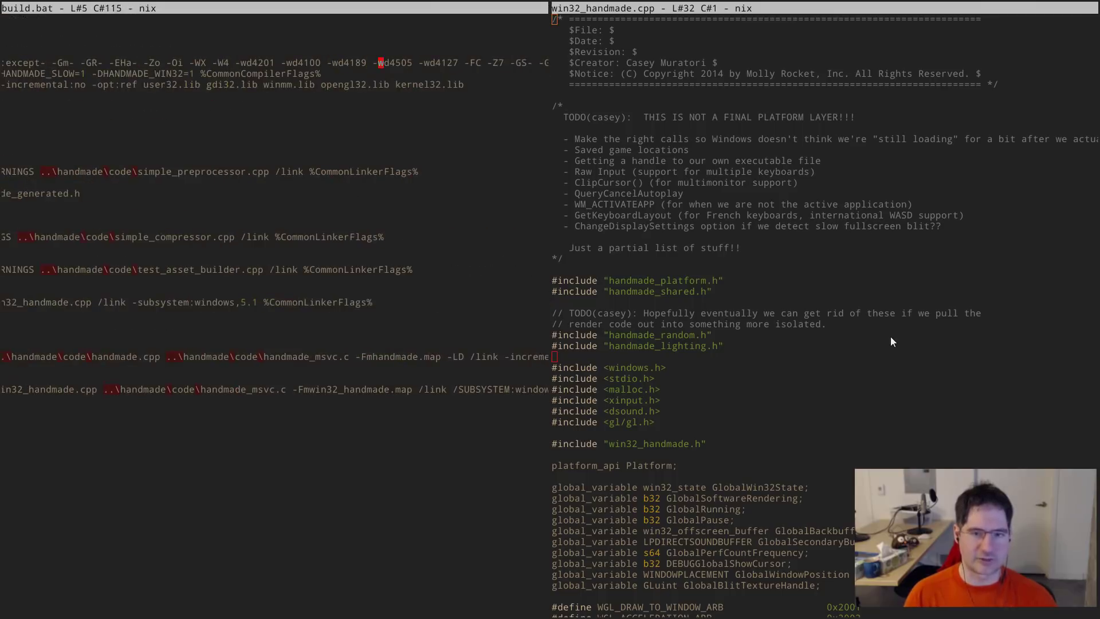
pyautogui.press('Down')
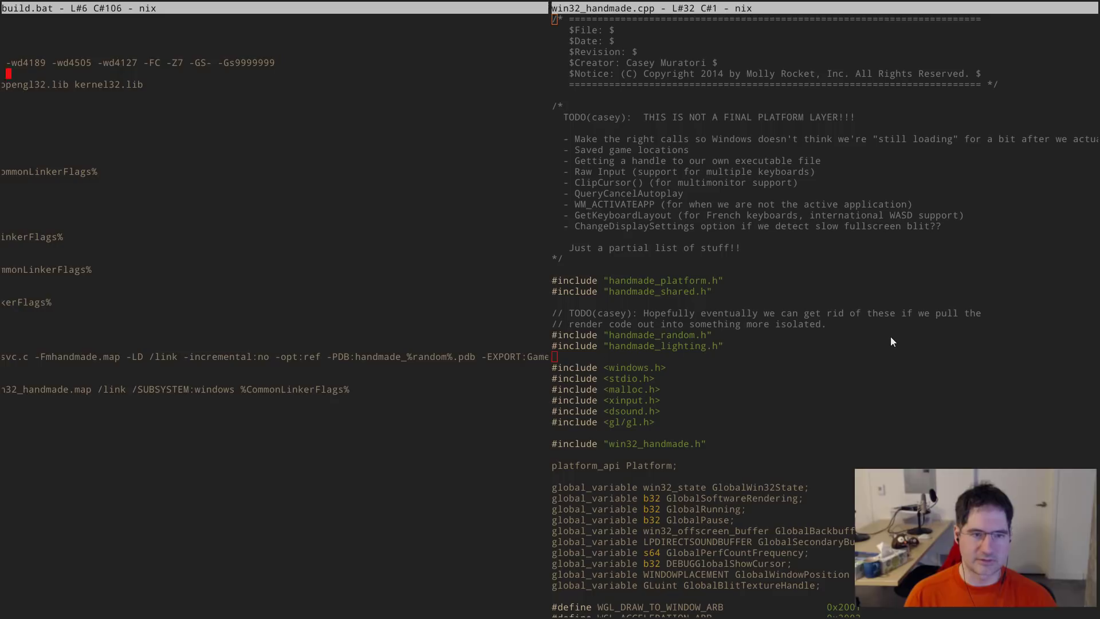
pyautogui.press('Down')
pyautogui.press('Down')
pyautogui.press('Up')
pyautogui.press('Down')
pyautogui.press('Down')
pyautogui.press('Down')
pyautogui.press('Down')
pyautogui.press('Down')
pyautogui.press('Down')
pyautogui.press('Down')
pyautogui.press('Down')
pyautogui.press('Down')
pyautogui.press('Down')
pyautogui.press('Down')
pyautogui.press('Down')
pyautogui.press('Down')
pyautogui.press('Down')
pyautogui.press('Down')
pyautogui.press('Down')
pyautogui.press('Down')
pyautogui.press('Down')
pyautogui.press('Down')
pyautogui.press('Down')
pyautogui.press('Down')
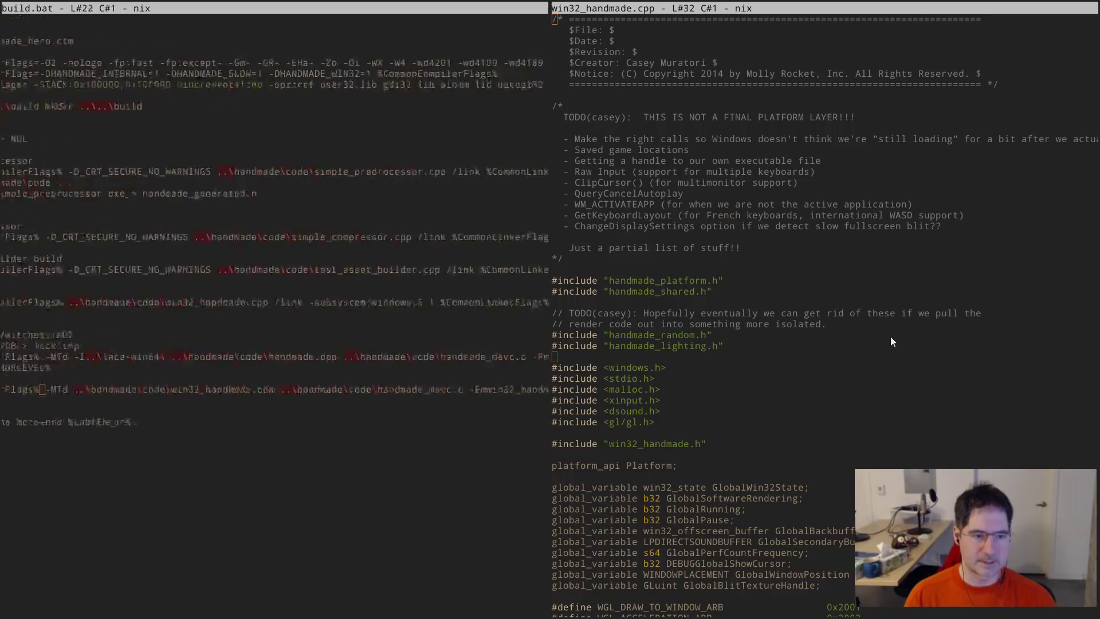
pyautogui.press('Home')
pyautogui.press('Up')
pyautogui.press('Up')
pyautogui.hotkey('ctrl', 'Right')
pyautogui.hotkey('ctrl', 'Right')
pyautogui.hotkey('ctrl', 'Right')
pyautogui.hotkey('ctrl', 'Right')
pyautogui.hotkey('ctrl', 'Right')
pyautogui.hotkey('ctrl', 'Right')
pyautogui.hotkey('ctrl', 'Right')
pyautogui.hotkey('ctrl', 'Right')
pyautogui.hotkey('ctrl', 'Right')
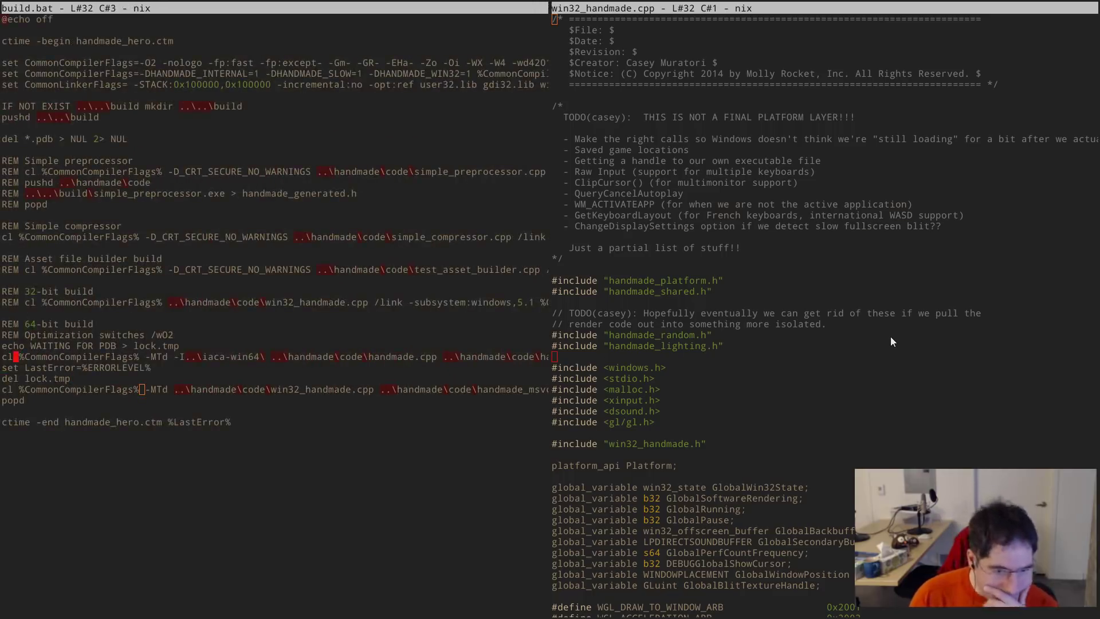
pyautogui.hotkey('ctrl', 'Right')
pyautogui.hotkey('ctrl', 'Right')
pyautogui.hotkey('ctrl', 'Right')
pyautogui.hotkey('ctrl', 'Right')
pyautogui.hotkey('ctrl', 'Right')
pyautogui.hotkey('ctrl', 'Right')
pyautogui.hotkey('ctrl', 'Right')
pyautogui.hotkey('ctrl', 'Right')
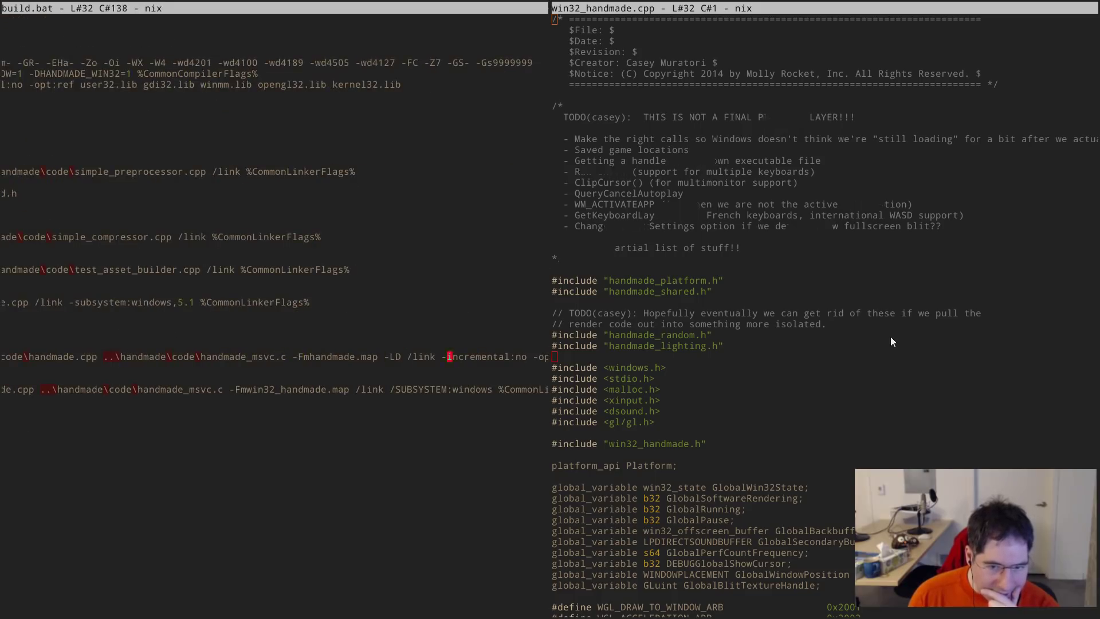
pyautogui.hotkey('ctrl', 'Right')
pyautogui.hotkey('ctrl', 'Right')
pyautogui.hotkey('ctrl', 'Right')
pyautogui.hotkey('ctrl', 'Right')
pyautogui.hotkey('ctrl', 'Right')
pyautogui.hotkey('ctrl', 'Right')
pyautogui.hotkey('ctrl', 'Right')
pyautogui.hotkey('ctrl', 'Right')
pyautogui.hotkey('ctrl', 'Right')
pyautogui.hotkey('ctrl', 'Right')
pyautogui.hotkey('ctrl', 'Right')
pyautogui.hotkey('ctrl', 'Right')
pyautogui.hotkey('ctrl', 'Right')
pyautogui.hotkey('ctrl', 'Right')
pyautogui.hotkey('ctrl', 'Right')
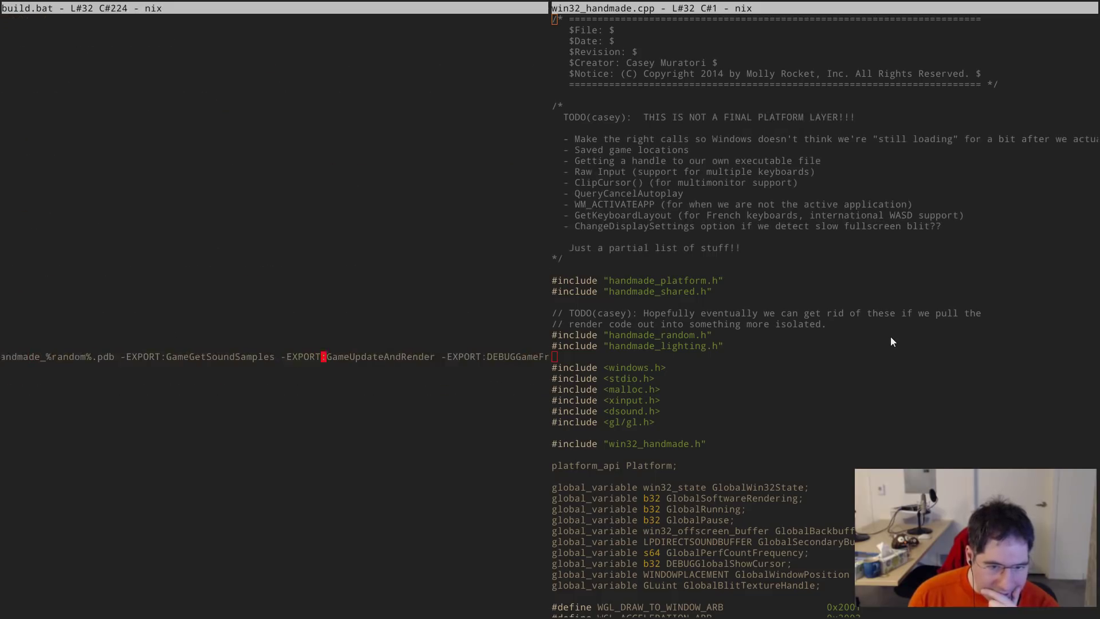
pyautogui.press('Down')
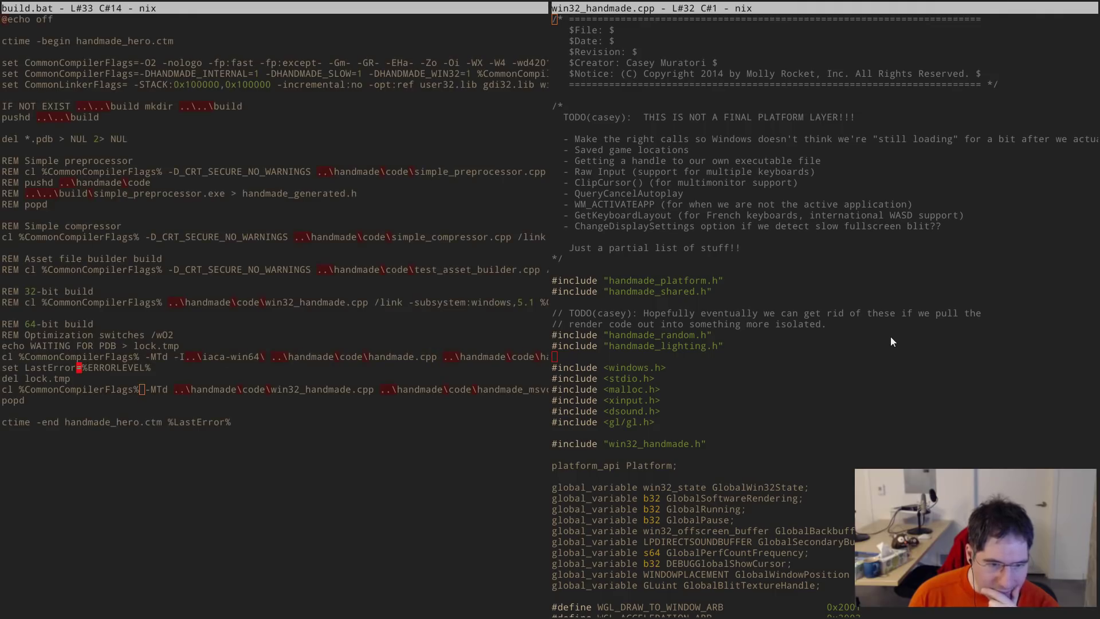
pyautogui.press('Down')
pyautogui.press('Down')
pyautogui.hotkey('ctrl', 'Right')
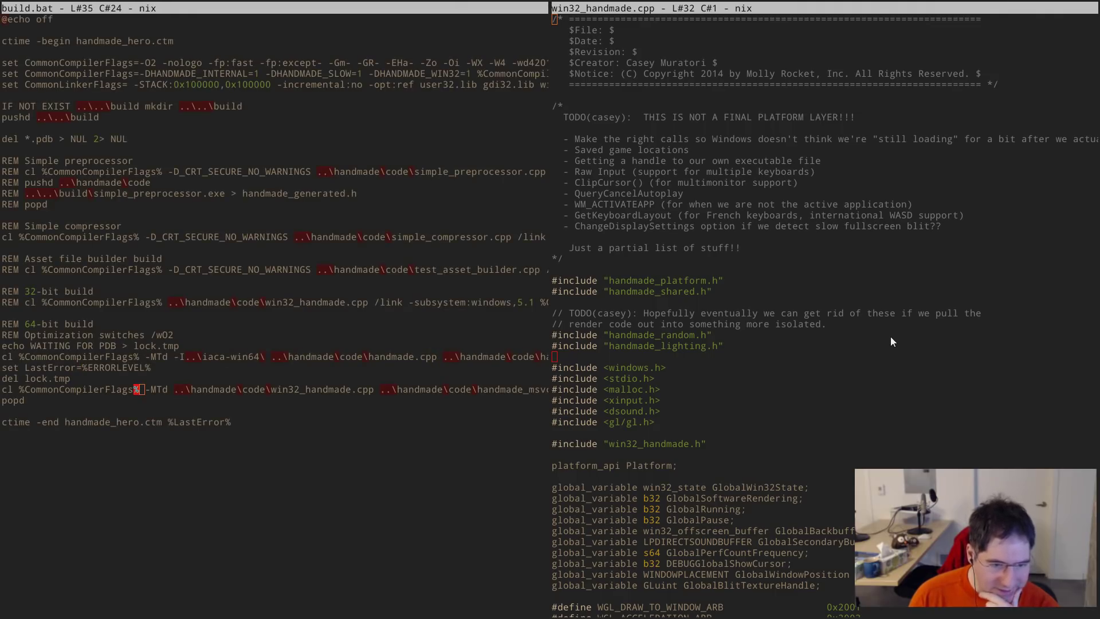
# - Add /NODEFAULTLIB to line 35's link options in build.bat and save the file
pyautogui.write('/NODEFAULTLIB /SUBSYSTEM:windows %CommonLinkerFlags%')
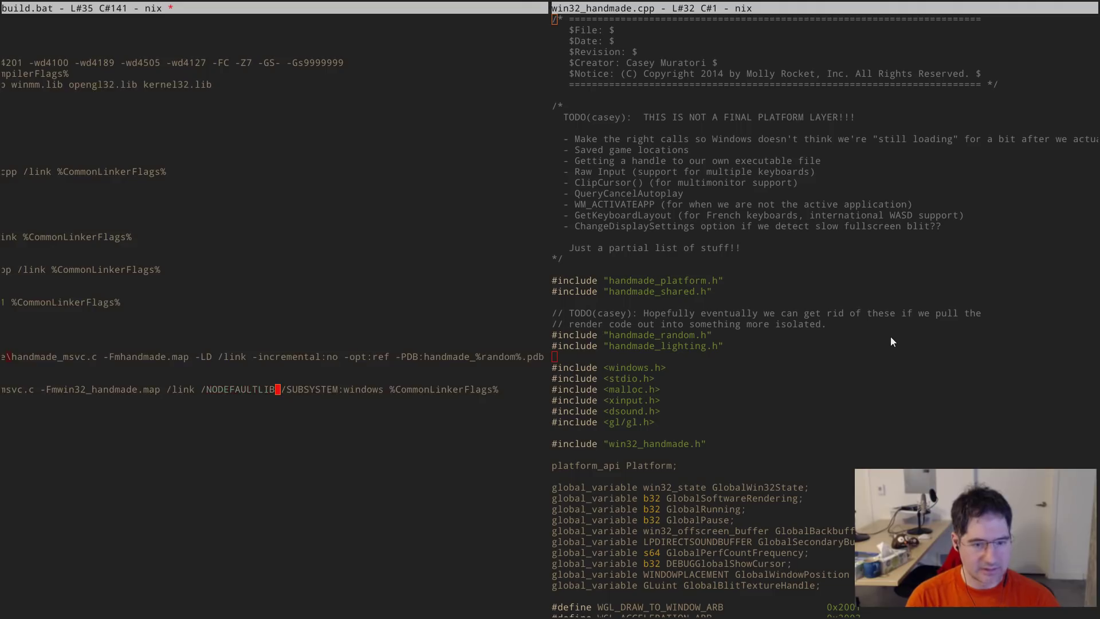
pyautogui.press('Home')
pyautogui.hotkey('ctrl', 'Right')
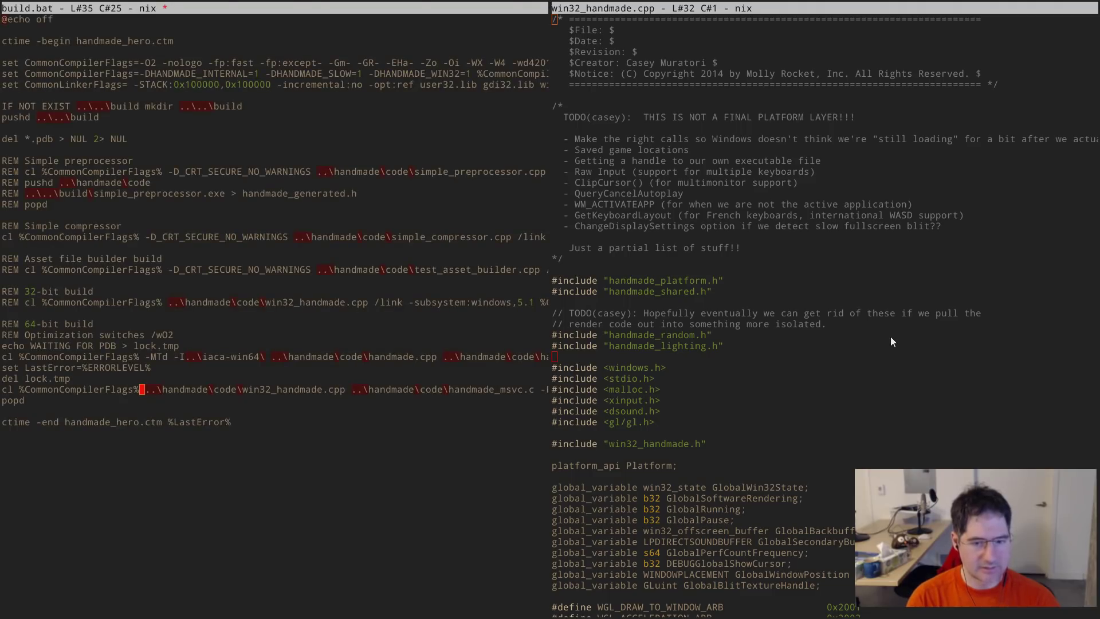
pyautogui.hotkey('ctrl', 'Right')
pyautogui.hotkey('ctrl', 'Right')
pyautogui.hotkey('ctrl', 'Right')
pyautogui.hotkey('ctrl', 'Right')
pyautogui.hotkey('ctrl', 'Right')
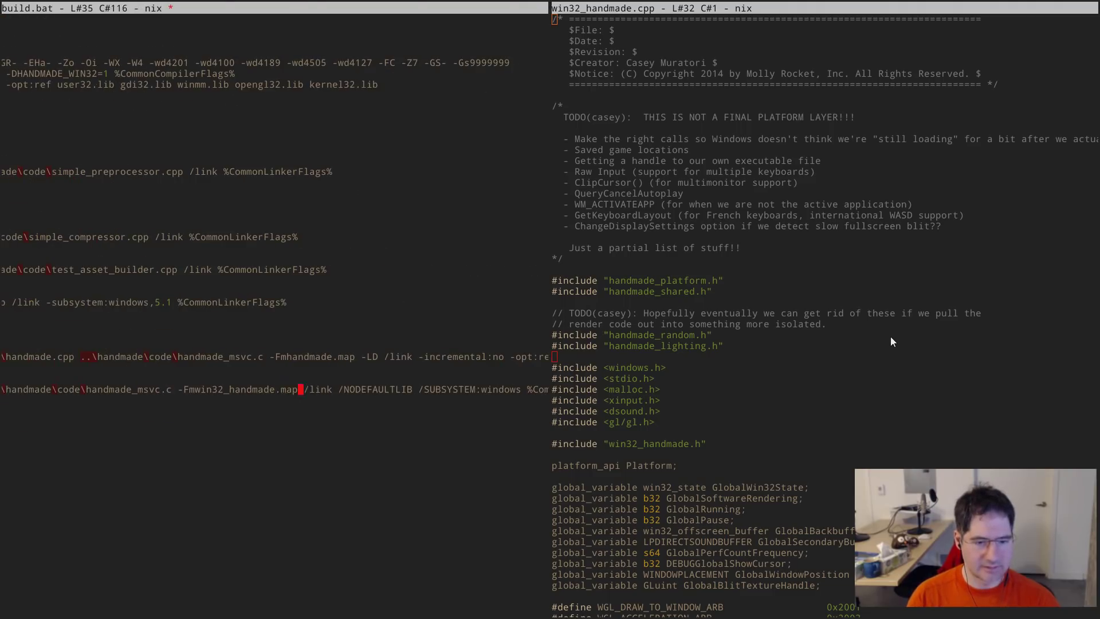
pyautogui.hotkey('ctrl', 'Right')
pyautogui.hotkey('ctrl', 'Left')
pyautogui.hotkey('ctrl', 'Left')
pyautogui.hotkey('ctrl', 'Left')
pyautogui.hotkey('ctrl', 'Left')
pyautogui.hotkey('ctrl', 'Left')
pyautogui.hotkey('ctrl', 'Left')
pyautogui.hotkey('ctrl', 'Left')
pyautogui.hotkey('ctrl', 'Left')
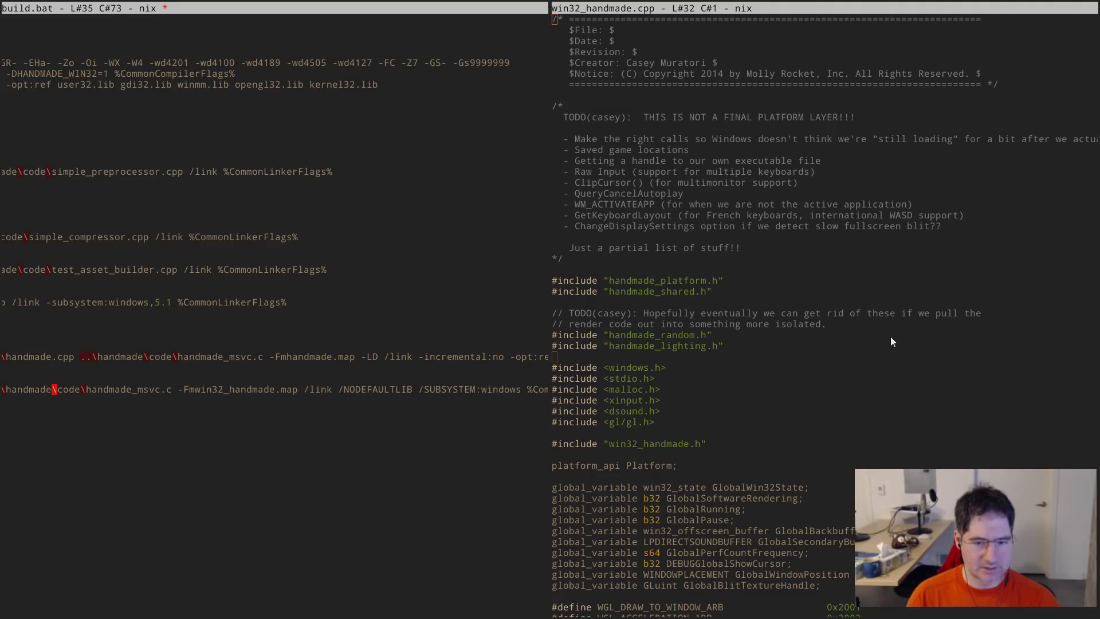
pyautogui.hotkey('alt', 's')
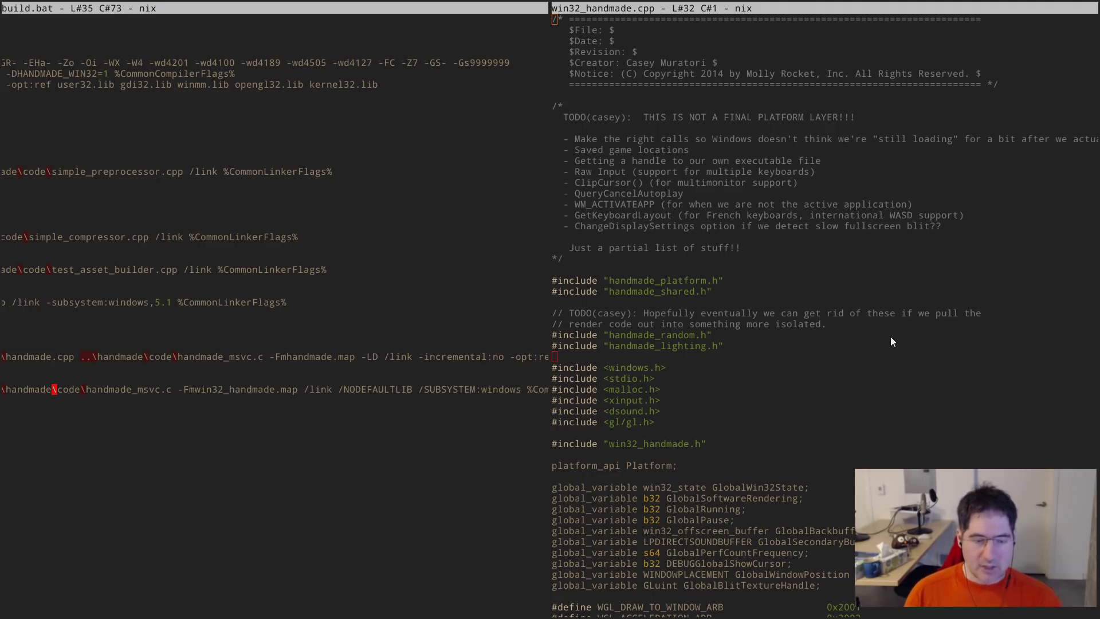
# - Move focus to the win32_handmade.cpp pane near its includes, then to the Command Prompt
pyautogui.hotkey('alt', 'w')
pyautogui.press('Down')
pyautogui.press('Down')
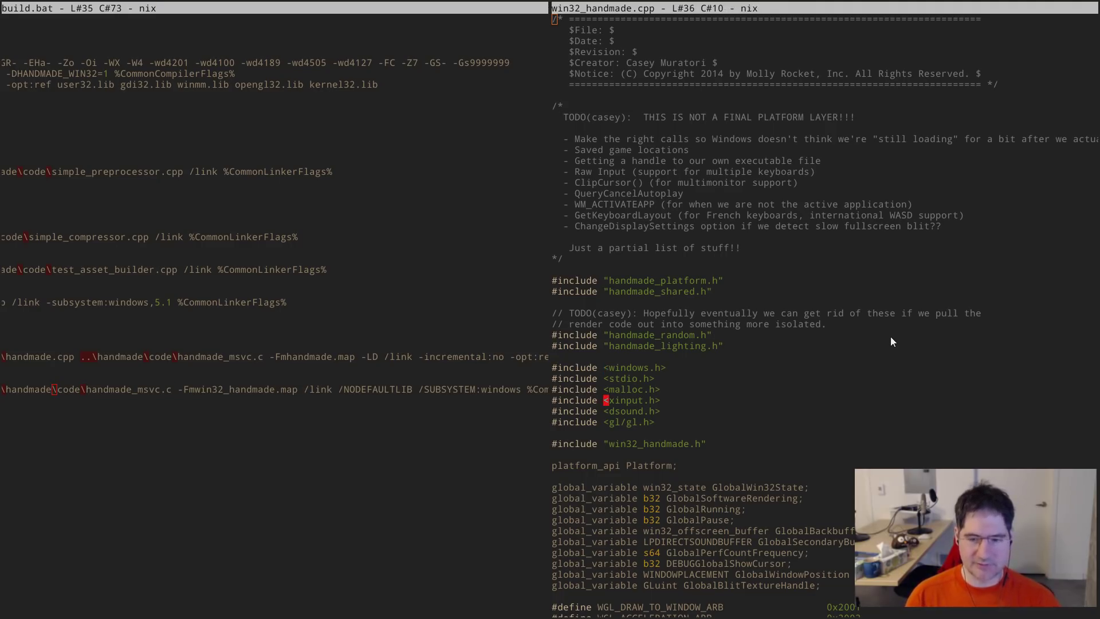
pyautogui.hotkey('alt', 'Tab')
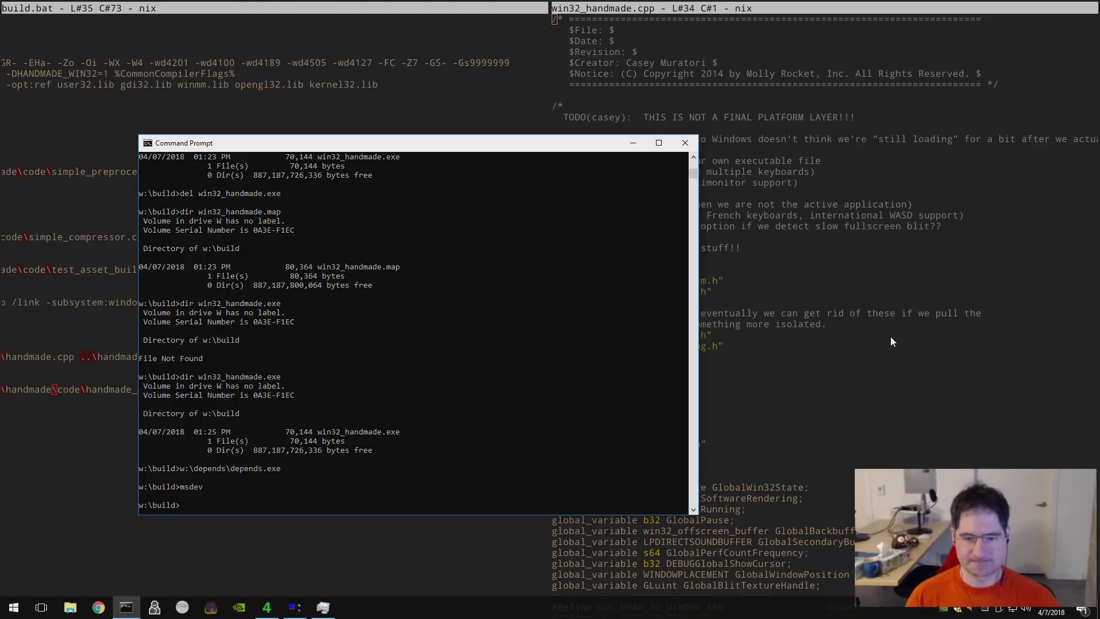
# - Dismiss the processing error, collapse the tree to direct imports, and inspect KERNEL32.DLL and WINMM.DLL
pyautogui.hotkey('alt', 'Tab')
pyautogui.hotkey('alt', 'Tab')
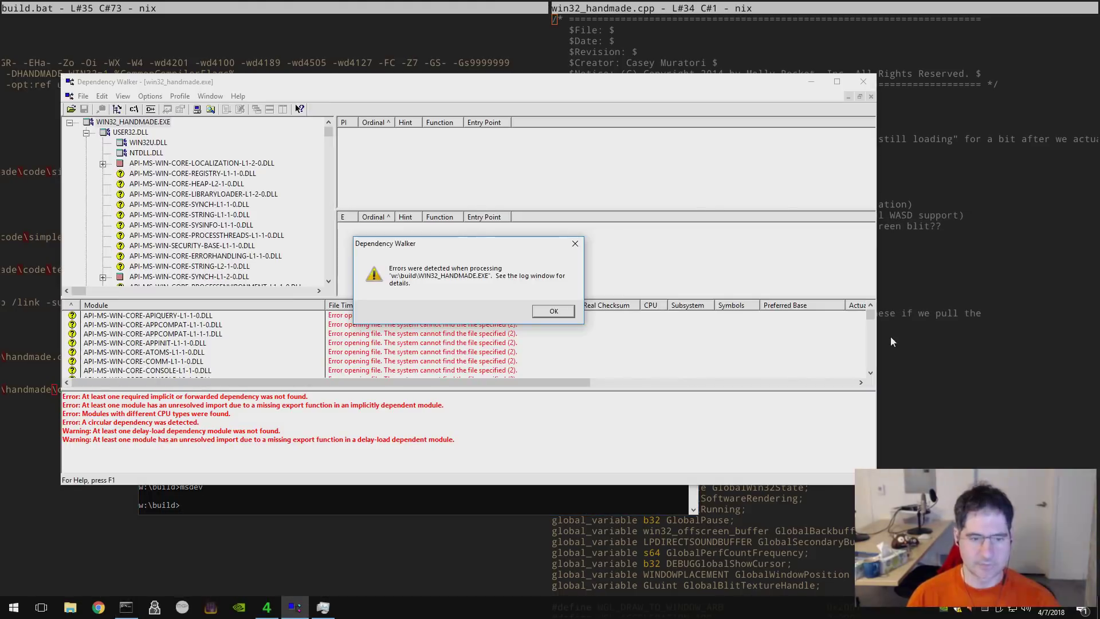
pyautogui.click(558, 321)
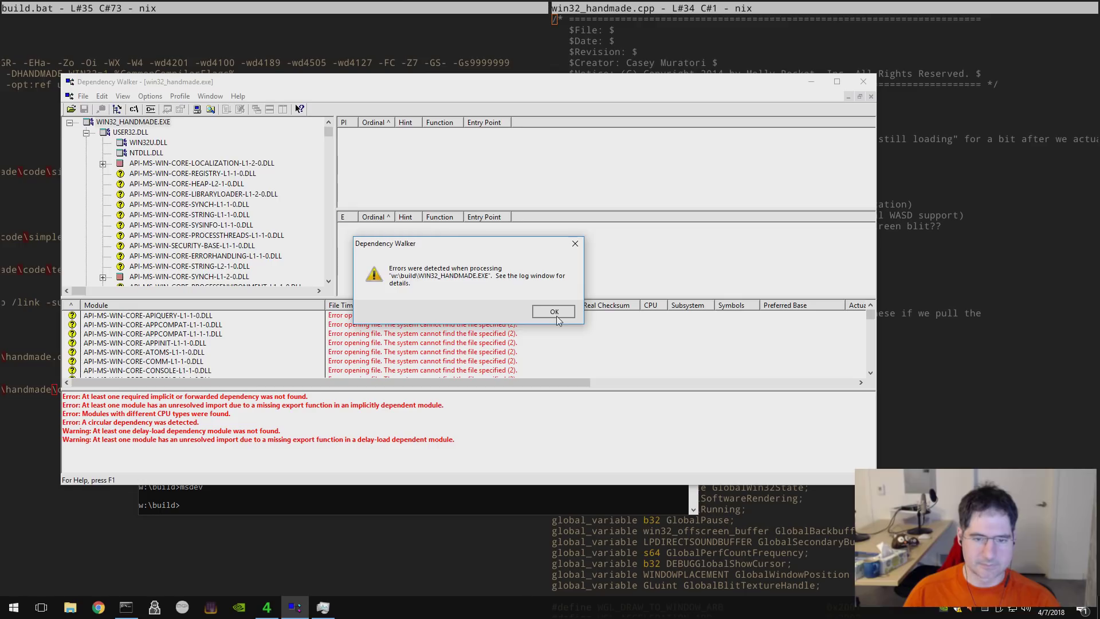
pyautogui.moveTo(327, 131)
pyautogui.mouseDown()
pyautogui.moveTo(330, 286)
pyautogui.moveTo(328, 121)
pyautogui.mouseUp()
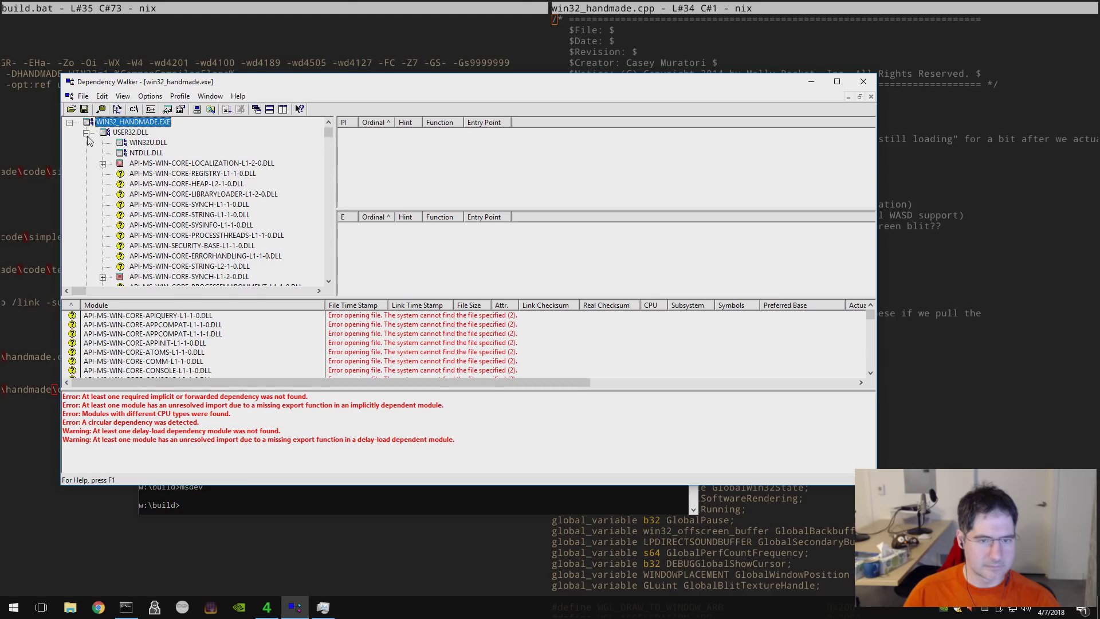
pyautogui.scroll(-10, 88, 140)
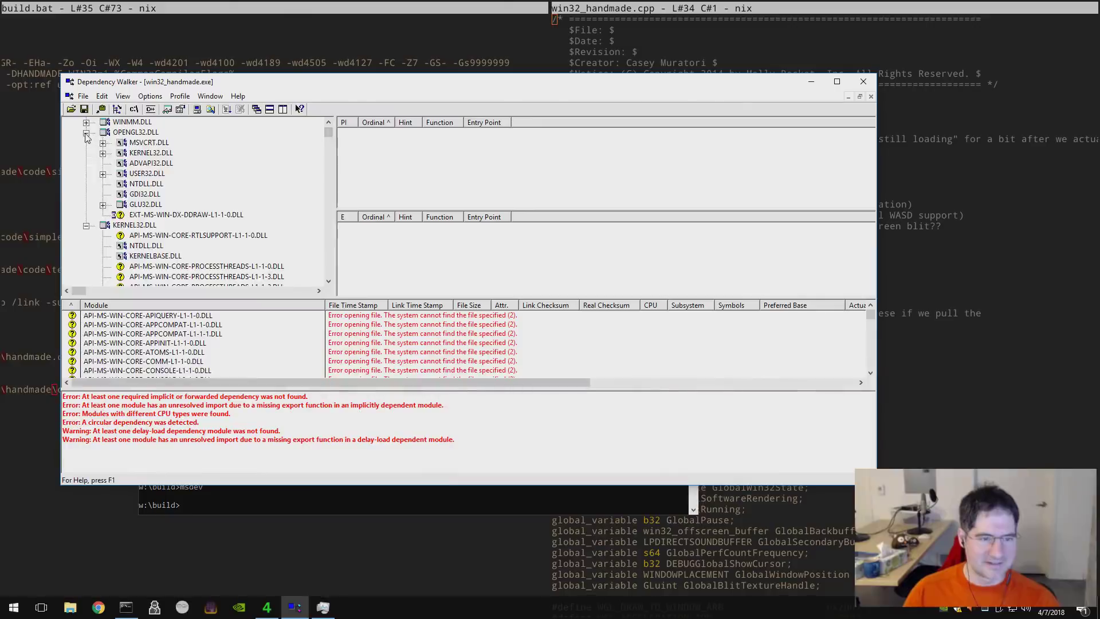
pyautogui.click(86, 132)
pyautogui.hotkey('ctrl', 'w')
pyautogui.click(125, 173)
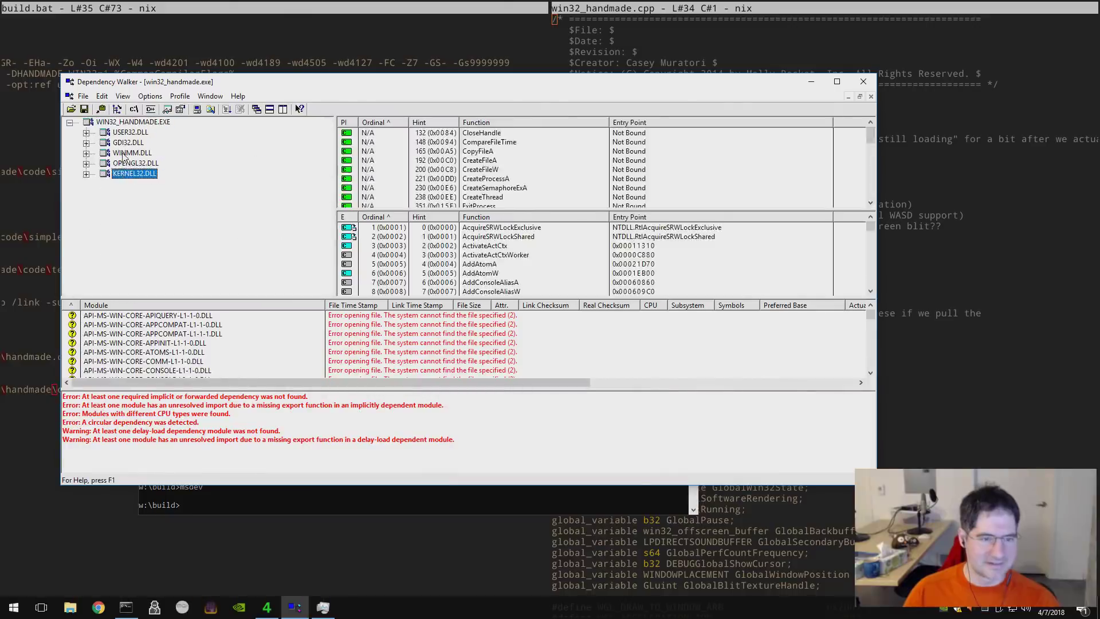
pyautogui.click(124, 154)
pyautogui.press('Home')
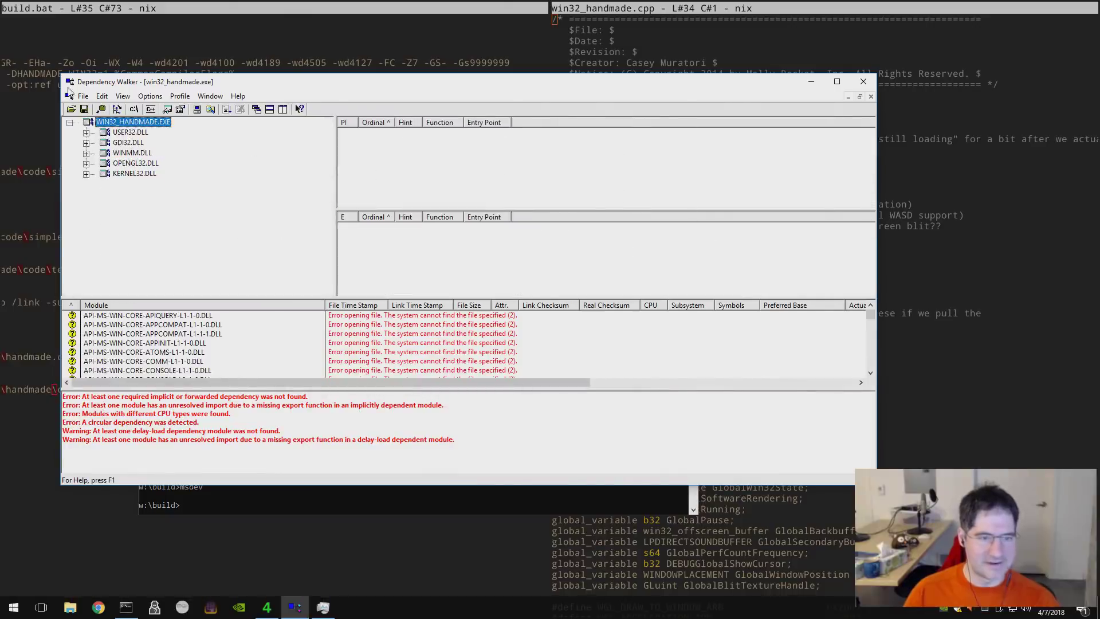
# - Close Dependency Walker from its system menu and return to 4coder
pyautogui.click(69, 82)
pyautogui.click(100, 171)
pyautogui.click(281, 375)
pyautogui.hotkey('alt', 'Tab')
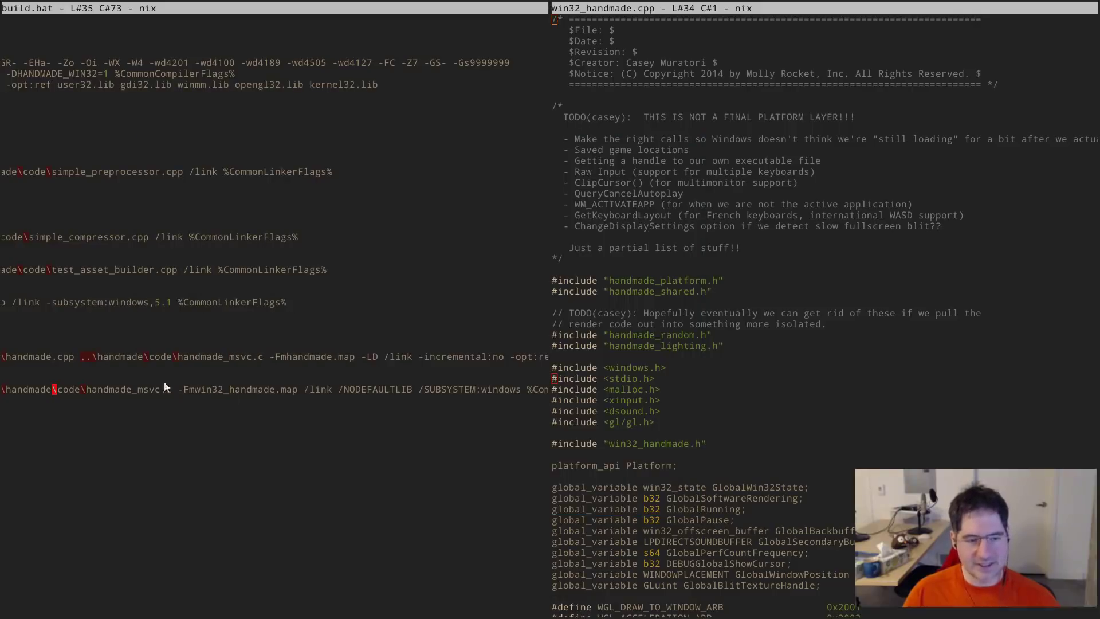
pyautogui.hotkey('ctrl', 'Right')
pyautogui.hotkey('ctrl', 'Right')
pyautogui.hotkey('ctrl', 'Right')
pyautogui.hotkey('ctrl', 'Right')
pyautogui.hotkey('ctrl', 'Right')
pyautogui.hotkey('ctrl', 'Right')
pyautogui.hotkey('ctrl', 'Right')
pyautogui.hotkey('ctrl', 'Right')
pyautogui.hotkey('ctrl', 'Right')
pyautogui.hotkey('ctrl', 'Right')
pyautogui.hotkey('ctrl', 'Right')
pyautogui.hotkey('ctrl', 'Right')
pyautogui.hotkey('ctrl', 'Right')
pyautogui.hotkey('ctrl', 'Right')
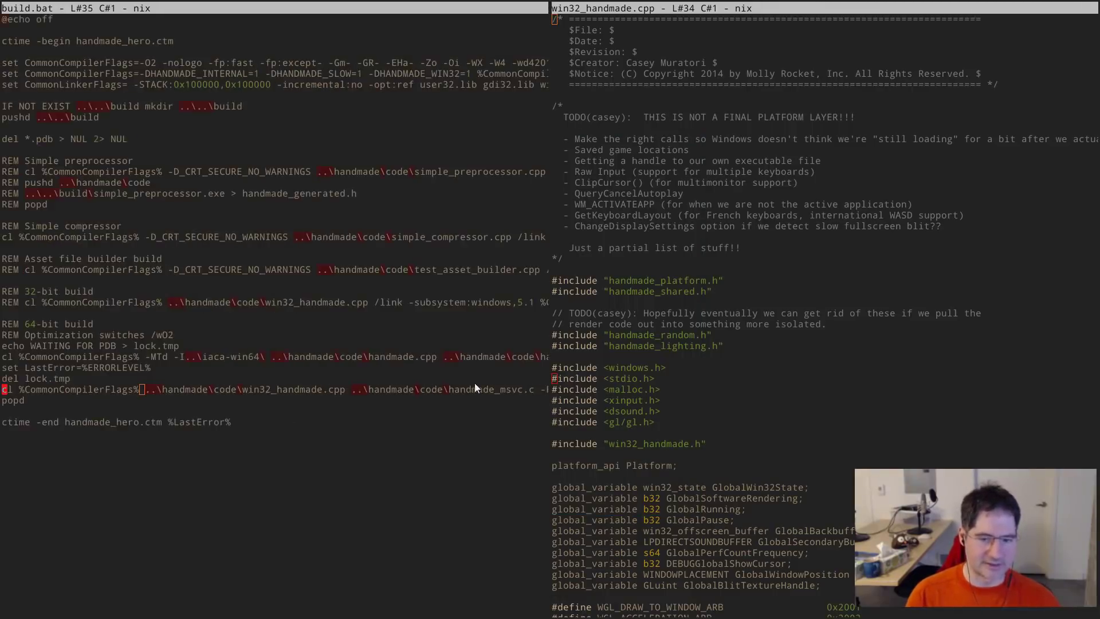
pyautogui.press('End')
pyautogui.press('Home')
pyautogui.hotkey('ctrl', 'Right')
pyautogui.hotkey('ctrl', 'Right')
pyautogui.hotkey('ctrl', 'Right')
pyautogui.hotkey('ctrl', 'Right')
pyautogui.hotkey('ctrl', 'Right')
pyautogui.hotkey('ctrl', 'Right')
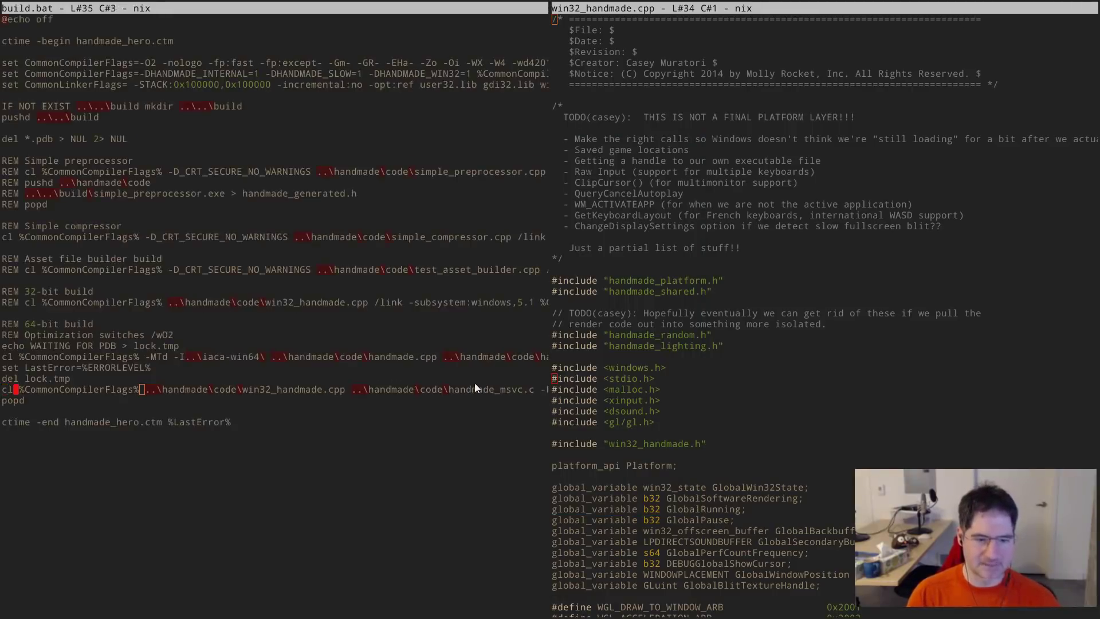
pyautogui.hotkey('ctrl', 'Left')
pyautogui.hotkey('ctrl', 'Left')
pyautogui.hotkey('ctrl', 'Left')
pyautogui.press('Left')
pyautogui.press('Right')
pyautogui.hotkey('ctrl', 'Right')
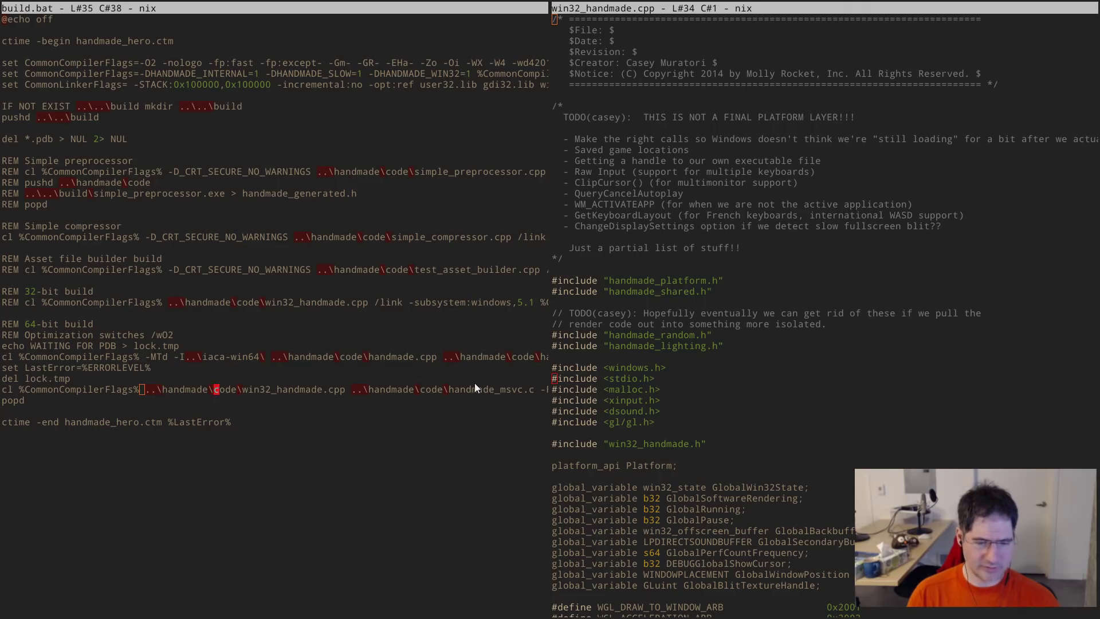
pyautogui.hotkey('ctrl', 'Right')
pyautogui.hotkey('ctrl', 'Right')
pyautogui.hotkey('ctrl', 'Right')
pyautogui.press('Down')
pyautogui.press('Home')
pyautogui.press('Up')
pyautogui.press('Up')
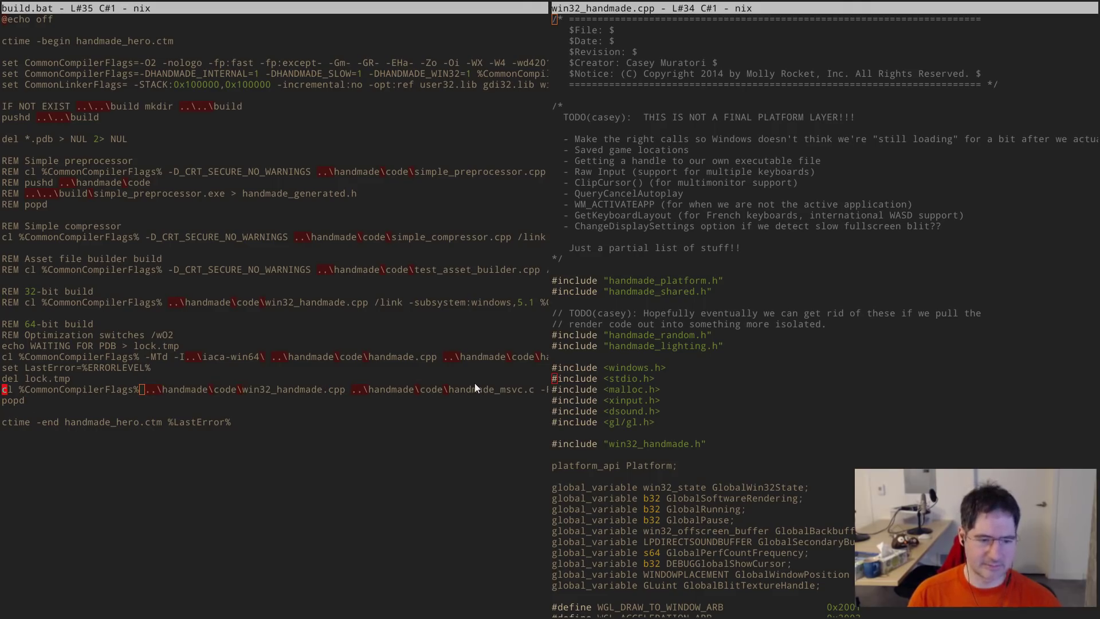
pyautogui.hotkey('ctrl', 'Right')
pyautogui.press('Down')
pyautogui.hotkey('ctrl', 'Right')
pyautogui.hotkey('ctrl', 'Right')
pyautogui.press('Up')
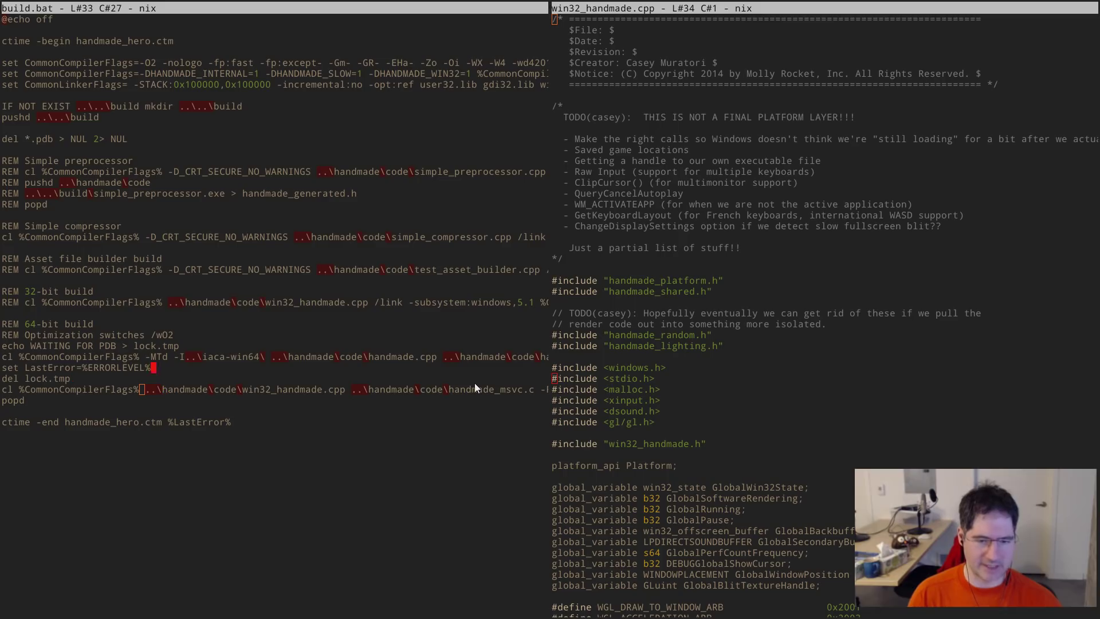
pyautogui.press('Up')
pyautogui.press('End')
pyautogui.press('Home')
pyautogui.press('Down')
pyautogui.press('Down')
pyautogui.press('Down')
pyautogui.hotkey('ctrl', 'Right')
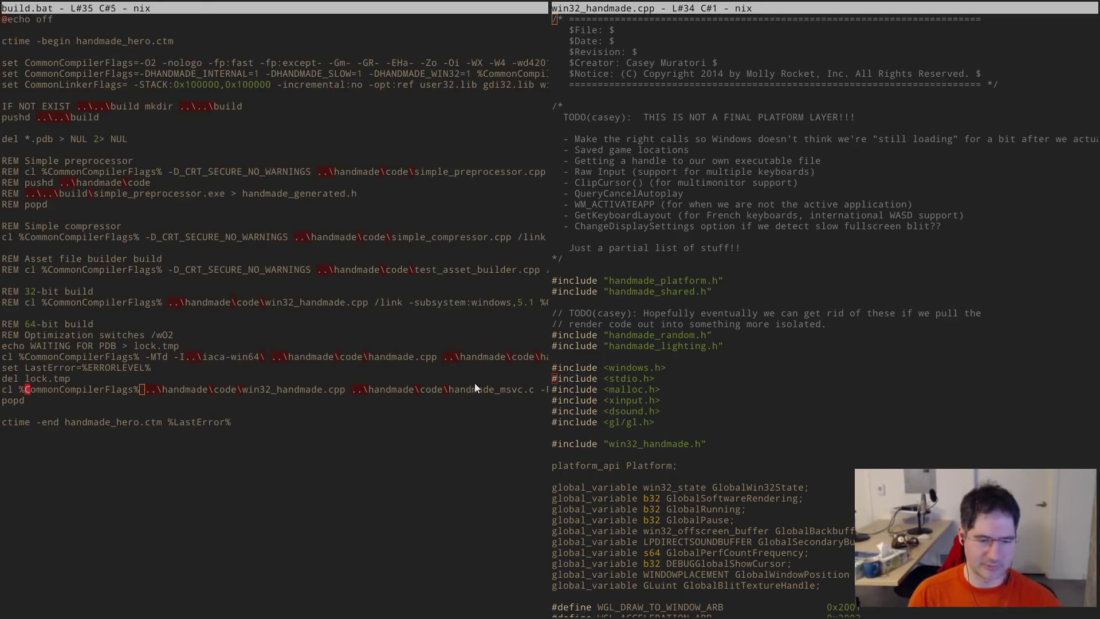
pyautogui.hotkey('ctrl', 'Right')
pyautogui.hotkey('ctrl', 'Right')
pyautogui.hotkey('ctrl', 'Right')
pyautogui.hotkey('ctrl', 'Right')
pyautogui.hotkey('ctrl', 'Right')
pyautogui.hotkey('ctrl', 'Right')
pyautogui.hotkey('ctrl', 'Right')
pyautogui.hotkey('ctrl', 'Right')
pyautogui.hotkey('ctrl', 'Right')
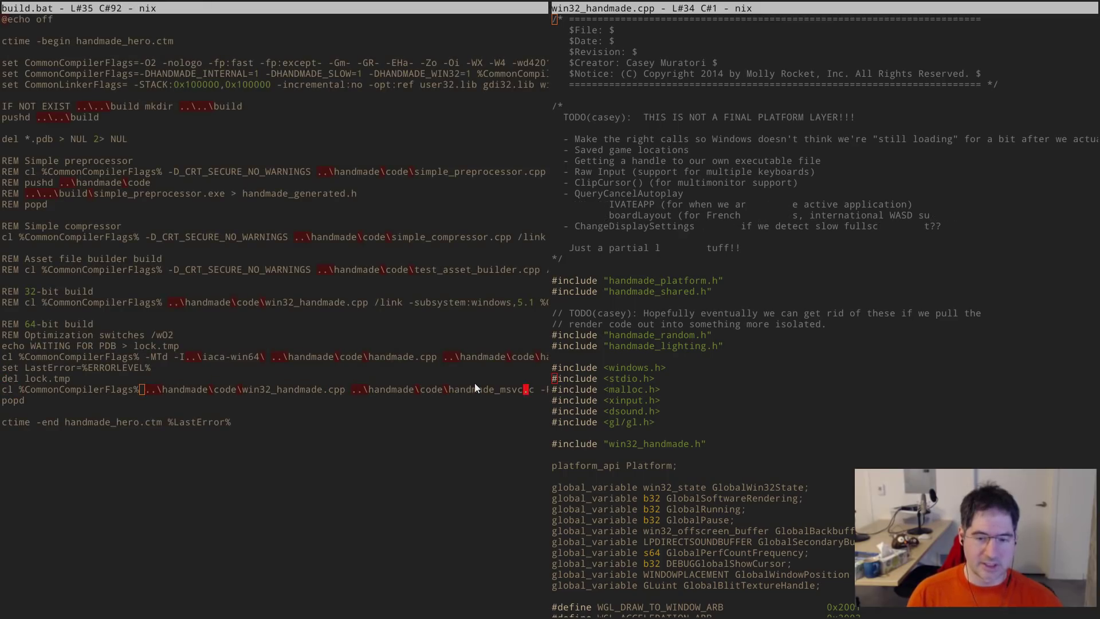
pyautogui.press('Left')
pyautogui.press('End')
pyautogui.press('Home')
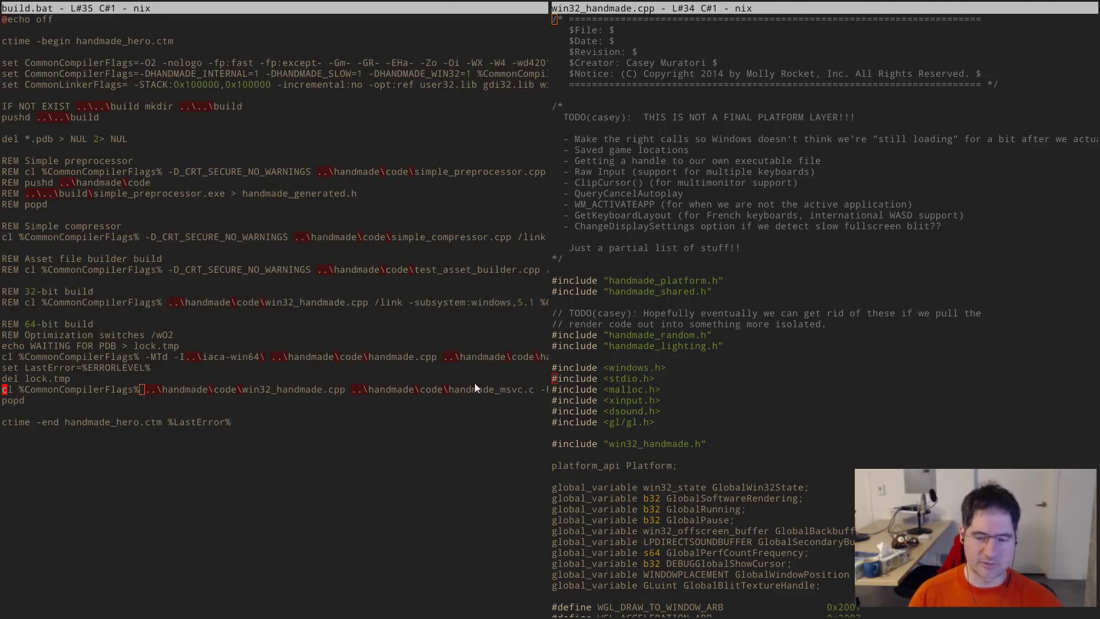
pyautogui.press('Down')
pyautogui.press('End')
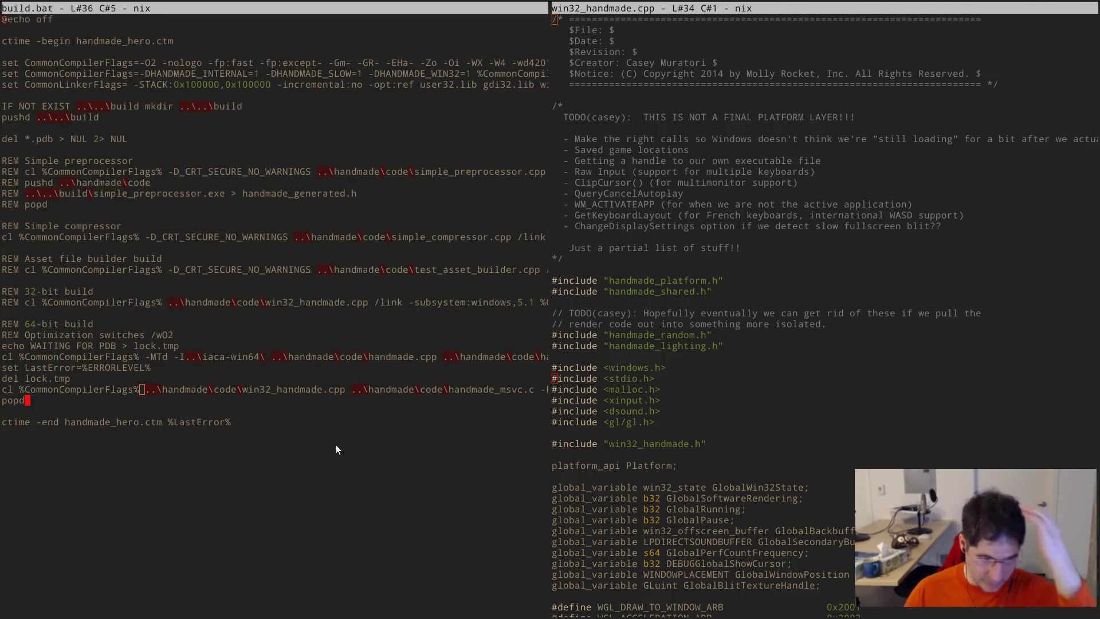
pyautogui.press('Up')
pyautogui.press('Up')
pyautogui.press('End')
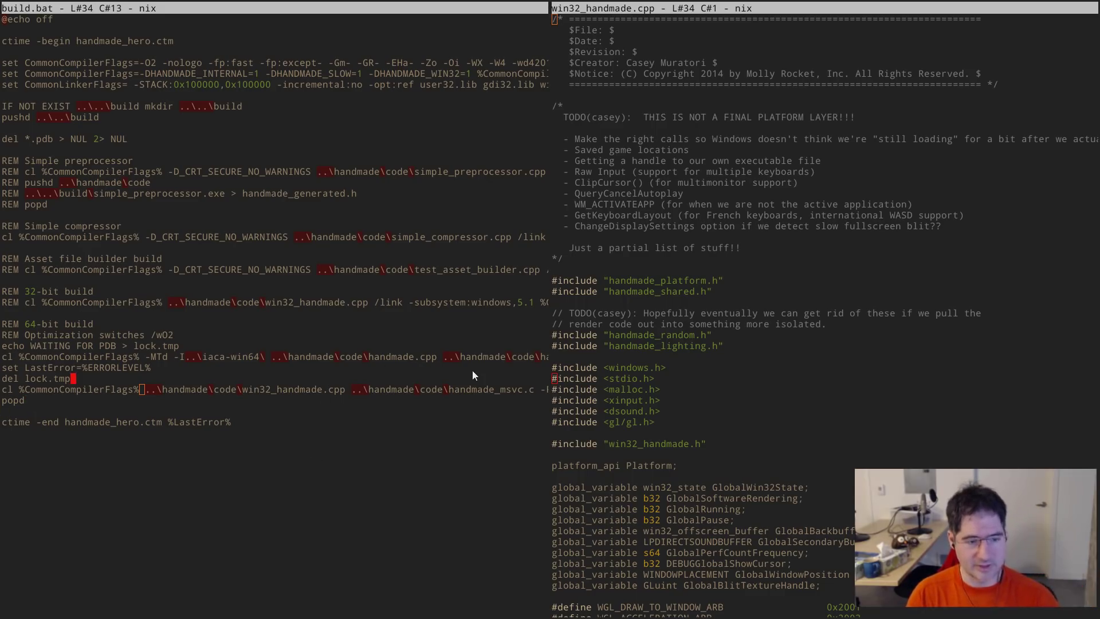
pyautogui.hotkey('alt', 'w')
pyautogui.press('Down')
pyautogui.press('Down')
pyautogui.press('Down')
pyautogui.press('Down')
pyautogui.press('Down')
pyautogui.press('Down')
pyautogui.press('Down')
pyautogui.press('Down')
pyautogui.press('Down')
pyautogui.press('Down')
pyautogui.press('Down')
pyautogui.press('Down')
pyautogui.press('Down')
pyautogui.press('Down')
pyautogui.press('Down')
pyautogui.press('Down')
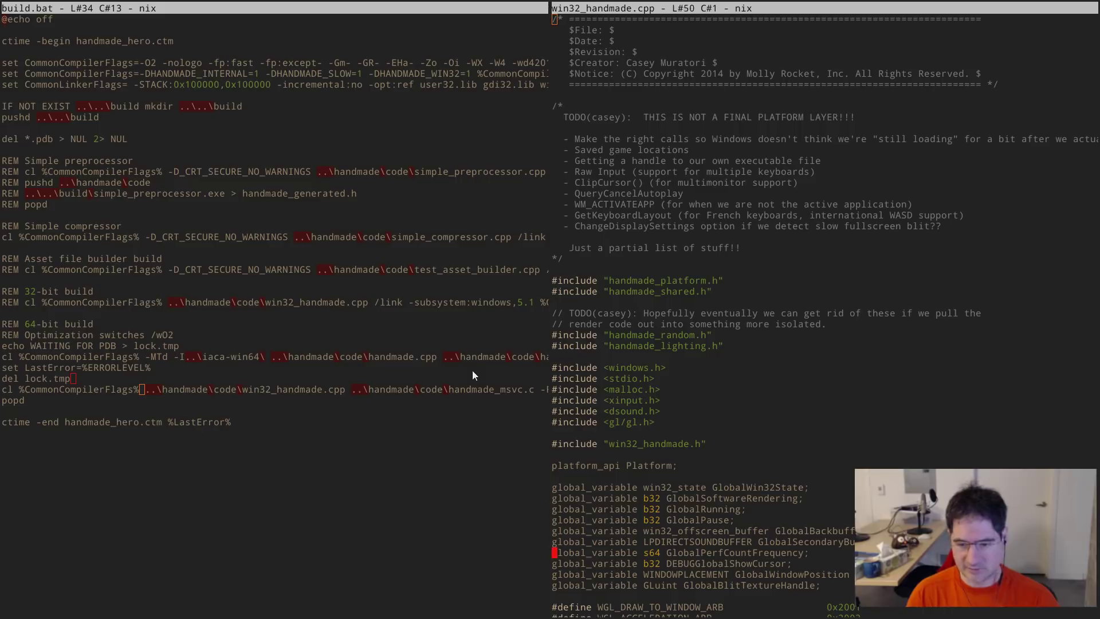
# - Delete the #include <stdio.h> and <malloc.h> lines from win32_handmade.cpp
pyautogui.scroll(-5, 772, 425)
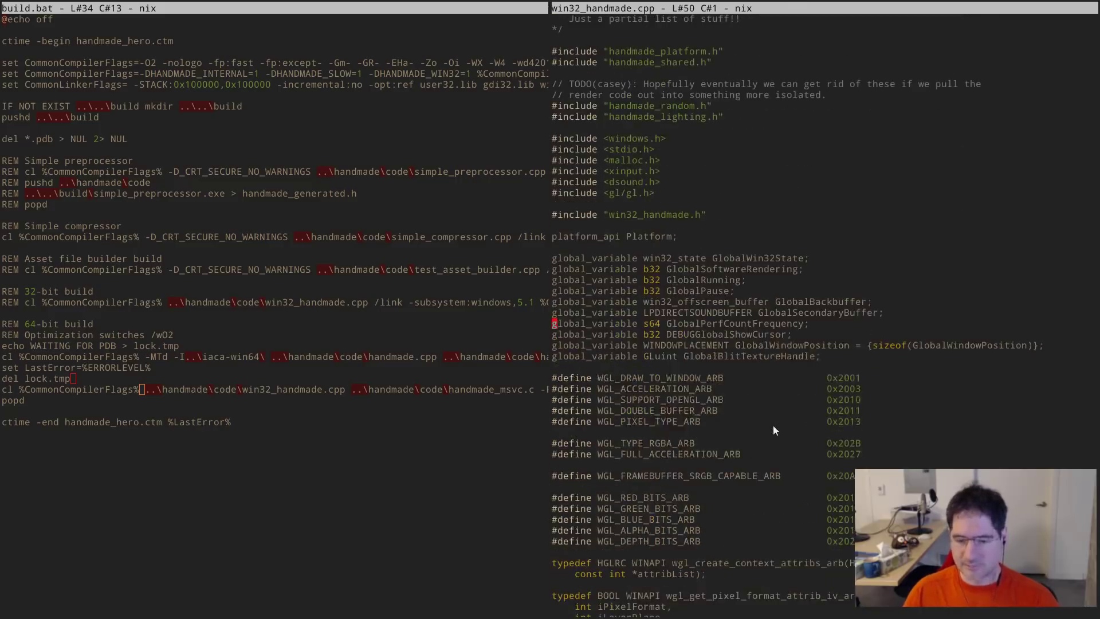
pyautogui.scroll(4, 713, 309)
pyautogui.click(711, 332)
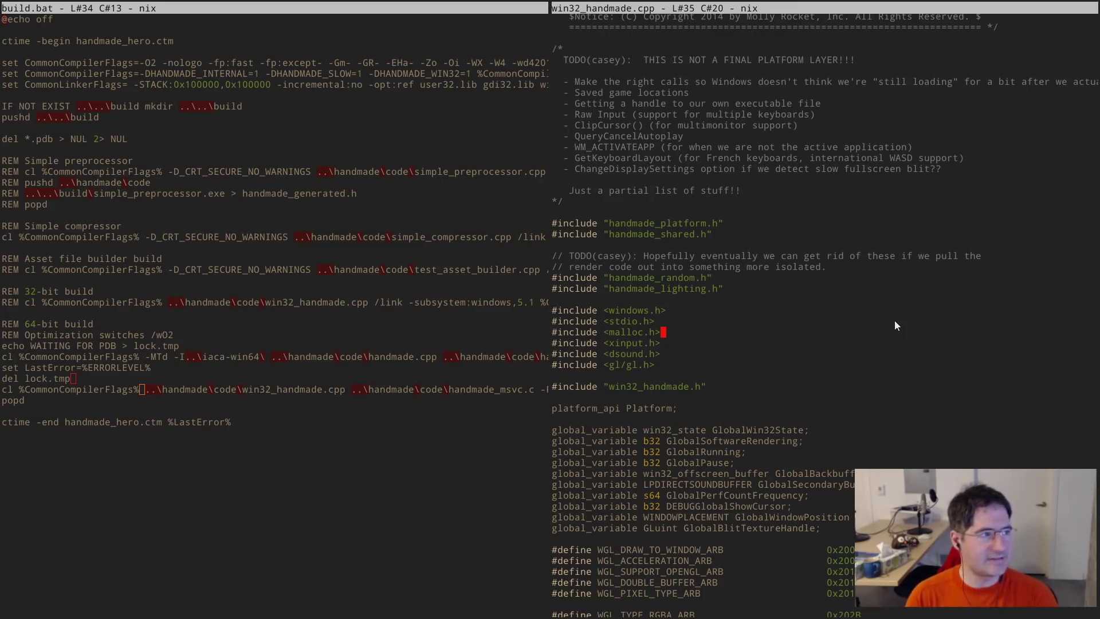
pyautogui.press('Up')
pyautogui.press('Home')
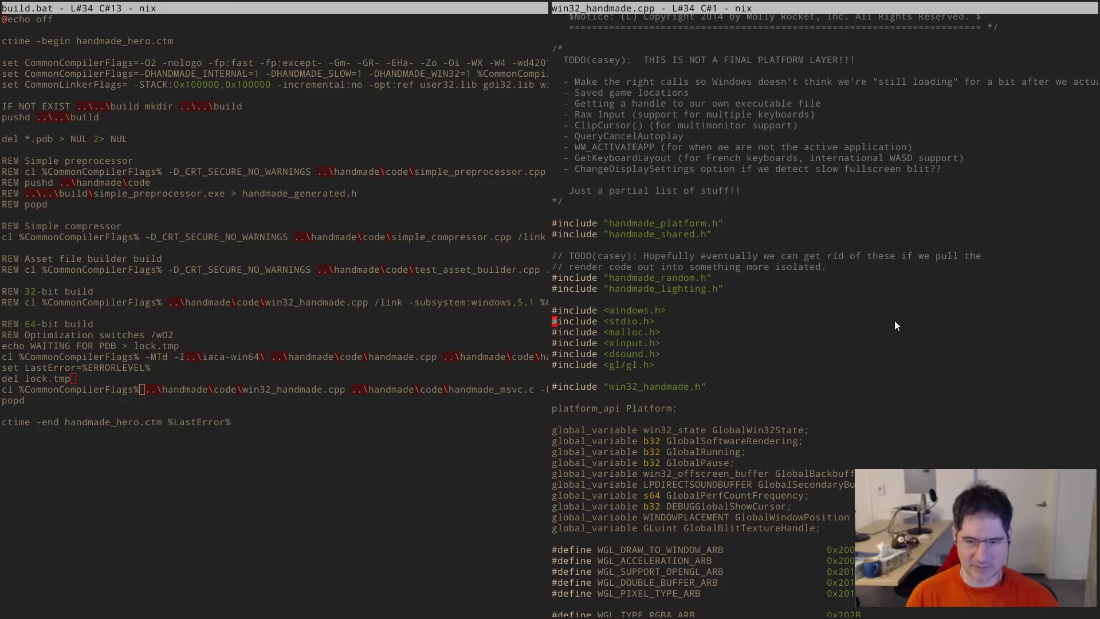
pyautogui.hotkey('ctrl', 'k')
pyautogui.hotkey('ctrl', 'k')
# - Rebuild the project, then move down past the remaining includes to handmade_opengl.cpp
pyautogui.hotkey('alt', 'm')
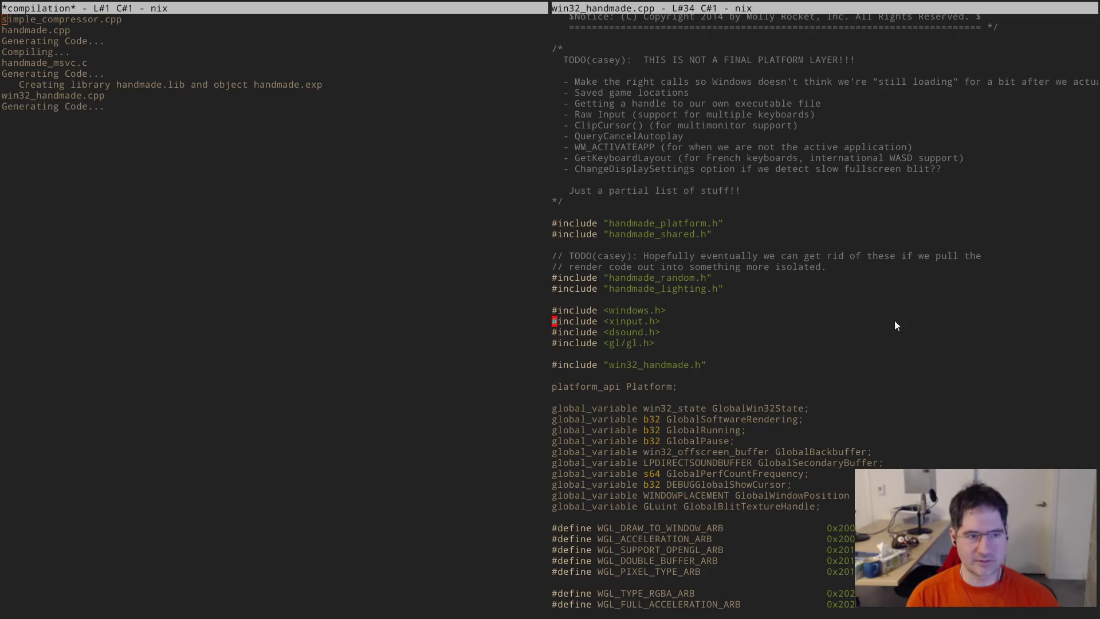
pyautogui.hotkey('ctrl', 'Up')
pyautogui.press('Down')
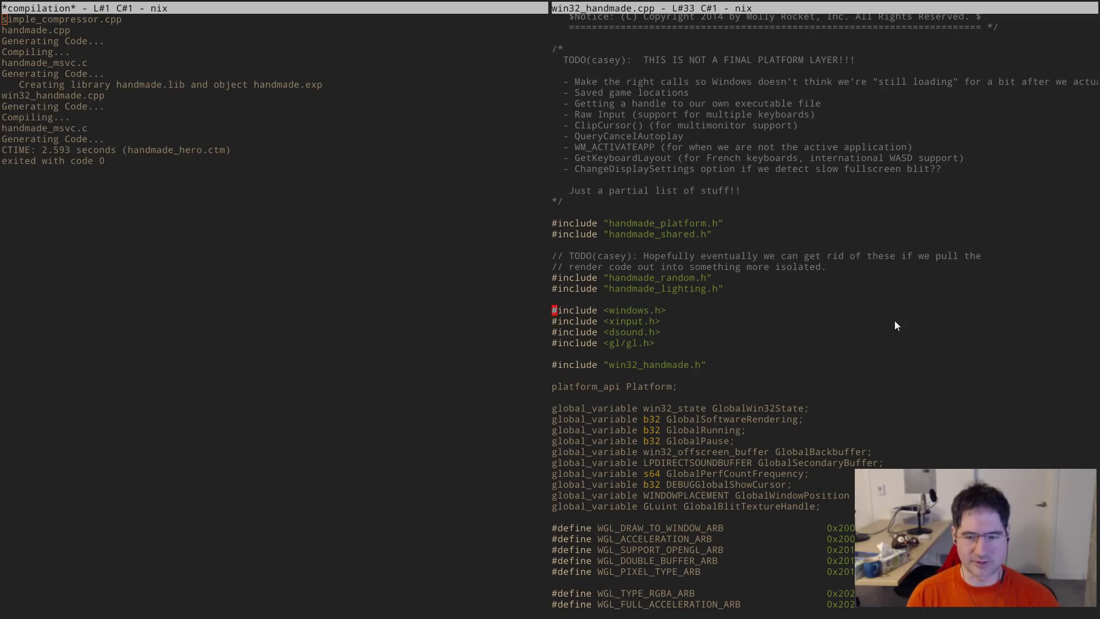
pyautogui.press('Down')
pyautogui.hotkey('ctrl', 'Right')
pyautogui.press('Down')
pyautogui.press('Down')
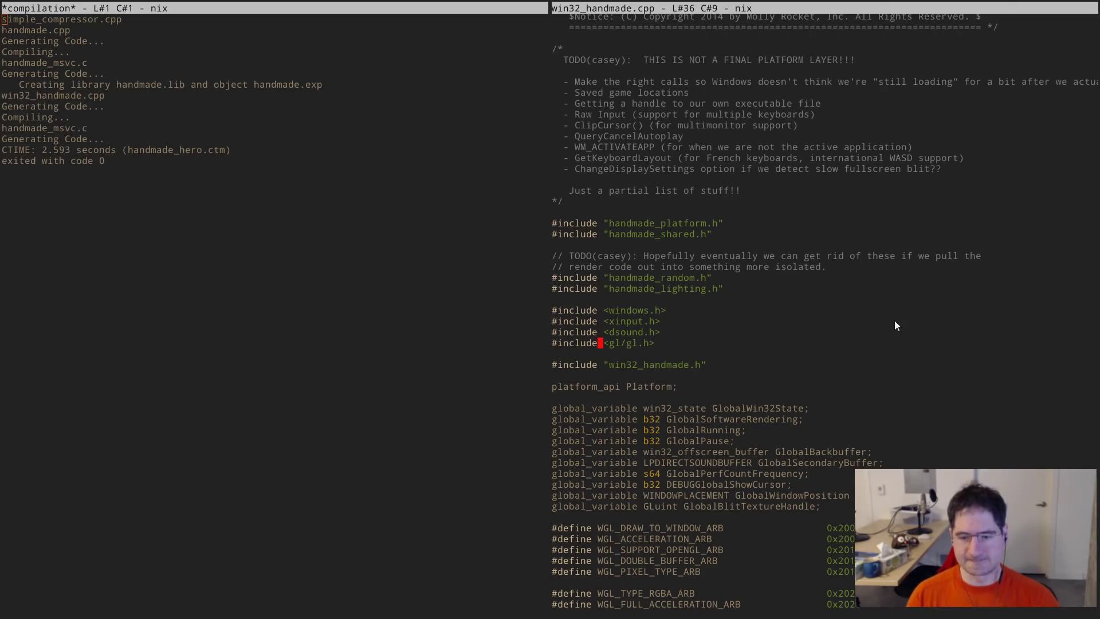
pyautogui.scroll(-10, 811, 333)
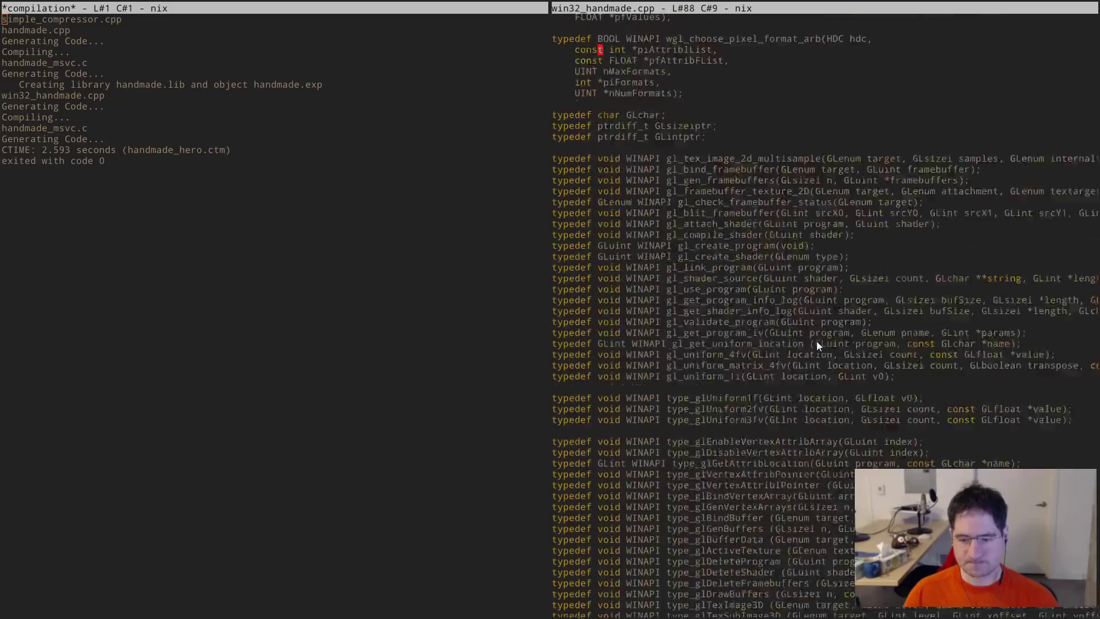
pyautogui.scroll(-20, 818, 343)
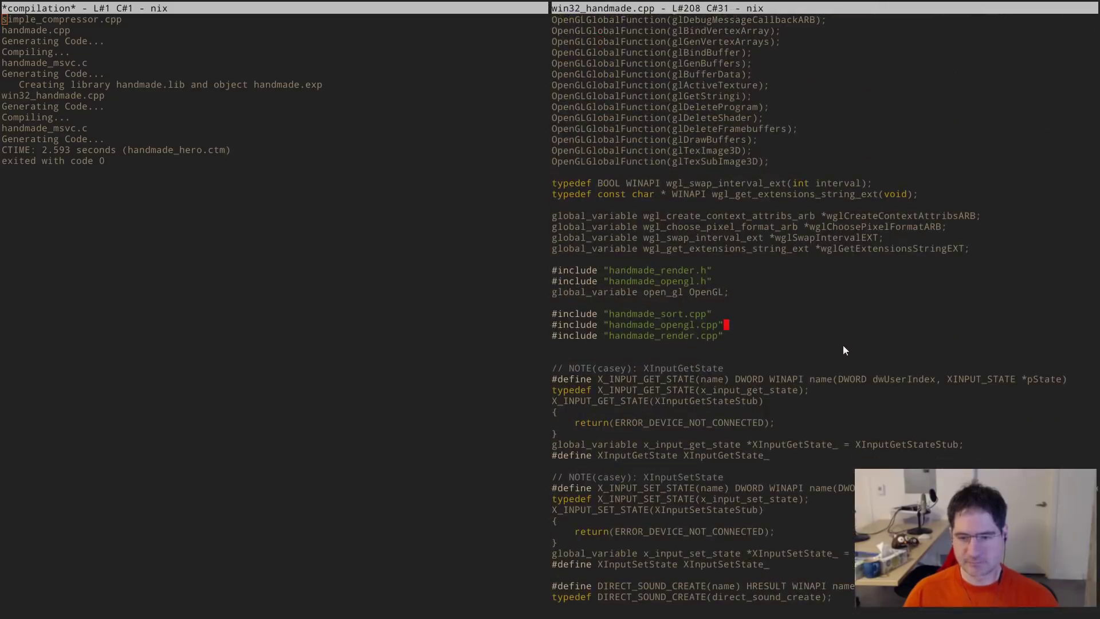
pyautogui.hotkey('ctrl', 'Down')
pyautogui.press('Down')
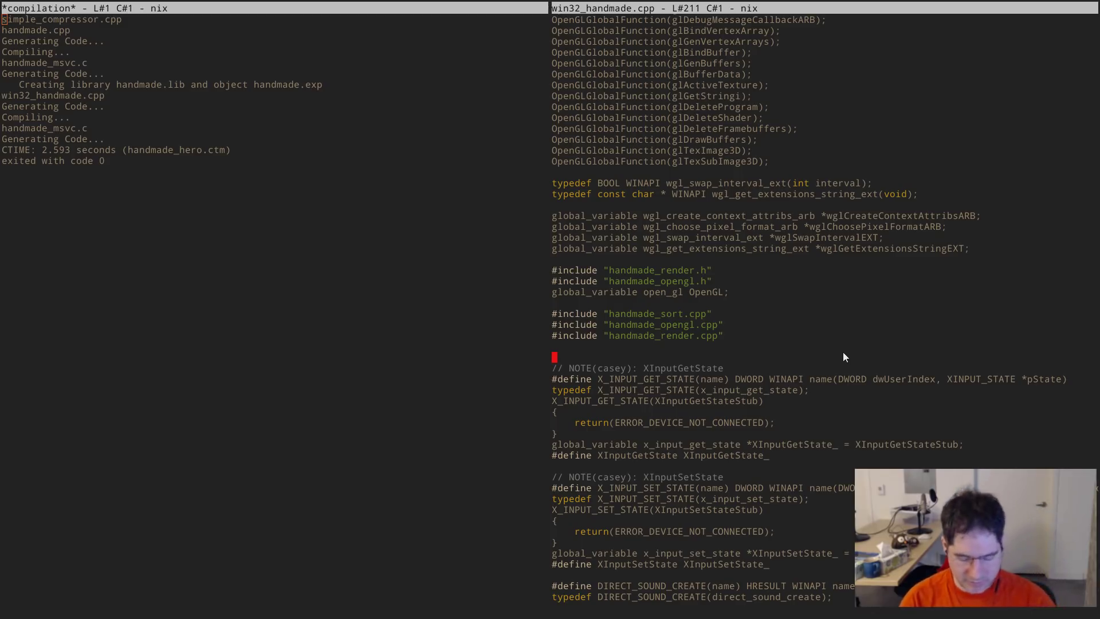
# - Move from the build output to the start of the WinMainCRTStartup extern line in win32_handmade.cpp
pyautogui.hotkey('alt', 'w')
pyautogui.press('Down')
pyautogui.press('Down')
pyautogui.press('Down')
pyautogui.press('Down')
pyautogui.press('Down')
pyautogui.press('Down')
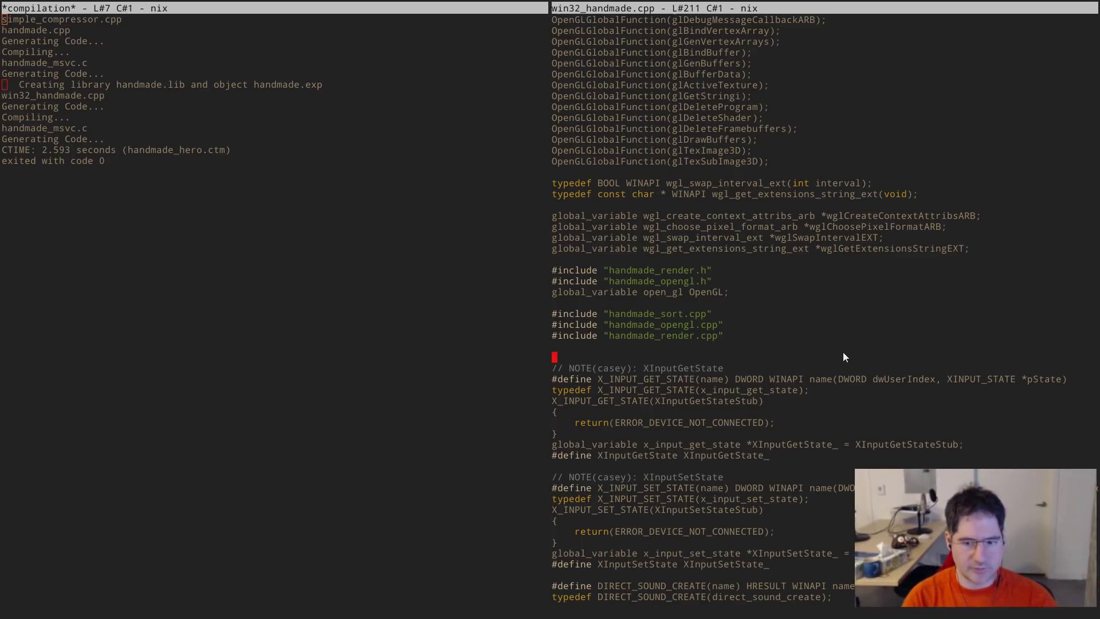
pyautogui.hotkey('alt', 'w')
pyautogui.press('pagedown')
pyautogui.press('pagedown')
pyautogui.press('pagedown')
pyautogui.press('pagedown')
pyautogui.press('pagedown')
pyautogui.press('pagedown')
pyautogui.press('pagedown')
pyautogui.press('pagedown')
pyautogui.press('pagedown')
pyautogui.press('pagedown')
pyautogui.press('pagedown')
pyautogui.press('pagedown')
pyautogui.press('pagedown')
pyautogui.press('pagedown')
pyautogui.press('pagedown')
pyautogui.press('pagedown')
pyautogui.press('pagedown')
pyautogui.press('pagedown')
pyautogui.press('pagedown')
pyautogui.press('pagedown')
pyautogui.press('pagedown')
pyautogui.press('pagedown')
pyautogui.press('pagedown')
pyautogui.press('pagedown')
pyautogui.press('pagedown')
pyautogui.press('pagedown')
pyautogui.press('pagedown')
pyautogui.press('pagedown')
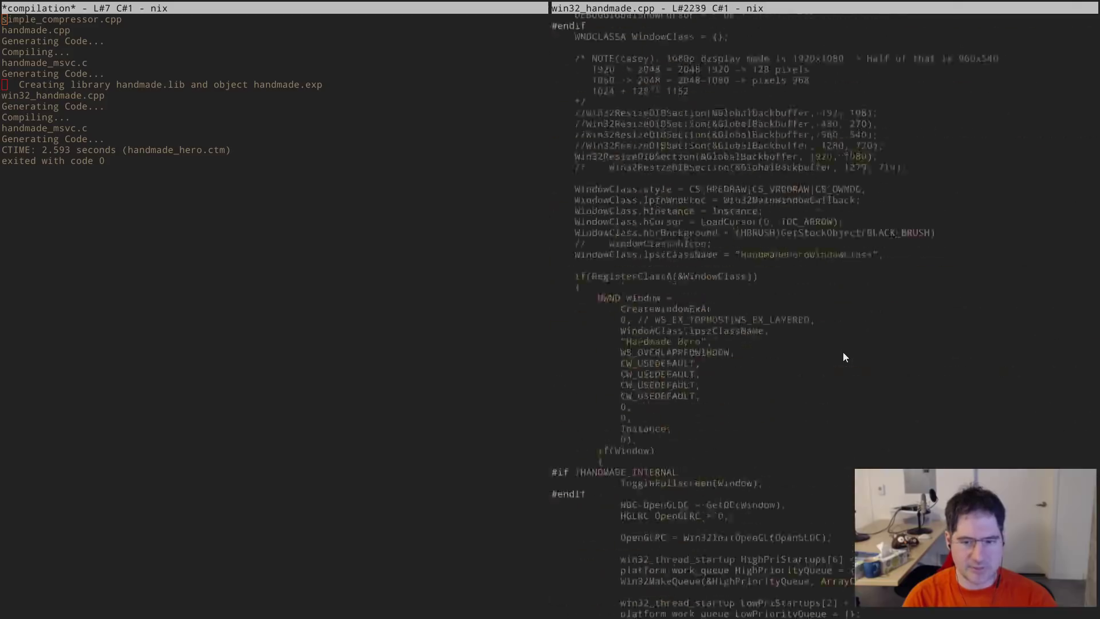
pyautogui.press('pageup')
pyautogui.press('pageup')
pyautogui.press('pageup')
pyautogui.press('pageup')
pyautogui.press('pageup')
pyautogui.press('pageup')
pyautogui.press('pageup')
pyautogui.press('pageup')
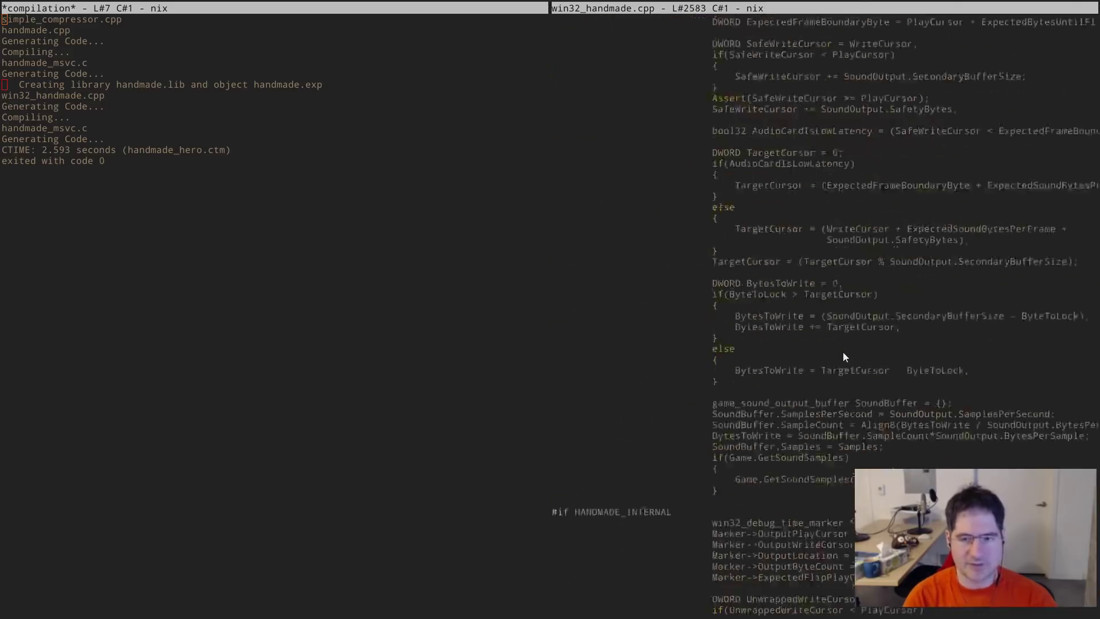
pyautogui.press('pageup')
pyautogui.press('pageup')
pyautogui.press('pageup')
pyautogui.press('pageup')
pyautogui.press('pageup')
pyautogui.press('pageup')
pyautogui.press('pageup')
pyautogui.press('pageup')
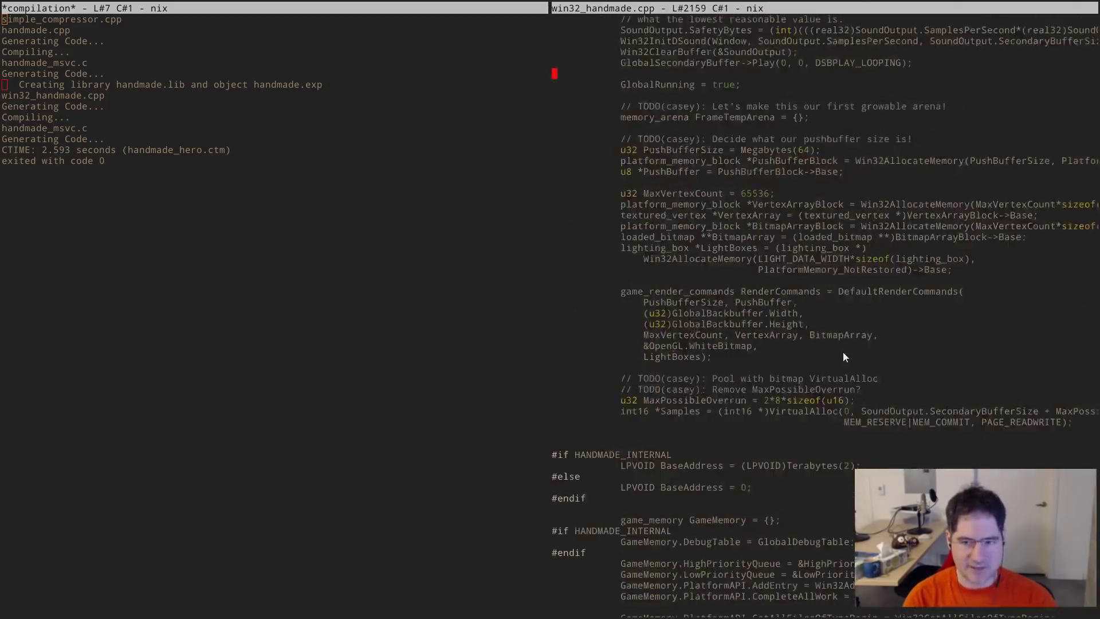
pyautogui.press('pagedown')
pyautogui.hotkey('ctrl', 'Up')
pyautogui.hotkey('ctrl', 'Up')
pyautogui.hotkey('ctrl', 'Up')
pyautogui.hotkey('ctrl', 'Up')
pyautogui.hotkey('ctrl', 'Up')
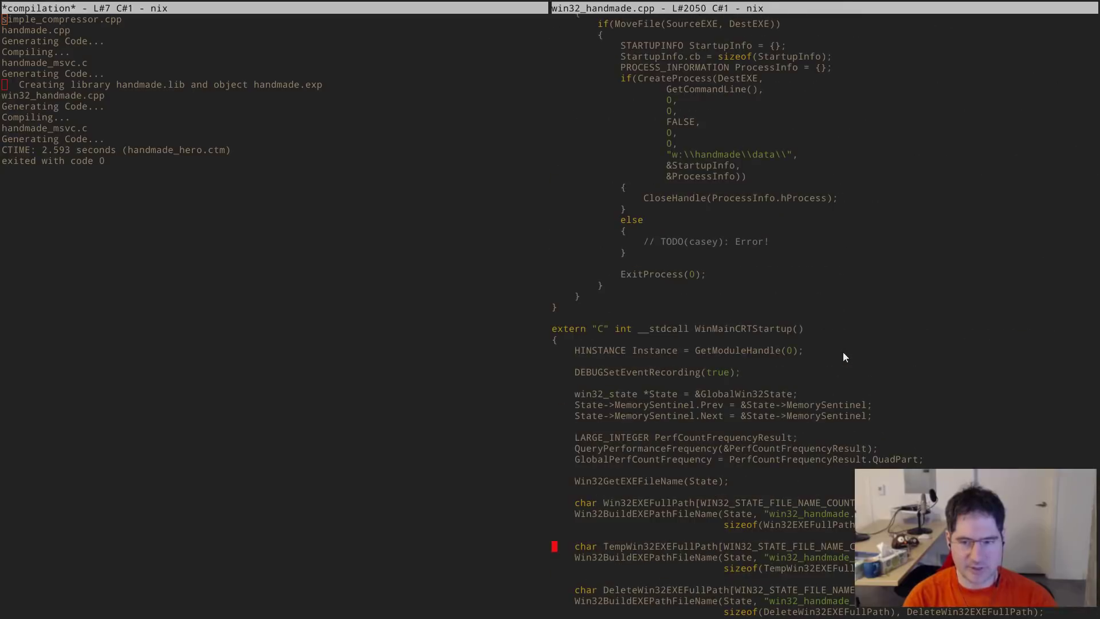
pyautogui.hotkey('ctrl', 'Right')
pyautogui.press('Home')
pyautogui.press('Up')
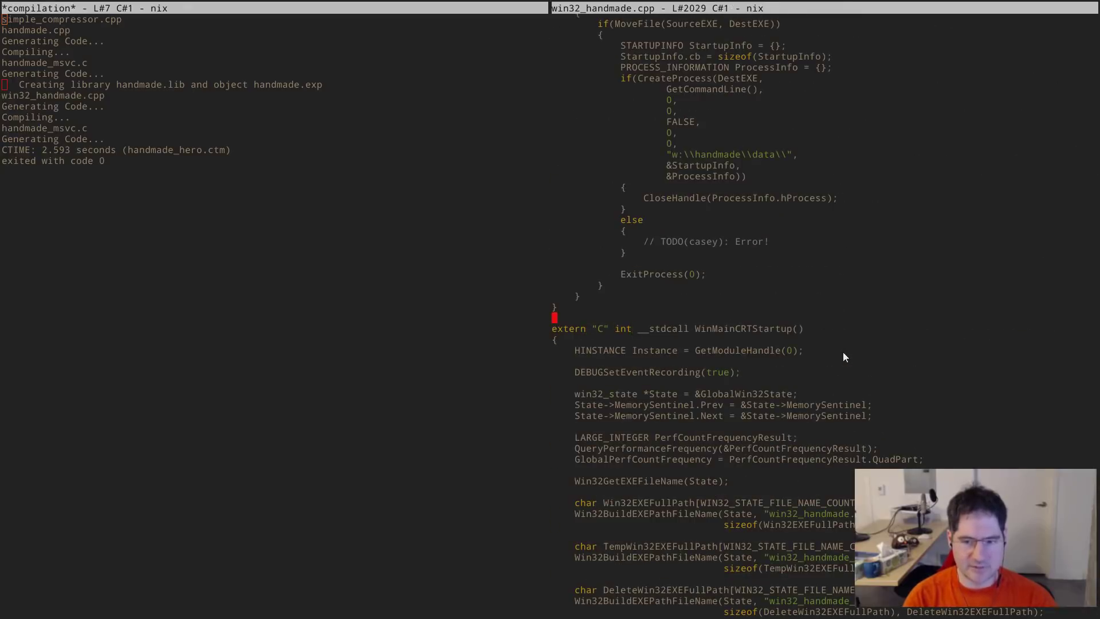
pyautogui.hotkey('ctrl', 'Right')
pyautogui.hotkey('ctrl', 'Left')
pyautogui.hotkey('ctrl', 'Right')
pyautogui.press('Home')
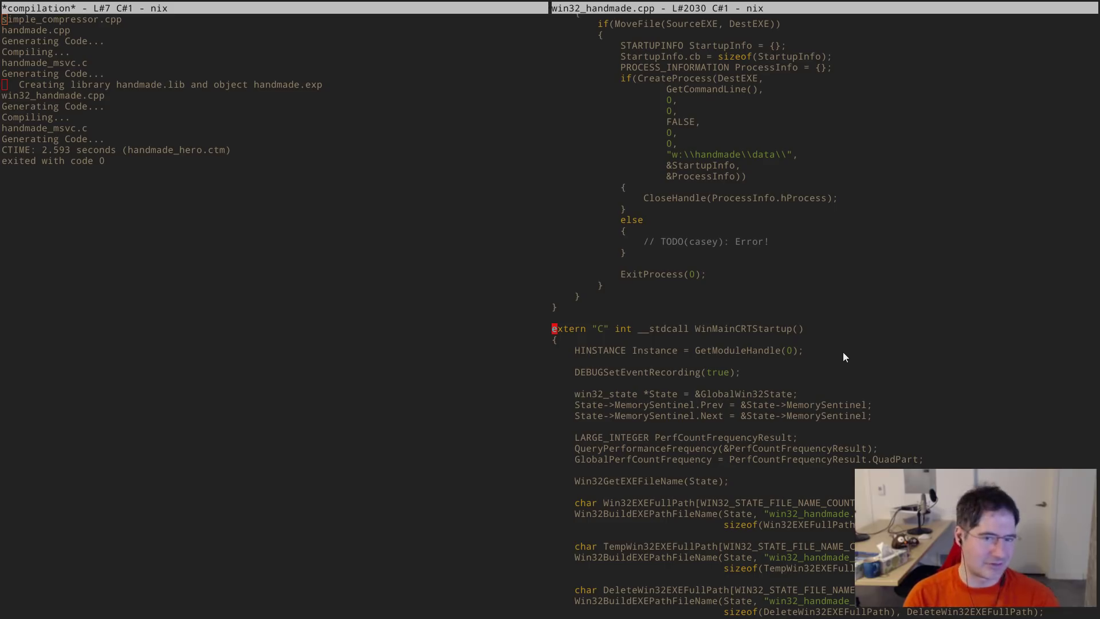
# - Open build.bat in the other pane
pyautogui.hotkey('alt', 'w')
pyautogui.hotkey('alt', 'f')
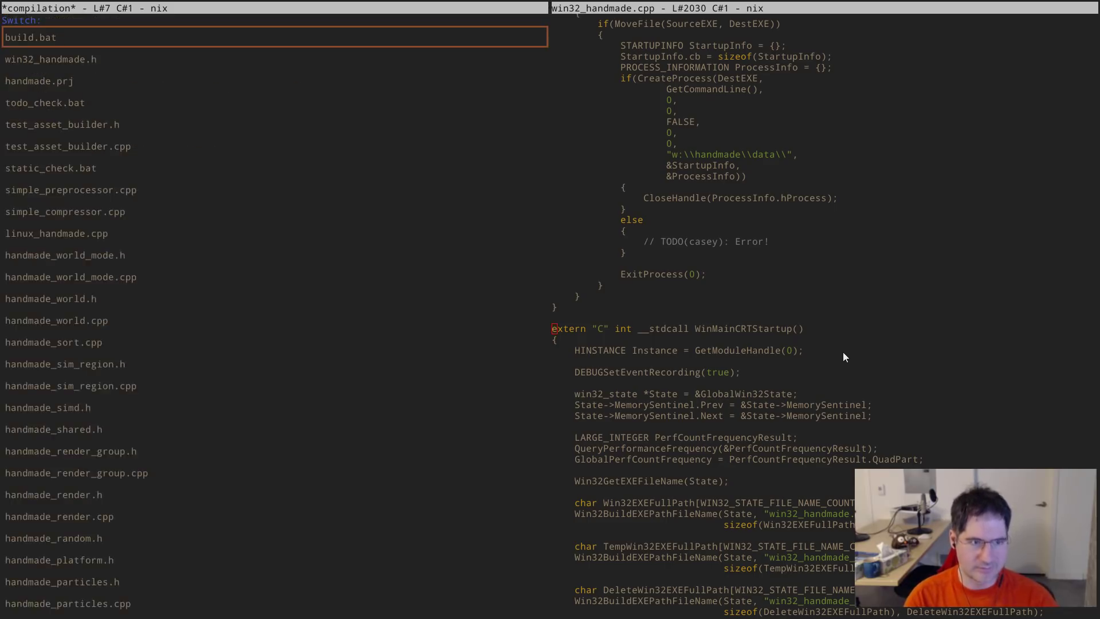
pyautogui.write('build')
pyautogui.press('Return')
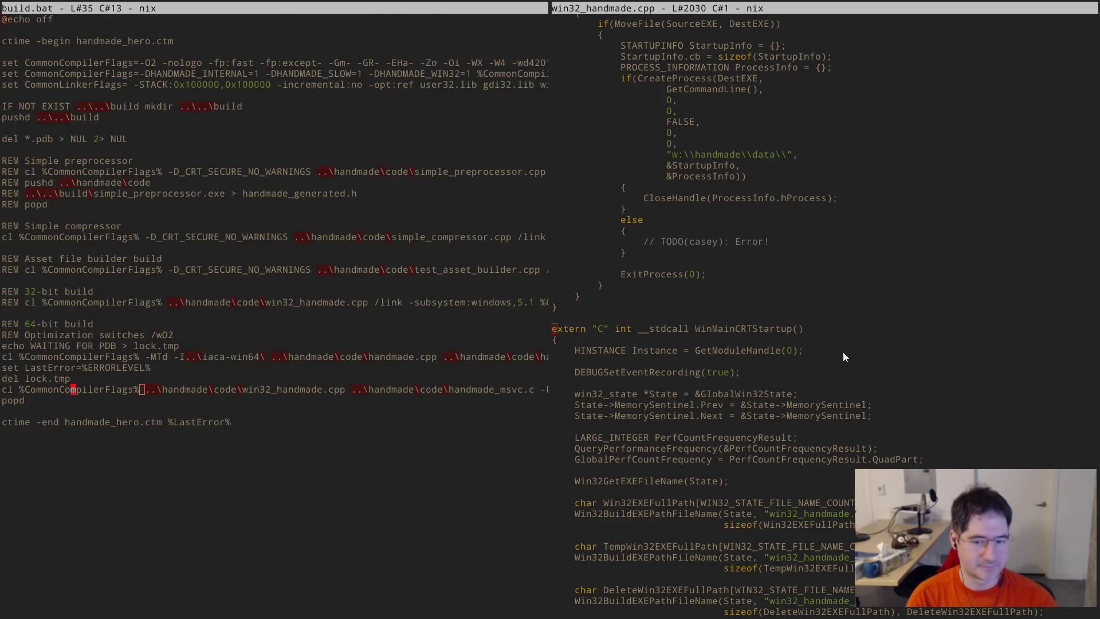
# - Wrap the extern line with #if 0 above it and #else / #endif below it
pyautogui.hotkey('alt', 'w')
pyautogui.press('Return')
pyautogui.press('Up')
pyautogui.write('#if 0')
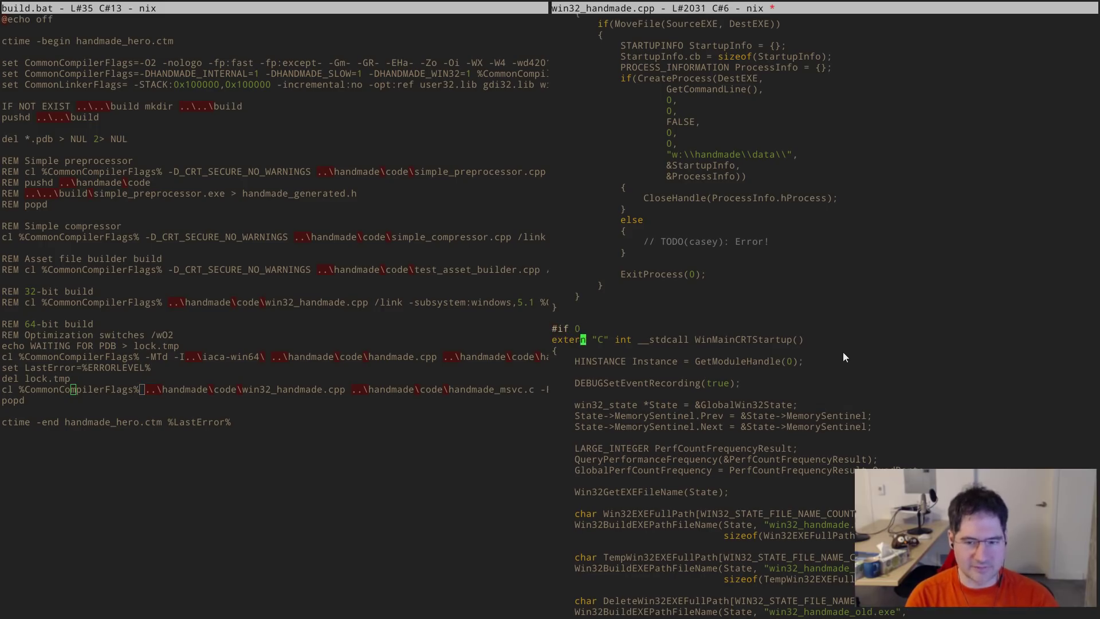
pyautogui.press('Down')
pyautogui.press('End')
pyautogui.press('Return')
pyautogui.write('#else')
pyautogui.press('Return')
pyautogui.write('#endif')
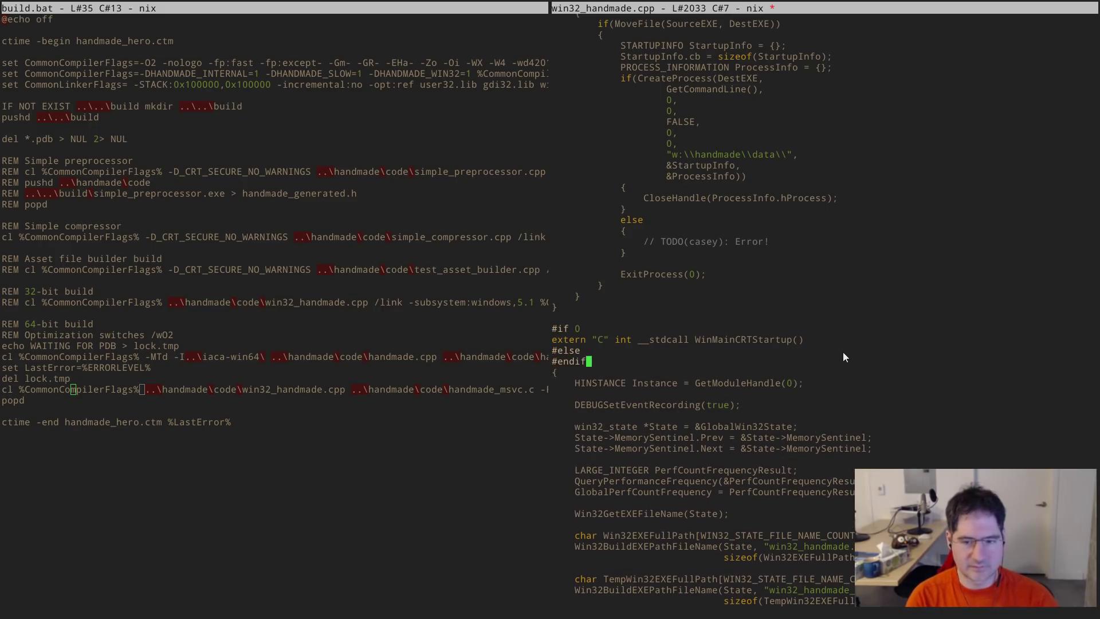
# - Add LRESULT WinMain() on a new line between #else and #endif
pyautogui.press('Up')
pyautogui.press('Return')
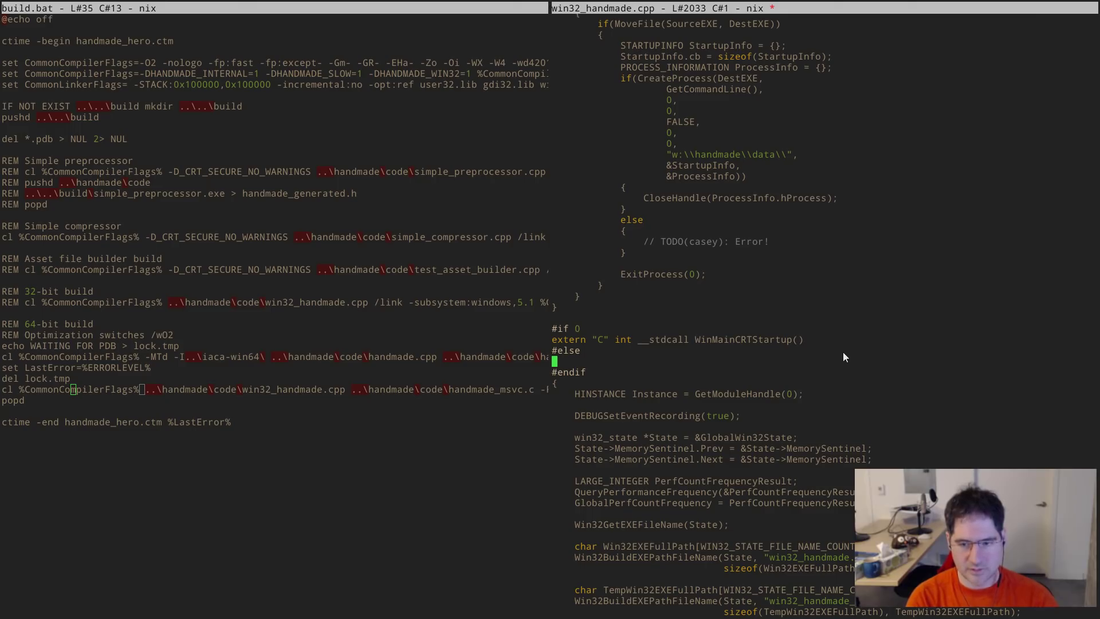
pyautogui.write('LRESULT WinMain()')
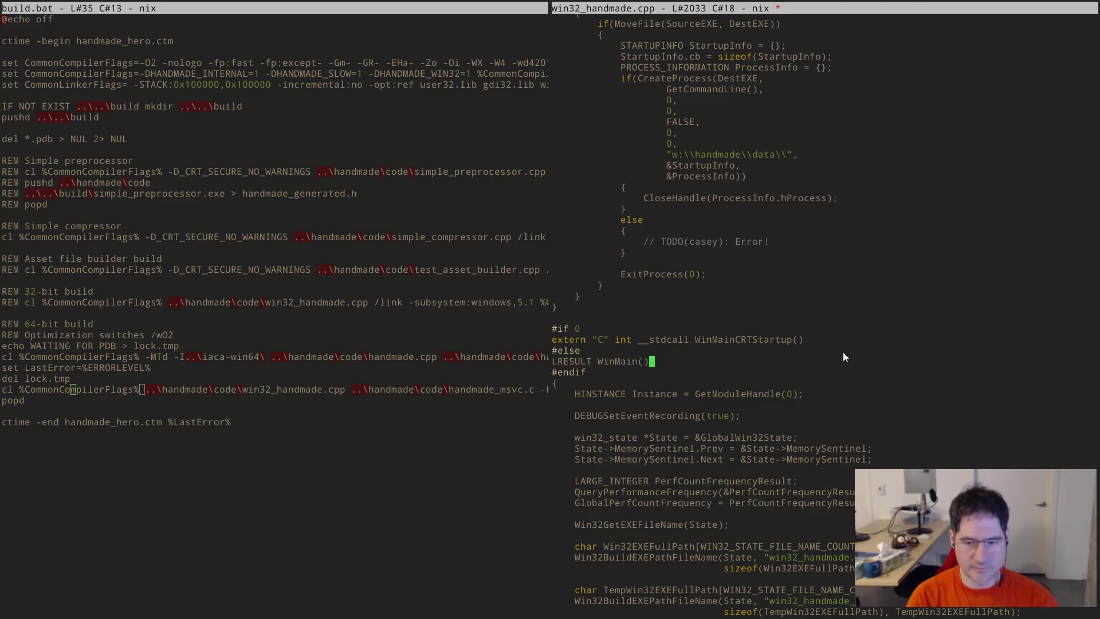
pyautogui.press('Left')
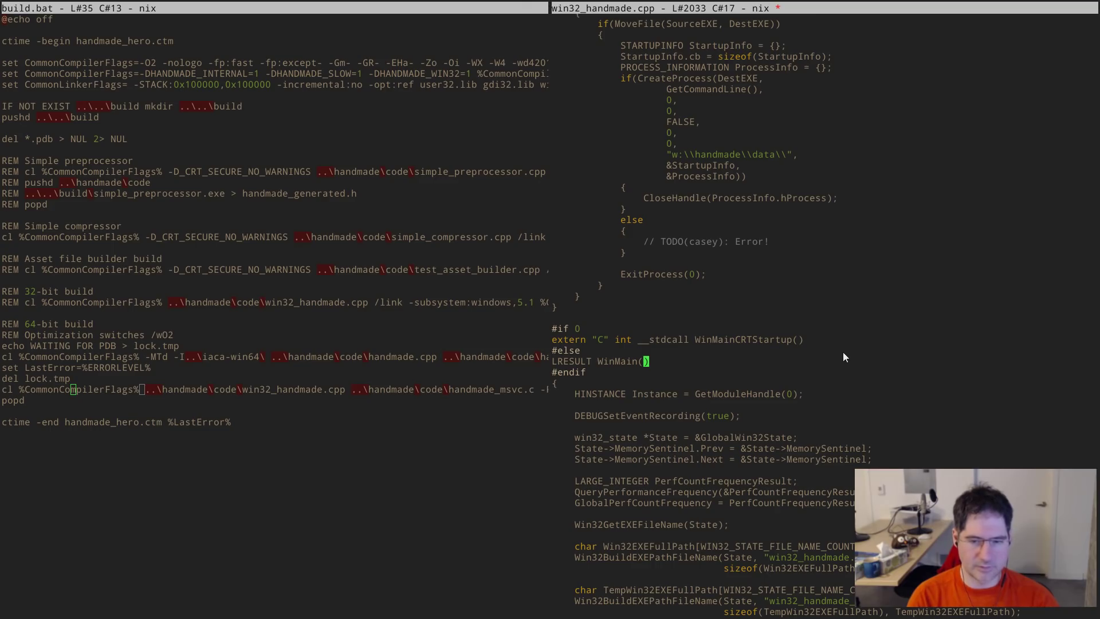
pyautogui.hotkey('alt', 'Tab')
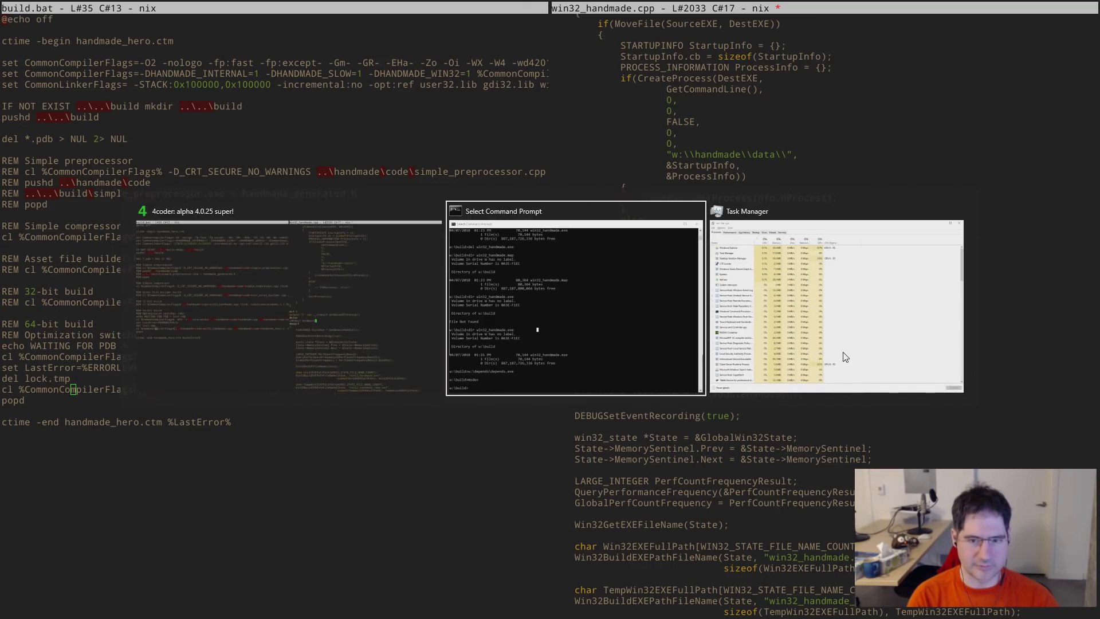
# - Run 'start .' in Command Prompt to open the build folder, then close that window
pyautogui.hotkey('alt', 'Tab')
pyautogui.write('start .')
pyautogui.press('Return')
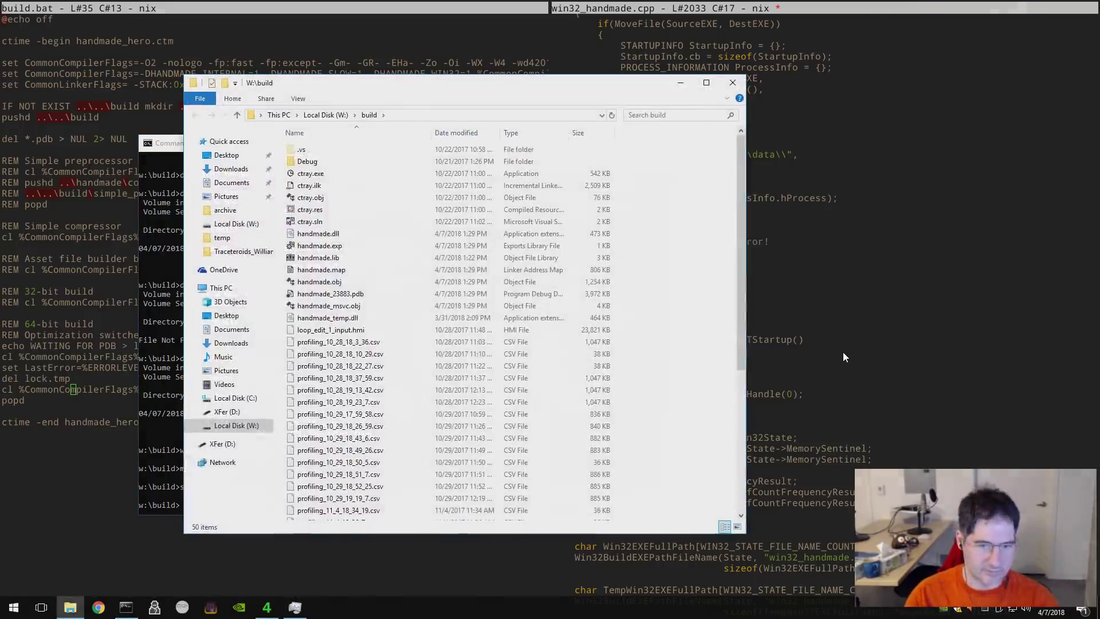
pyautogui.click(730, 81)
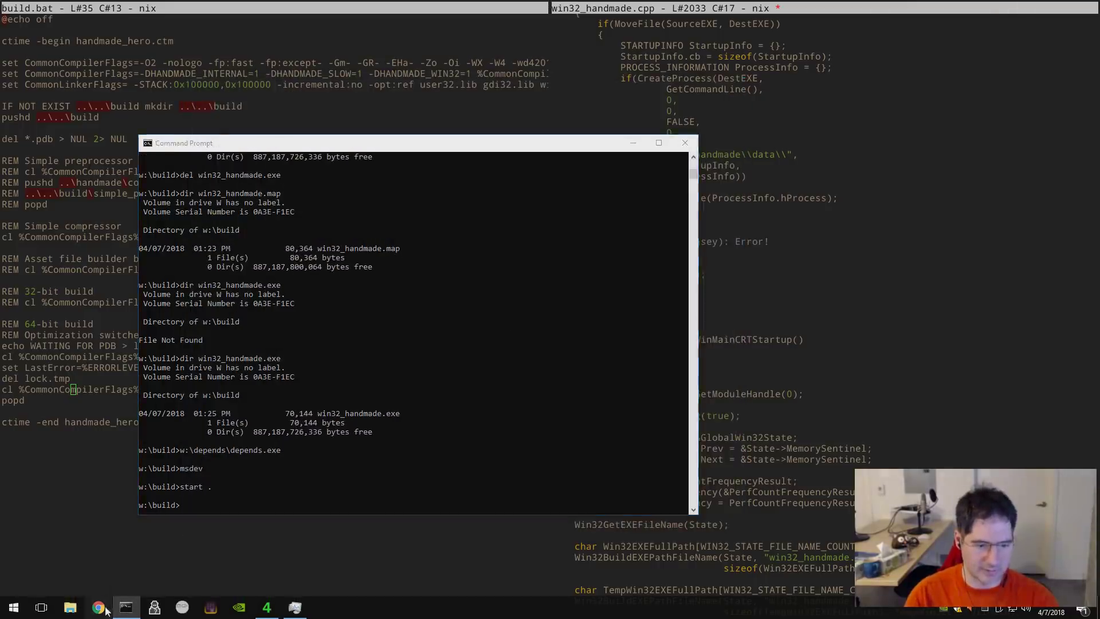
# - Search the web for winmain and select the parameter list on Microsoft's WinMain entry point page
pyautogui.click(99, 607)
pyautogui.click(255, 32)
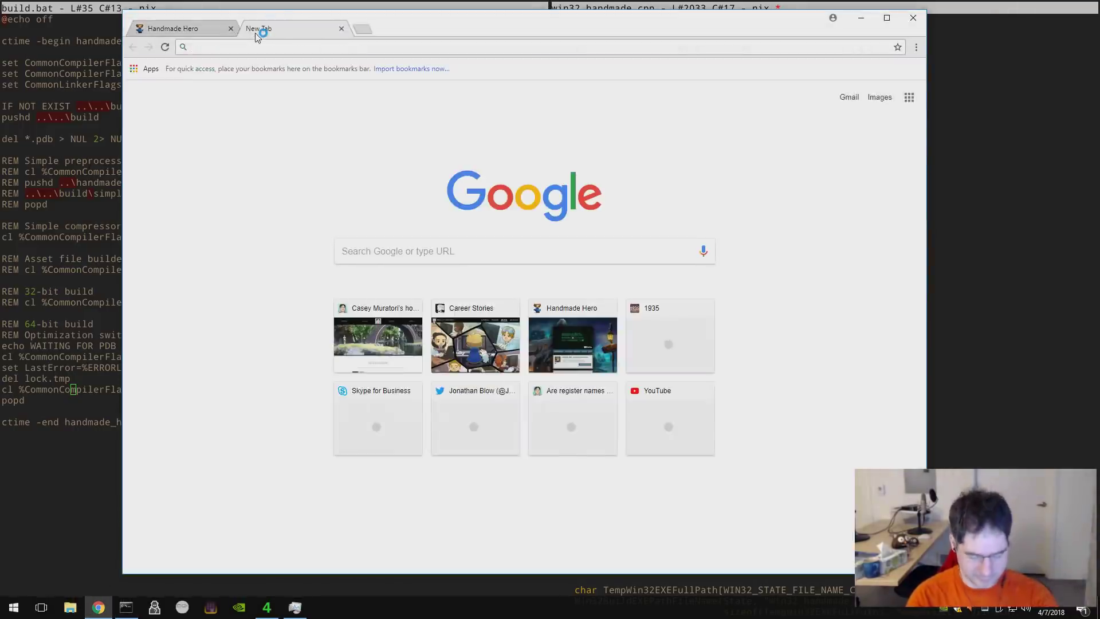
pyautogui.write('winmain')
pyautogui.press('Return')
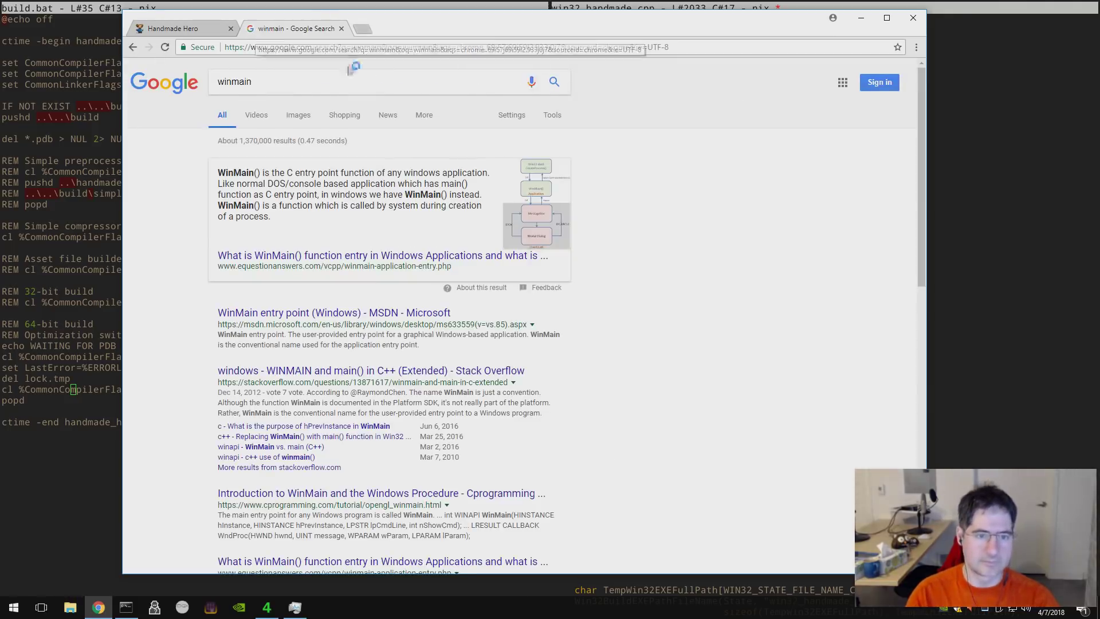
pyautogui.click(356, 318)
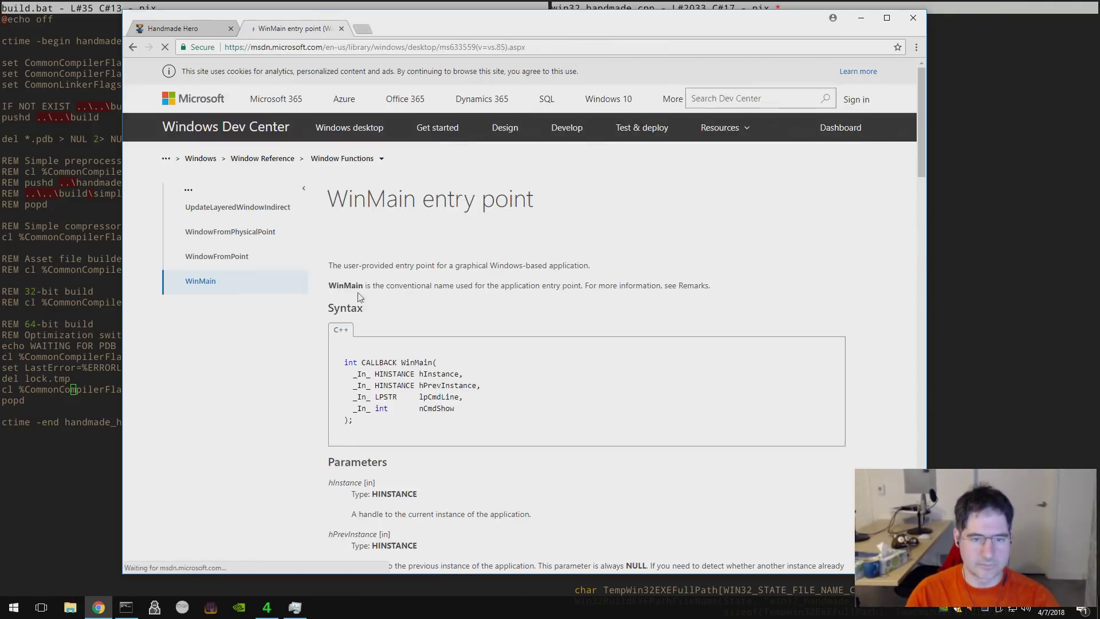
pyautogui.moveTo(457, 409); pyautogui.dragTo(348, 372)
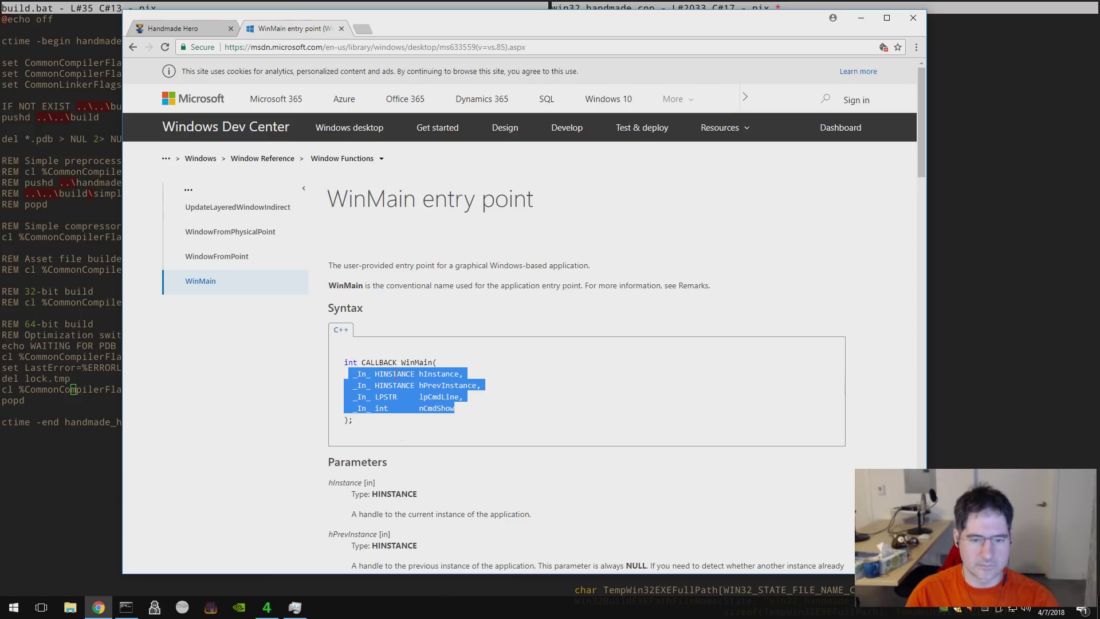
pyautogui.hotkey('alt', 'Tab')
pyautogui.hotkey('alt', 'Tab')
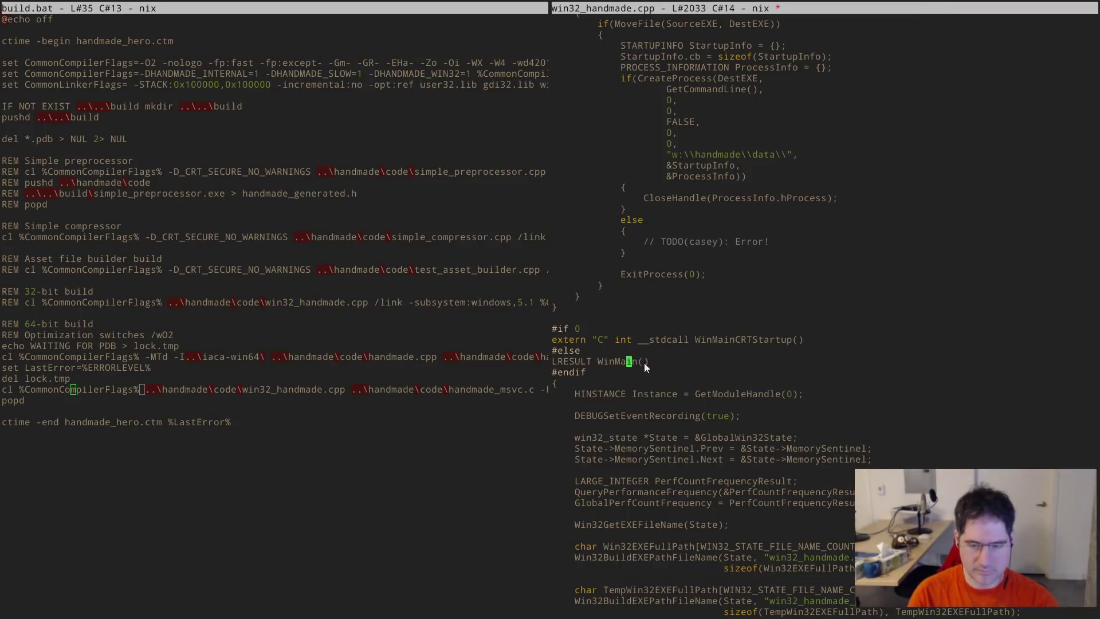
# - Replace LRESULT with int CALLBACK and paste WinMain's full parameter list into the parentheses
pyautogui.hotkey('ctrl', 'Left')
pyautogui.hotkey('ctrl', 'BackSpace')
pyautogui.write('int CALLBACK')
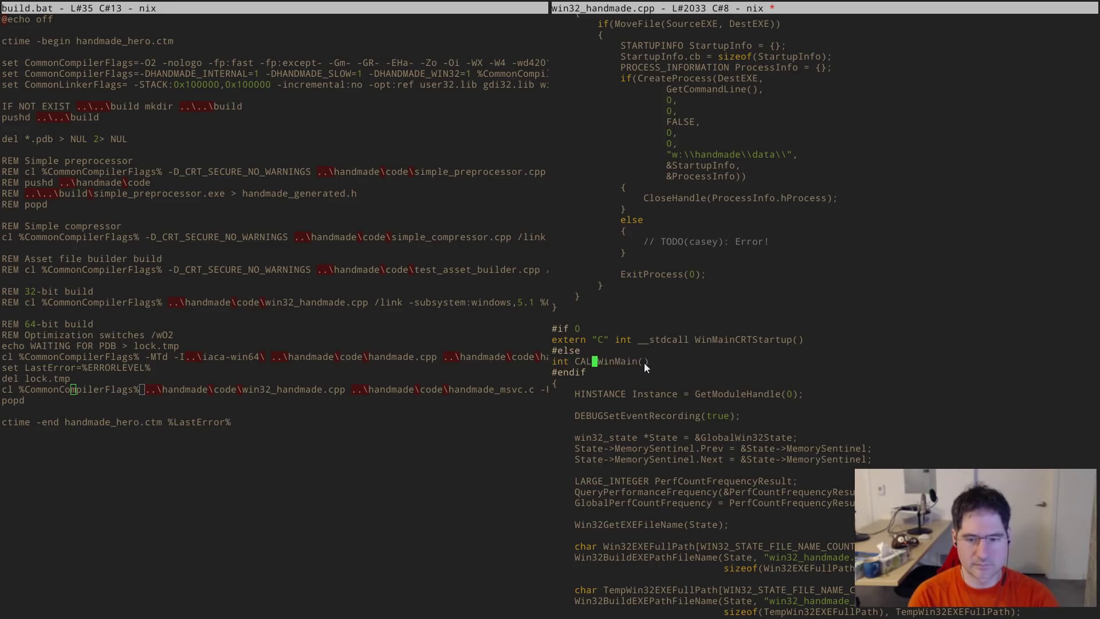
pyautogui.press('End')
pyautogui.press('Left')
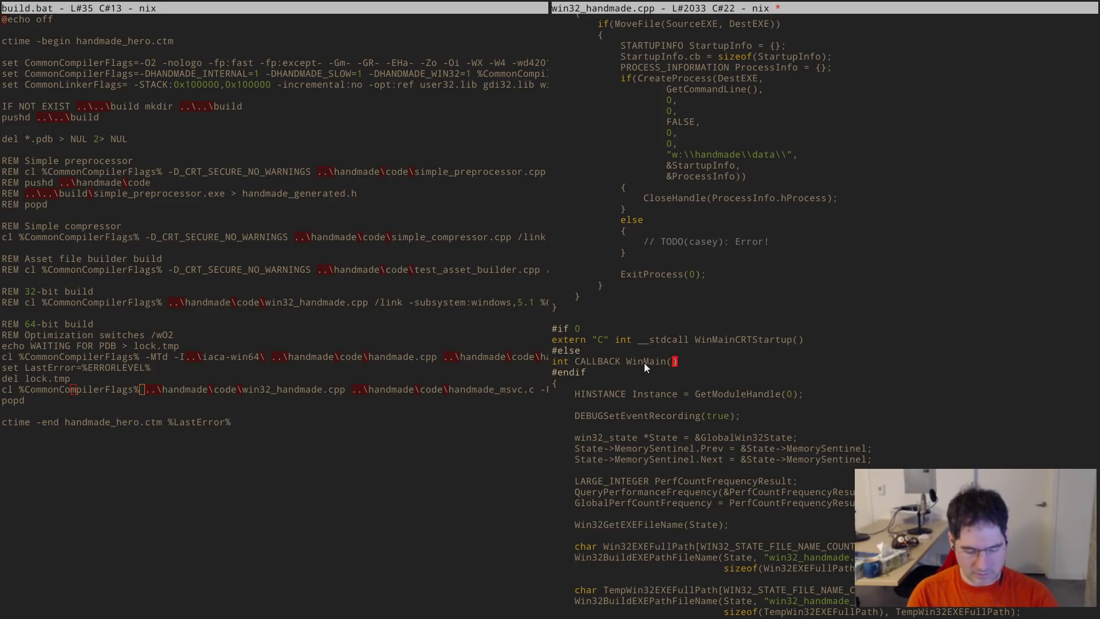
pyautogui.hotkey('ctrl', 'y')
# - Strip the _In_ annotations from the hInstance, hPrevInstance, lpCmdLine and nCmdShow parameters
pyautogui.press('Delete')
pyautogui.press('Delete')
pyautogui.press('Delete')
pyautogui.press('Delete')
pyautogui.press('Delete')
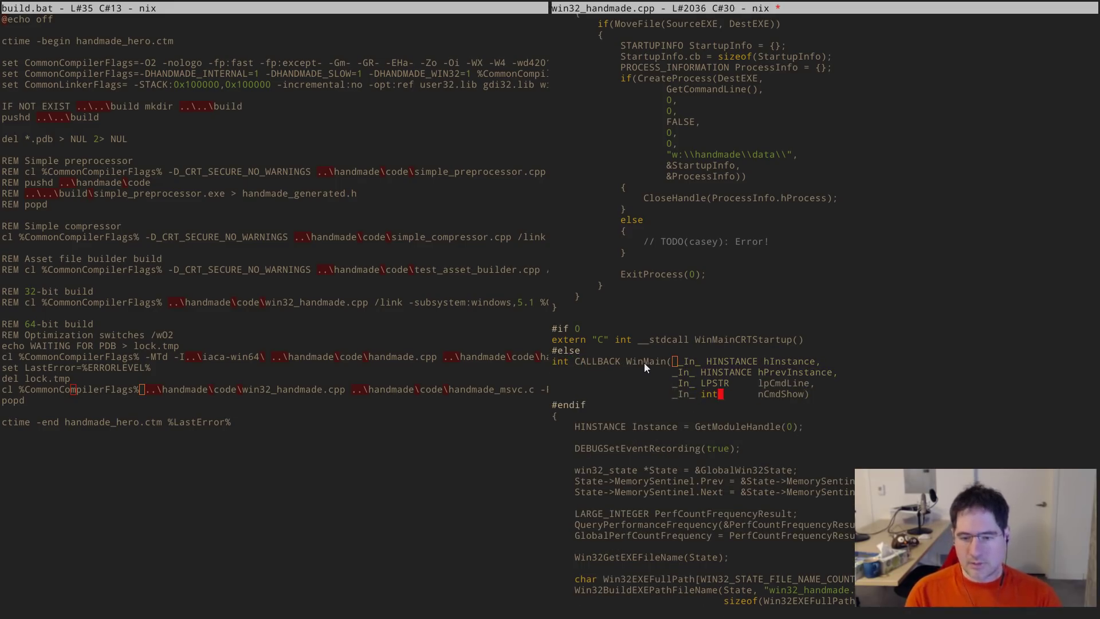
pyautogui.press('Up')
pyautogui.press('Delete')
pyautogui.press('Delete')
pyautogui.press('Delete')
pyautogui.press('Delete')
pyautogui.press('Delete')
pyautogui.press('Up')
pyautogui.press('Delete')
pyautogui.press('Delete')
pyautogui.press('Delete')
pyautogui.press('Delete')
pyautogui.press('Delete')
pyautogui.press('Up')
pyautogui.press('Delete')
pyautogui.press('Delete')
pyautogui.press('Delete')
pyautogui.press('Delete')
pyautogui.press('Delete')
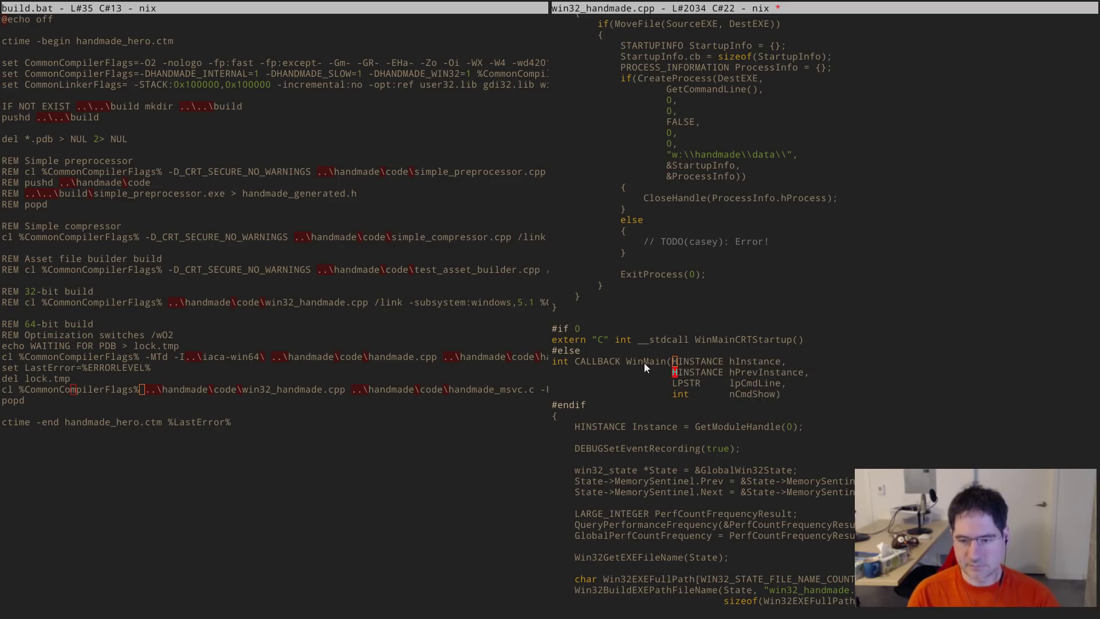
pyautogui.press('Down')
pyautogui.press('Down')
pyautogui.press('End')
pyautogui.press('Up')
pyautogui.press('Up')
pyautogui.press('Up')
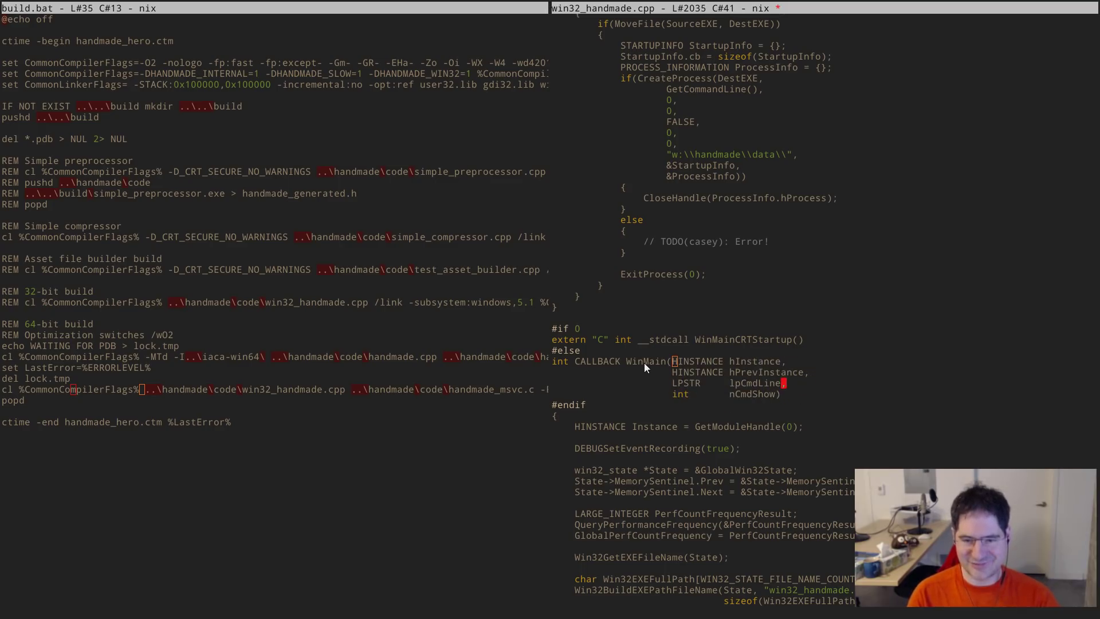
pyautogui.hotkey('alt', 'w')
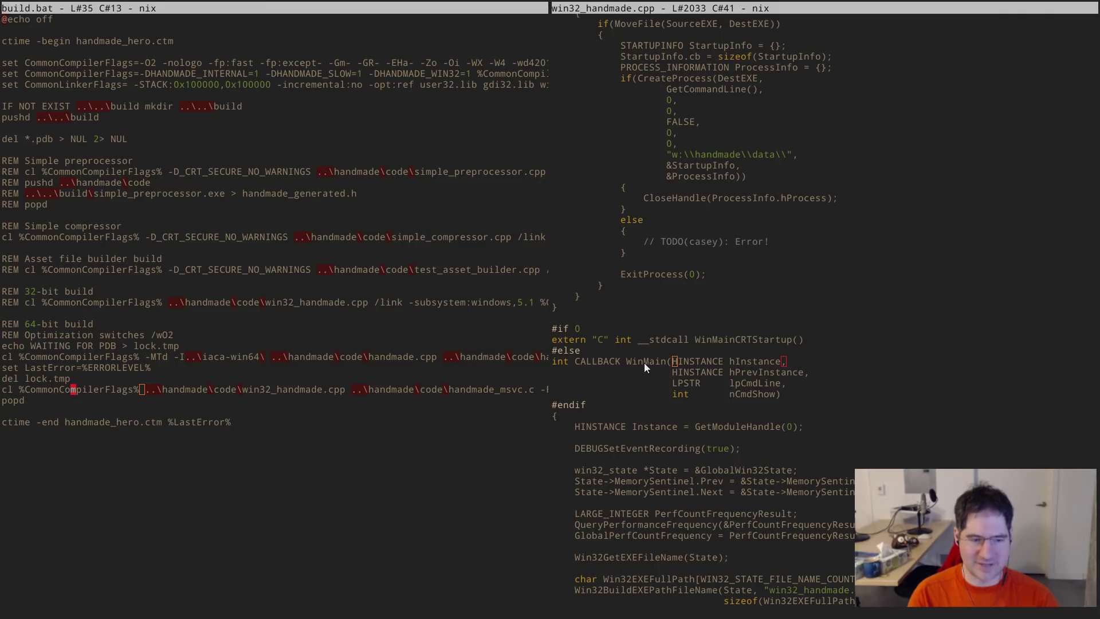
pyautogui.hotkey('ctrl', 'Right')
# - Add -MTd to the cl line, duplicate it, and comment out the upper copy with REM
pyautogui.write('-MTd')
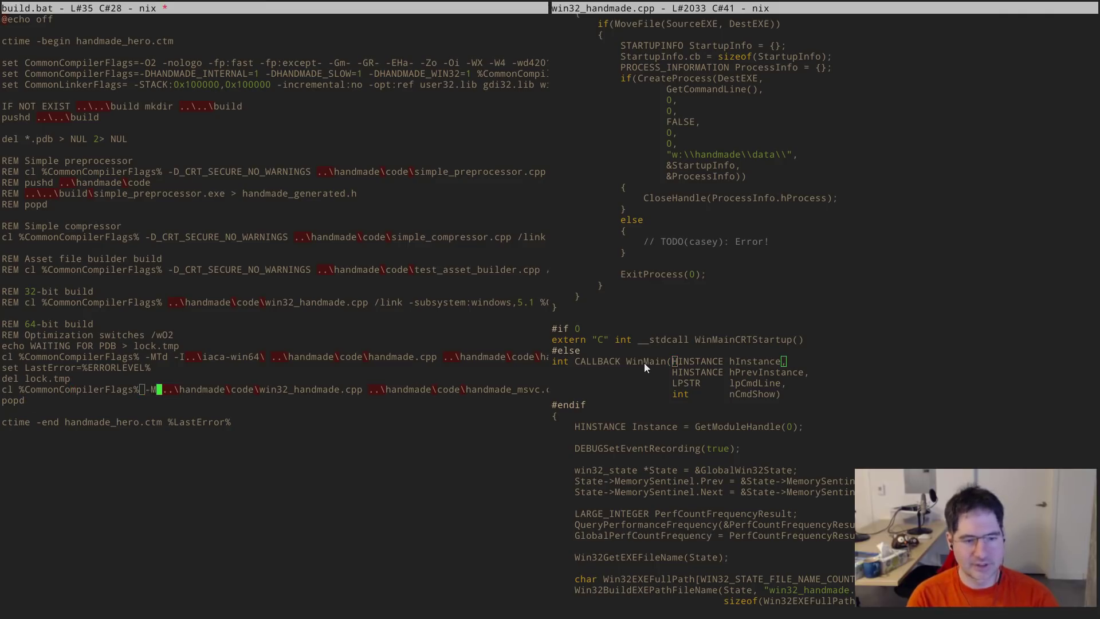
pyautogui.press('End')
pyautogui.hotkey('ctrl', 'Left')
pyautogui.hotkey('ctrl', 'Left')
pyautogui.hotkey('ctrl', 'Left')
pyautogui.press('Left')
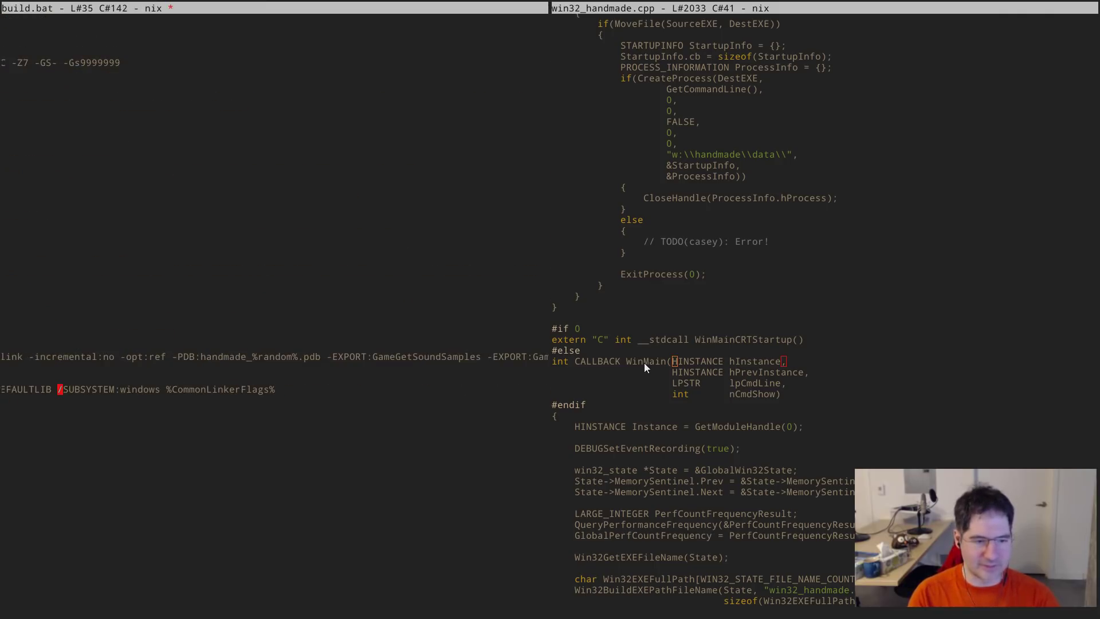
pyautogui.hotkey('ctrl', 'Left')
pyautogui.hotkey('ctrl', 'Left')
pyautogui.hotkey('ctrl', 'Left')
pyautogui.hotkey('ctrl', 'Left')
pyautogui.hotkey('ctrl', 'Left')
pyautogui.hotkey('ctrl', 'Left')
pyautogui.hotkey('ctrl', 'Left')
pyautogui.hotkey('ctrl', 'Left')
pyautogui.hotkey('ctrl', 'Left')
pyautogui.hotkey('ctrl', 'Left')
pyautogui.hotkey('ctrl', 'Left')
pyautogui.hotkey('ctrl', 'Left')
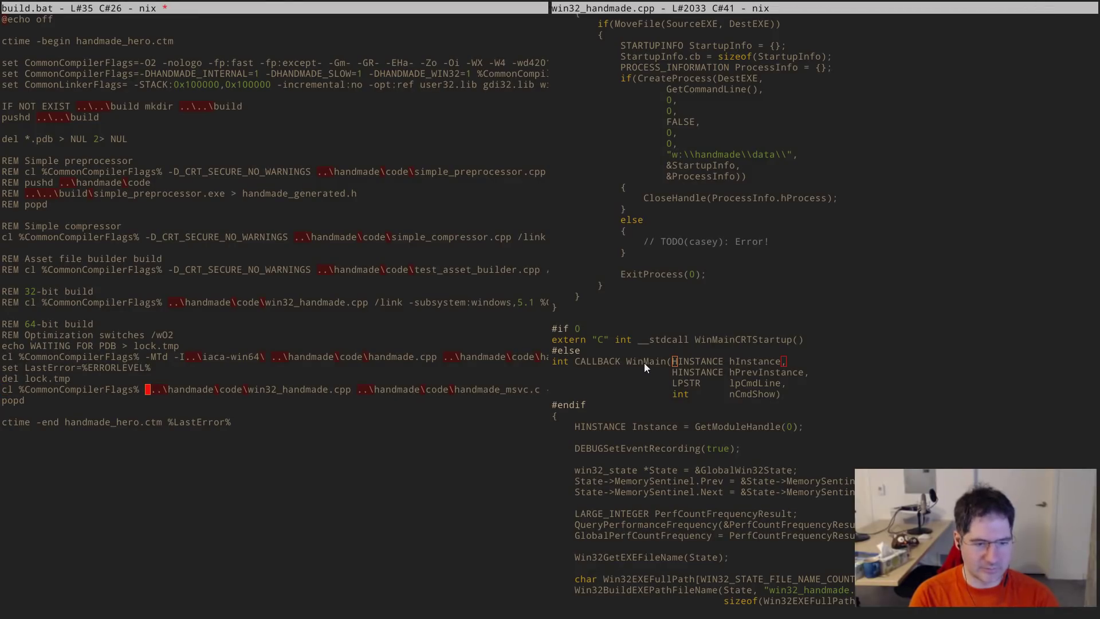
pyautogui.press('Home')
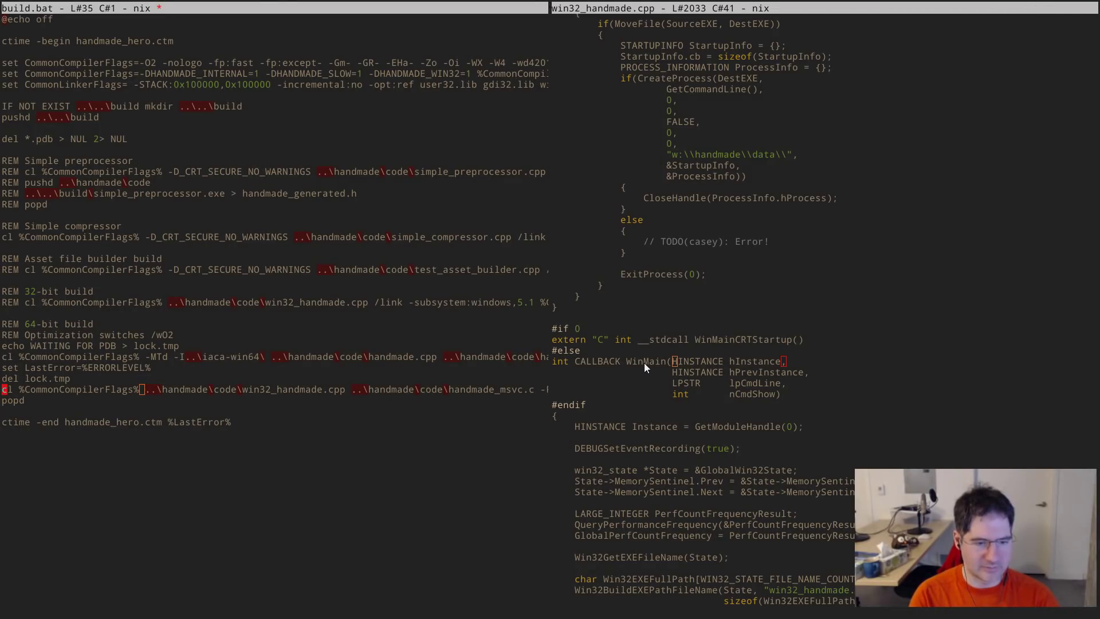
pyautogui.hotkey('ctrl', 'space')
pyautogui.press('Down')
pyautogui.hotkey('alt', 'w')
pyautogui.hotkey('ctrl', 'y')
pyautogui.press('Up')
pyautogui.press('Up')
pyautogui.write('REM')
# - Delete NODEFAULTLIB and its stray slash from the new cl line, then save and build
pyautogui.press('Down')
pyautogui.hotkey('ctrl', 'Right')
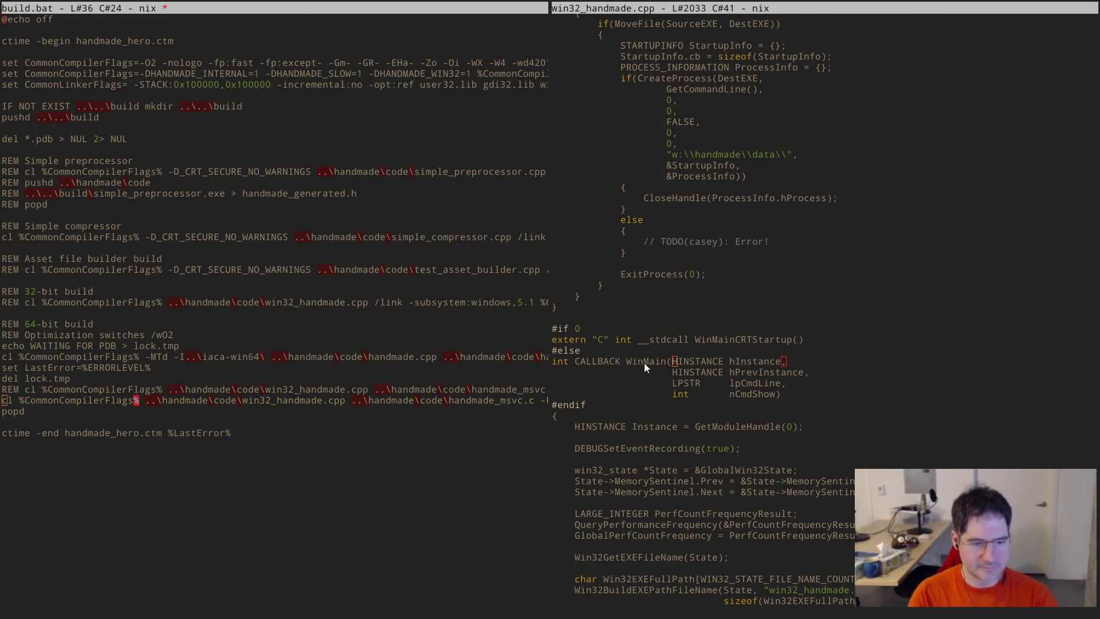
pyautogui.hotkey('ctrl', 'Right')
pyautogui.hotkey('ctrl', 'Right')
pyautogui.hotkey('ctrl', 'Right')
pyautogui.hotkey('ctrl', 'Right')
pyautogui.hotkey('ctrl', 'Right')
pyautogui.hotkey('ctrl', 'Right')
pyautogui.hotkey('ctrl', 'Right')
pyautogui.hotkey('ctrl', 'Right')
pyautogui.hotkey('ctrl', 'Right')
pyautogui.hotkey('ctrl', 'Right')
pyautogui.hotkey('ctrl', 'Right')
pyautogui.hotkey('ctrl', 'Right')
pyautogui.hotkey('ctrl', 'Right')
pyautogui.hotkey('ctrl', 'Right')
pyautogui.hotkey('ctrl', 'Right')
pyautogui.hotkey('ctrl', 'Right')
pyautogui.hotkey('ctrl', 'Right')
pyautogui.hotkey('ctrl', 'Right')
pyautogui.hotkey('ctrl', 'Right')
pyautogui.hotkey('ctrl', 'Right')
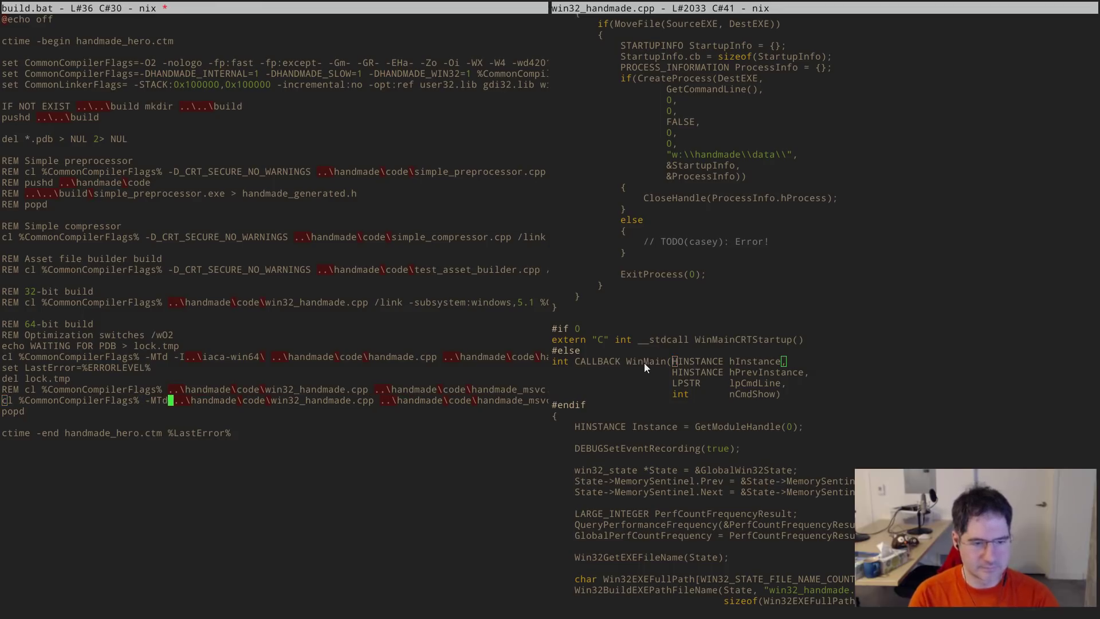
pyautogui.hotkey('ctrl', 'Left')
pyautogui.hotkey('ctrl', 'Left')
pyautogui.hotkey('ctrl', 'Left')
pyautogui.hotkey('ctrl', 'Left')
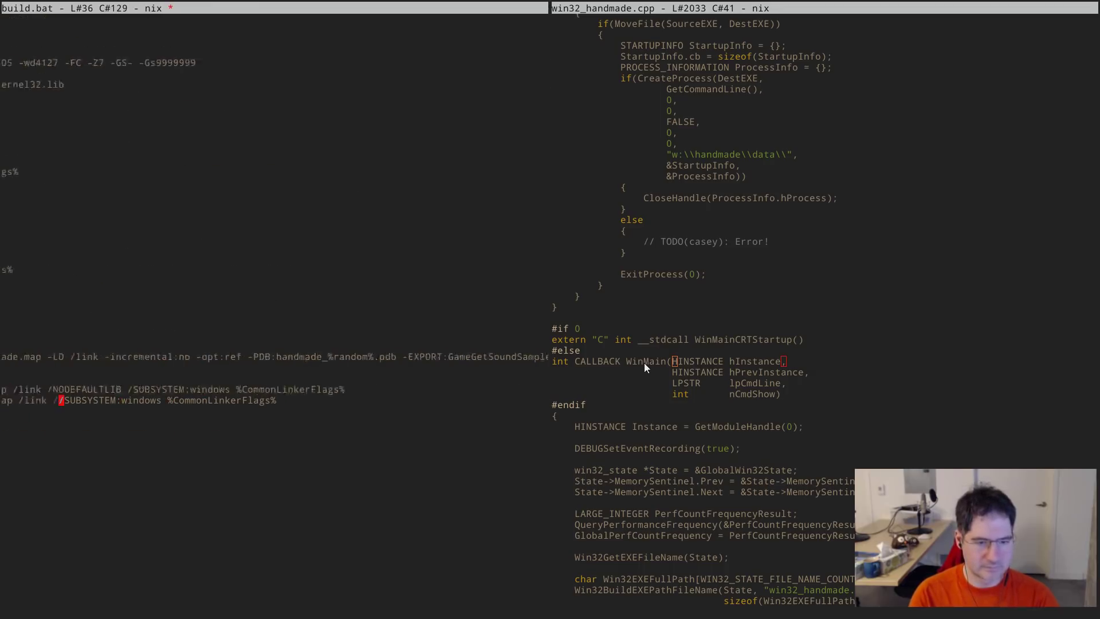
pyautogui.hotkey('ctrl', 'Delete')
pyautogui.press('BackSpace')
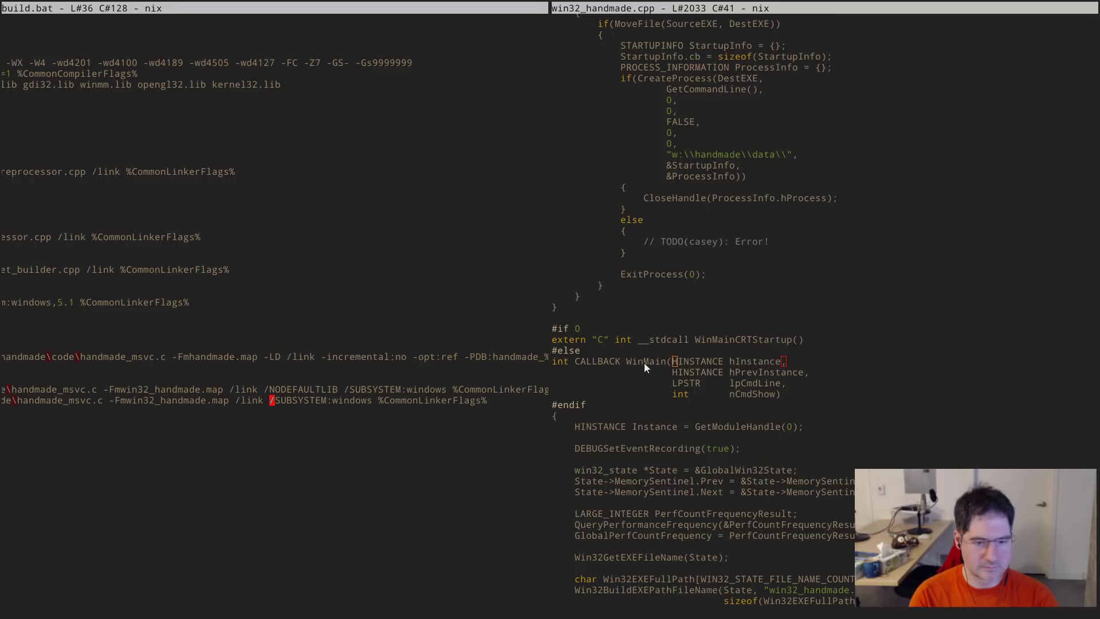
pyautogui.hotkey('alt', 'm')
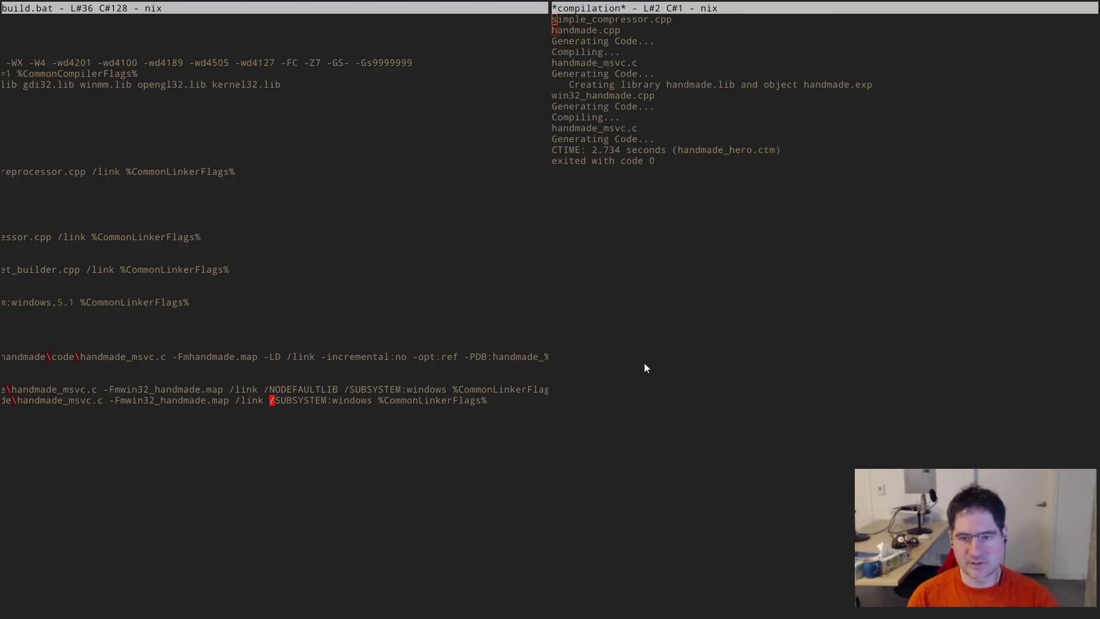
# - Run dir in w:\build to confirm win32_handmade.exe (364,544 bytes) and its 3,338,240-byte .pdb
pyautogui.hotkey('alt', 'Tab')
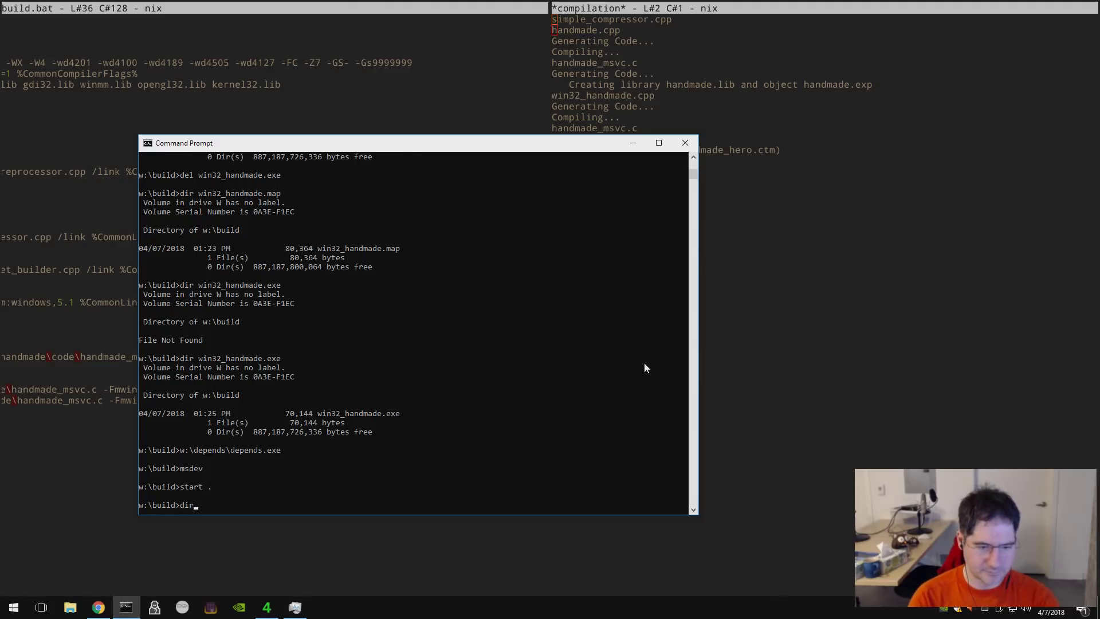
pyautogui.write('dir')
pyautogui.press('Return')
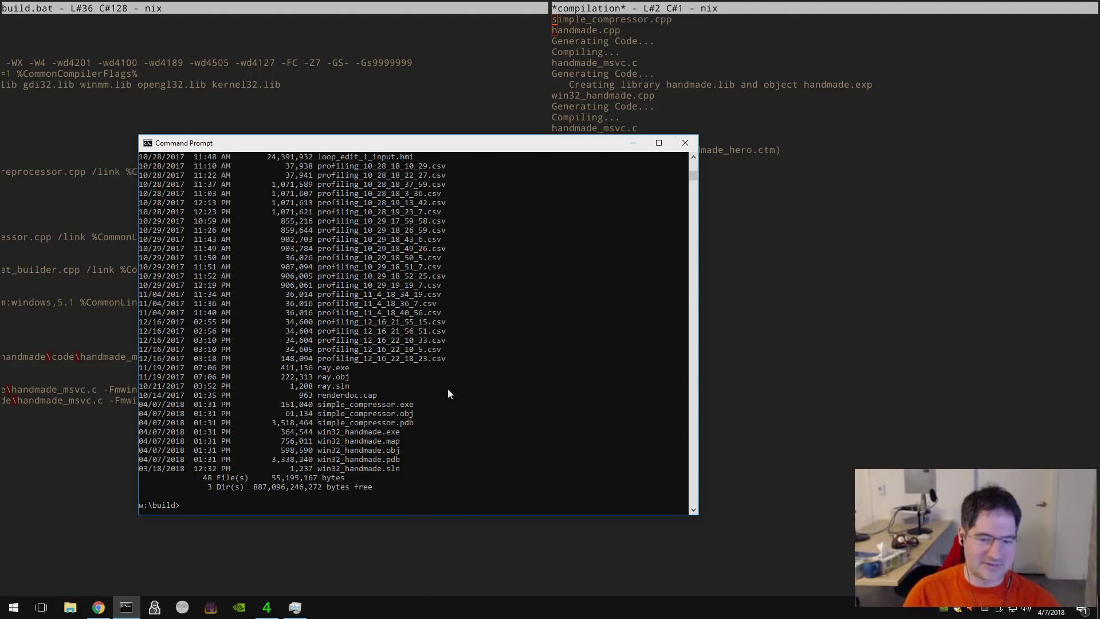
pyautogui.hotkey('alt', 'Tab')
# - Open the handmade_hero project from Recent Projects in NVIDIA Nsight Graphics
pyautogui.hotkey('alt', 'Tab')
pyautogui.hotkey('alt', 'Tab')
pyautogui.hotkey('alt', 'Tab')
pyautogui.hotkey('alt', 'Tab')
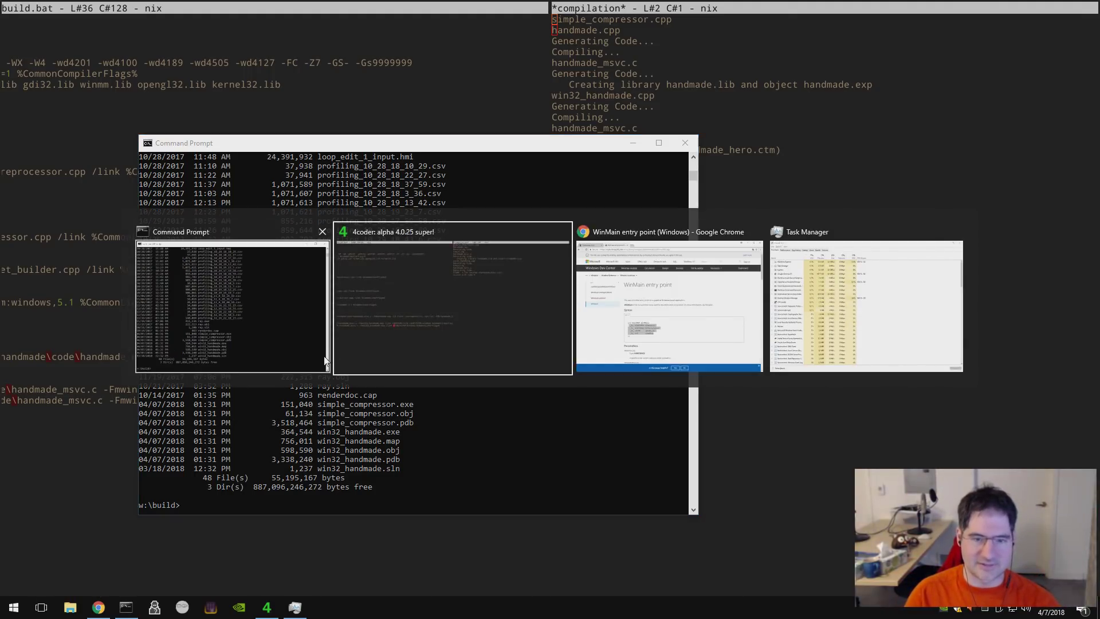
pyautogui.hotkey('alt', 'Tab')
pyautogui.hotkey('alt', 'Tab')
pyautogui.hotkey('alt', 'Tab')
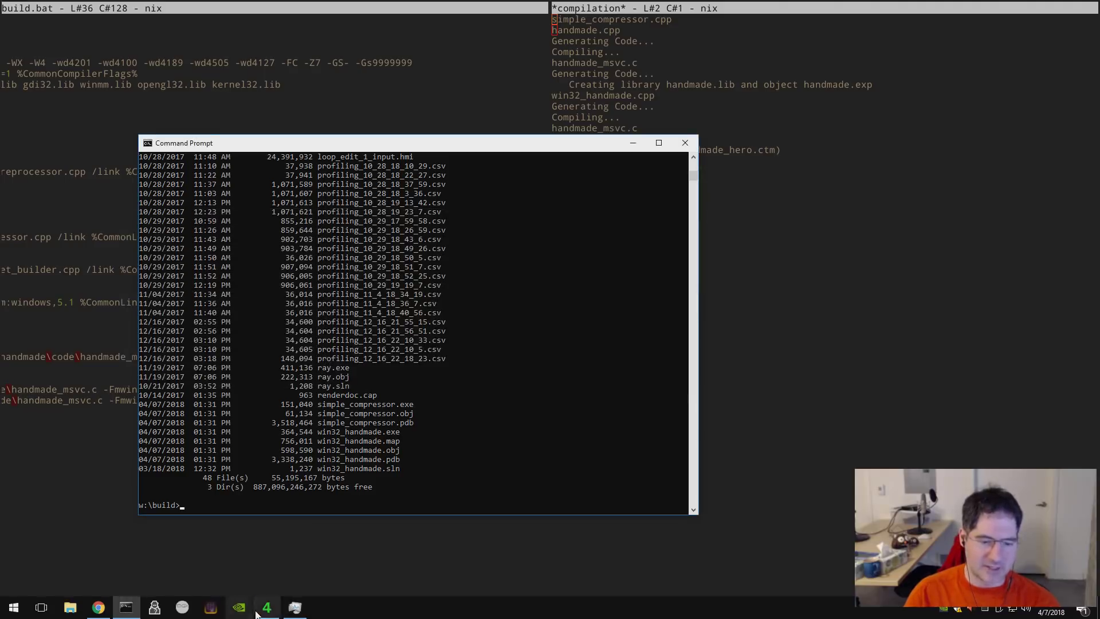
pyautogui.click(241, 609)
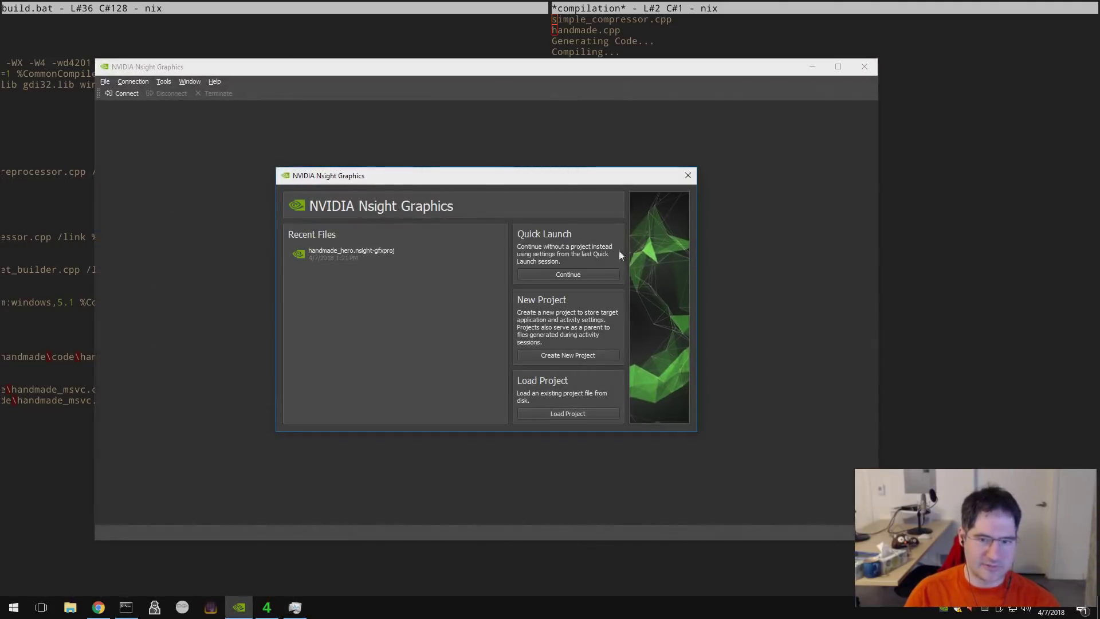
pyautogui.click(569, 414)
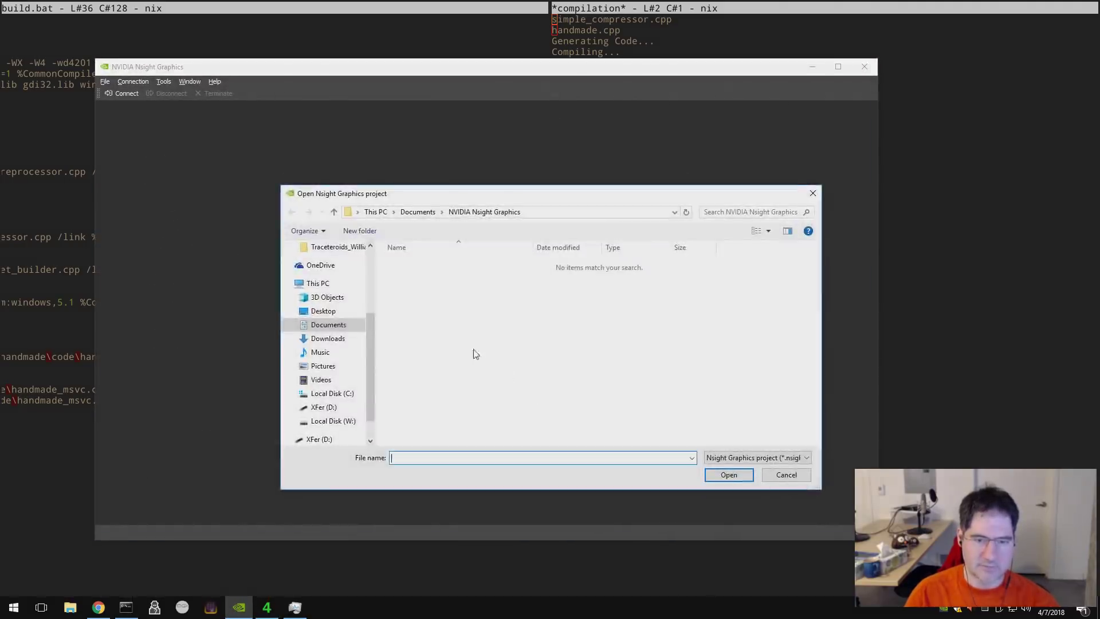
pyautogui.click(343, 421)
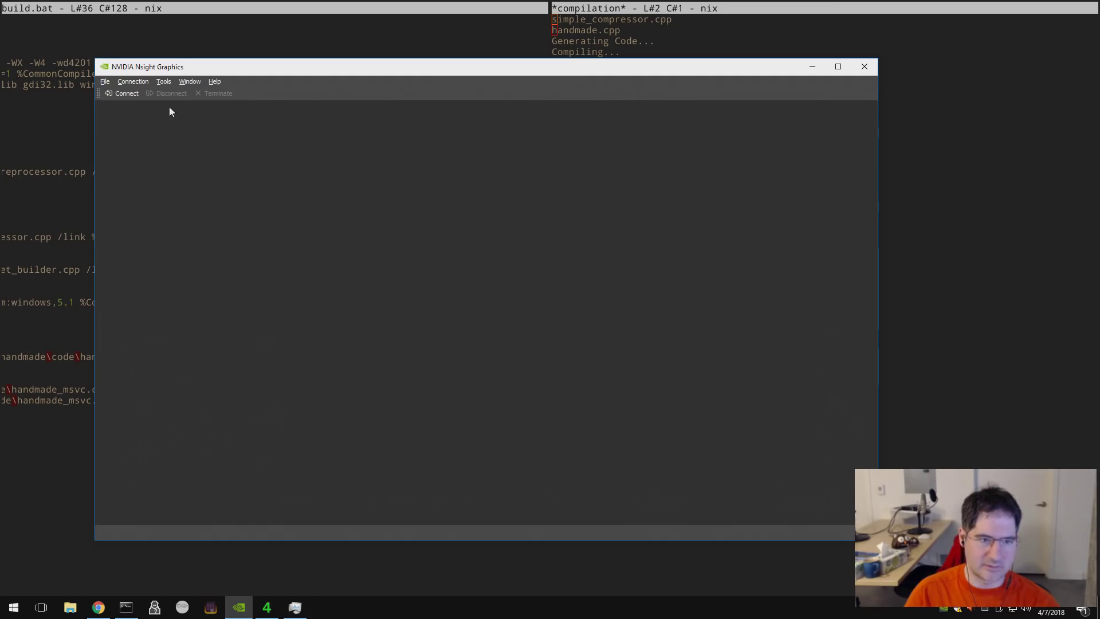
pyautogui.click(104, 82)
pyautogui.moveTo(126, 117)
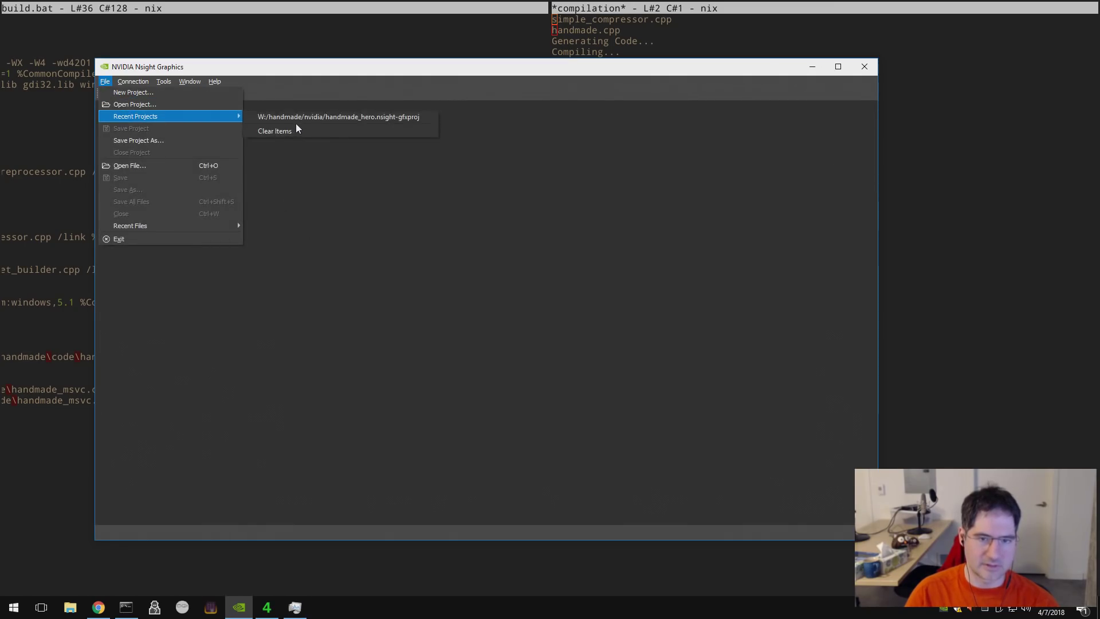
pyautogui.click(300, 118)
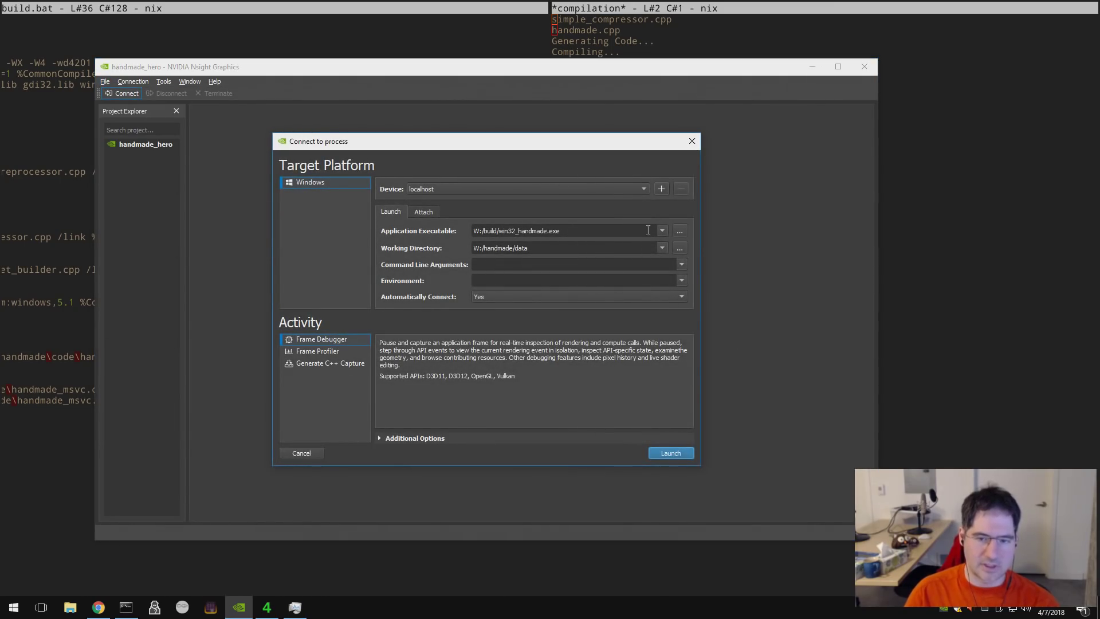
# - Launch win32_handmade.exe under the Frame Debugger, send the crash report with a comment and contact e-mail, then cancel
pyautogui.click(670, 453)
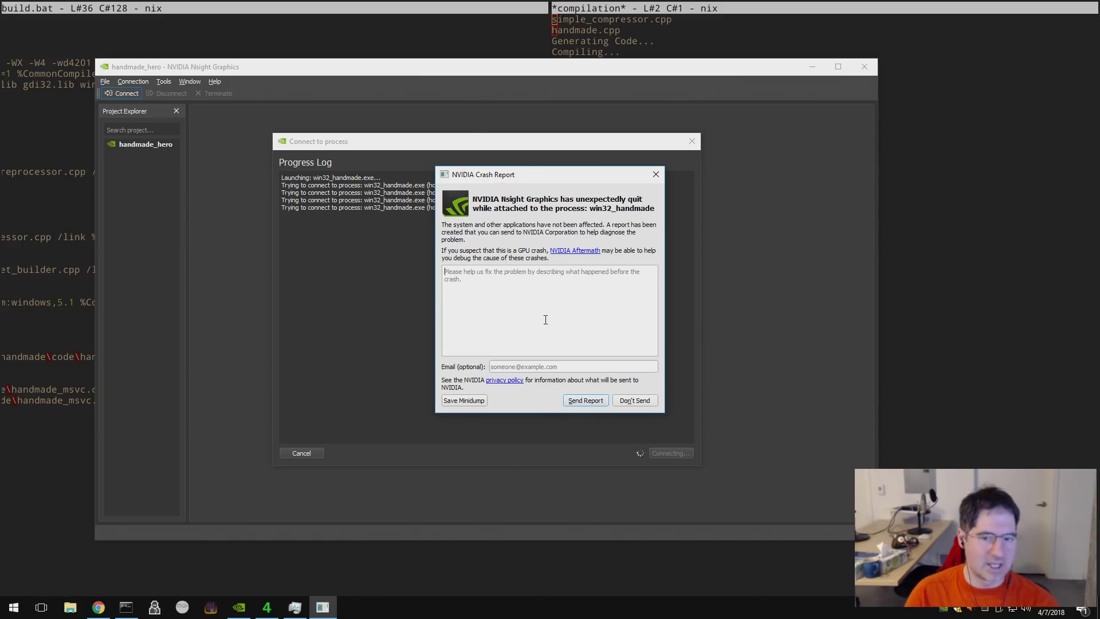
pyautogui.click(493, 298)
pyautogui.write('No, just kiddi')
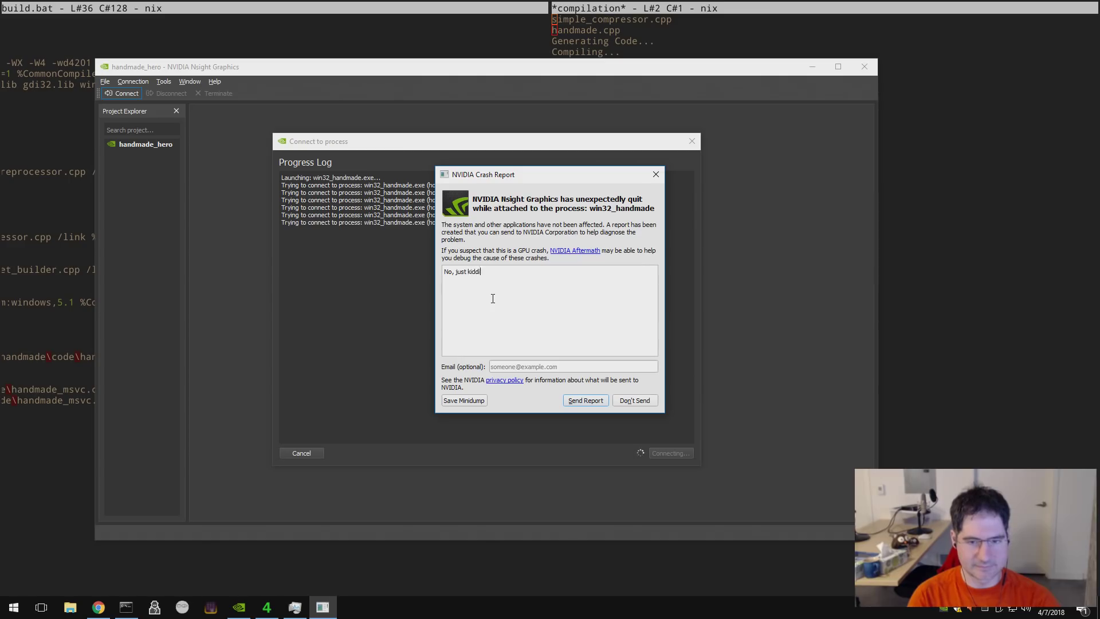
pyautogui.write('ng, not a res')
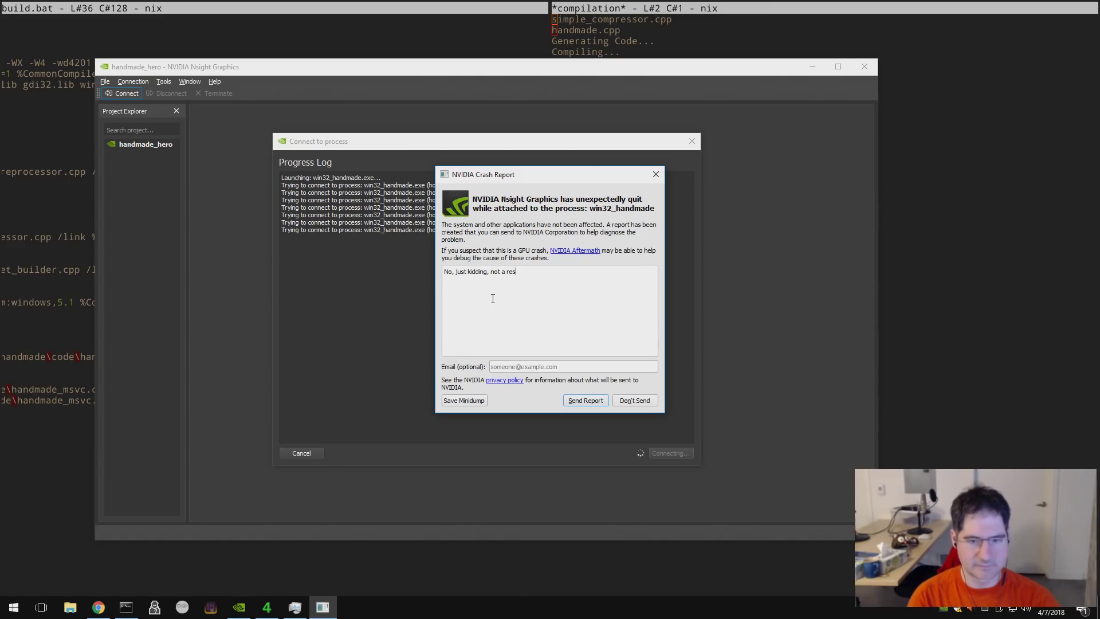
pyautogui.write('ounding success at all :(')
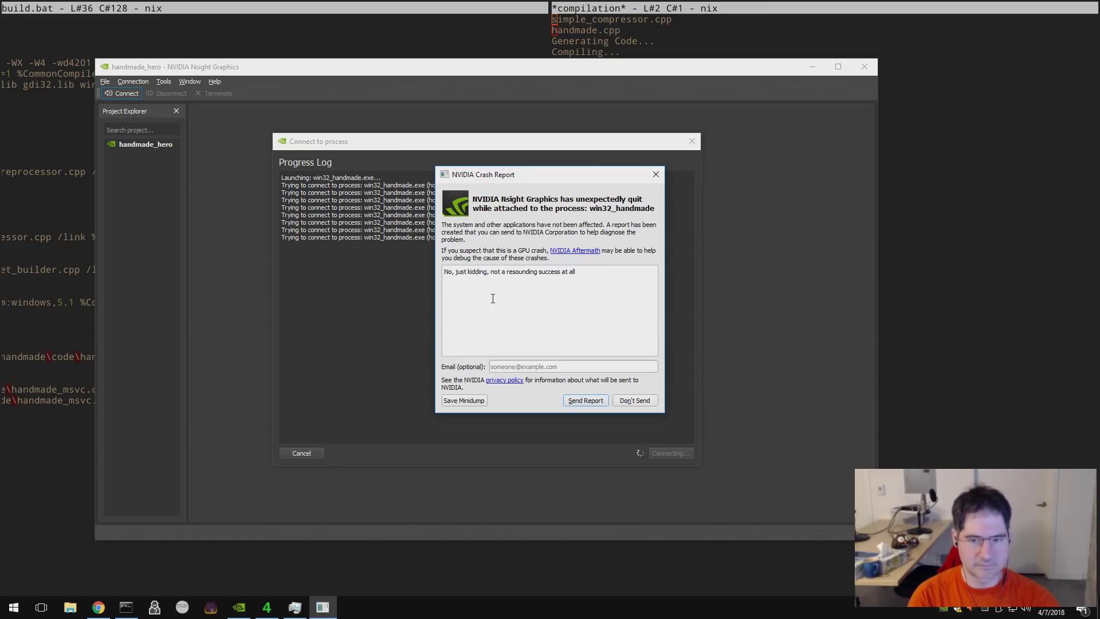
pyautogui.click(573, 367)
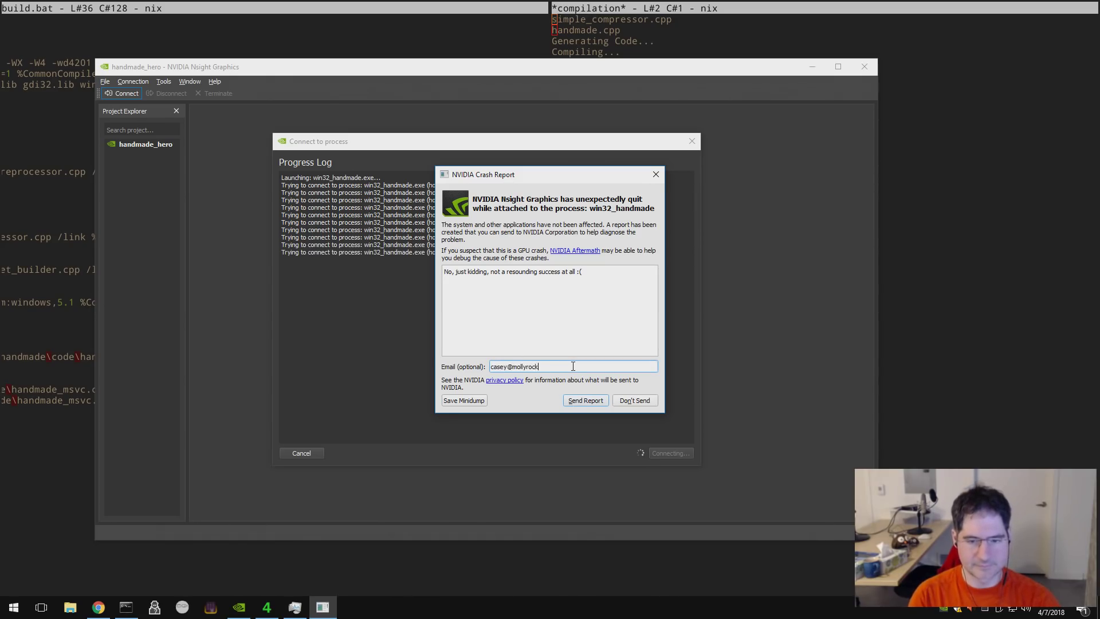
pyautogui.click(582, 400)
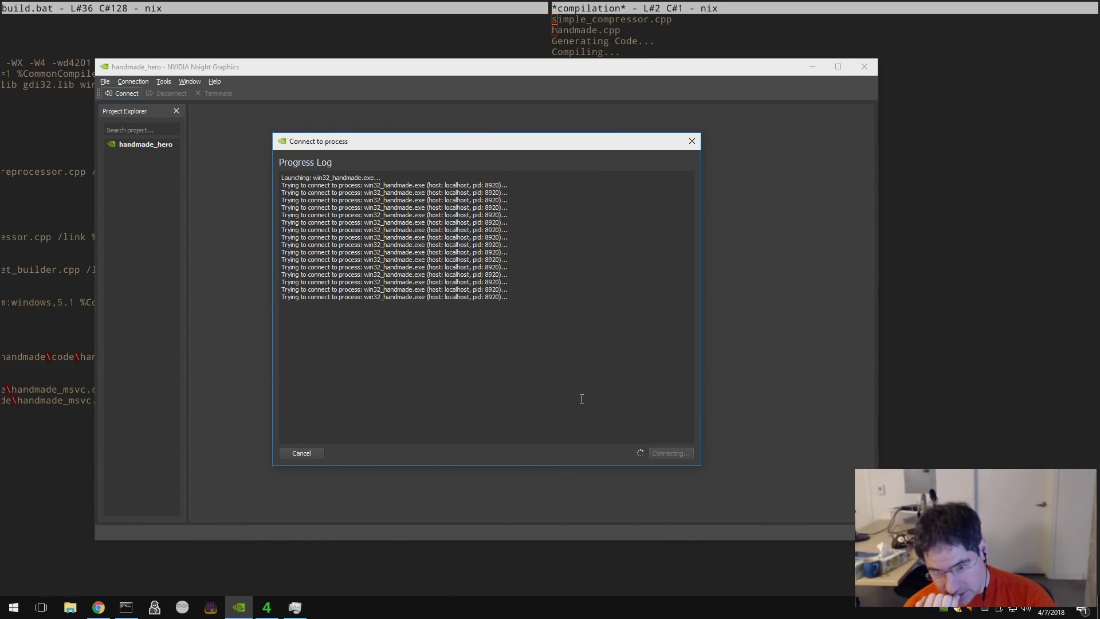
pyautogui.click(321, 453)
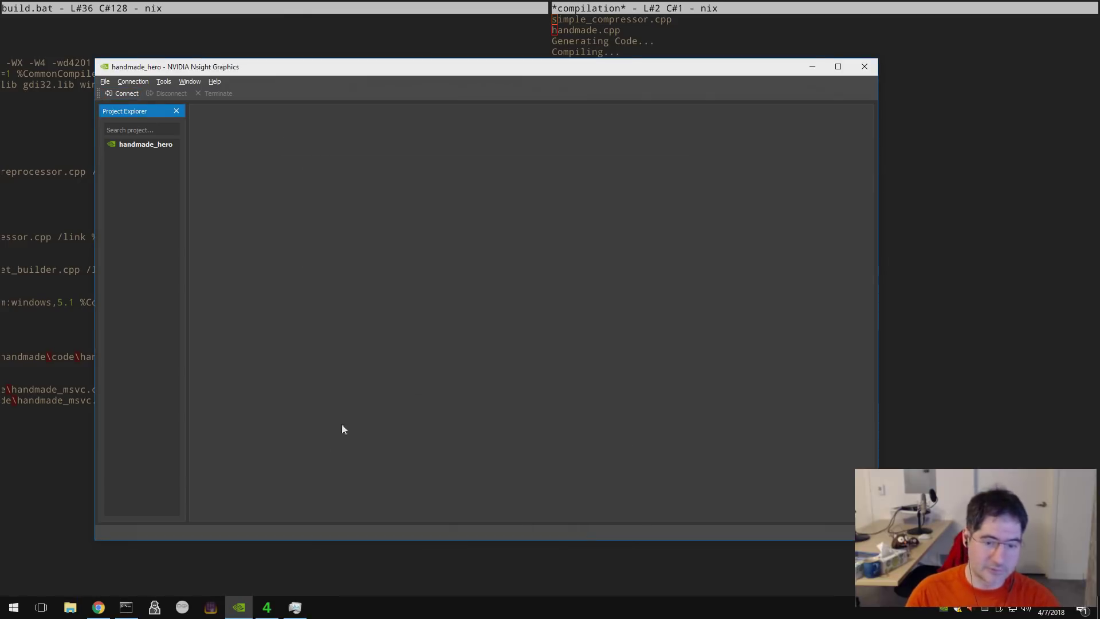
# - Quit NVIDIA Nsight Graphics and return to 4coder
pyautogui.hotkey('alt', 'F4')
pyautogui.click(560, 308)
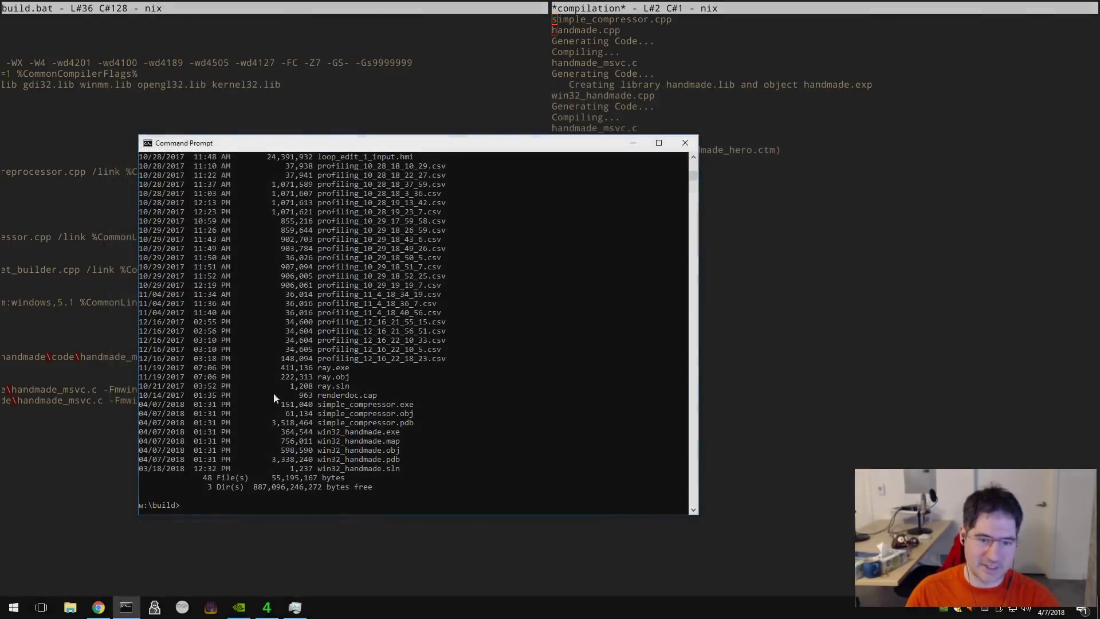
pyautogui.click(228, 395)
pyautogui.click(82, 400)
# - In build.bat, remove REM from the original cl line and delete the -MTd cl line
pyautogui.press('Home')
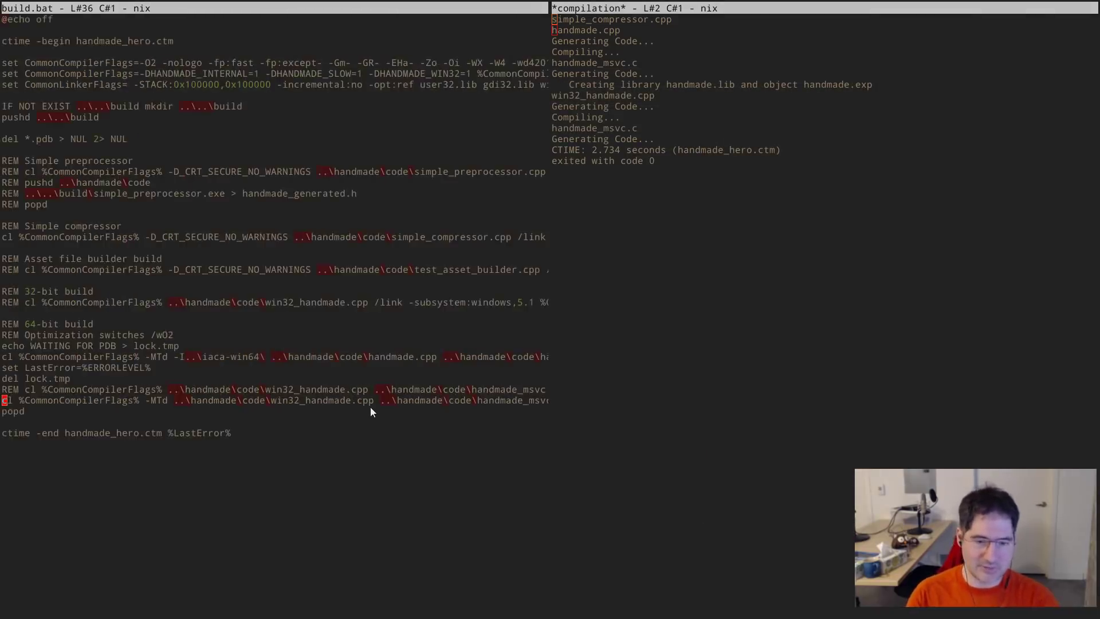
pyautogui.press('Up')
pyautogui.press('Delete')
pyautogui.press('Delete')
pyautogui.press('Delete')
pyautogui.press('Delete')
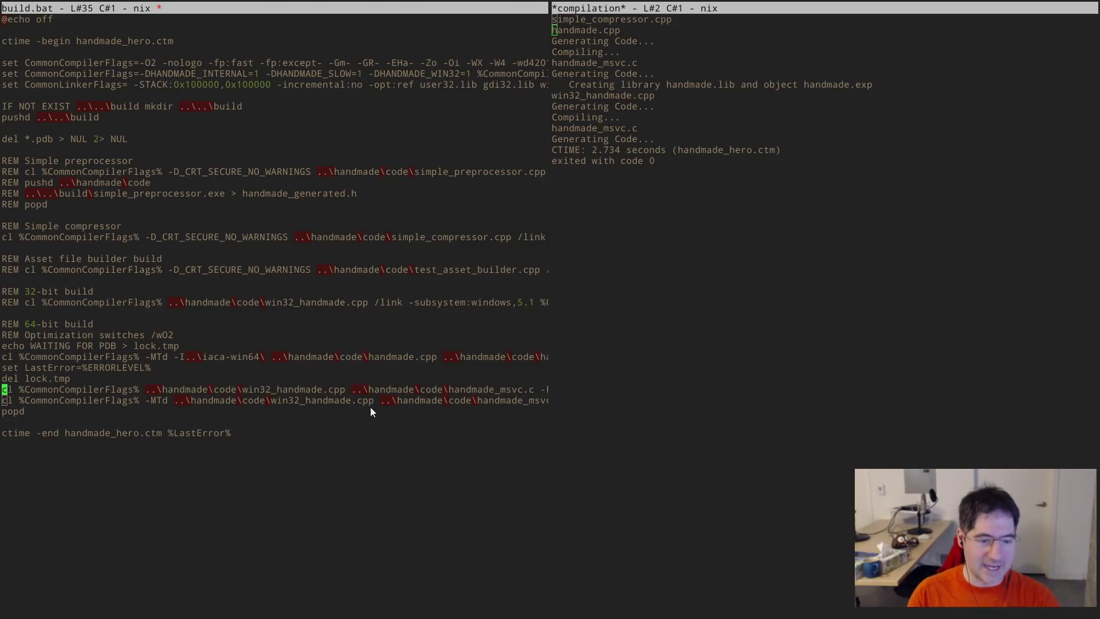
pyautogui.press('Down')
pyautogui.hotkey('ctrl', 'k')
pyautogui.press('BackSpace')
pyautogui.press('Home')
# - Remove #if 0, #else, the WinMain signature and #endif from win32_handmade.cpp, then save and build
pyautogui.hotkey('alt', 'shift', 'f')
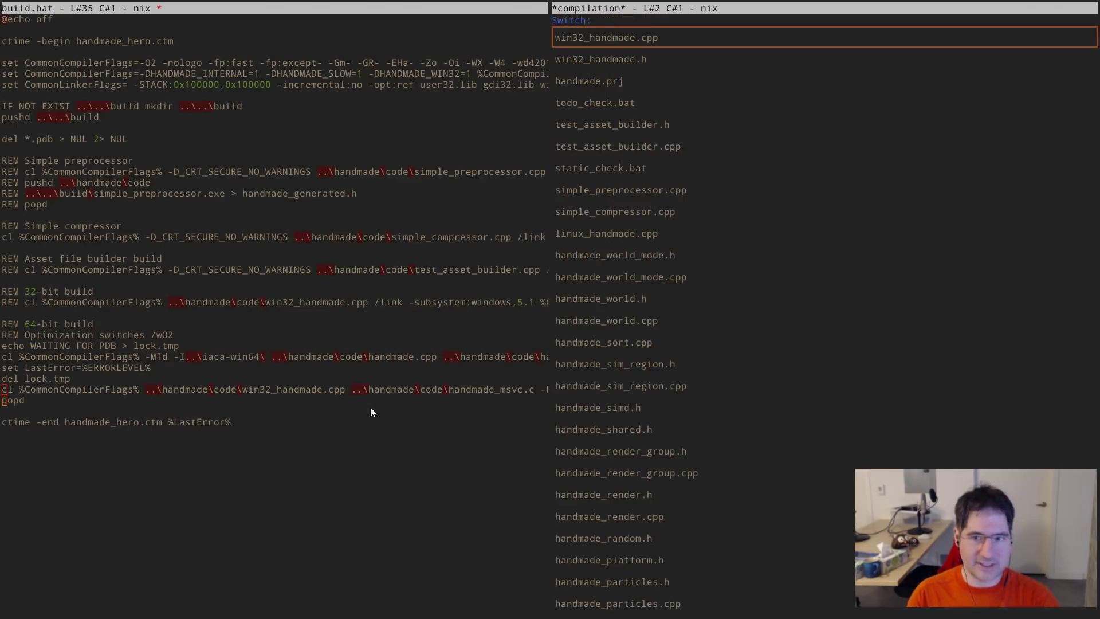
pyautogui.press('Return')
pyautogui.press('Up')
pyautogui.press('BackSpace')
pyautogui.press('BackSpace')
pyautogui.press('BackSpace')
pyautogui.press('BackSpace')
pyautogui.press('BackSpace')
pyautogui.press('Up')
pyautogui.press('Up')
pyautogui.press('Home')
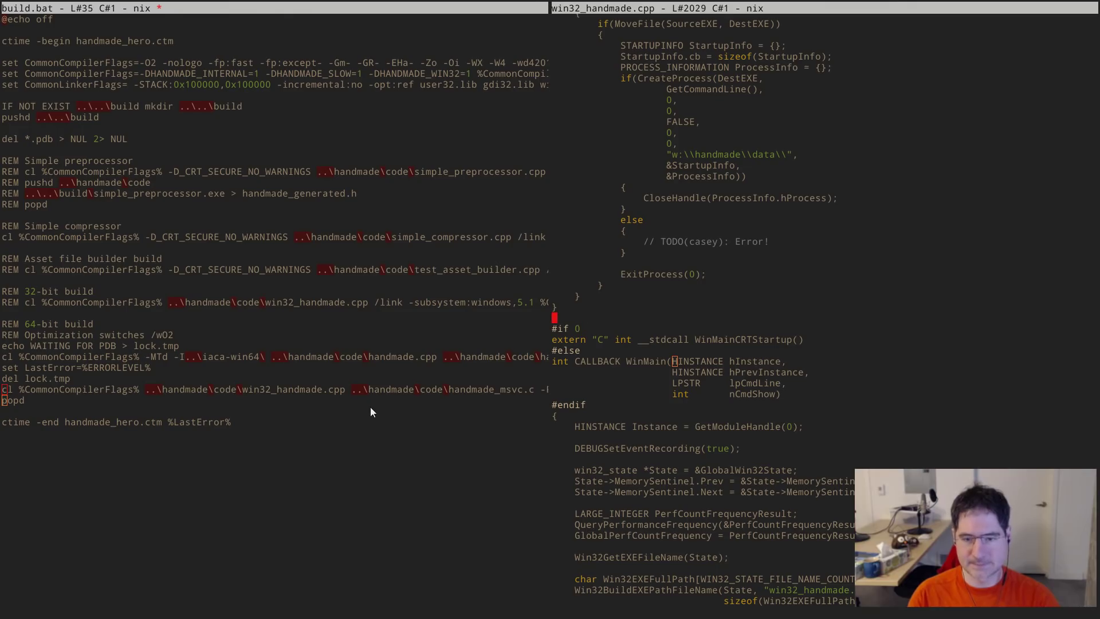
pyautogui.hotkey('ctrl', 'k')
pyautogui.hotkey('ctrl', 'k')
pyautogui.press('Down')
pyautogui.hotkey('ctrl', 'k')
pyautogui.hotkey('ctrl', 'k')
pyautogui.hotkey('ctrl', 'k')
pyautogui.hotkey('ctrl', 'k')
pyautogui.hotkey('ctrl', 'k')
pyautogui.hotkey('ctrl', 'k')
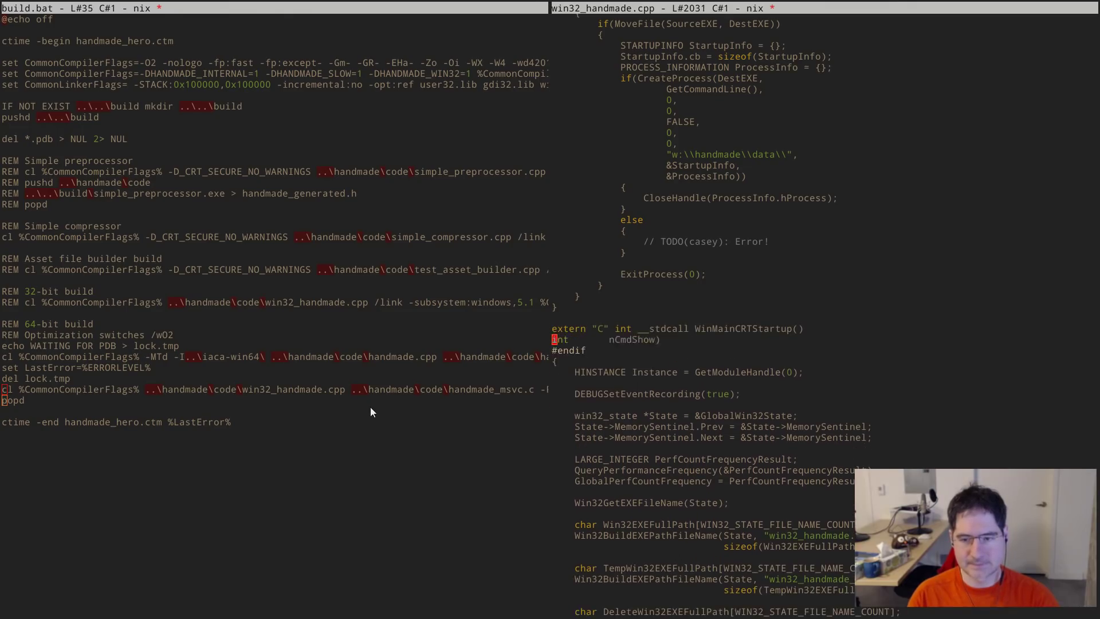
pyautogui.hotkey('alt', 'm')
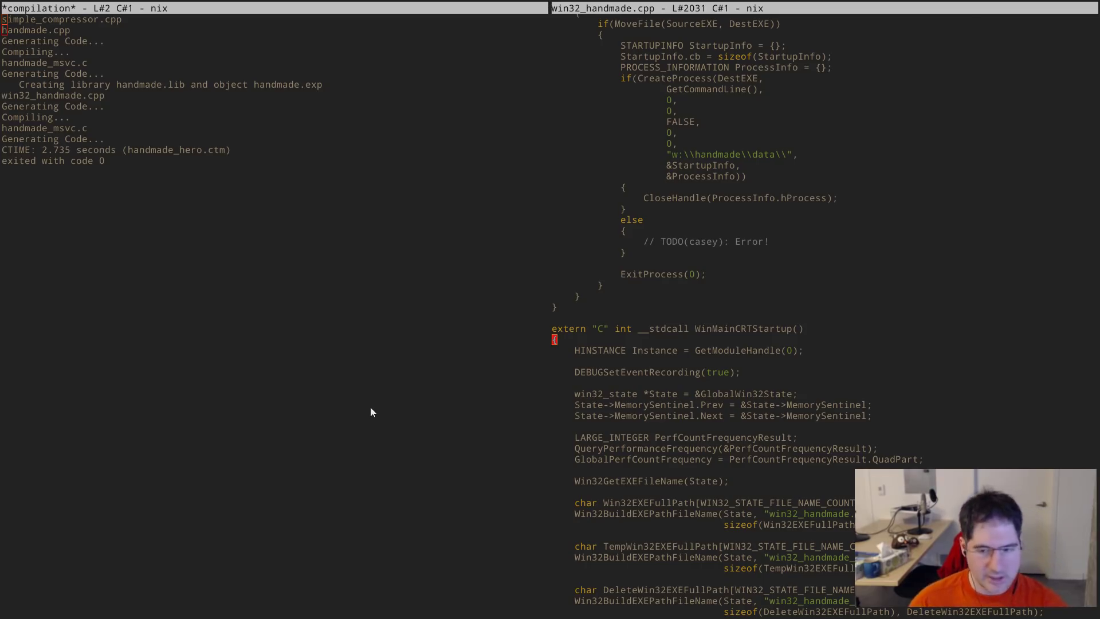
# - Search for 4coder, read its itch.io 'Programmable Multi-Platform Code Editor' page, then close the tab
pyautogui.hotkey('alt', 'Tab')
pyautogui.hotkey('alt', 'Tab')
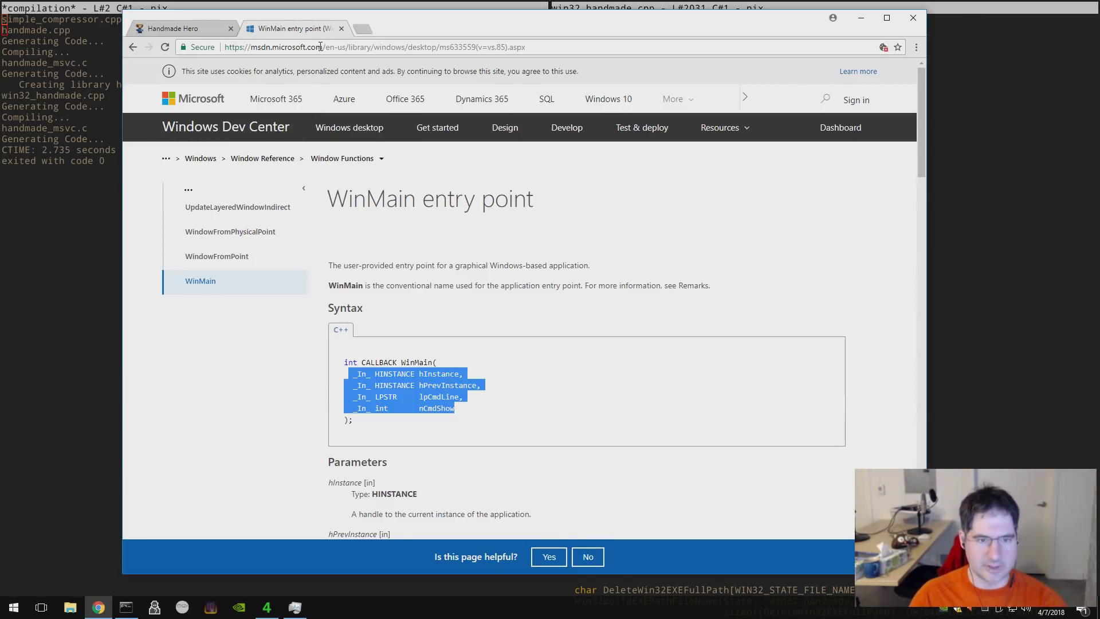
pyautogui.hotkey('ctrl', 'l')
pyautogui.write('4coder')
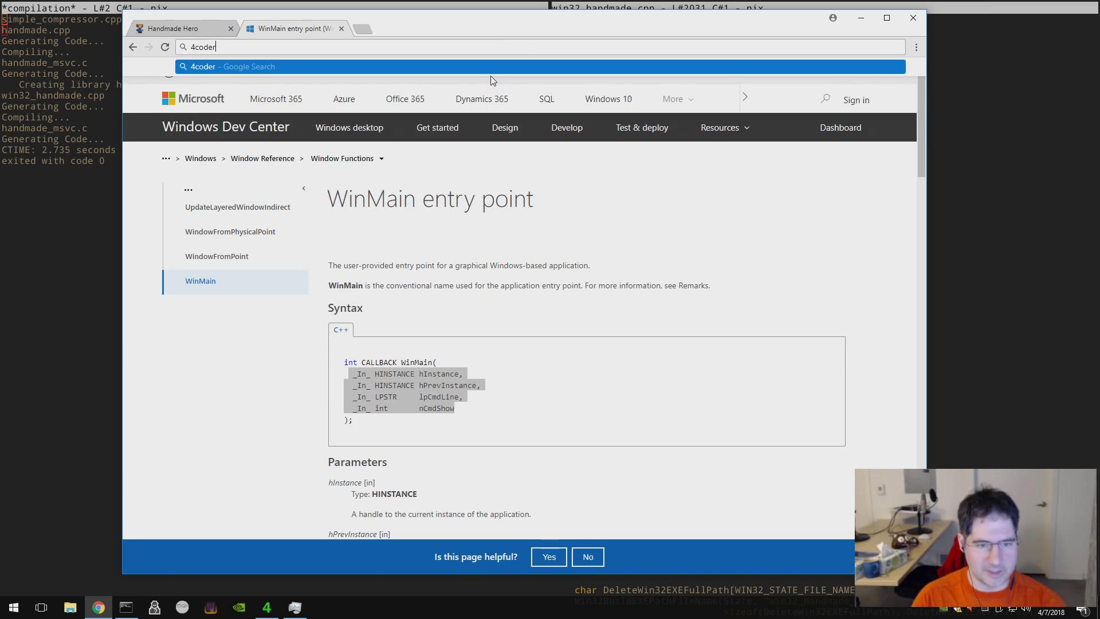
pyautogui.press('Return')
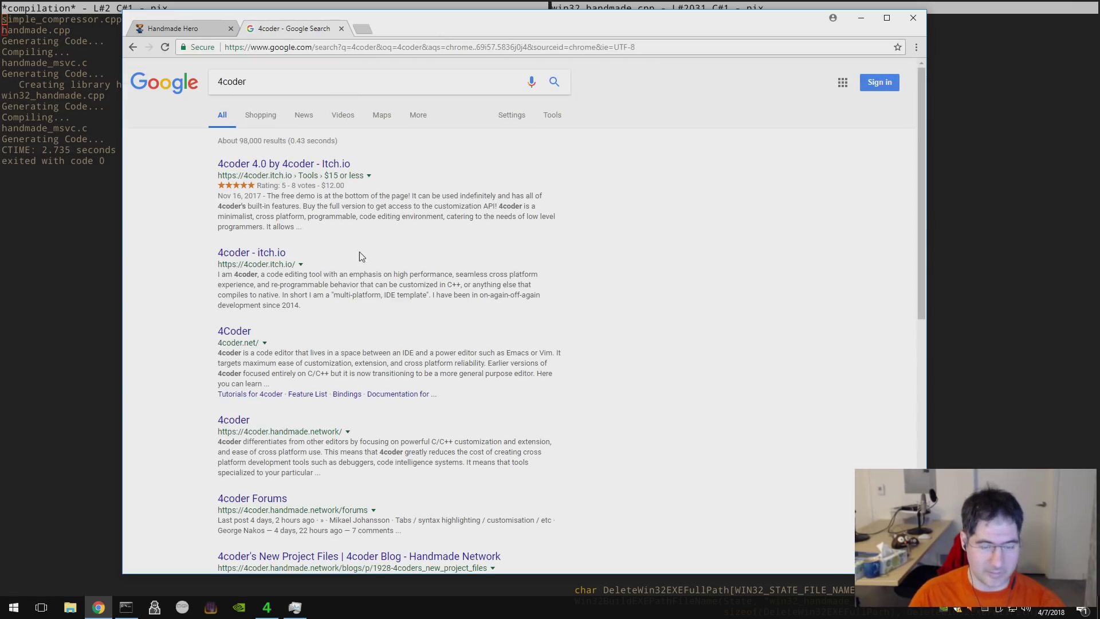
pyautogui.click(270, 259)
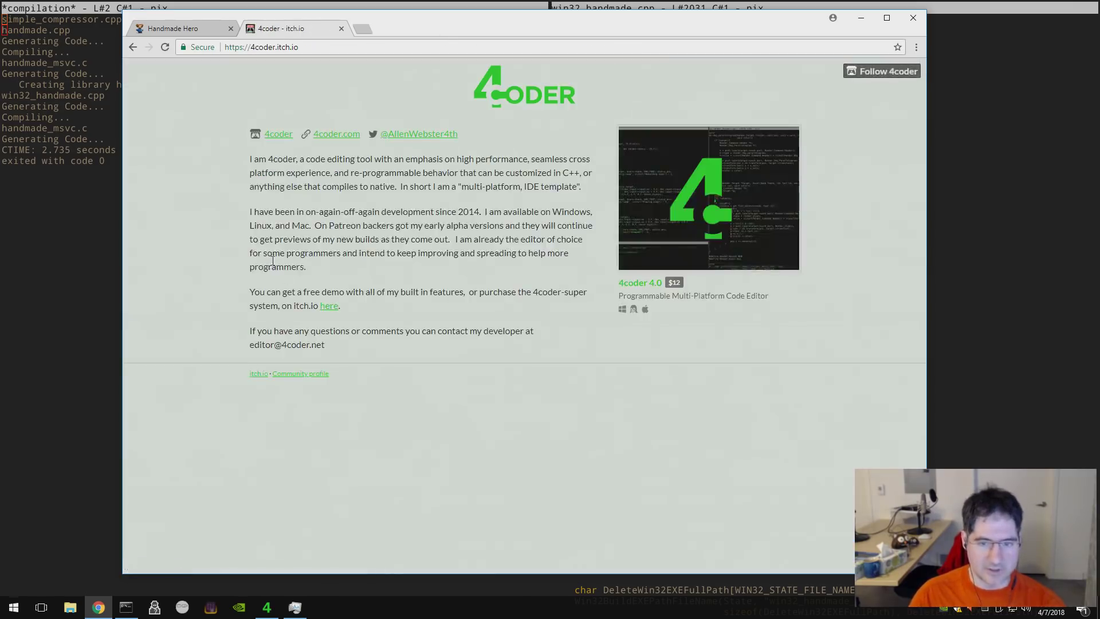
pyautogui.click(270, 49)
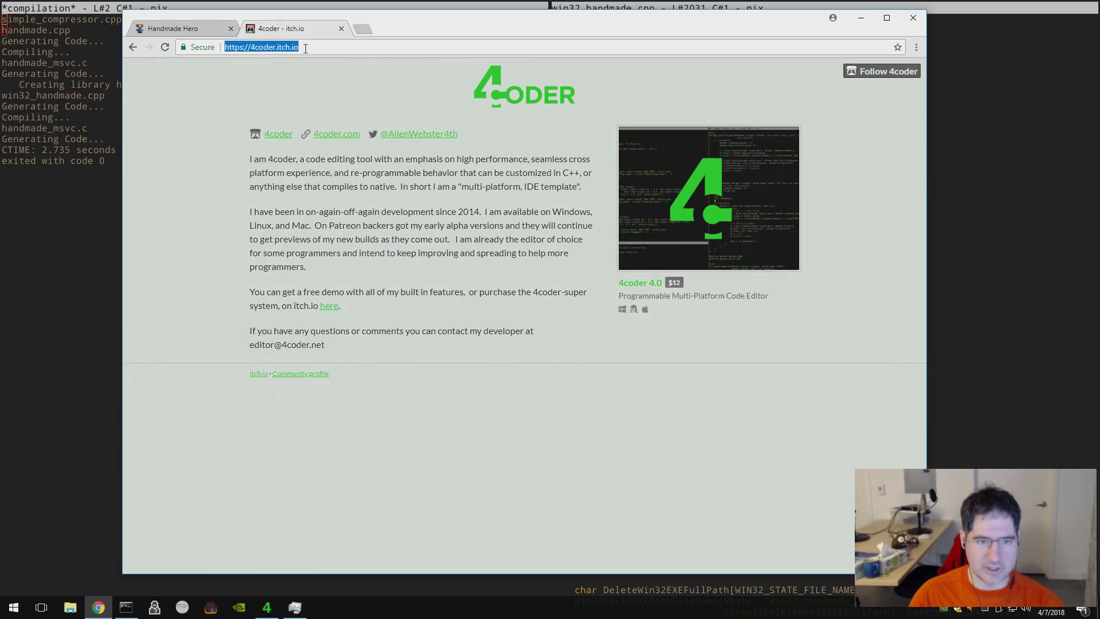
pyautogui.click(354, 222)
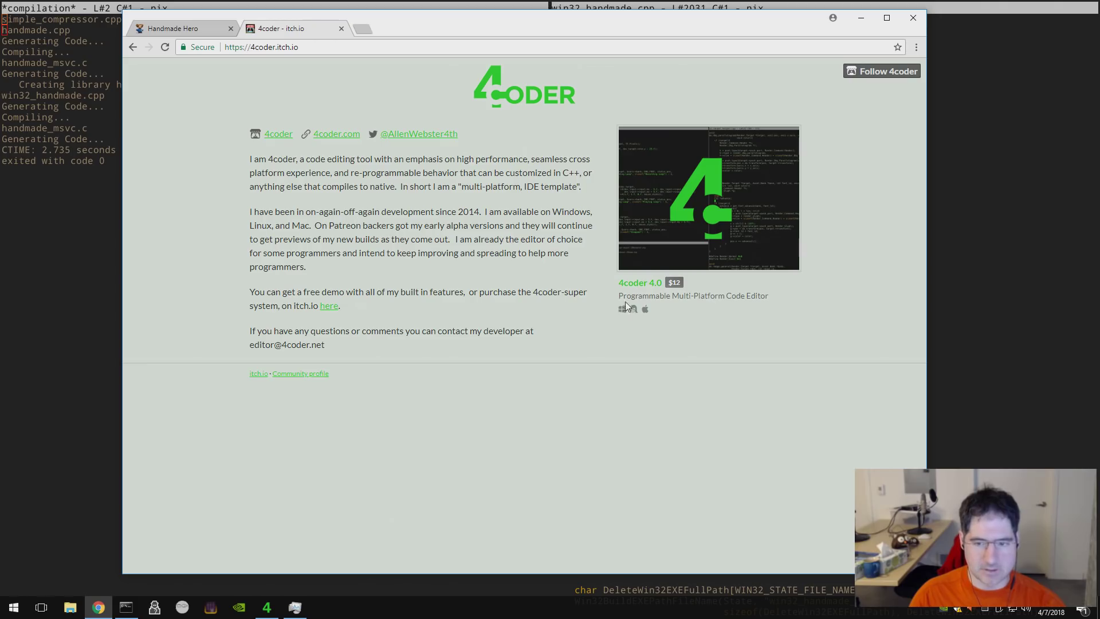
pyautogui.moveTo(676, 289); pyautogui.dragTo(694, 322)
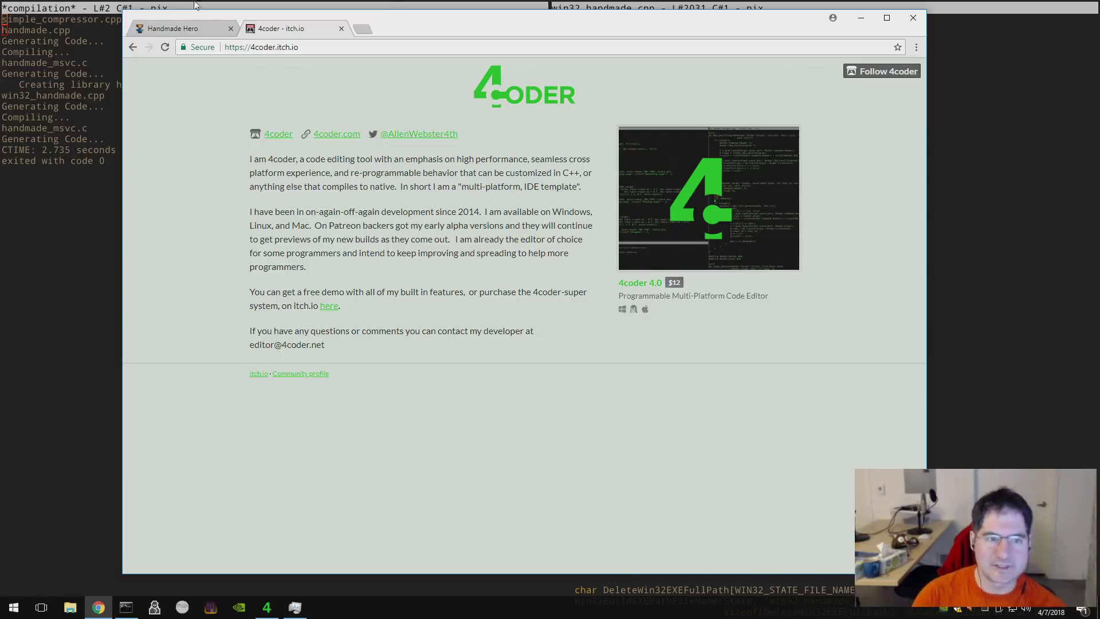
pyautogui.click(341, 28)
pyautogui.click(717, 236)
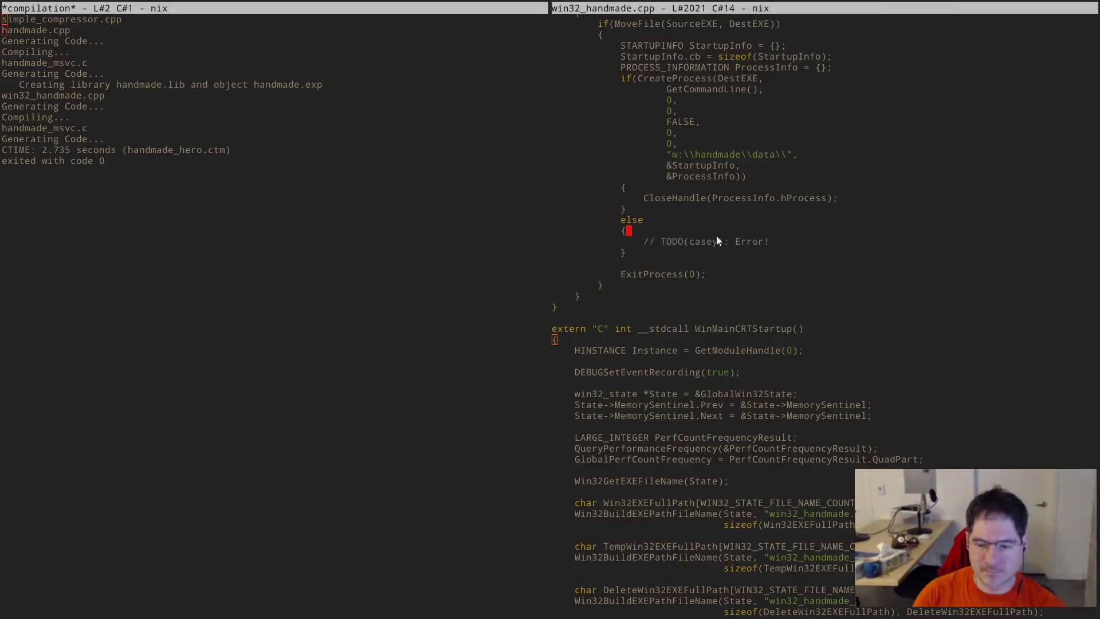
# - Close the old Command Prompt and Task Manager, minimize Chrome, and run msd in a new developer prompt
pyautogui.hotkey('alt', 'Tab')
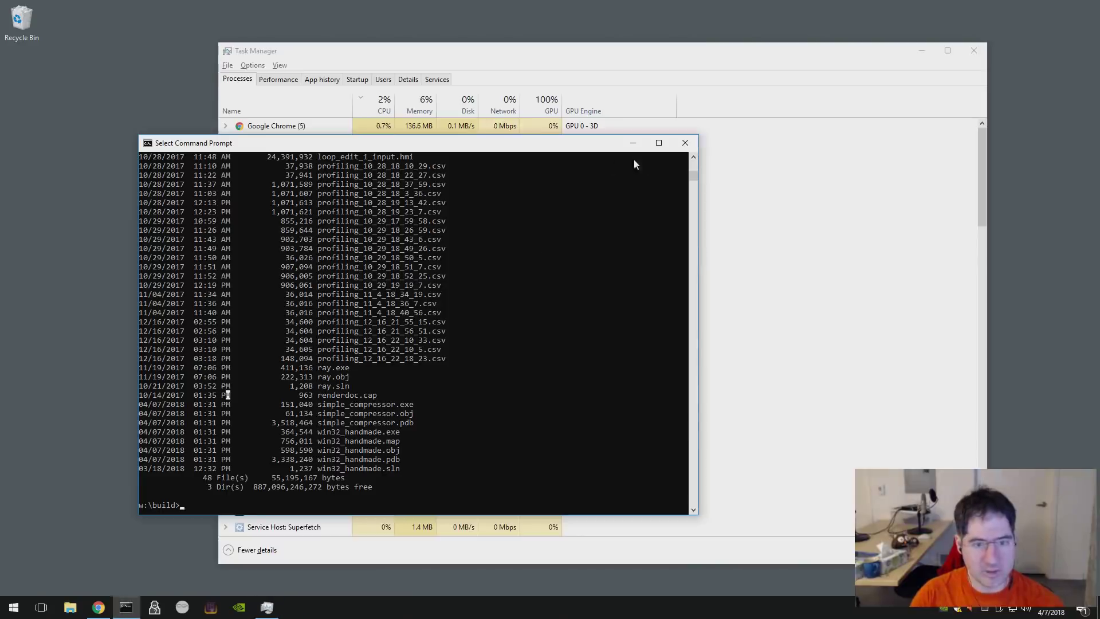
pyautogui.click(685, 143)
pyautogui.doubleClick(232, 53)
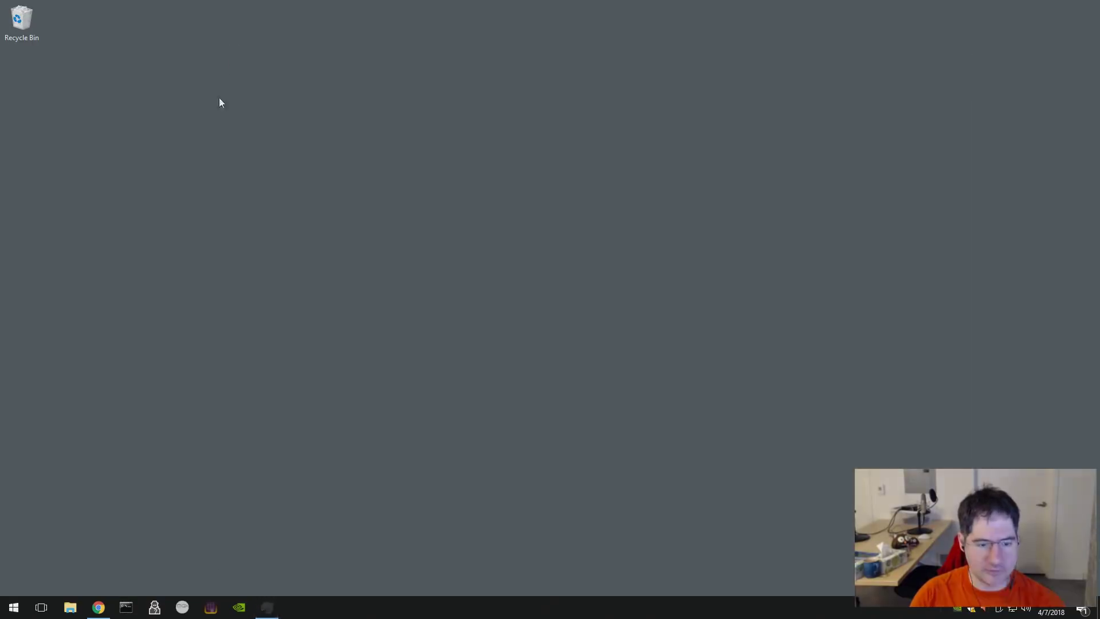
pyautogui.click(100, 608)
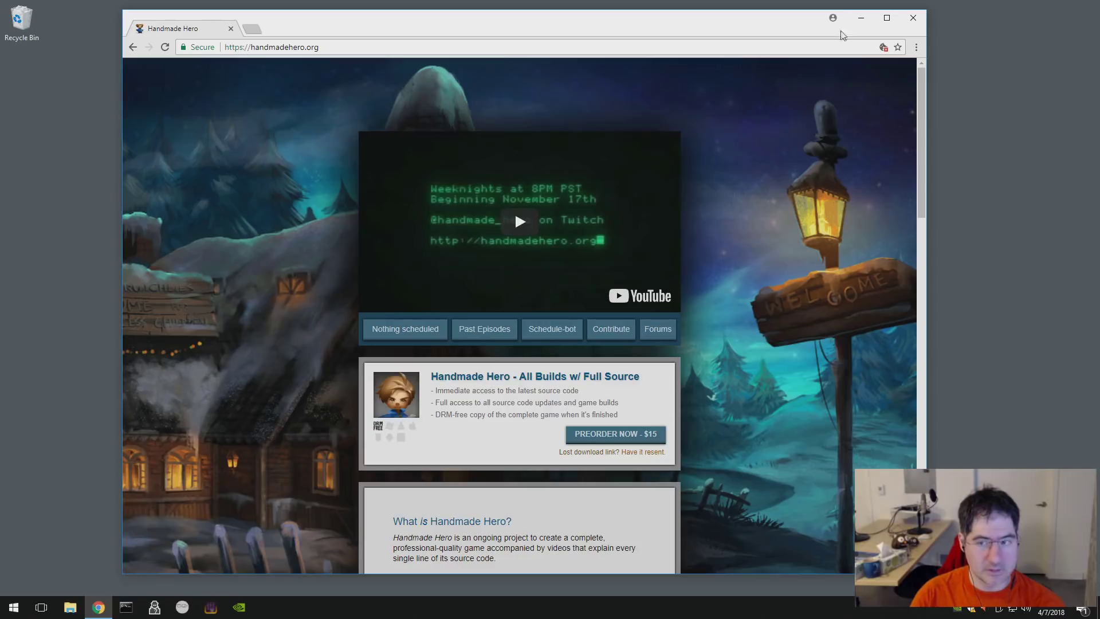
pyautogui.click(860, 17)
pyautogui.press('super+3')
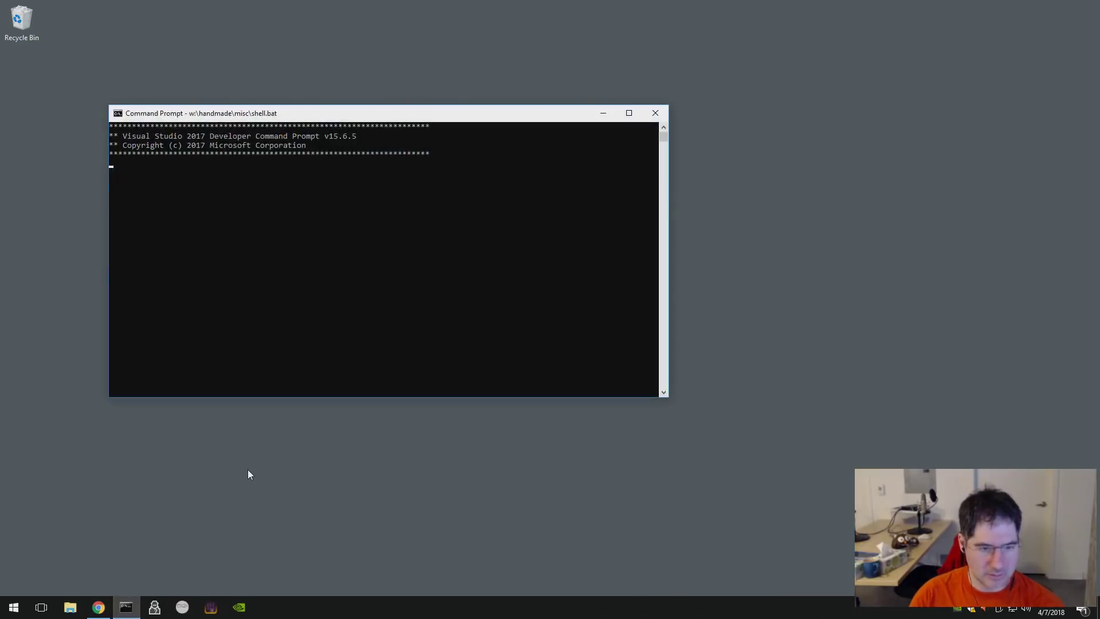
pyautogui.write('msd')
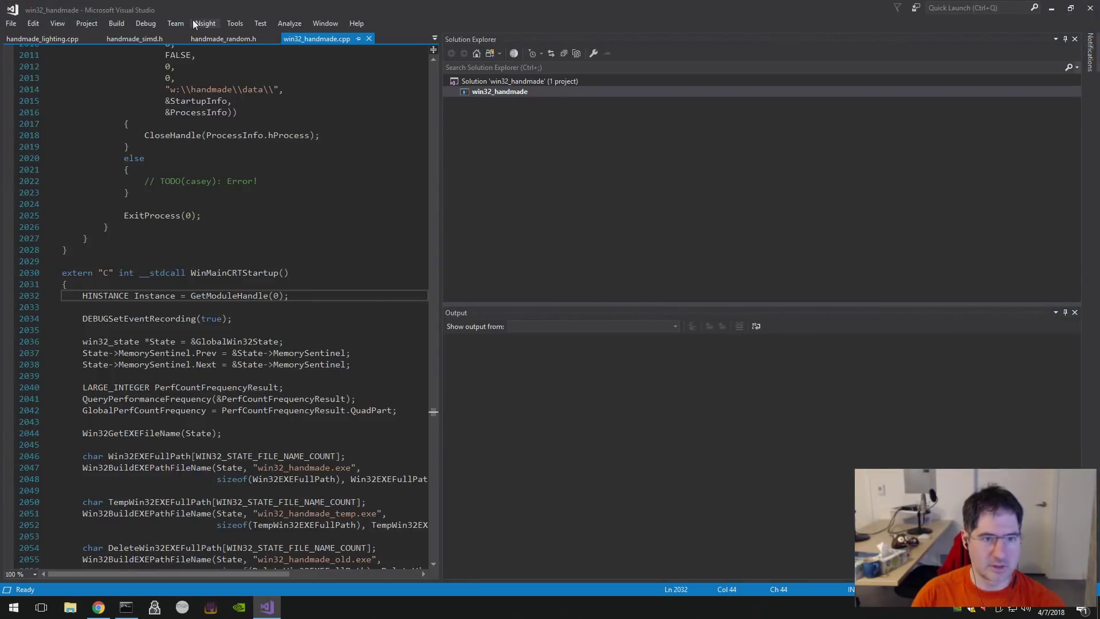
# - Start Nsight graphics debugging of win32_handmade and send the crash report to NVIDIA
pyautogui.click(194, 23)
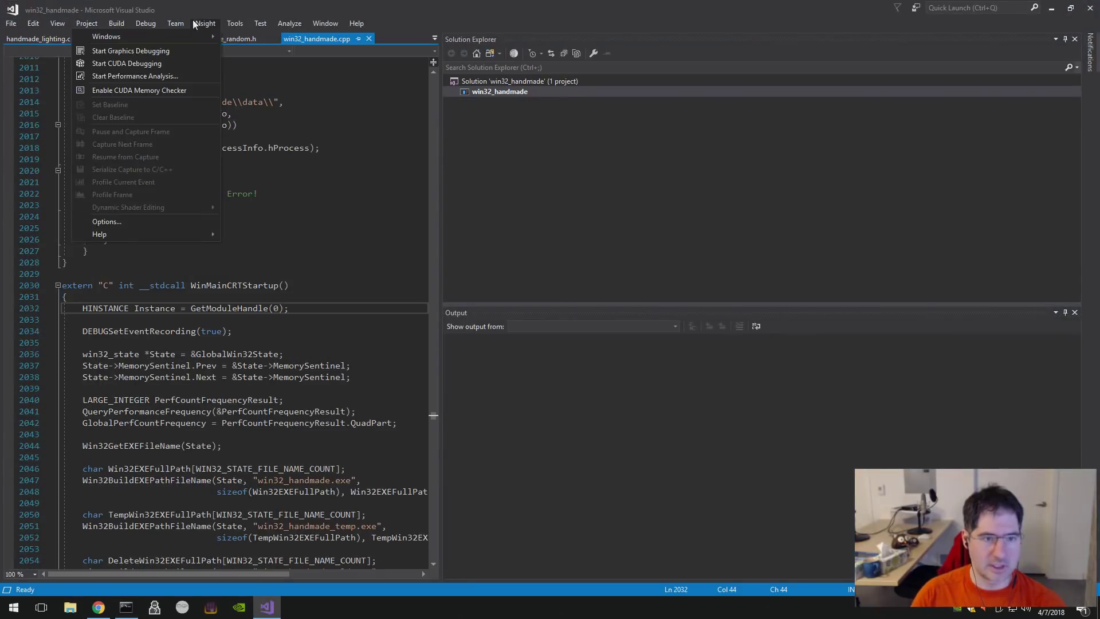
pyautogui.click(176, 50)
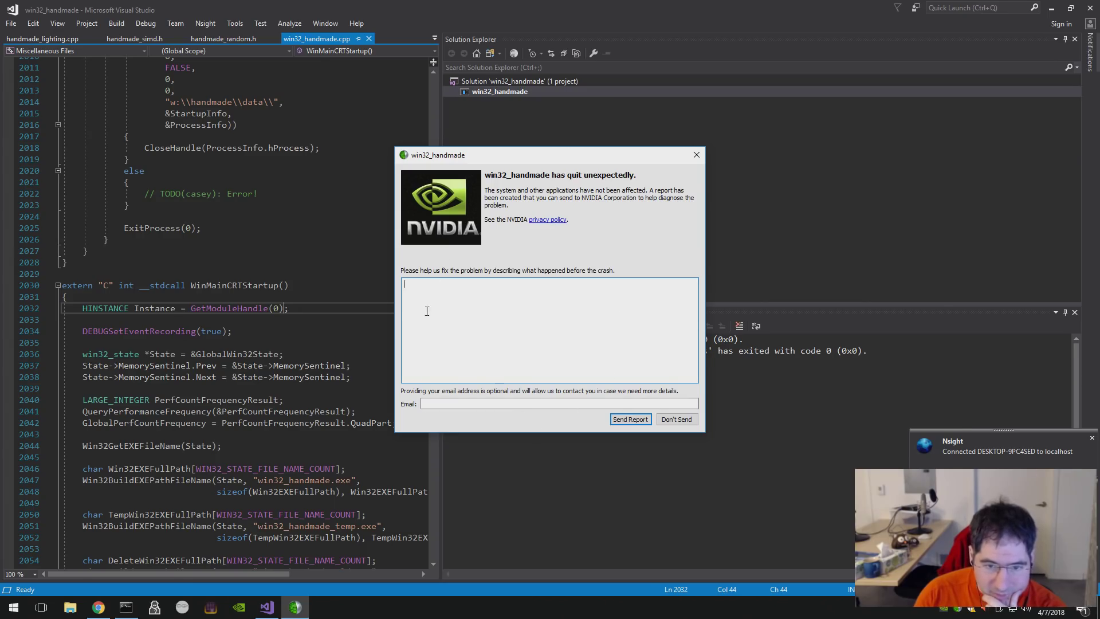
pyautogui.click(619, 420)
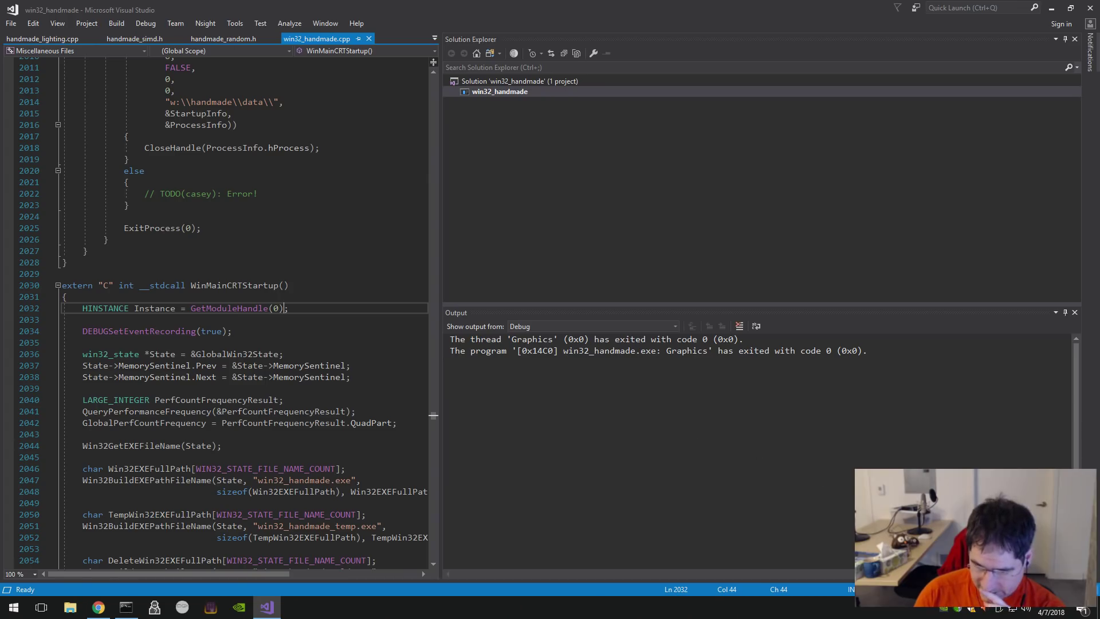
# - Check the MemorySentinel and GetModuleHandle code, then open Nsight's Updates settings from the tray icon
pyautogui.click(285, 375)
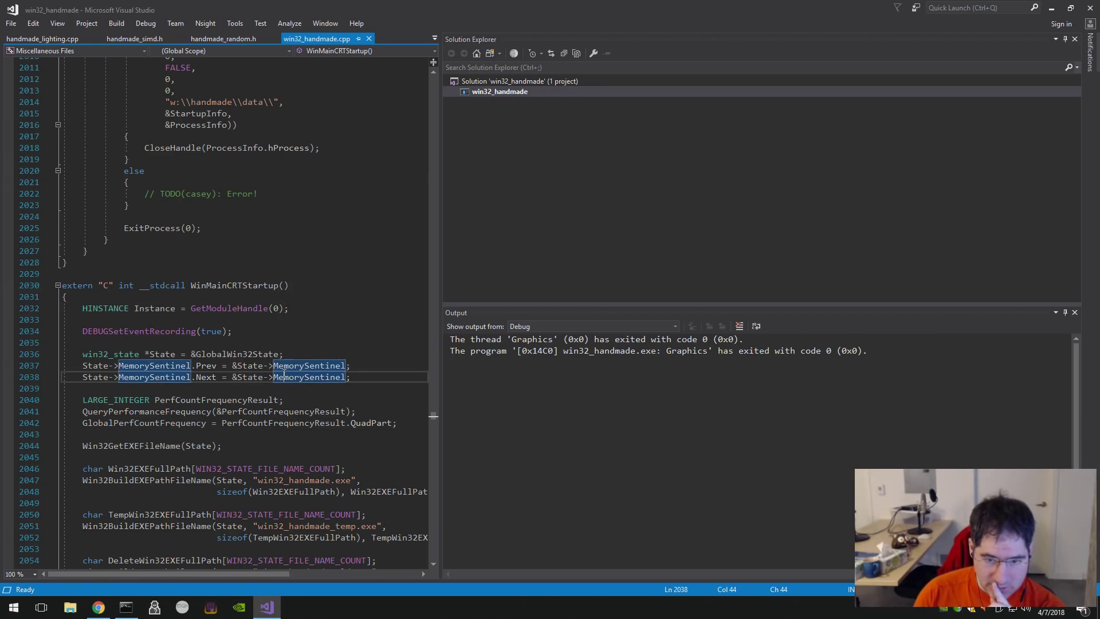
pyautogui.click(314, 311)
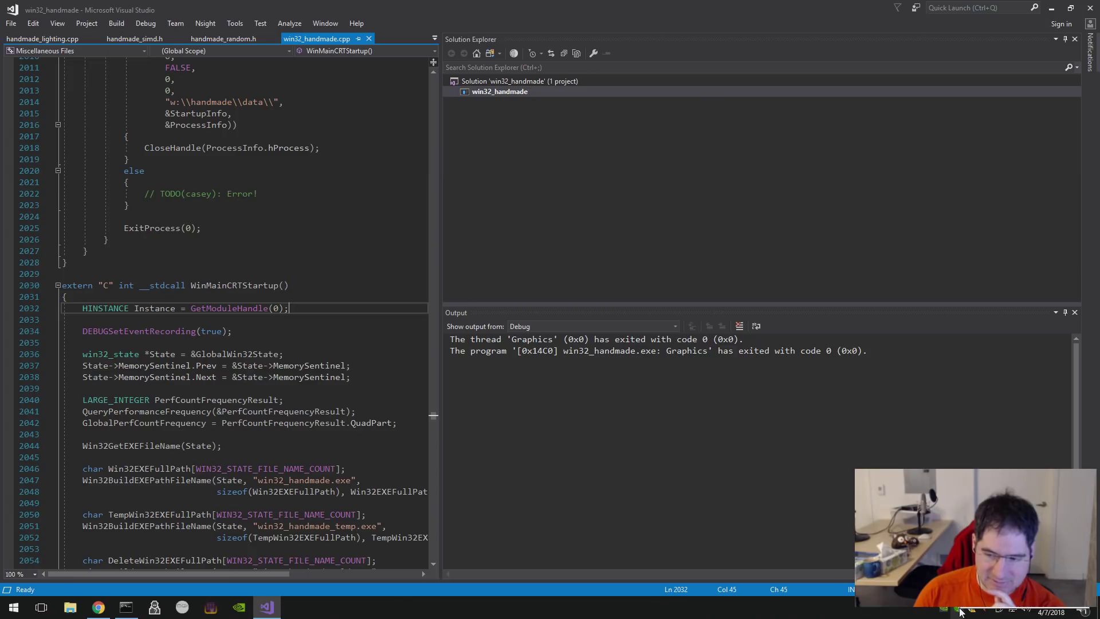
pyautogui.click(961, 613)
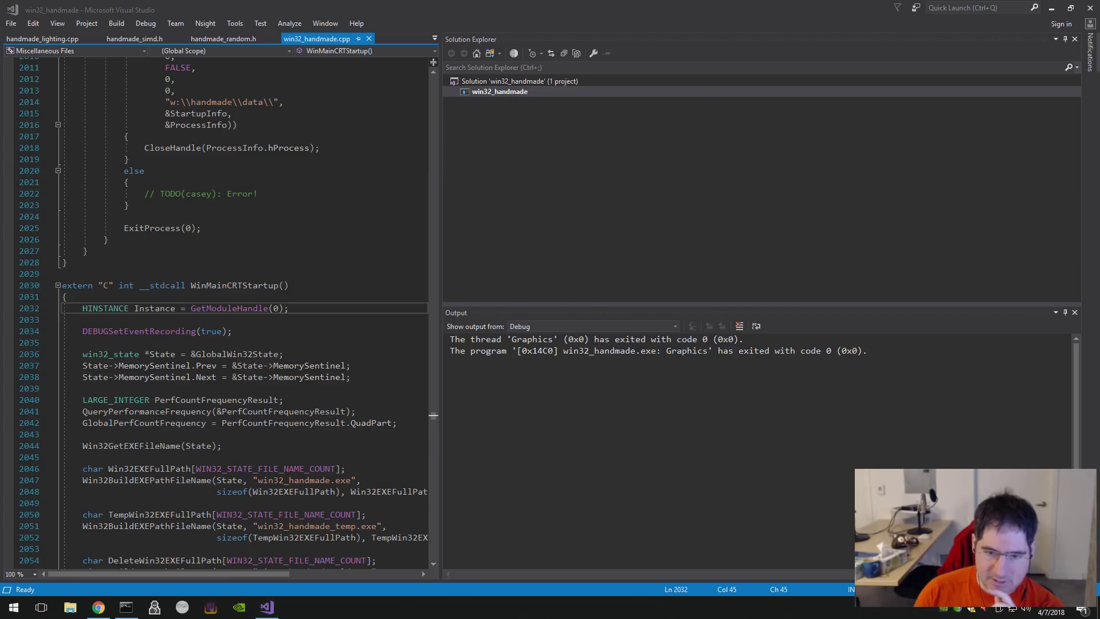
pyautogui.click(70, 88)
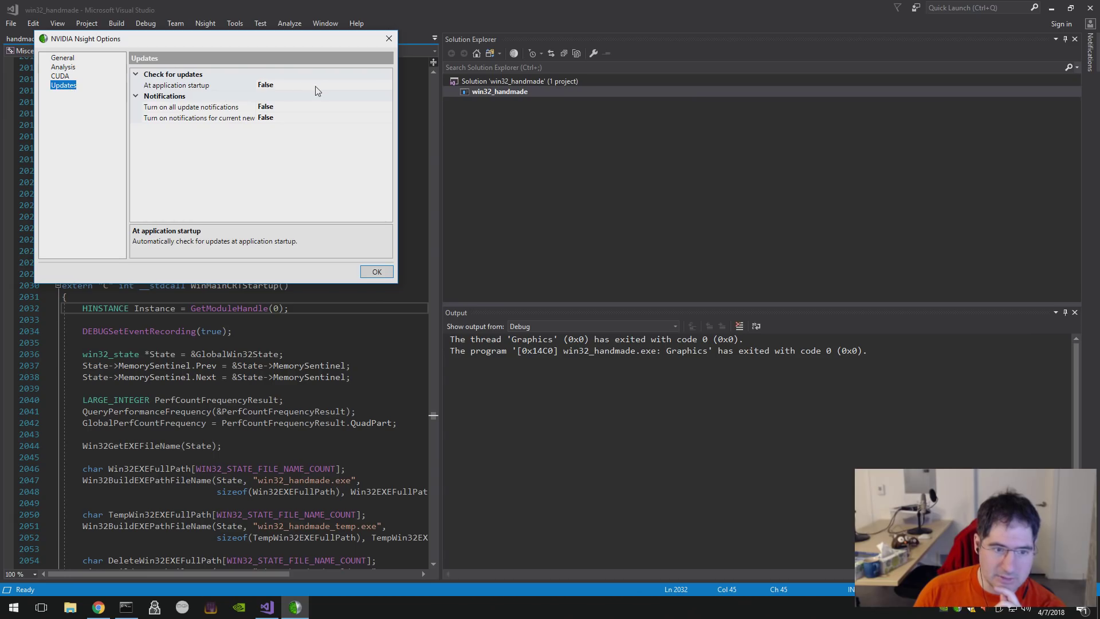
# - Look through Nsight's CUDA and General options, close them, and glance at External Tools and the Tools menu
pyautogui.click(61, 77)
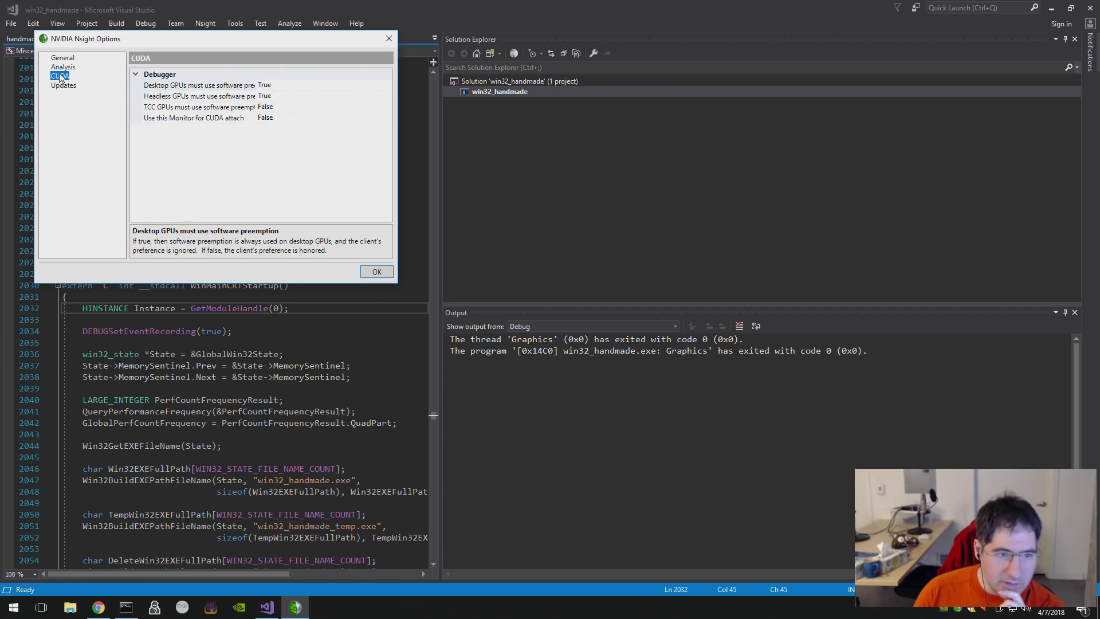
pyautogui.click(62, 58)
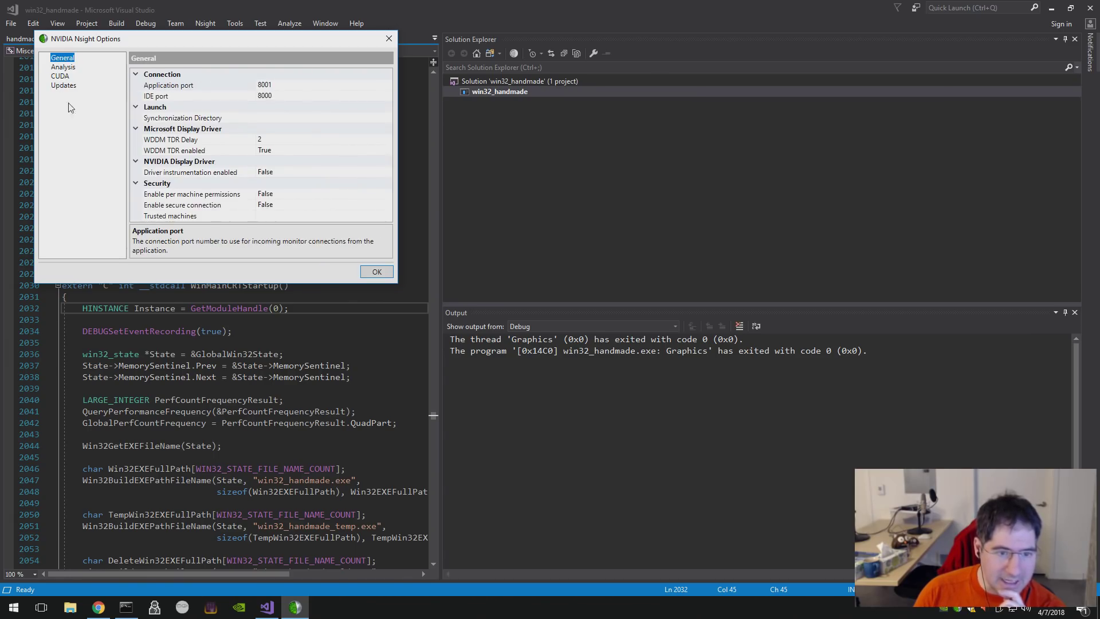
pyautogui.click(373, 276)
pyautogui.click(211, 24)
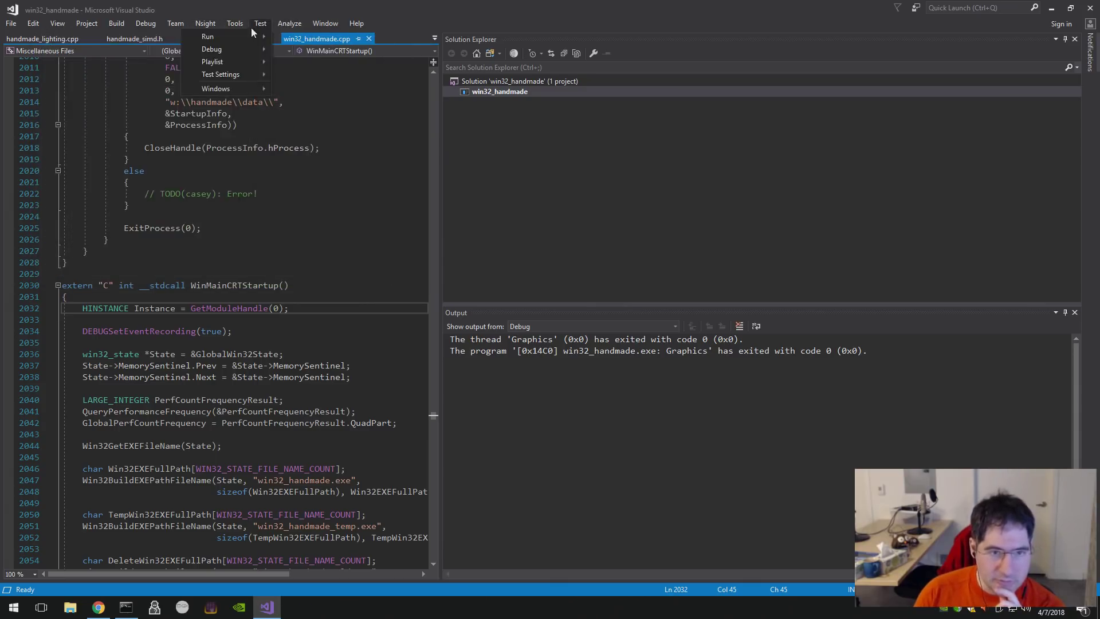
pyautogui.moveTo(236, 26)
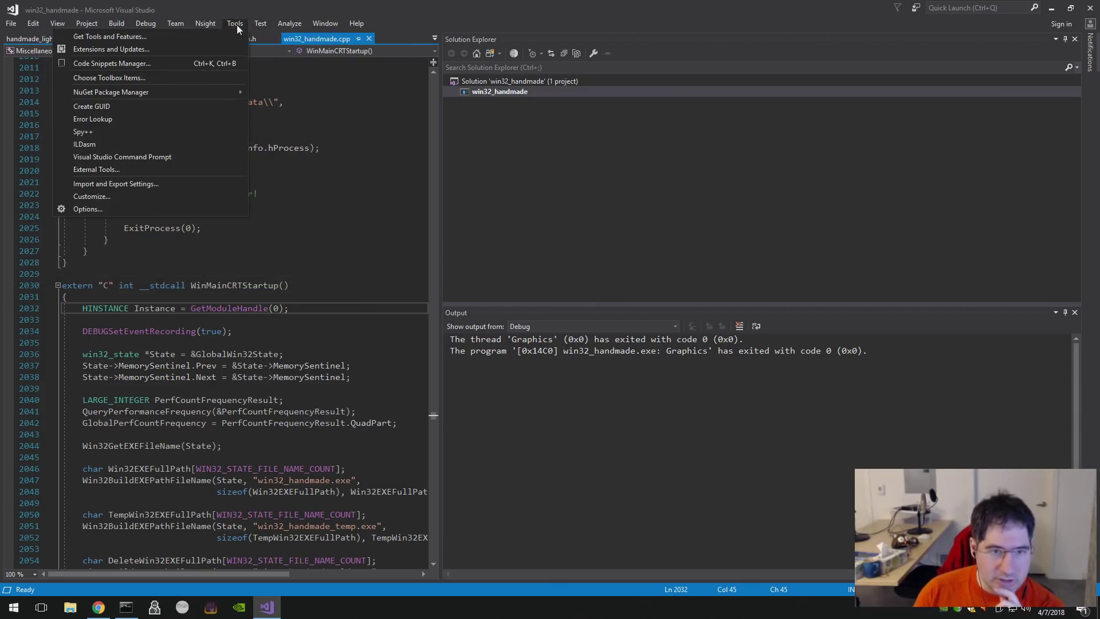
pyautogui.click(180, 170)
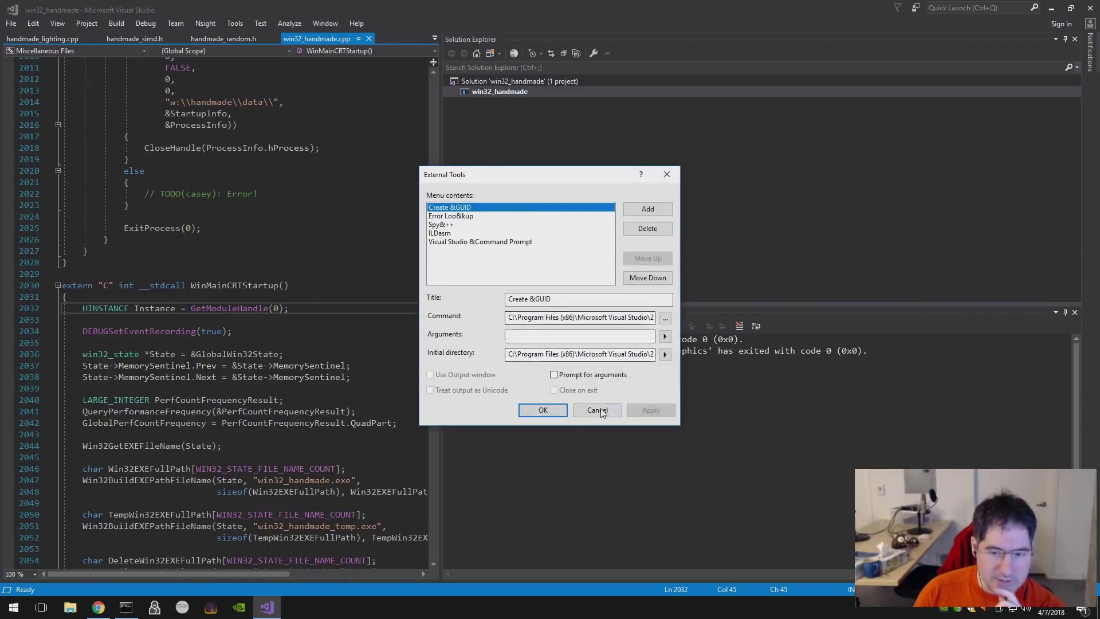
pyautogui.press('Escape')
pyautogui.click(225, 23)
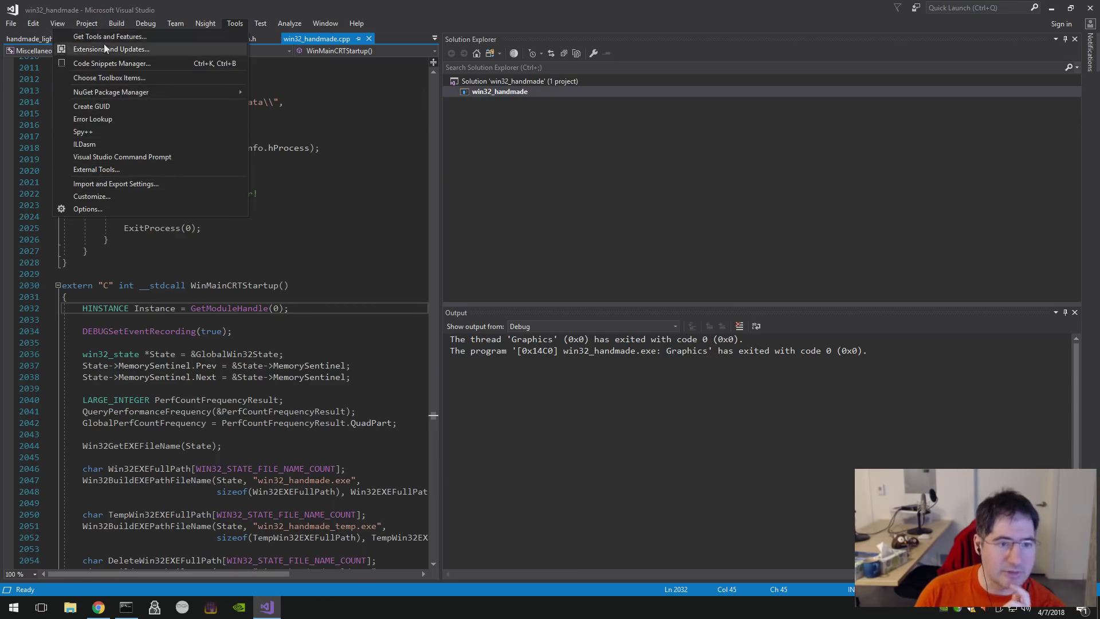
pyautogui.press('Escape')
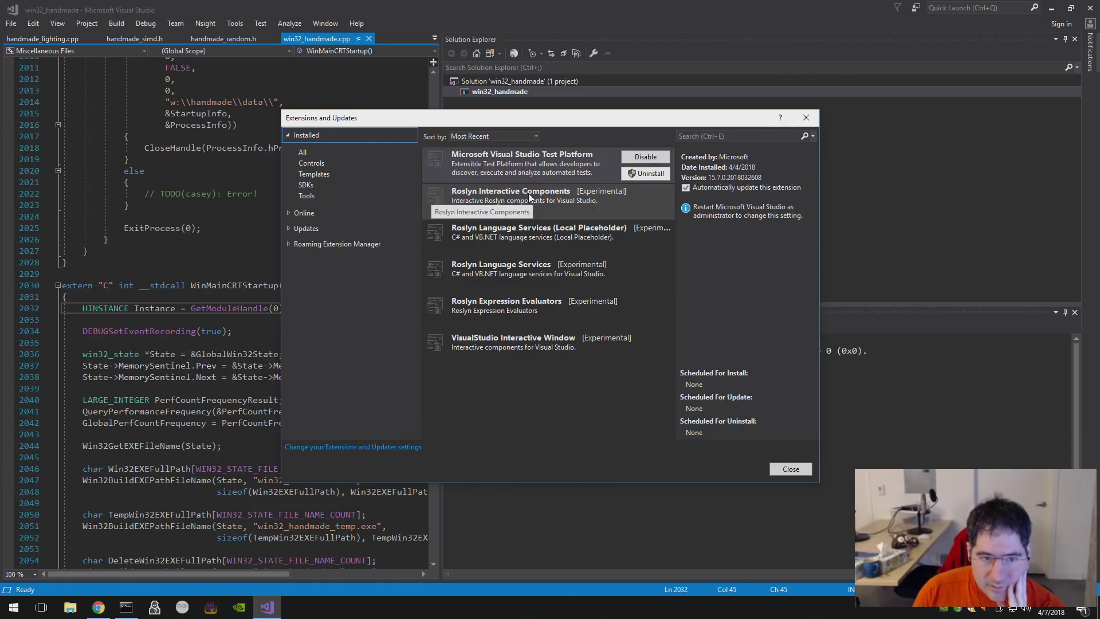
# - Browse the extension categories (SDKs, updates, roaming, online, templates), ending on installed Tools
pyautogui.click(310, 185)
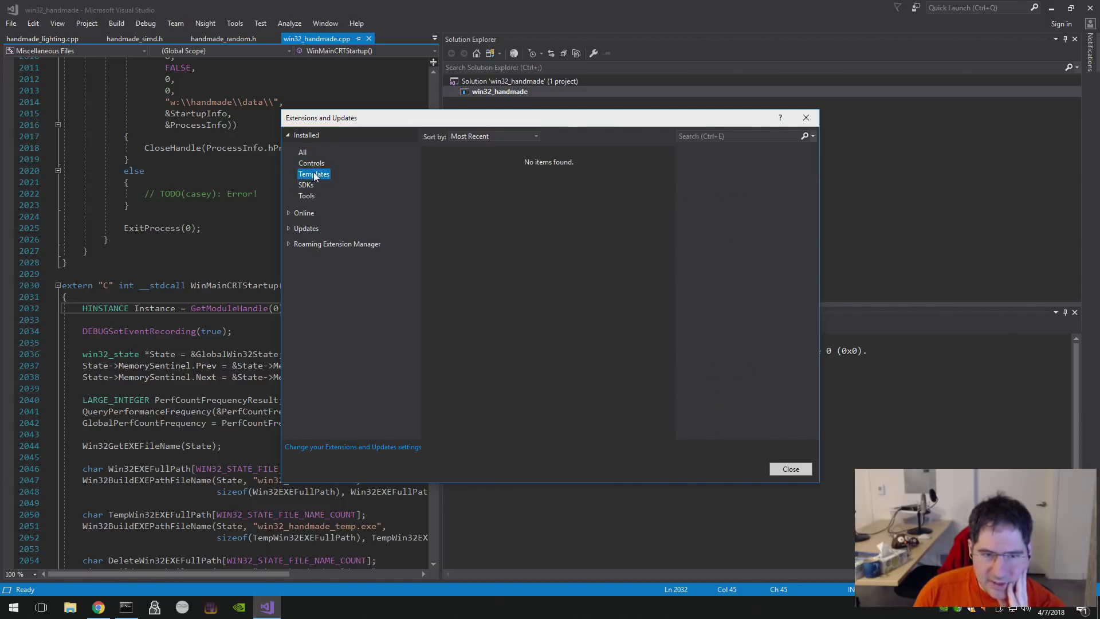
pyautogui.click(304, 153)
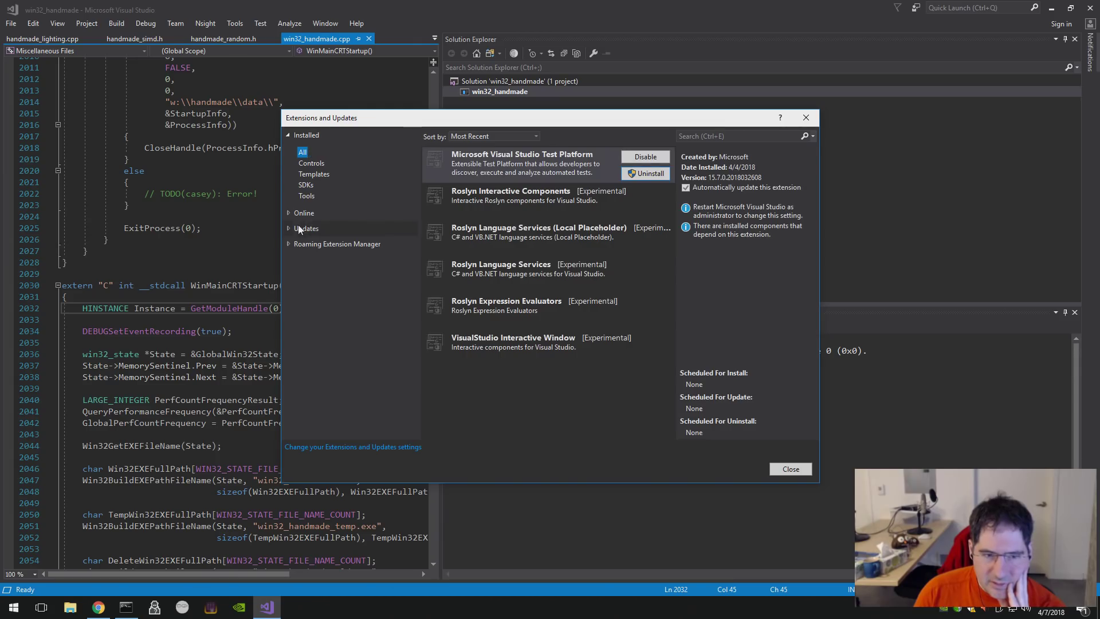
pyautogui.click(298, 228)
pyautogui.click(293, 198)
pyautogui.click(288, 153)
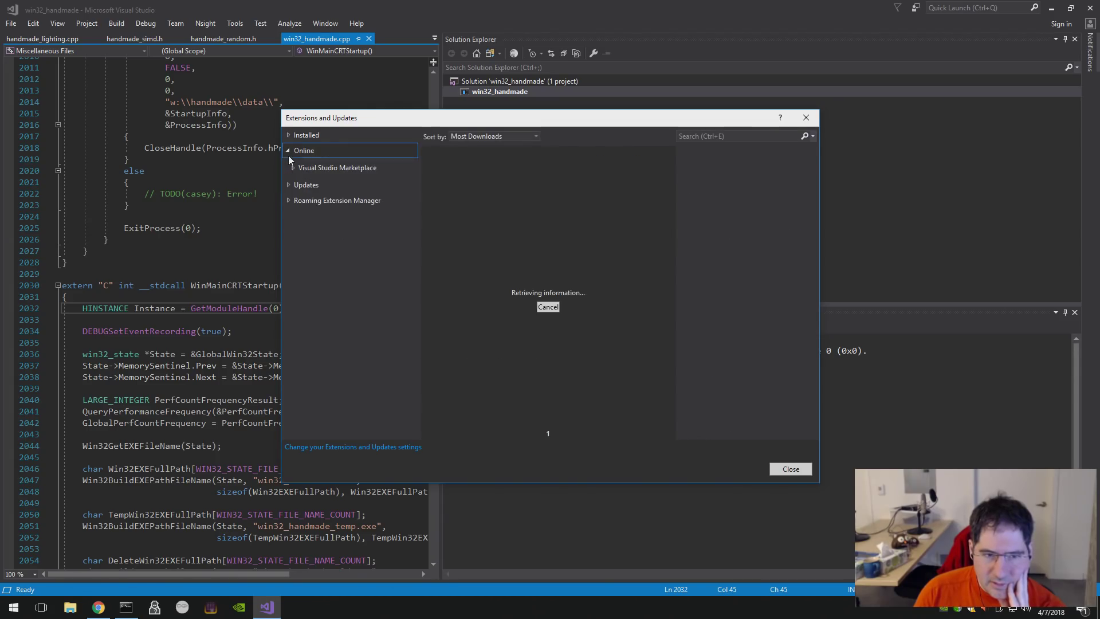
pyautogui.click(289, 136)
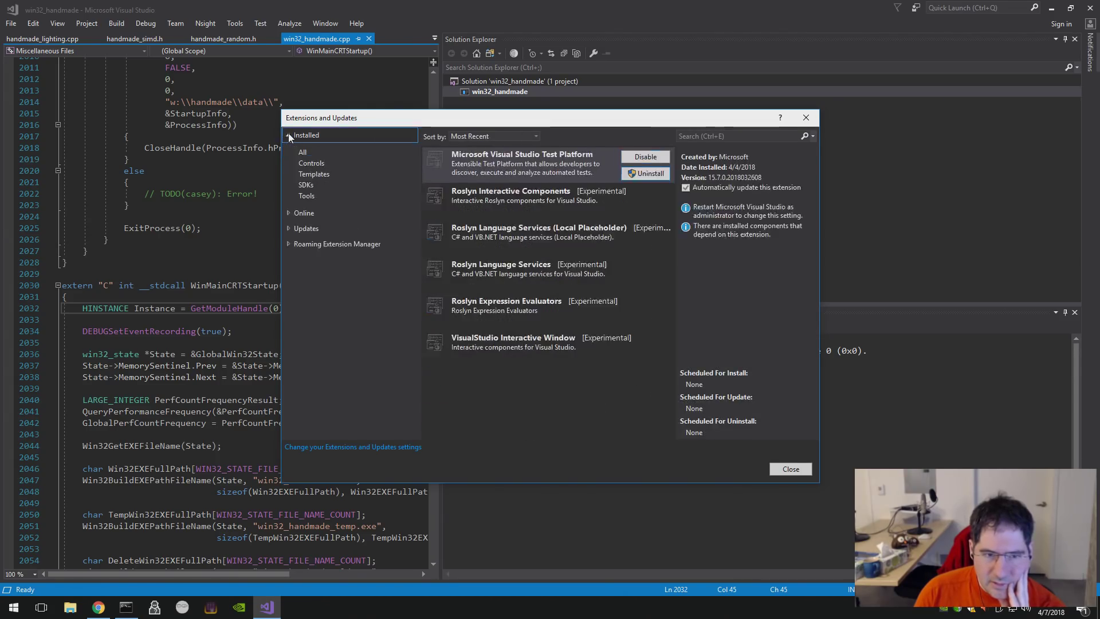
pyautogui.click(317, 175)
pyautogui.click(315, 184)
pyautogui.click(309, 195)
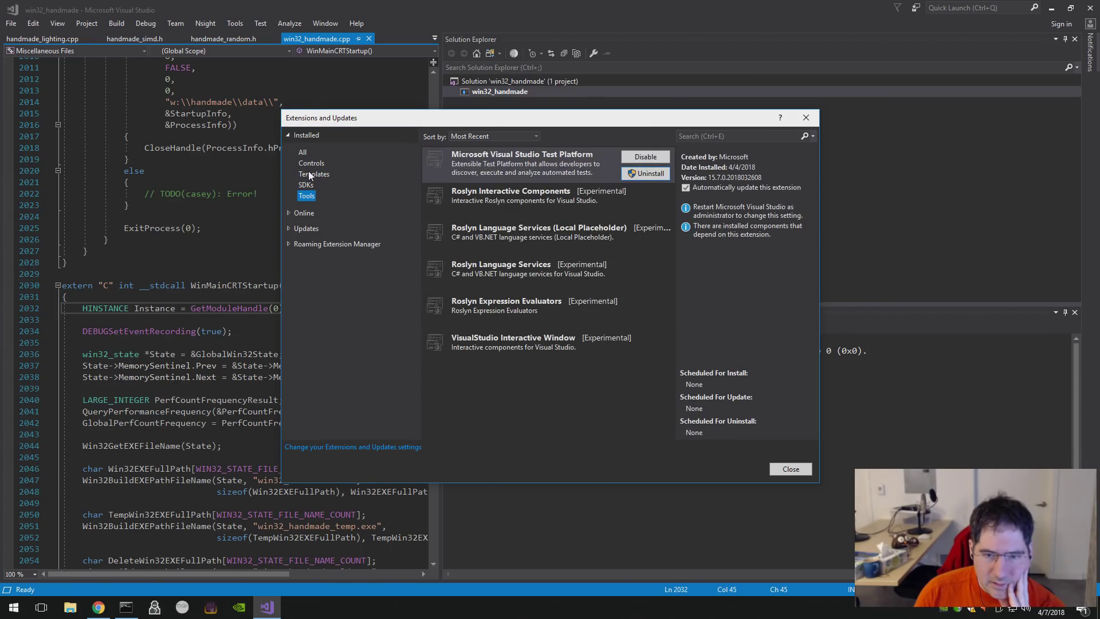
# - Inspect the Roslyn and Interactive Window extensions, then uninstall Microsoft Visual Studio Test Platform, confirming Yes
pyautogui.click(519, 195)
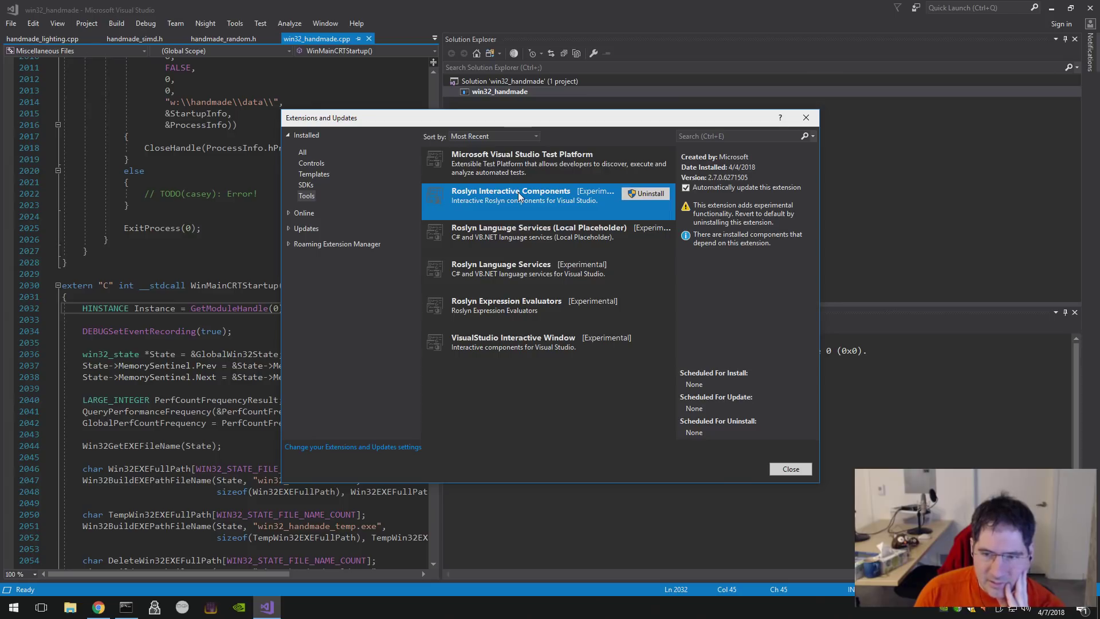
pyautogui.click(479, 230)
pyautogui.click(492, 276)
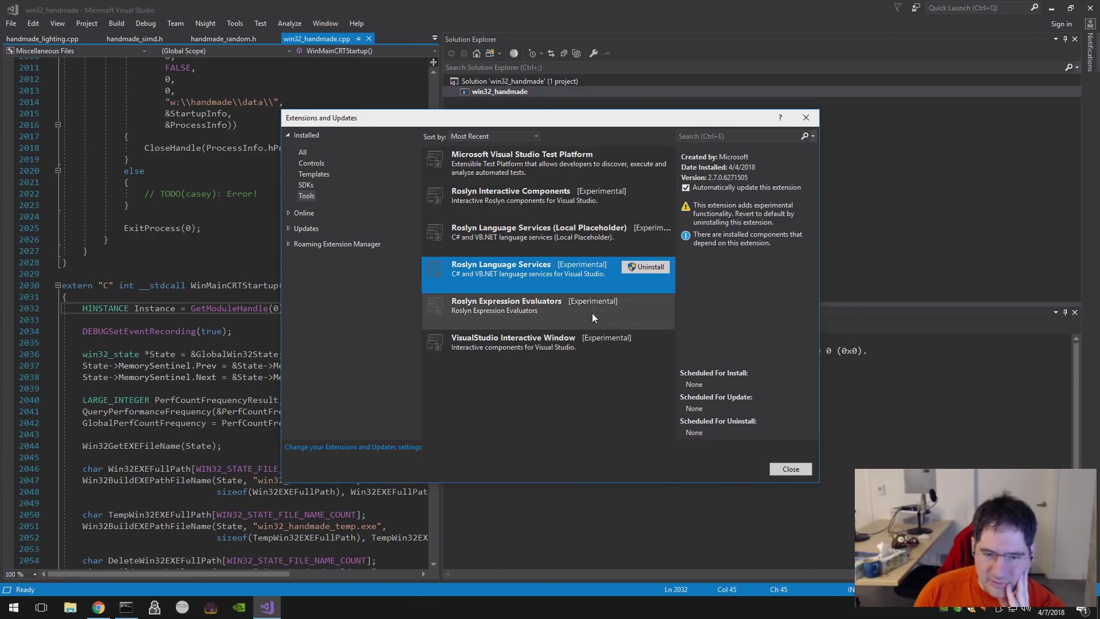
pyautogui.click(538, 350)
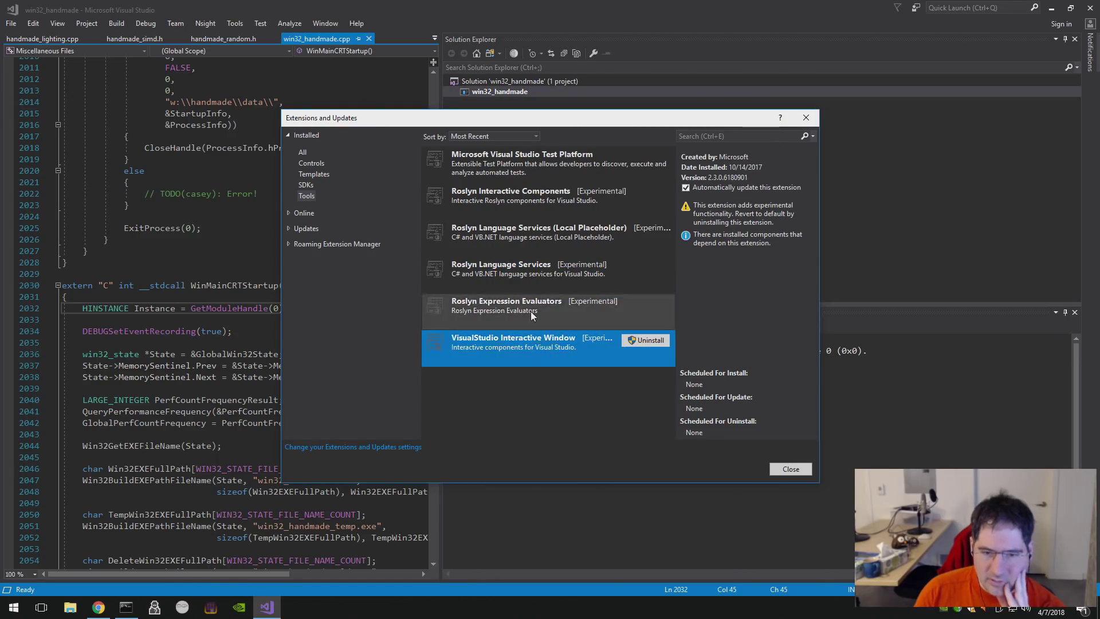
pyautogui.click(537, 180)
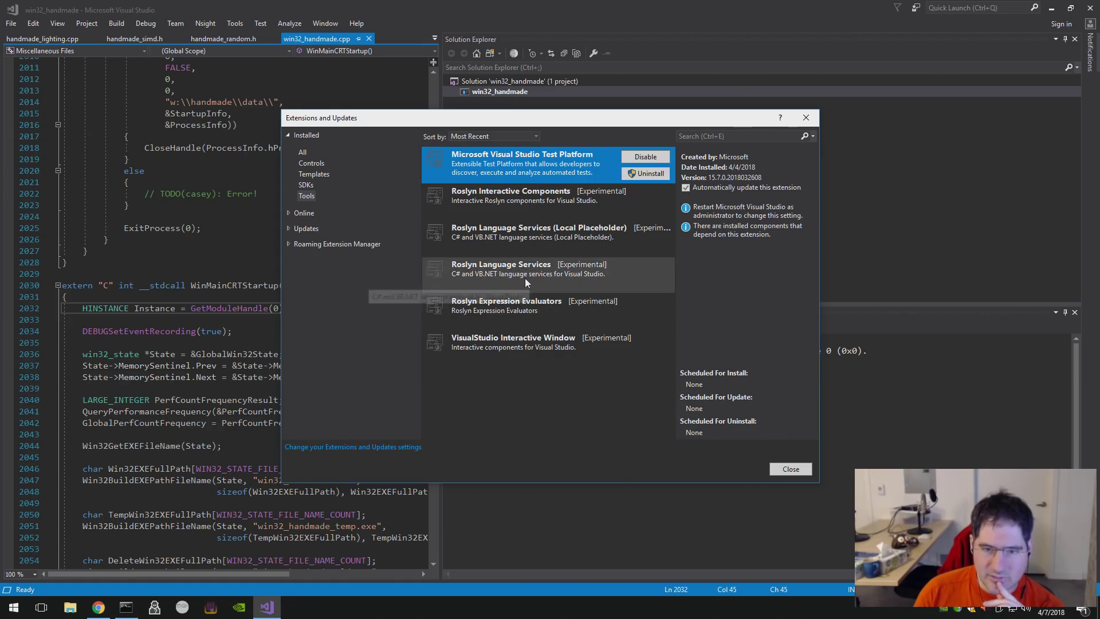
pyautogui.click(643, 174)
pyautogui.click(593, 365)
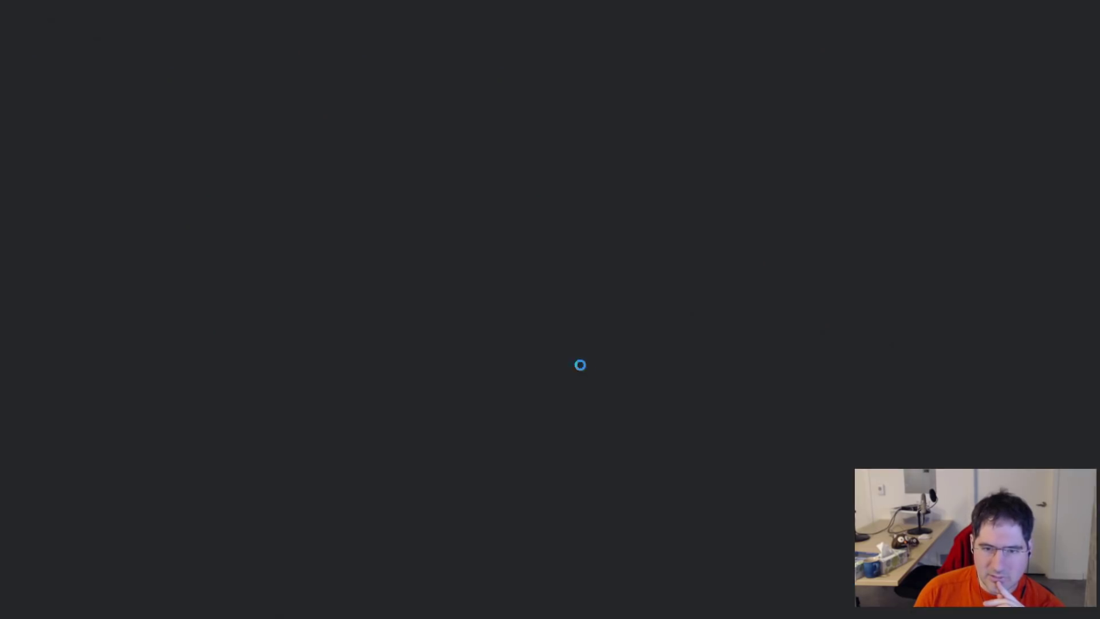
# - Close the Visual Studio Installer unchanged and start uninstalling Roslyn Interactive Components
pyautogui.click(514, 382)
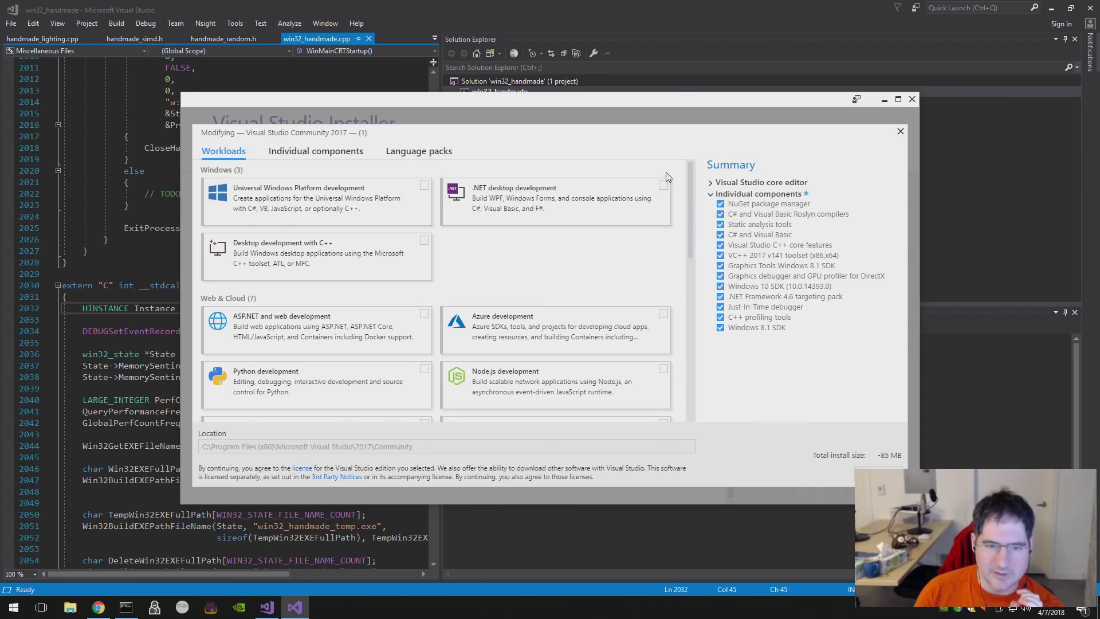
pyautogui.click(911, 99)
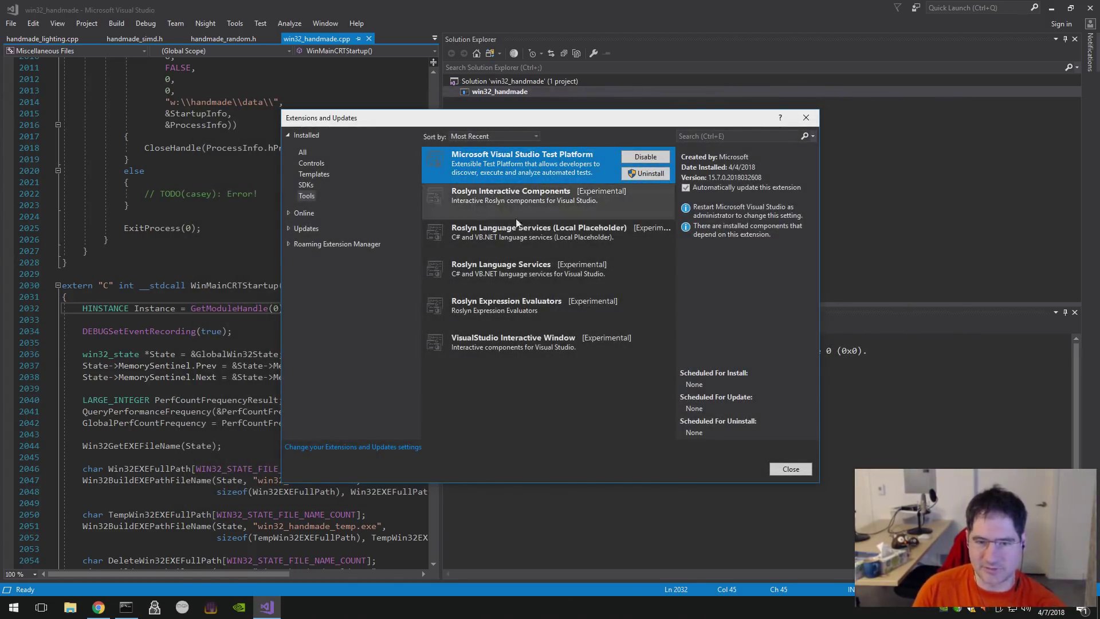
pyautogui.click(631, 193)
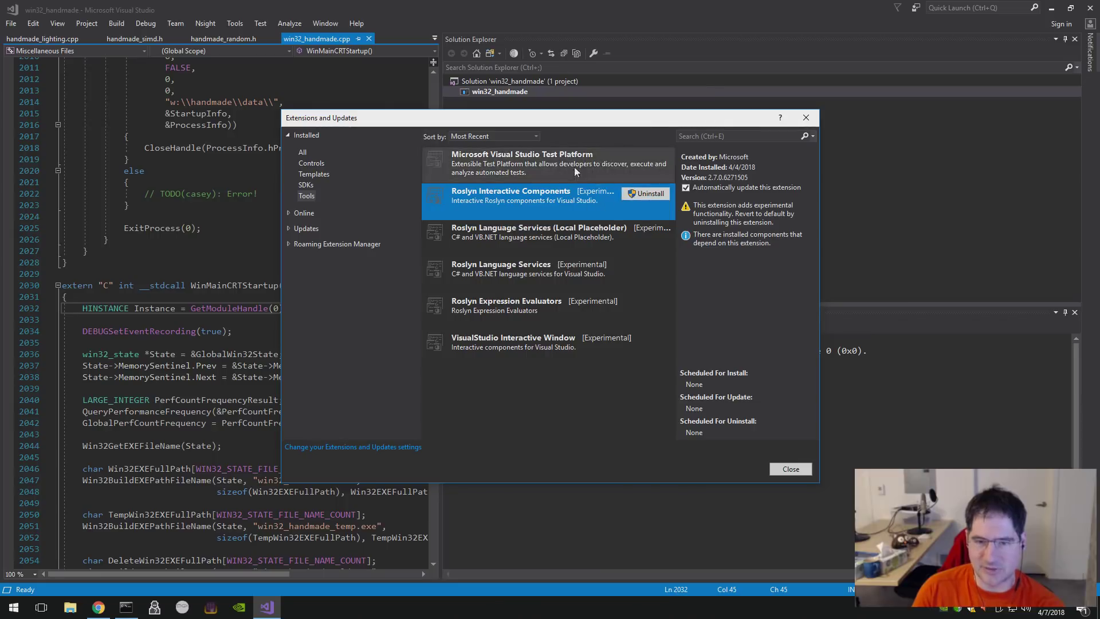
pyautogui.click(634, 193)
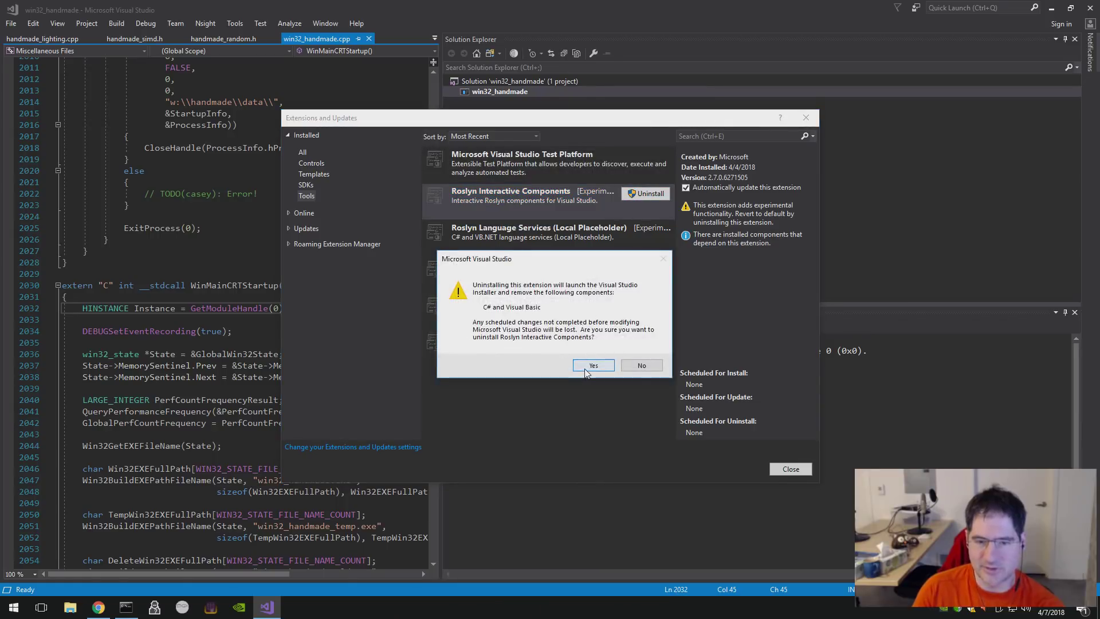
pyautogui.click(586, 370)
# - Close the reopened Installer without changes and dismiss the Extensions and Updates dialog
pyautogui.click(516, 388)
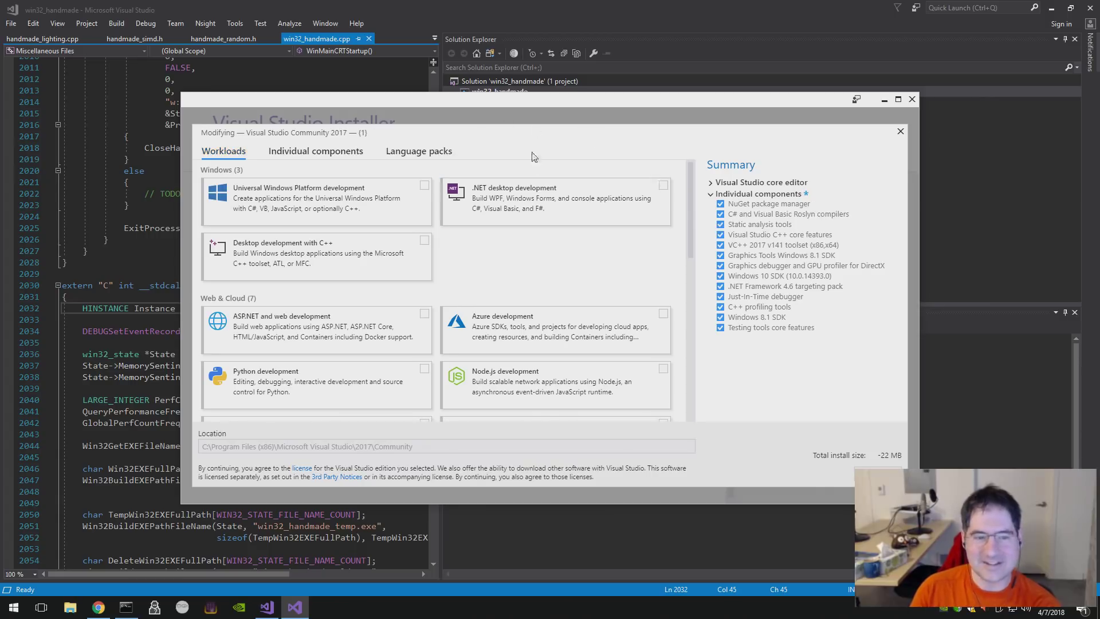
pyautogui.click(899, 100)
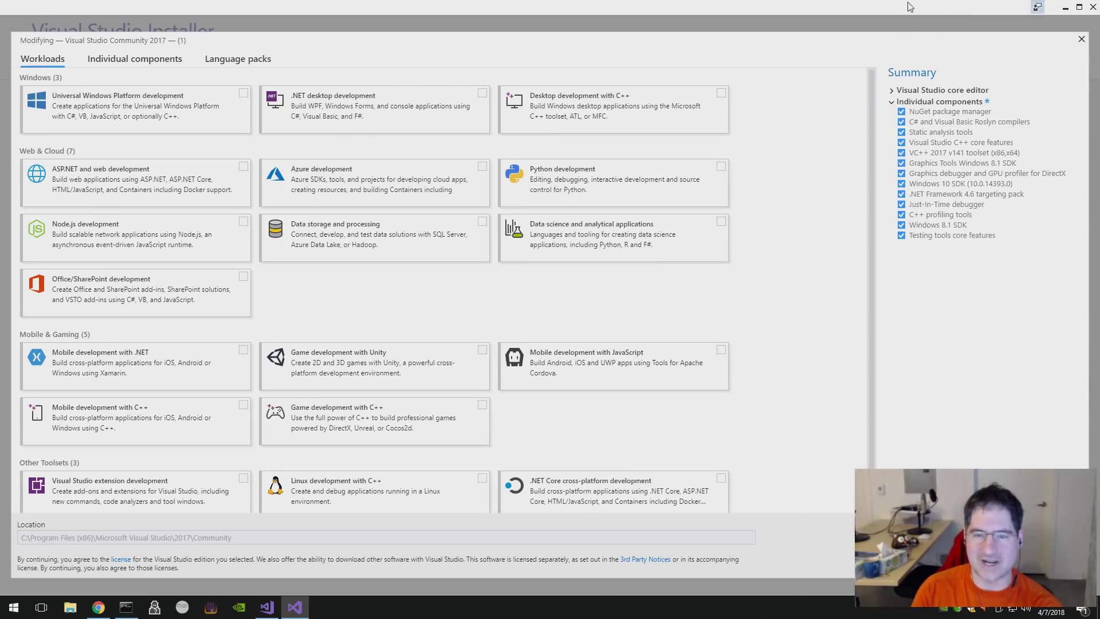
pyautogui.doubleClick(907, 15)
pyautogui.click(917, 98)
pyautogui.moveTo(612, 209); pyautogui.dragTo(596, 330)
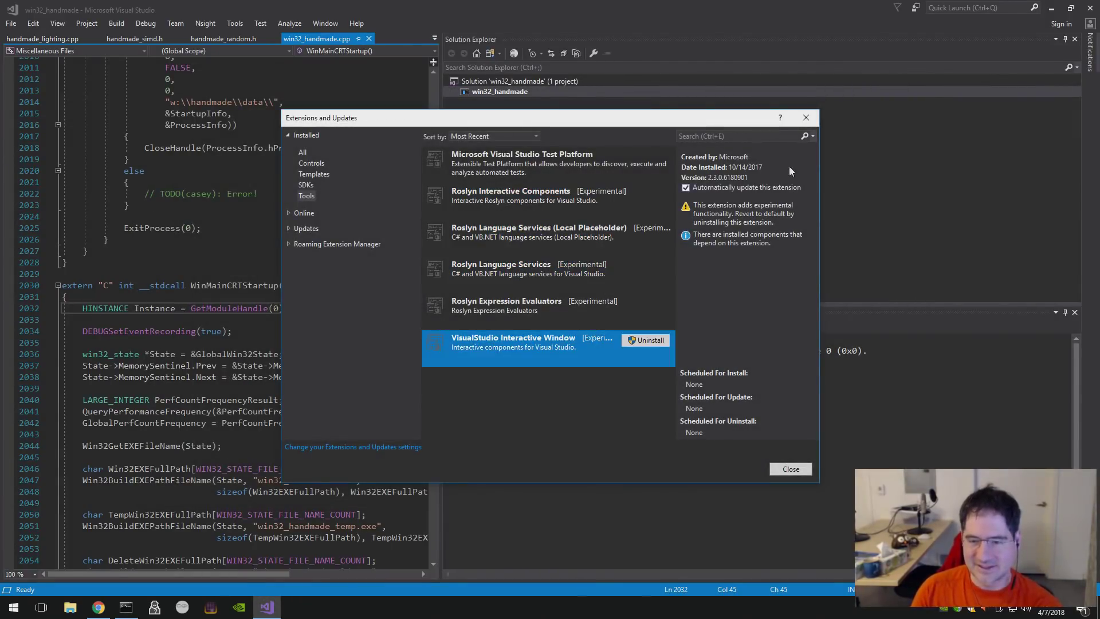
pyautogui.click(807, 119)
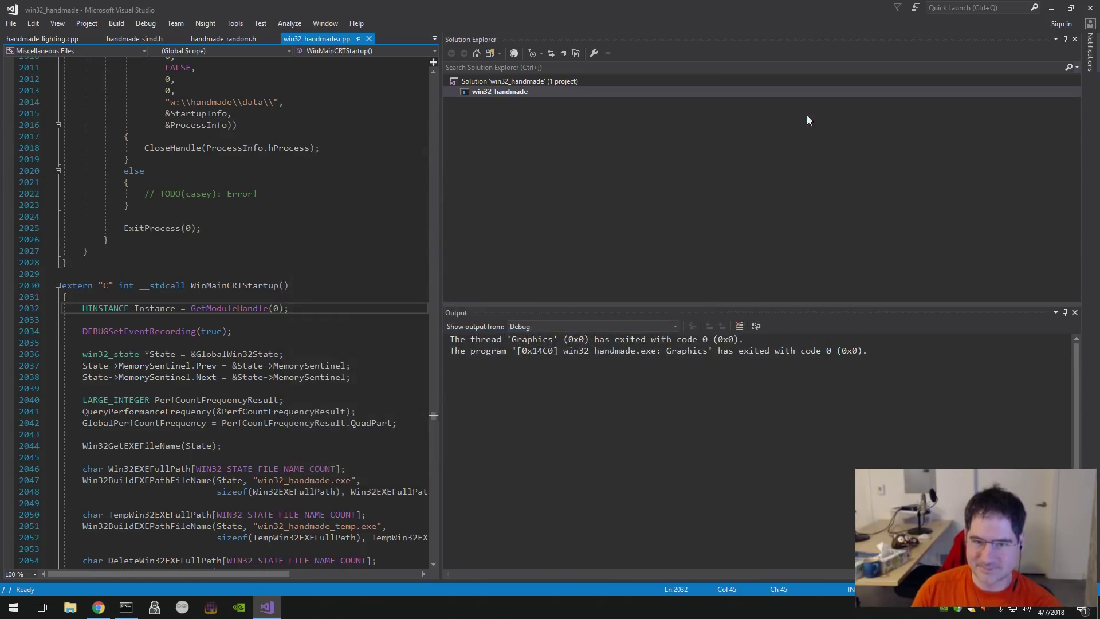
# - Open Nsight Options on the Updates page and set At application startup to True
pyautogui.click(244, 125)
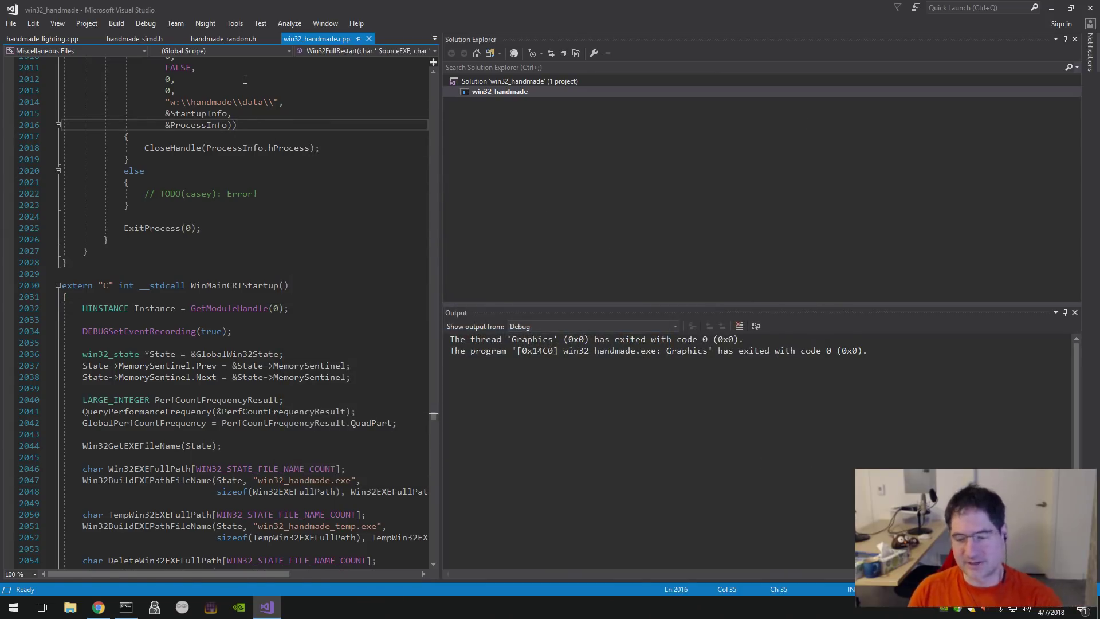
pyautogui.click(195, 25)
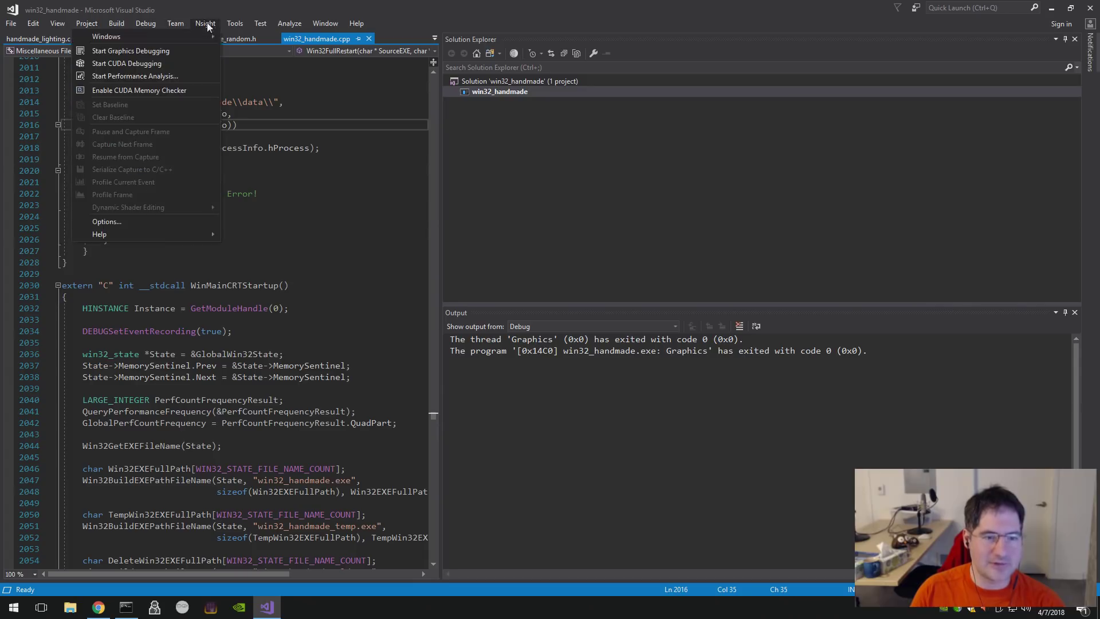
pyautogui.click(142, 224)
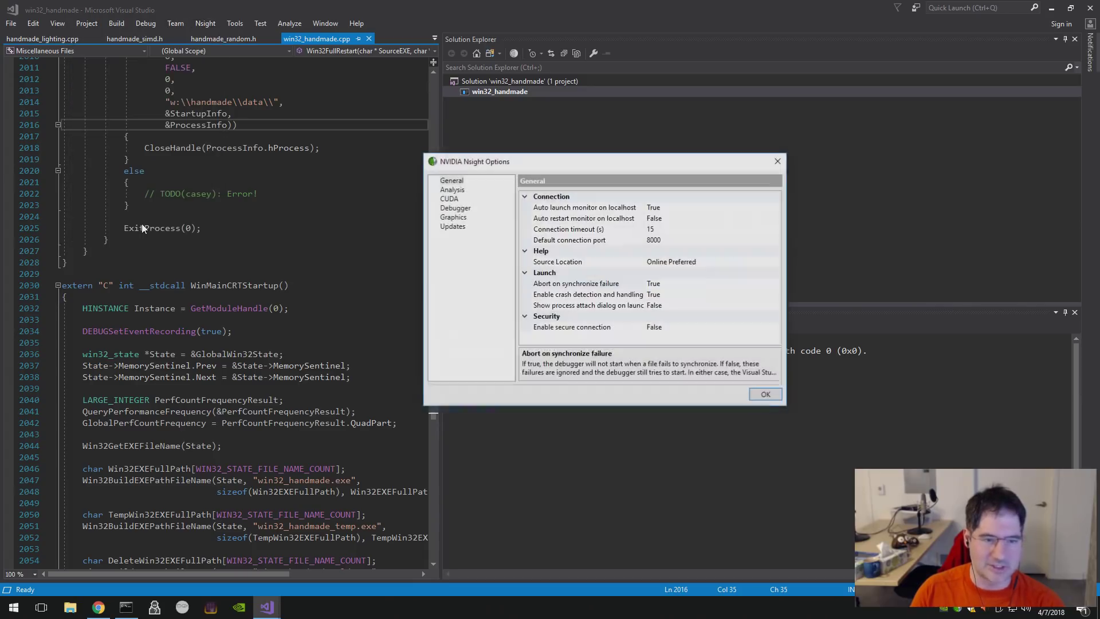
pyautogui.click(459, 229)
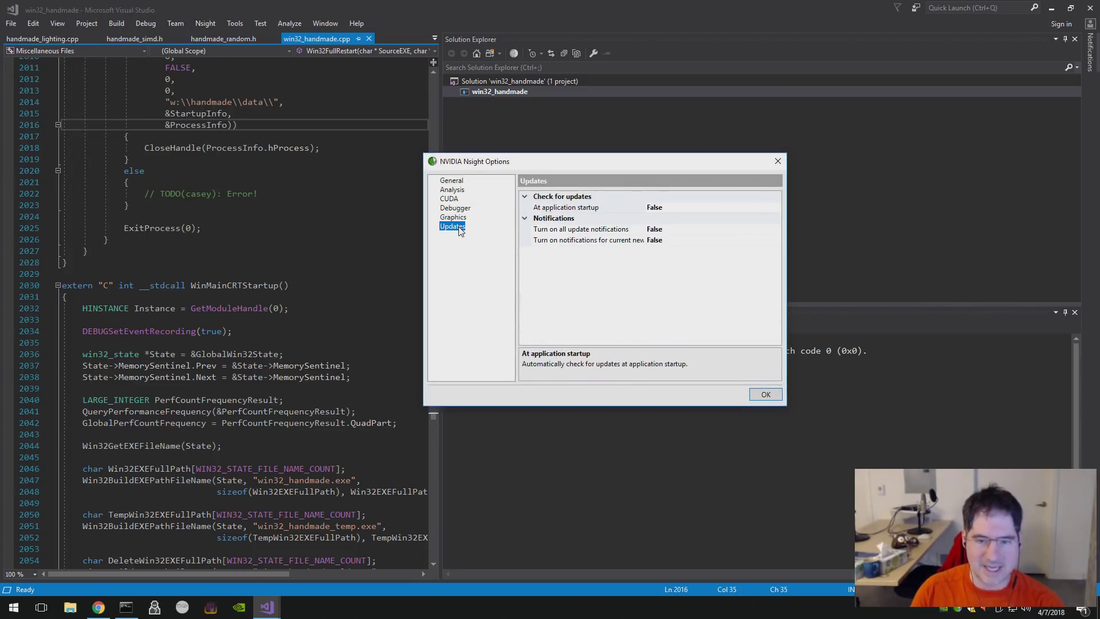
pyautogui.click(686, 207)
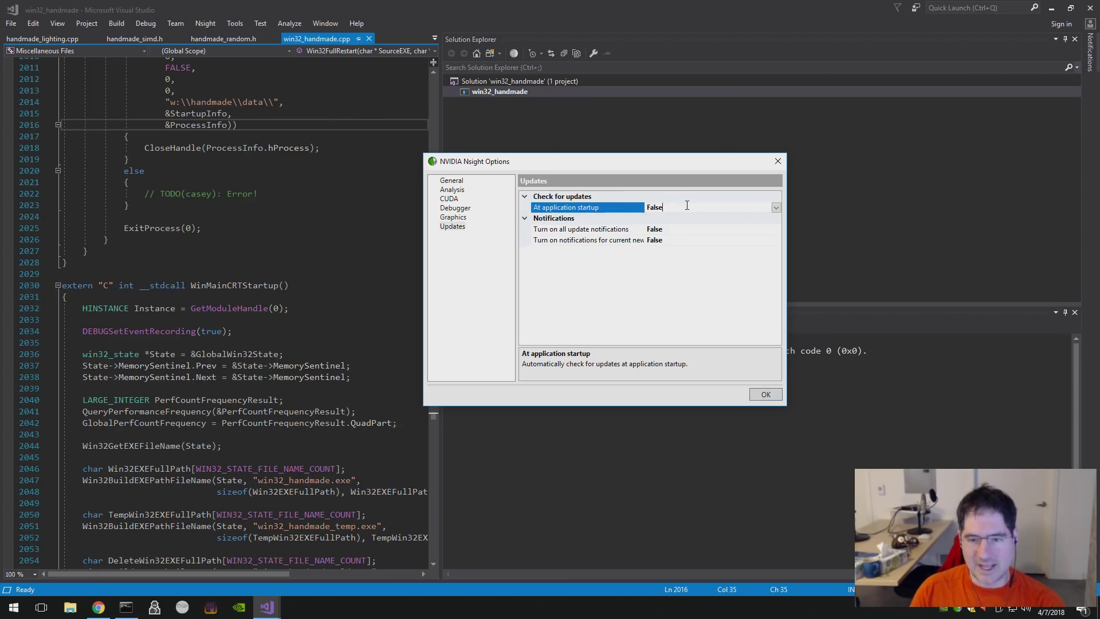
pyautogui.click(777, 208)
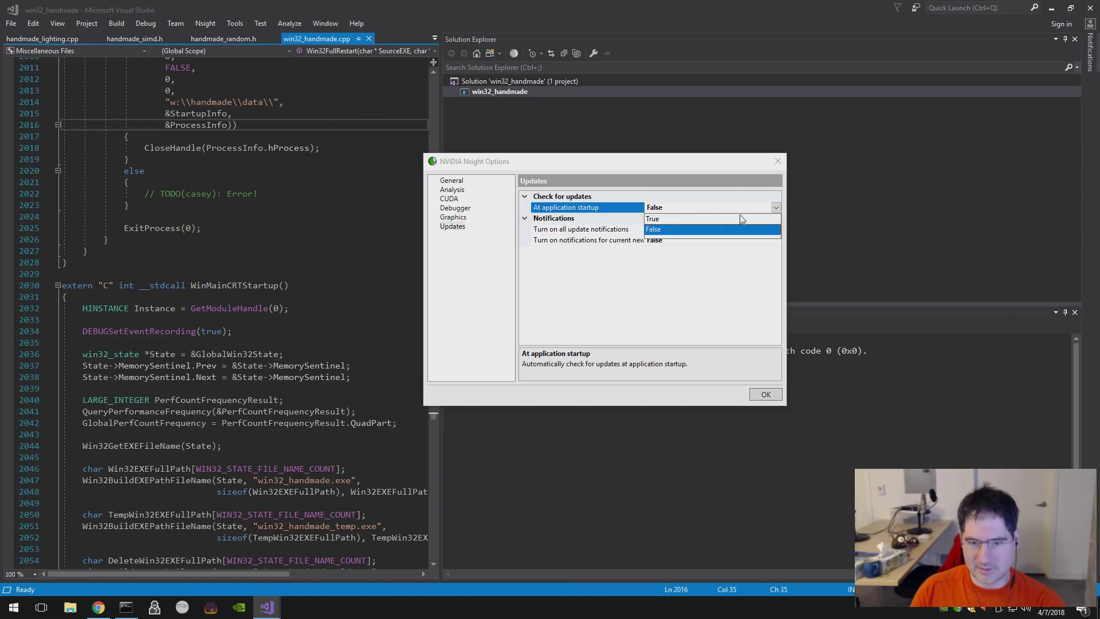
pyautogui.click(654, 221)
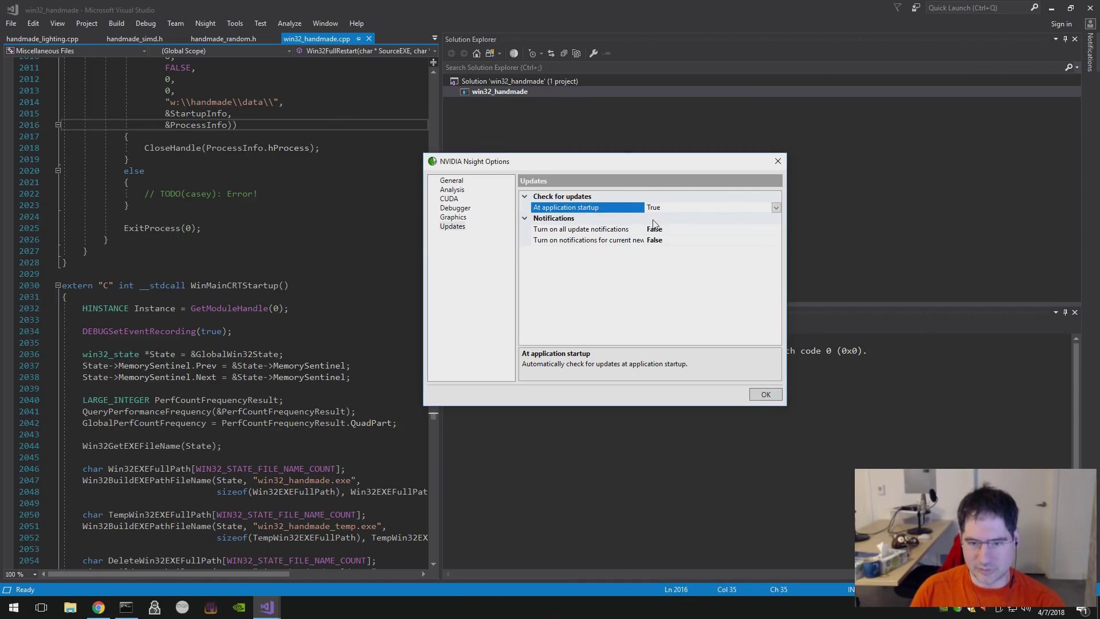
# - Set all update notifications and new version notifications to True, then save with OK
pyautogui.click(693, 230)
pyautogui.click(776, 230)
pyautogui.click(716, 240)
pyautogui.click(726, 241)
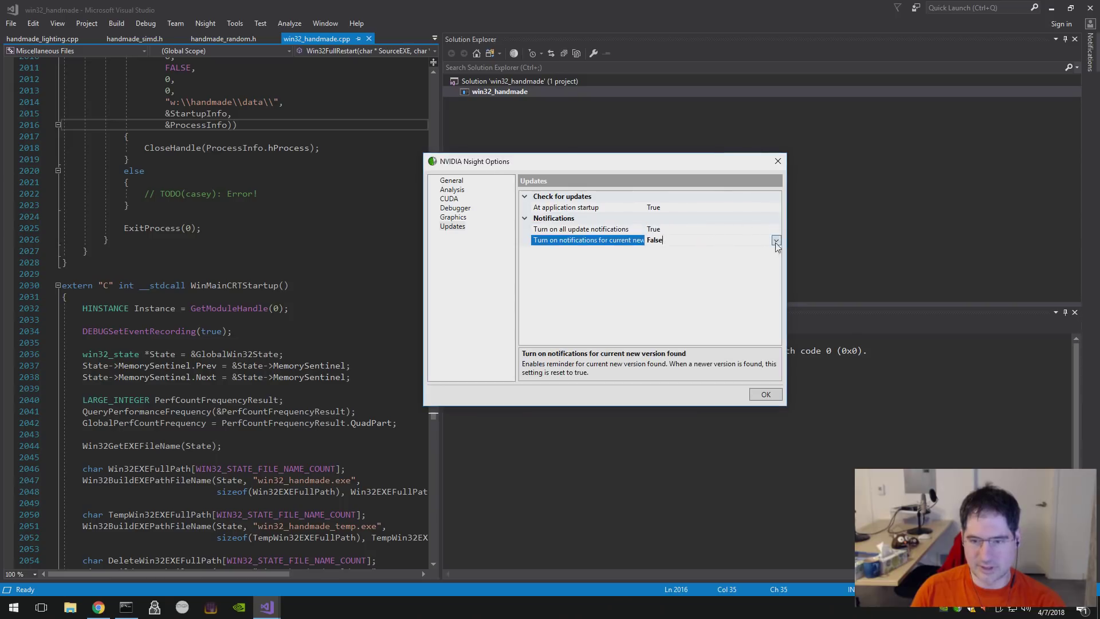
pyautogui.click(776, 241)
pyautogui.click(659, 252)
pyautogui.click(766, 394)
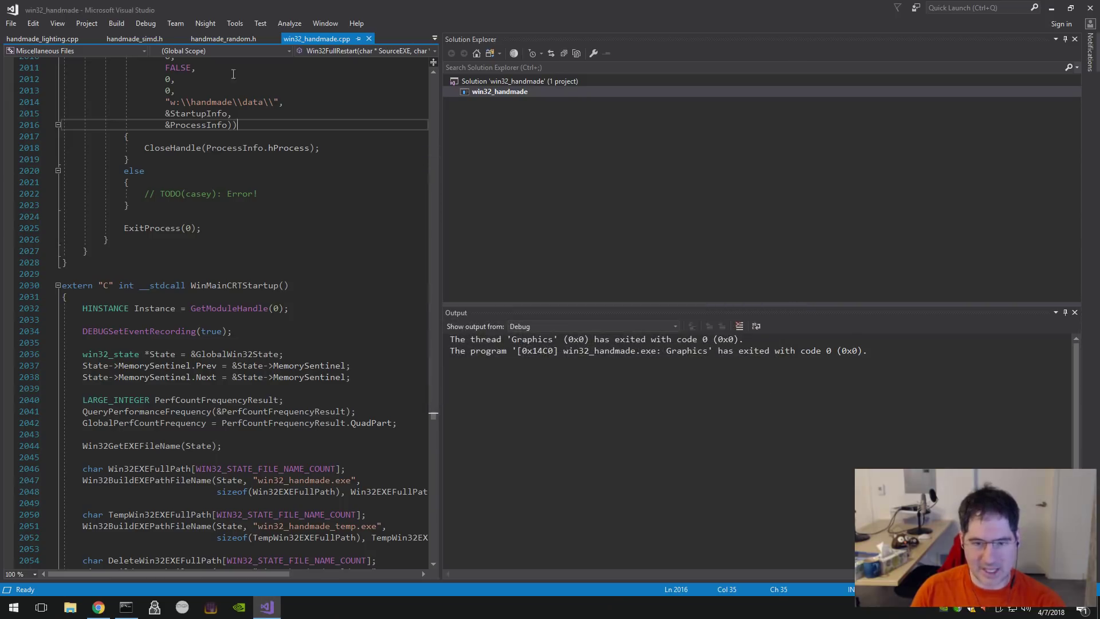
# - Close Visual Studio with Alt+F4 and relaunch it by running msdev in the Developer Command Prompt
pyautogui.hotkey('alt', 'F4')
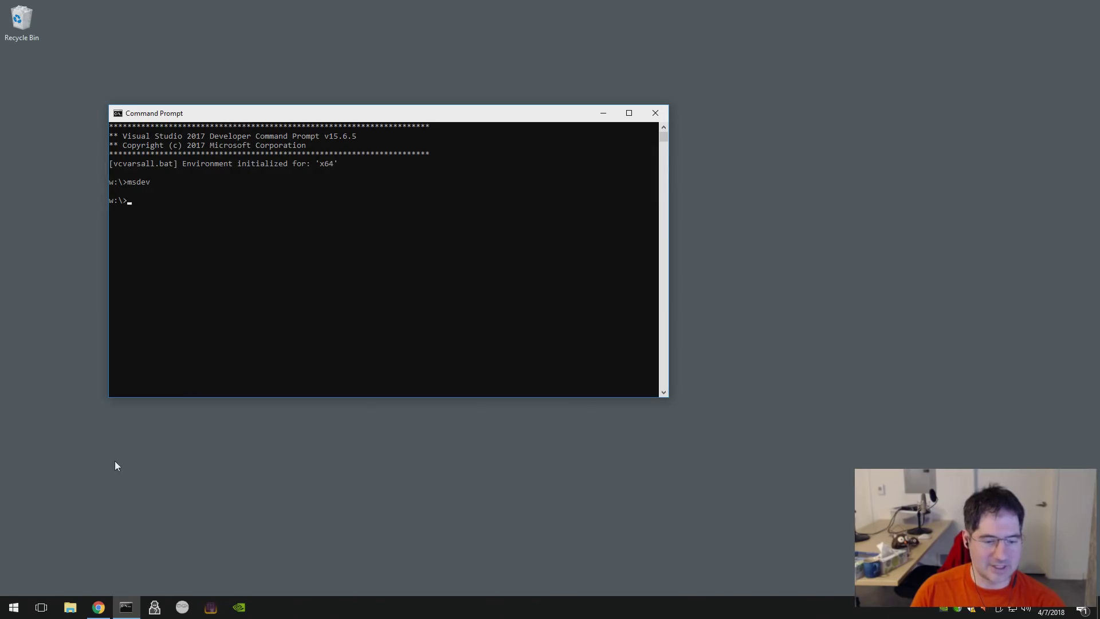
pyautogui.click(233, 357)
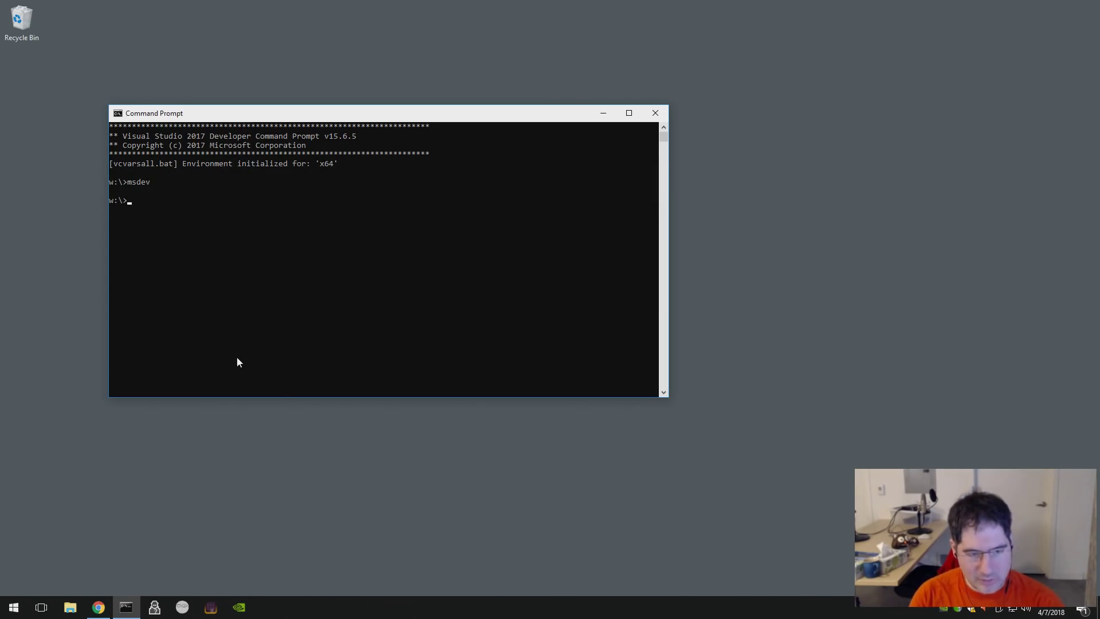
pyautogui.write('msdev')
pyautogui.press('Return')
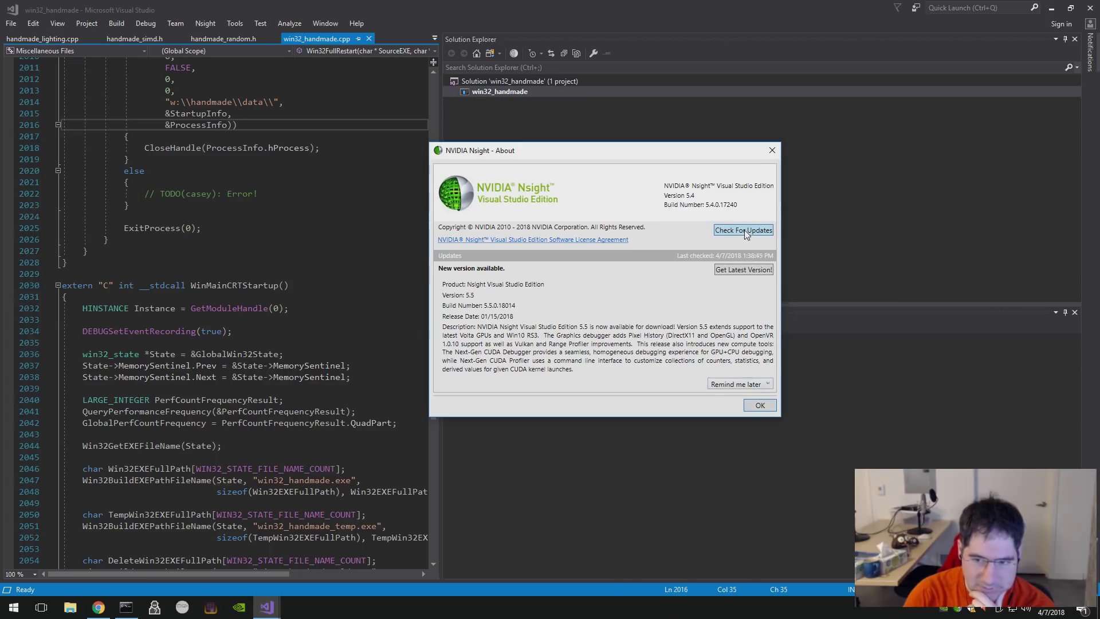
# - Go to NVIDIA's download page and request the Nsight Visual Studio Edition 5.5 Win 64-bit installer
pyautogui.click(744, 229)
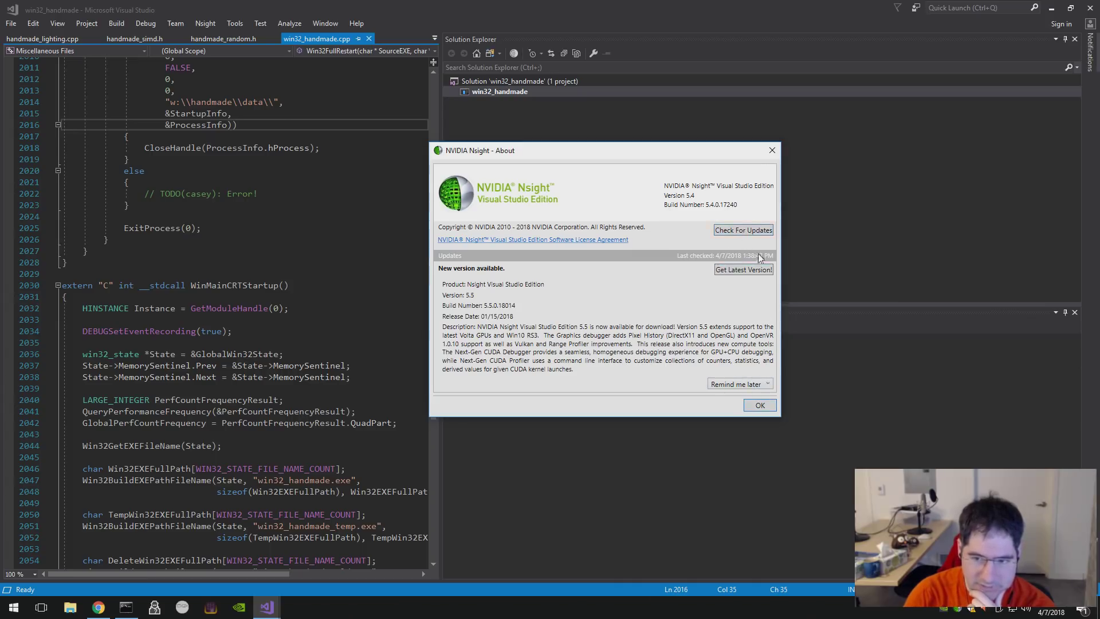
pyautogui.click(745, 270)
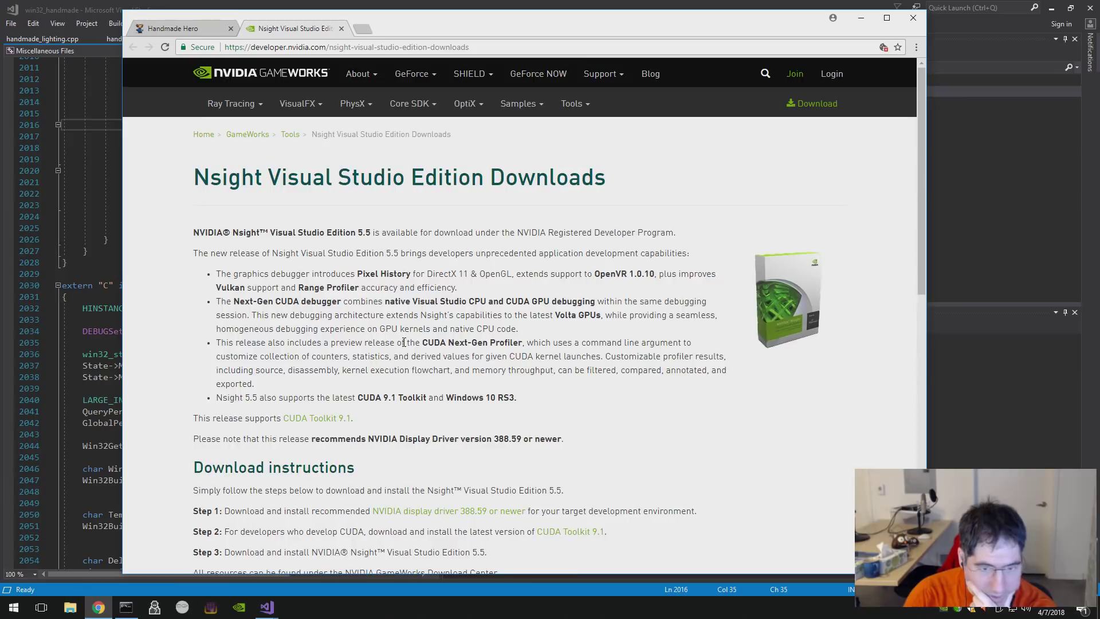
pyautogui.scroll(-5, 409, 337)
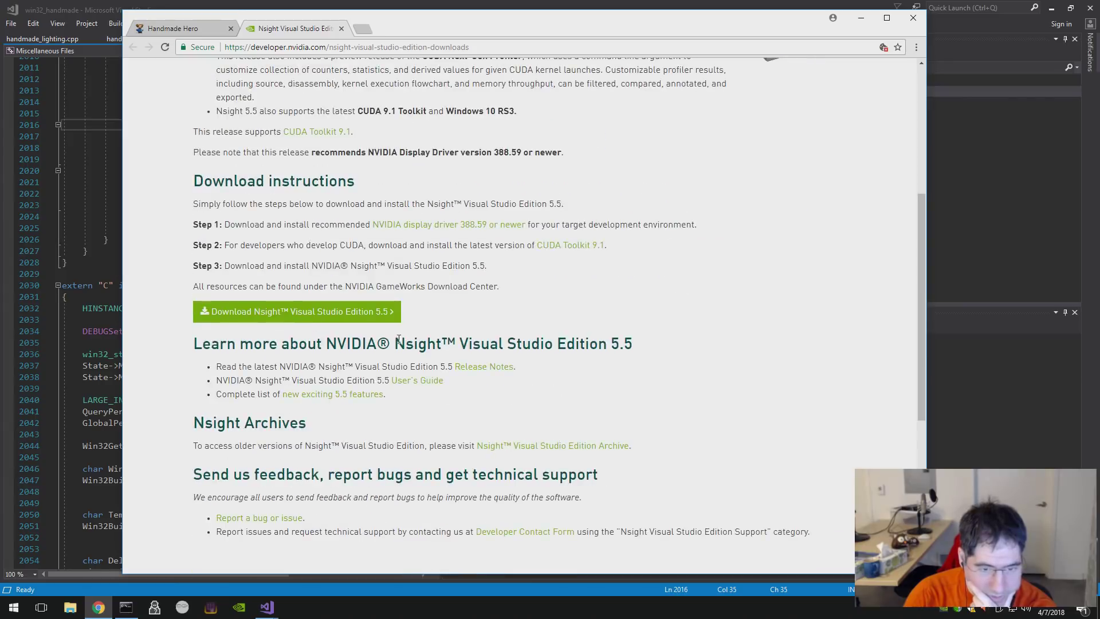
pyautogui.click(332, 312)
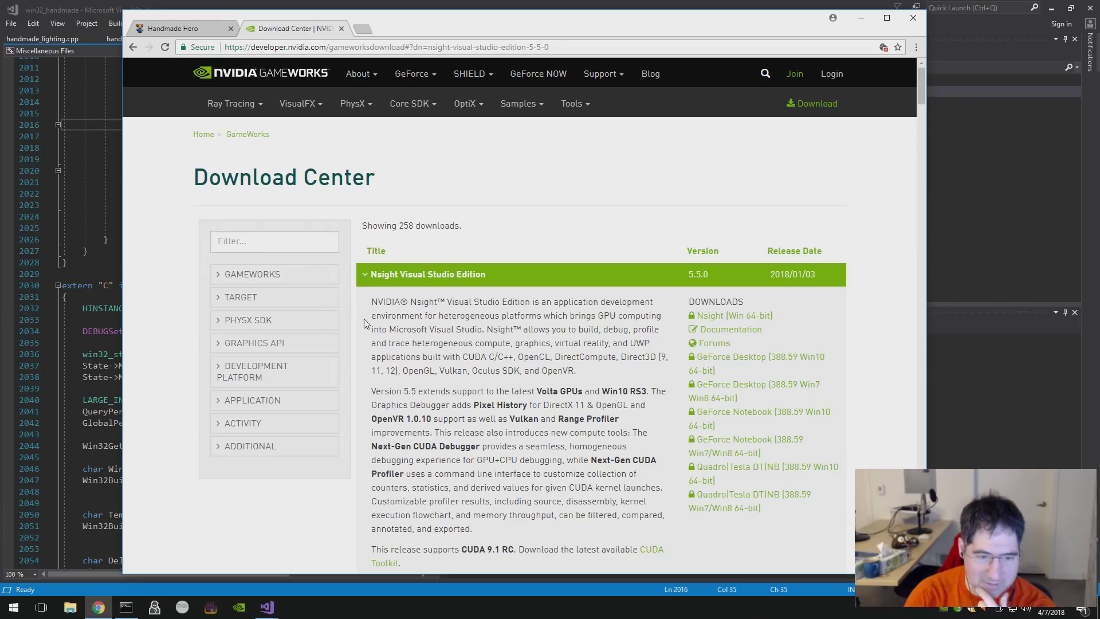
pyautogui.click(733, 323)
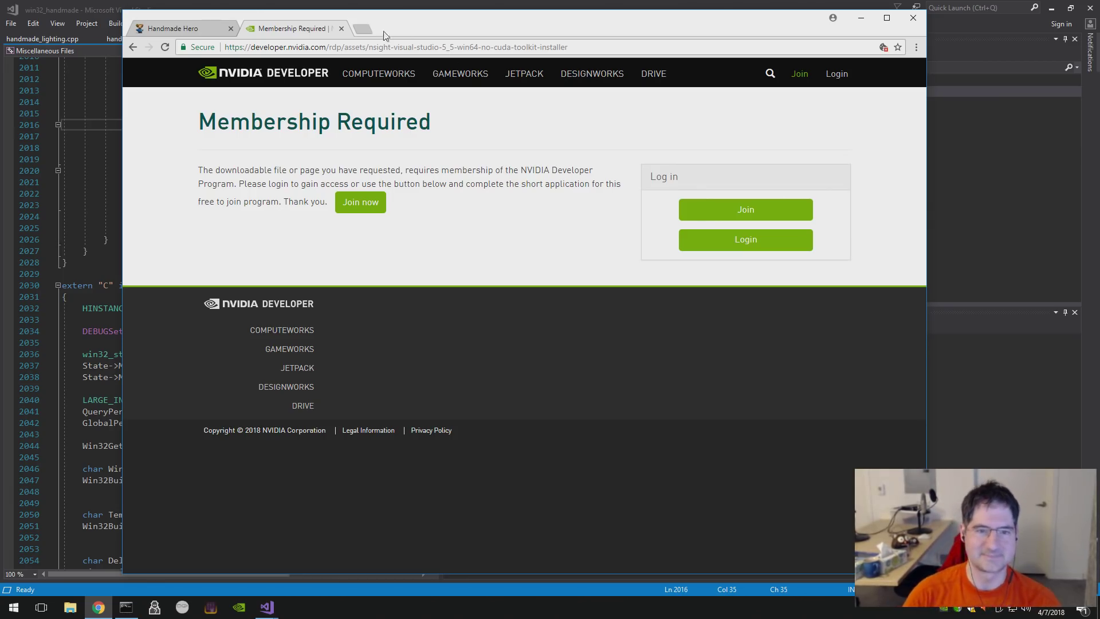
# - Close the Membership Required tab and return to Visual Studio's Nsight About dialog
pyautogui.click(341, 28)
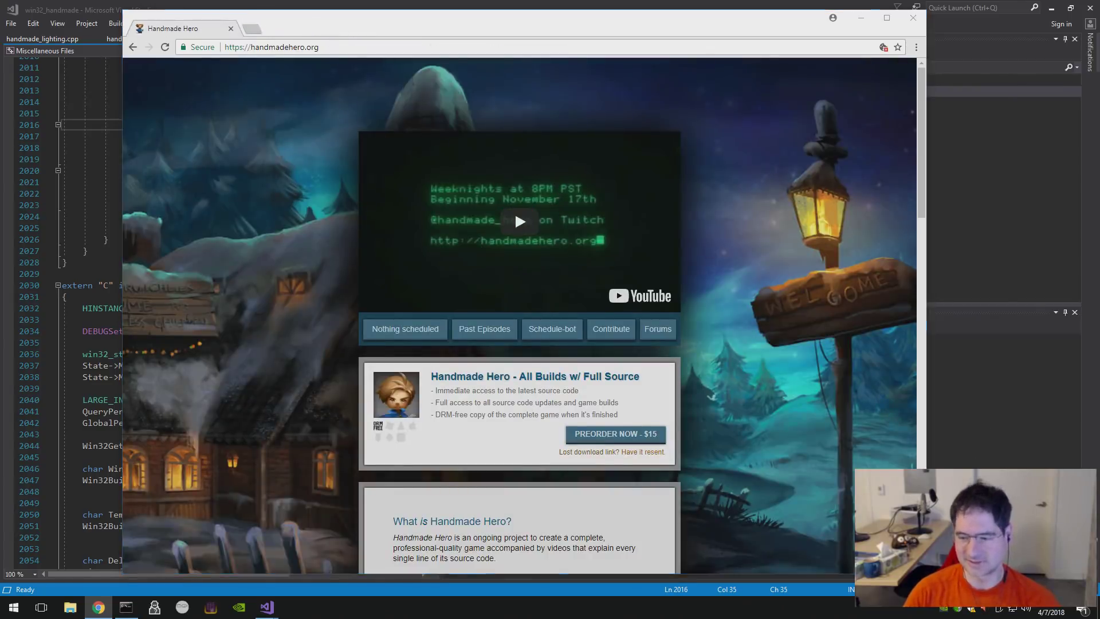
pyautogui.hotkey('alt', 'Tab')
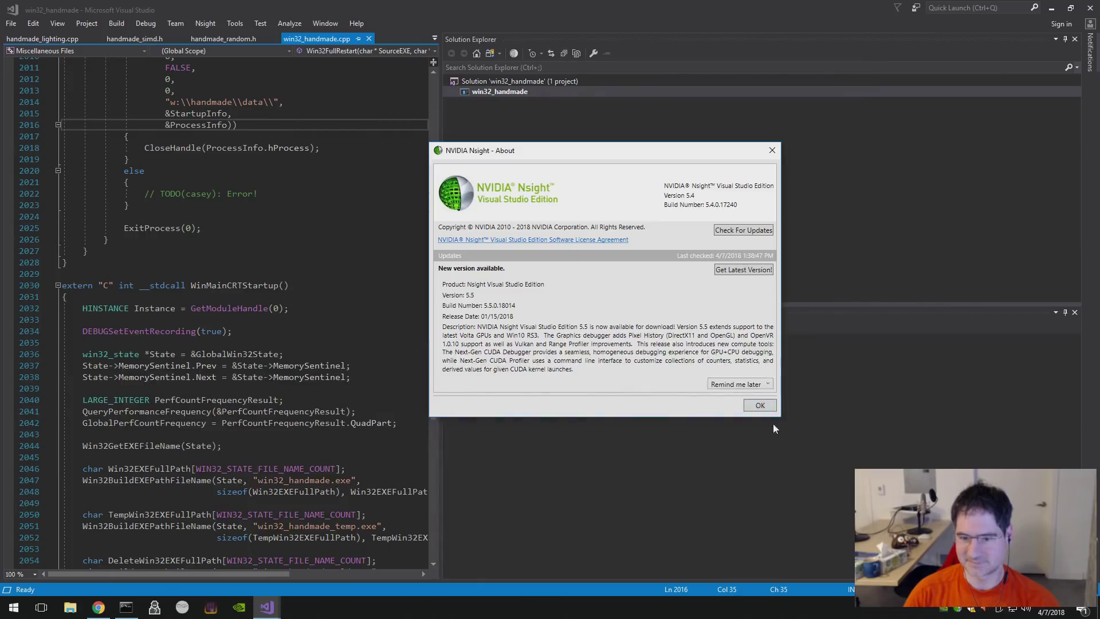
pyautogui.press('Escape')
# - Click into the empty Output panel below the win32_handmade.cpp code
pyautogui.click(844, 468)
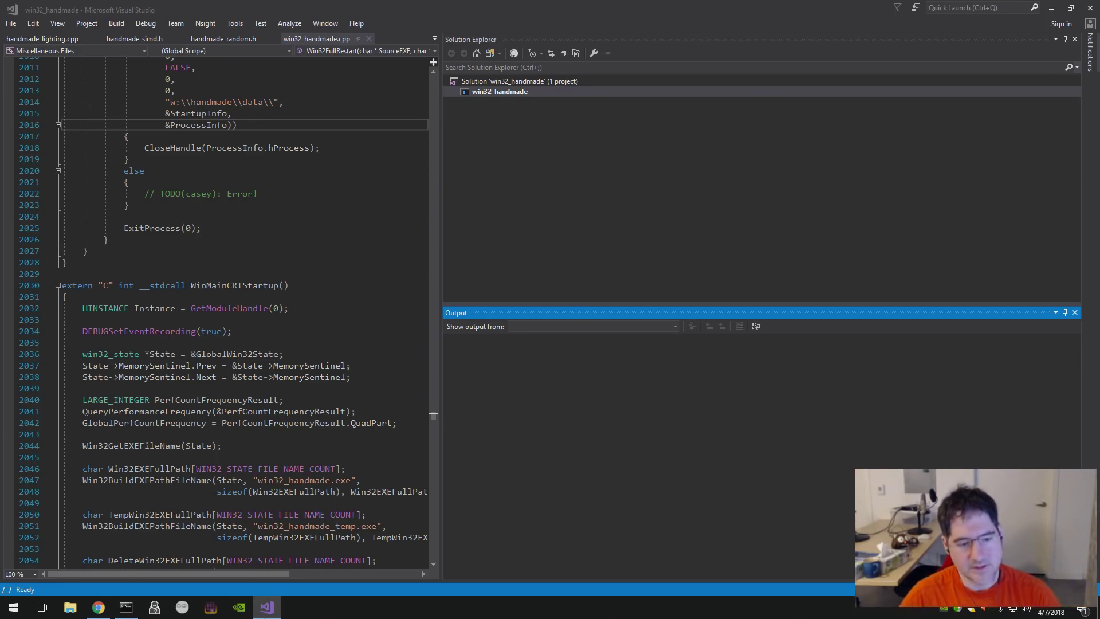
# - Open File Explorer on XFer (D:) showing the 474,152 KB Nsight installer, then return to Visual Studio
pyautogui.click(70, 607)
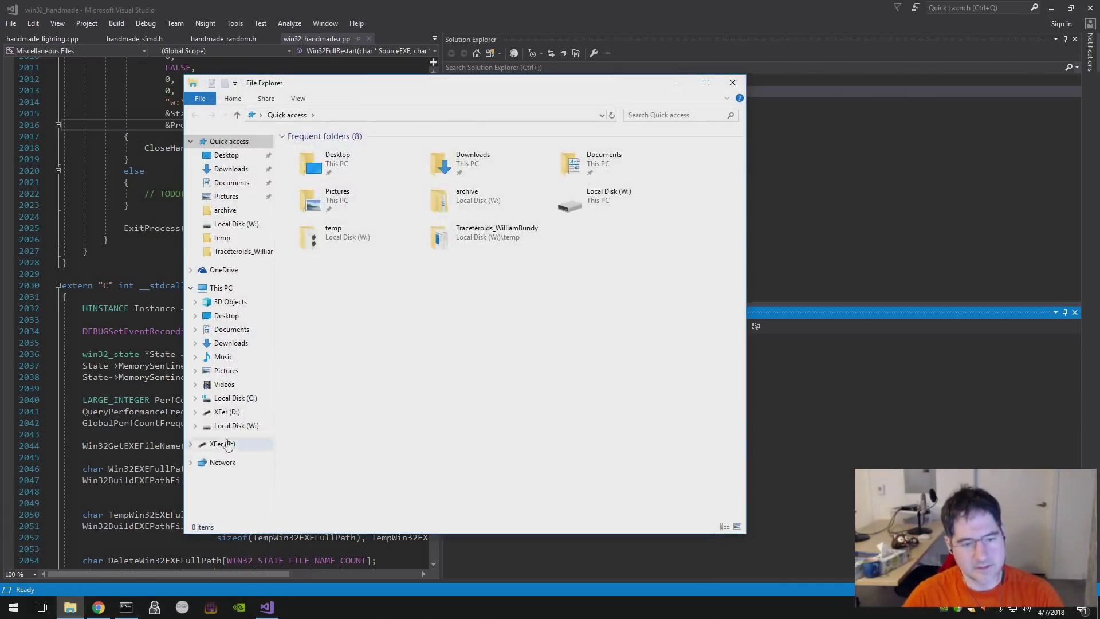
pyautogui.click(243, 413)
pyautogui.rightClick(241, 412)
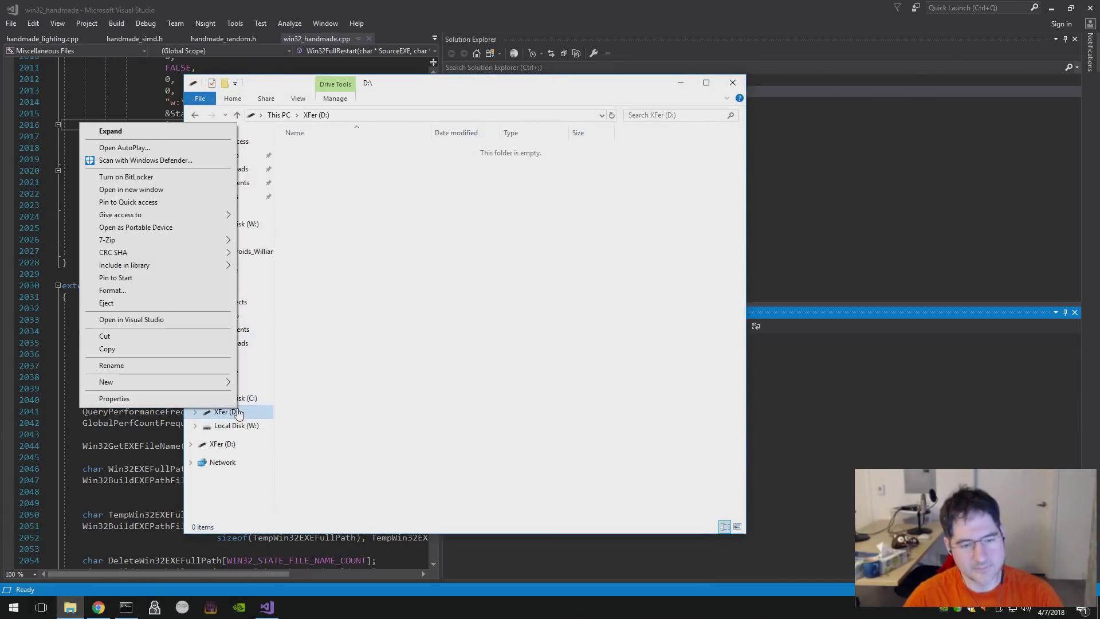
pyautogui.click(127, 304)
pyautogui.click(125, 298)
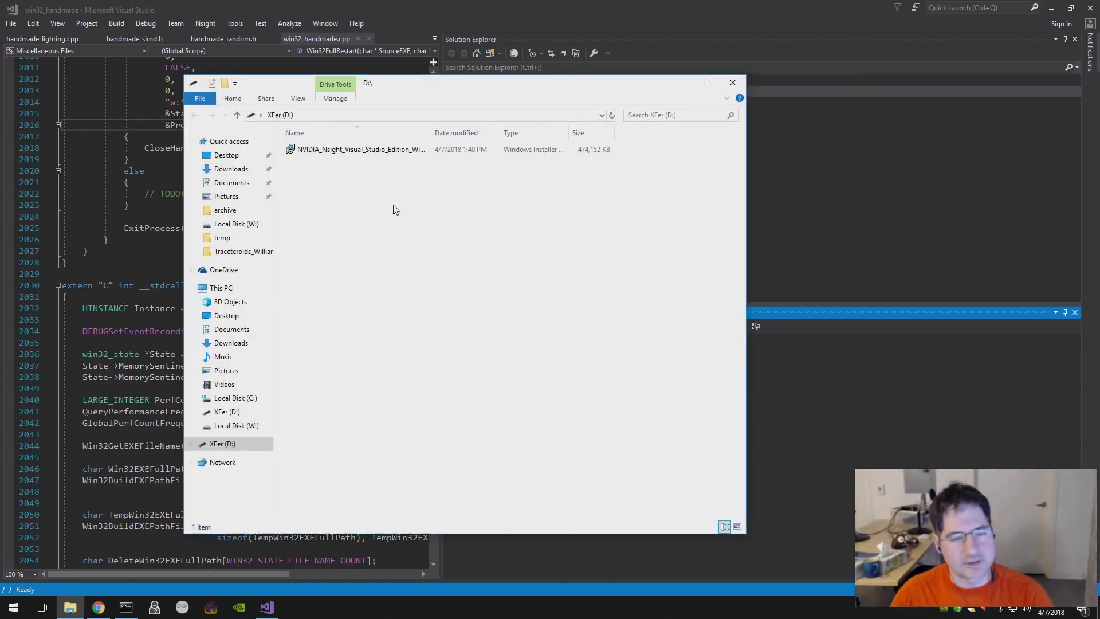
pyautogui.click(920, 16)
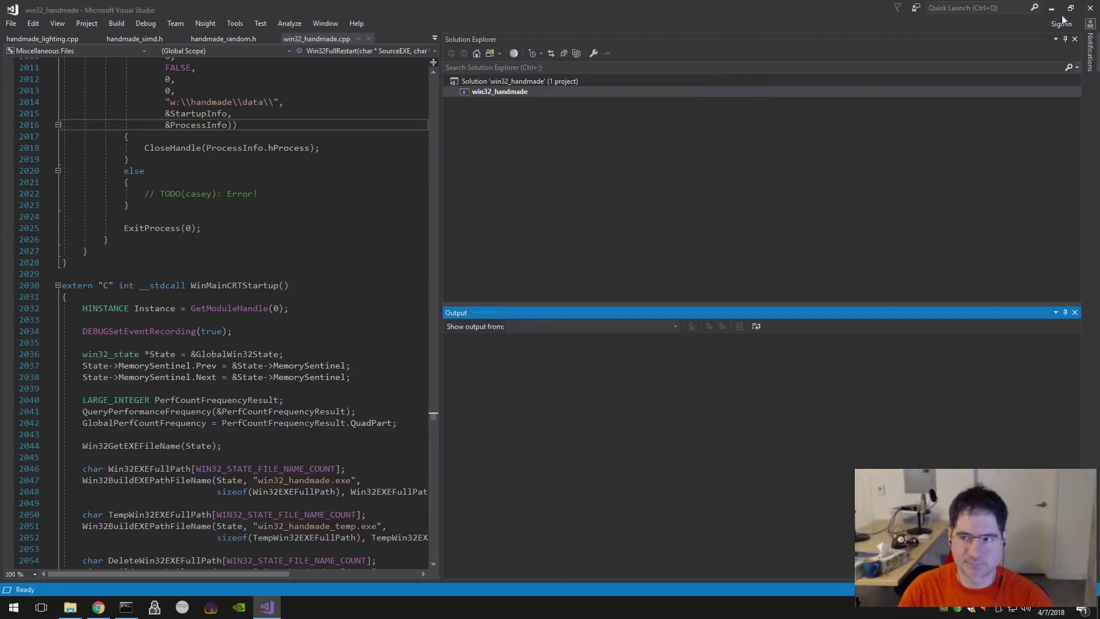
# - Place a second Explorer window beside the first, on XFer (D:) with Local Disk (W:) expanded
pyautogui.click(1054, 8)
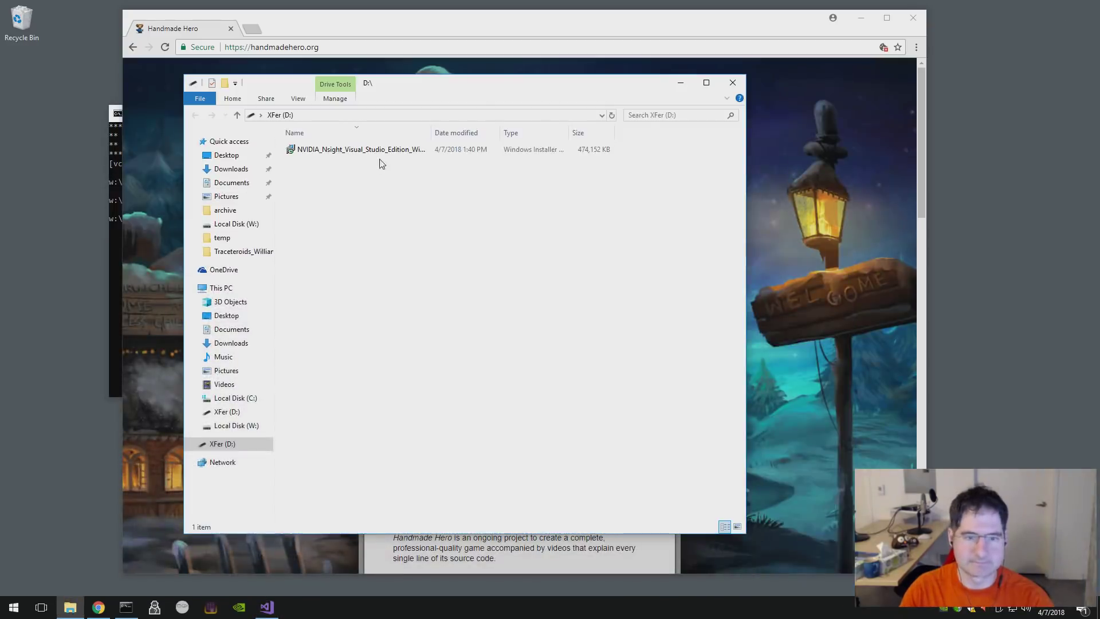
pyautogui.moveTo(424, 86); pyautogui.dragTo(666, 77)
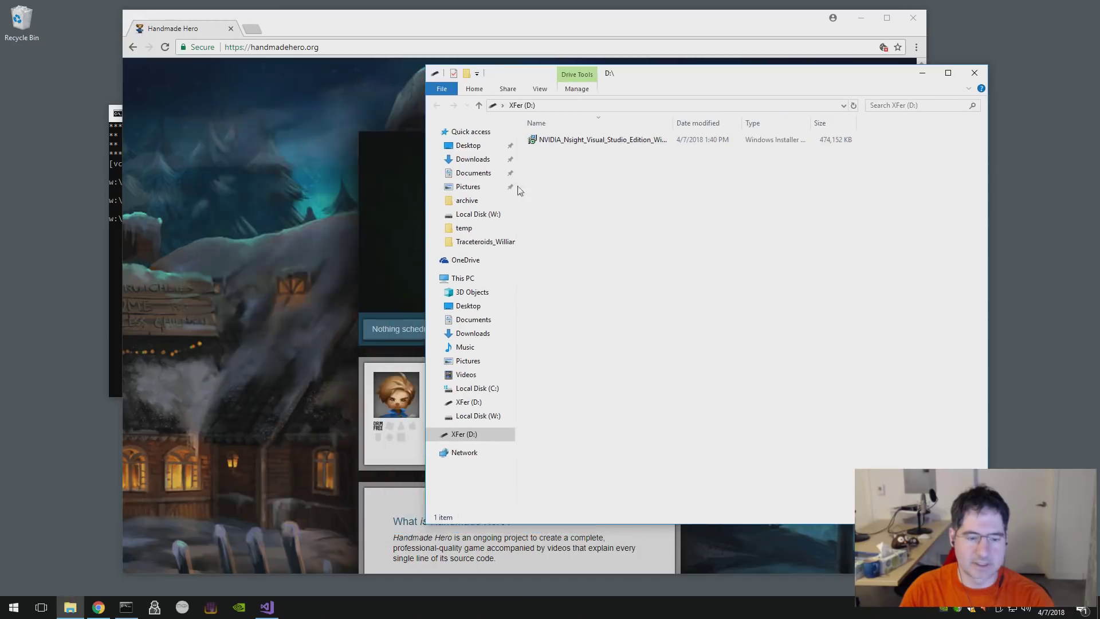
pyautogui.rightClick(73, 605)
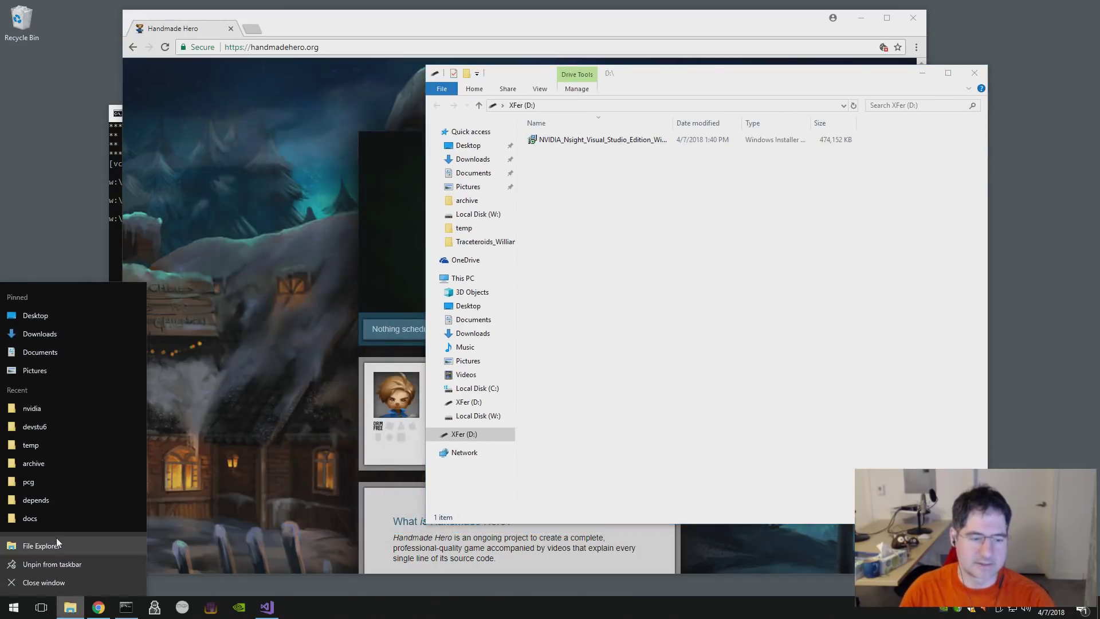
pyautogui.click(44, 501)
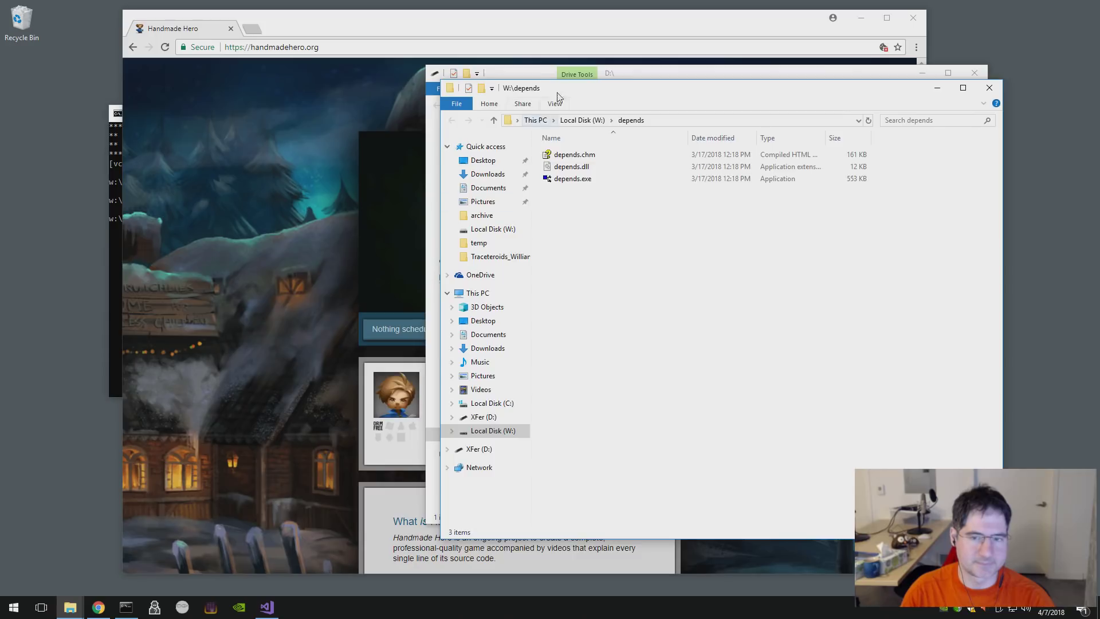
pyautogui.moveTo(558, 97); pyautogui.dragTo(158, 85)
pyautogui.click(96, 409)
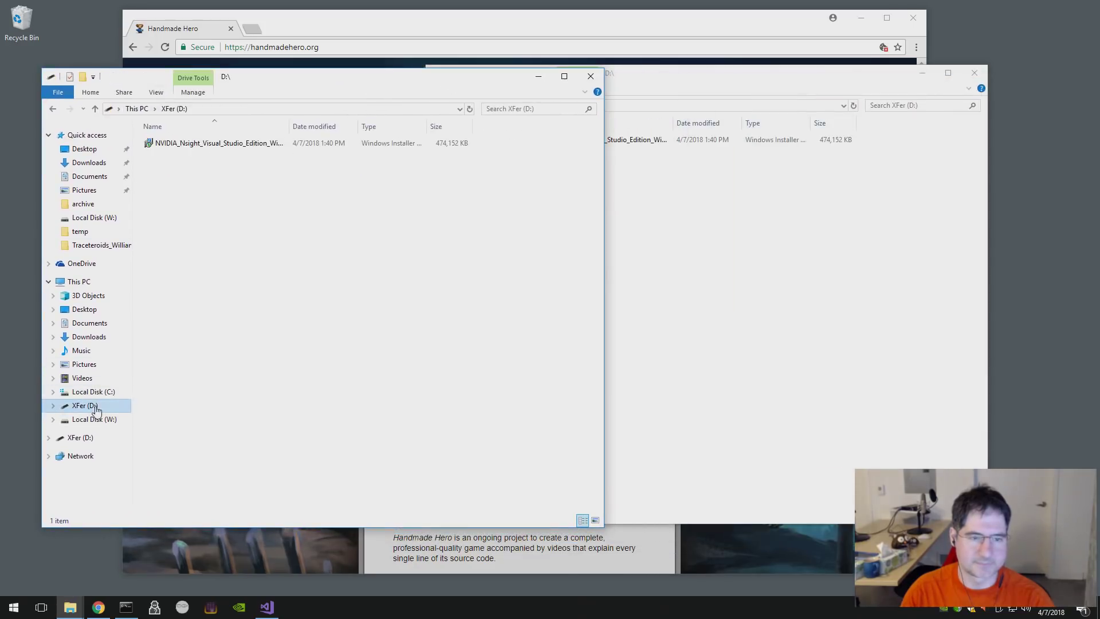
pyautogui.click(53, 419)
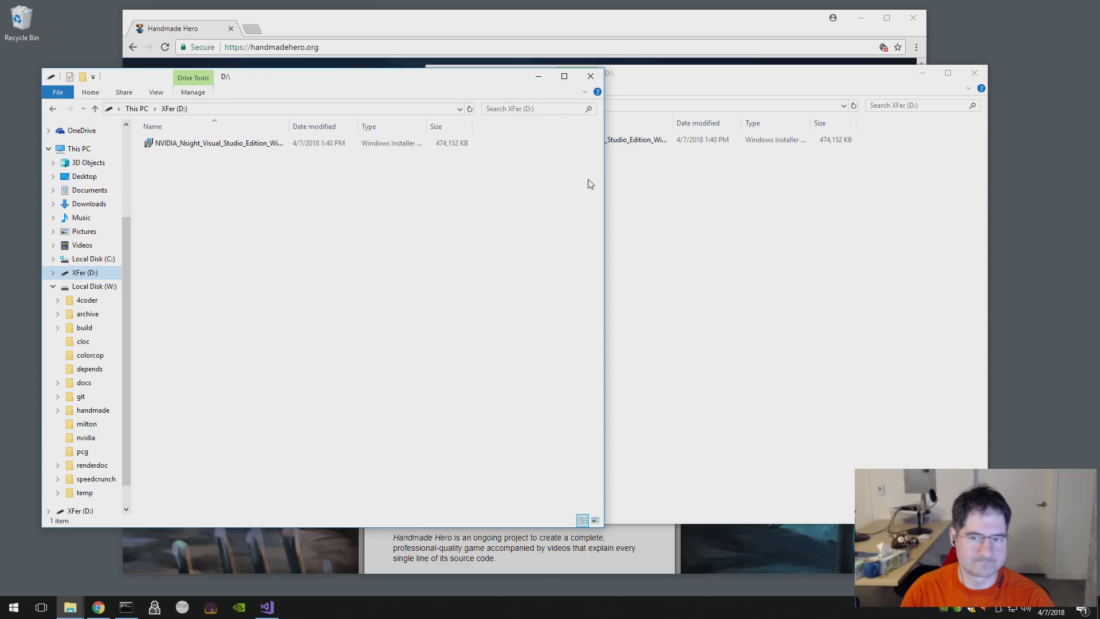
pyautogui.moveTo(627, 144); pyautogui.dragTo(230, 248)
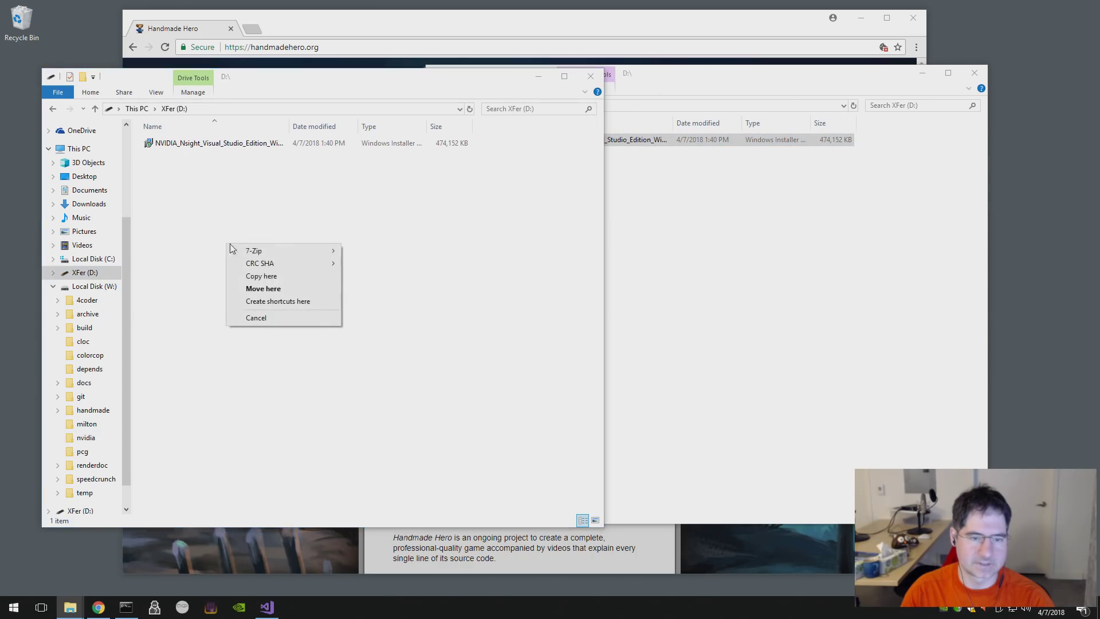
# - Move the Nsight installer from XFer (D:) into W:\nvidia, open that folder, then return to Visual Studio
pyautogui.click(273, 288)
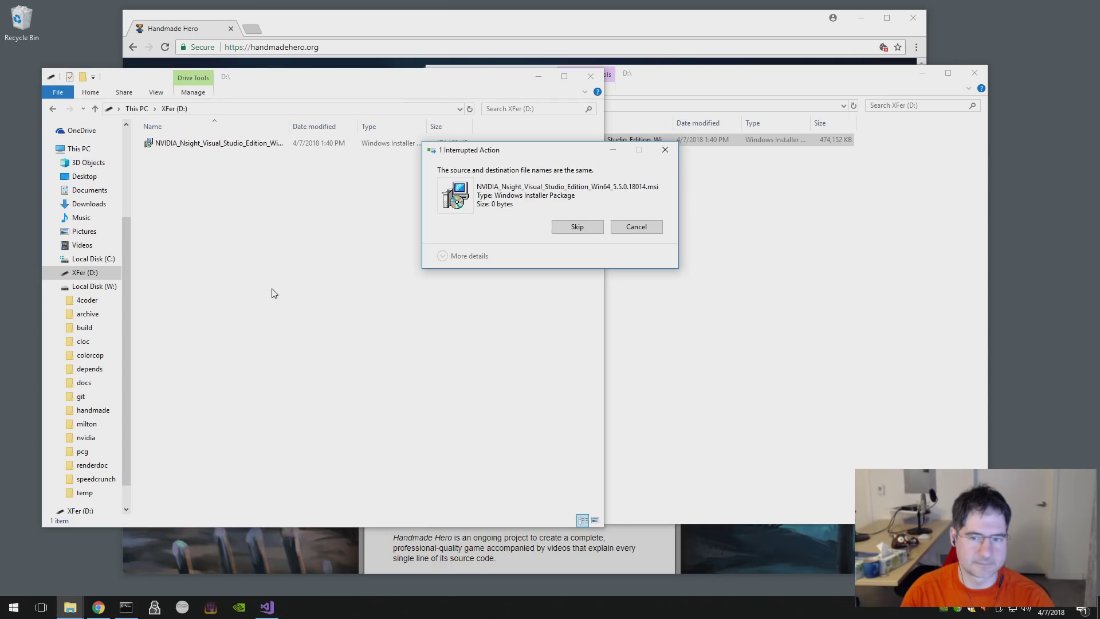
pyautogui.click(636, 227)
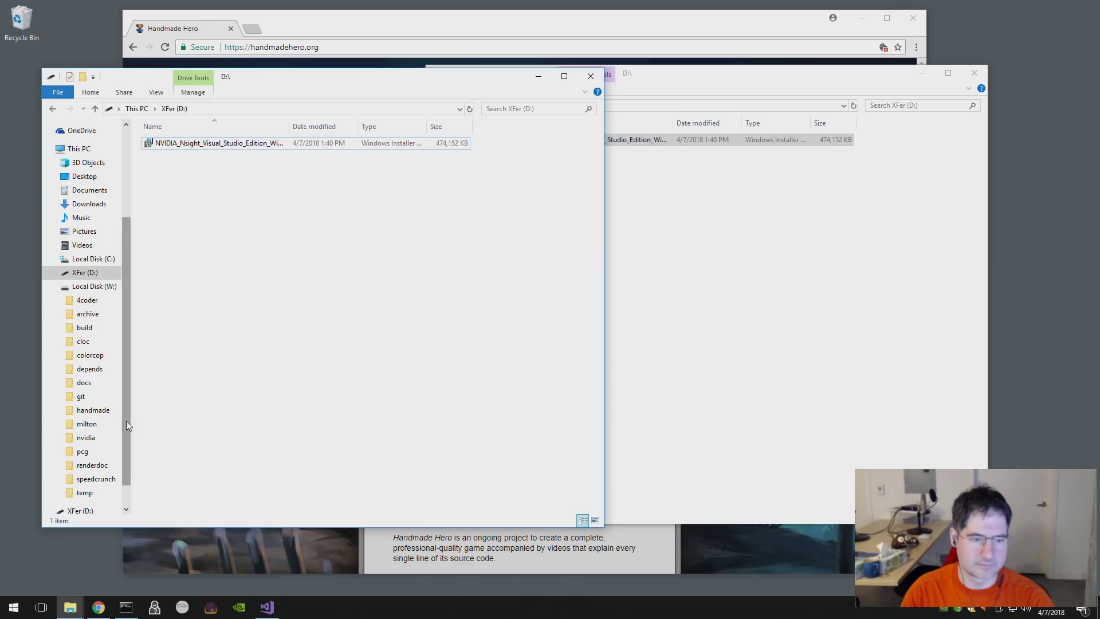
pyautogui.moveTo(126, 421); pyautogui.dragTo(125, 462)
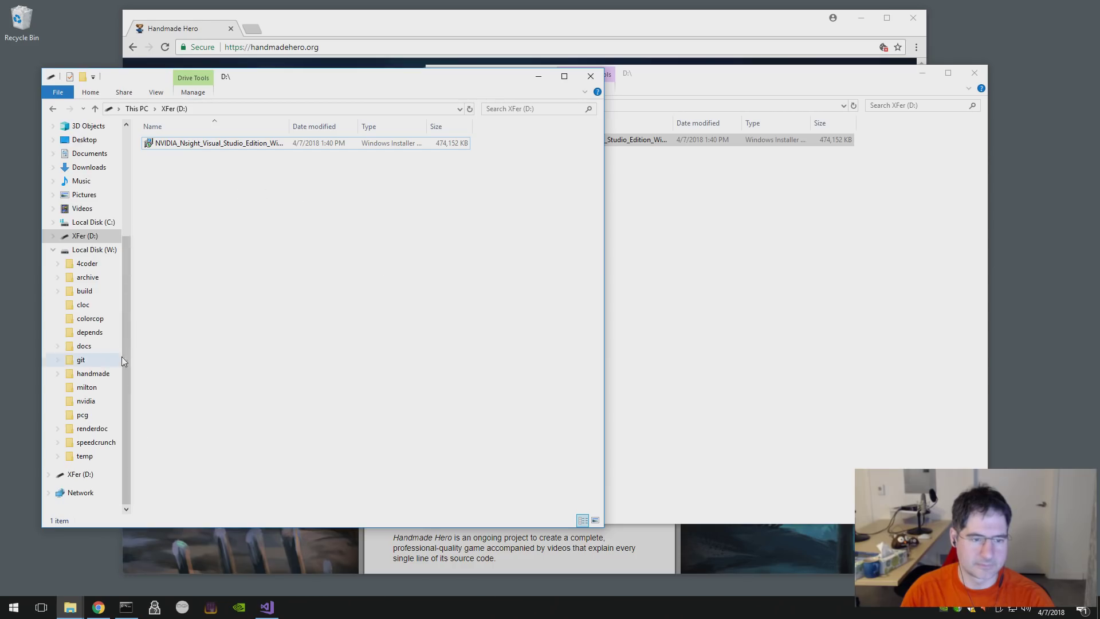
pyautogui.moveTo(652, 146); pyautogui.dragTo(89, 400)
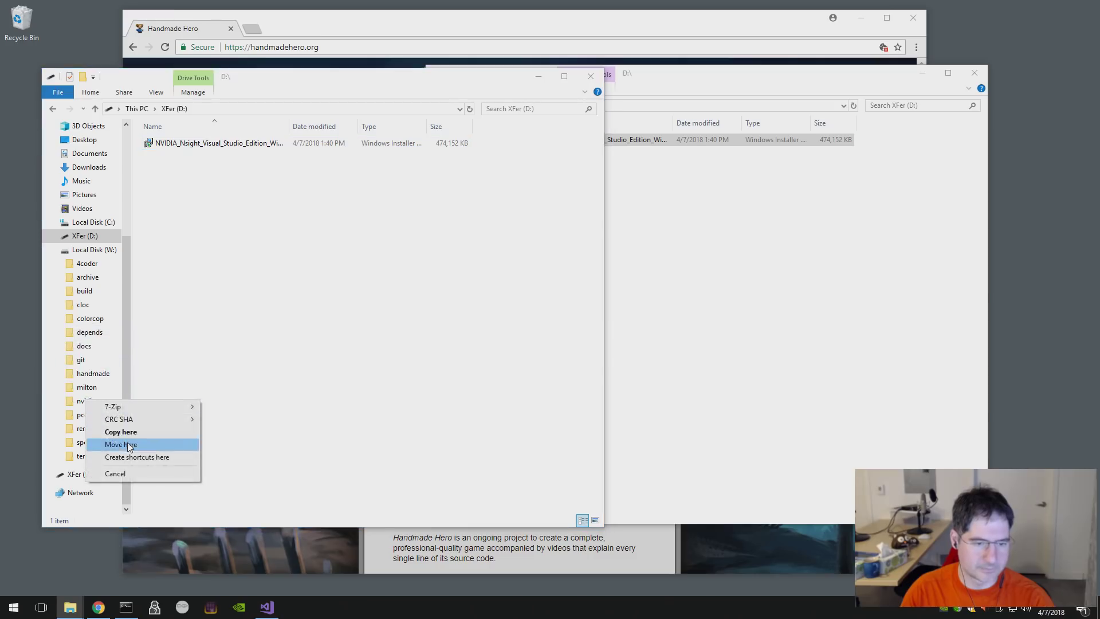
pyautogui.click(126, 445)
pyautogui.click(87, 402)
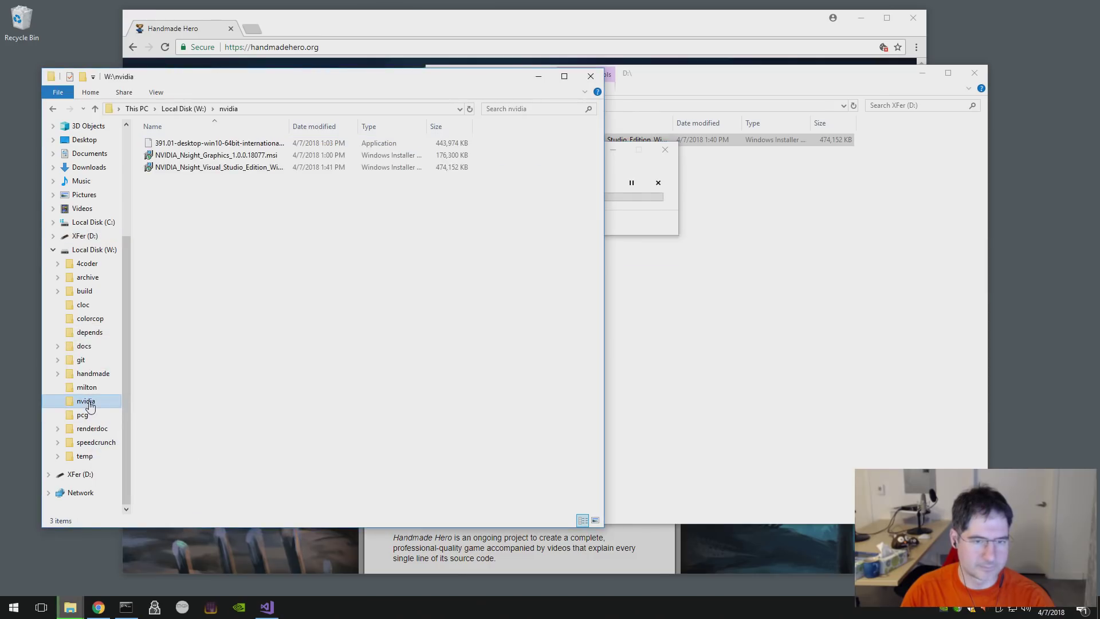
pyautogui.click(619, 164)
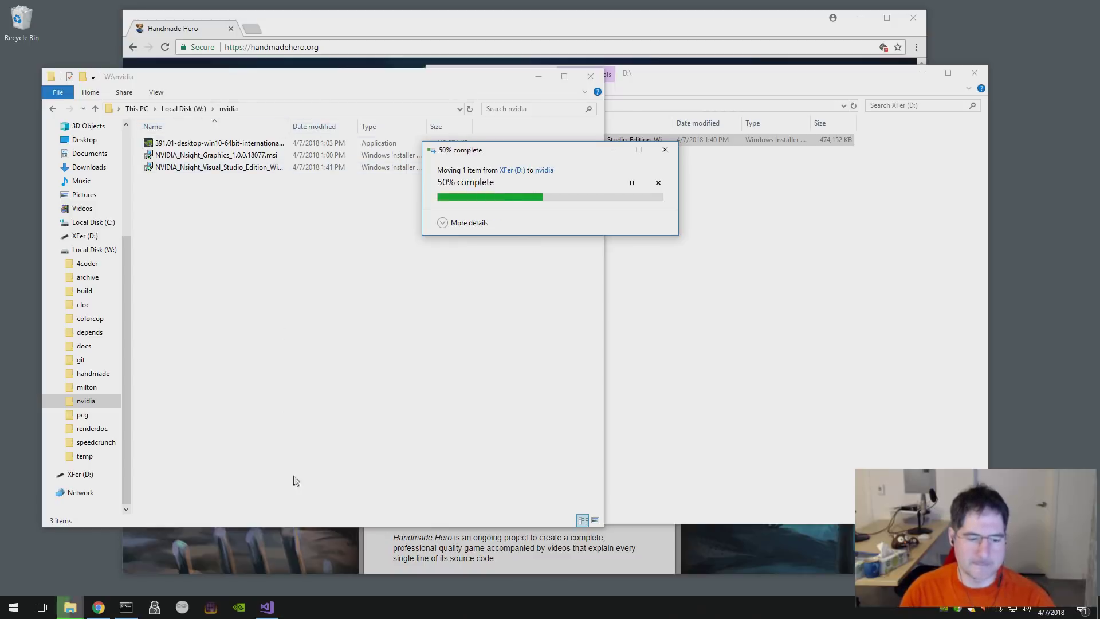
pyautogui.click(267, 607)
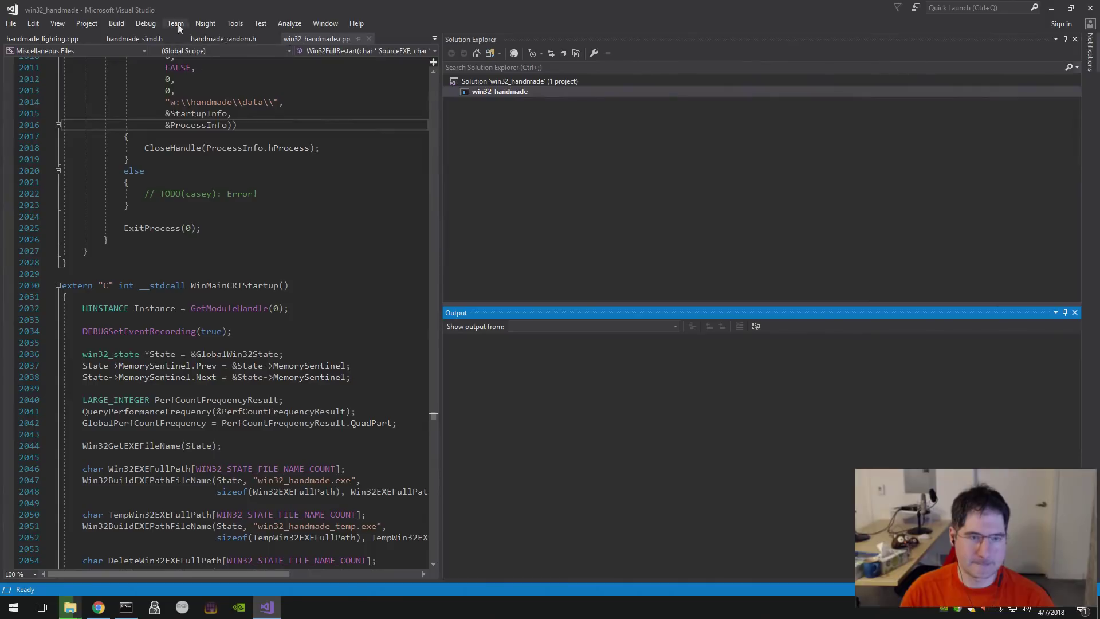
# - Look through Visual Studio's options, then bring up Nsight's Updates settings page
pyautogui.click(235, 23)
pyautogui.click(168, 209)
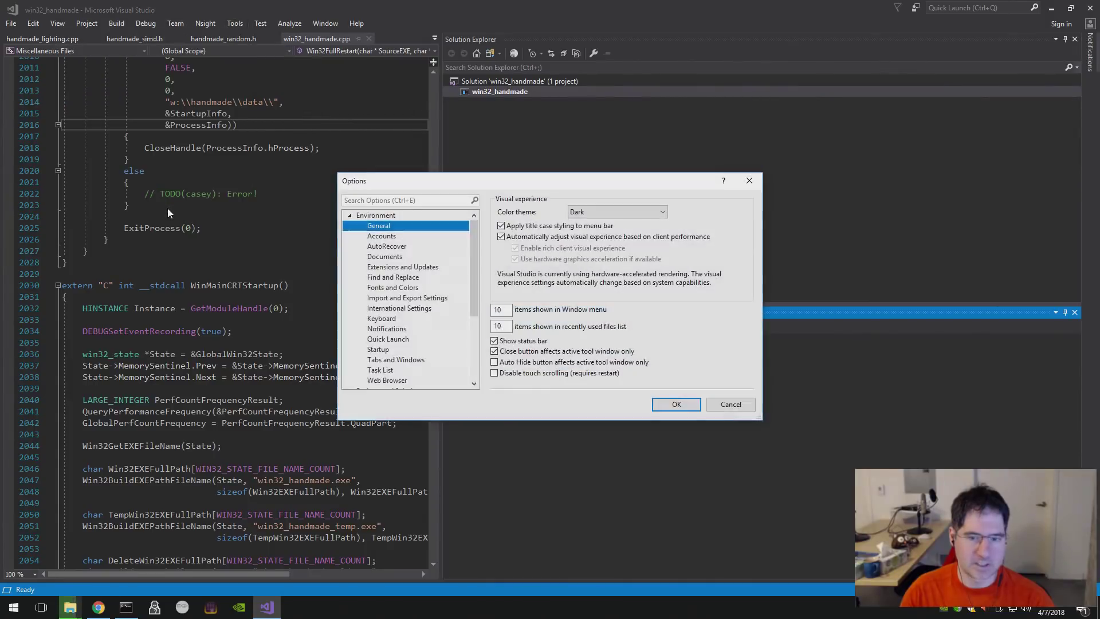
pyautogui.click(730, 404)
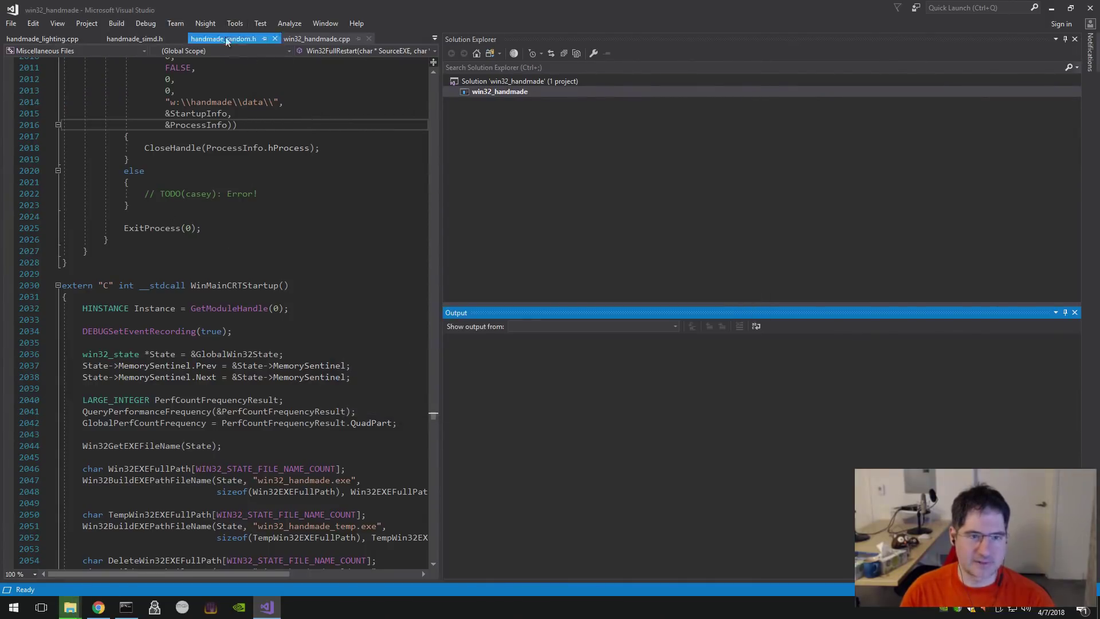
pyautogui.click(210, 25)
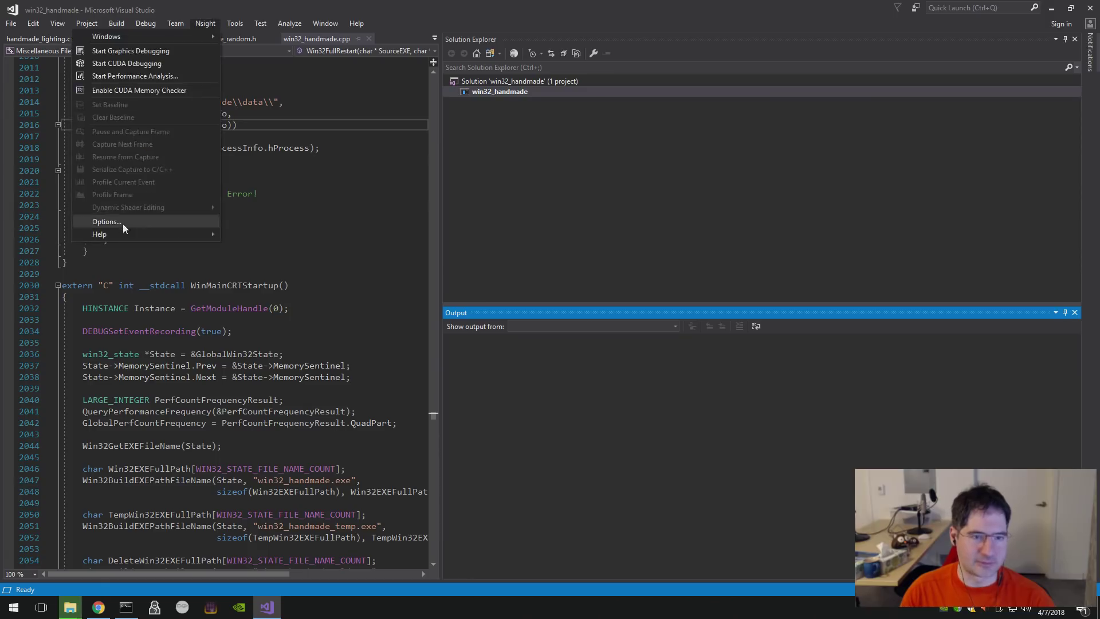
pyautogui.click(123, 223)
pyautogui.click(453, 226)
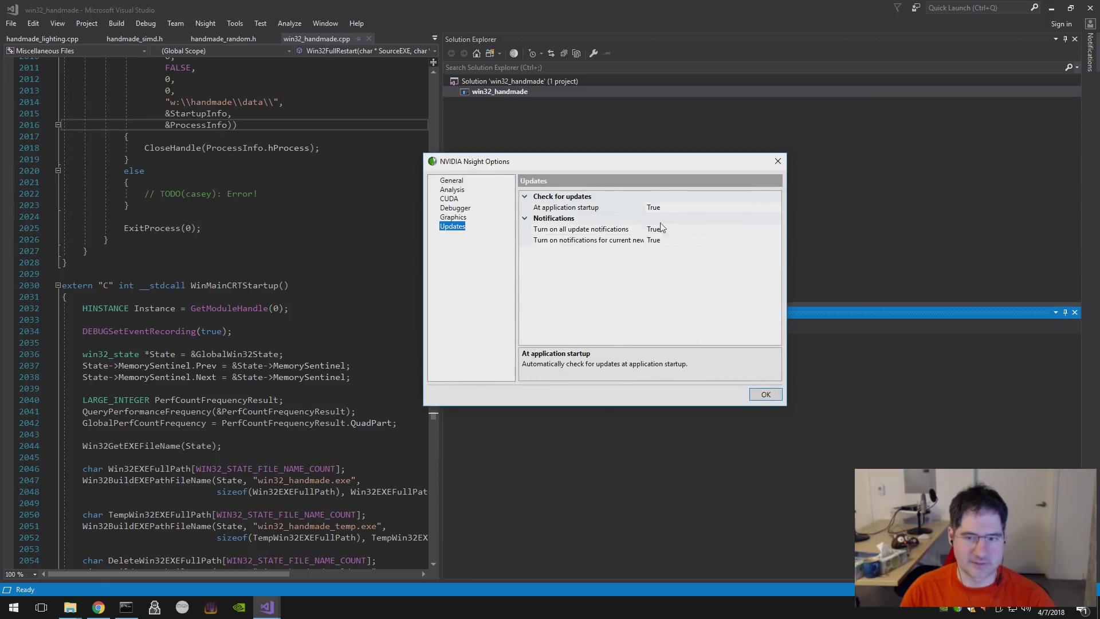
# - Set startup update check, all update notifications and new-version notifications to False, save, and quit Visual Studio
pyautogui.click(665, 208)
pyautogui.click(776, 208)
pyautogui.click(715, 229)
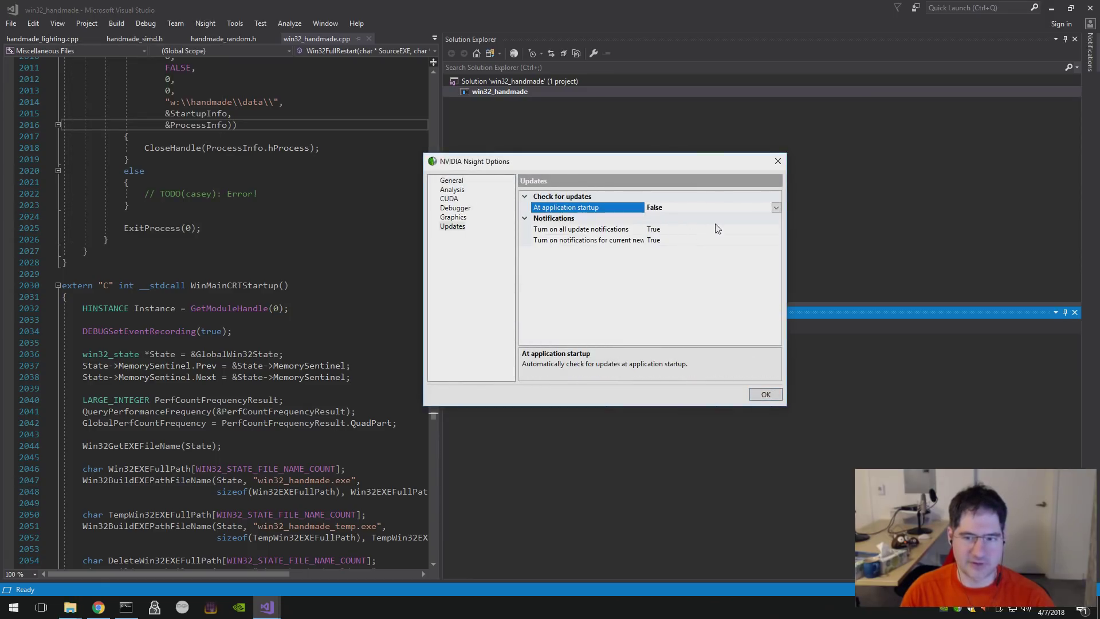
pyautogui.click(716, 229)
pyautogui.click(776, 229)
pyautogui.click(709, 251)
pyautogui.click(710, 240)
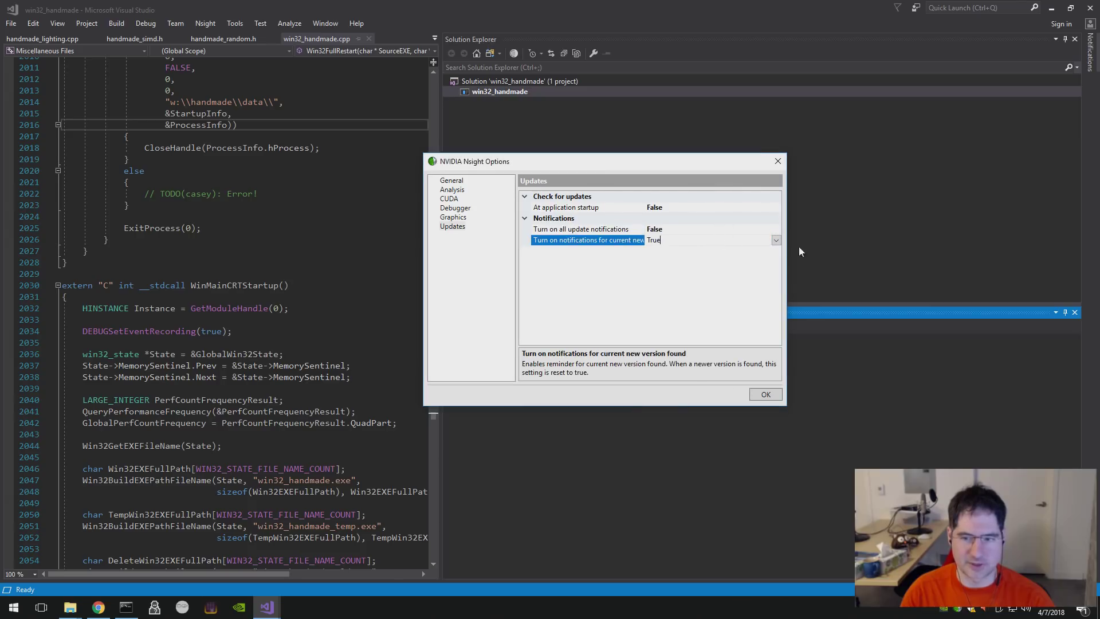
pyautogui.click(775, 240)
pyautogui.click(682, 263)
pyautogui.click(759, 394)
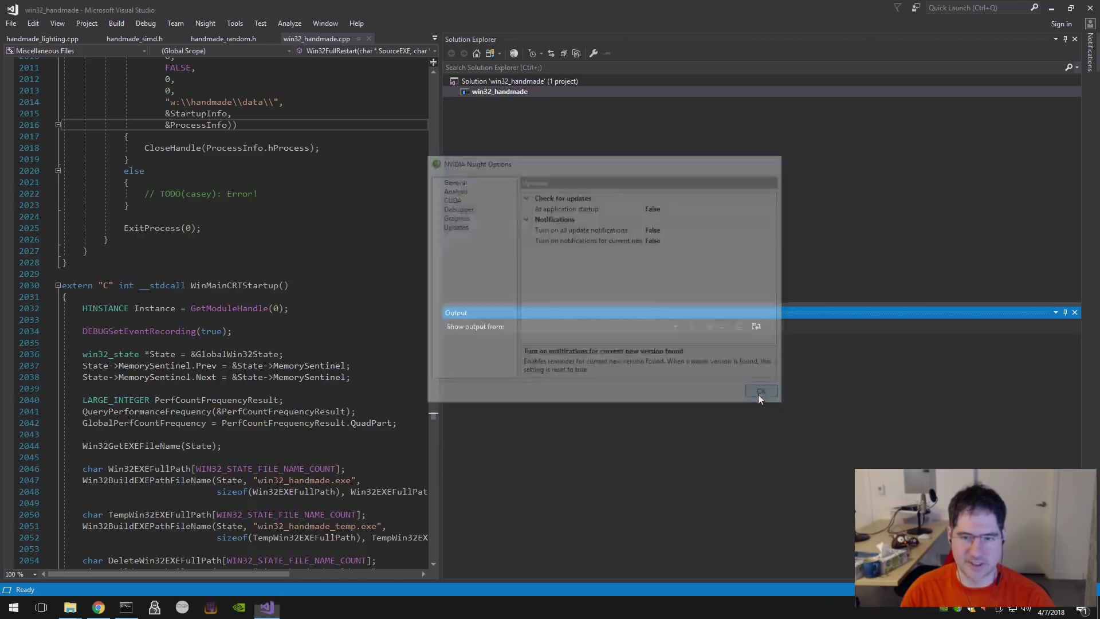
pyautogui.hotkey('alt', 'F4')
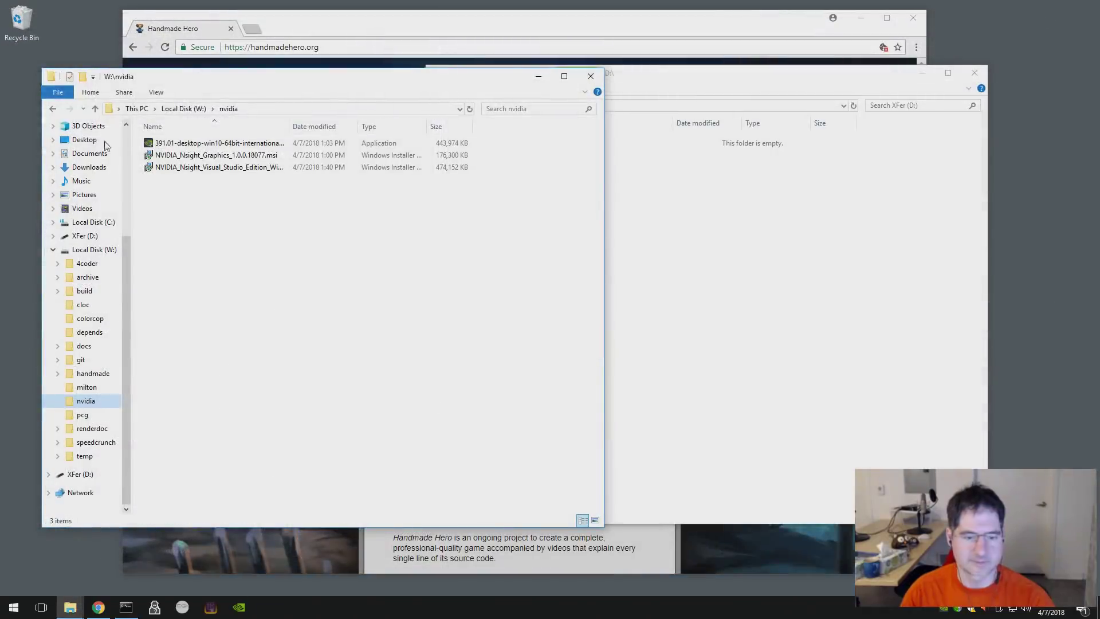
# - Eject XFer (D:), widen W:\nvidia's Name column, and run NVIDIA_Nsight_Visual_Studio_Edition_Win64_5.5.0.18014.msi
pyautogui.click(681, 261)
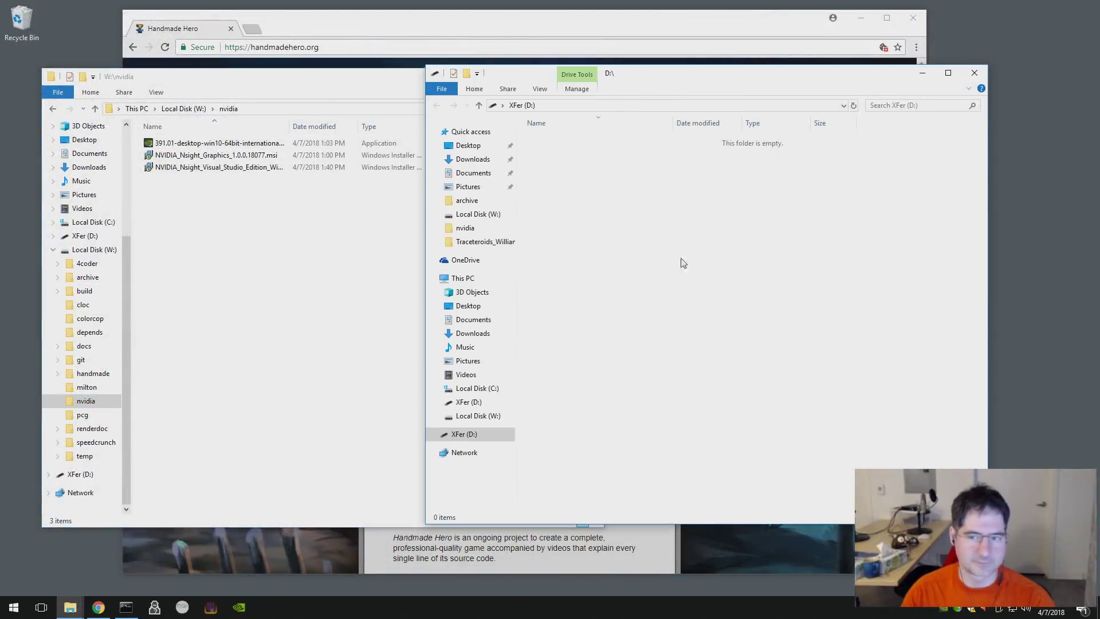
pyautogui.rightClick(462, 437)
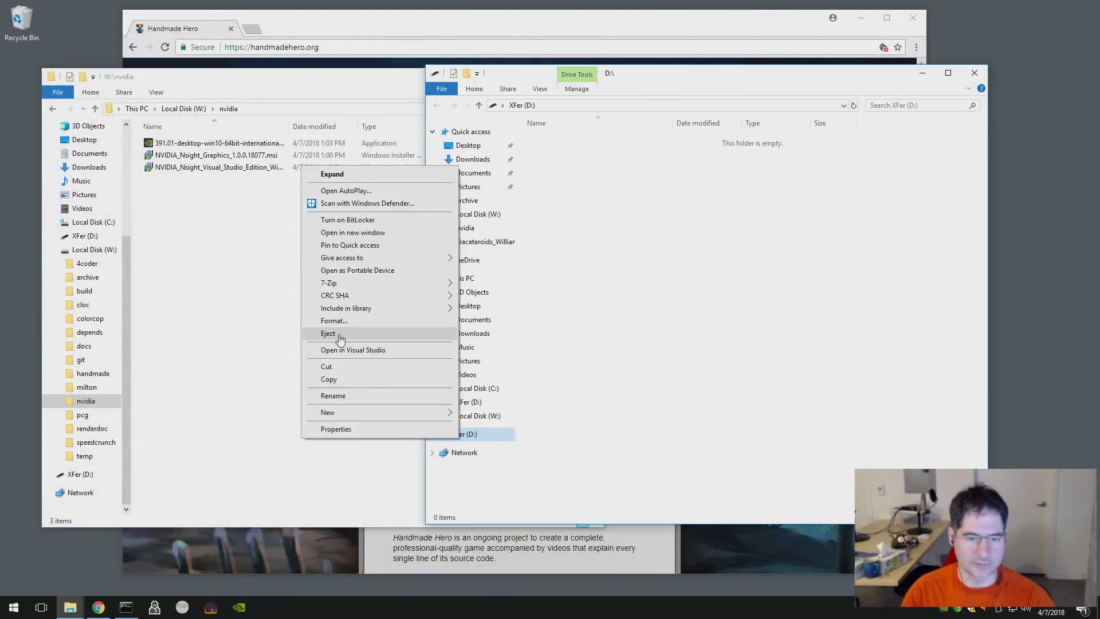
pyautogui.click(338, 334)
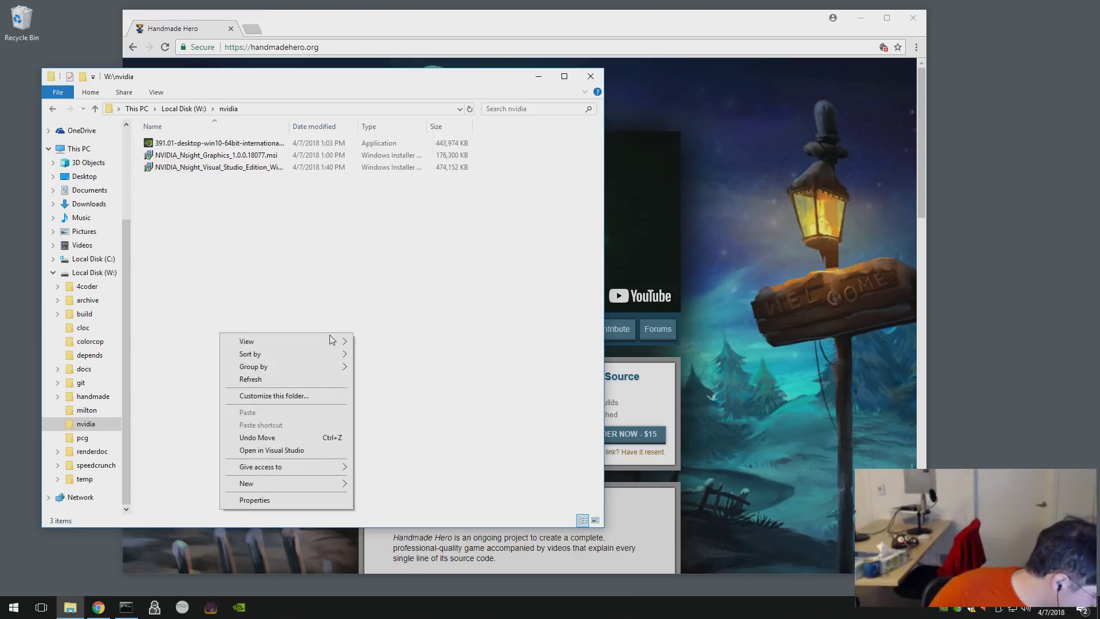
pyautogui.moveTo(329, 341)
pyautogui.click(388, 281)
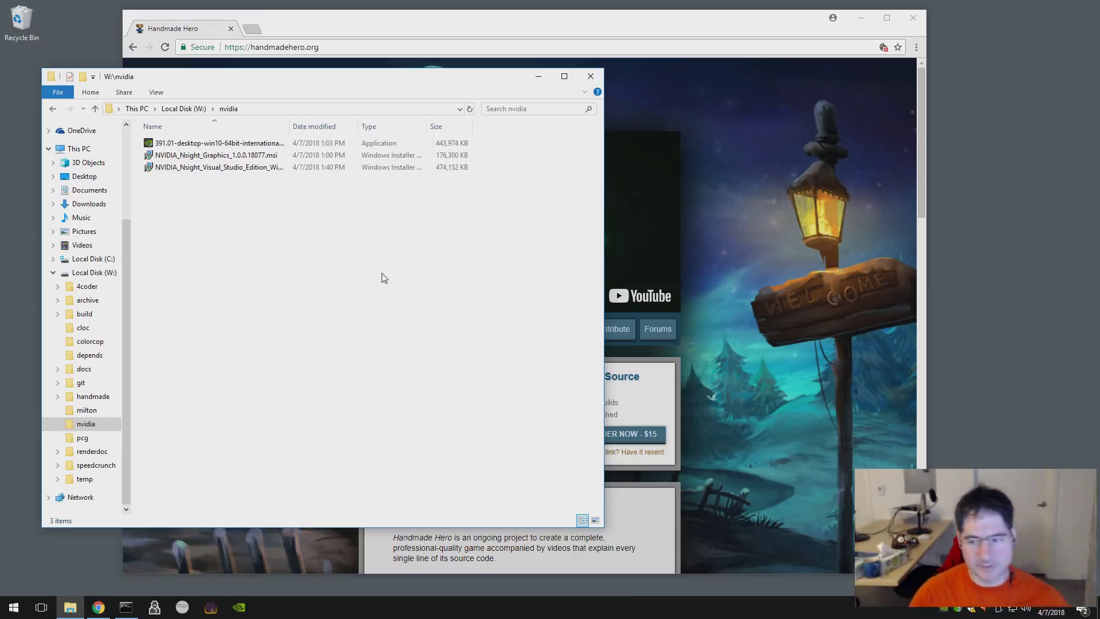
pyautogui.doubleClick(348, 128)
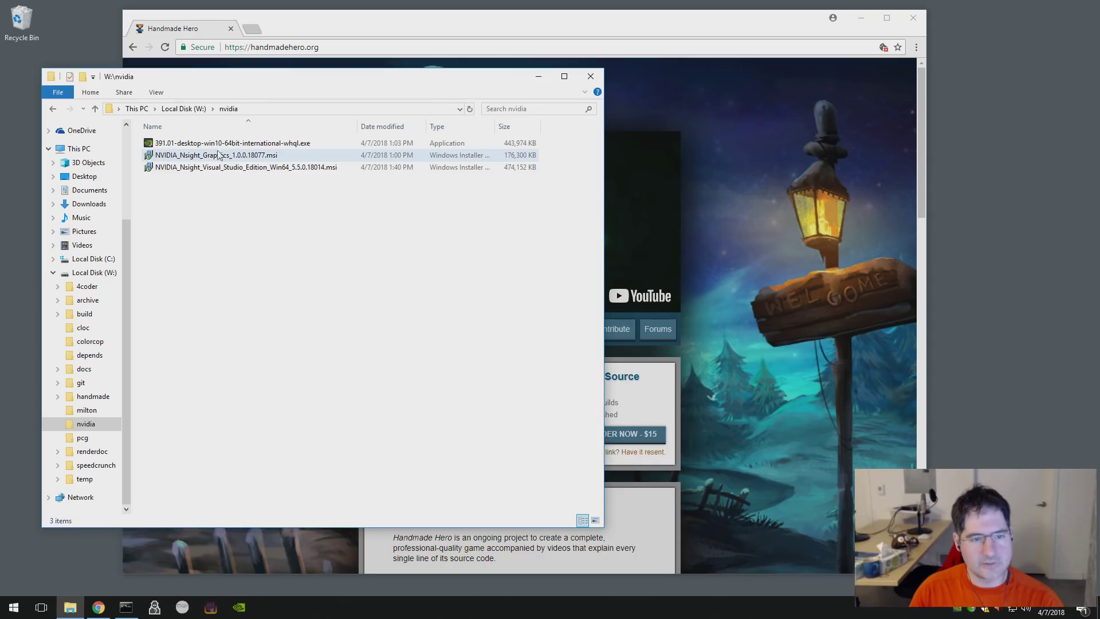
pyautogui.doubleClick(245, 167)
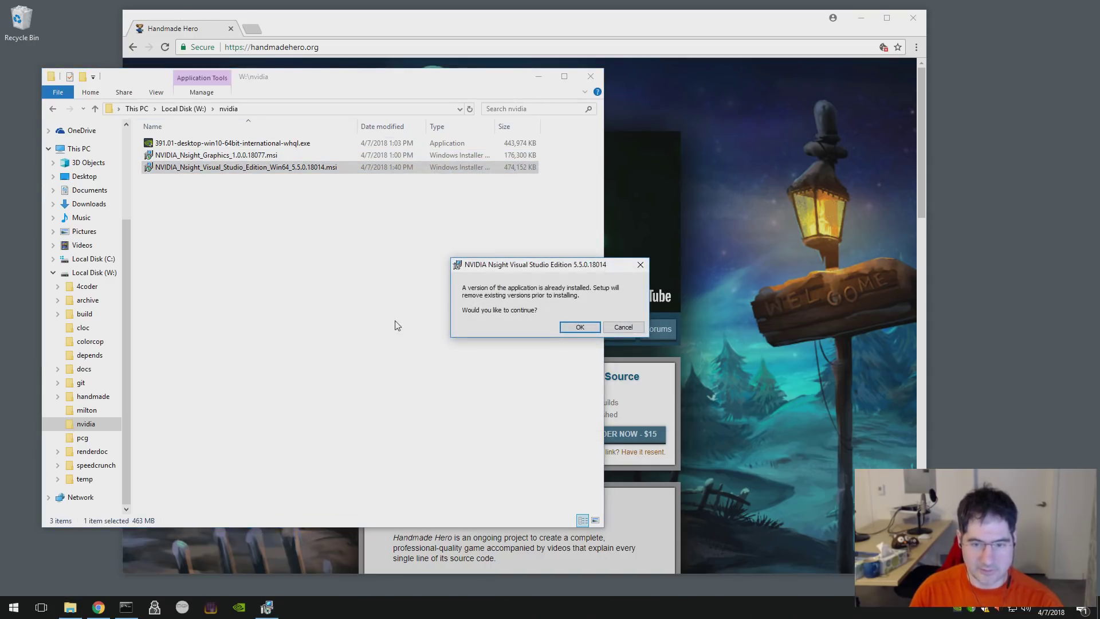
# - Acknowledge the existing install, accept the EULA, and start installing with administrator approval
pyautogui.click(579, 327)
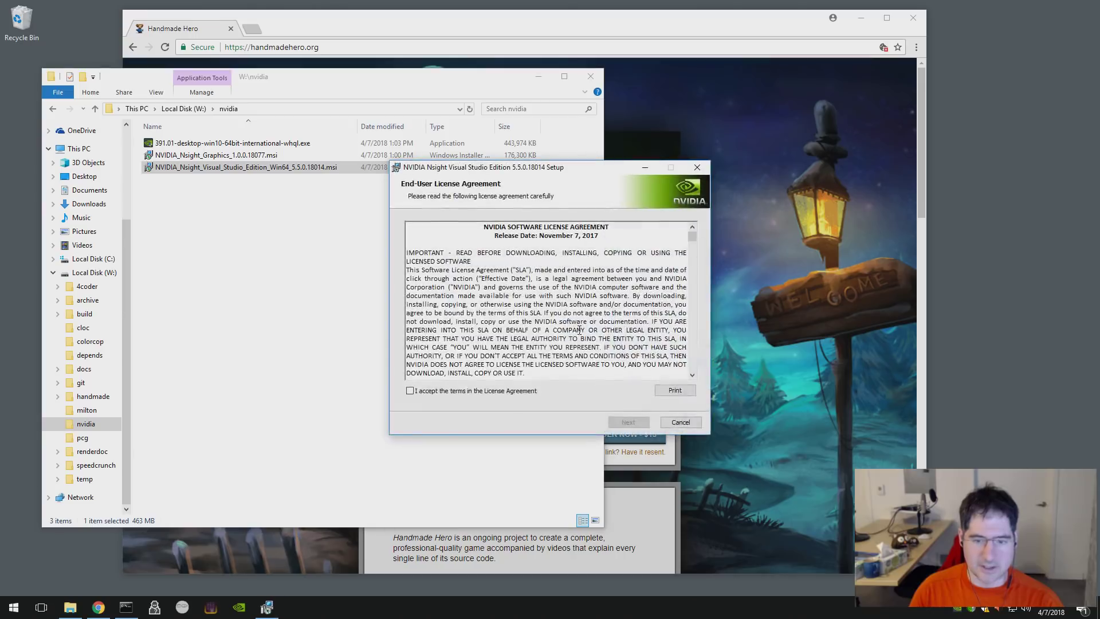
pyautogui.click(459, 393)
pyautogui.click(629, 423)
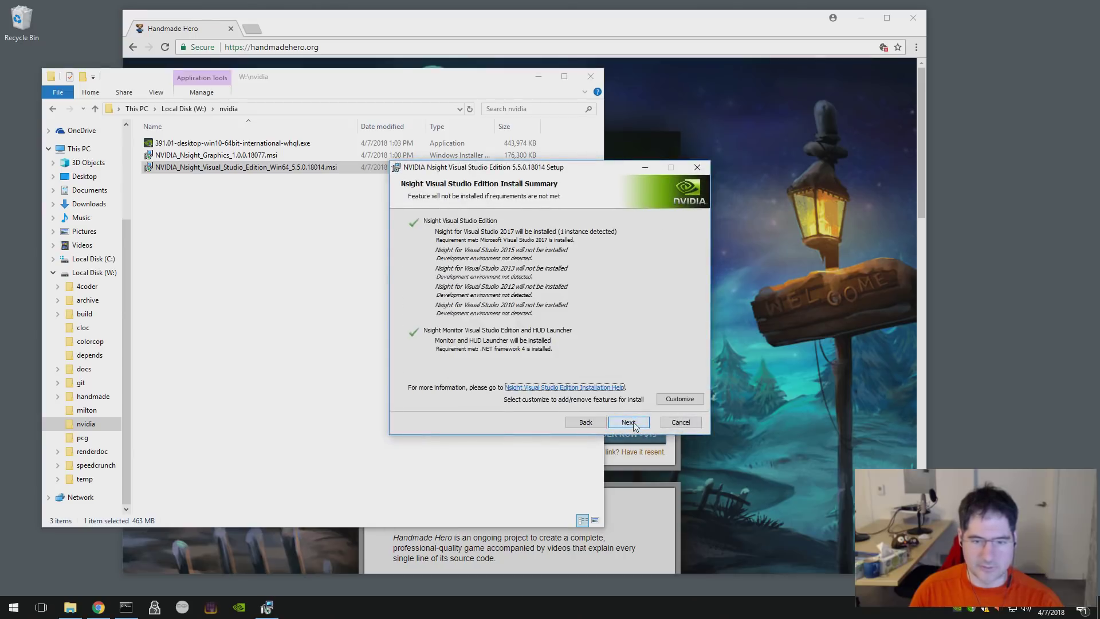
pyautogui.click(635, 426)
pyautogui.click(632, 421)
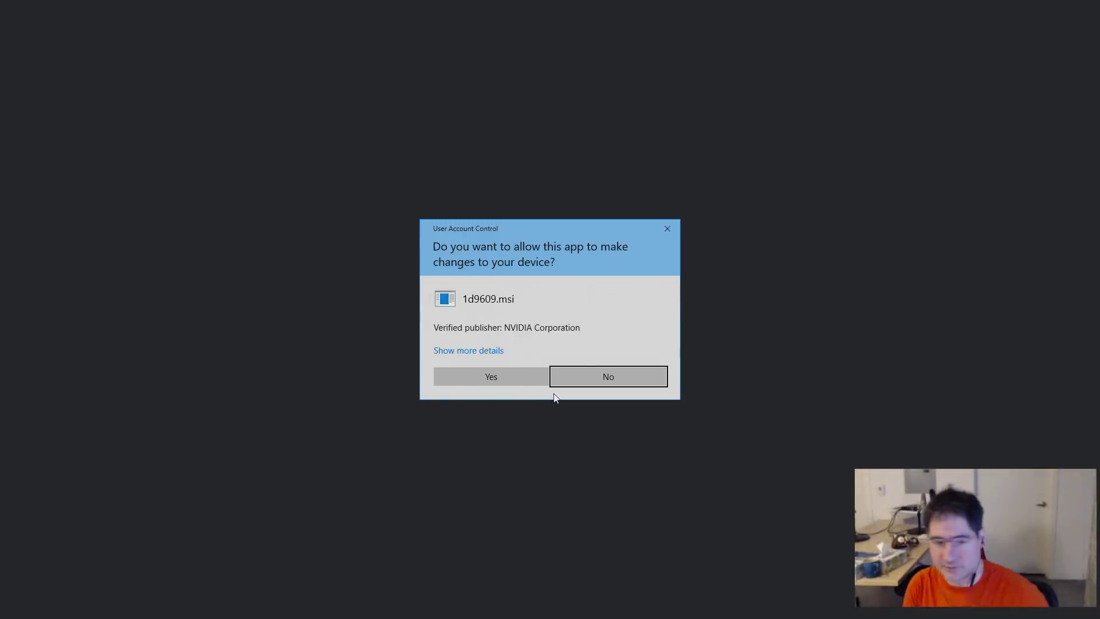
pyautogui.click(477, 375)
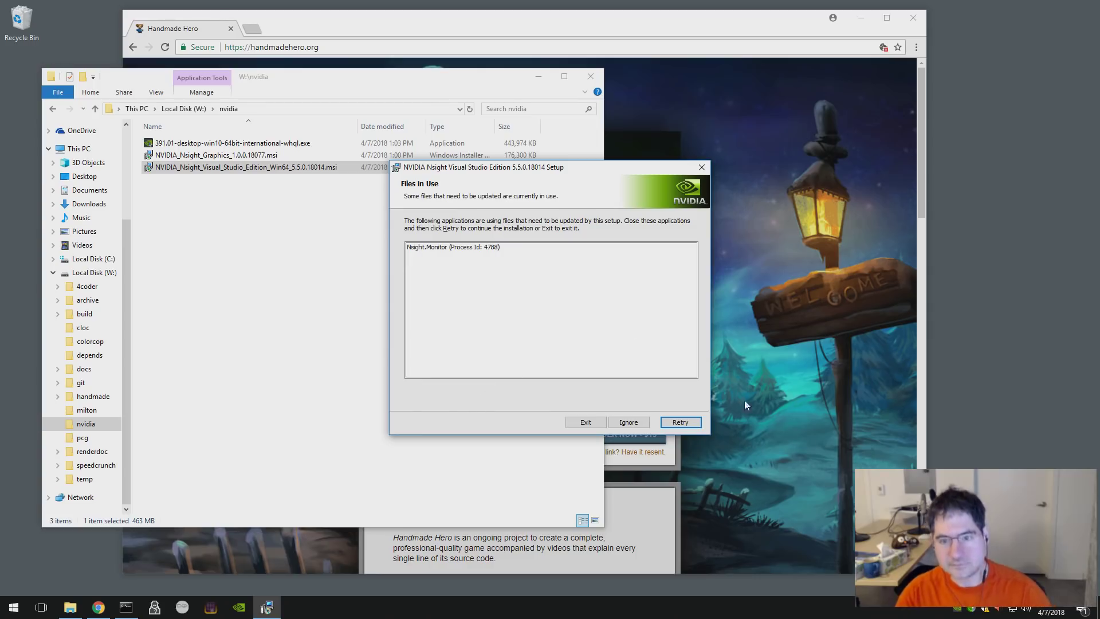
# - Retry past the Nsight Monitor file-in-use conflict and finish the setup wizard
pyautogui.rightClick(971, 612)
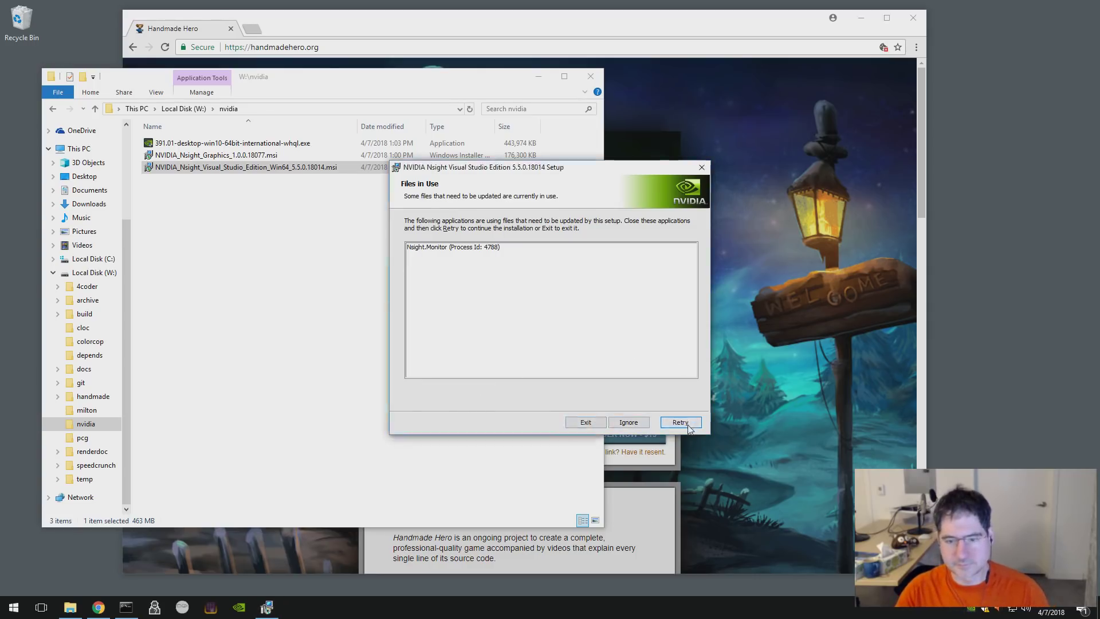
pyautogui.click(683, 423)
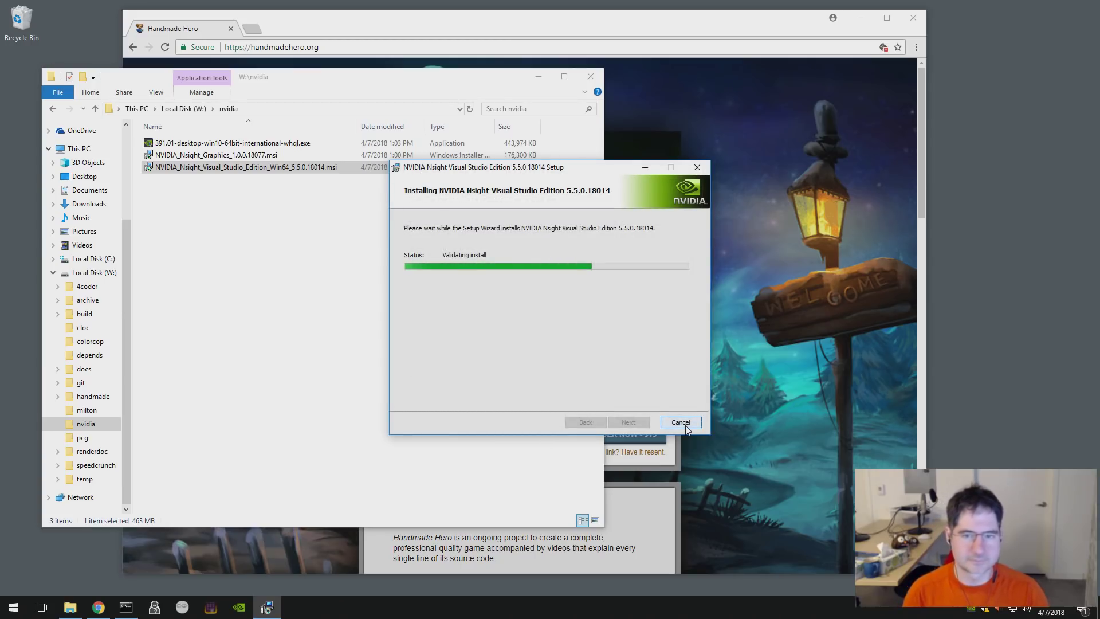
pyautogui.click(591, 77)
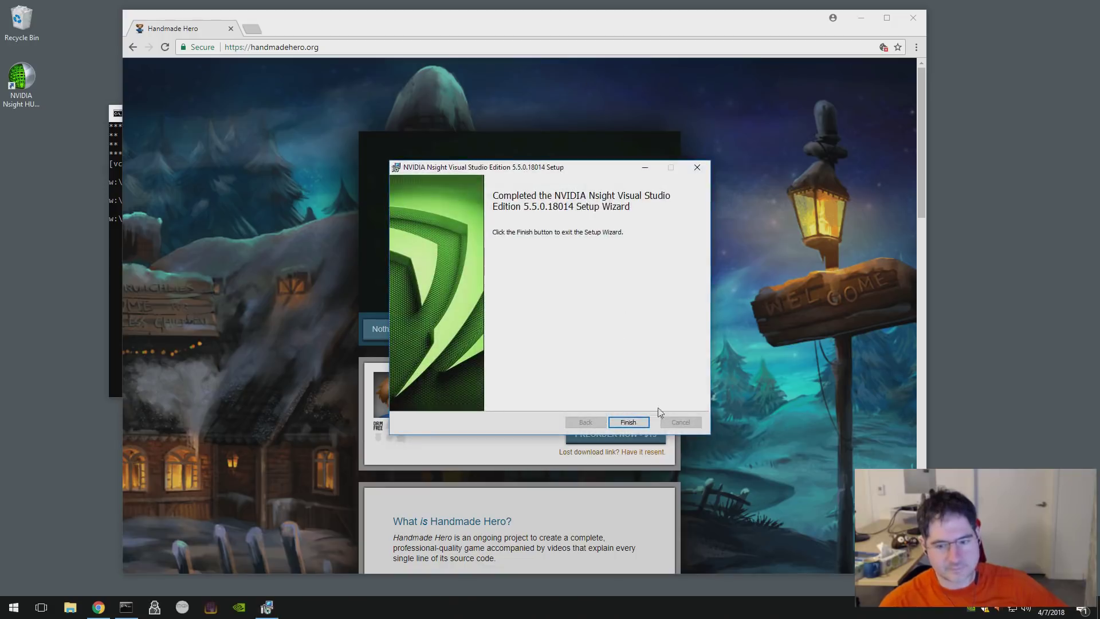
pyautogui.click(630, 421)
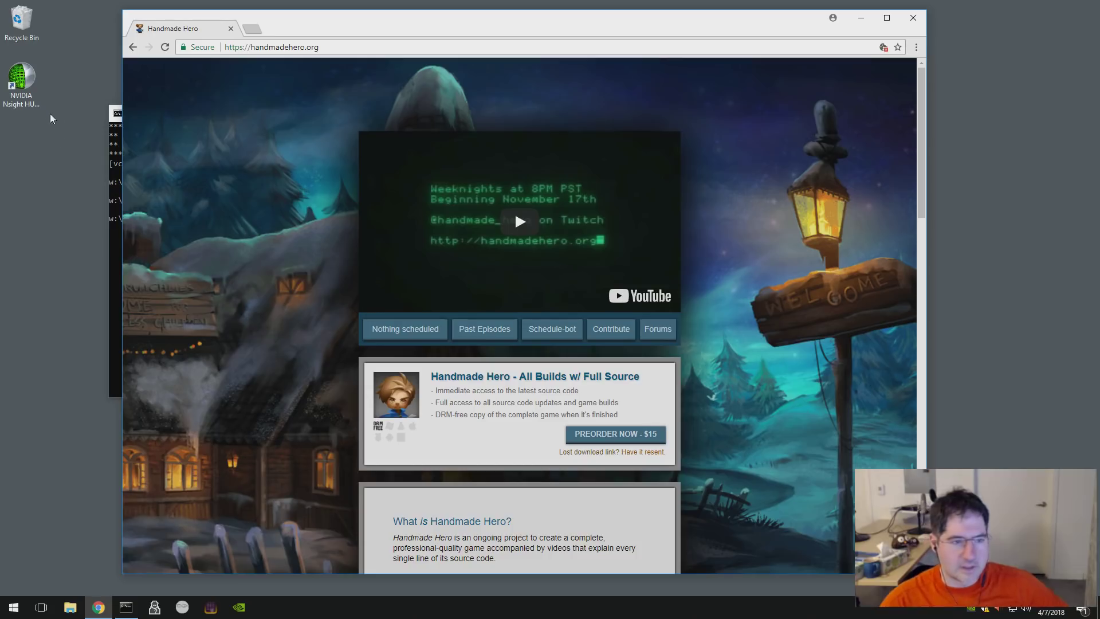
# - Return to Visual Studio and open win32_handmade.sln from Recent Projects and Solutions
pyautogui.click(22, 80)
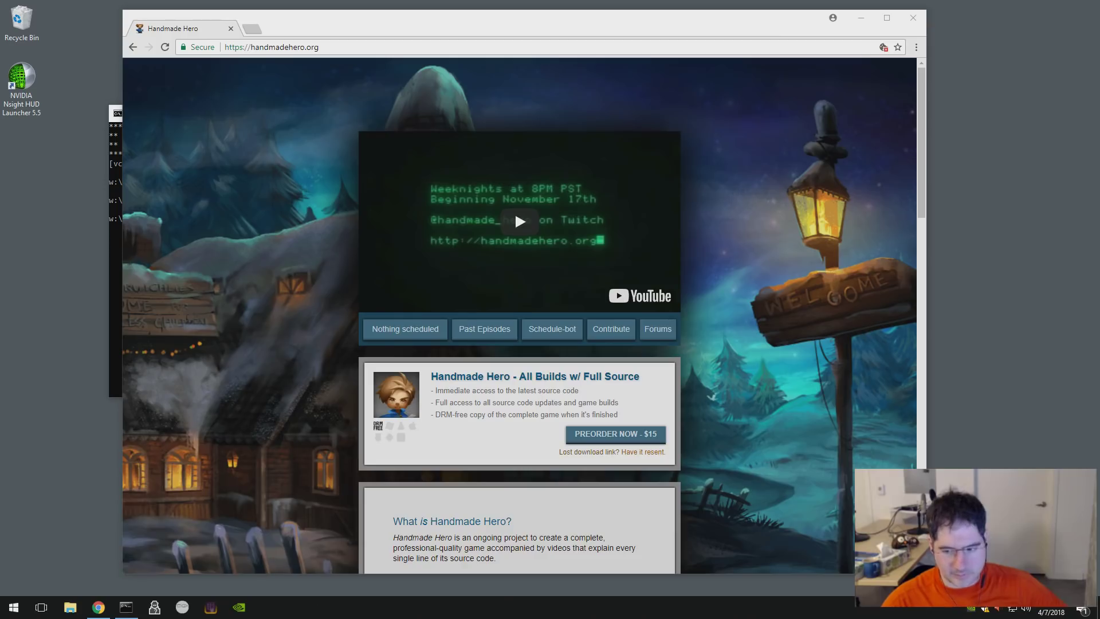
pyautogui.click(240, 360)
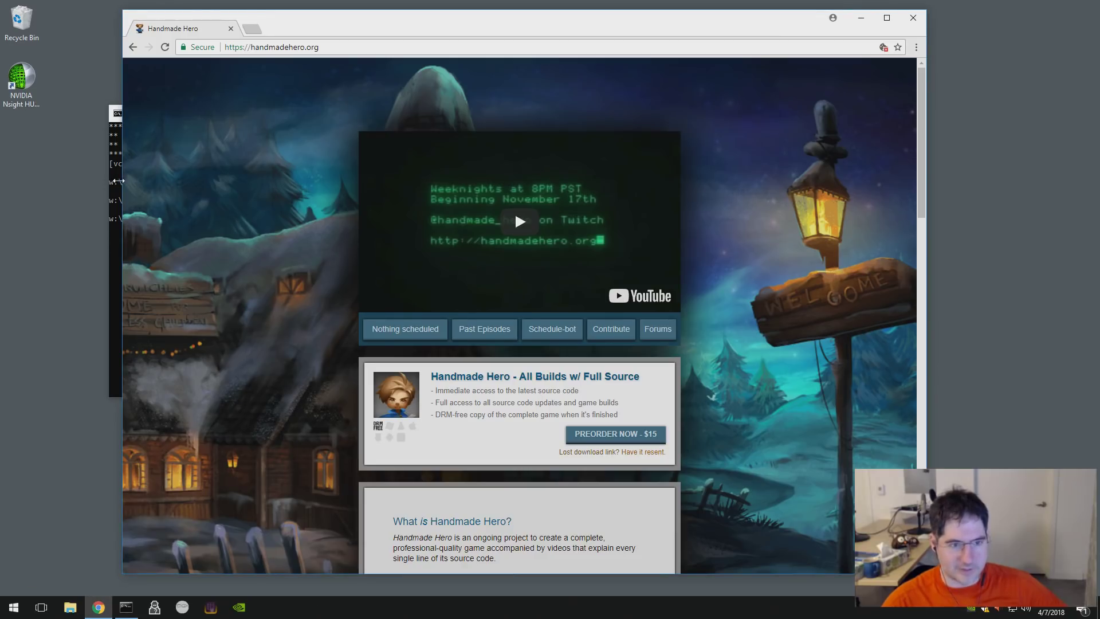
pyautogui.click(116, 205)
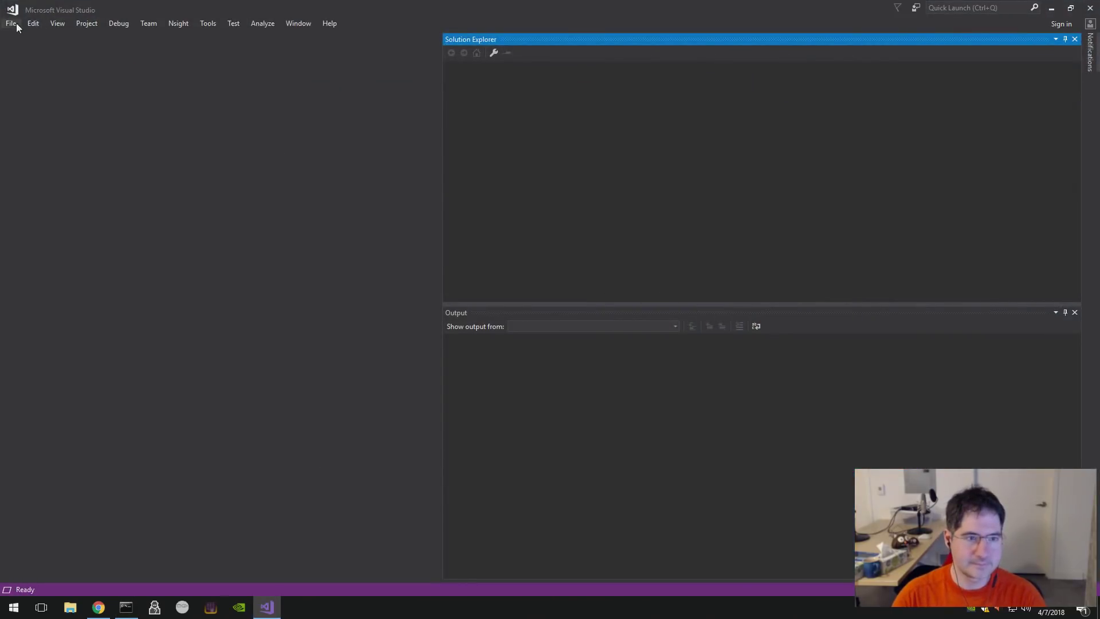
pyautogui.click(11, 23)
pyautogui.moveTo(72, 211)
pyautogui.click(229, 213)
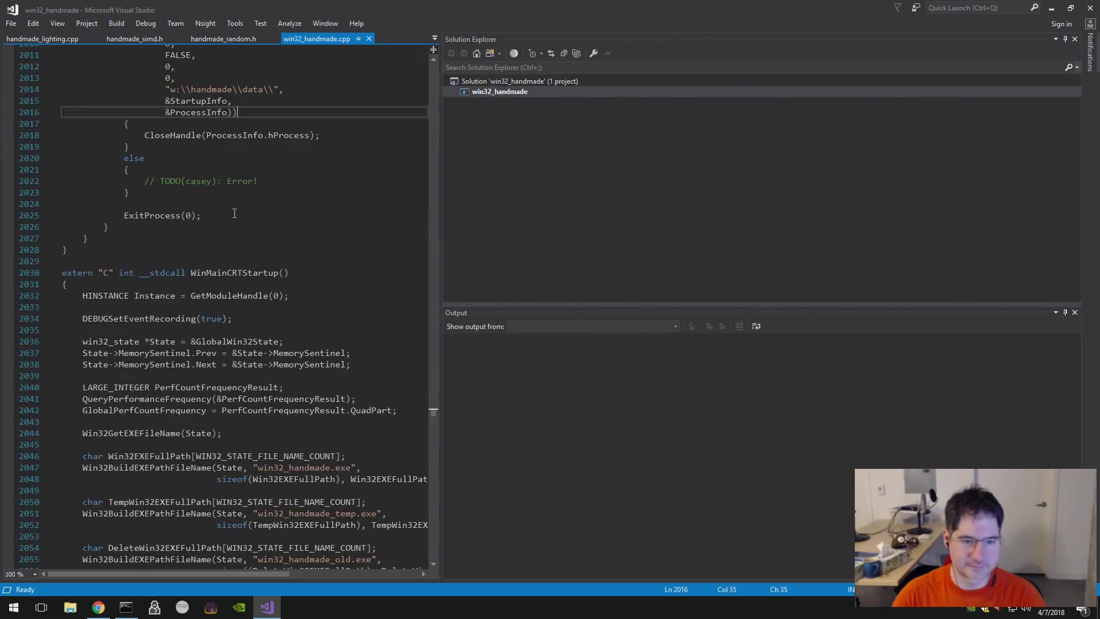
# - Start Nsight Graphics Debugging on win32_handmade
pyautogui.click(234, 213)
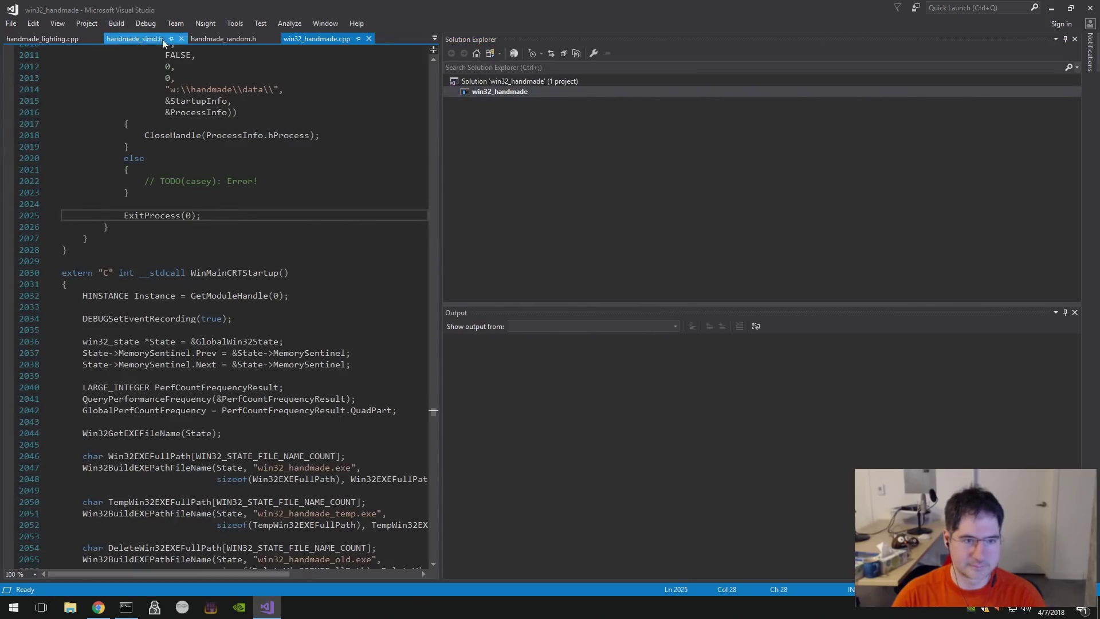
pyautogui.click(145, 23)
pyautogui.click(146, 23)
pyautogui.click(217, 23)
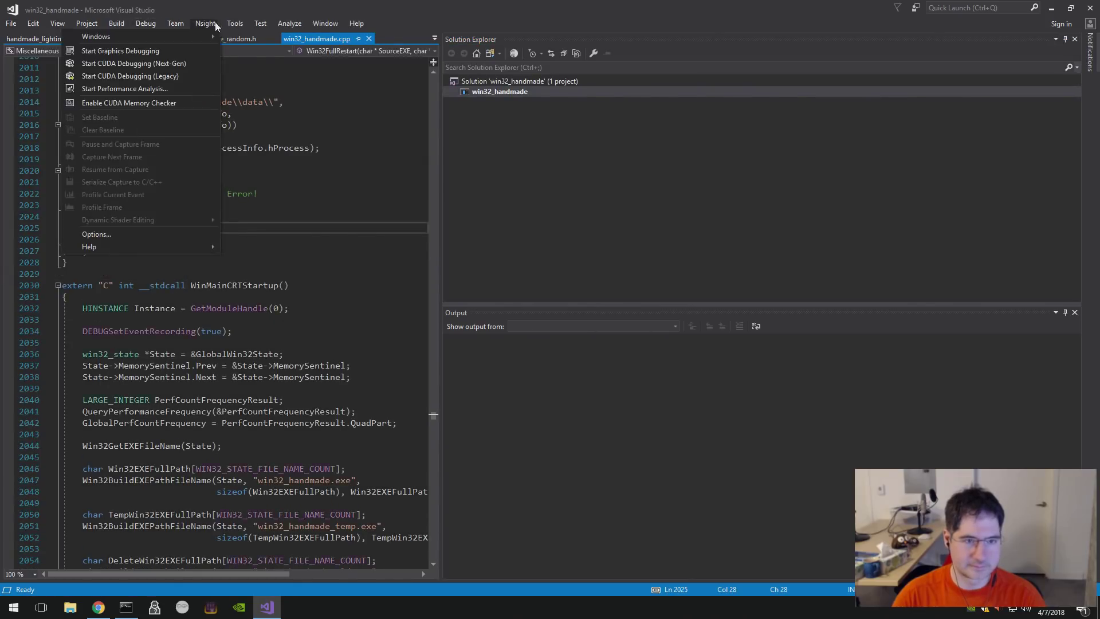
pyautogui.click(186, 50)
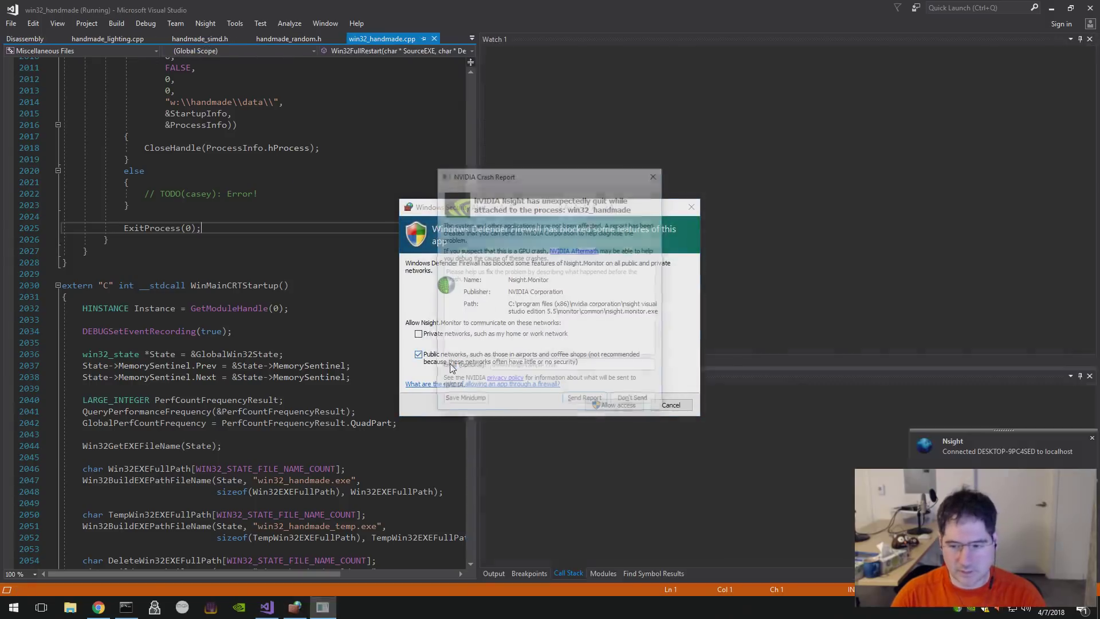
# - Allow Nsight Monitor through the firewall on private networks and send the crash report
pyautogui.moveTo(506, 181); pyautogui.dragTo(807, 193)
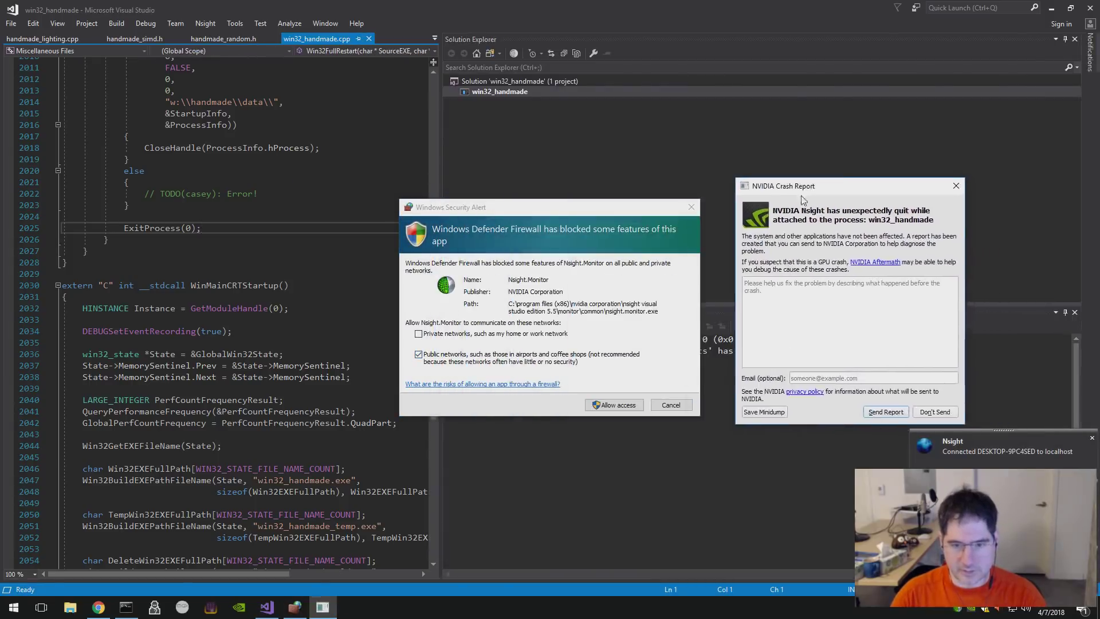
pyautogui.click(462, 335)
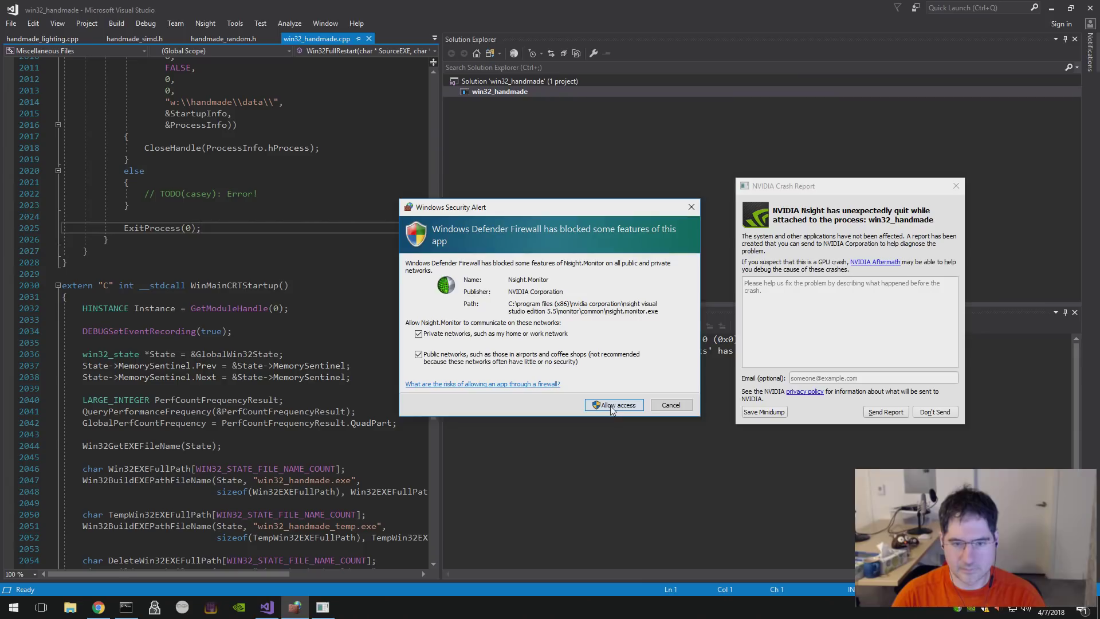
pyautogui.click(612, 406)
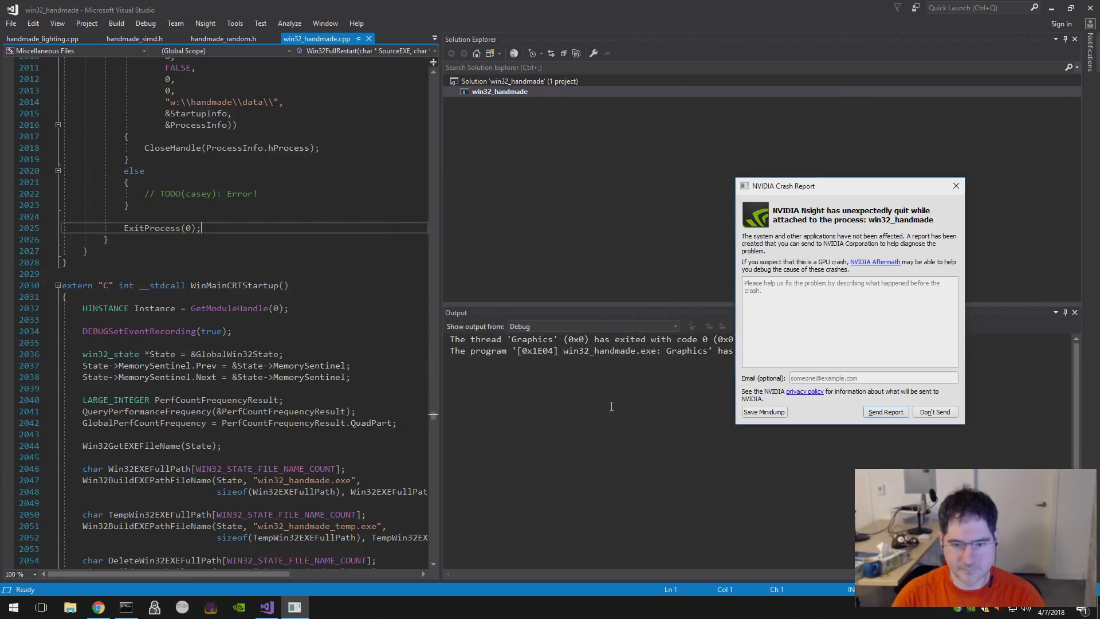
pyautogui.click(892, 413)
# - Rerun Nsight Graphics Debugging and send the second crash report
pyautogui.click(283, 468)
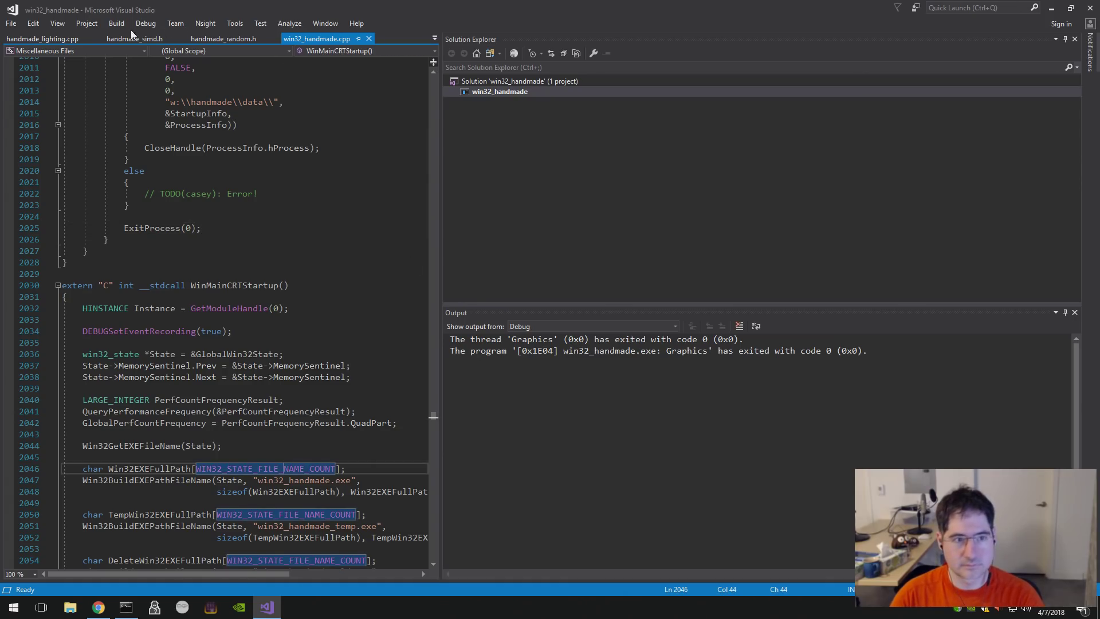
pyautogui.click(209, 25)
pyautogui.click(166, 50)
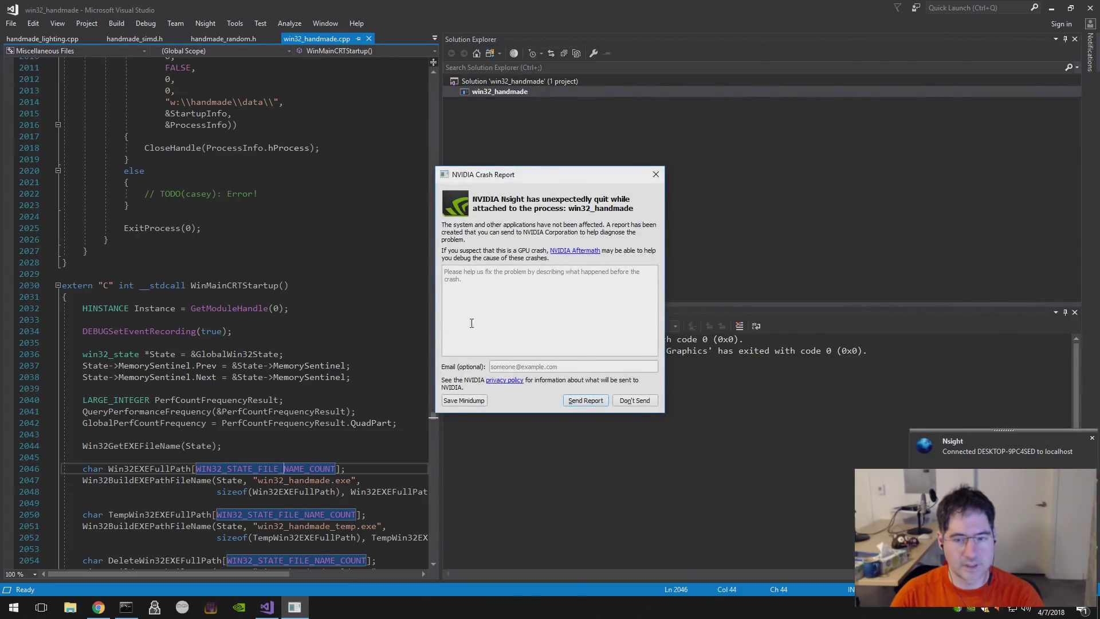
pyautogui.moveTo(526, 170); pyautogui.dragTo(352, 173)
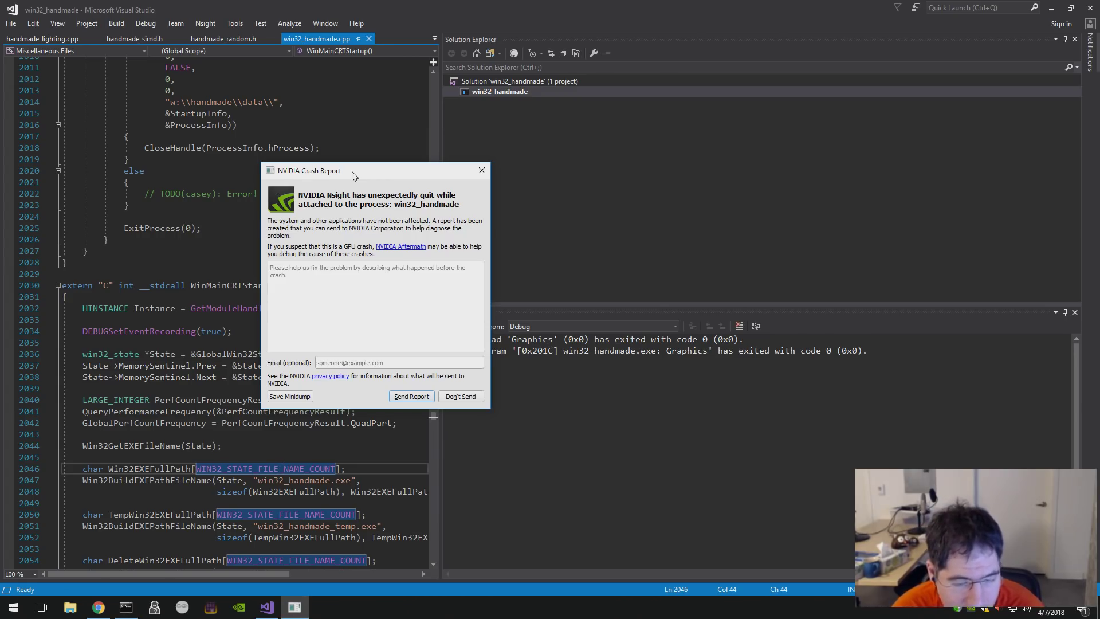
pyautogui.click(412, 396)
pyautogui.click(310, 309)
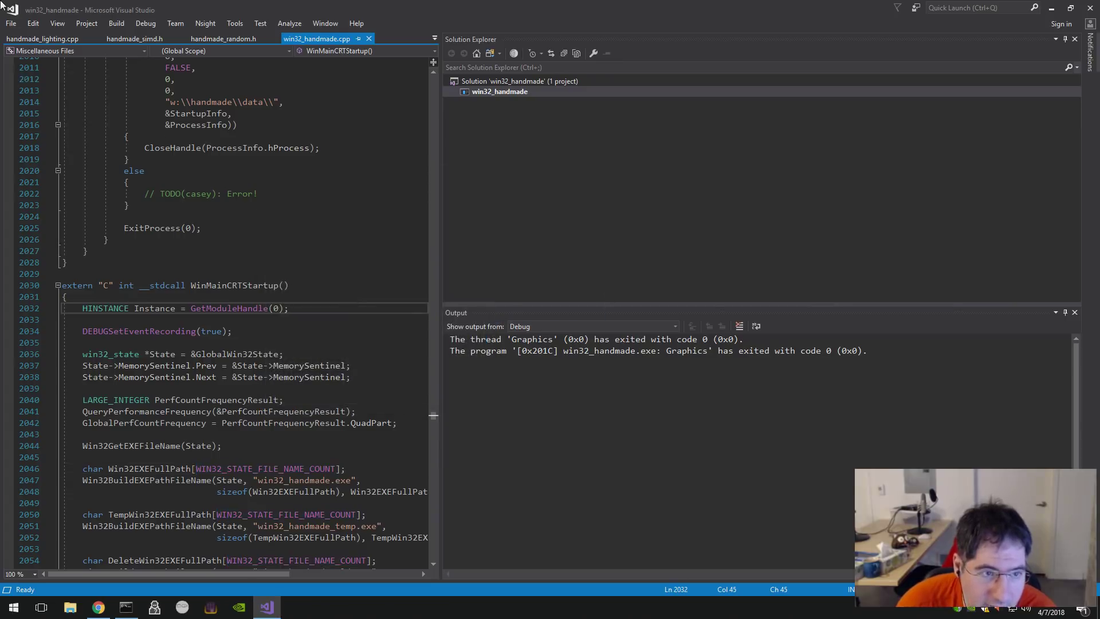